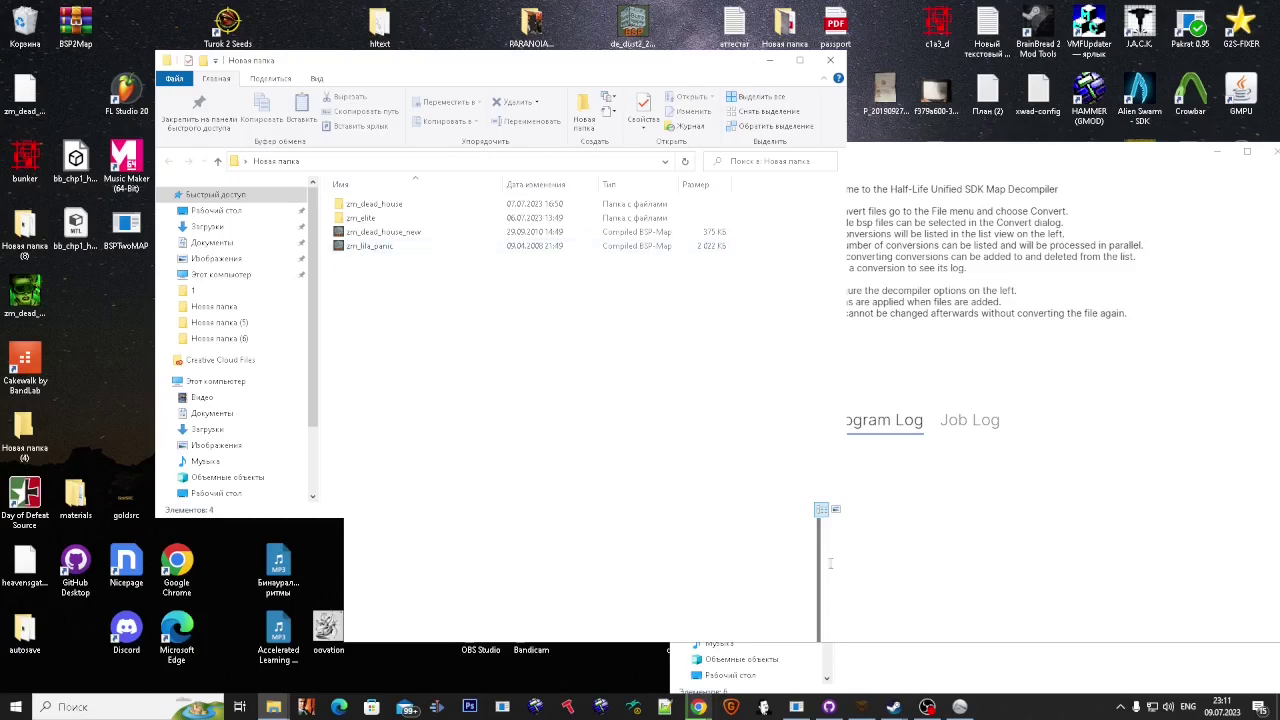
Step: Convert zm_dead_house_new.bsp from the desktop's Новая папка using the Tree-Based Decompiler
click(830, 563)
drag(519, 157, 822, 172)
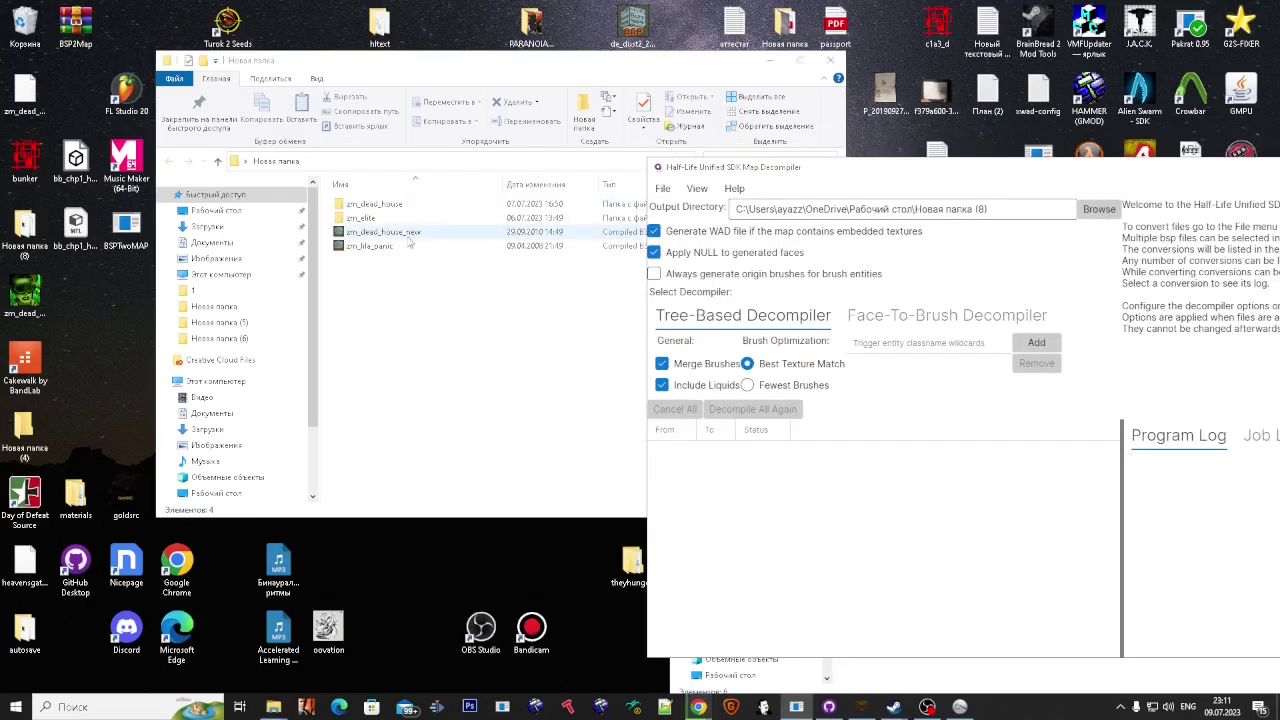
drag(408, 241, 846, 480)
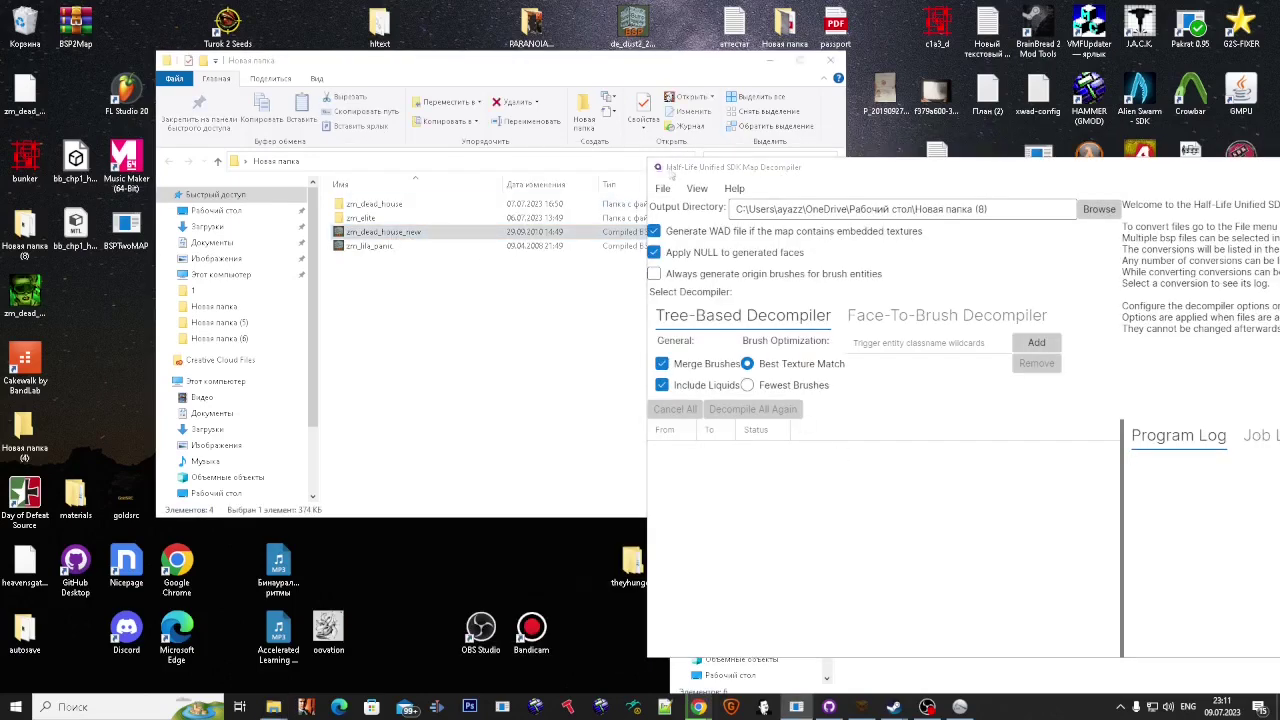
click(663, 188)
click(682, 214)
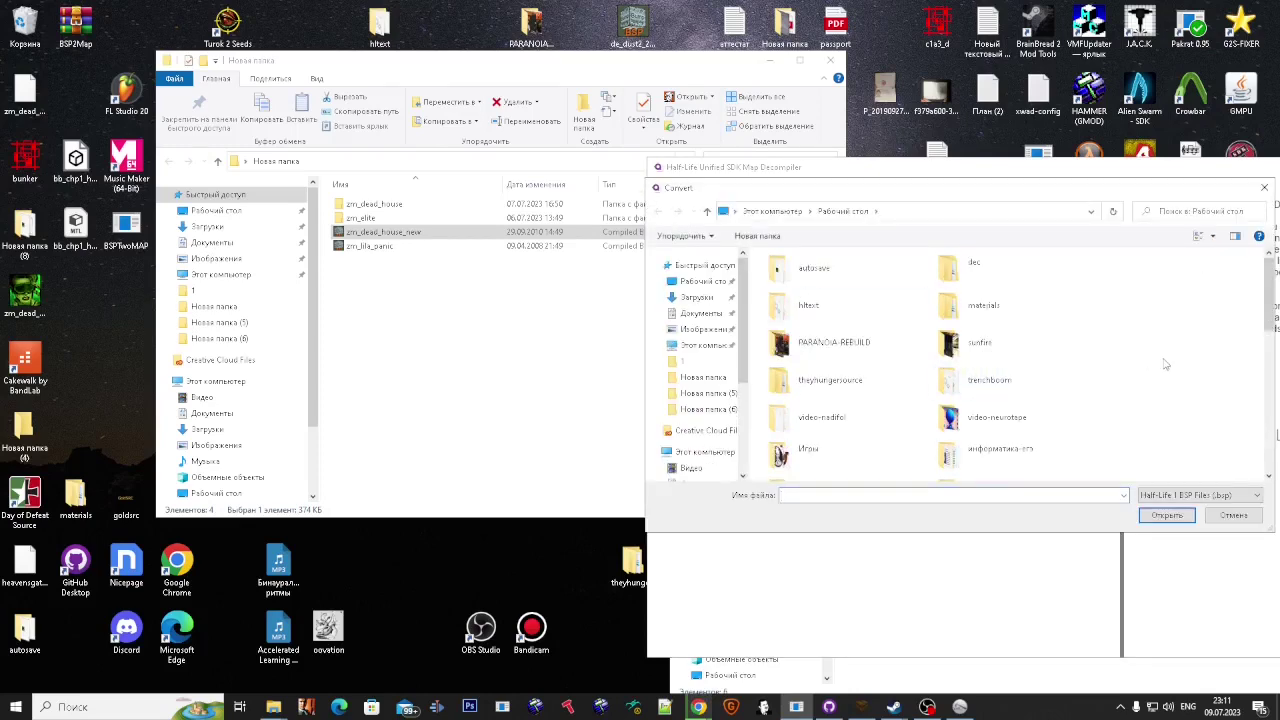
key(н)
double_click(881, 261)
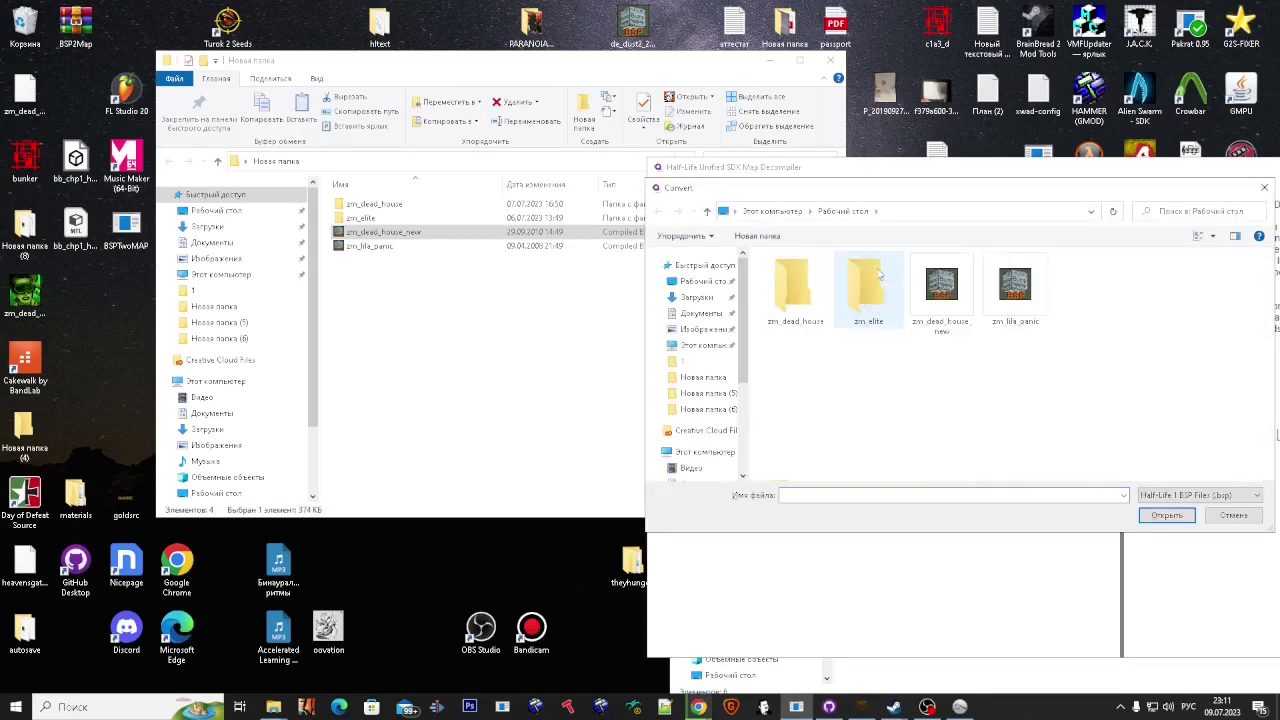
double_click(940, 292)
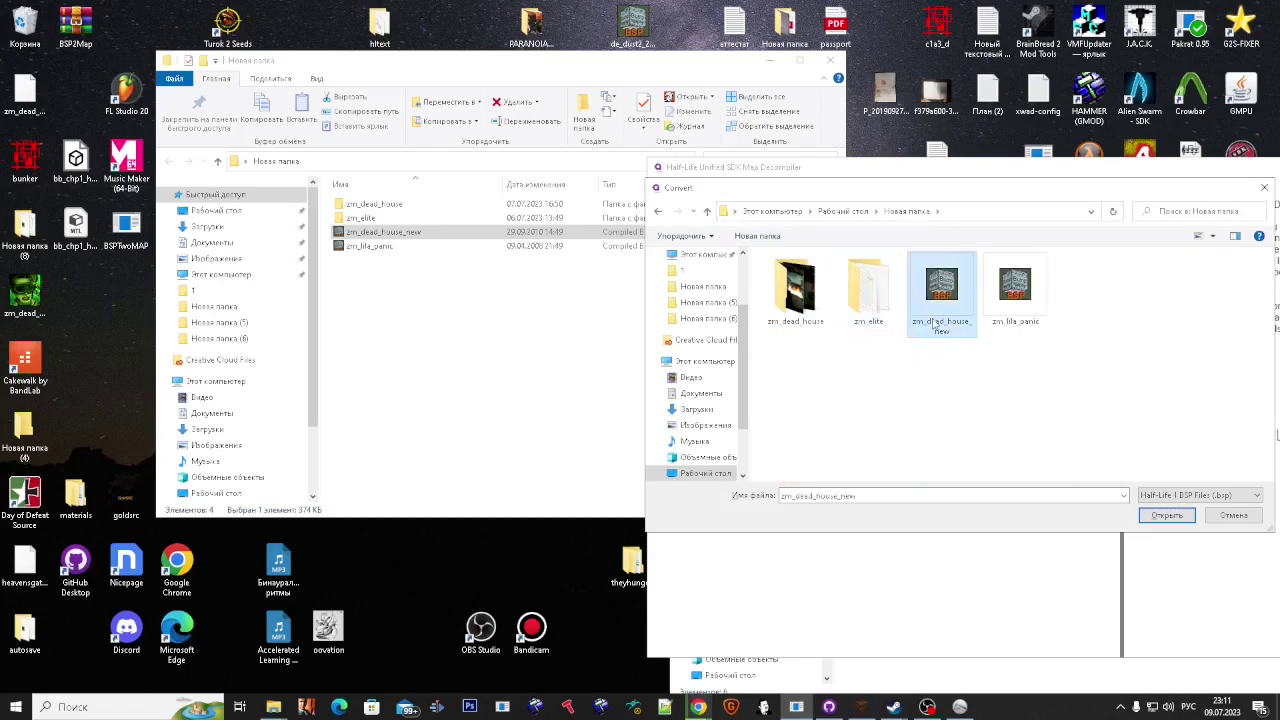
Step: Close the map decompiler and launch J.A.C.K. from the desktop
drag(566, 178, 417, 155)
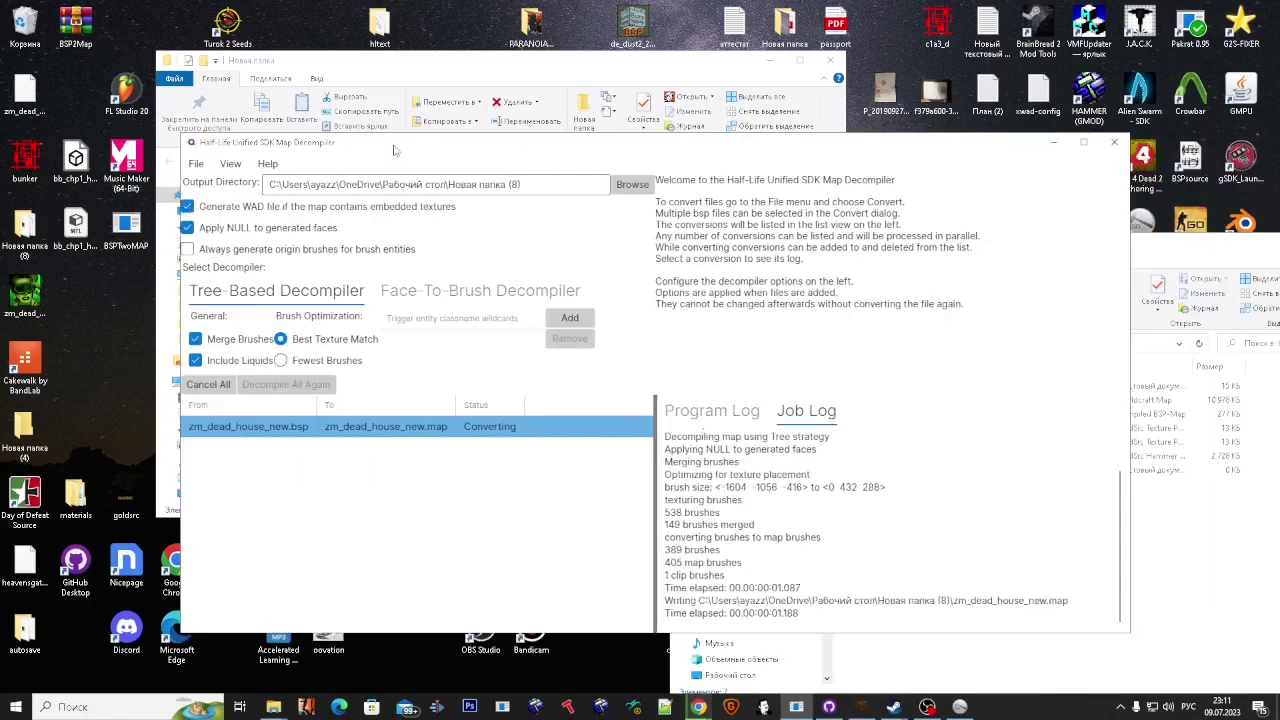
click(1116, 144)
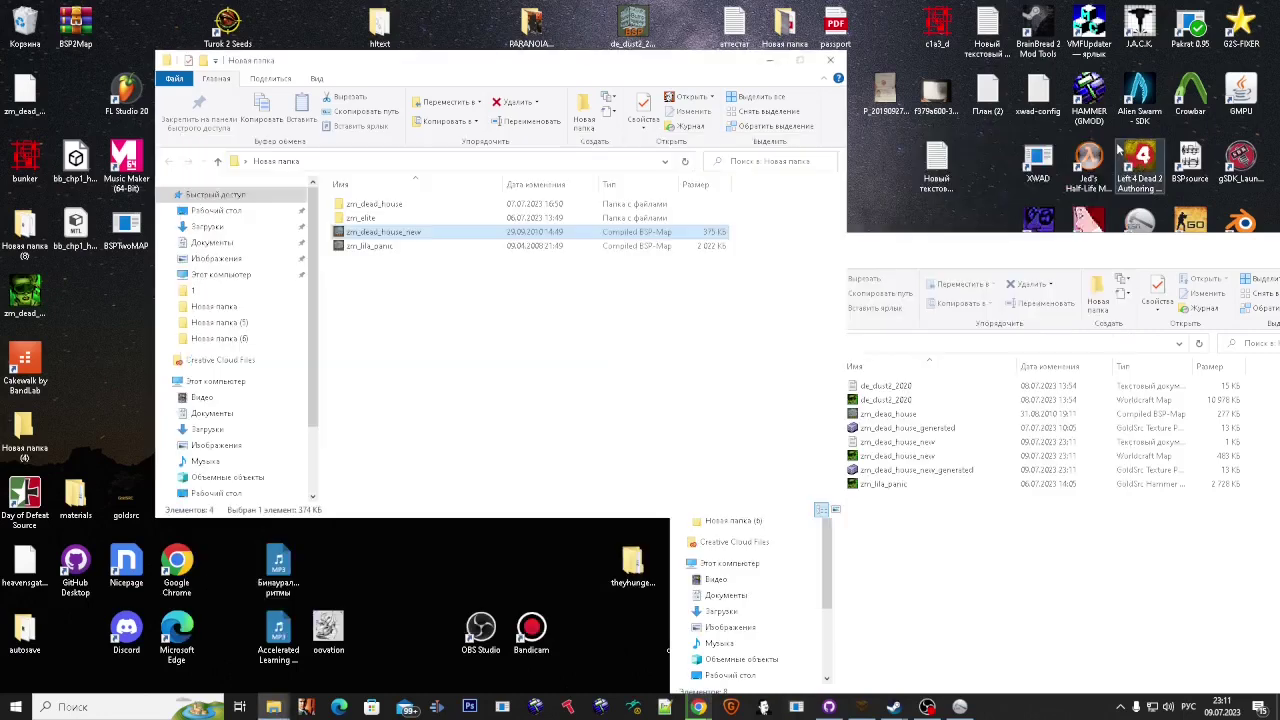
click(893, 456)
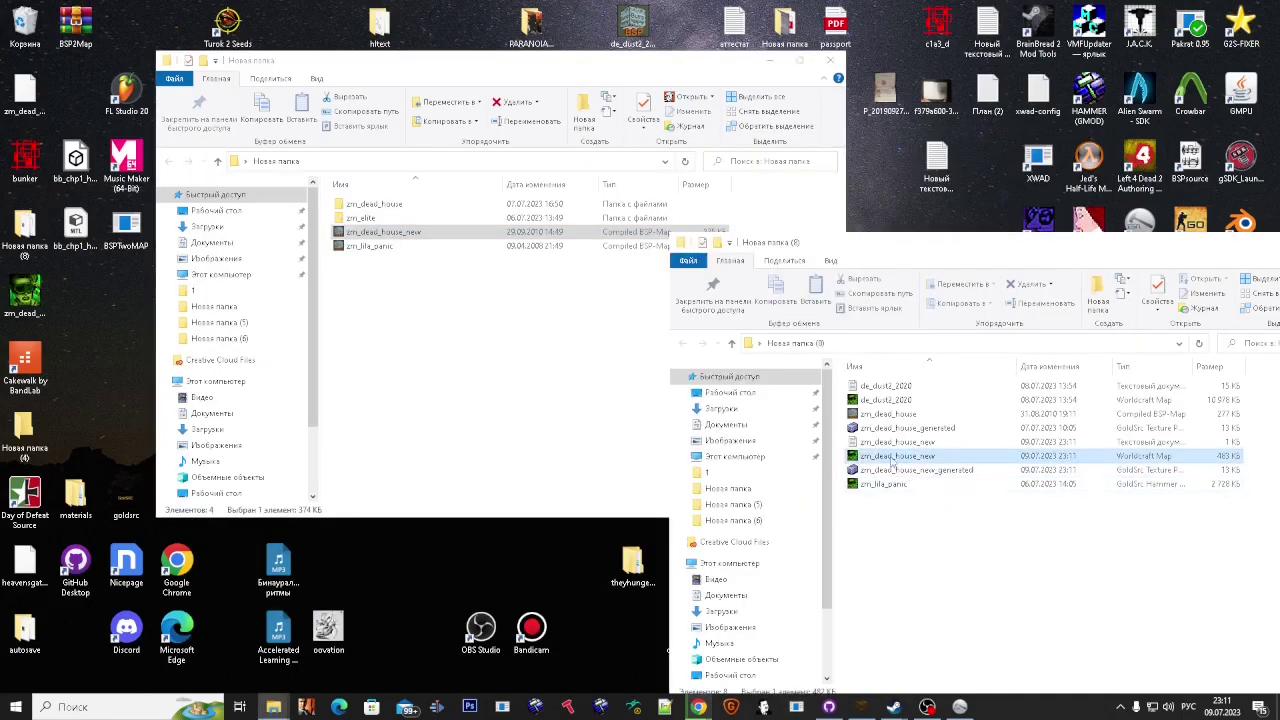
drag(848, 246, 588, 244)
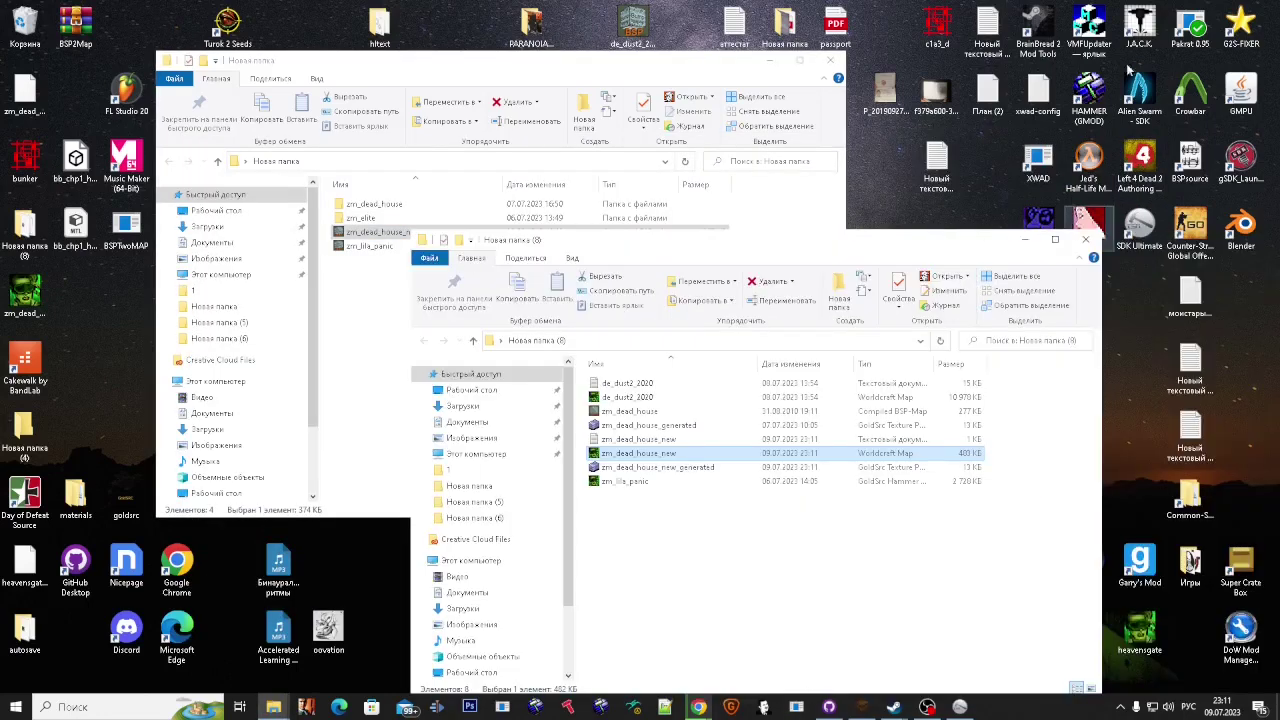
double_click(1139, 25)
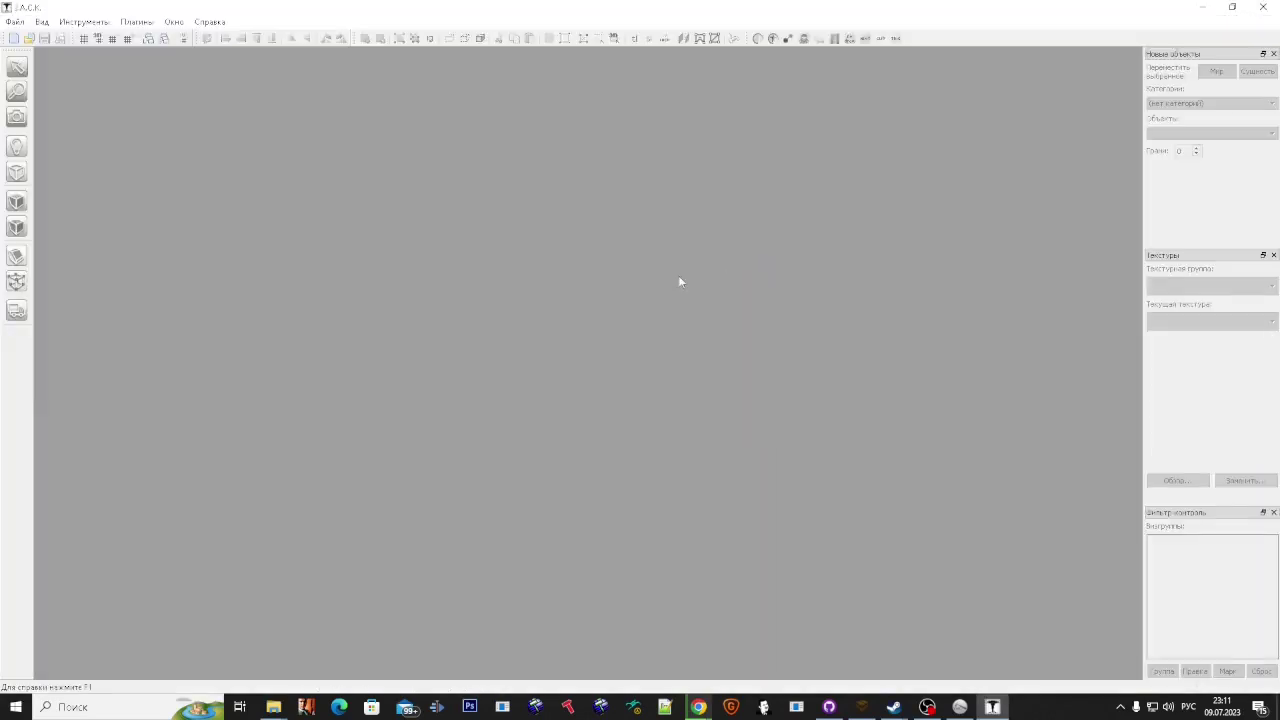
click(30, 38)
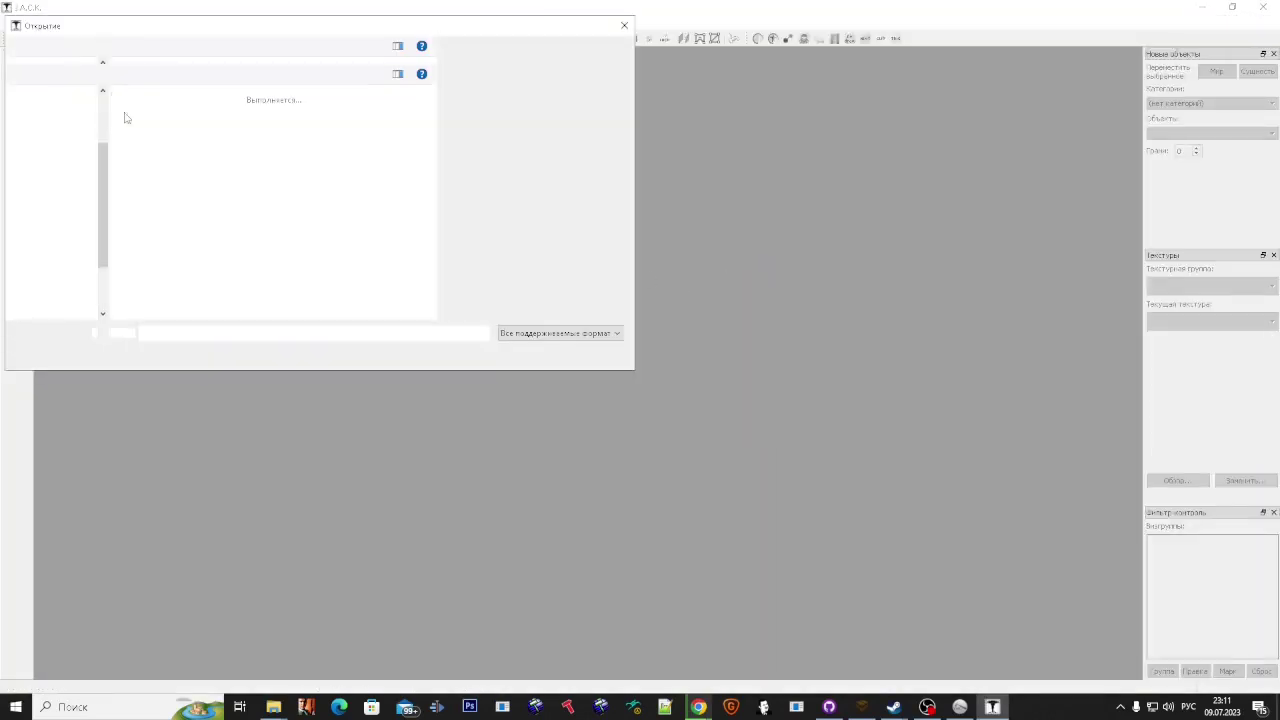
scroll(241, 215, down, 2)
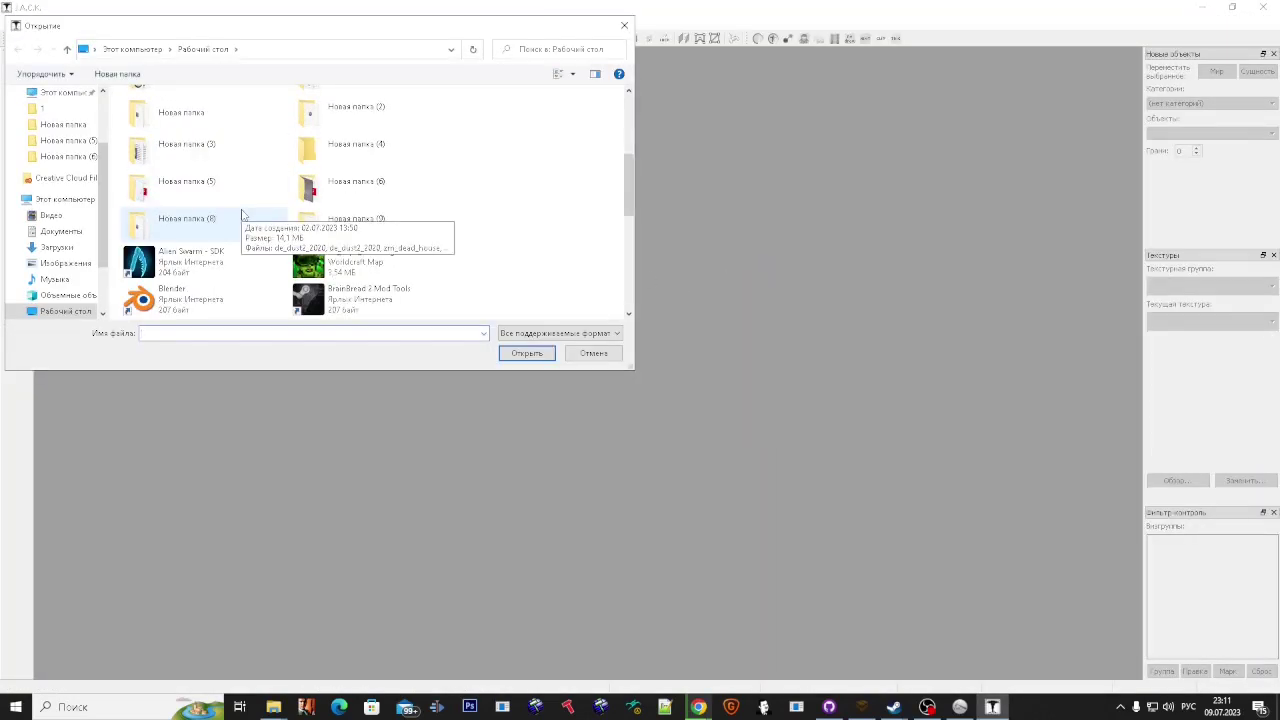
double_click(240, 130)
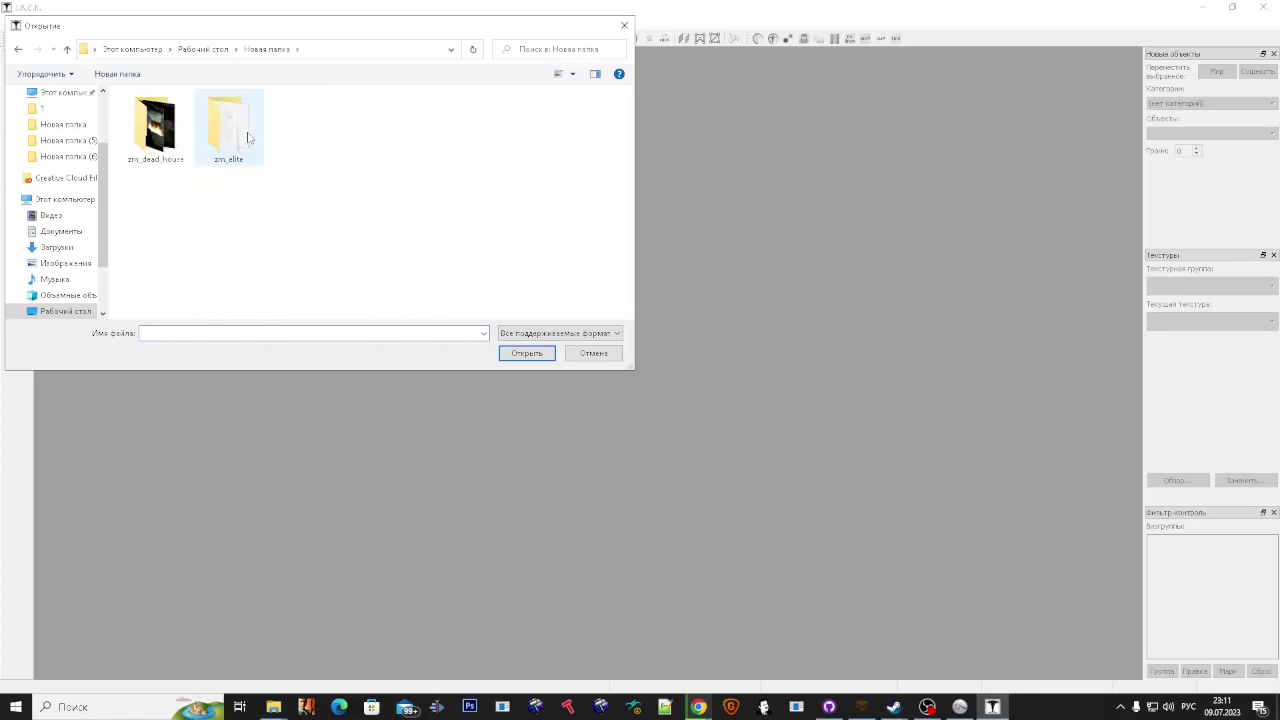
key(alt+Left)
scroll(429, 157, down, 5)
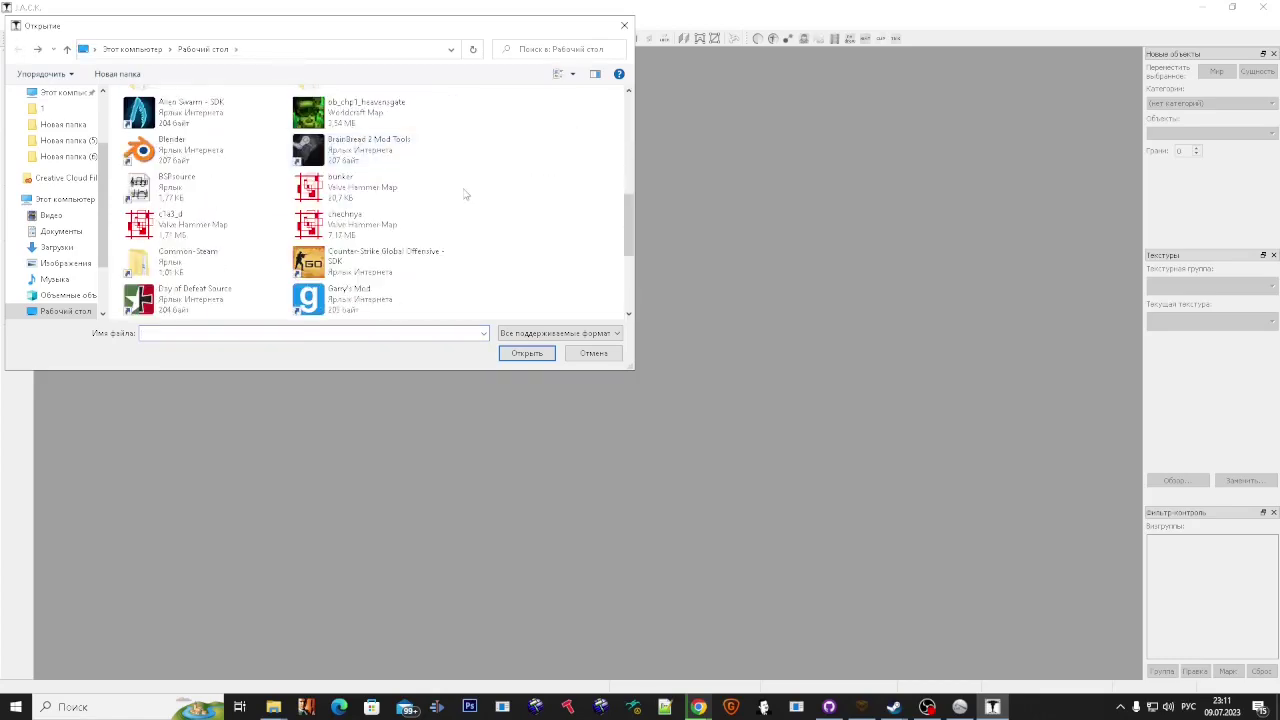
scroll(465, 194, up, 1)
click(594, 353)
Step: Shrink the J.A.C.K. window and open the decompiled zm_dead_house_new map from Новая папка (8)
drag(640, 8, 704, 292)
click(401, 324)
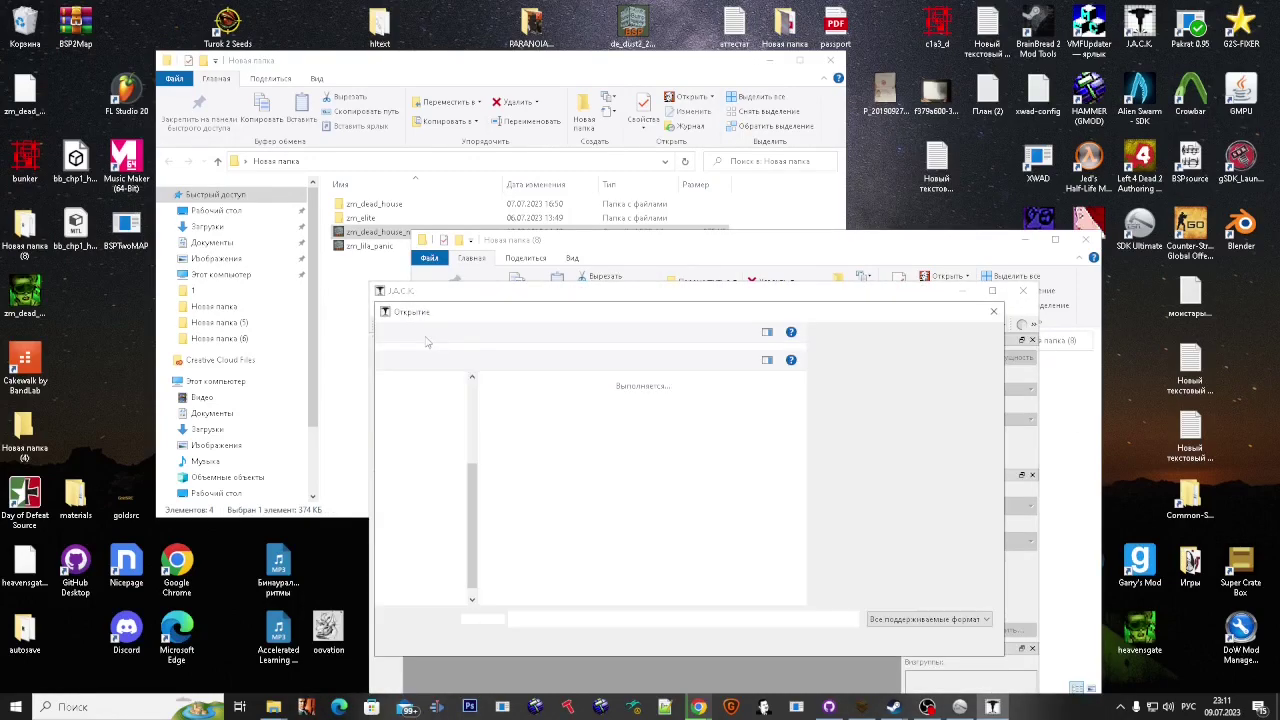
double_click(613, 498)
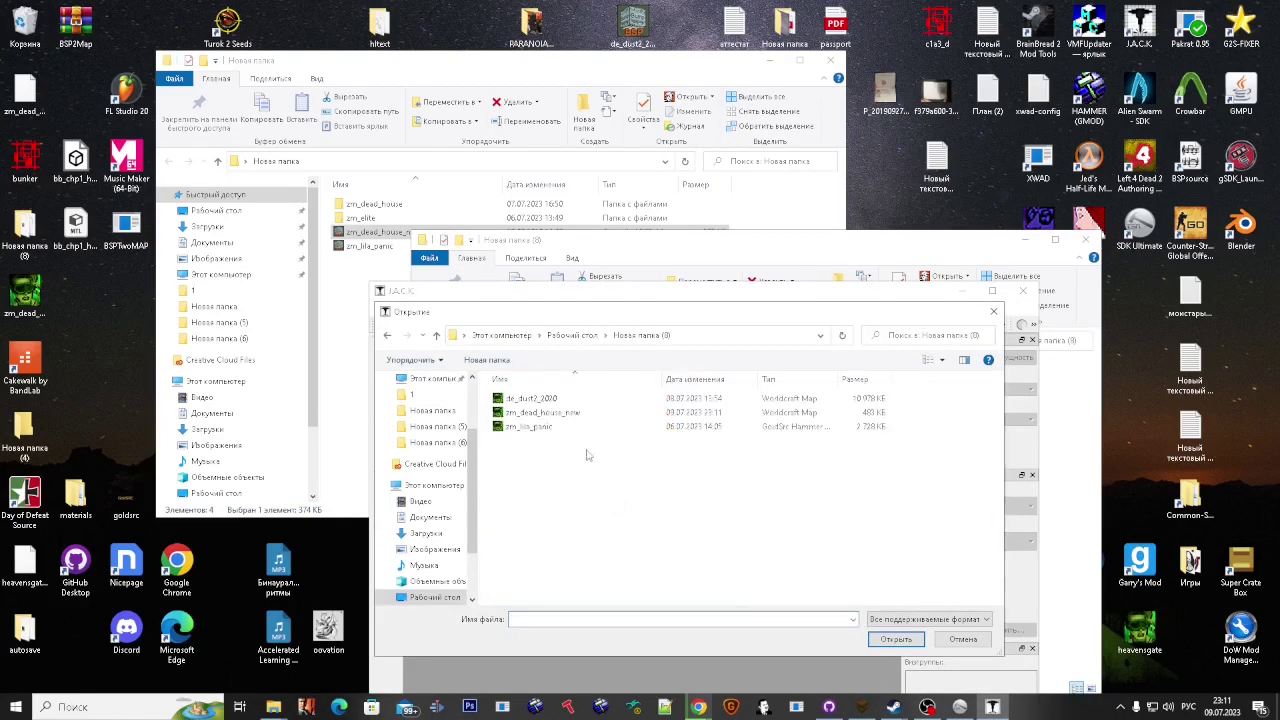
double_click(564, 428)
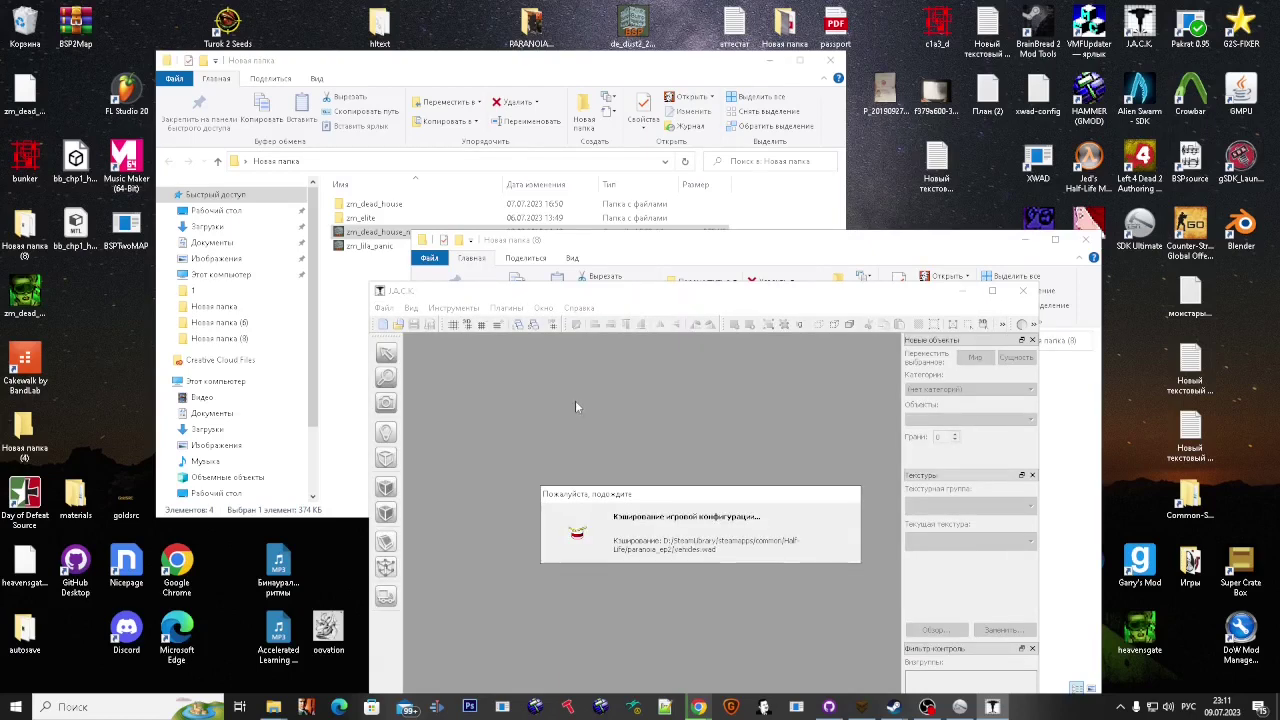
Step: Save the map to the desktop as zm_dead_house_new in Half-Life RMF format
click(529, 309)
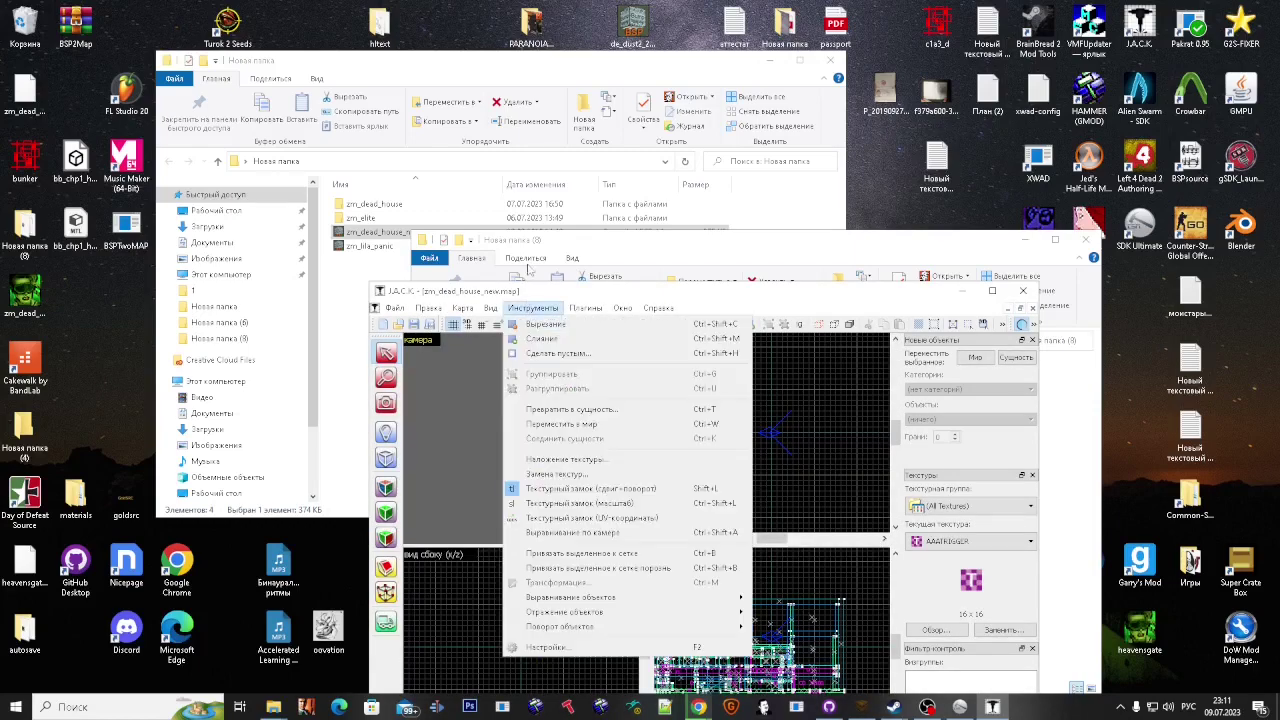
click(533, 305)
click(395, 307)
click(452, 397)
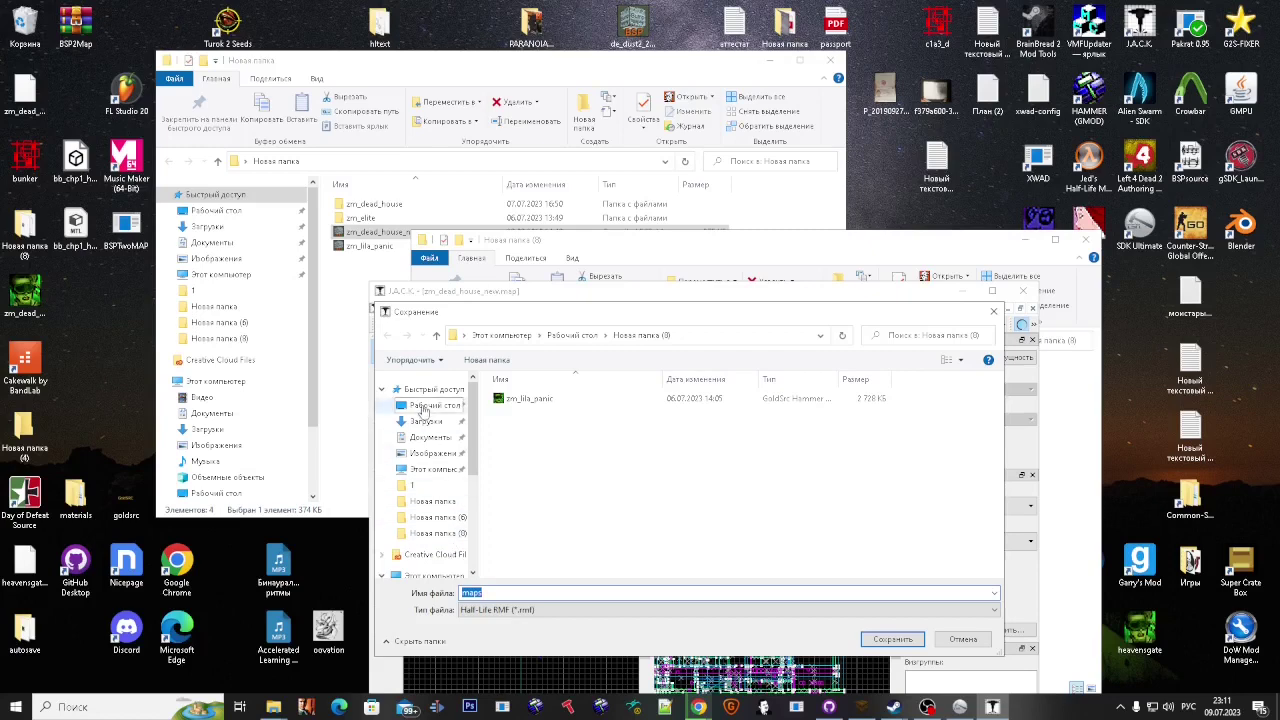
click(428, 405)
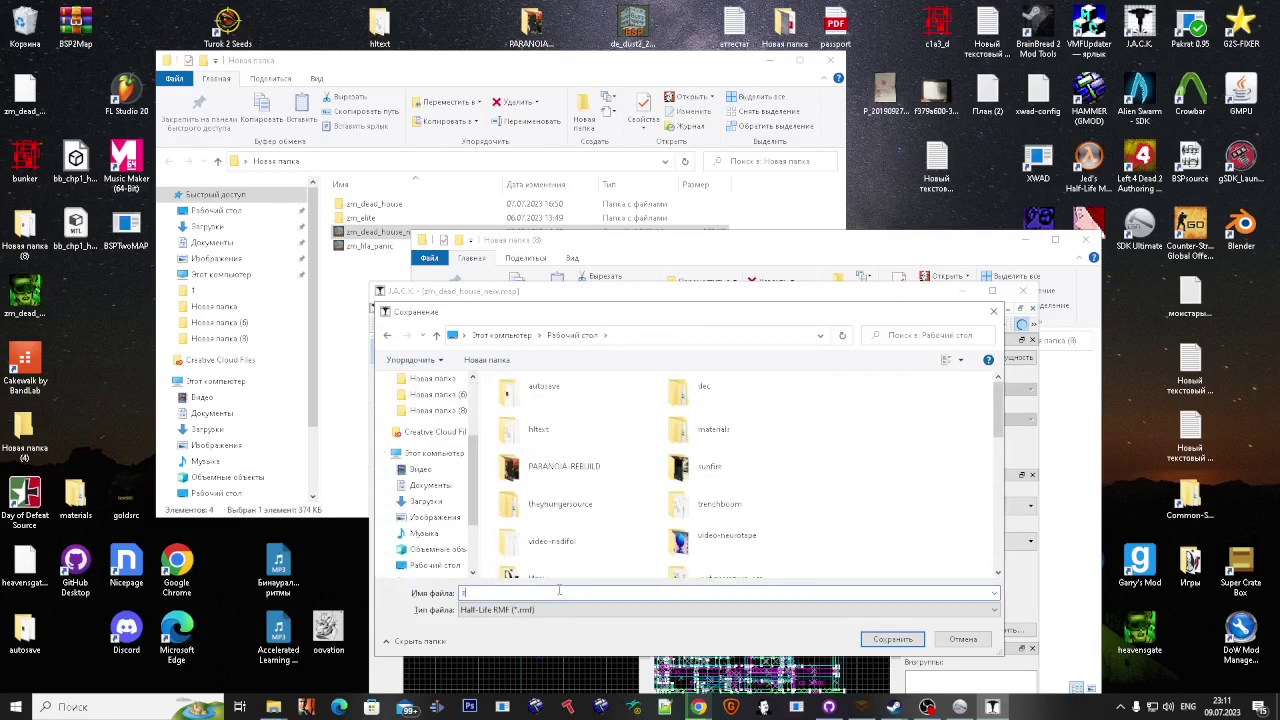
text(zm_dead_house_new)
key(Return)
Step: Close the saved map and exit J.A.C.K
click(394, 308)
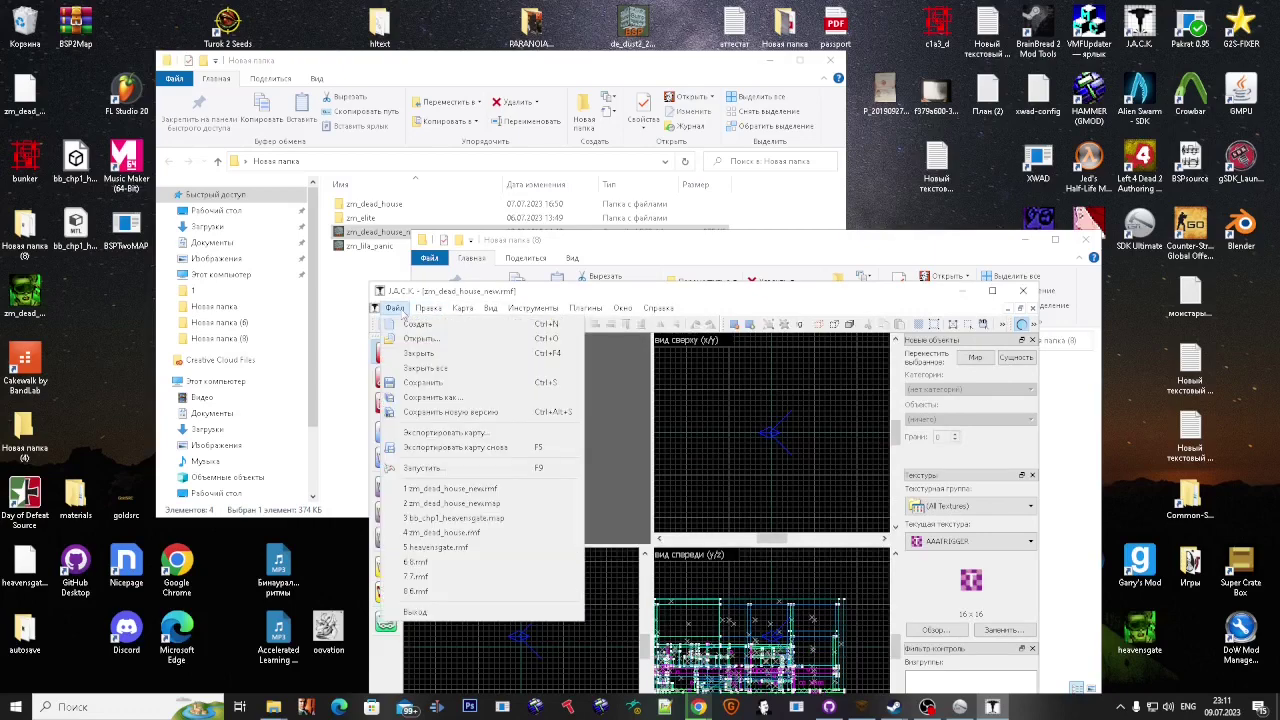
click(430, 354)
click(1035, 294)
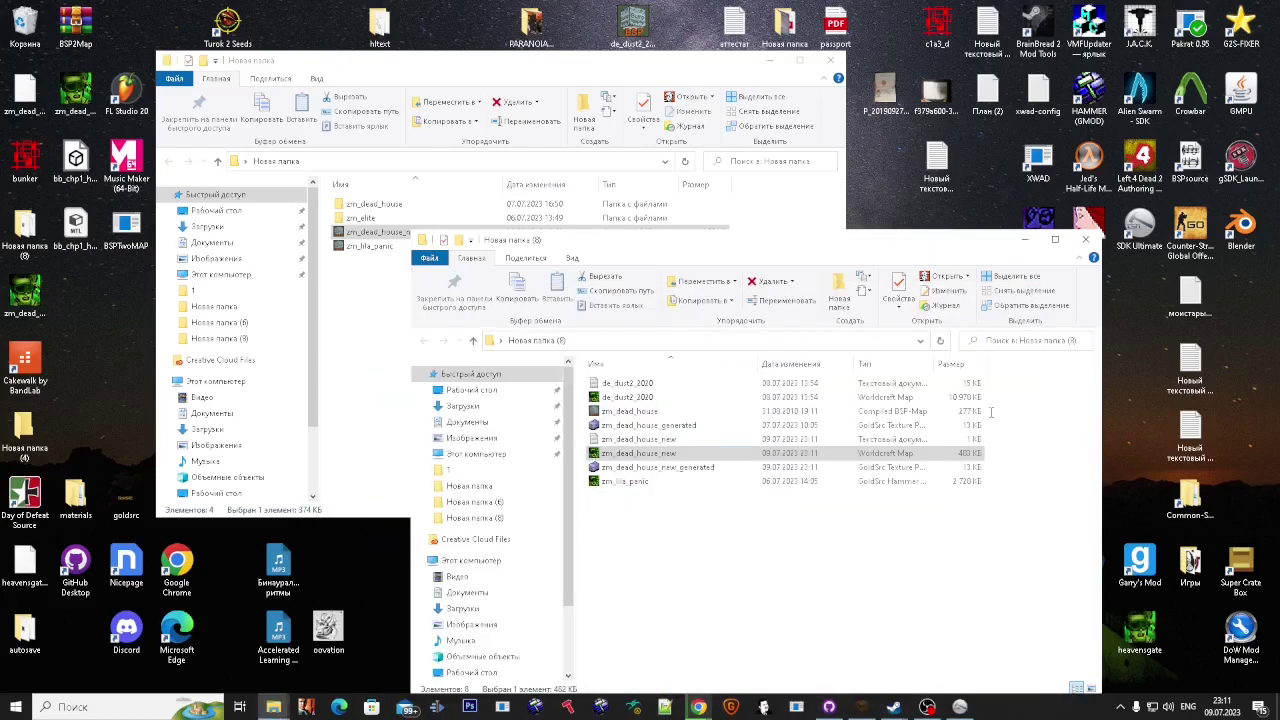
Step: Launch Hammer and open zm_dead_house_new.rmf from the desktop, with the file type set to Worldcraft RMFs
double_click(590, 234)
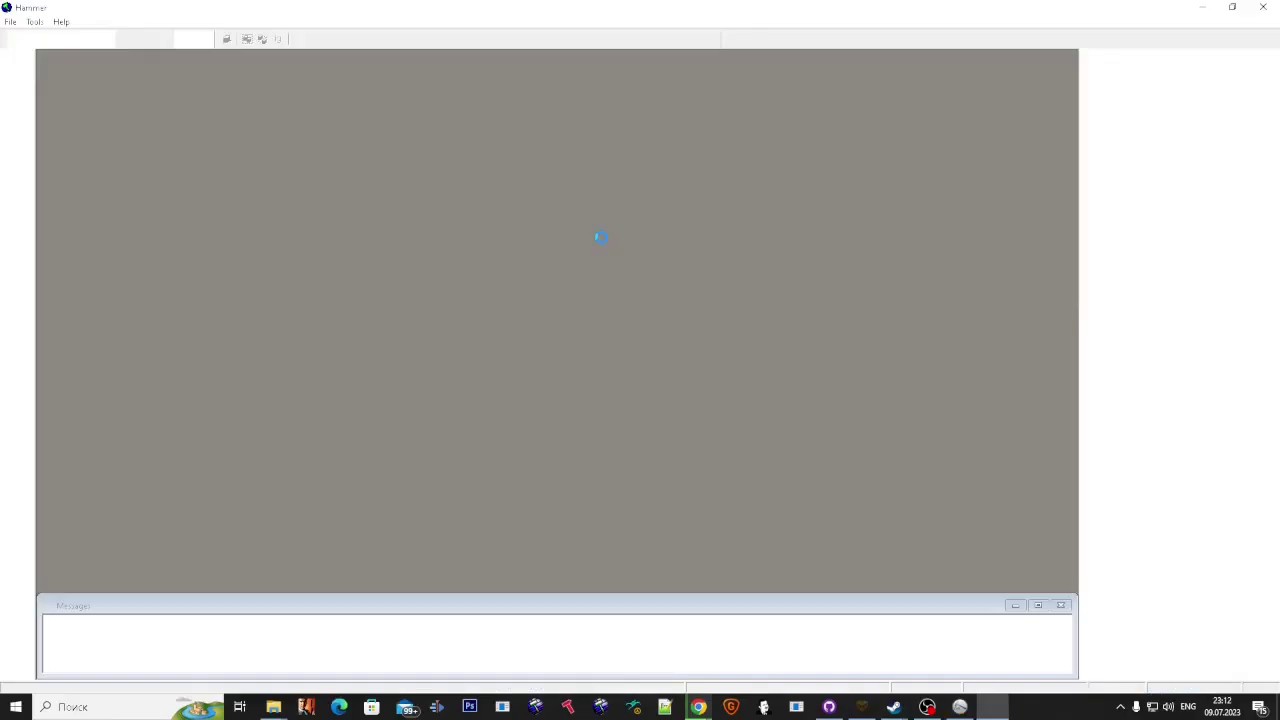
click(9, 21)
click(25, 48)
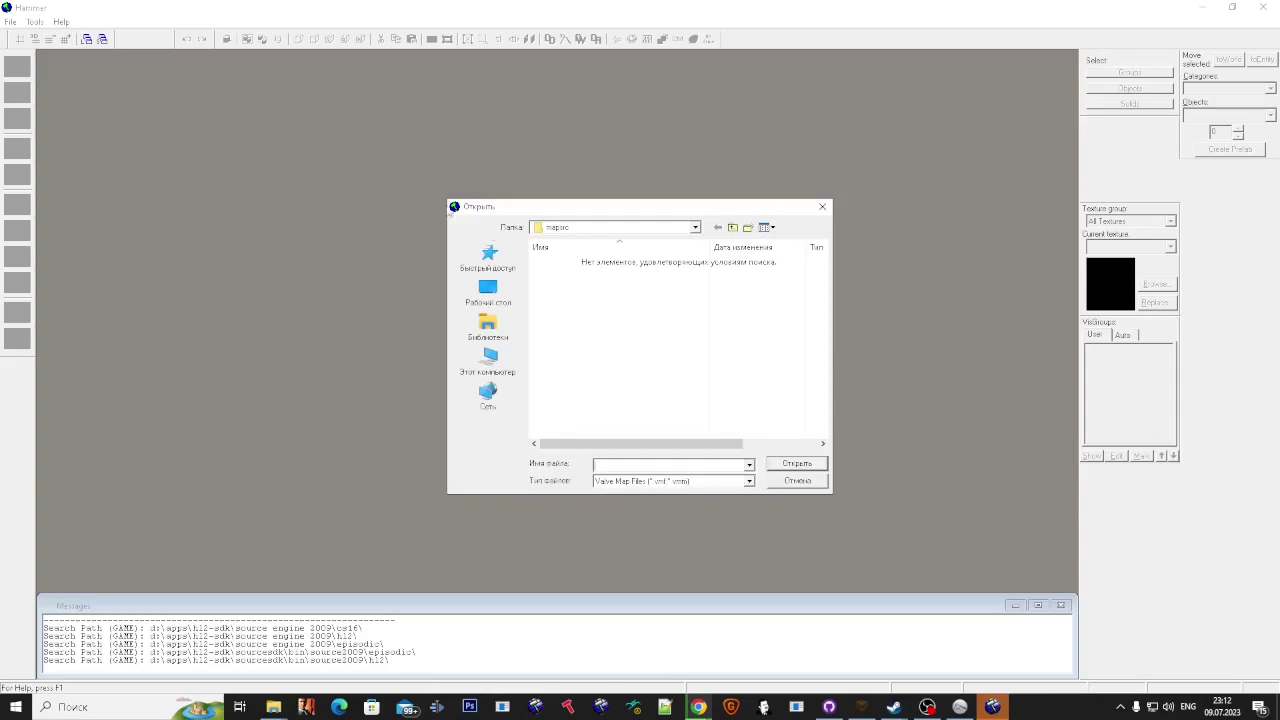
click(502, 292)
click(748, 481)
click(650, 510)
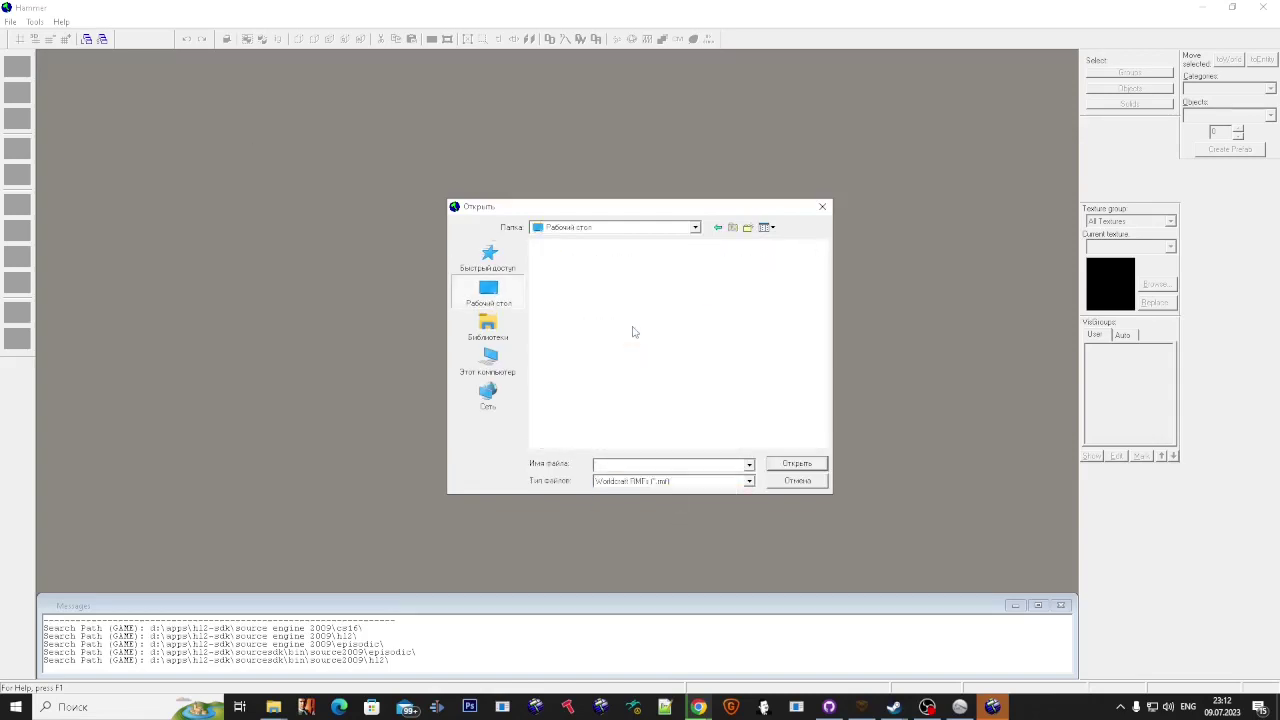
click(600, 395)
double_click(632, 415)
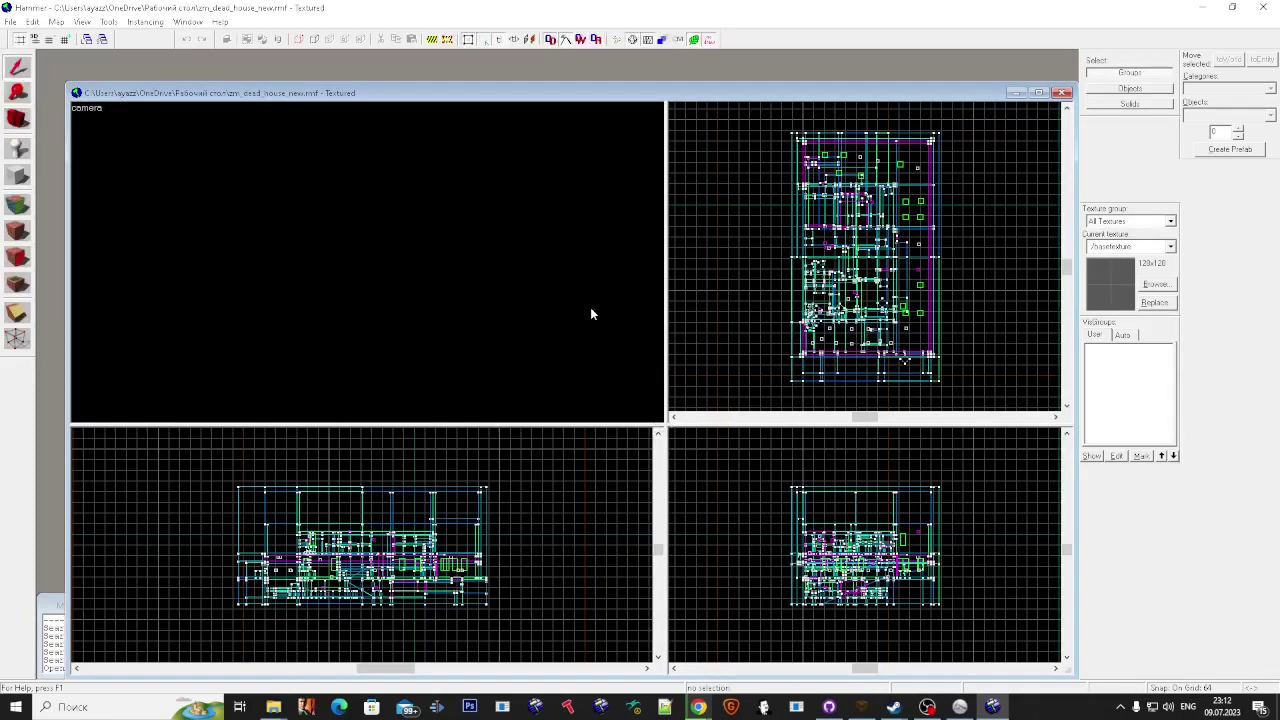
Step: Look over the map in the camera view and run the conversion of its old textures to Hammer materials
key(s)
key(Left)
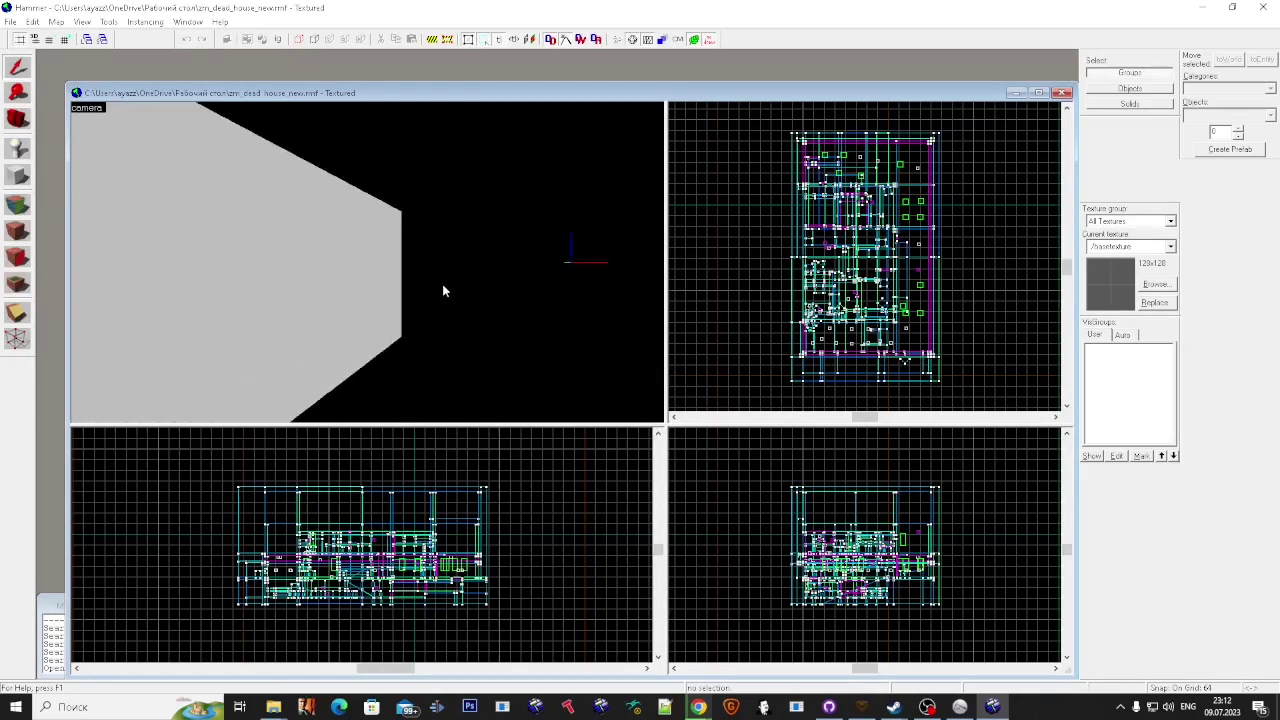
key(s)
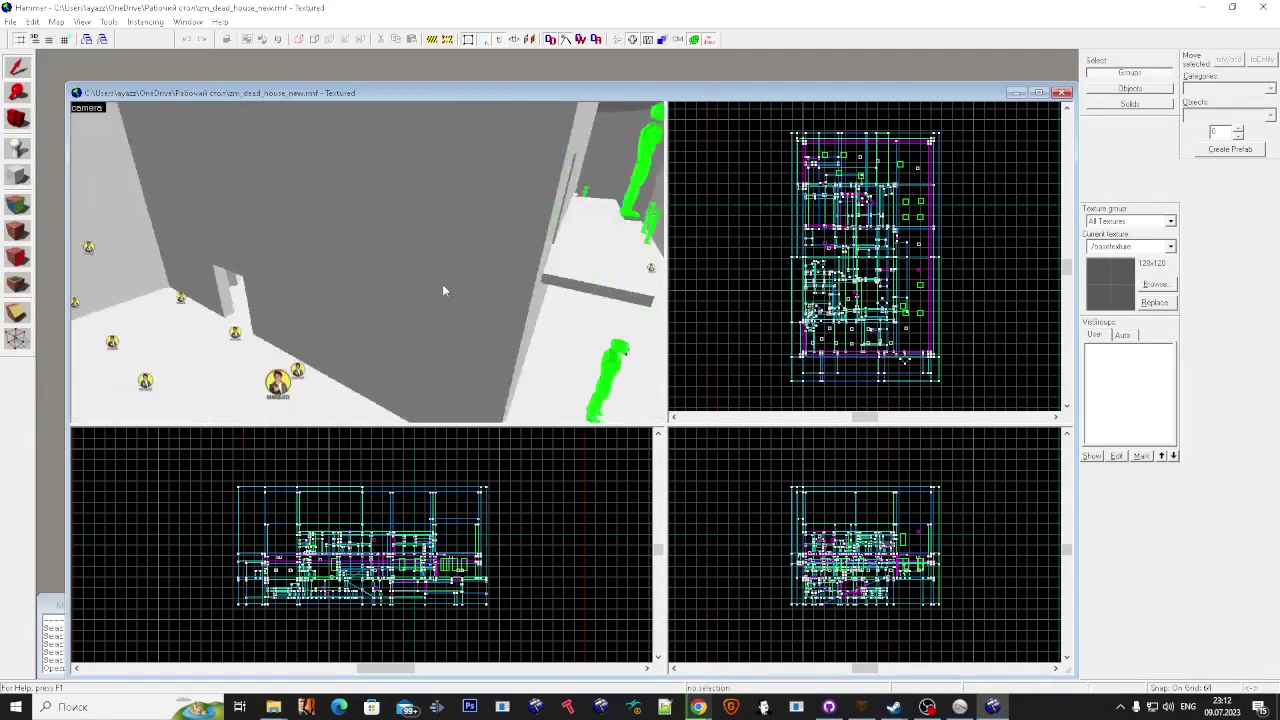
key(Right)
key(Up)
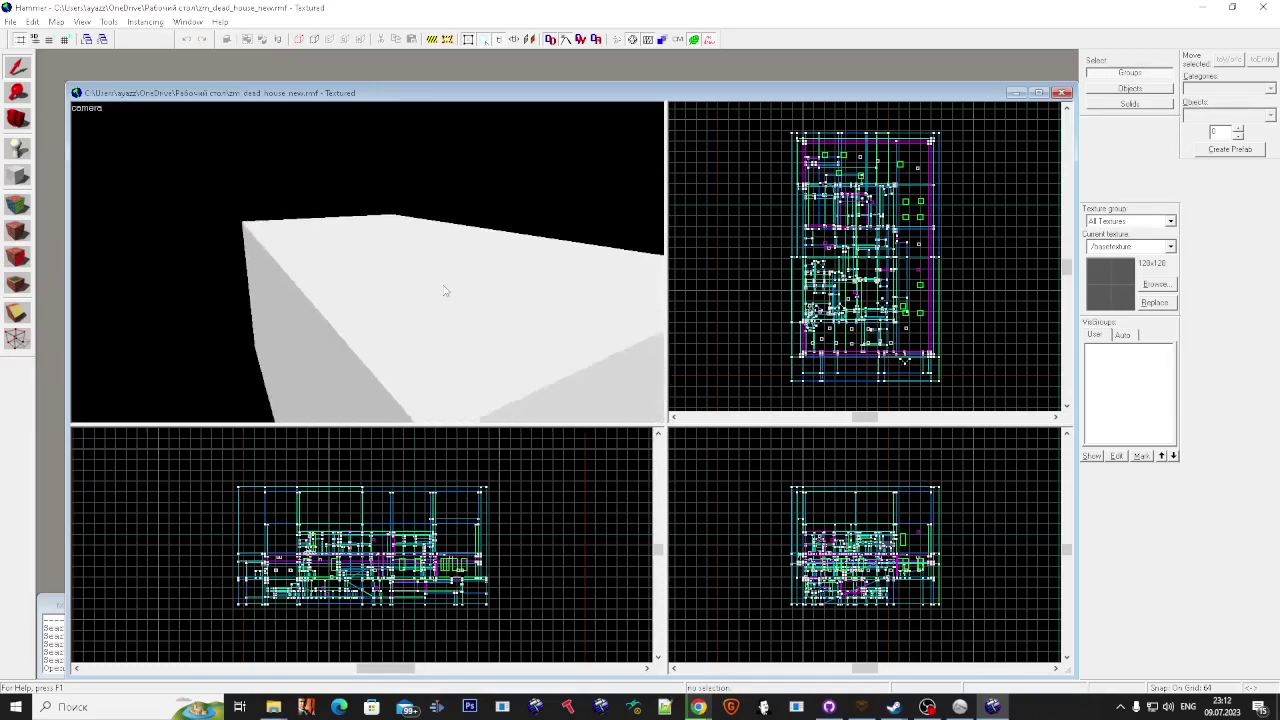
click(10, 21)
click(110, 186)
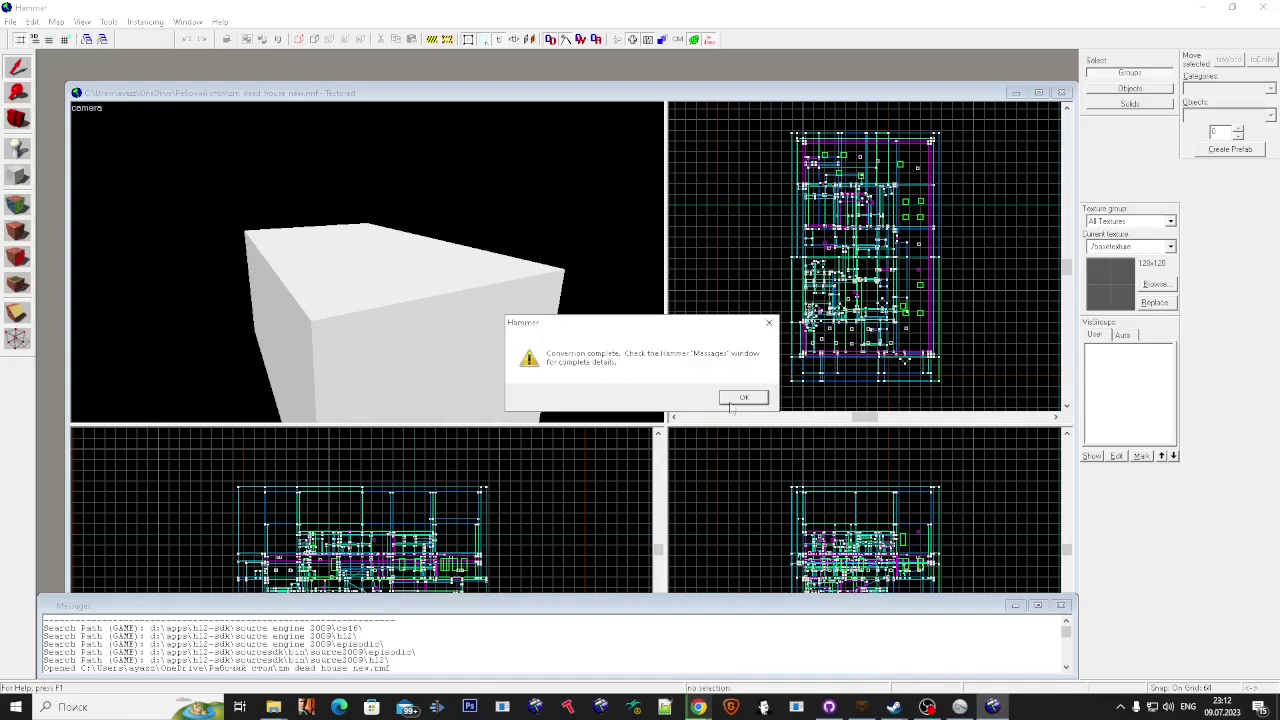
click(733, 401)
Step: Pick the untextured ground face outside the house and replace its DARK_MUCK_TO_GR texture everywhere with the cs_cbble grass texture
key(w)
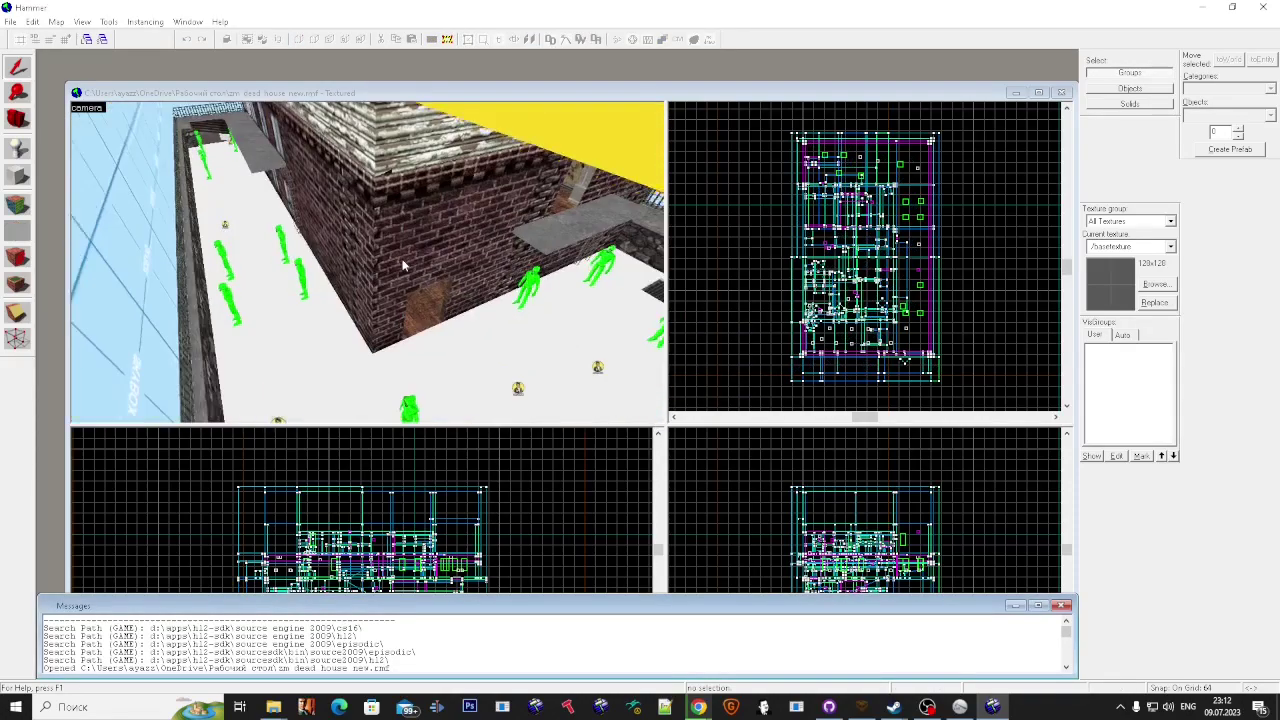
key(Left)
key(shift+a)
click(240, 218)
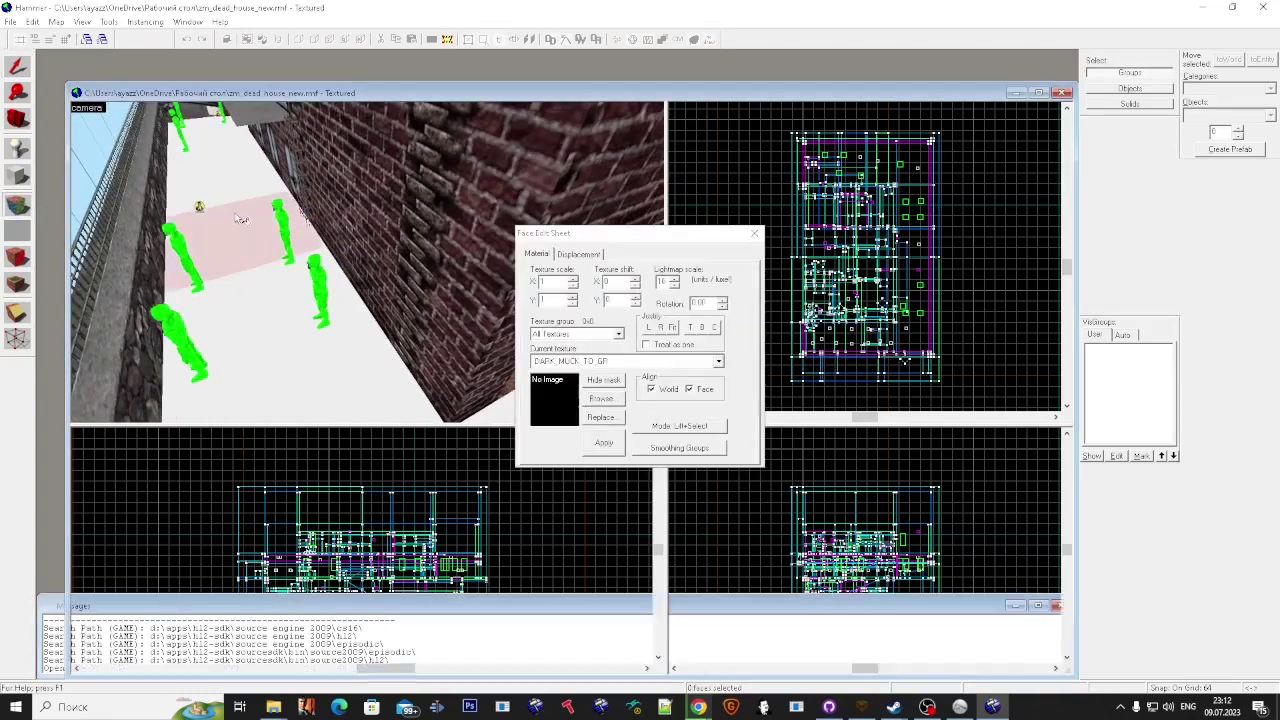
click(603, 416)
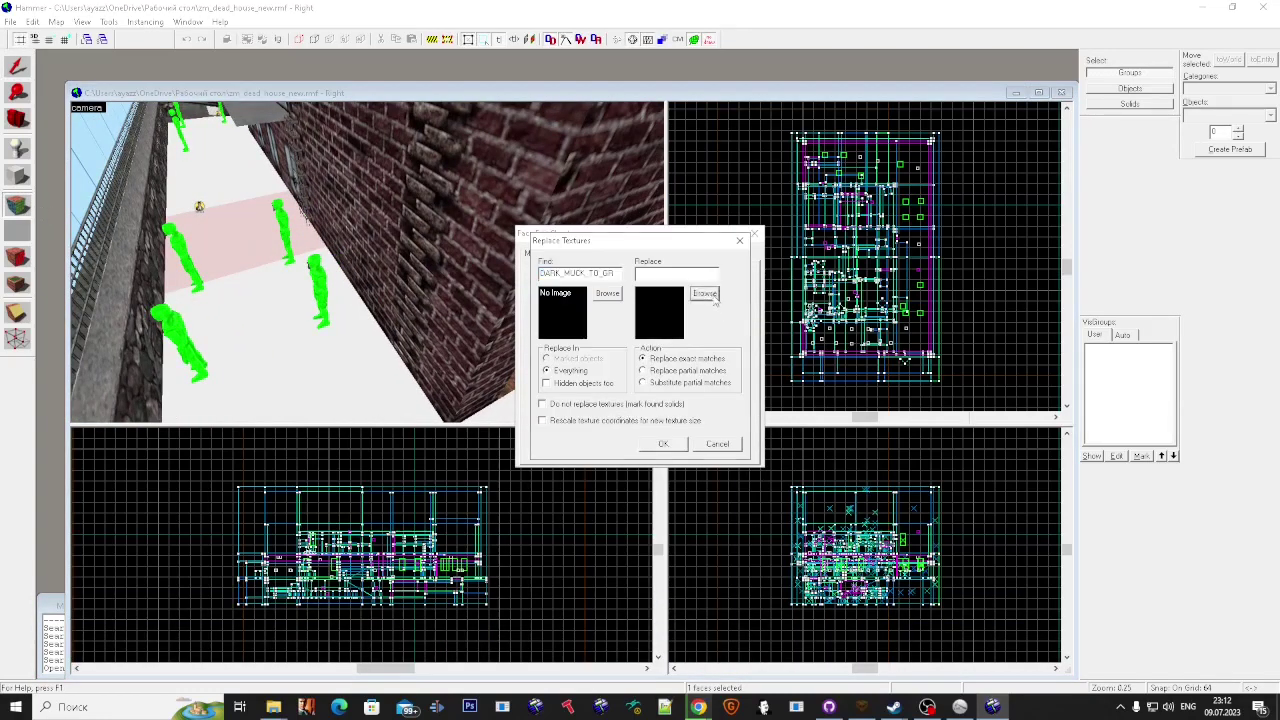
click(705, 293)
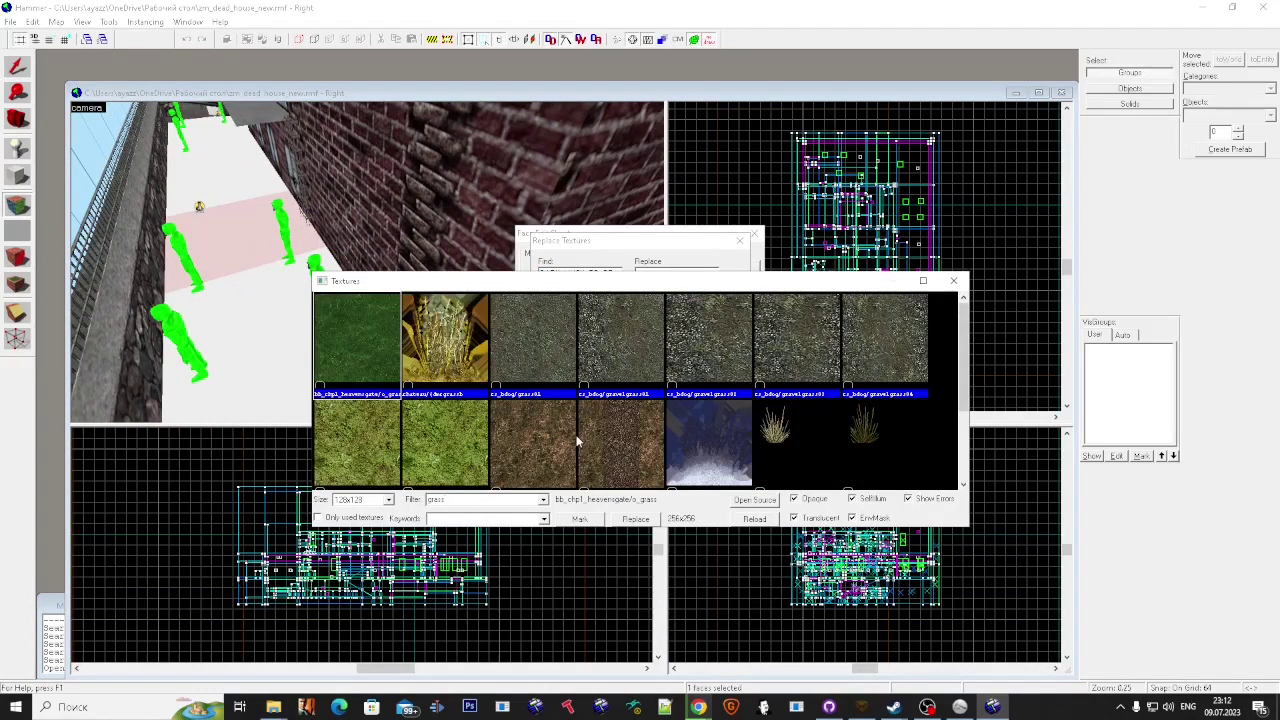
scroll(578, 445, down, 3)
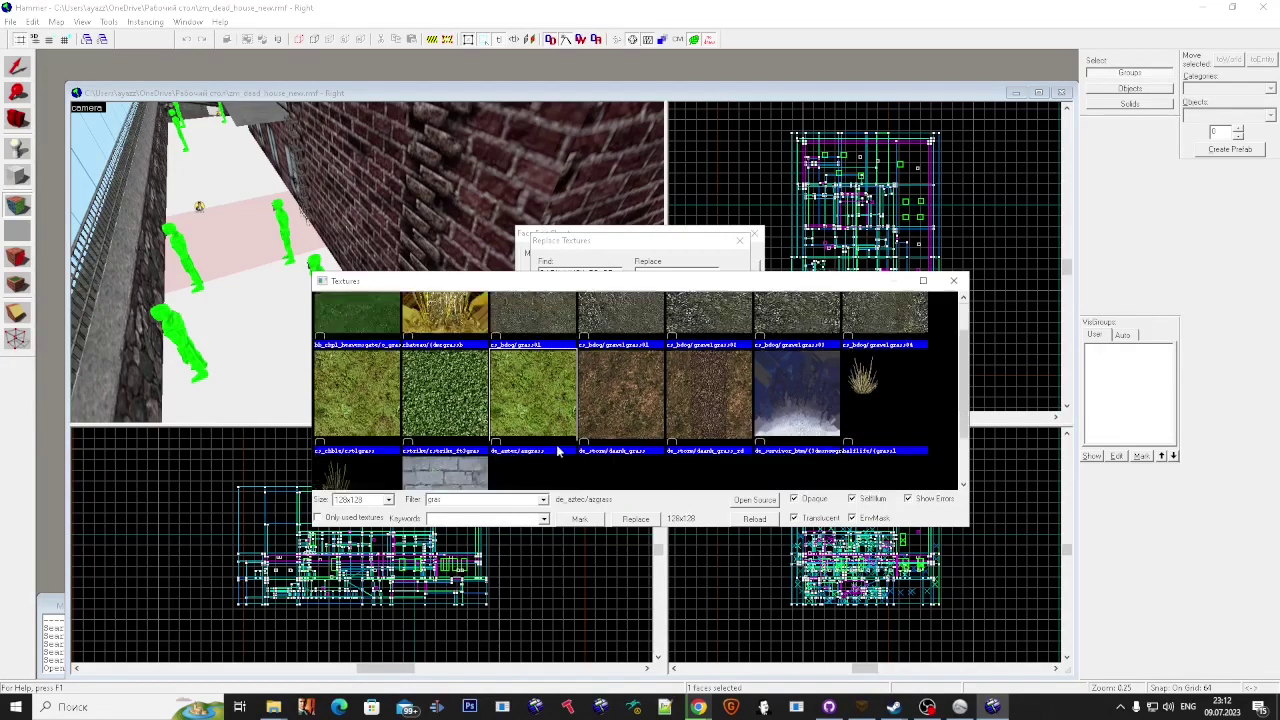
scroll(578, 453, up, 2)
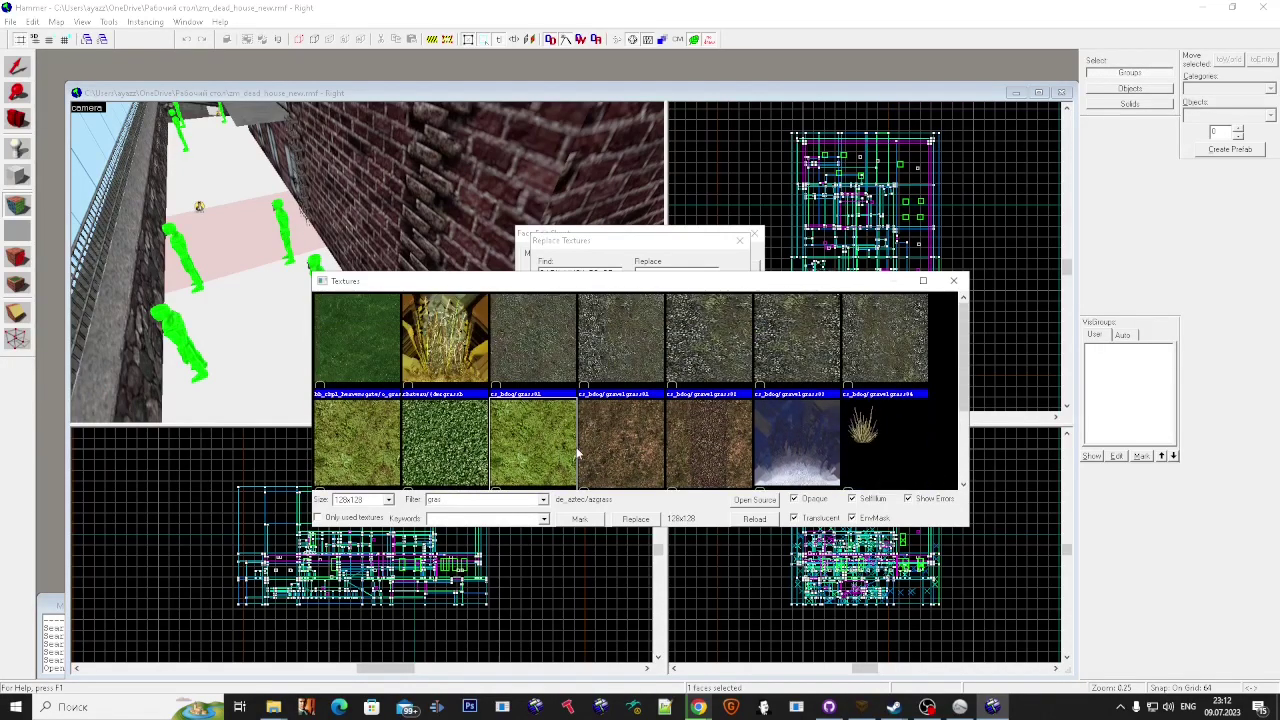
scroll(470, 425, down, 2)
click(370, 377)
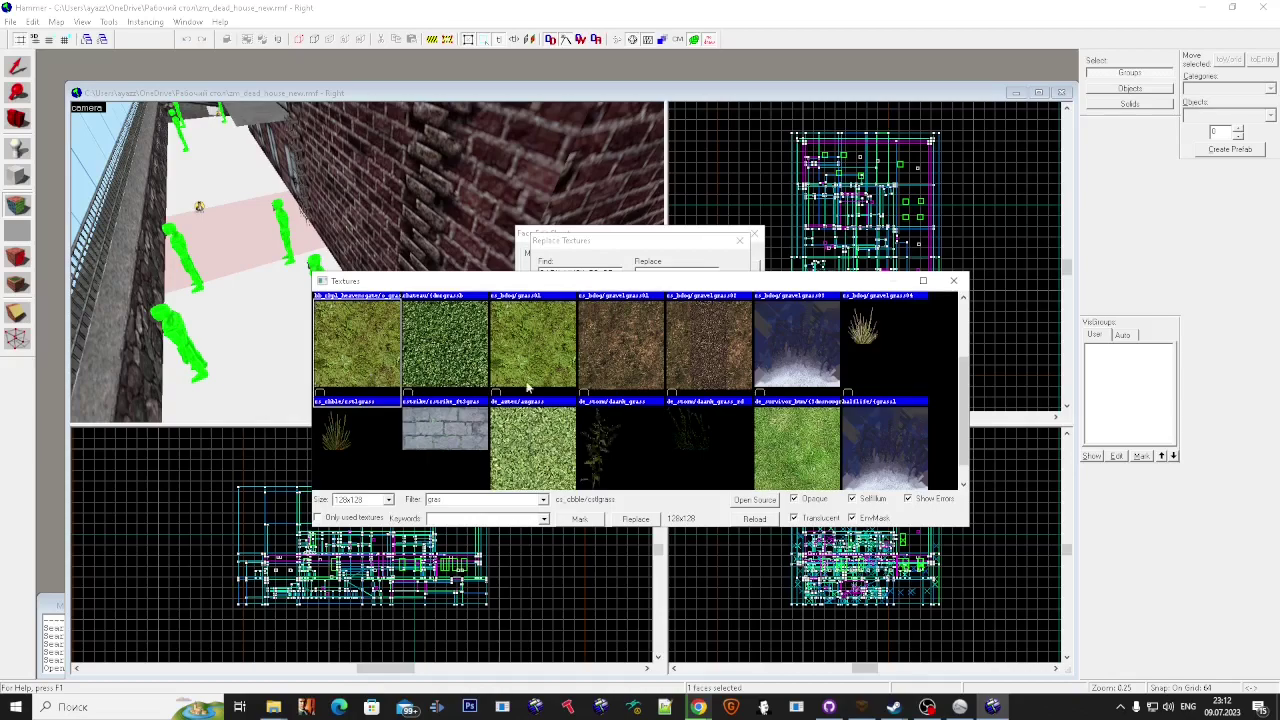
double_click(528, 387)
click(663, 443)
click(666, 400)
Step: Look over the newly grassed ground and select the front face of the untextured crate in the walled passage
key(z)
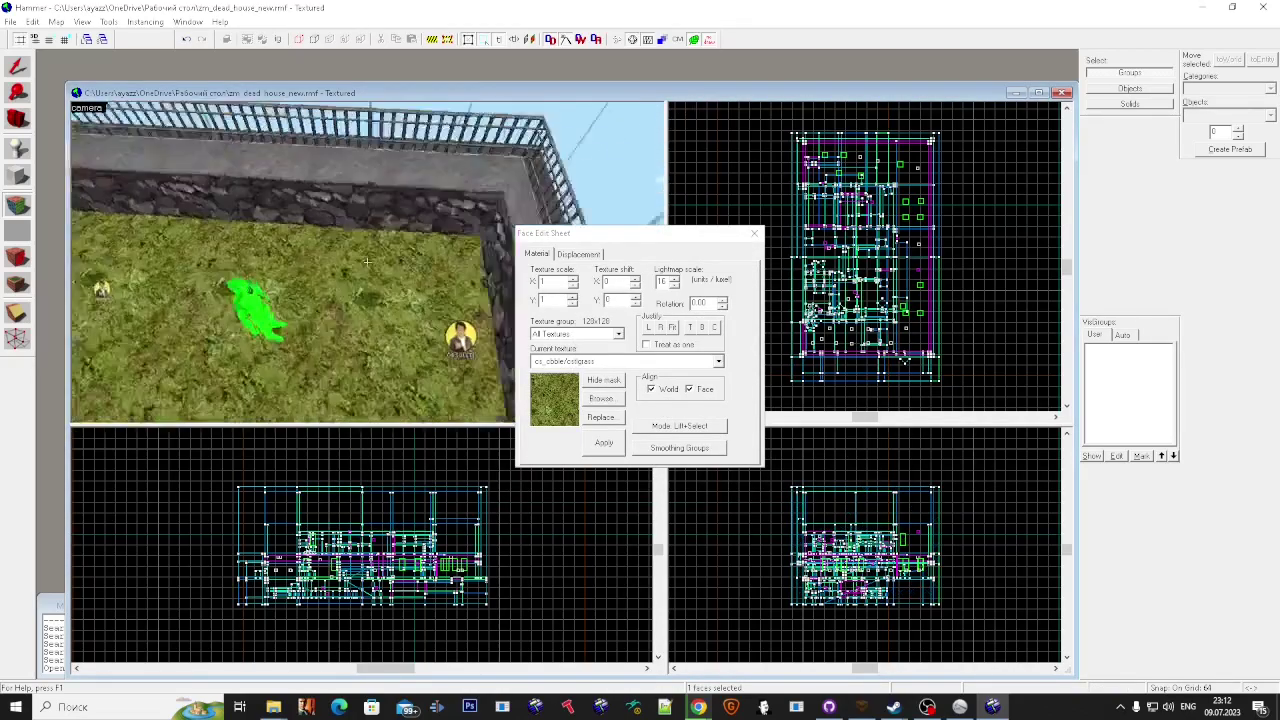
click(367, 262)
click(367, 262)
key(w)
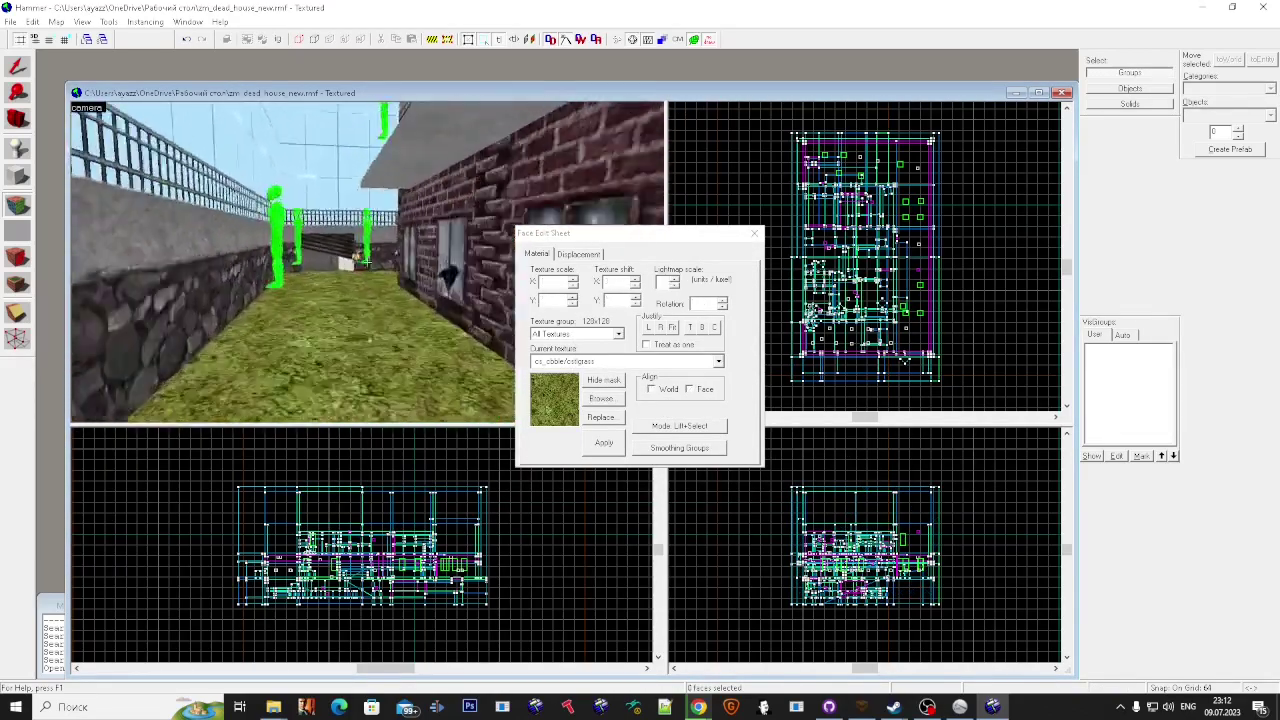
key(w)
click(367, 262)
key(super)
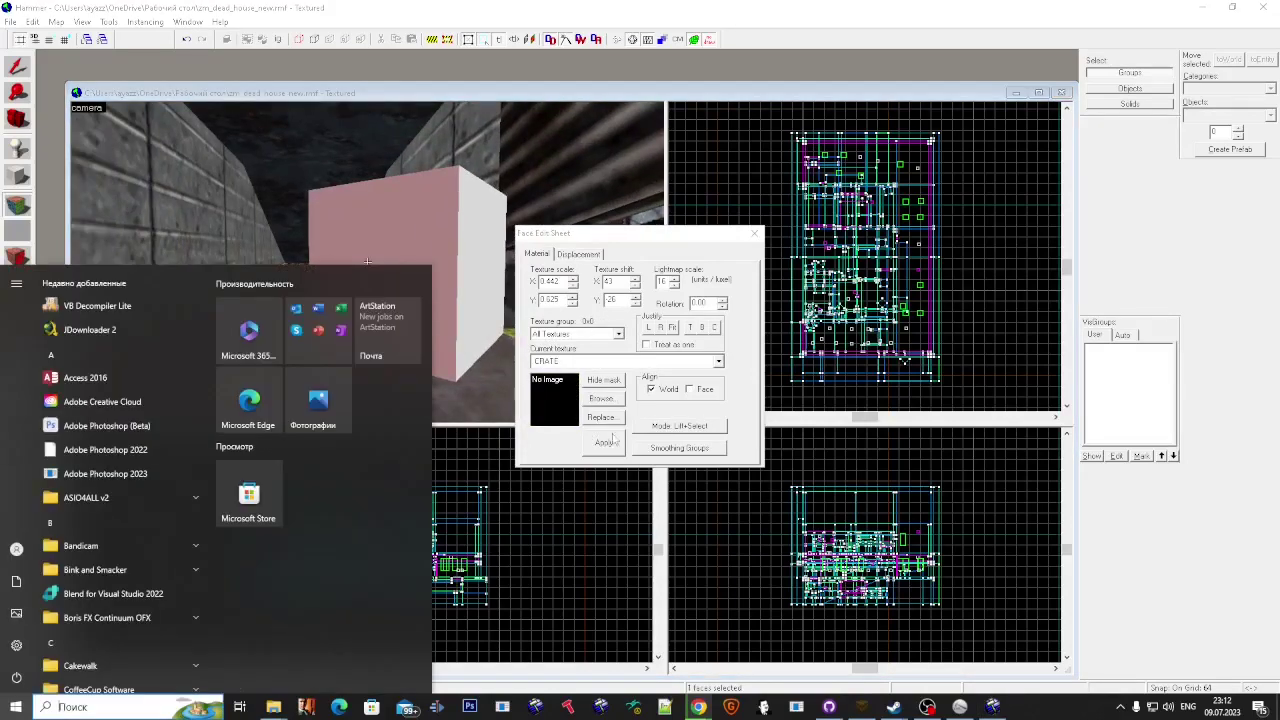
Step: Replace the missing CRATE texture everywhere with the wooden halflife/bcrate02 texture and finish face editing
click(616, 422)
click(711, 294)
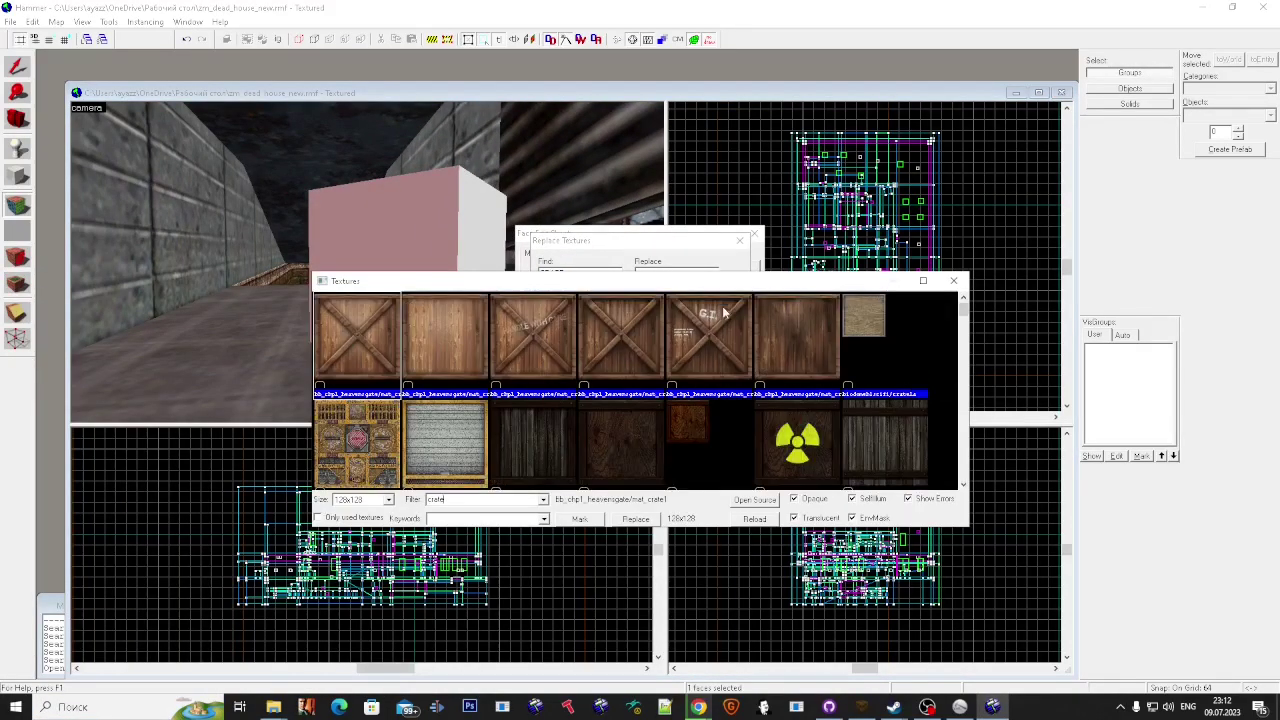
scroll(762, 380, down, 6)
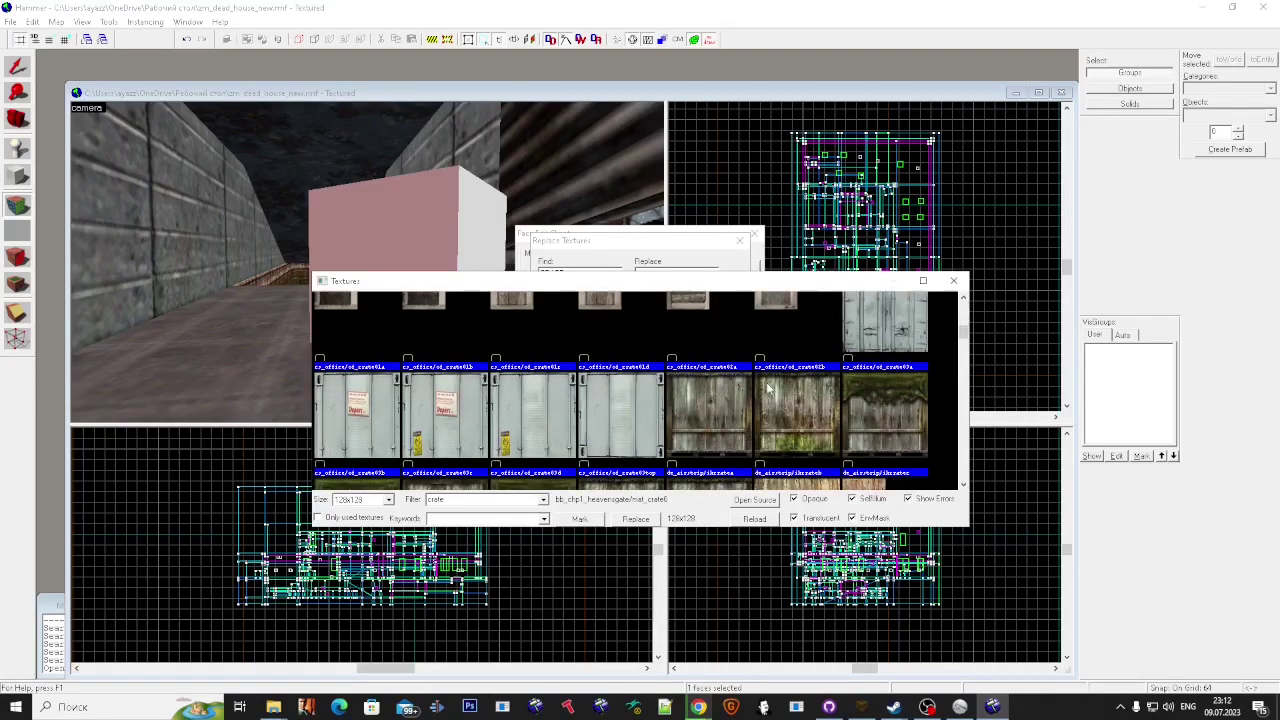
scroll(766, 387, down, 3)
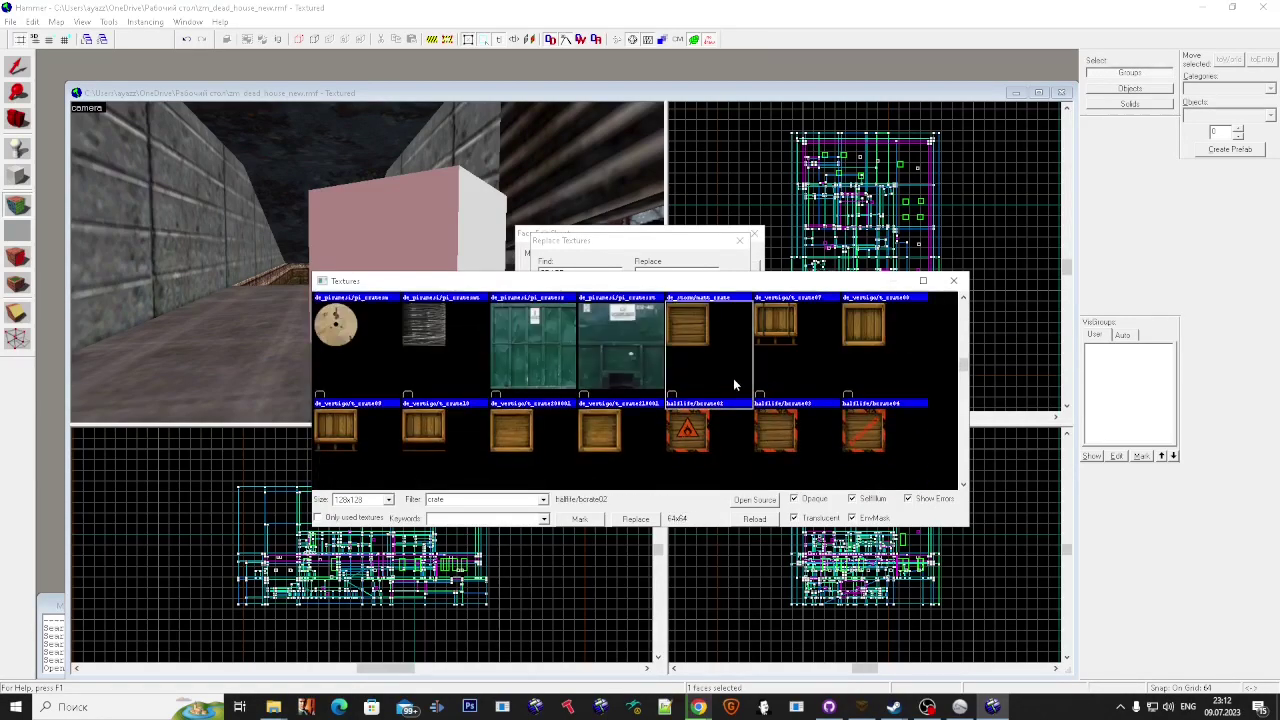
double_click(733, 385)
click(663, 443)
click(674, 397)
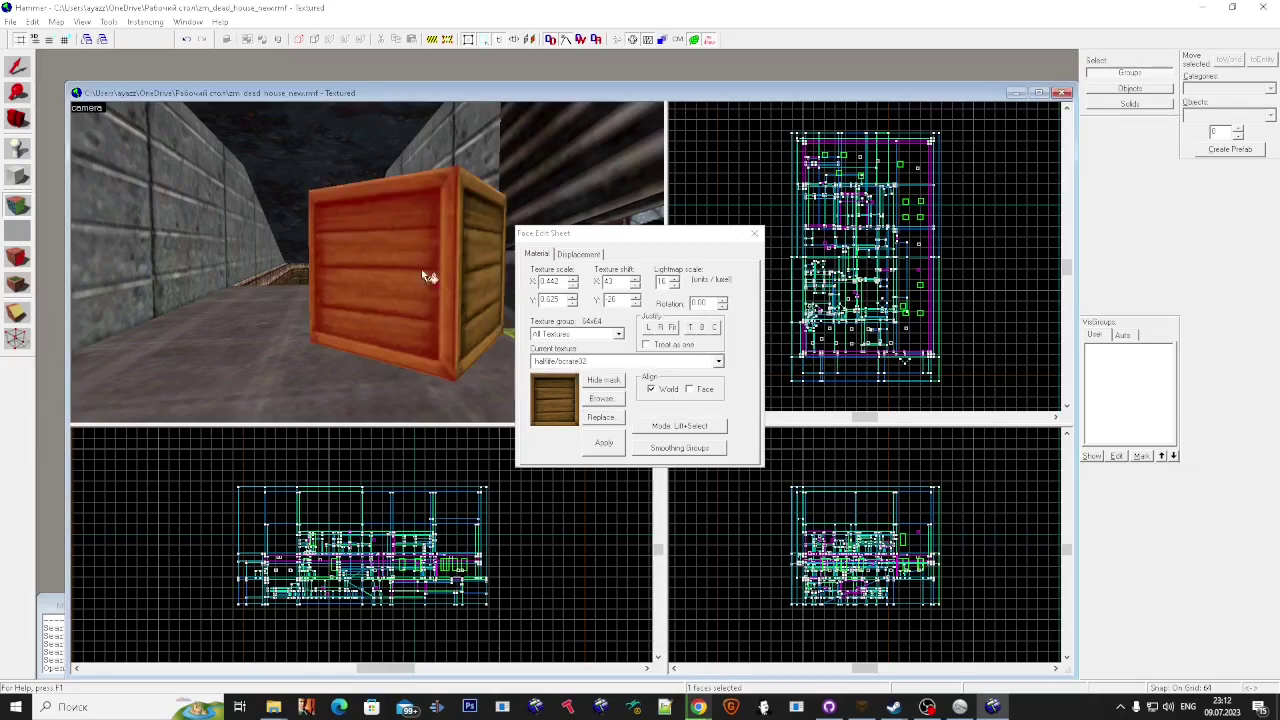
click(418, 274)
click(757, 235)
Step: Check the map for problems and go to the first invalid solid structure
key(z)
key(w)
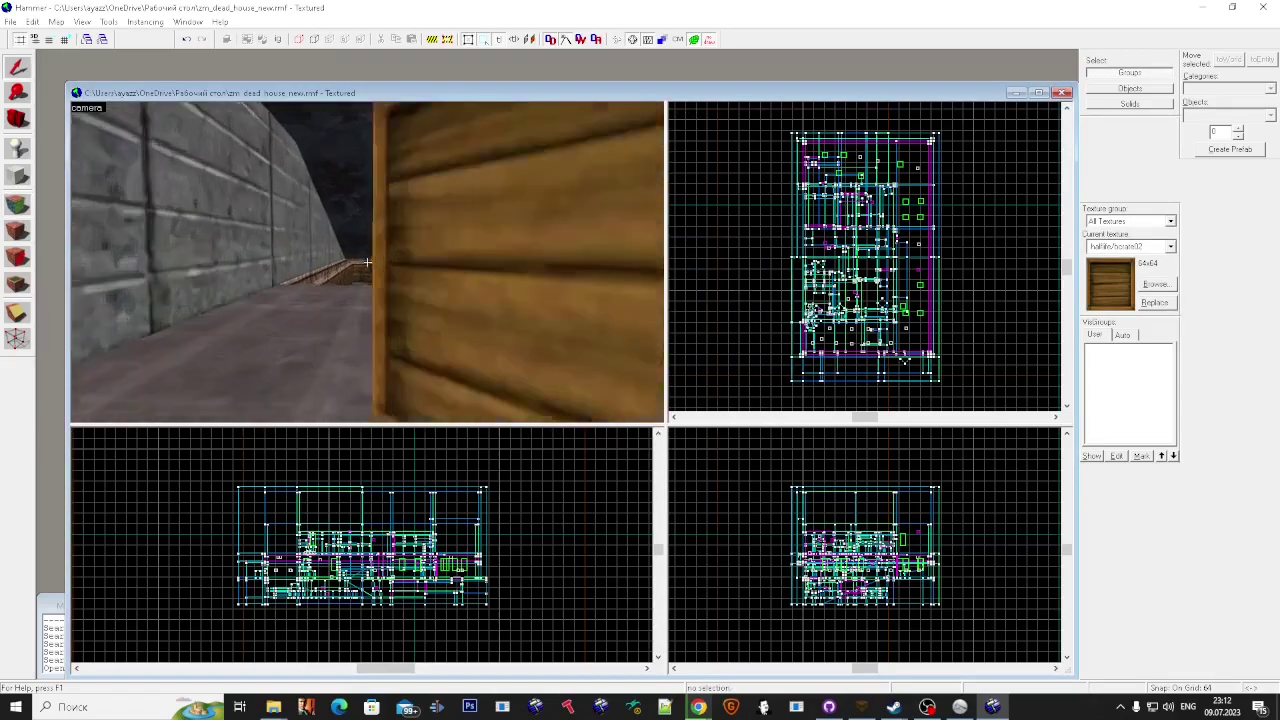
key(w)
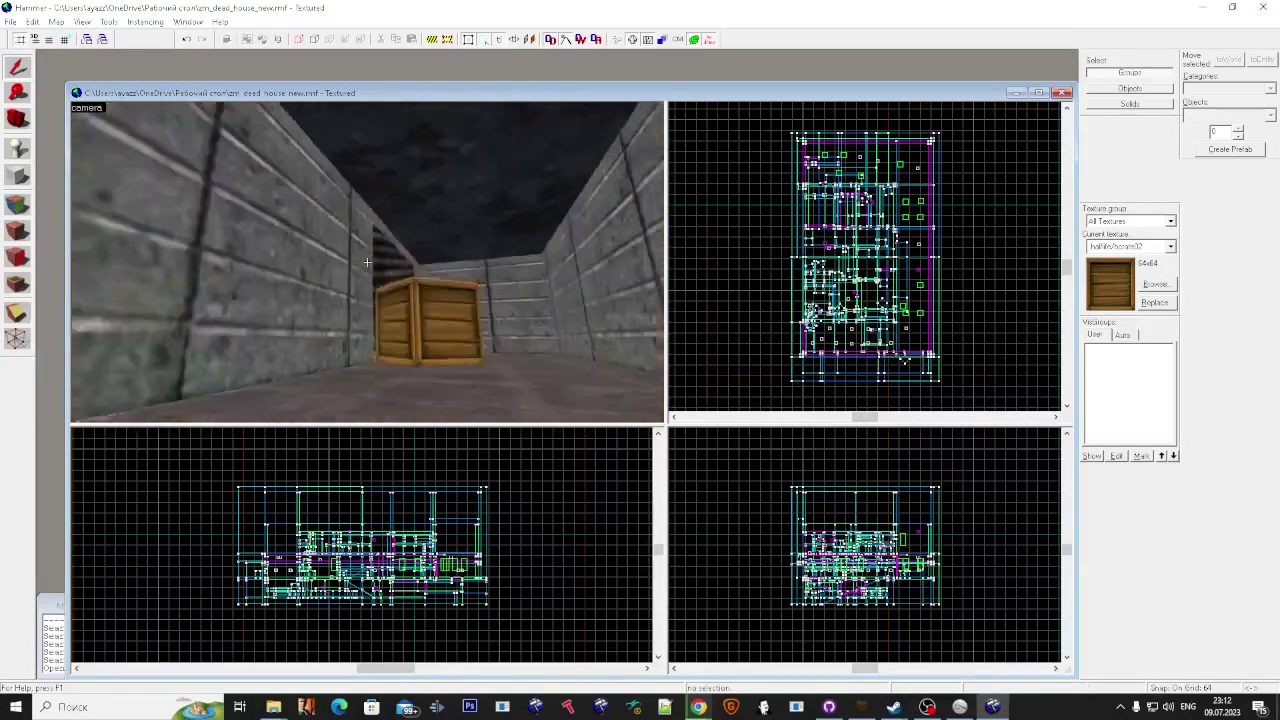
key(alt+p)
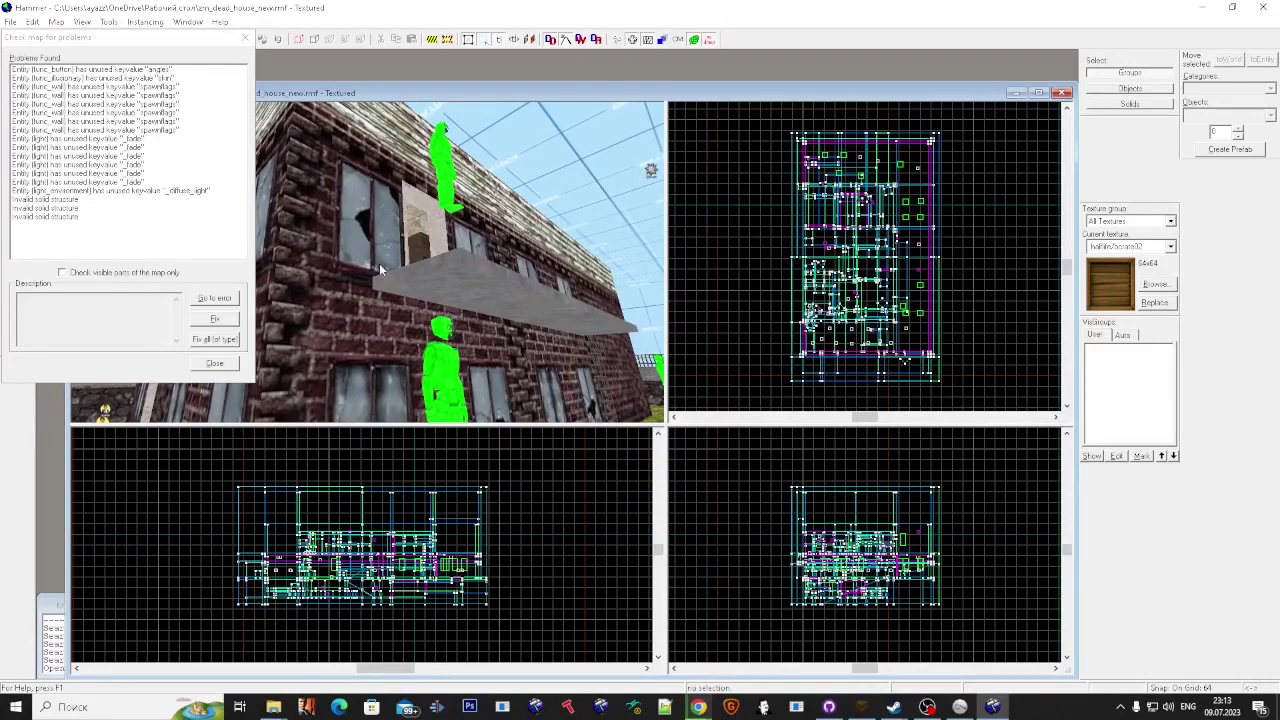
click(800, 415)
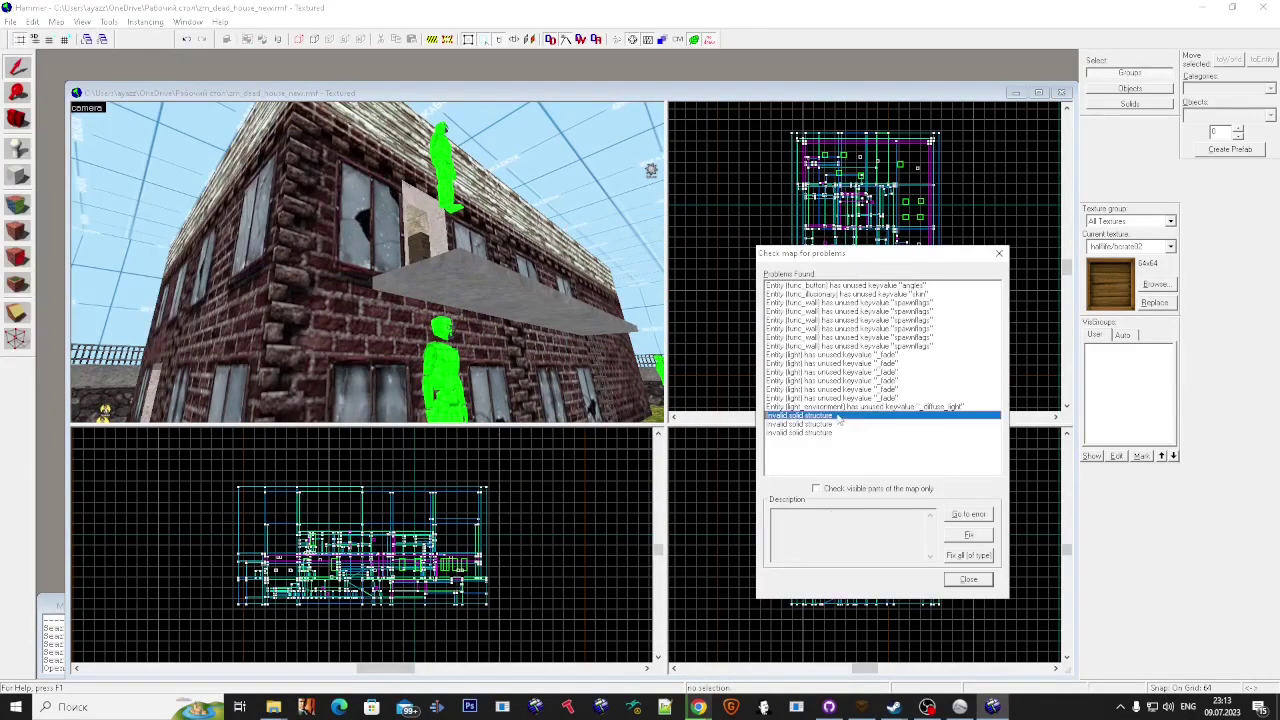
click(968, 515)
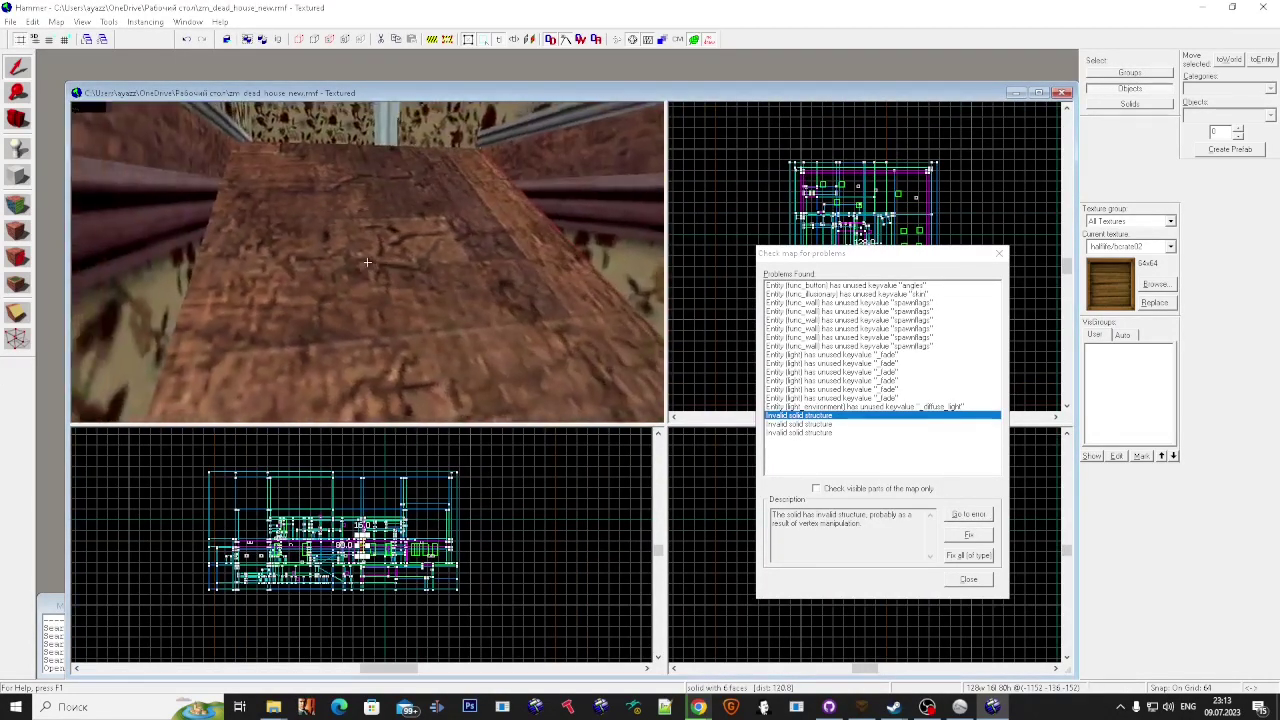
Step: Bring the flagged wallpapered wall wedge into view, clear the problem list off the top view and set the grid to 4
key(w)
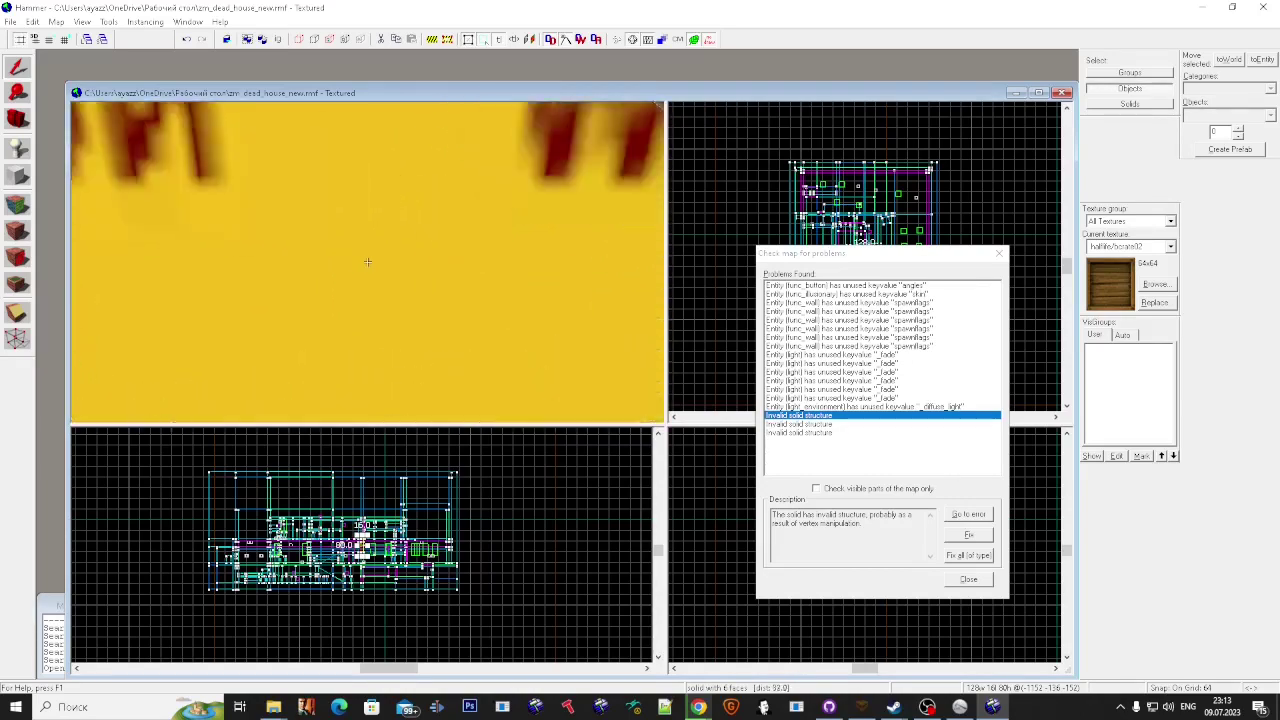
key(super)
key(super)
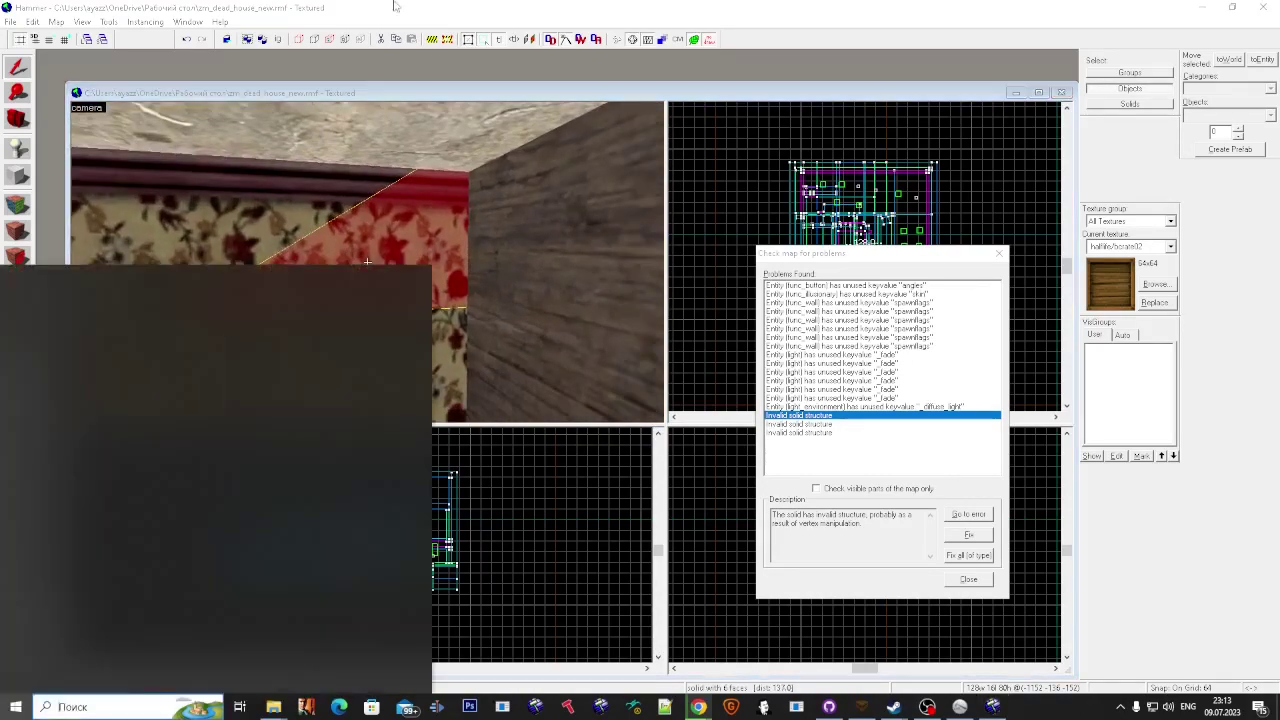
drag(853, 258, 1046, 404)
scroll(840, 265, up, 5)
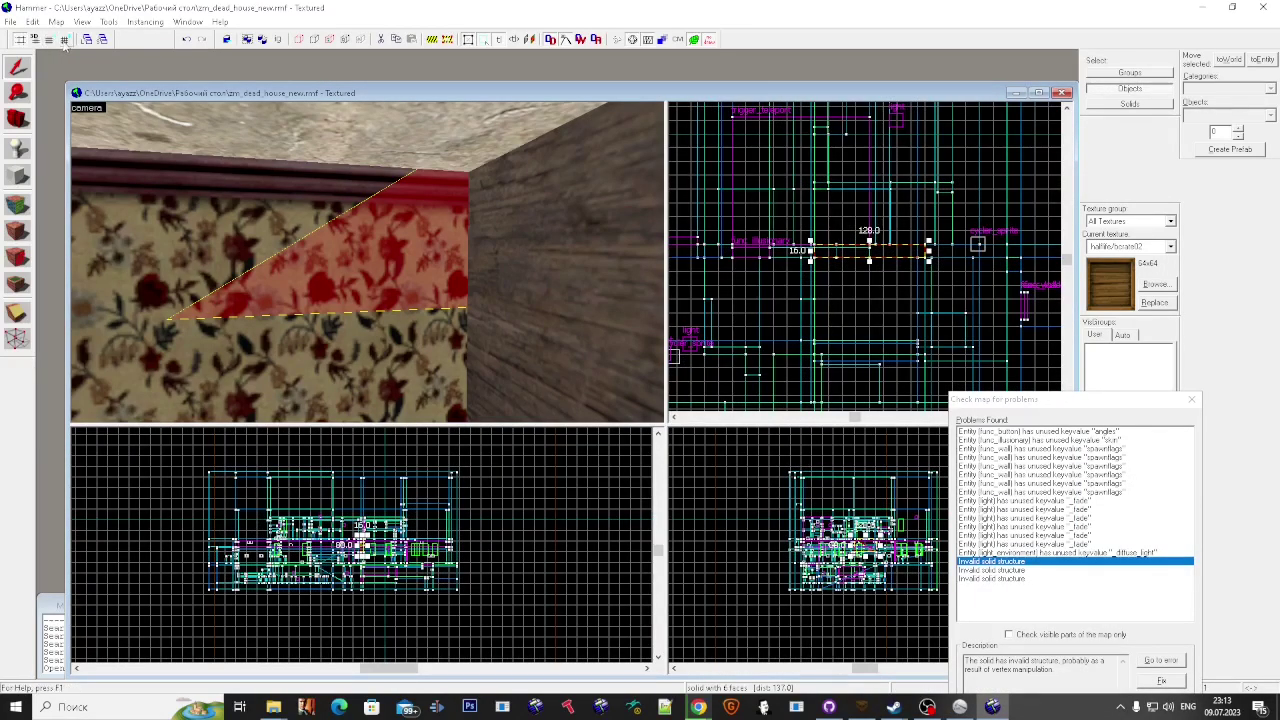
click(64, 40)
scroll(810, 260, up, 6)
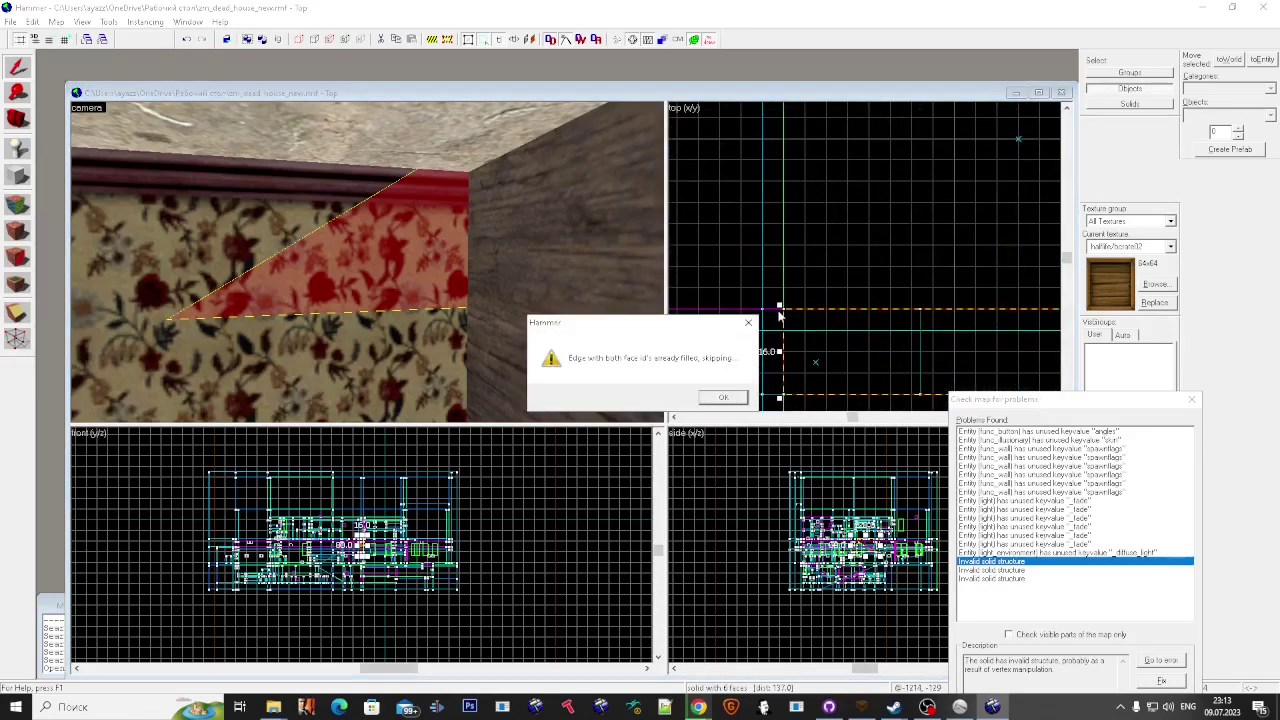
Step: Pull the wall wedge's upper-left corner vertices out of place in the top view using vertex manipulation
key(Return)
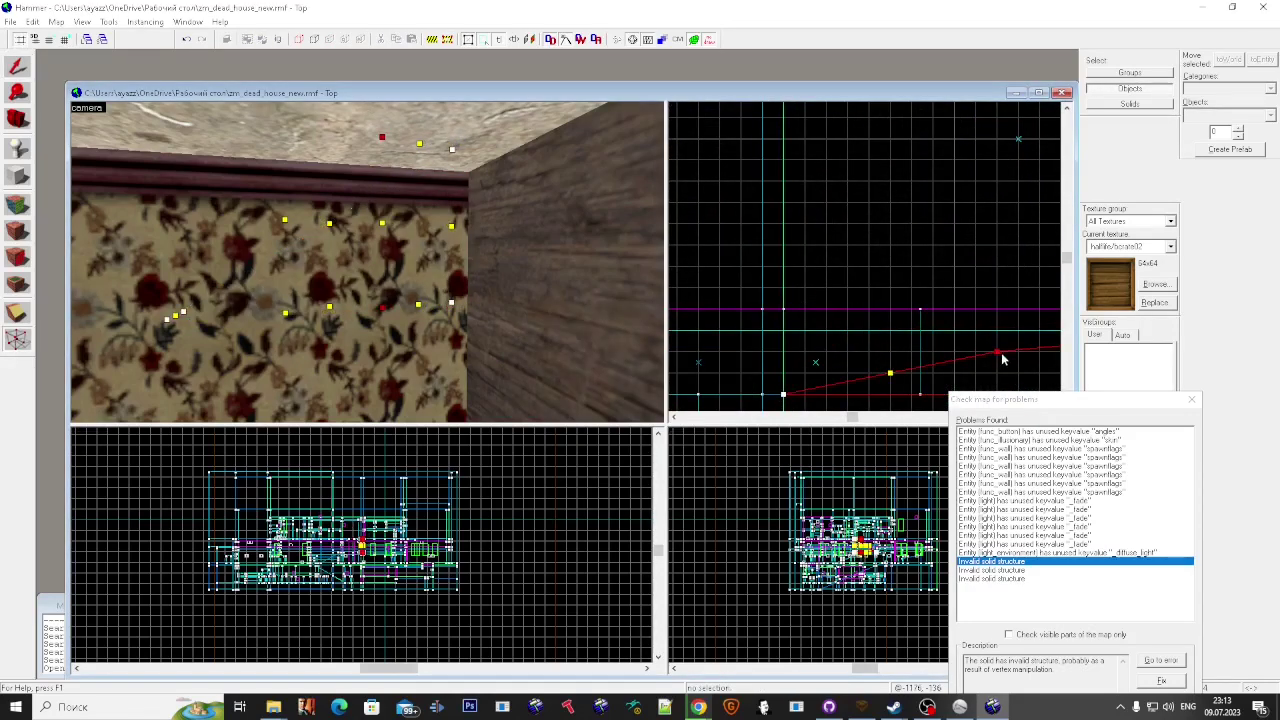
click(440, 267)
click(721, 400)
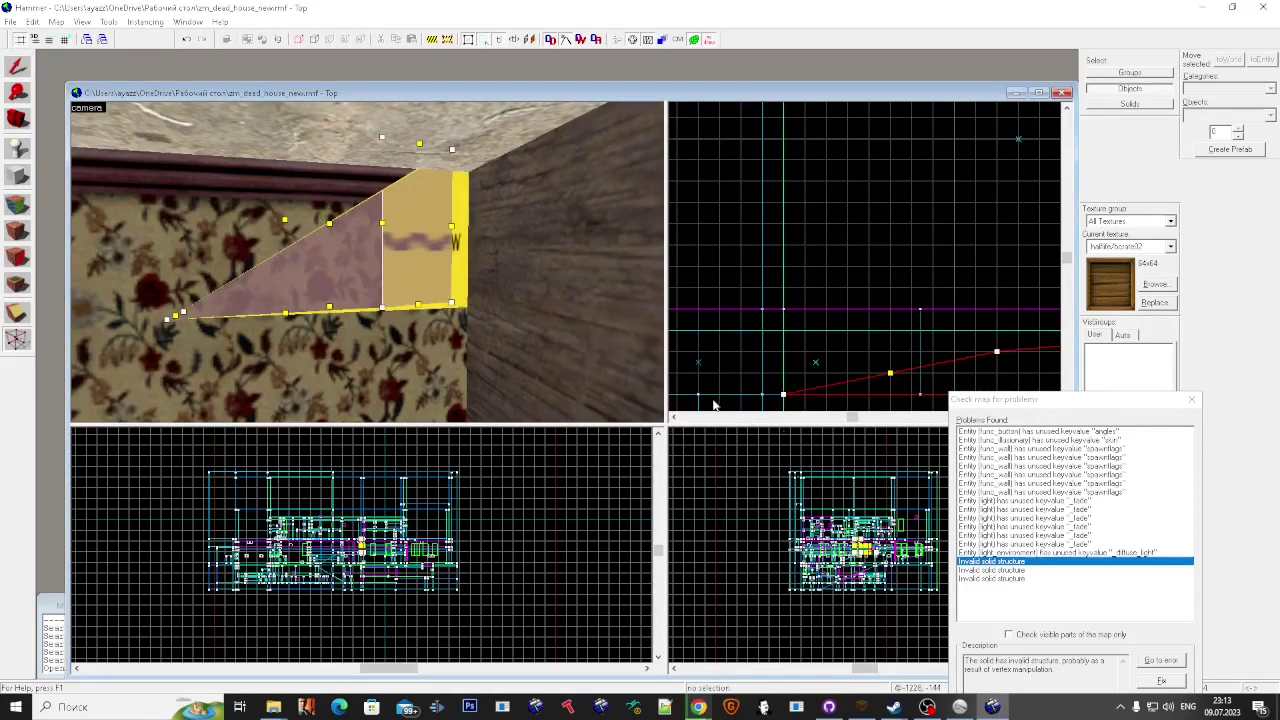
click(992, 358)
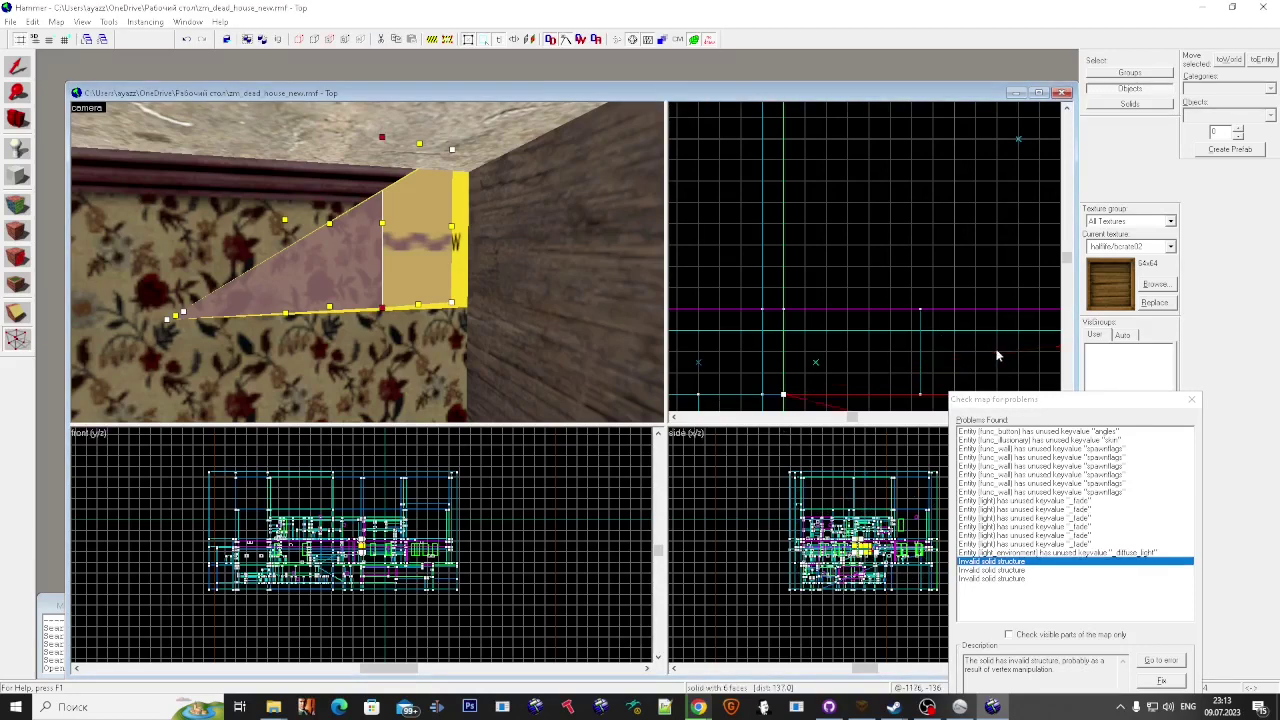
scroll(930, 340, down, 5)
key(shift+s)
scroll(895, 342, up, 3)
key(shift+v)
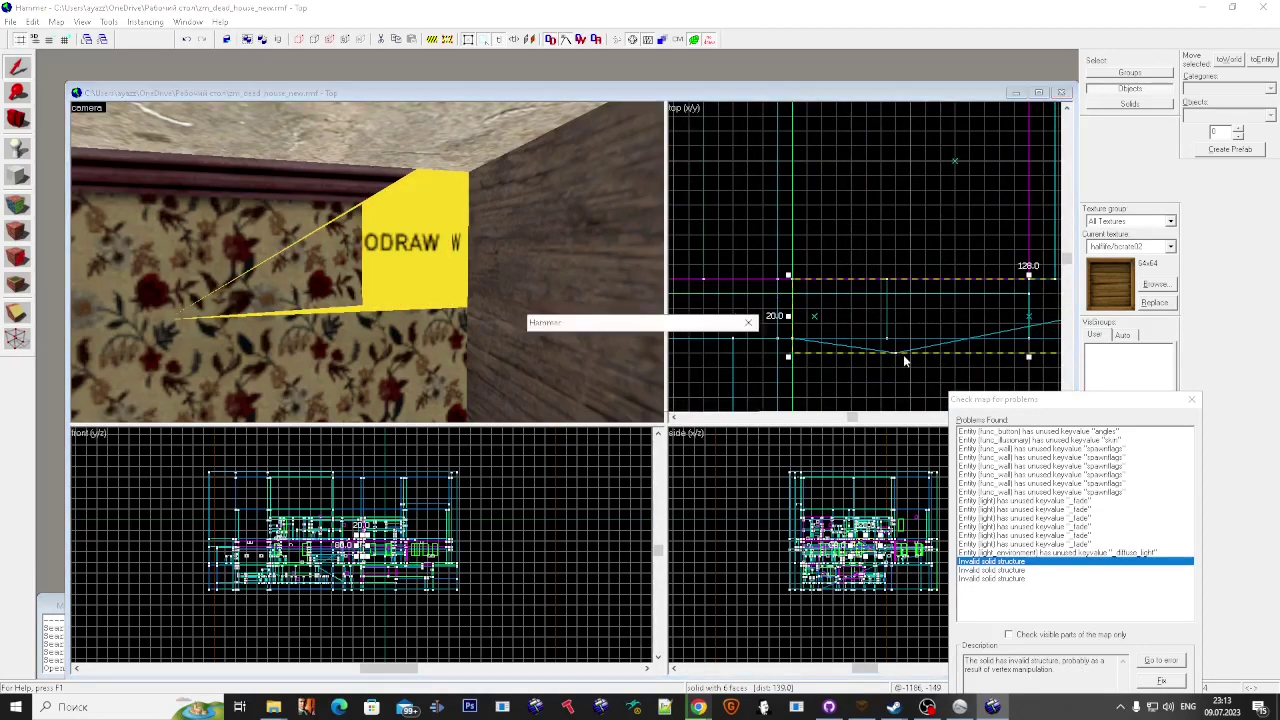
Step: Move the displaced vertices back onto the wall wedge's upper-left corner in the top view and reselect the solid
key(Return)
drag(895, 352, 797, 279)
scroll(797, 298, down, 5)
scroll(792, 297, up, 6)
key(shift+s)
key(Escape)
click(313, 271)
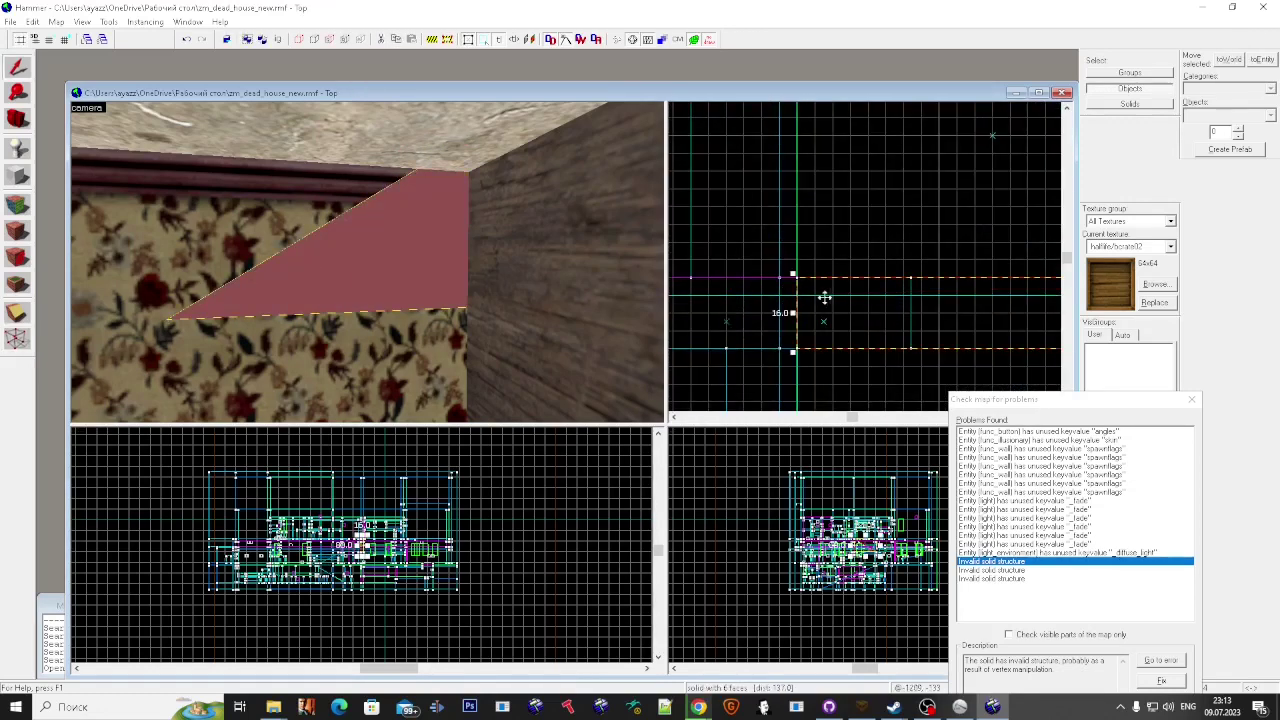
Step: Adjust the wall wedge's upper-right corner vertices in the top view and leave vertex editing
key(shift+v)
key(Return)
scroll(724, 297, down, 5)
scroll(1002, 282, up, 5)
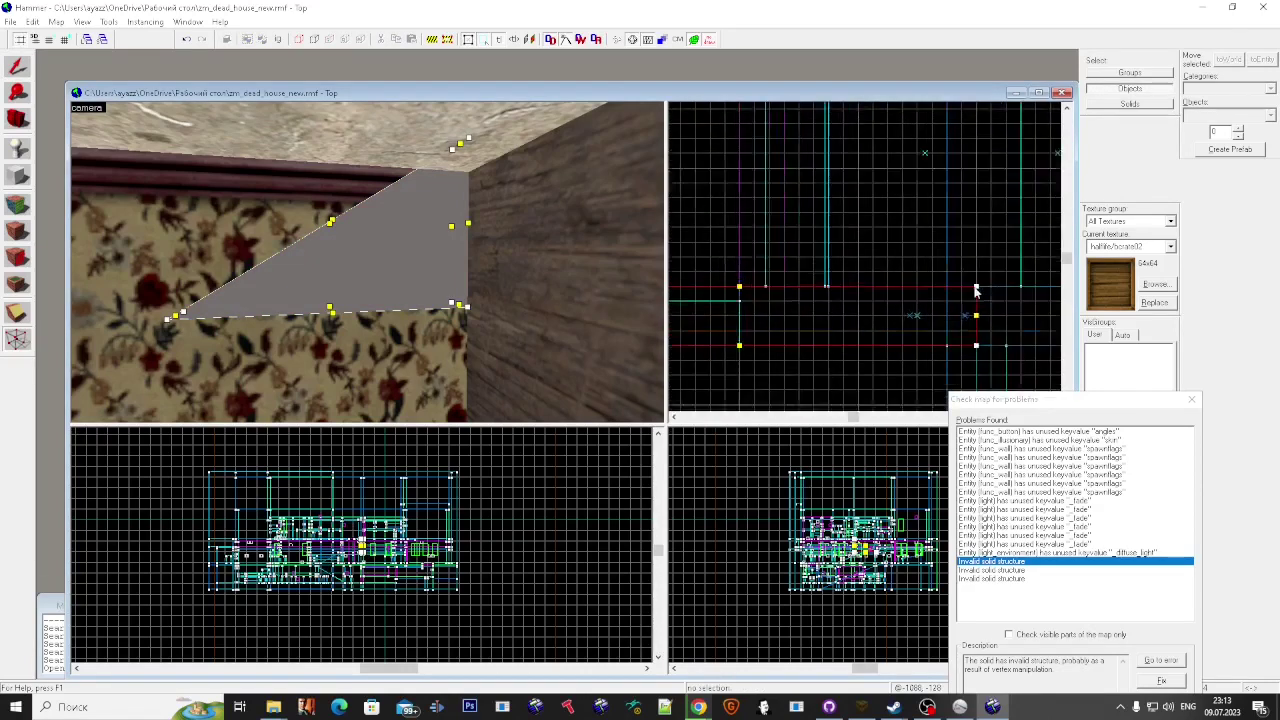
mouse_move(975, 286)
mouse_down()
mouse_move(958, 310)
mouse_move(977, 286)
mouse_up()
key(Return)
key(shift+s)
scroll(800, 286, down, 2)
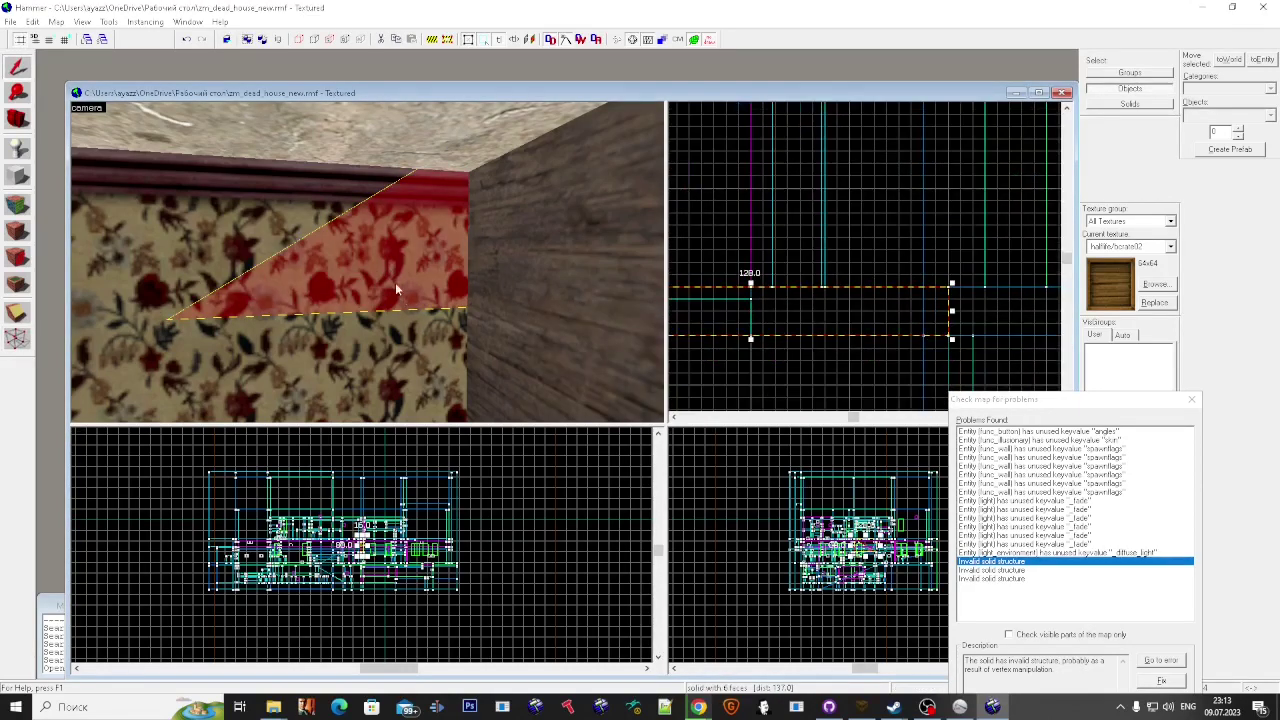
key(Escape)
Step: Go to the second invalid solid structure and bring the flagged cardboard box into the camera view
click(1075, 564)
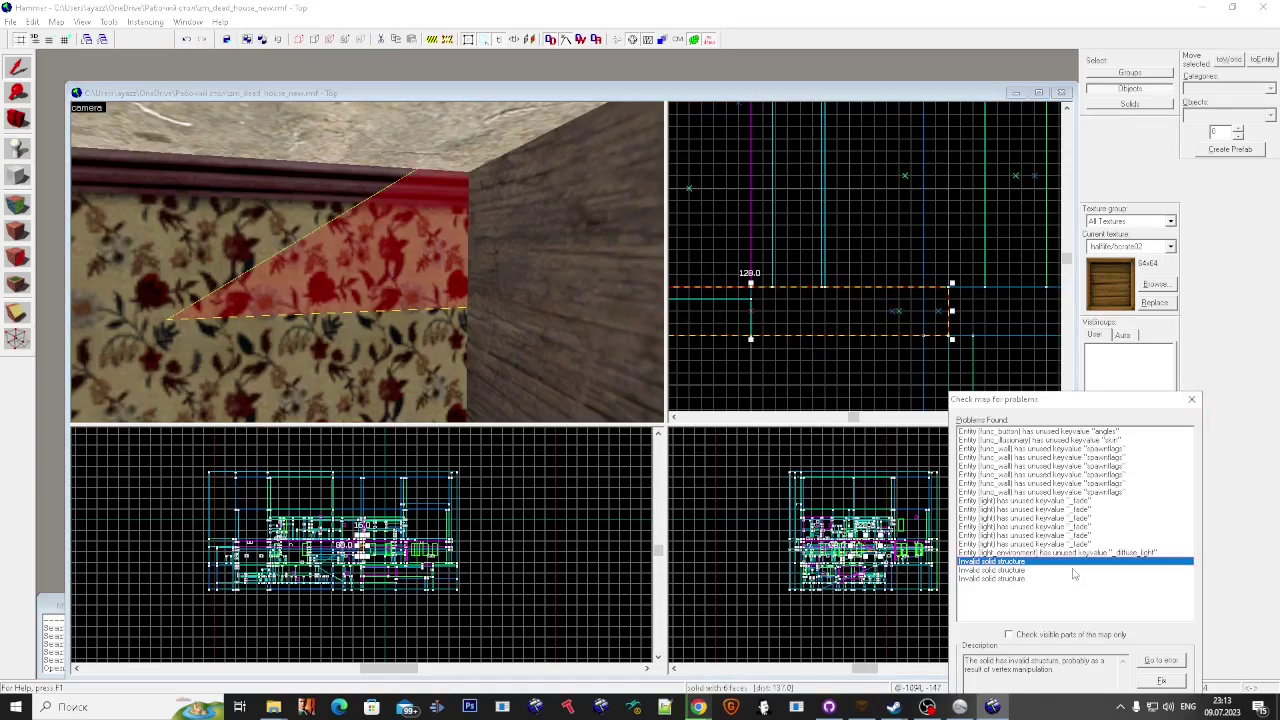
click(1075, 570)
drag(1001, 399, 959, 285)
click(1120, 550)
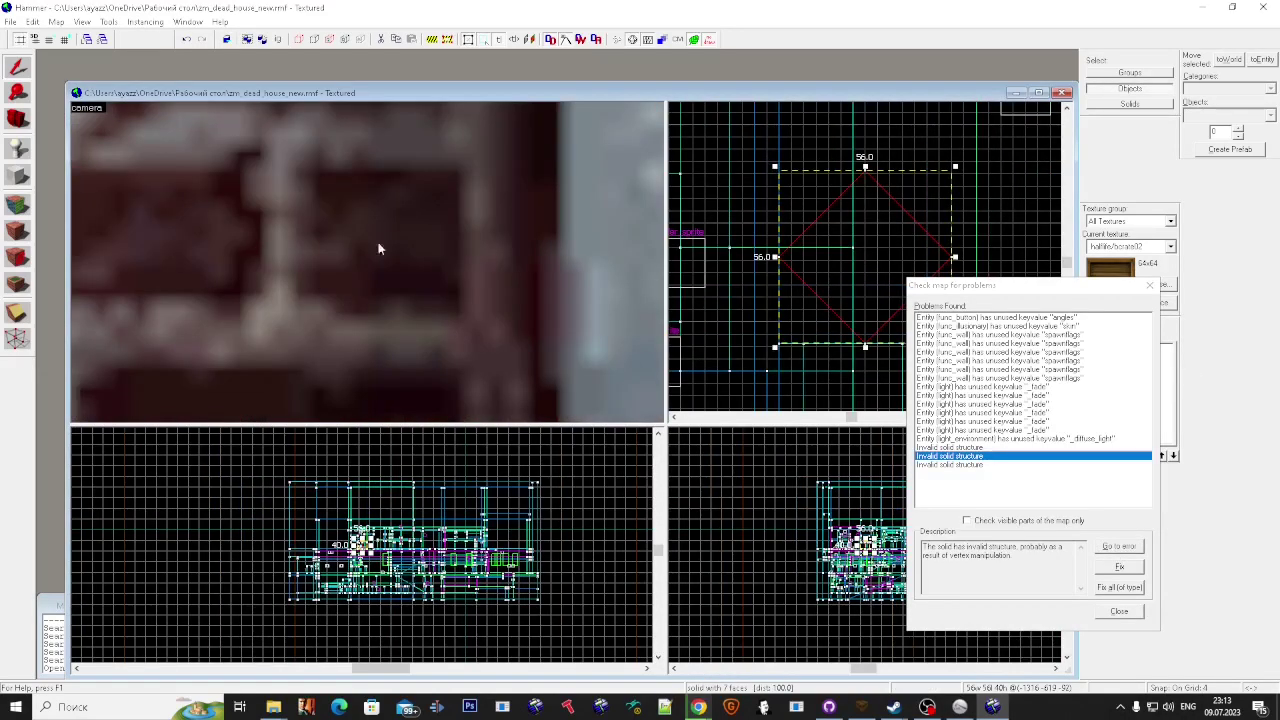
key(z)
key(s)
key(z)
key(super)
key(super)
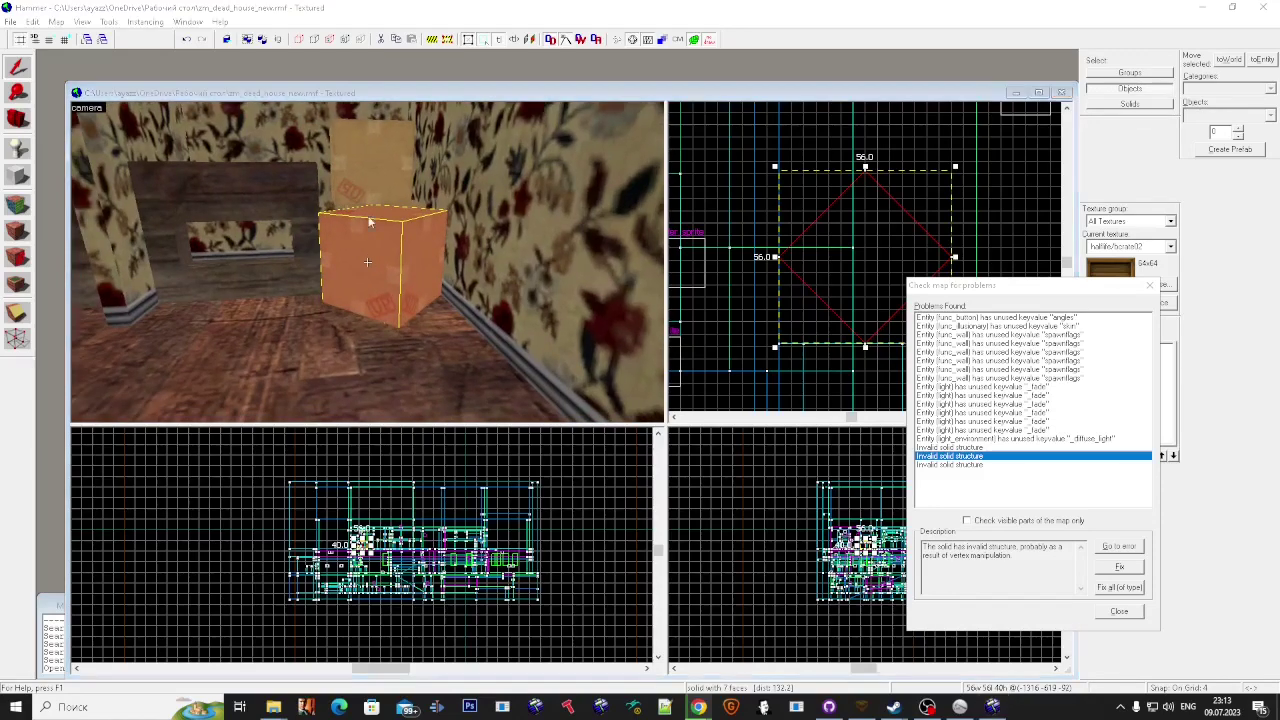
Step: Try collapsing the flagged cardboard box's right corner vertices onto its middle in the top view with vertex manipulation
scroll(860, 220, down, 4)
scroll(885, 225, up, 3)
key(shift+v)
key(Return)
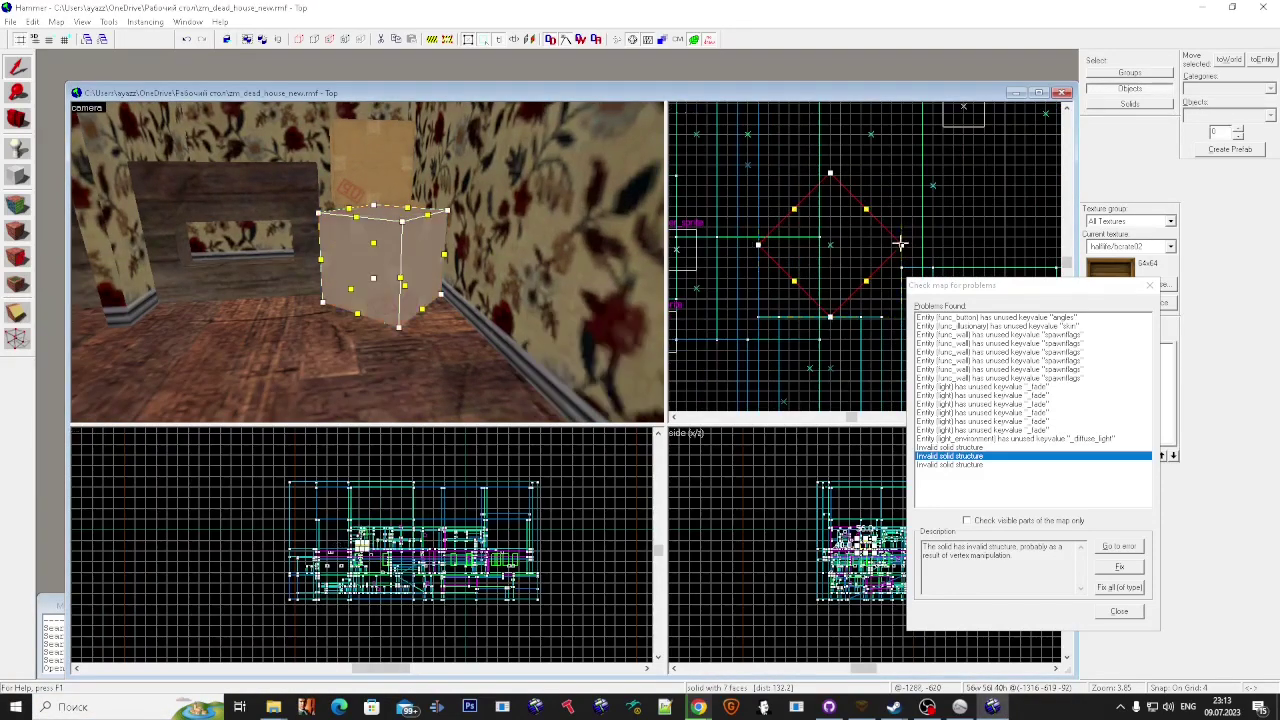
drag(903, 247, 830, 237)
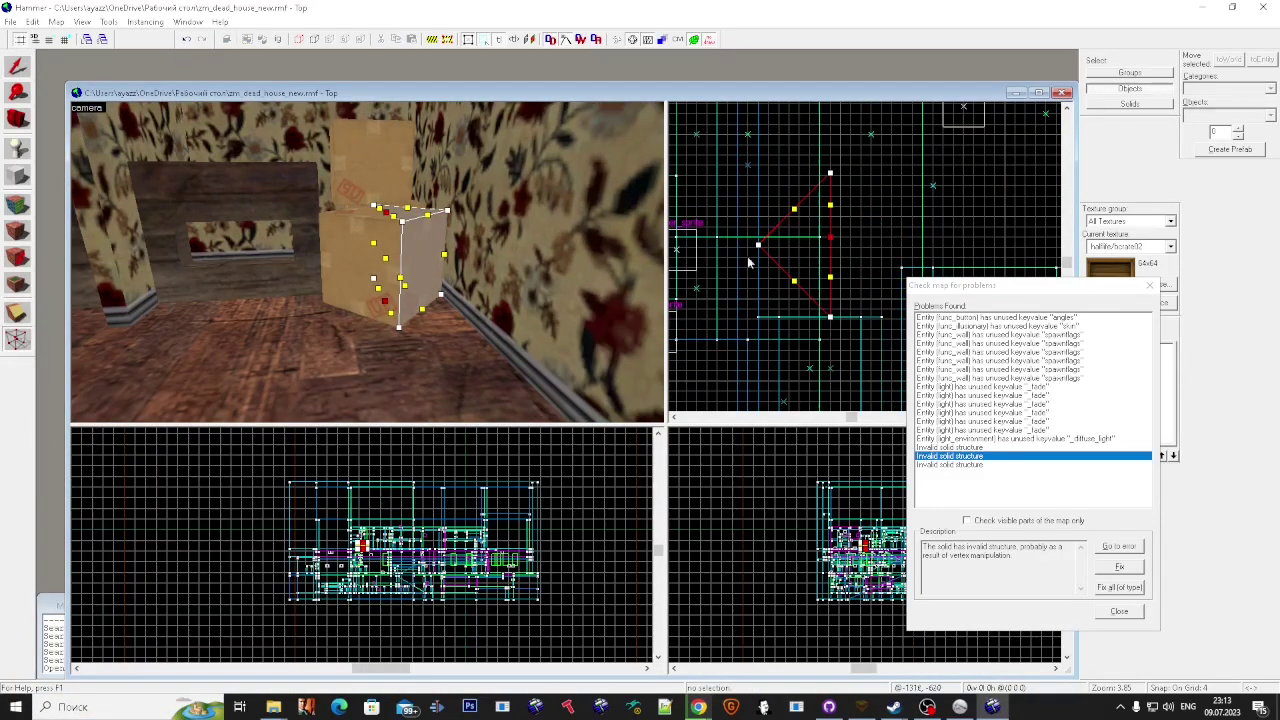
key(shift+s)
Step: Pull the box's collapsed corner vertices back out into a diamond in the top view and leave vertex editing
key(shift+v)
key(Return)
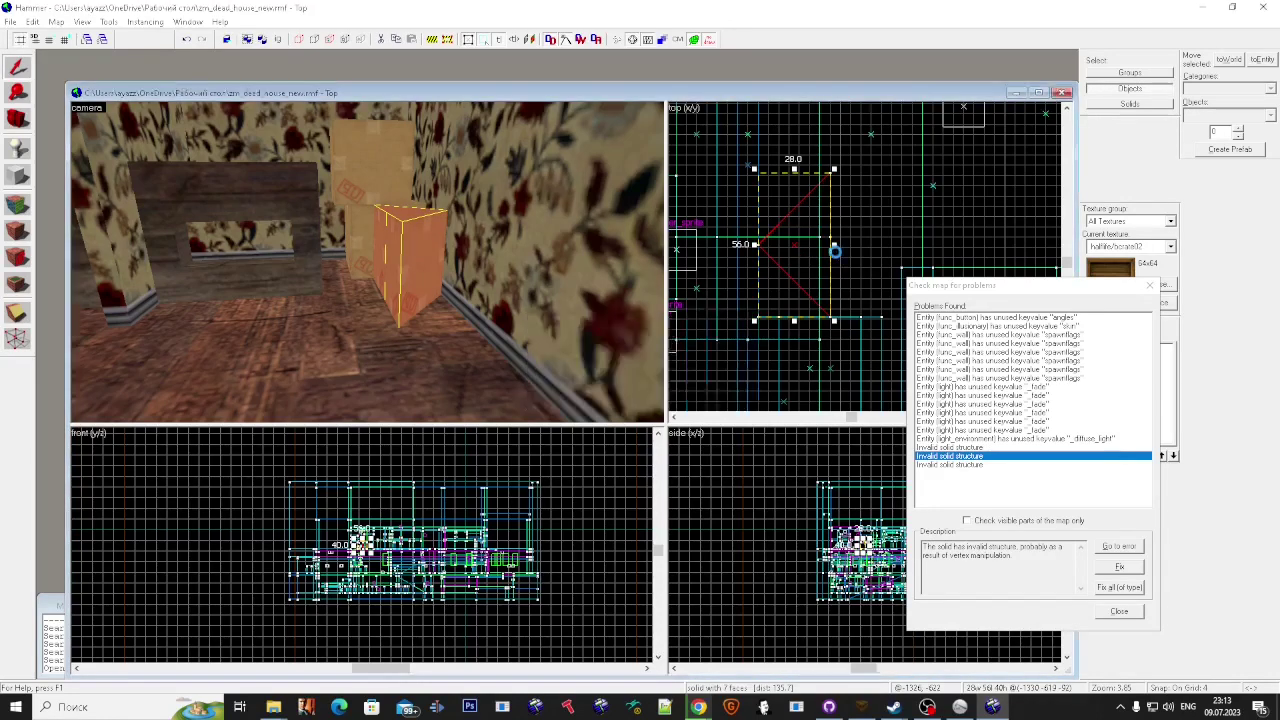
drag(830, 237, 902, 238)
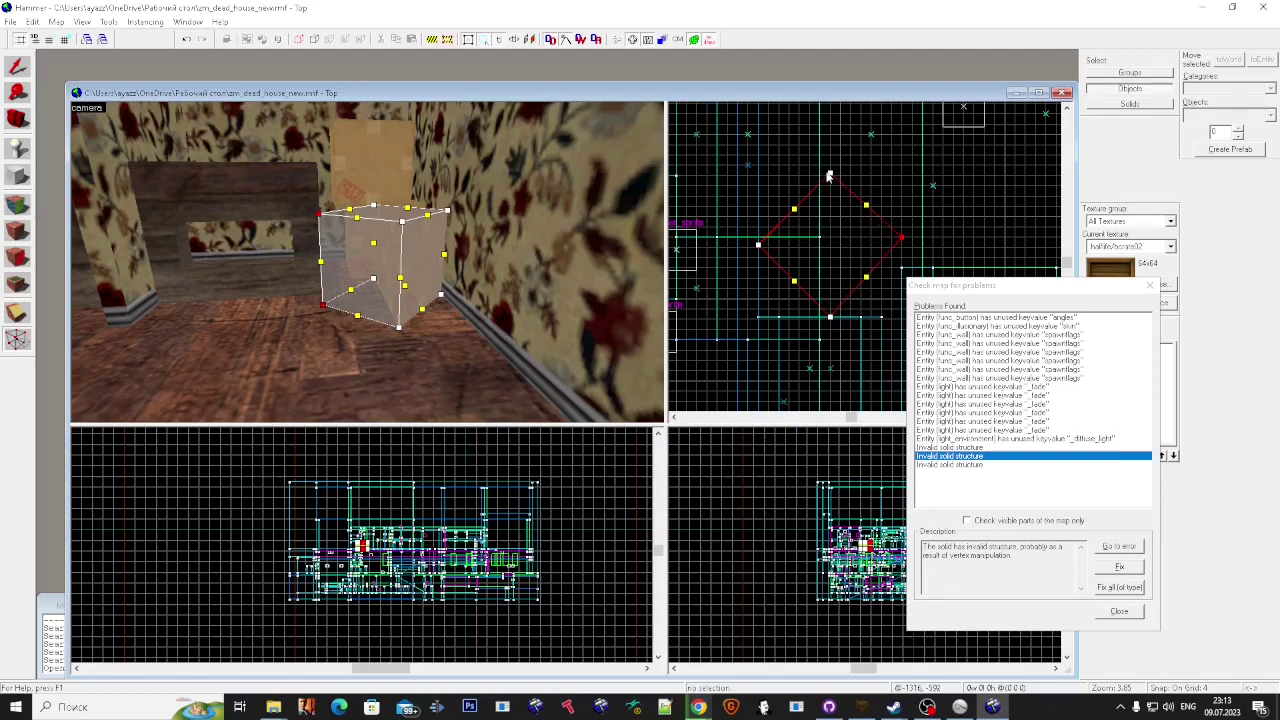
drag(900, 236, 890, 227)
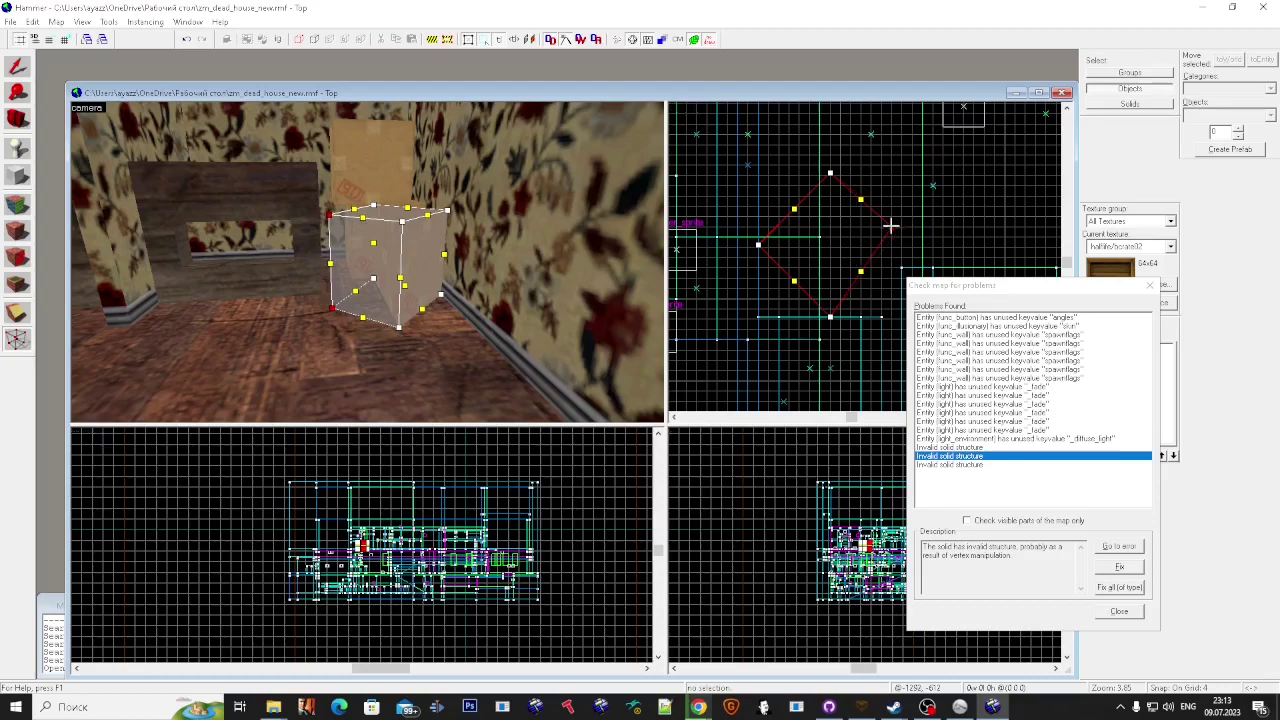
click(469, 278)
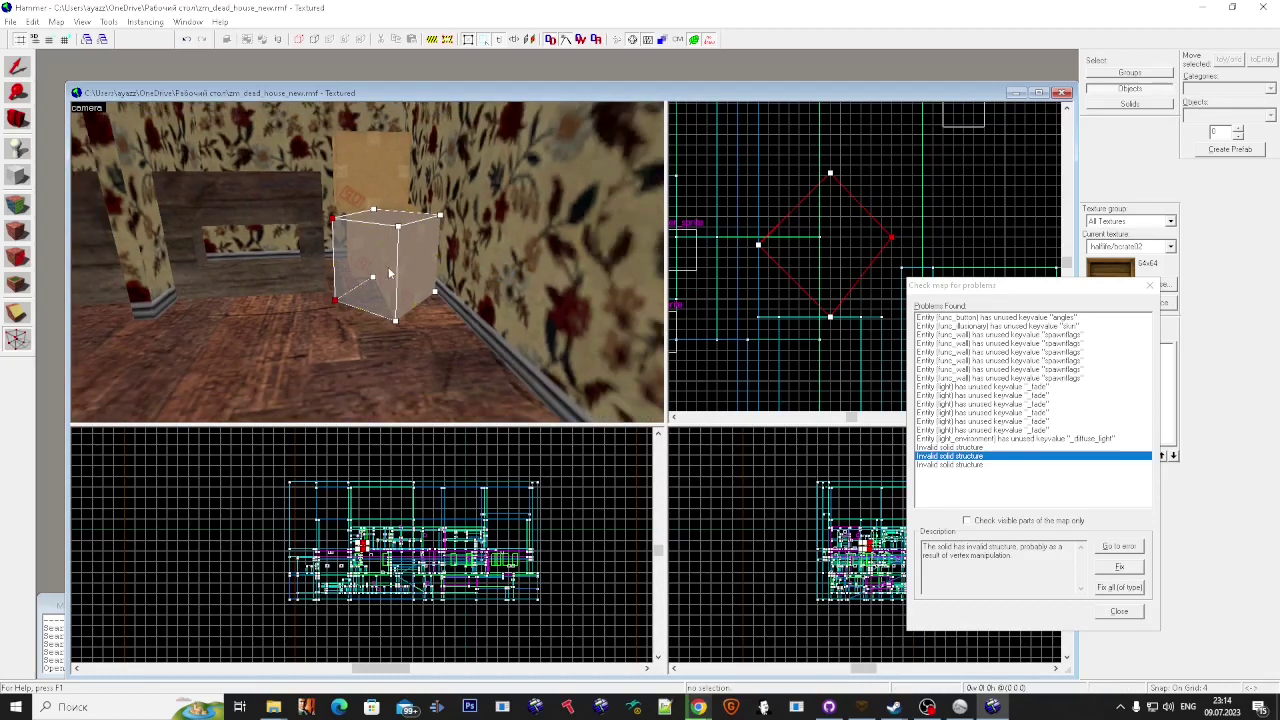
click(460, 268)
key(Escape)
Step: Save the map and run the map problem check again
click(9, 24)
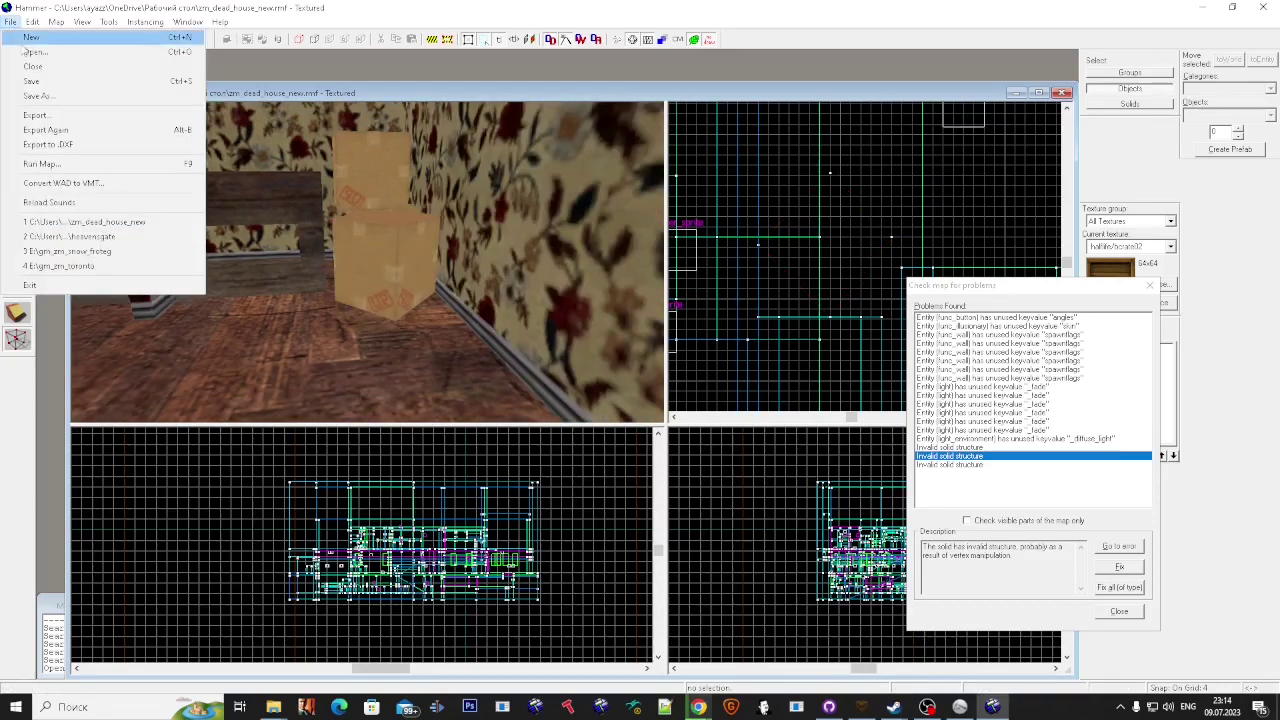
click(70, 87)
click(1124, 614)
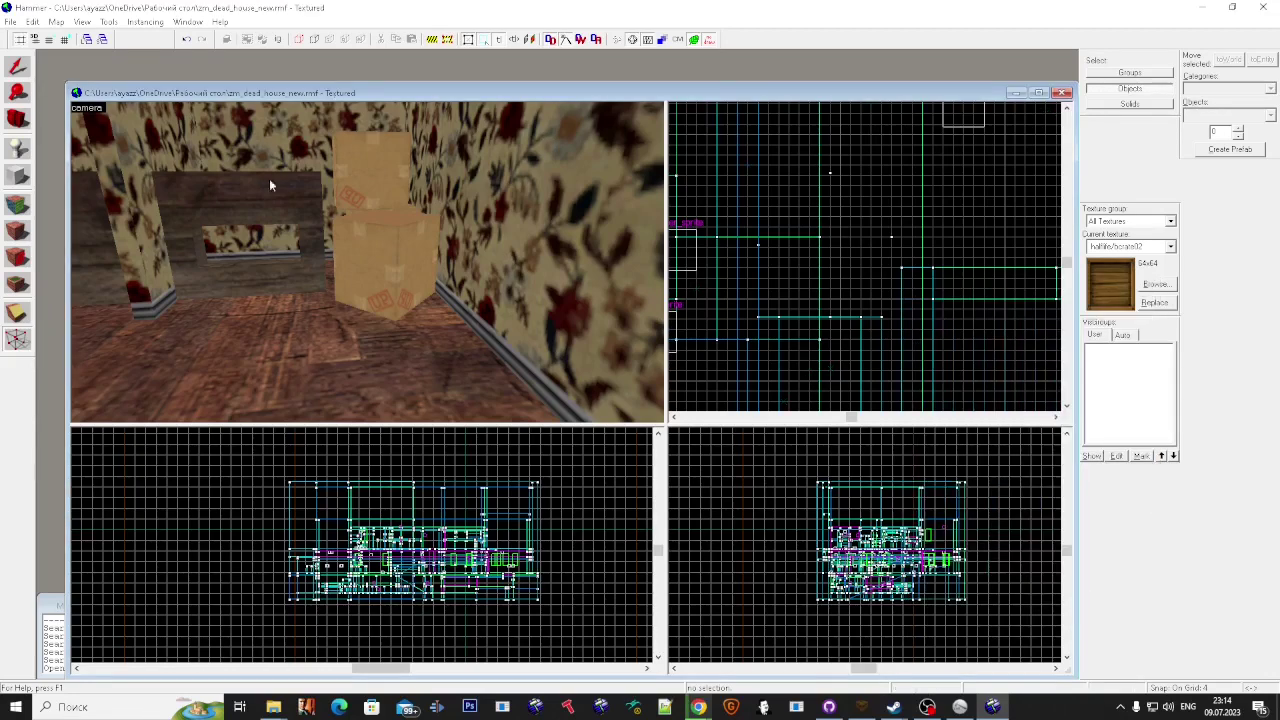
key(alt+p)
drag(172, 40, 900, 208)
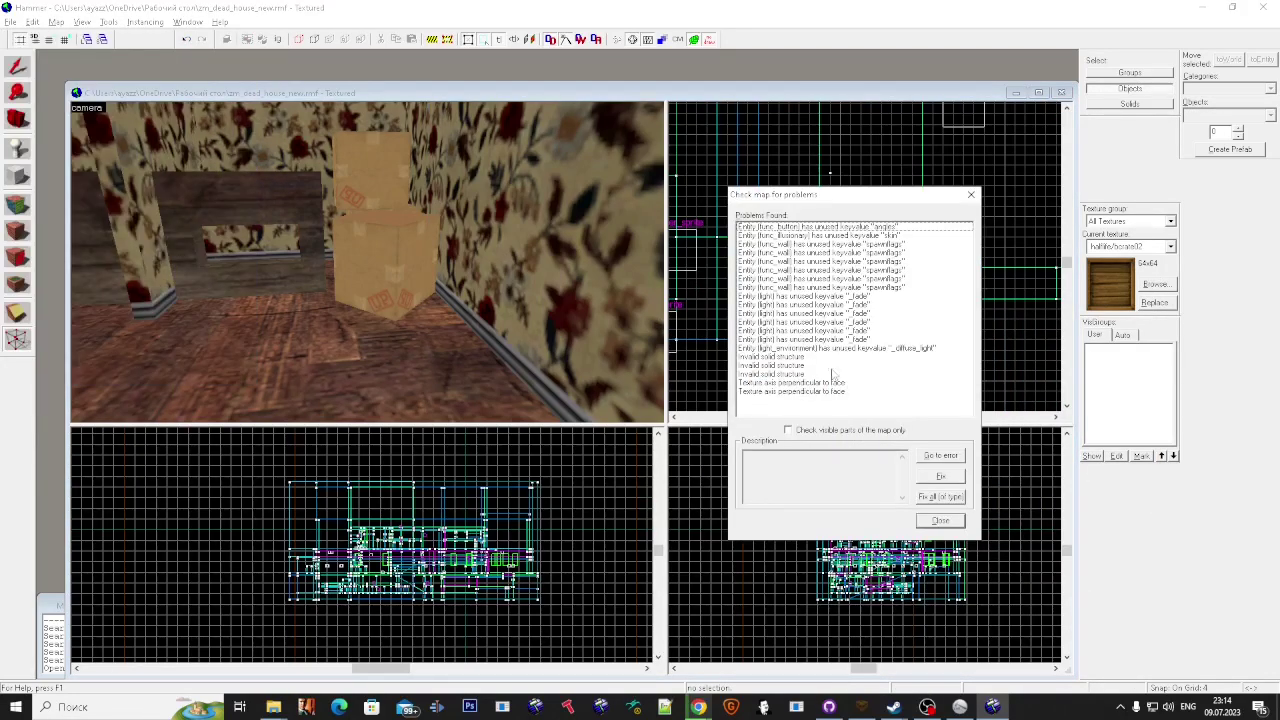
Step: Apply the automatic fix to the second invalid solid structure and remove the vertically stretched box from the map
click(804, 366)
click(940, 478)
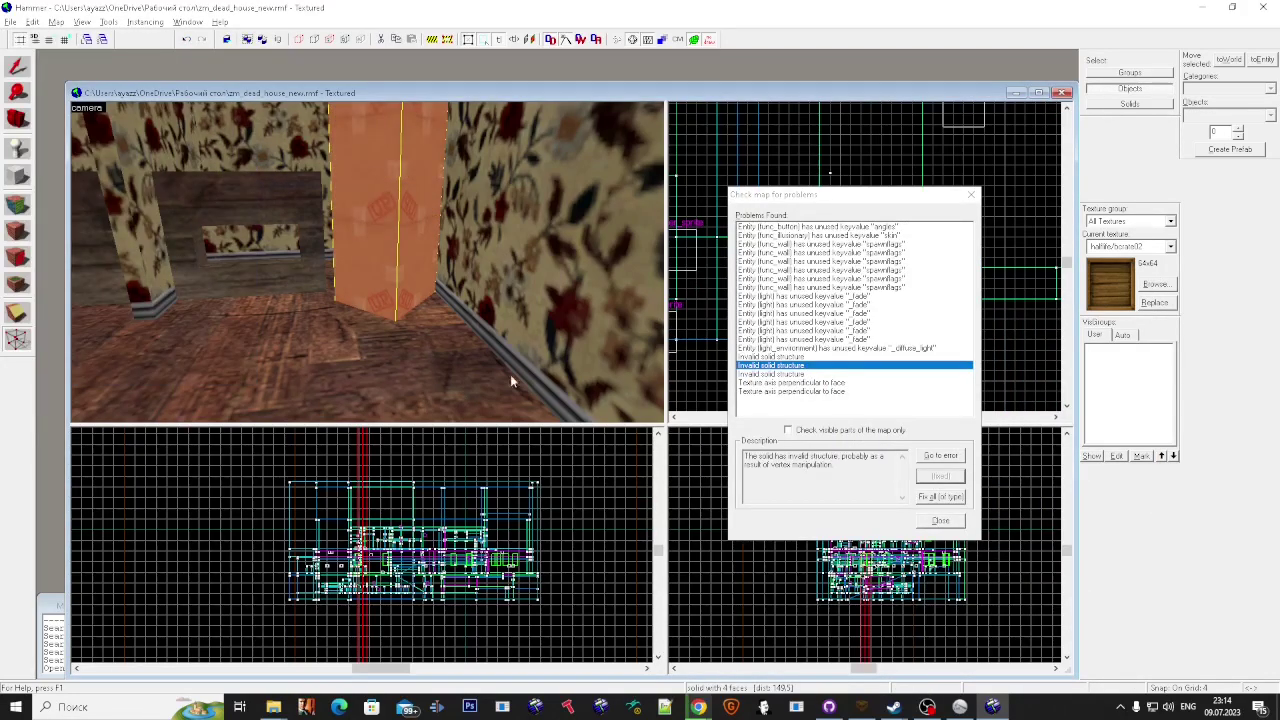
scroll(401, 527, down, 5)
scroll(388, 252, down, 4)
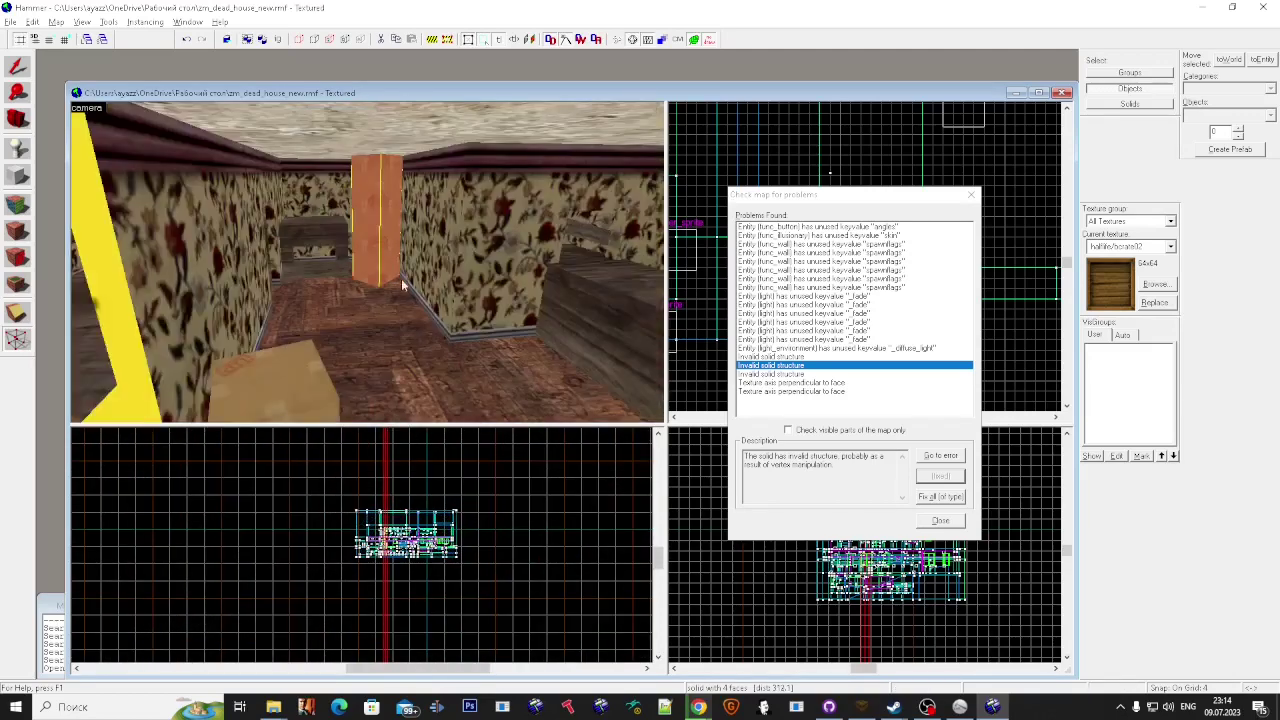
scroll(380, 252, up, 5)
click(25, 68)
key(Escape)
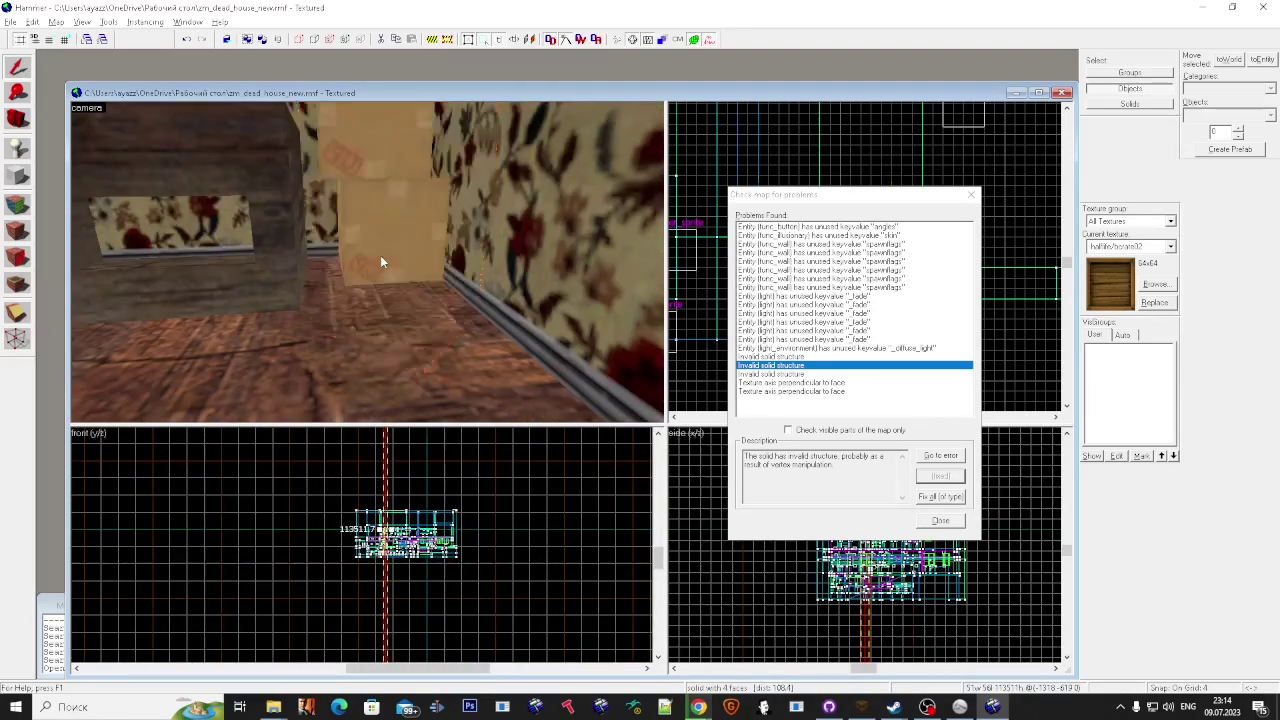
Step: Copy an intact cardboard box from the room and place it where the removed box stood
scroll(380, 255, down, 4)
key(z)
key(w)
click(367, 262)
key(w)
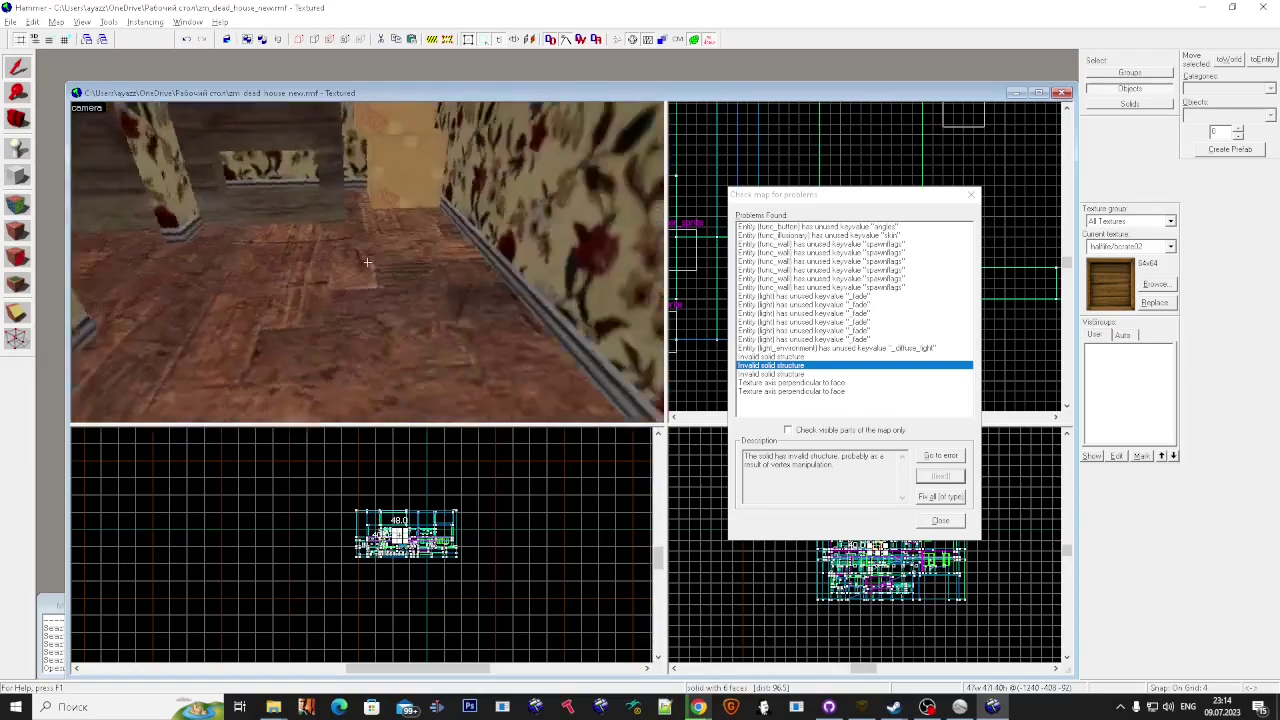
click(367, 262)
key(super)
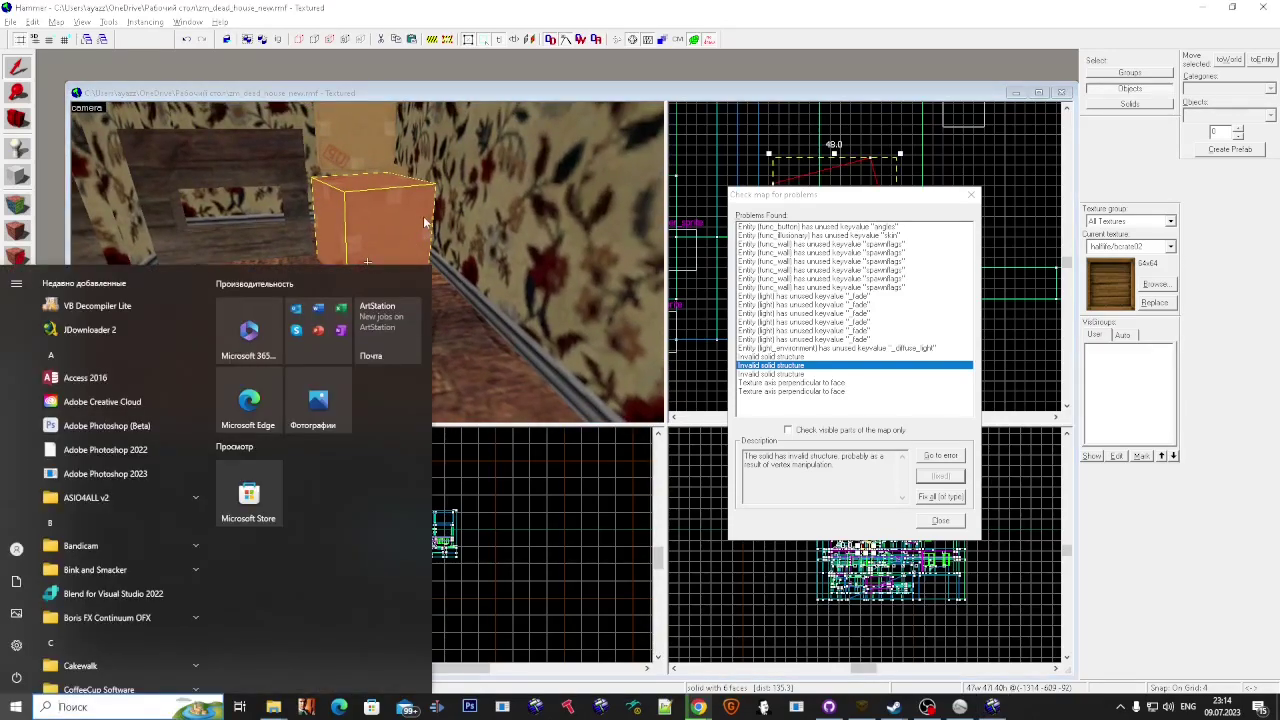
key(super)
Step: Rotate the replacement cardboard box in the top view into a diamond orientation and check it against the neighbouring boxes
drag(859, 195, 923, 349)
click(882, 178)
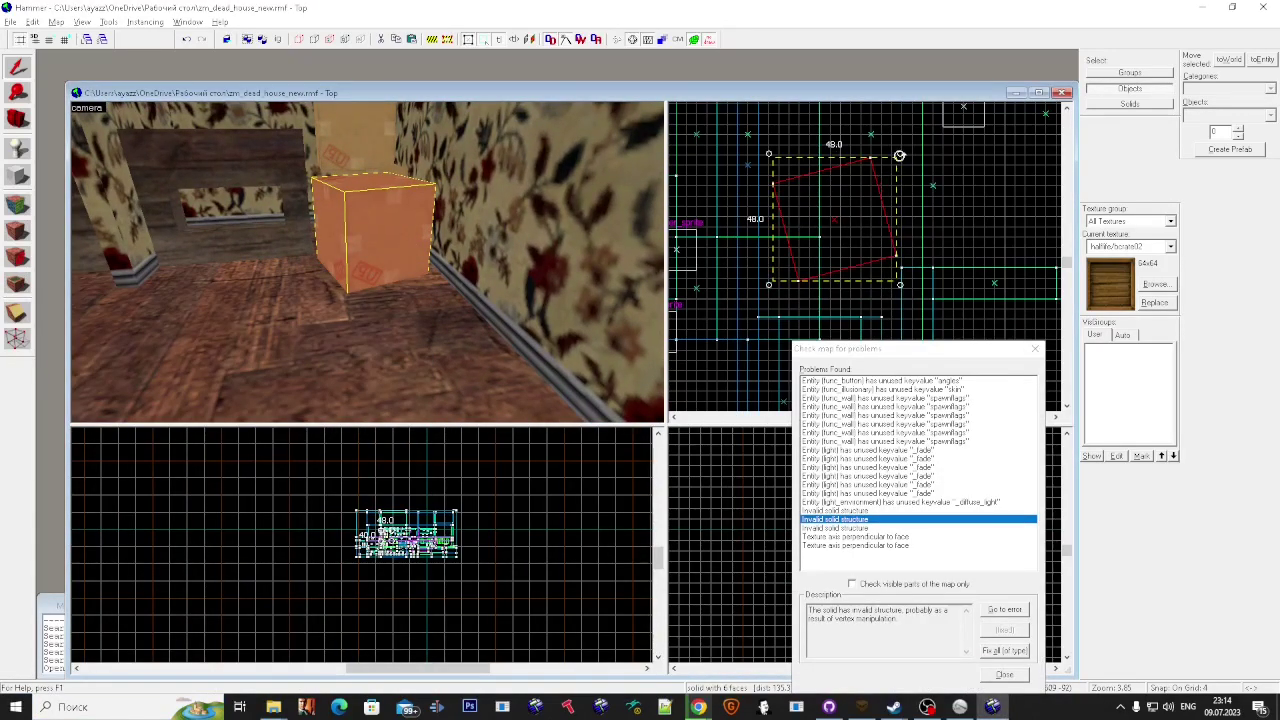
drag(899, 156, 855, 142)
key(Escape)
drag(880, 349, 804, 214)
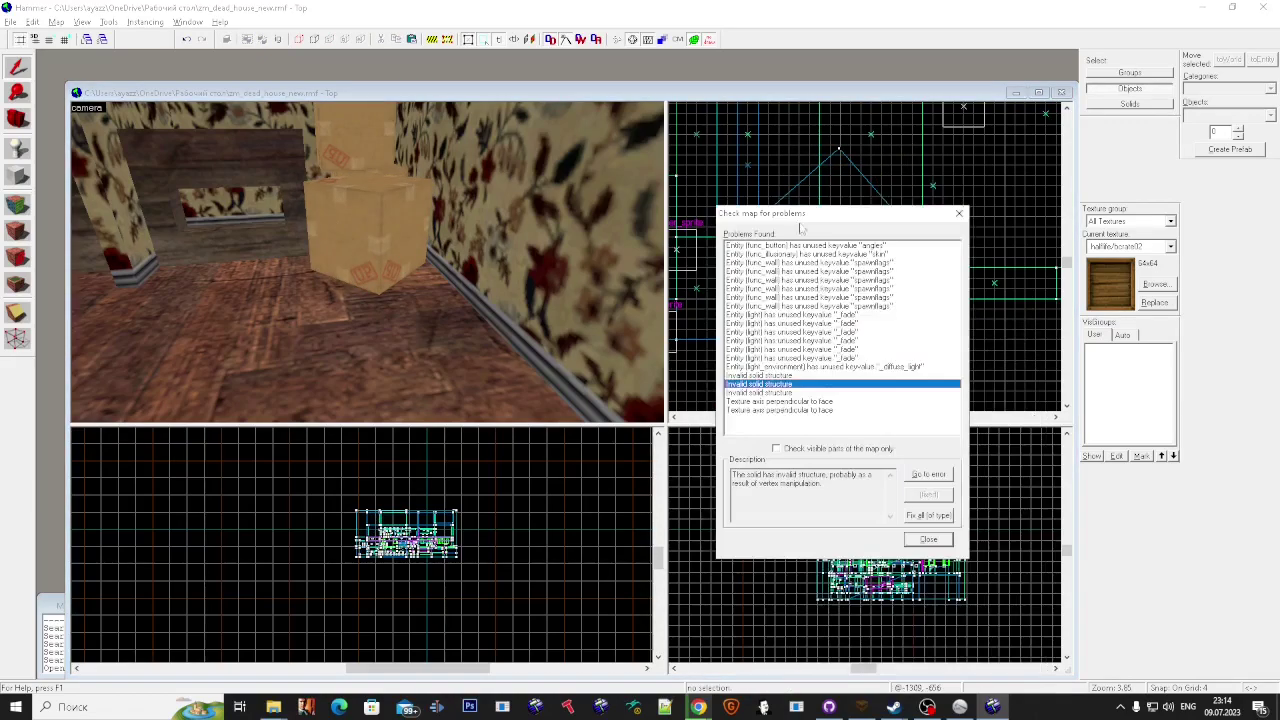
click(575, 310)
key(z)
key(w)
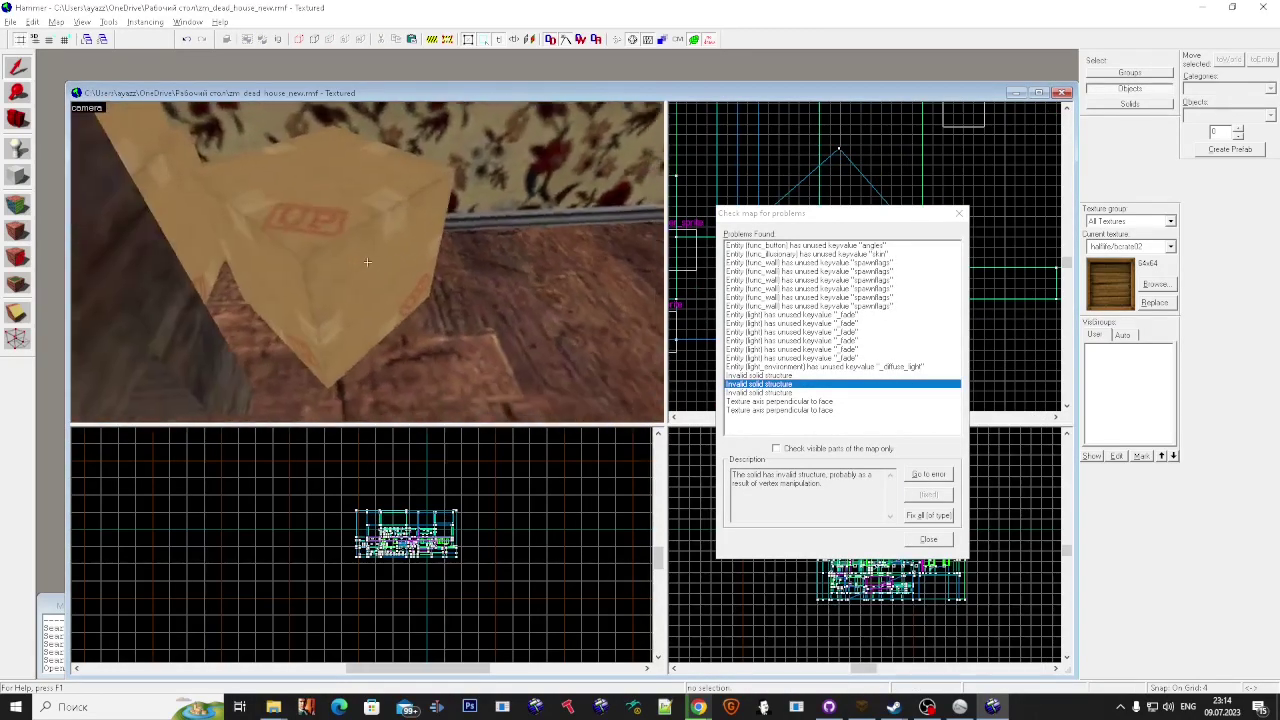
key(d)
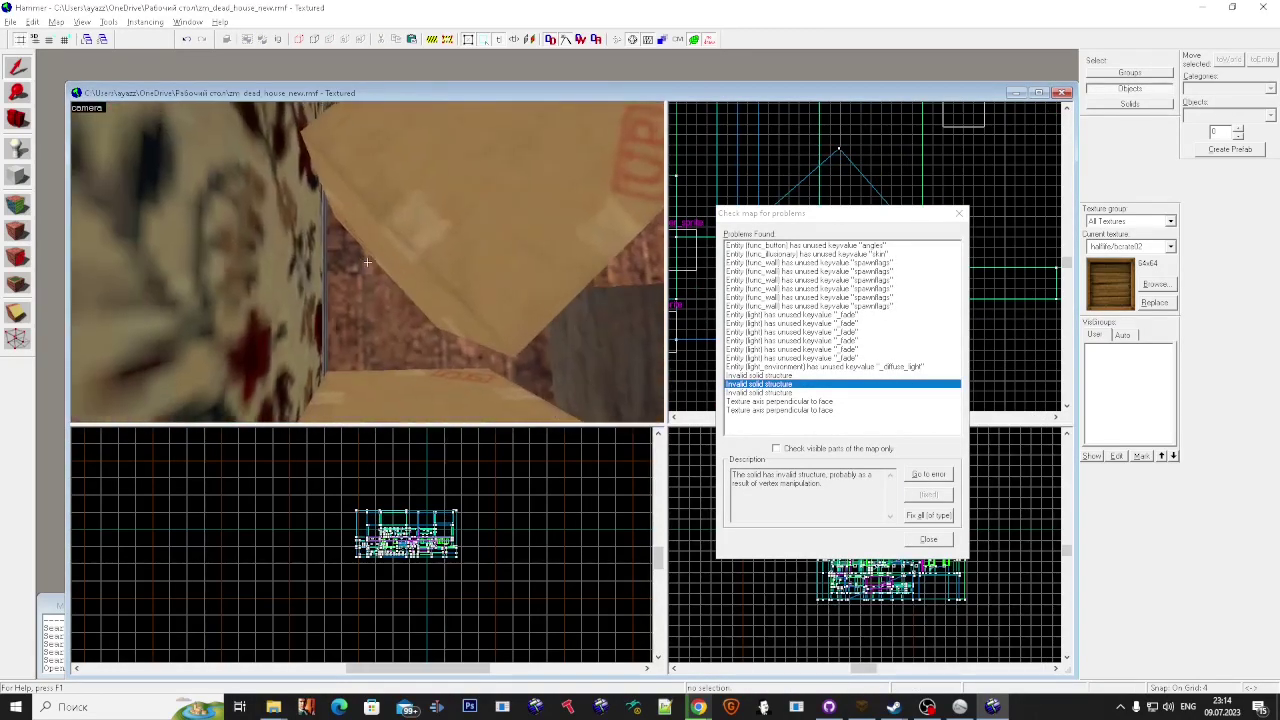
key(z)
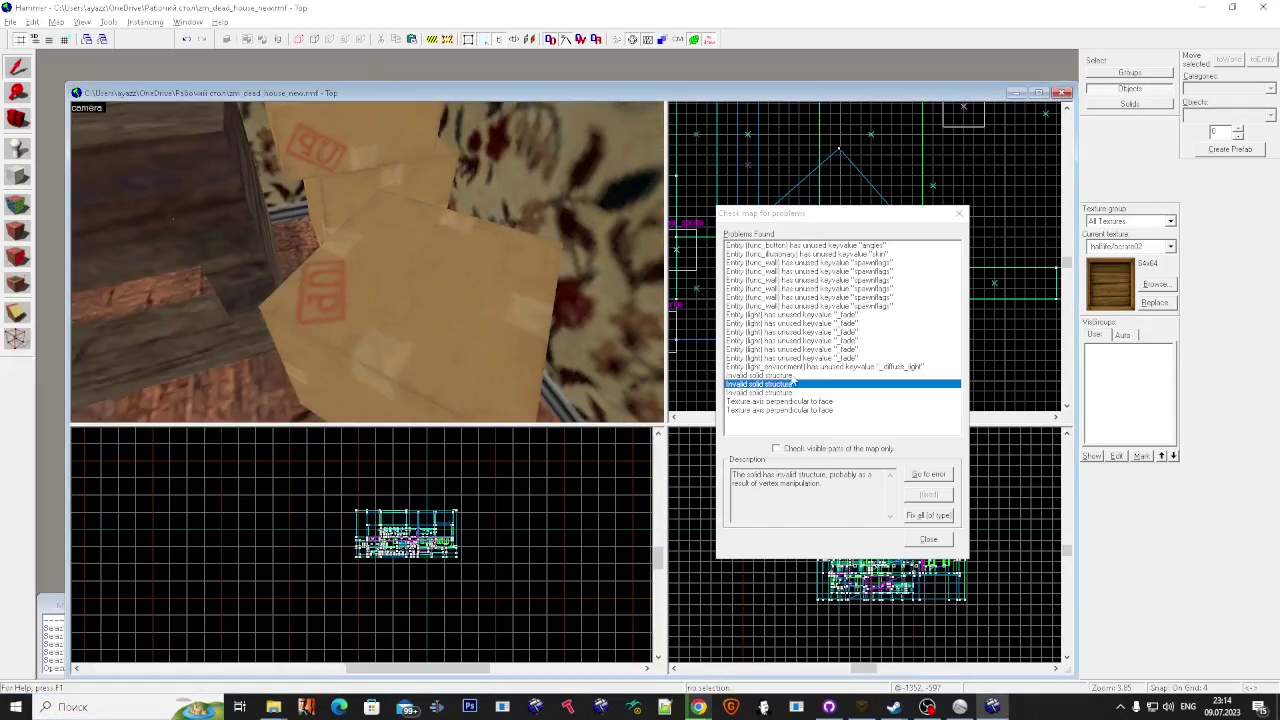
Step: Go to the first invalid solid structure and bring the flagged wall wedge into the camera view
click(790, 376)
click(928, 475)
key(z)
key(s)
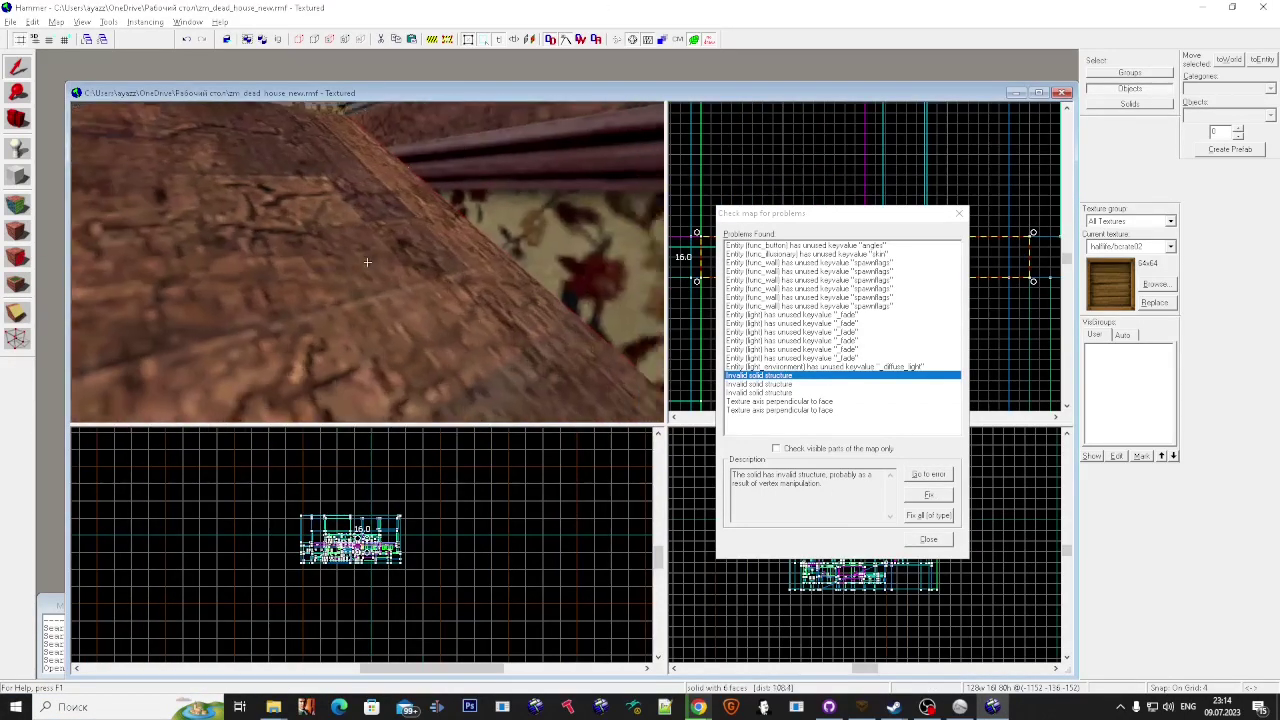
key(super)
click(387, 258)
click(390, 263)
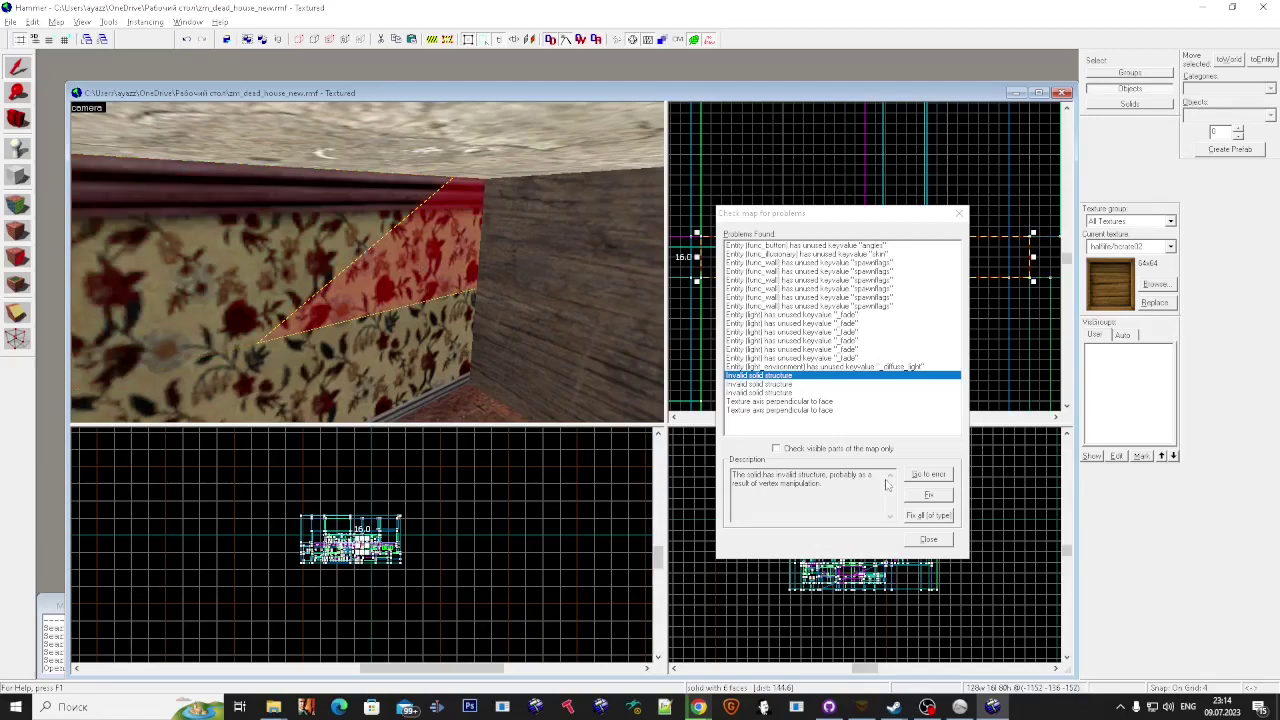
Step: Apply the automatic fix to the wall wedge and locate the stretched solid in the top view
click(926, 497)
drag(773, 213, 1000, 377)
scroll(780, 283, up, 4)
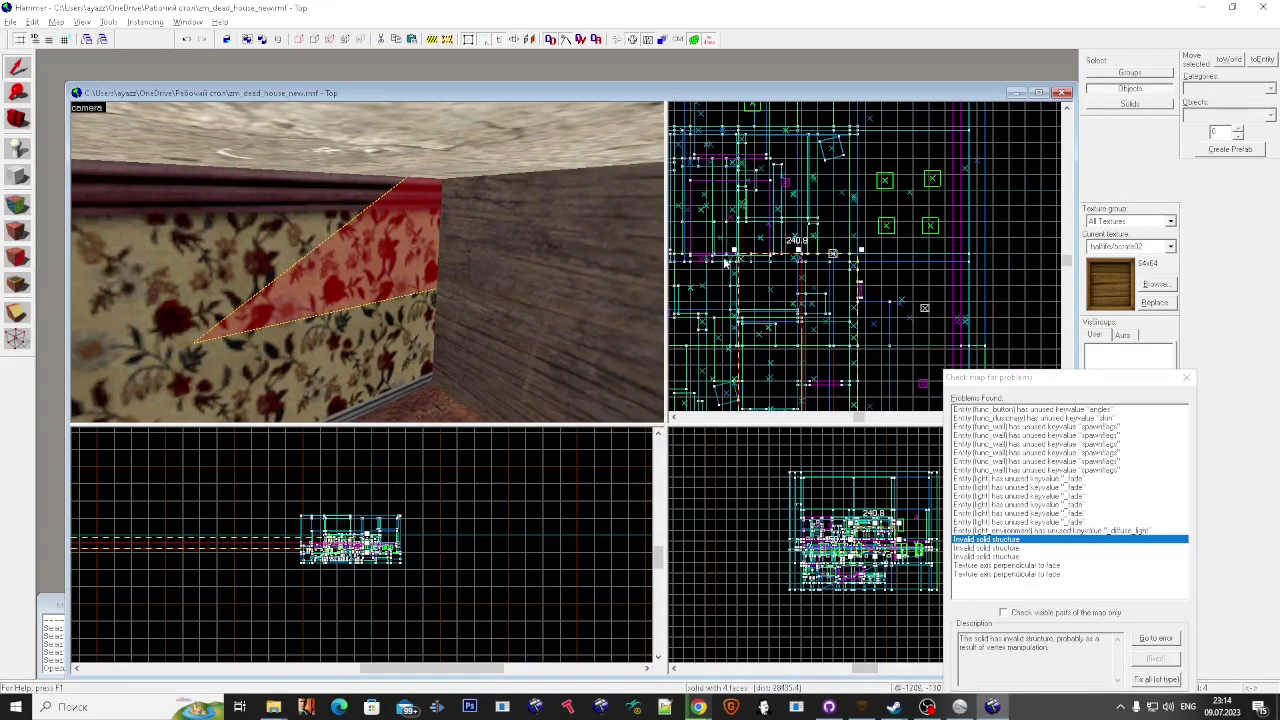
scroll(481, 243, up, 3)
scroll(484, 246, down, 3)
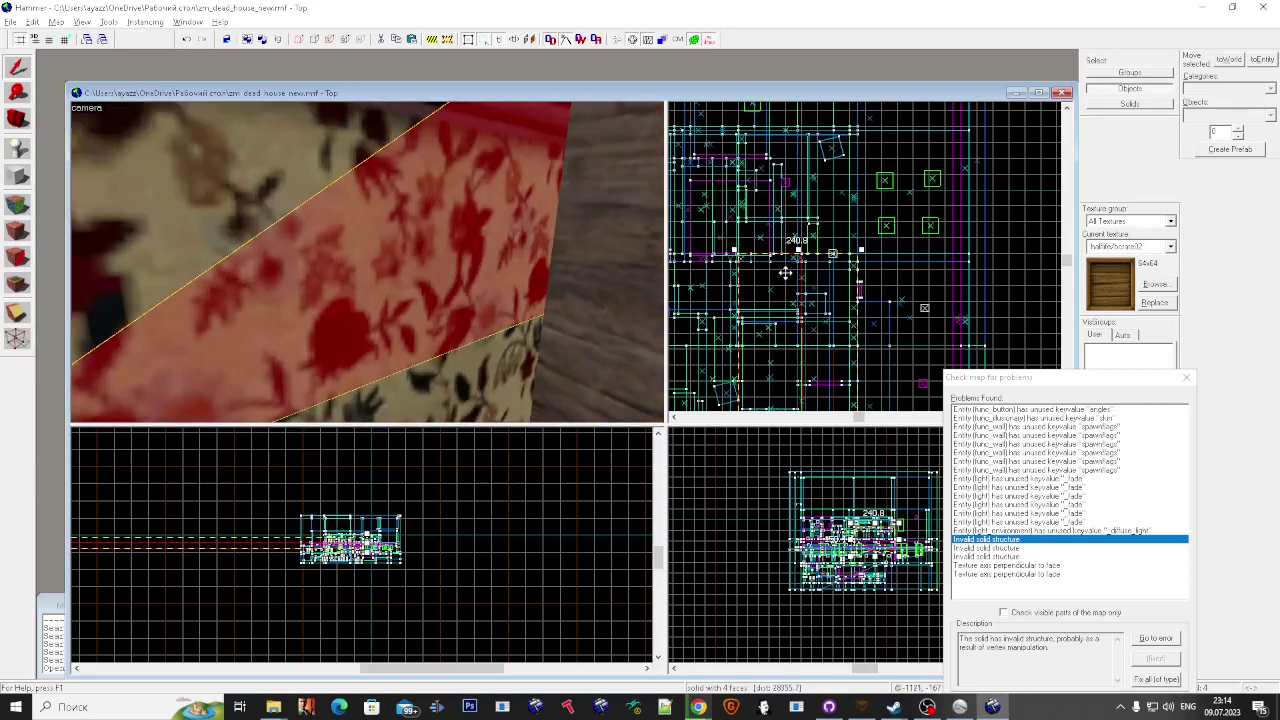
Step: Clip the stretched wall wedge in the top view to 128 by 16 units and deselect it
scroll(781, 265, up, 3)
scroll(779, 263, up, 3)
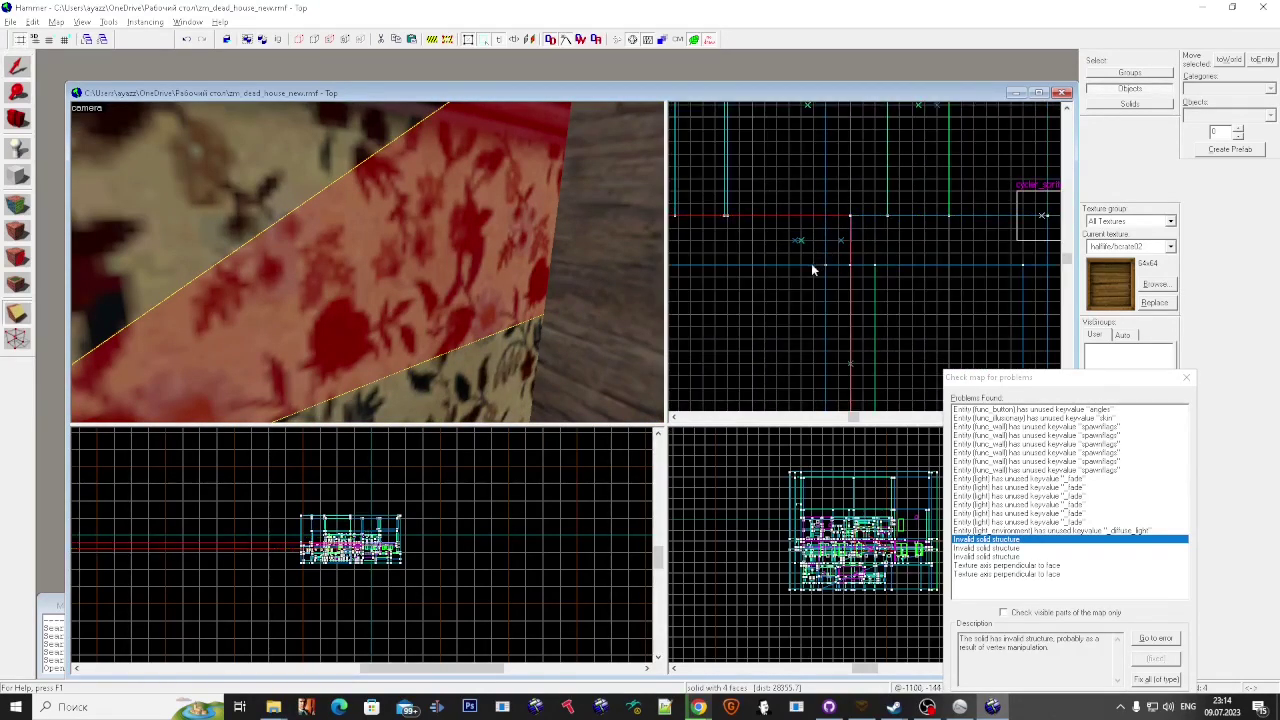
scroll(871, 329, down, 5)
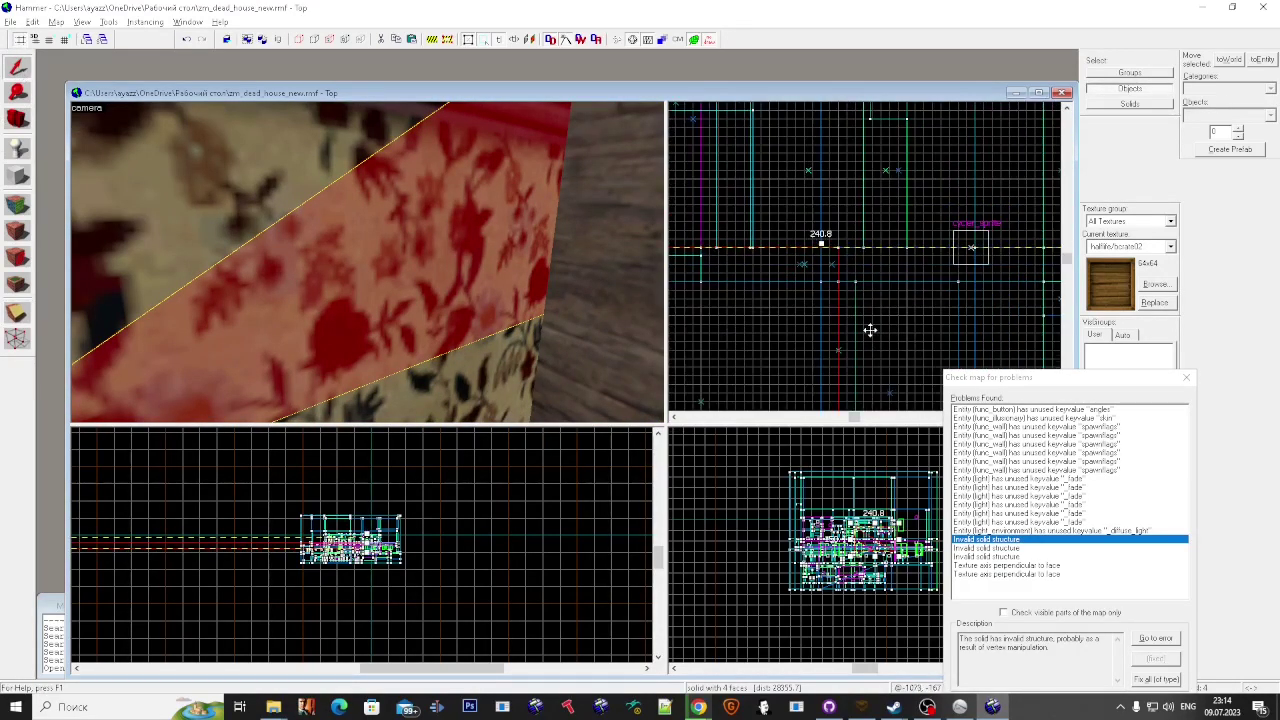
scroll(784, 310, up, 4)
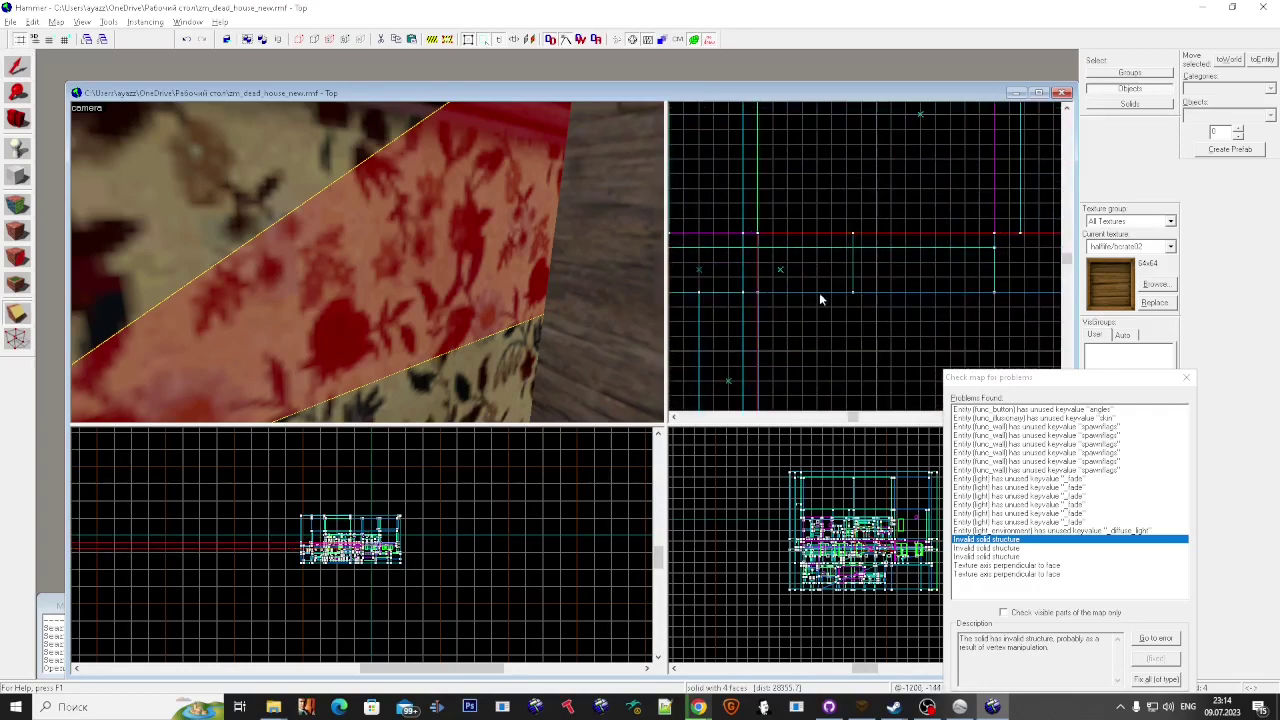
key(Return)
click(17, 67)
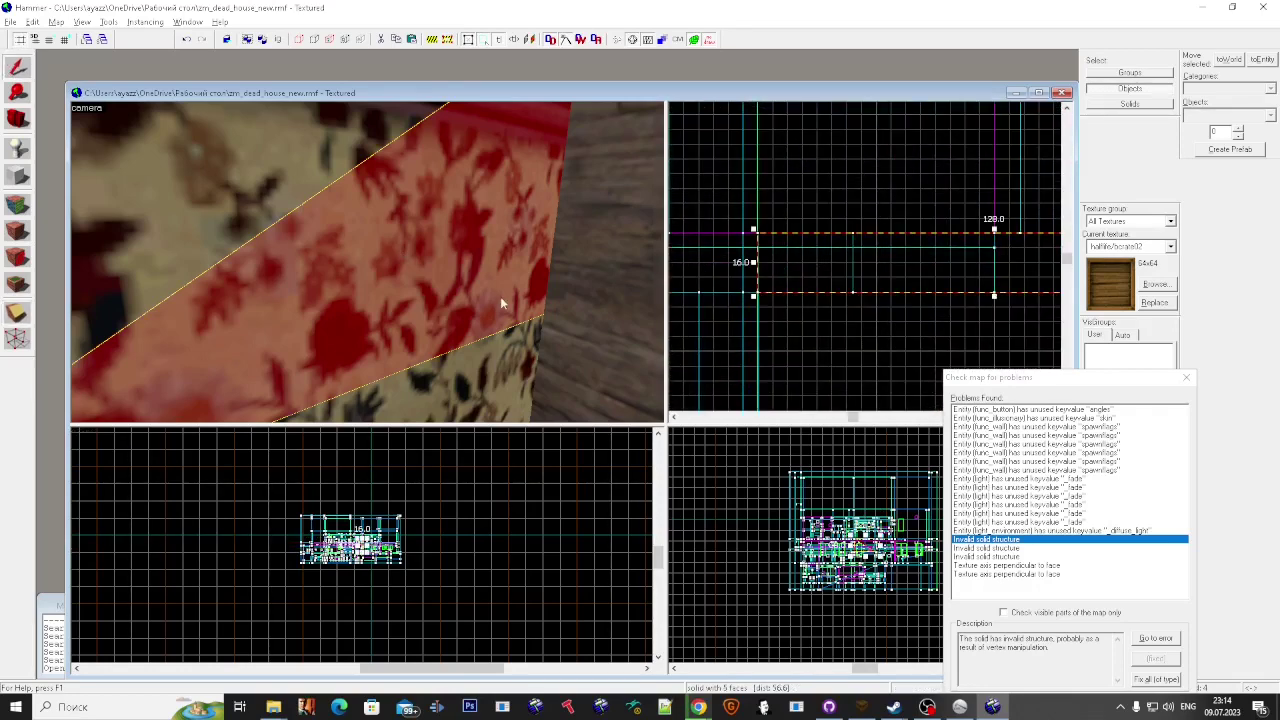
key(Escape)
Step: Go to the third invalid solid structure and frame the flagged solid in the top view
click(1034, 556)
drag(1038, 378, 1015, 281)
key(a)
key(s)
key(w)
scroll(706, 250, down, 6)
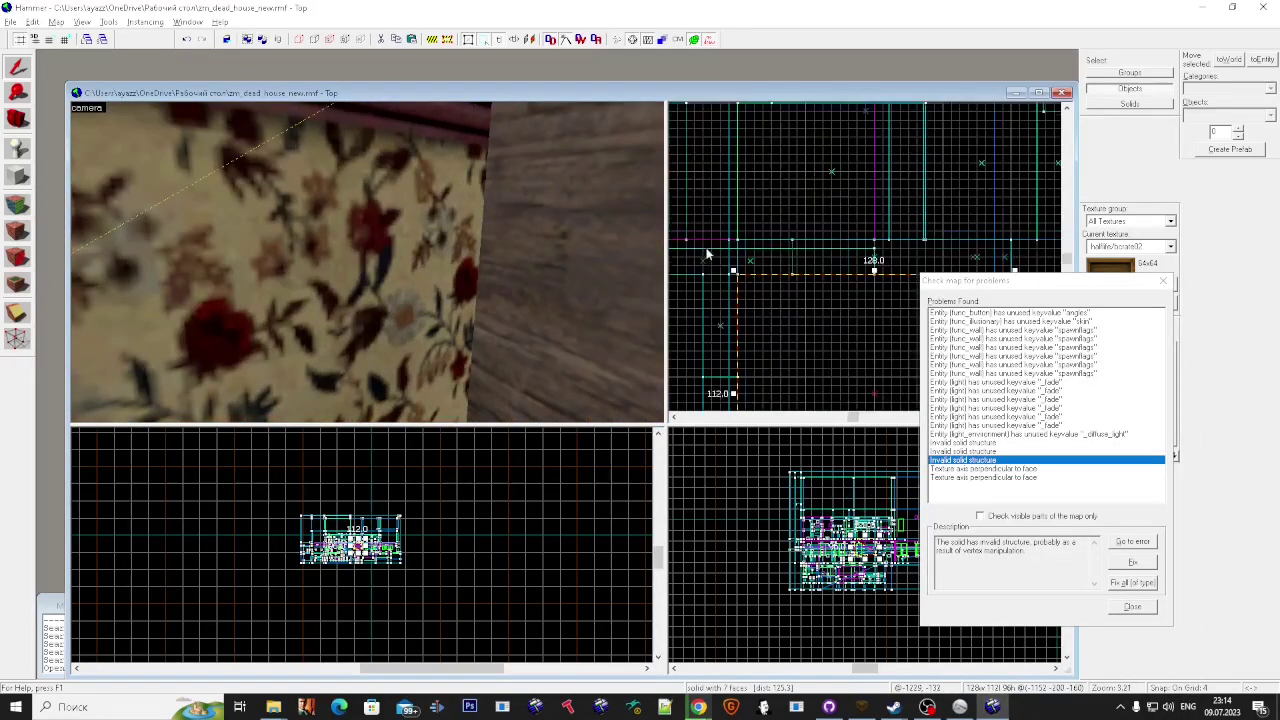
Step: Adjust the third invalid solid's upper-right corner vertices in the top view with vertex manipulation and deselect it
key(shift+v)
key(space)
scroll(877, 260, up, 5)
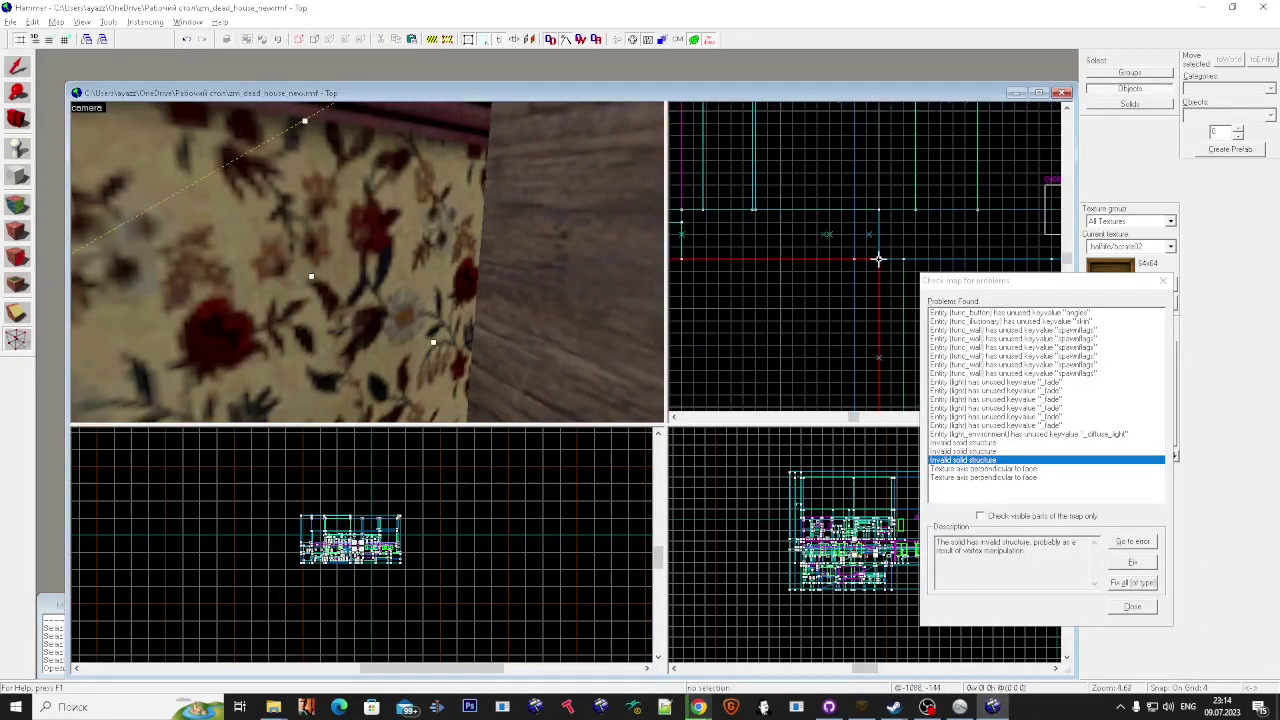
mouse_move(877, 260)
mouse_down()
mouse_move(763, 317)
mouse_move(876, 262)
mouse_up()
key(Return)
scroll(857, 245, down, 2)
key(shift+s)
scroll(415, 247, up, 5)
key(Escape)
scroll(464, 238, down, 3)
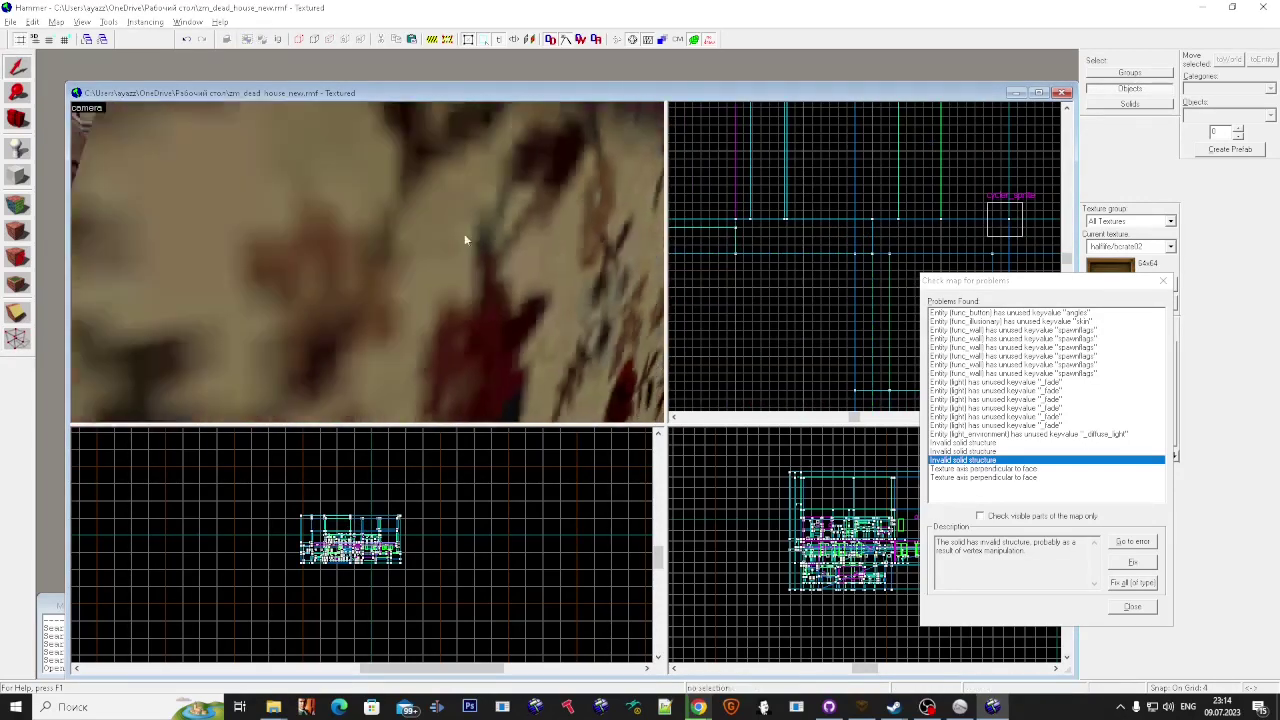
Step: Rerun the map problem check and apply the automatic fix to the remaining invalid solid structure
drag(464, 240, 509, 236)
click(1162, 281)
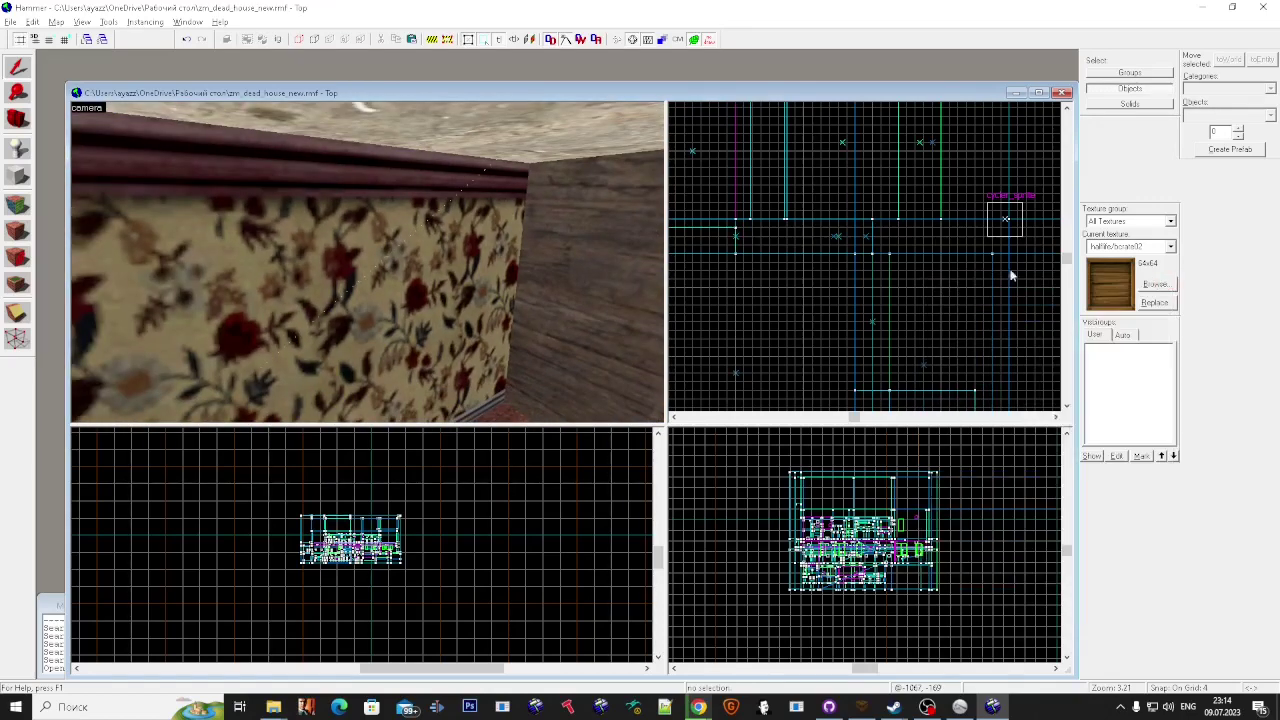
key(alt+p)
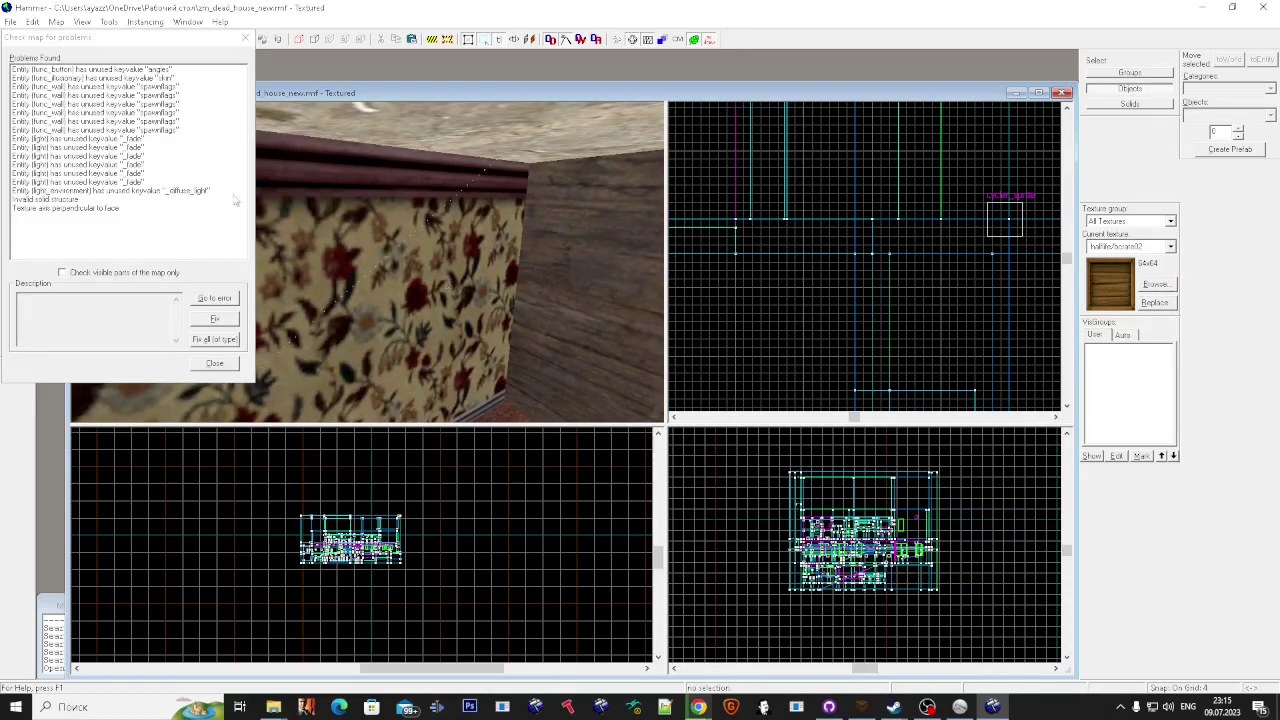
click(143, 200)
drag(105, 46, 1008, 395)
click(1042, 516)
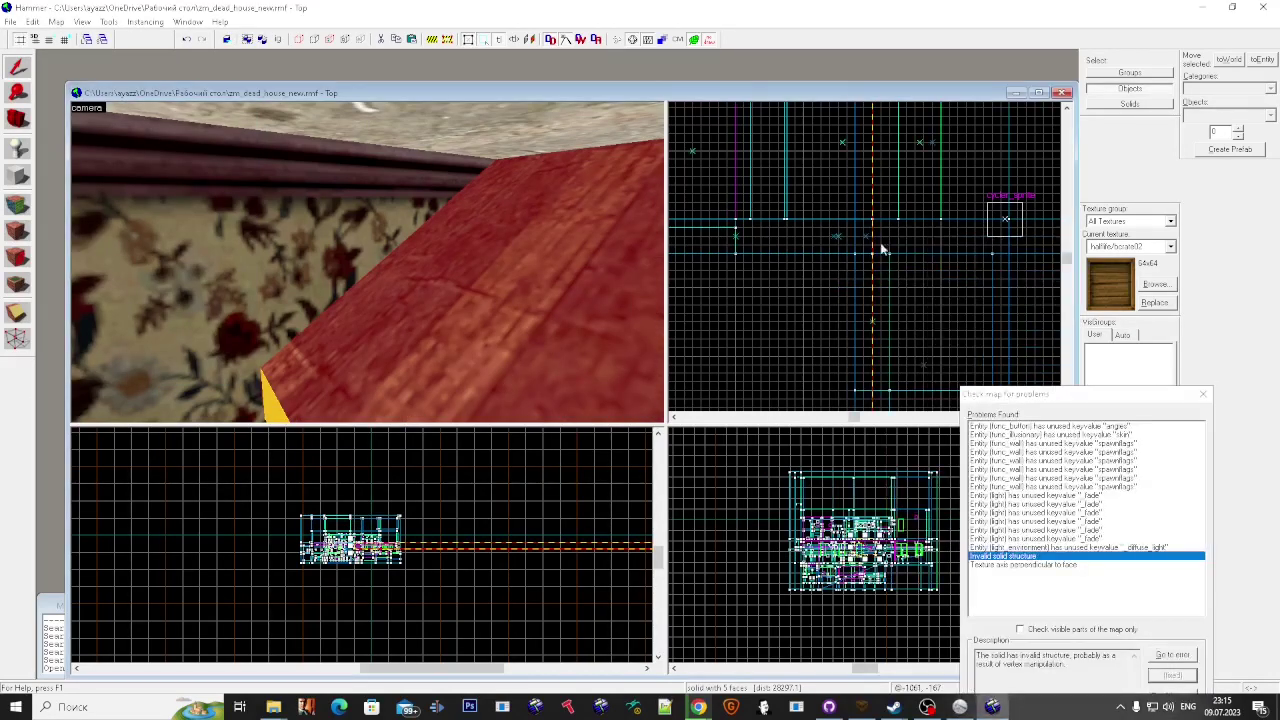
Step: Clip the stretched solid back to the wall corner, clear the selection and close the problem list
click(603, 268)
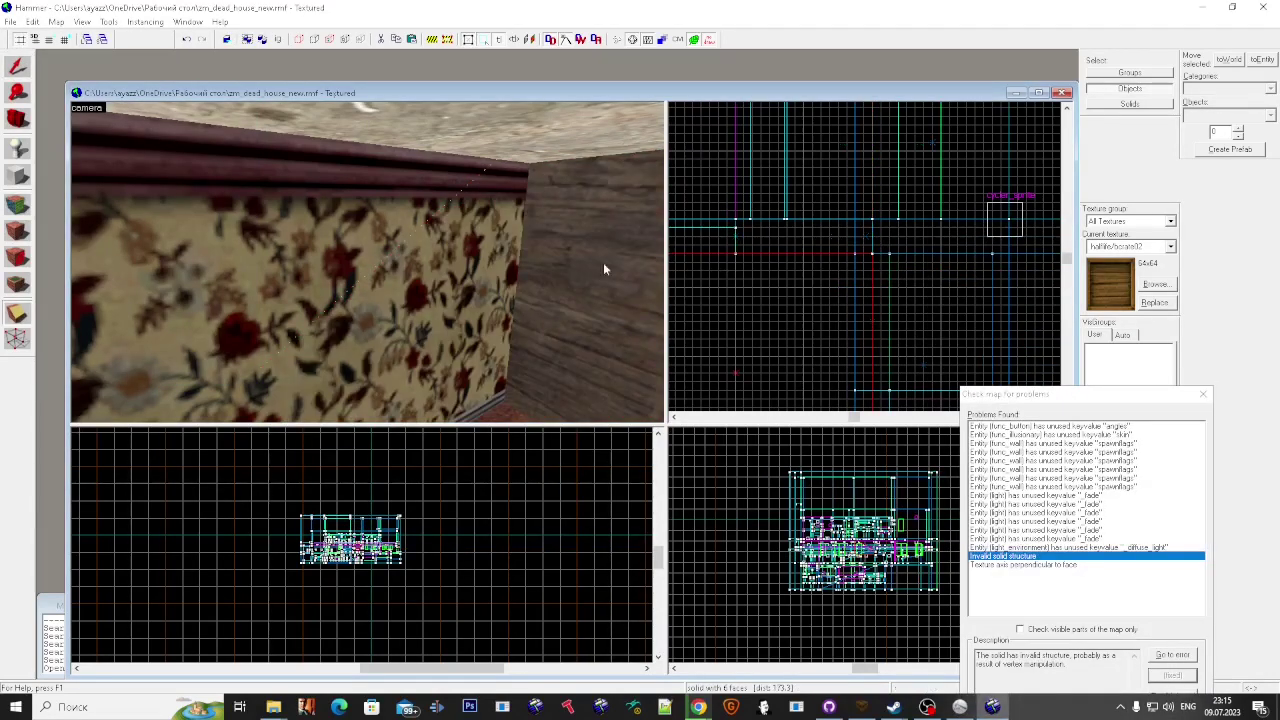
click(17, 67)
drag(316, 199, 324, 201)
key(Delete)
click(1203, 394)
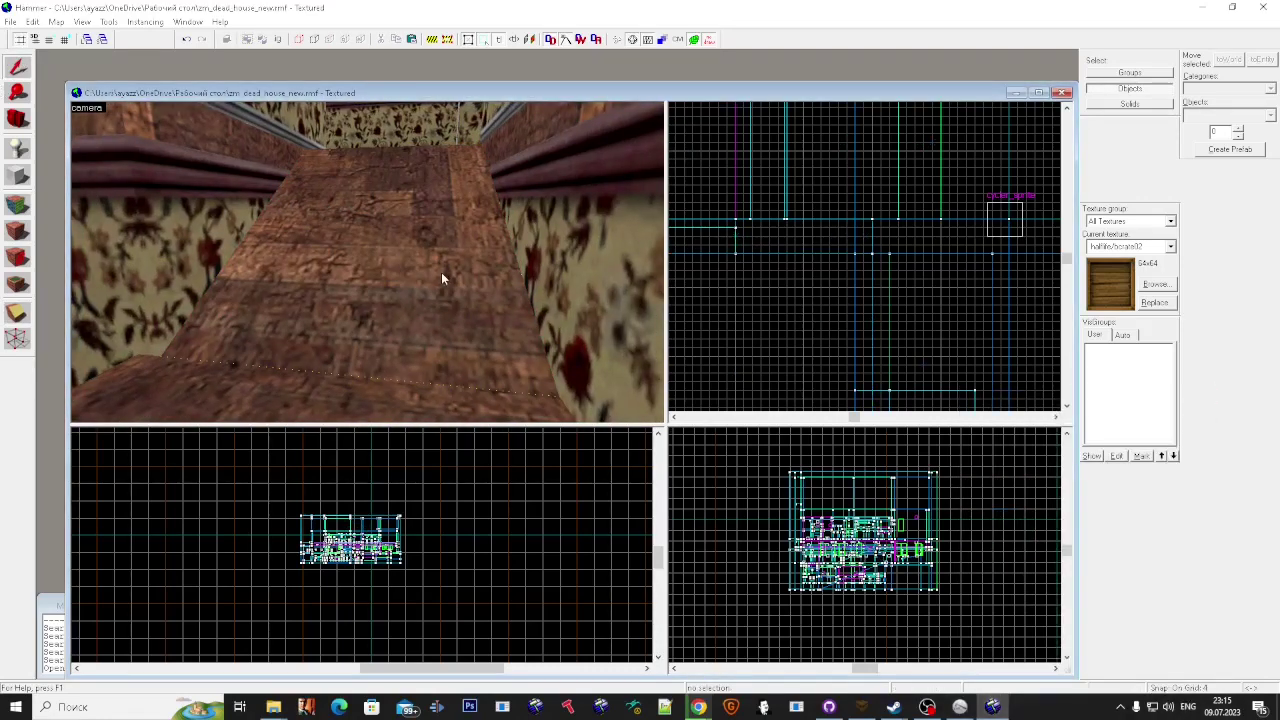
Step: Rerun the map problem check, review the listed entities with unused keyvalues, close the list and clear the selection
key(alt+p)
click(163, 190)
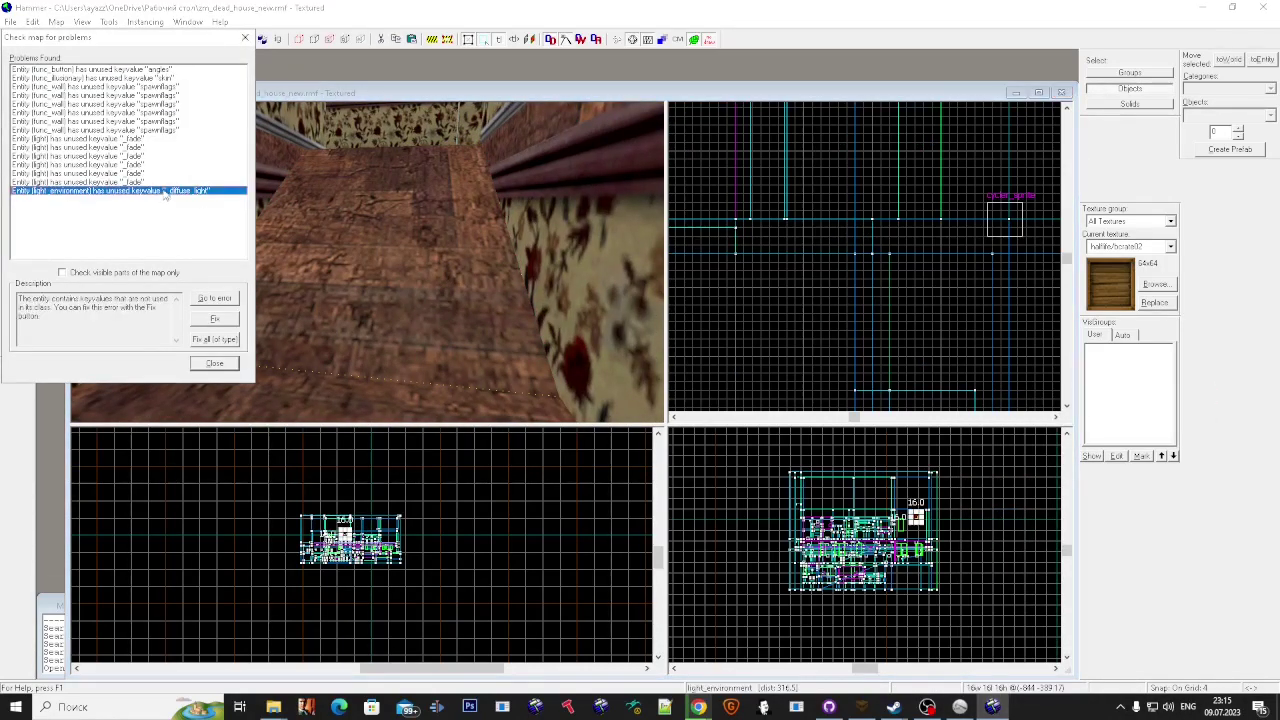
click(162, 138)
click(164, 113)
click(170, 78)
key(Up)
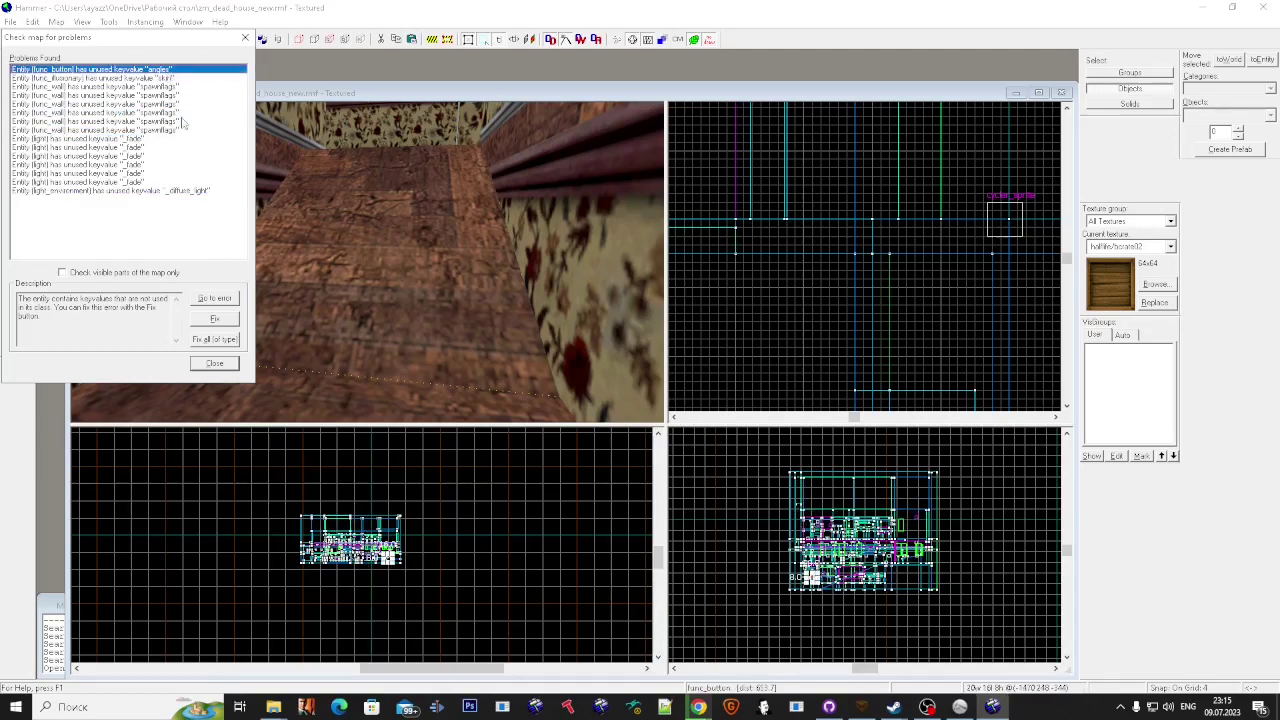
click(211, 363)
key(Escape)
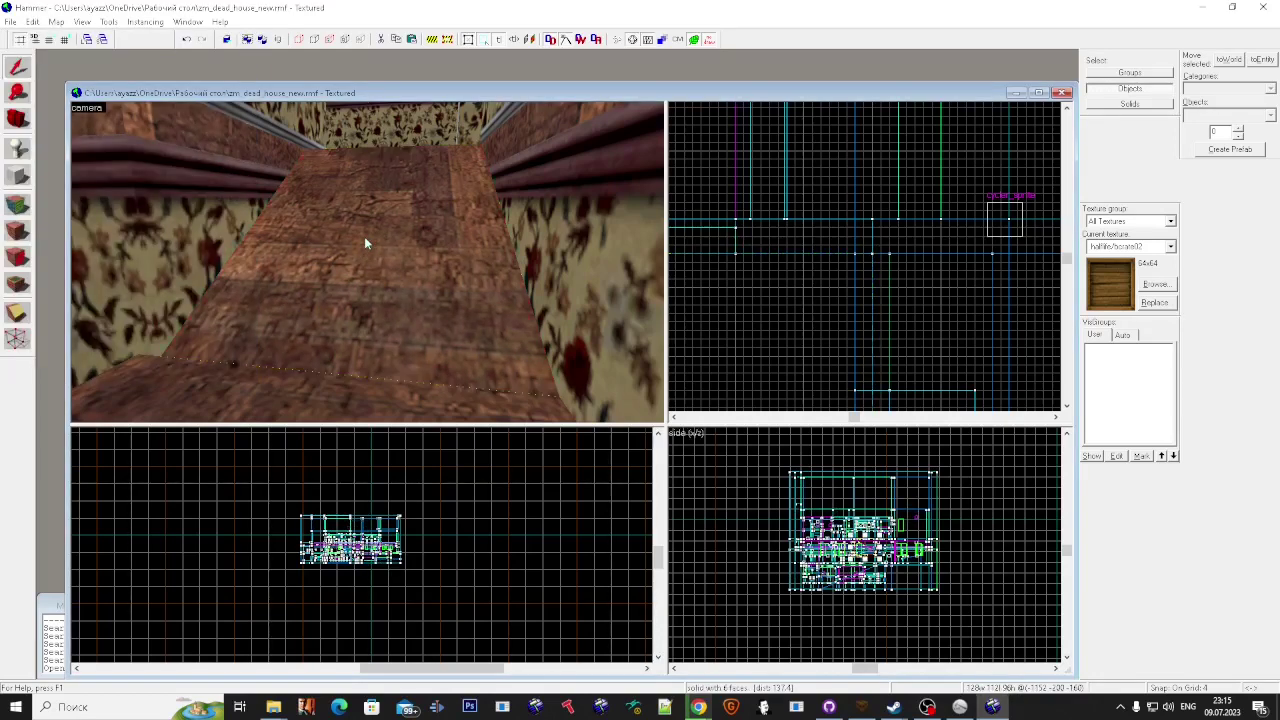
Step: Save the map to the desktop as zm_dead_house_new in the Valve Map Files (*.vmf) format
key(z)
key(Right)
click(10, 21)
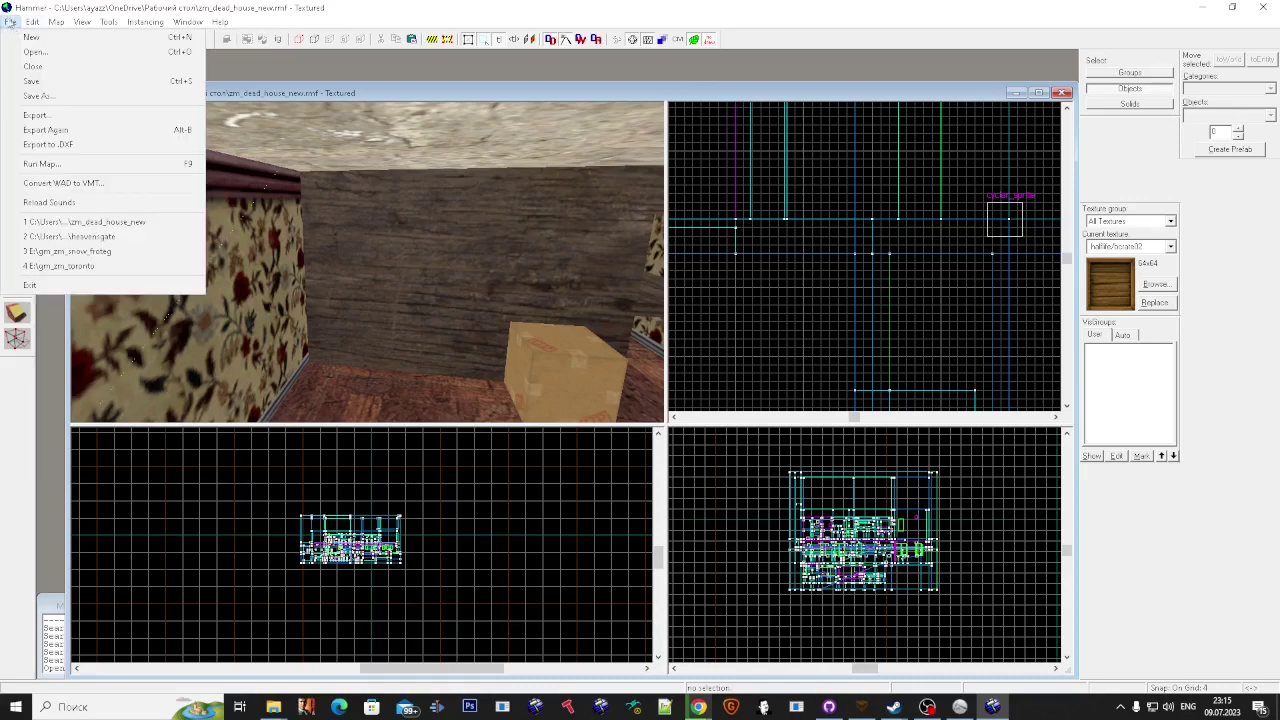
click(100, 98)
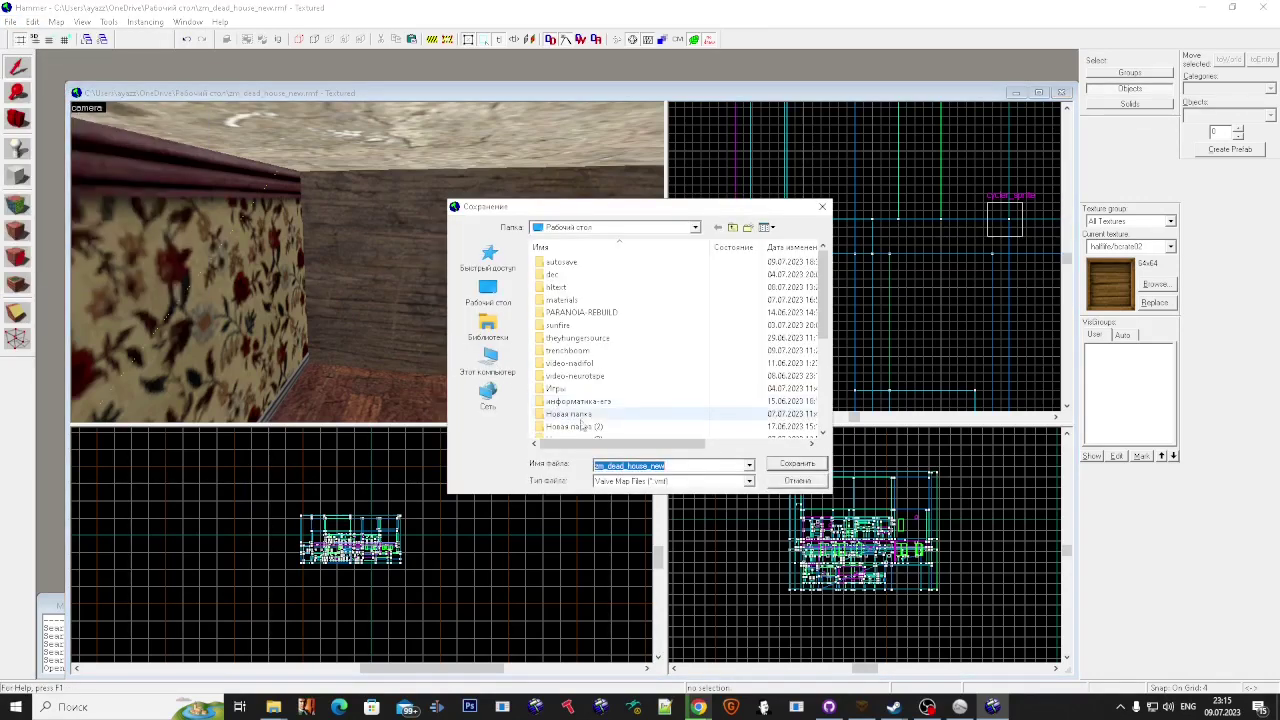
click(797, 464)
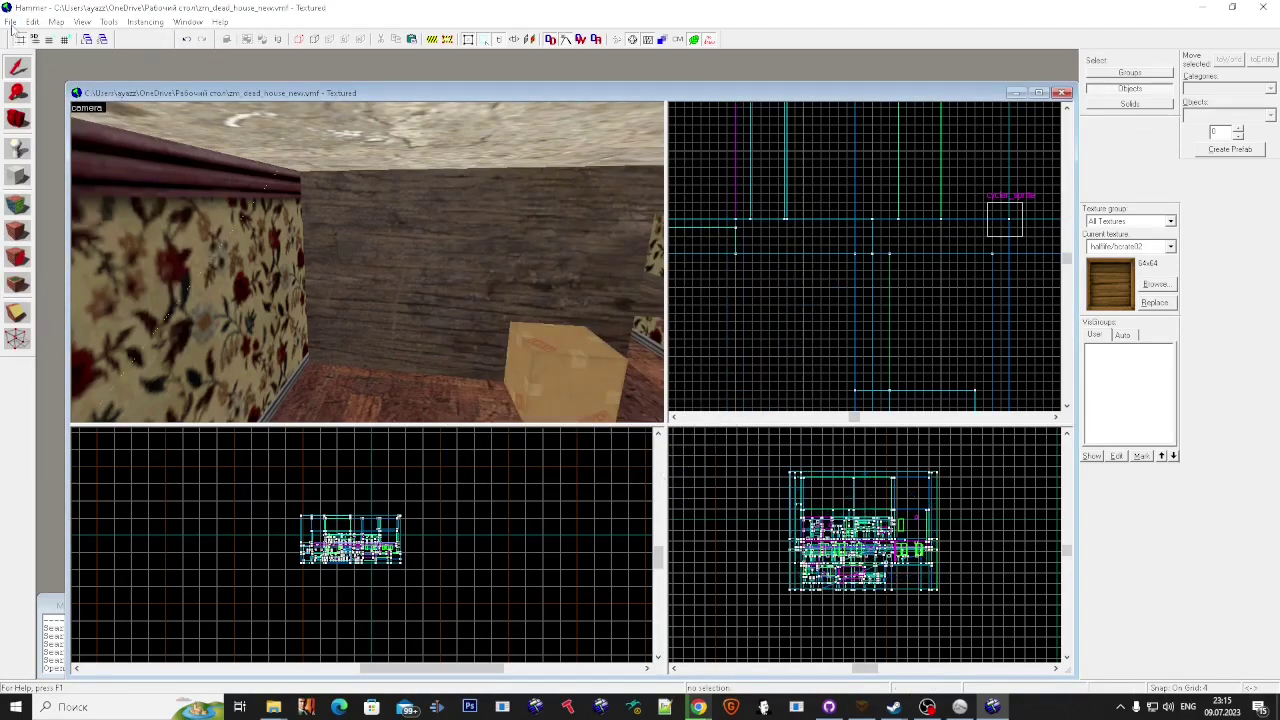
Step: Close the map, reopen zm_dead_house_new.vmf from the recent files and look around it in the camera view
click(10, 22)
click(33, 66)
click(10, 22)
click(132, 222)
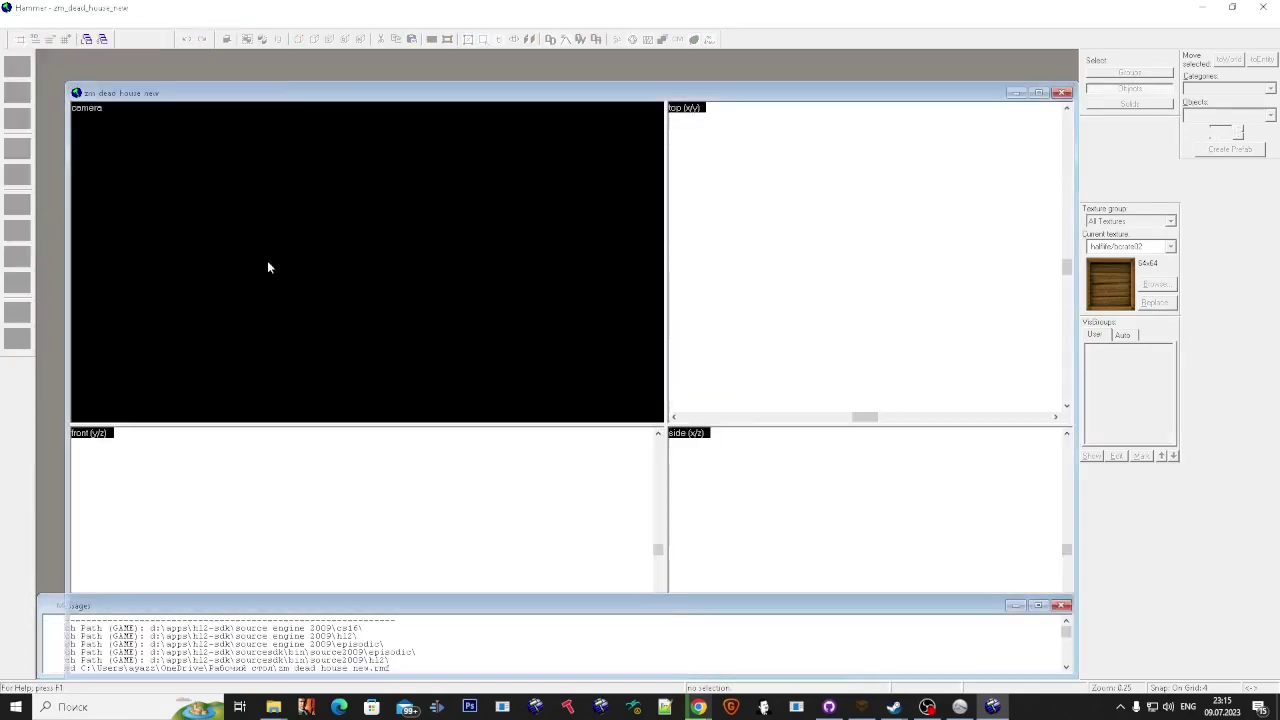
key(w)
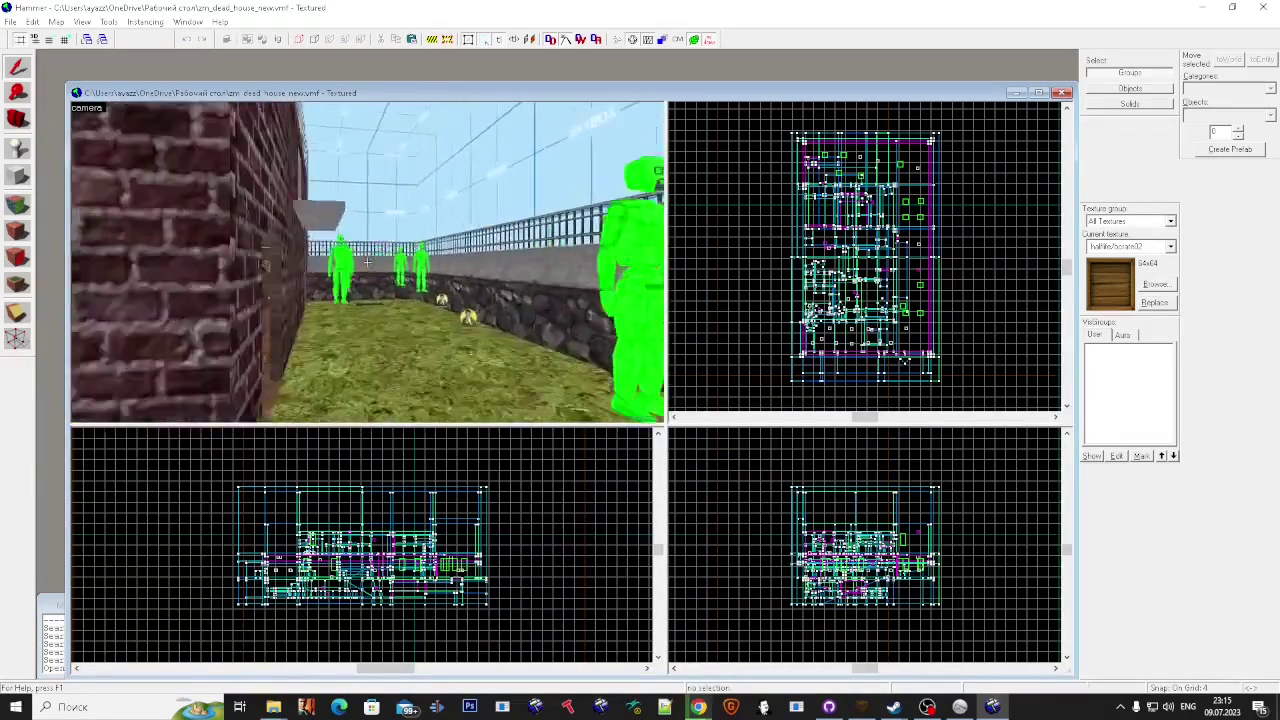
Step: Restore the Hammer window to a smaller size so the desktop is accessible and close the open map
key(super)
drag(383, 5, 537, 145)
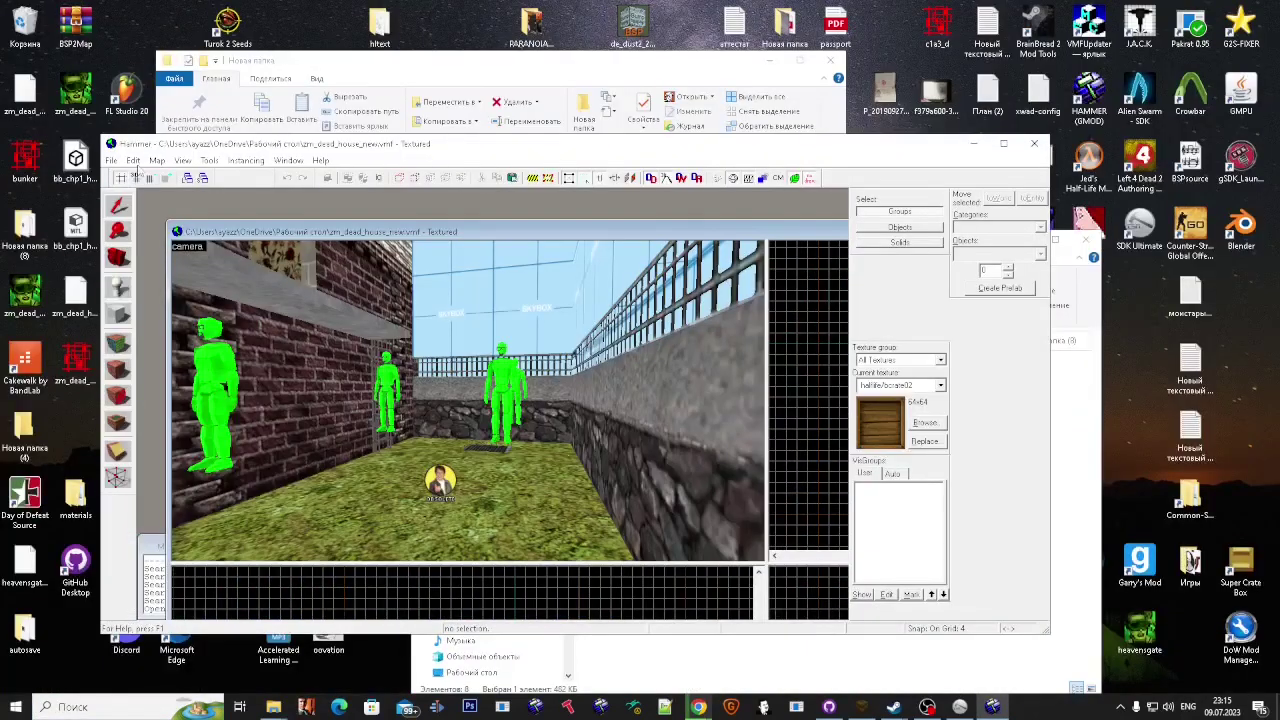
click(112, 162)
click(139, 206)
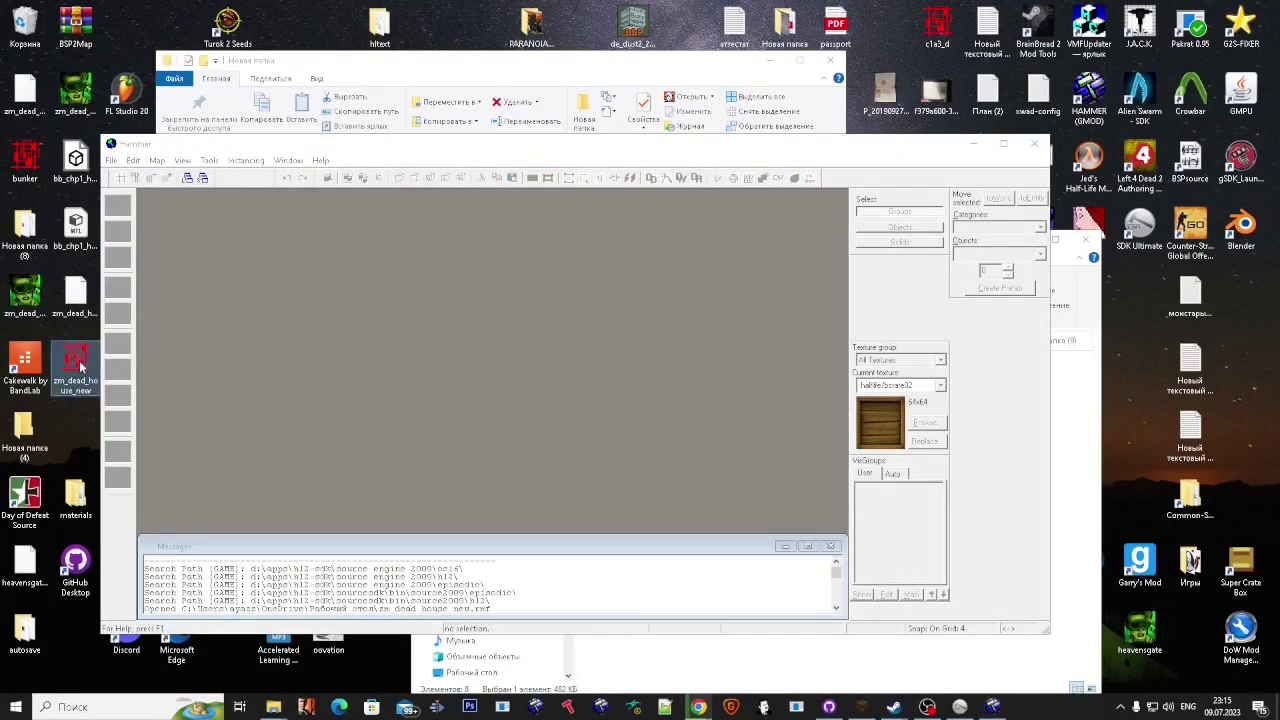
Step: Move the zm_dead_house_new map file from the desktop to the root of drive E: in File Explorer
click(352, 68)
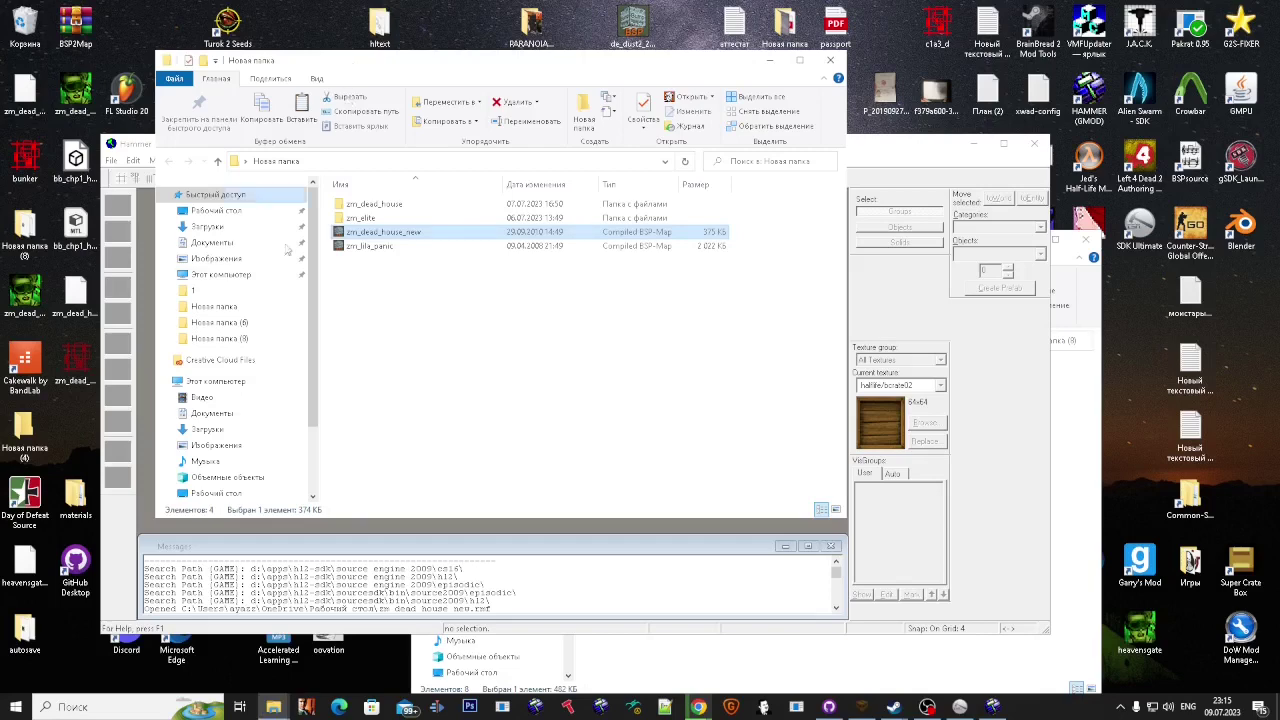
scroll(260, 440, down, 2)
click(255, 466)
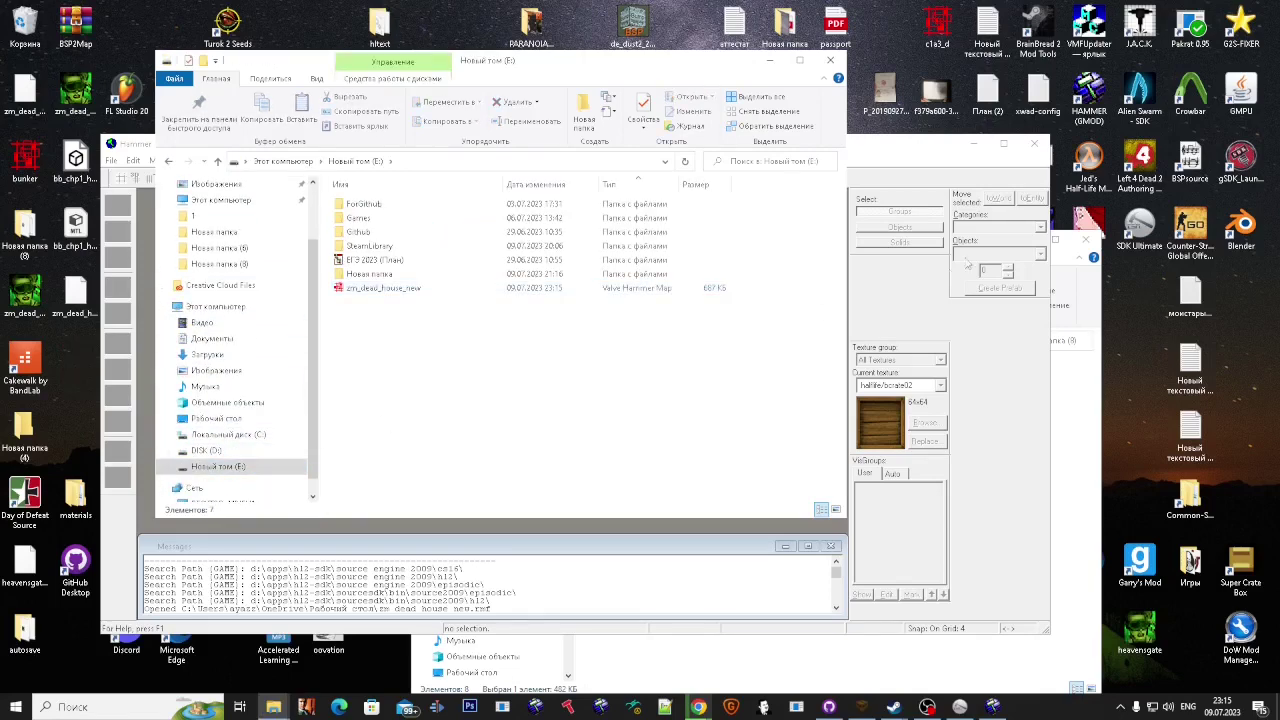
Step: Launch VMF Updater from the desktop and load zm_dead_house_new.vmf from drive E:
click(1086, 40)
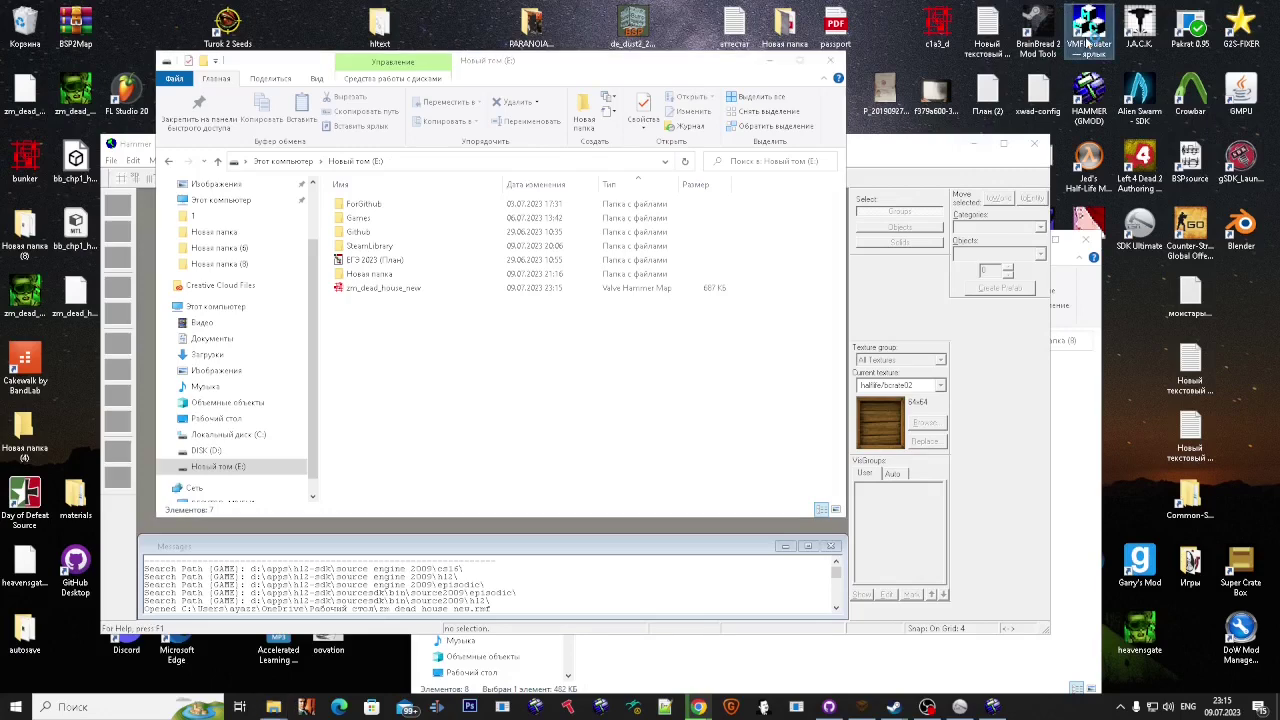
double_click(1088, 42)
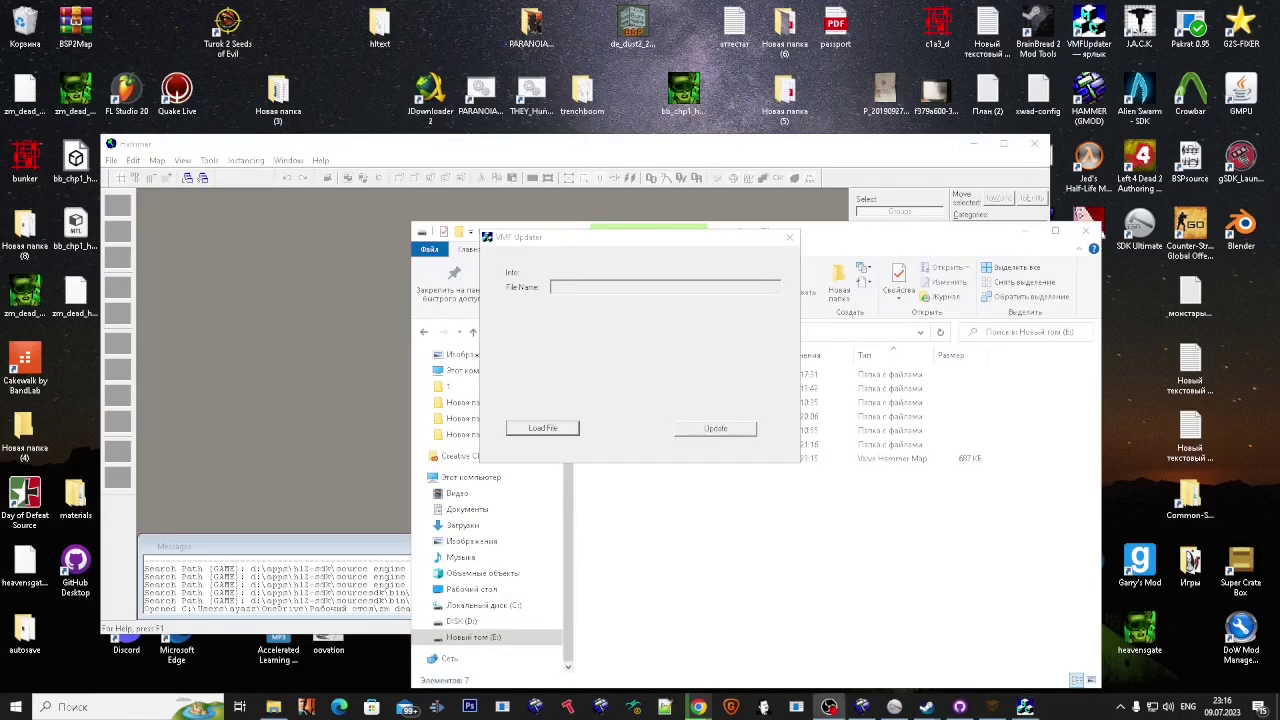
click(542, 428)
double_click(594, 350)
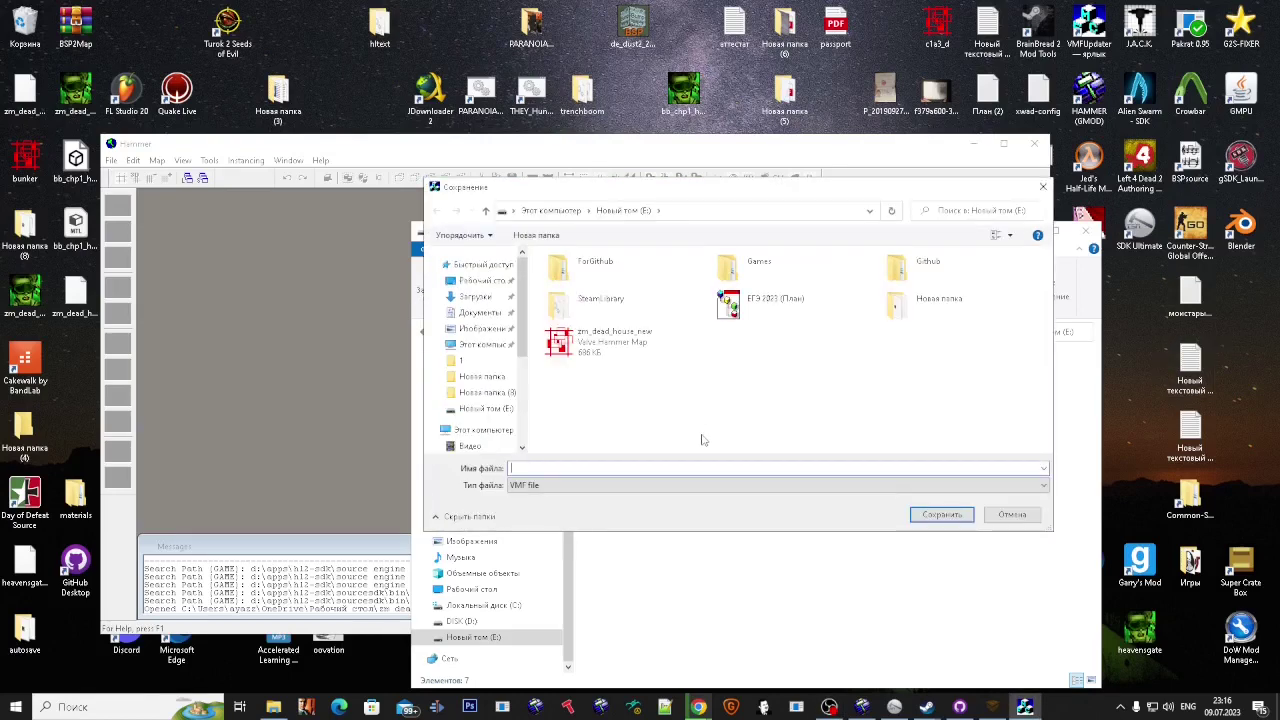
Step: Save the updated map on drive E: as zm_dead_house_new2.vmf and close VMF Updater
text(zm_dead_hous)
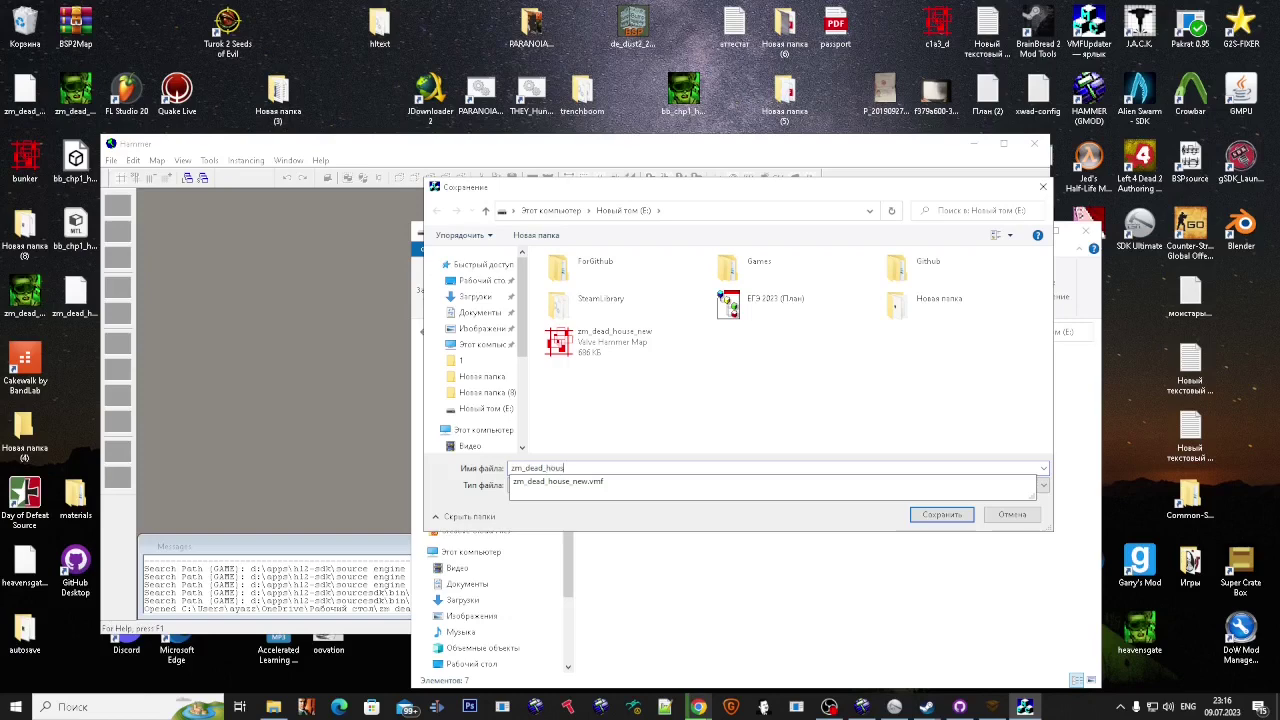
text(e_new.)
key(BackSpace)
text(2.vmf)
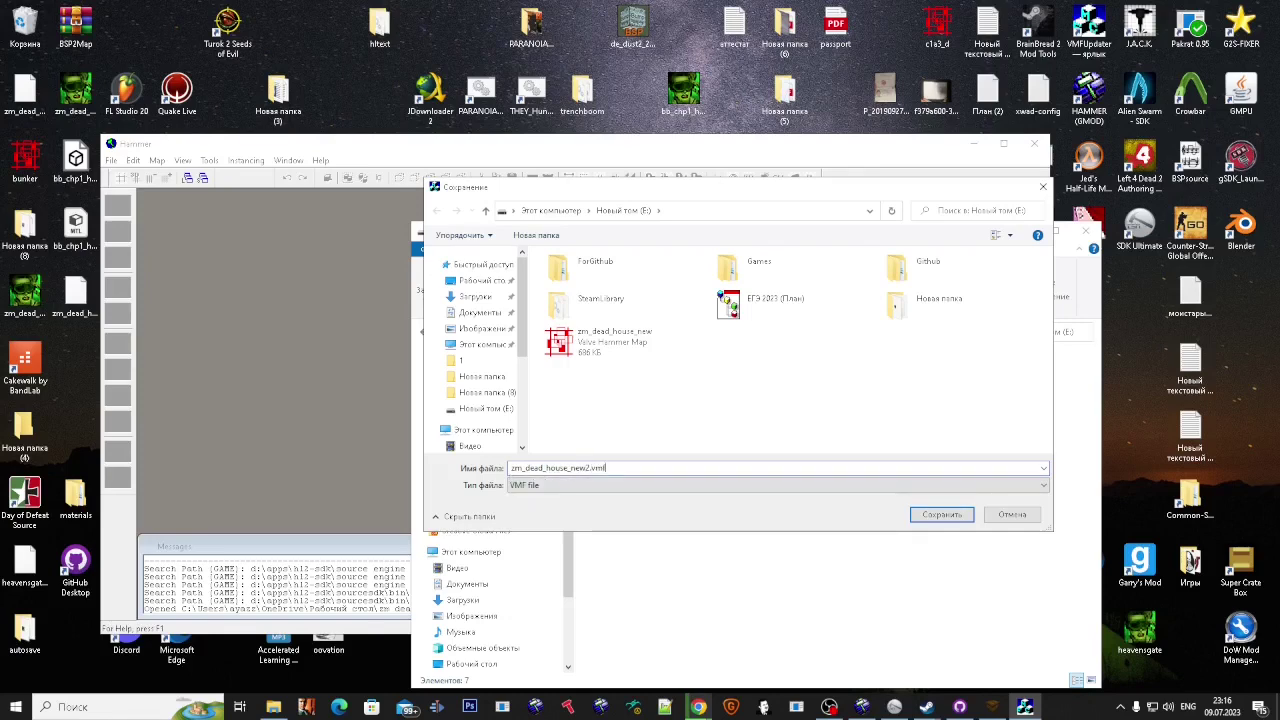
key(Return)
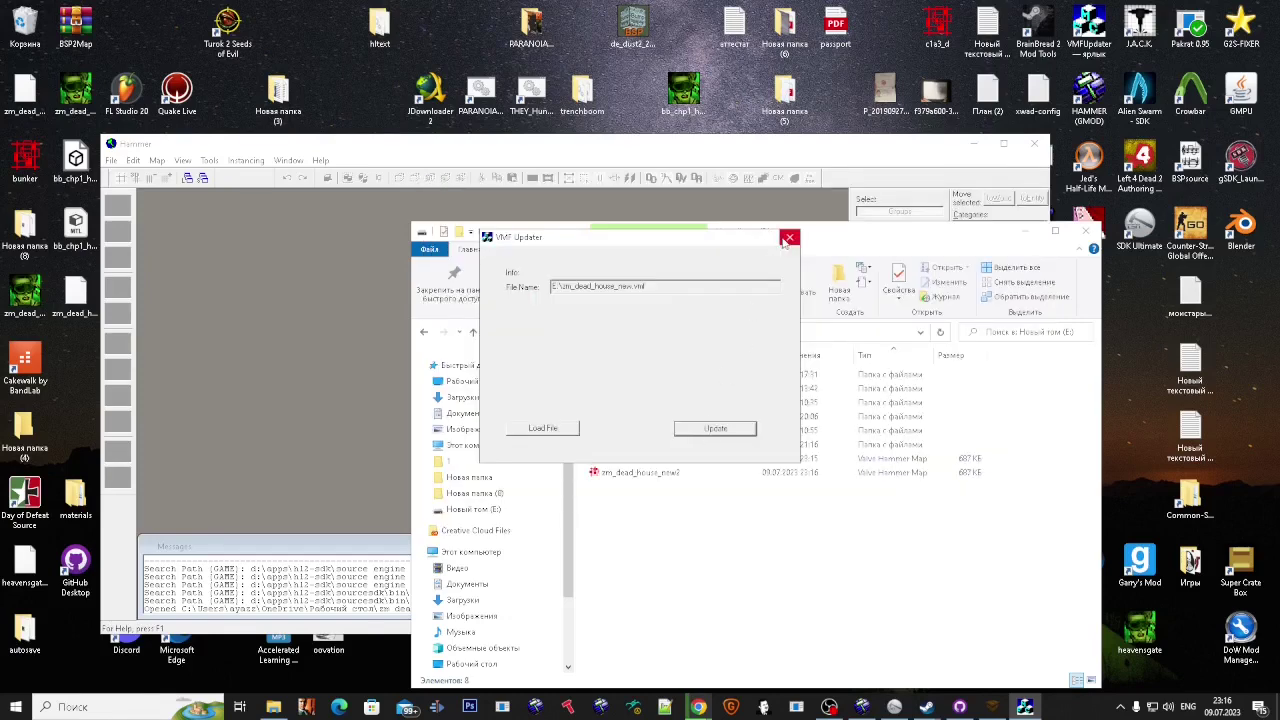
click(788, 239)
Step: Launch G2S-FIXER from the desktop and decline its offer to go to the Mod DB page
click(640, 458)
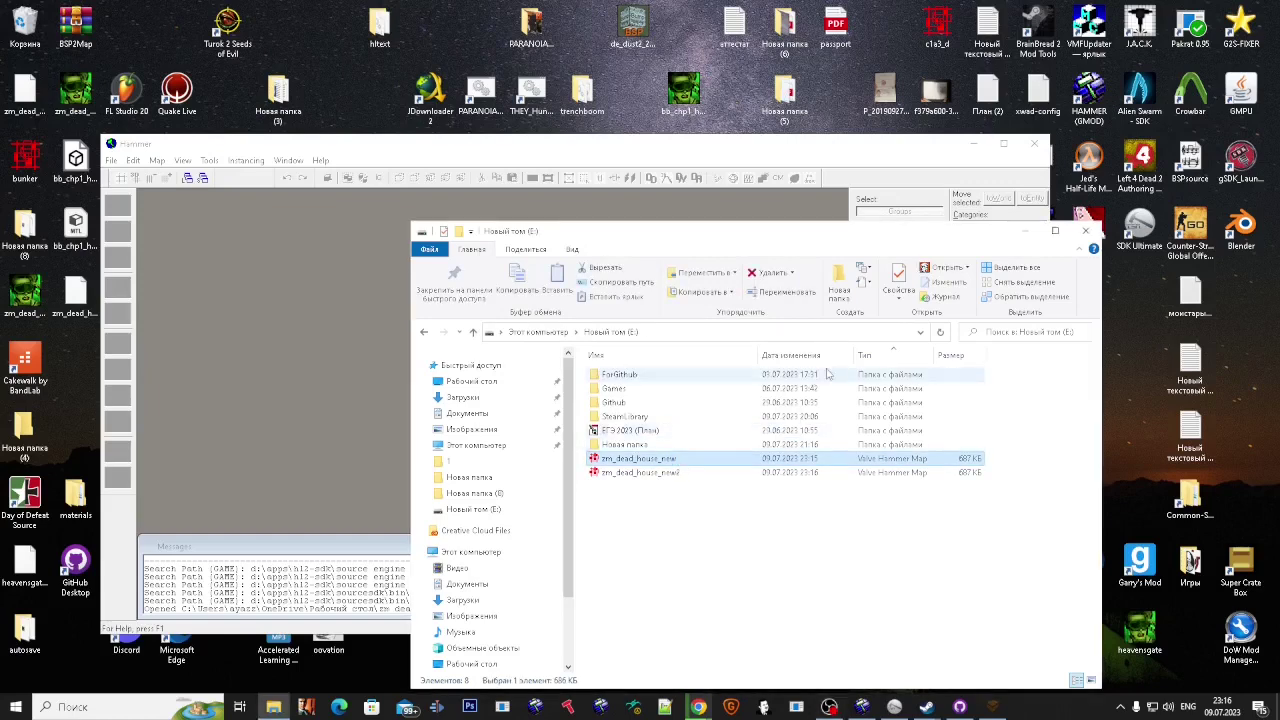
double_click(1243, 29)
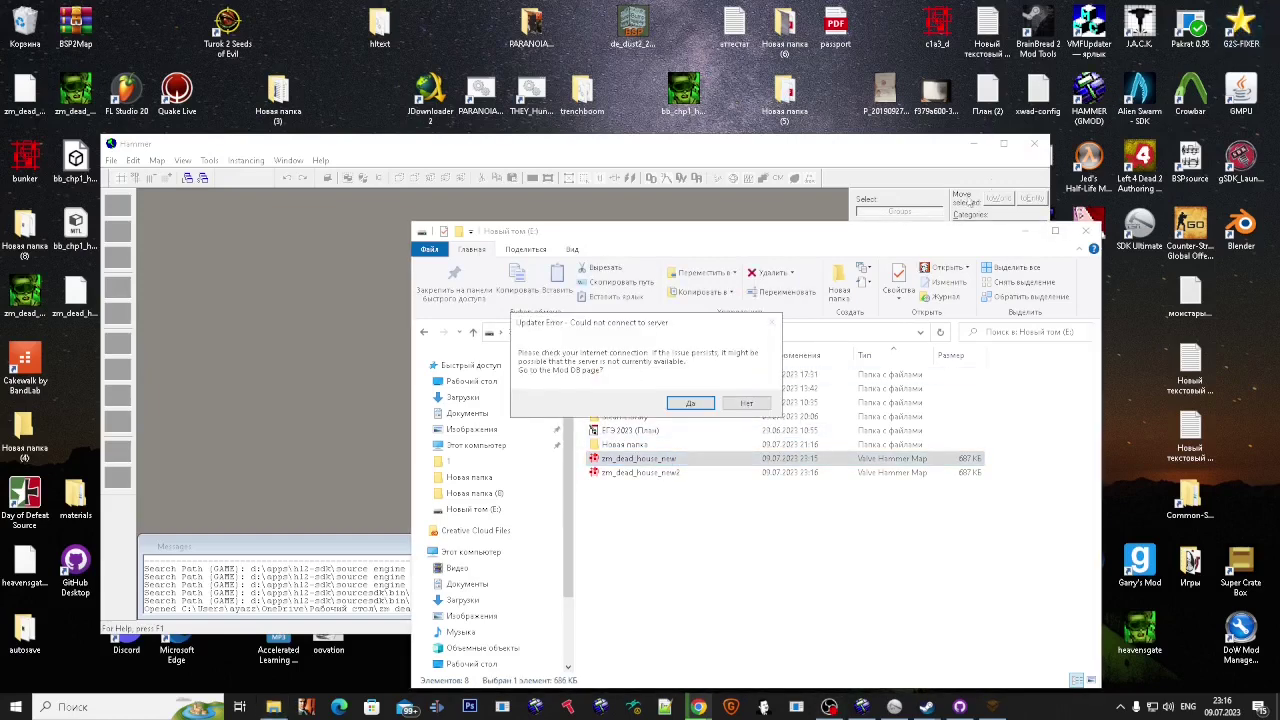
click(748, 403)
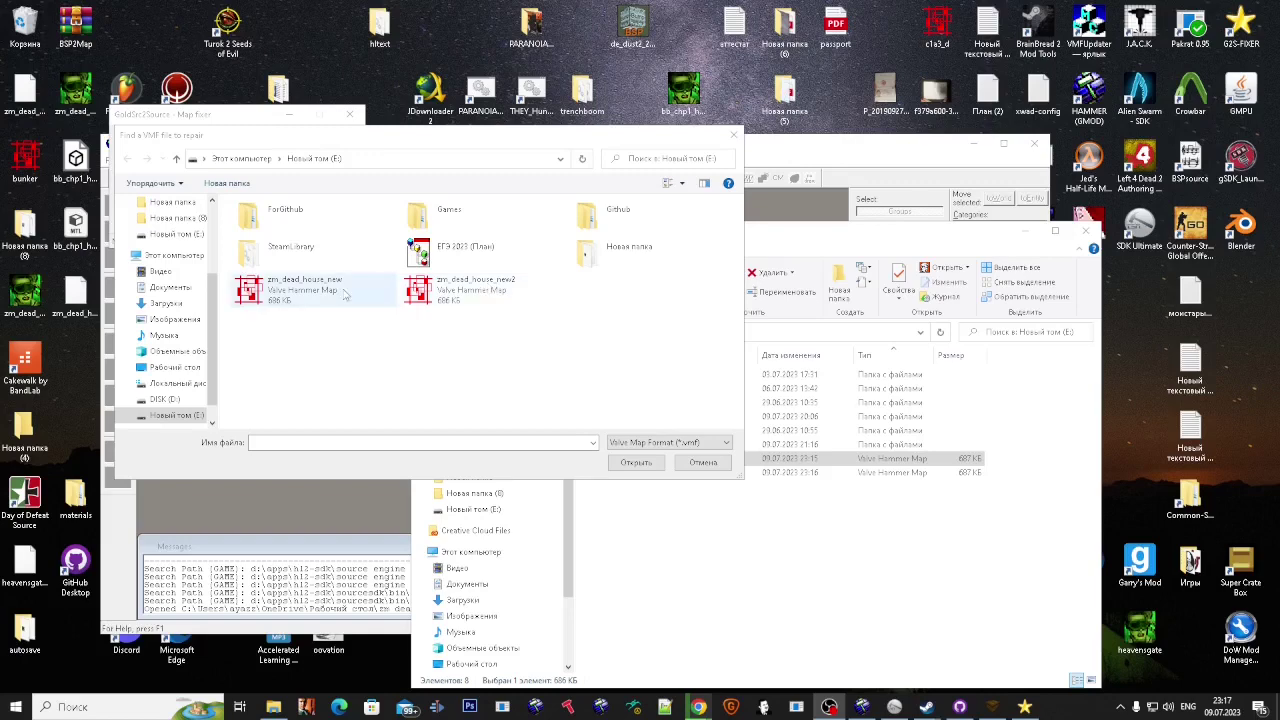
Step: Delete the original zm_dead_house_new.vmf in the file picker, repair zm_dead_house_new2.vmf with the map fixer and close it
click(343, 292)
key(Delete)
double_click(374, 295)
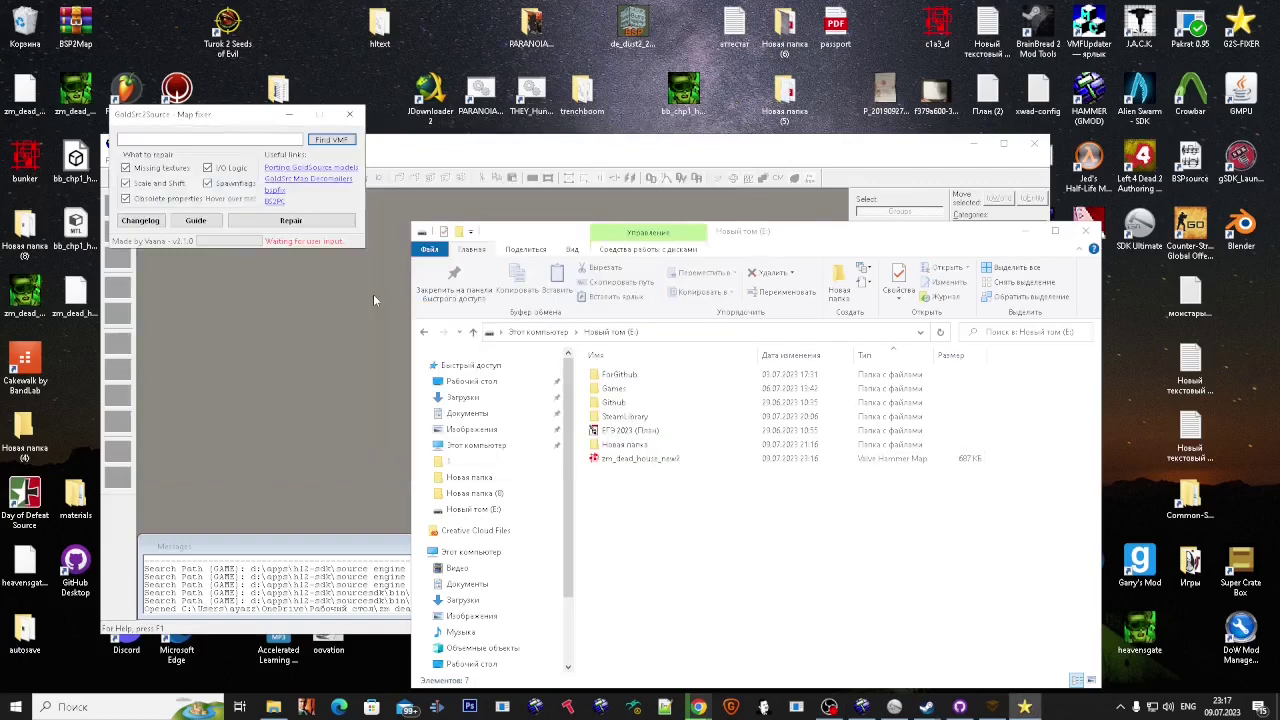
click(305, 222)
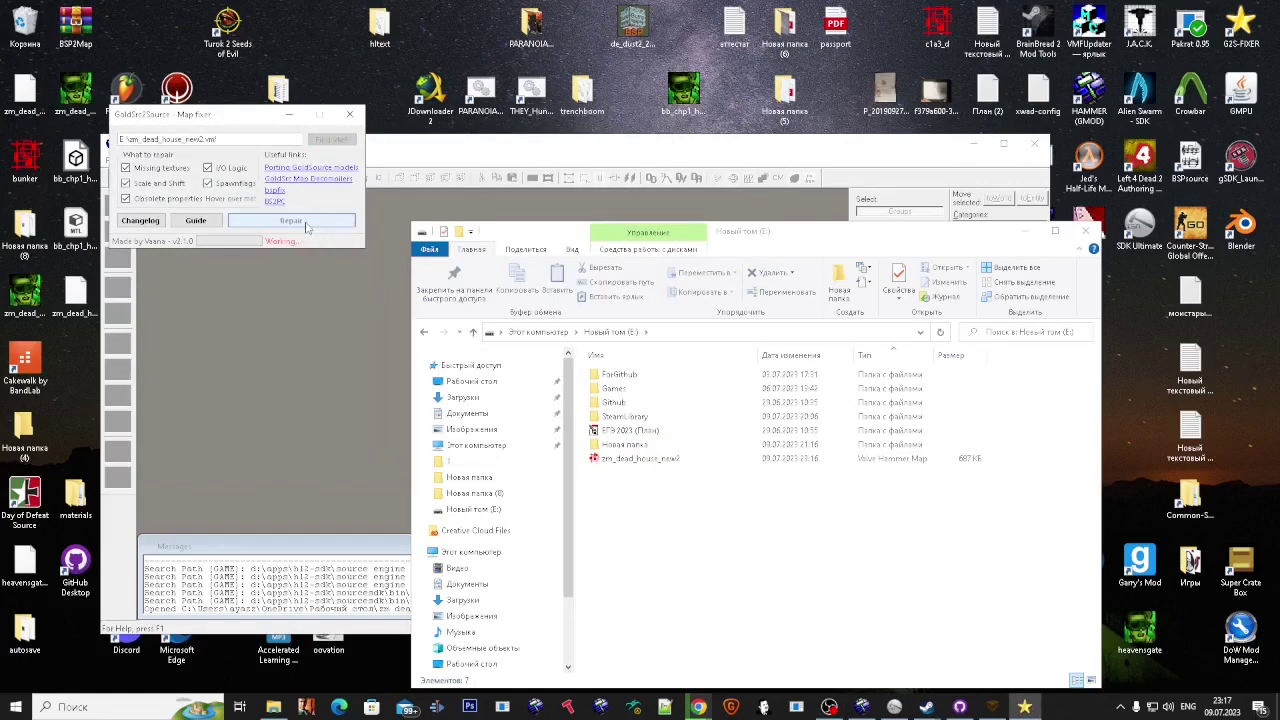
click(351, 116)
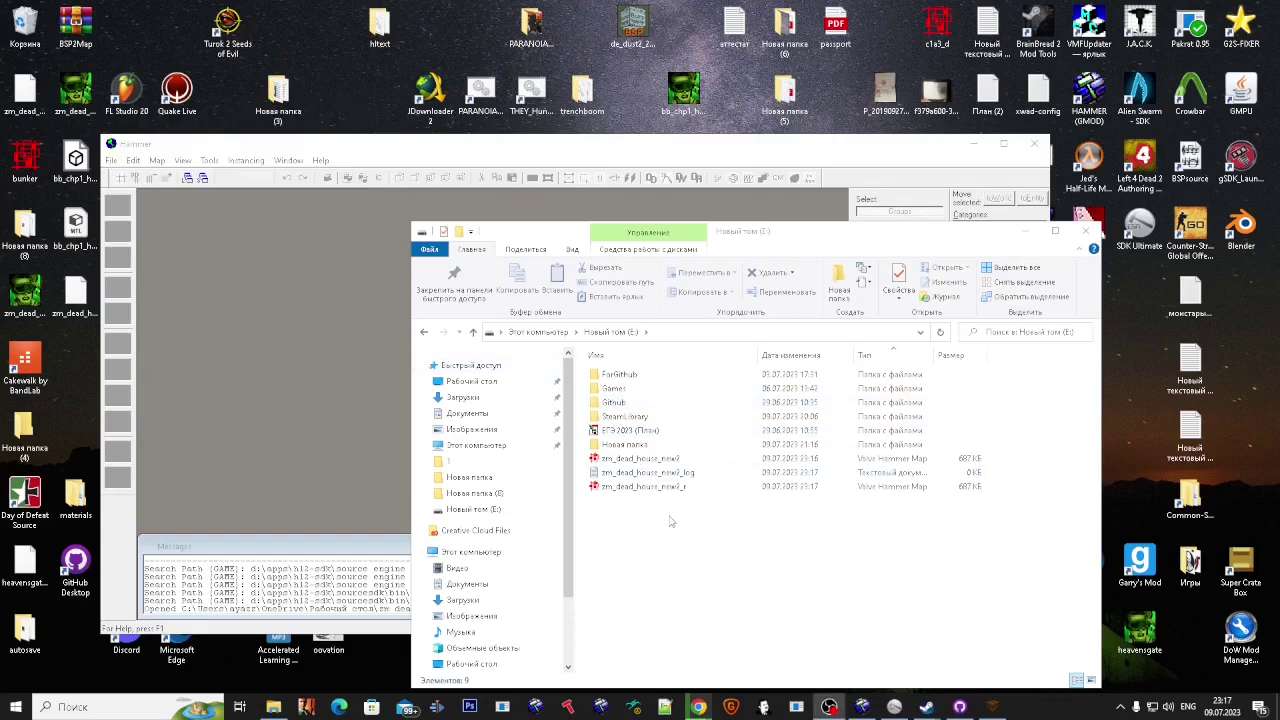
Step: Delete zm_dead_house_new2 and its log file from drive E: and rename zm_dead_house_new2_r to zm_dead_house_new
drag(620, 473, 622, 446)
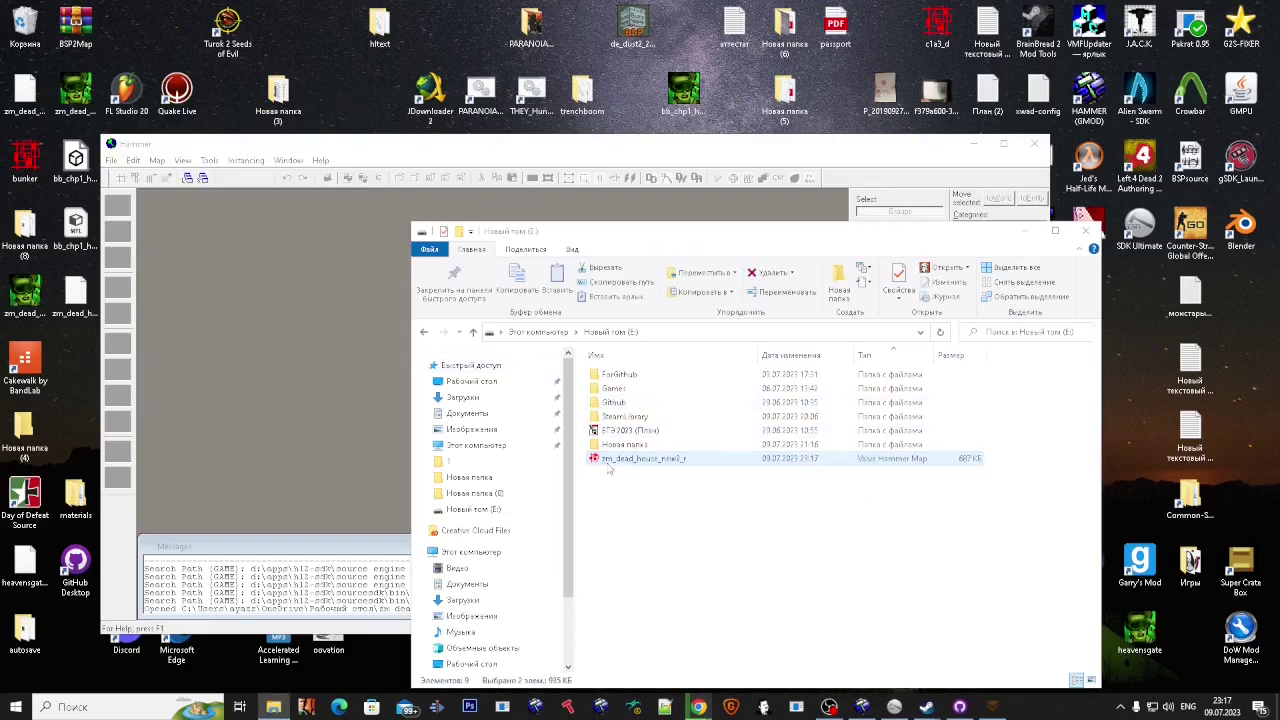
click(630, 458)
key(F2)
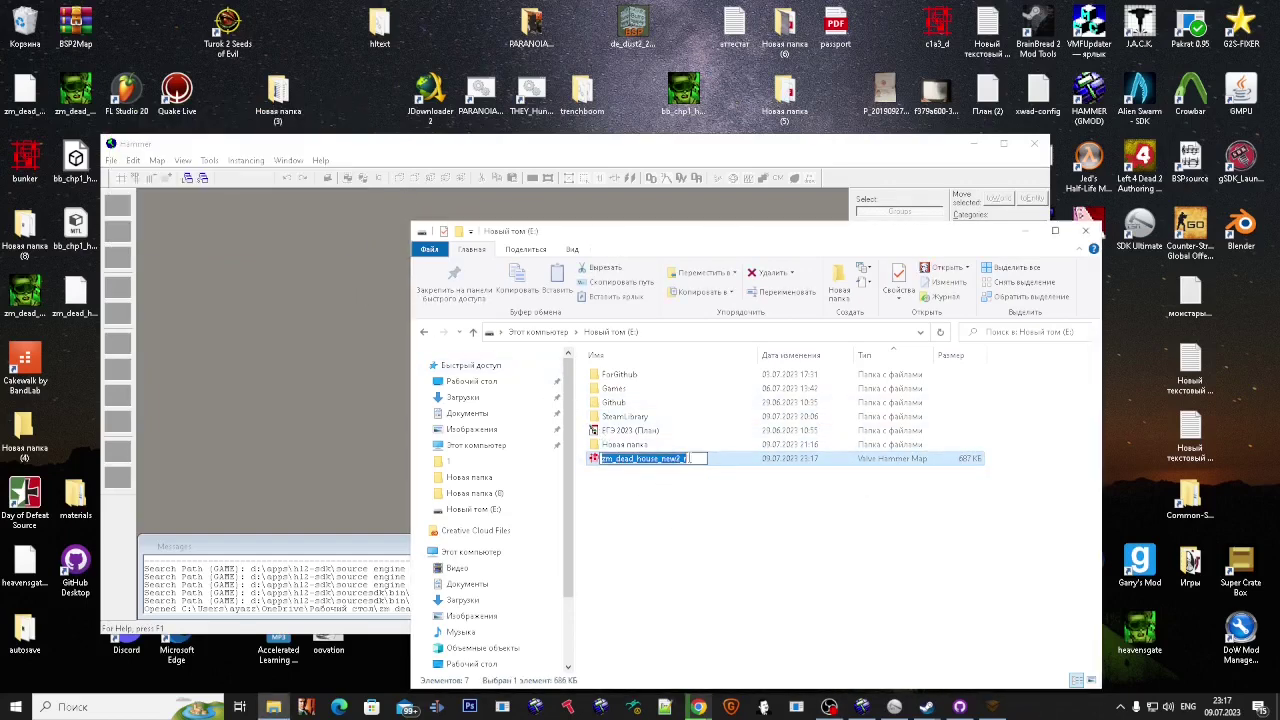
key(Return)
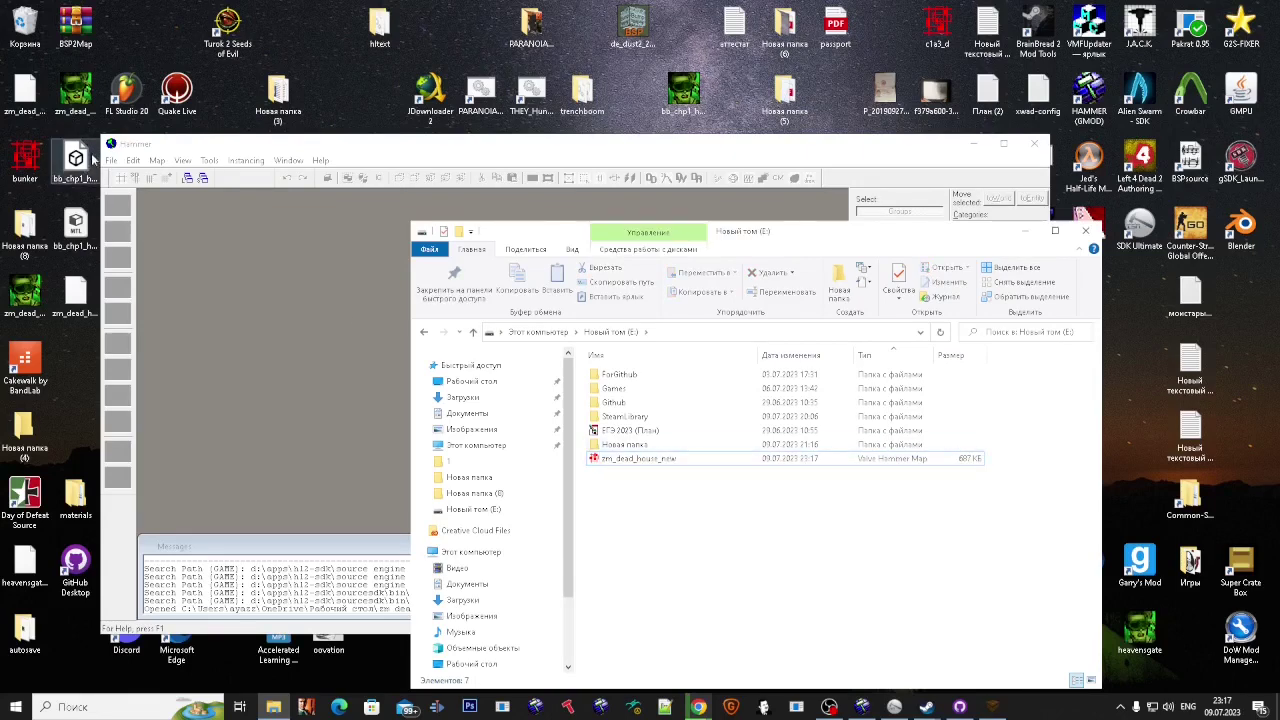
click(111, 161)
click(202, 360)
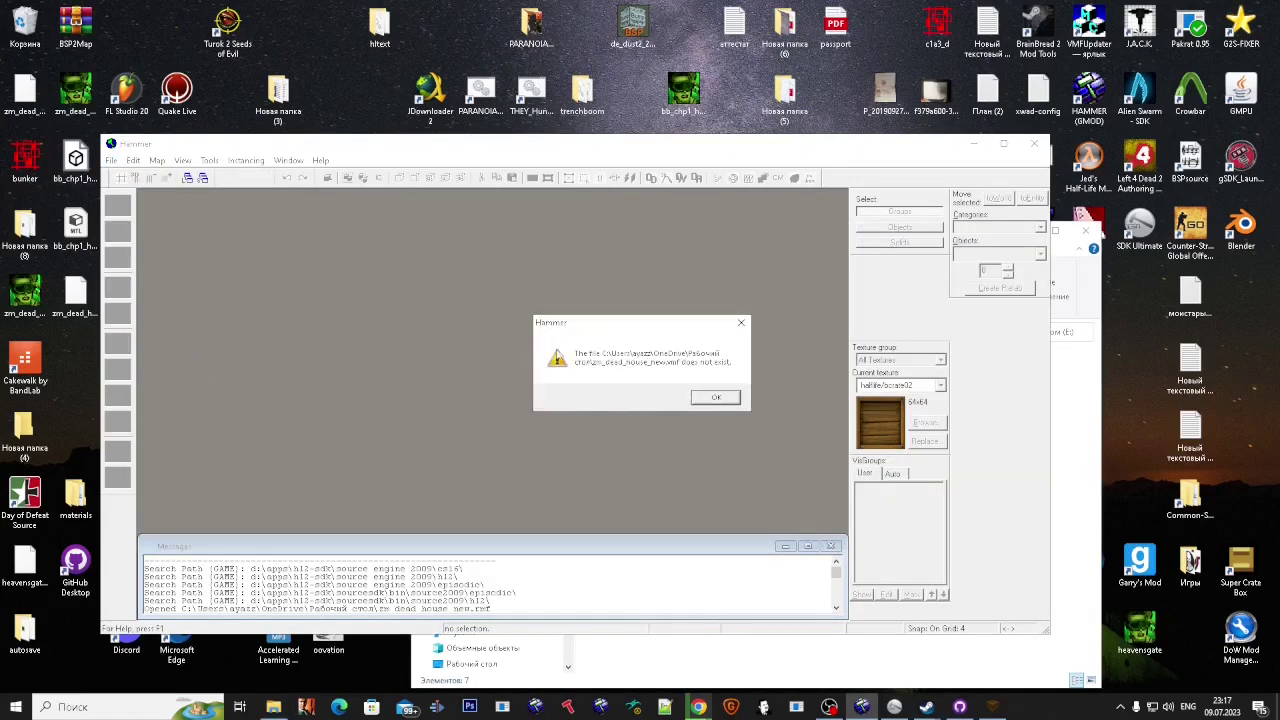
key(Return)
Step: Open the repaired zm_dead_house_new.vmf from drive E: in Hammer and maximize the window
click(111, 161)
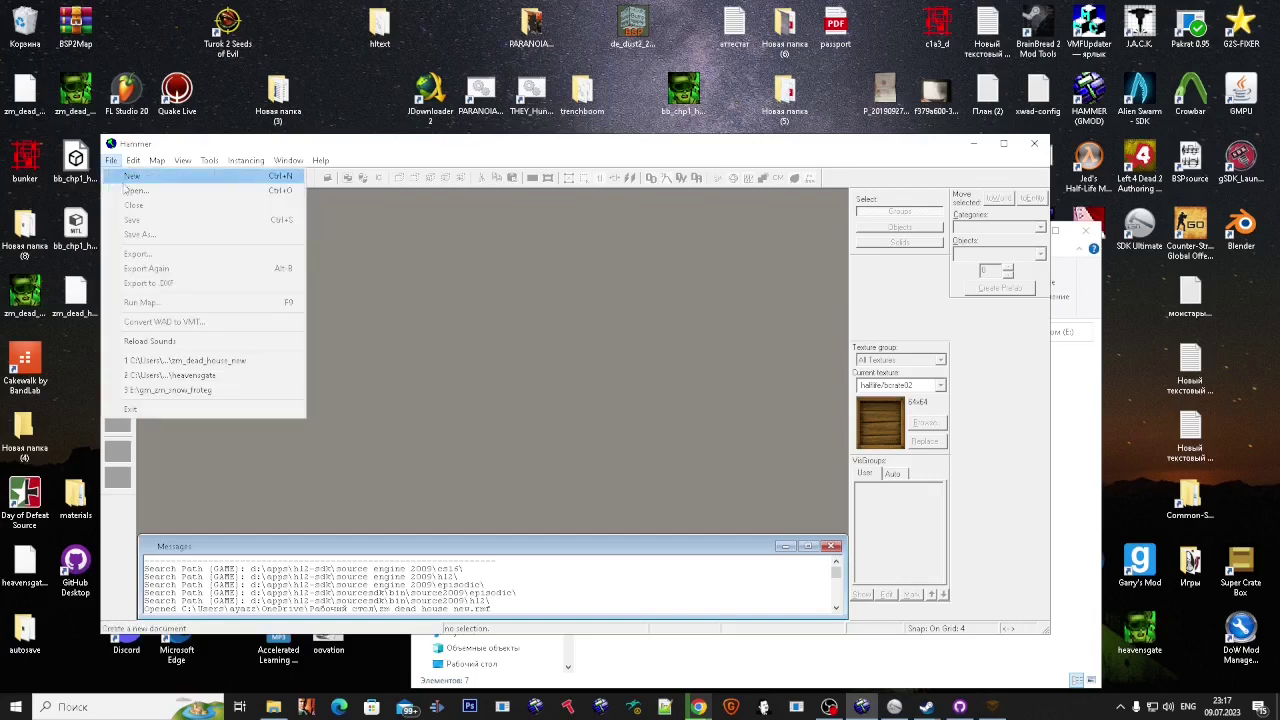
click(130, 190)
click(423, 400)
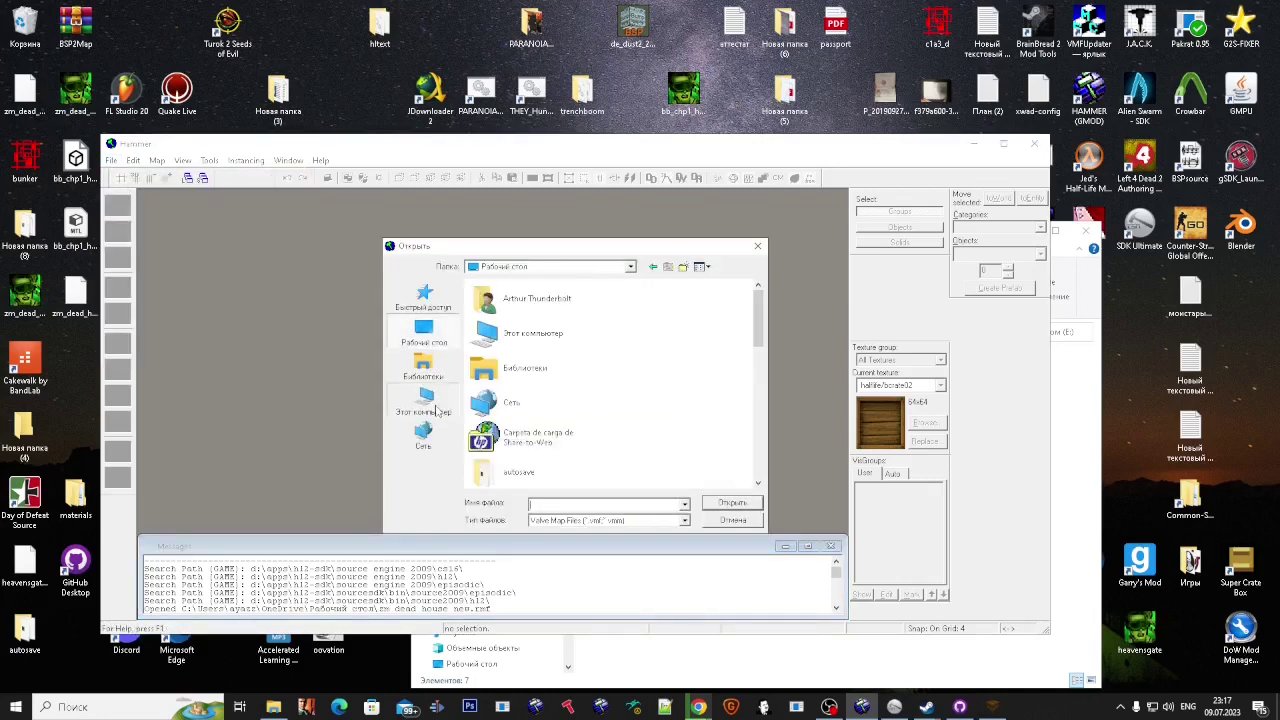
scroll(543, 440, down, 5)
double_click(515, 424)
double_click(517, 378)
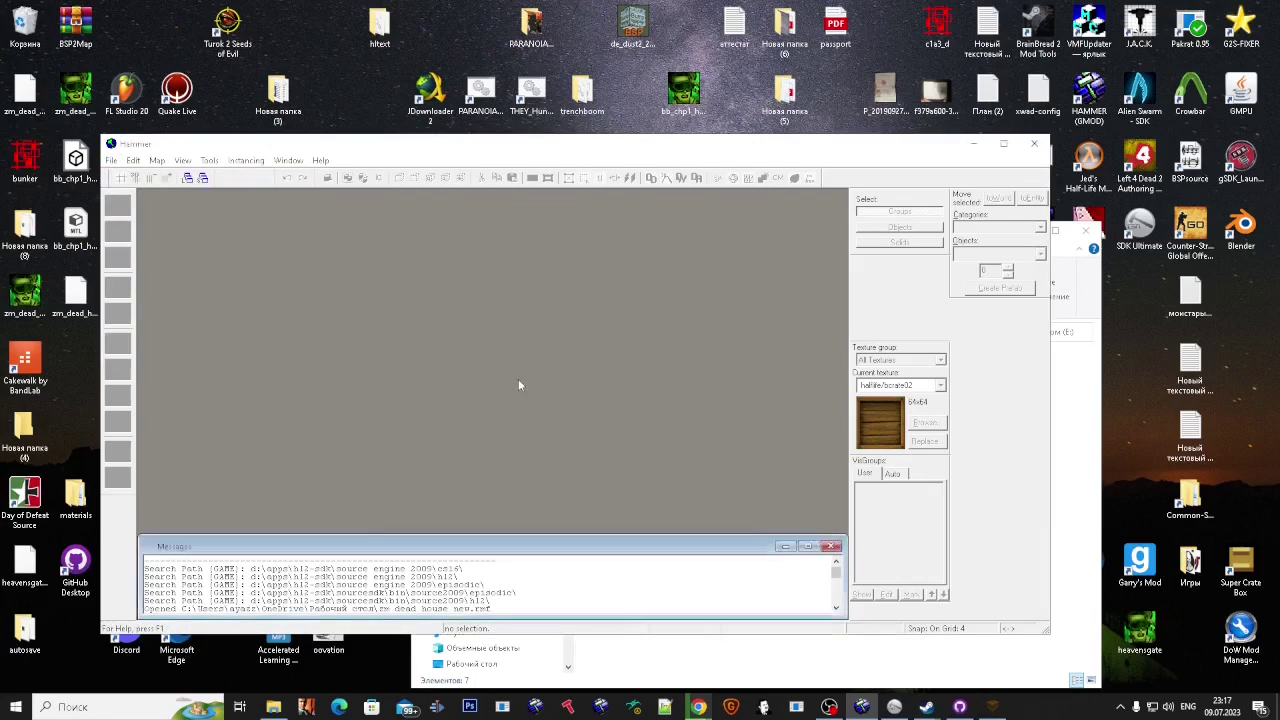
click(1002, 146)
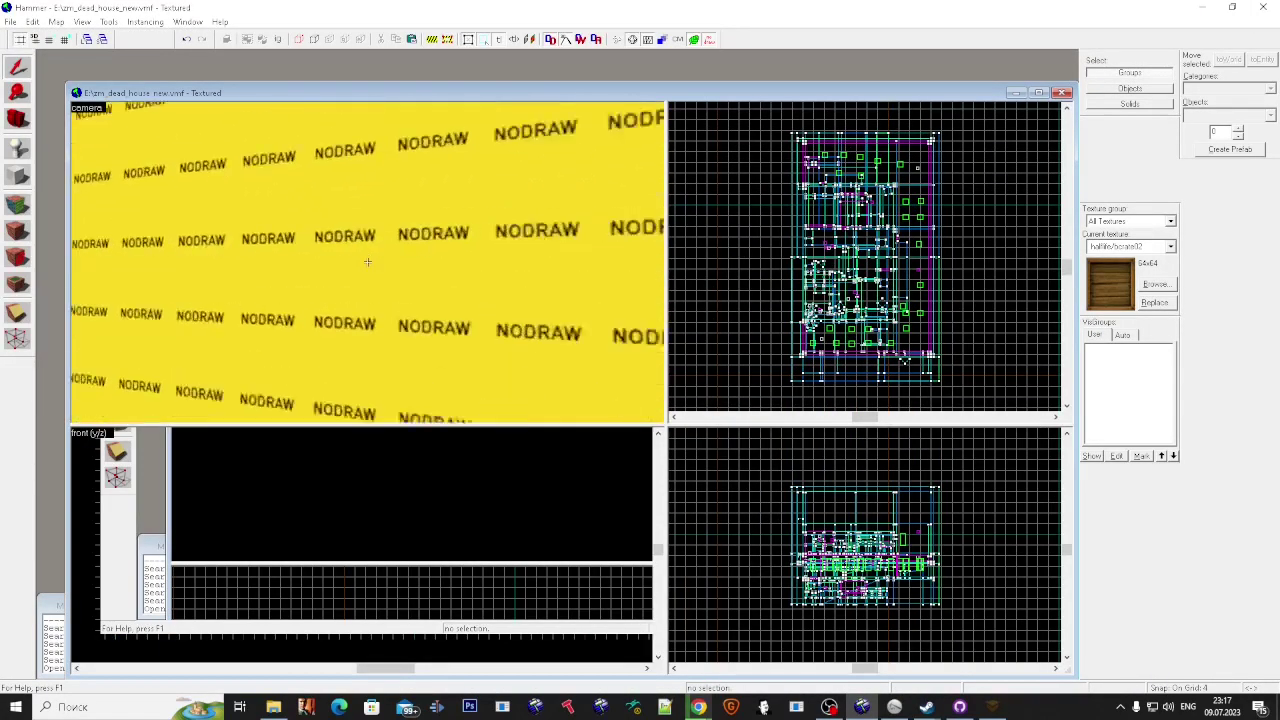
Step: Delete the obsolete entity on the grass near the corner of the brick house
key(w)
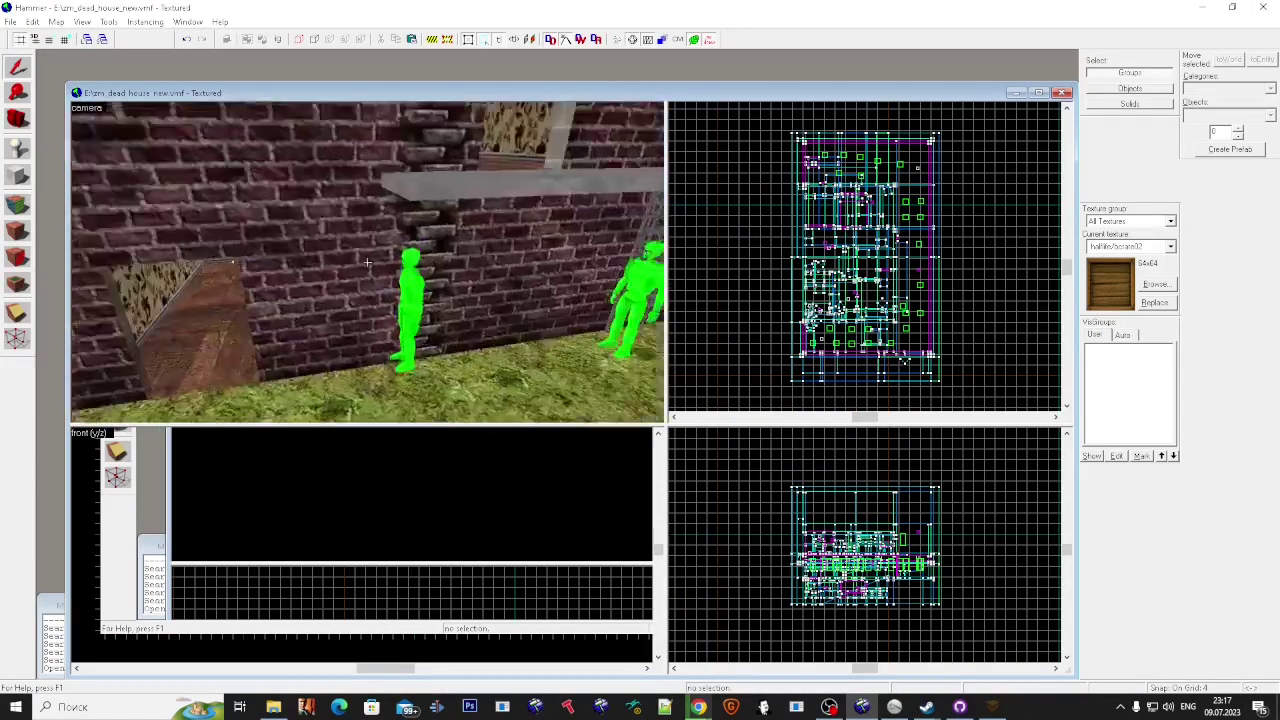
click(367, 262)
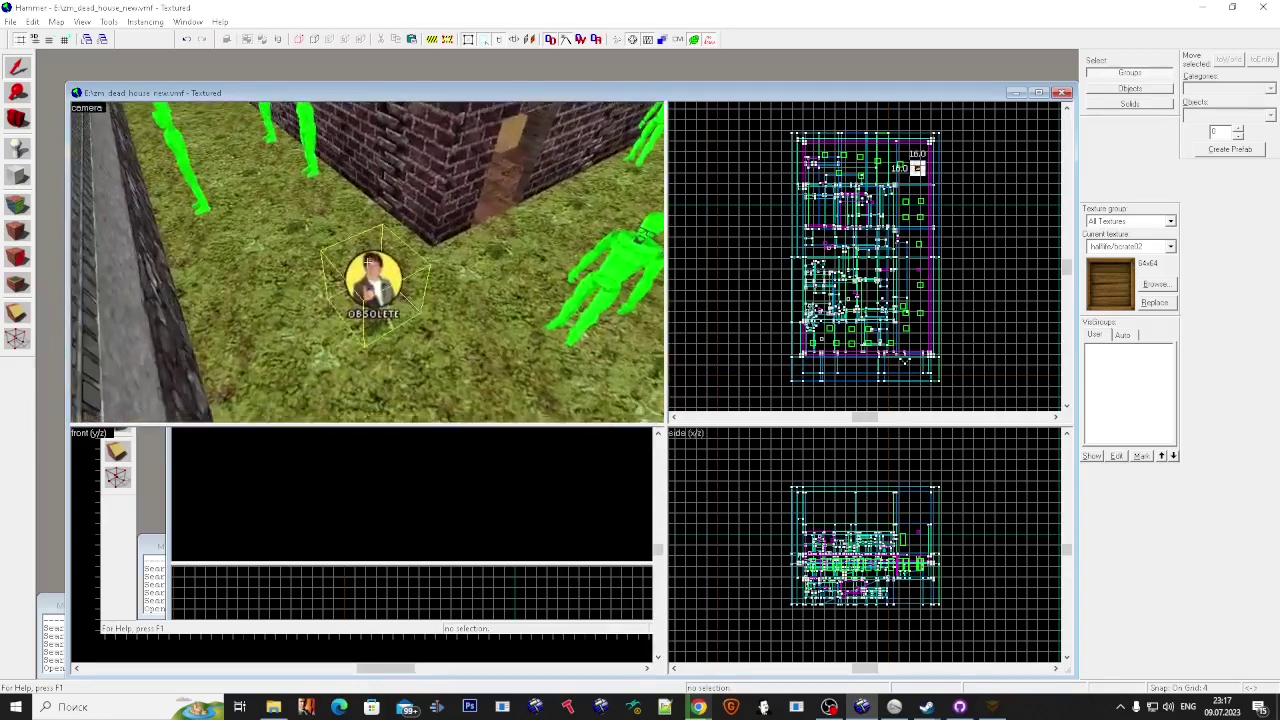
key(Delete)
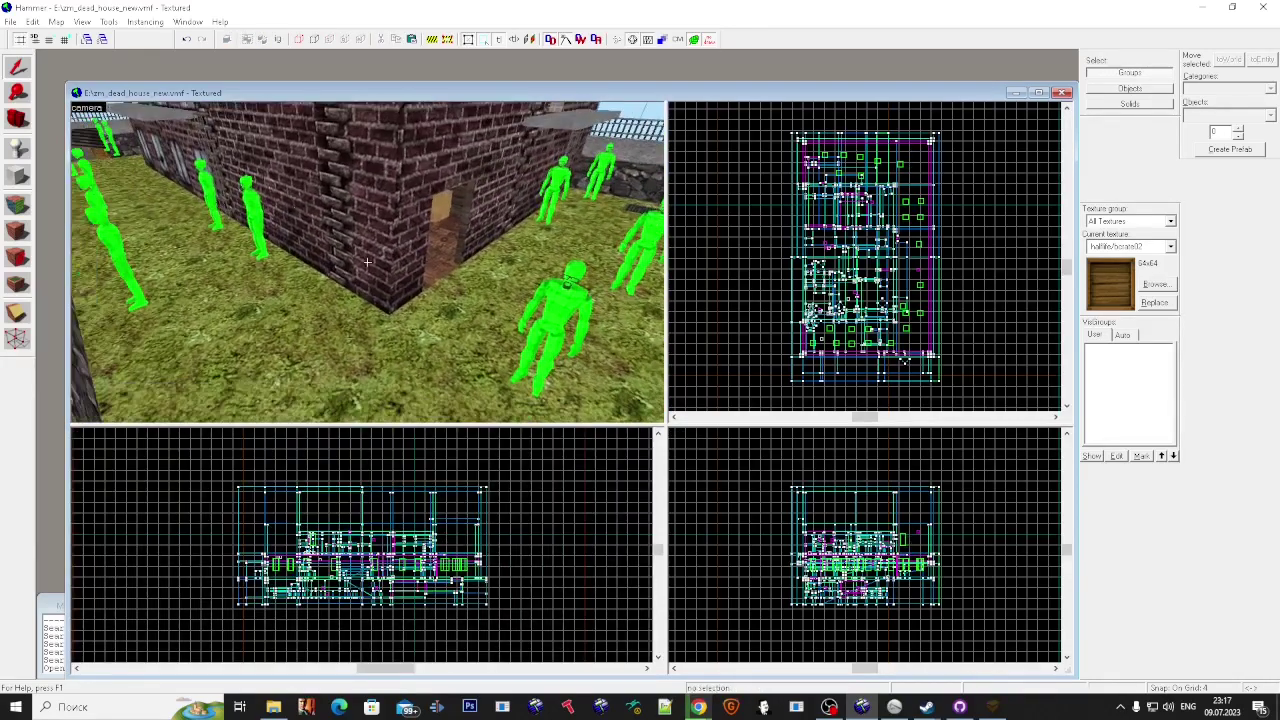
Step: Undo the deletion of the obsolete entity by the brick house and check the model path in its properties
key(ctrl+z)
key(alt+Return)
click(596, 318)
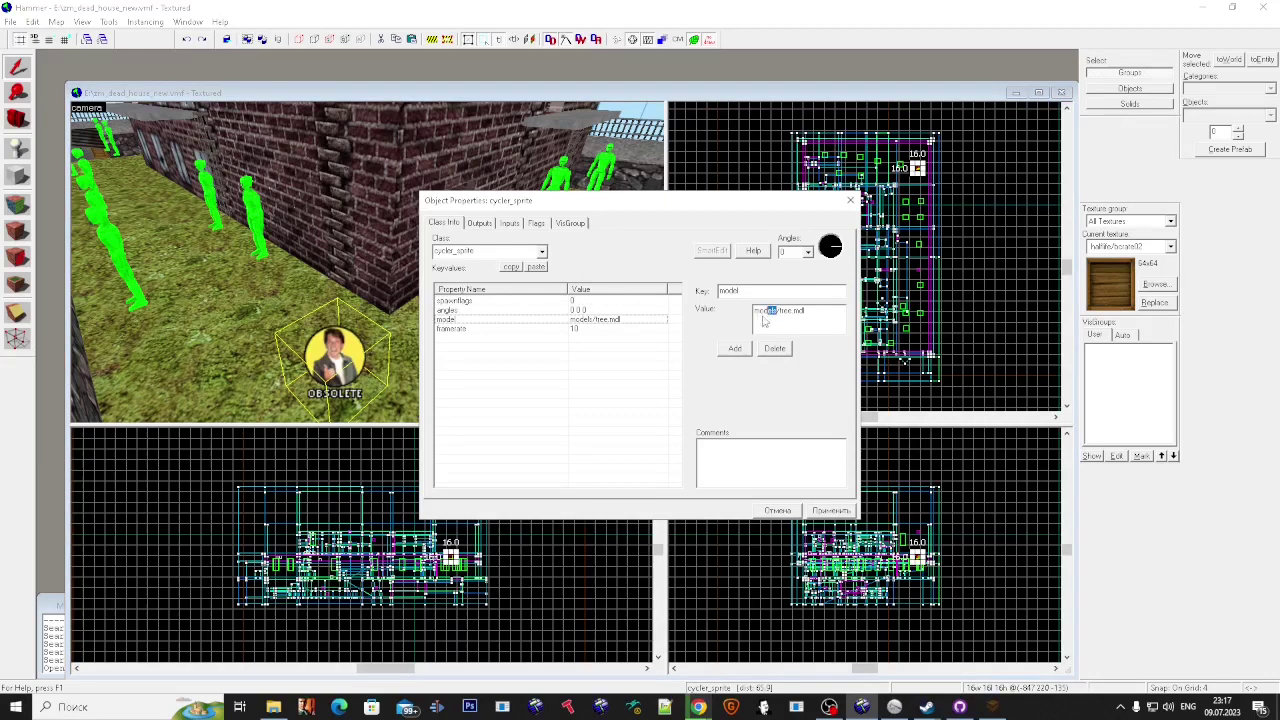
click(932, 358)
Step: Move the Hammer window aside and open the zm_dead_house models folder inside the desktop folder Новая папка
click(829, 707)
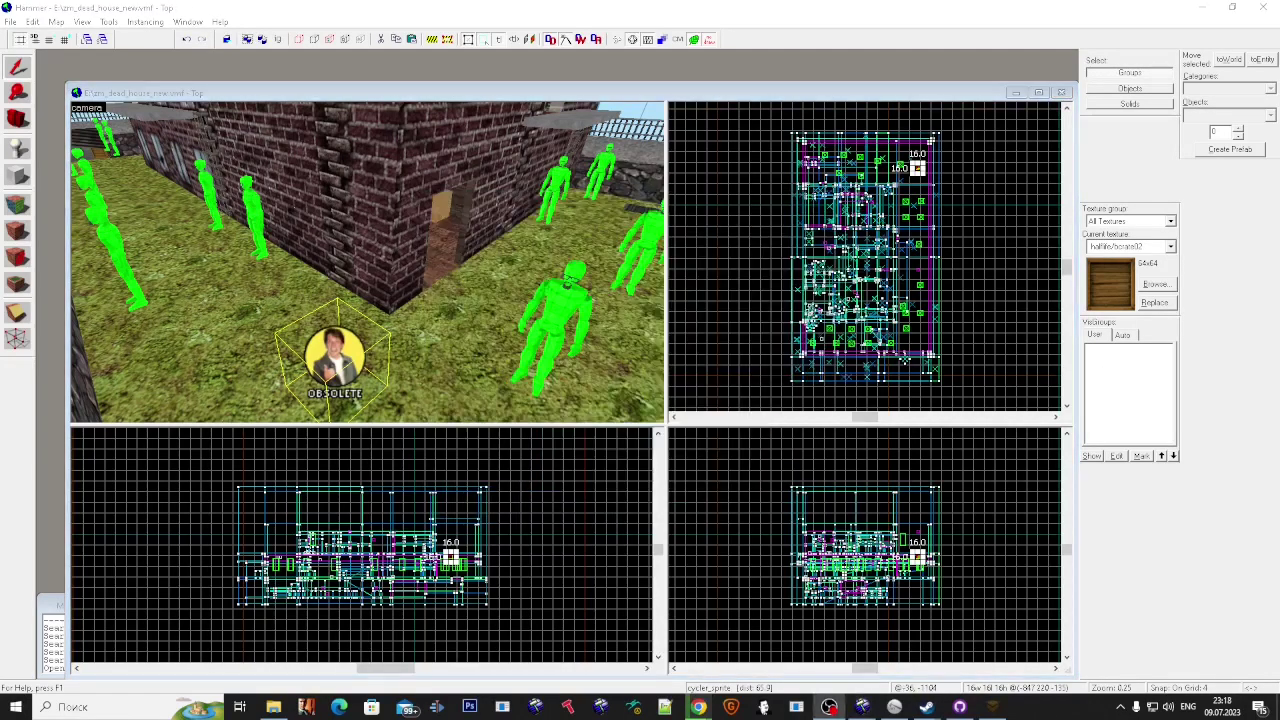
drag(593, 6, 580, 348)
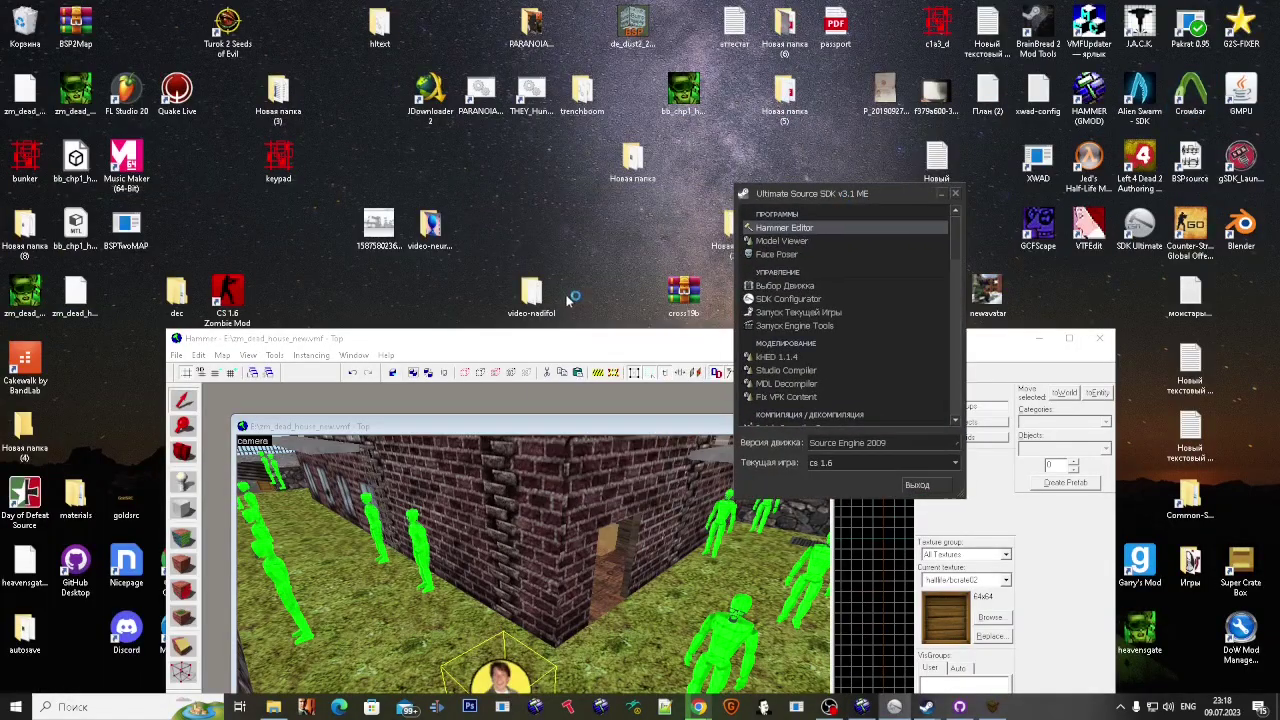
double_click(634, 160)
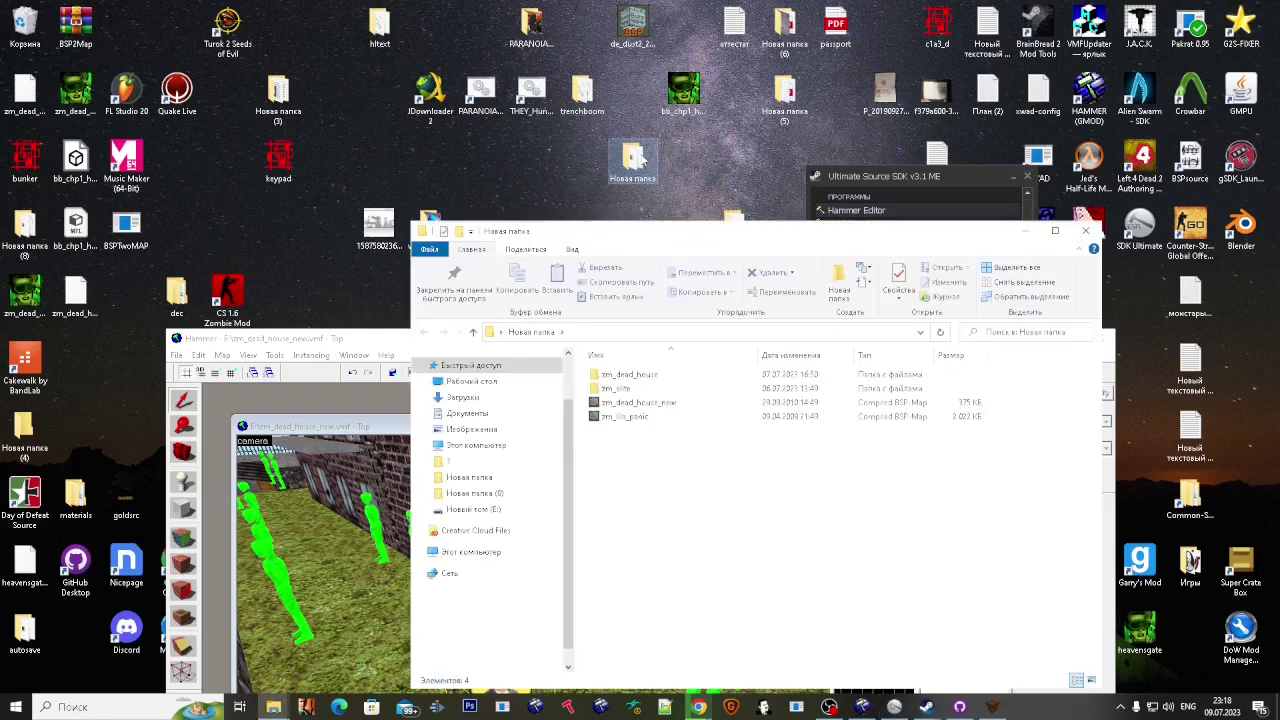
double_click(641, 376)
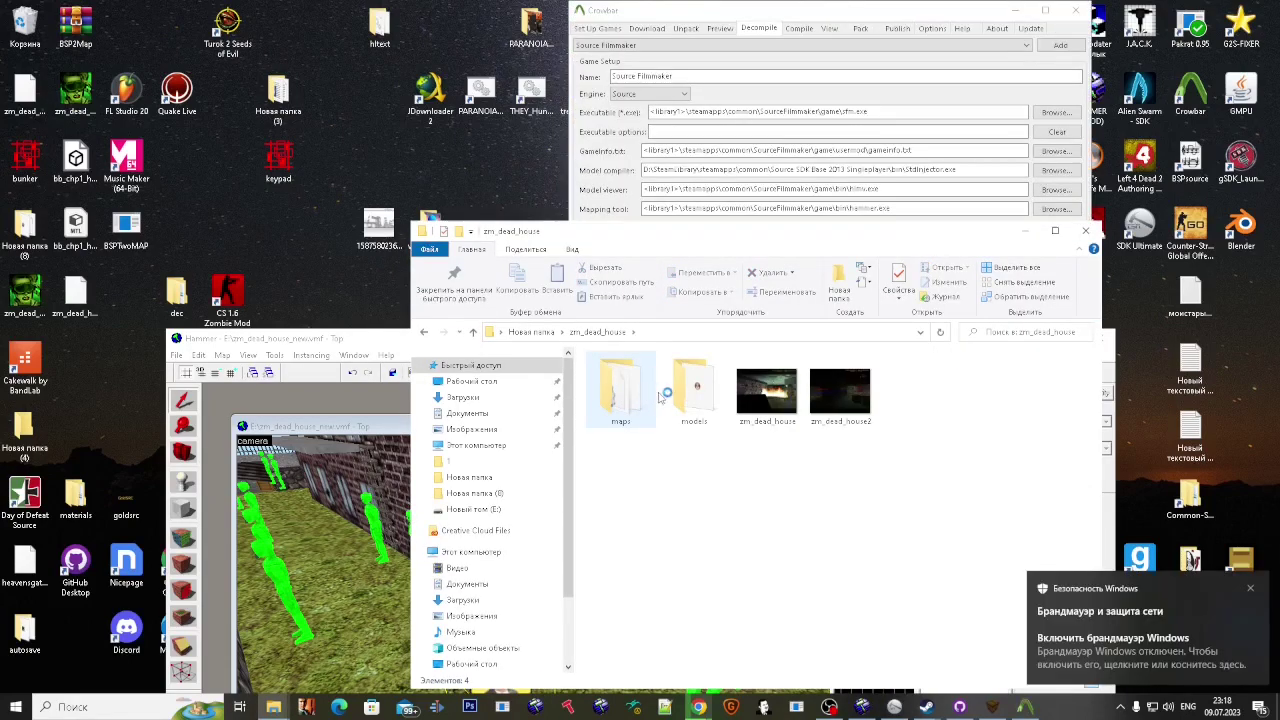
double_click(688, 395)
double_click(677, 374)
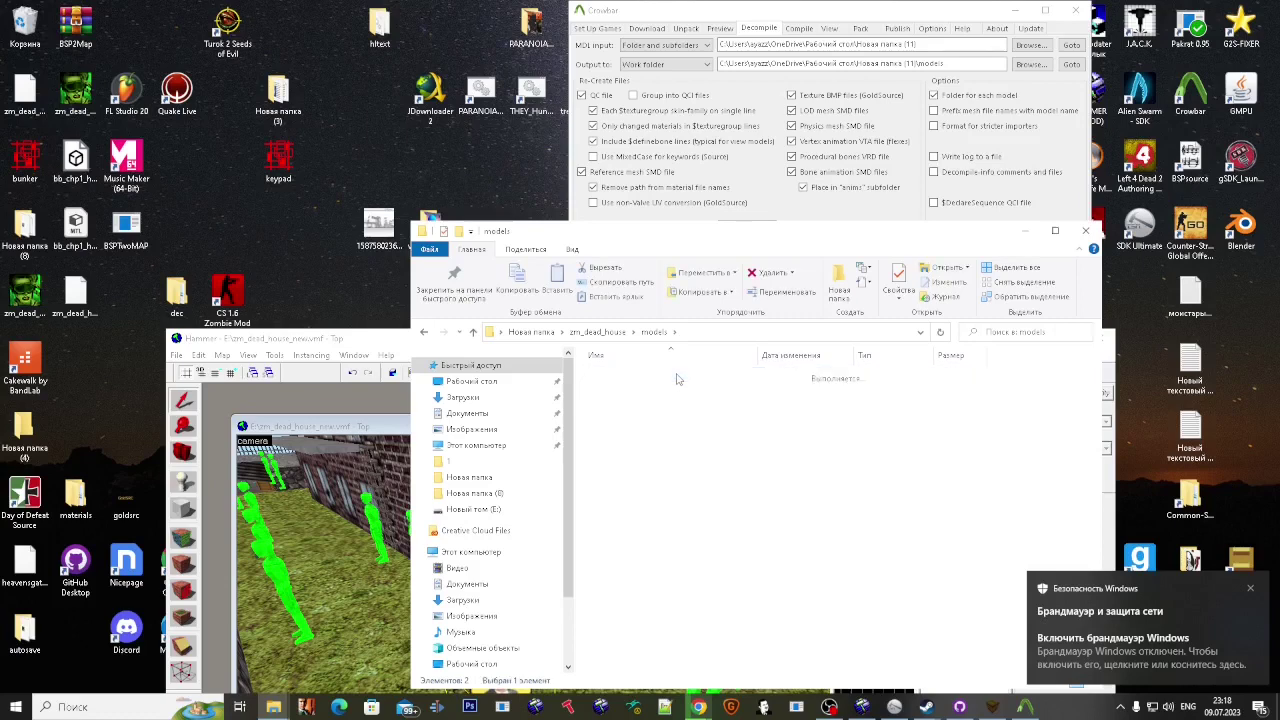
key(alt+Left)
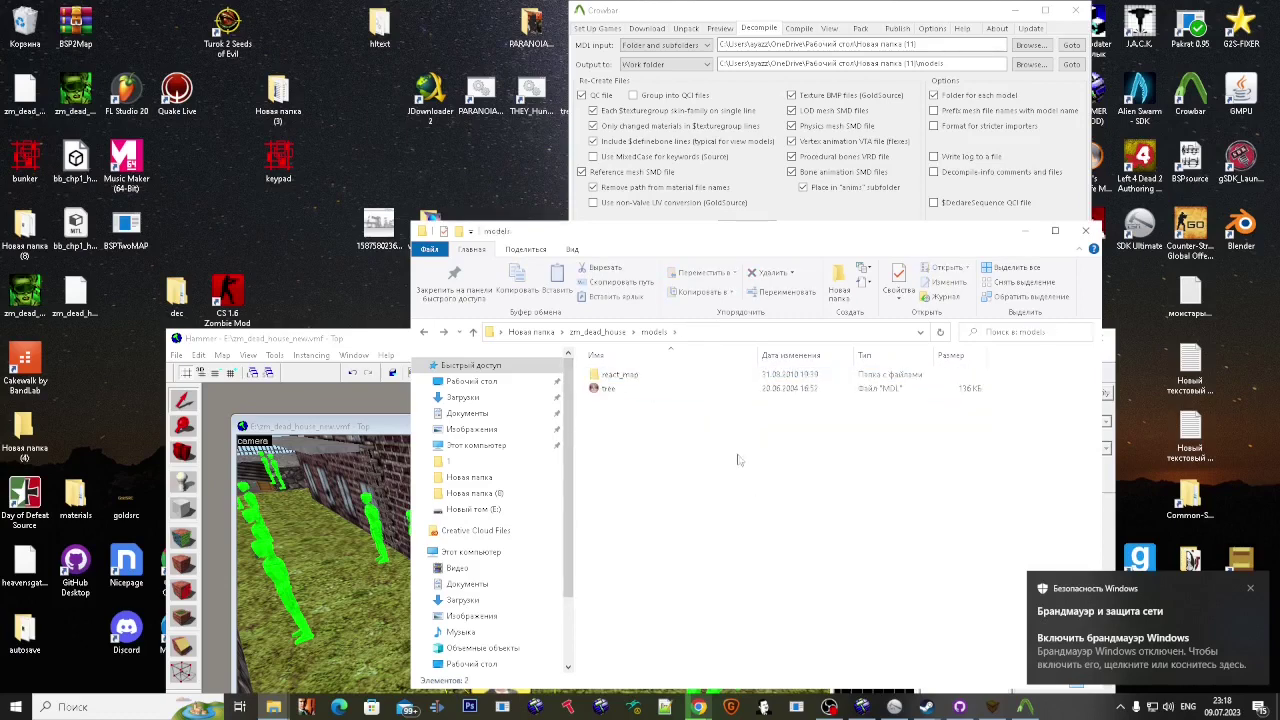
Step: Decompile all models of the zm_dead_house\models folder in Crowbar, using its decomp subfolder as the output
click(727, 337)
key(ctrl+c)
drag(707, 234, 625, 226)
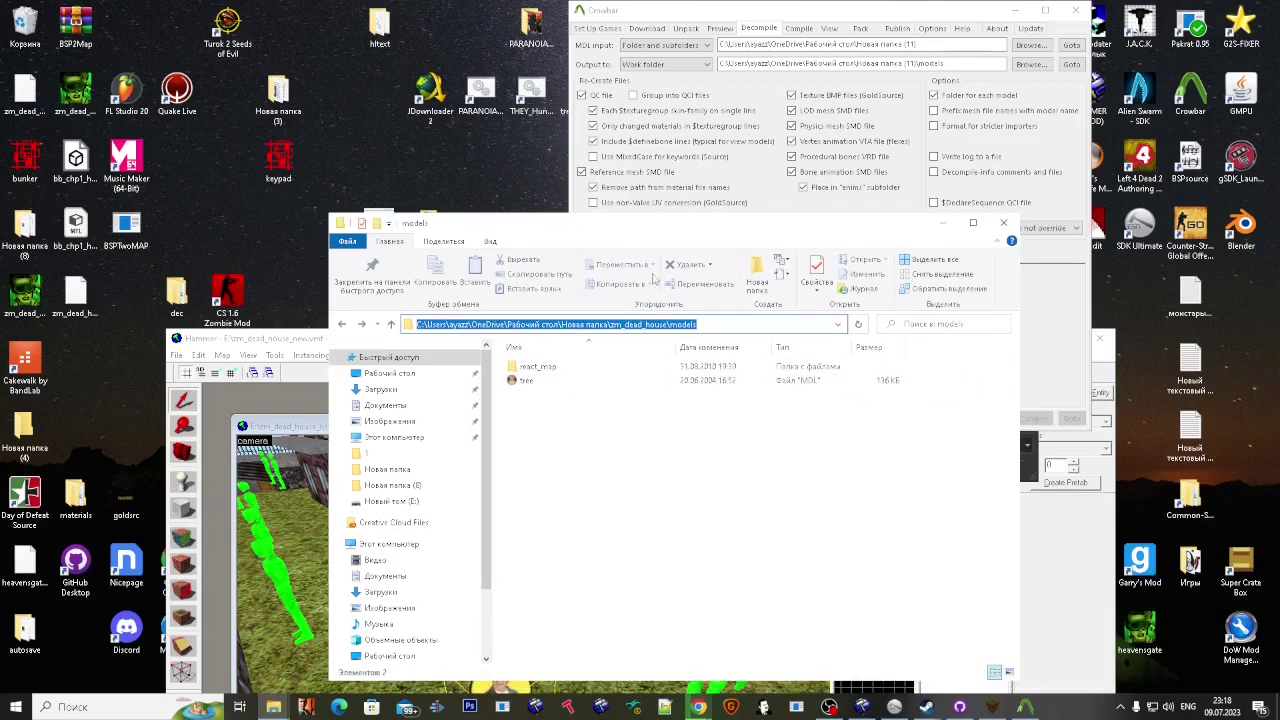
click(806, 44)
key(ctrl+a)
text(C:\Users\ayazz\OneDrive\Рабочий стол\Новая папка\zm_dead_house\models)
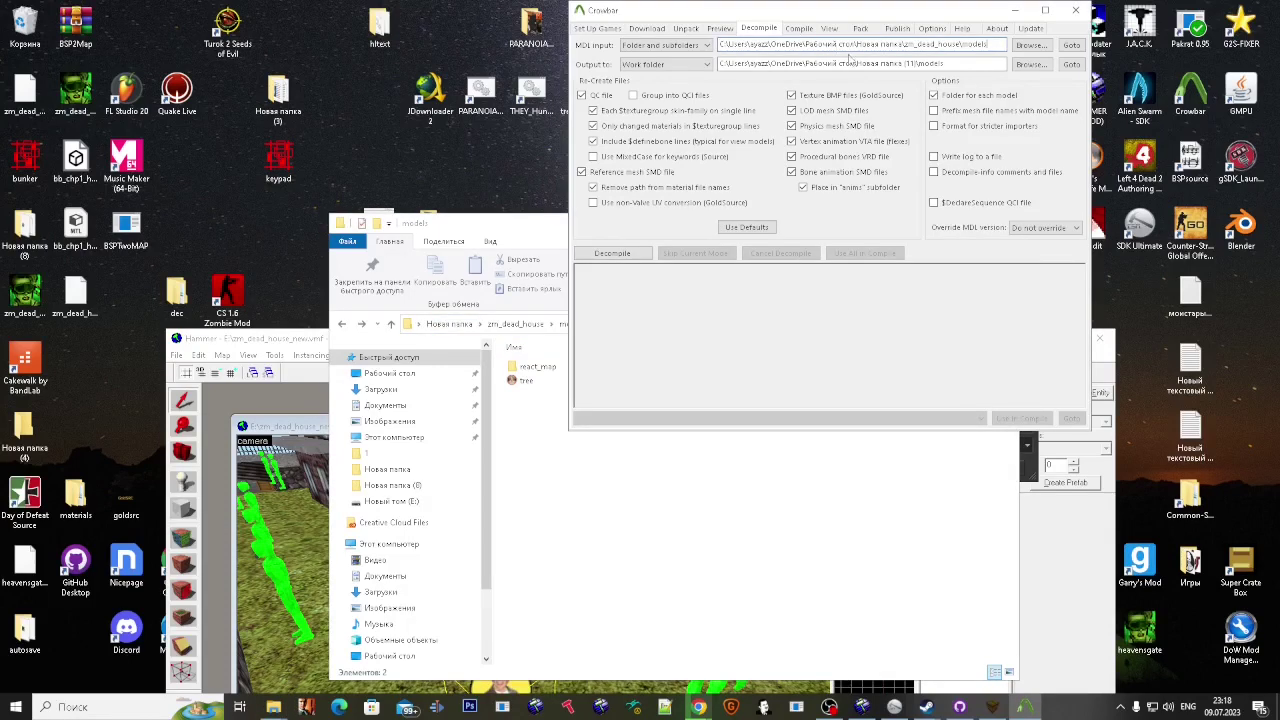
key(ctrl+v)
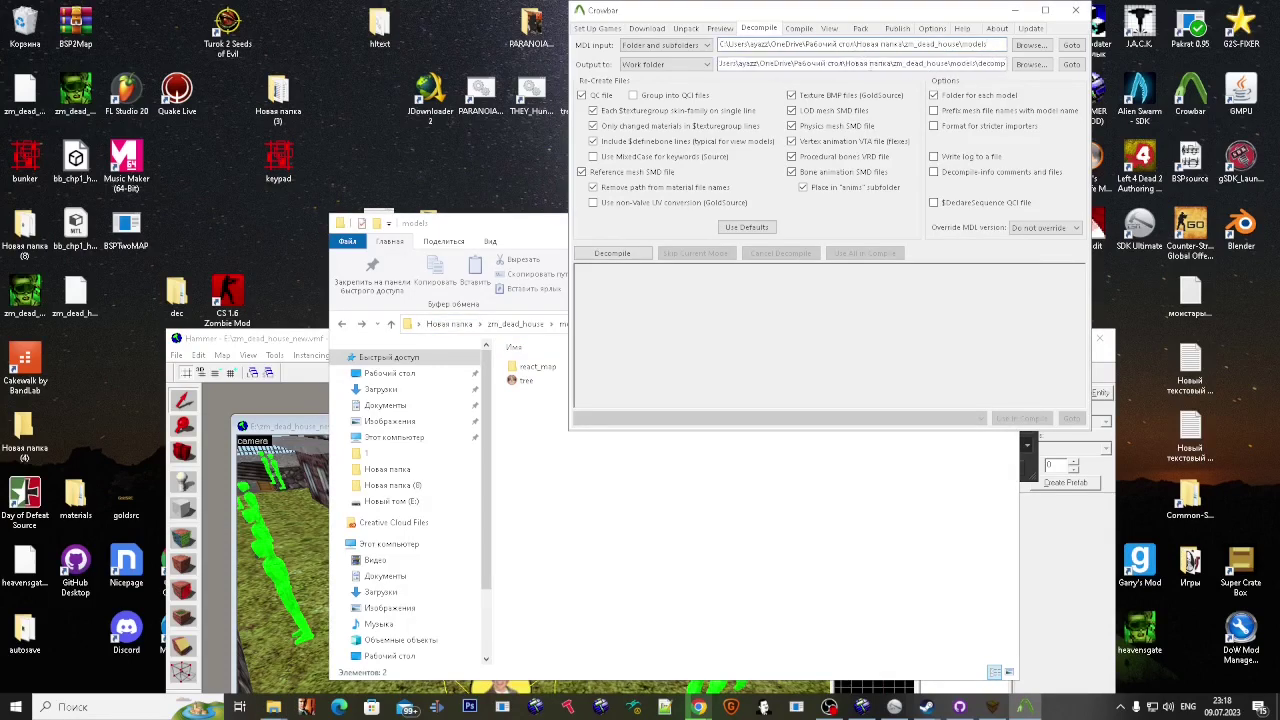
click(616, 255)
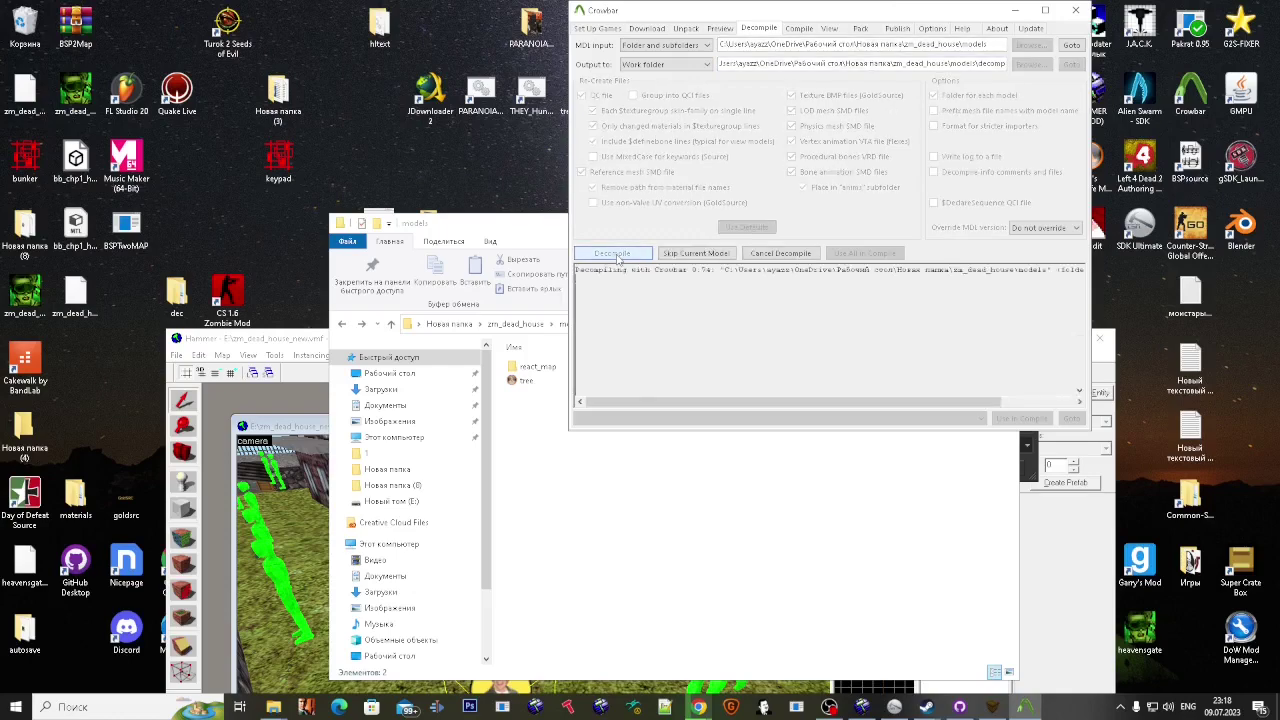
Step: Open the decompiled tree model's QC file from the decomp\tree folder
click(530, 367)
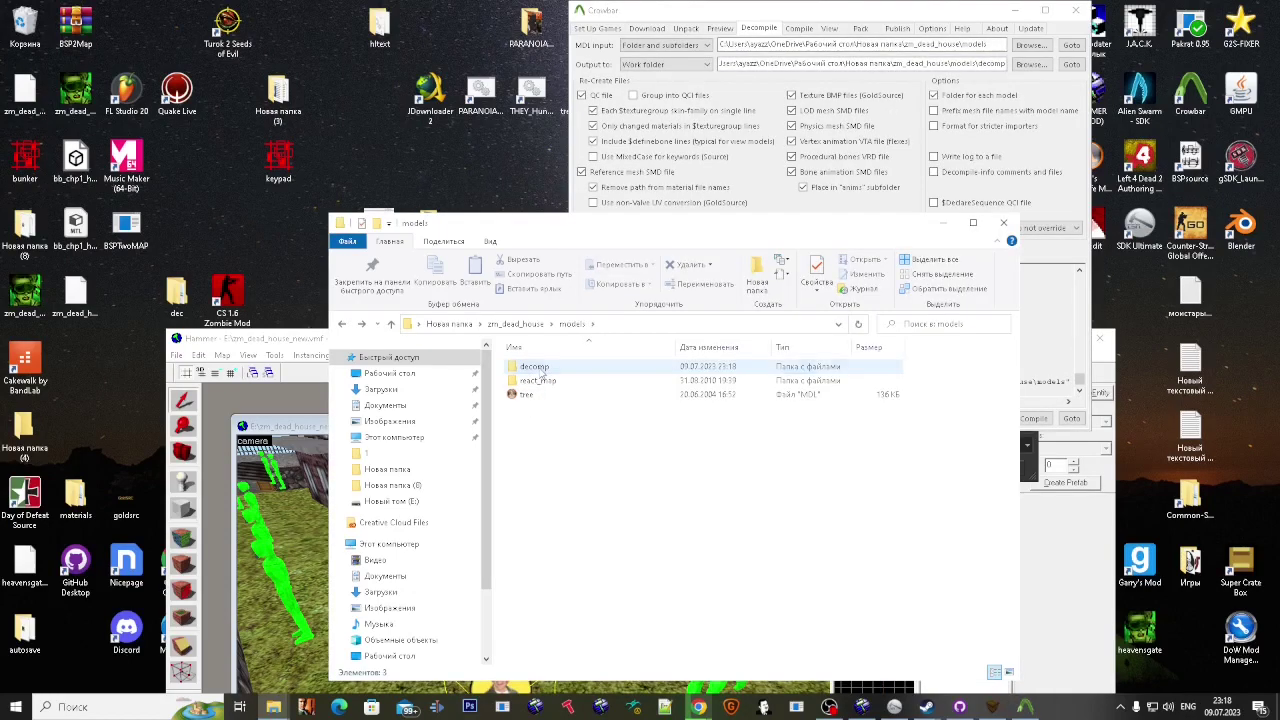
double_click(530, 367)
click(540, 382)
double_click(540, 385)
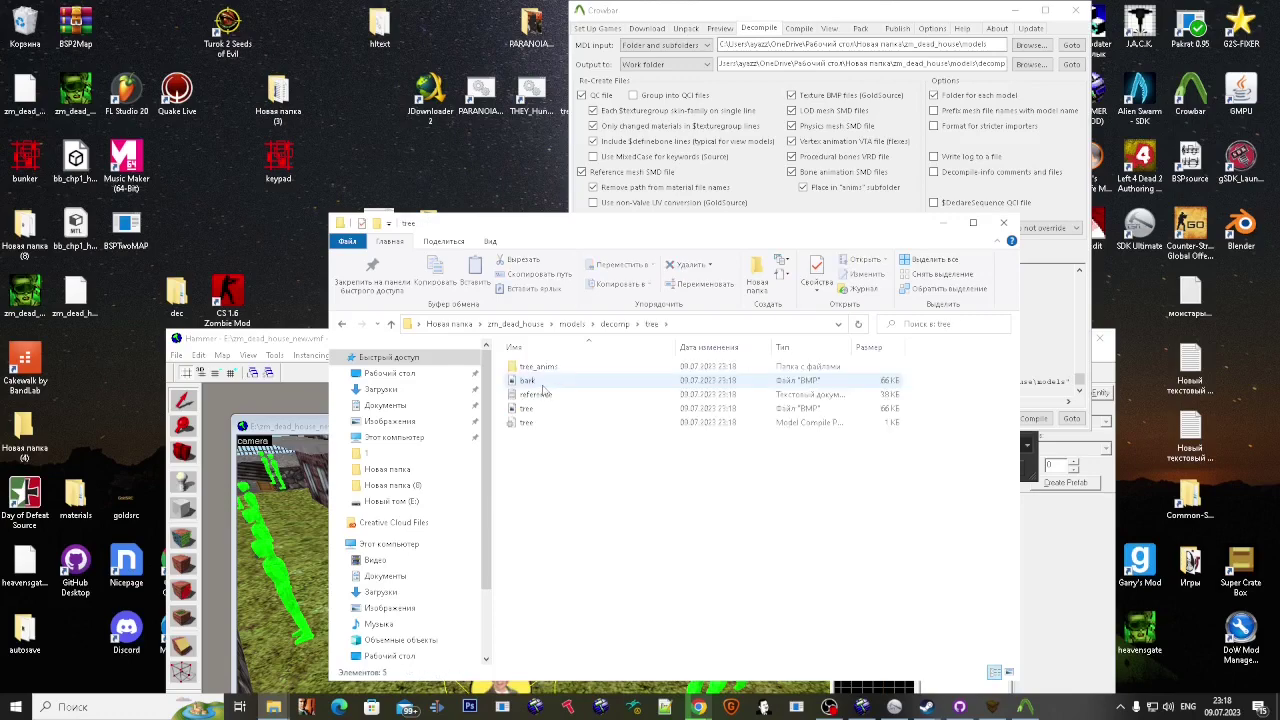
click(540, 394)
click(540, 423)
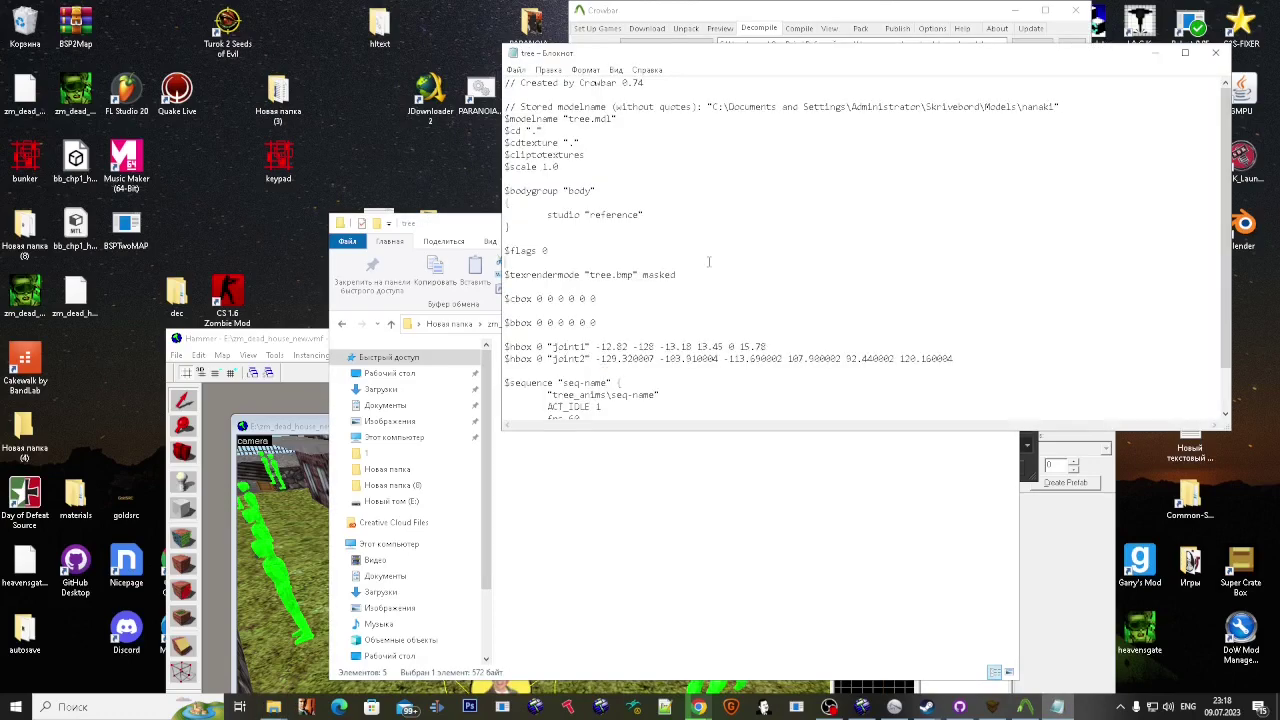
Step: Replace the tree QC's $flags, $texrendermode, $cdtexture and $cliptotextures lines with $cdmaterials "models\tree\", copy that line, and save and close the file
drag(678, 274, 504, 250)
key(Delete)
drag(586, 154, 541, 130)
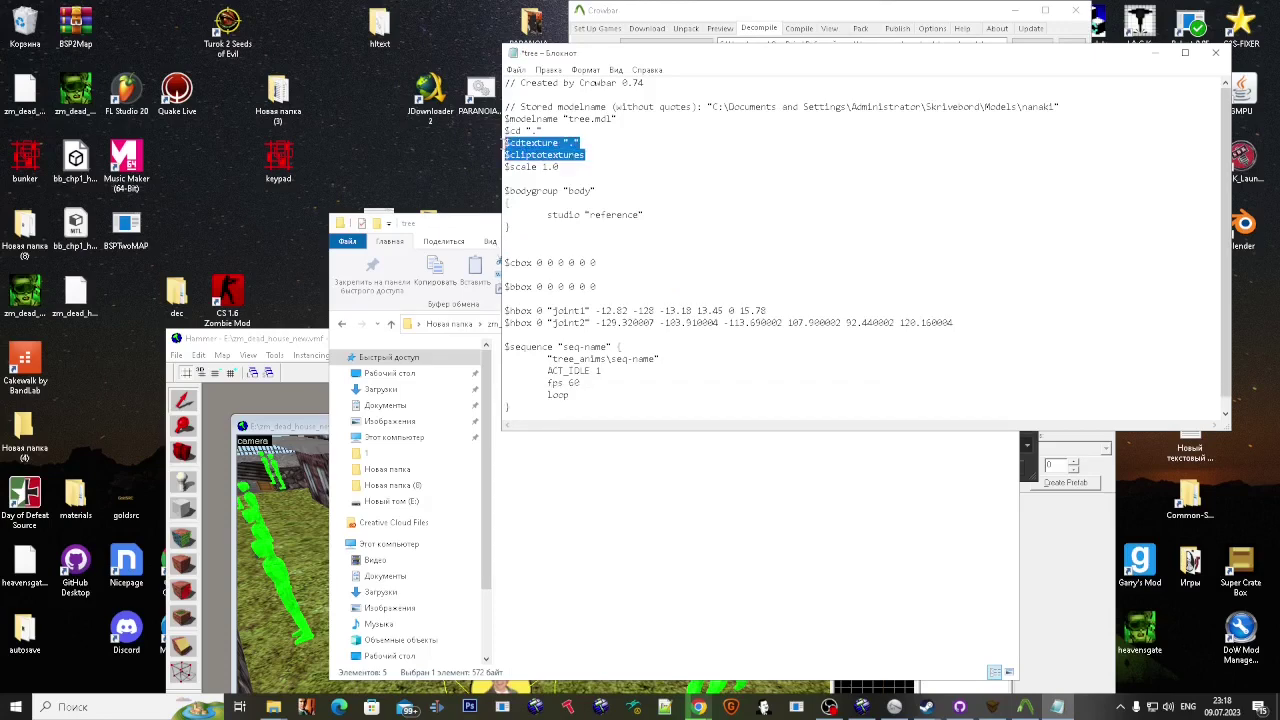
key(Delete)
key(Return)
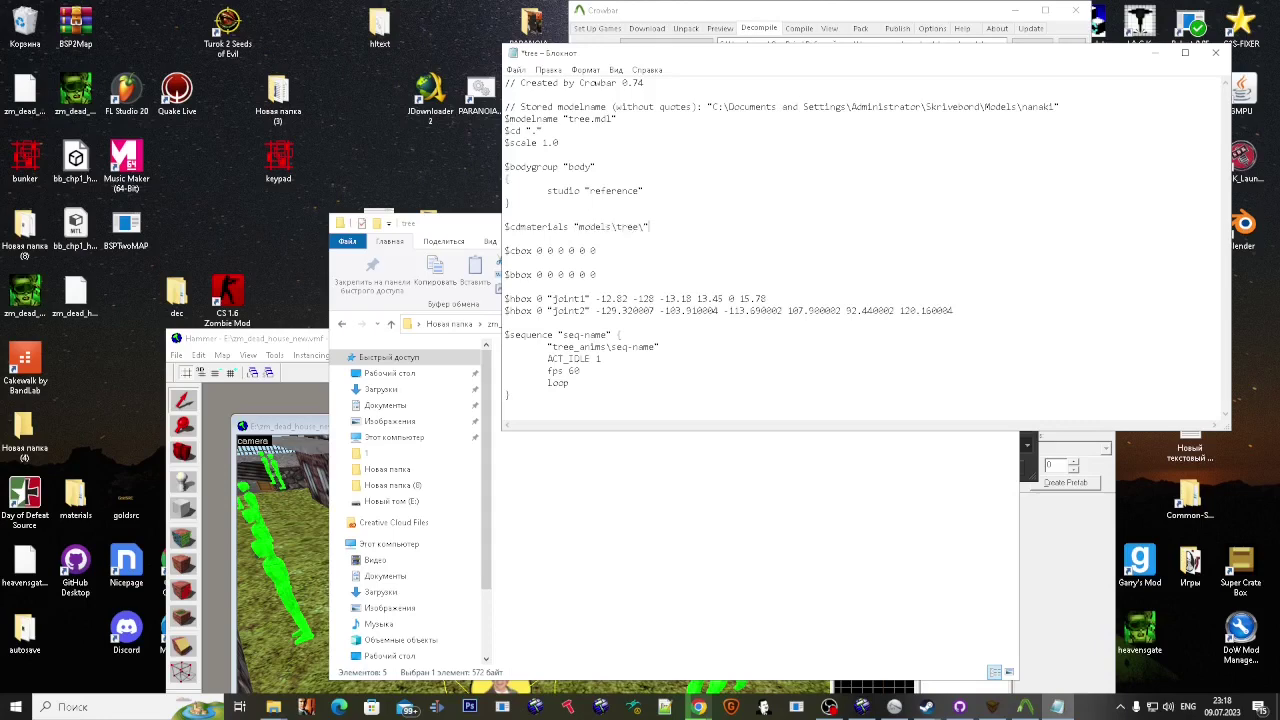
drag(650, 227, 510, 231)
click(677, 248)
click(1212, 55)
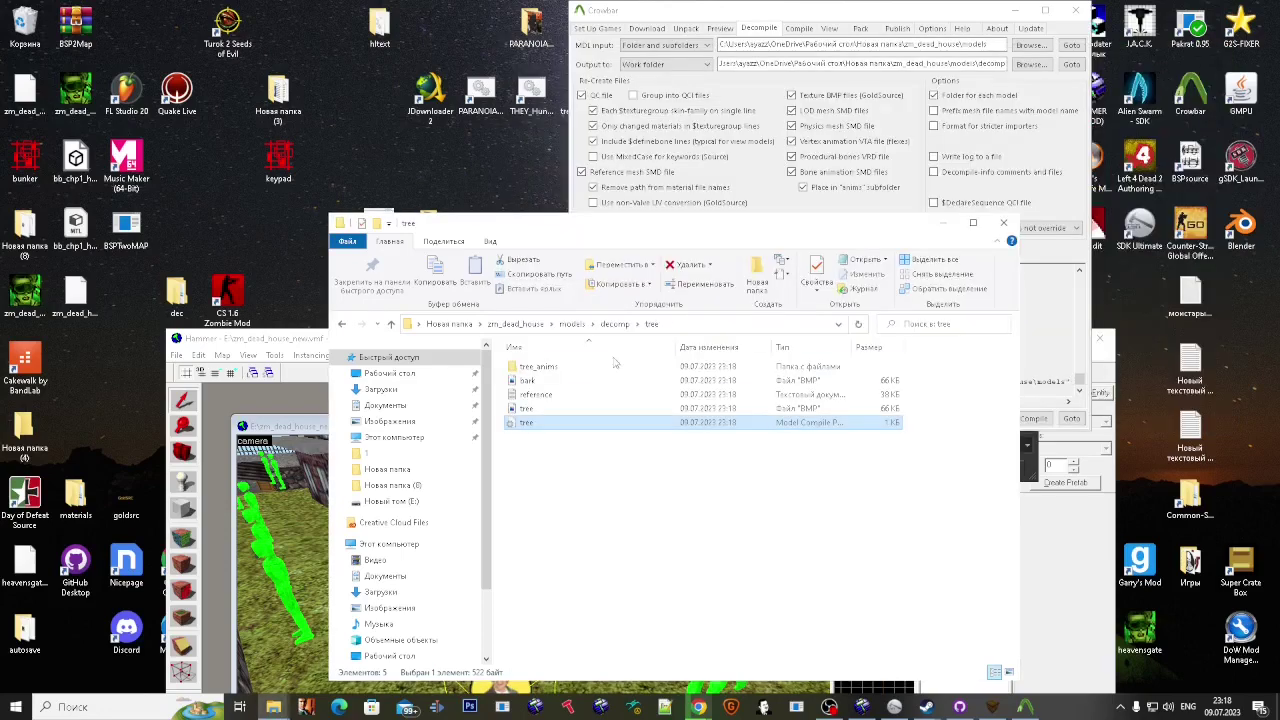
Step: Open the bulb QC file in decomp\react_map\bulb and replace its $texrendermode line with $cdmaterials "models\bulb\"
key(alt+Left)
click(583, 372)
double_click(583, 369)
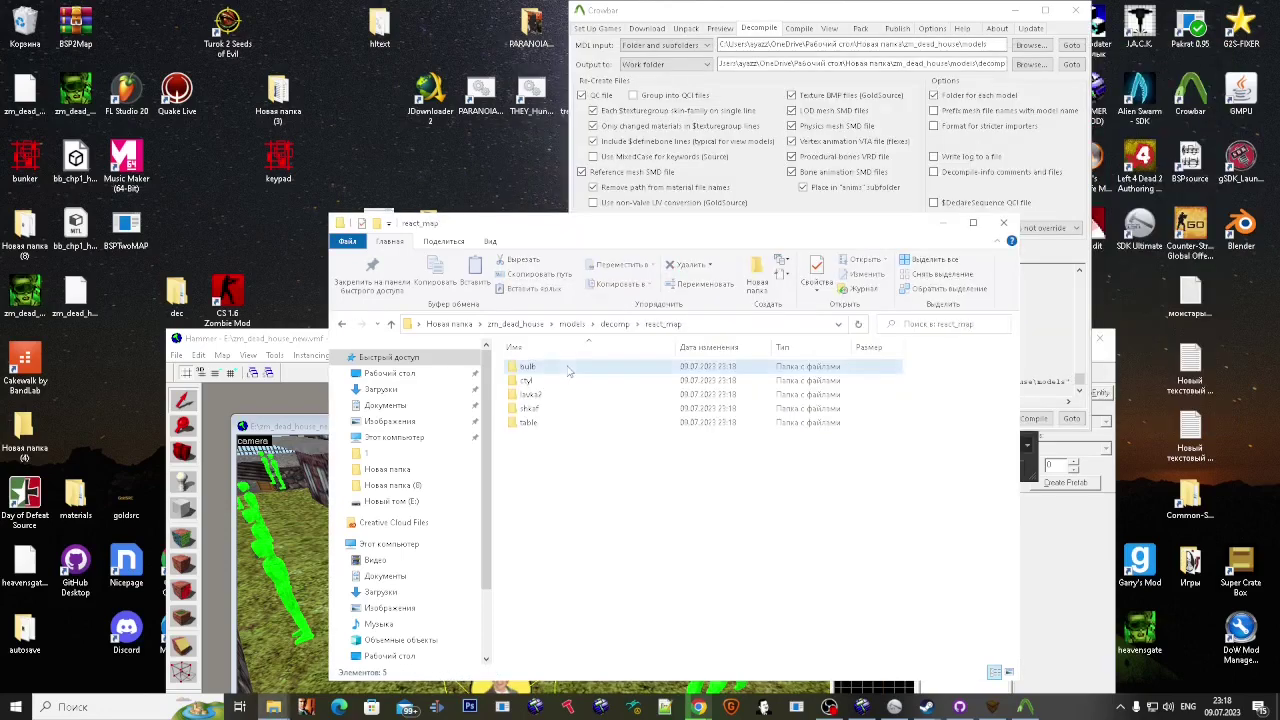
double_click(548, 367)
double_click(538, 381)
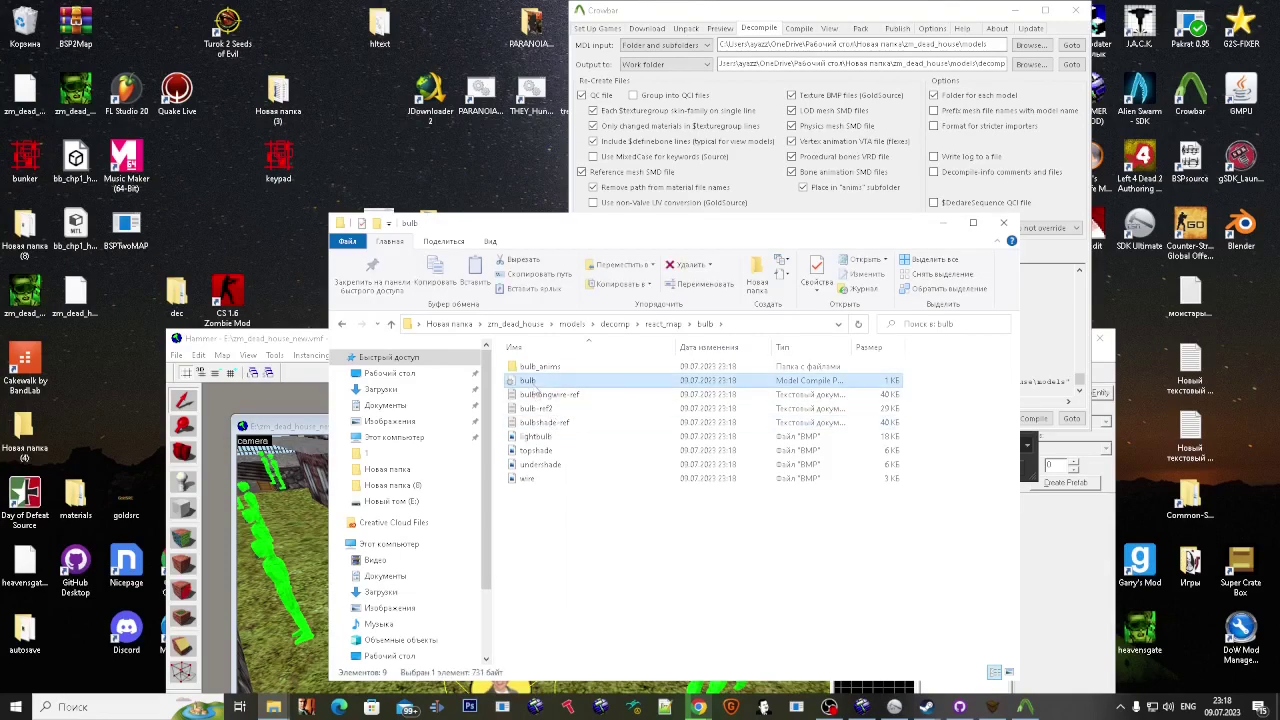
triple_click(621, 300)
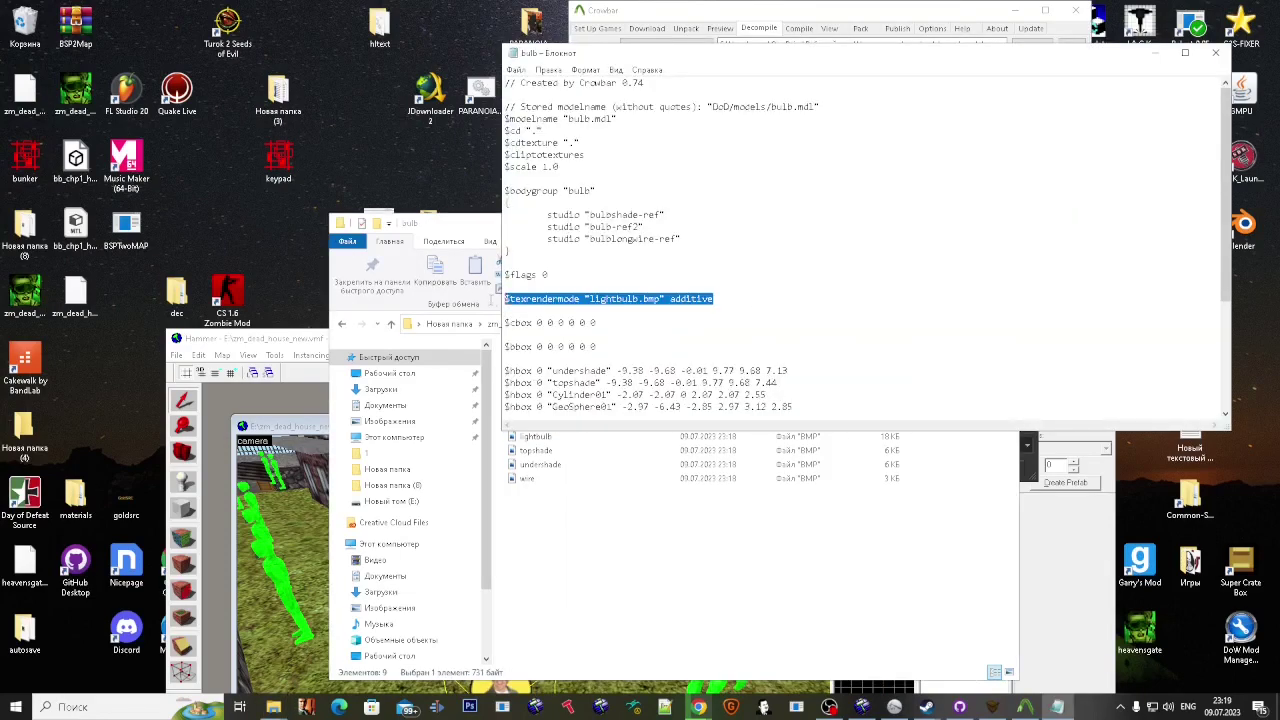
text($cdmaterials "models\tree\")
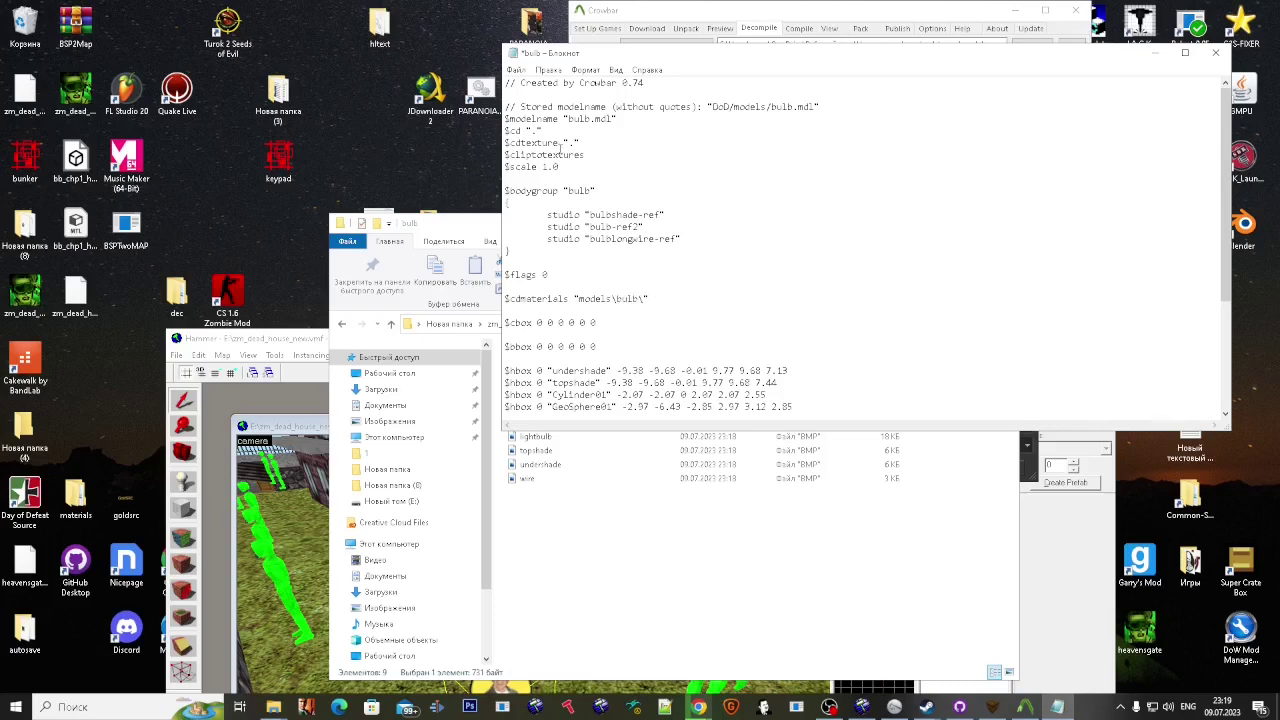
Step: Delete the $cdtexture, $cliptotextures and $flags lines from the bulb QC file, then save and close it
drag(588, 155, 482, 146)
key(BackSpace)
key(BackSpace)
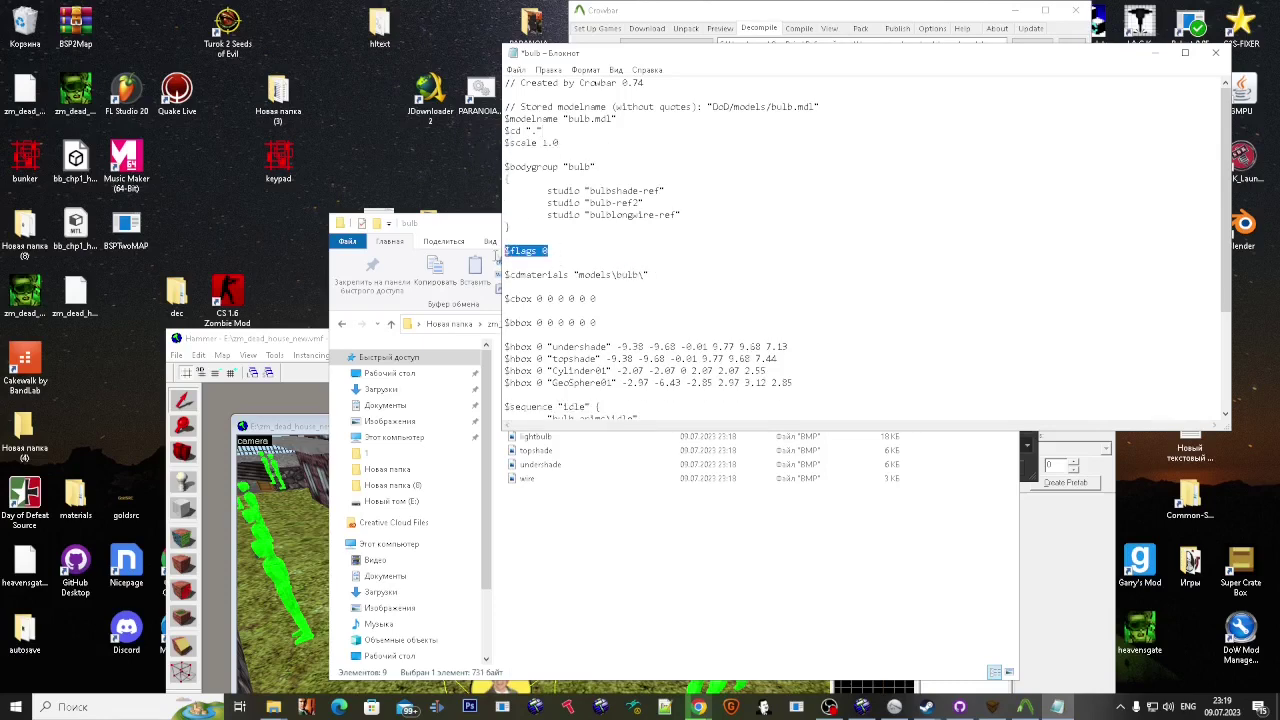
drag(496, 257, 497, 263)
key(BackSpace)
key(BackSpace)
key(BackSpace)
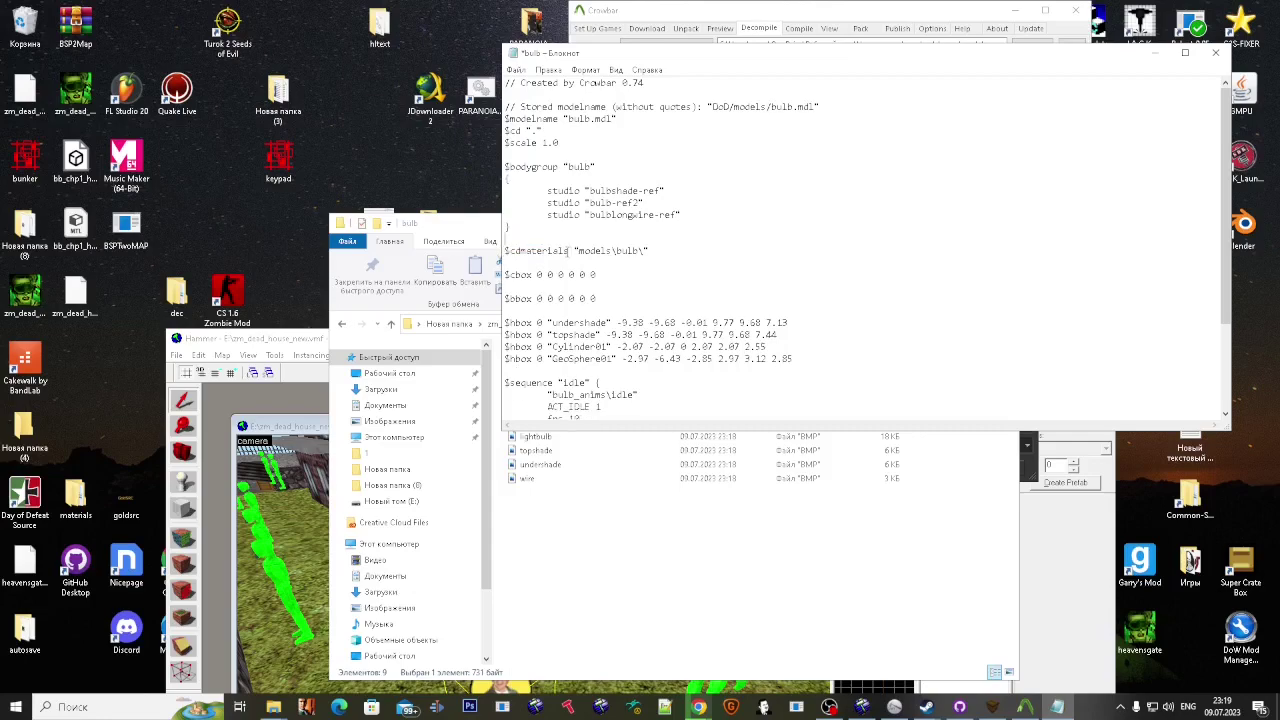
click(1215, 53)
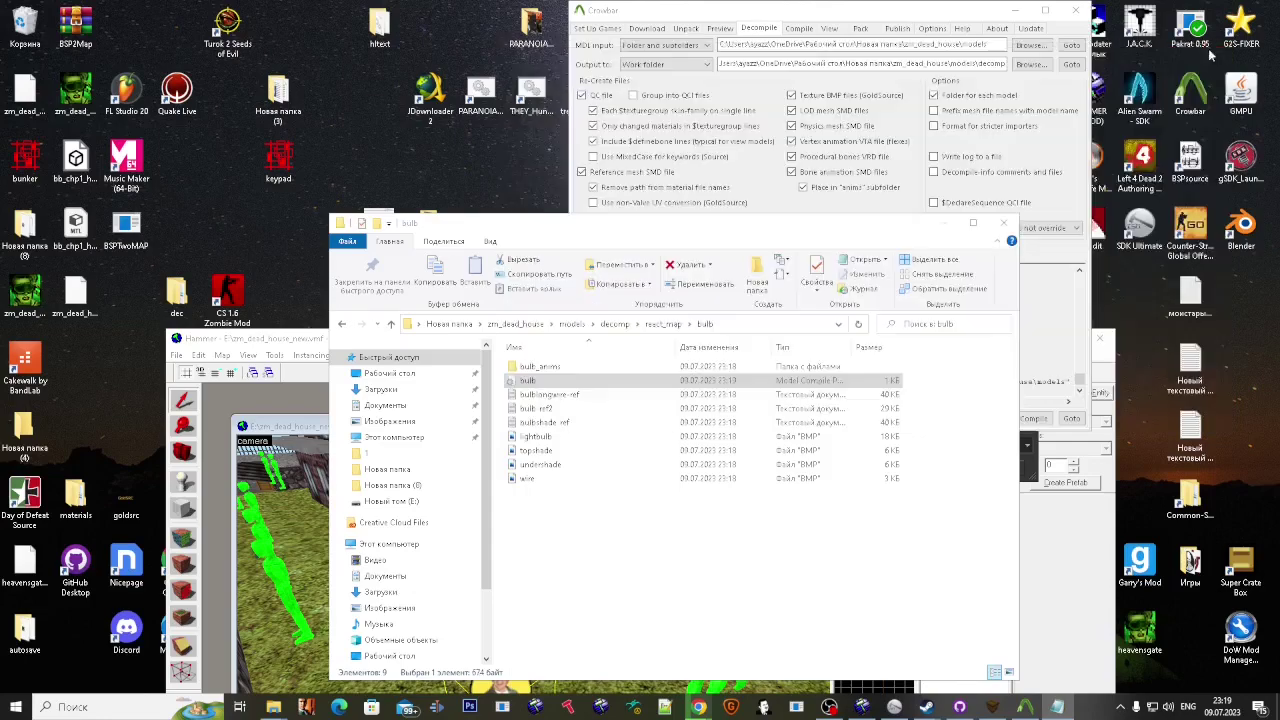
Step: In the ctyl QC file, delete $cdtexture and $cliptotextures, replace $flags with $cdmaterials "models\ctyl\", and save and close it
key(alt+Left)
double_click(600, 382)
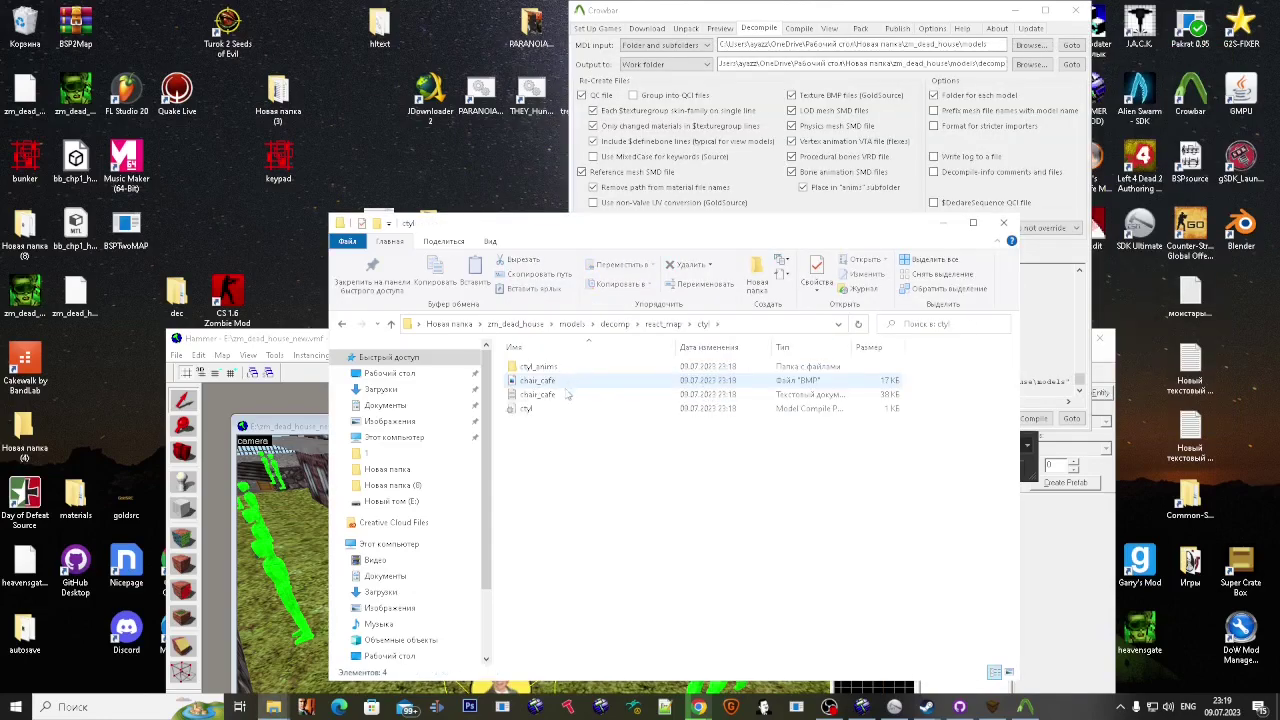
double_click(565, 407)
drag(591, 158, 489, 136)
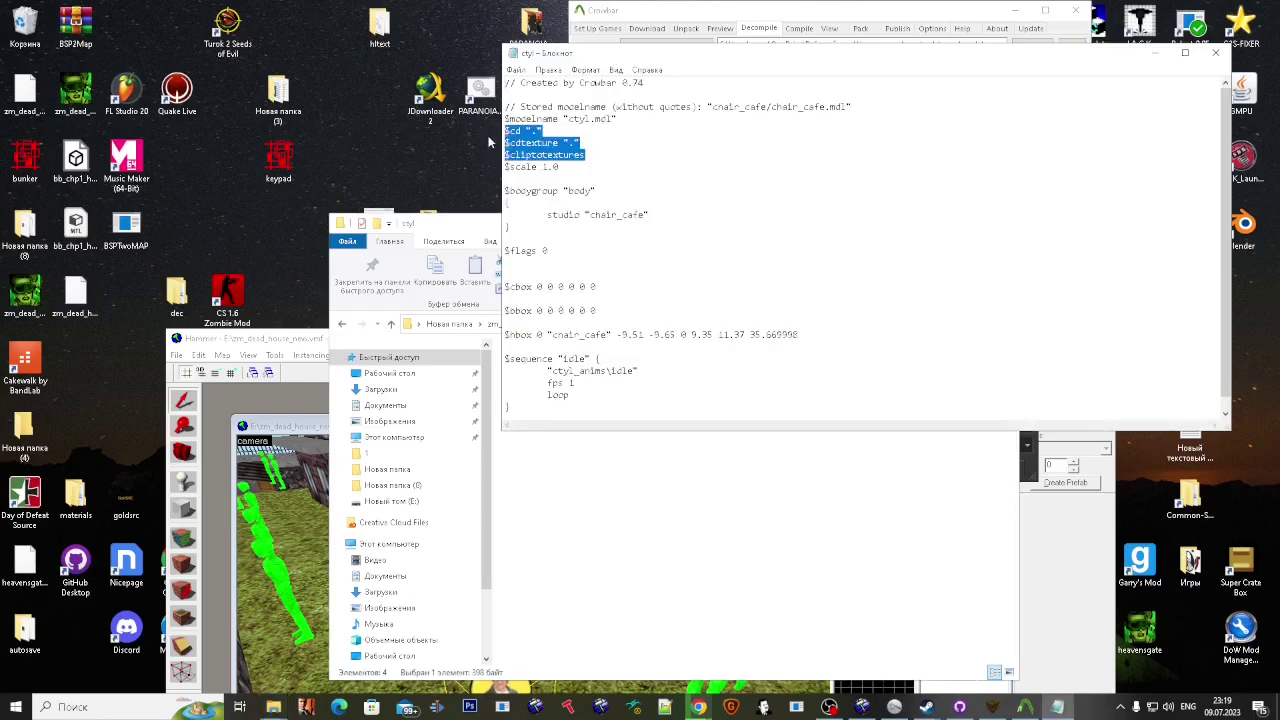
key(BackSpace)
key(ctrl+z)
click(598, 156)
drag(598, 157, 505, 140)
key(BackSpace)
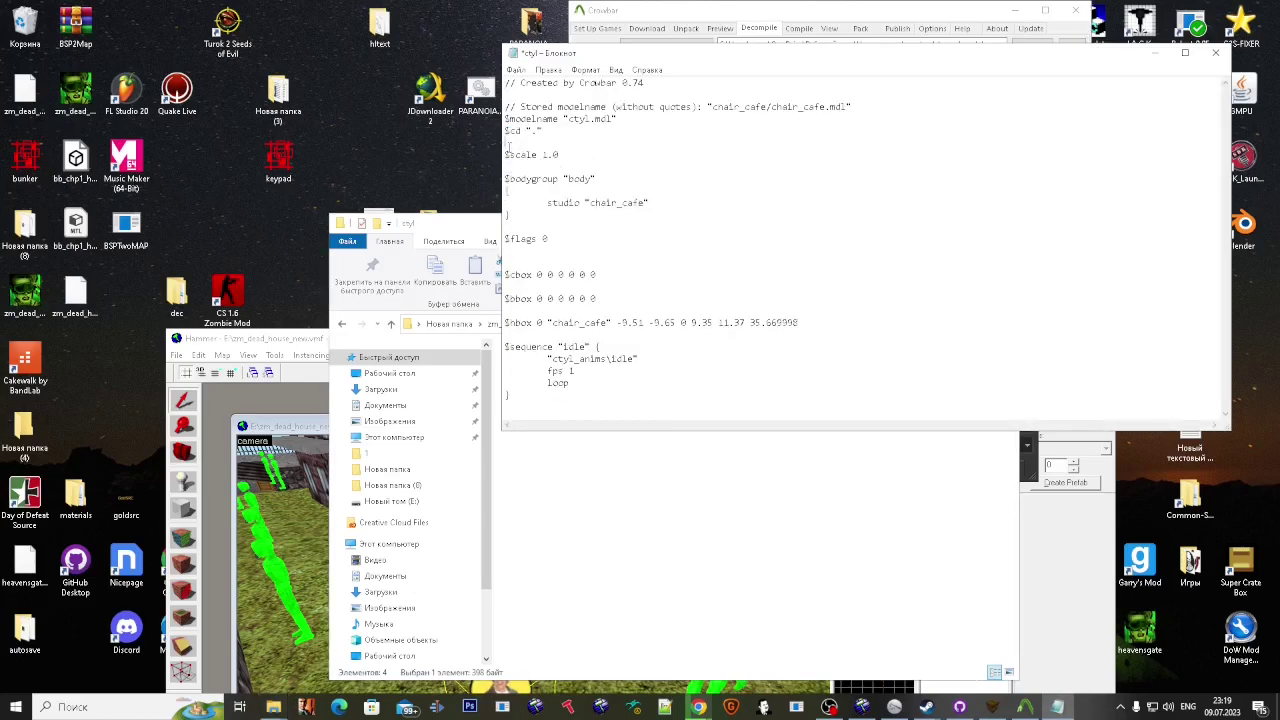
key(BackSpace)
text($cdmaterials "models\tree\")
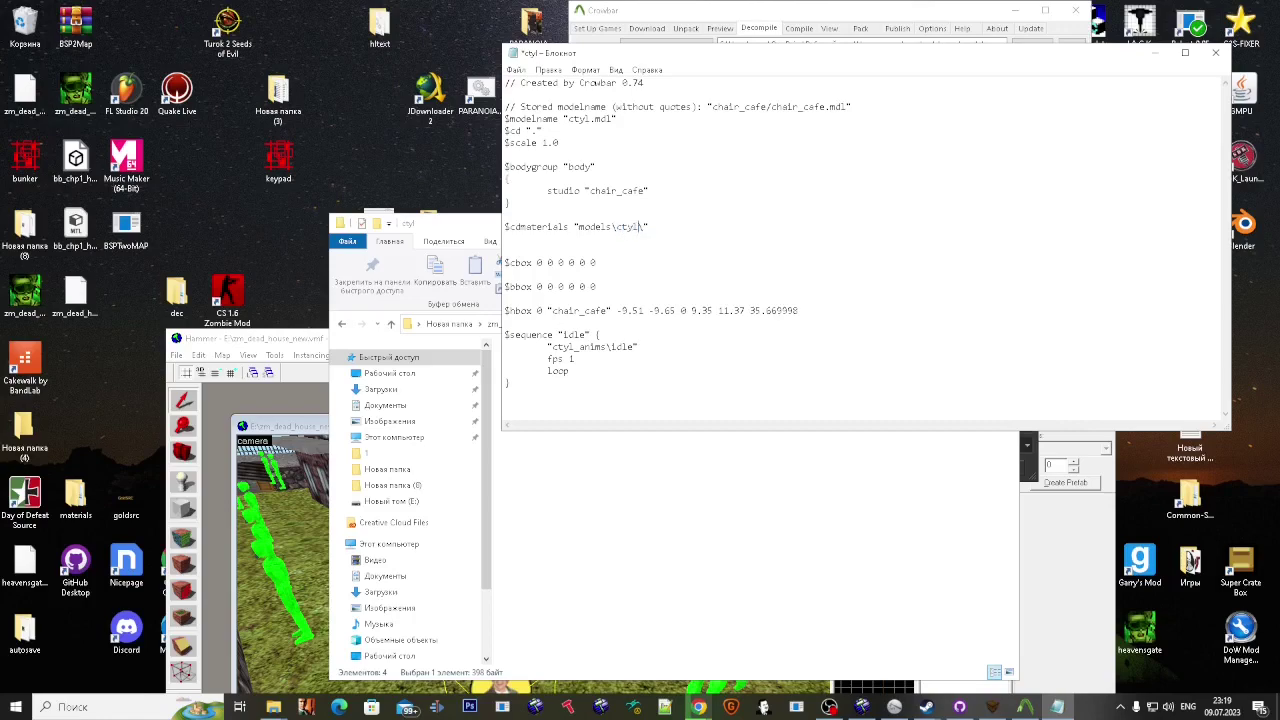
click(1216, 53)
Step: In the lavka2 QC file, delete $cd, $cdtexture and $cliptotextures, replace $flags with $cdmaterials "models\lavka2\", and save and close it
key(alt+Left)
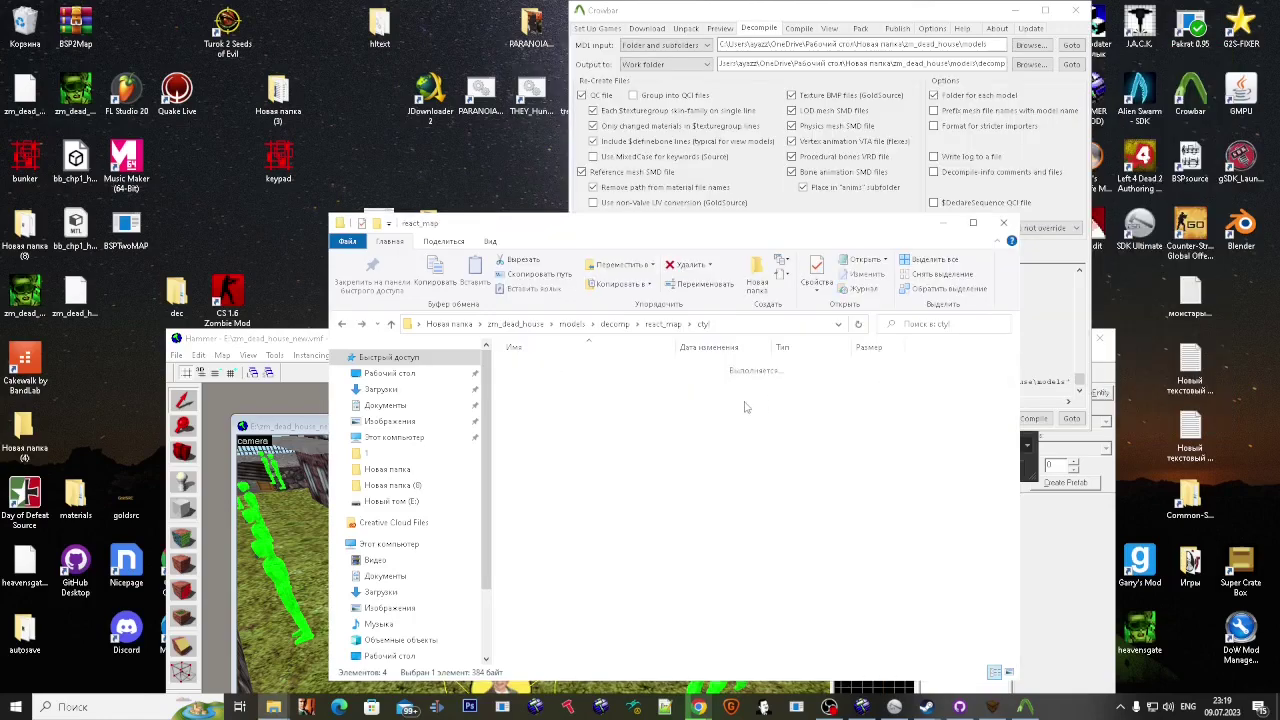
click(722, 396)
double_click(714, 400)
double_click(889, 387)
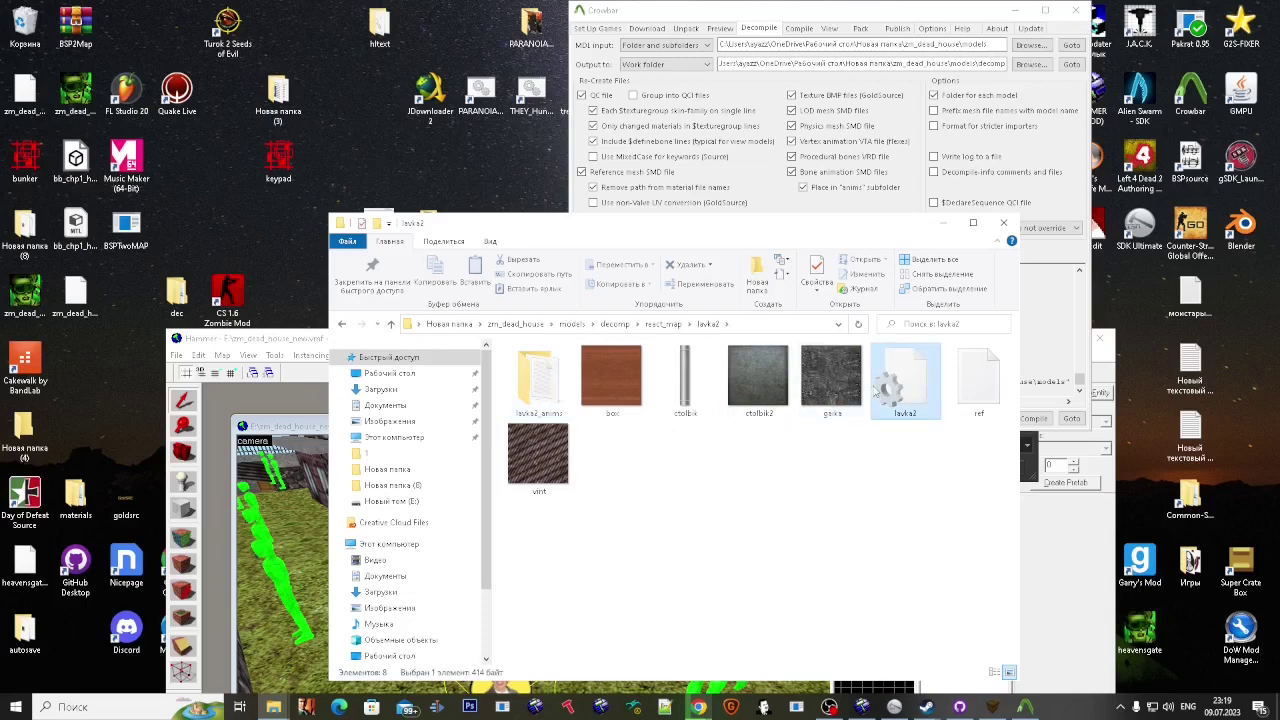
drag(601, 166, 504, 133)
key(BackSpace)
key(BackSpace)
text($cdmaterials "models\tree\")
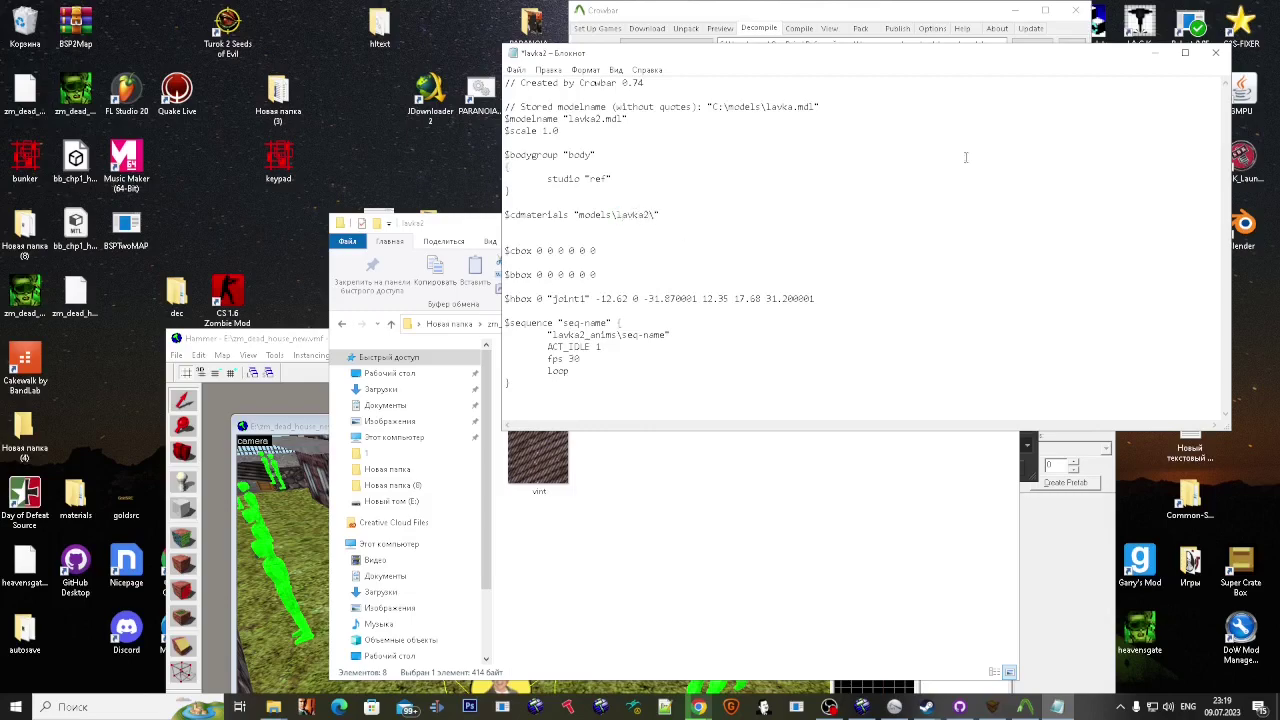
click(1216, 53)
Step: In the shkaf QC file, delete $cdtexture and $cliptotextures, replace $flags with a $cdmaterials line for its own folder, and save and close it
key(alt+Left)
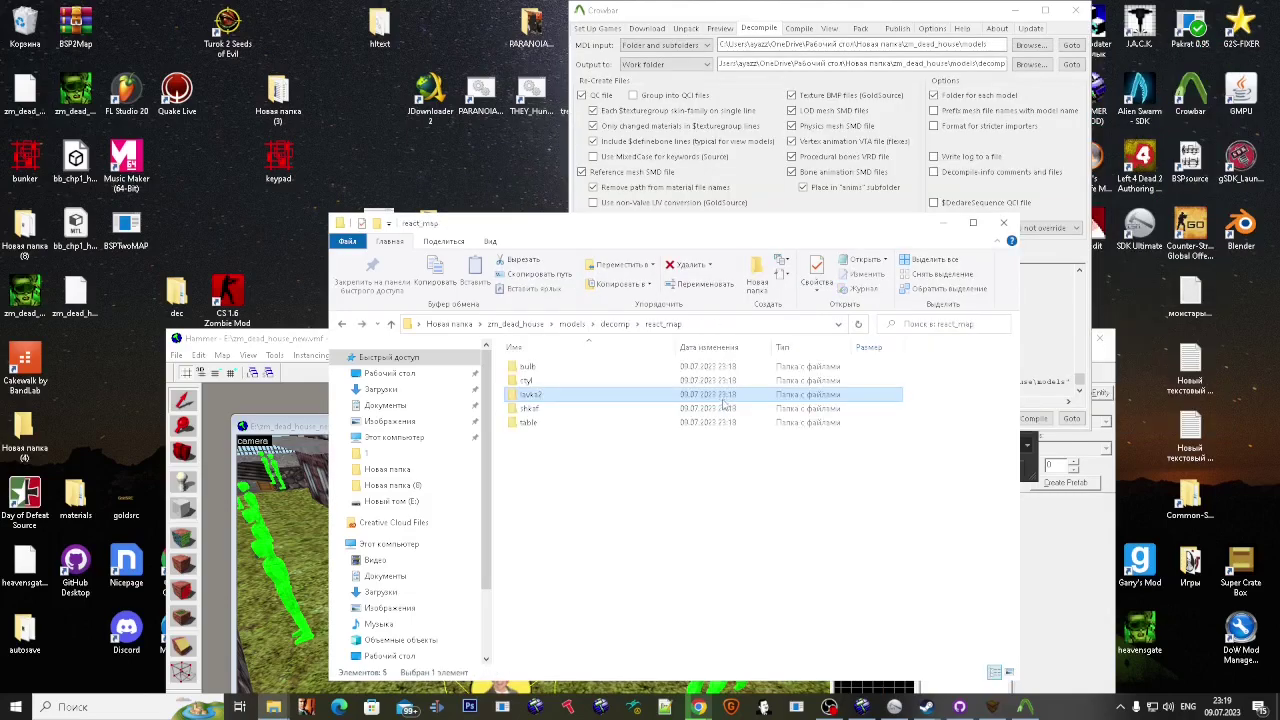
click(712, 403)
double_click(571, 405)
double_click(571, 406)
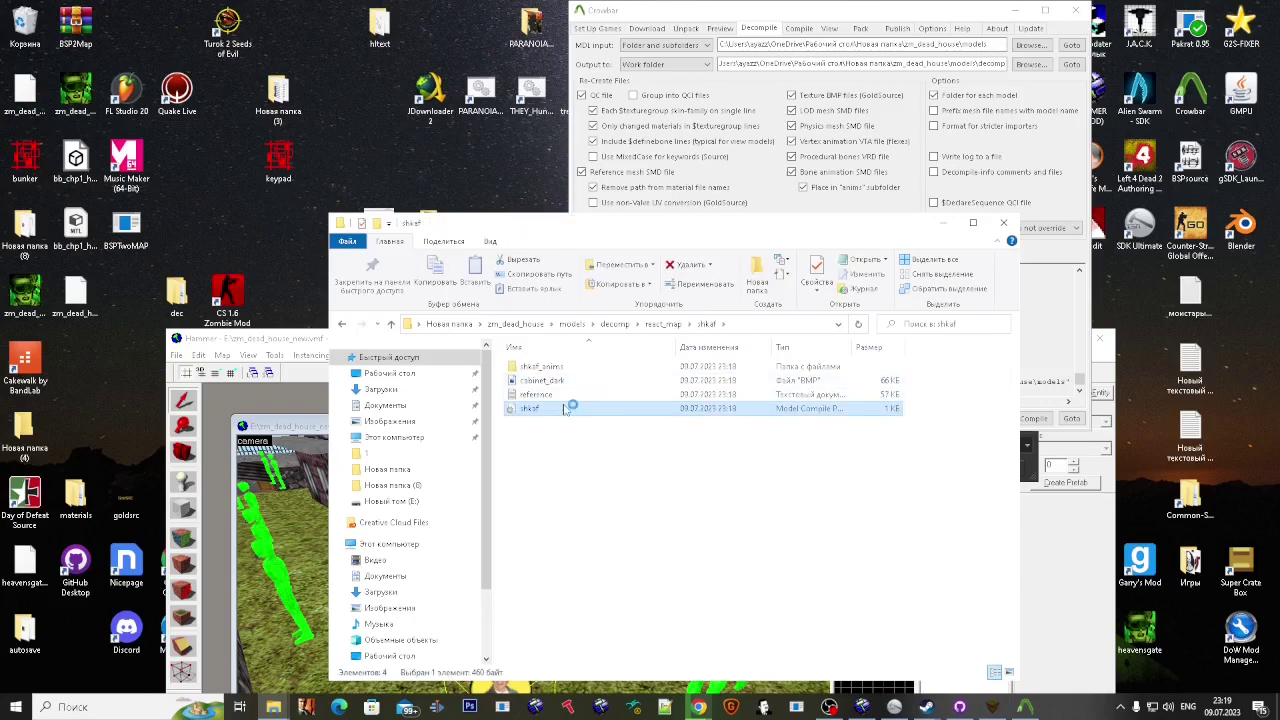
drag(591, 154, 545, 131)
key(BackSpace)
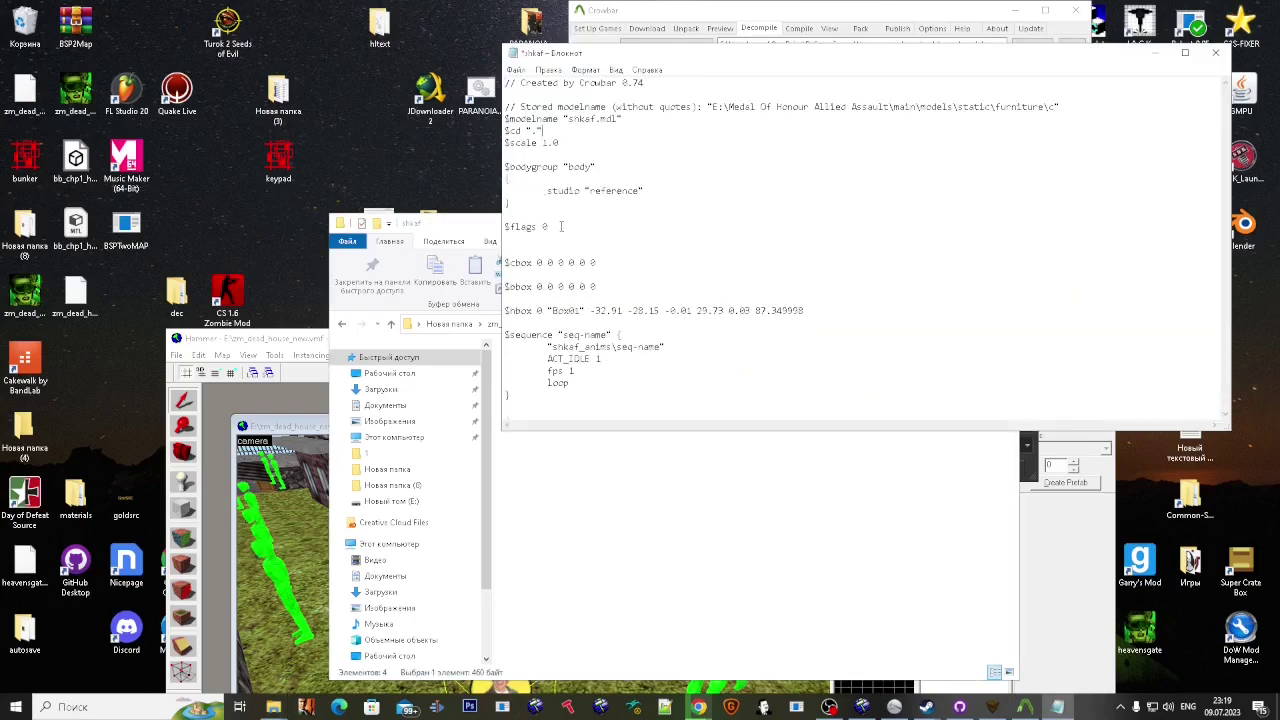
text($cdmaterials "models\tree\")
click(1215, 53)
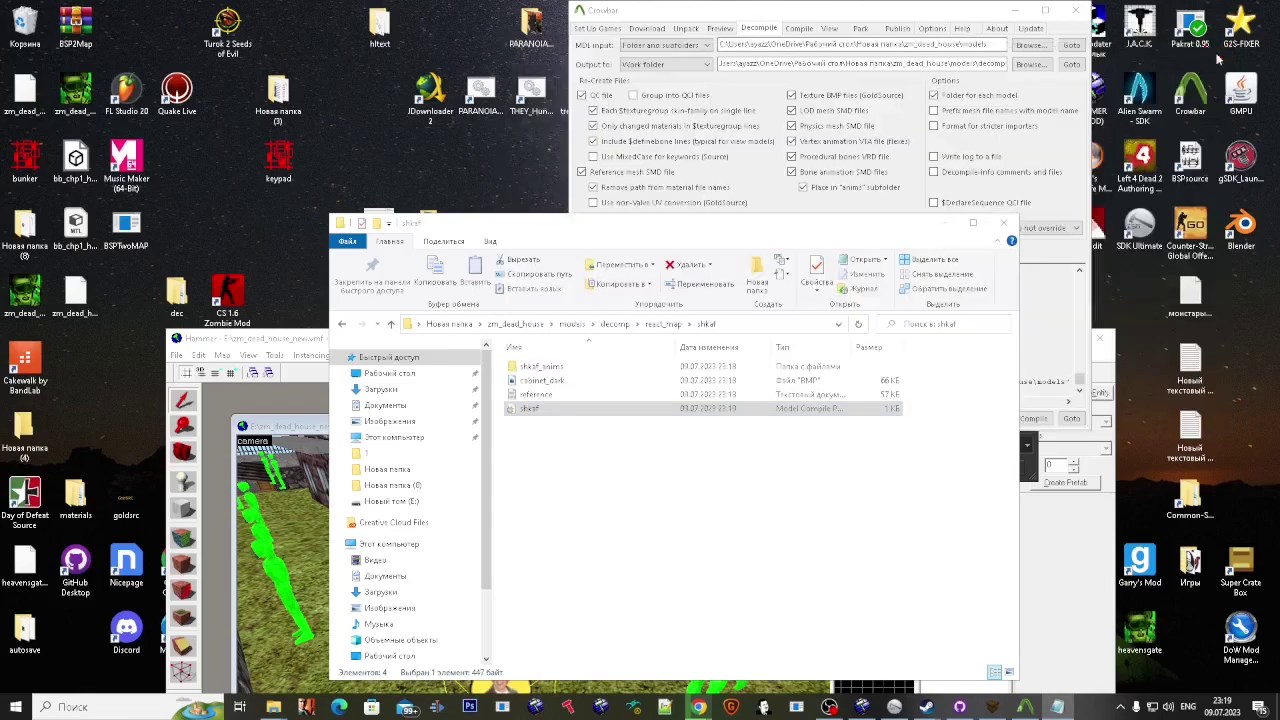
Step: In the table QC file, delete $cdtexture and $cliptotextures, replace $flags with $cdmaterials "models\table\", and save and close it
key(alt+Left)
double_click(606, 421)
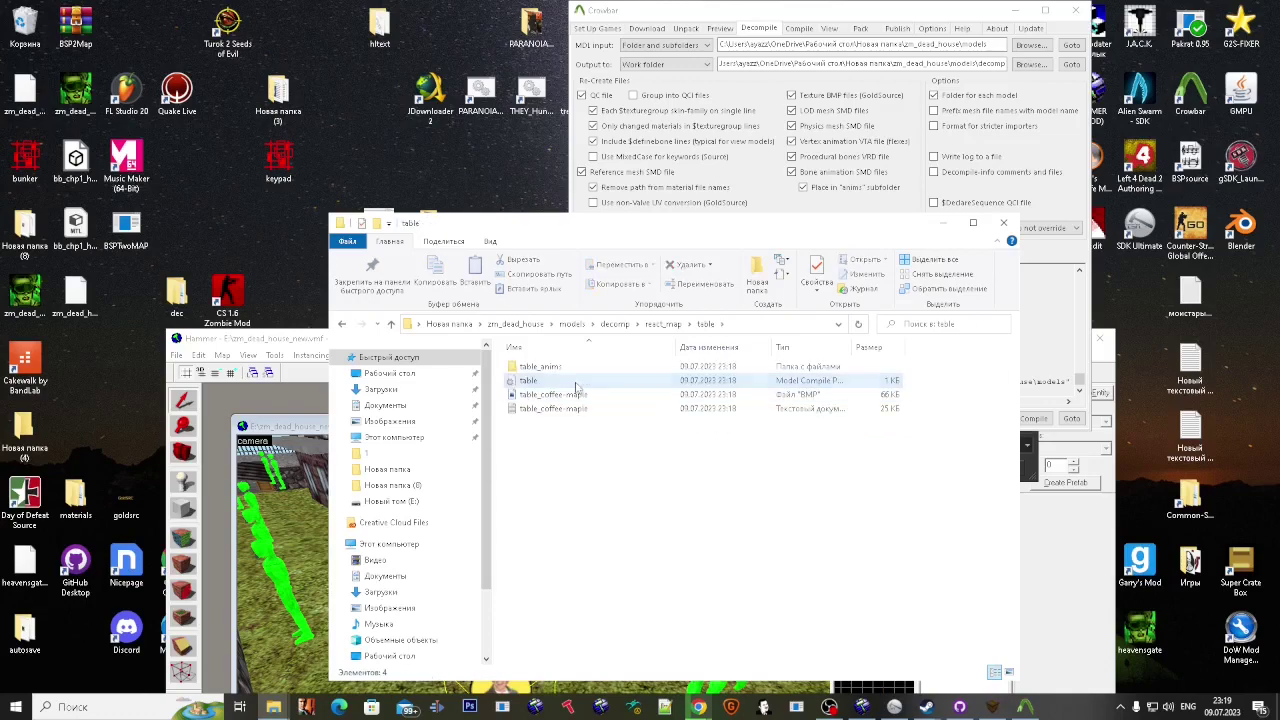
double_click(584, 388)
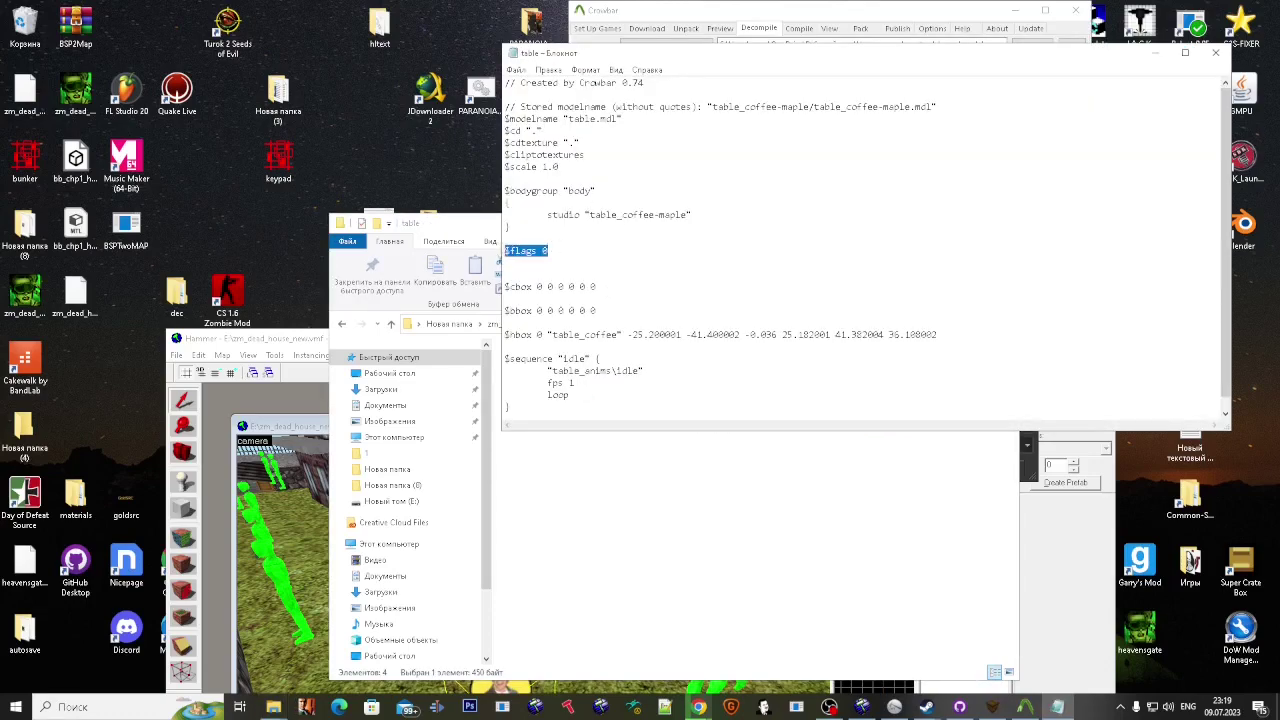
text($cdmaterials "models\tree\")
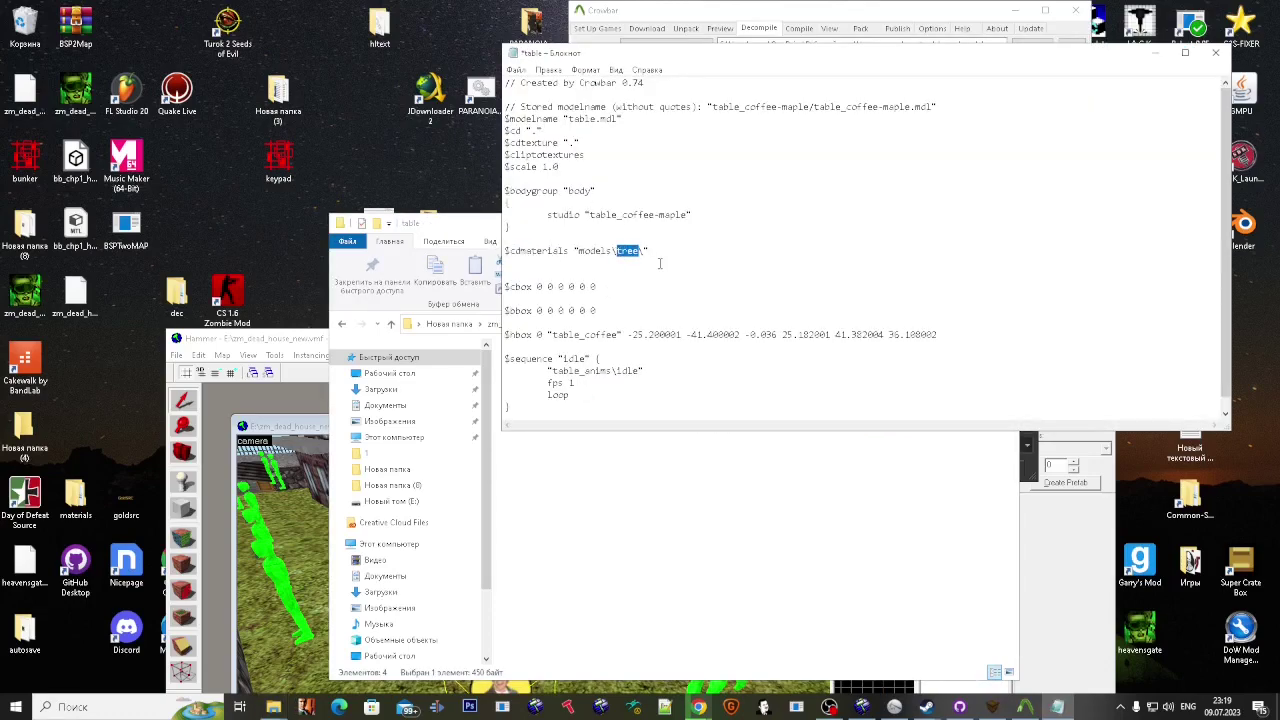
drag(606, 166, 490, 151)
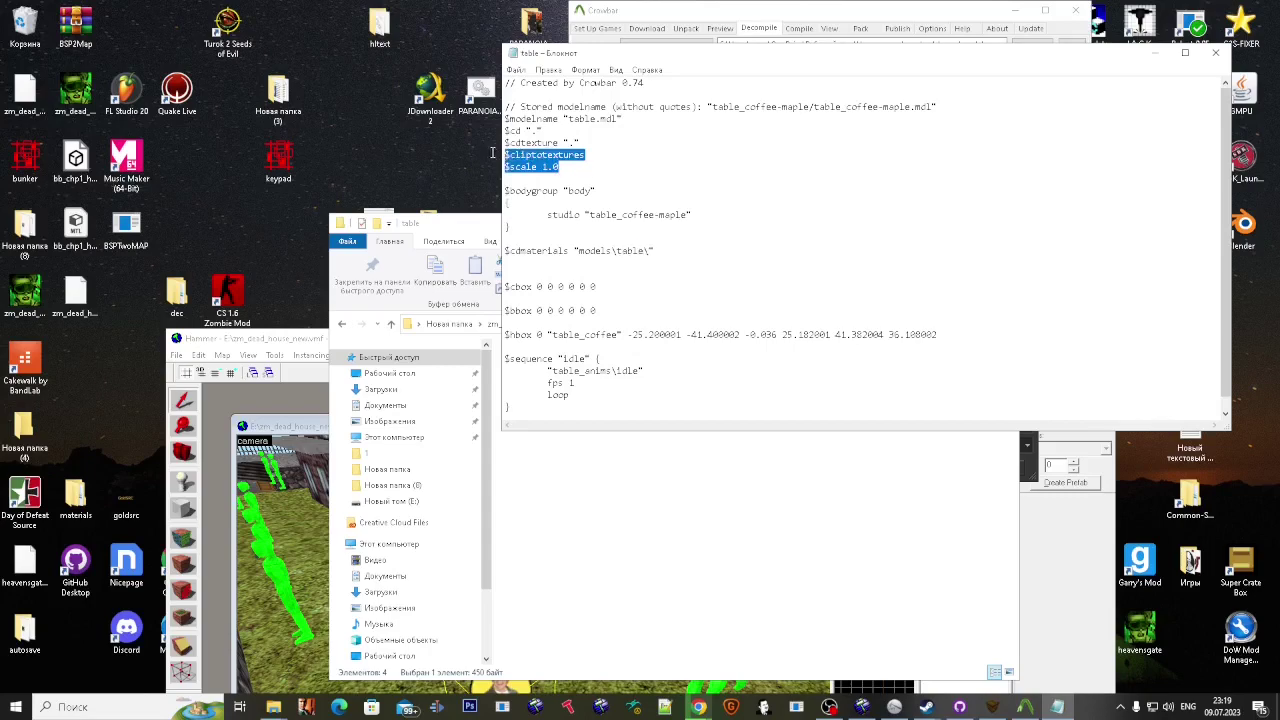
click(601, 165)
drag(600, 155, 490, 147)
key(BackSpace)
key(BackSpace)
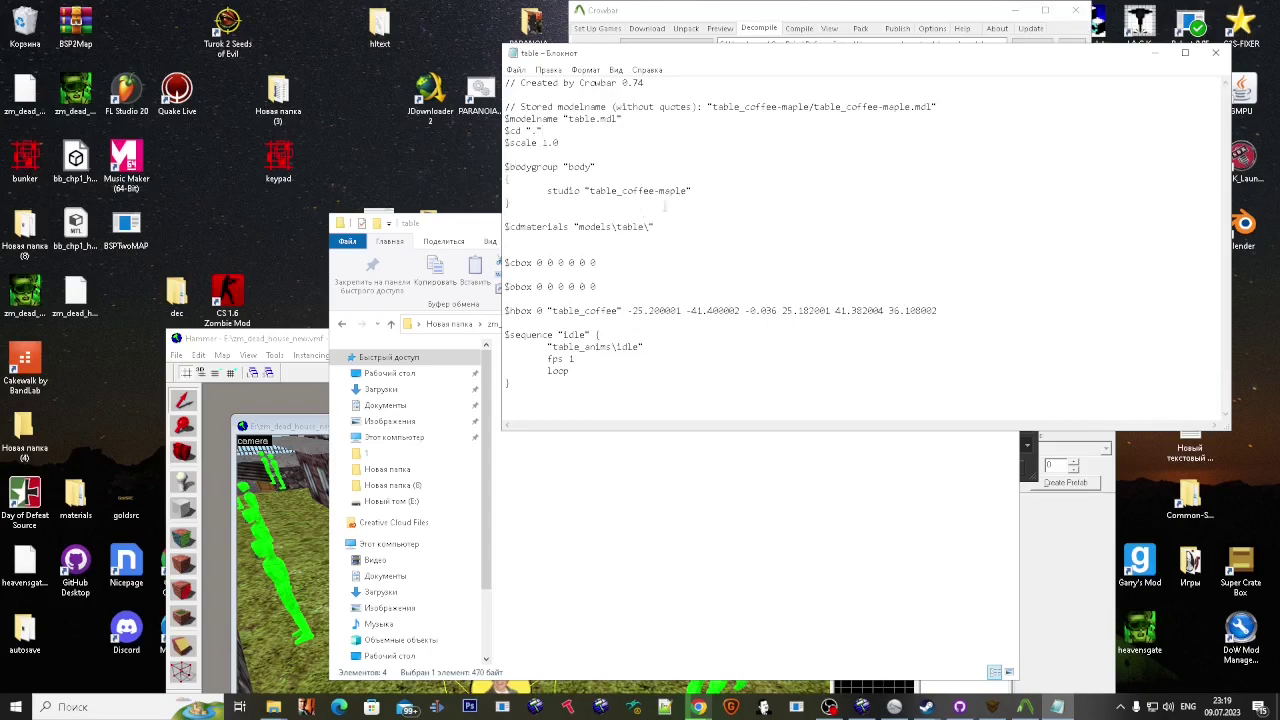
click(1210, 57)
Step: Copy the path of the decomp folder and set it as the QC input for compiling in Crowbar
click(663, 324)
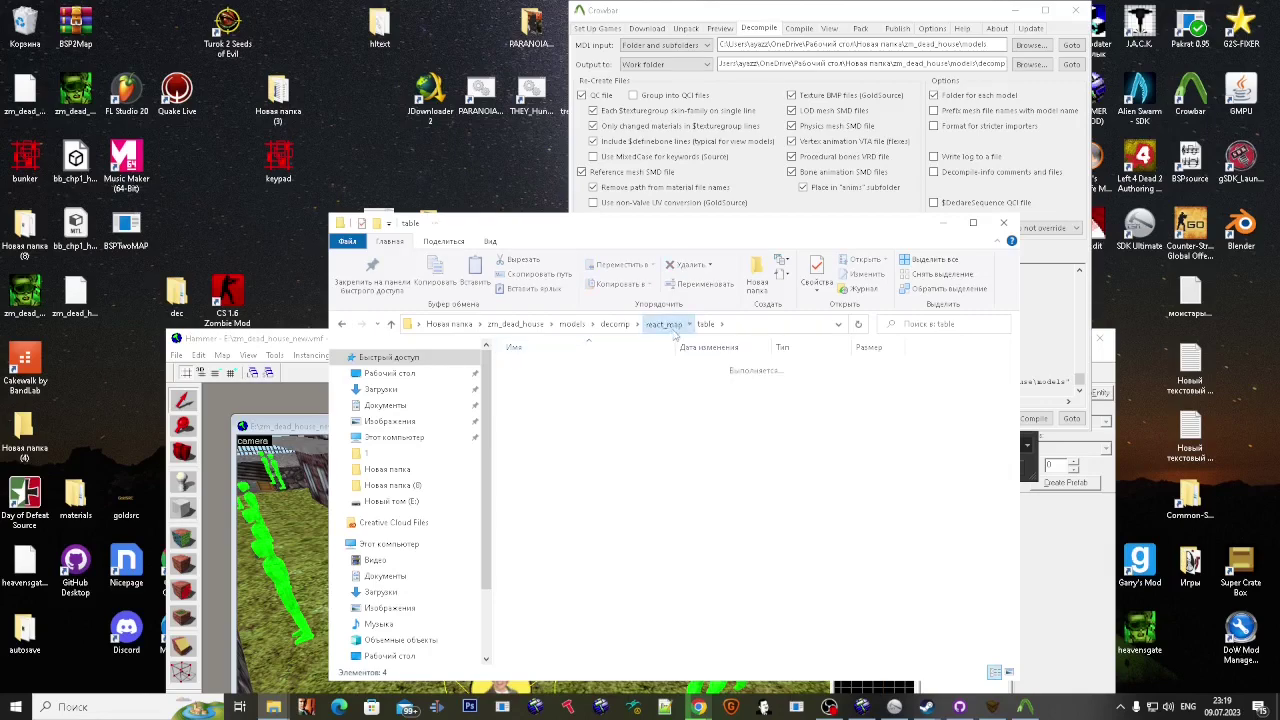
click(614, 324)
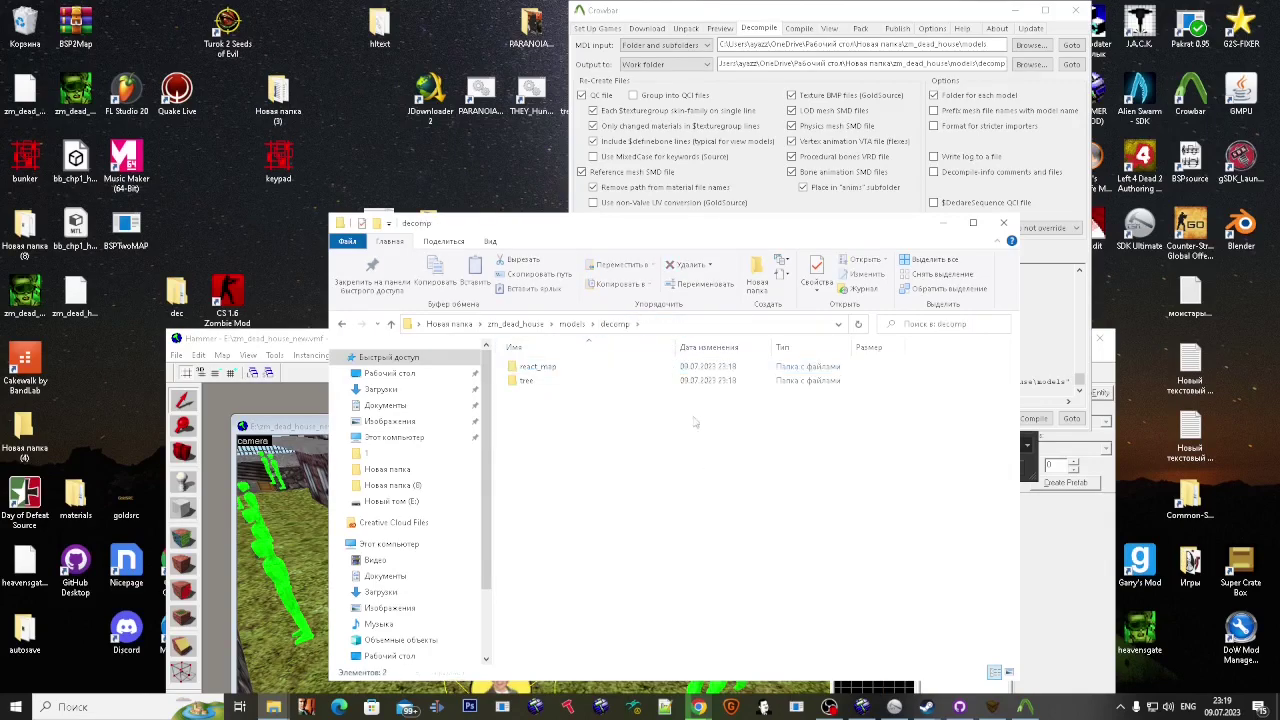
click(684, 321)
key(ctrl+c)
click(801, 29)
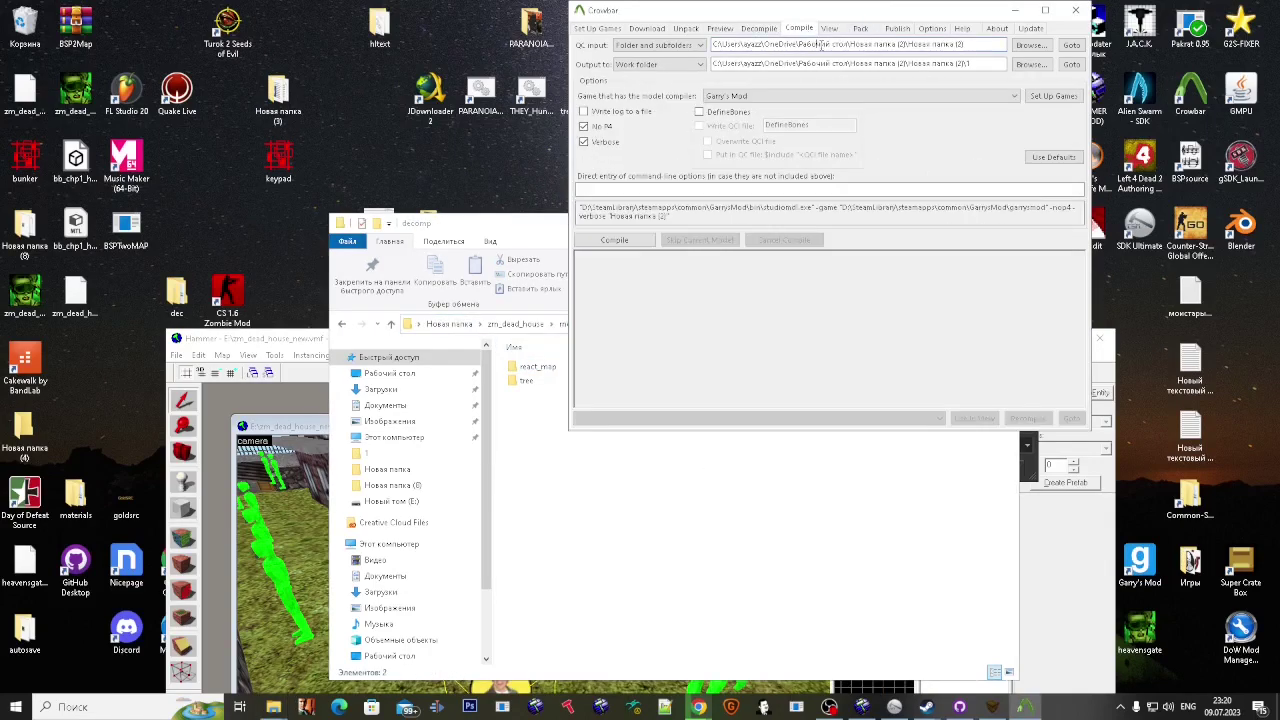
click(822, 45)
key(ctrl+a)
key(ctrl+v)
Step: Set the output to a compile subfolder of decomp and compile all the models for Garry's Mod
click(803, 62)
key(ctrl+a)
key(ctrl+v)
text(\compi)
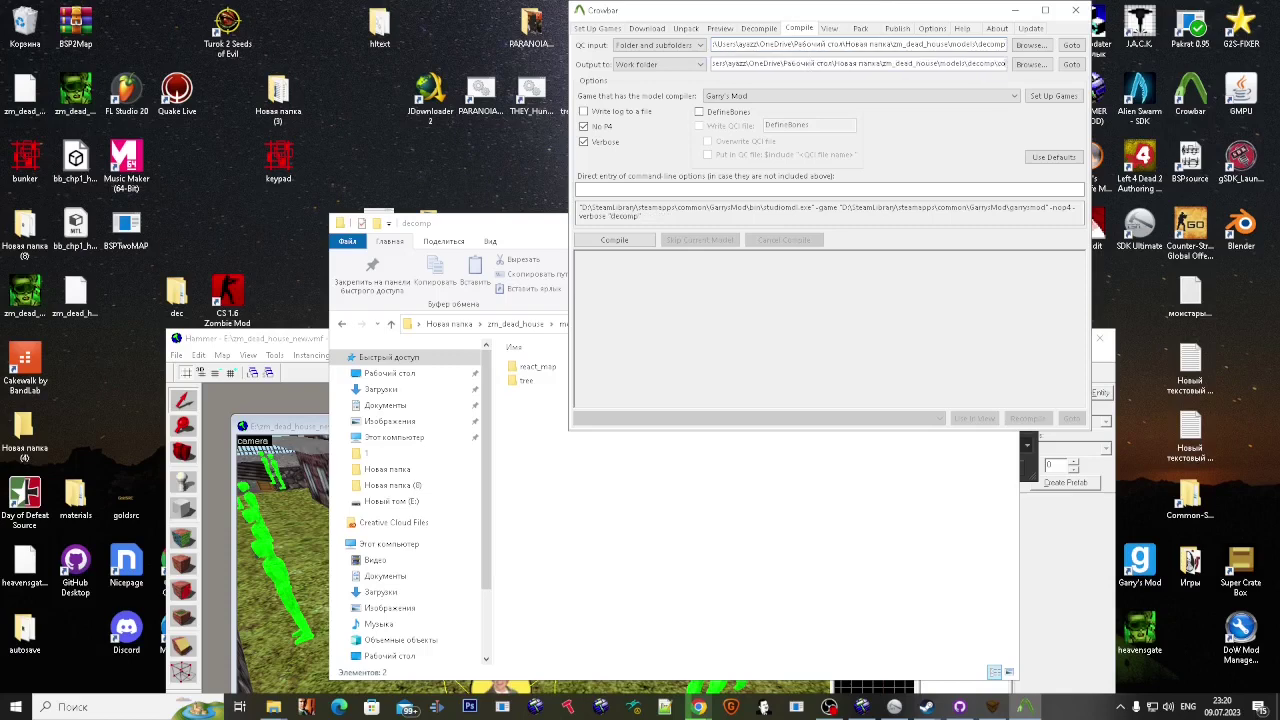
key(Right)
key(Right)
click(614, 240)
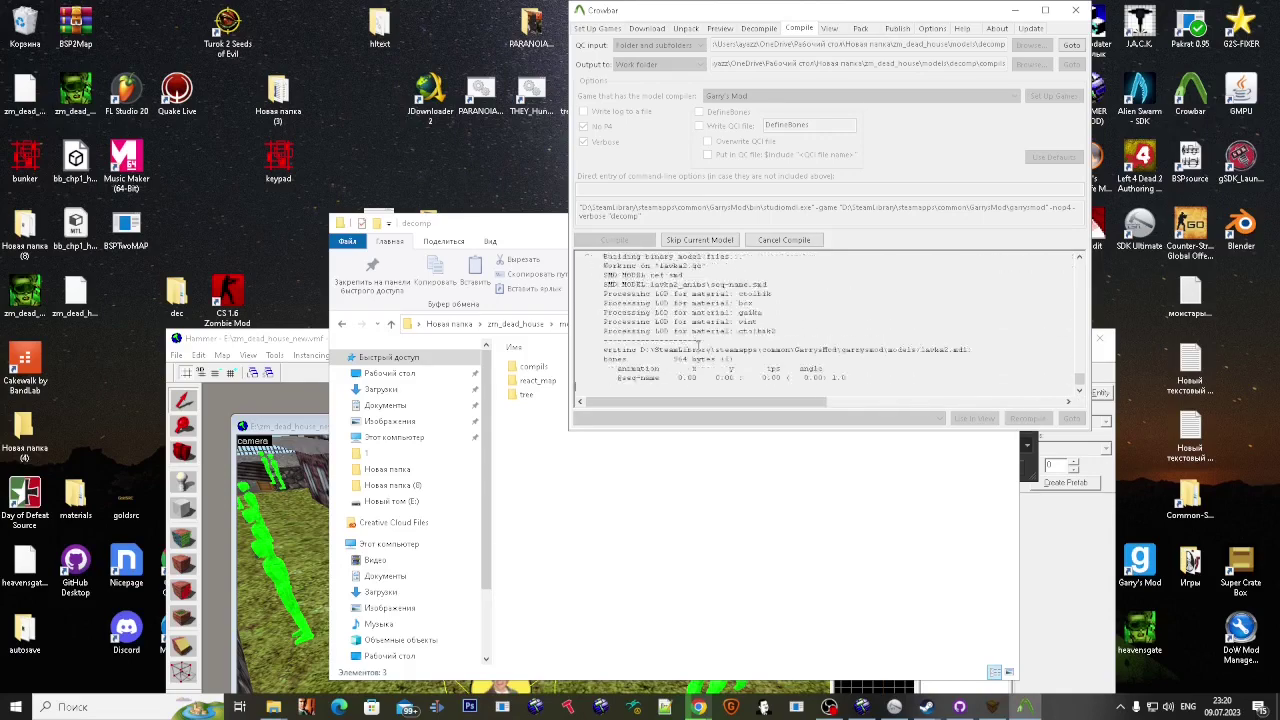
Step: Open the models folder inside decomp\compile and sort it by type to check the compiled MDL files
click(642, 456)
click(581, 367)
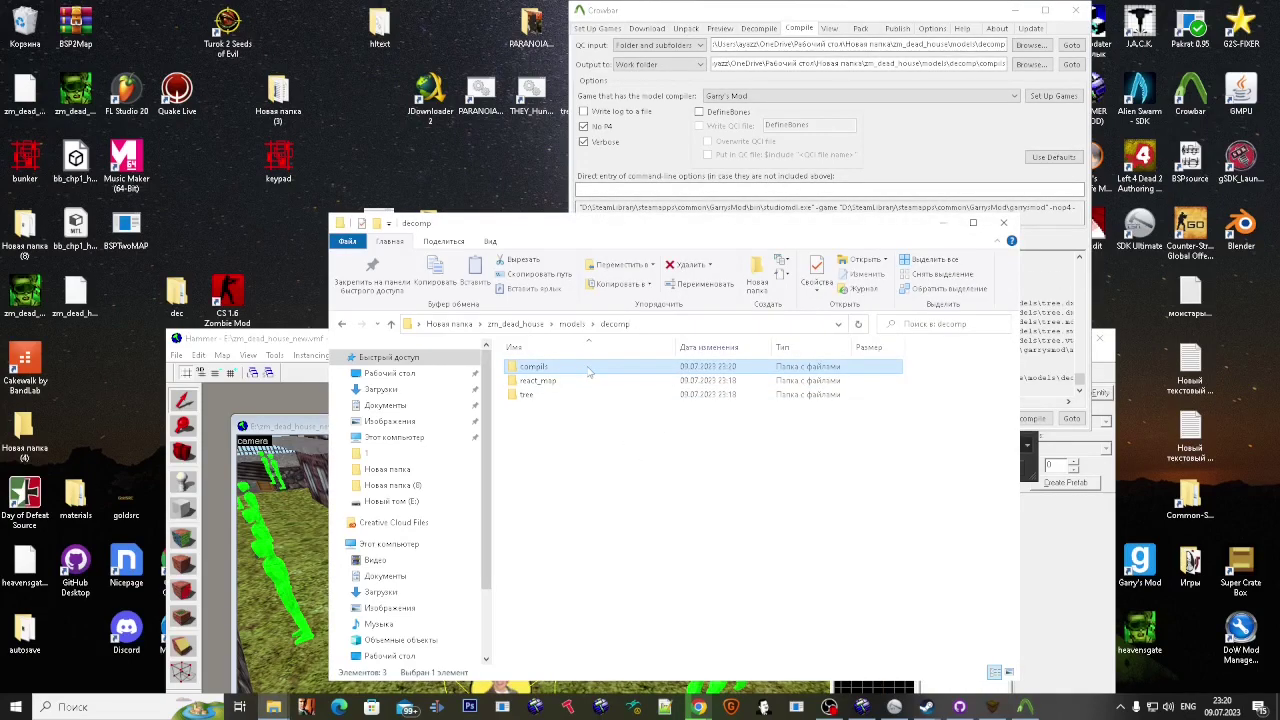
double_click(589, 368)
double_click(590, 367)
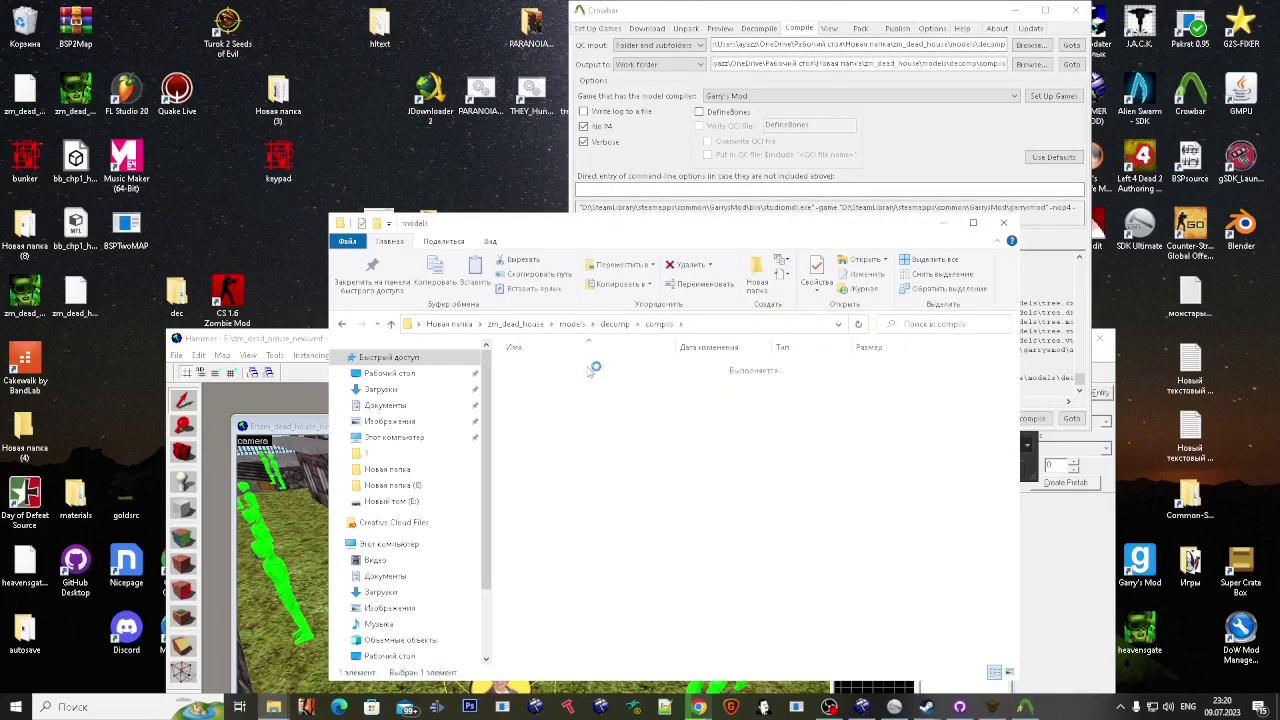
click(799, 348)
scroll(560, 600, down, 3)
drag(502, 500, 539, 574)
click(960, 487)
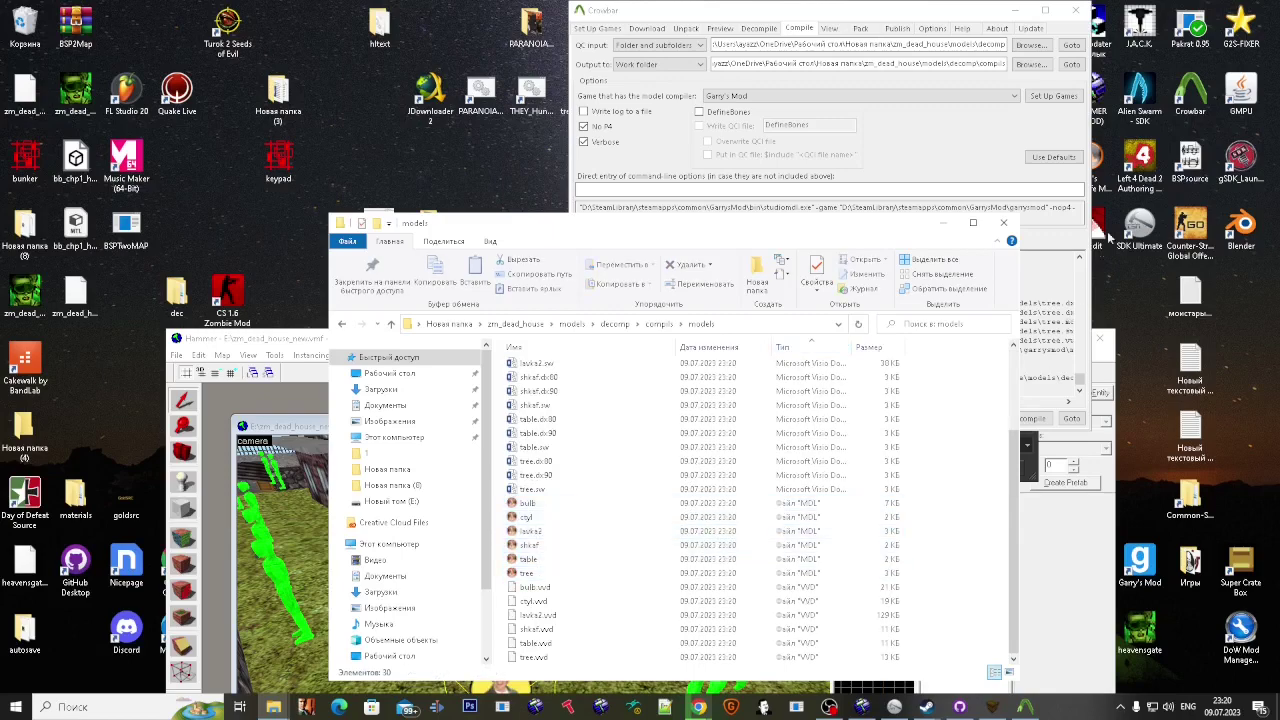
Step: Launch VTFEdit and bring the file manager back to the decomp folder
drag(955, 12, 885, 255)
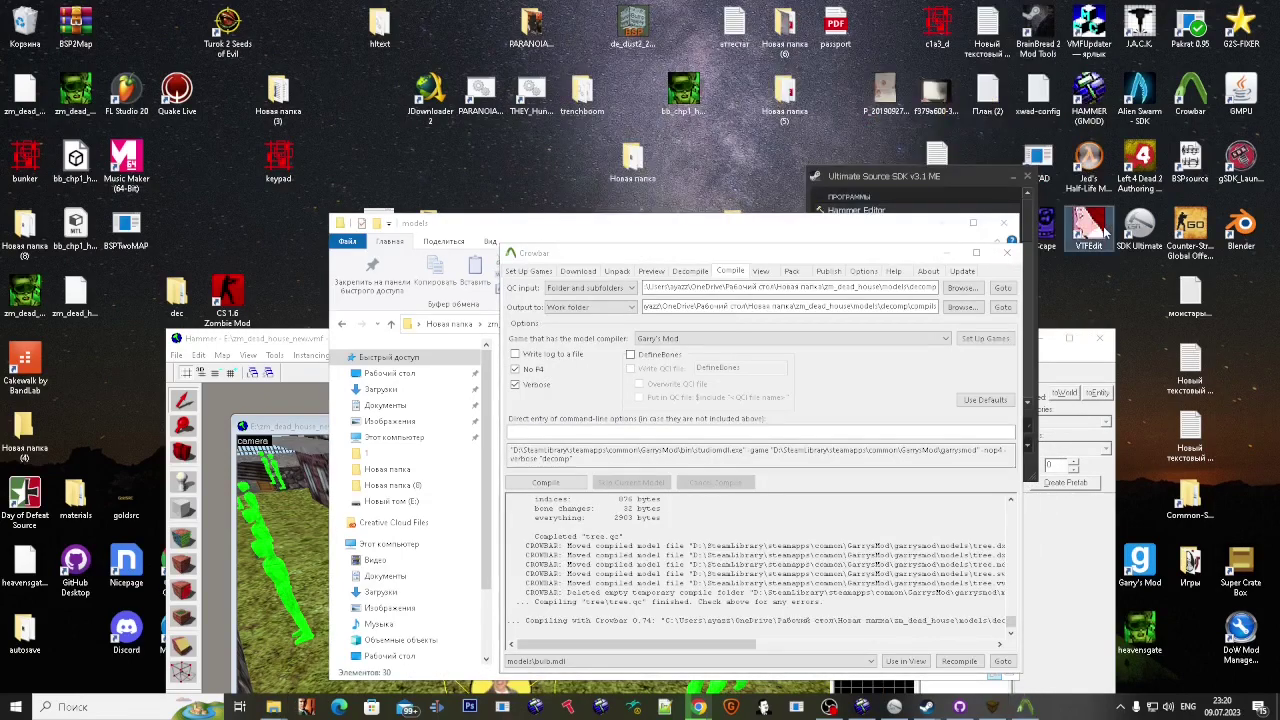
drag(700, 258, 815, 163)
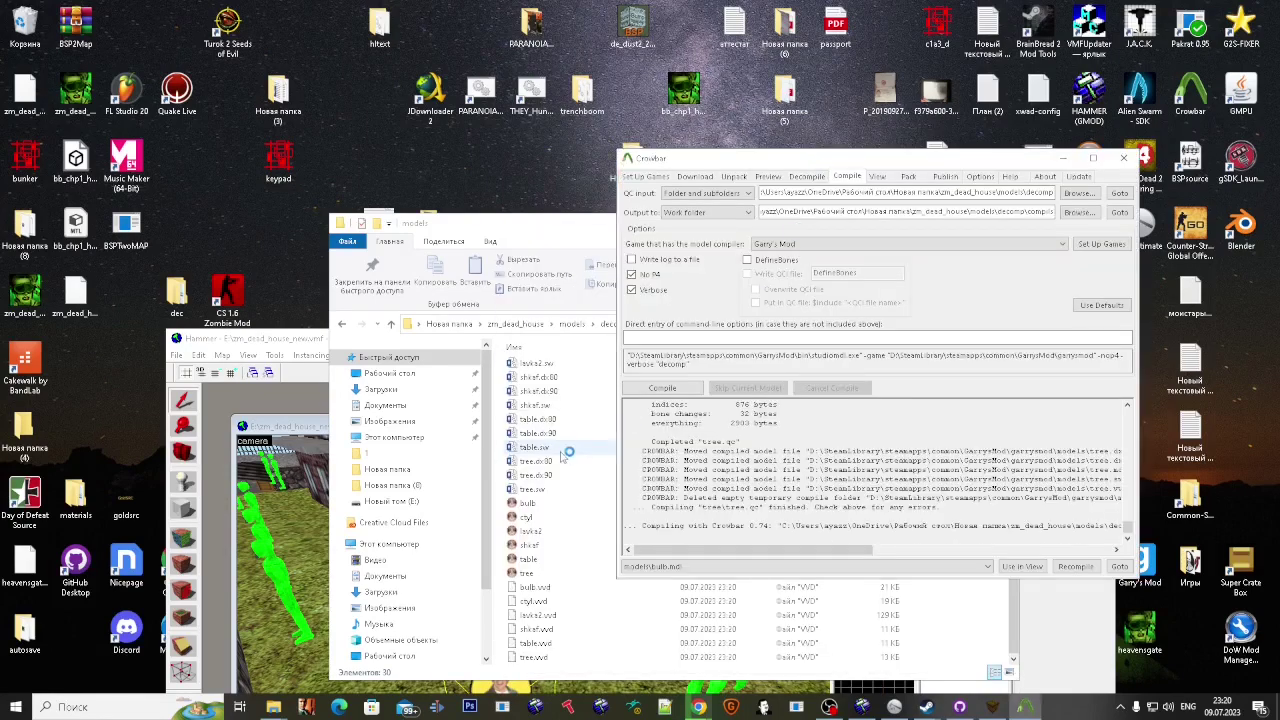
click(545, 447)
key(BackSpace)
key(BackSpace)
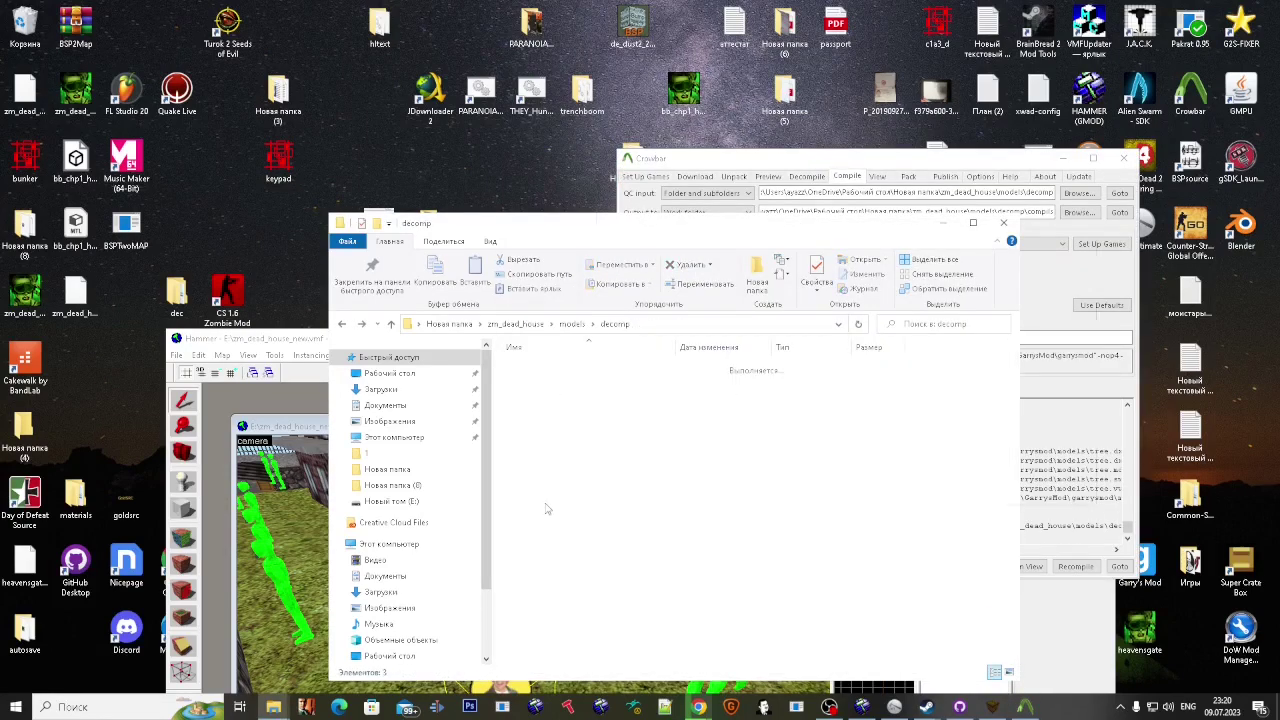
key(Down)
key(Return)
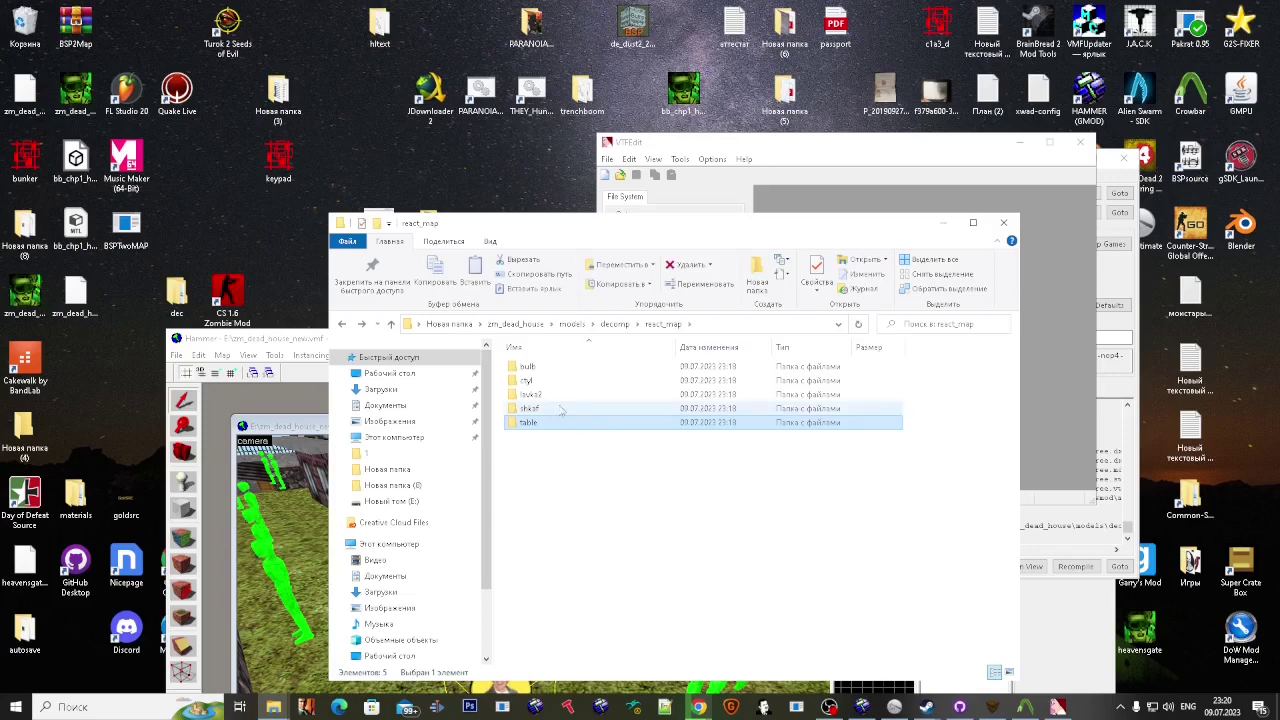
click(622, 331)
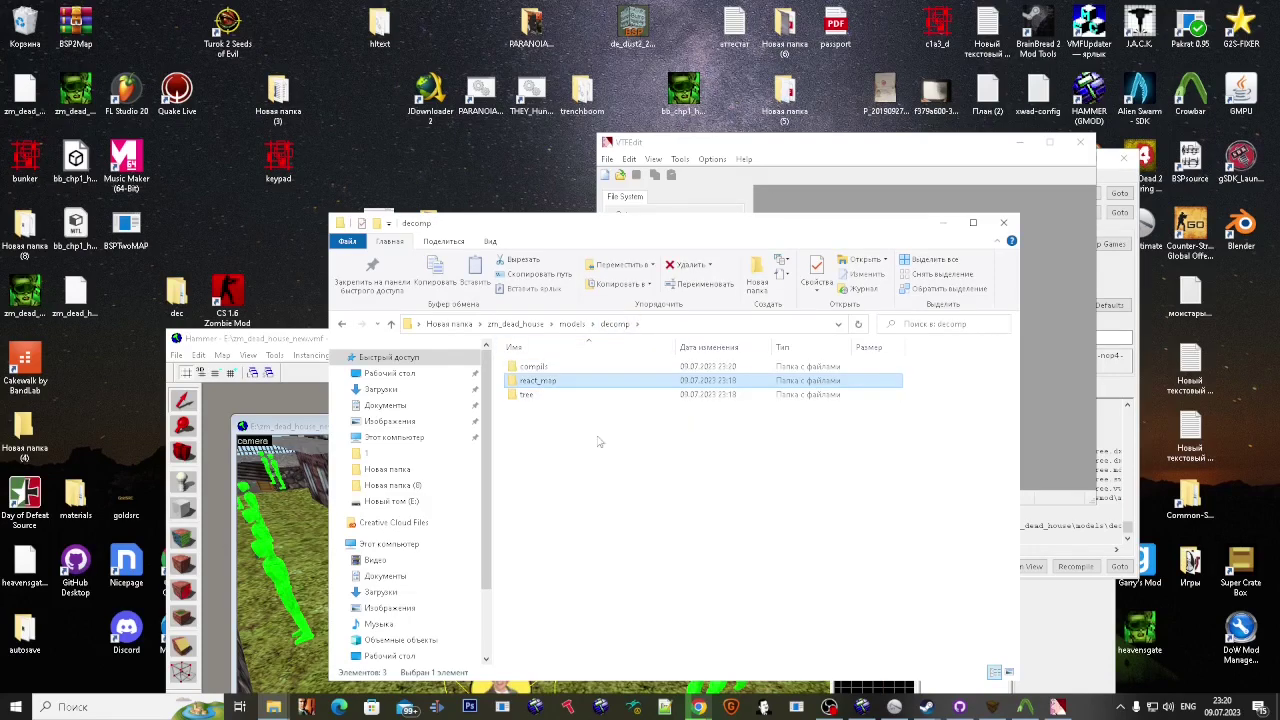
Step: Move the react_map and tree folders from decomp into C:\cof, deleting everything already stored there
drag(565, 413, 566, 386)
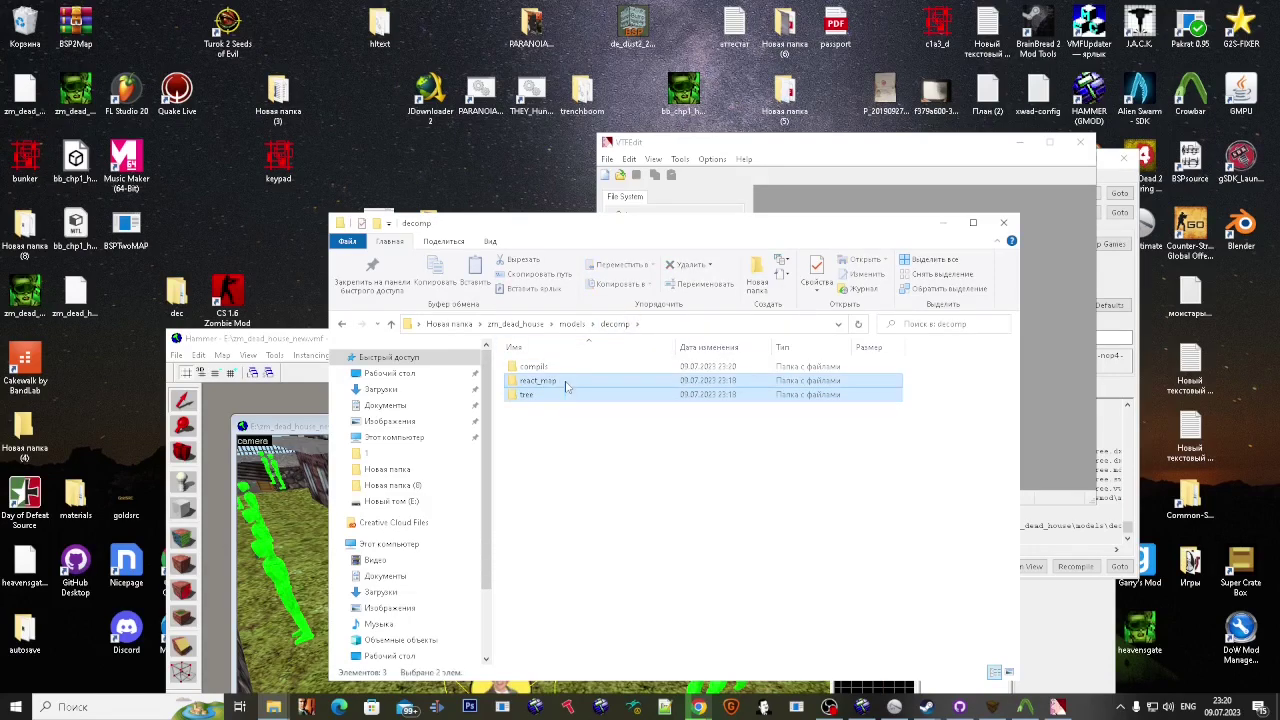
scroll(400, 523, down, 1)
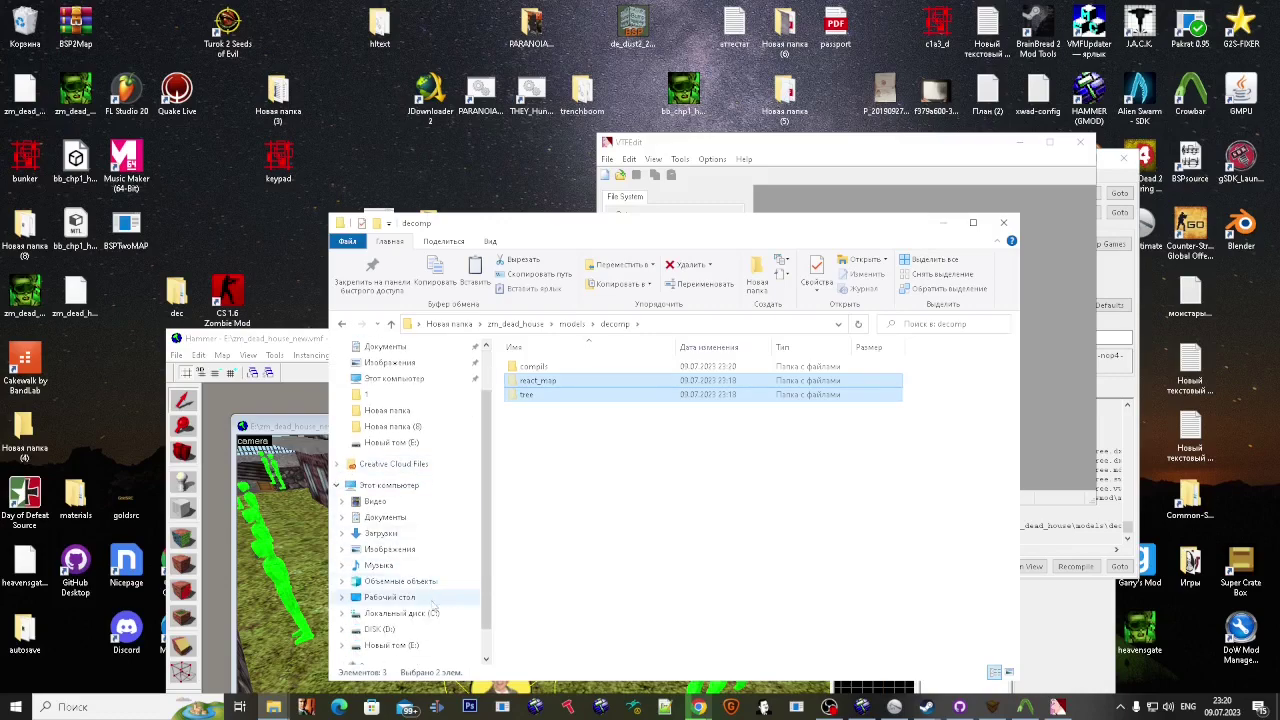
click(401, 613)
double_click(543, 422)
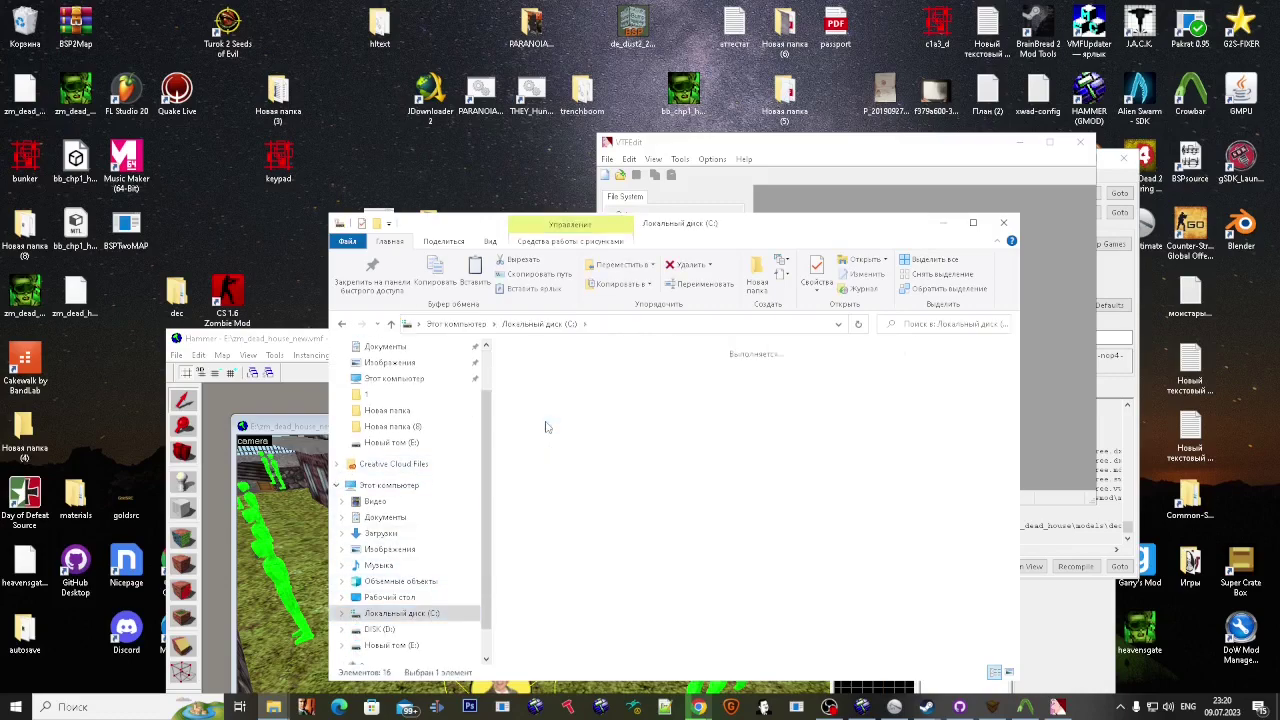
drag(537, 444, 780, 400)
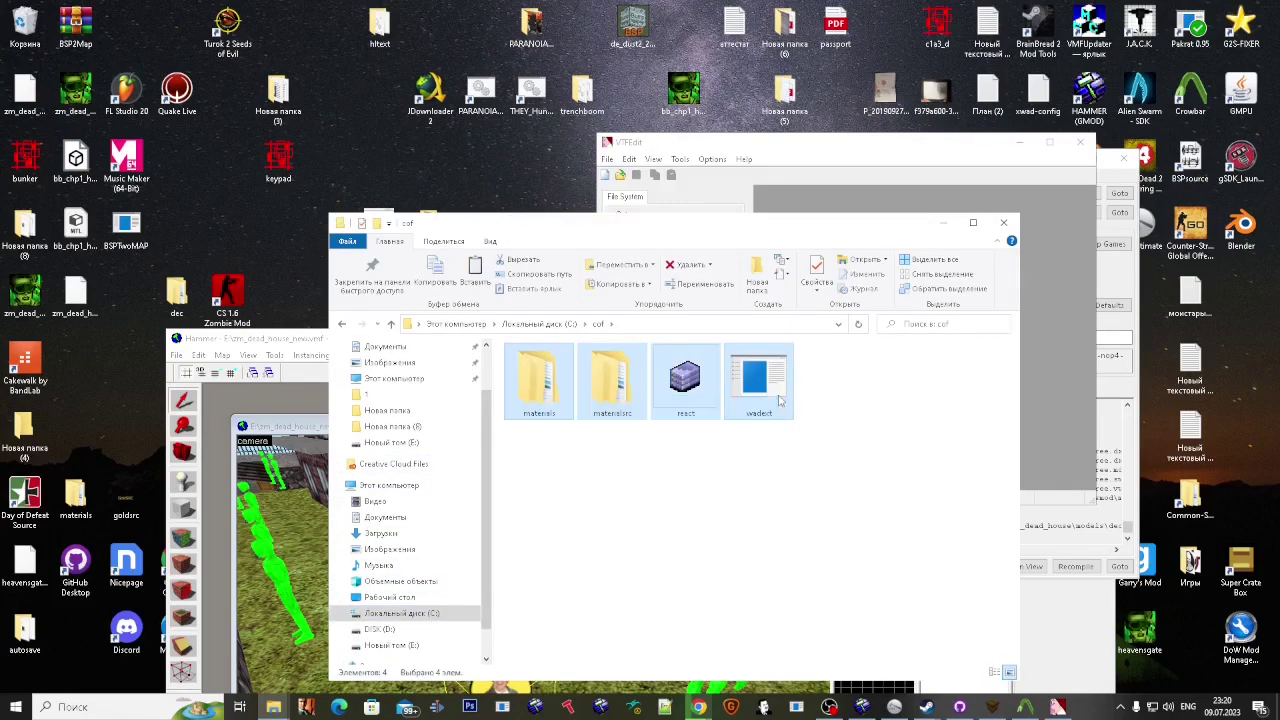
key(Delete)
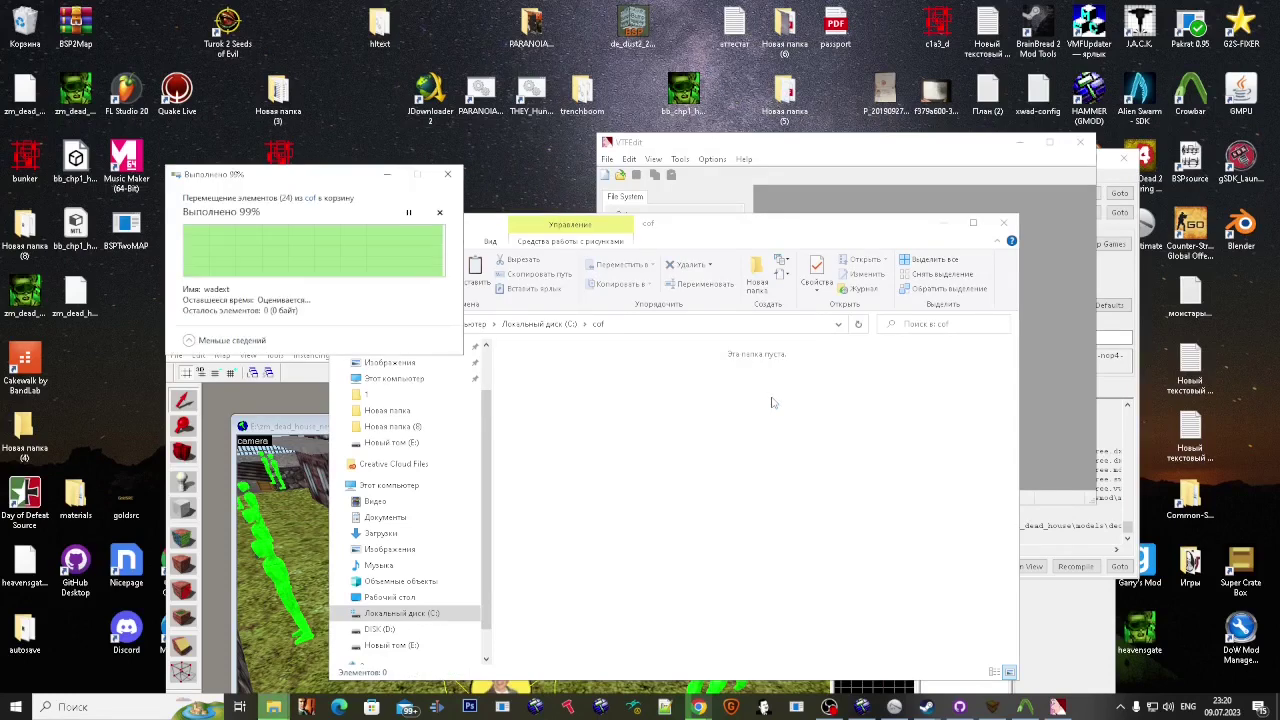
right_click(776, 398)
click(812, 492)
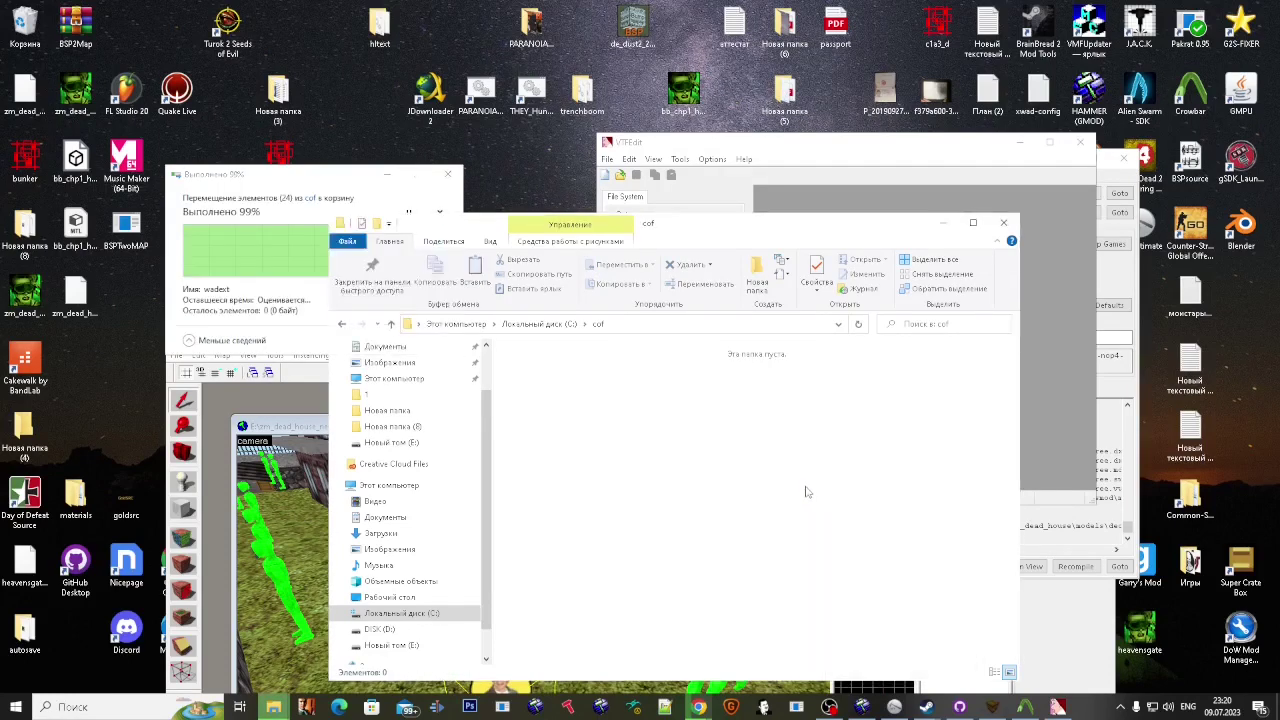
key(ctrl+v)
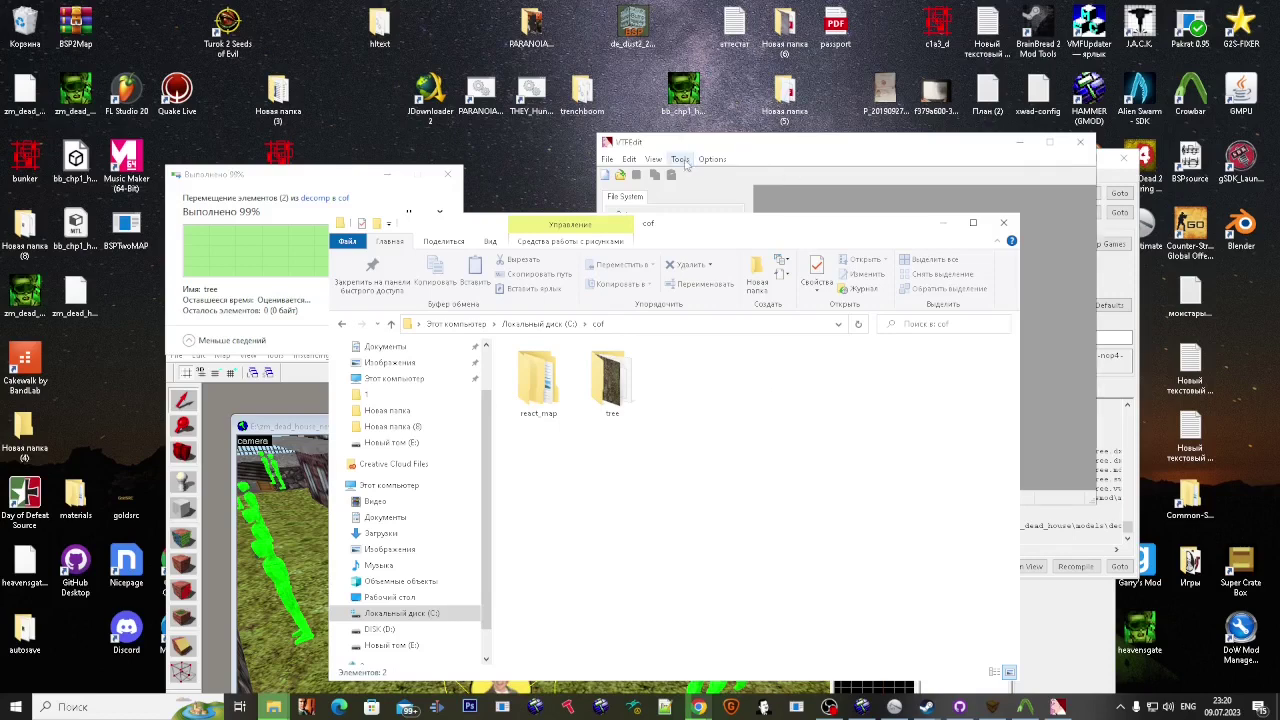
Step: Open Batch Convert in VTFEdit and start browsing for an output folder
click(680, 159)
click(700, 174)
click(395, 180)
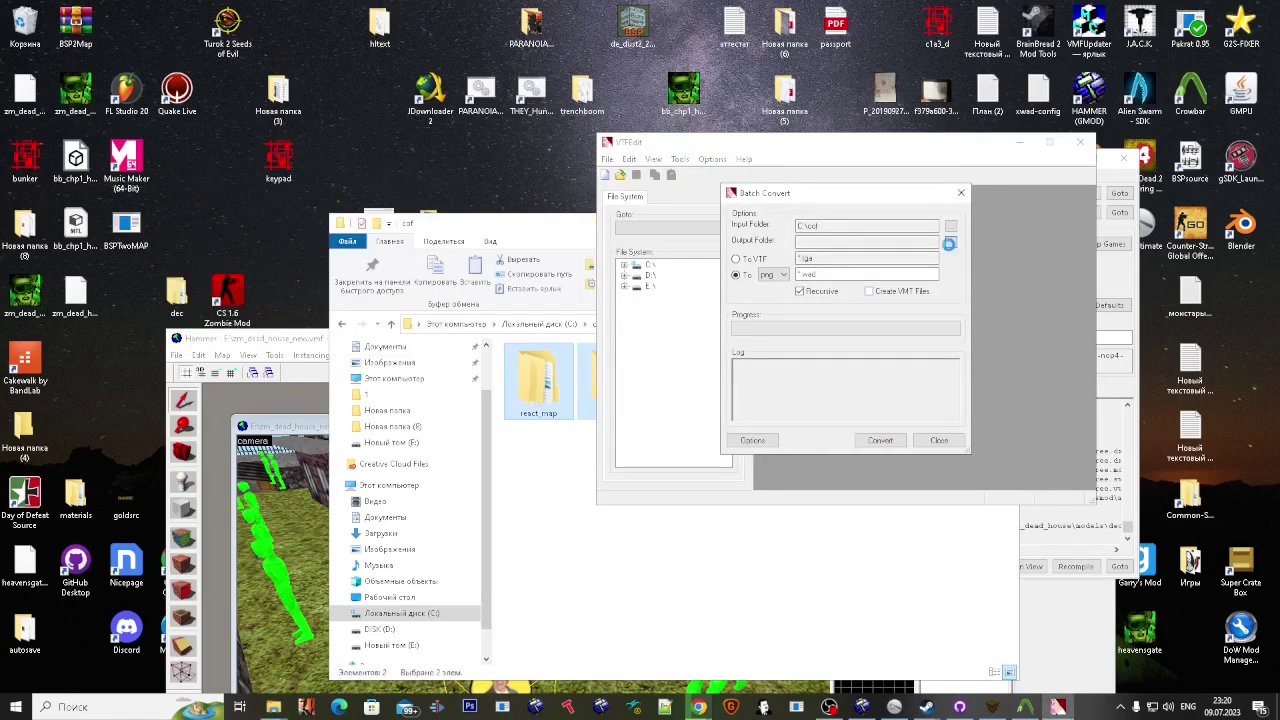
click(949, 244)
click(595, 477)
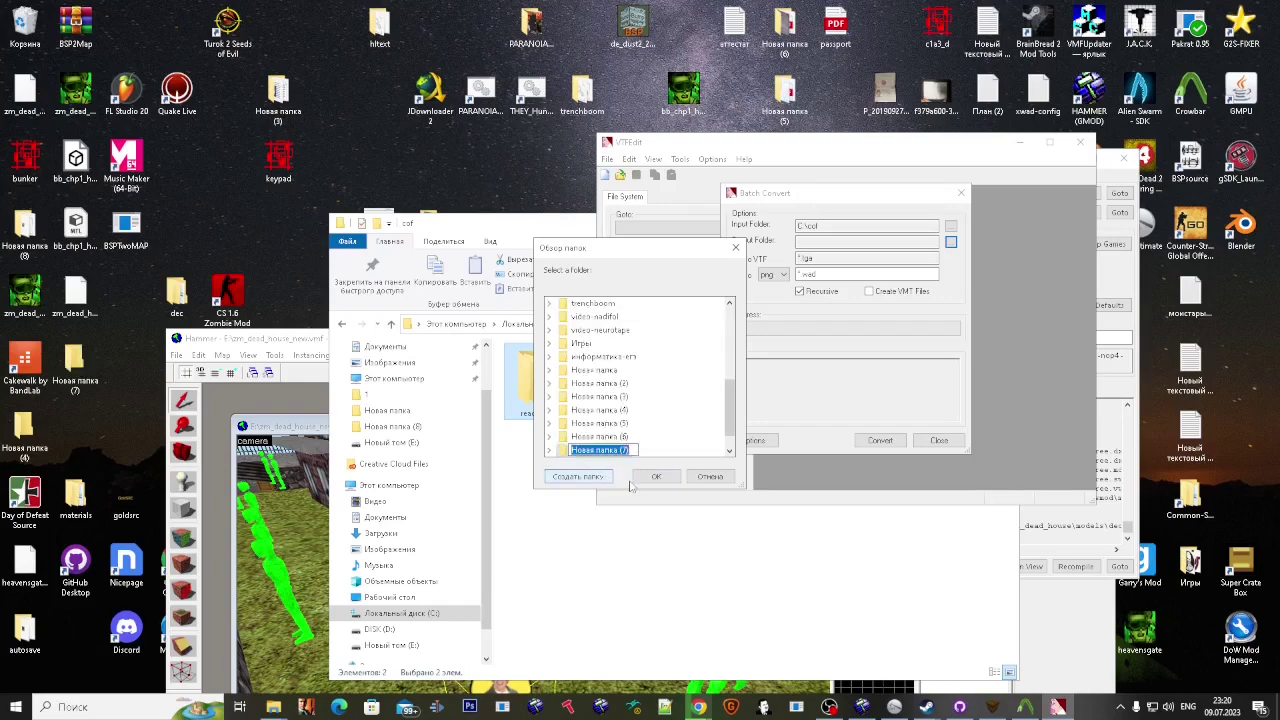
text(materials)
key(Return)
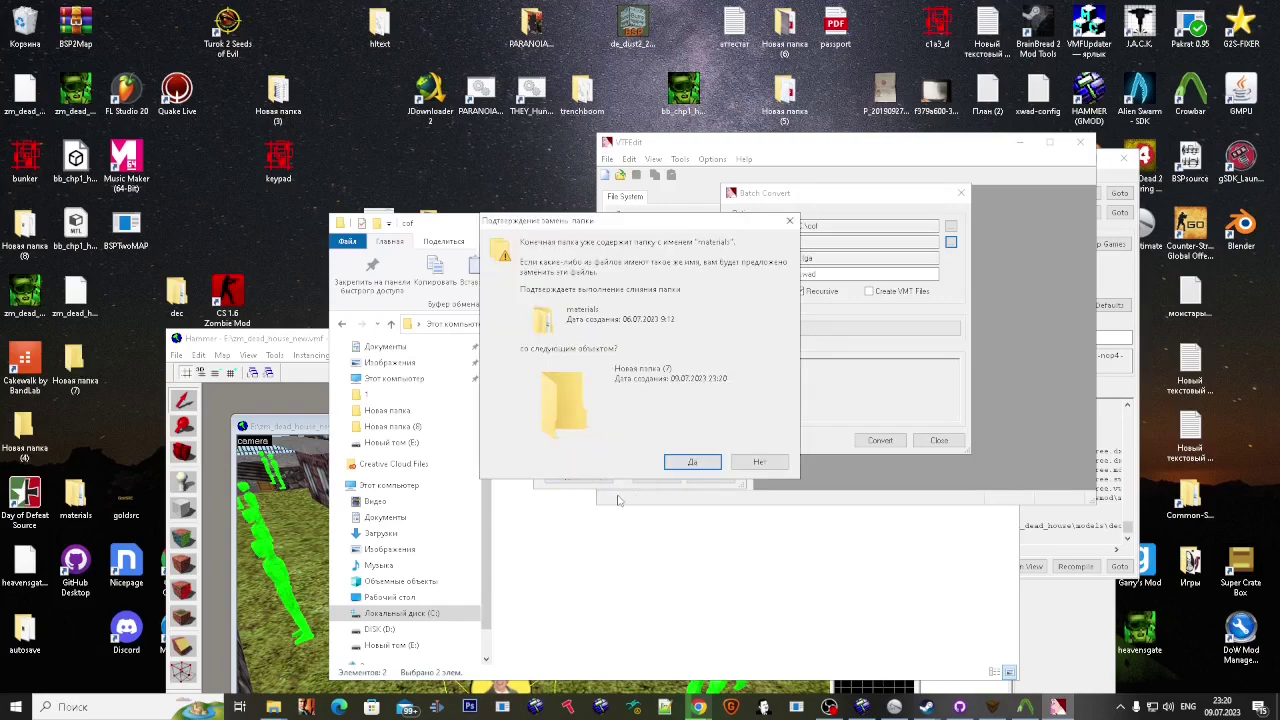
click(755, 466)
Step: Create a models folder inside the desktop's materials folder and choose it as the conversion's output folder
scroll(636, 430, up, 2)
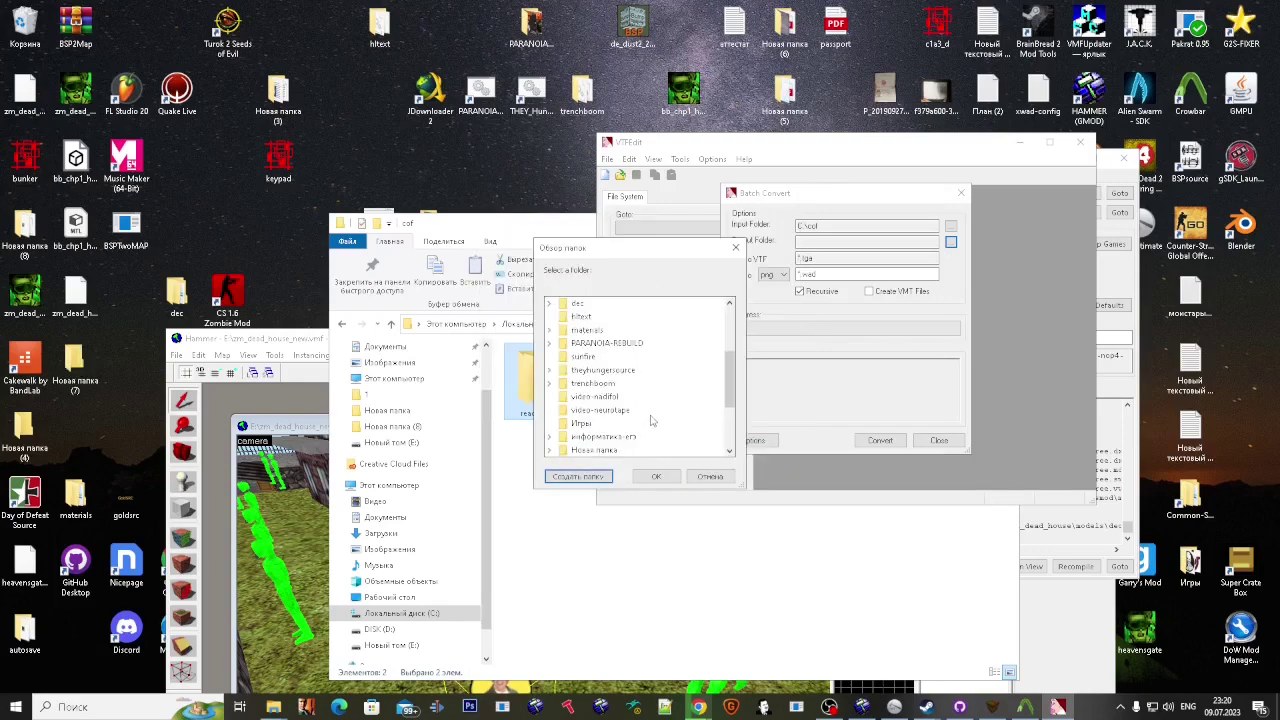
double_click(588, 330)
click(596, 477)
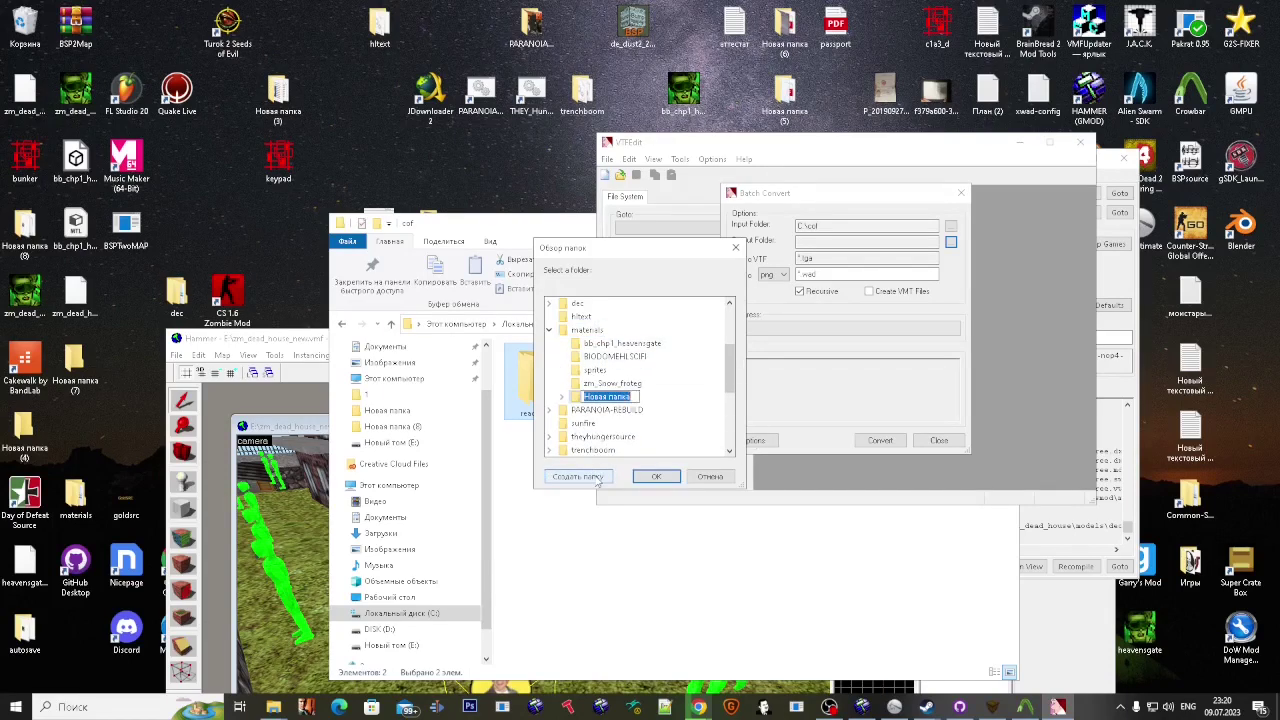
text(md)
click(656, 477)
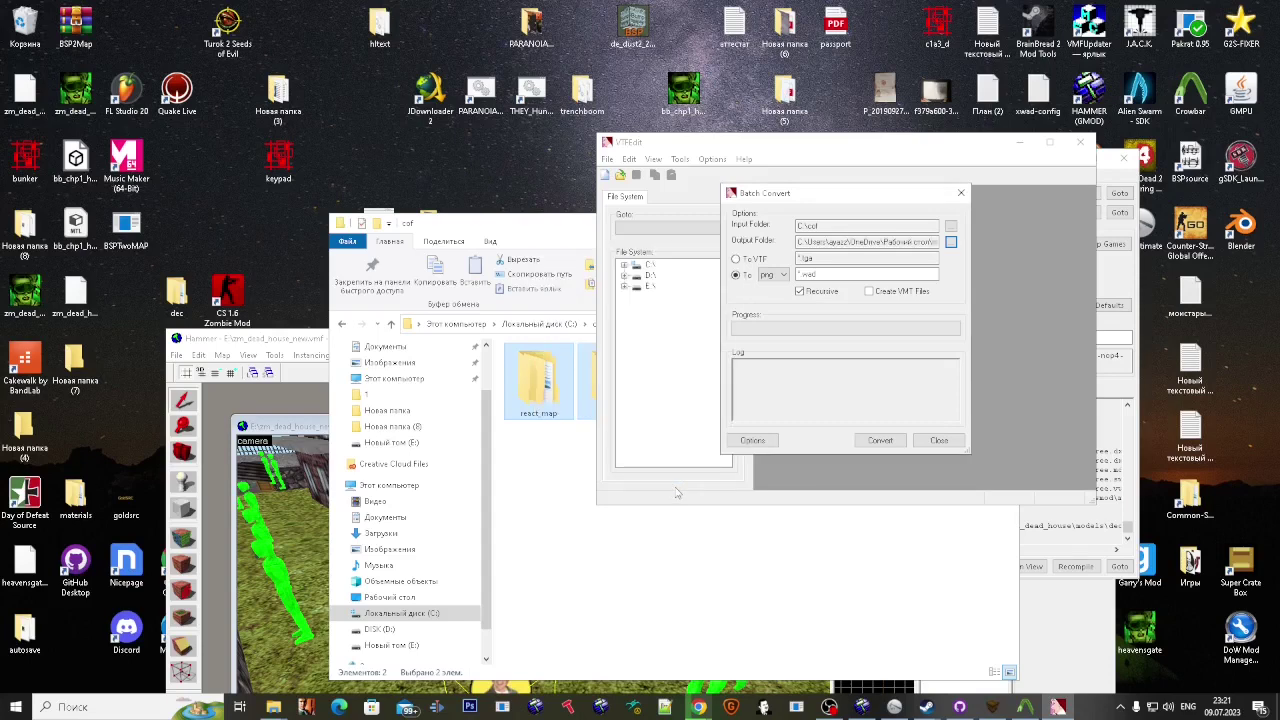
Step: Move the bulb, ctyl, lavka2, shkaf and table folders out of react_map into C:\cof and return to Batch Convert
click(555, 400)
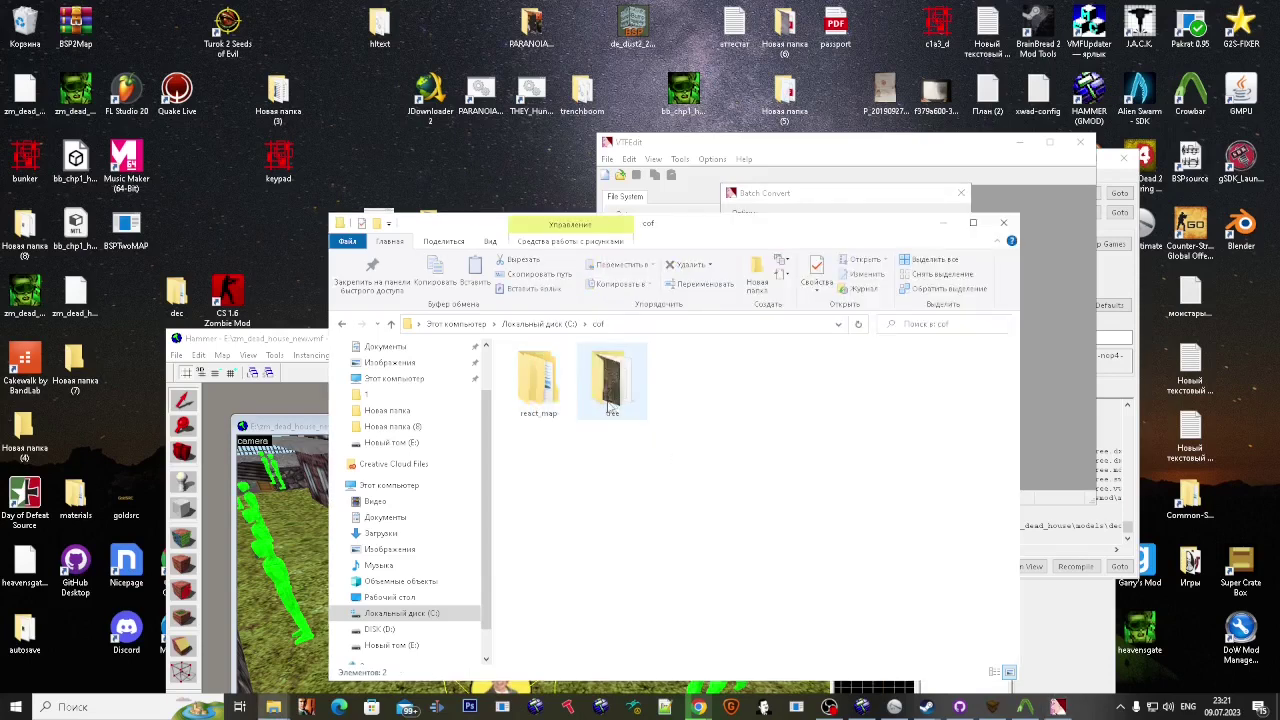
double_click(555, 400)
key(ctrl+a)
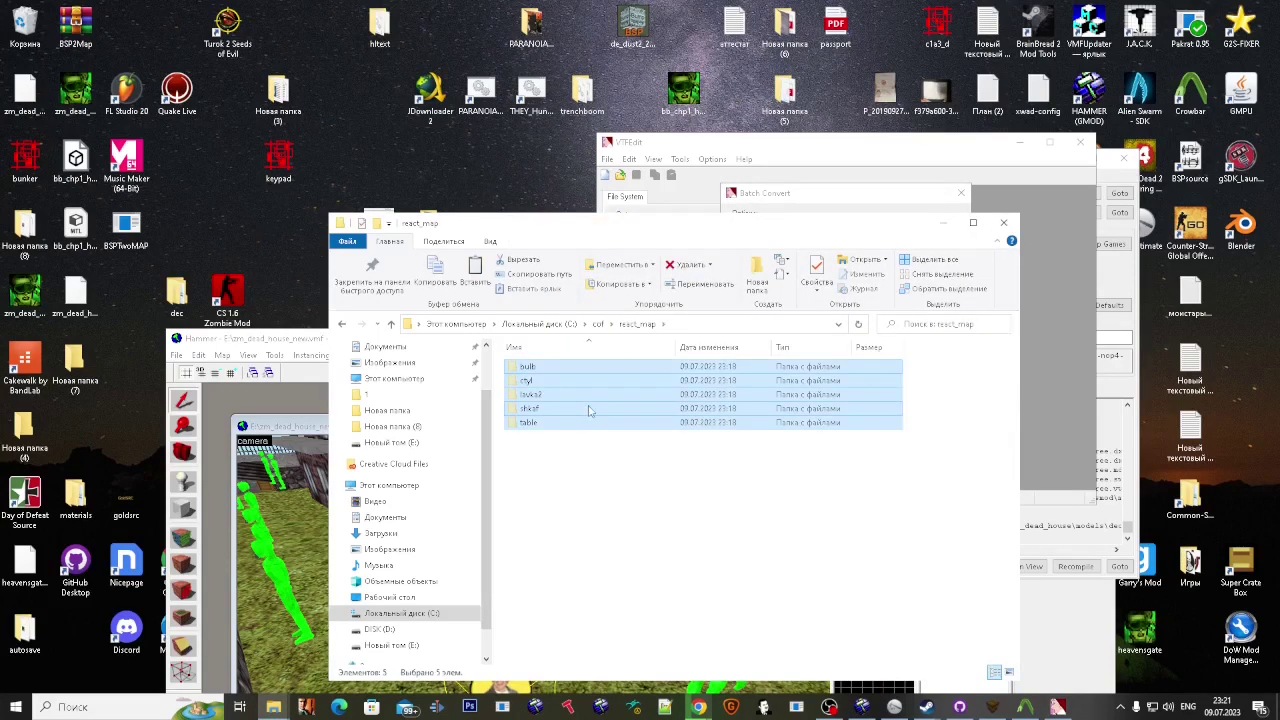
key(alt+Left)
click(697, 432)
key(ctrl+v)
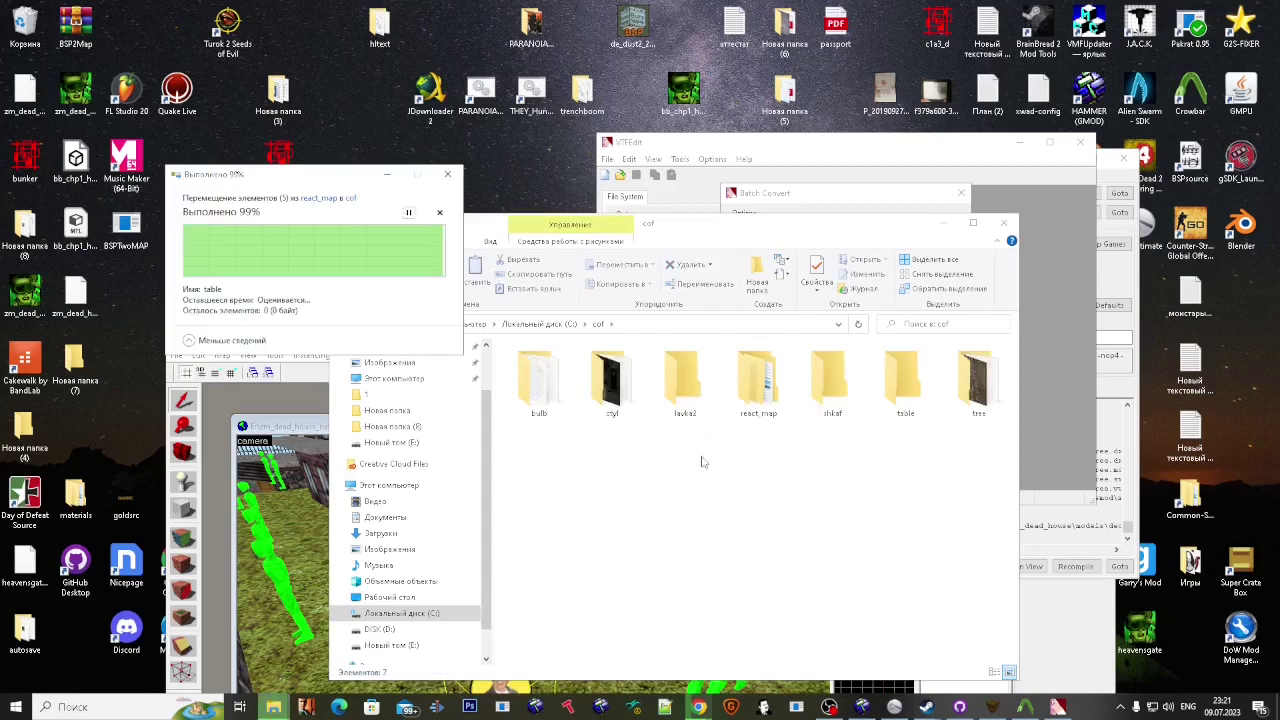
click(815, 197)
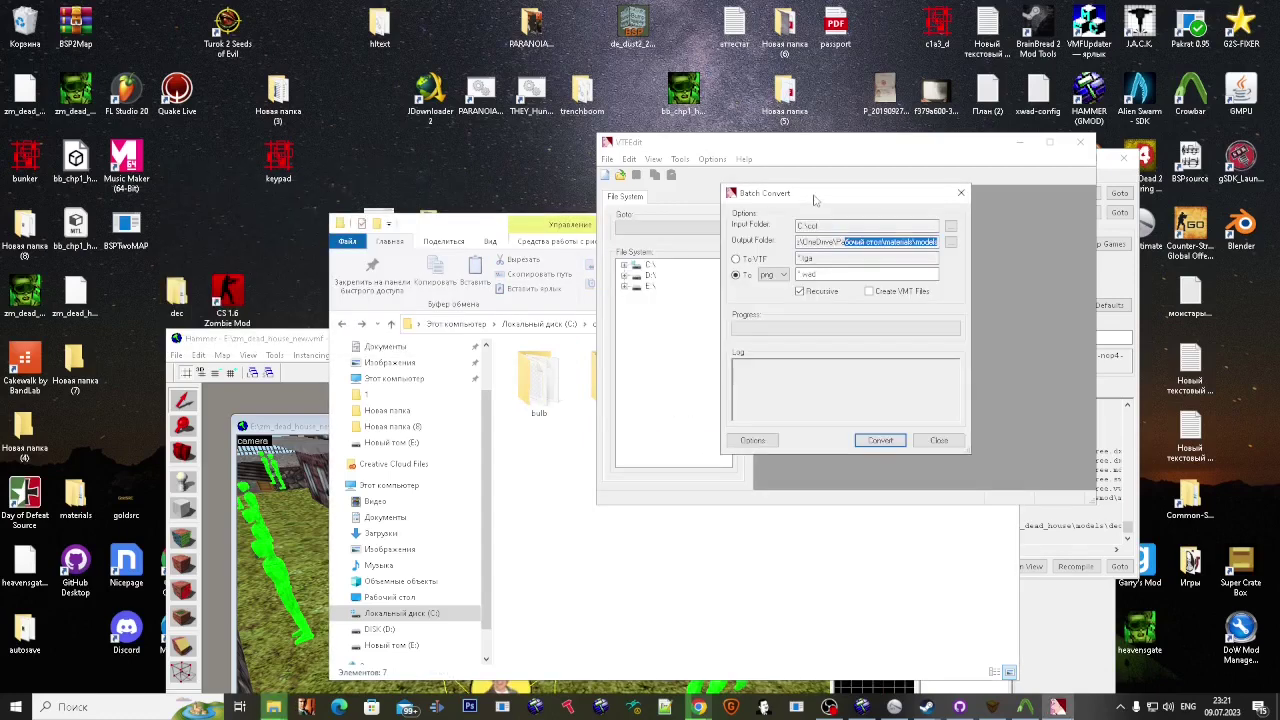
Step: Batch-convert all *.bmp textures in C:\cof to VTF, with VMT file creation enabled
click(881, 294)
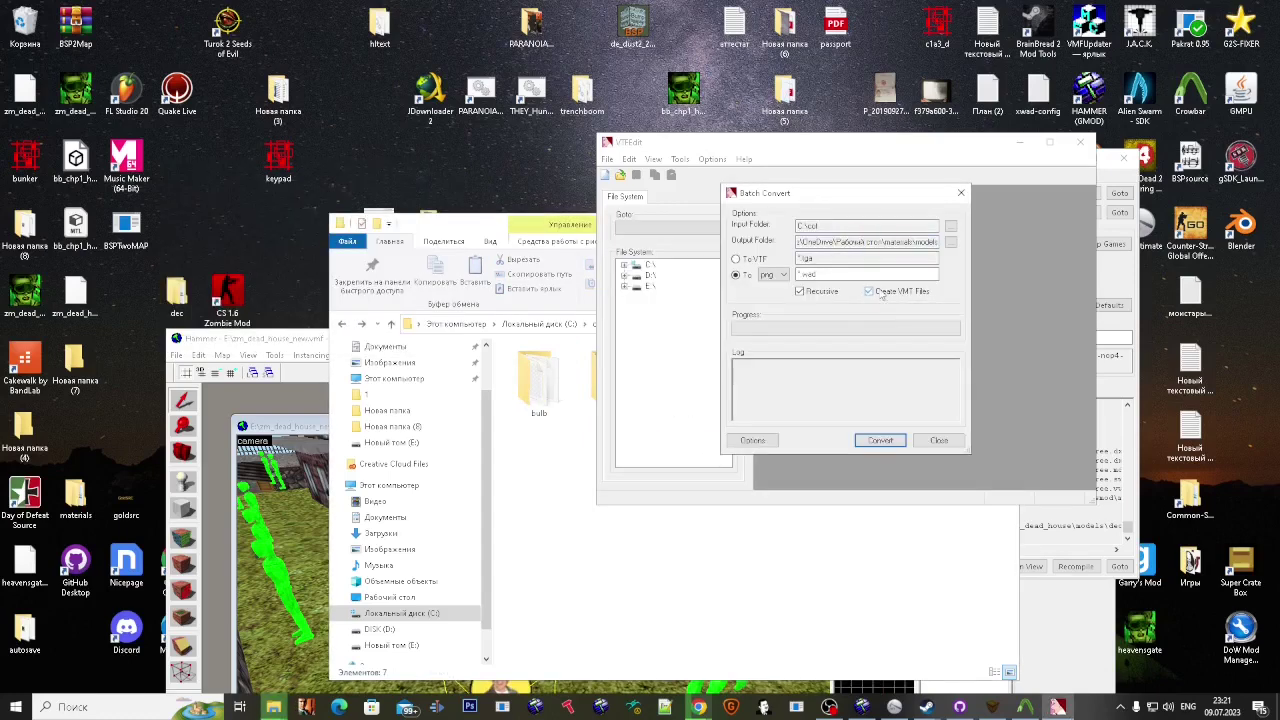
click(755, 259)
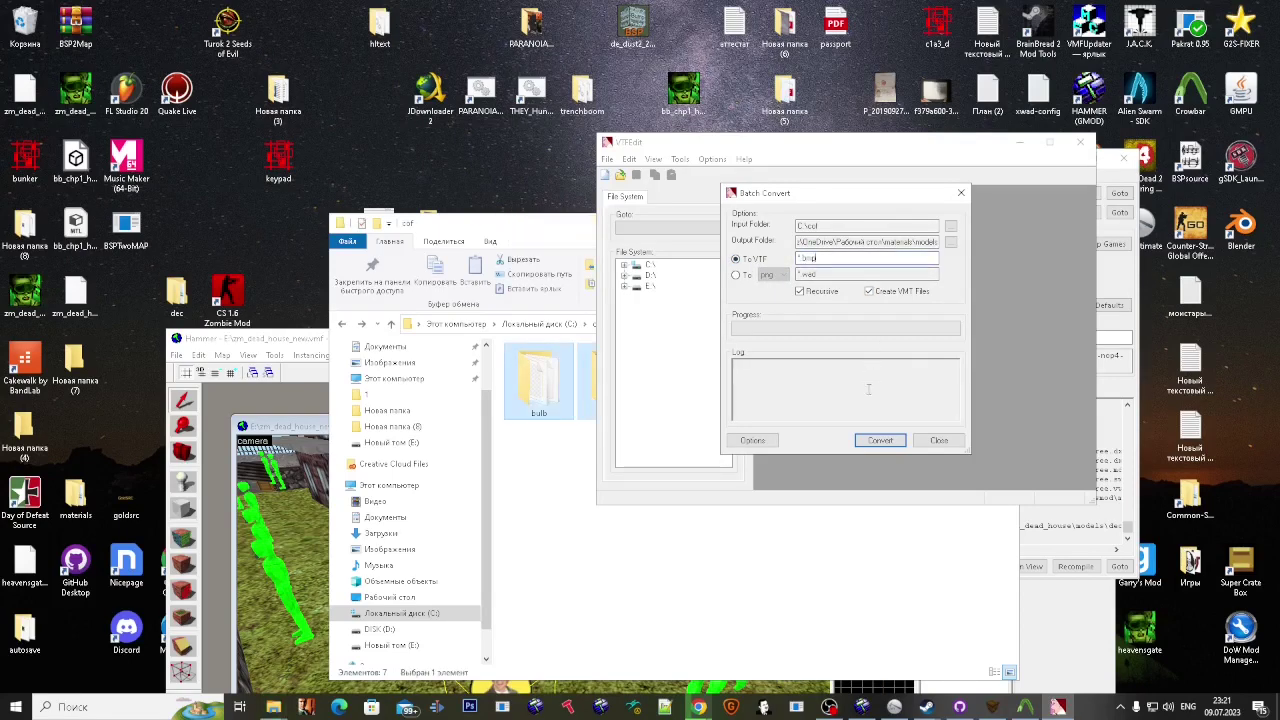
click(880, 440)
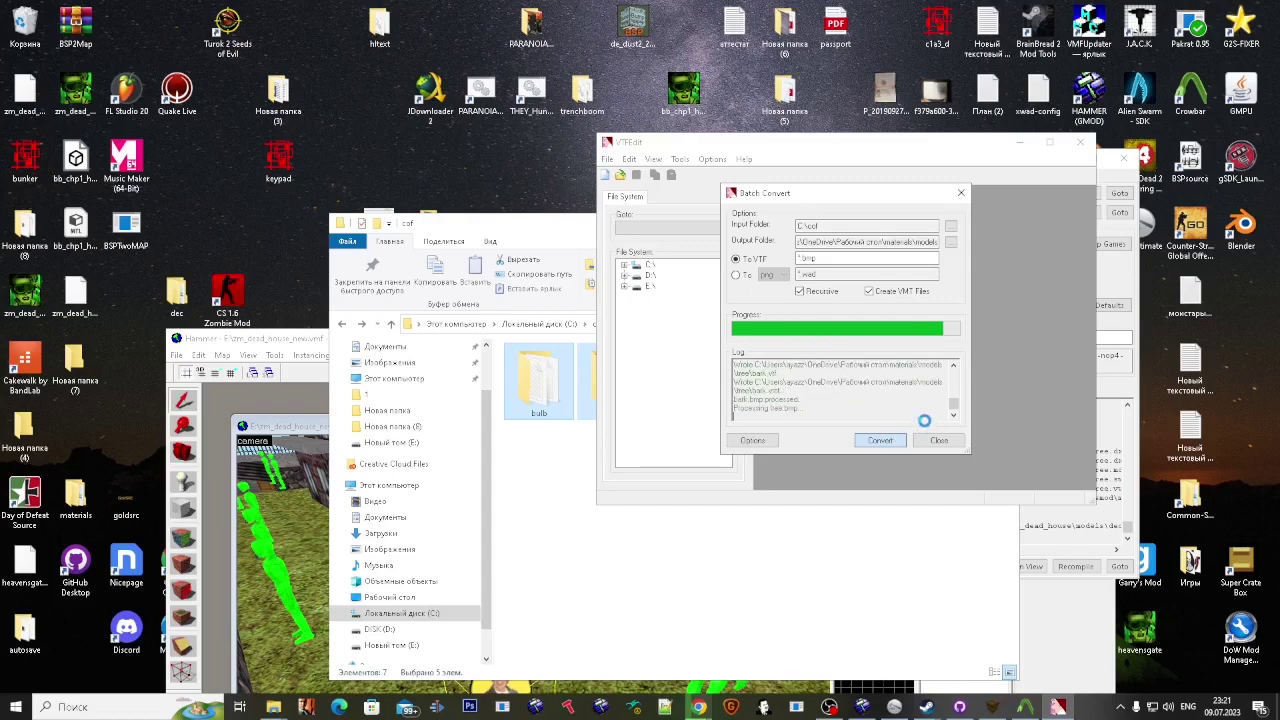
Step: Close Batch Convert and VTFEdit, and delete the cof folder from drive C
click(939, 440)
click(1080, 142)
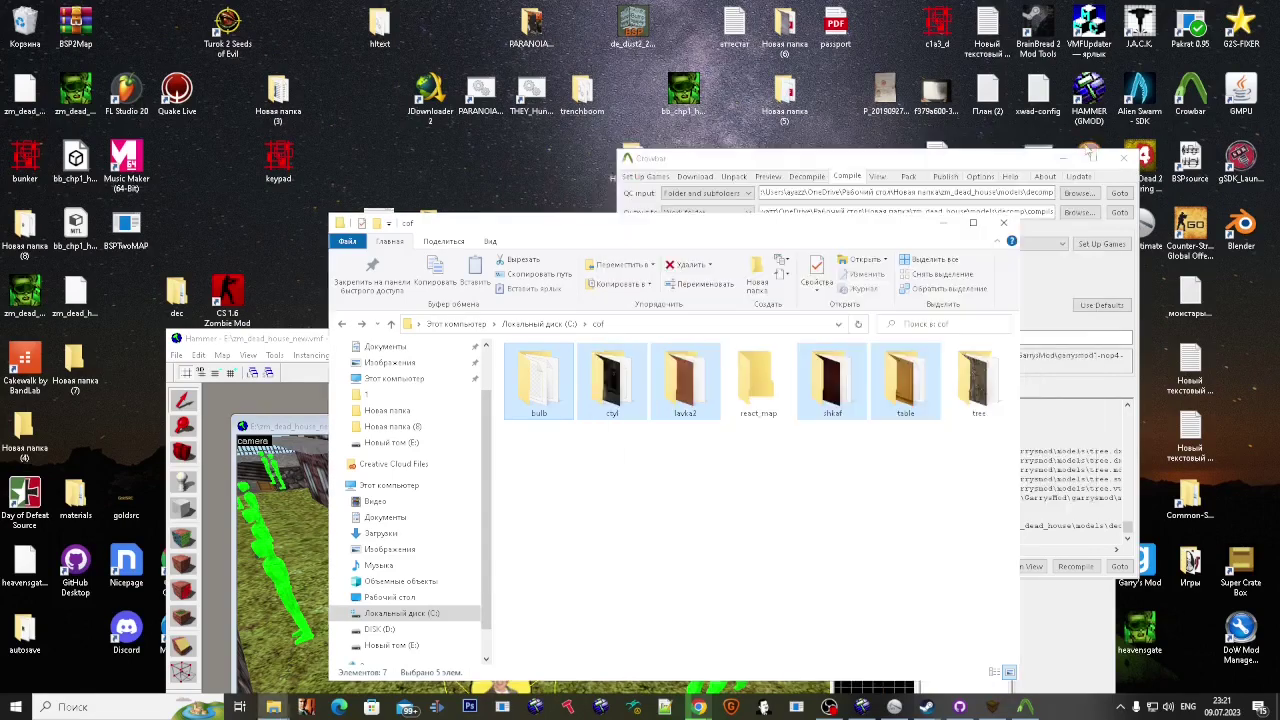
click(540, 324)
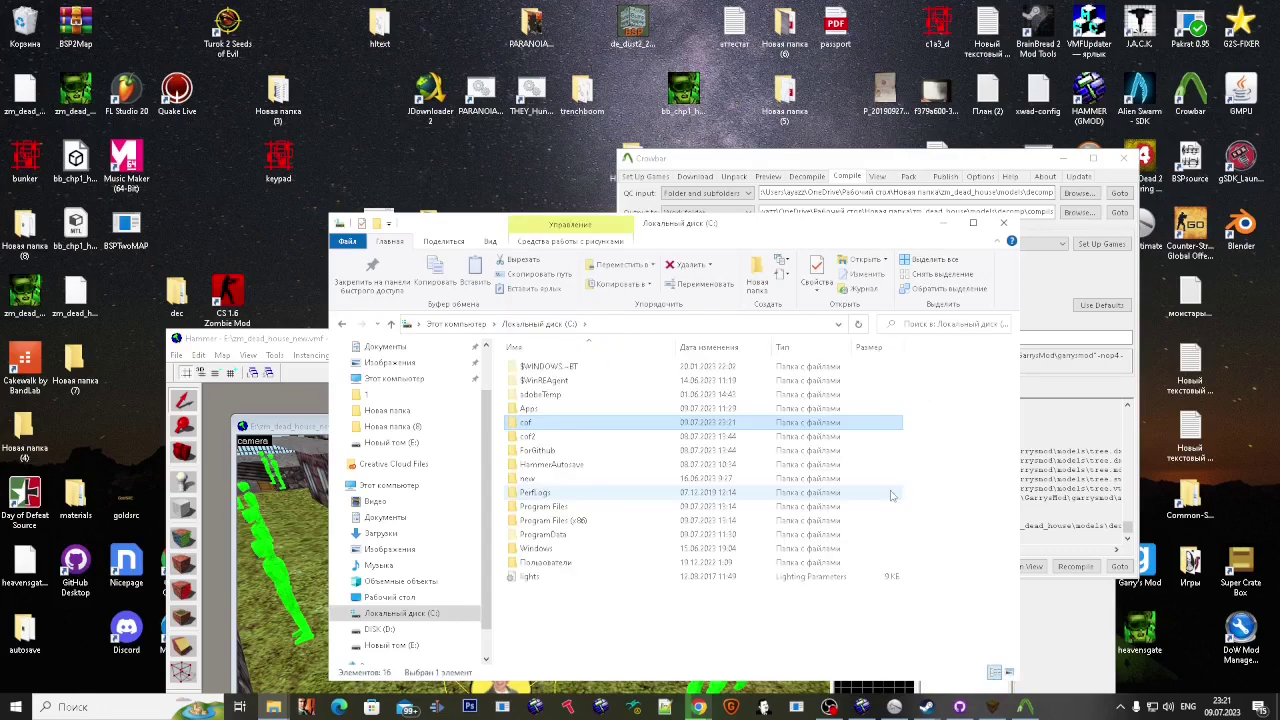
key(Delete)
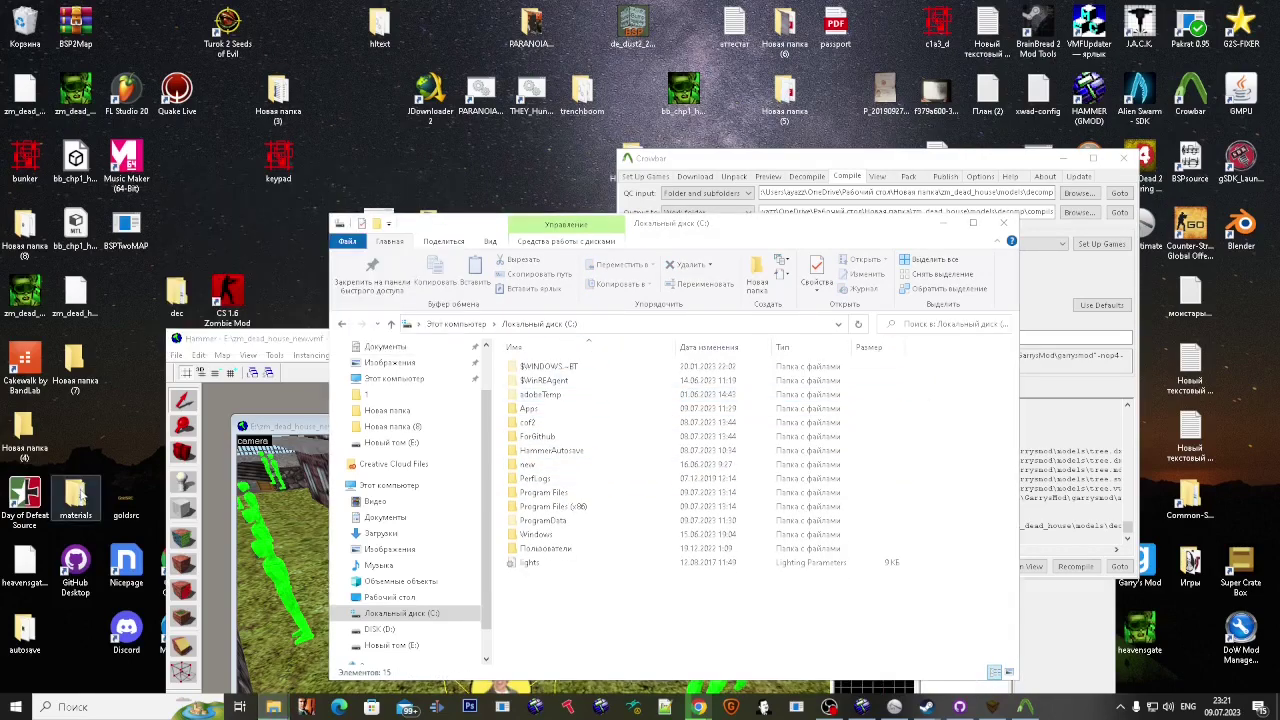
Step: Open materials\models\bulb from the desktop and check the contents of the lightbulb material file
double_click(80, 495)
double_click(550, 182)
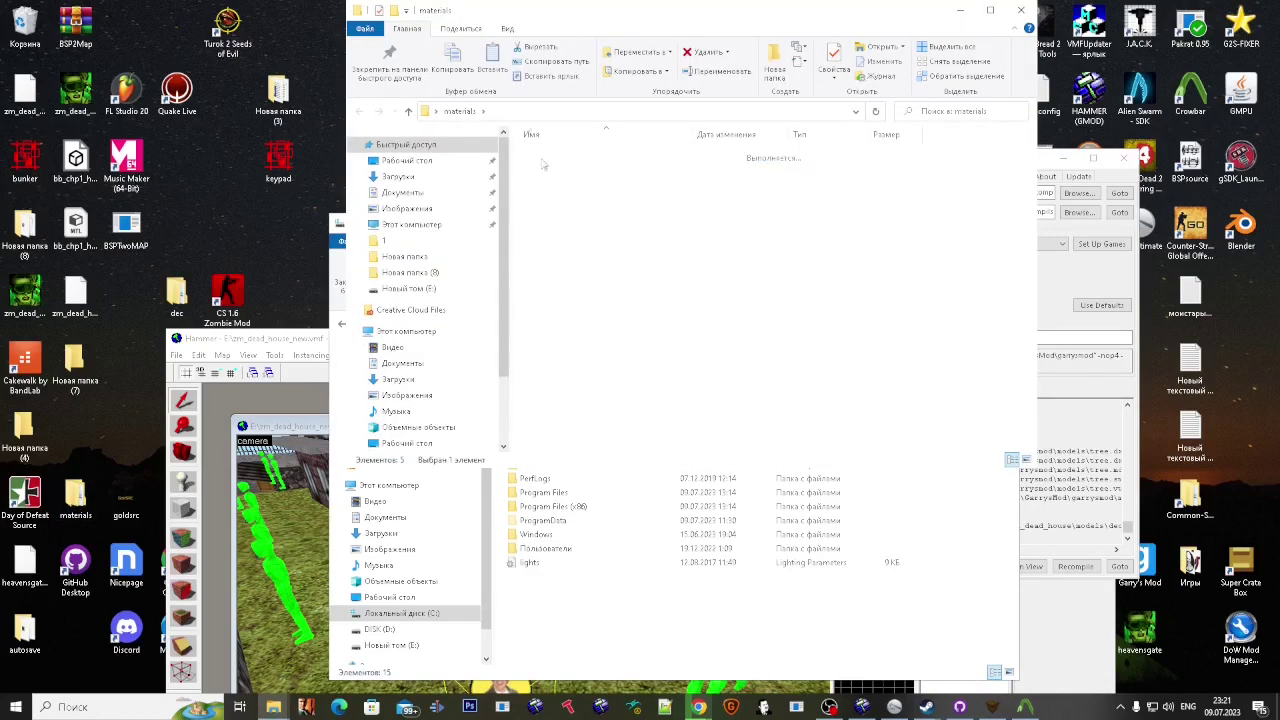
double_click(523, 245)
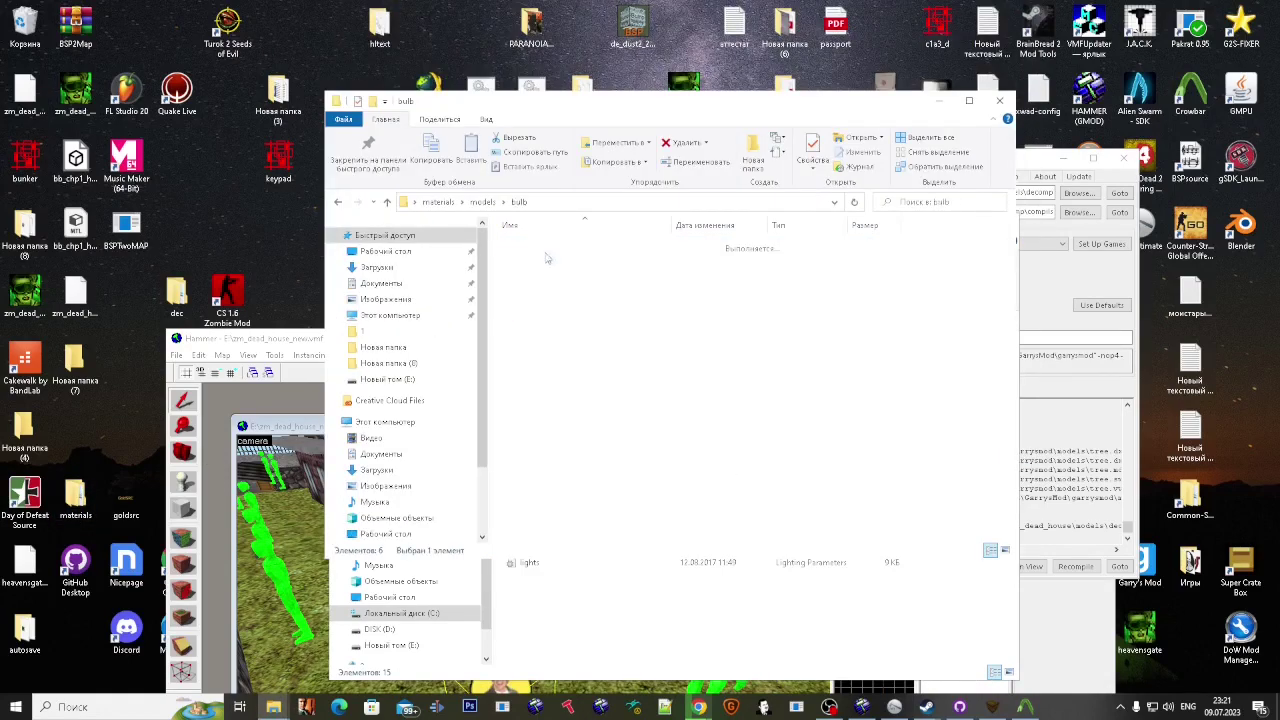
double_click(552, 238)
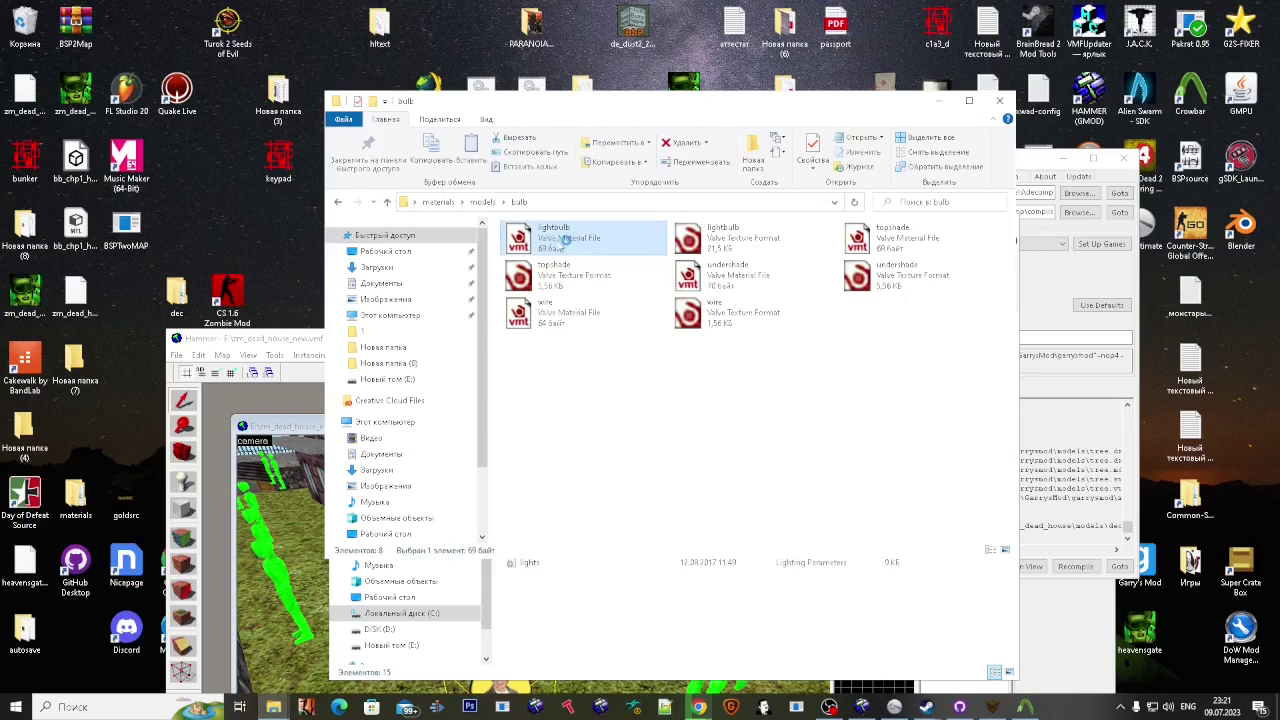
click(1215, 53)
Step: Go to the tree folder under models and inspect the converted tree texture in VTFEdit
key(BackSpace)
key(Down)
key(Down)
key(Down)
click(539, 316)
double_click(540, 318)
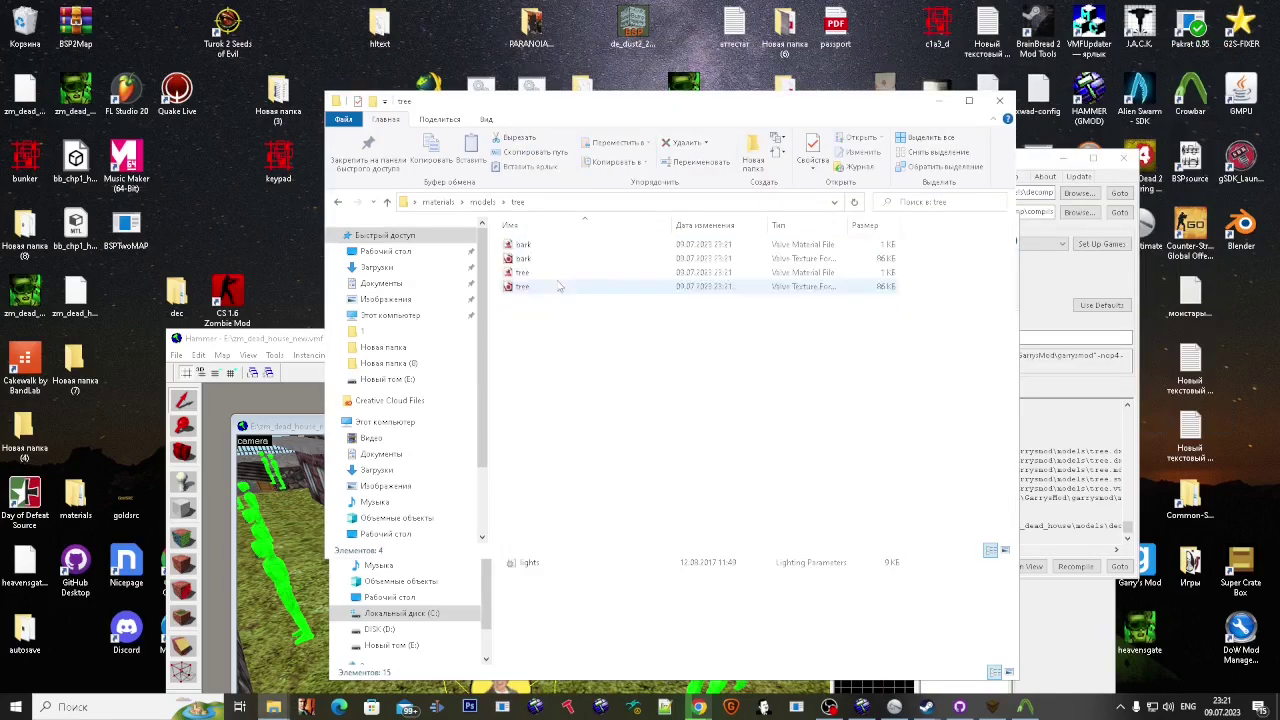
click(538, 287)
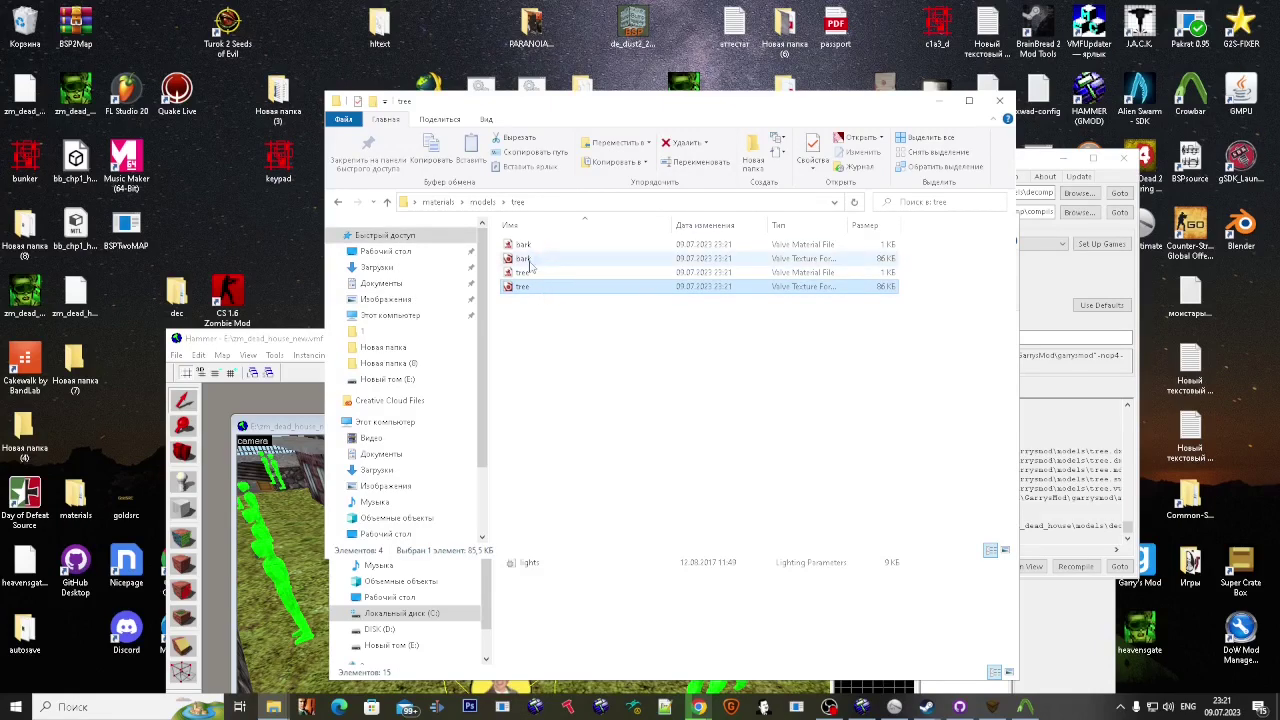
double_click(560, 286)
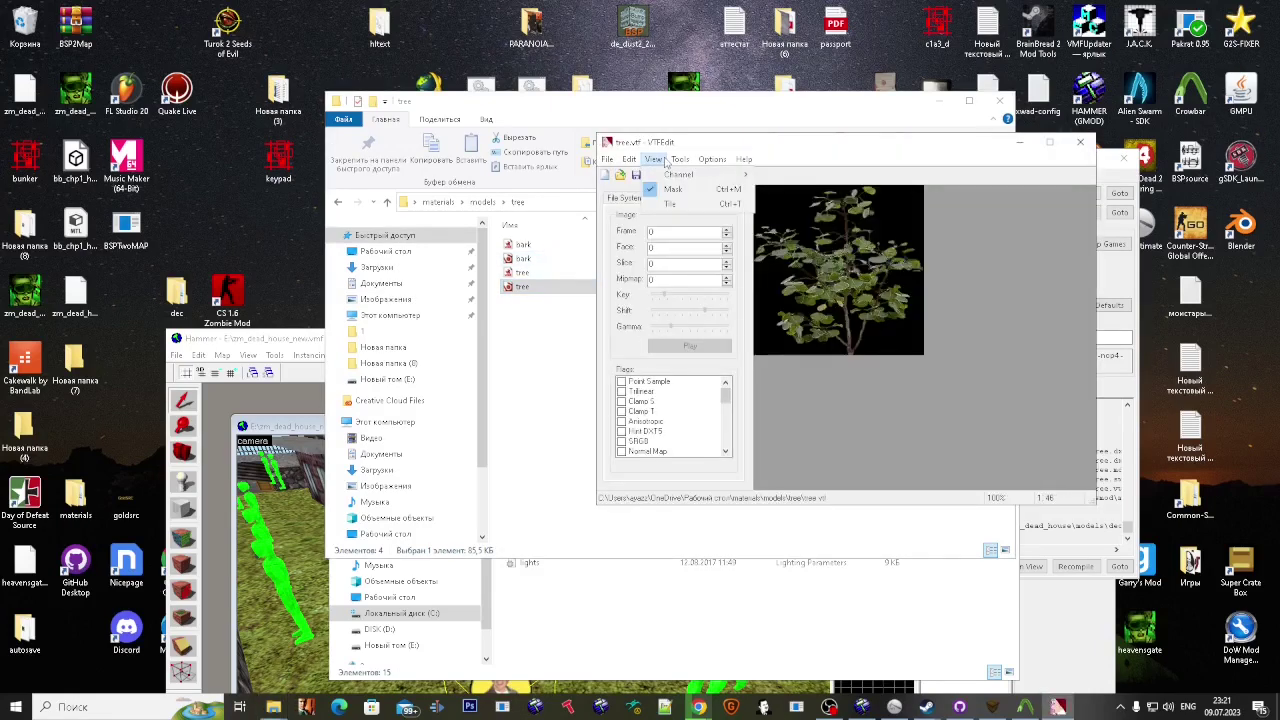
click(1080, 142)
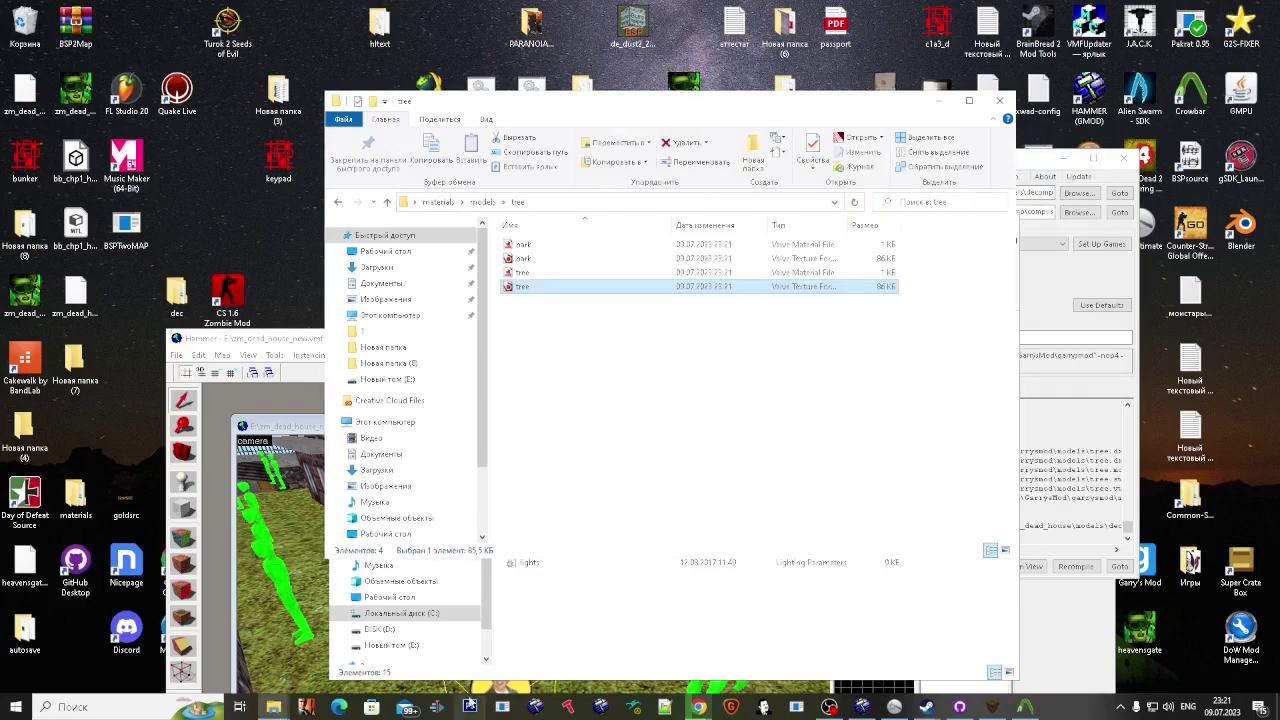
Step: Return to the models folder, dismiss Crowbar and copy the full path of materials\models
key(BackSpace)
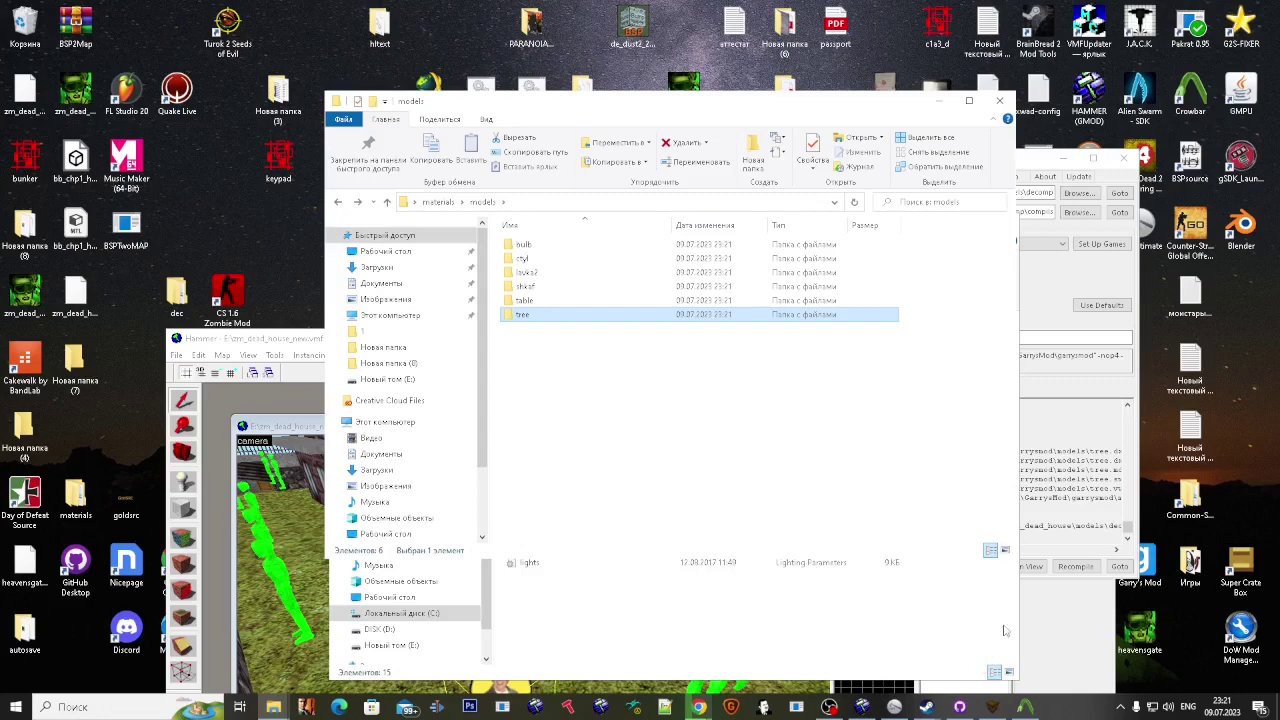
click(1063, 158)
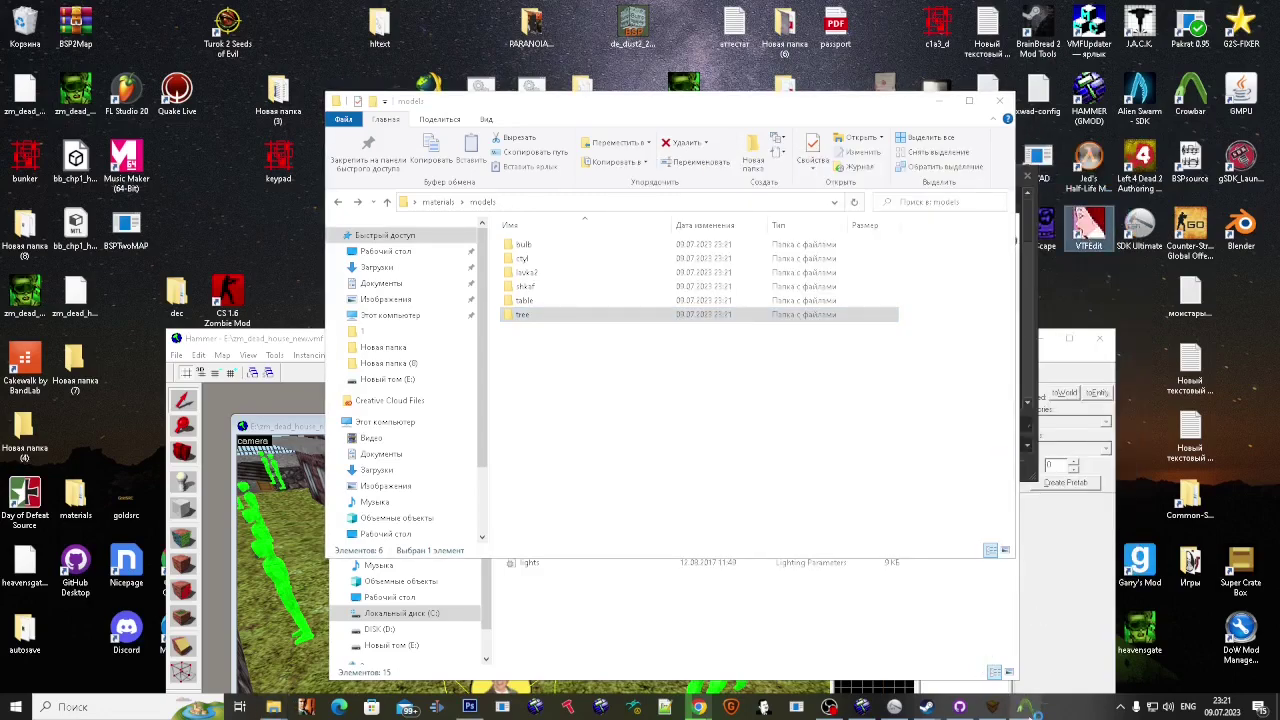
click(800, 405)
click(585, 206)
key(ctrl+c)
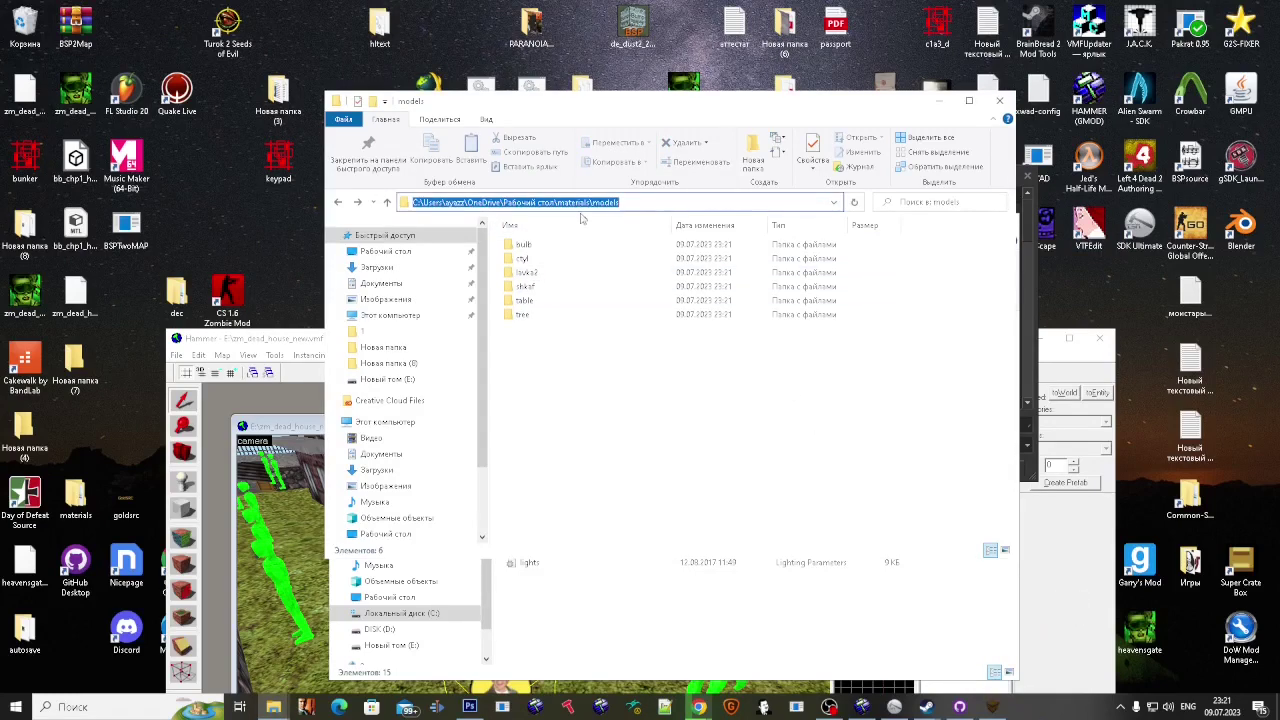
Step: Open Find in Files in Notepad++ and set its search folder to the copied materials\models path
click(665, 707)
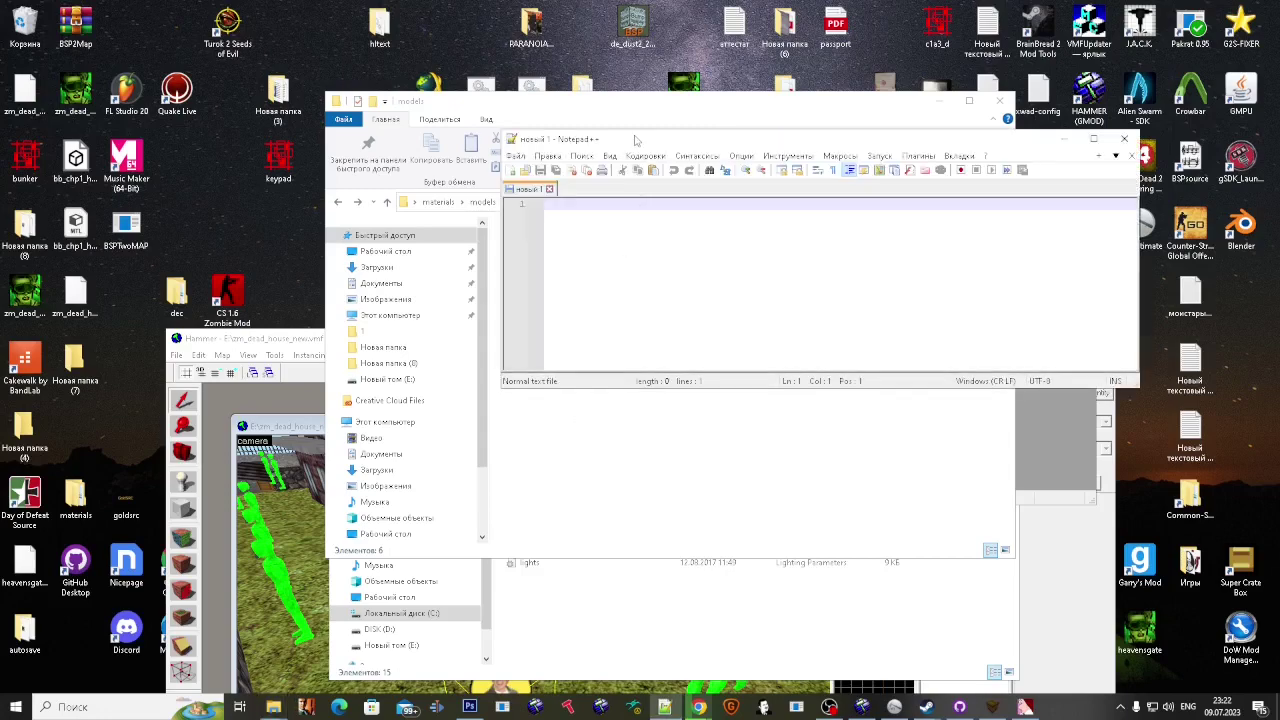
drag(634, 140, 554, 412)
key(ctrl+shift+f)
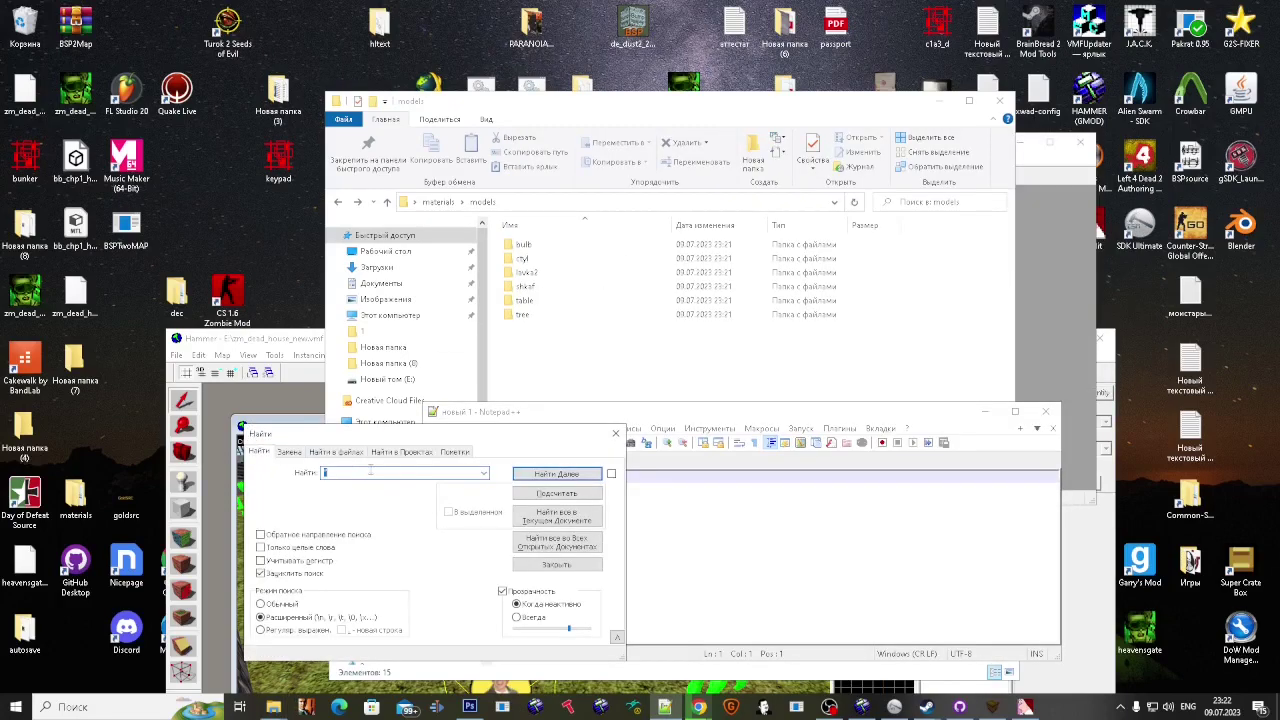
double_click(587, 547)
key(ctrl+v)
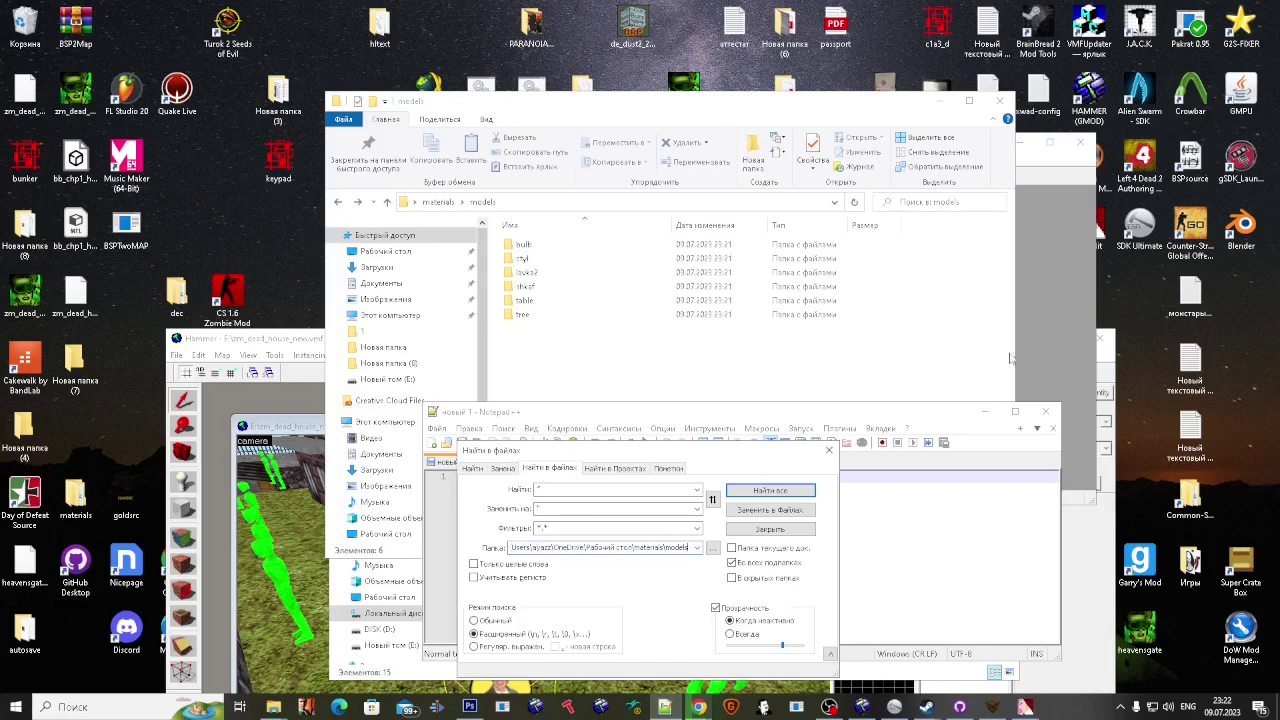
Step: Copy the LightmappedGeneric shader name from VTFEdit's Create VMT File options and paste it as the text to find
click(1028, 314)
click(678, 159)
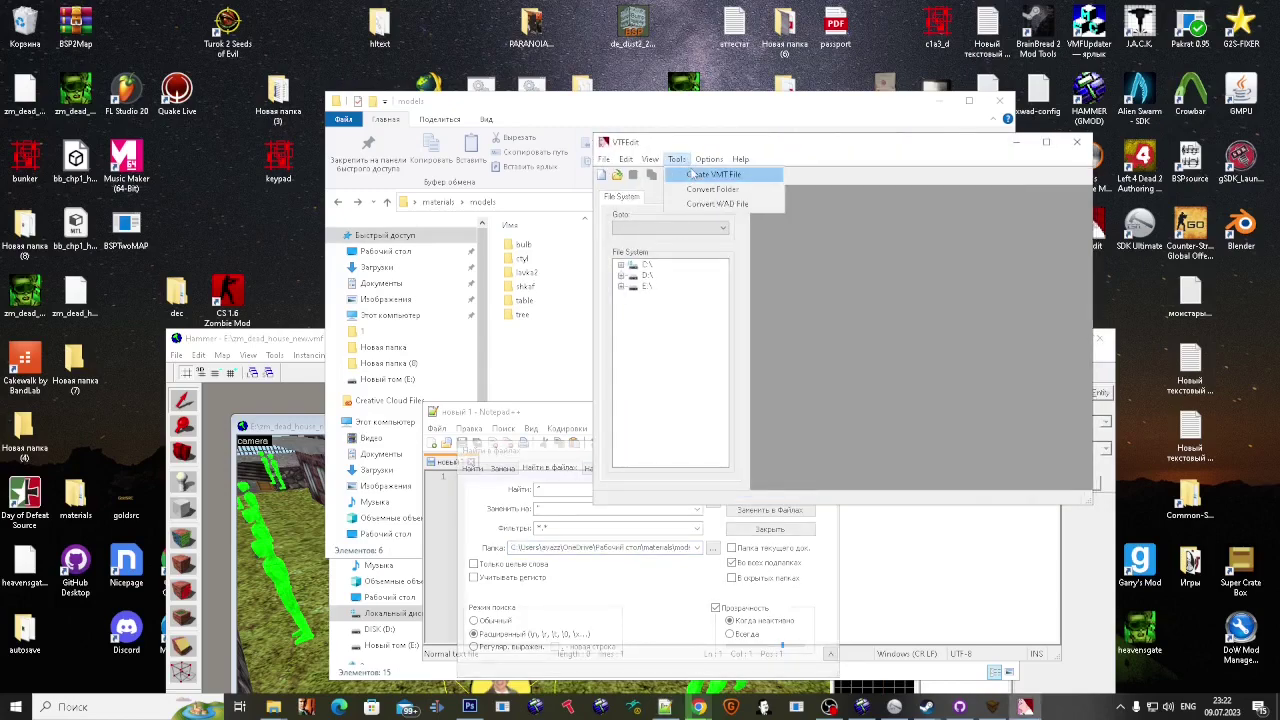
click(720, 172)
click(770, 223)
double_click(800, 254)
key(ctrl+c)
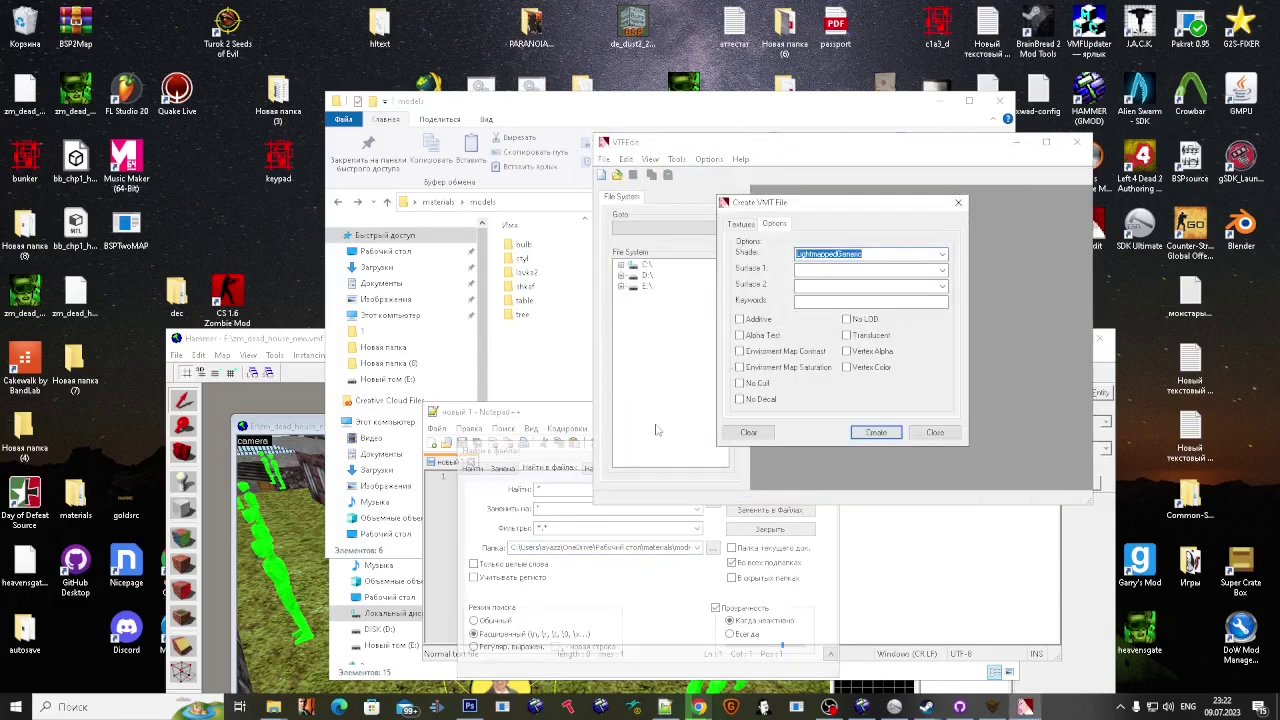
double_click(547, 490)
key(ctrl+v)
Step: Choose the VertexLitGeneric shader in Create VMT File and enter its name as the replacement text
click(930, 256)
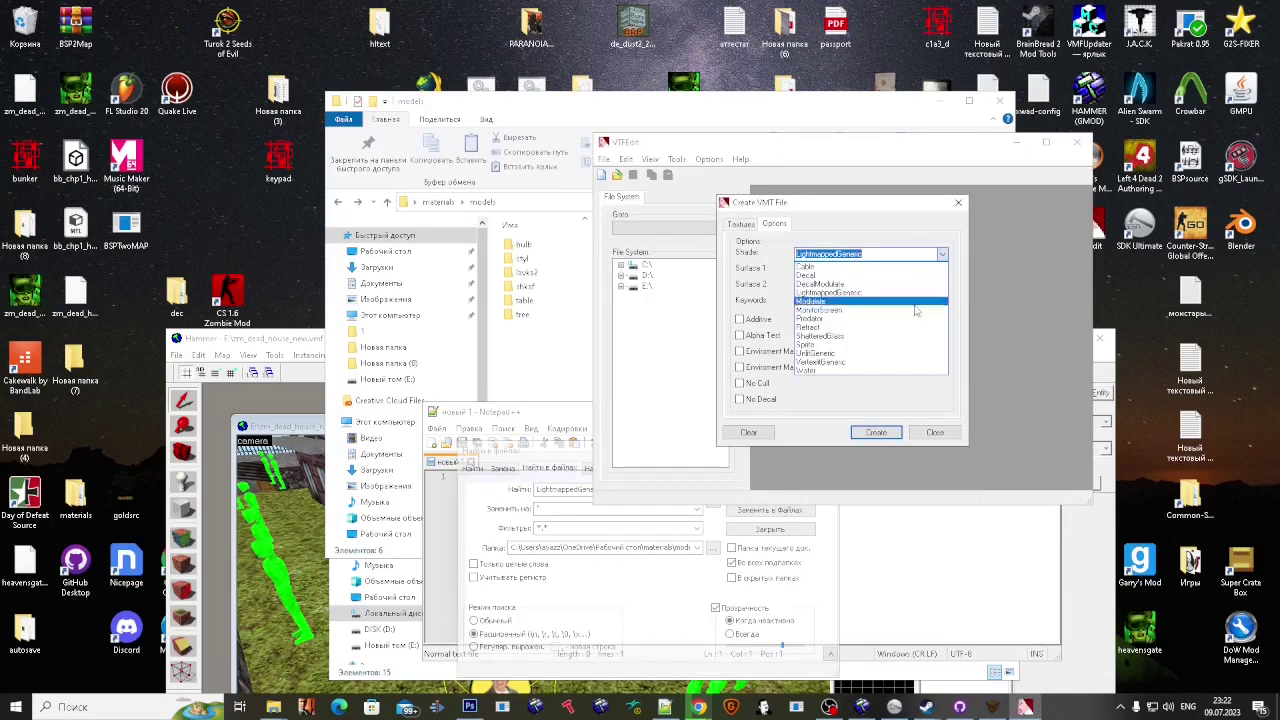
click(884, 356)
click(565, 510)
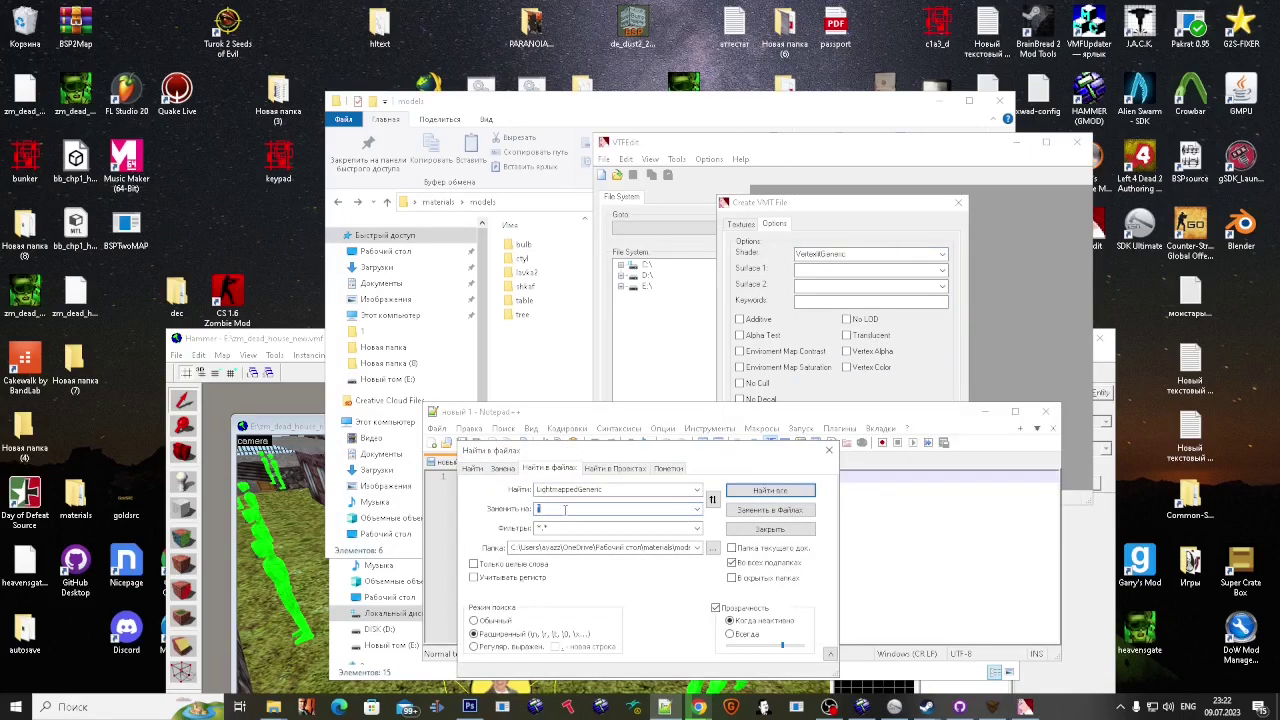
click(977, 301)
Step: Close VTFEdit and replace LightmappedGeneric with VertexLitGeneric in all files under materials\models
click(958, 203)
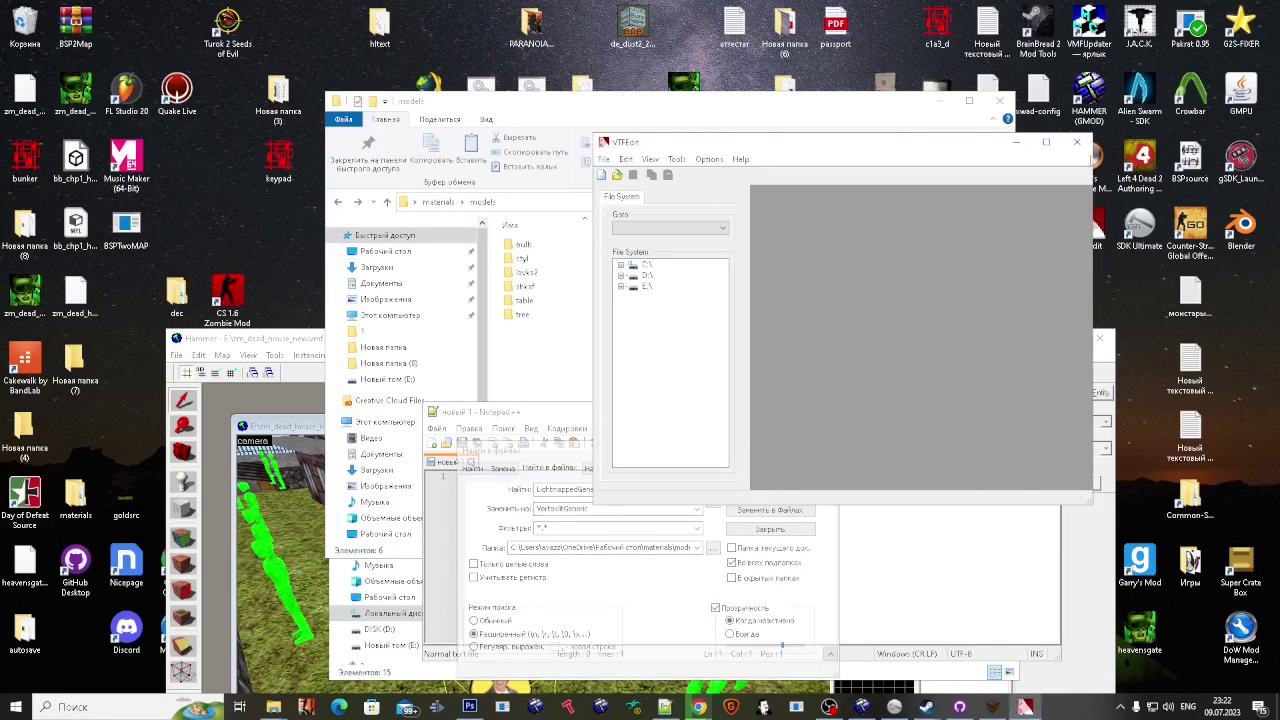
click(1076, 142)
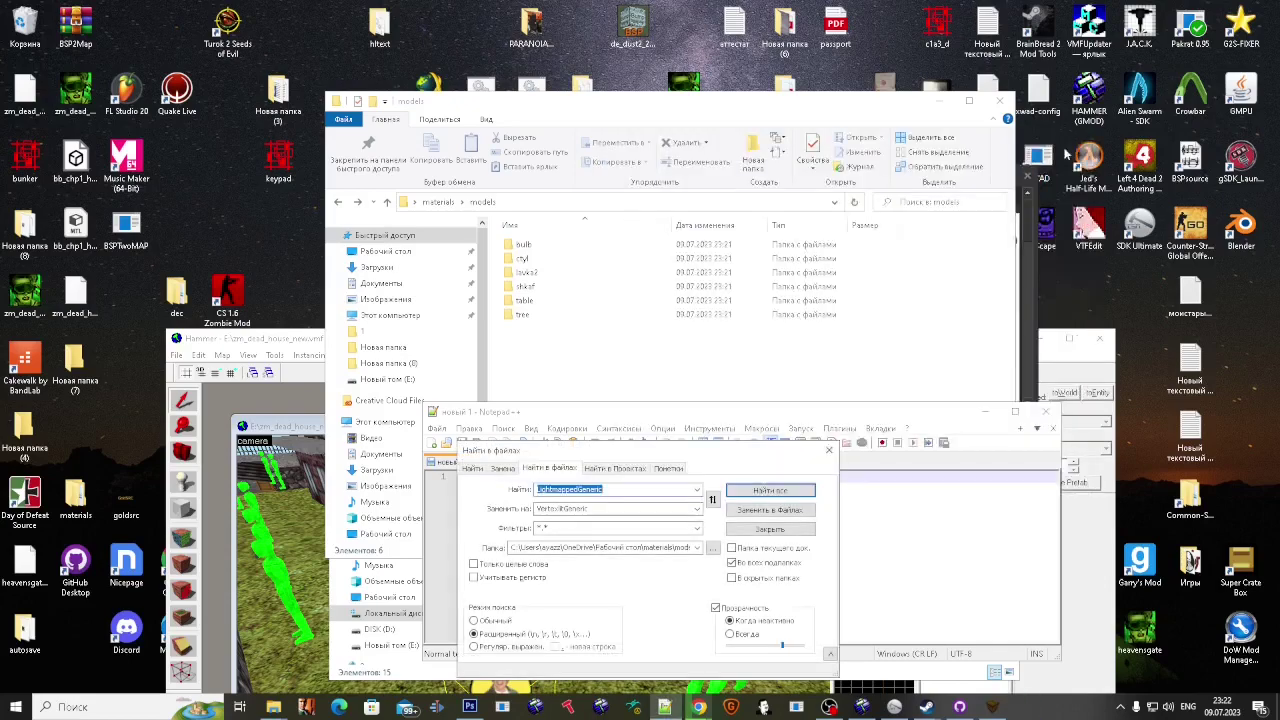
click(770, 510)
click(669, 418)
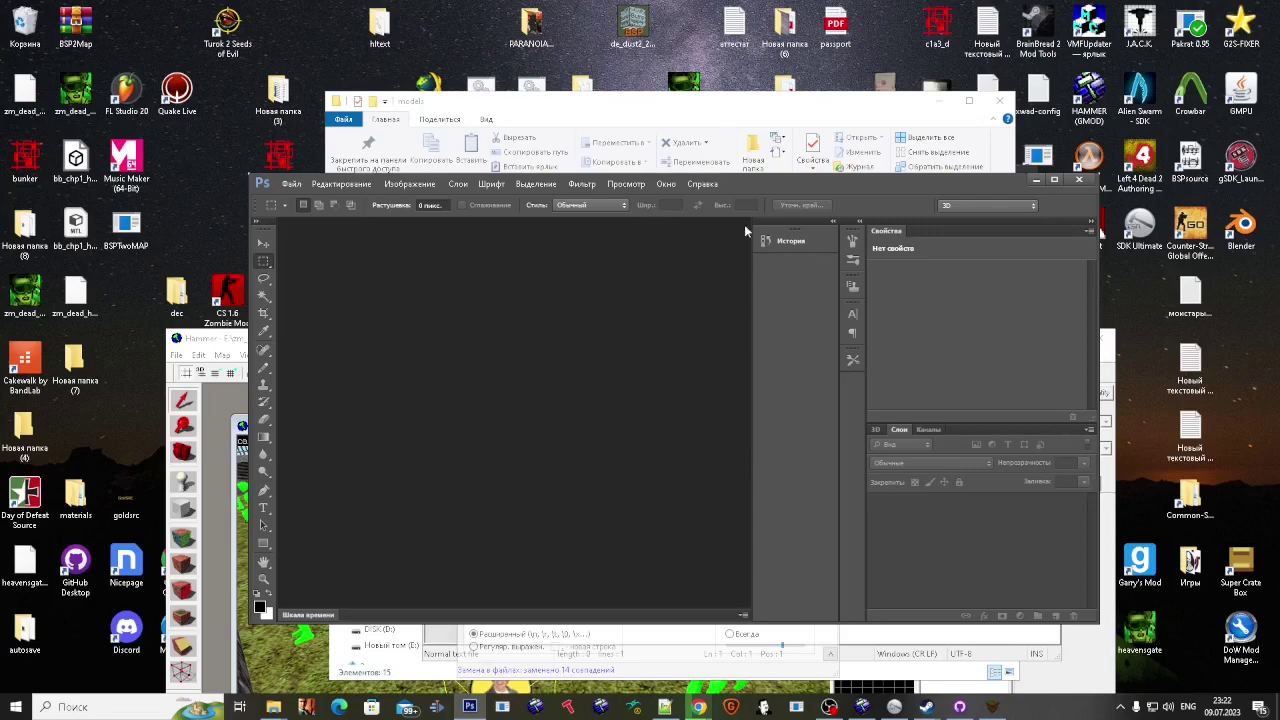
Step: Close Photoshop's Google filter panel and open tree.vtf from the materials\models\tree folder in Photoshop
click(687, 169)
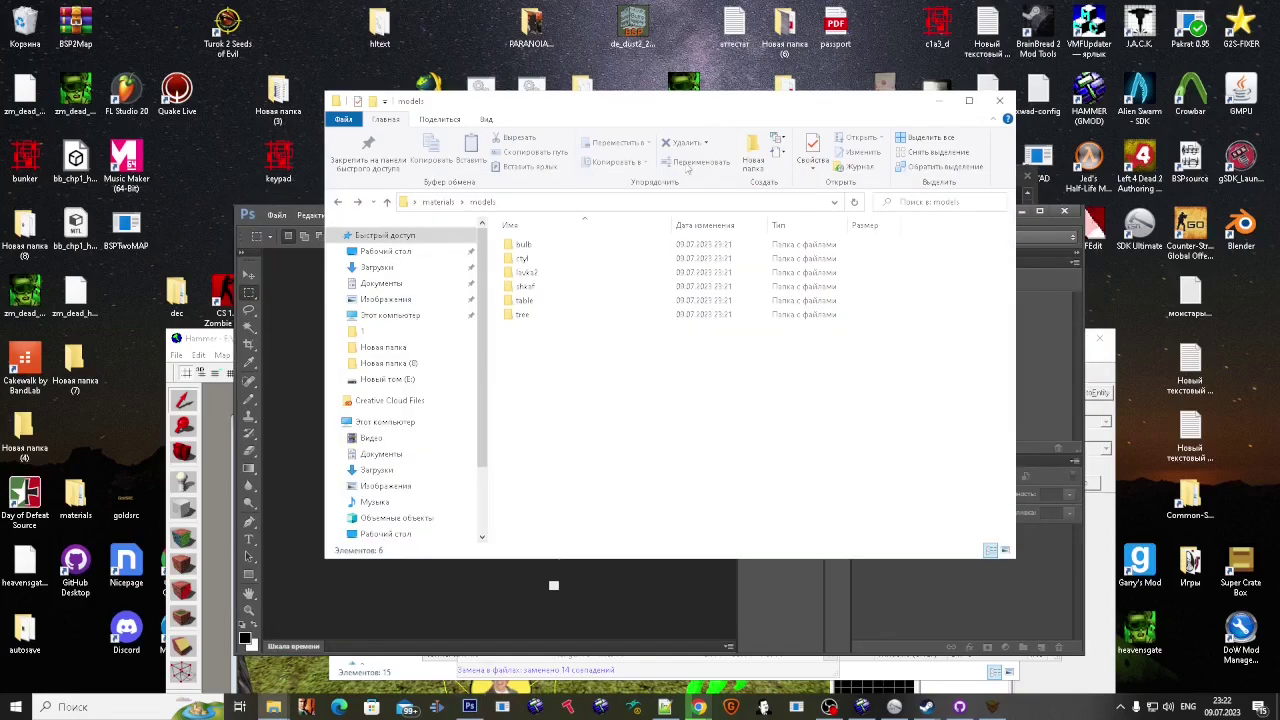
double_click(532, 317)
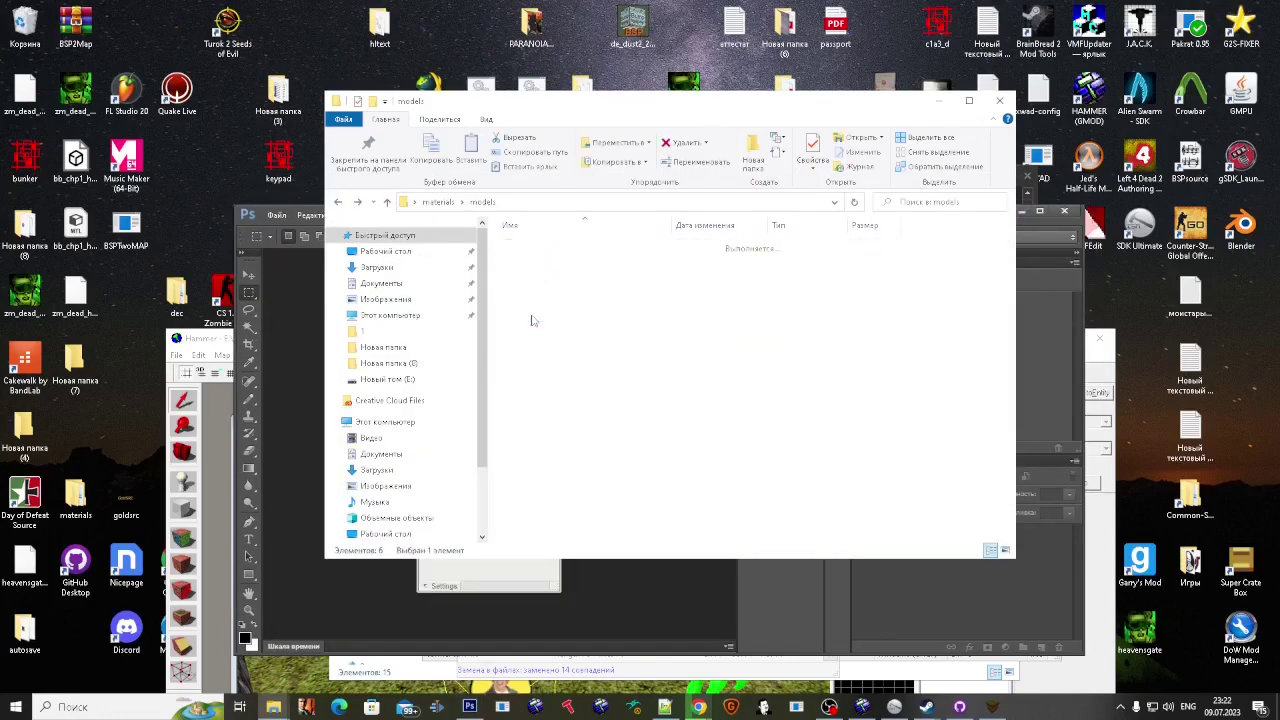
click(557, 367)
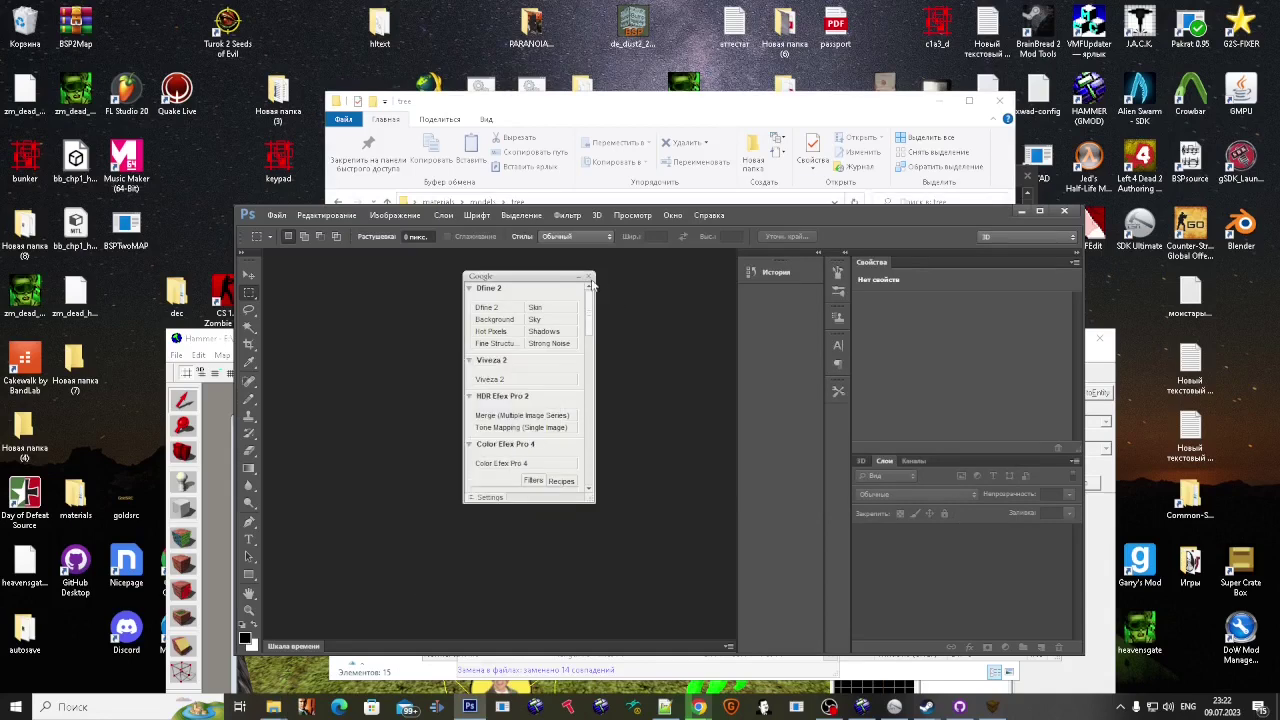
click(590, 277)
click(669, 114)
click(522, 288)
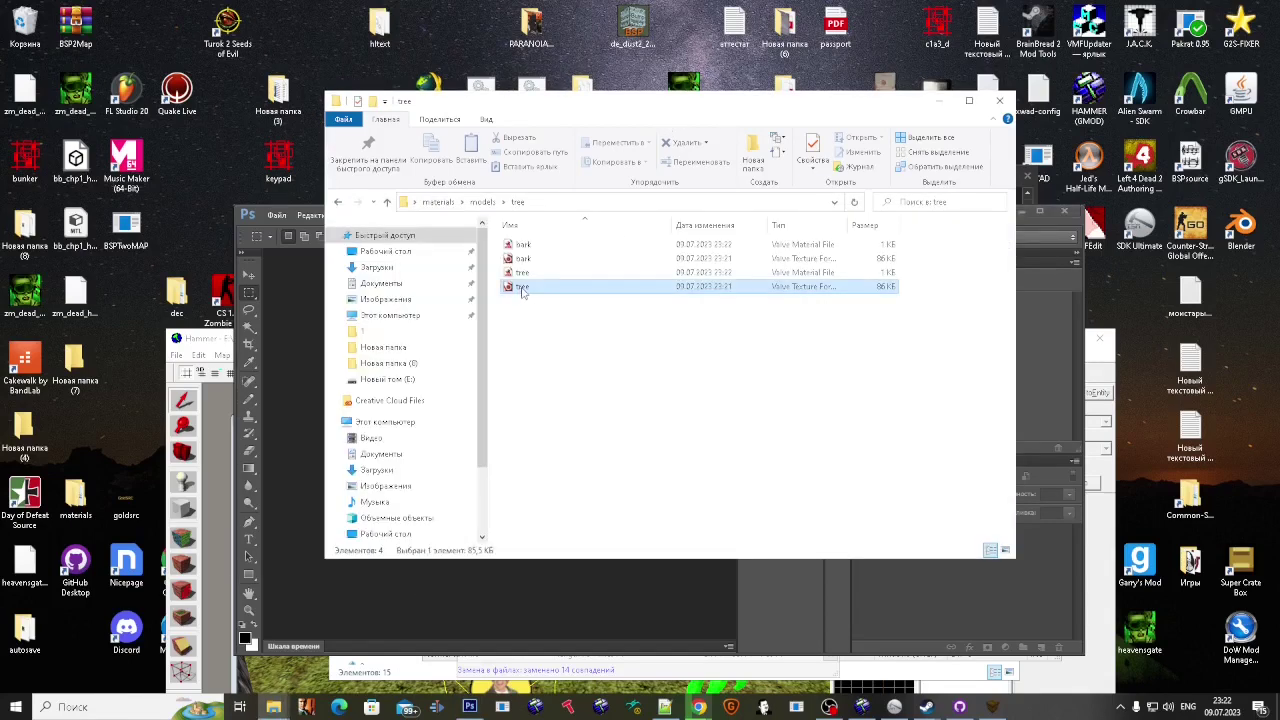
click(607, 601)
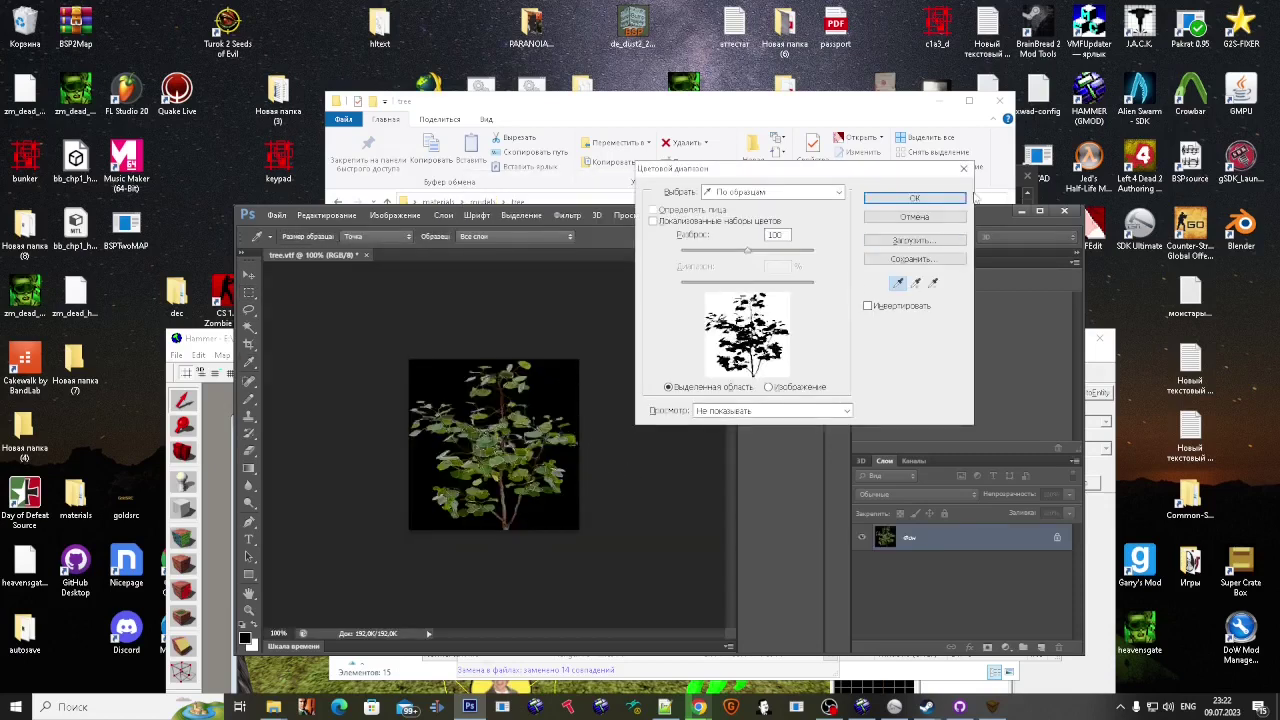
Step: Select the tree image's black background by color range with fuzziness 100, unlock the background layer and delete the selection
click(940, 201)
click(941, 200)
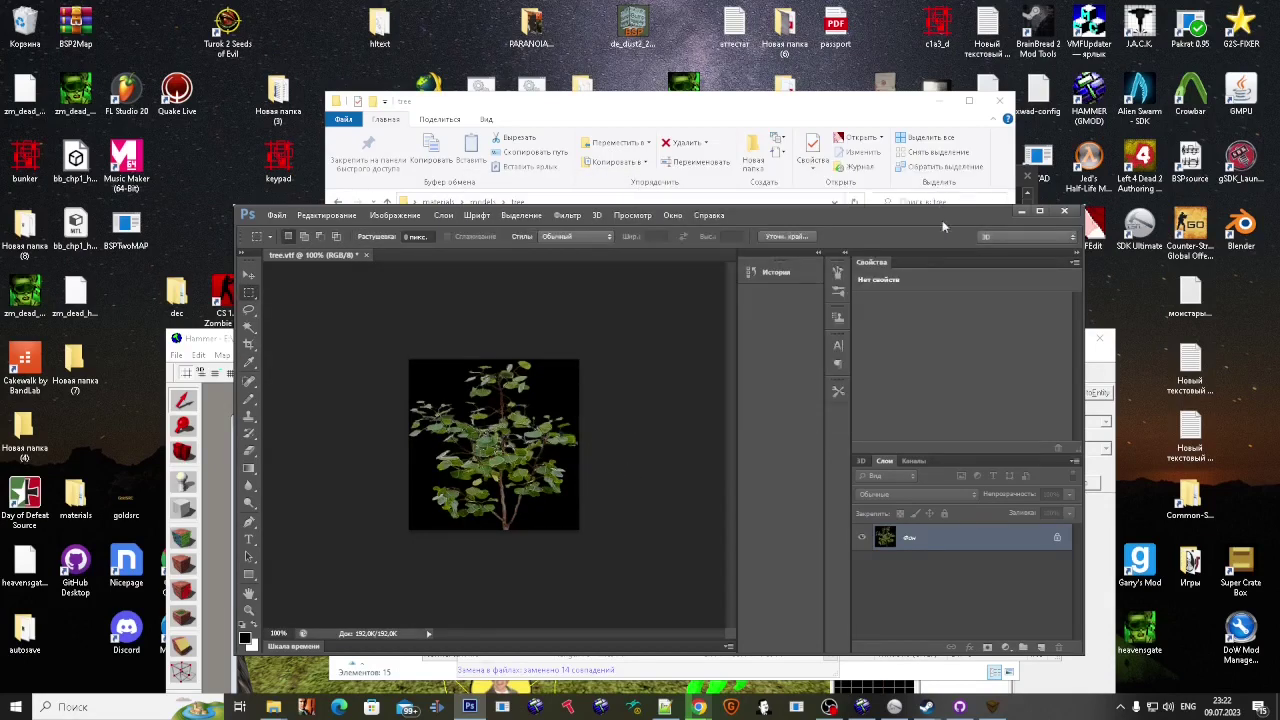
double_click(1056, 537)
key(Return)
key(Delete)
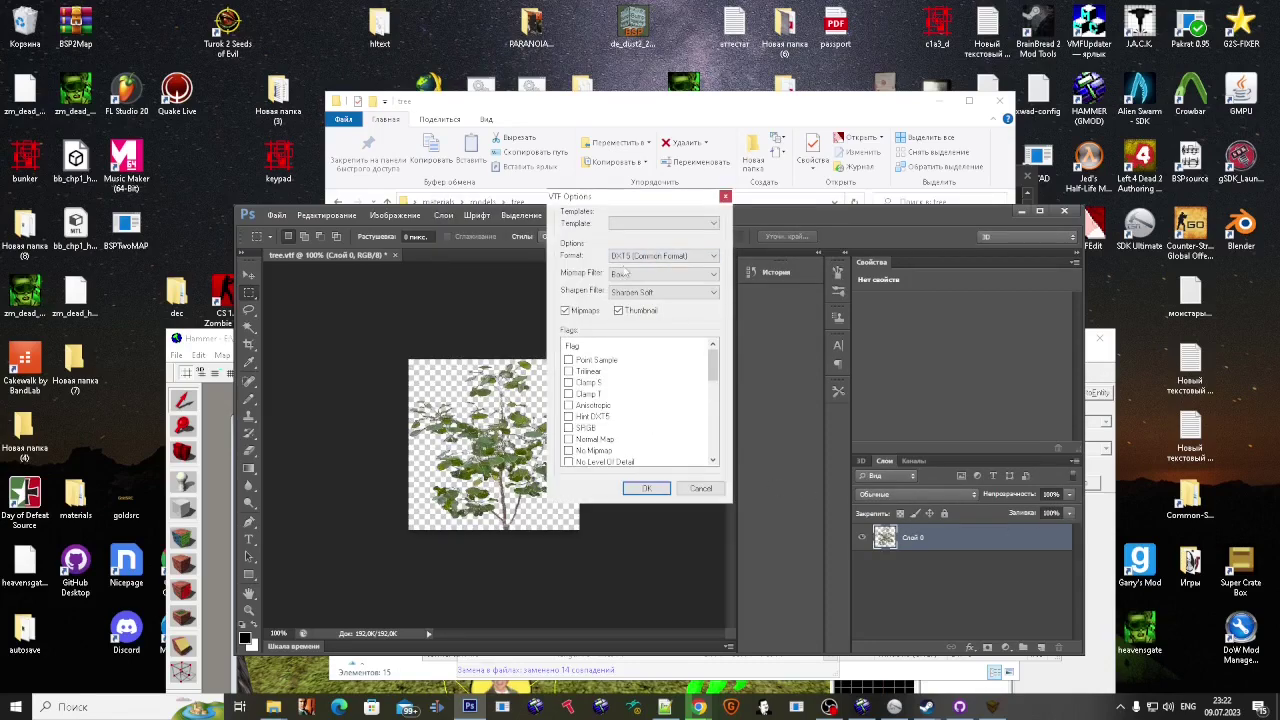
Step: Save tree.vtf in DXT5 format with mipmaps and thumbnail, close the image and return to the tree folder
click(640, 487)
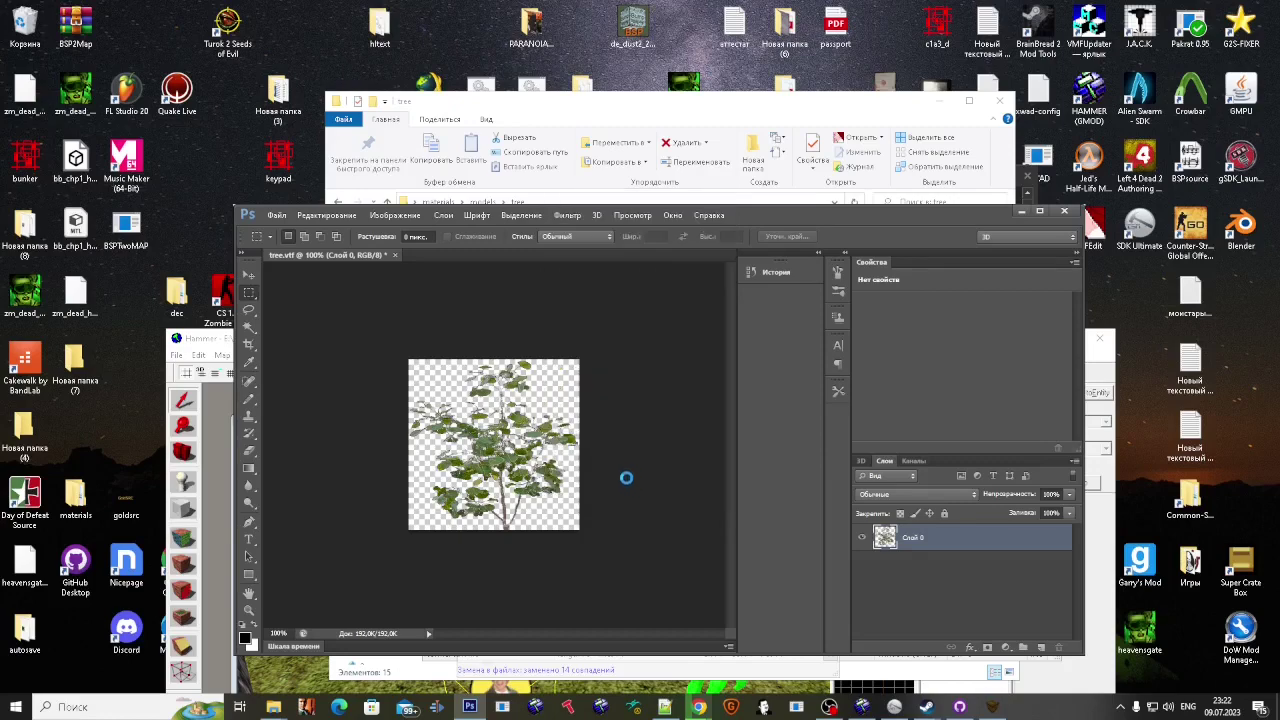
click(390, 256)
click(652, 128)
click(577, 287)
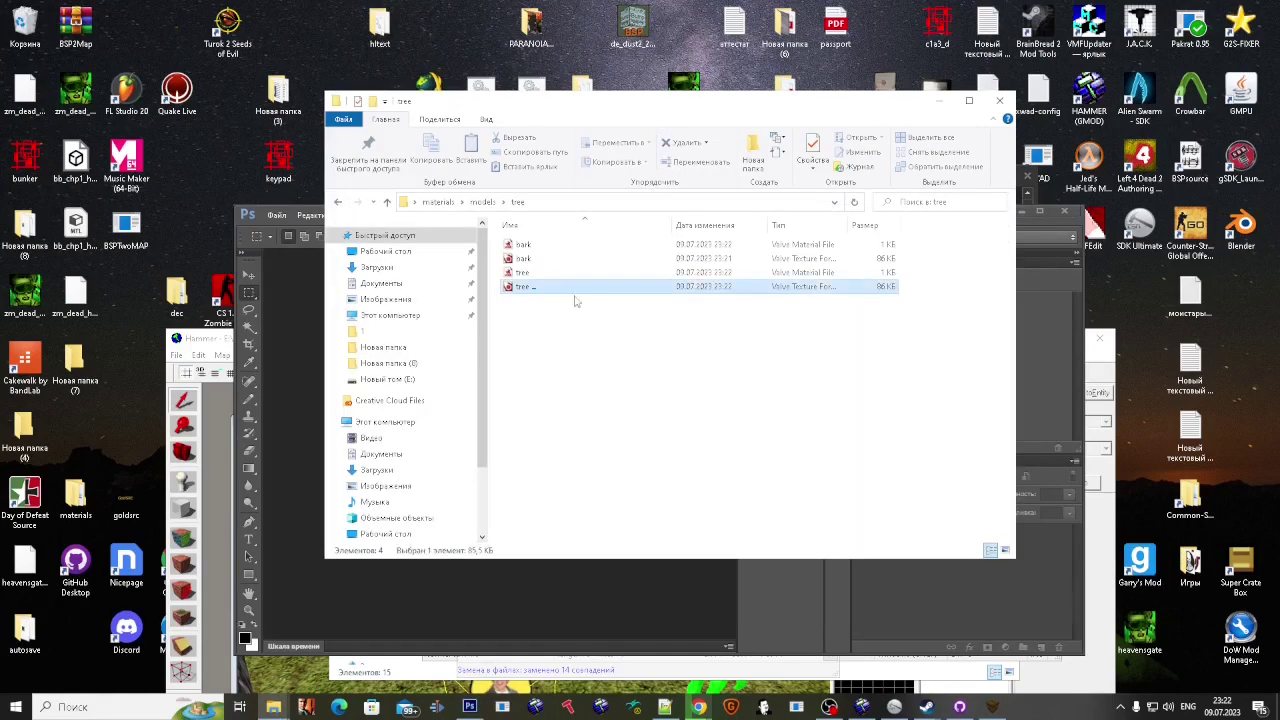
Step: Reopen tree.vtf in Photoshop and select its white background by color range with fuzziness 100
drag(594, 462, 588, 488)
double_click(521, 287)
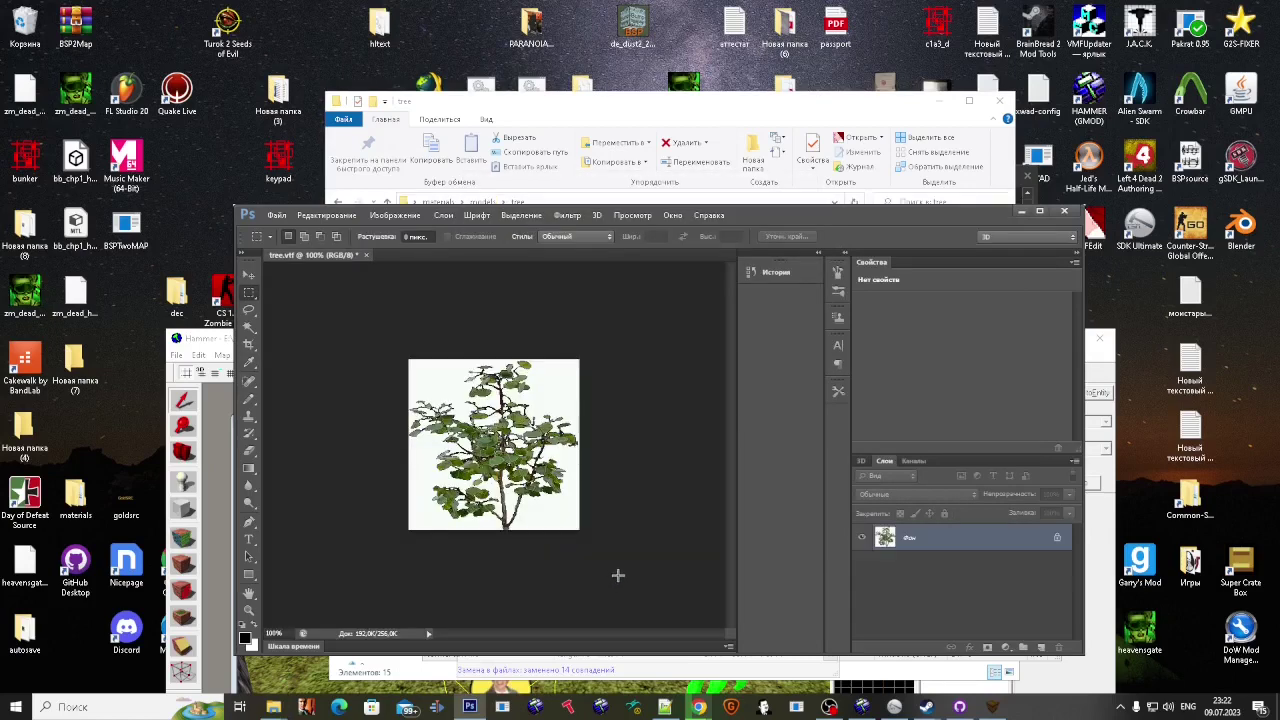
click(443, 382)
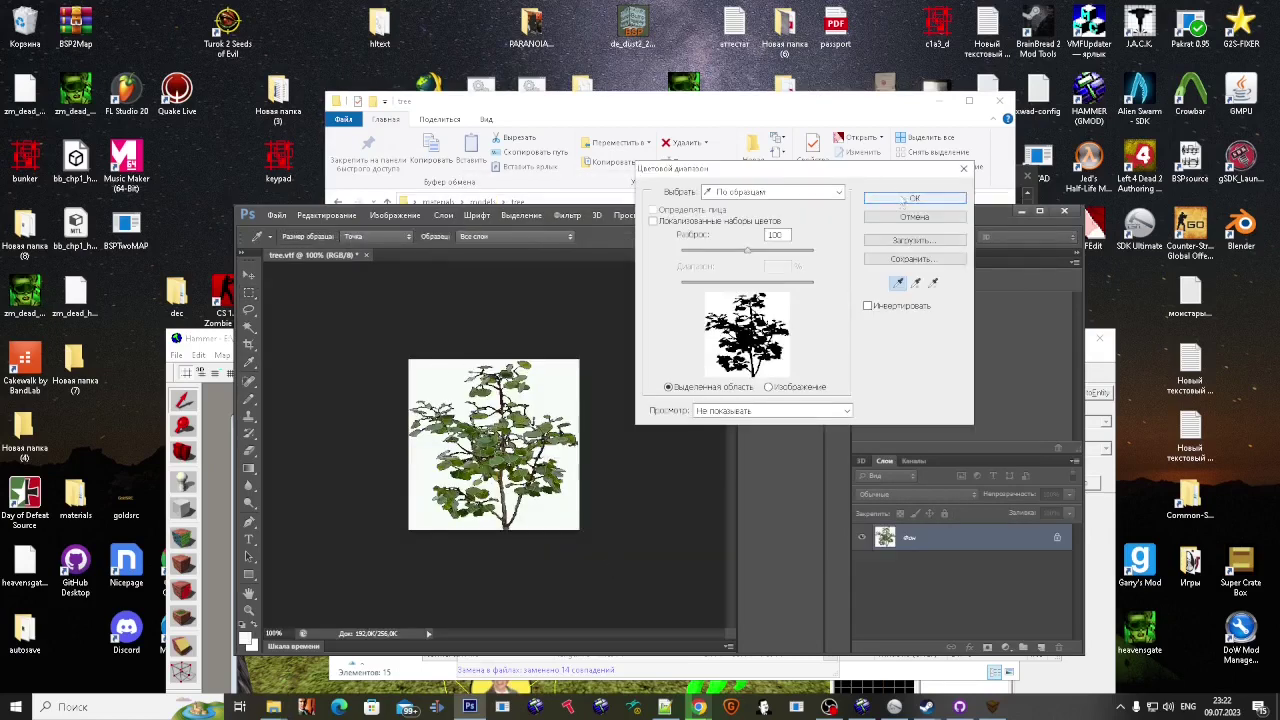
click(898, 200)
Step: Darken the selected background to black with Hue/Saturation at minimum lightness, deselect, save tree.vtf and close Photoshop
key(i)
key(ctrl+u)
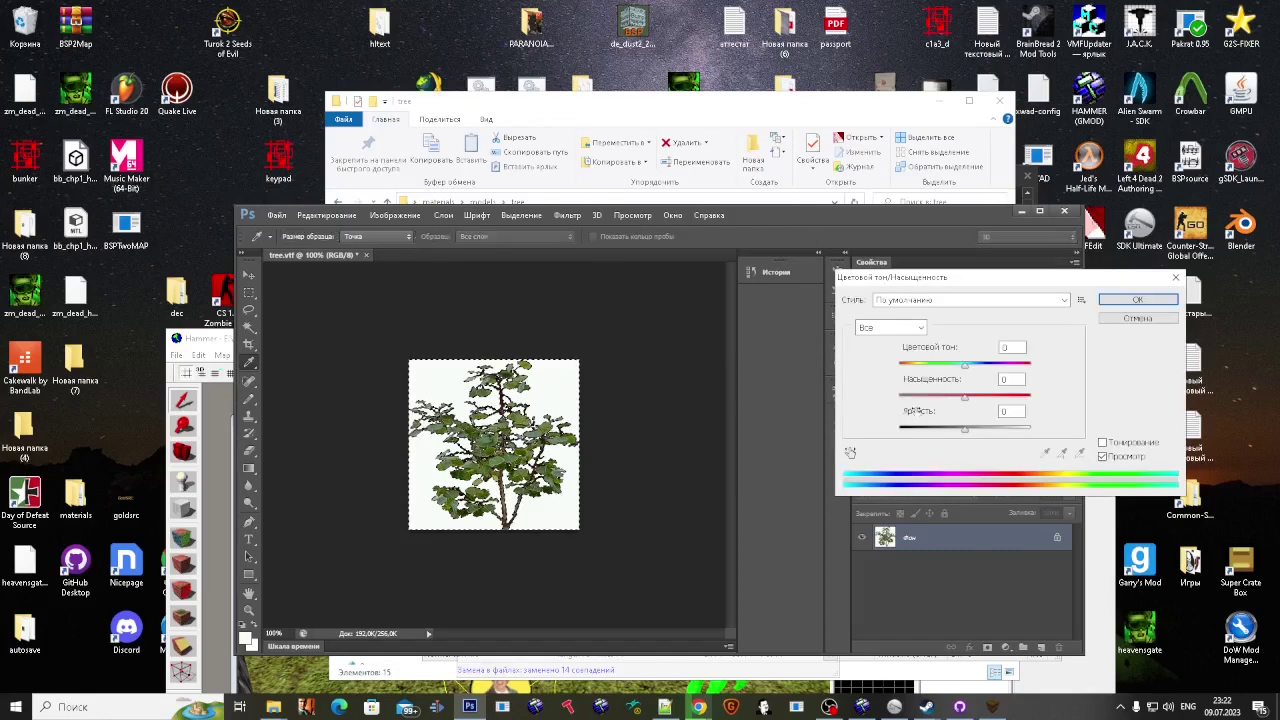
drag(965, 428, 853, 428)
click(1137, 299)
key(m)
click(610, 428)
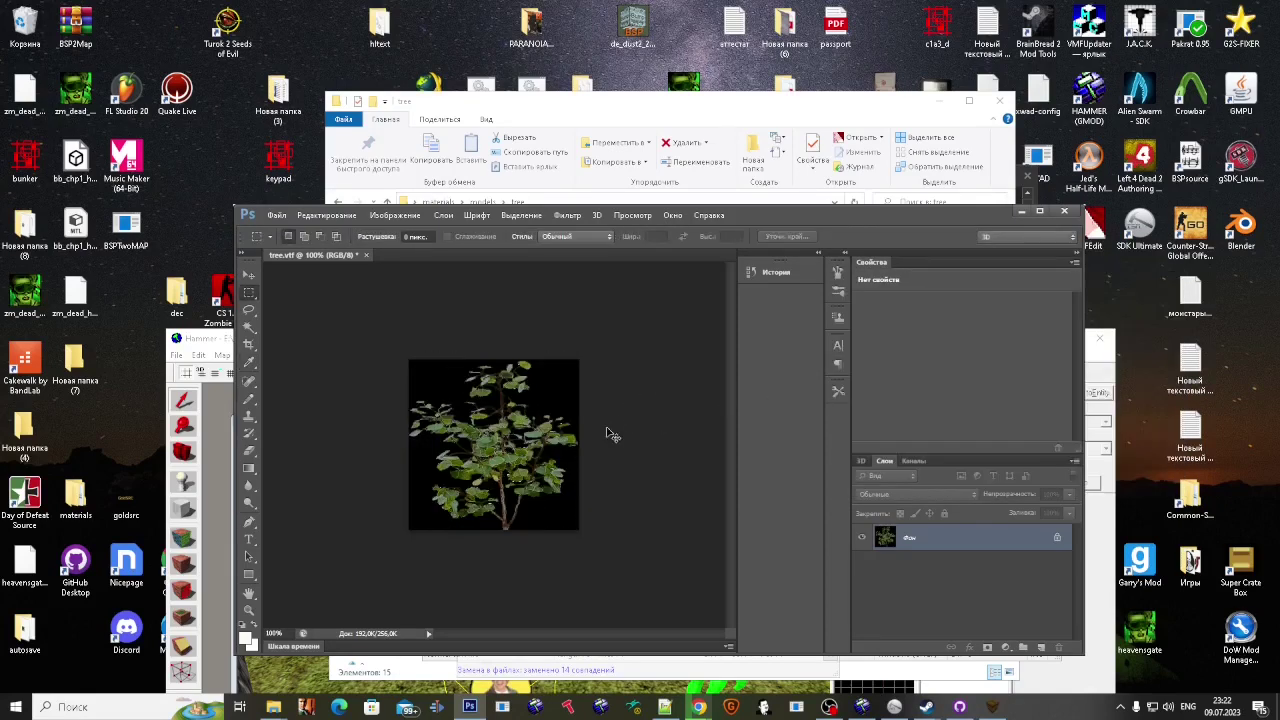
click(641, 490)
click(361, 255)
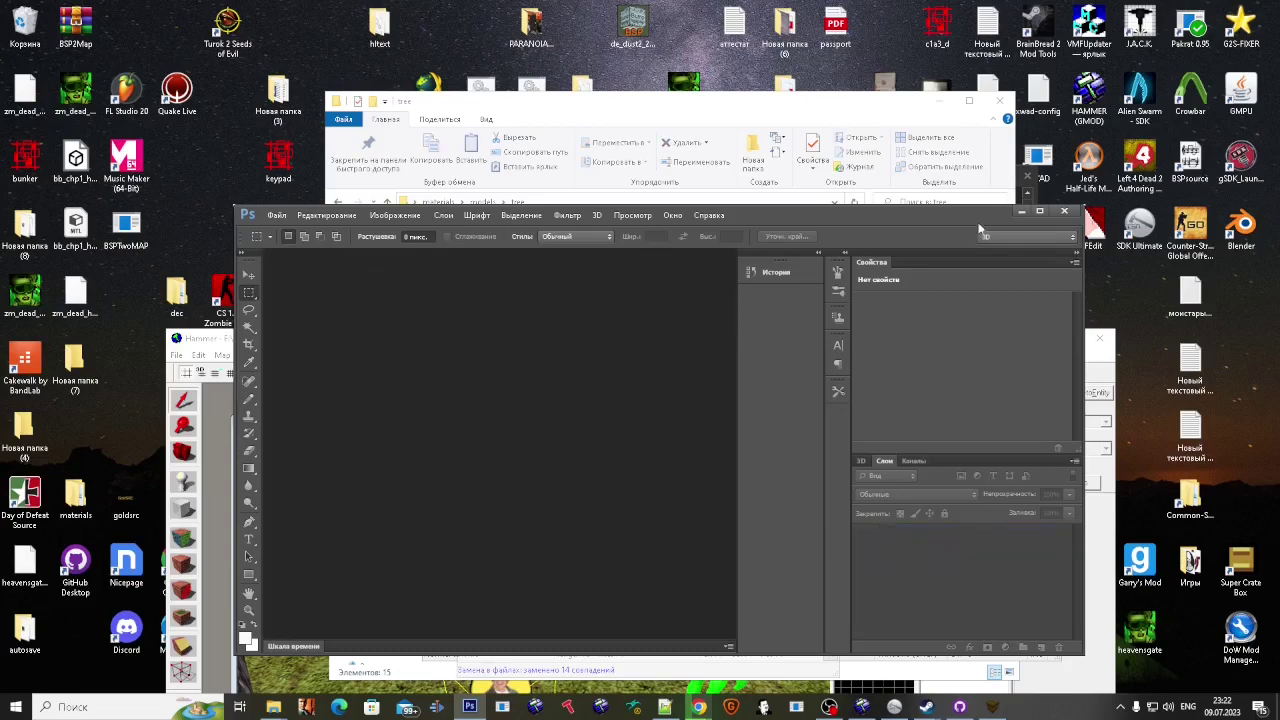
click(1065, 212)
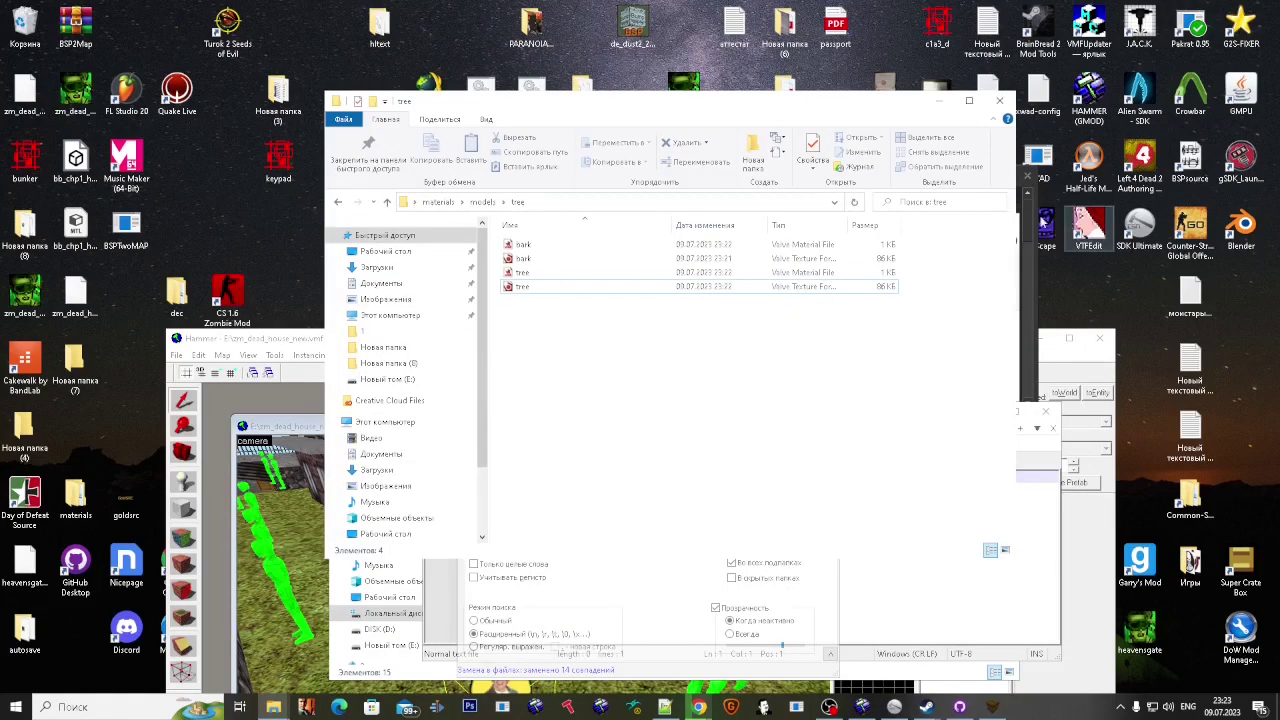
Step: Add the line $alphatest 1 to the tree material file, save it and close Notepad
double_click(690, 272)
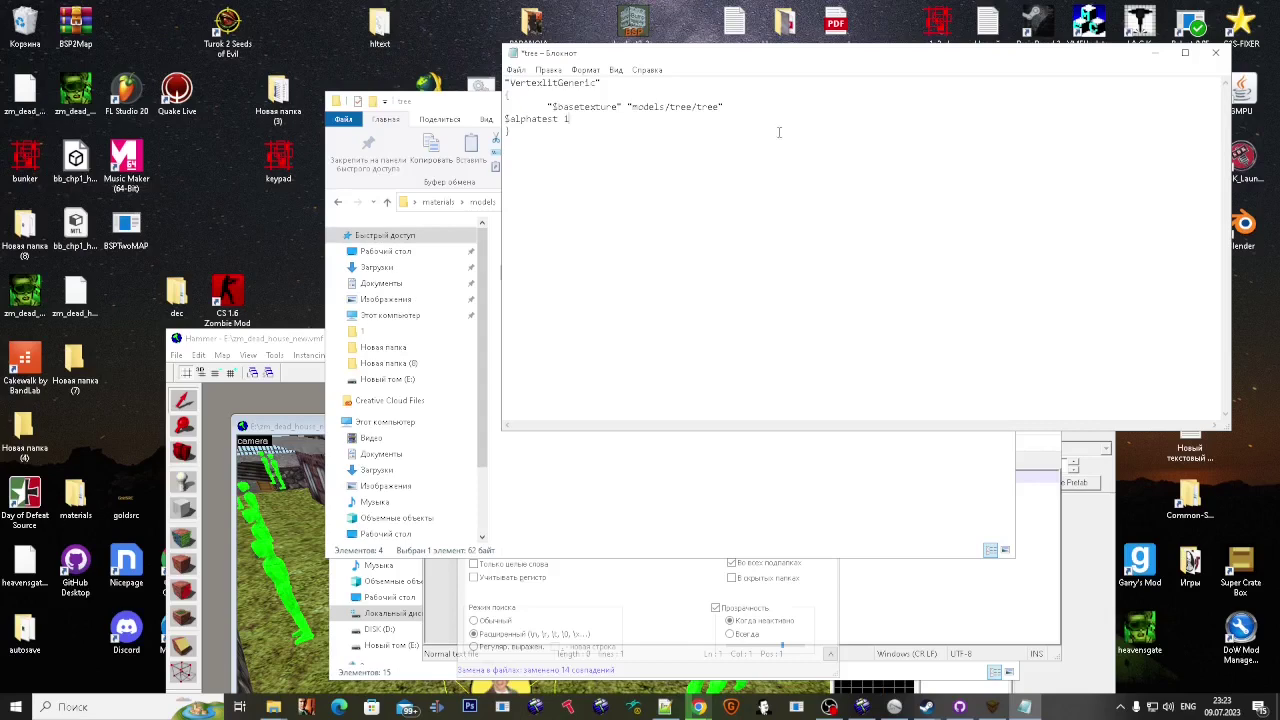
click(1215, 52)
click(574, 368)
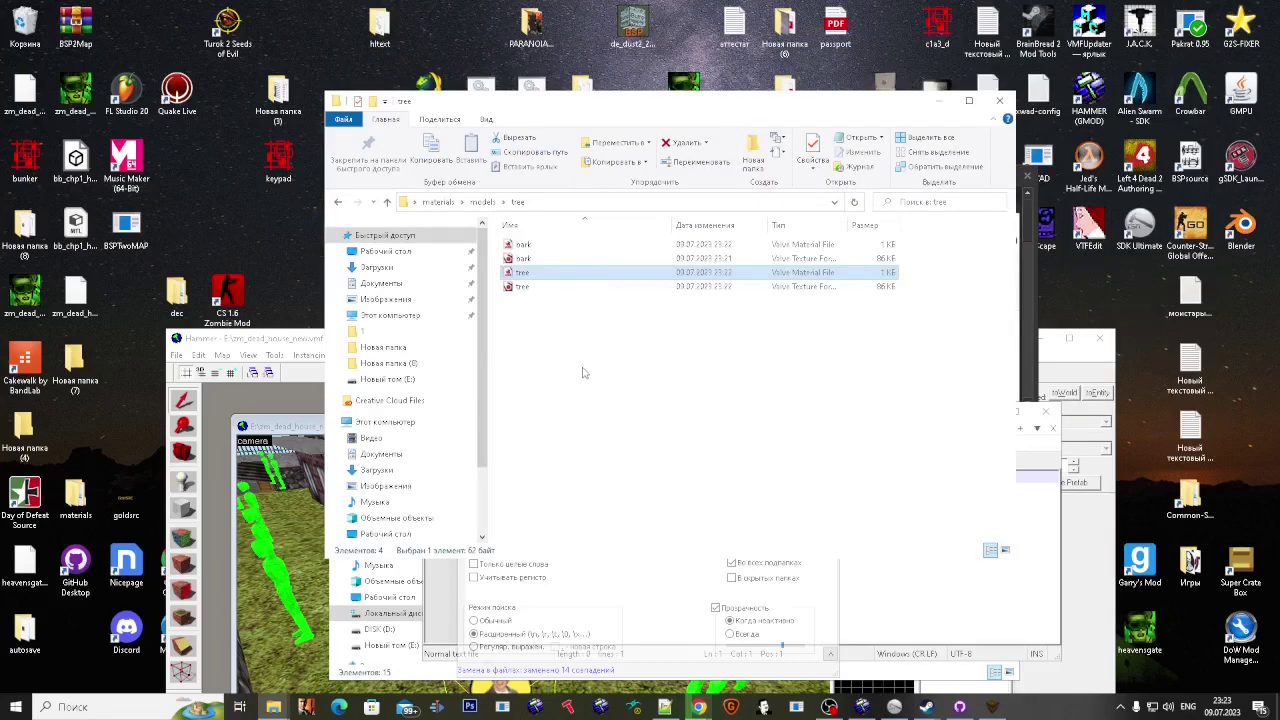
Step: Check the lavka2 and bulb texture folders and view lightbulb.vtf in VTFEdit
click(483, 202)
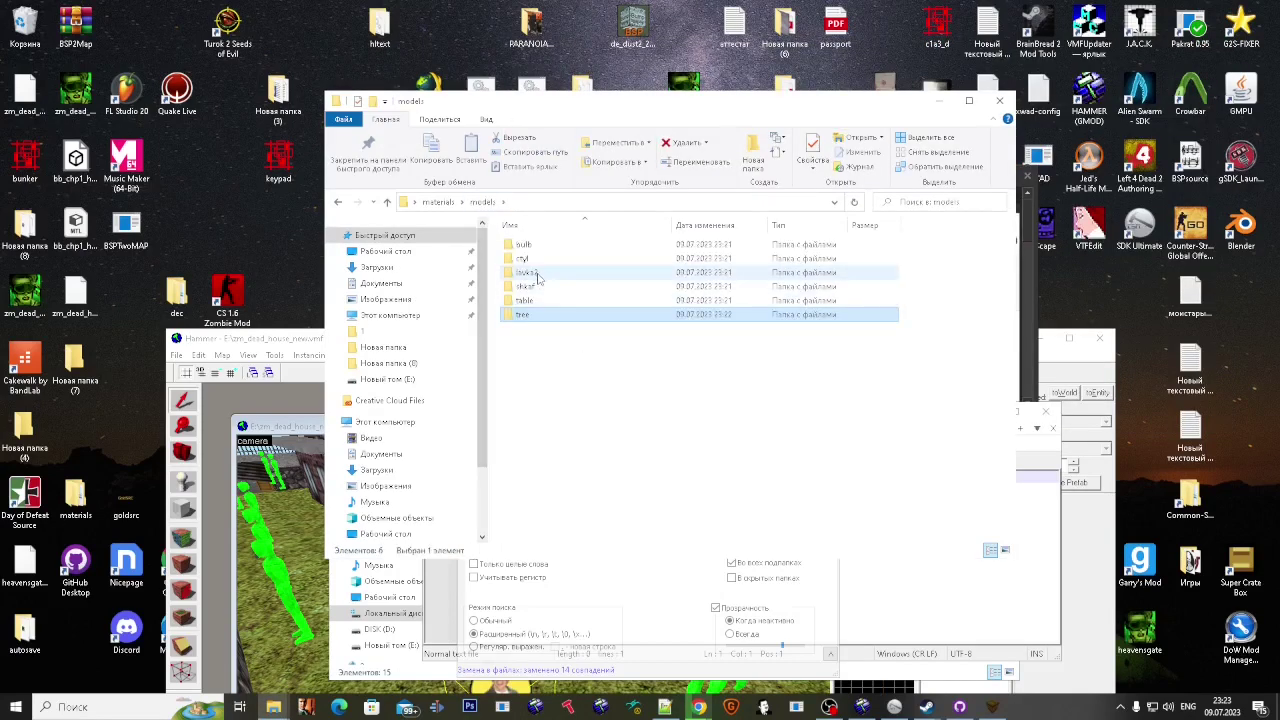
click(538, 278)
double_click(538, 278)
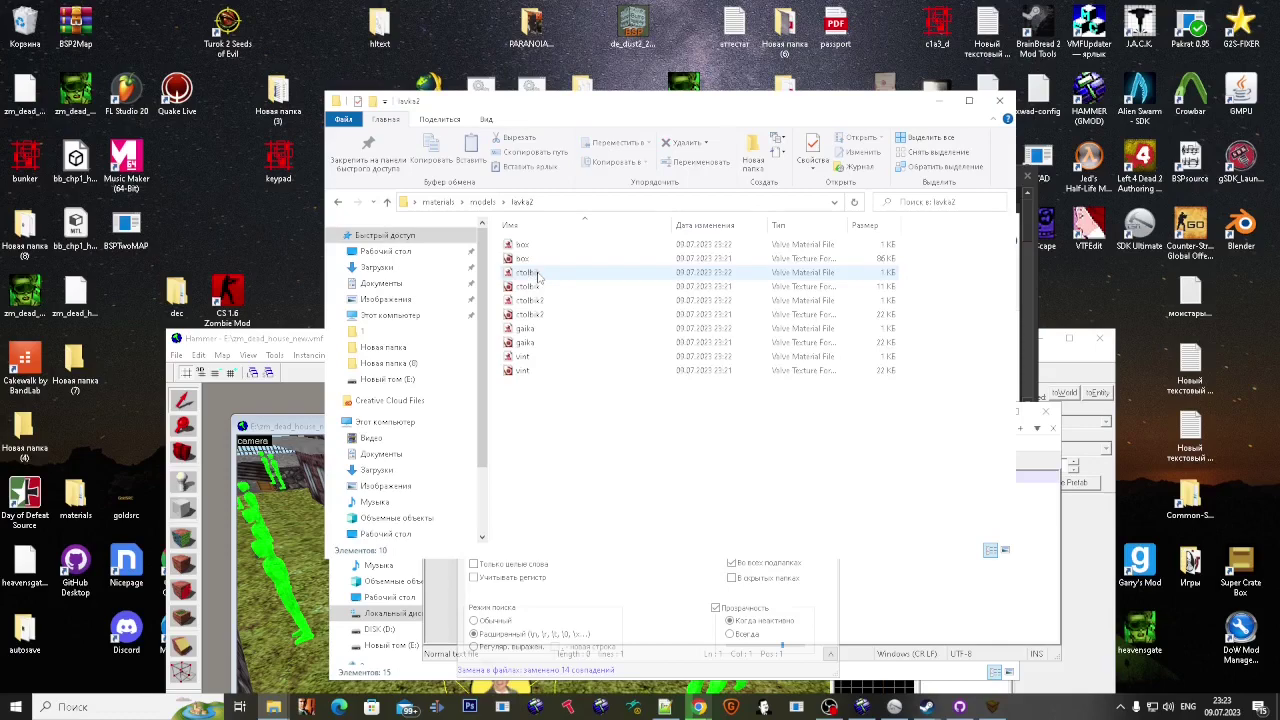
key(alt+Left)
double_click(537, 246)
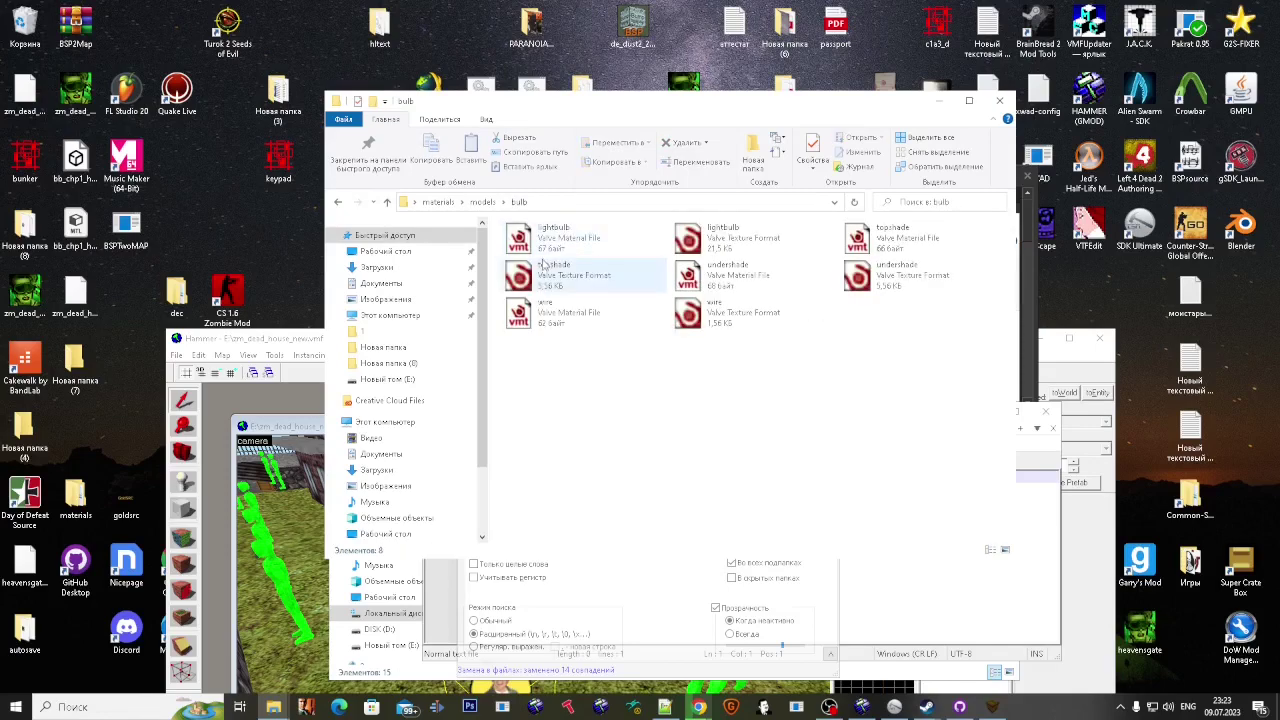
click(748, 250)
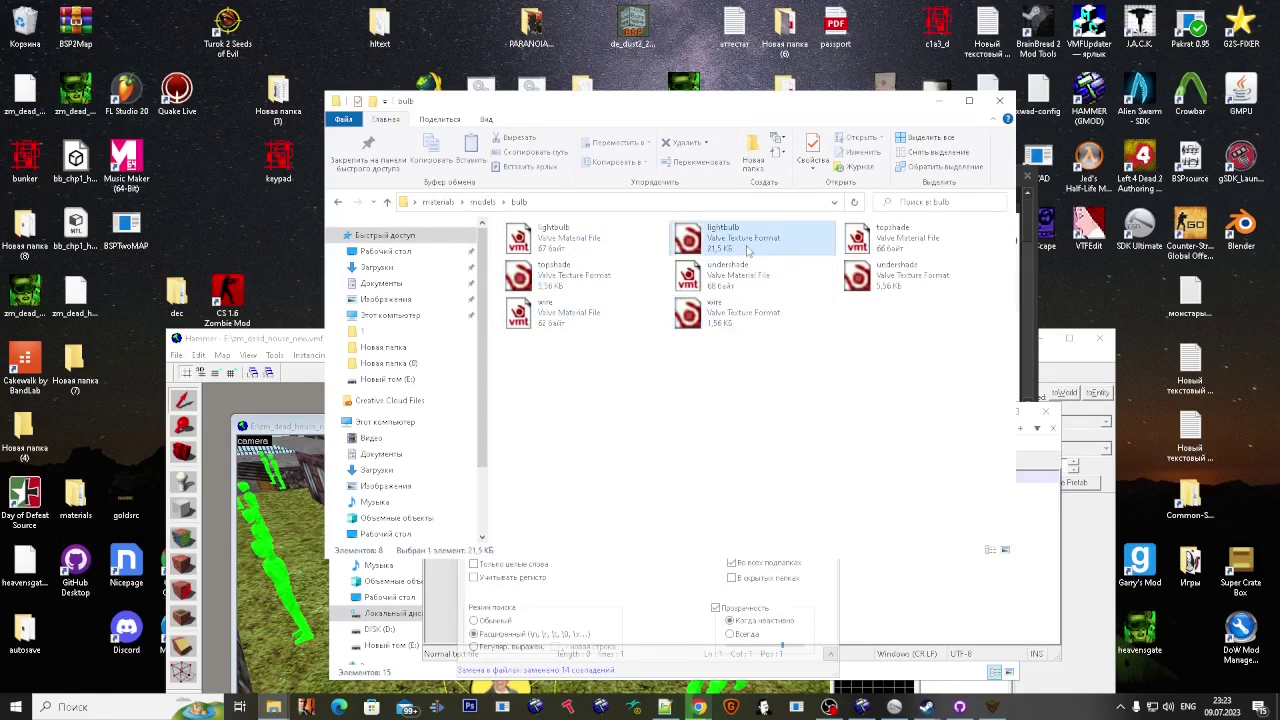
double_click(748, 250)
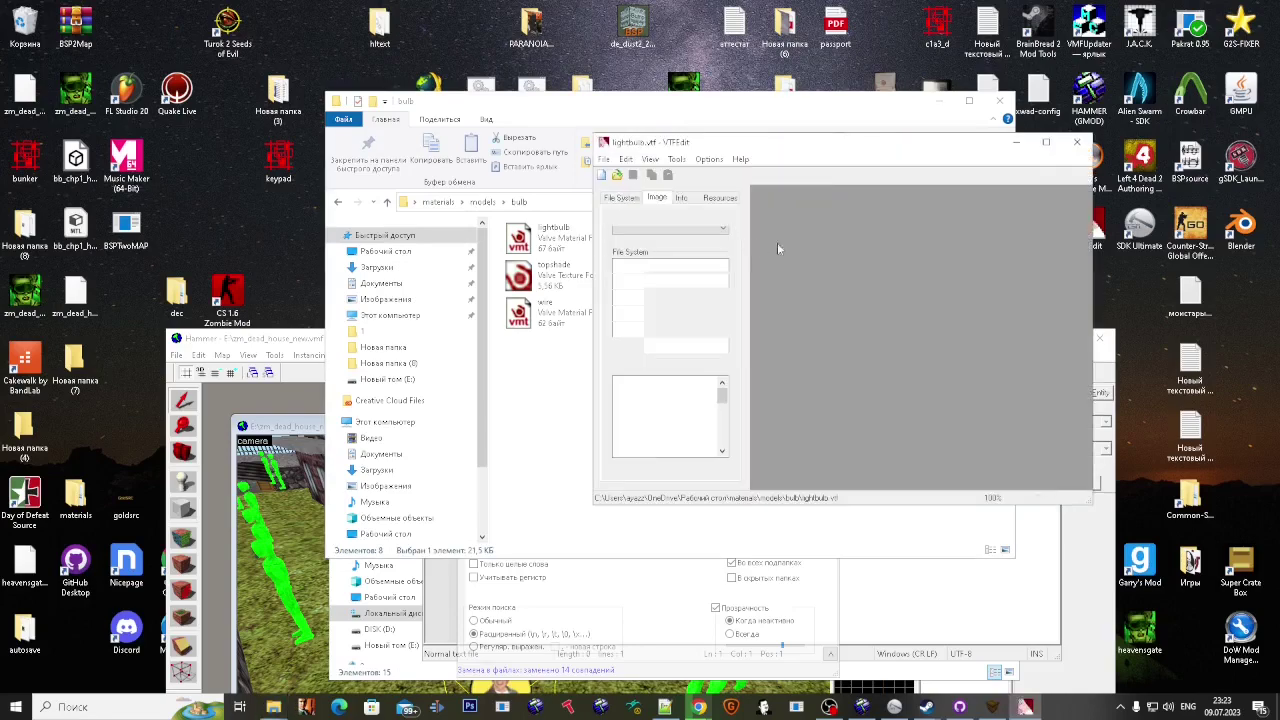
click(1076, 143)
Step: Add the line $selfillum 1 to the lightbulb material file, save it and close Notepad
double_click(540, 240)
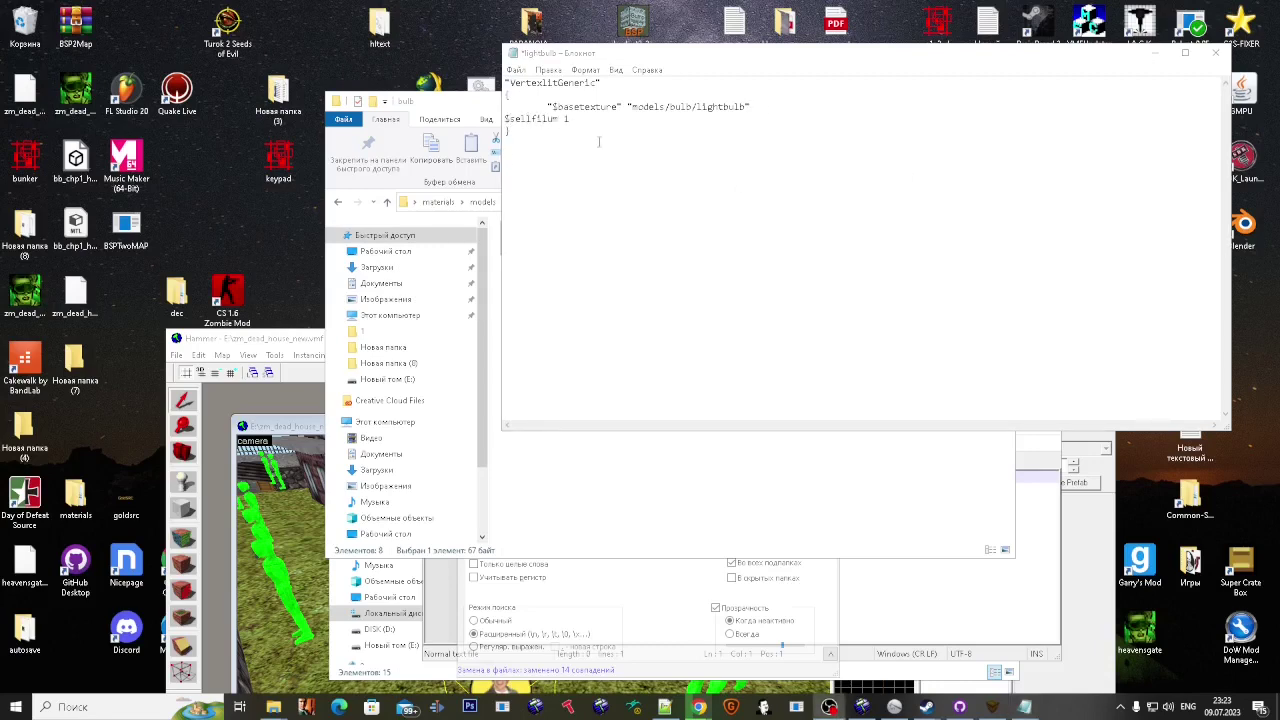
click(537, 131)
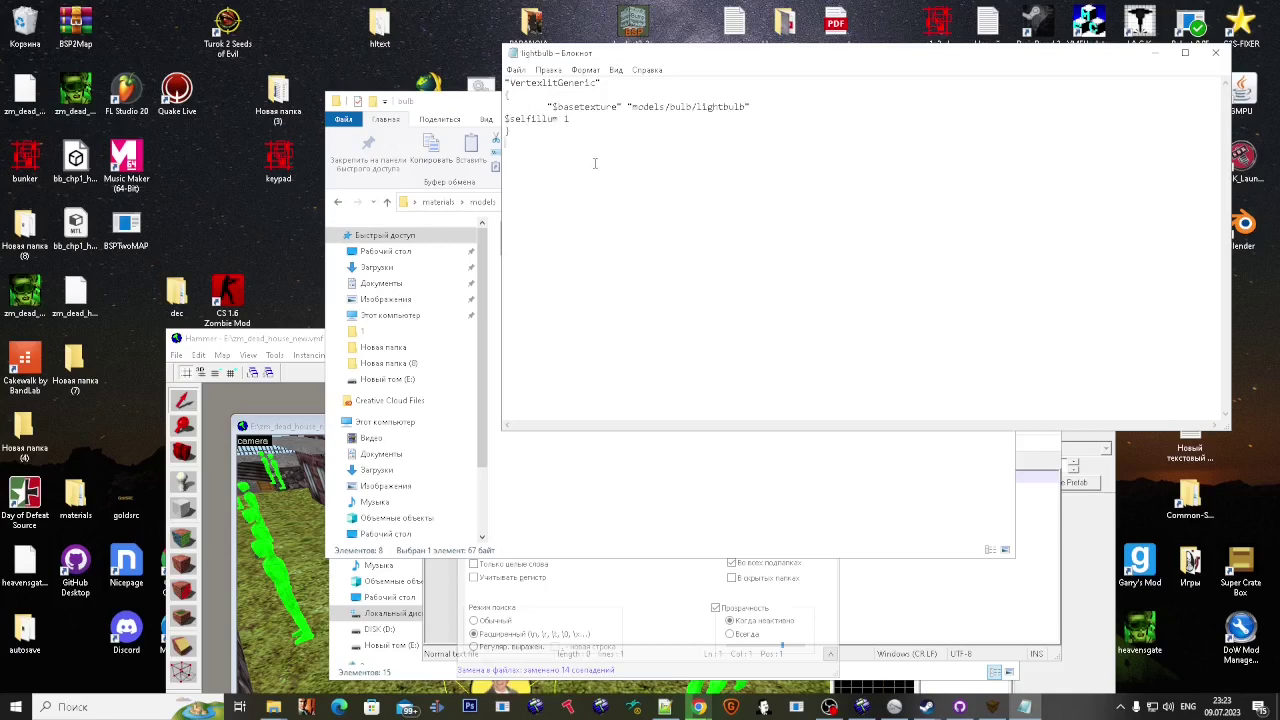
click(1216, 54)
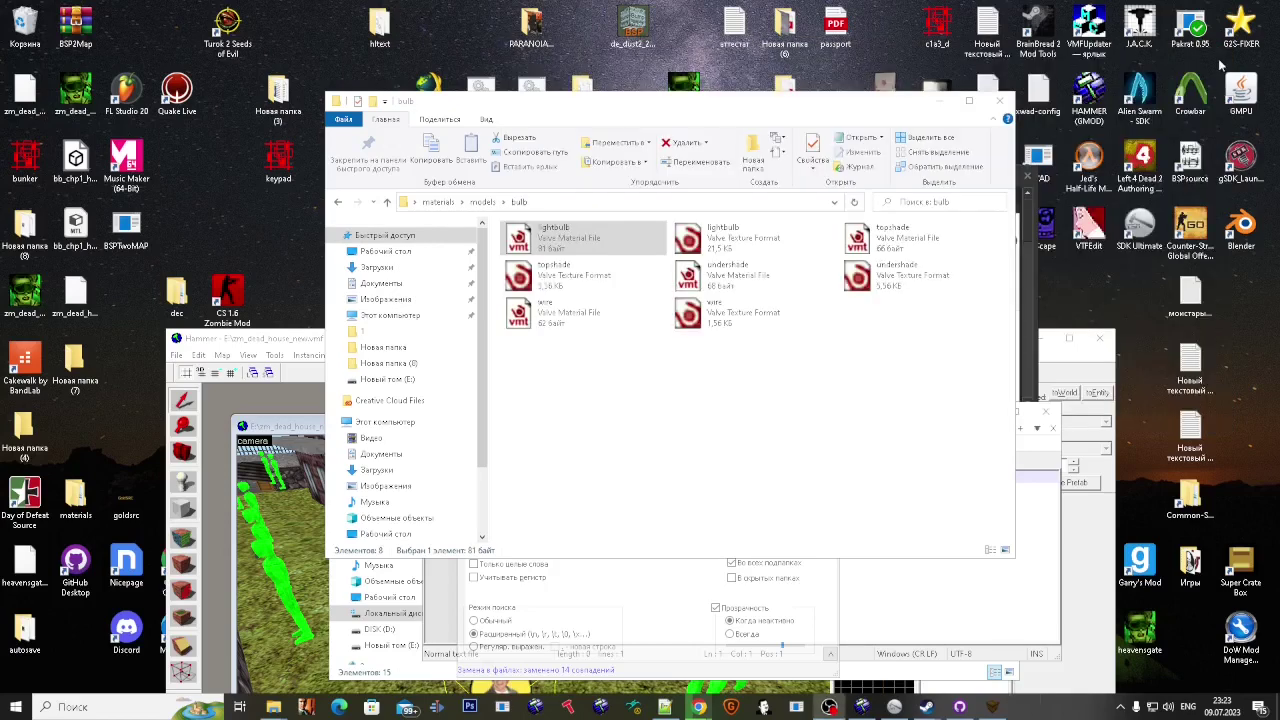
Step: Change the lightbulb material's shader to UnlitGeneric, replace its $selfillum line with $model 1 and save the file
double_click(555, 237)
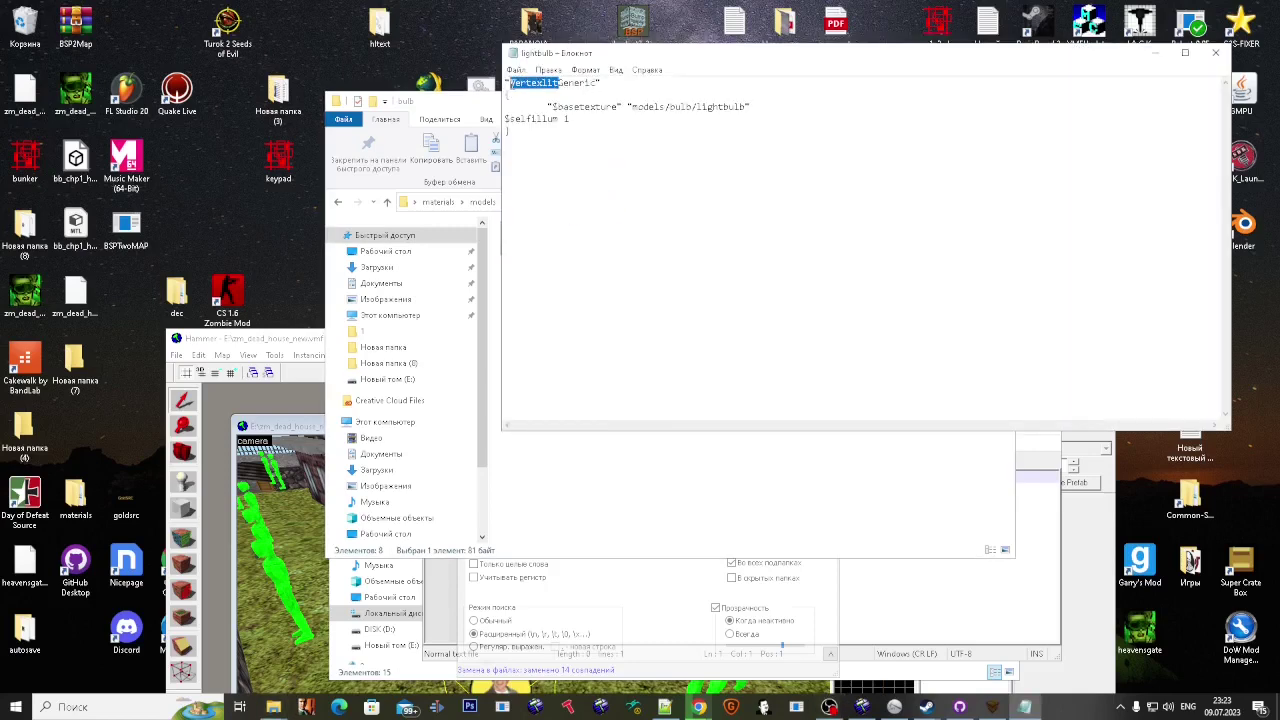
text(Unl)
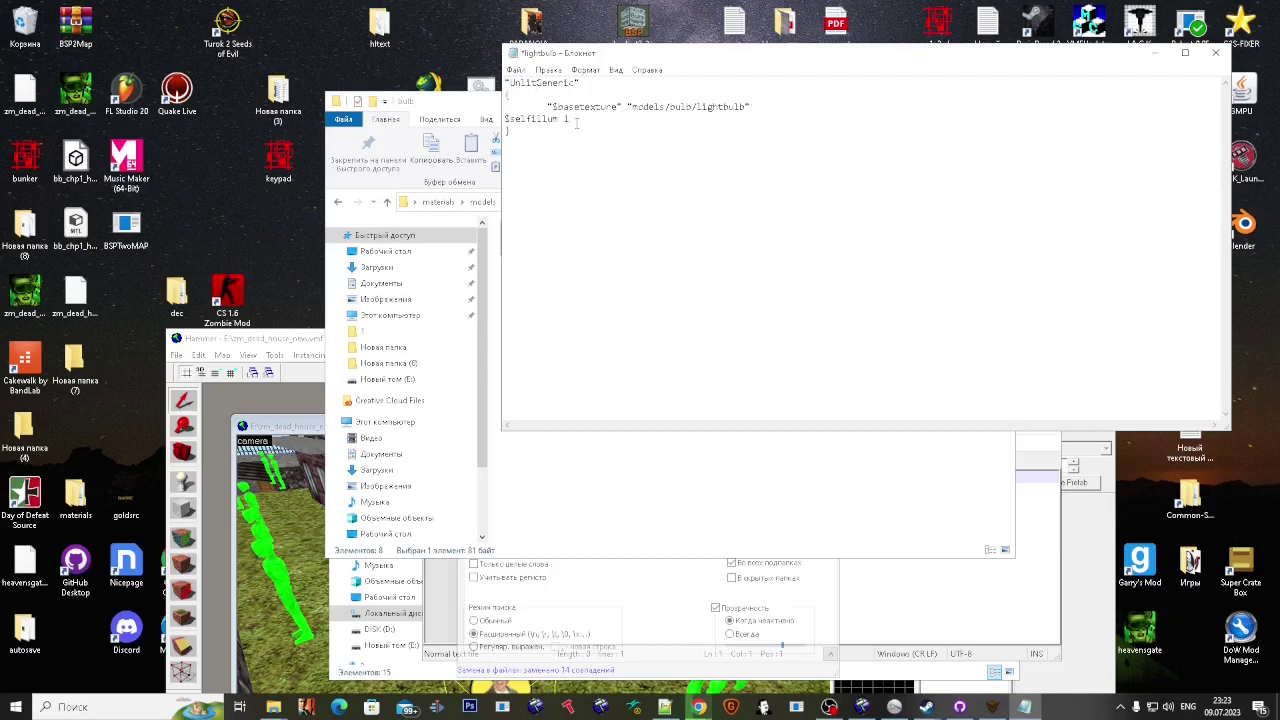
drag(576, 123, 505, 119)
text($model)
click(1215, 53)
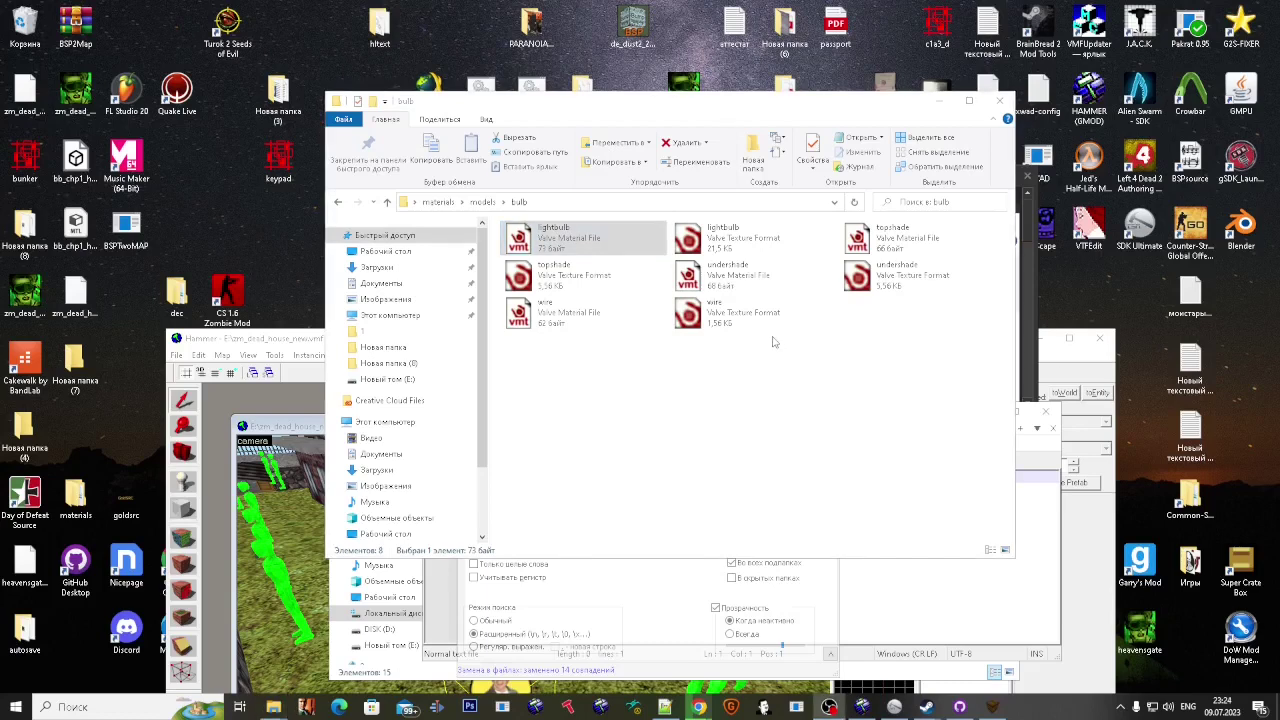
click(772, 360)
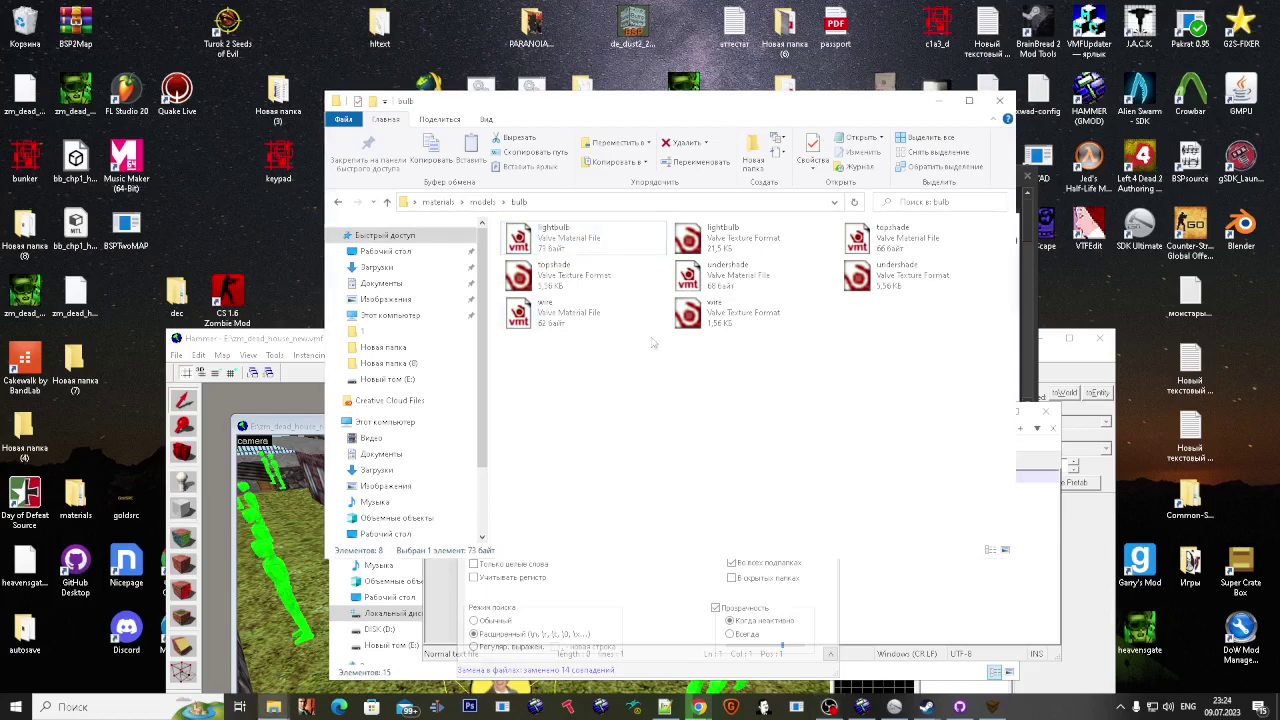
Step: Return to the materials folder holding models and rearrange the Explorer windows to uncover Hammer
click(437, 202)
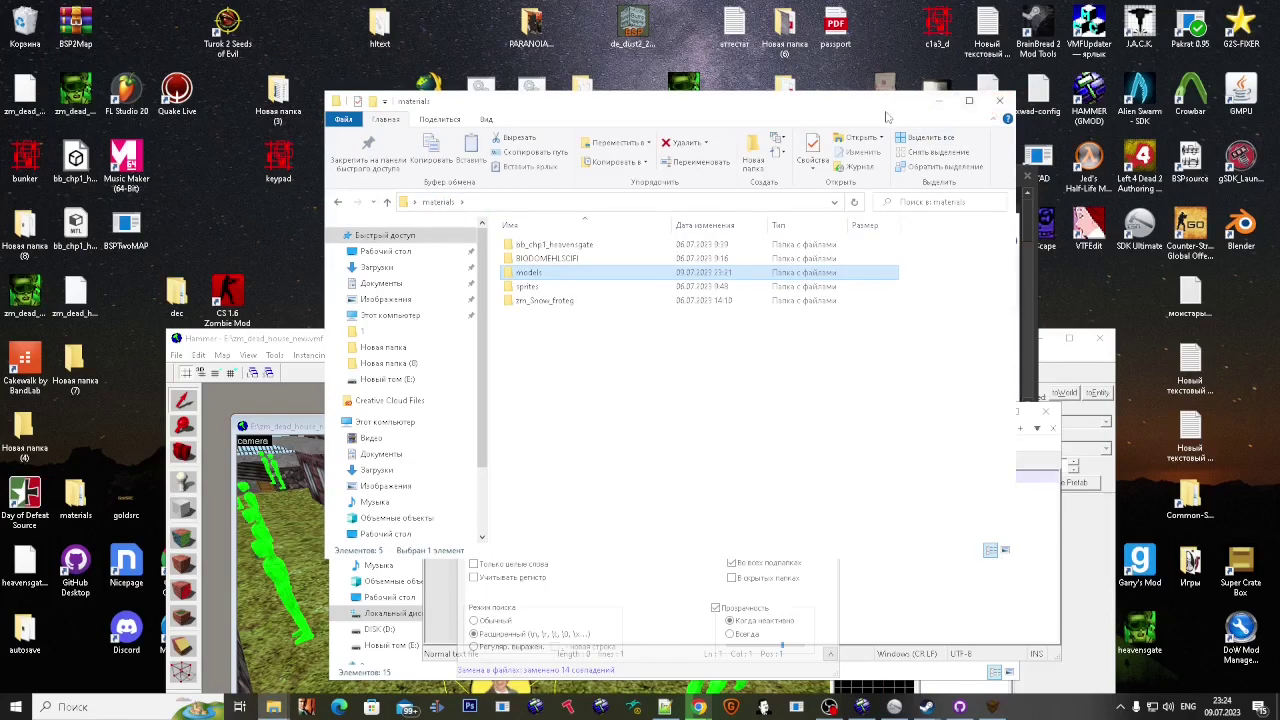
drag(789, 110, 923, 466)
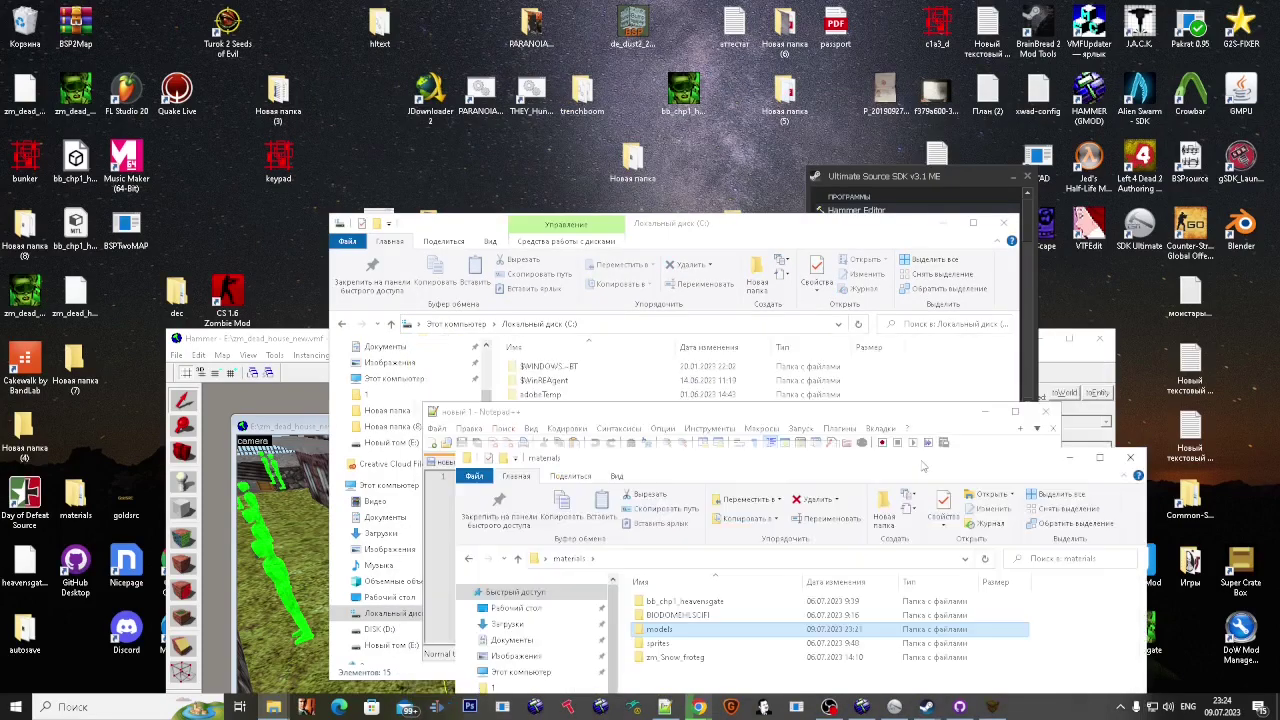
drag(691, 232, 654, 164)
Step: Exit Hammer with the zm_dead_house_new map open and answer its closing prompt
click(236, 416)
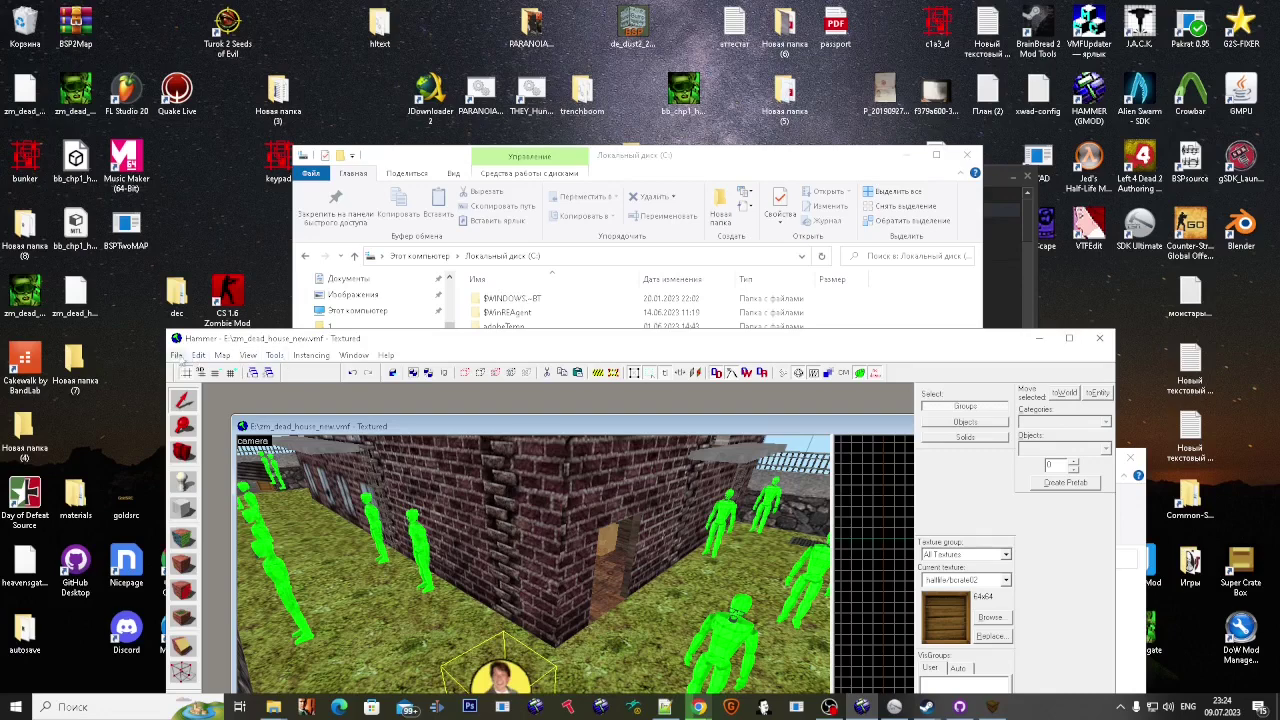
click(176, 355)
click(232, 406)
click(649, 397)
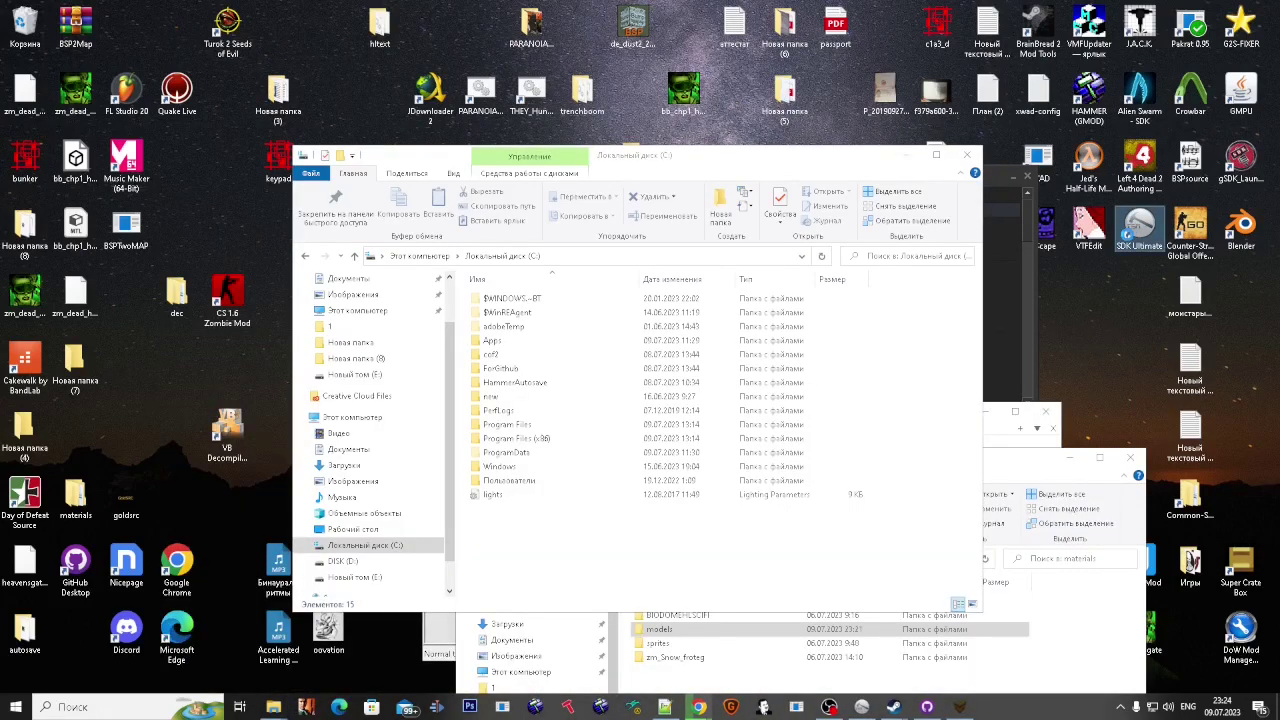
Step: Open the file location of the SDK Ultimate shortcut and go to the Source Engine 2009\cs16 folder
right_click(1128, 236)
click(1112, 258)
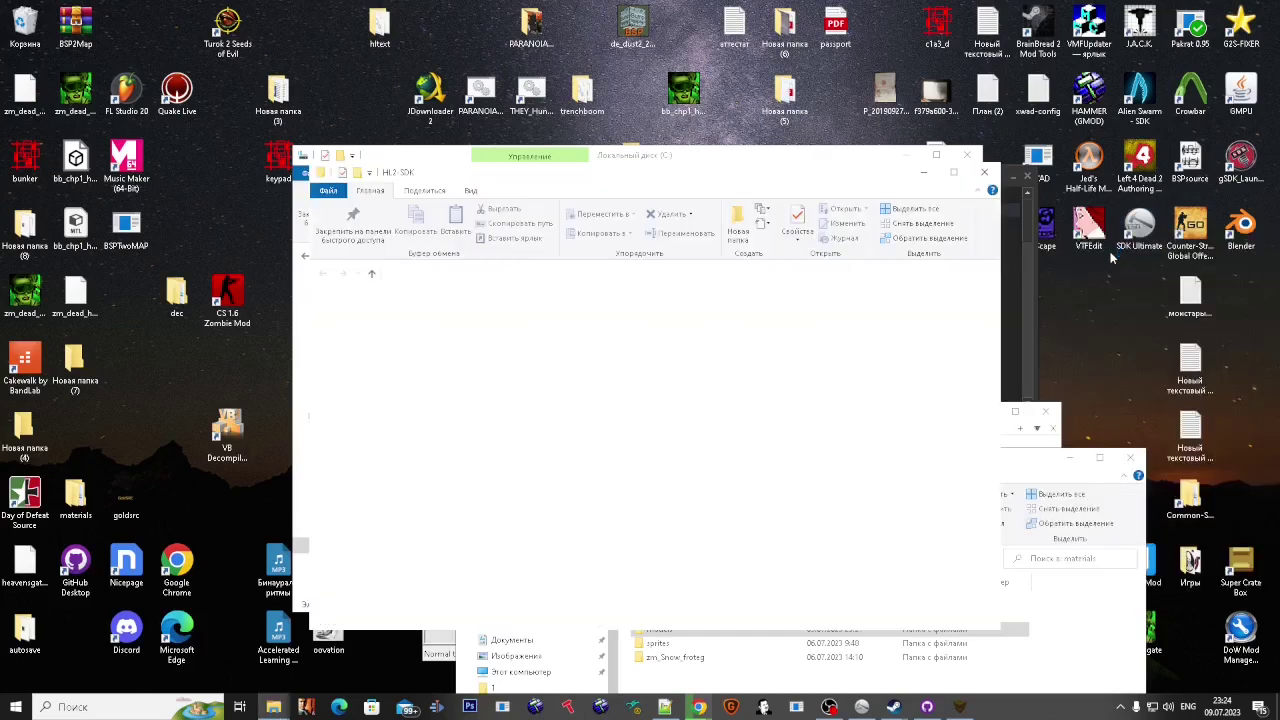
double_click(550, 364)
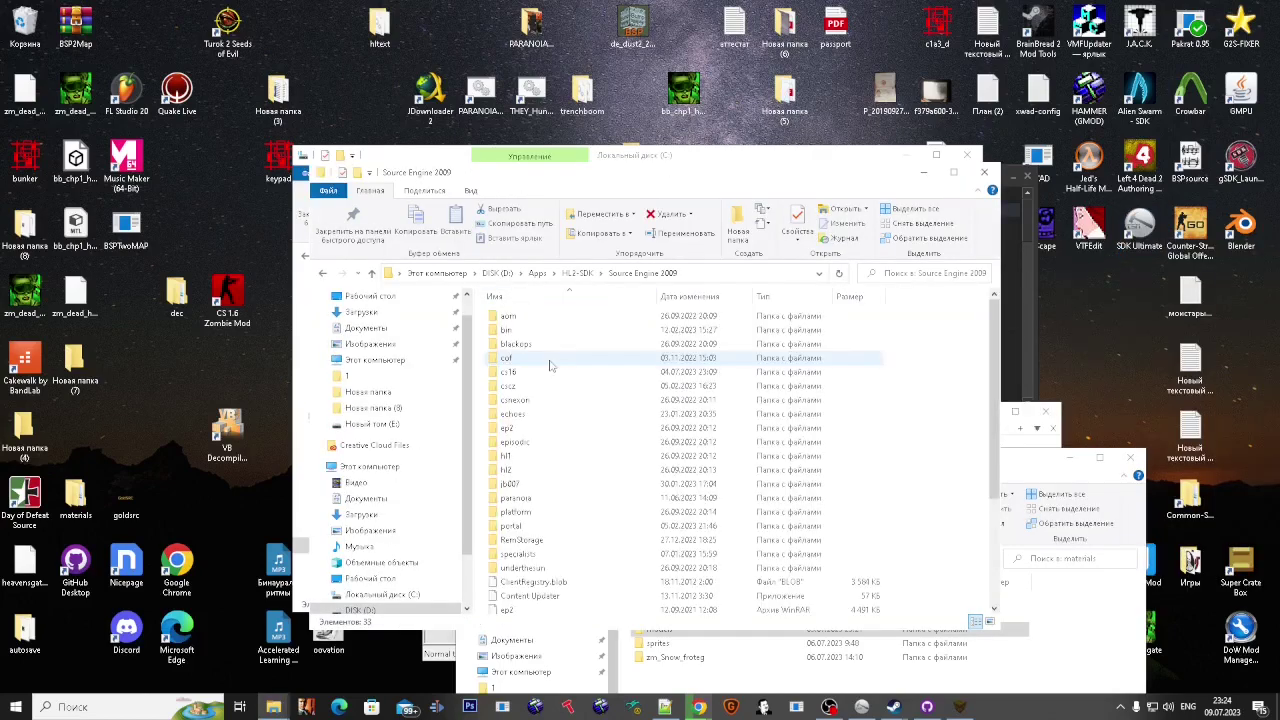
double_click(557, 371)
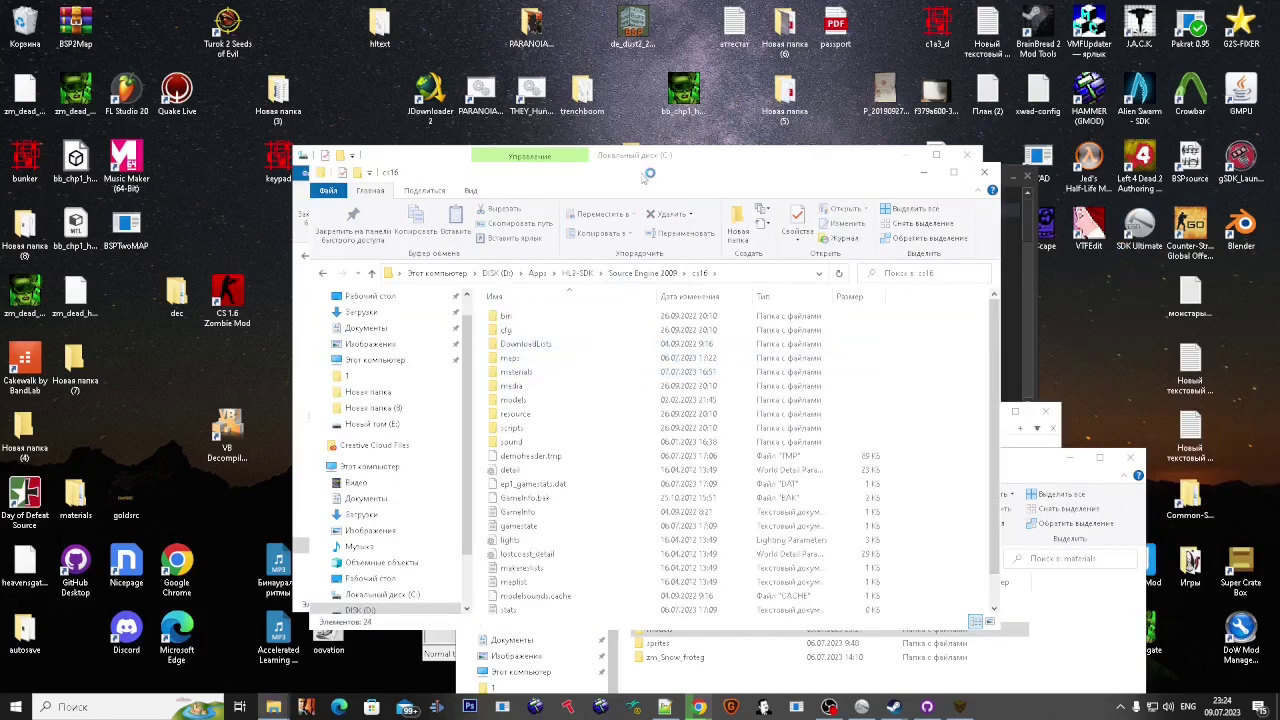
Step: Copy the converted models folder into cs16\materials, close the source folder and return to the Local Disk (C:) window
double_click(495, 368)
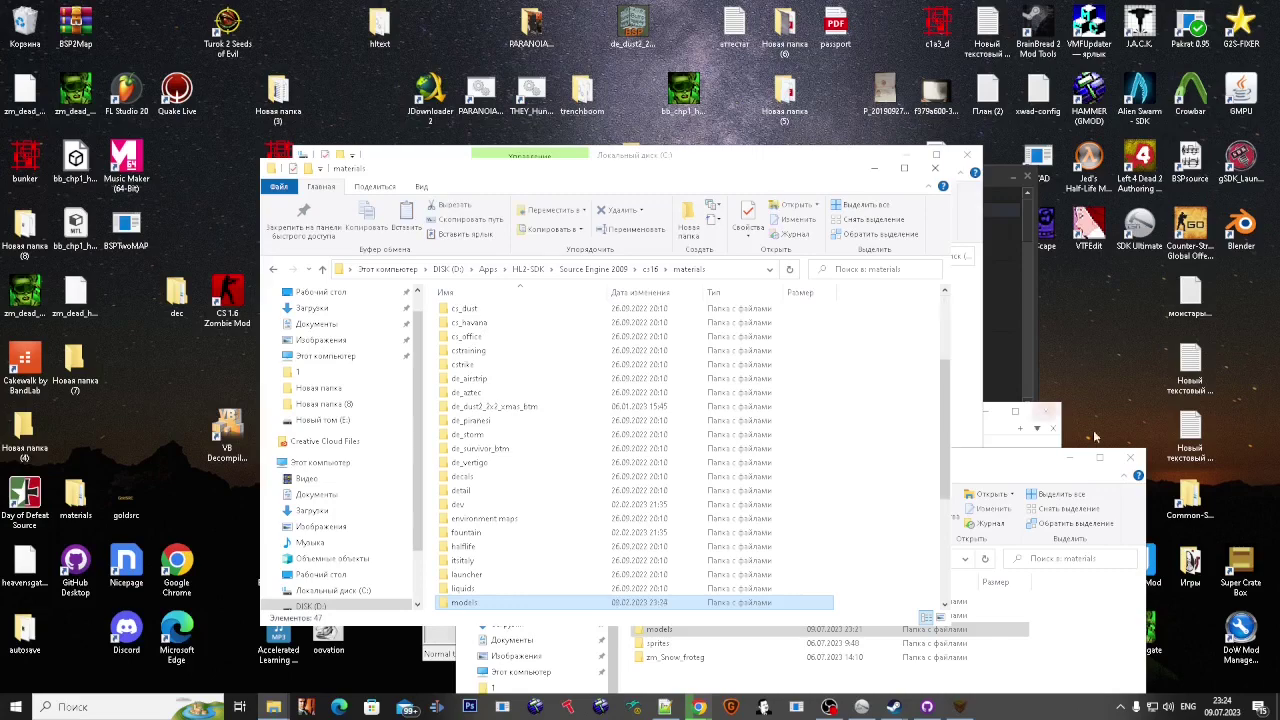
click(1130, 457)
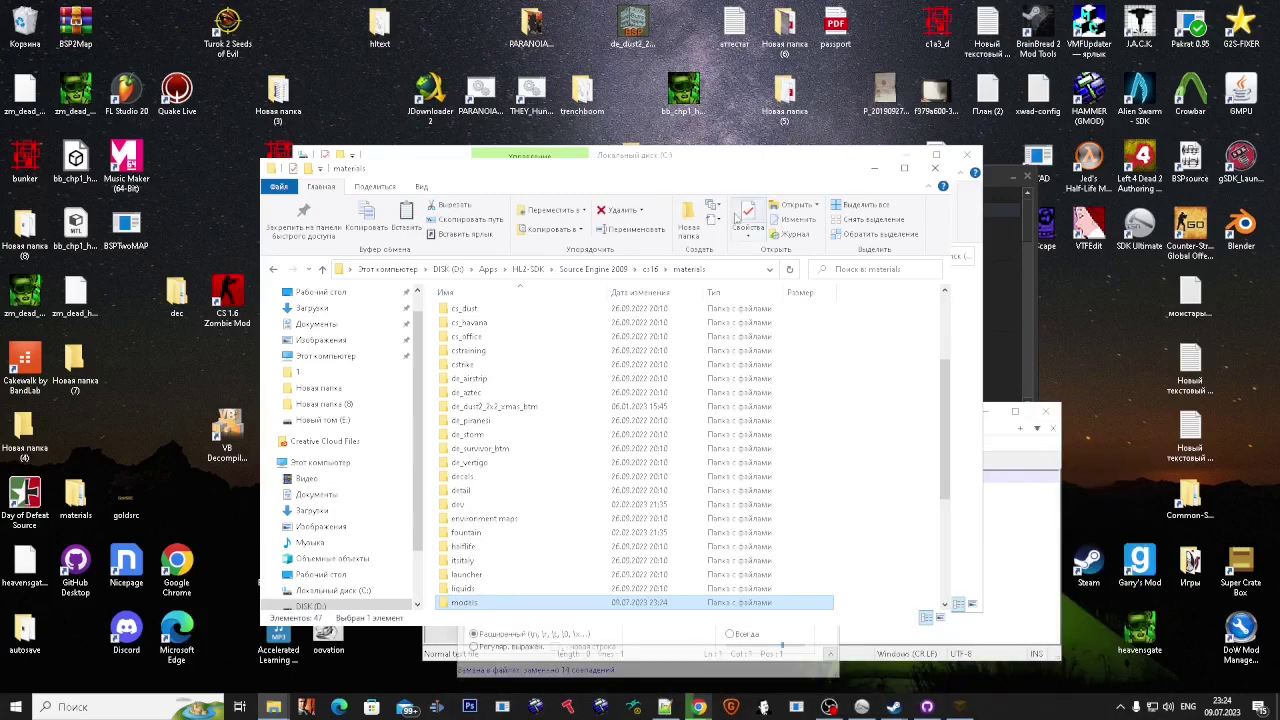
drag(725, 181, 885, 323)
click(884, 156)
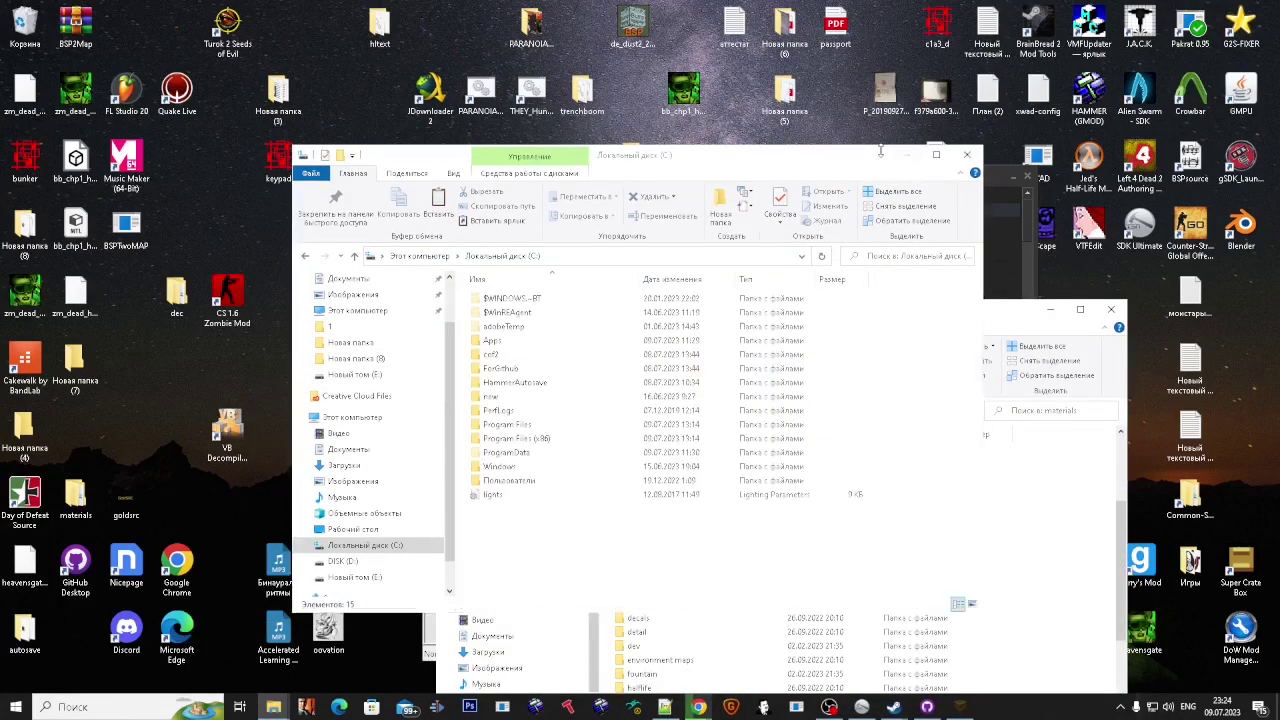
Step: Clear the overlapping folder windows and open the compiled output folder inside zm_dead_house's models\decomp folder
drag(884, 156, 805, 153)
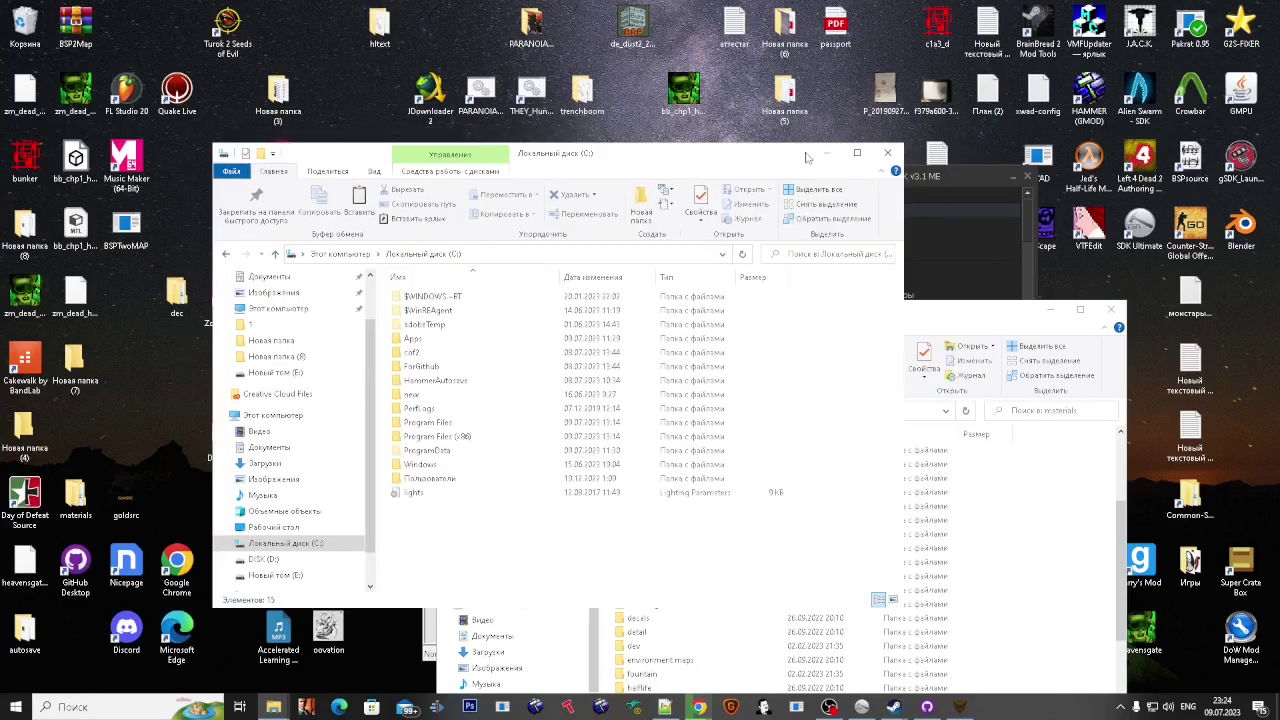
click(835, 154)
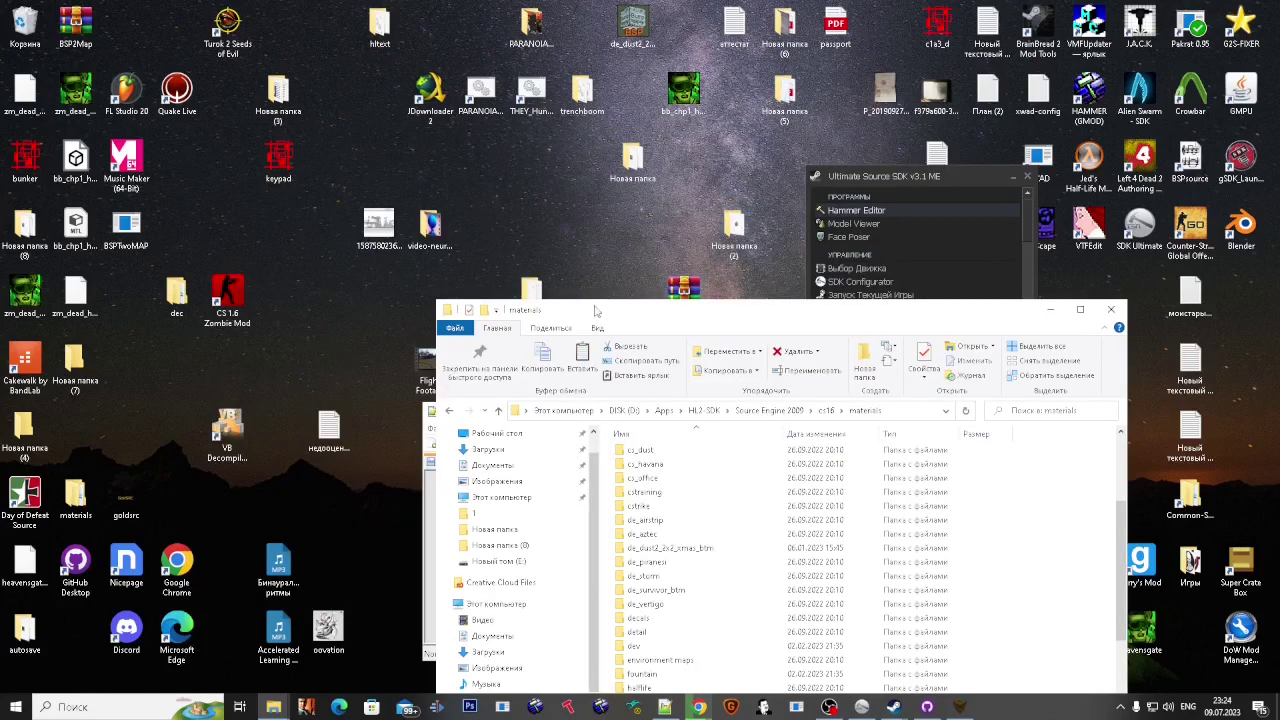
drag(658, 309, 661, 358)
double_click(640, 168)
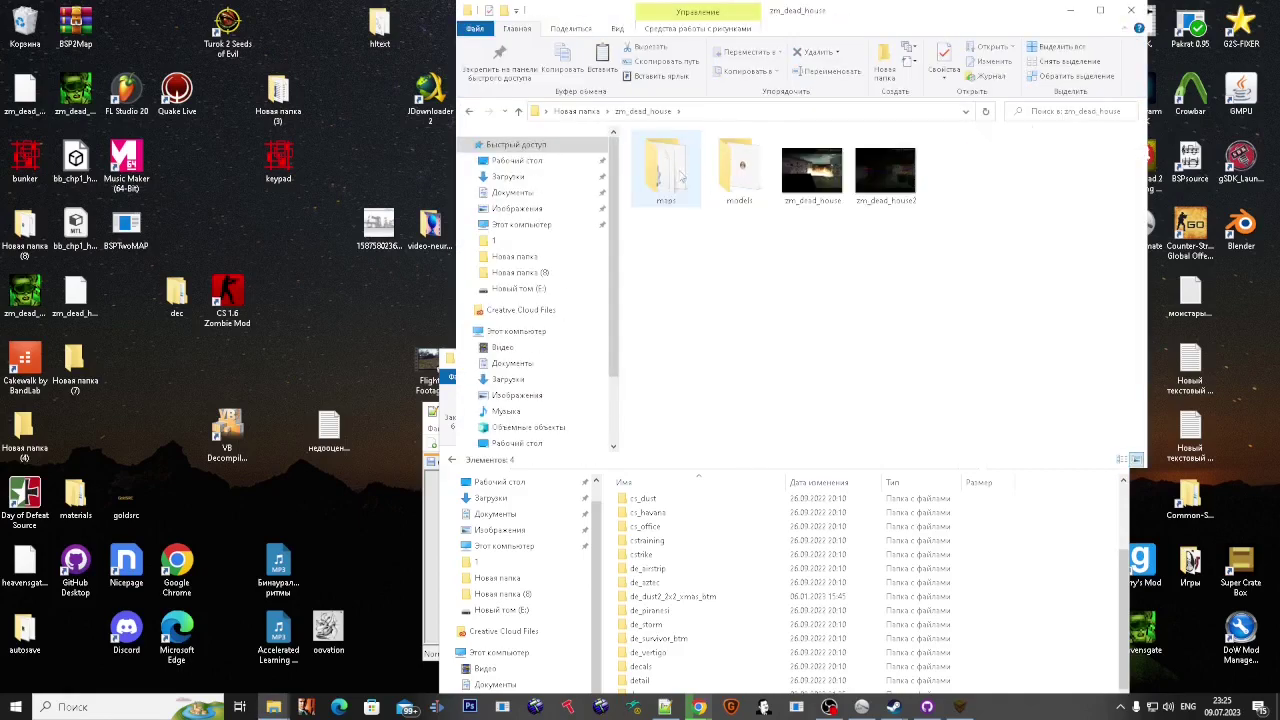
double_click(715, 168)
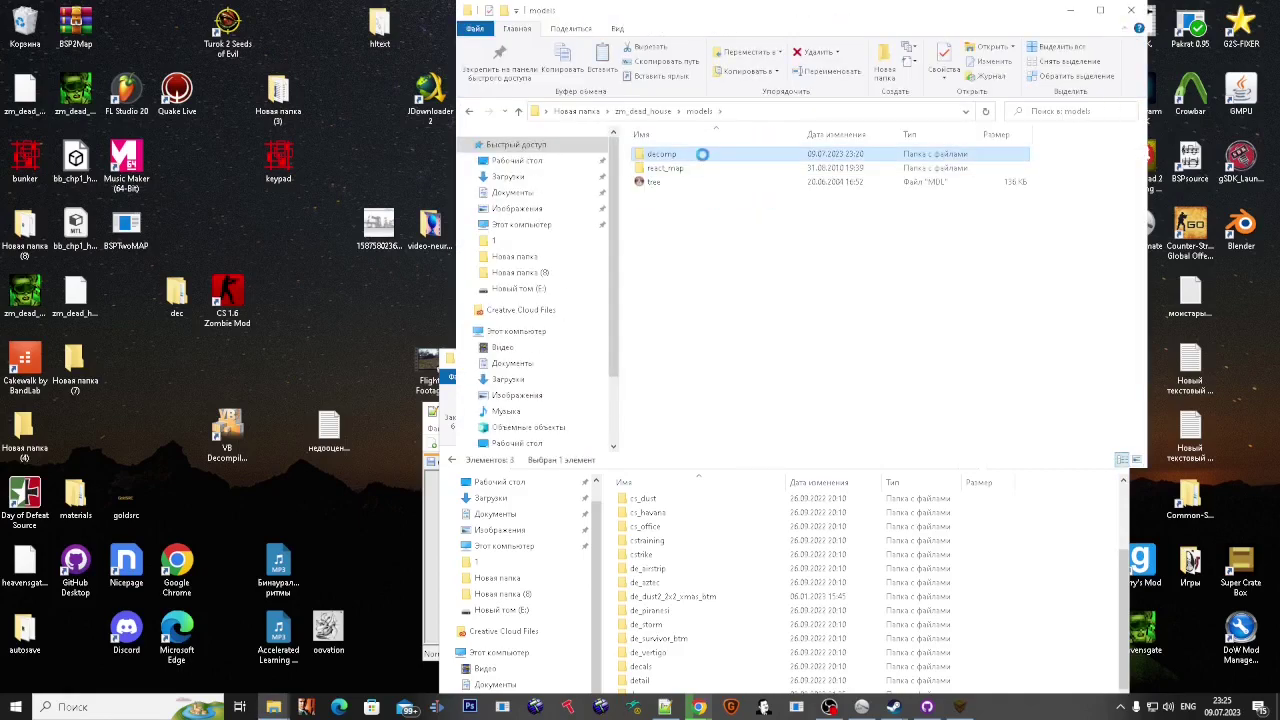
double_click(705, 155)
double_click(706, 156)
Step: Copy the compiled models folder into the cs16 folder of Source Engine 2009
click(706, 156)
click(1055, 566)
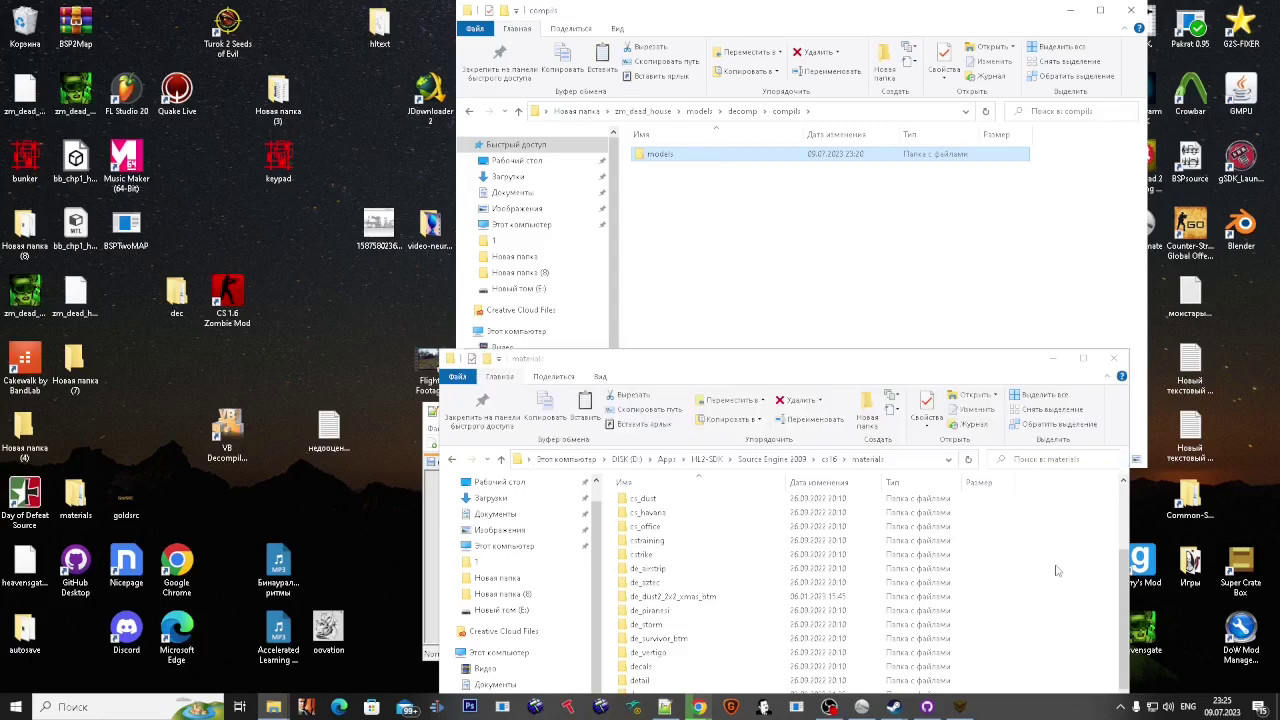
click(829, 459)
click(1051, 552)
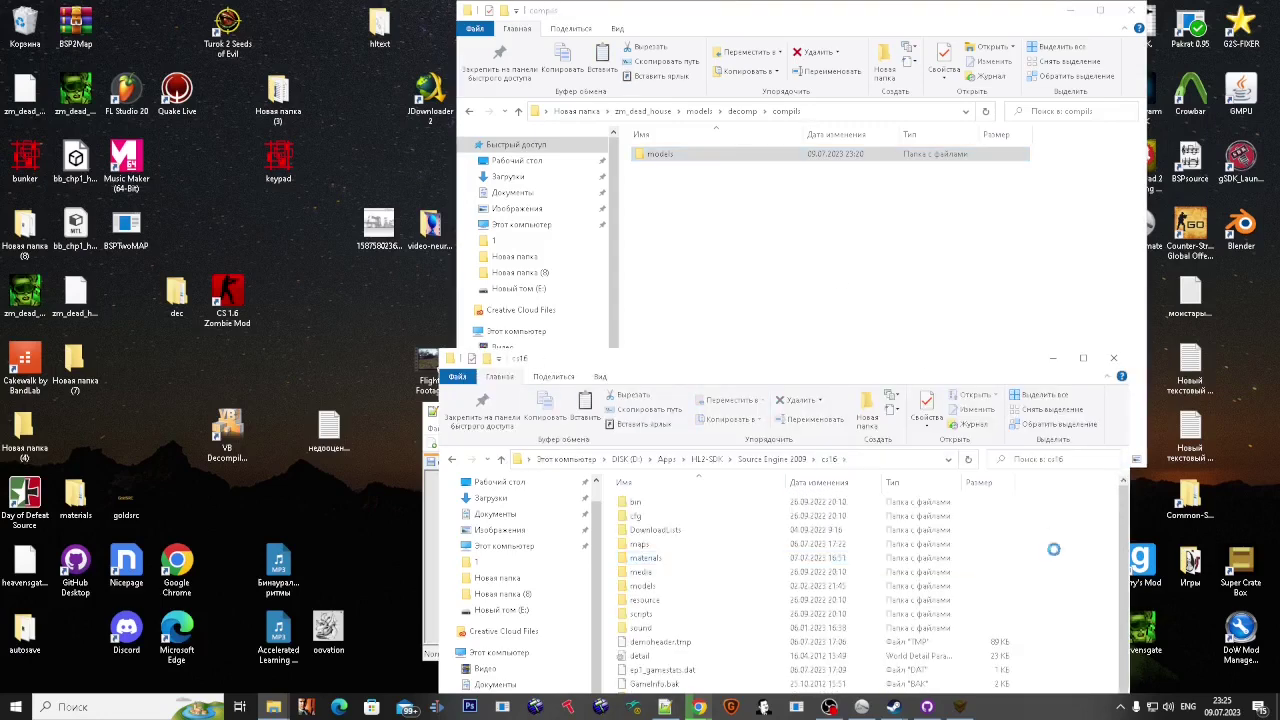
key(ctrl+v)
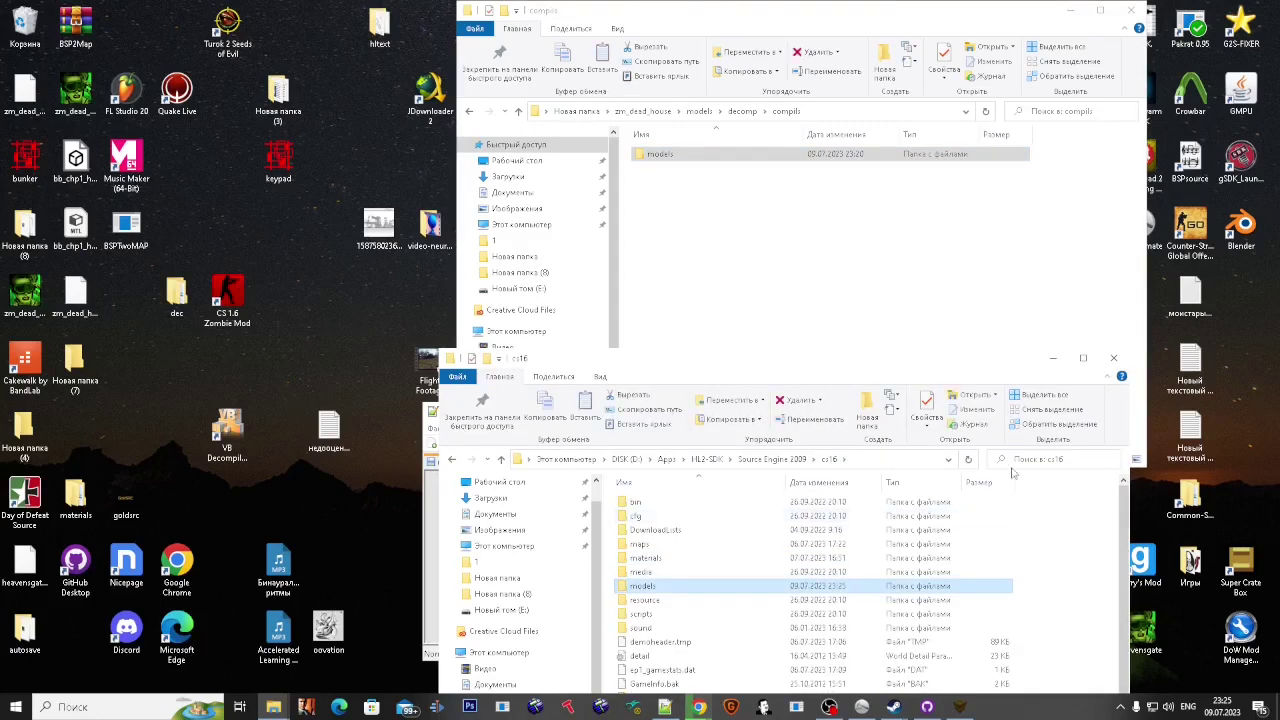
click(1054, 540)
Step: Return the source folder window to zm_dead_house and minimize it
click(886, 308)
click(747, 111)
click(657, 112)
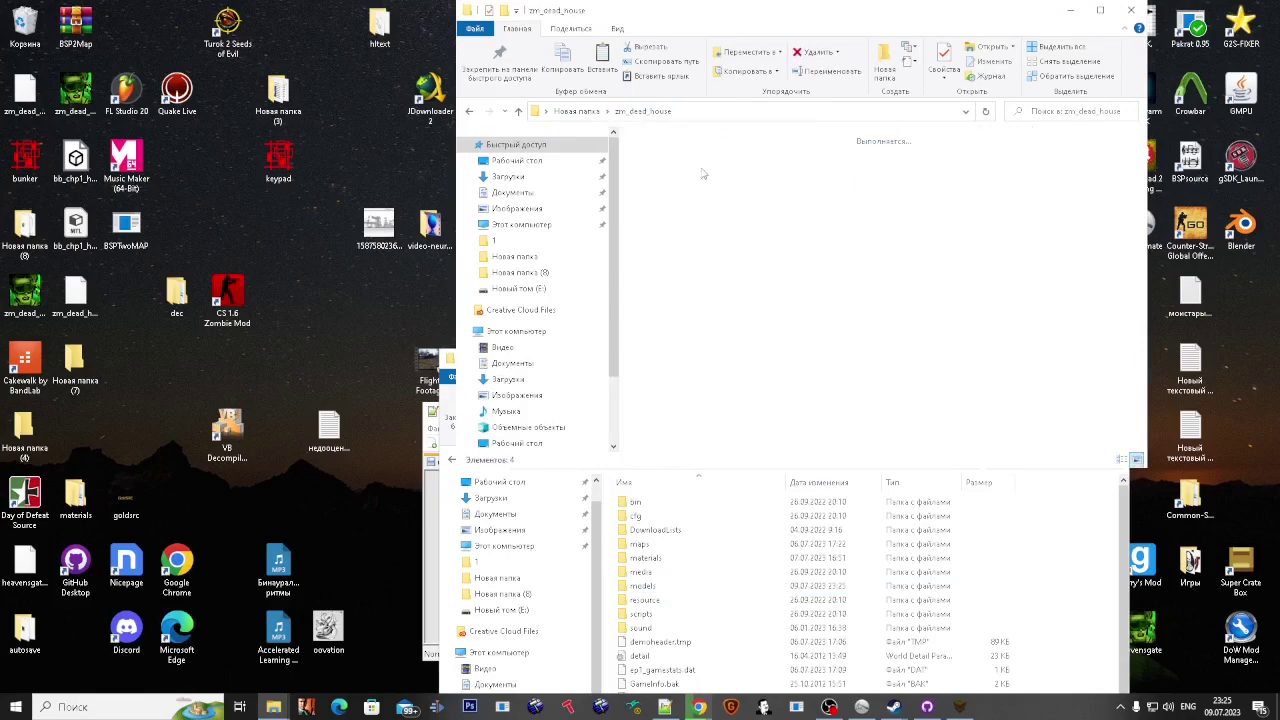
click(1070, 10)
Step: Open the zm_dead_house_new map file from drive E: in Notepad++
drag(818, 365, 820, 241)
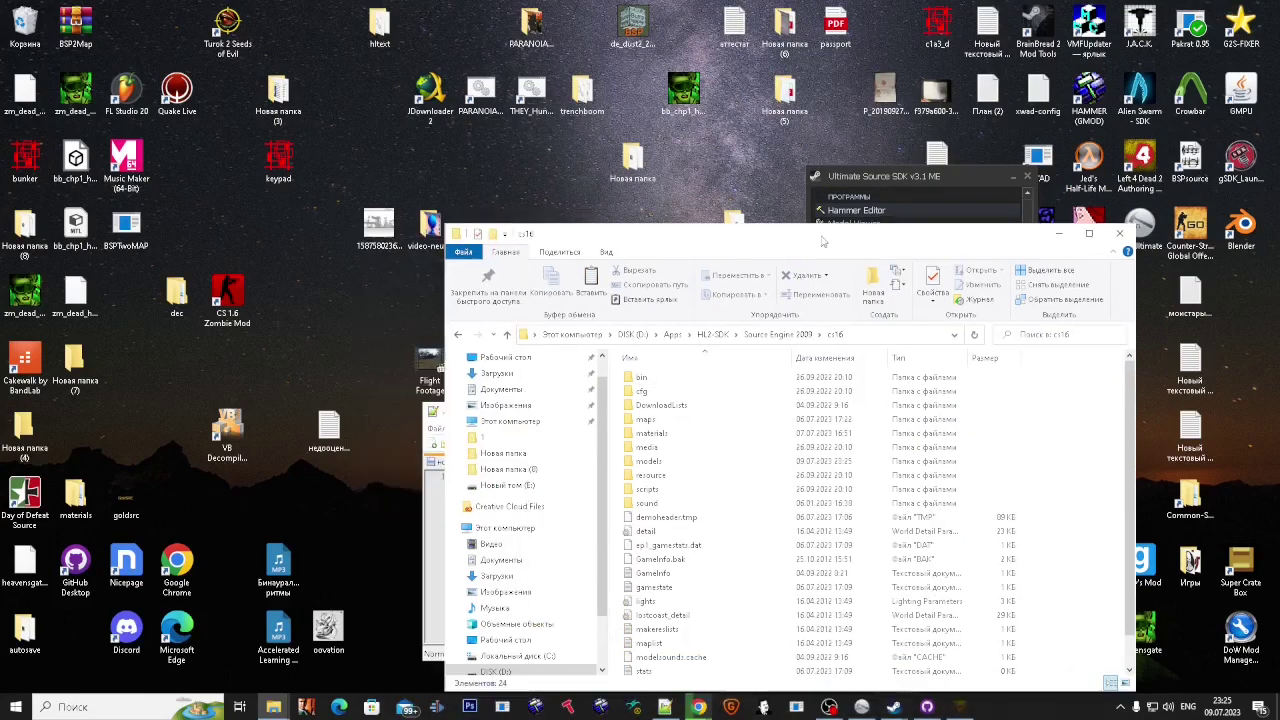
scroll(540, 620, down, 1)
click(540, 643)
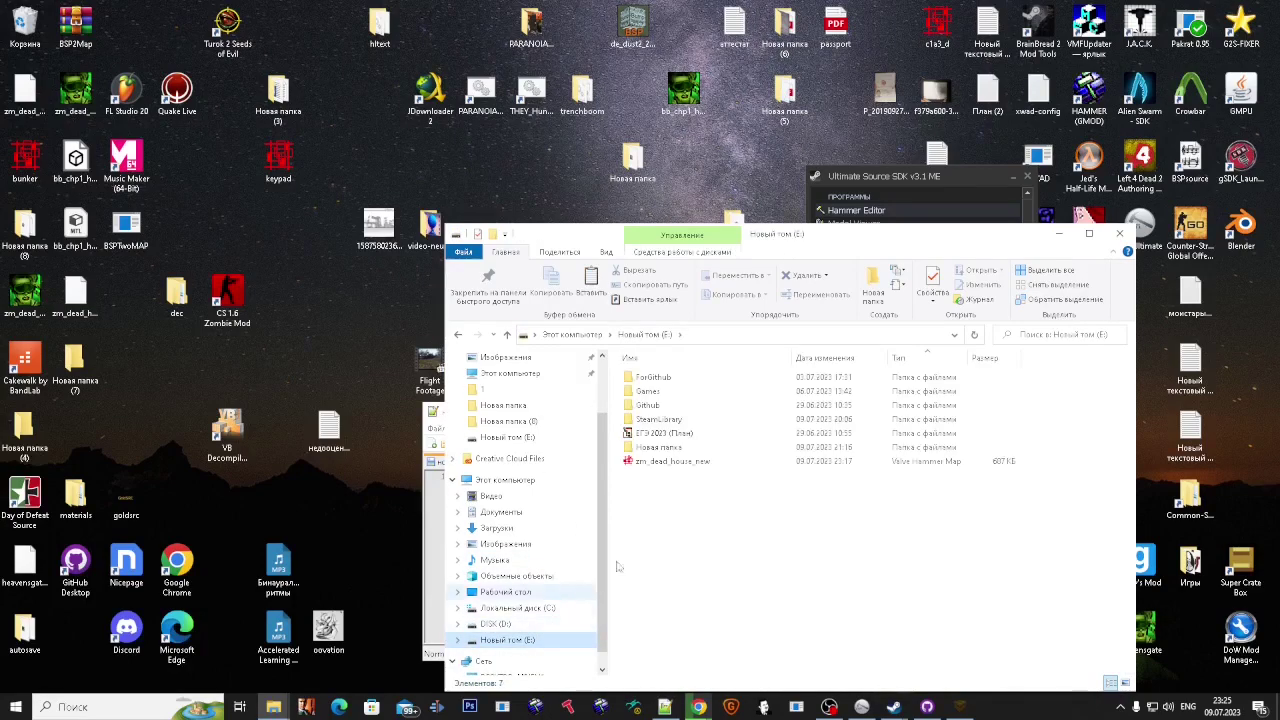
click(666, 461)
right_click(666, 461)
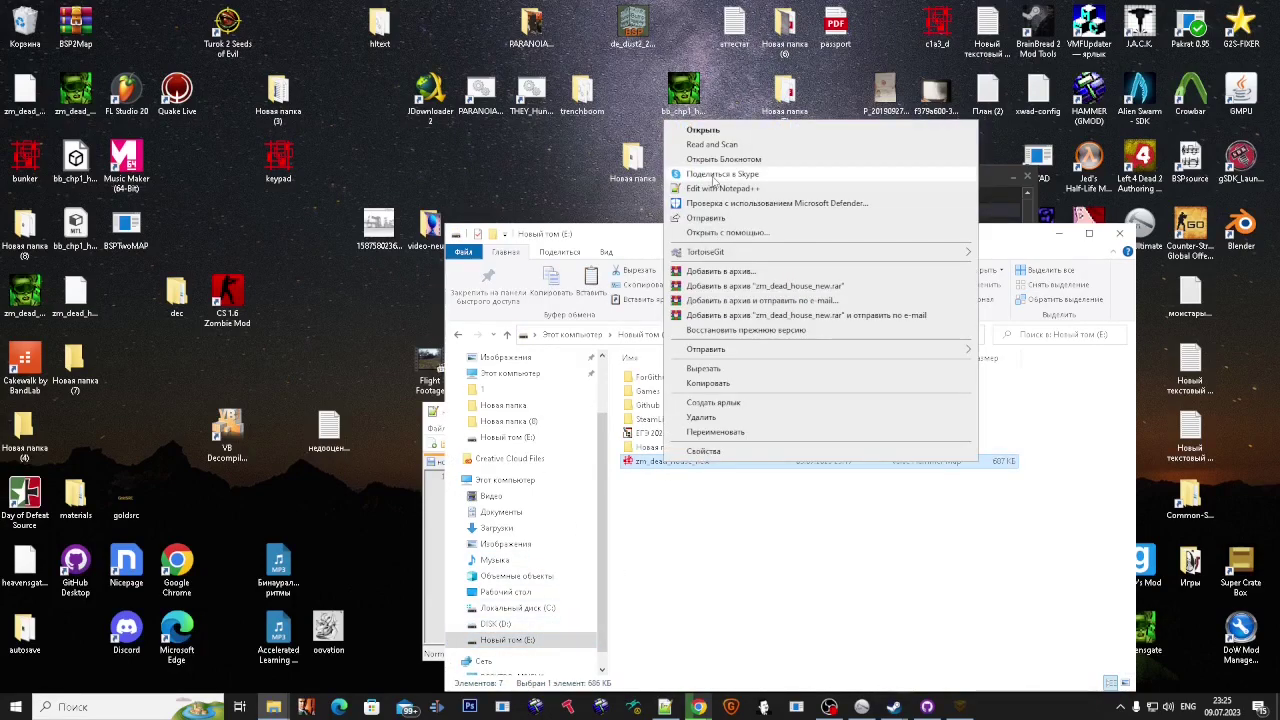
click(716, 188)
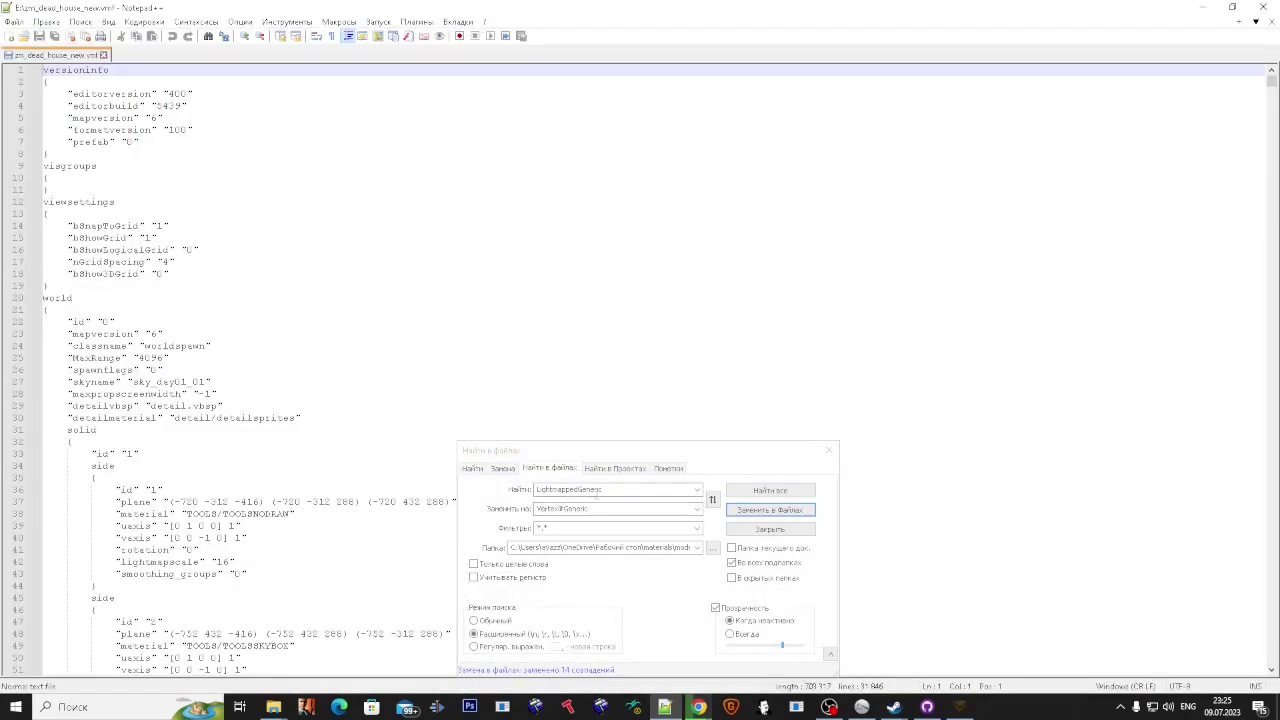
Step: Search the current map file for "cycler"
click(597, 492)
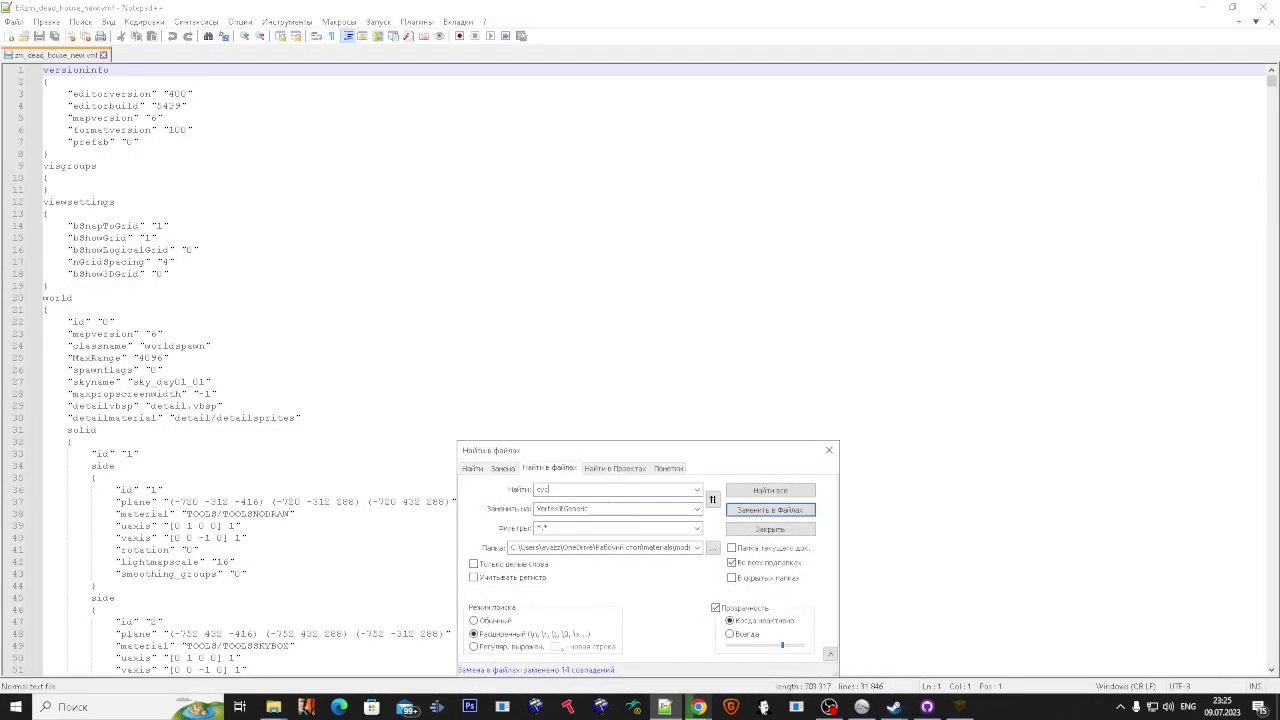
click(779, 493)
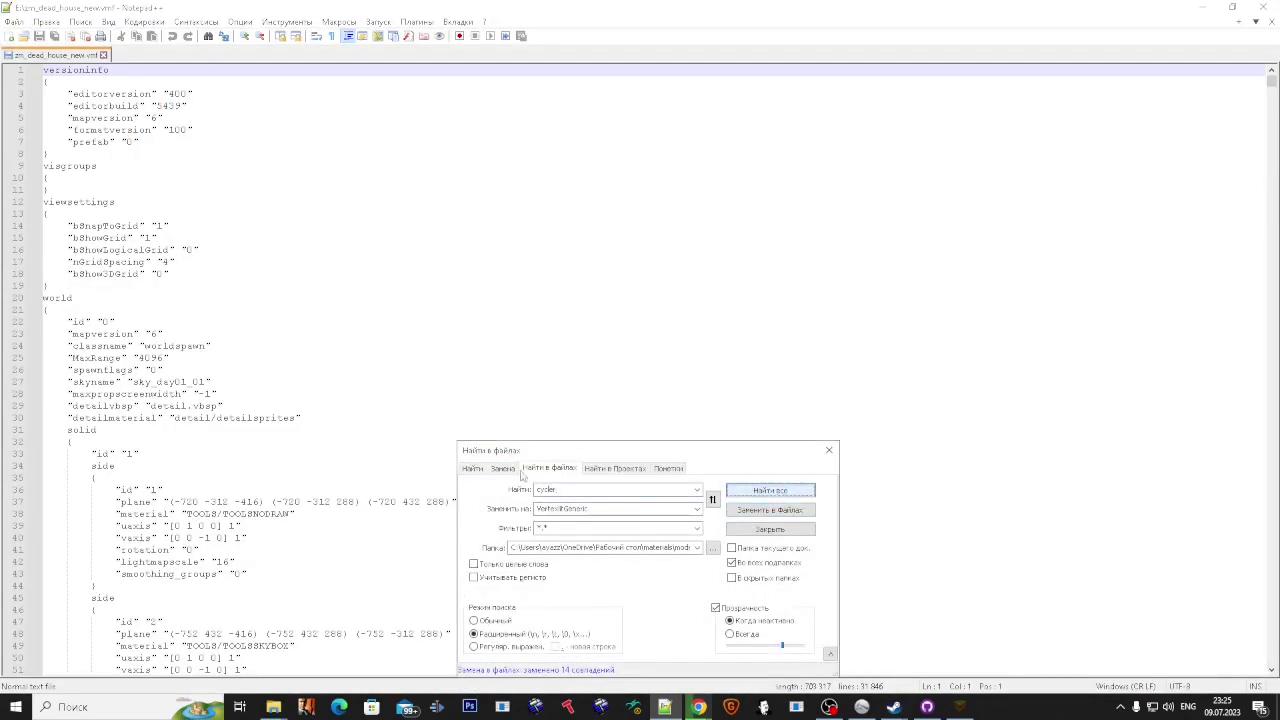
click(473, 470)
click(737, 492)
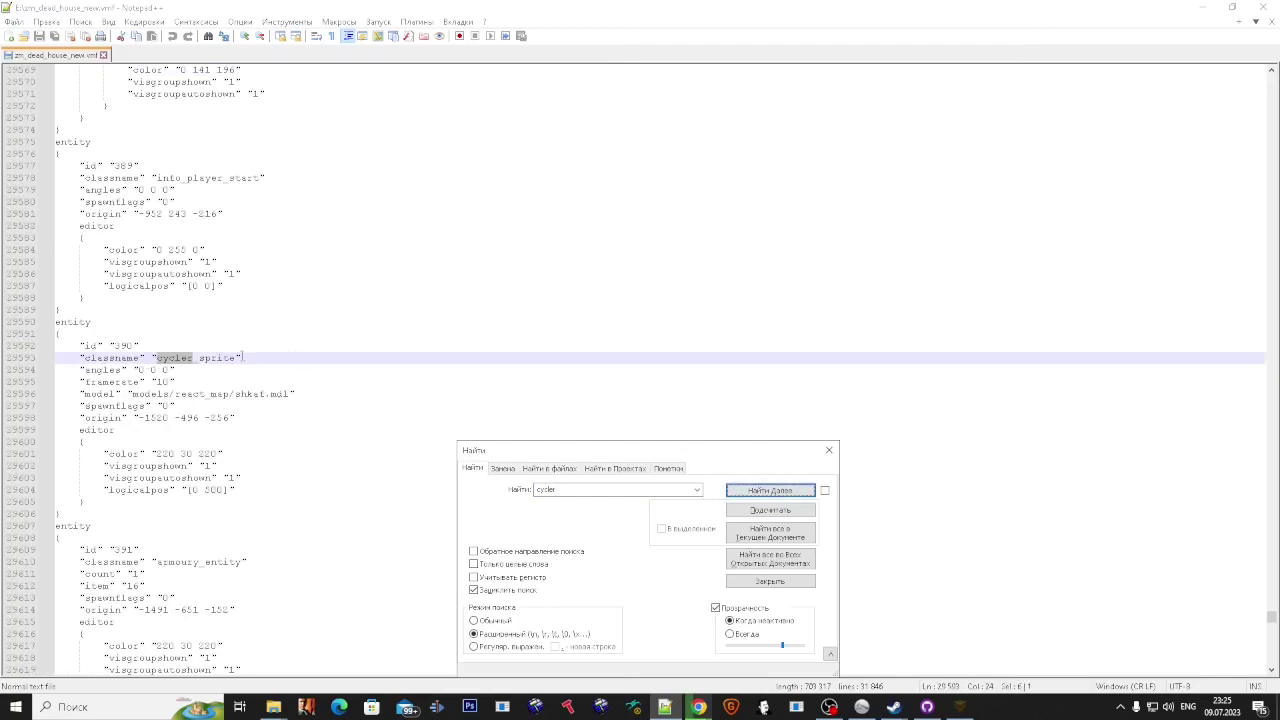
Step: Replace every cycler_sprite in the map file with prop_dynamic
drag(236, 357, 180, 357)
key(ctrl+h)
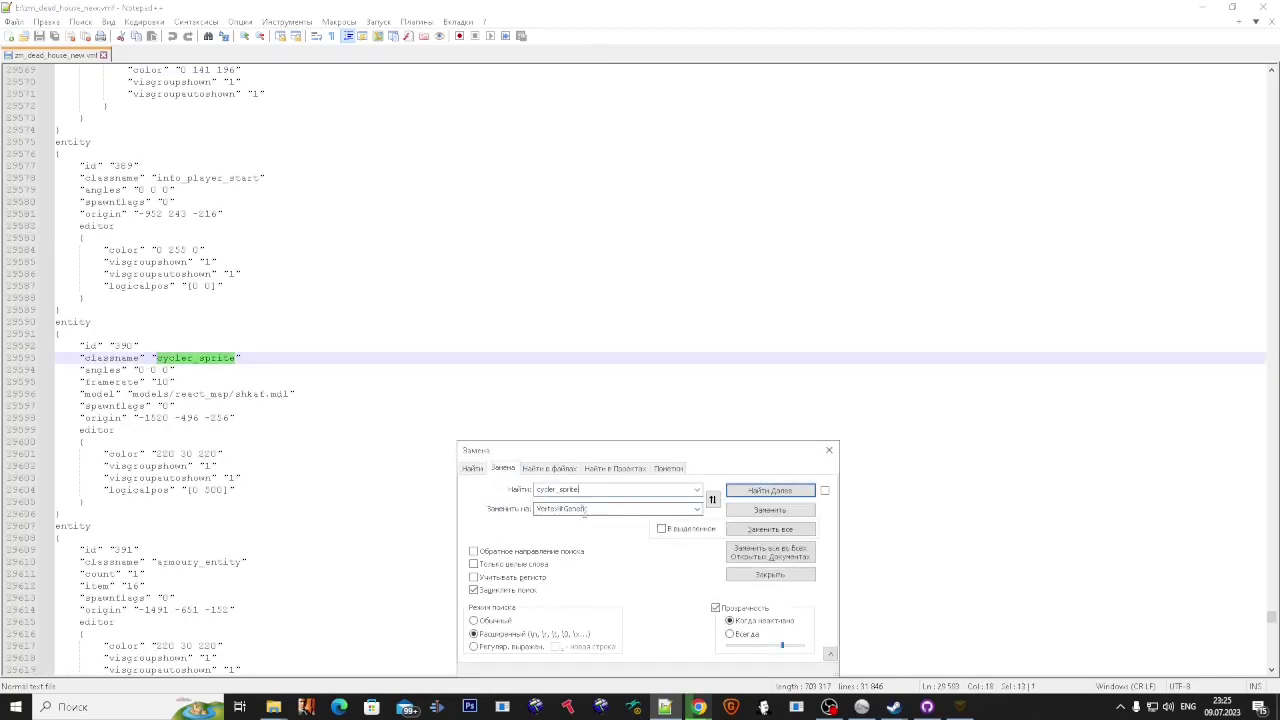
key(Tab)
text(prop_dynamic)
click(770, 528)
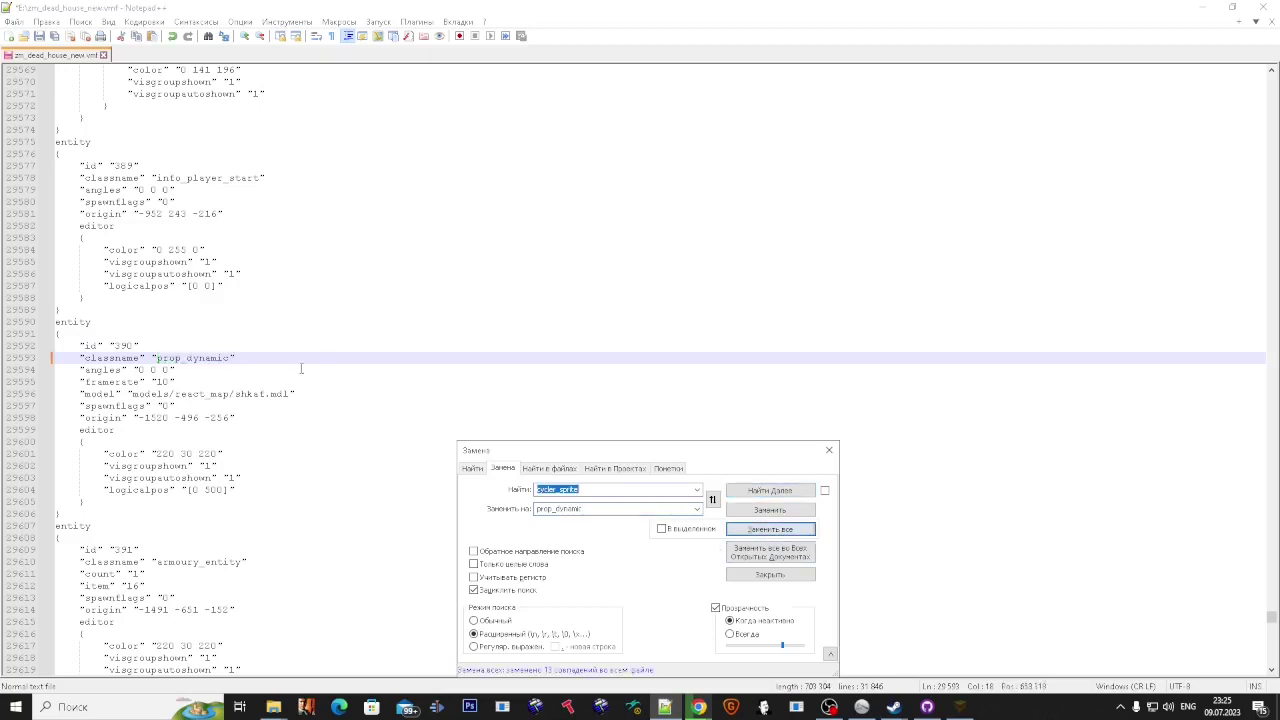
Step: Remove react_map/ from the shkaf.mdl model path of entity 390 and save the file
drag(235, 395, 199, 395)
key(shift+Left)
key(BackSpace)
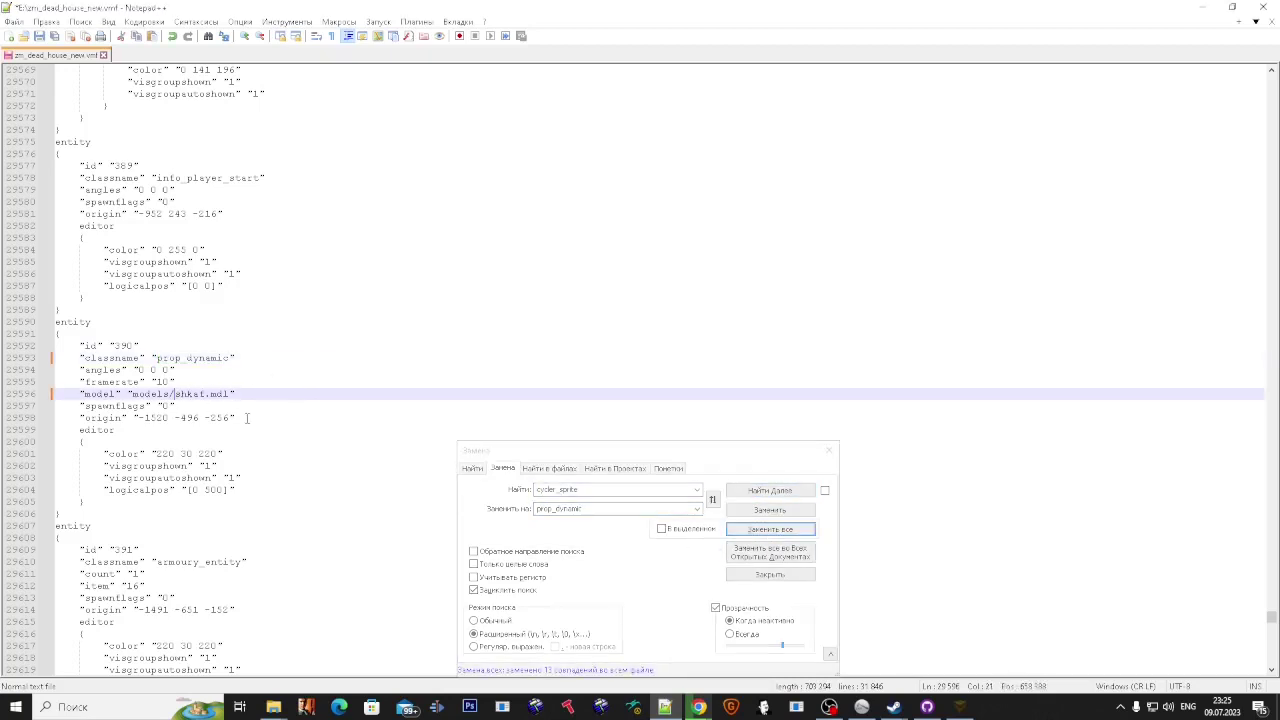
key(ctrl+s)
Step: Find the next model path containing "models/rea" in the map file
double_click(584, 490)
text(models/)
text(rea)
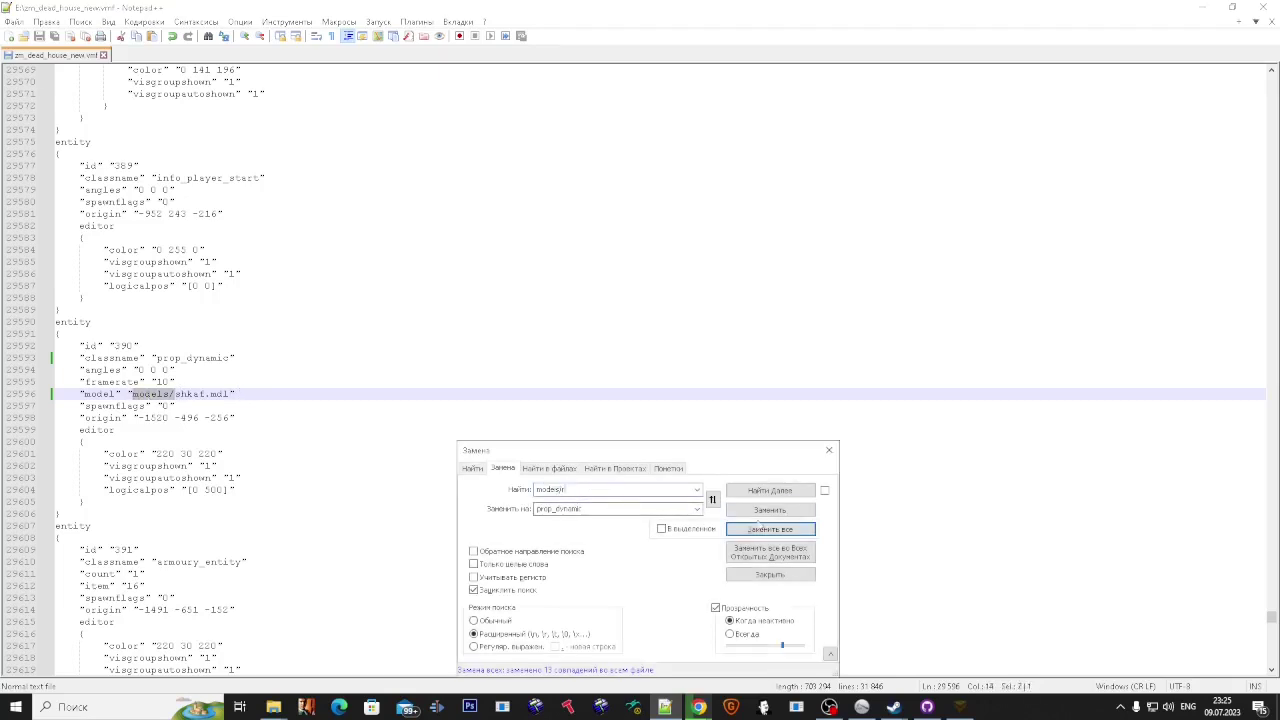
click(771, 493)
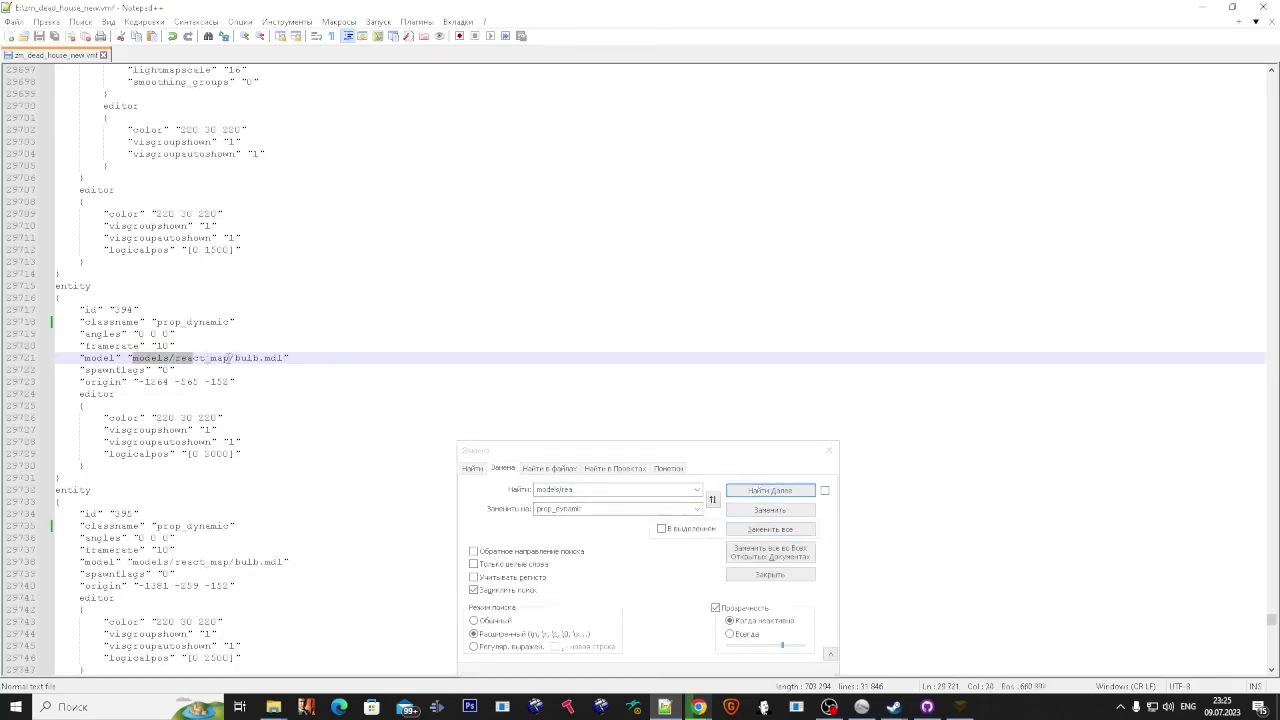
Step: Replace every "models/react_map" in the map file with "models" and save it
drag(229, 358, 136, 358)
double_click(637, 490)
text(models/react_map)
double_click(630, 510)
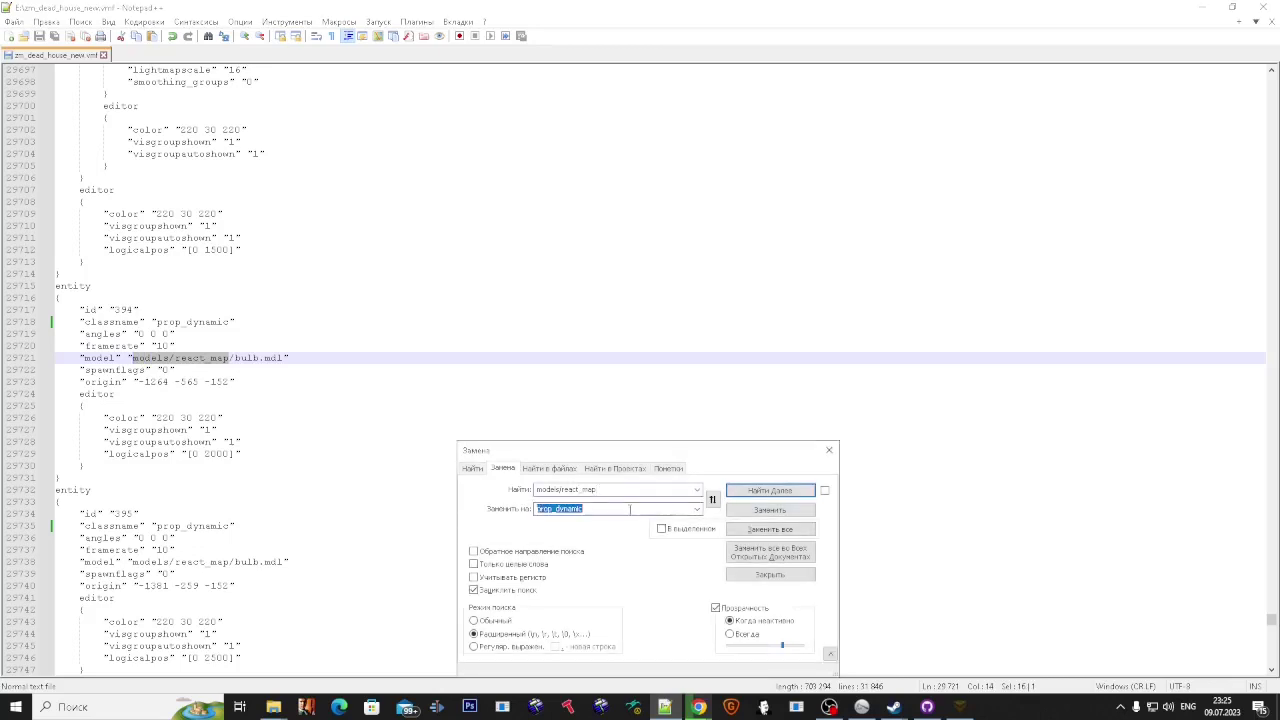
text(models/)
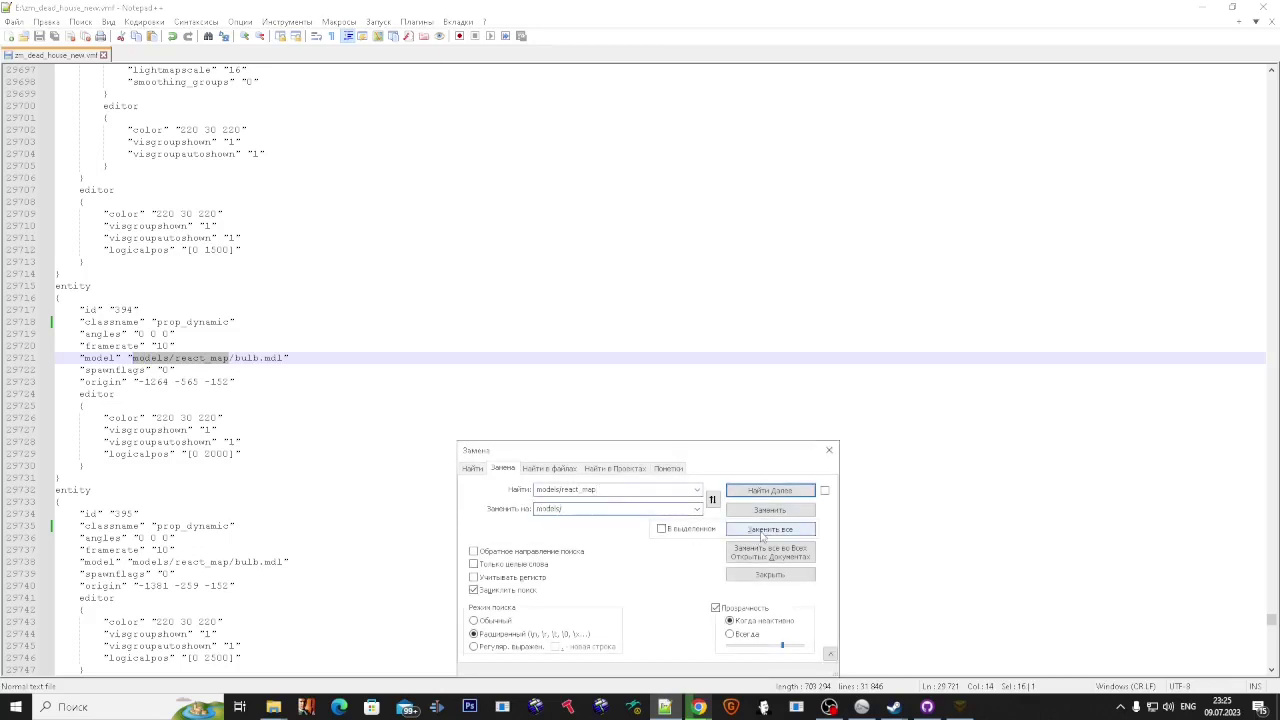
click(765, 533)
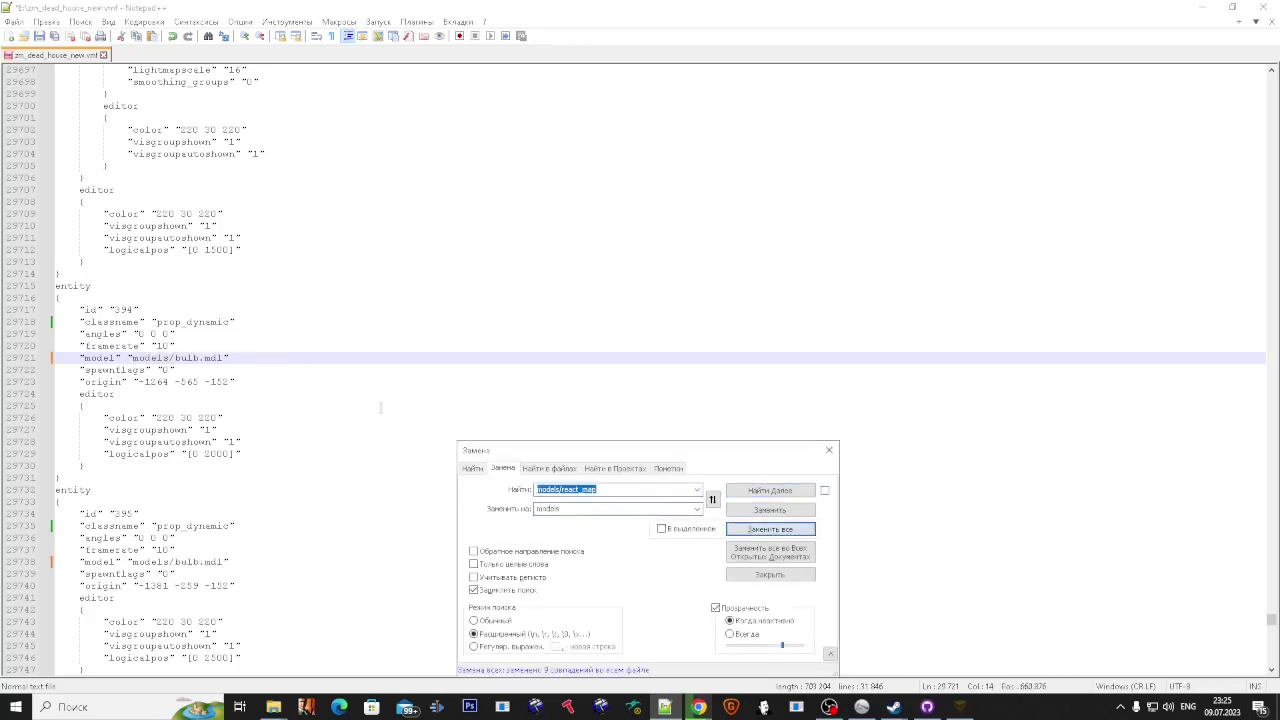
click(250, 381)
key(ctrl+s)
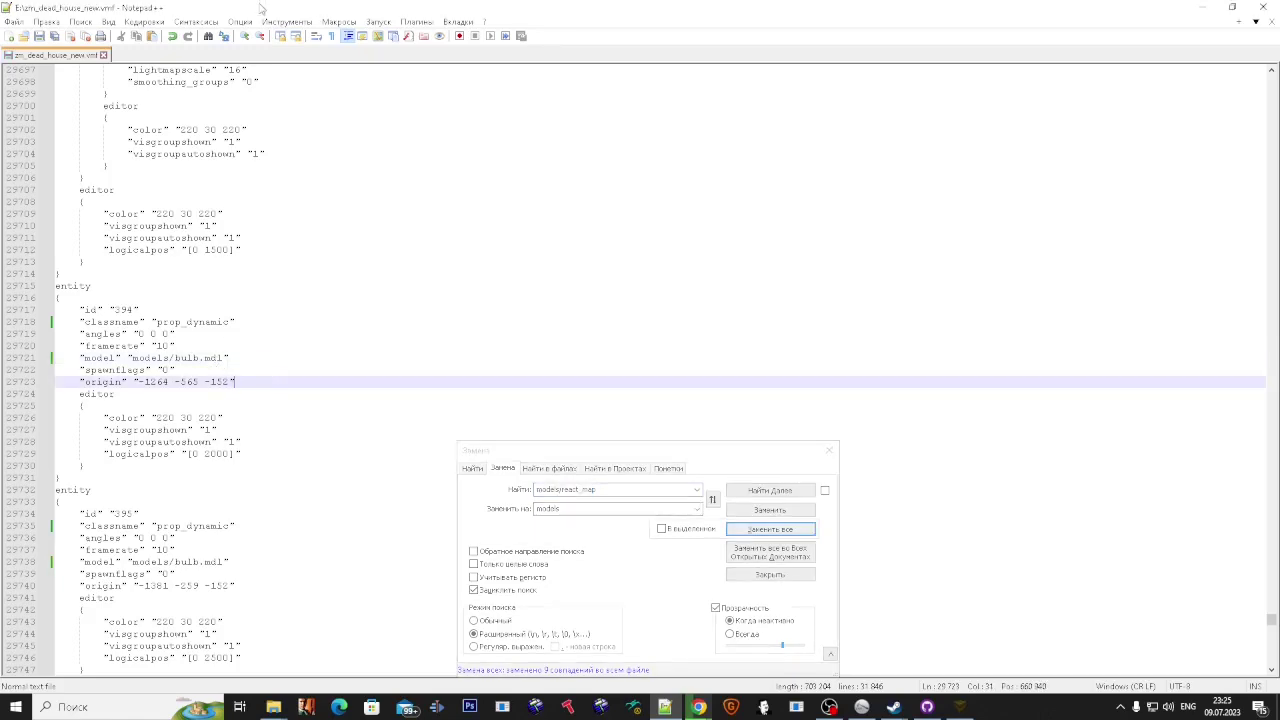
Step: Leave the text editor and launch Hammer Editor from Ultimate Source SDK
drag(262, 8, 300, 250)
click(246, 239)
click(766, 188)
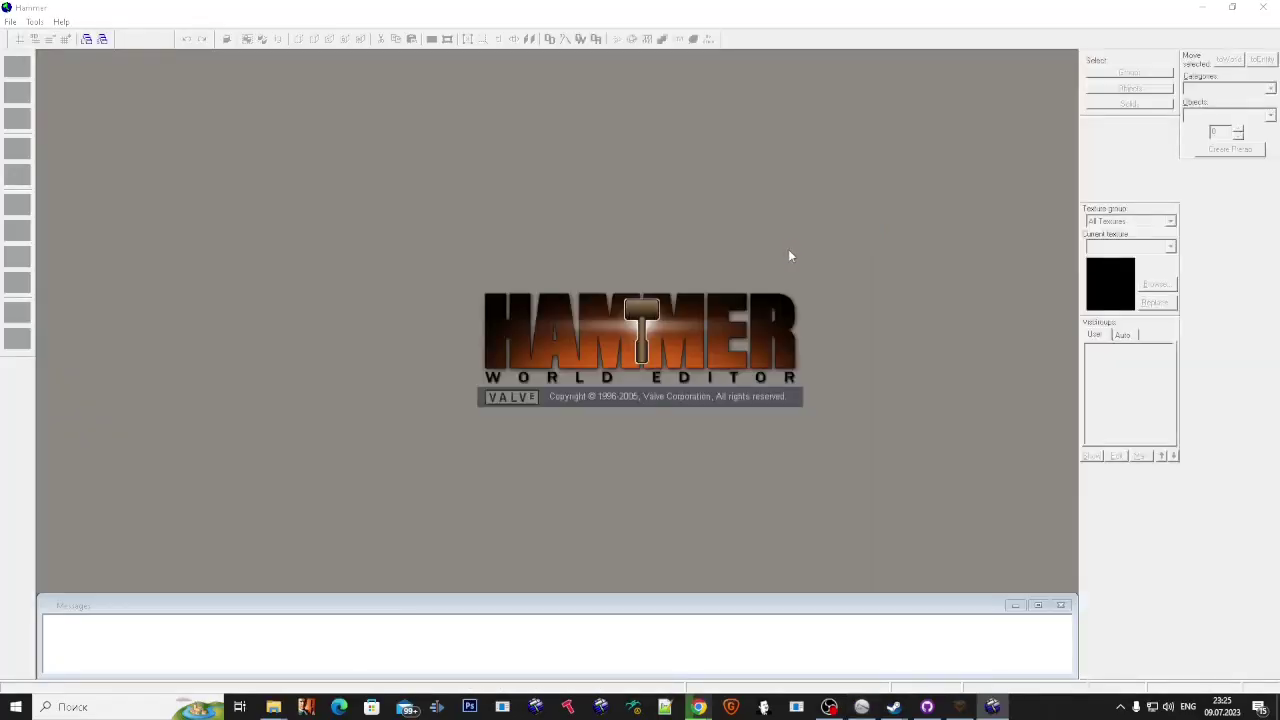
Step: Open the zm_dead_house_new map from drive E:
click(10, 21)
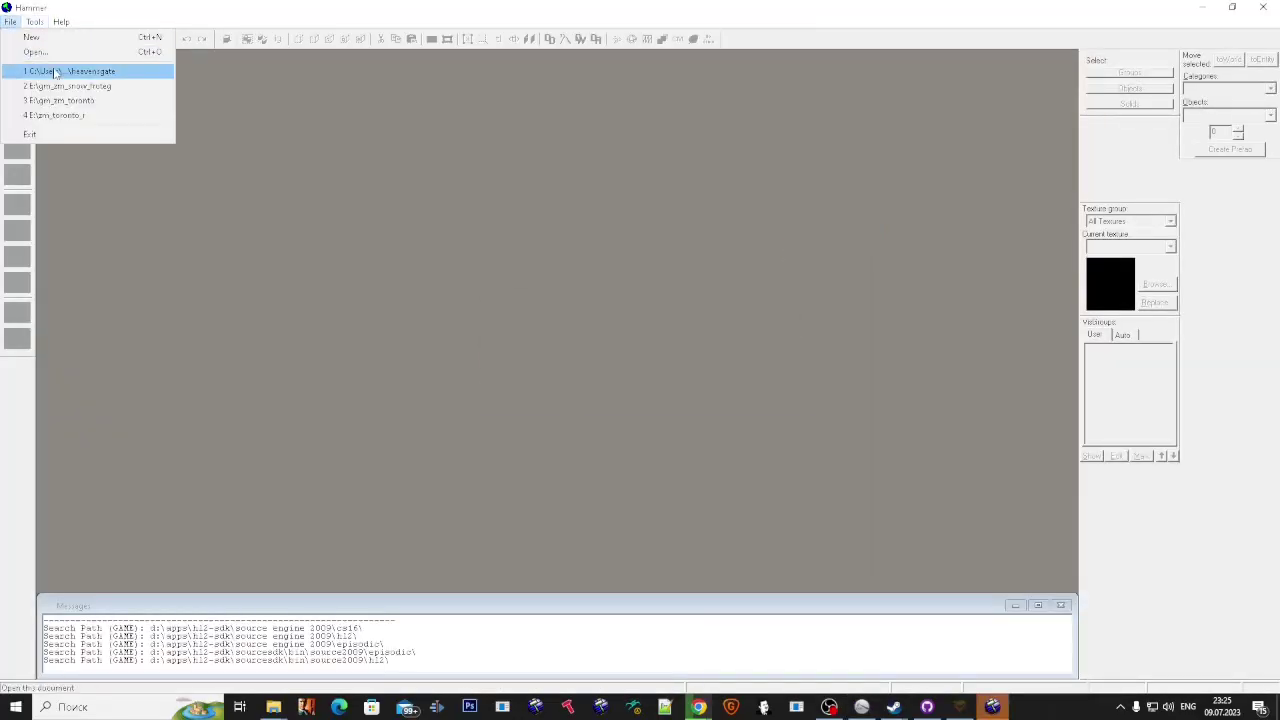
click(44, 52)
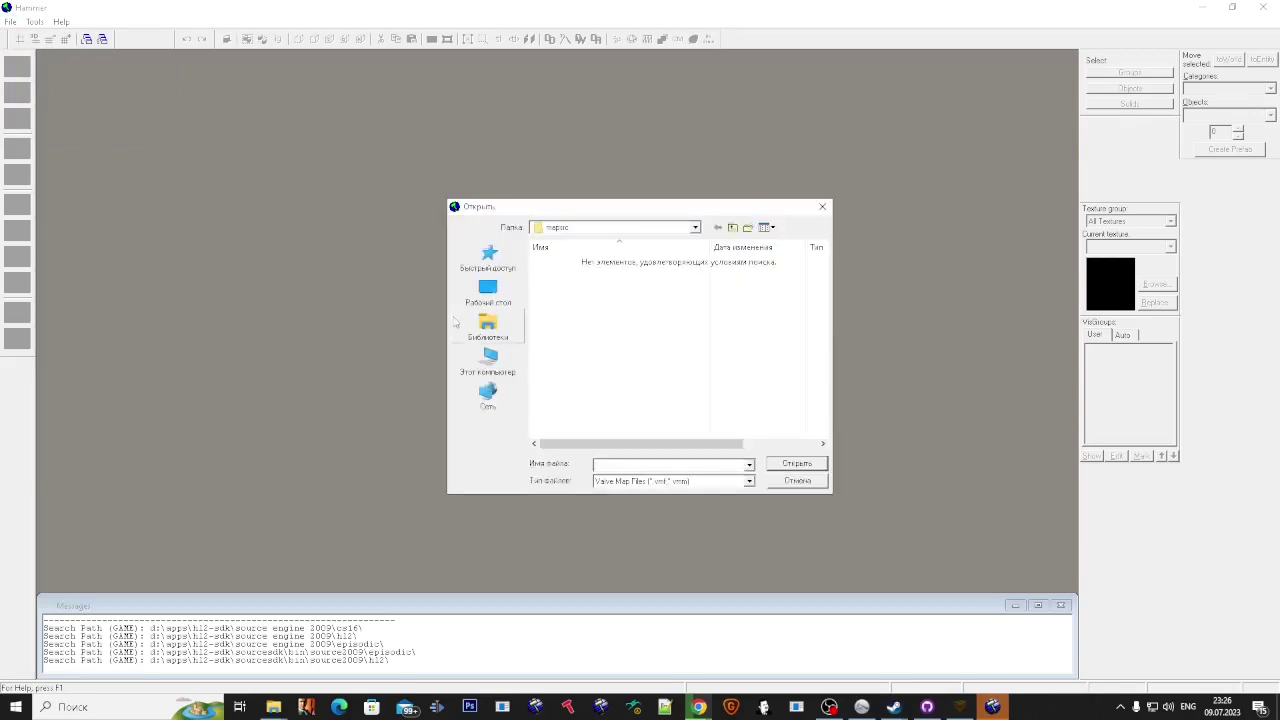
click(488, 362)
scroll(610, 390, down, 2)
double_click(603, 423)
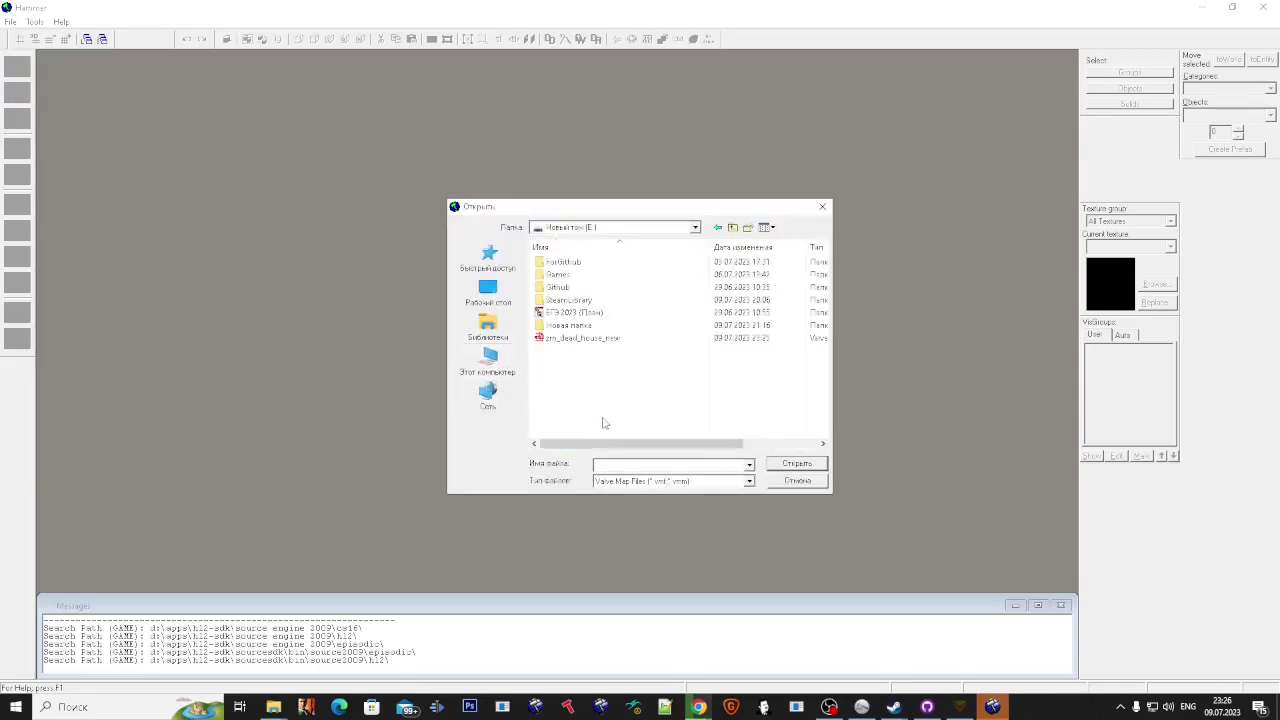
double_click(577, 338)
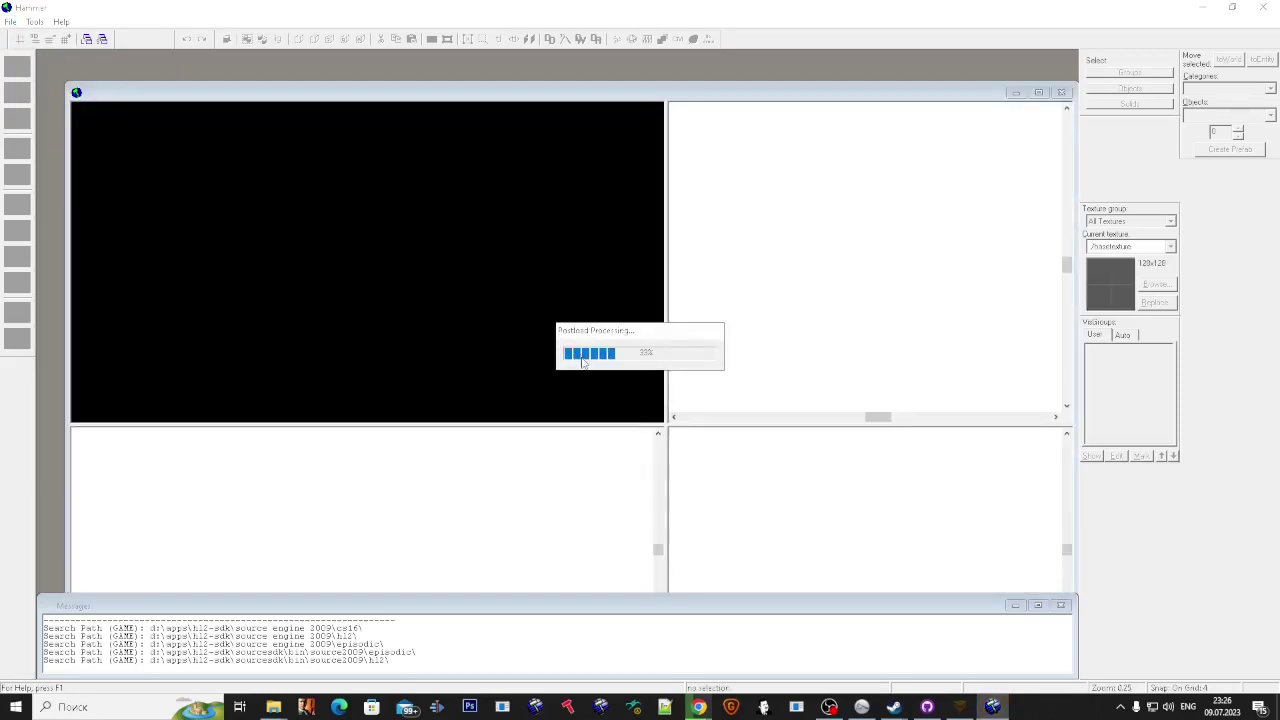
Step: Fly the camera around the outside of the house to examine the trees and textures in the 3D view
key(w)
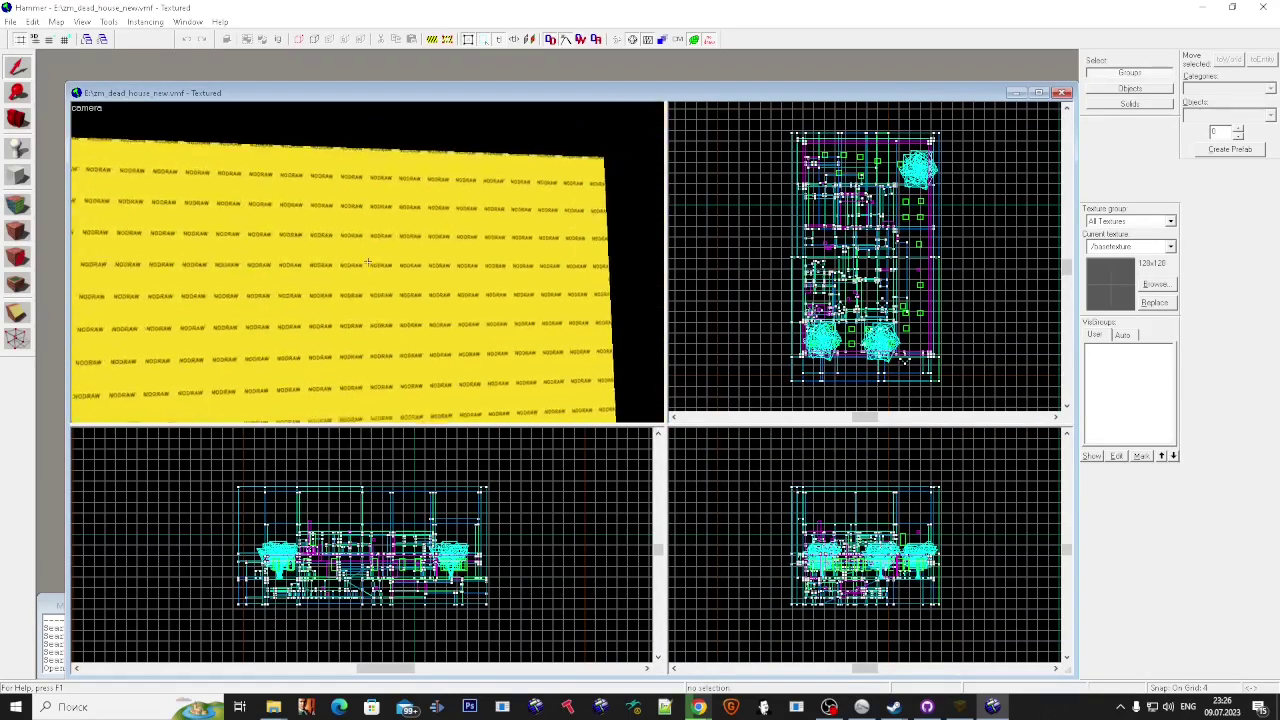
key(w)
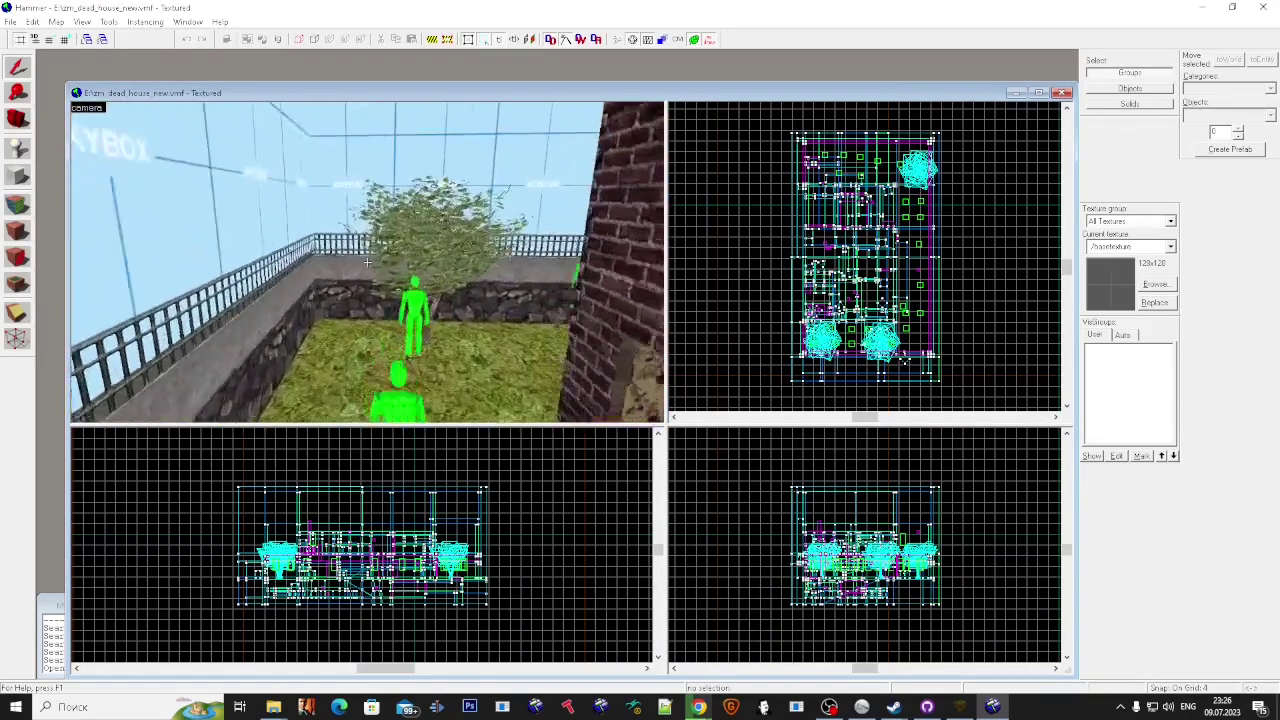
key(w)
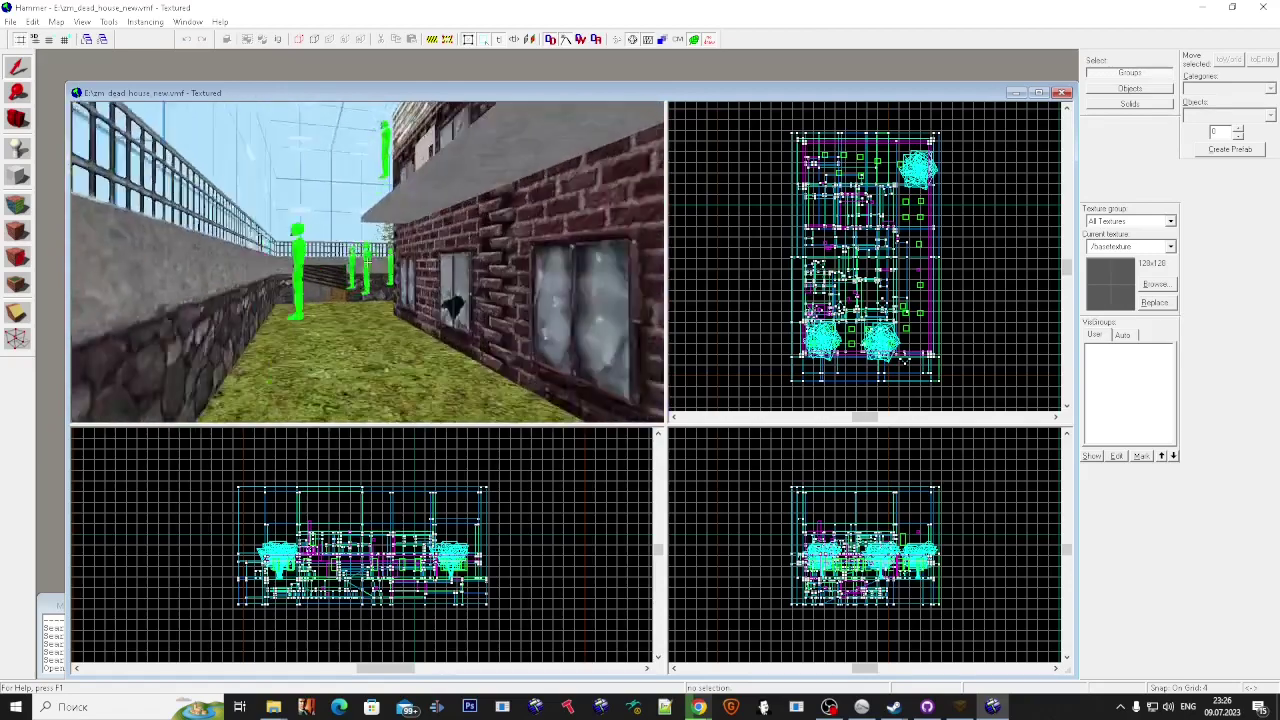
key(super)
click(486, 5)
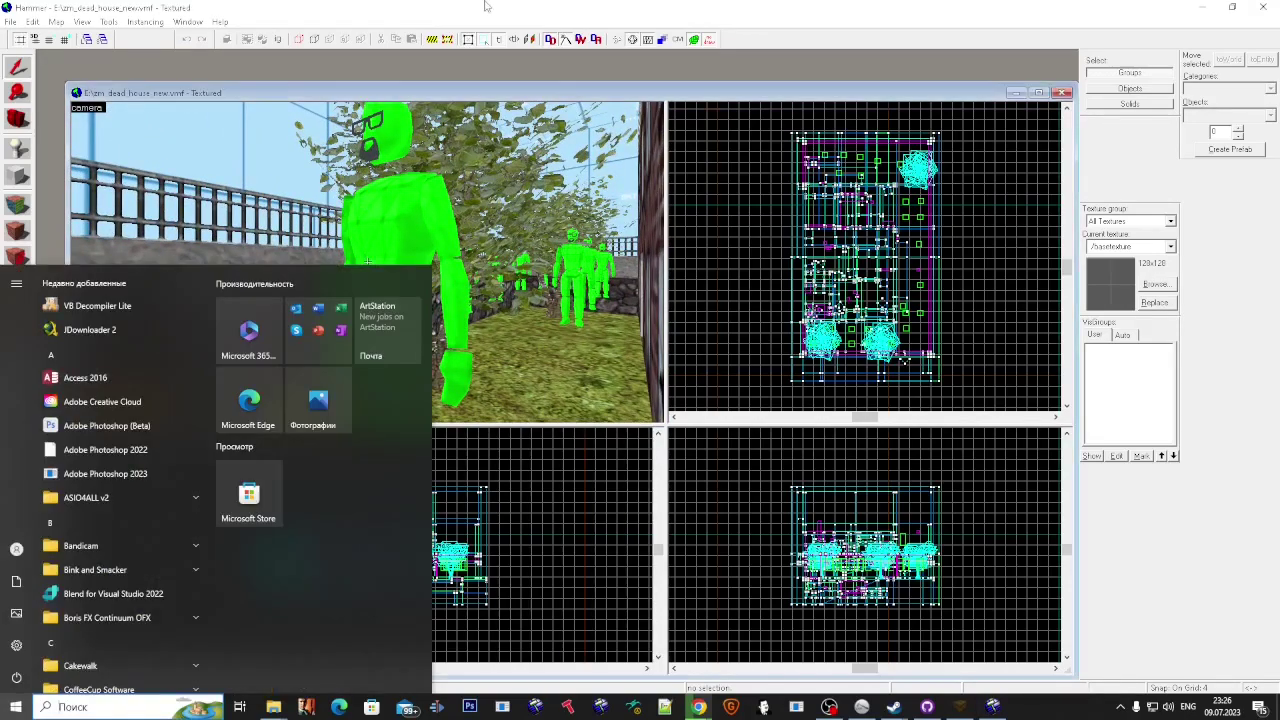
Step: Hide all automatic visgroups except Props and move the camera to view the prop models
click(1126, 336)
scroll(1120, 352, up, 2)
click(1104, 350)
scroll(1124, 390, down, 2)
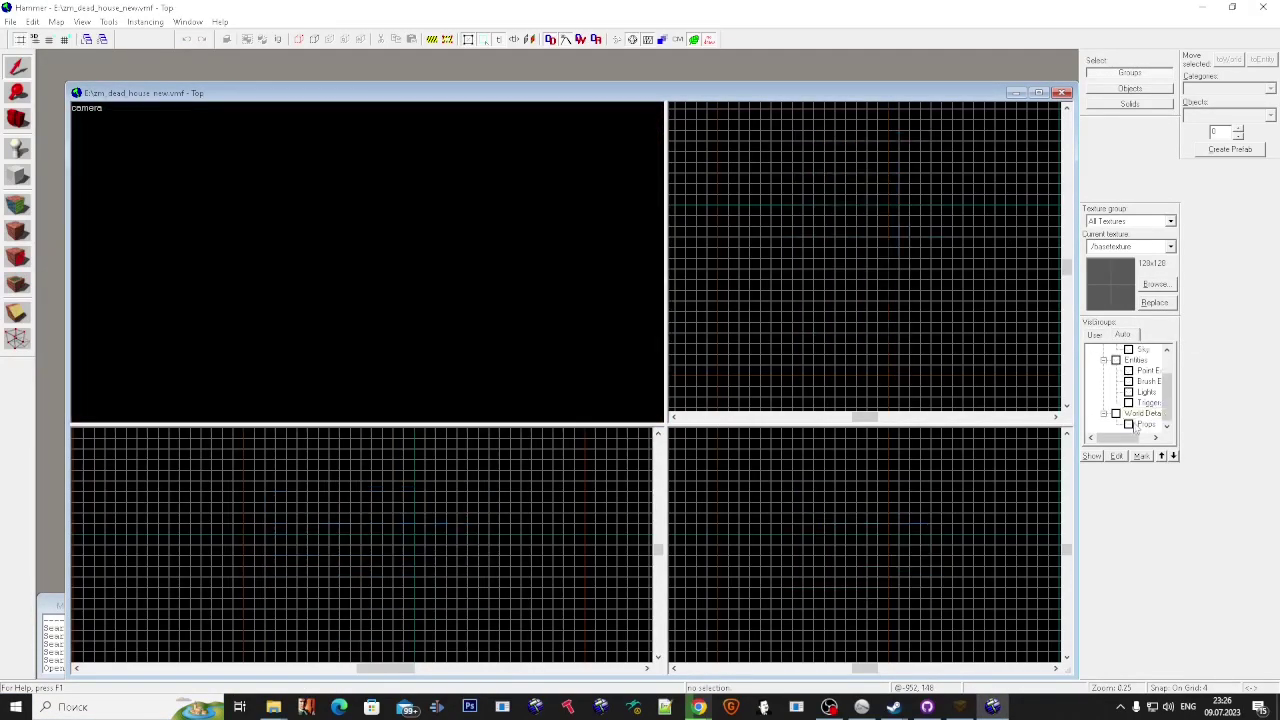
click(1129, 424)
key(z)
key(s)
key(w)
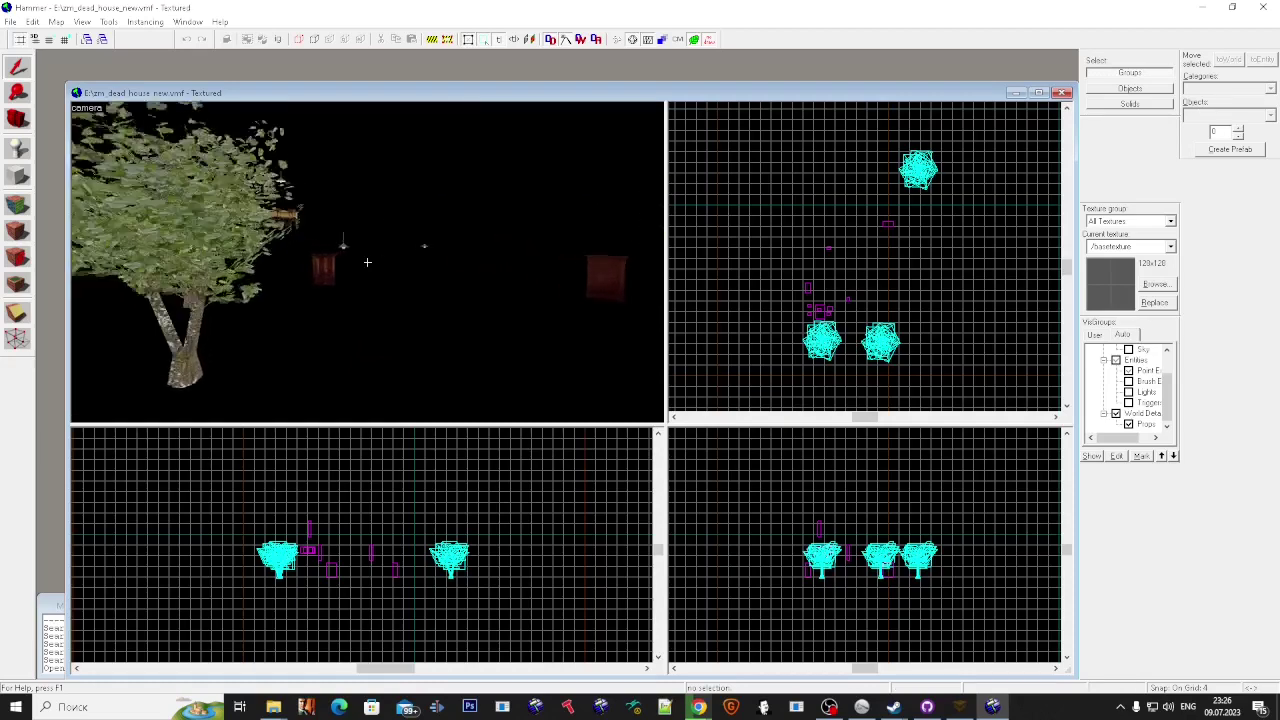
Step: Filter the texture browser for "invisible" and make tools/toolsinvisible the current texture
key(w)
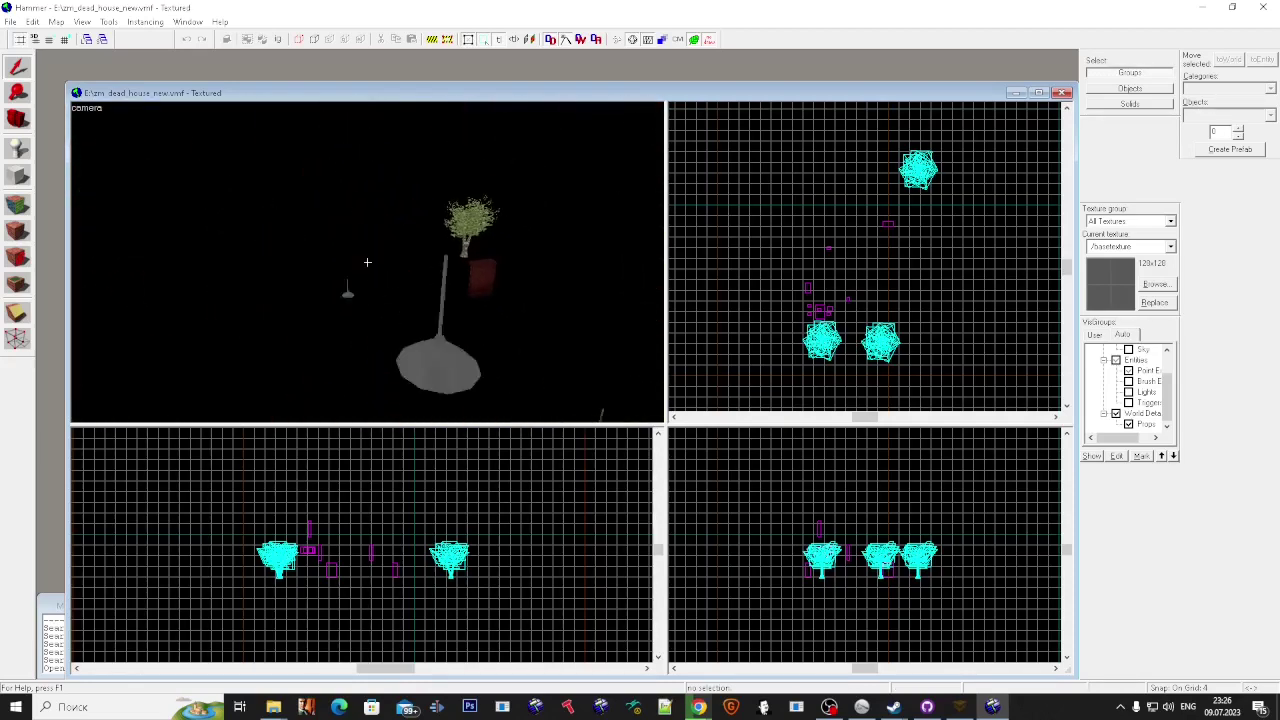
key(d)
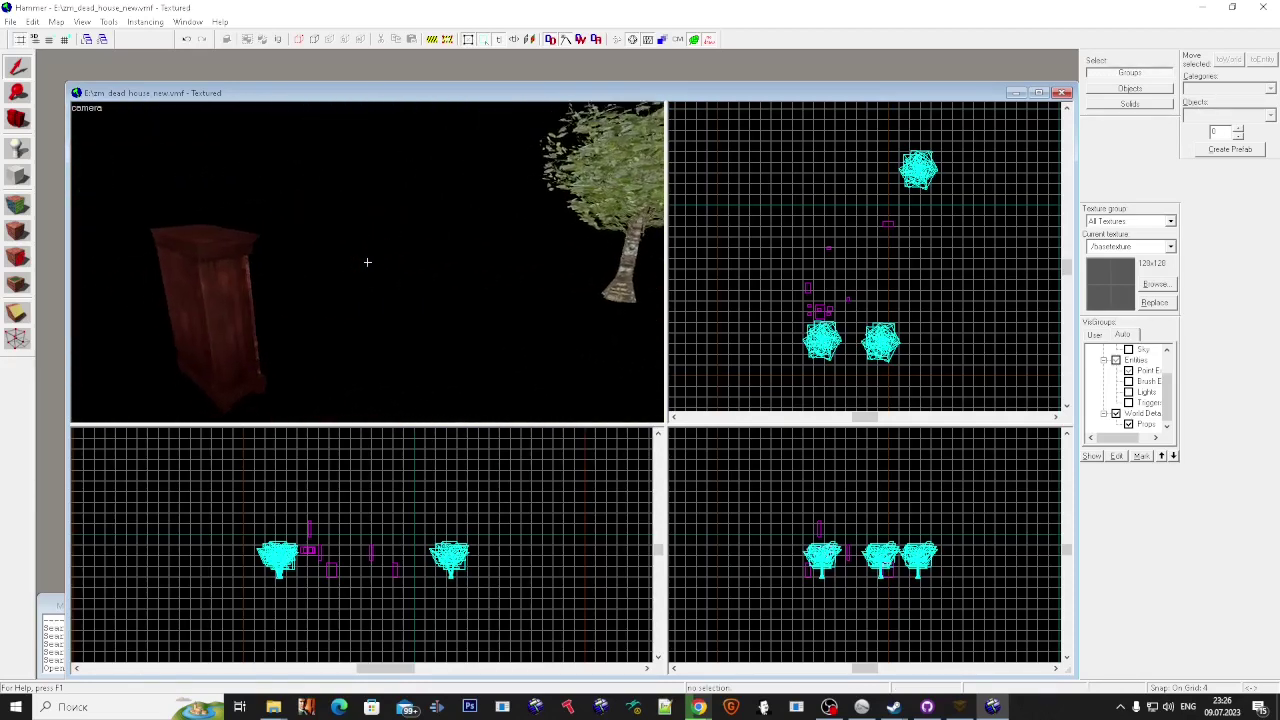
key(super)
click(368, 263)
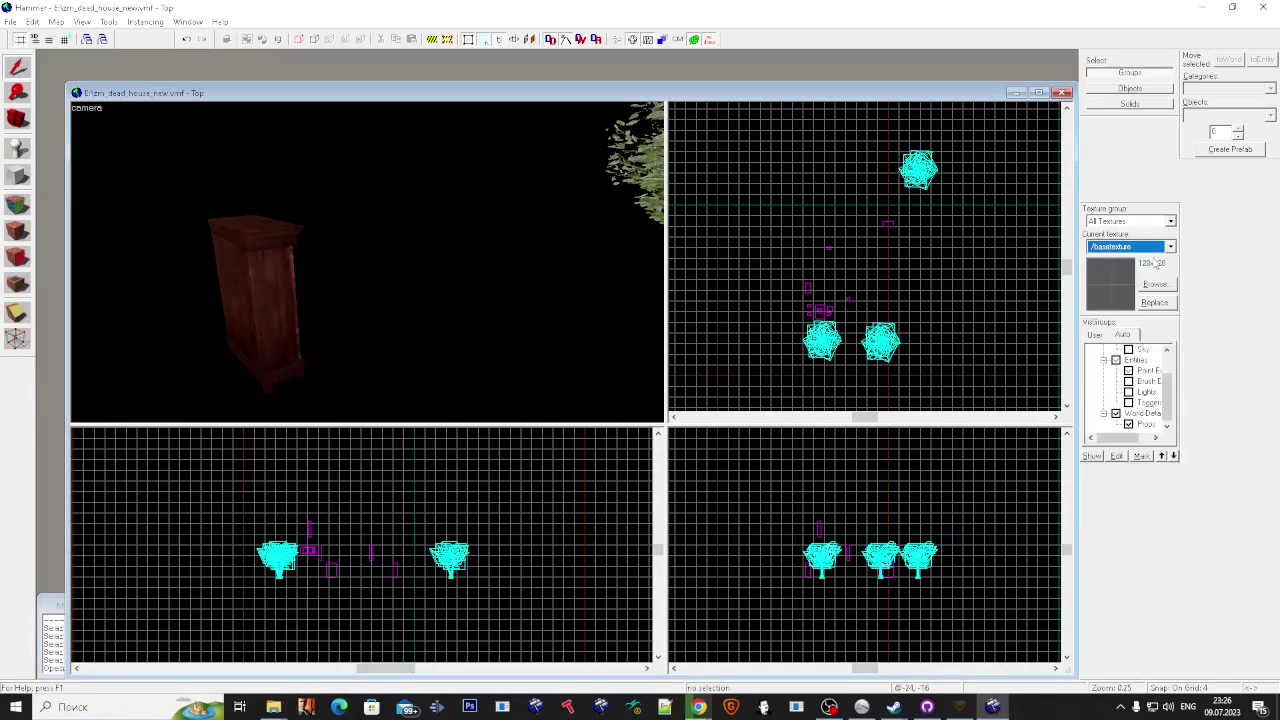
click(1155, 284)
text(invisib)
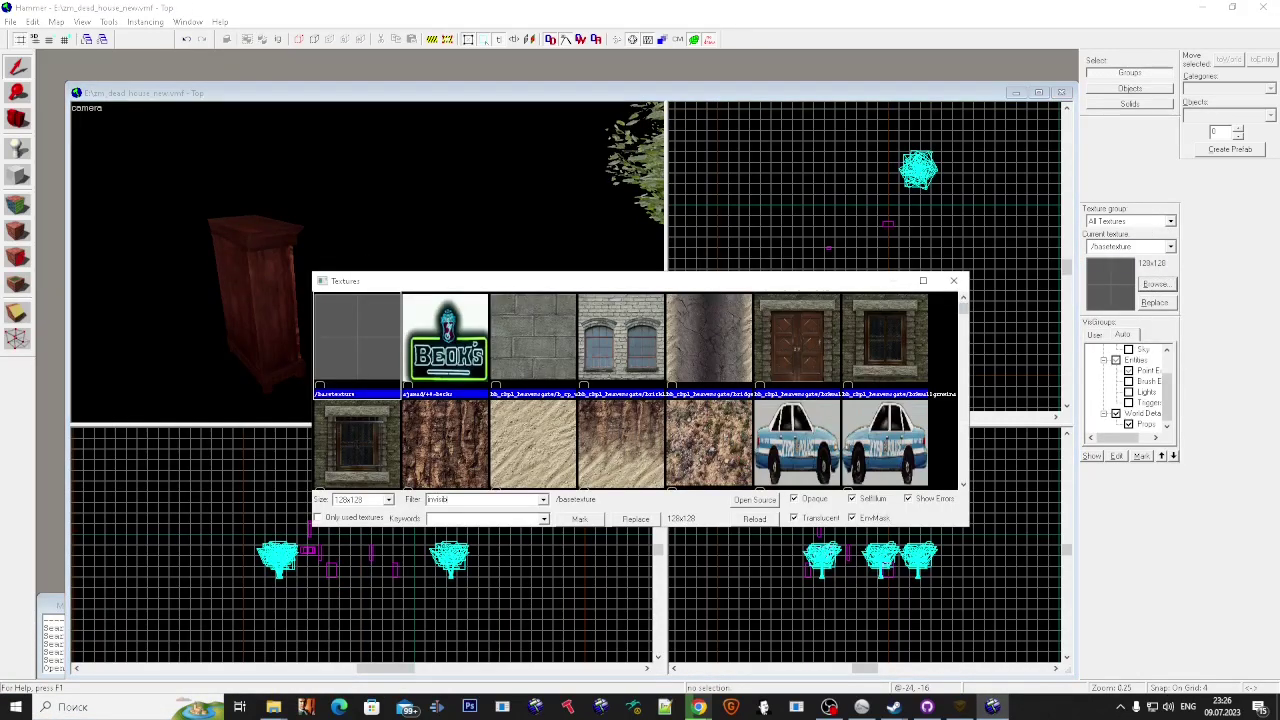
text(le)
scroll(530, 306, down, 3)
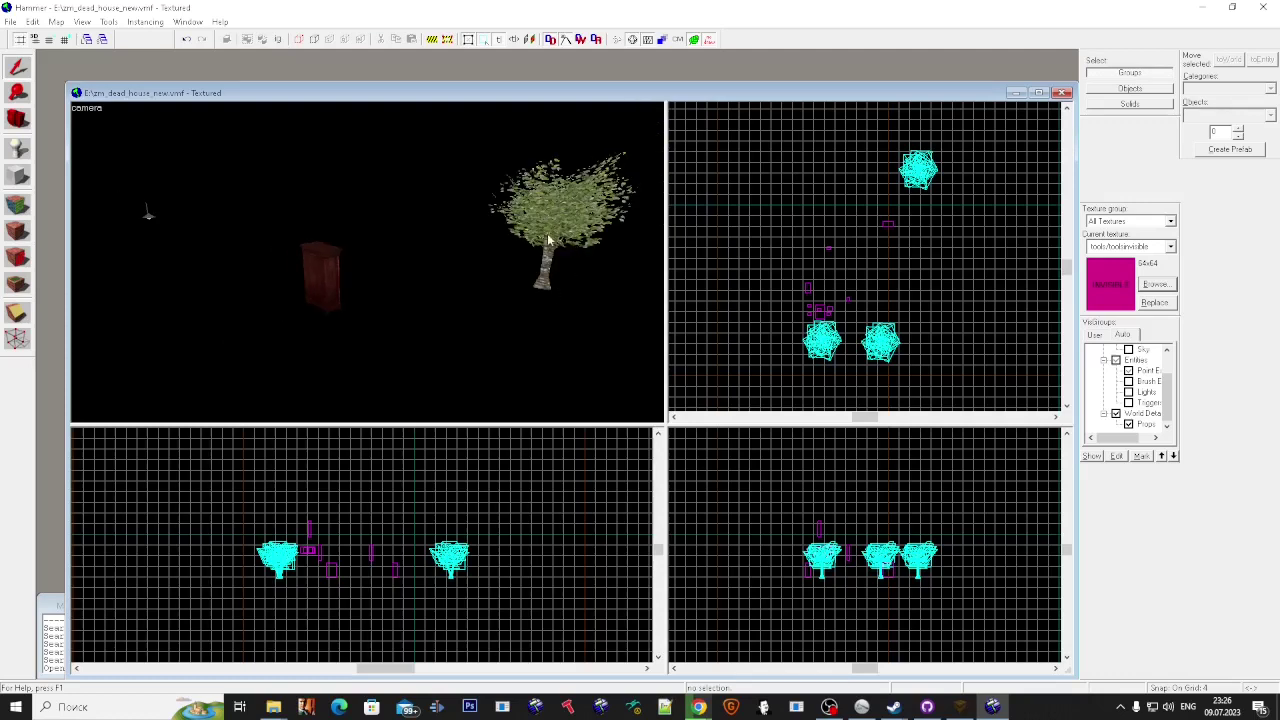
Step: Create an invisible block of 32 by 40 units, about 219 high, around the trunk of the tree standing apart from the other two
click(548, 238)
click(22, 178)
scroll(940, 149, up, 5)
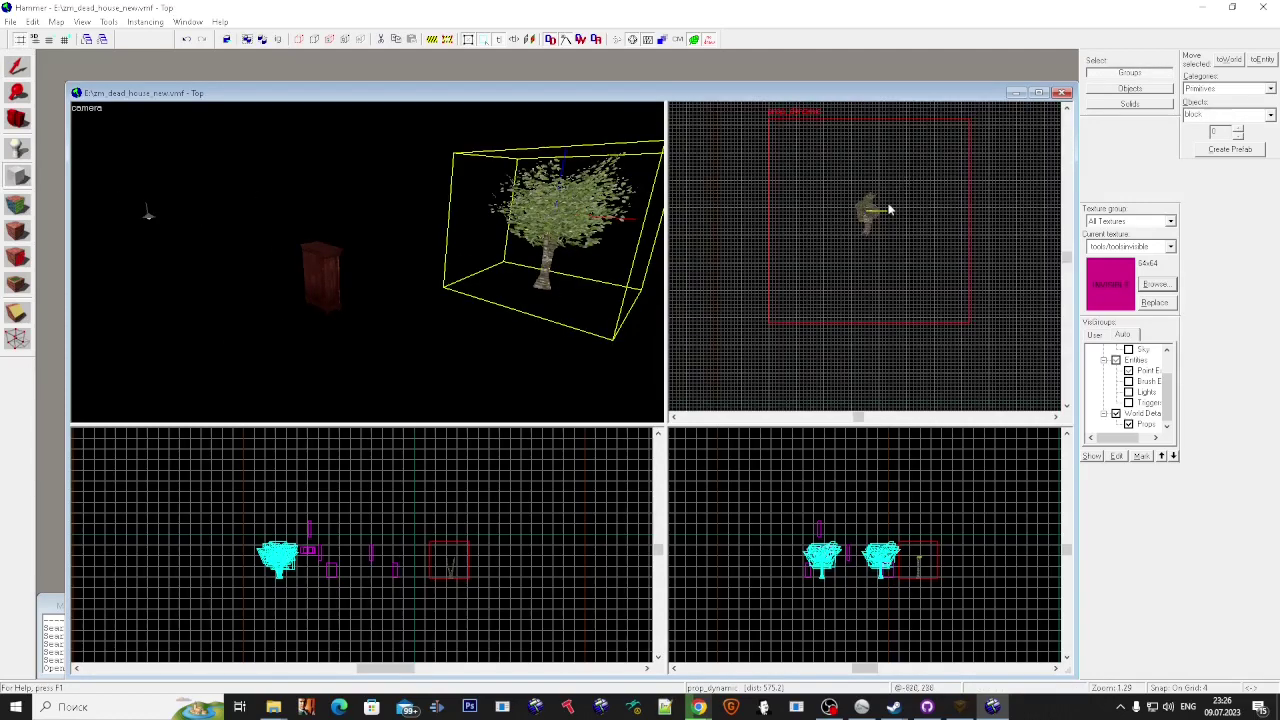
drag(872, 276, 874, 276)
right_click(846, 242)
click(869, 257)
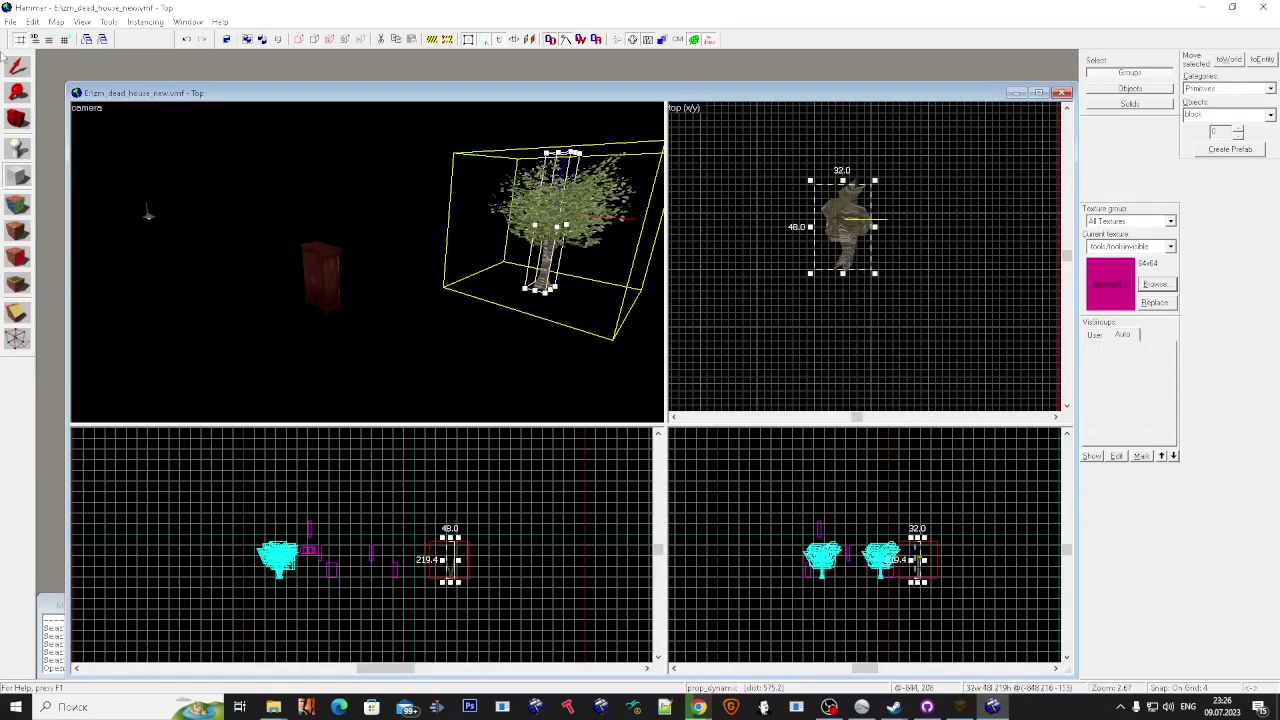
click(20, 69)
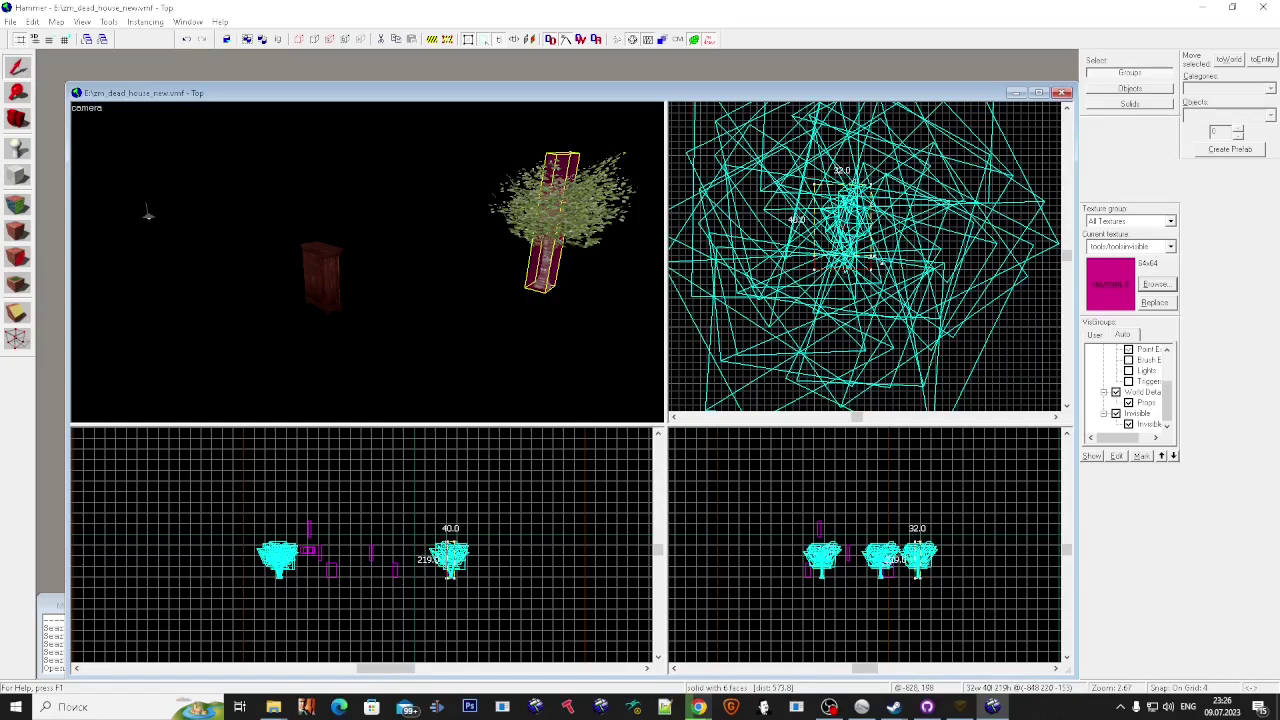
Step: Copy the trunk block onto the trunks of the other two trees and clear the selection
scroll(846, 226, down, 4)
scroll(852, 227, down, 7)
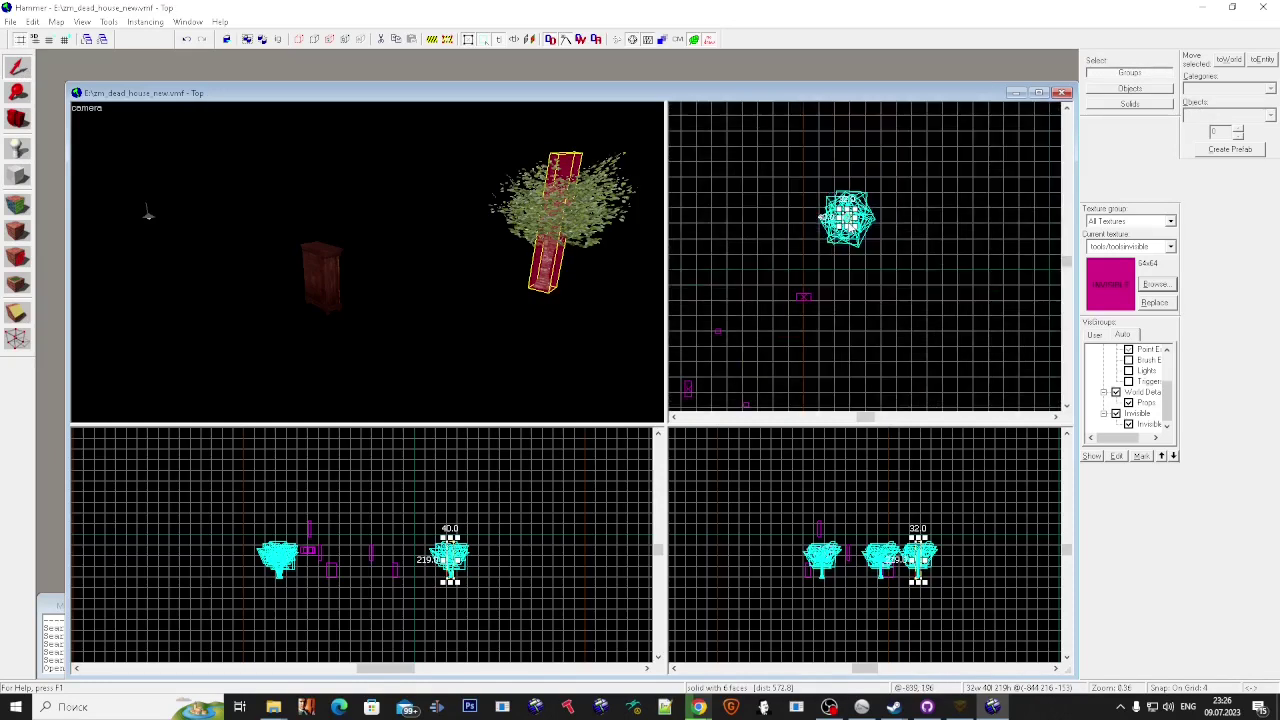
mouse_move(850, 218)
shift+mouse_down()
mouse_move(850, 280)
mouse_move(868, 269)
mouse_move(841, 336)
mouse_move(813, 266)
shift+mouse_up()
scroll(868, 270, down, 5)
scroll(866, 272, down, 4)
scroll(846, 310, up, 19)
scroll(927, 324, down, 9)
scroll(782, 315, up, 9)
mouse_move(905, 316)
shift+mouse_down()
mouse_move(788, 317)
mouse_move(766, 283)
shift+mouse_up()
key(z)
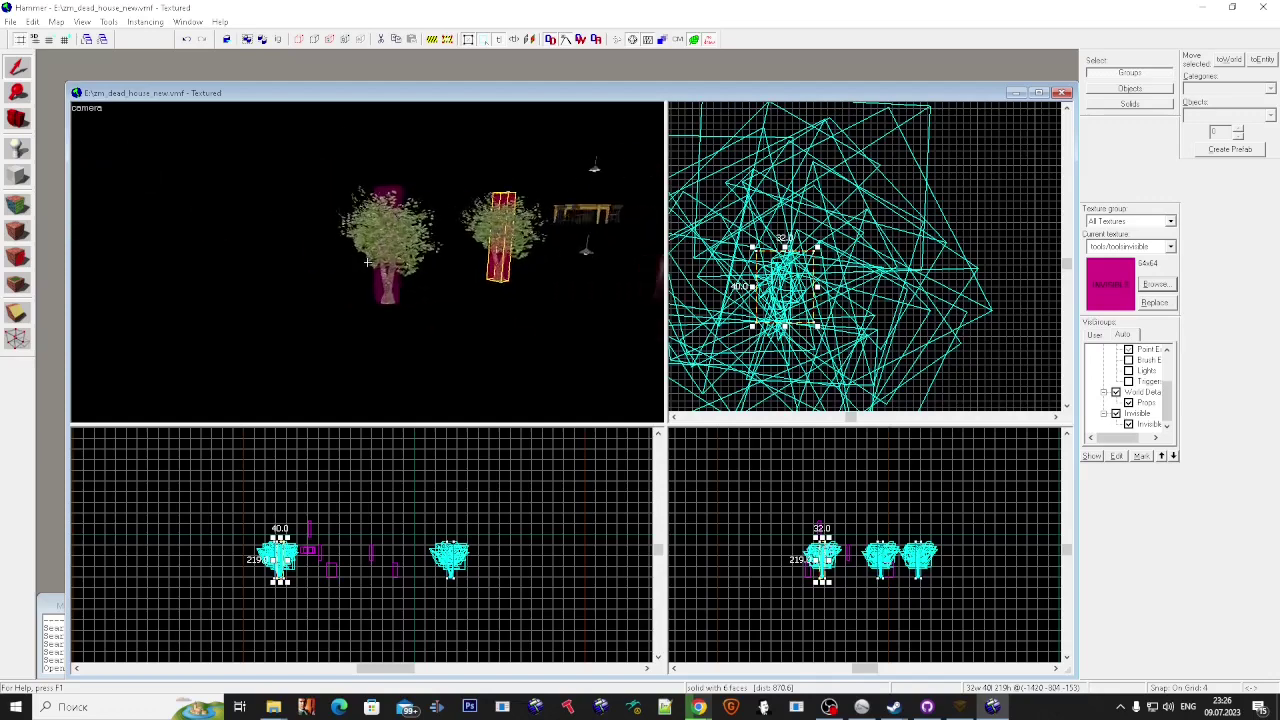
key(w)
key(Escape)
Step: Move the camera around the trees and furniture to examine the placed trunk blocks and the remaining props
key(s)
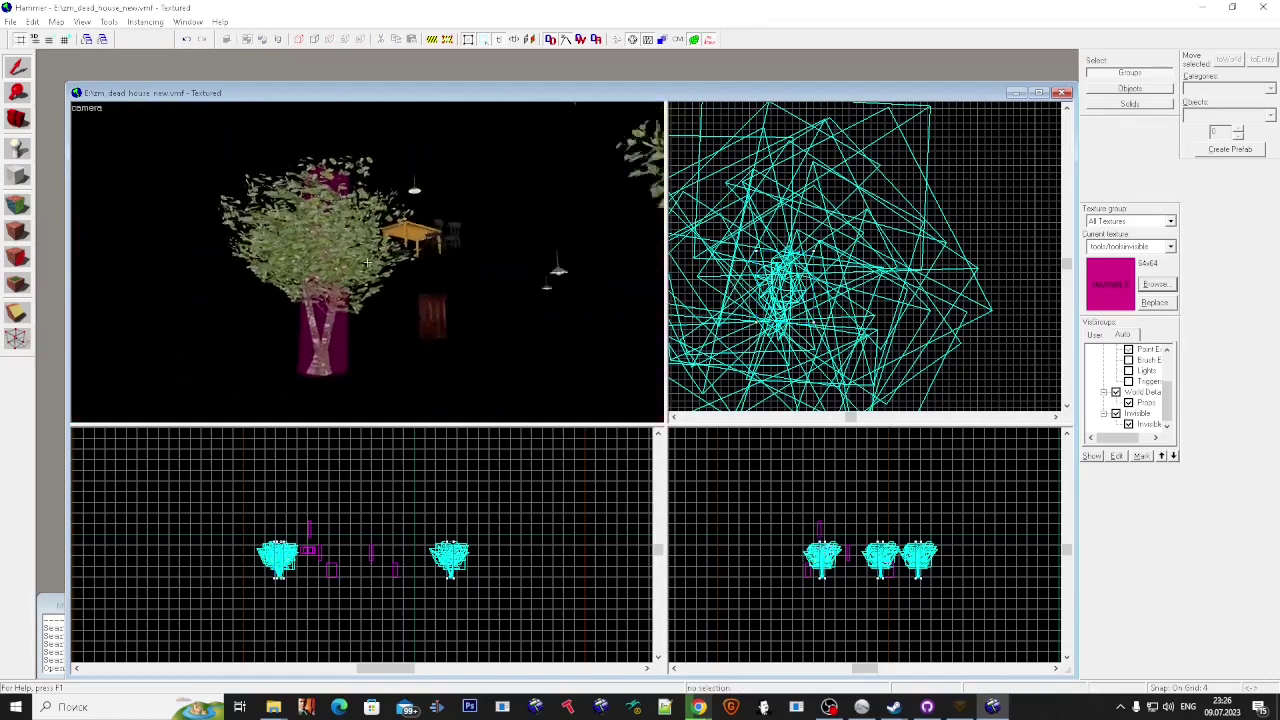
key(w)
key(s)
key(alt+Tab)
click(350, 5)
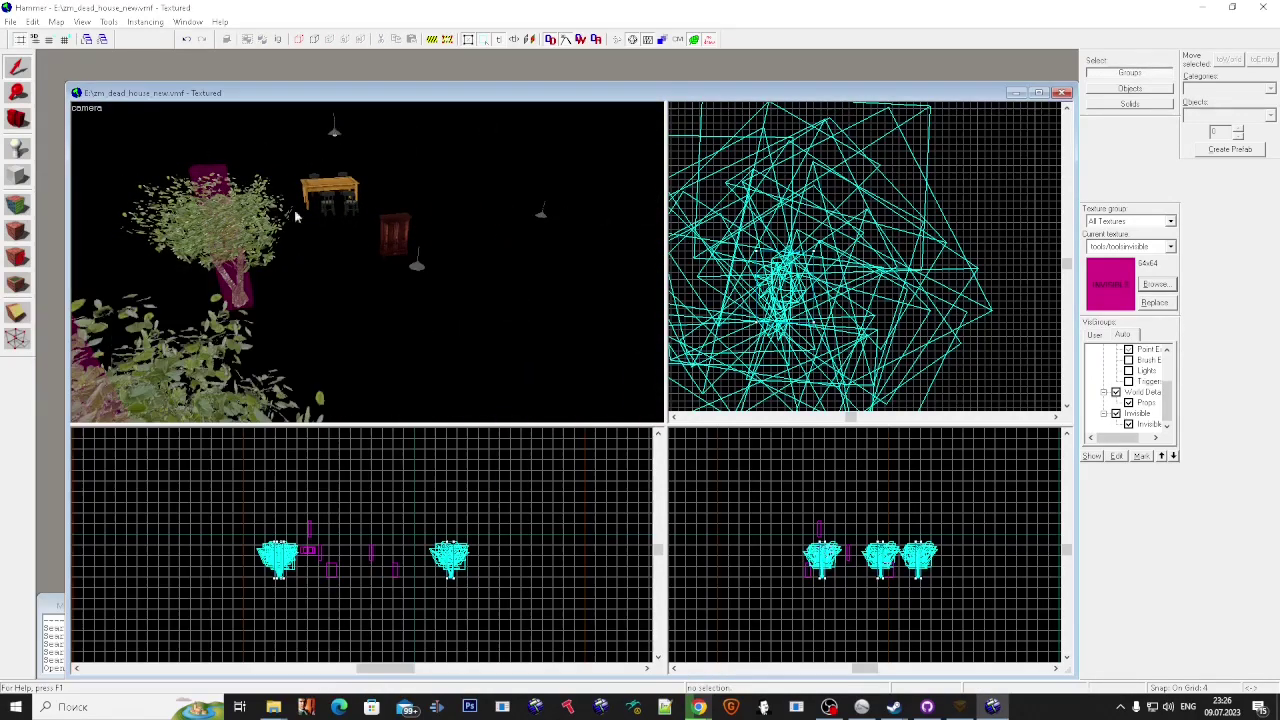
scroll(250, 262, up, 2)
click(228, 287)
key(Escape)
Step: Create an invisible block that covers the wooden dining table
click(323, 174)
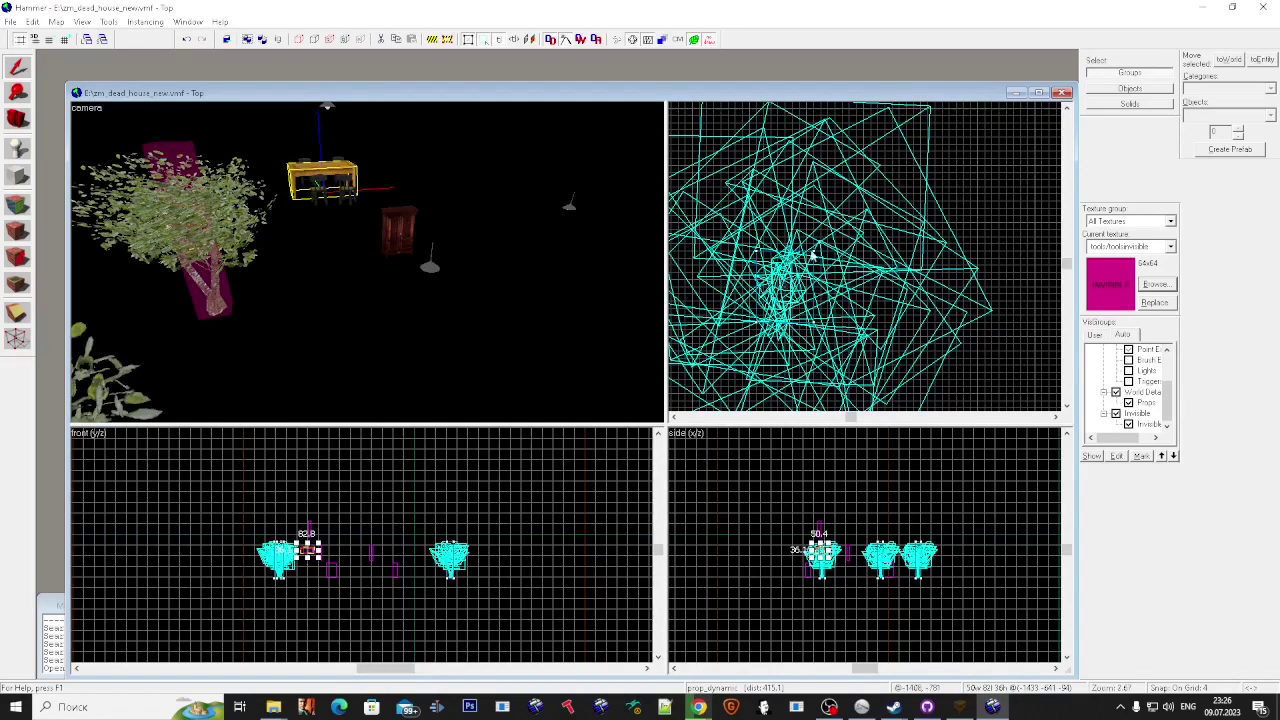
scroll(820, 258, down, 8)
scroll(818, 200, up, 4)
click(17, 176)
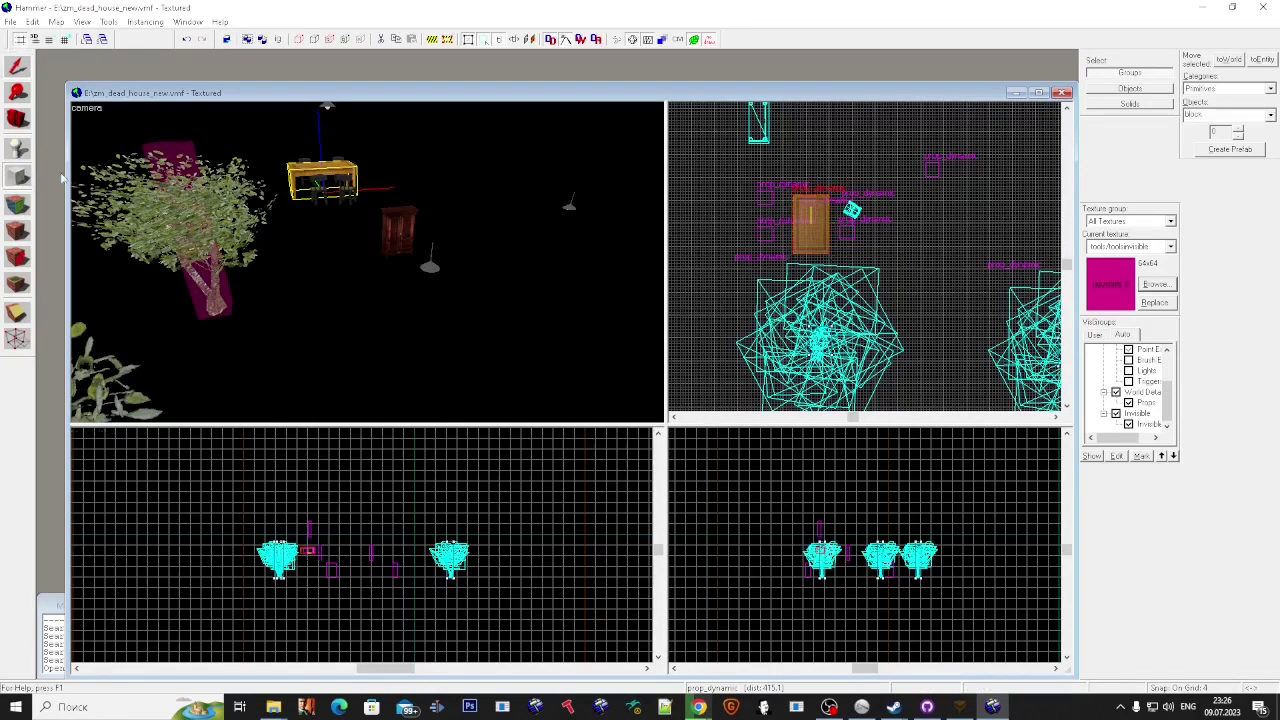
scroll(777, 206, up, 2)
drag(710, 162, 827, 237)
key(Return)
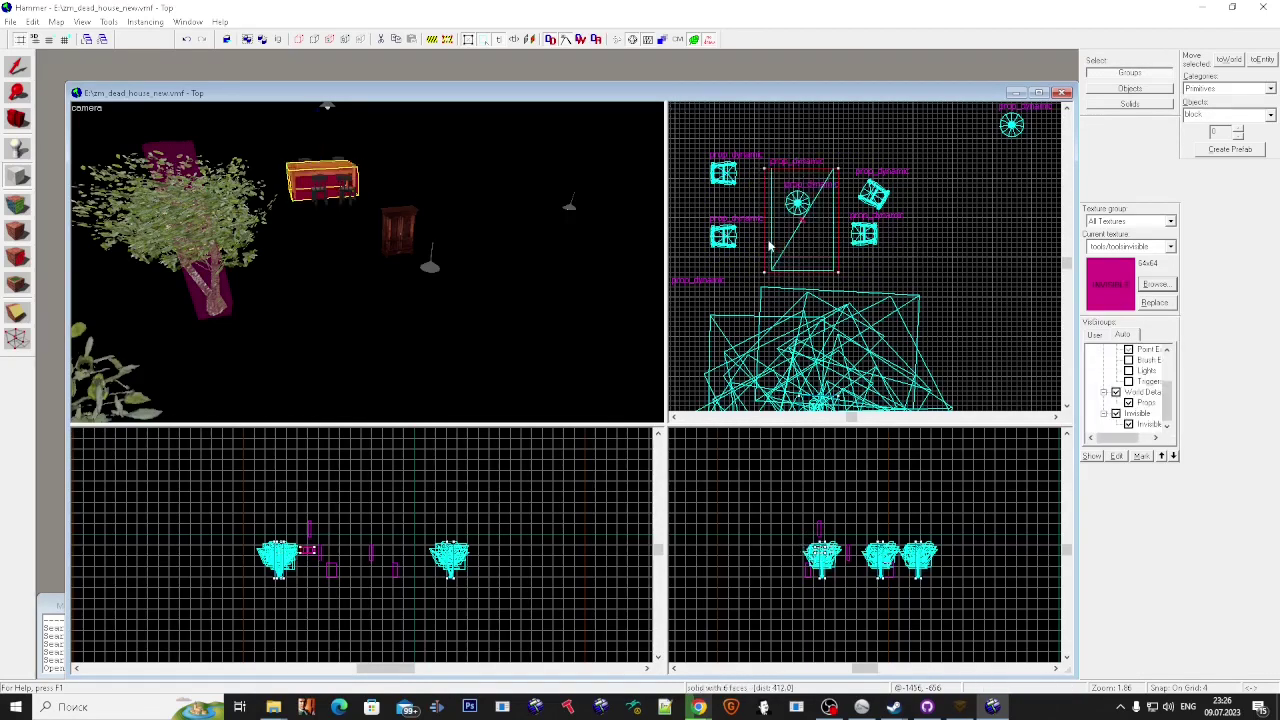
click(16, 68)
Step: Create an invisible block of 20 by 20 by 36 units around the straight chair nearest the trees, beside the two suspended table-side chairs' gap
click(319, 185)
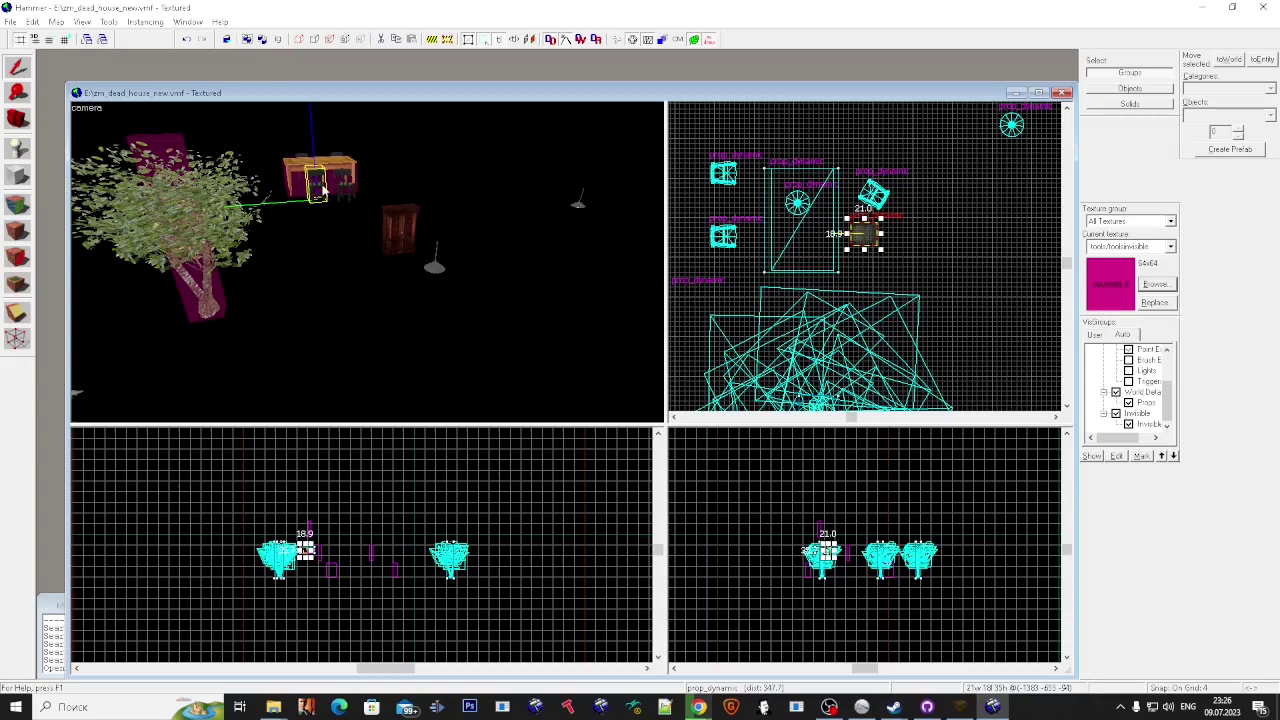
click(18, 174)
drag(855, 232, 876, 252)
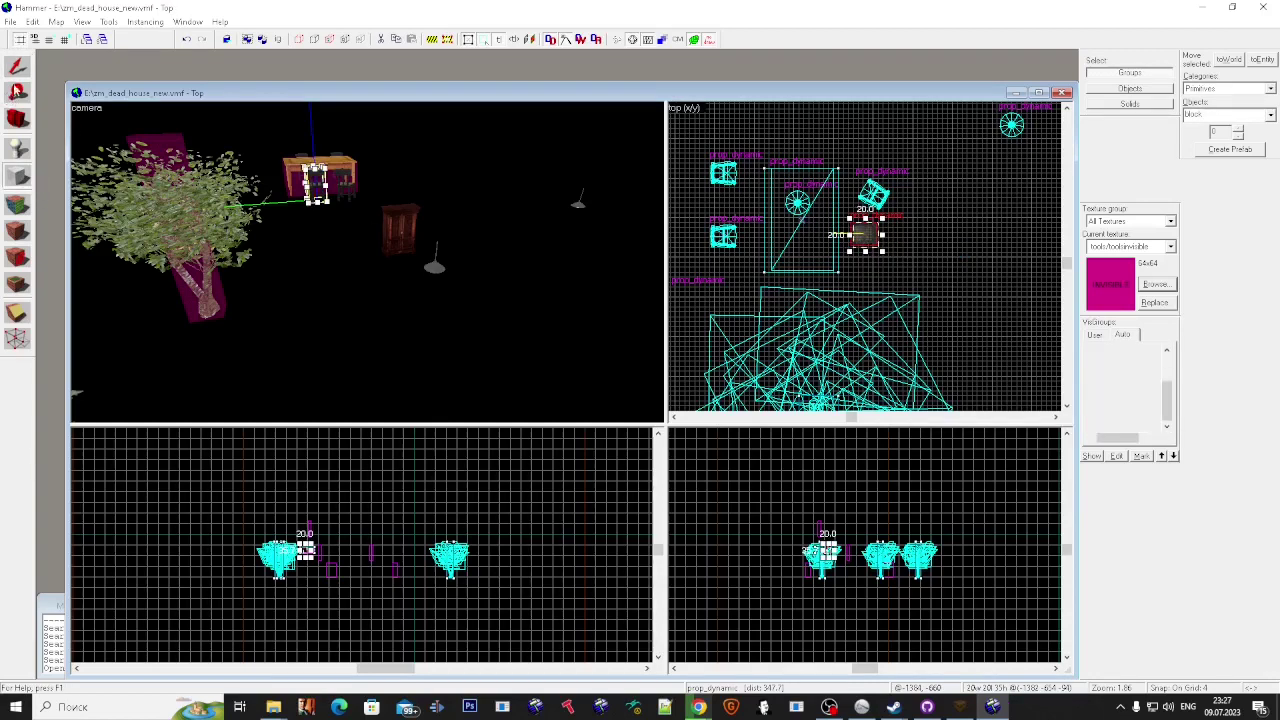
key(Return)
scroll(330, 545, up, 8)
scroll(340, 545, up, 3)
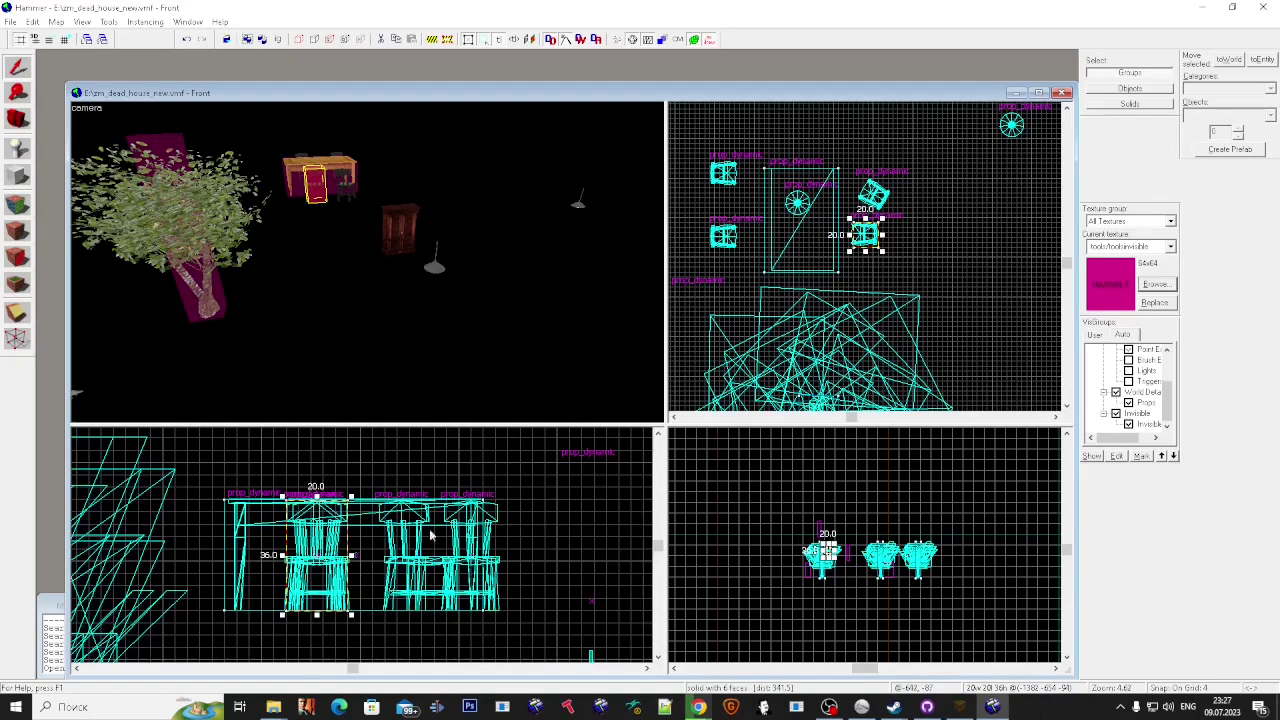
Step: Clip the chair block diagonally from the top of the backrest to the seat's front edge, removing the upper front corner
scroll(768, 488, up, 6)
key(shift+x)
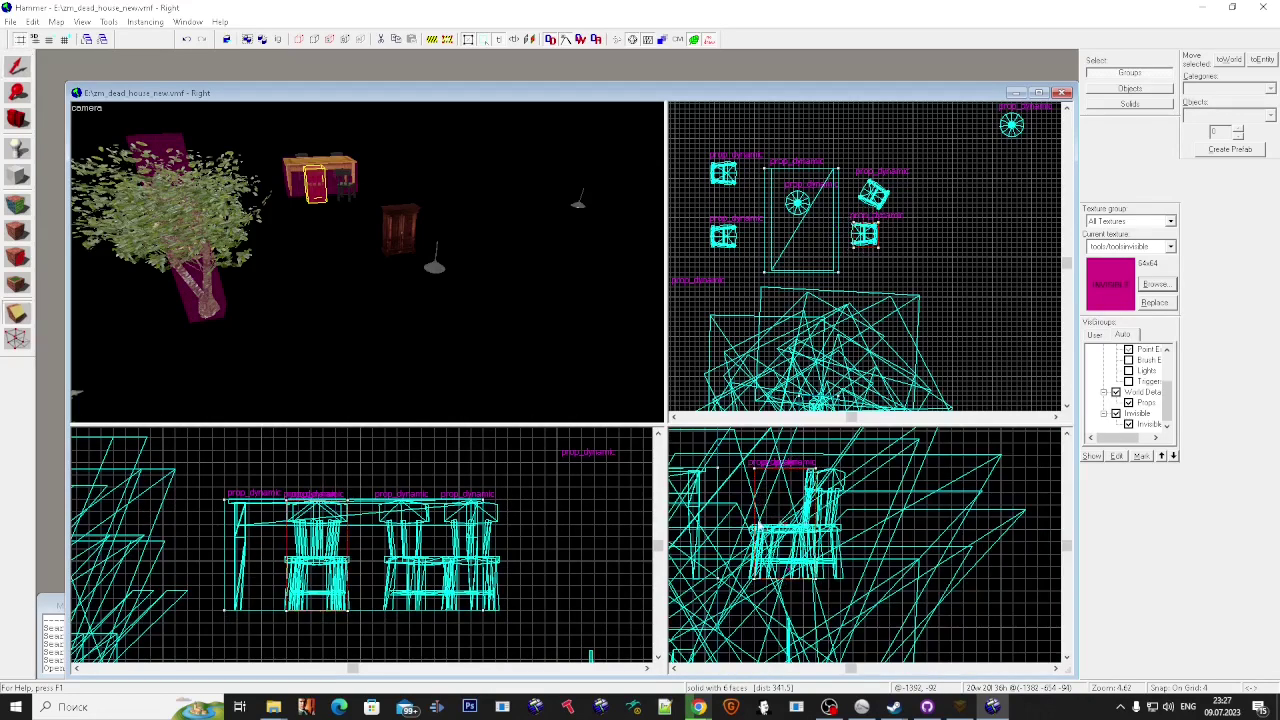
click(15, 69)
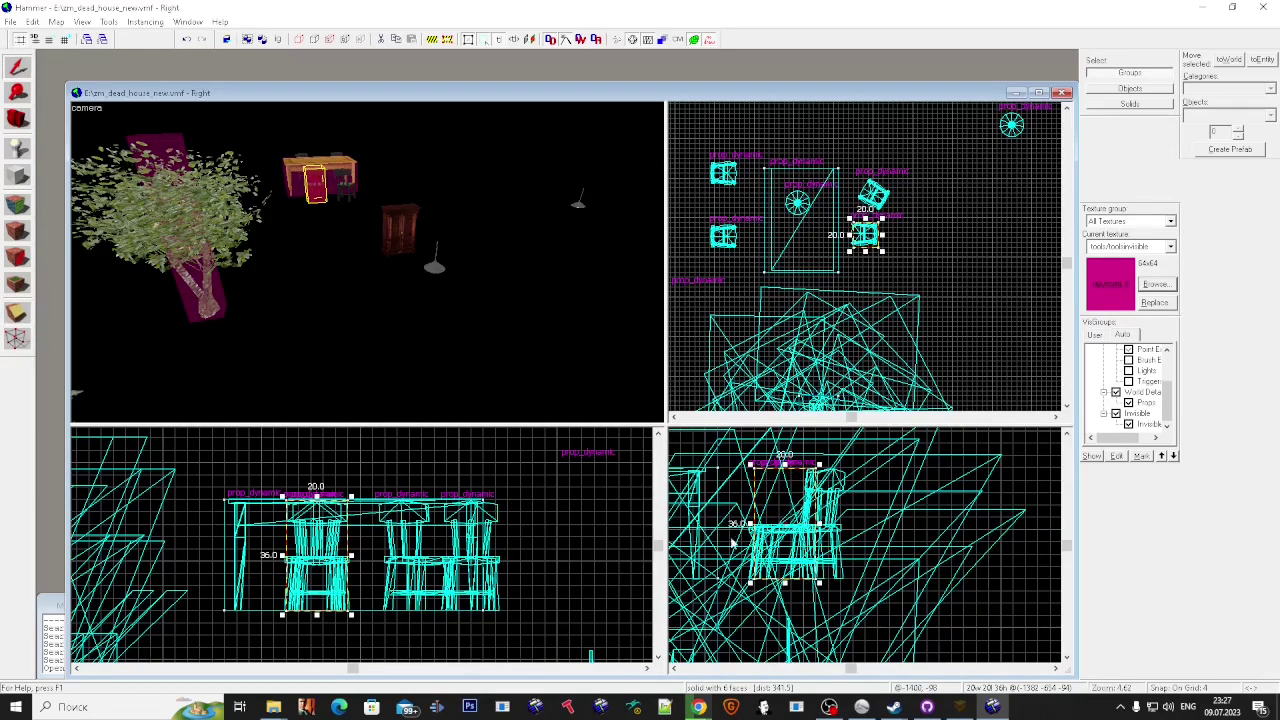
key(shift+x)
drag(815, 467, 743, 531)
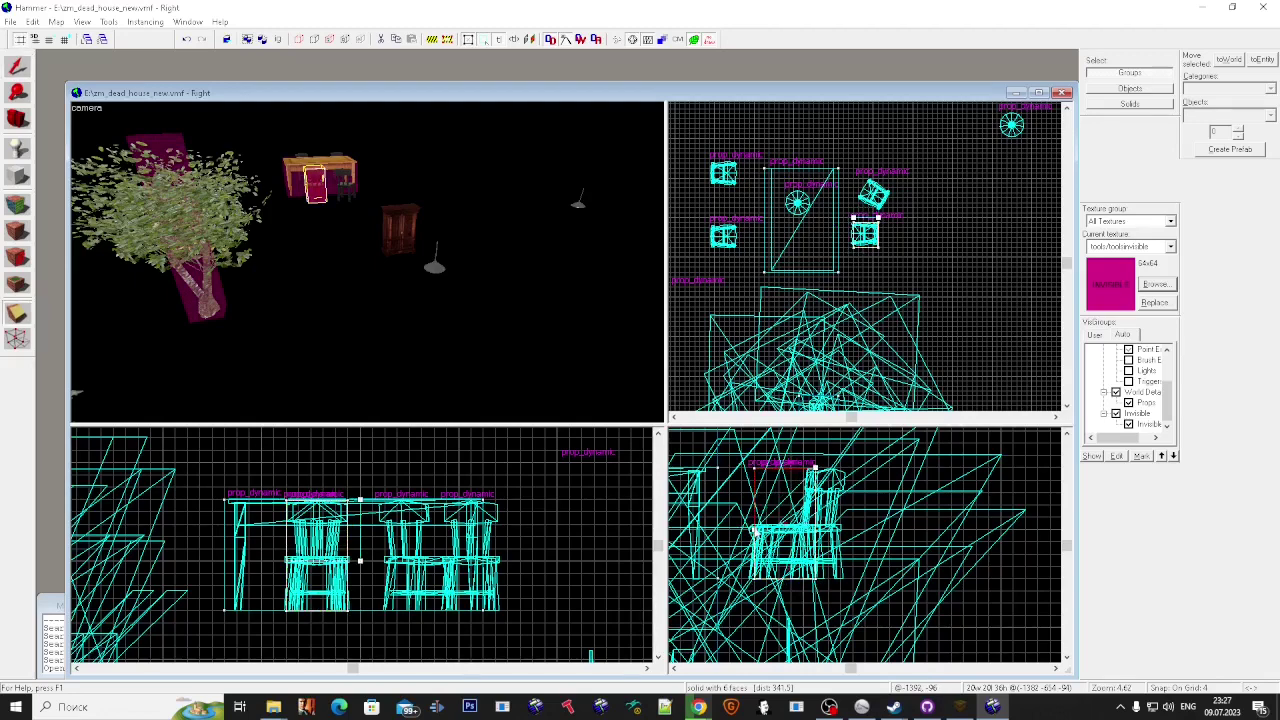
key(Return)
key(z)
key(w)
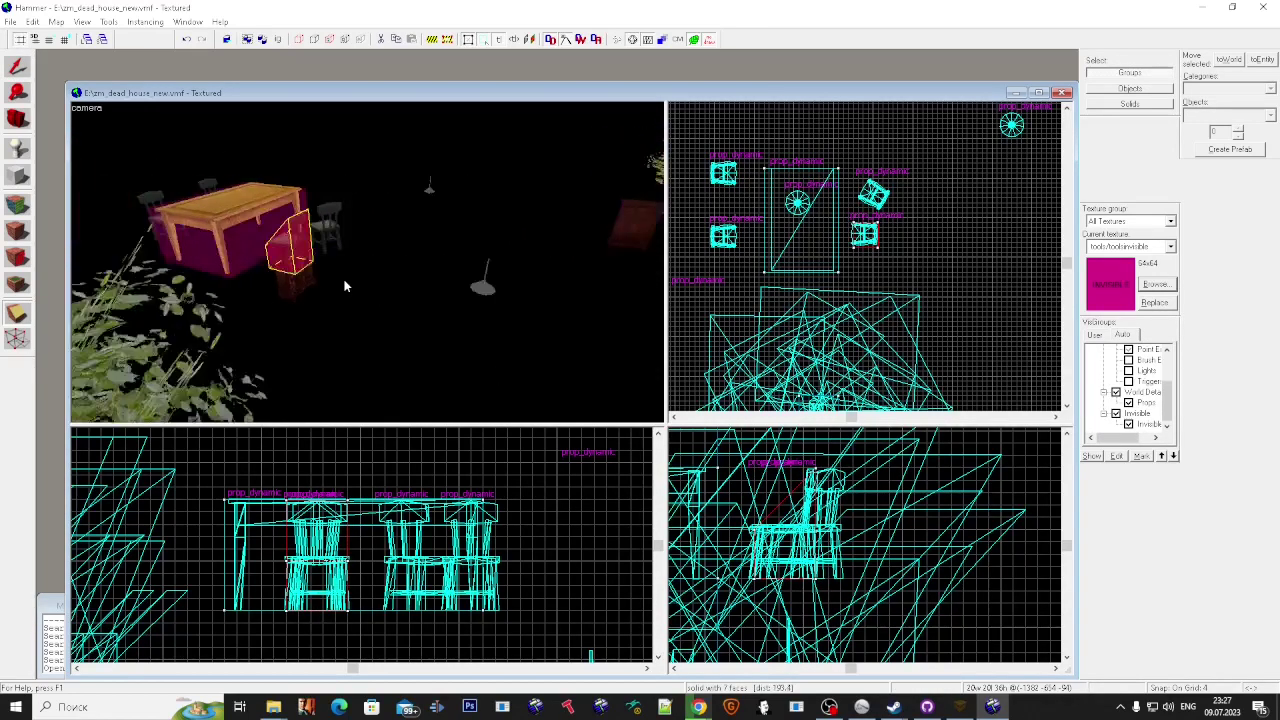
key(d)
key(z)
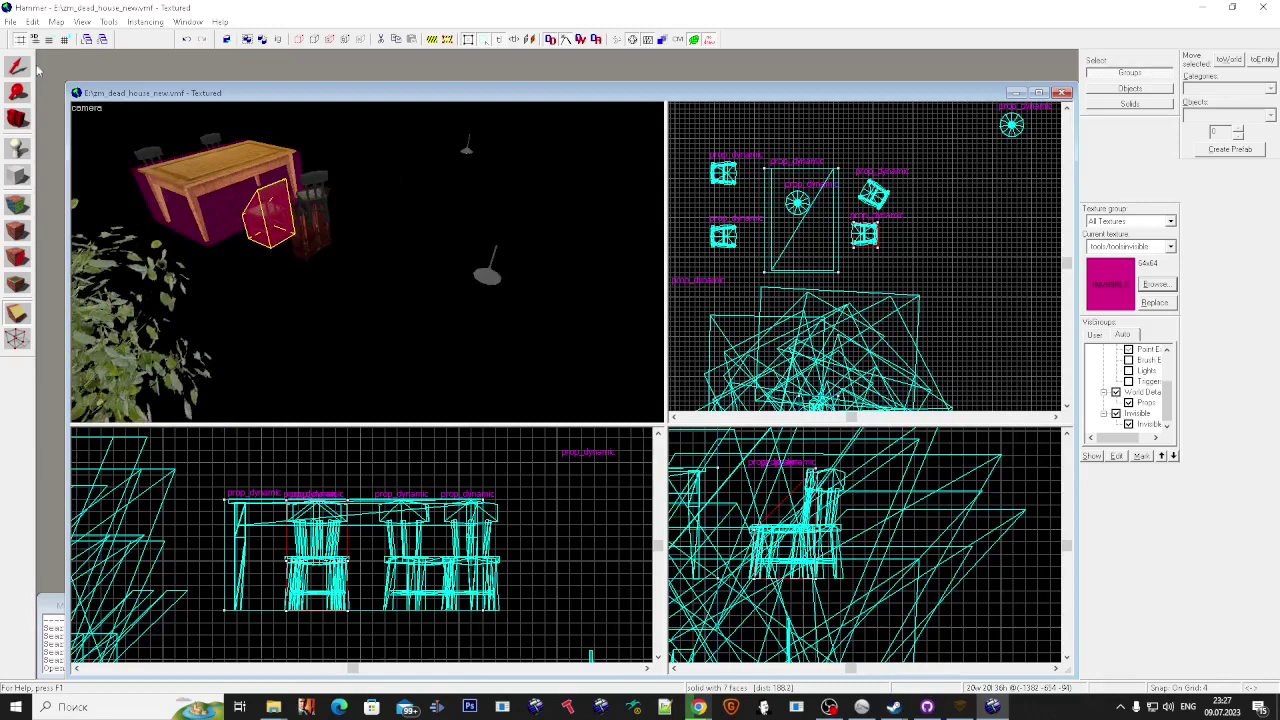
Step: Copy the clipped chair block onto the neighbouring angled chair and rotate it to match that chair
click(17, 68)
mouse_move(855, 234)
shift+mouse_down()
mouse_move(862, 194)
mouse_move(904, 193)
shift+mouse_up()
click(872, 194)
scroll(882, 194, up, 4)
drag(875, 203, 886, 204)
Step: Copy the chair block onto the two chairs on the opposite side of the table, oriented to face the table
click(256, 203)
scroll(847, 252, down, 3)
shift+drag(850, 260, 684, 266)
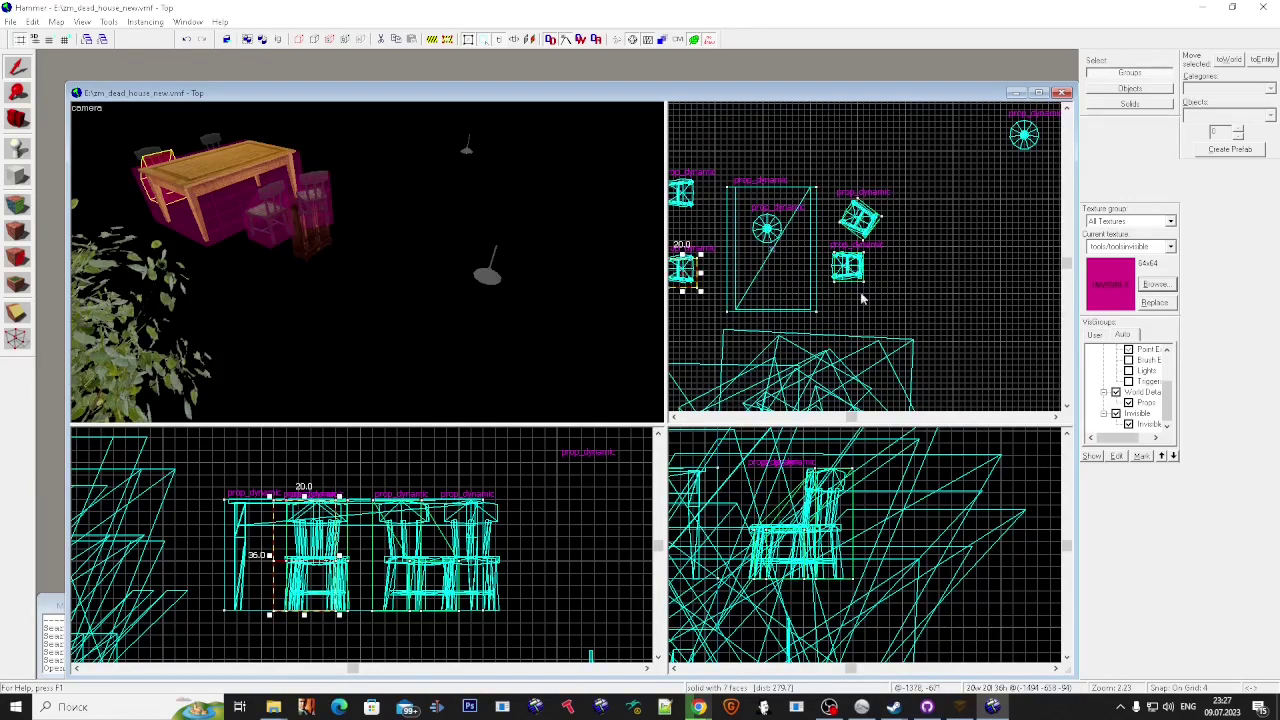
middle_drag(863, 297, 763, 288)
scroll(763, 287, up, 2)
mouse_move(817, 248)
mouse_down()
mouse_move(818, 272)
mouse_move(767, 294)
mouse_move(794, 166)
mouse_move(779, 170)
mouse_up()
Step: Tie the four chair blocks and the table block to func_detail entities one by one
key(a)
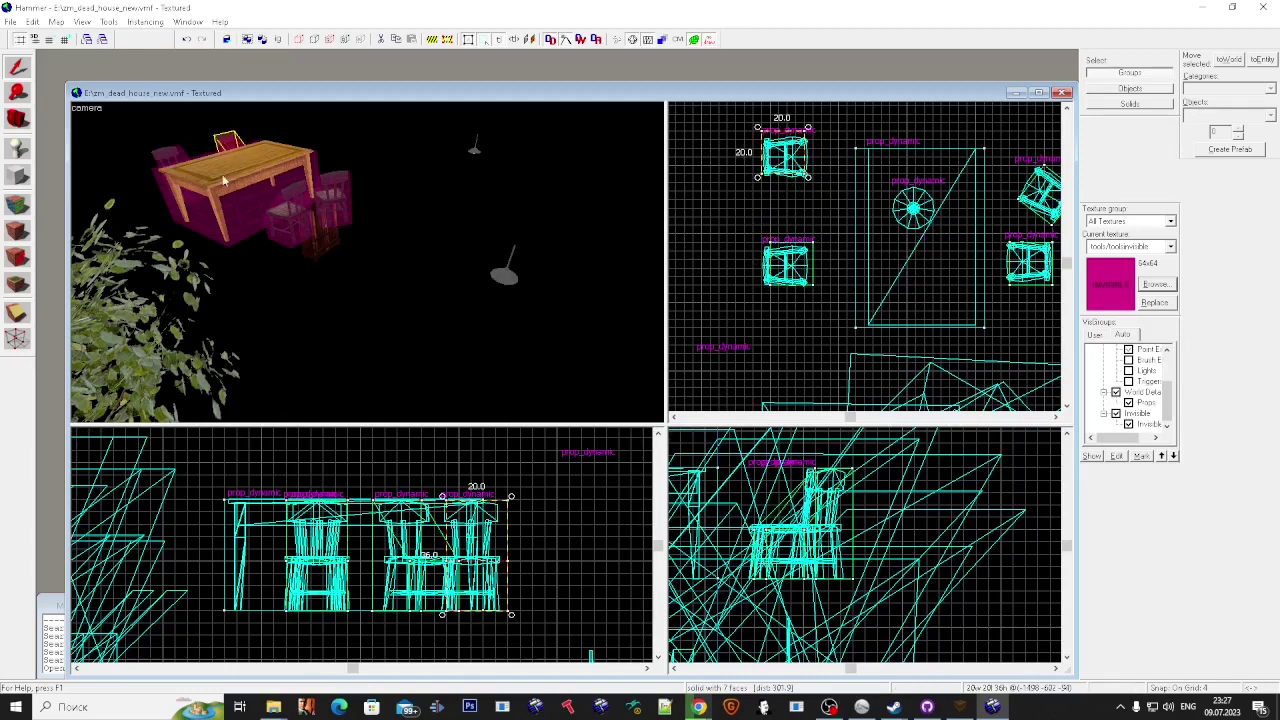
key(a)
key(ctrl+t)
click(257, 164)
key(ctrl+t)
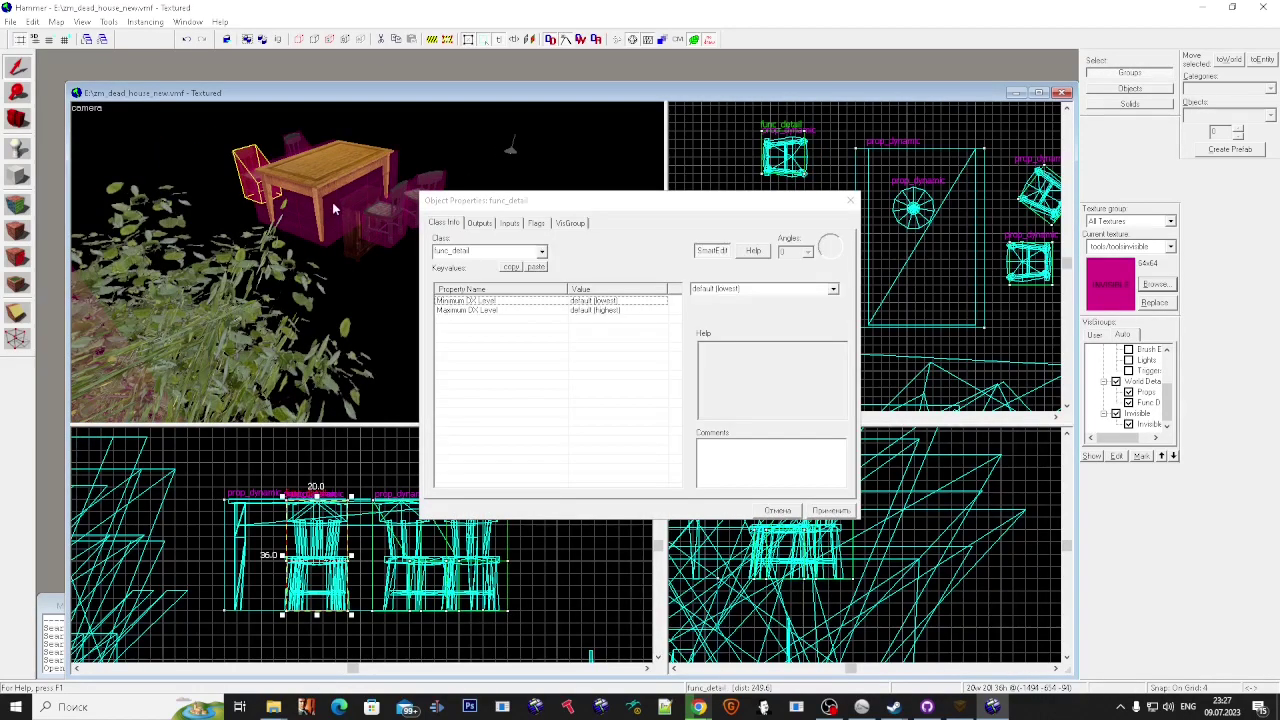
click(336, 208)
key(ctrl+t)
click(373, 222)
key(ctrl+t)
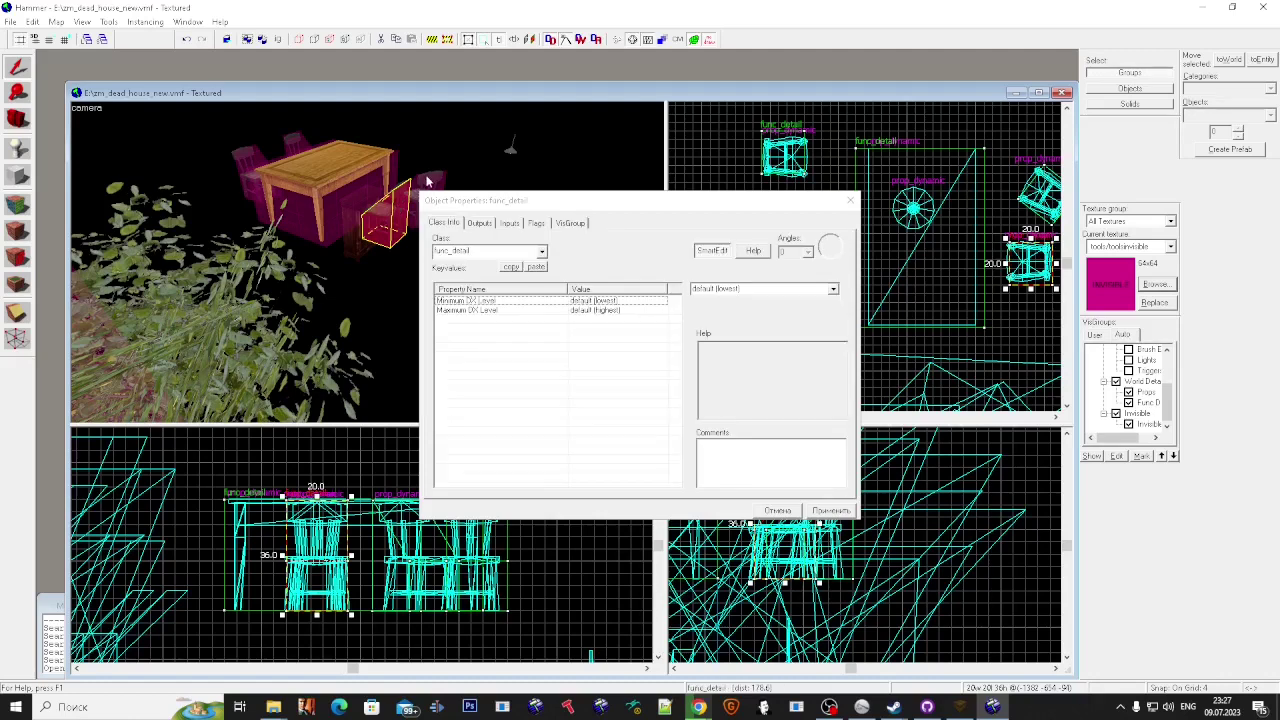
click(427, 180)
key(ctrl+t)
click(851, 203)
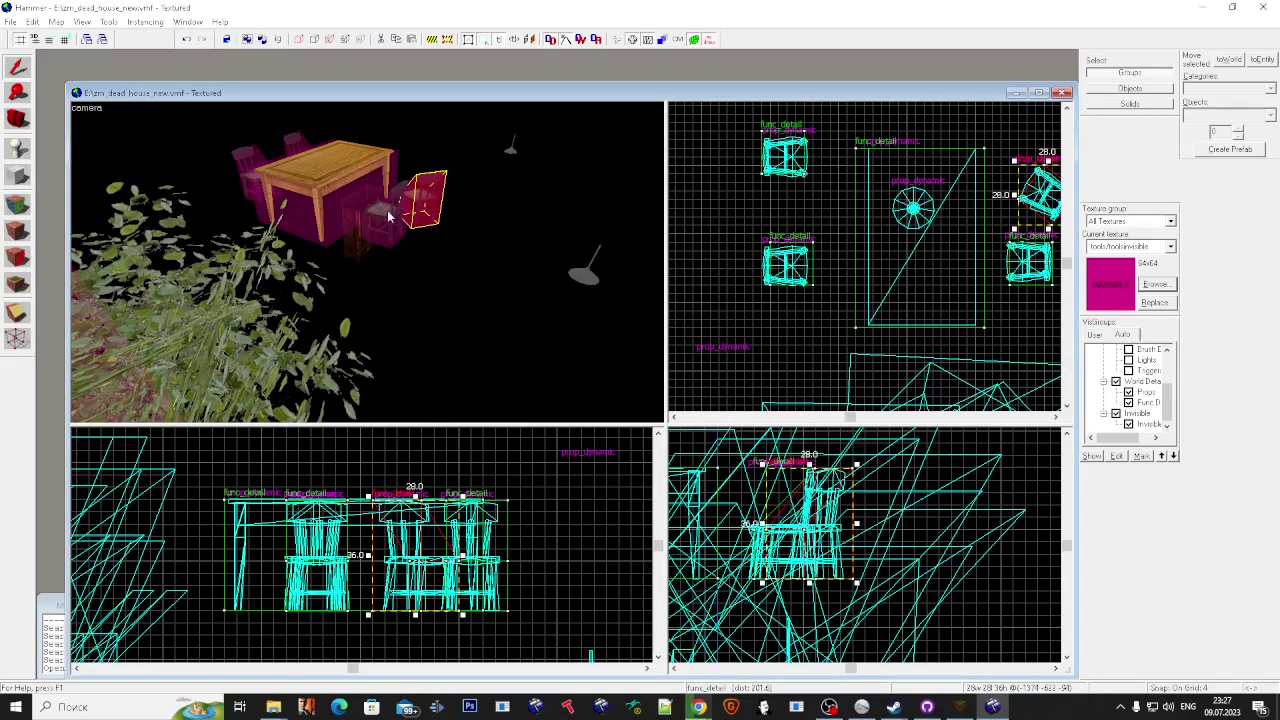
ctrl+click(389, 216)
ctrl+click(330, 195)
ctrl+click(297, 156)
ctrl+click(248, 168)
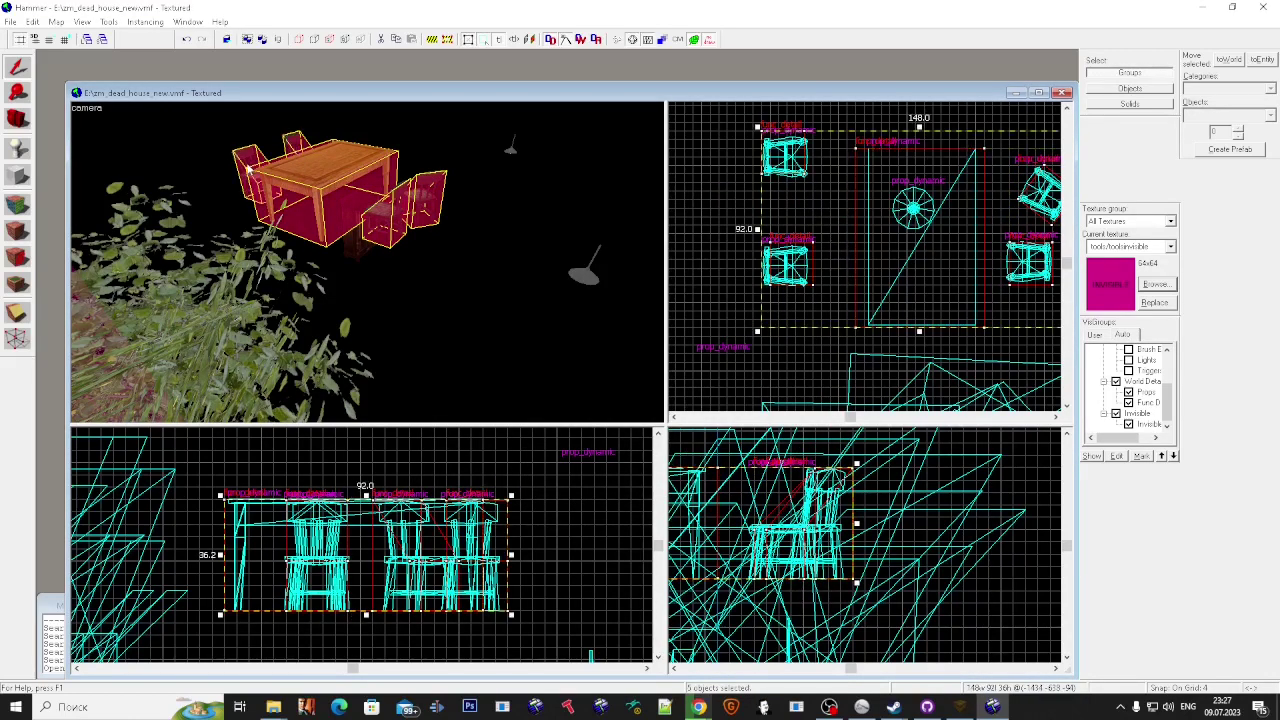
click(198, 185)
click(352, 190)
scroll(350, 200, down, 2)
key(Escape)
Step: Select the three tree trunk blocks together and tie them to a func_detail entity
scroll(250, 345, down, 5)
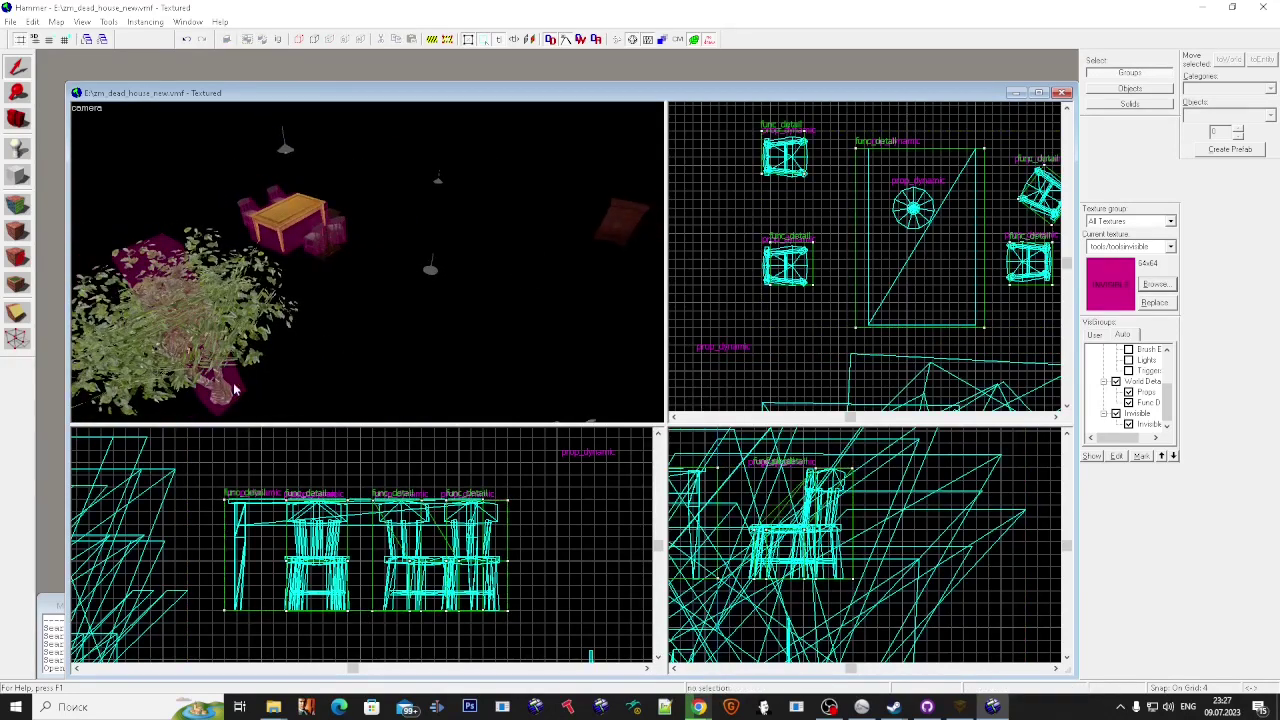
click(235, 390)
scroll(300, 370, down, 5)
ctrl+click(334, 358)
ctrl+click(580, 178)
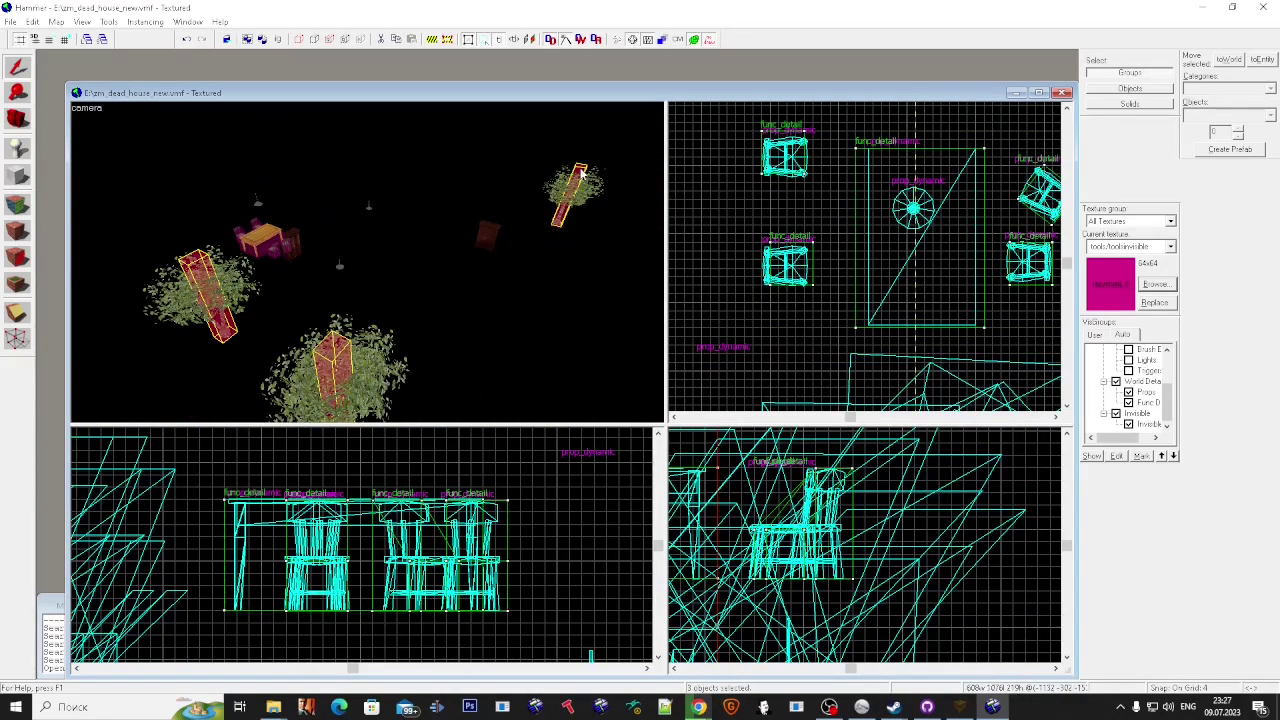
key(ctrl+t)
click(851, 201)
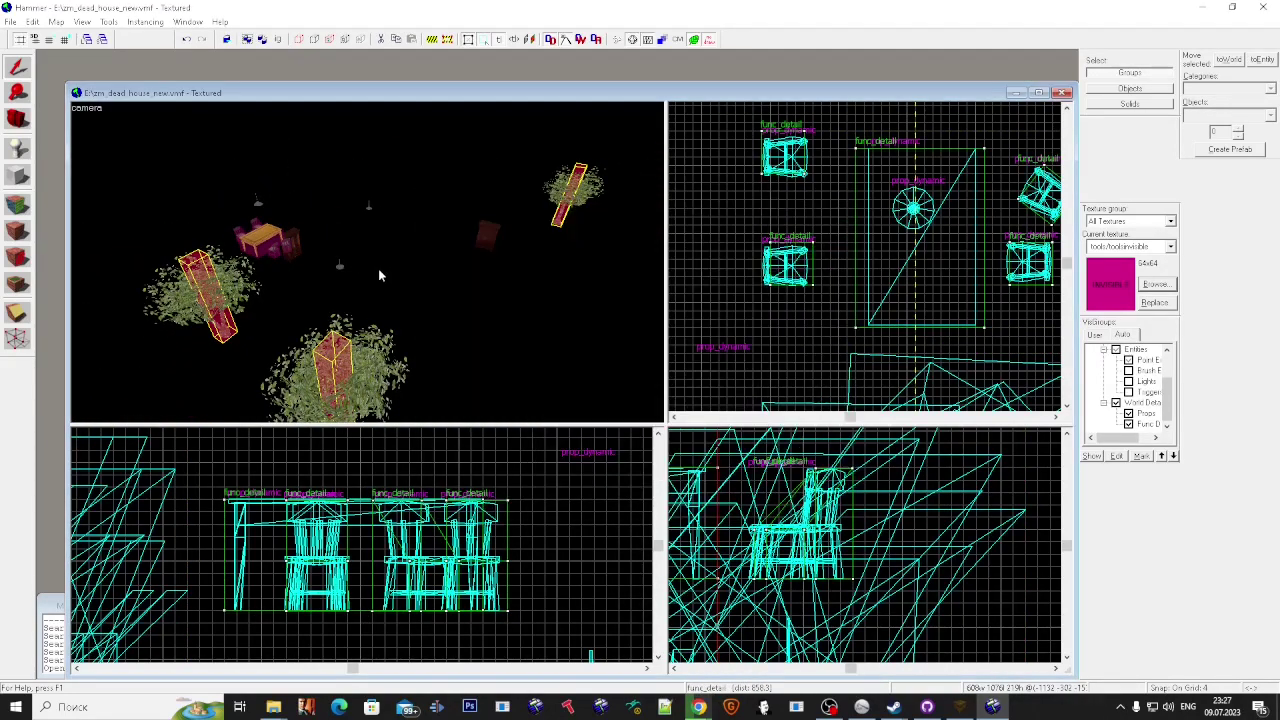
key(Escape)
Step: Create an invisible block of 28 by 60 units, 87 high, around the cabinet prop near the dining table
click(292, 238)
key(ctrl+shift+e)
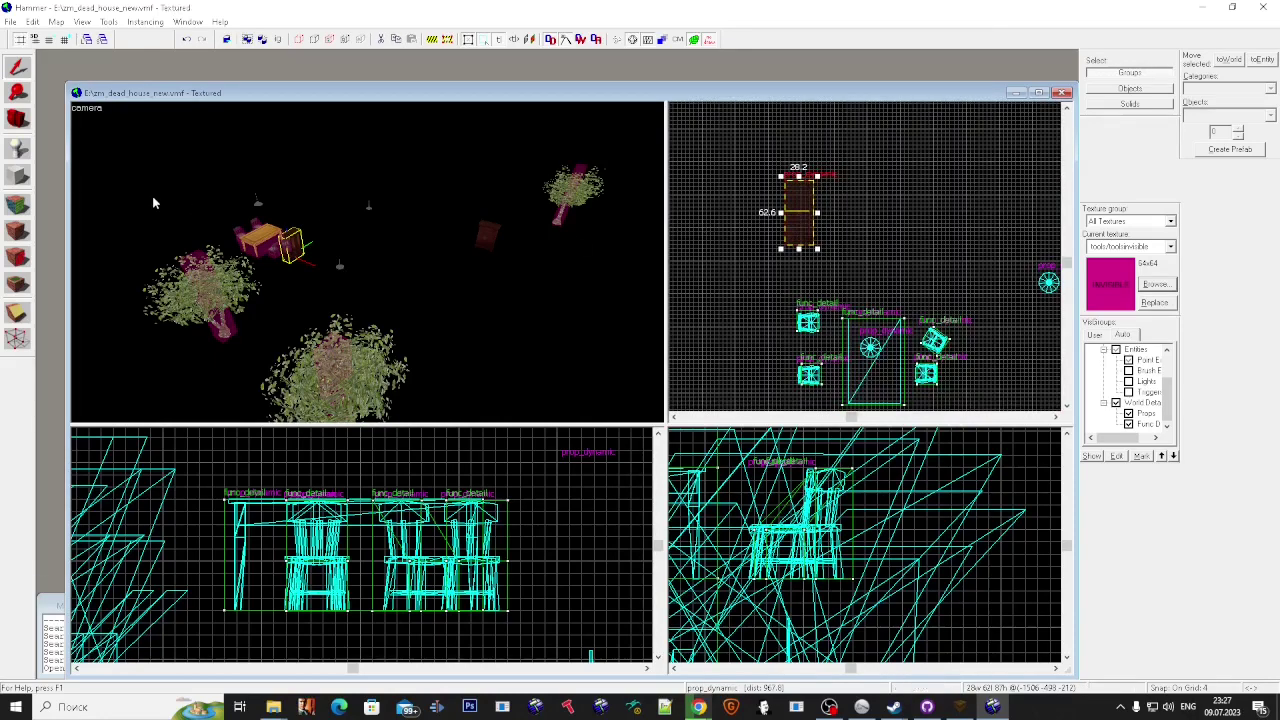
click(20, 175)
scroll(829, 186, up, 3)
drag(782, 177, 840, 305)
right_click(808, 278)
click(860, 287)
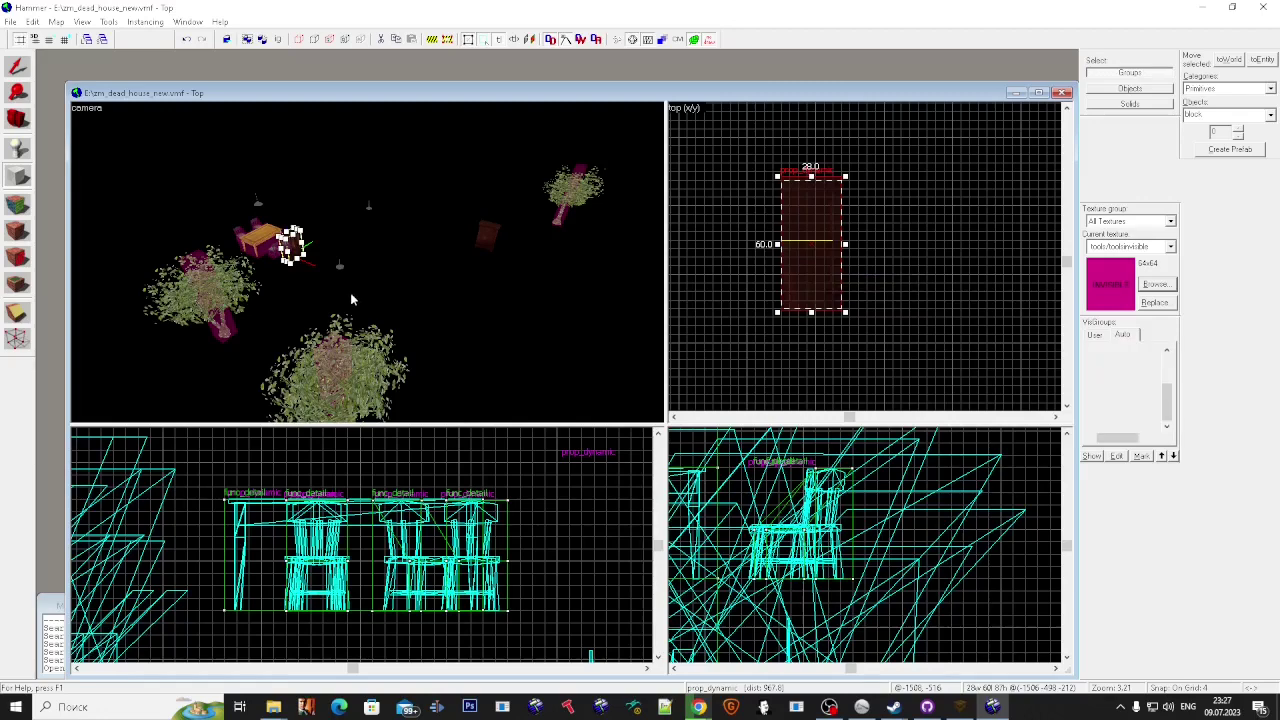
key(Escape)
scroll(836, 501, down, 4)
scroll(836, 505, down, 4)
scroll(836, 505, up, 7)
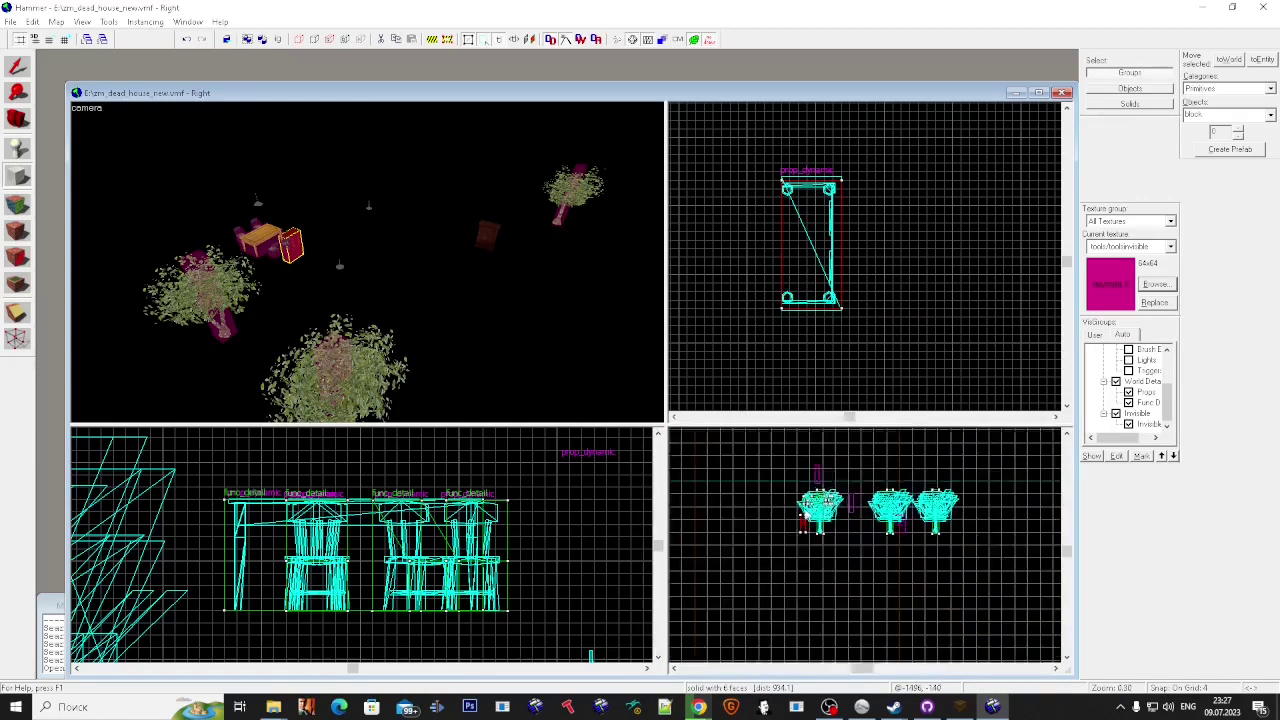
Step: Create an invisible block of 64 by 28 units, 87 high, around the second cabinet prop standing away from the table
click(17, 66)
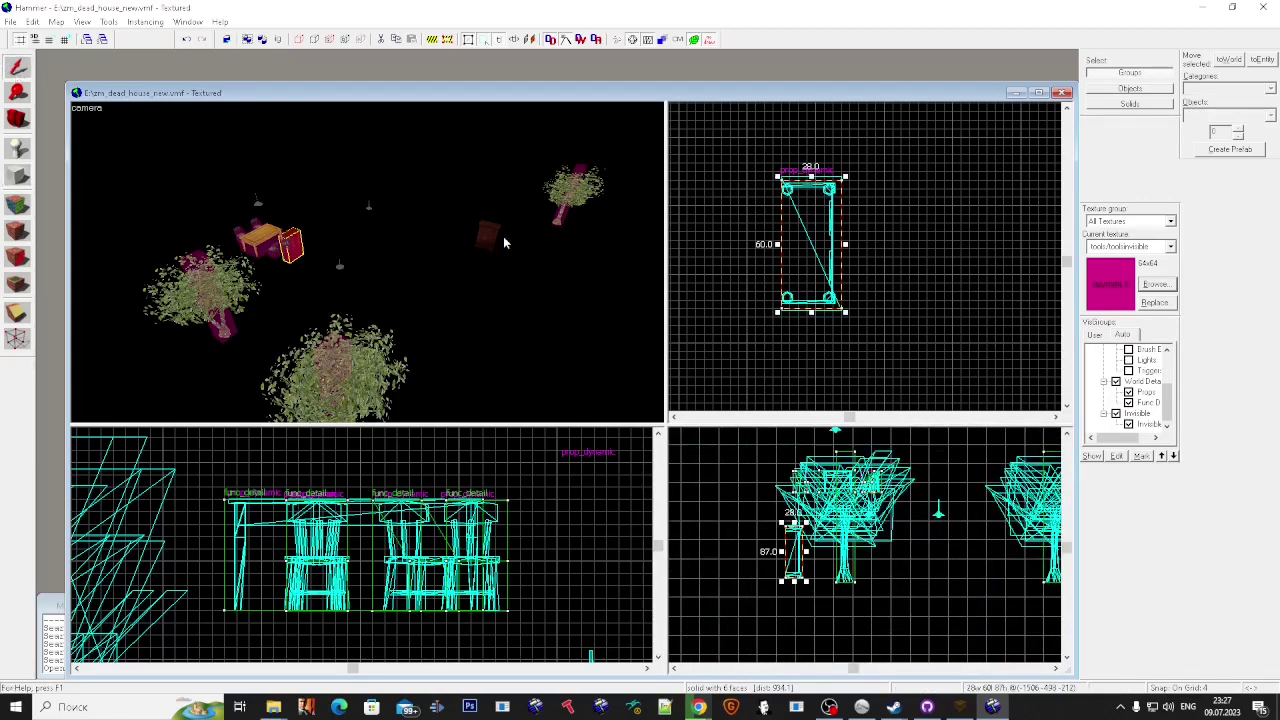
click(490, 237)
scroll(872, 245, down, 5)
scroll(872, 245, up, 7)
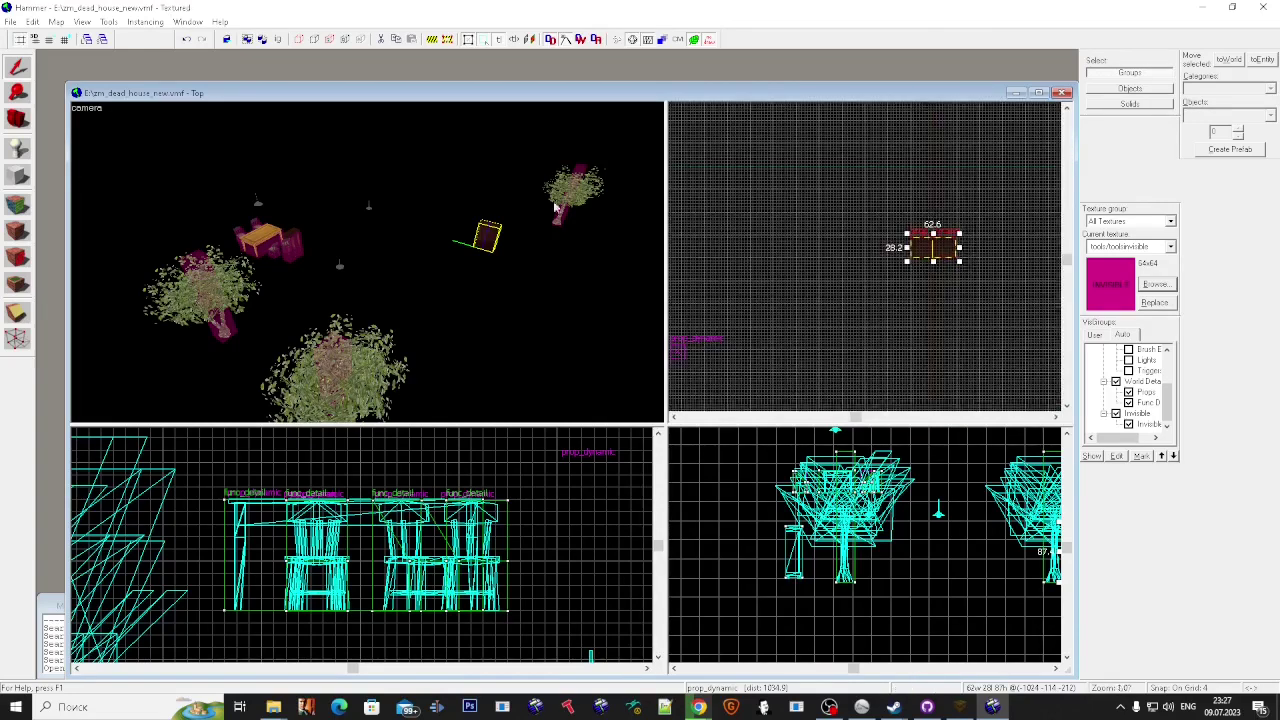
key(shift+b)
scroll(943, 246, up, 7)
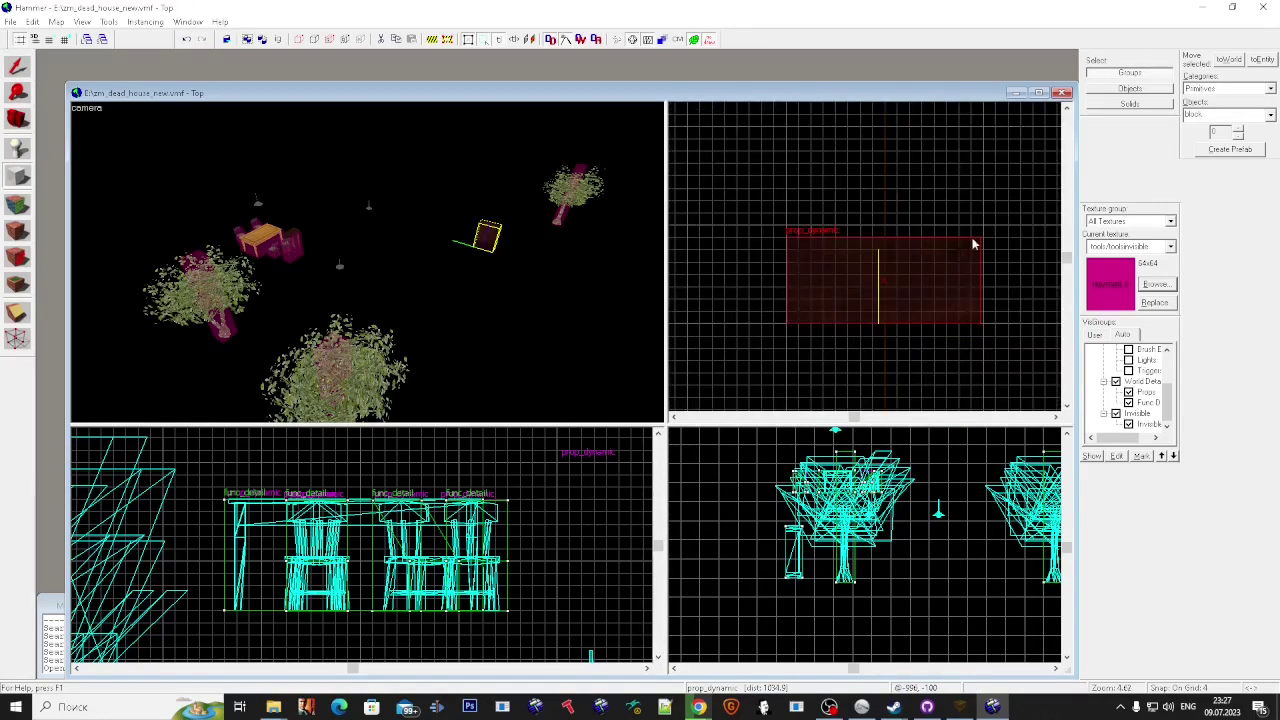
drag(974, 240, 787, 327)
key(Return)
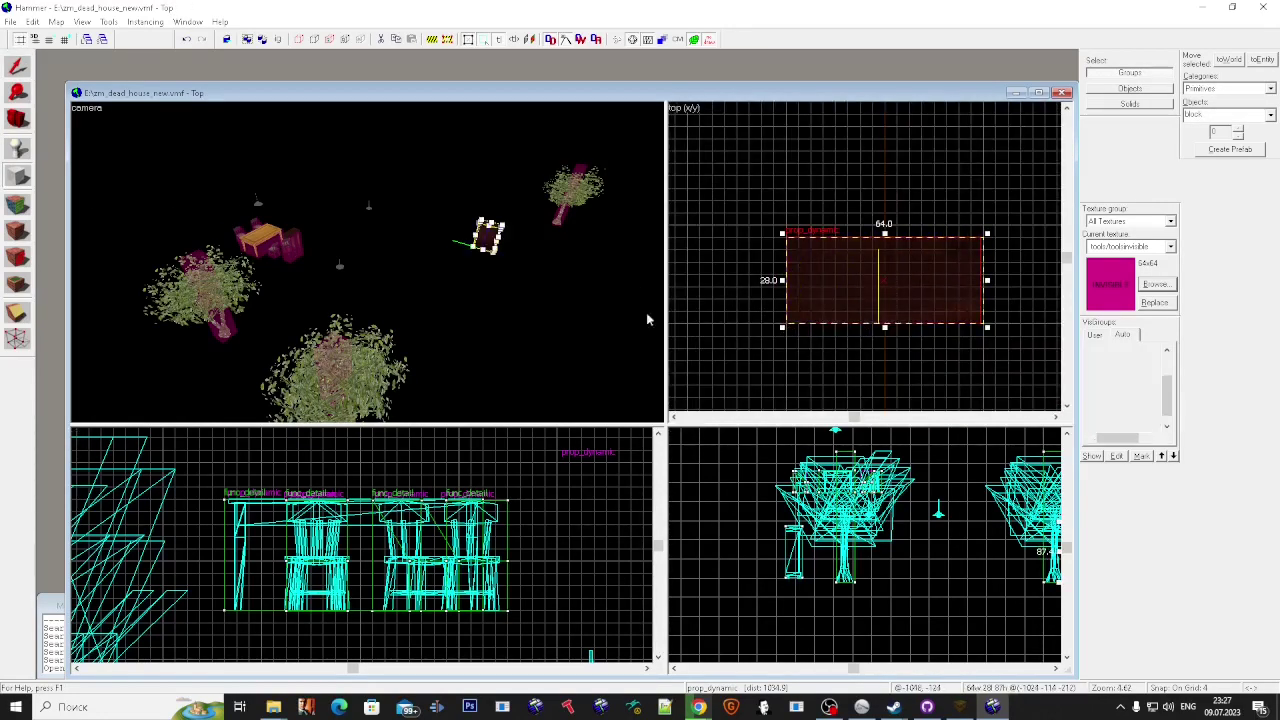
Step: Clear the selection and show all auto visgroups of the map again
click(17, 67)
click(360, 289)
key(w)
key(w)
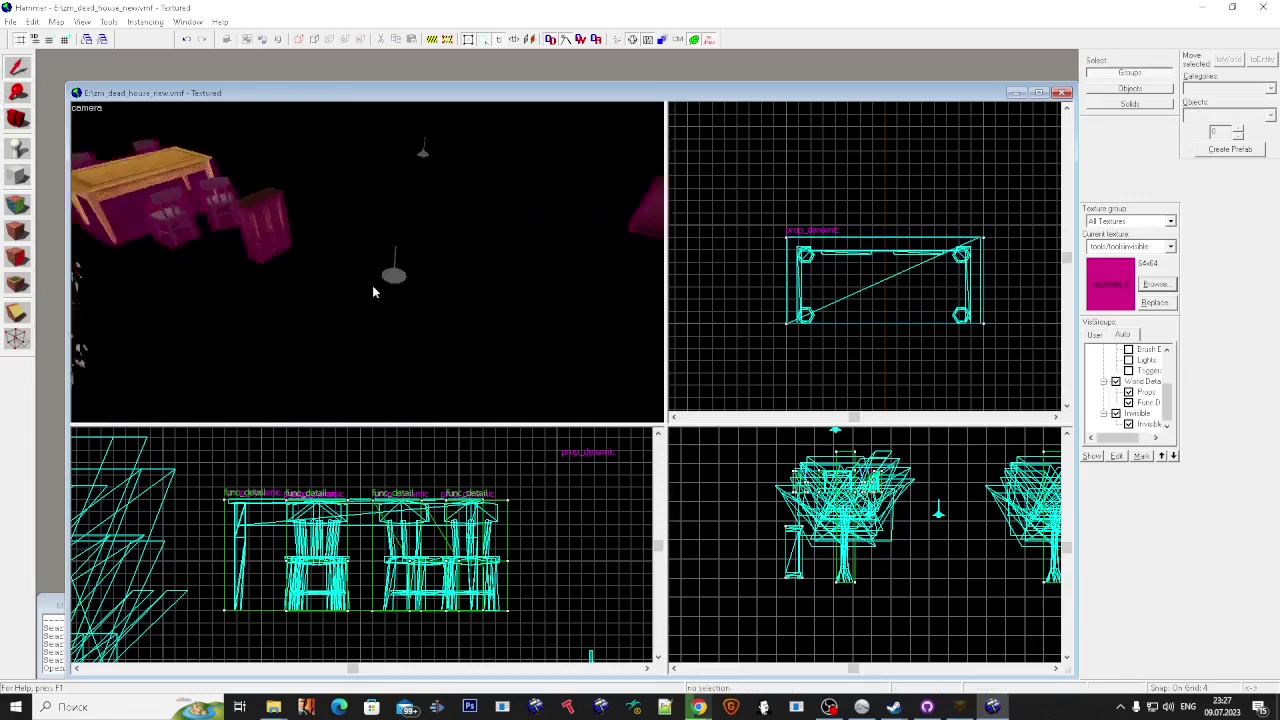
key(s)
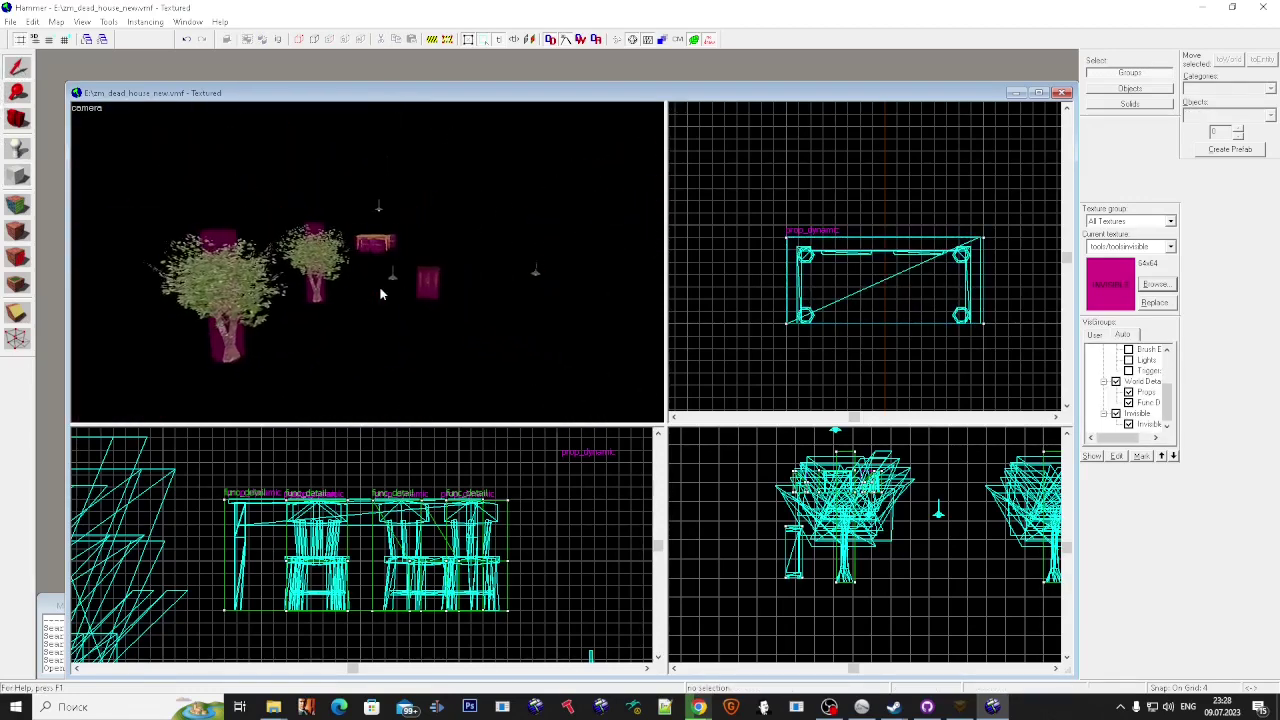
key(Left)
scroll(1118, 392, up, 2)
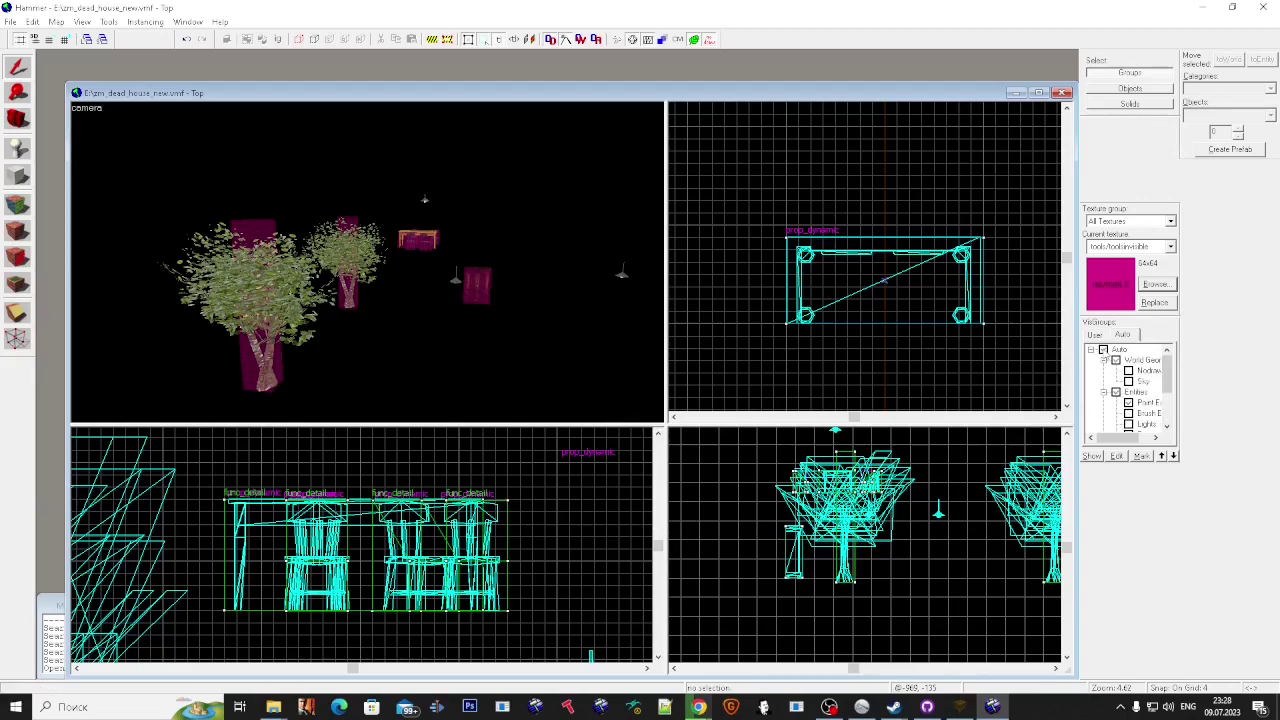
click(1103, 350)
key(s)
Step: Place an info_node entity on the grass strip between the house and the stone wall
key(shift+e)
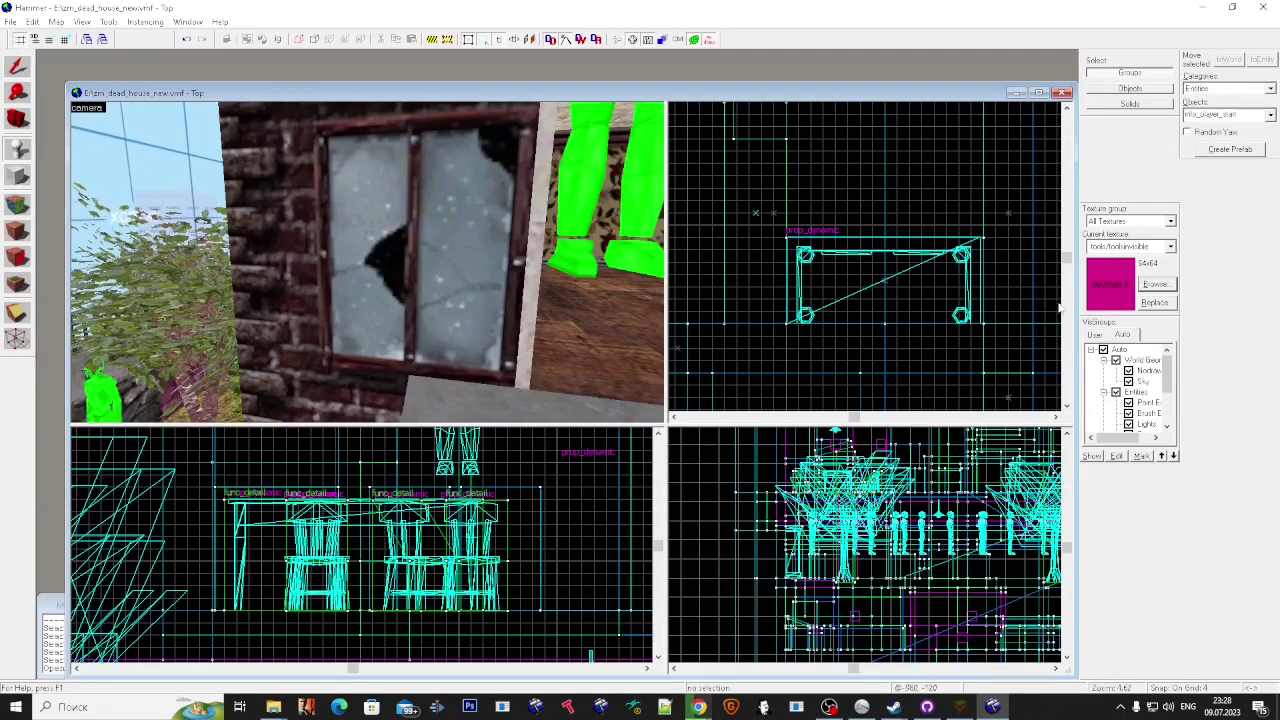
click(1268, 115)
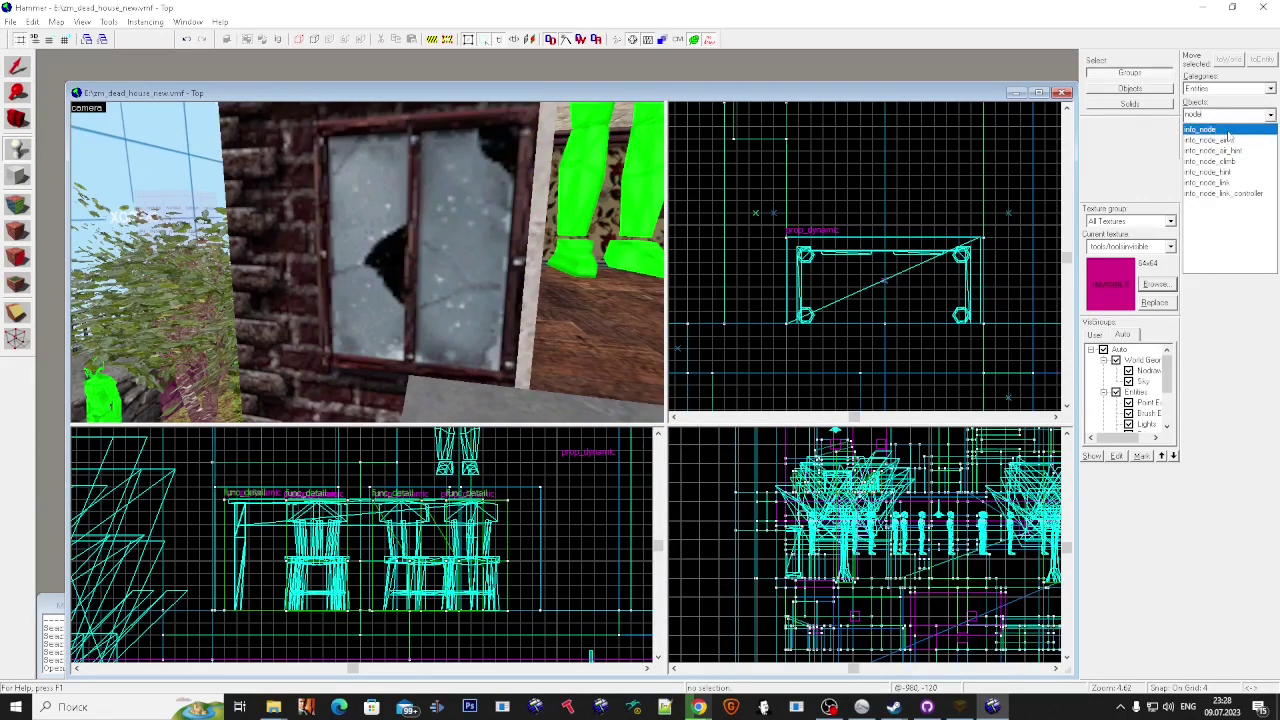
click(1215, 137)
key(z)
key(w)
click(367, 262)
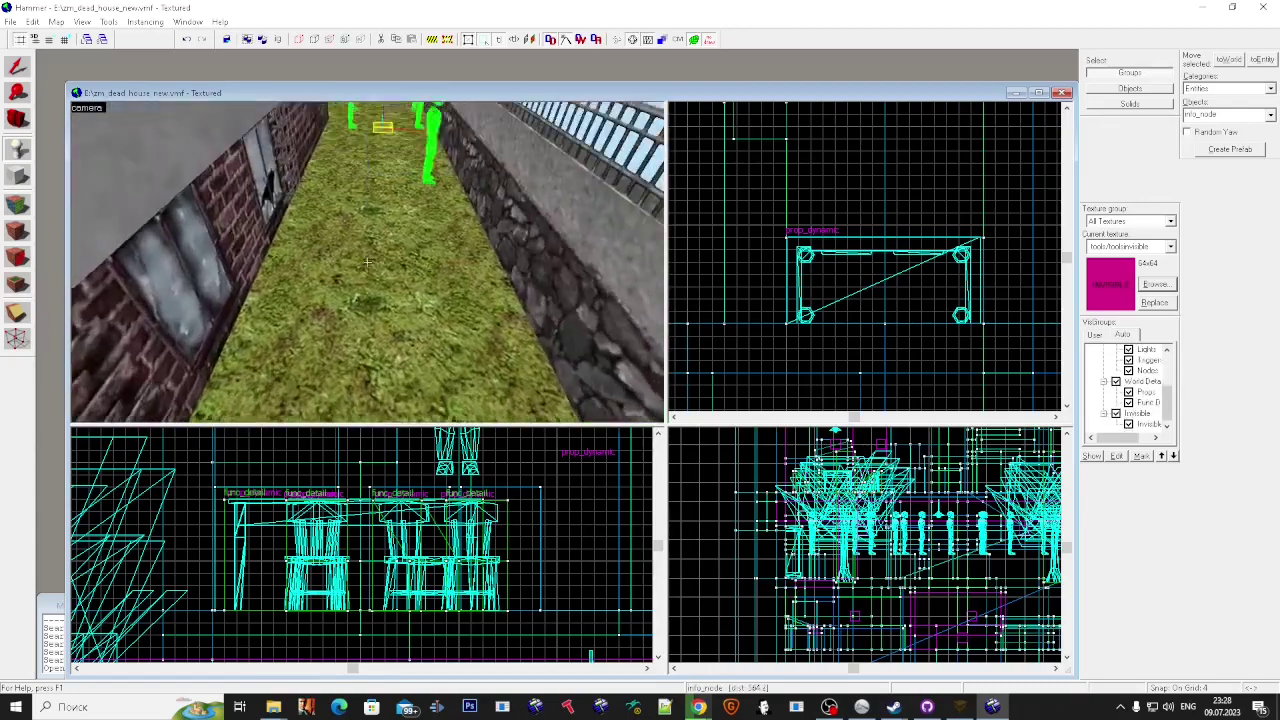
Step: Place more info_node entities along the grass around the house, including one near the metal grate
click(367, 262)
key(w)
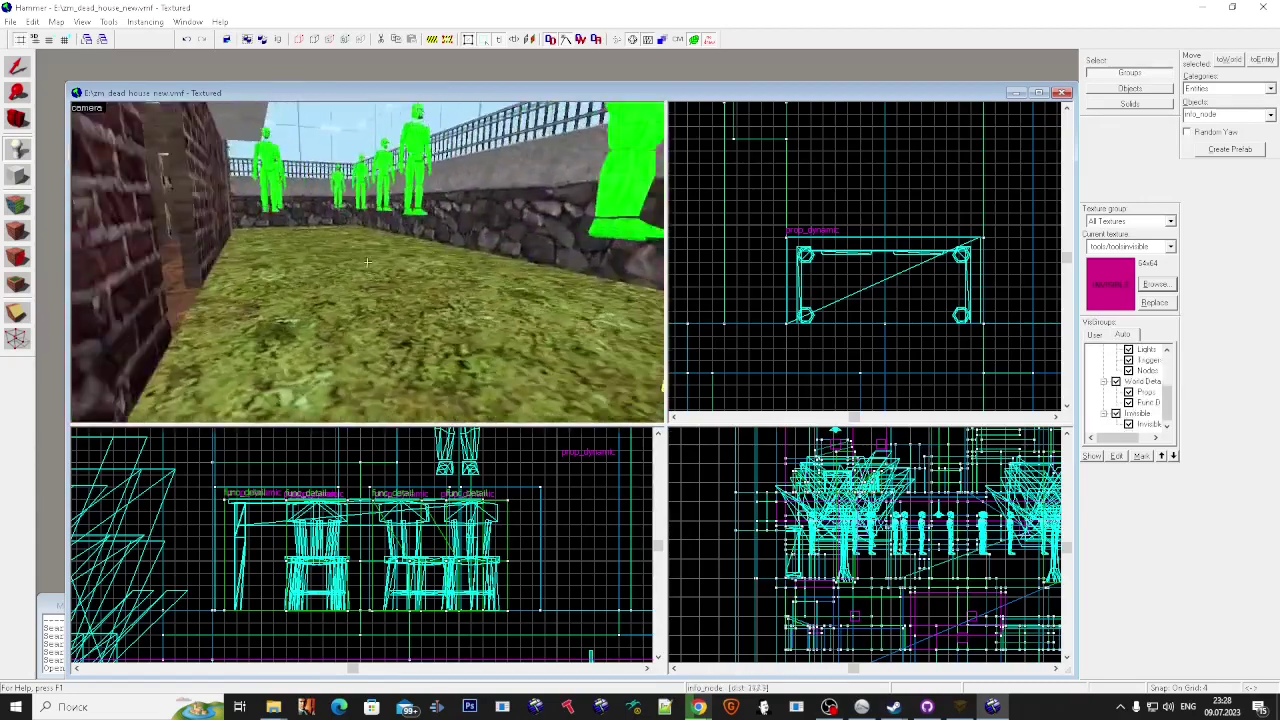
click(367, 262)
key(w)
click(367, 262)
click(367, 262)
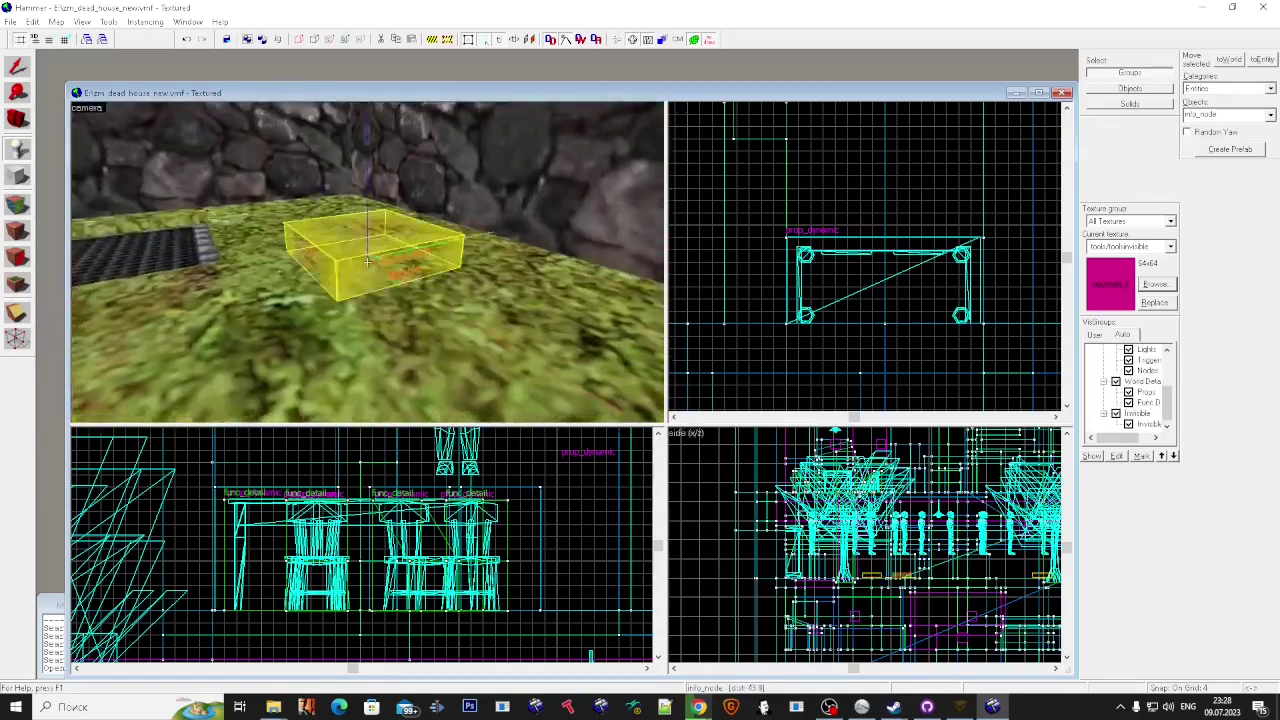
click(367, 262)
Step: Place info_node entities on the gravel floor of the brick cellar beyond the tunnel
key(w)
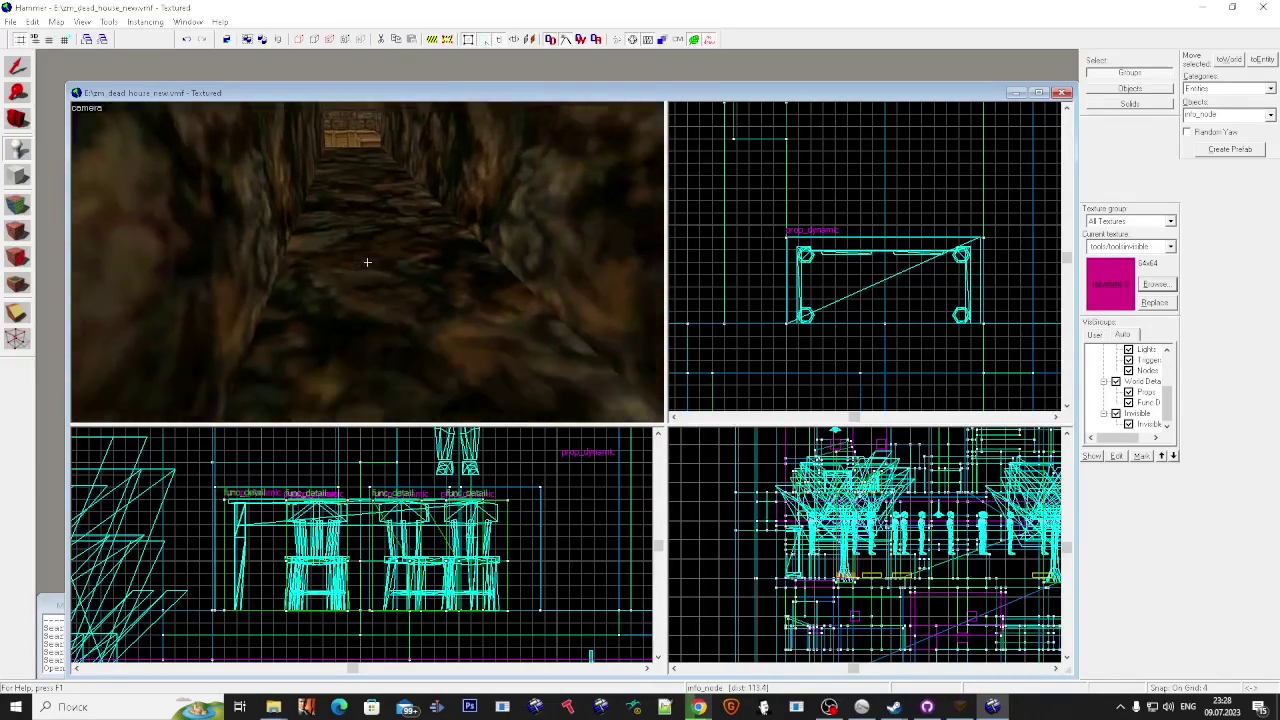
key(w)
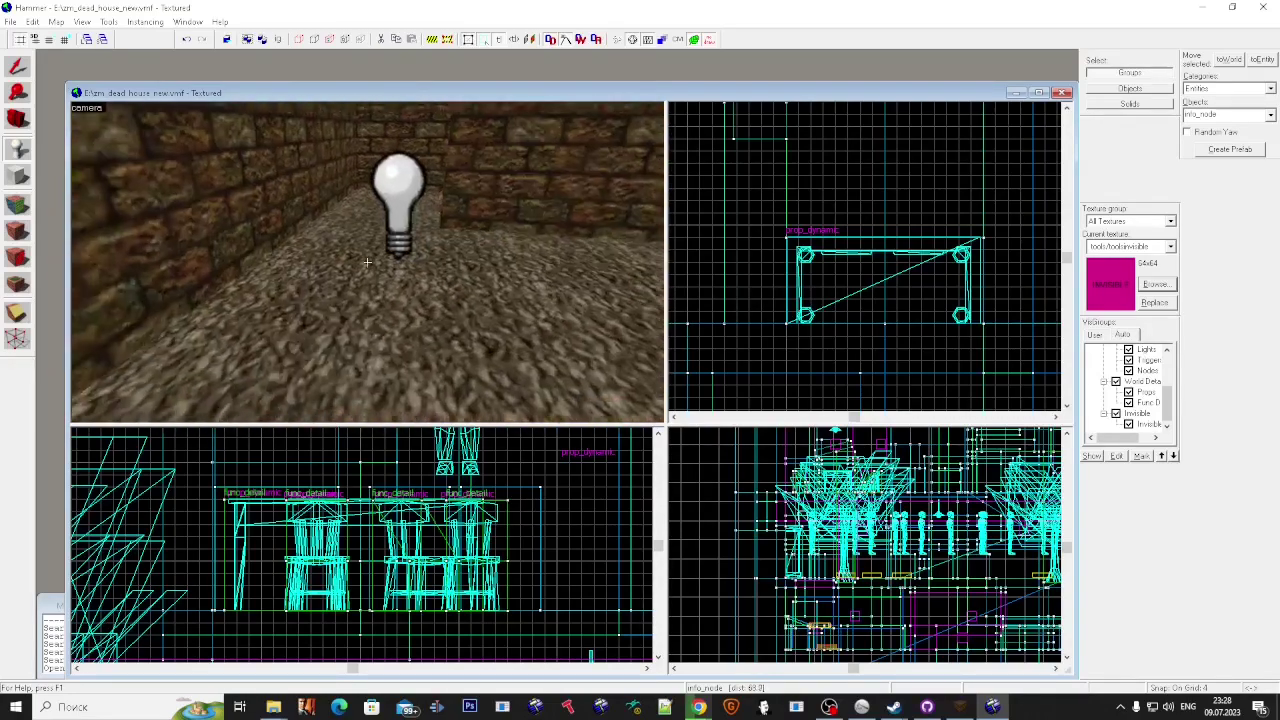
key(a)
click(367, 261)
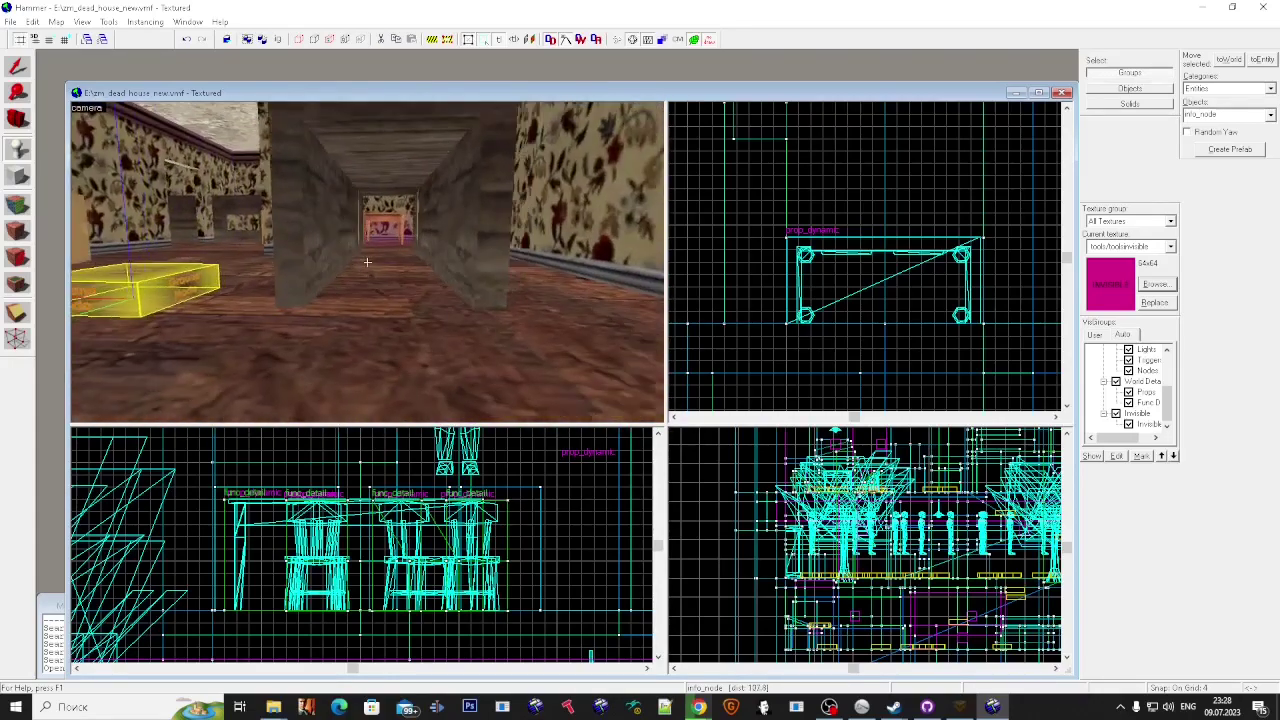
Step: Place info_node entities along the wooden floor of the wallpapered rooms and corridor inside the house
key(w)
click(367, 262)
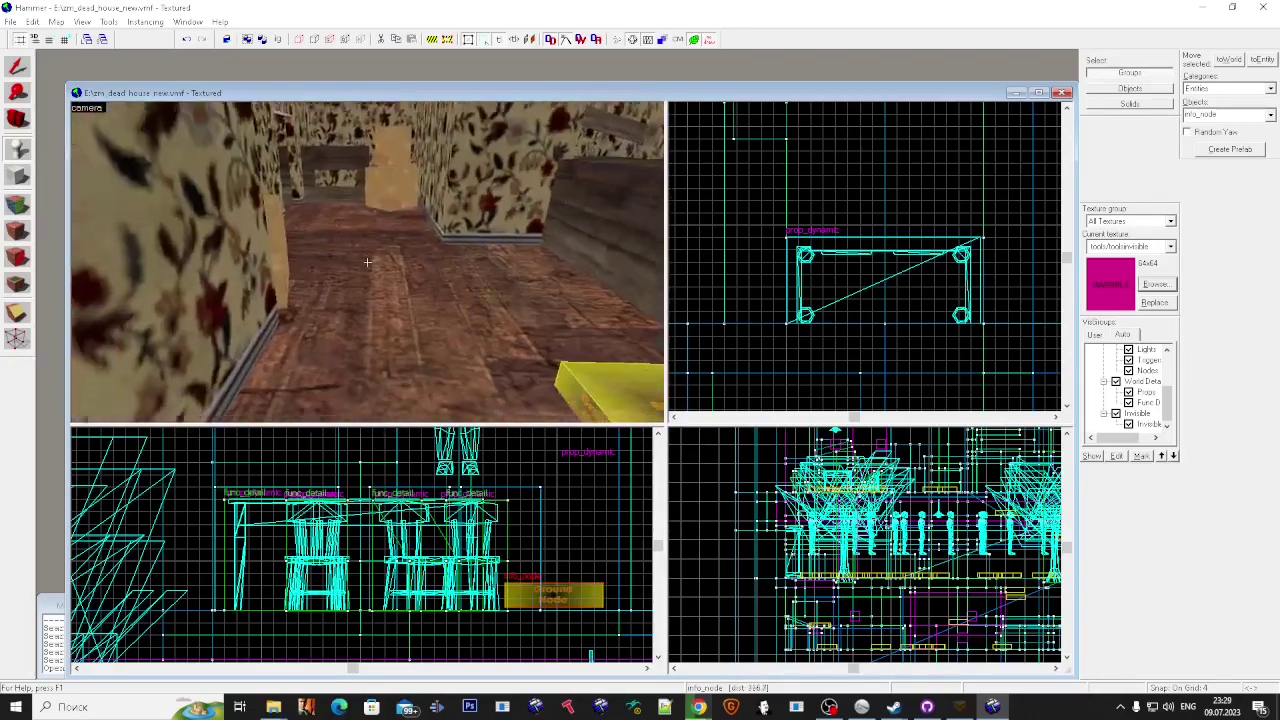
click(367, 262)
key(w)
click(367, 262)
click(367, 262)
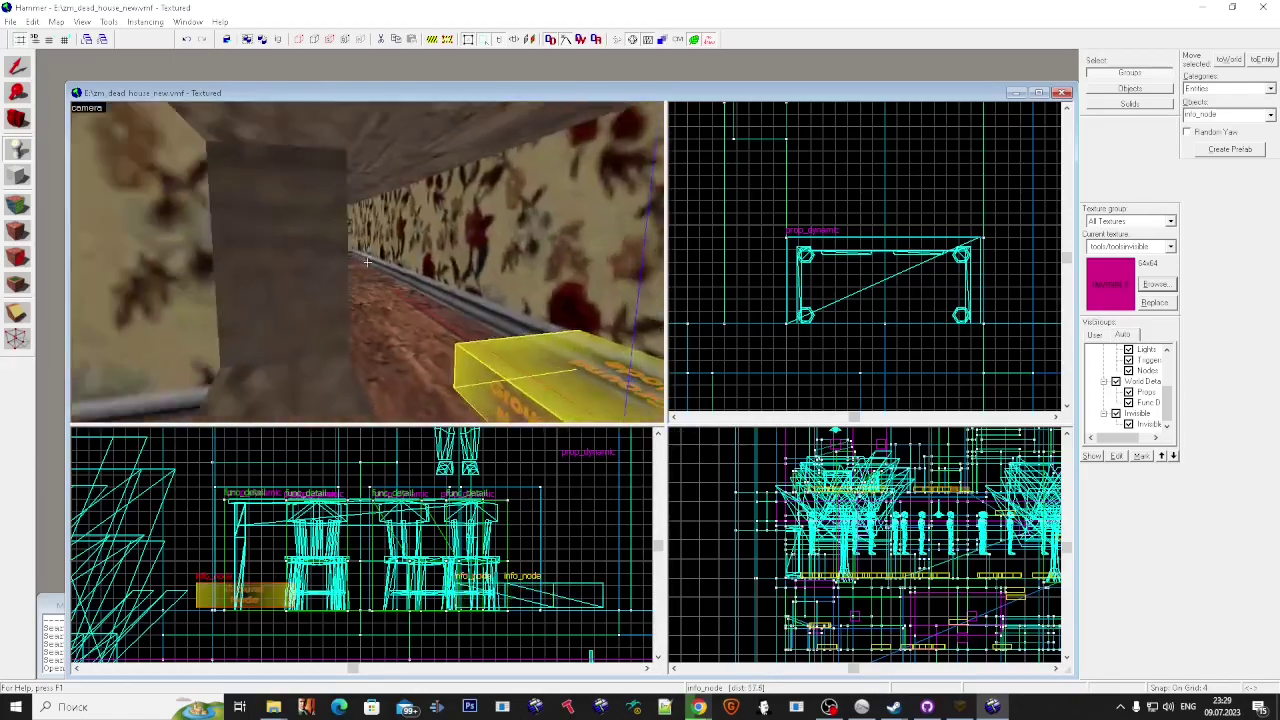
Step: Undo one misplaced node and add info_node entities on the remaining wooden floor areas and the ledge outside the windows
click(367, 262)
click(367, 262)
key(ctrl+z)
click(367, 262)
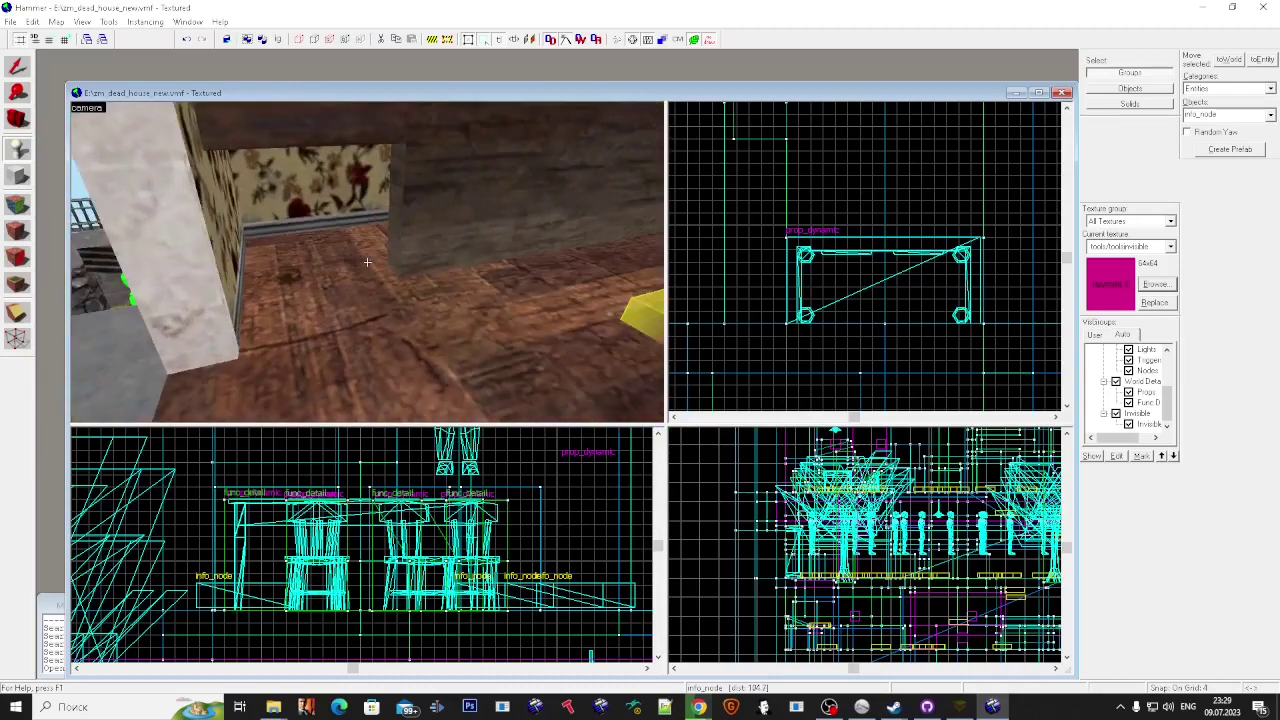
click(367, 262)
click(367, 262)
click(367, 262)
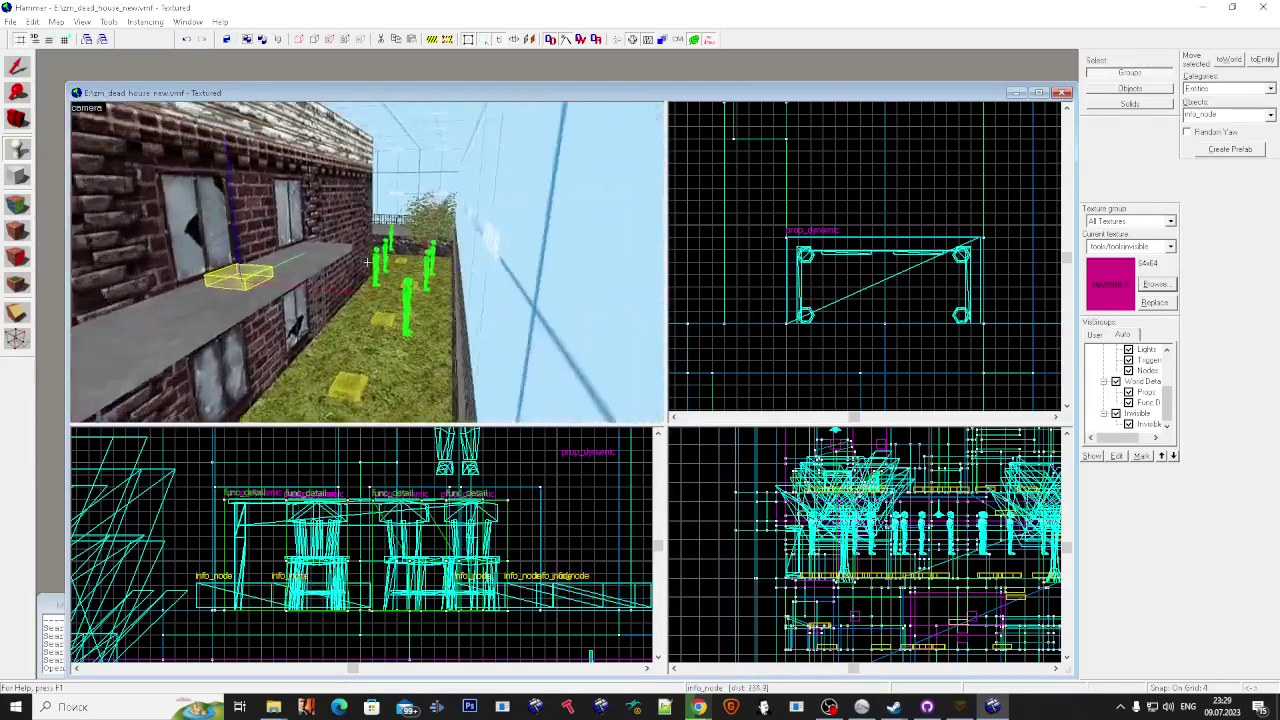
key(s)
key(w)
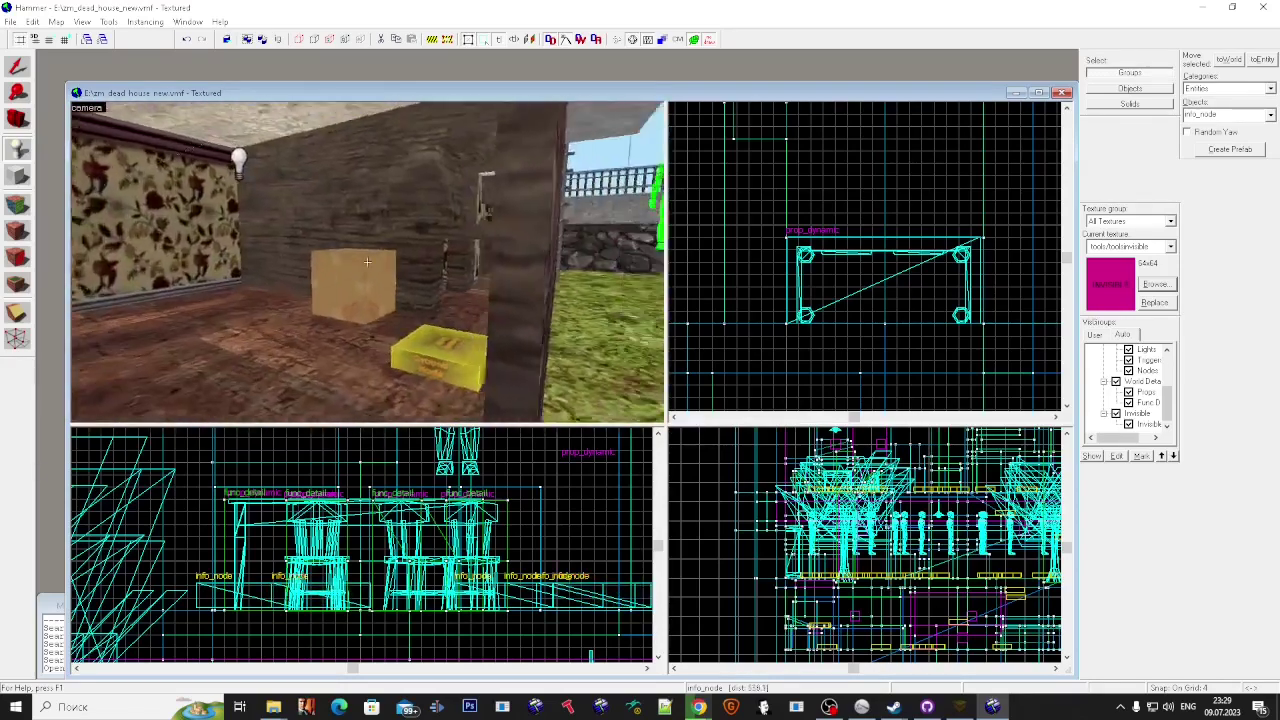
click(367, 262)
key(s)
click(367, 262)
Step: Check the node coverage through the house, tunnel and cellar, adding an info_node on the cellar's raised brick platform
key(w)
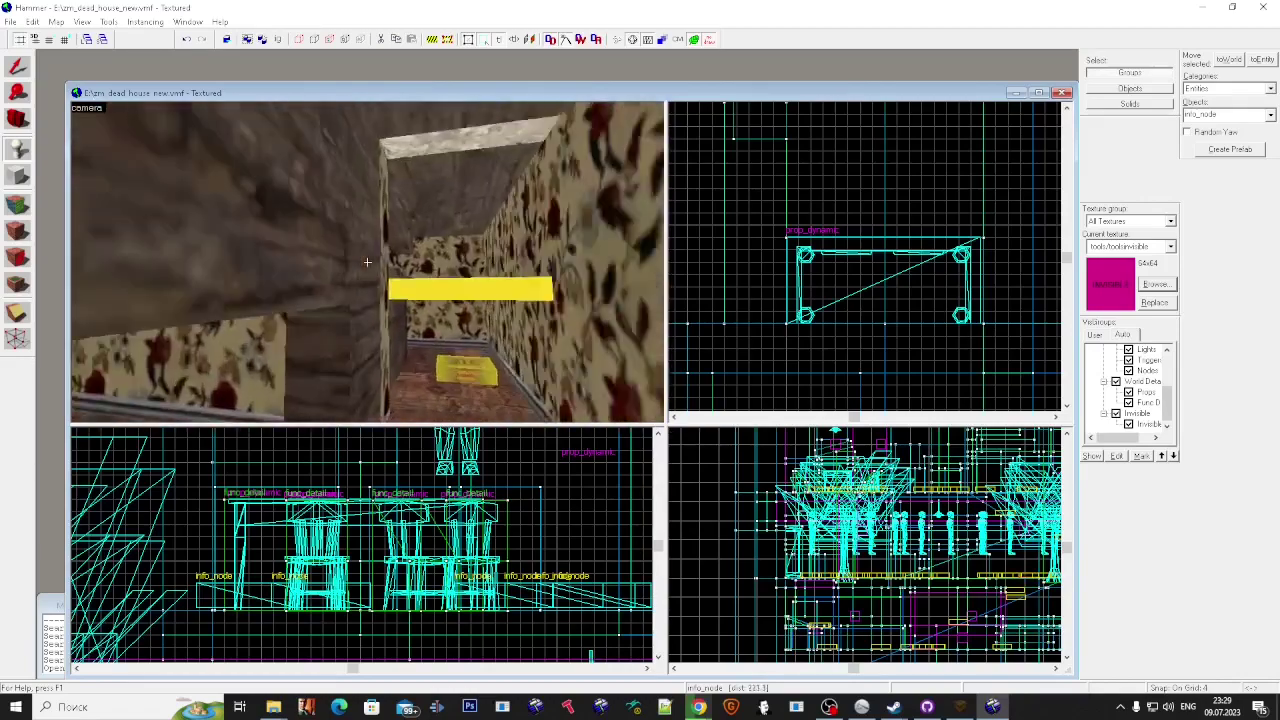
key(w)
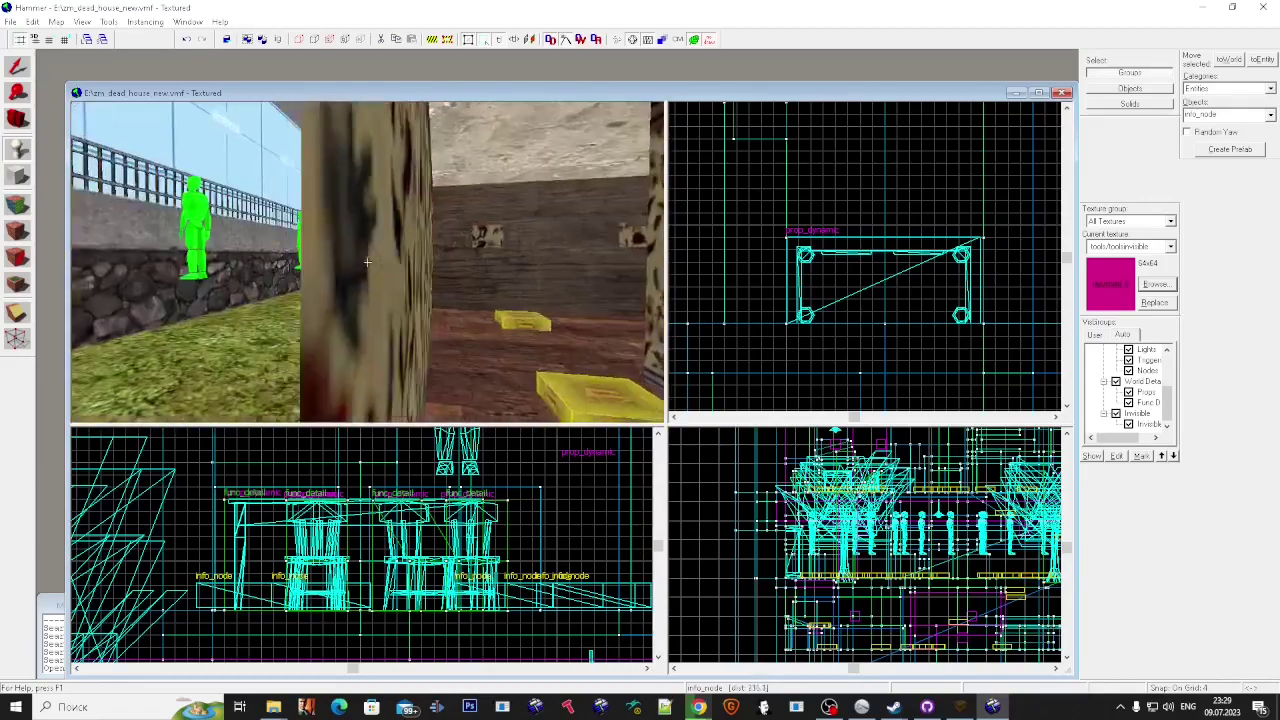
key(w)
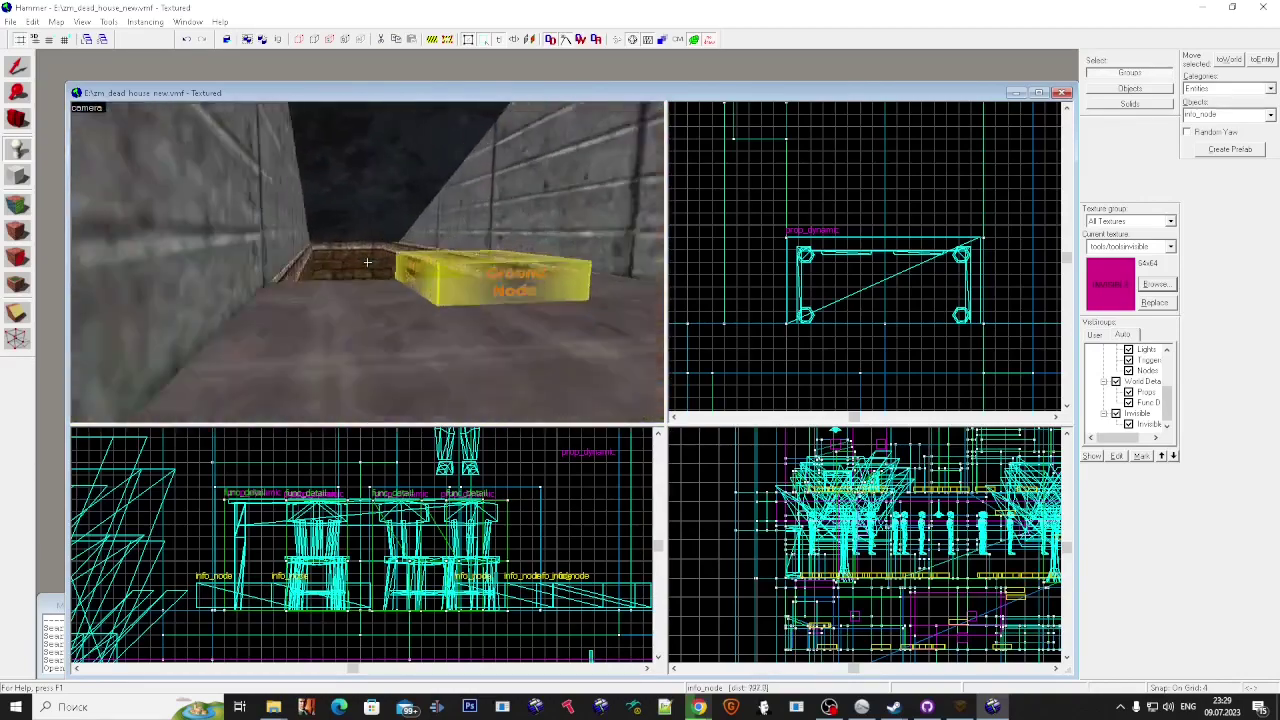
key(w)
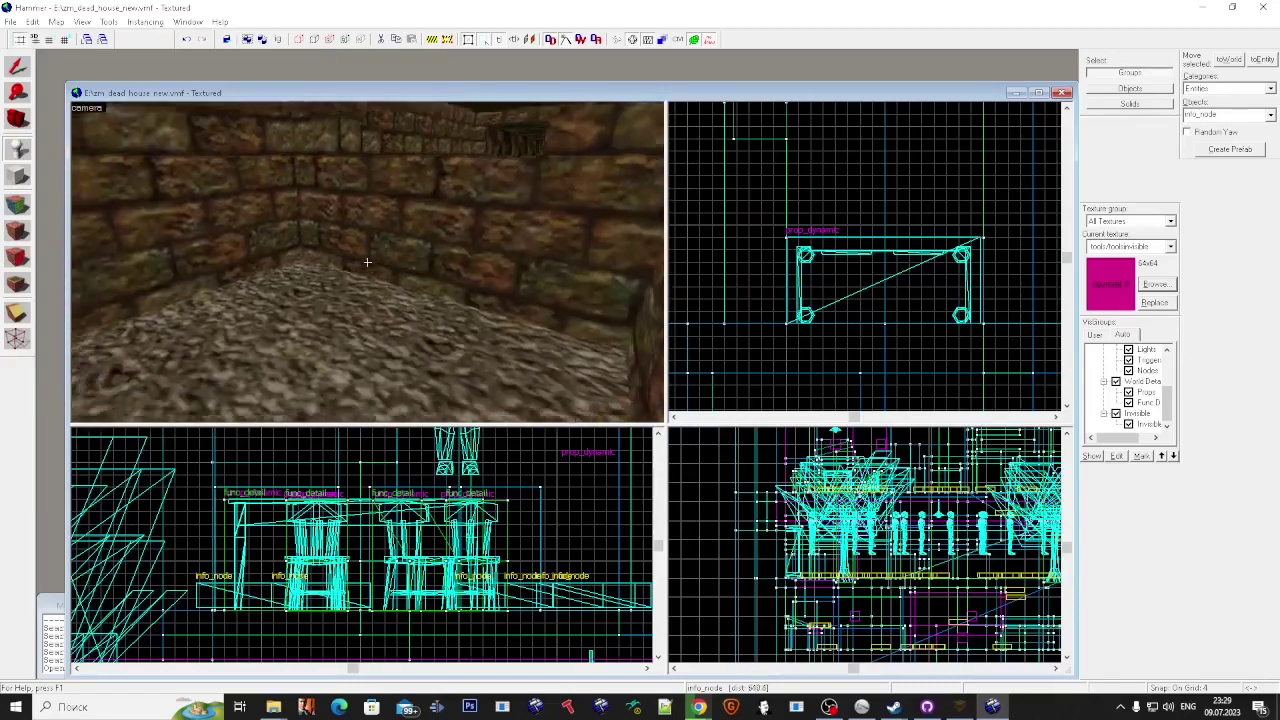
key(w)
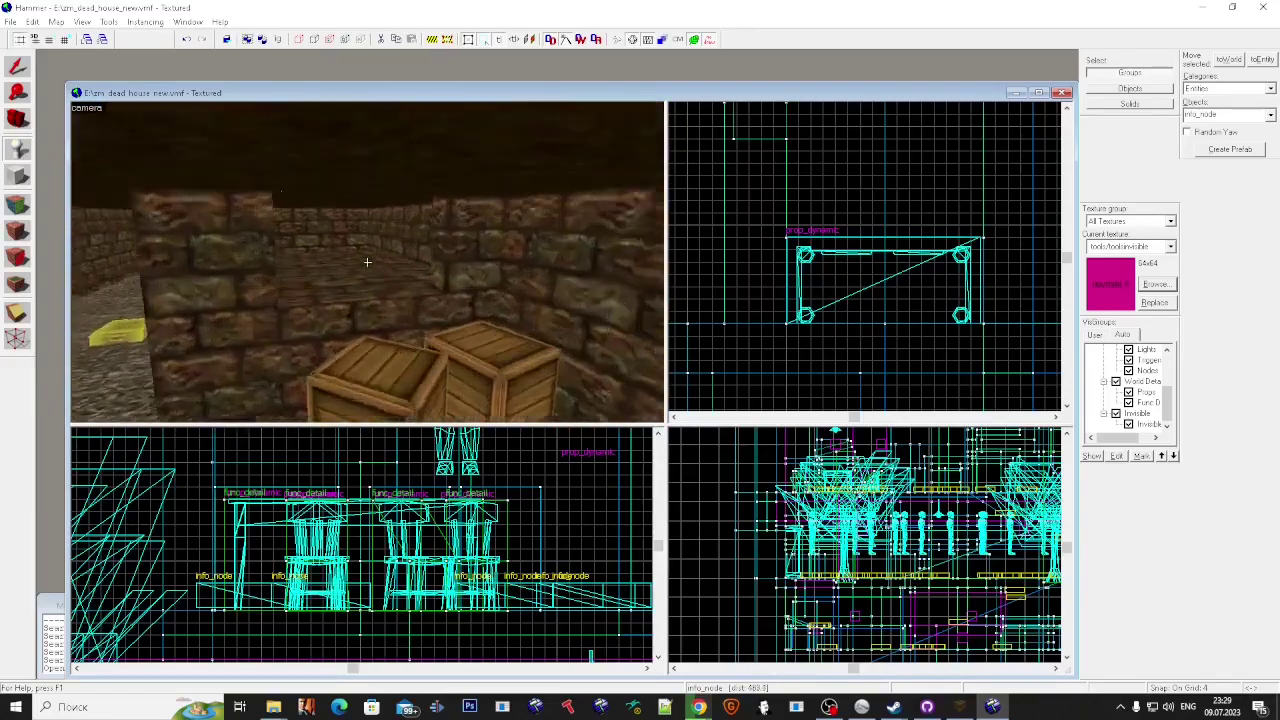
key(w)
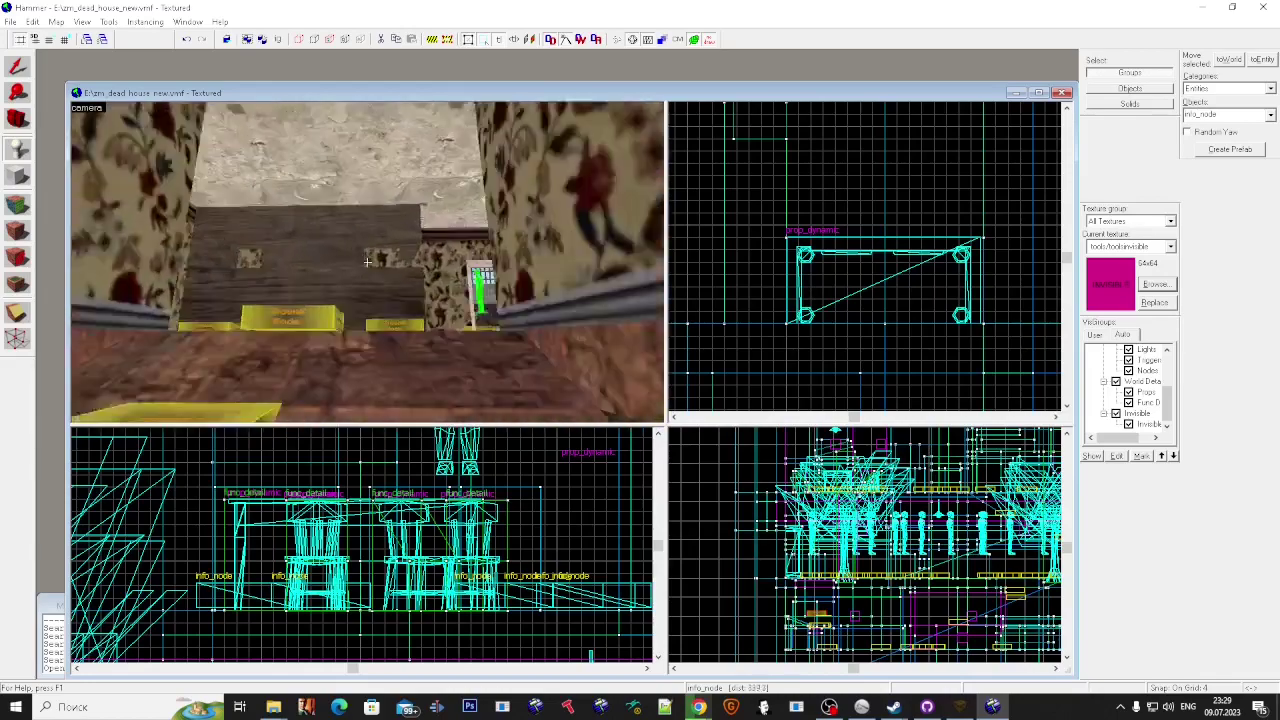
key(w)
key(super)
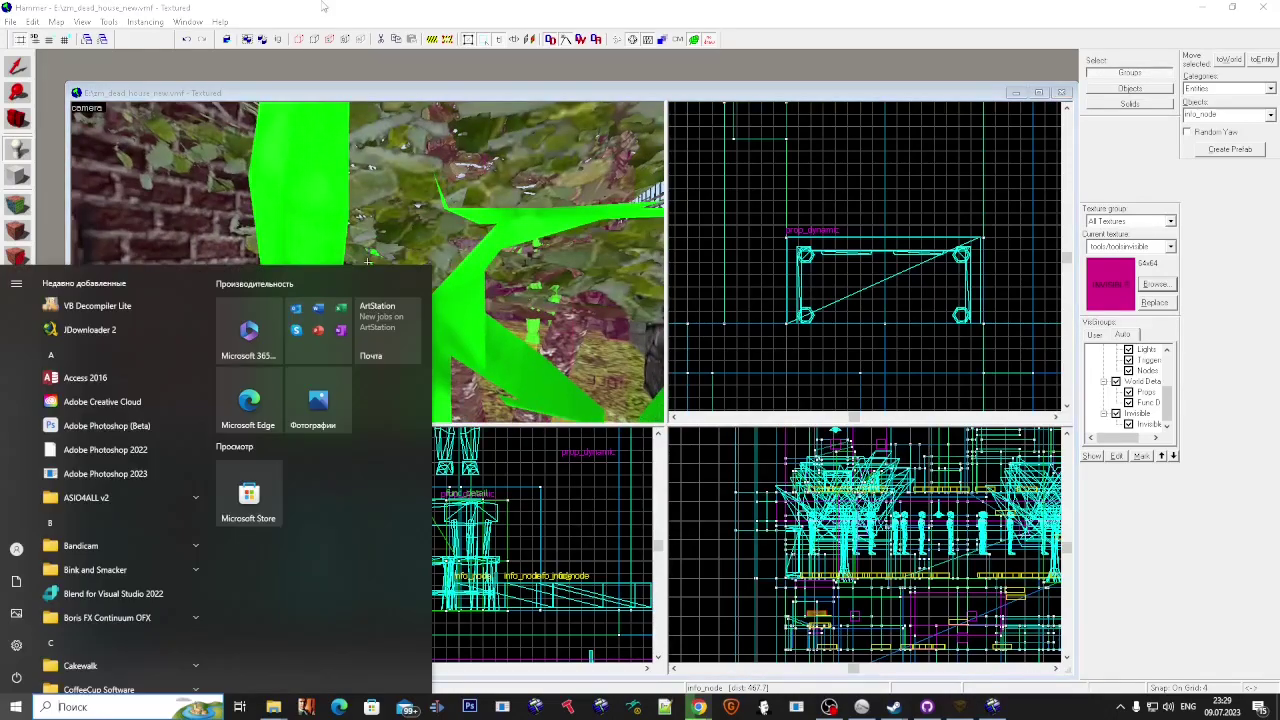
click(318, 6)
key(w)
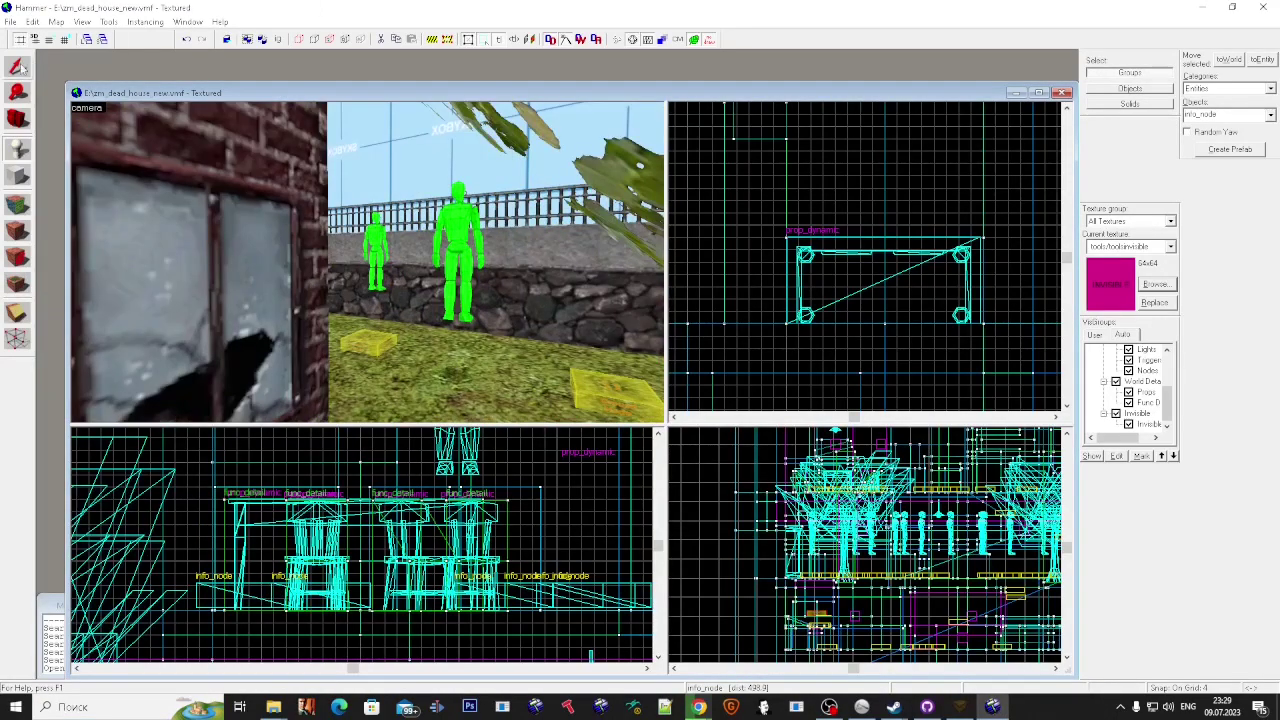
Step: Clear the selection and hide every auto visgroup except the brush entities
click(17, 67)
scroll(1150, 388, up, 3)
click(1104, 350)
click(1129, 403)
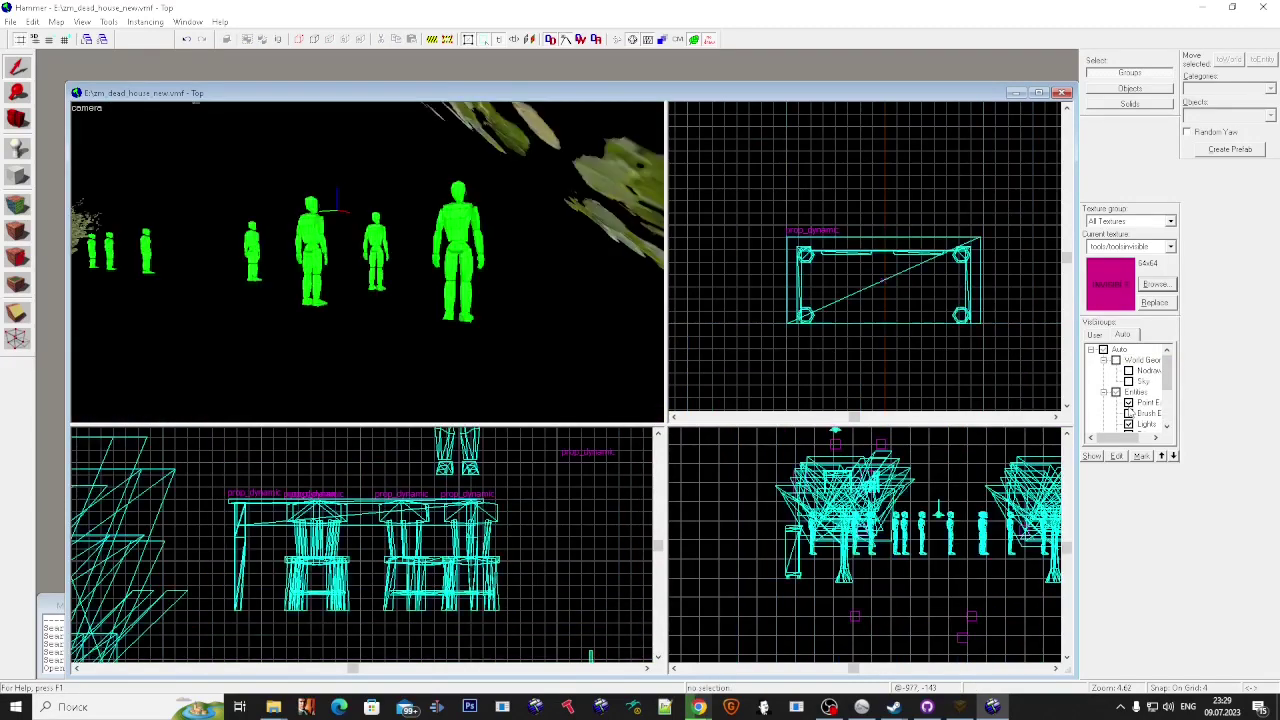
click(1129, 403)
click(1129, 413)
Step: Delete the small 16-unit armoury_entity cube near the corner of the fence
key(z)
key(s)
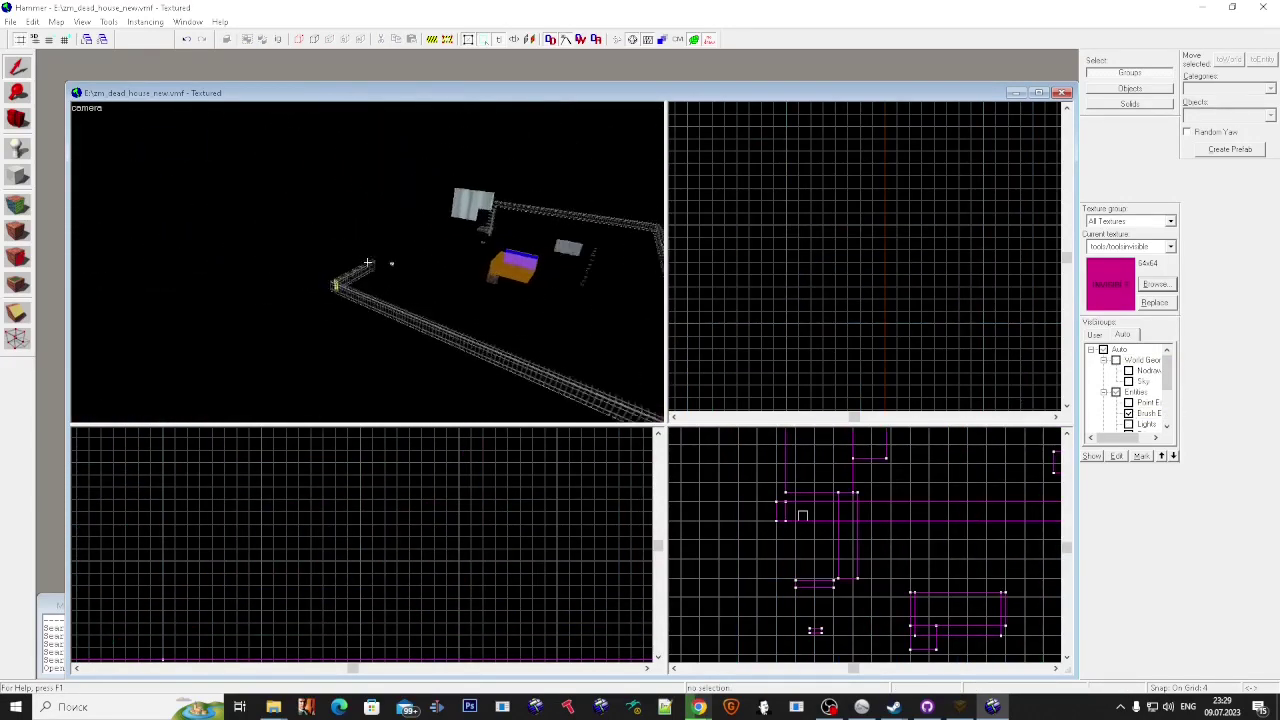
key(w)
key(w)
double_click(367, 263)
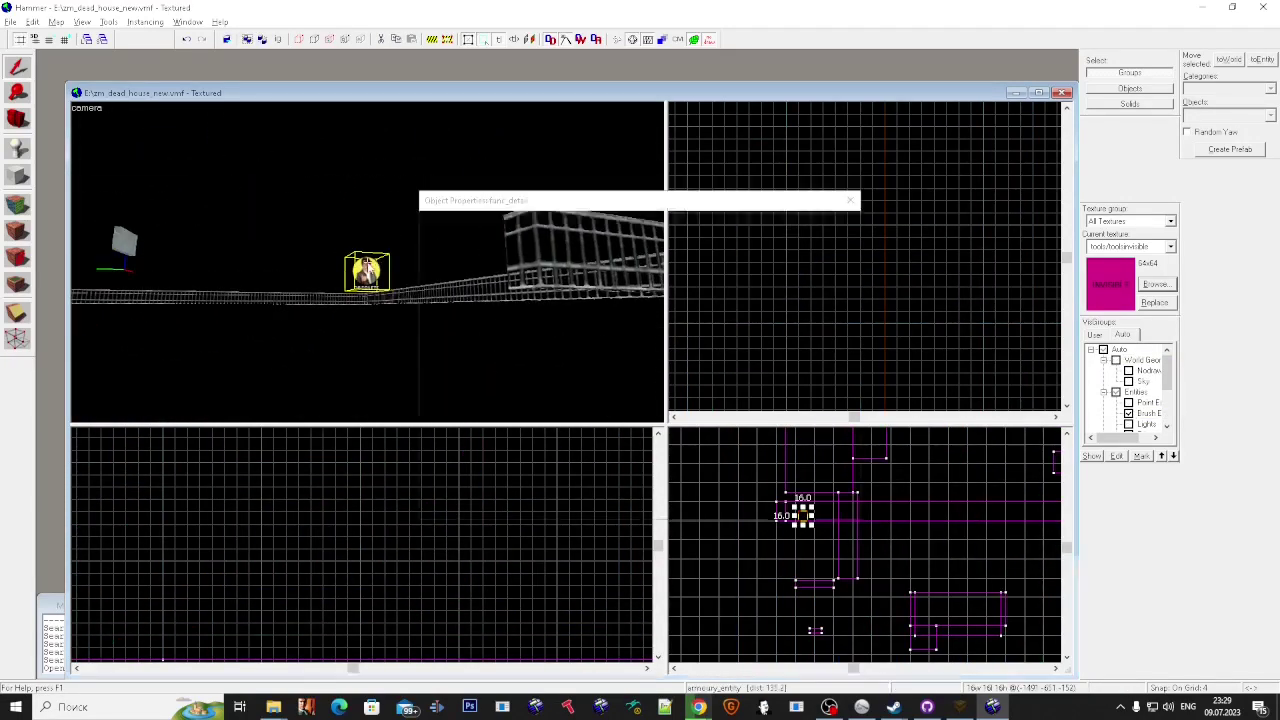
key(Delete)
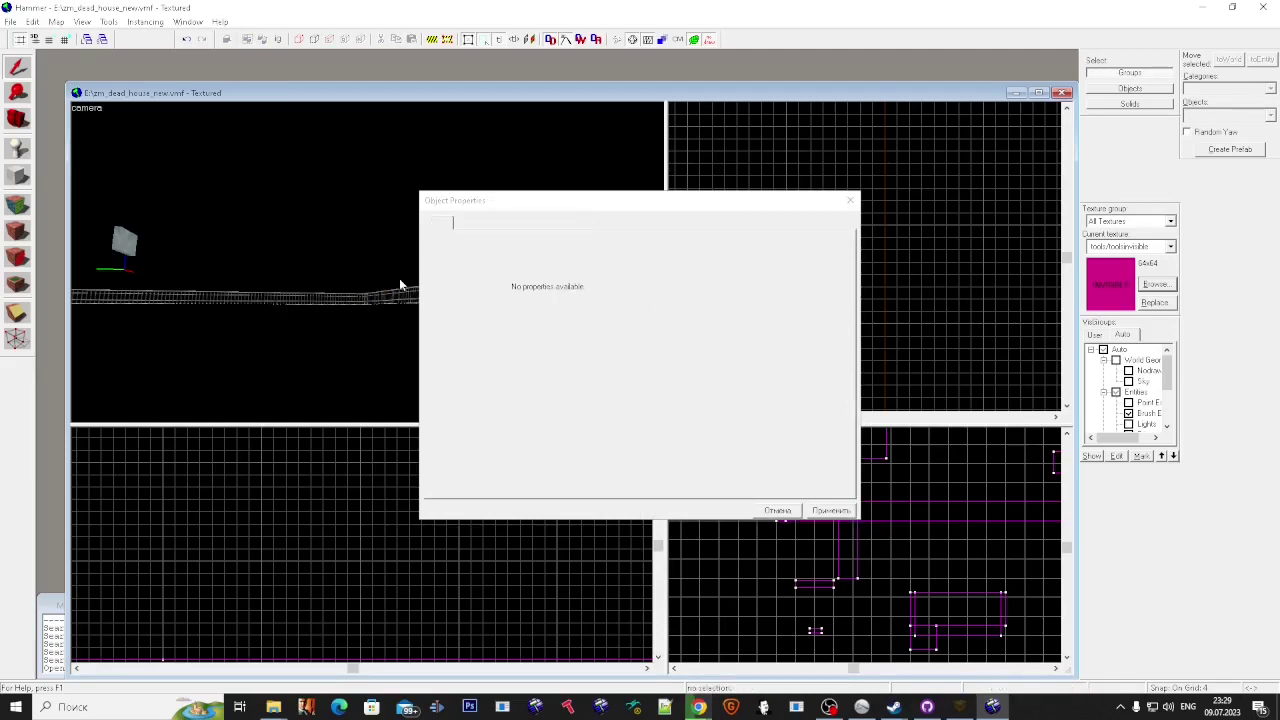
Step: Check the entity class of the long railing fence and clear the selection
drag(487, 203, 682, 403)
click(507, 313)
key(z)
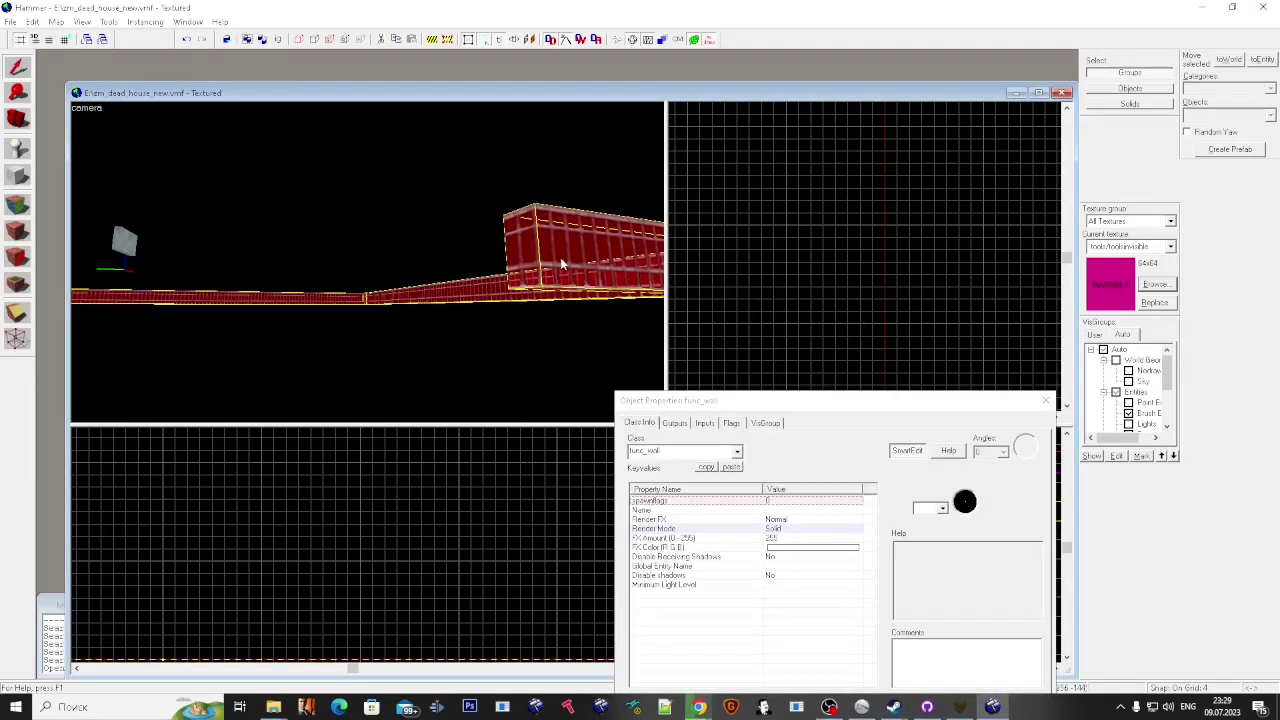
key(Escape)
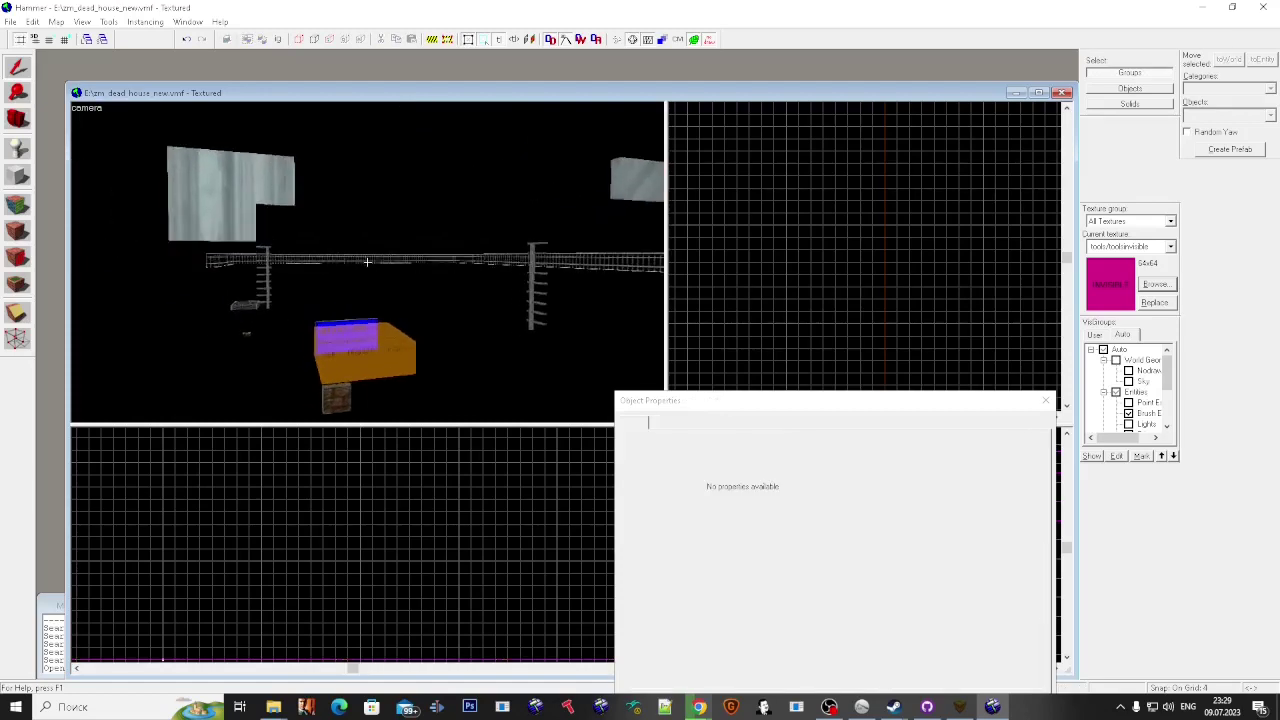
Step: Examine the texture and alignment settings on the faces of the free-standing ladder brushes
key(w)
key(super)
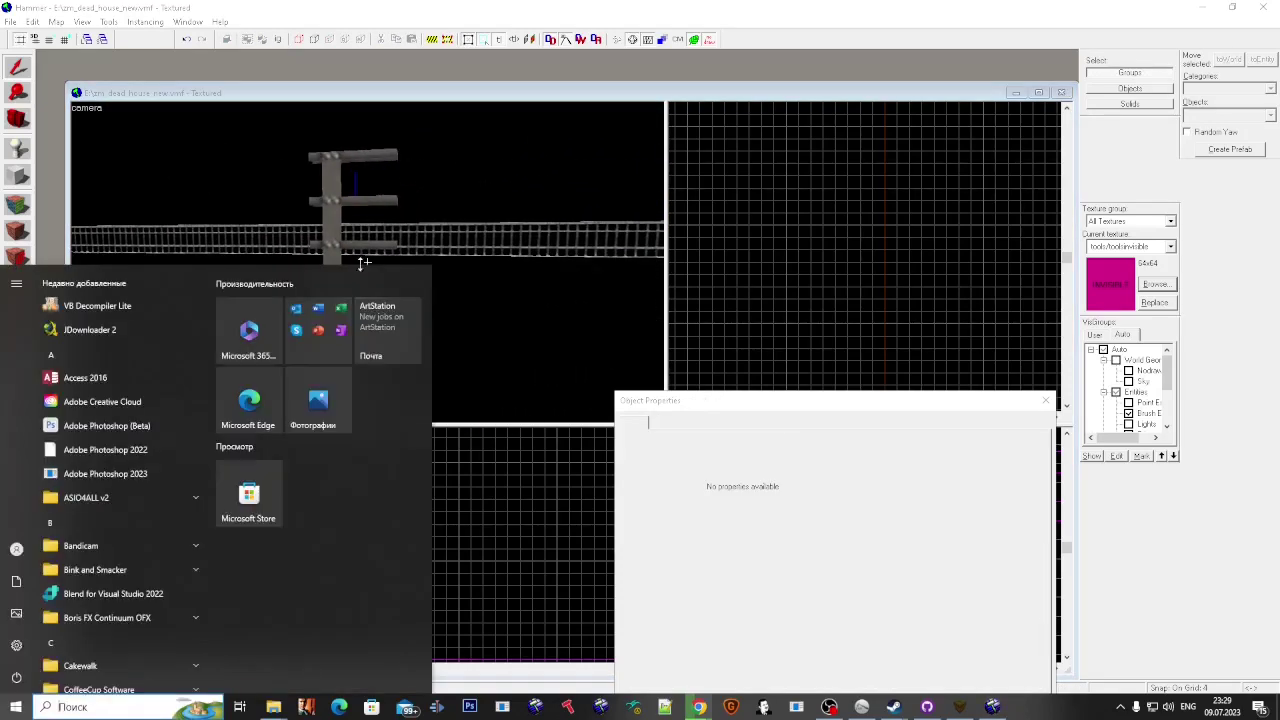
key(shift+a)
click(367, 262)
key(s)
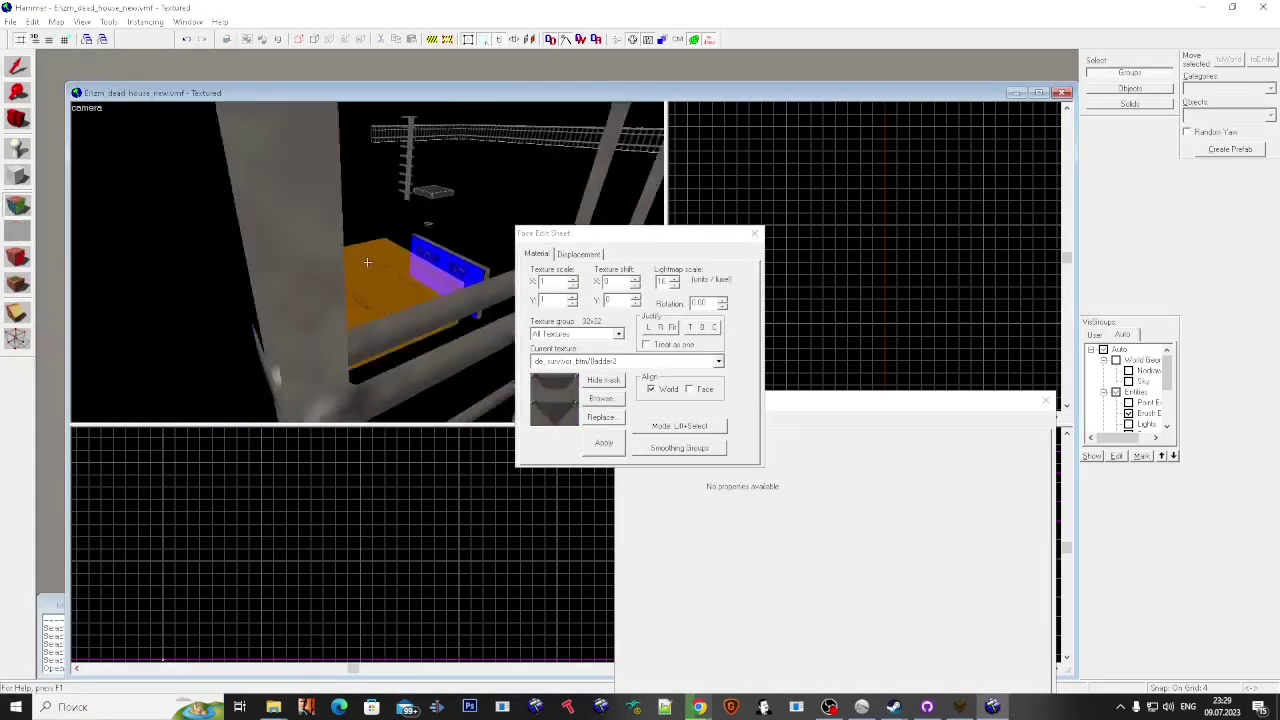
ctrl+click(367, 262)
key(super)
click(439, 3)
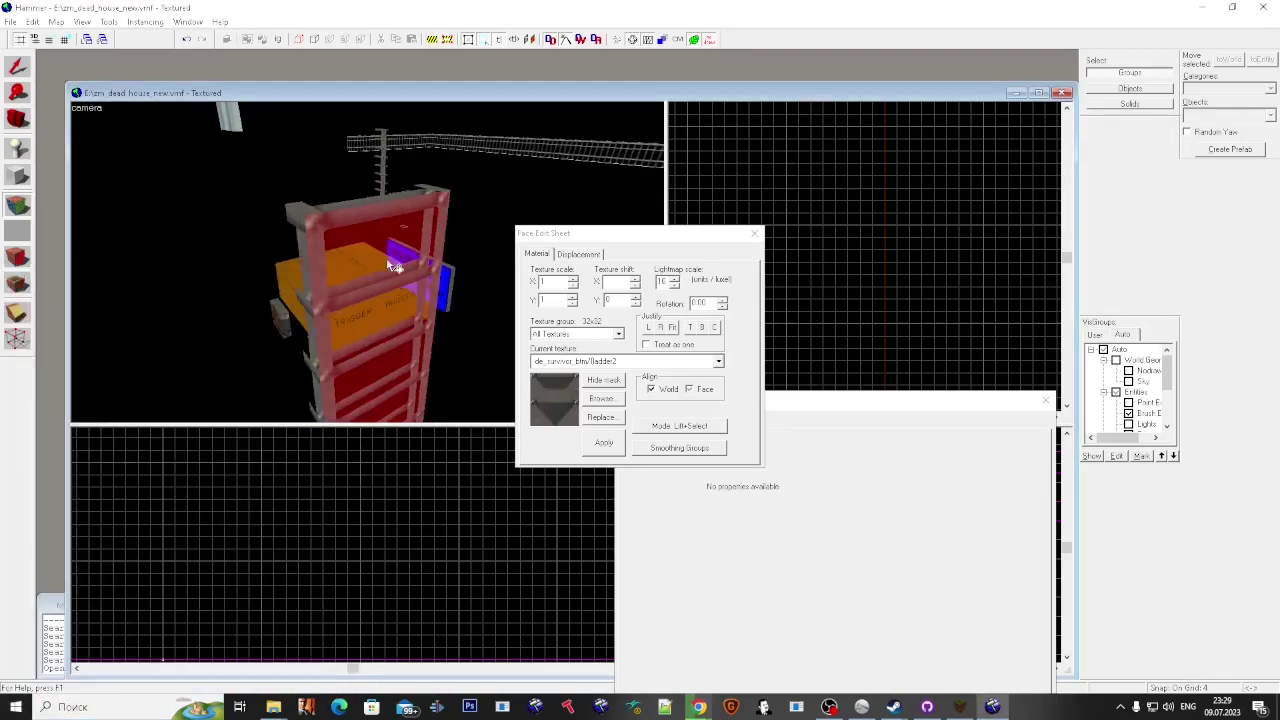
key(d)
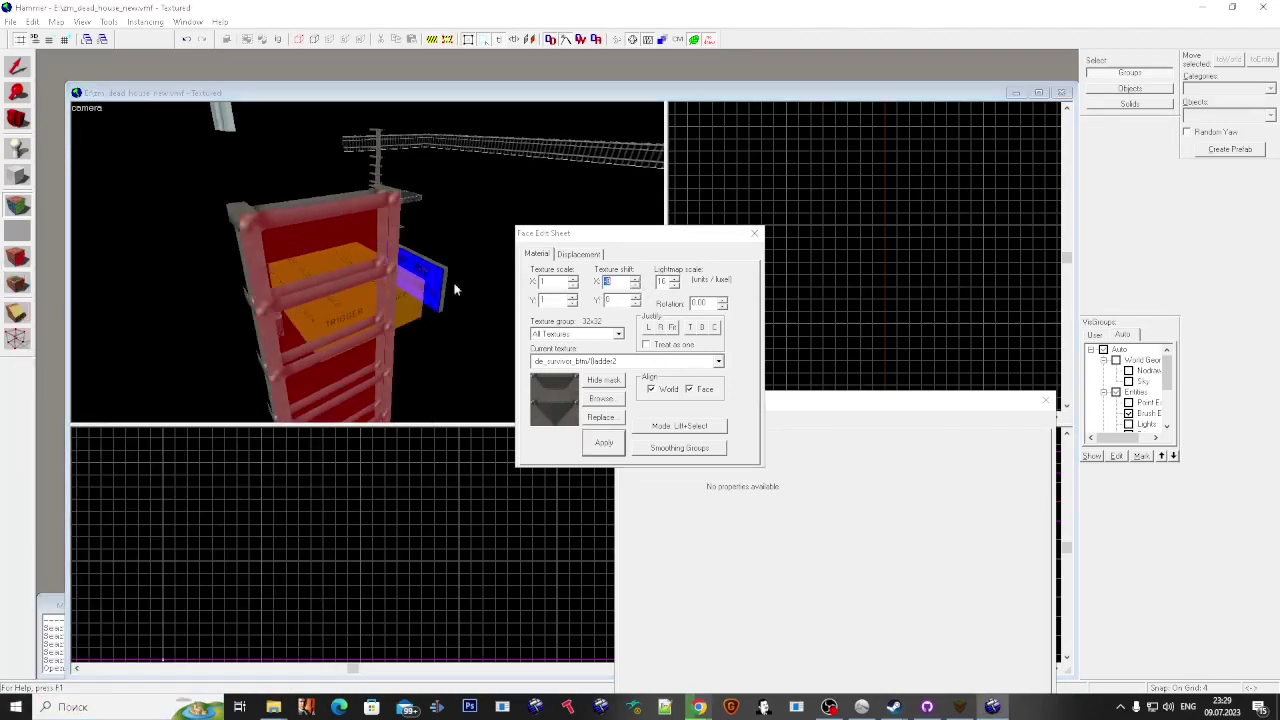
key(z)
key(w)
click(367, 261)
key(super+s)
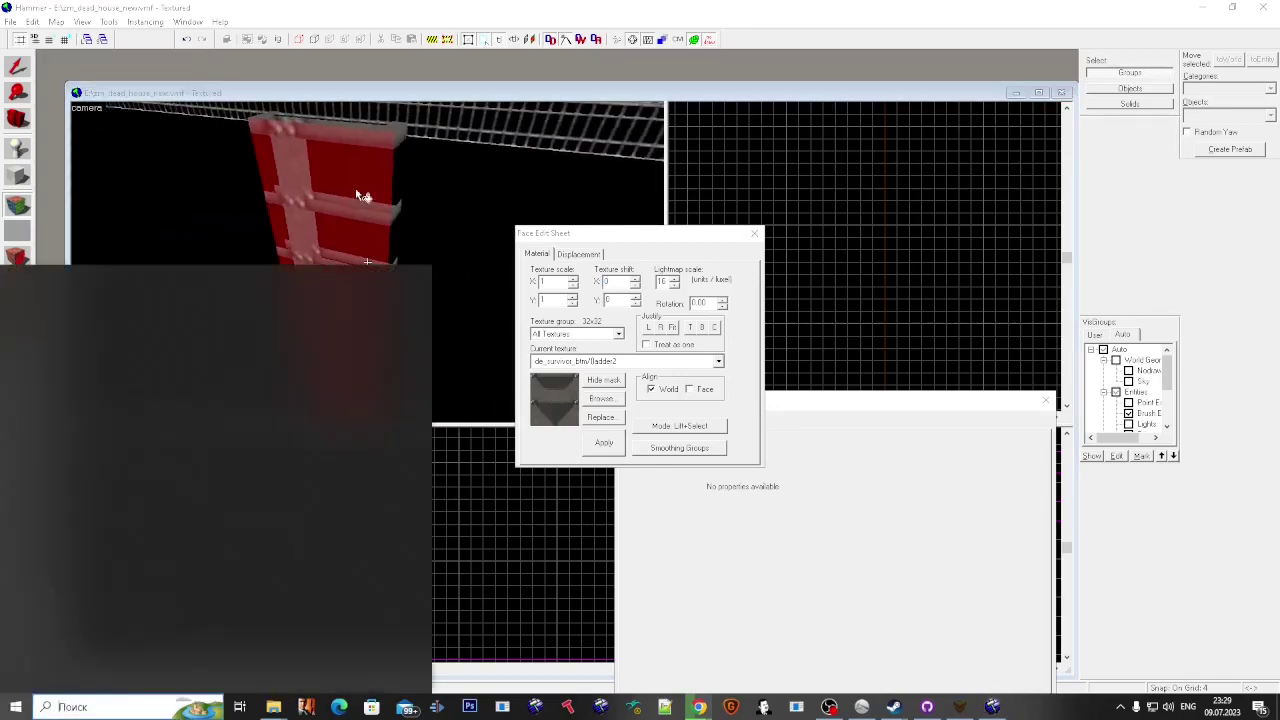
Step: Show all auto visgroups again and sample the texture of the yellow brush face behind the wall ladder
click(1103, 350)
click(1103, 350)
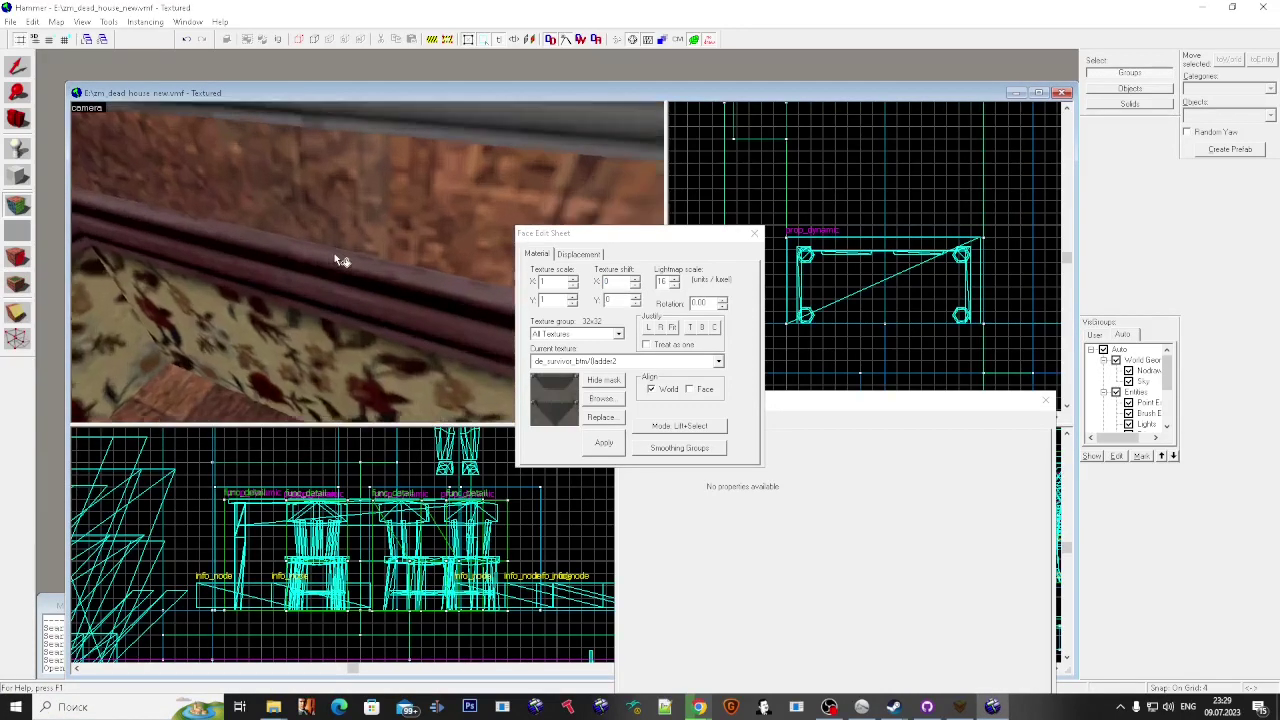
scroll(335, 256, up, 5)
scroll(335, 254, down, 5)
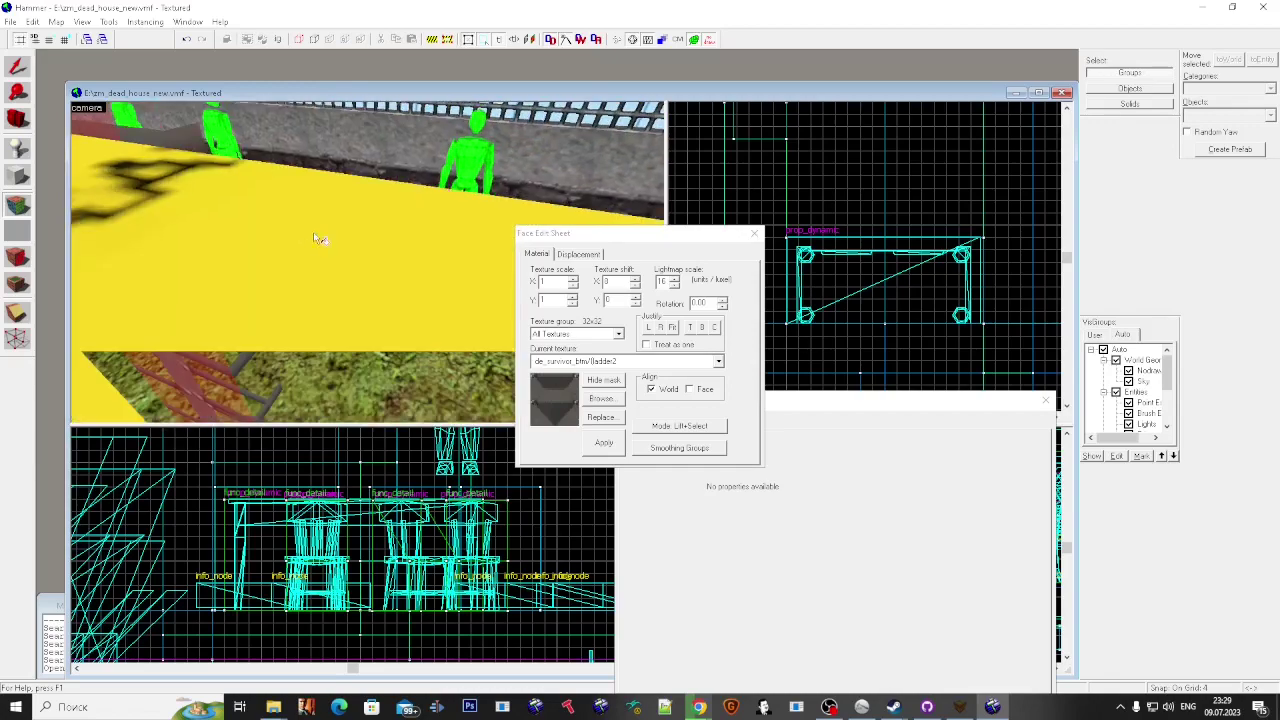
click(317, 240)
scroll(245, 315, up, 4)
scroll(242, 346, up, 1)
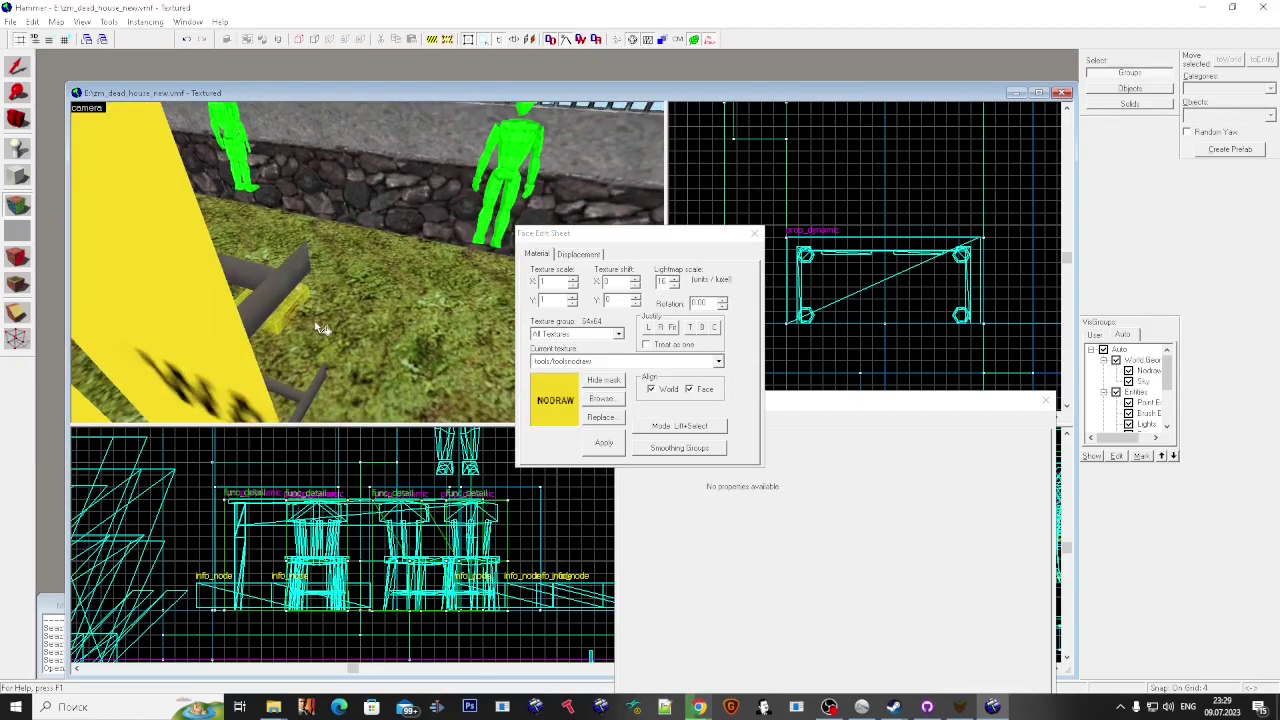
Step: Examine the ladders and the yellow nodraw brushes along the house's outer brick walls from several sides
key(z)
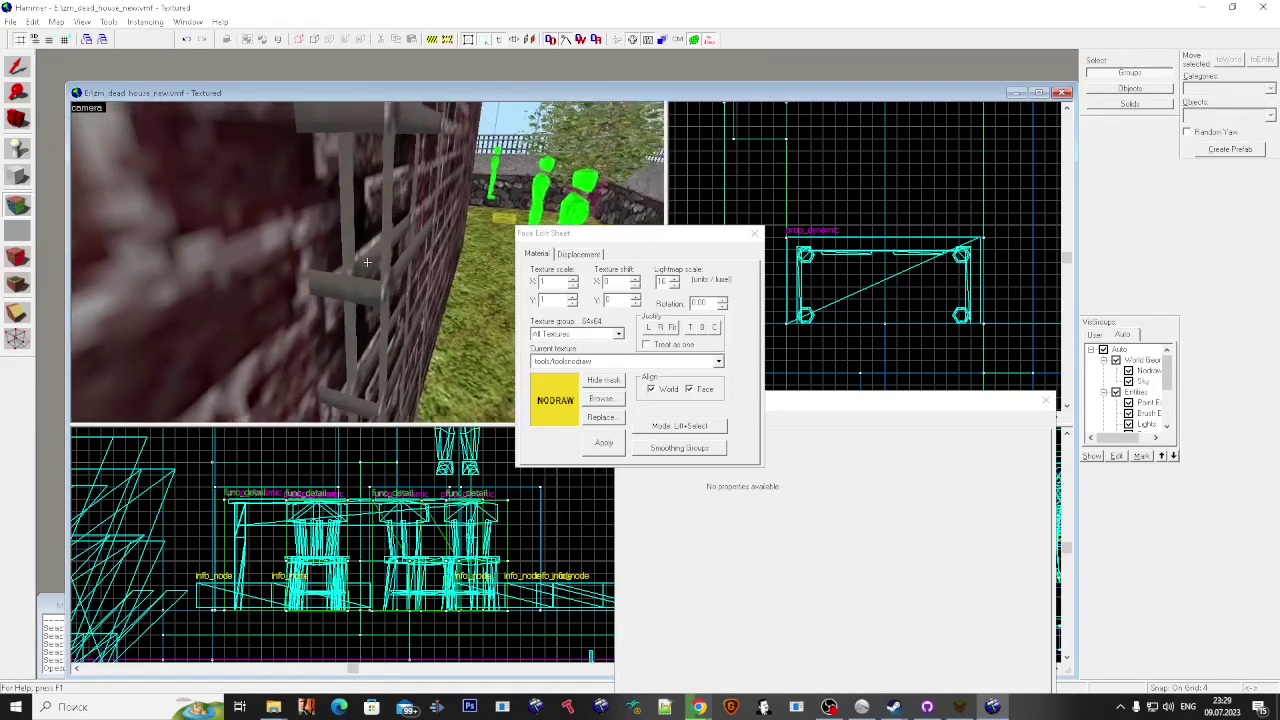
key(w)
key(s)
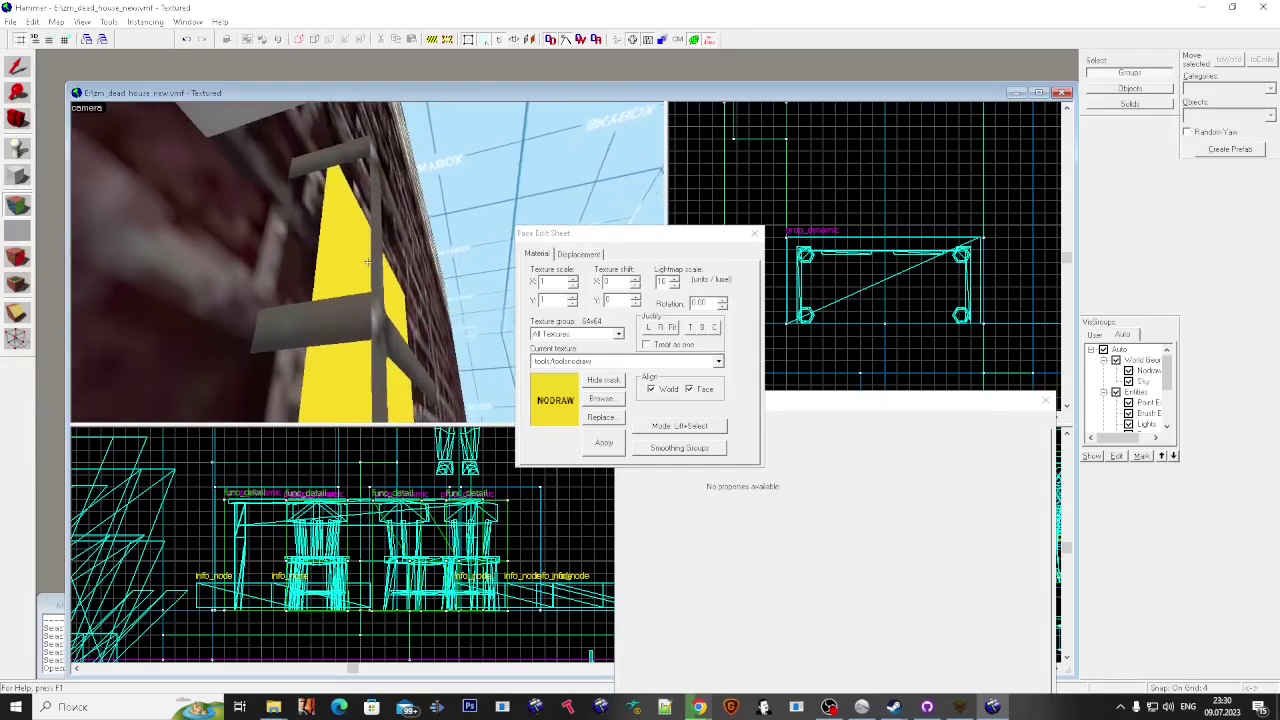
key(w)
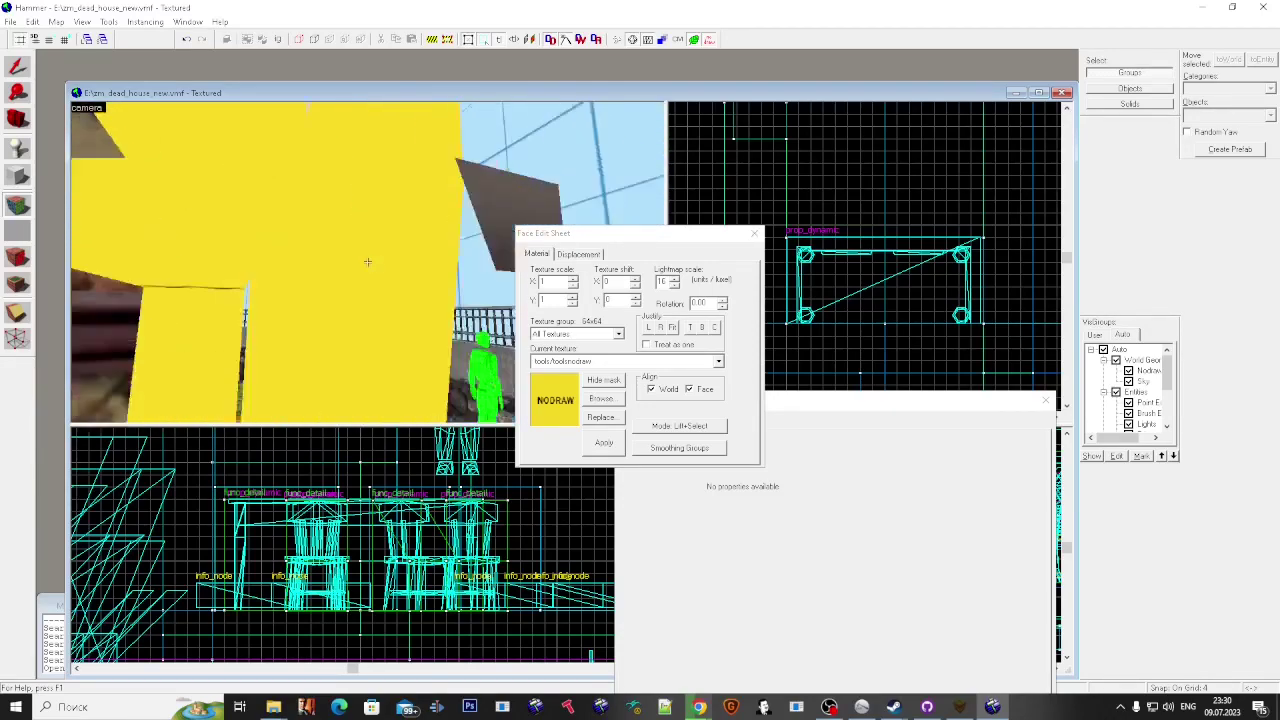
key(w)
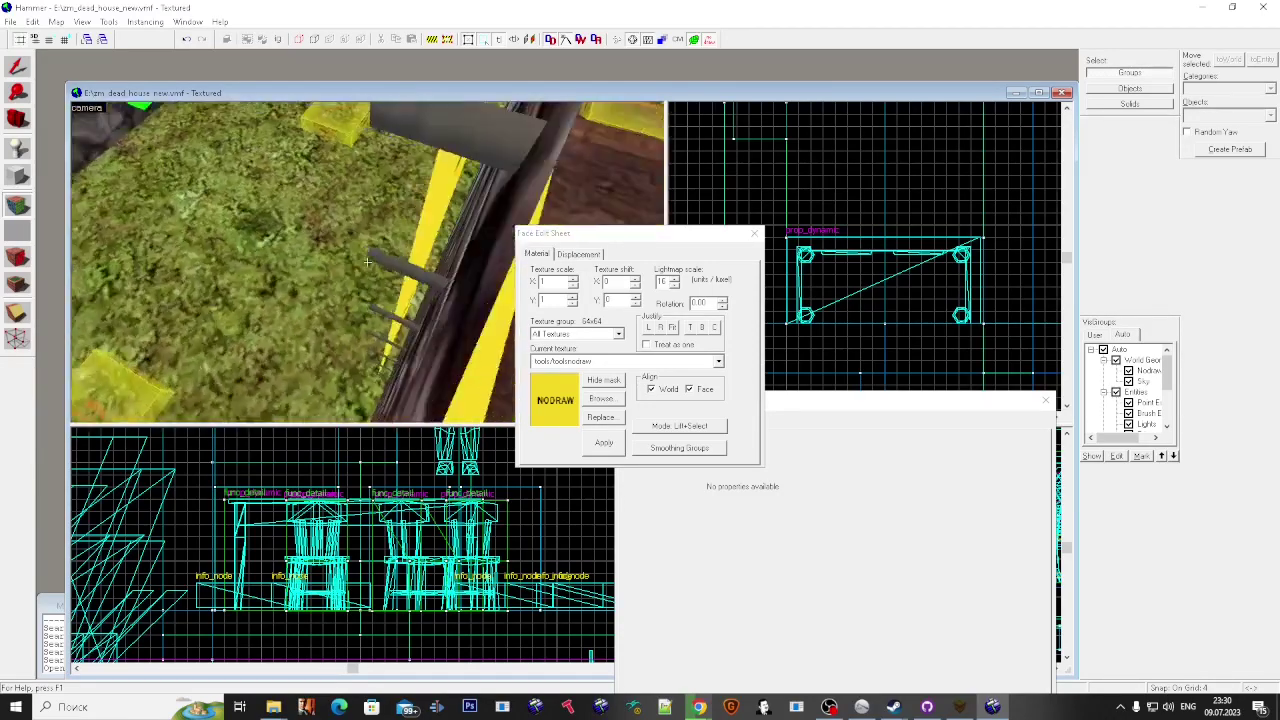
key(w)
key(s)
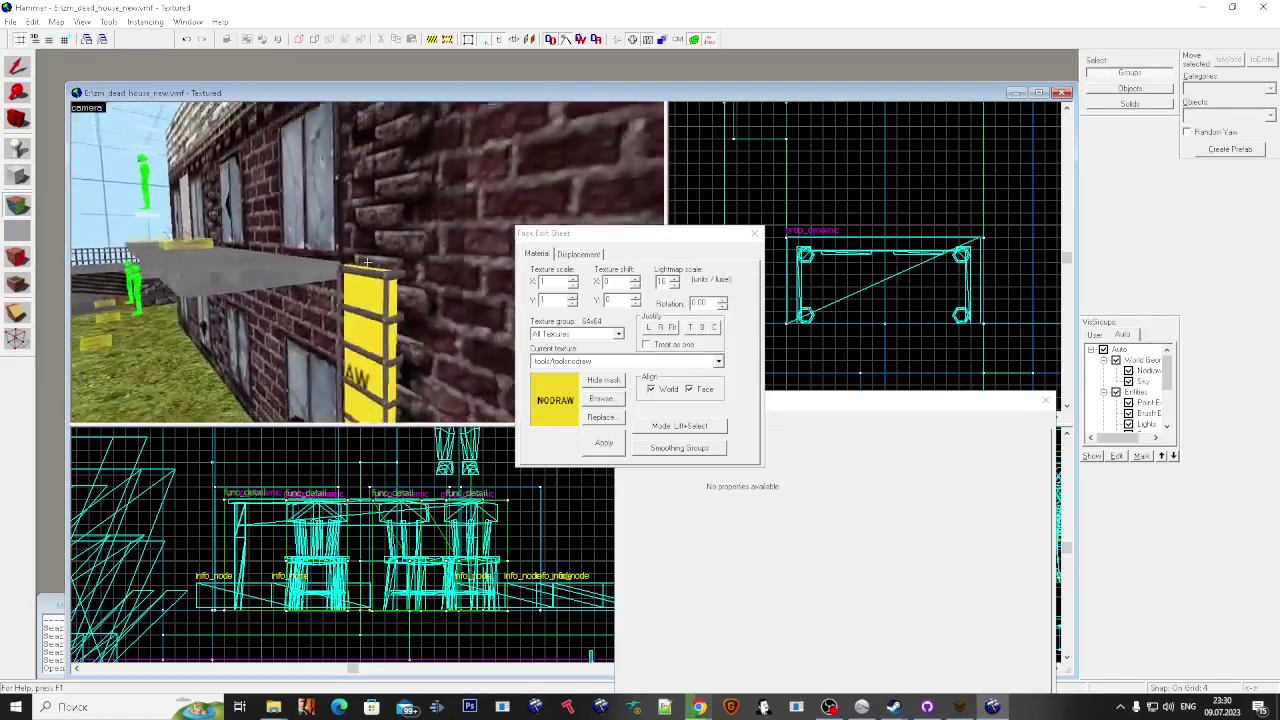
key(s)
key(w)
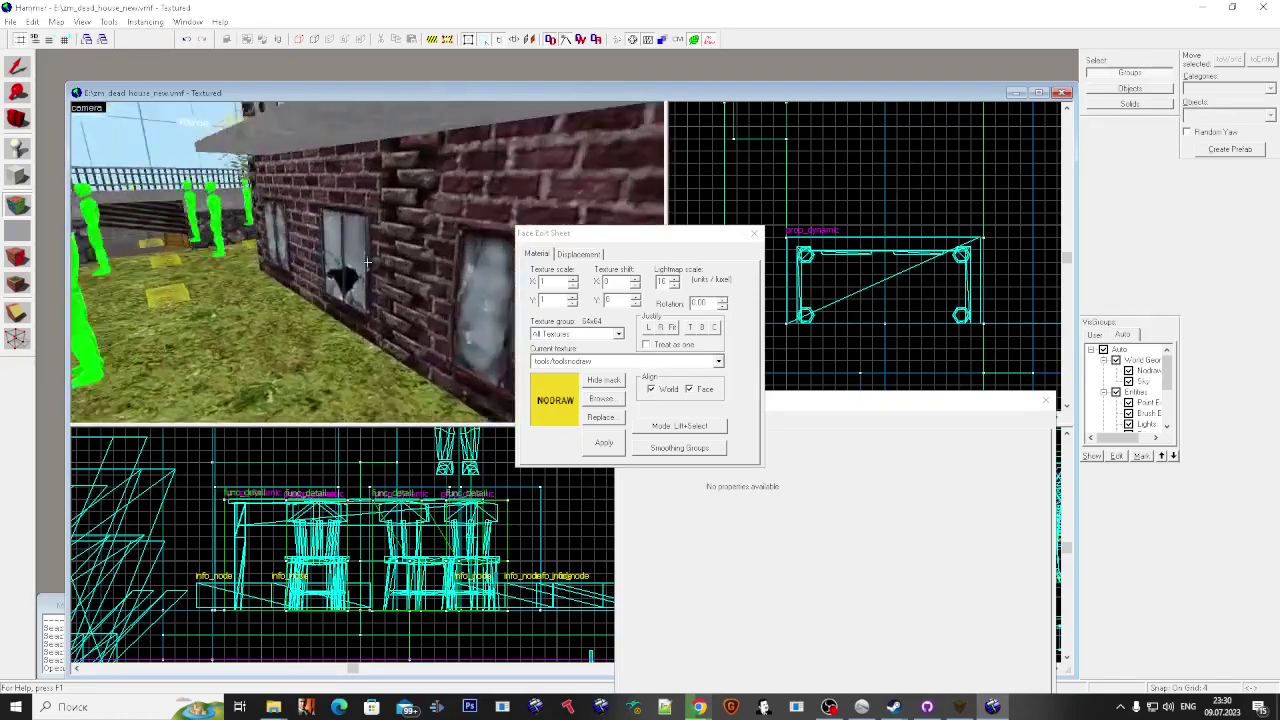
key(w)
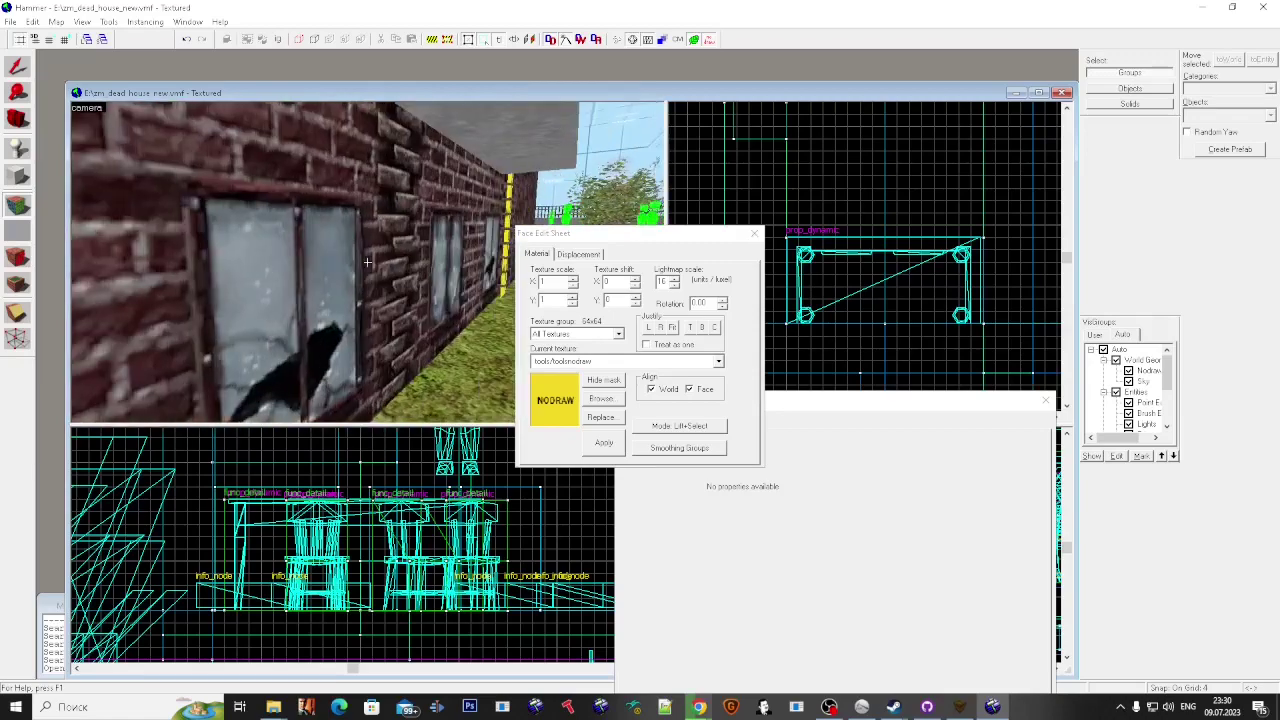
Step: Try deleting the func_ladder brush from the wall ladder beside the broken window, and undo the deletion
key(super)
click(17, 67)
key(w)
key(d)
click(421, 229)
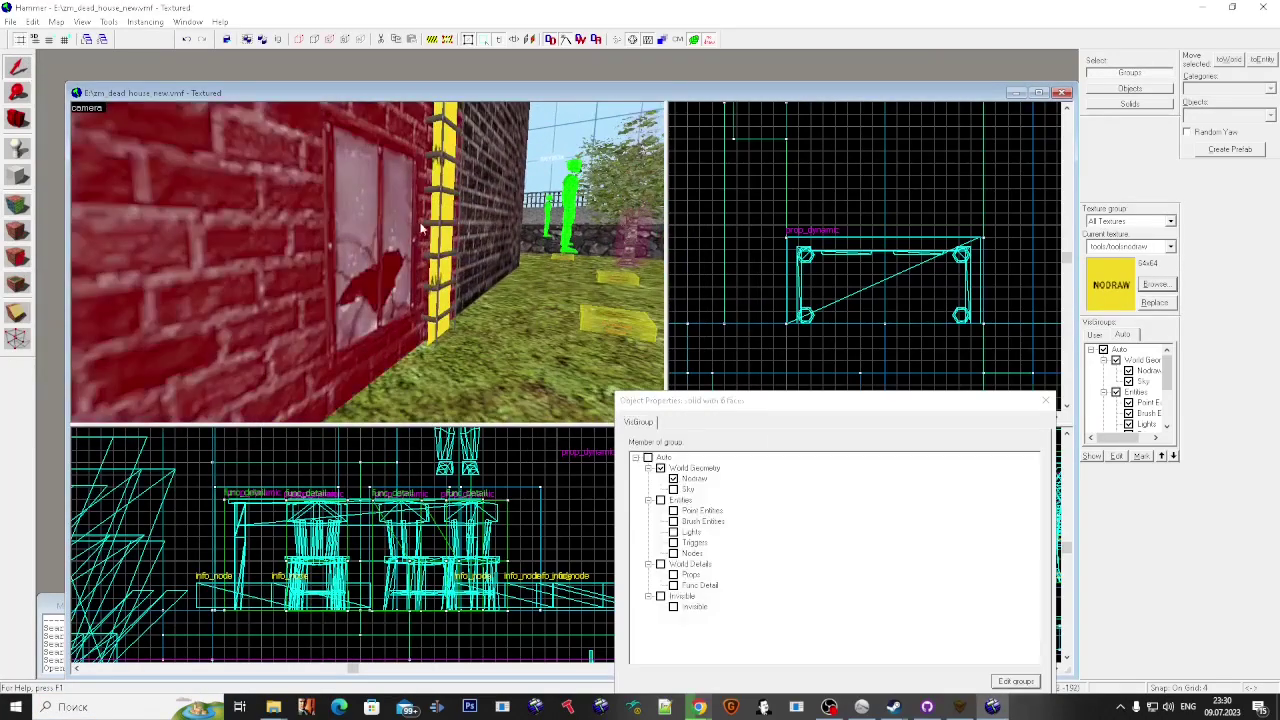
click(452, 252)
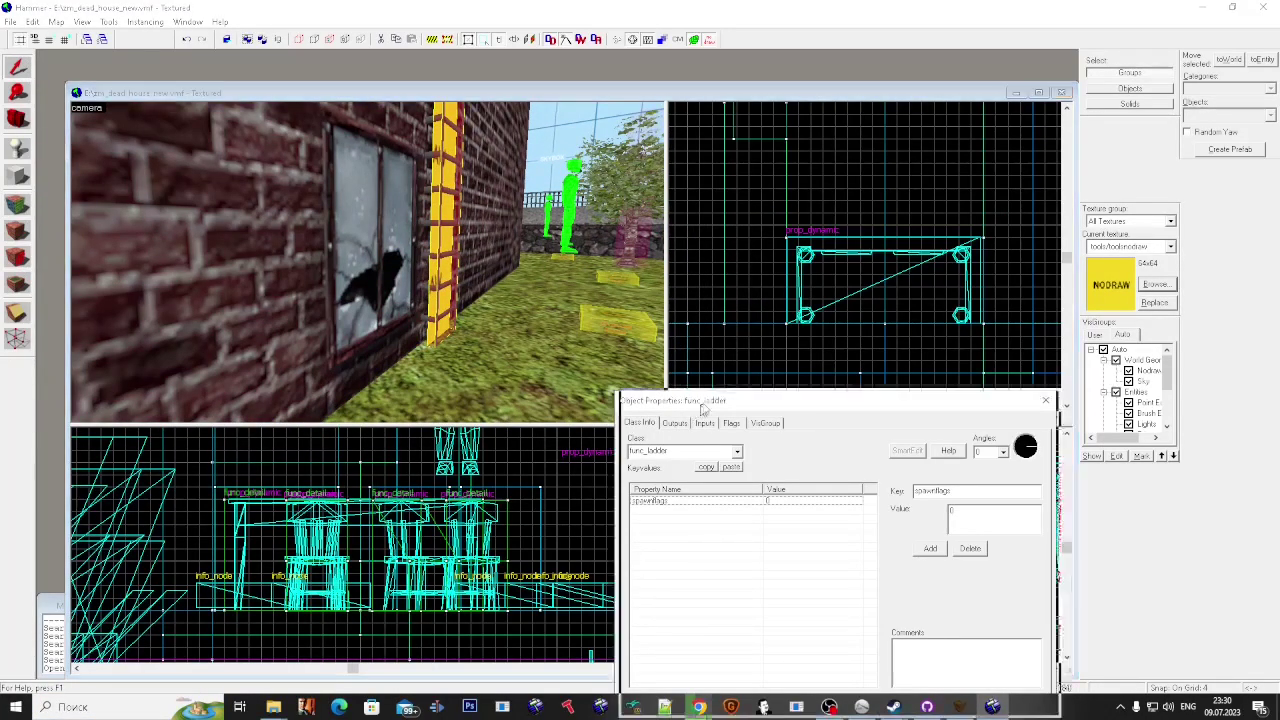
drag(702, 404, 782, 312)
key(w)
key(d)
key(Delete)
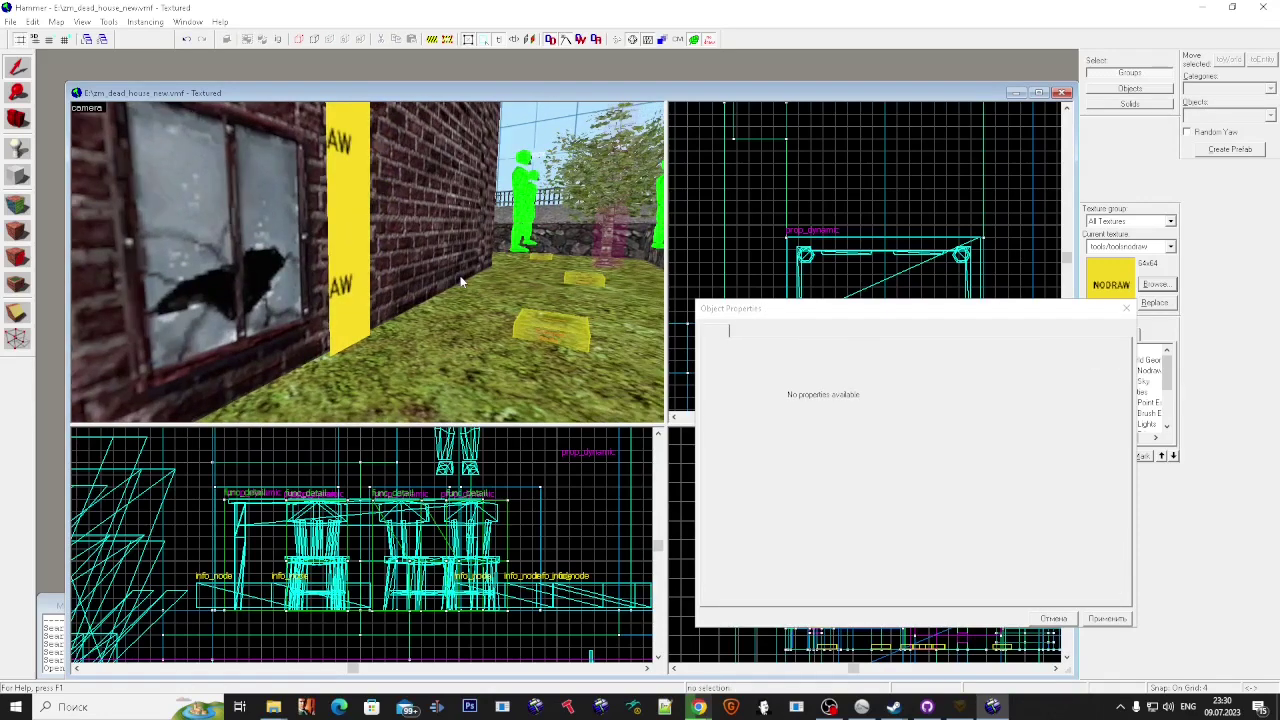
click(462, 282)
key(z)
key(w)
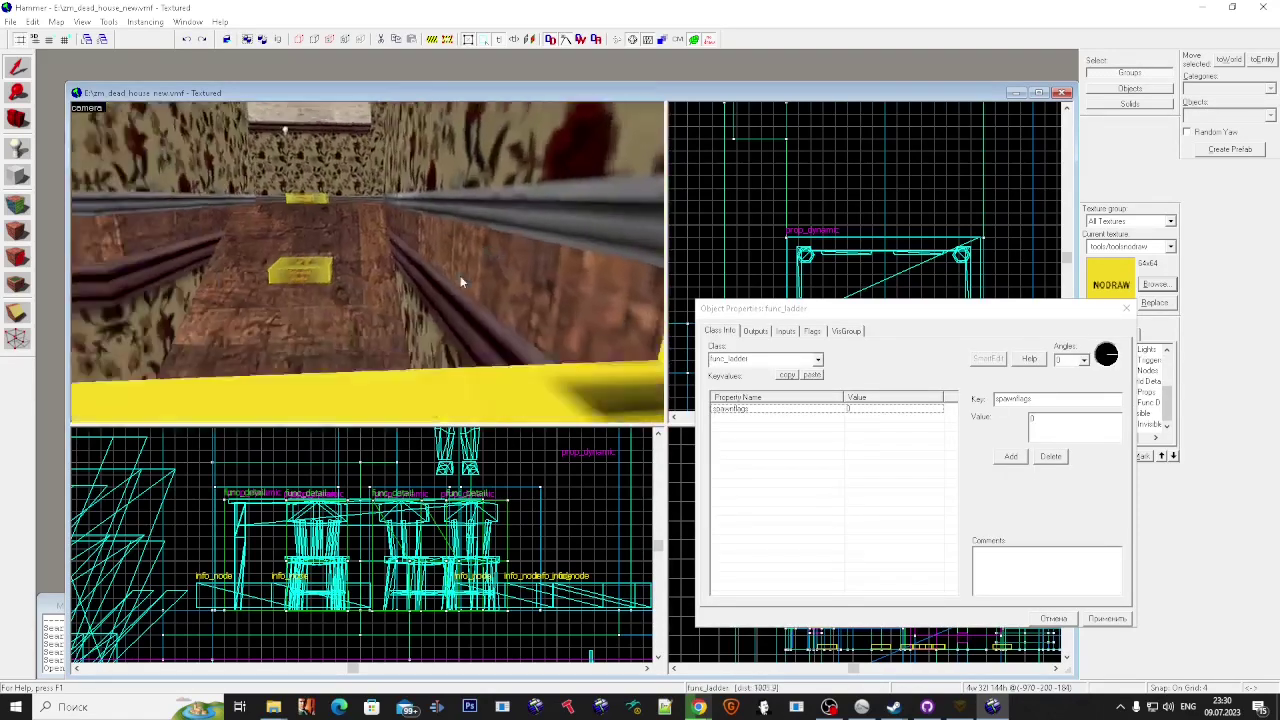
Step: Check which textures are used on the faces of the wall ladder and its yellow backing brush
click(424, 286)
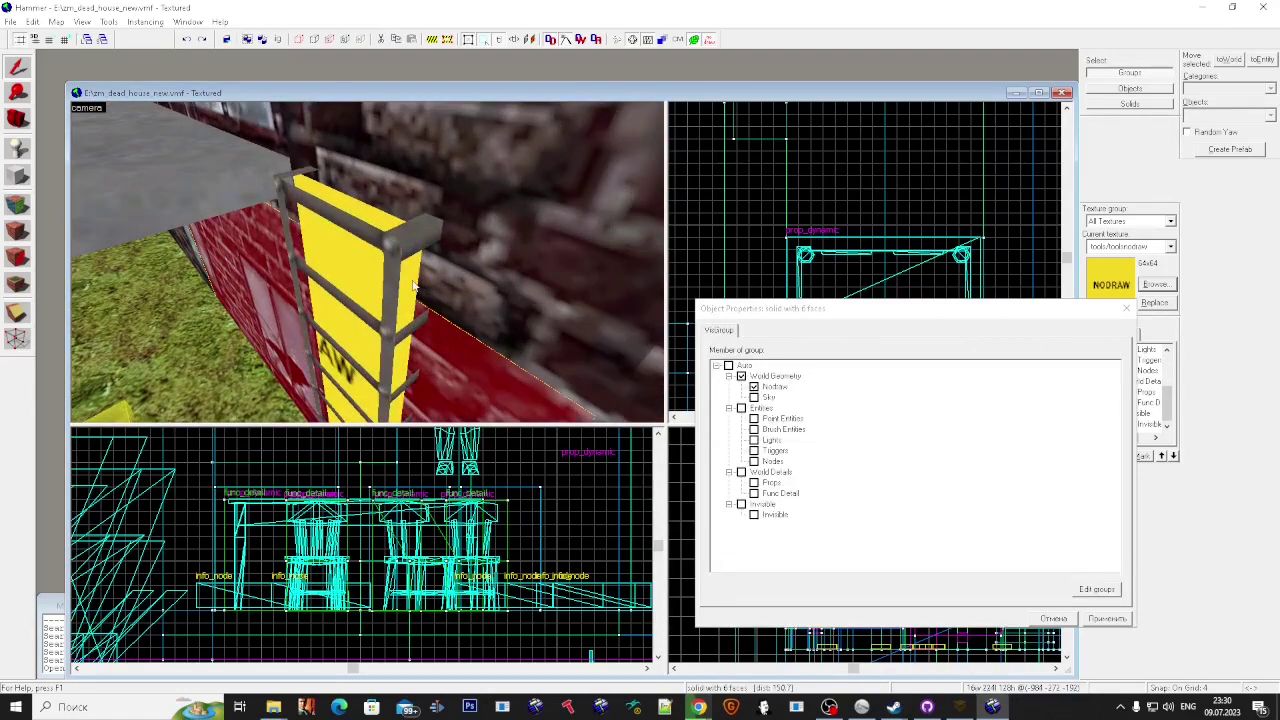
key(w)
key(shift+a)
click(388, 256)
key(w)
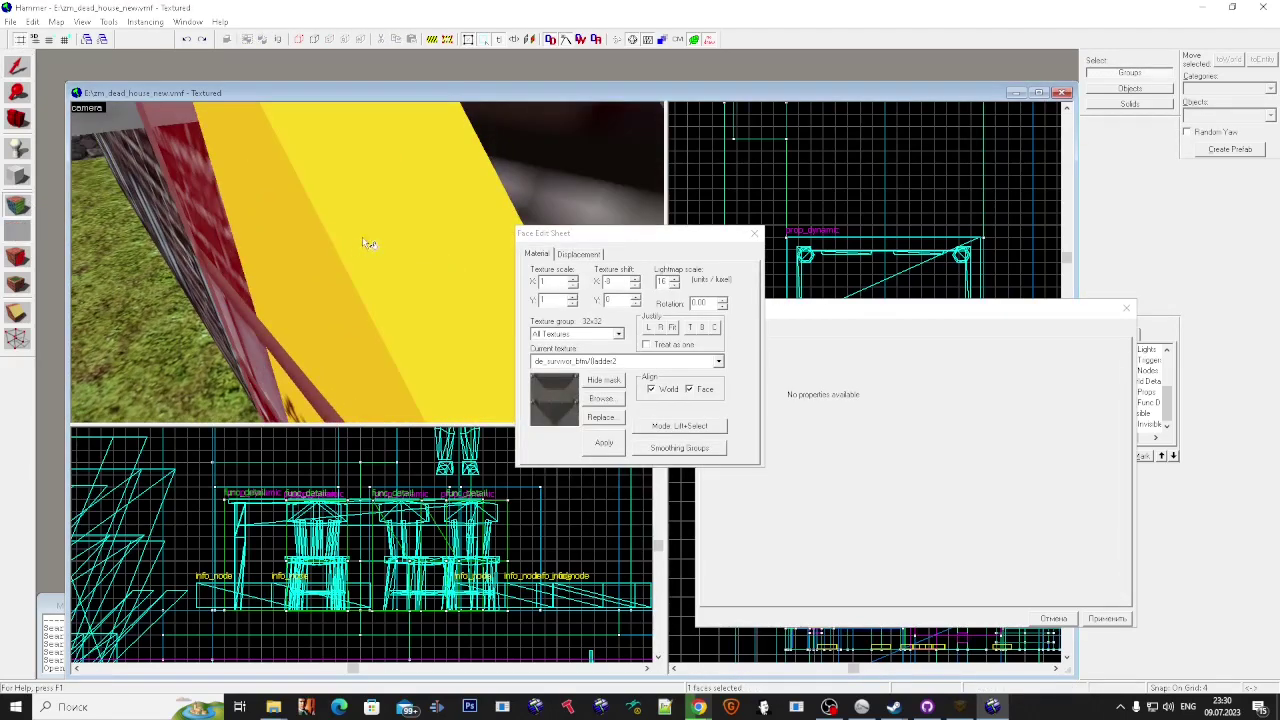
key(s)
key(shift+s)
Step: Remove the wall ladder's func_ladder brush as a test, view the bare rungs, and restore the brush
click(286, 238)
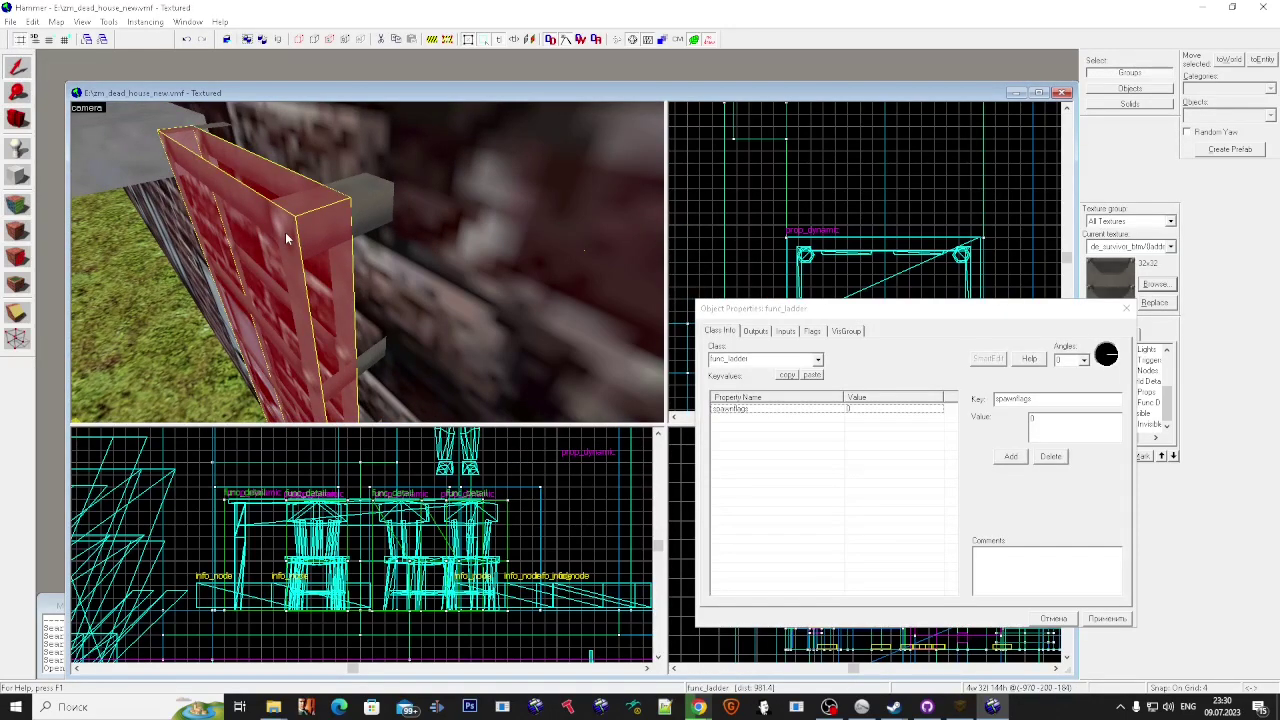
key(Delete)
key(z)
key(a)
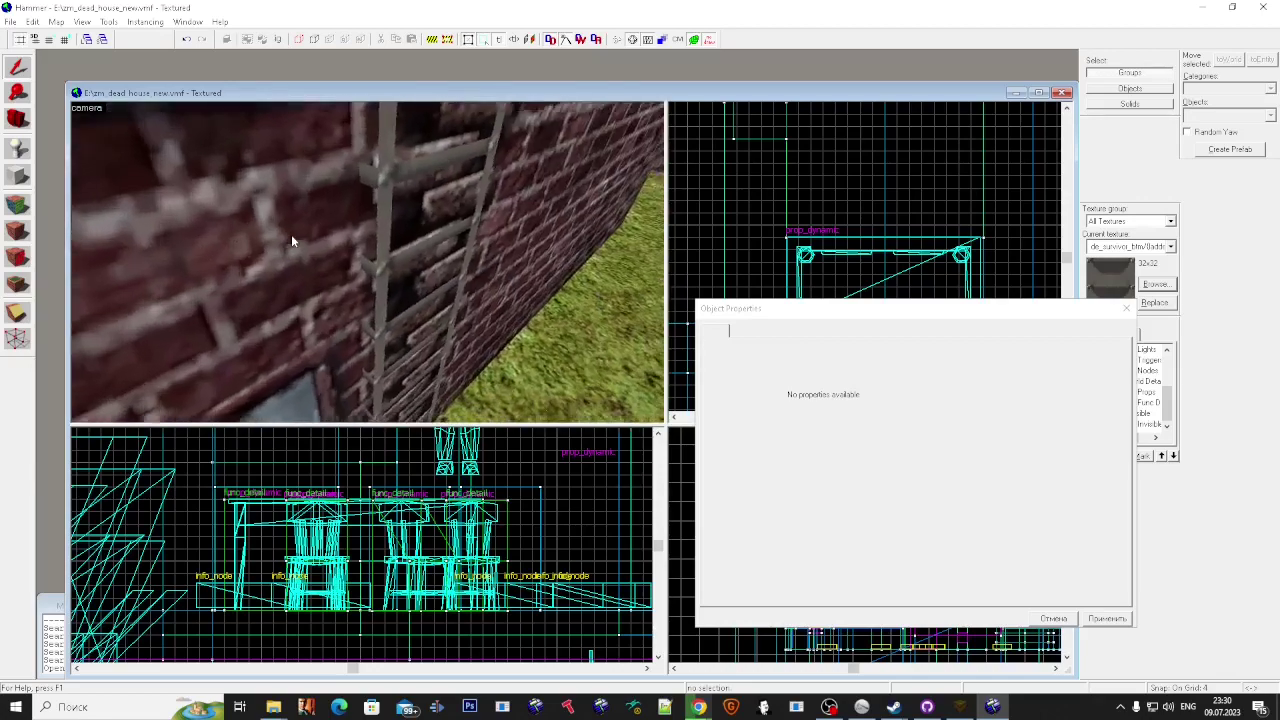
key(d)
key(ctrl+z)
key(z)
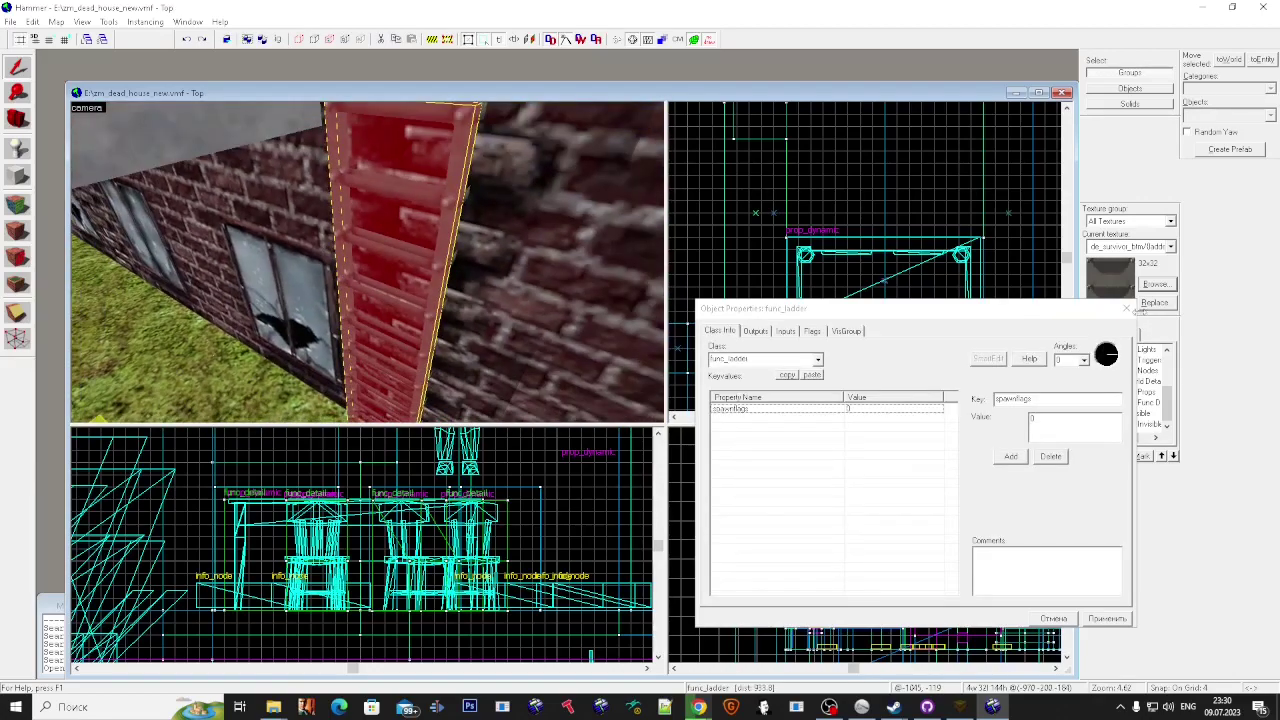
Step: Filter the textures by "invisible", apply tools/toolsinvisibleladder to the wall ladder's func_ladder brush, and tie the brush to an entity
click(1155, 285)
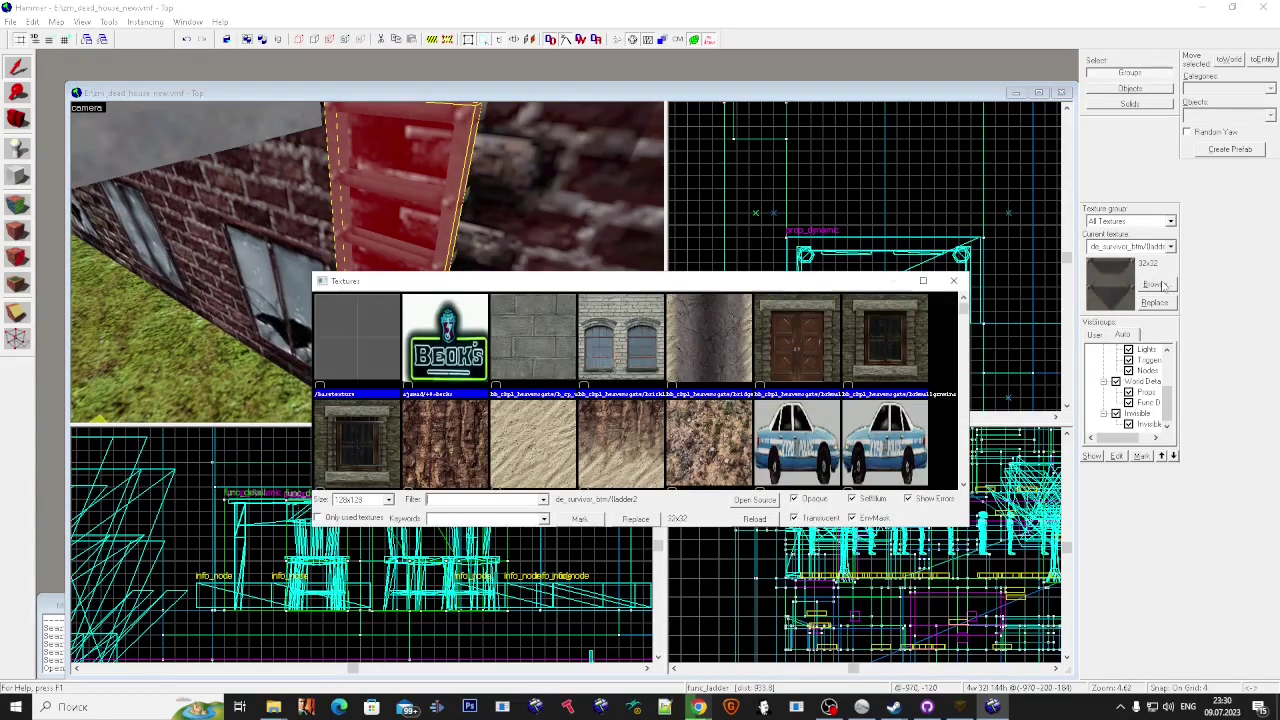
text(invisible)
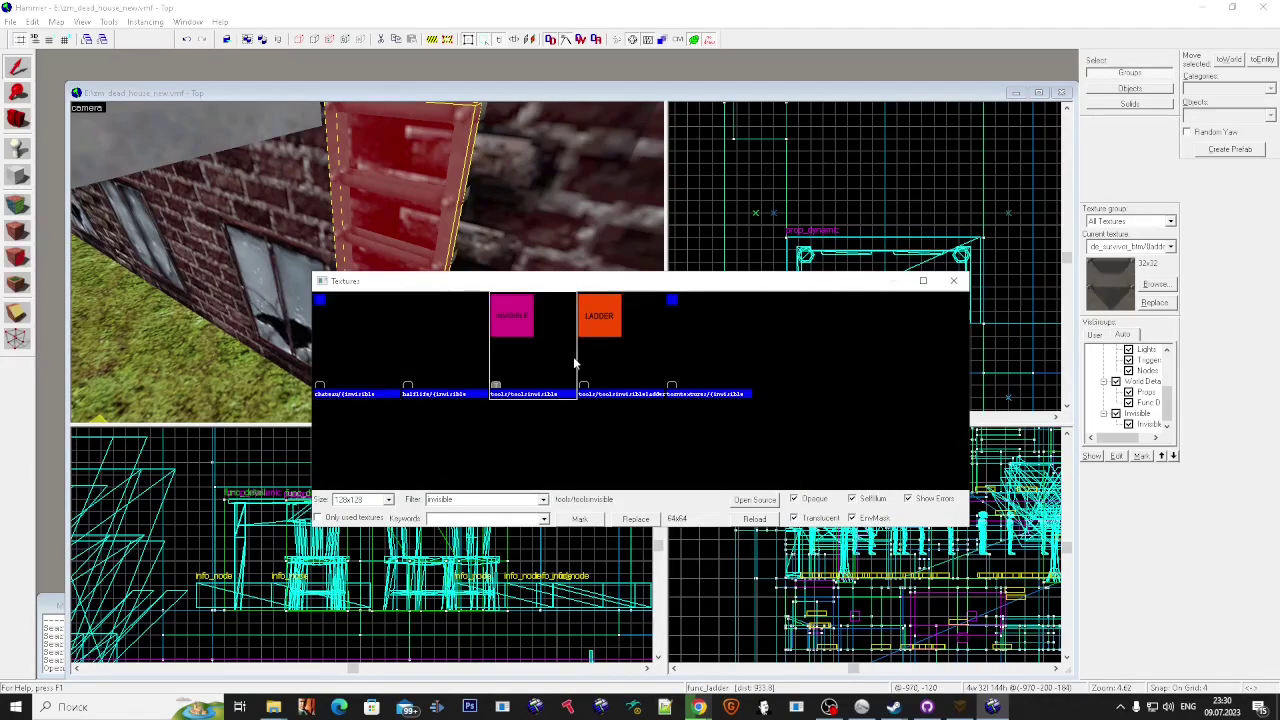
double_click(603, 368)
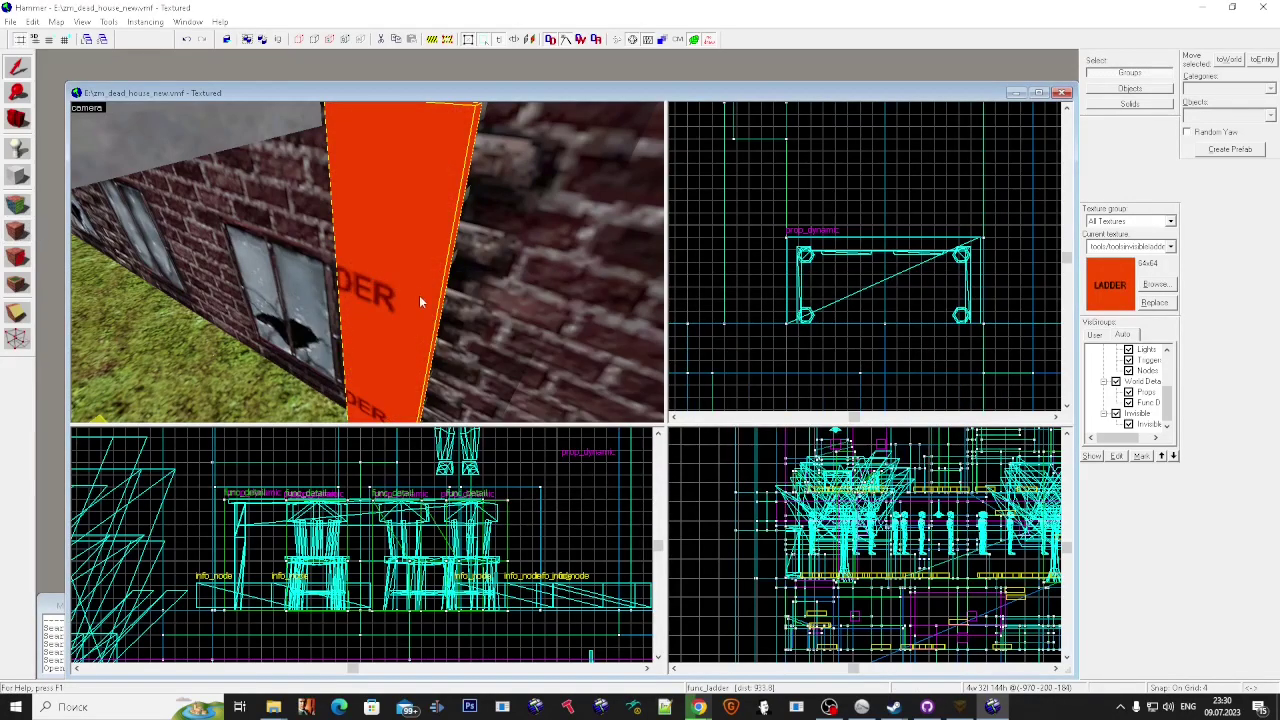
key(ctrl+t)
click(735, 402)
click(1123, 307)
Step: Hide the orange ladder brush to view the rungs, undo the hiding, and clear the selection
key(h)
key(z)
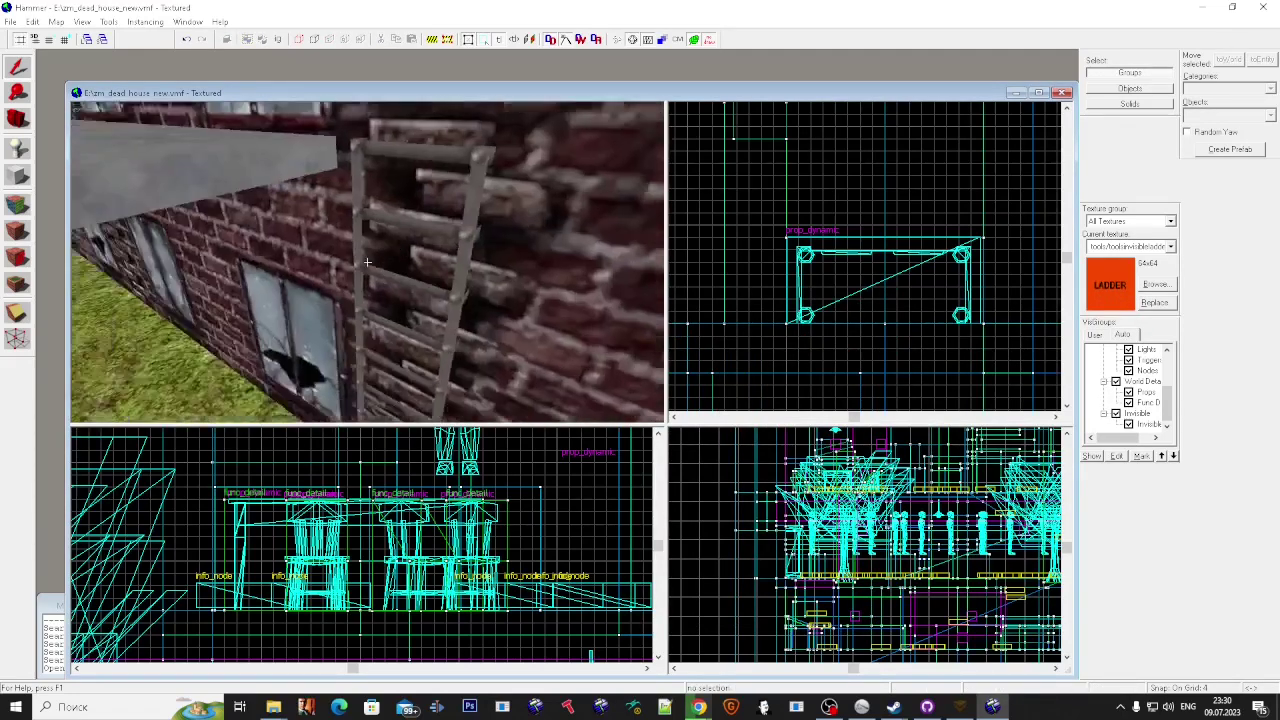
key(ctrl+z)
key(Escape)
key(s)
key(super)
key(super)
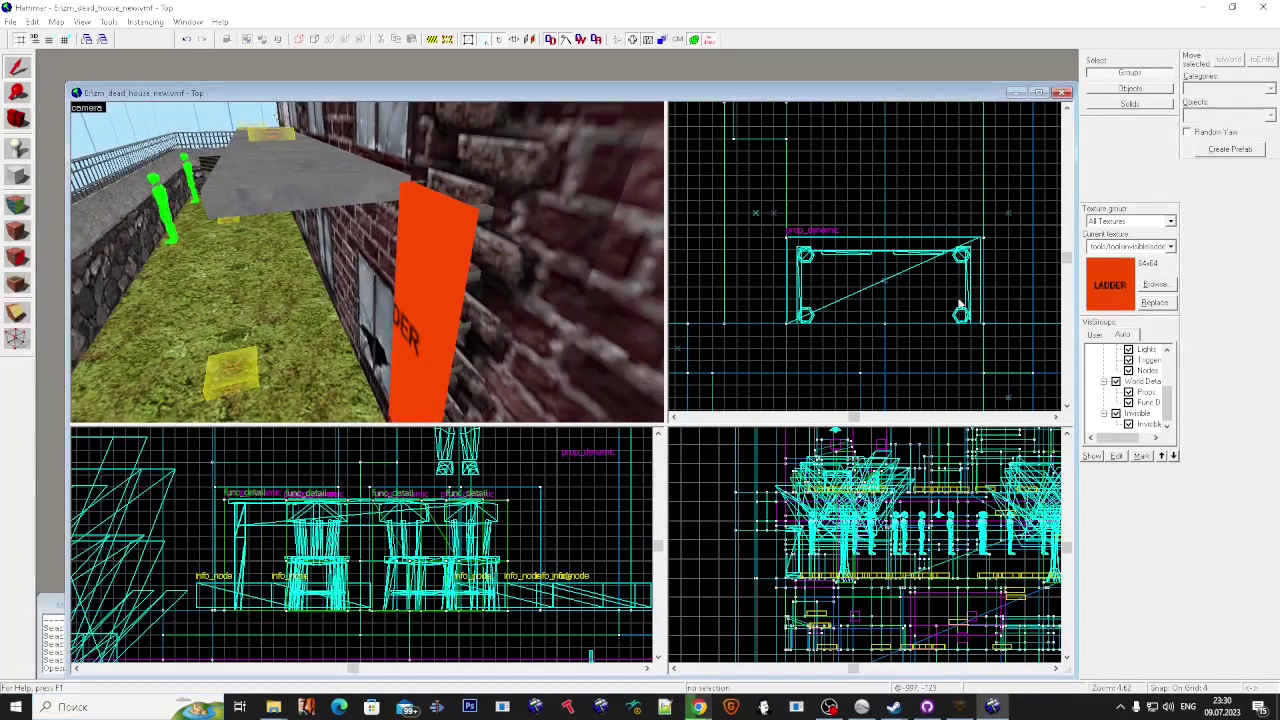
Step: Limit the visible auto visgroups so that brush entities are shown without the world geometry, and select the bare ladder brush
click(1103, 350)
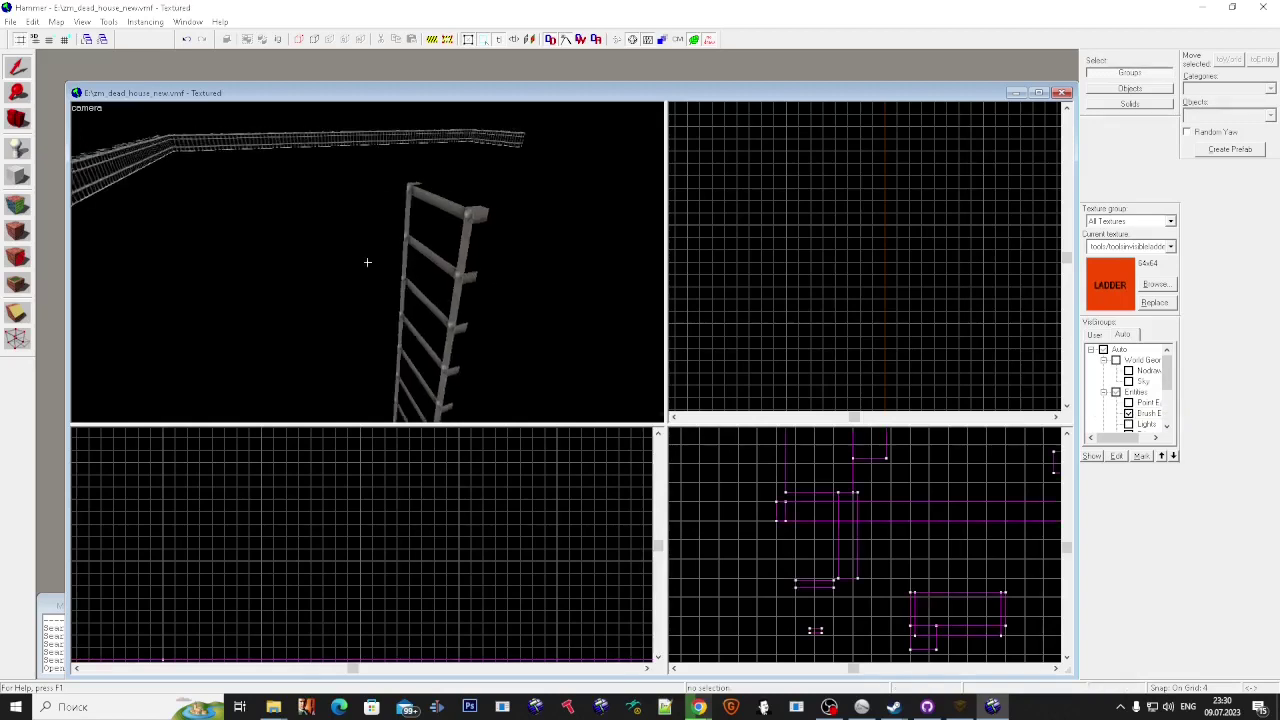
click(367, 262)
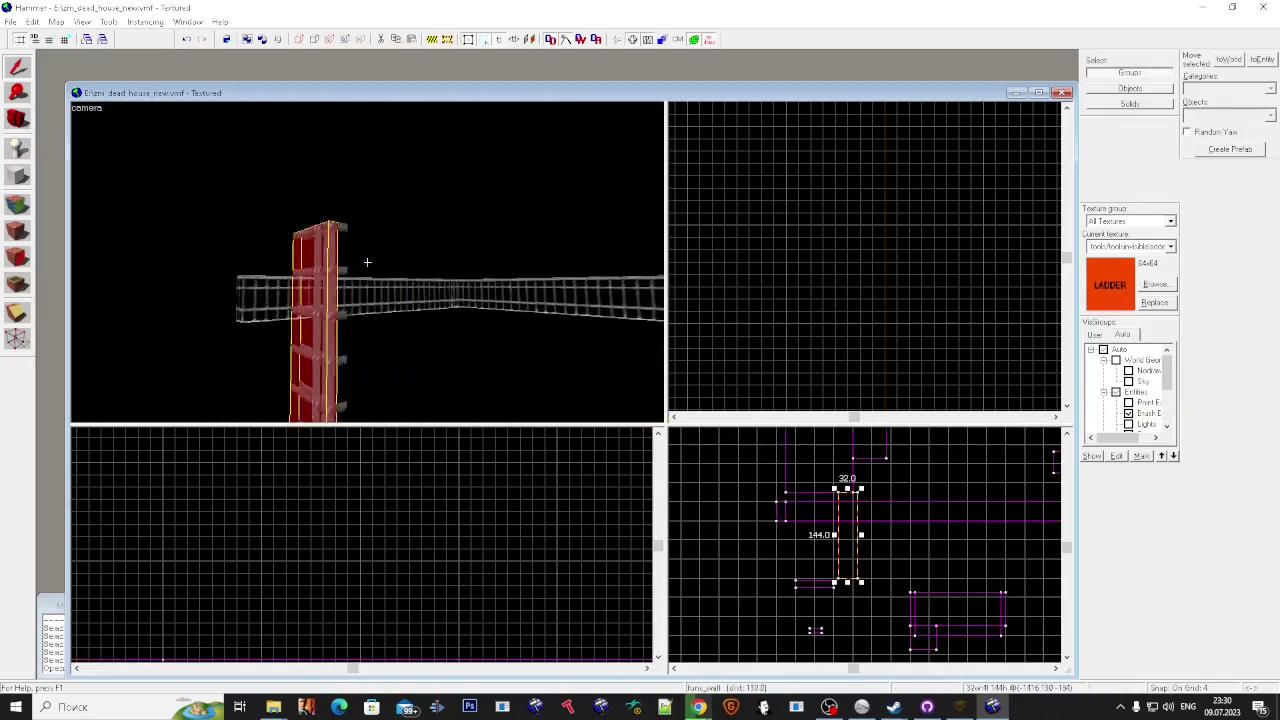
key(w)
Step: Apply tools/toolsinvisibleladder to the other ladder's 144-unit-tall func_ladder brush and tie it to a func_detail entity
click(367, 262)
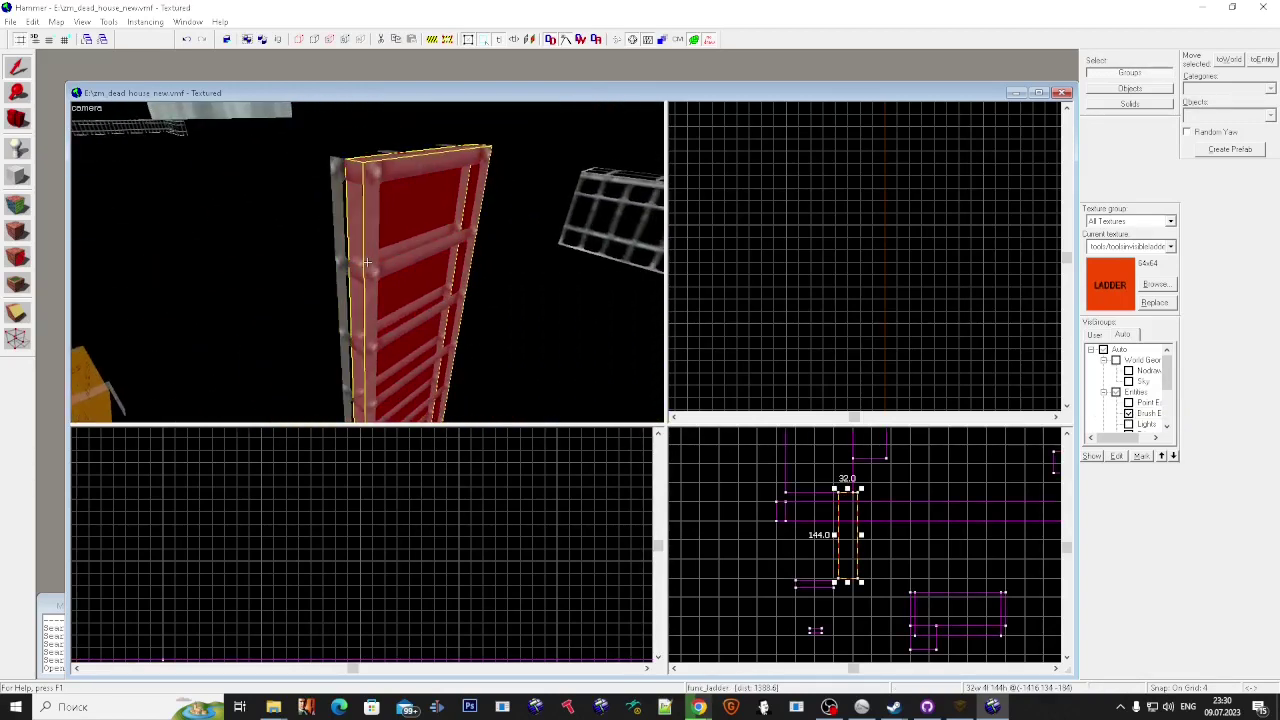
key(super)
key(super)
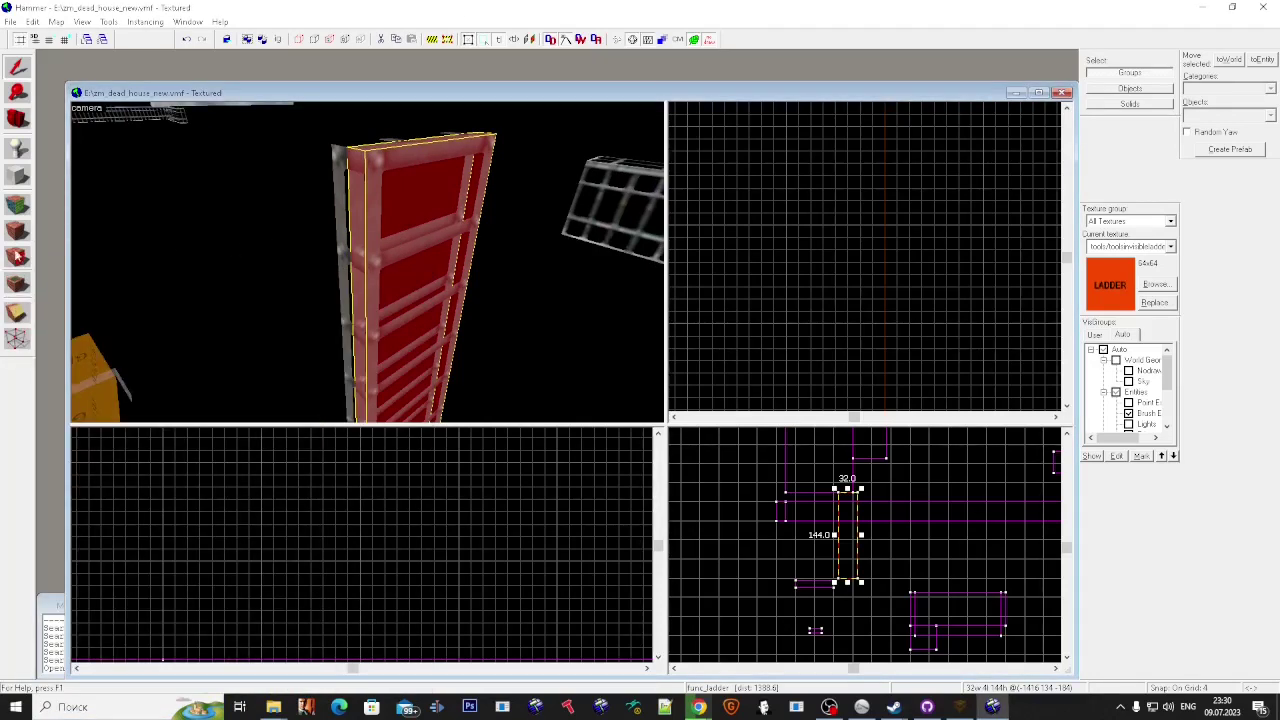
click(17, 257)
key(ctrl+t)
click(736, 404)
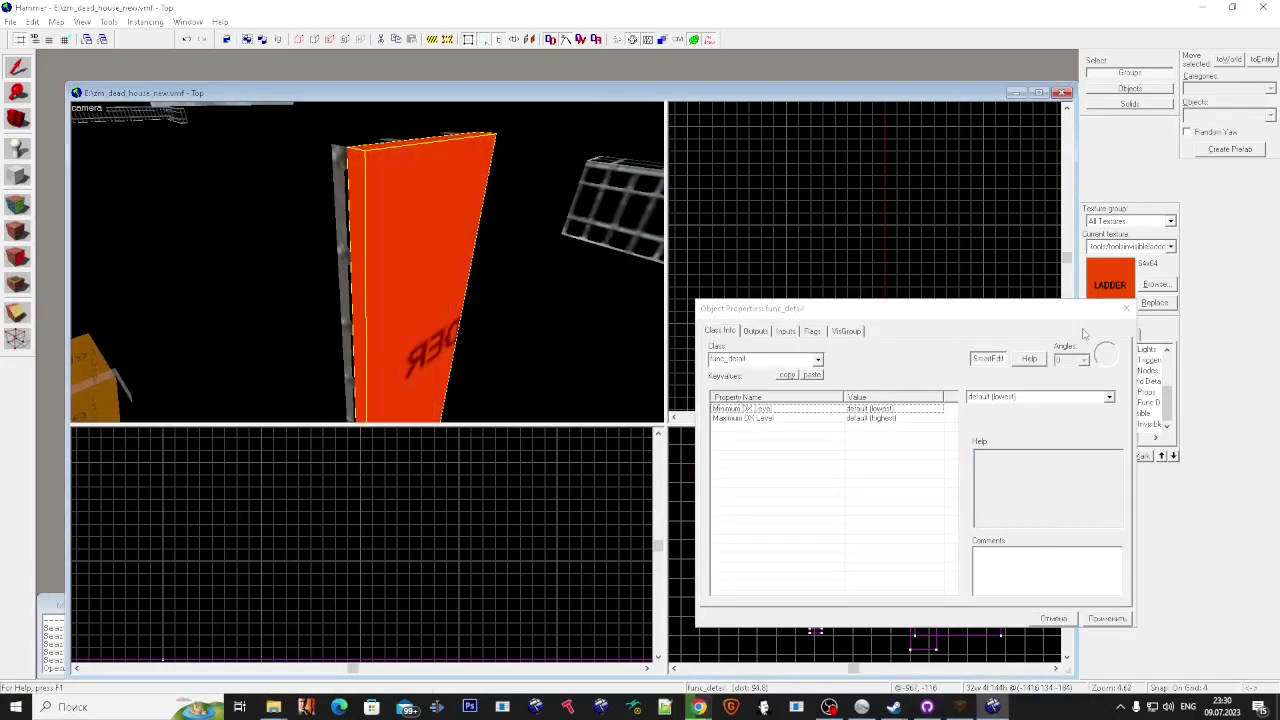
click(1126, 309)
Step: Pick up tools/toolsnodraw from an existing face and apply it to the large back face of the ladder's rung brush
click(17, 205)
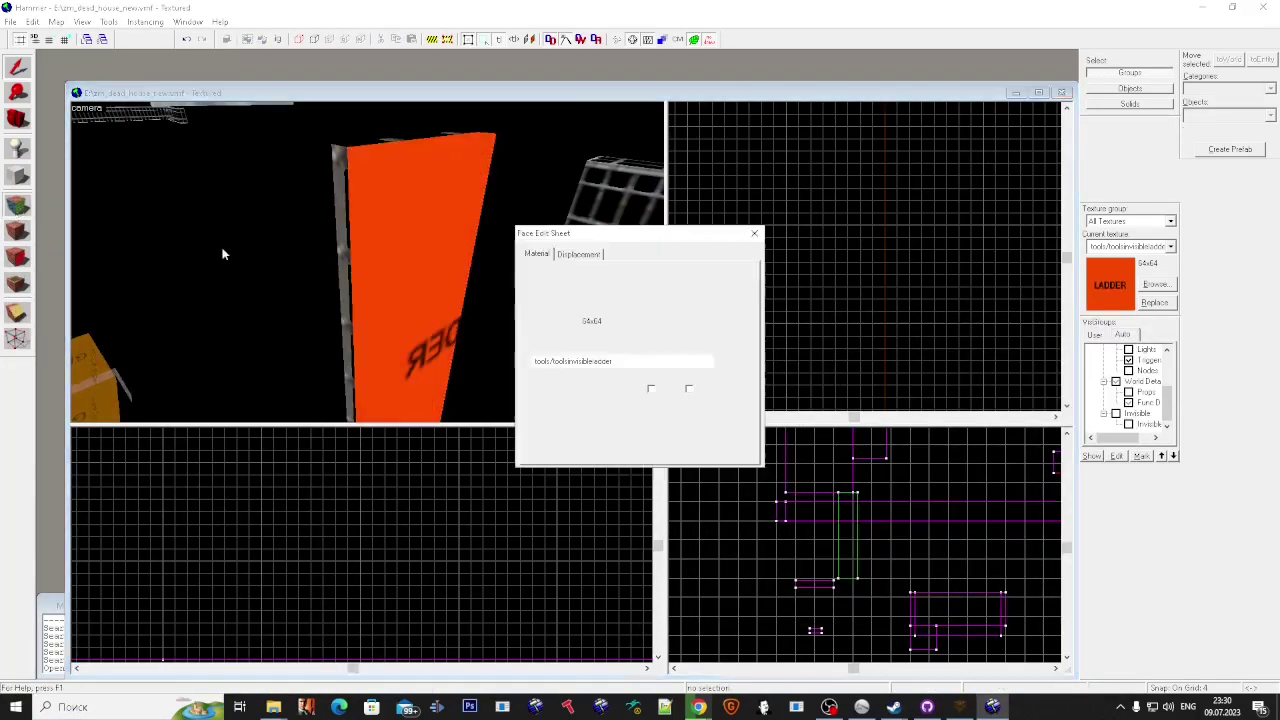
key(w)
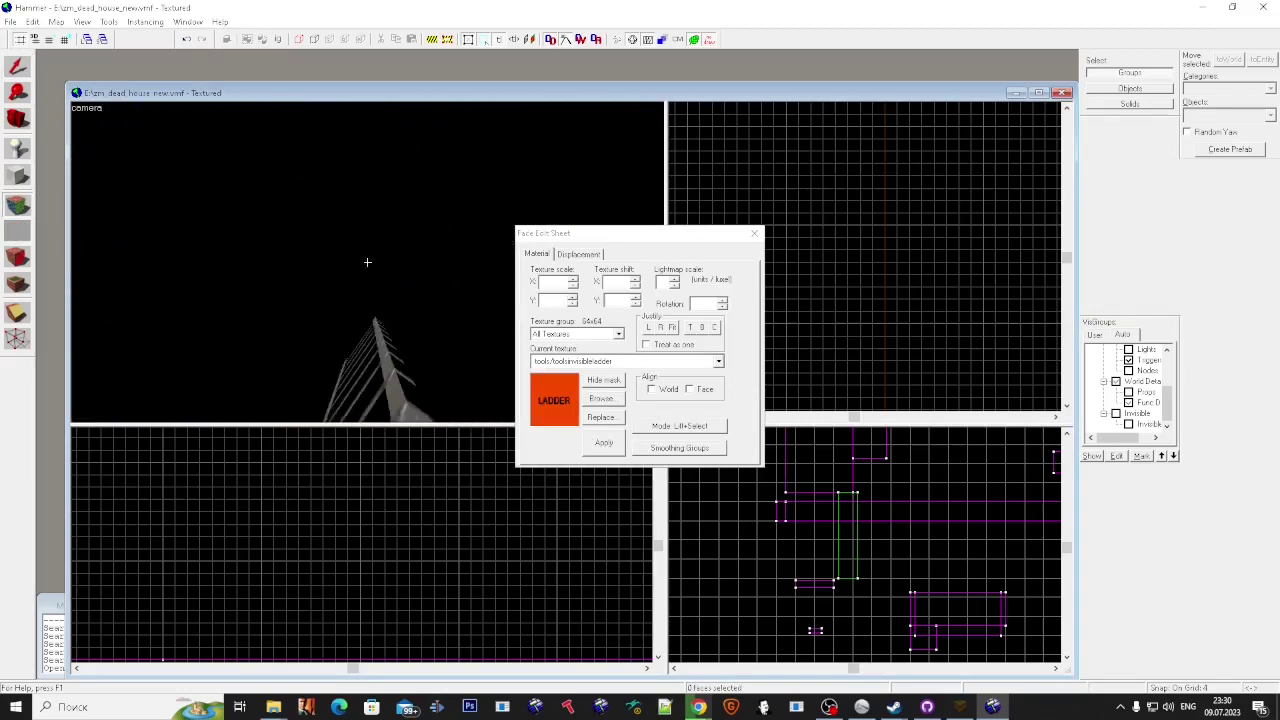
click(367, 260)
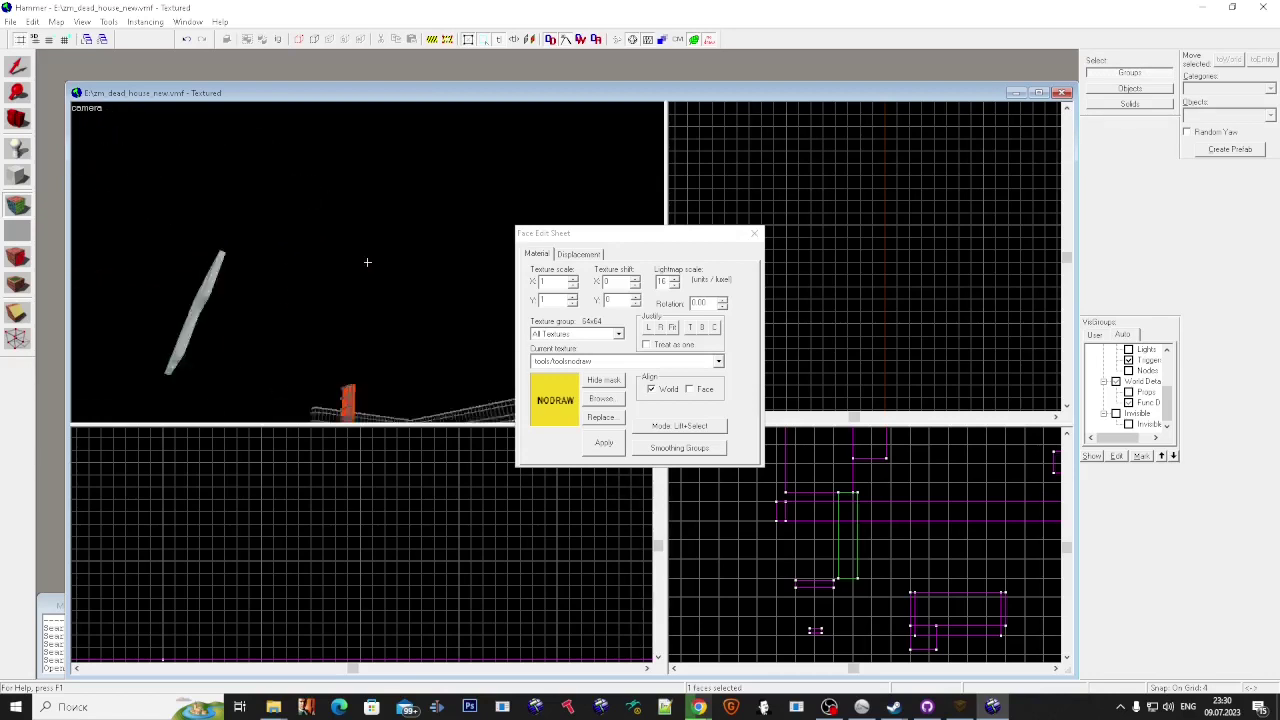
key(w)
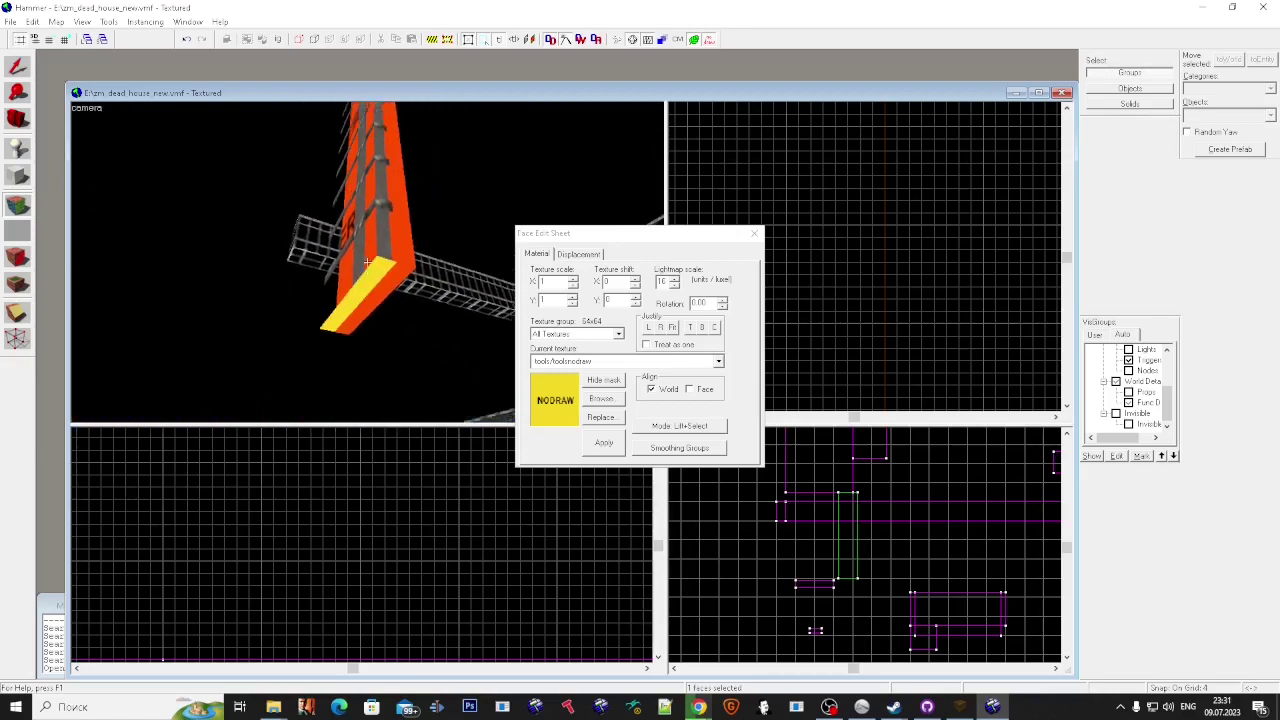
right_click(367, 262)
key(w)
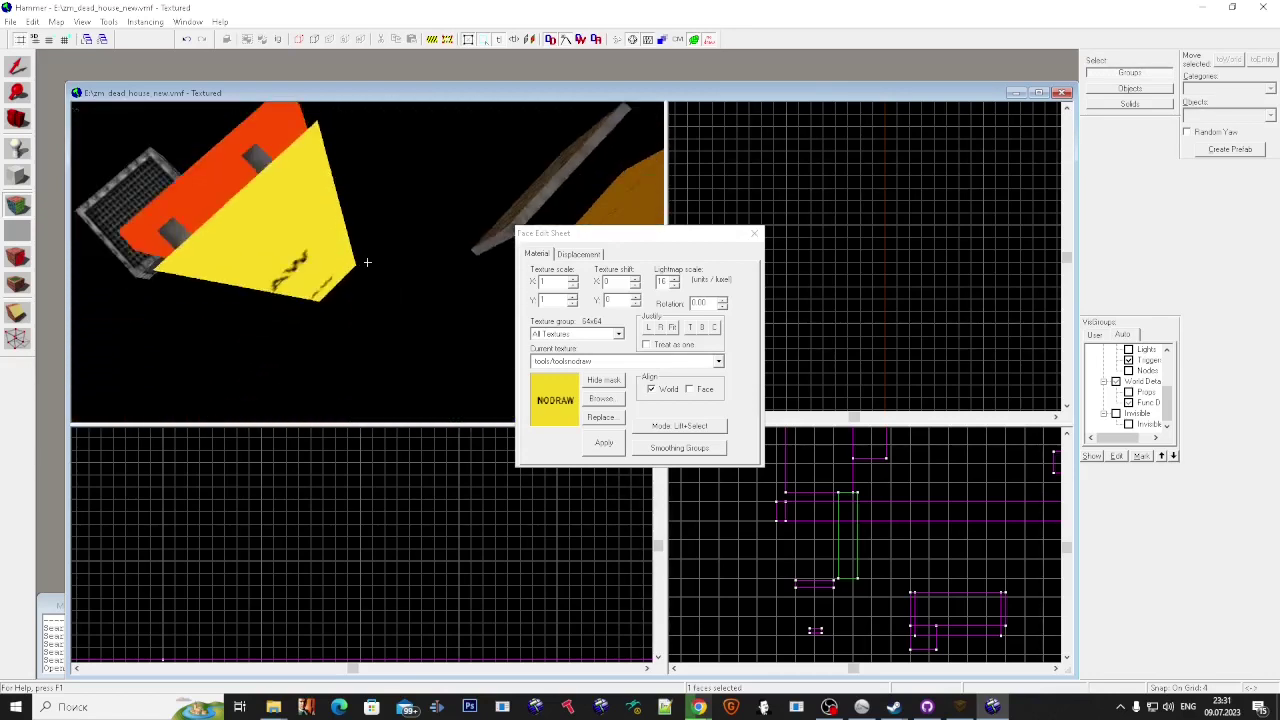
key(a)
key(d)
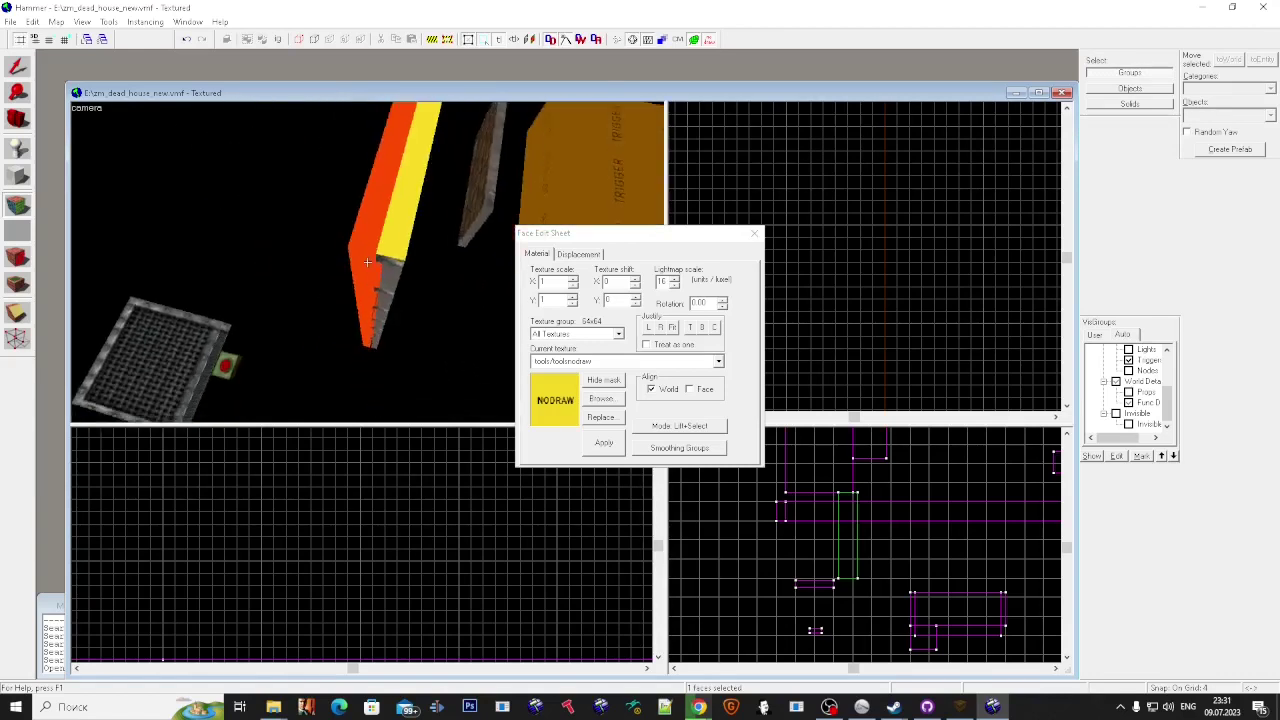
Step: Set the texture rotation to 90 on the end face of the ladder's rung brush and adjust its texture shift
key(a)
click(367, 262)
key(d)
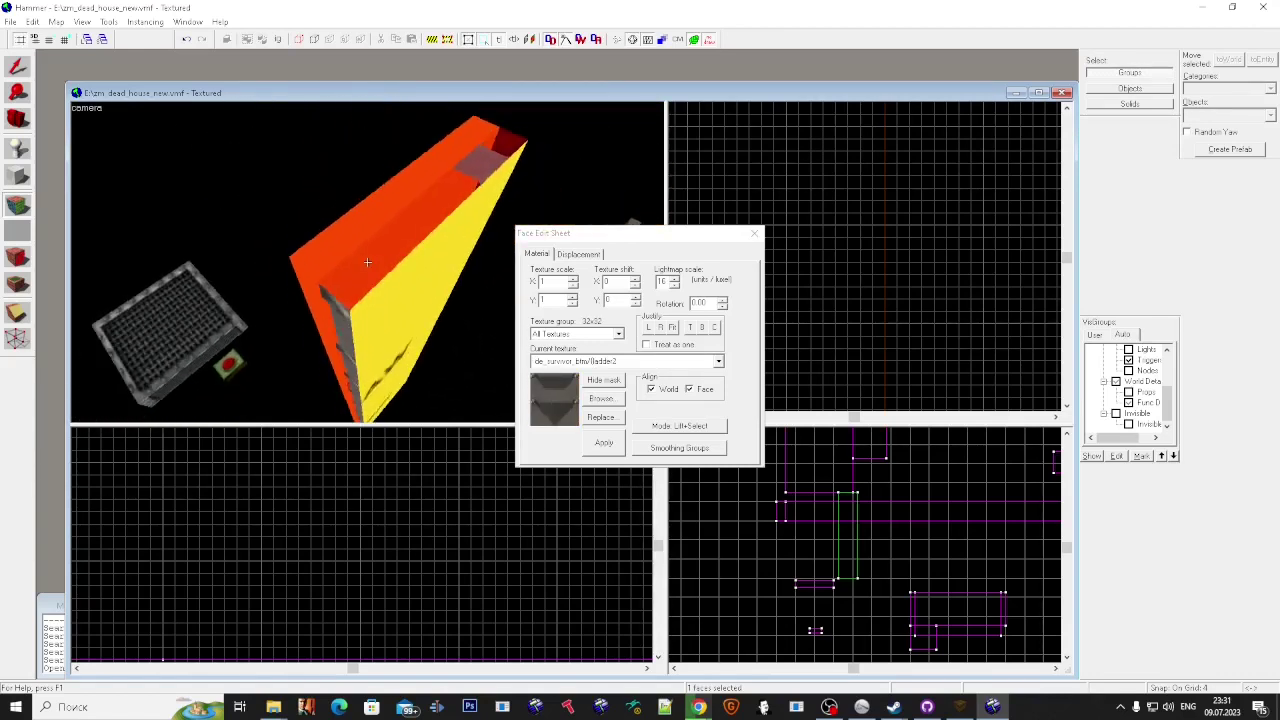
key(Right)
key(super)
drag(703, 303, 692, 315)
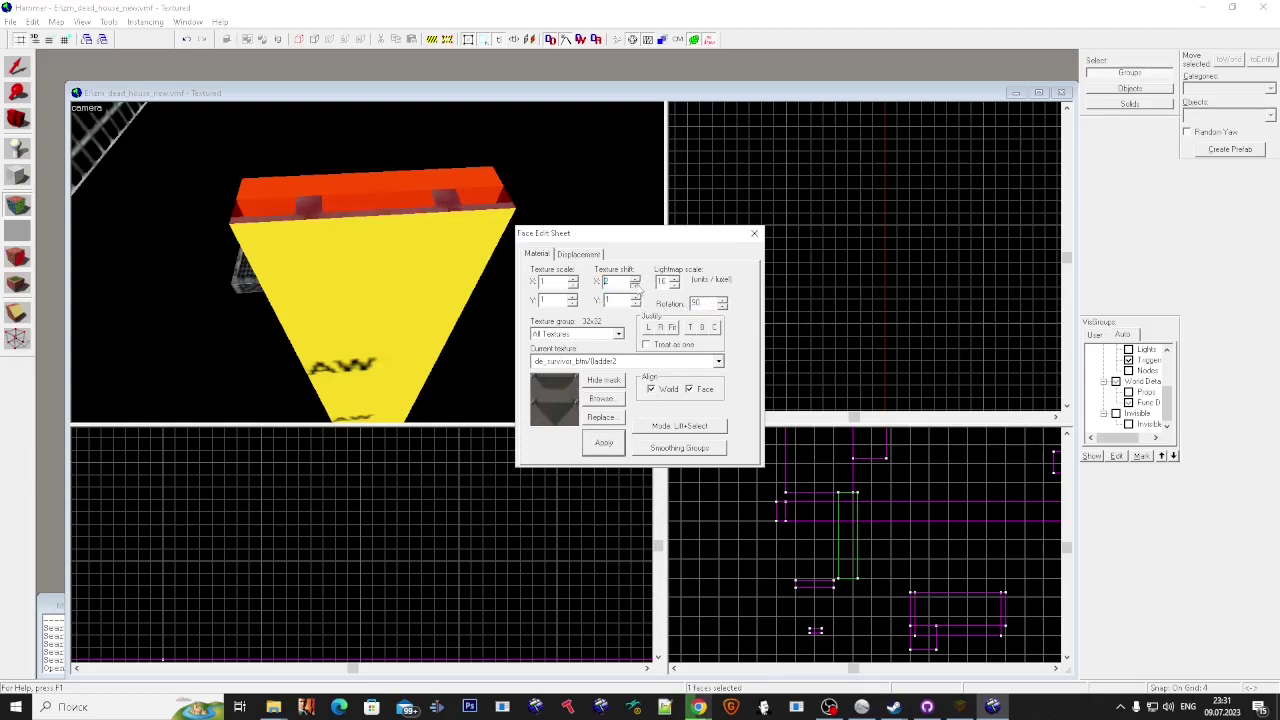
click(384, 228)
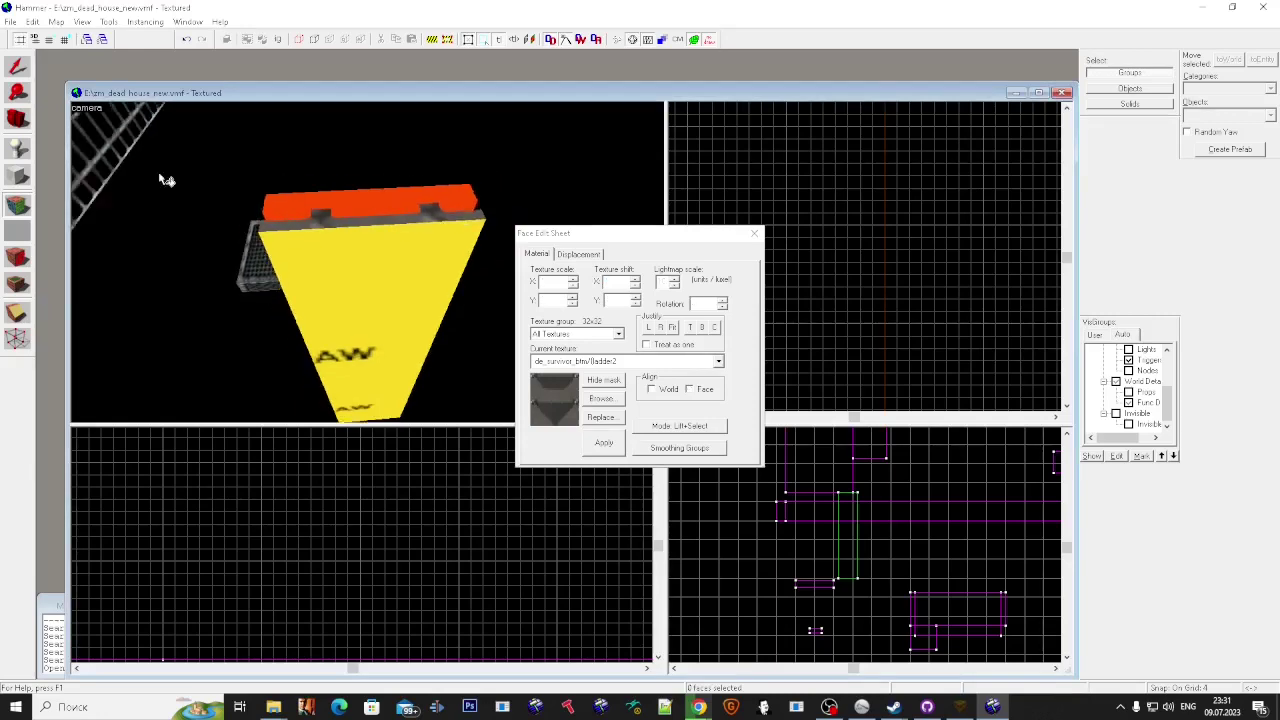
Step: Pick up the tools/toolsnodraw texture again and apply it to the hidden faces of the metal grate brush
click(22, 66)
key(a)
click(20, 206)
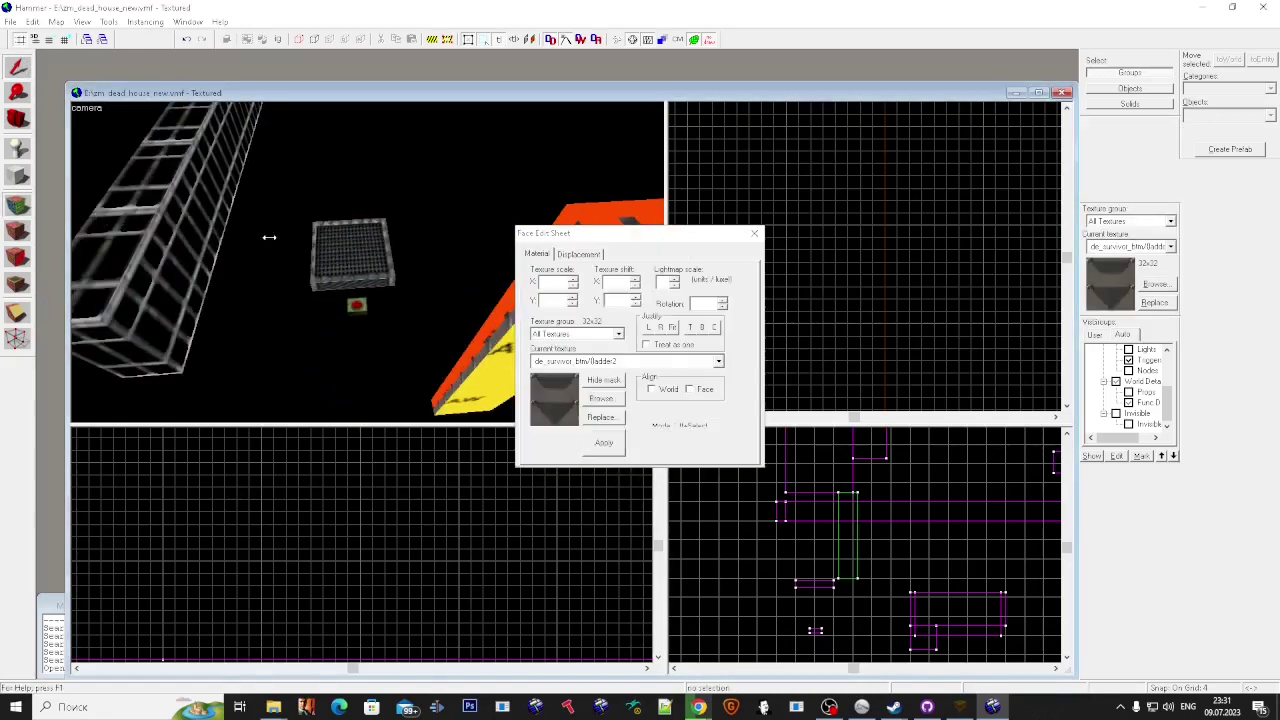
key(Right)
click(367, 262)
key(s)
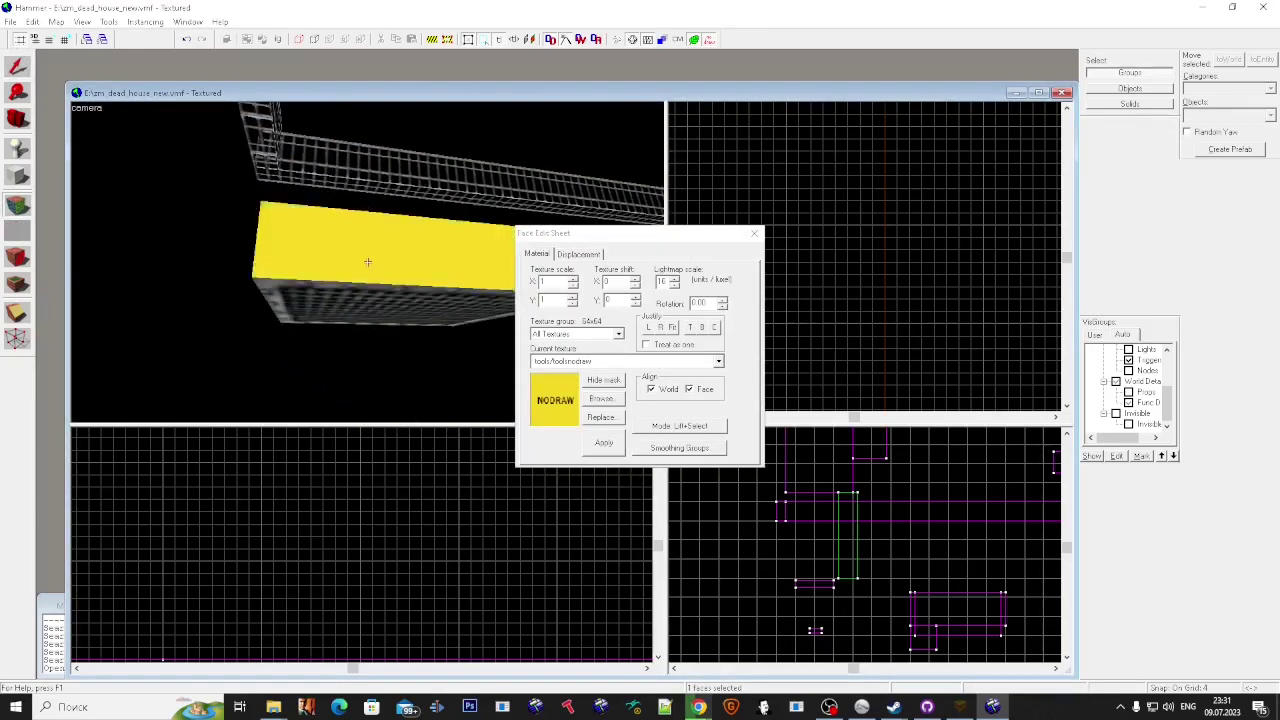
key(a)
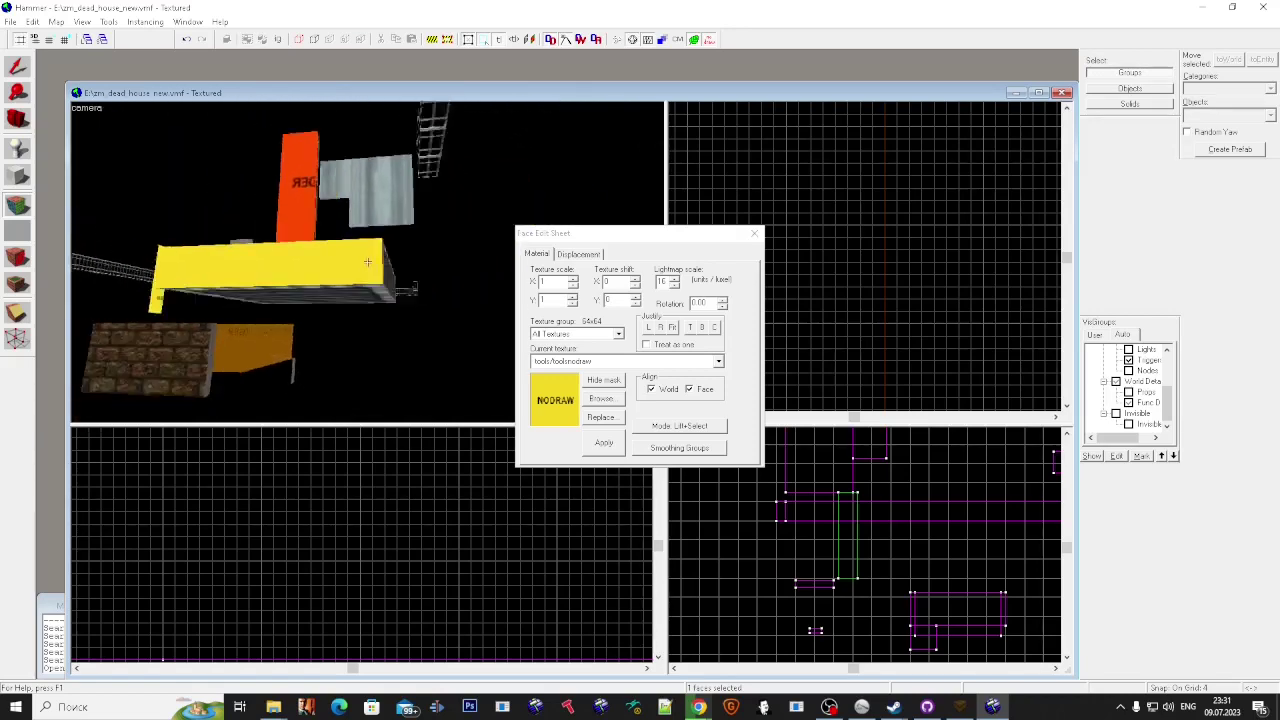
Step: Apply tools/toolsnodraw to the hidden faces of the railing fence brushes around the map
key(s)
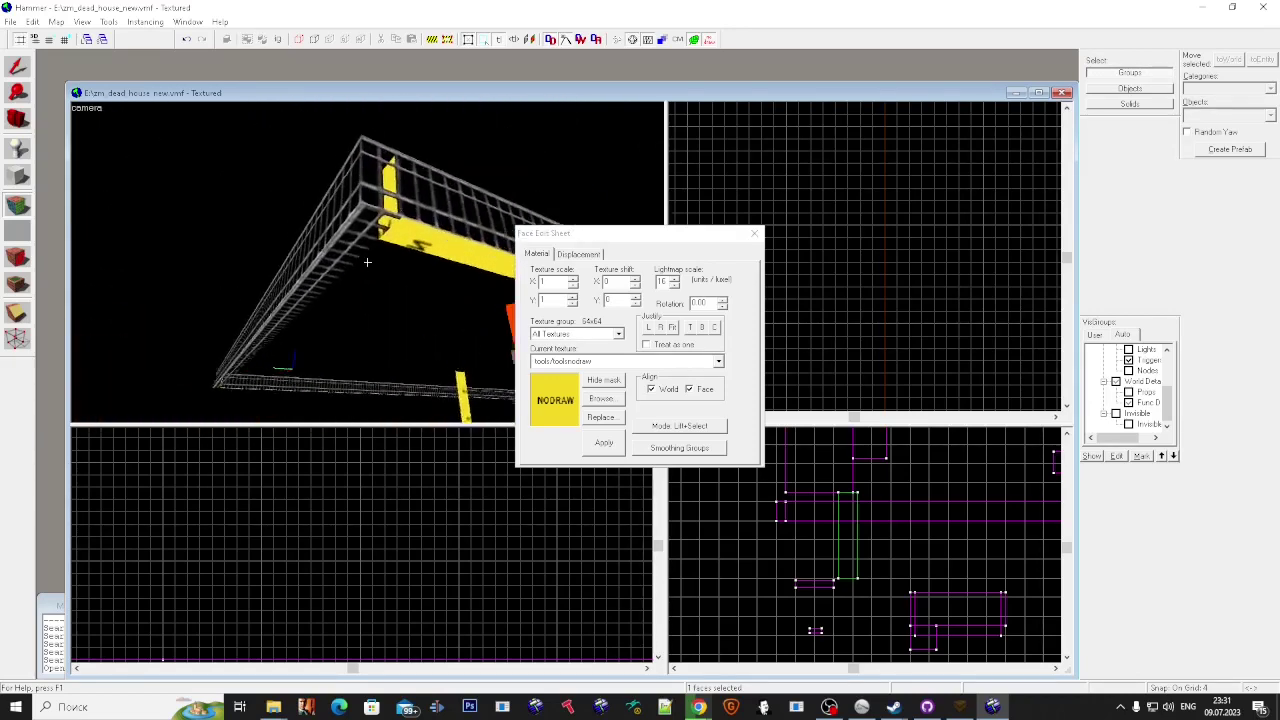
key(w)
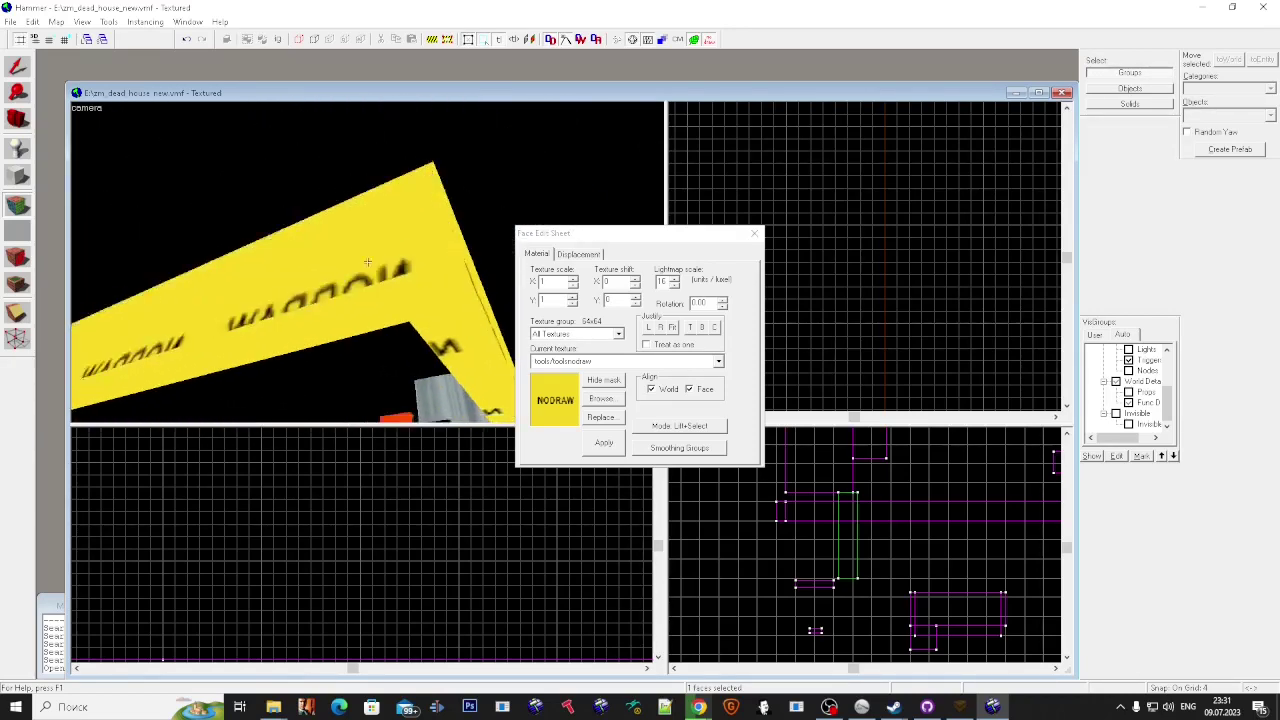
key(a)
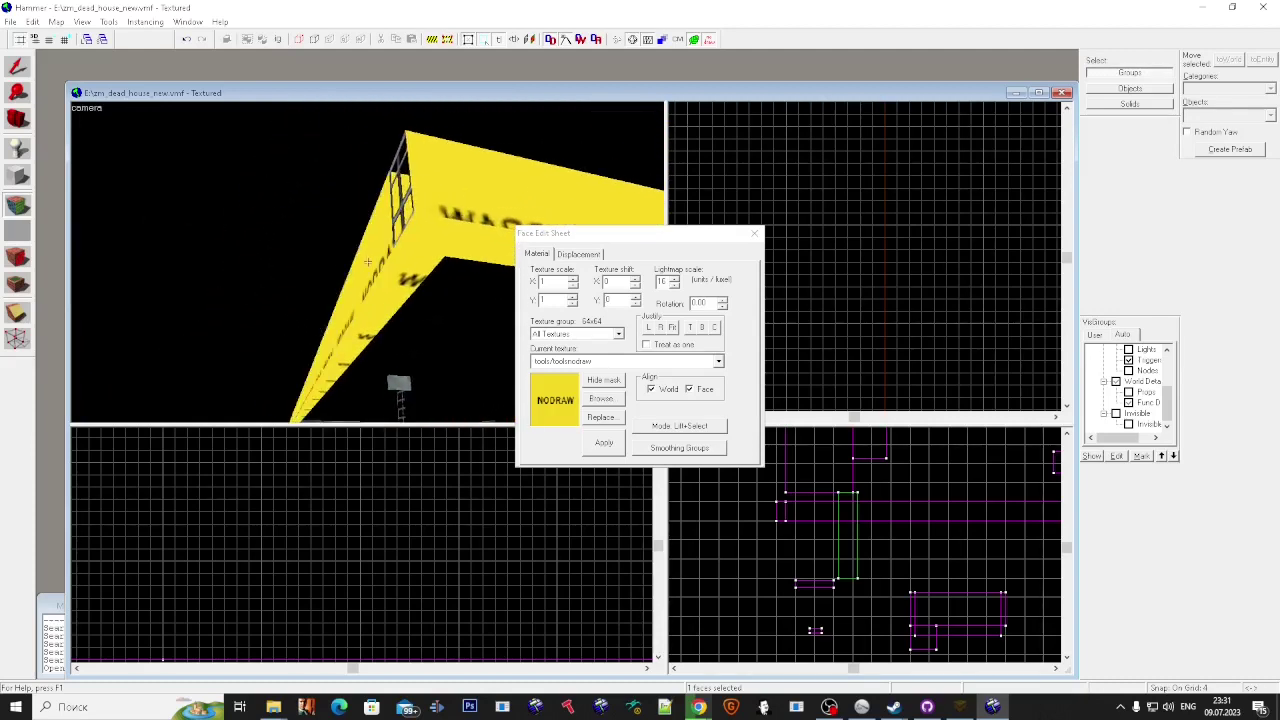
key(a)
key(s)
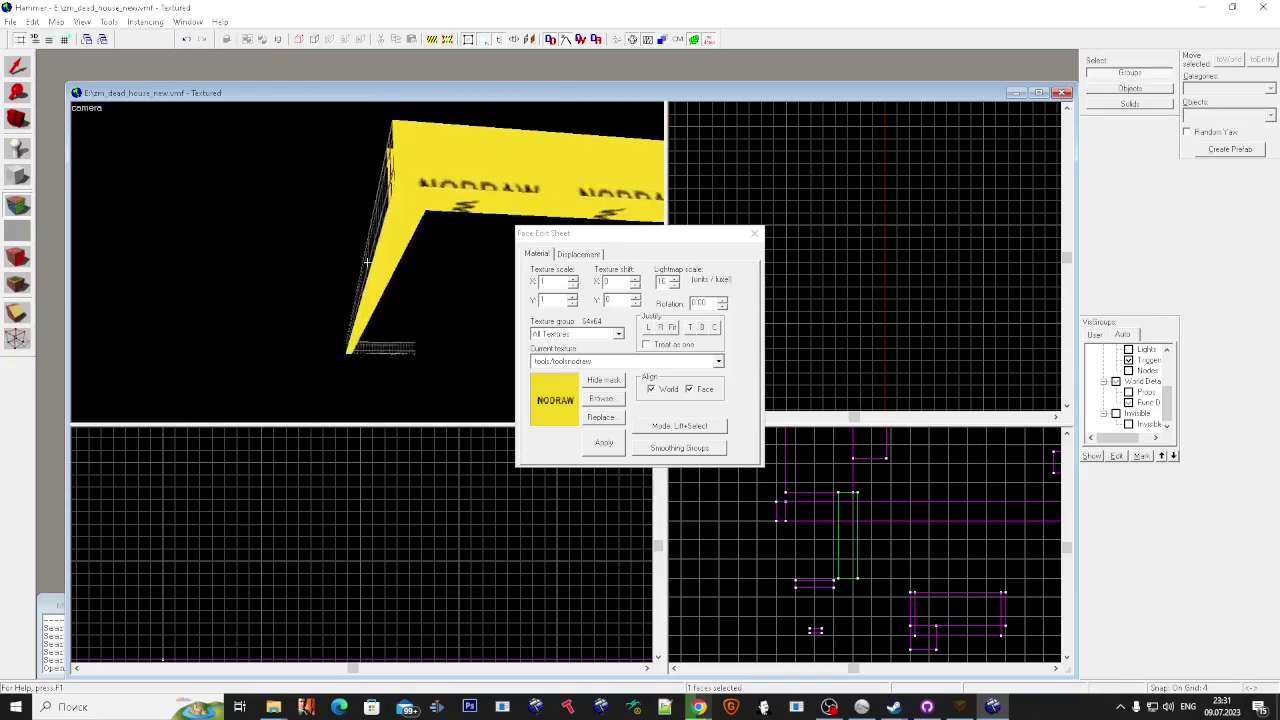
key(s)
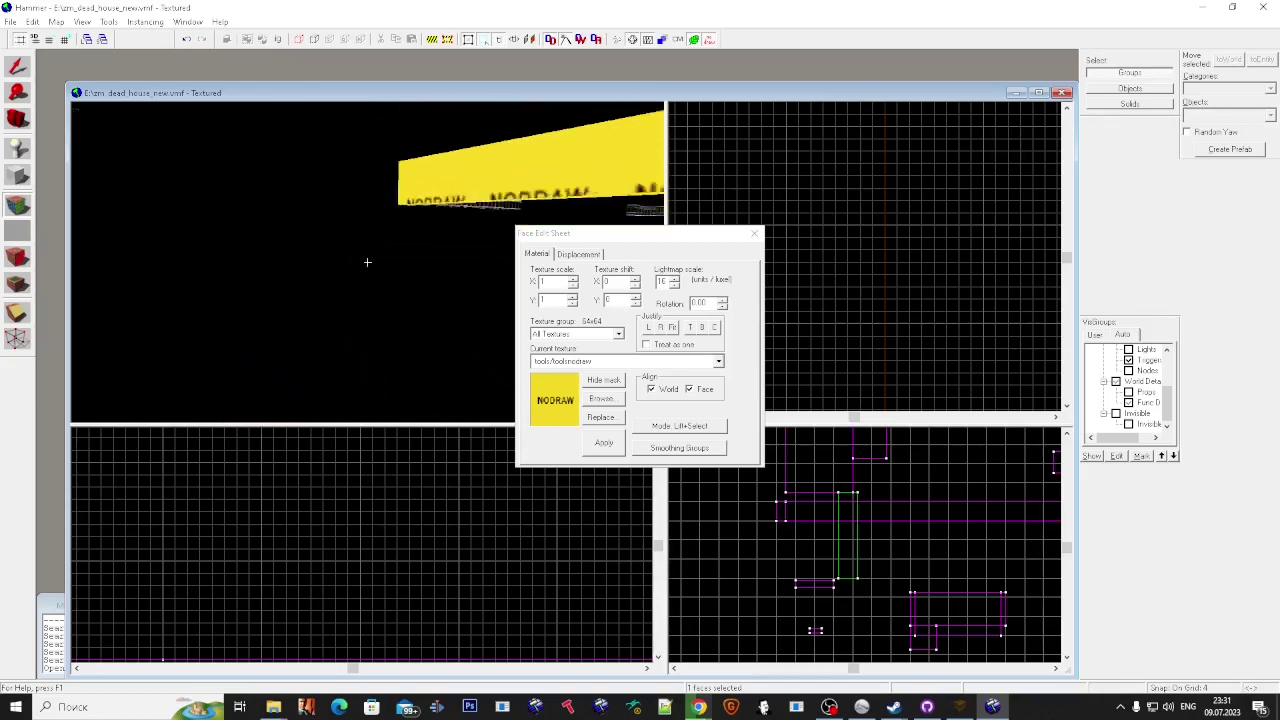
key(w)
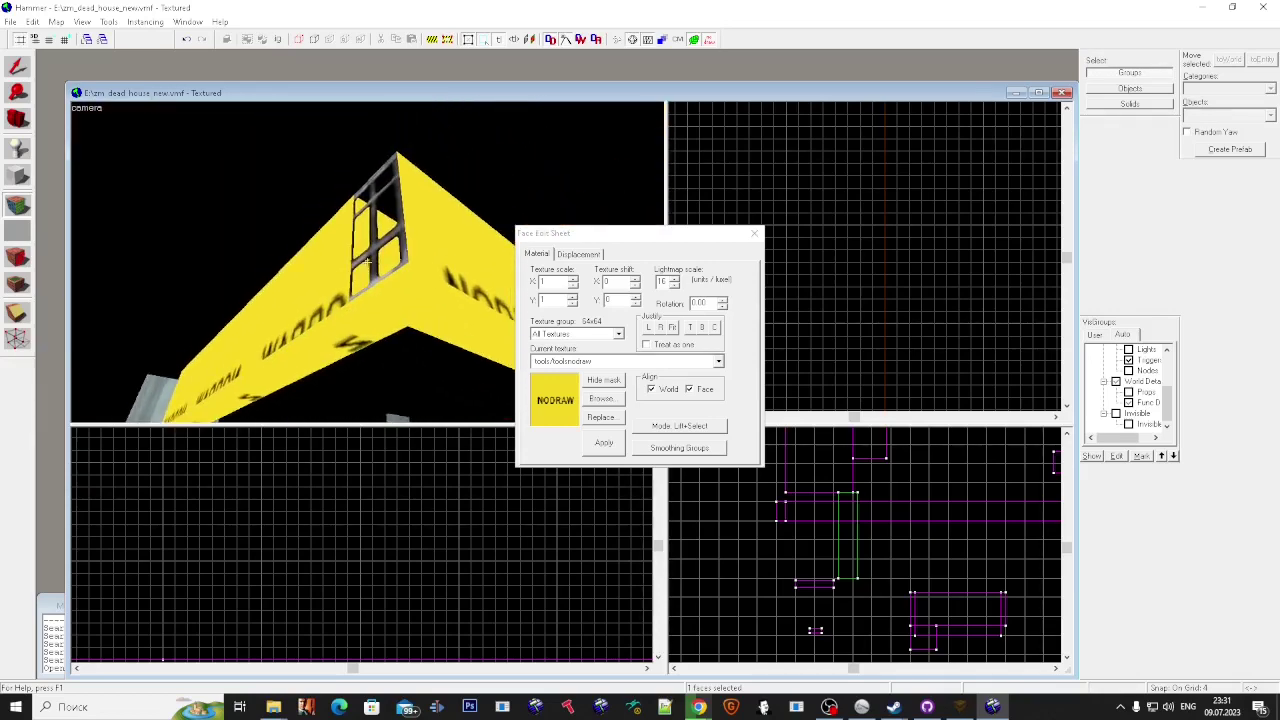
key(w)
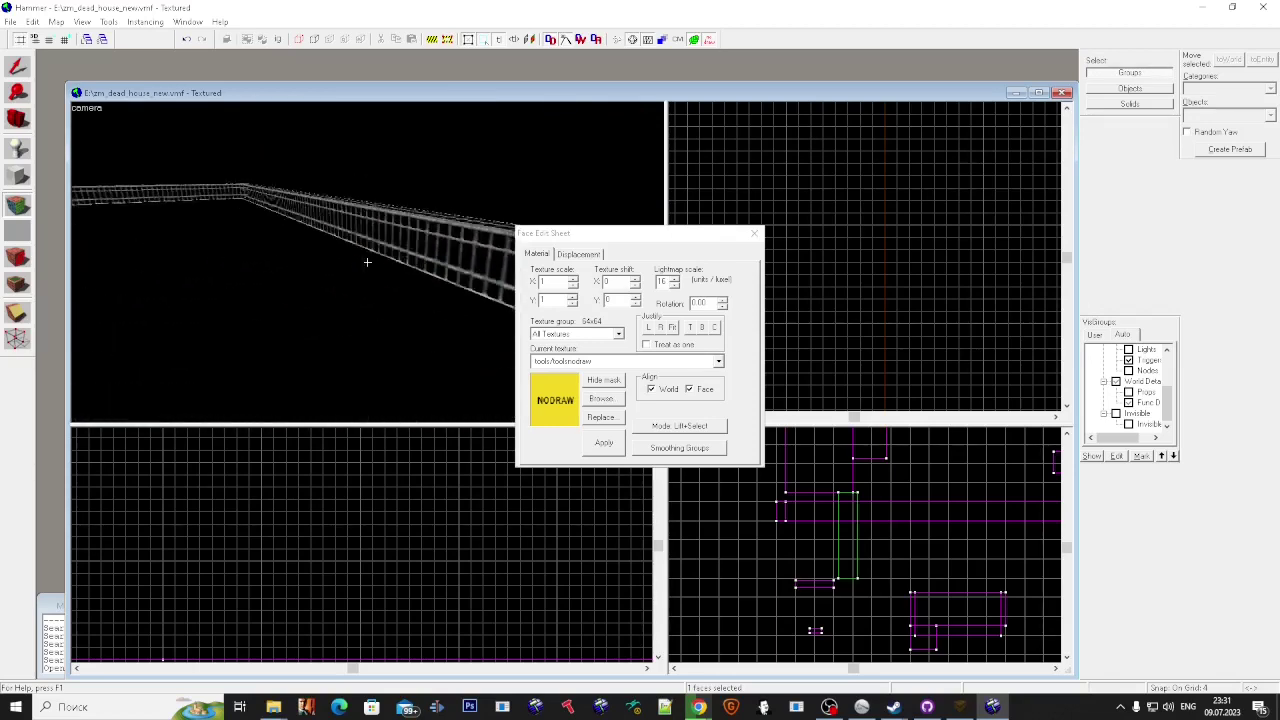
key(w)
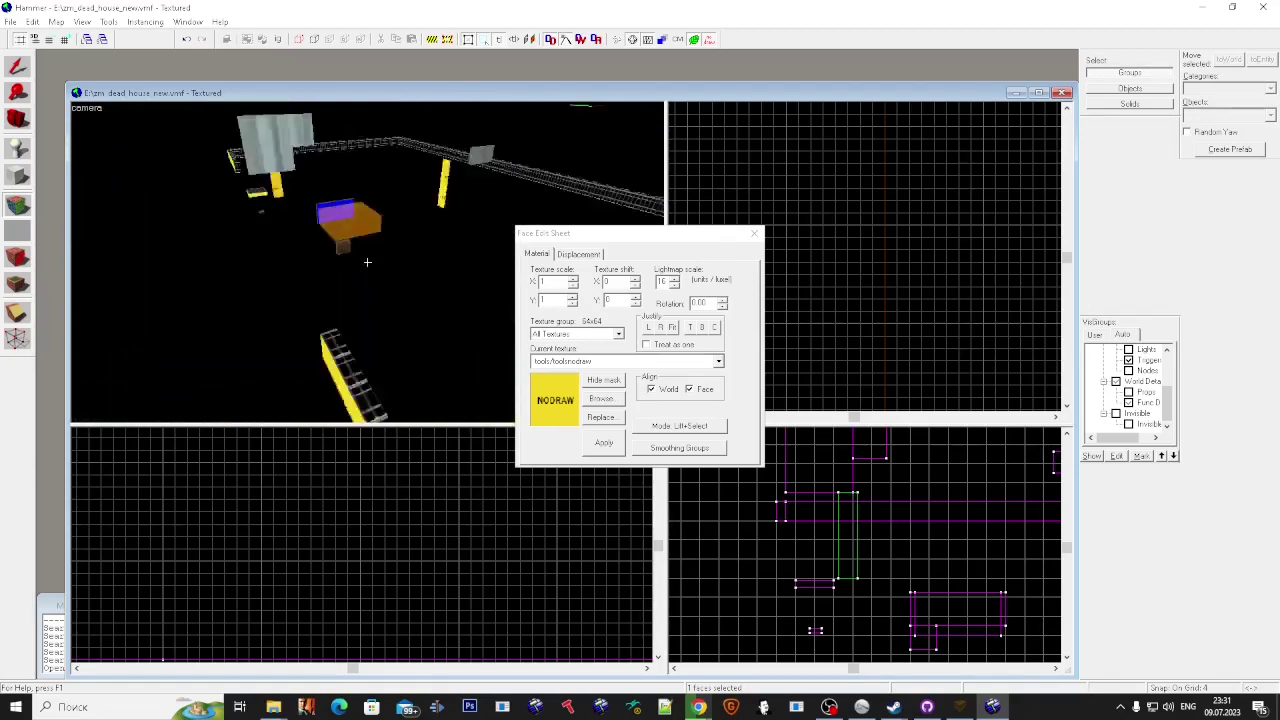
Step: Select the two metal sheet func_wall entities and set their FX Amount to 220
key(shift+s)
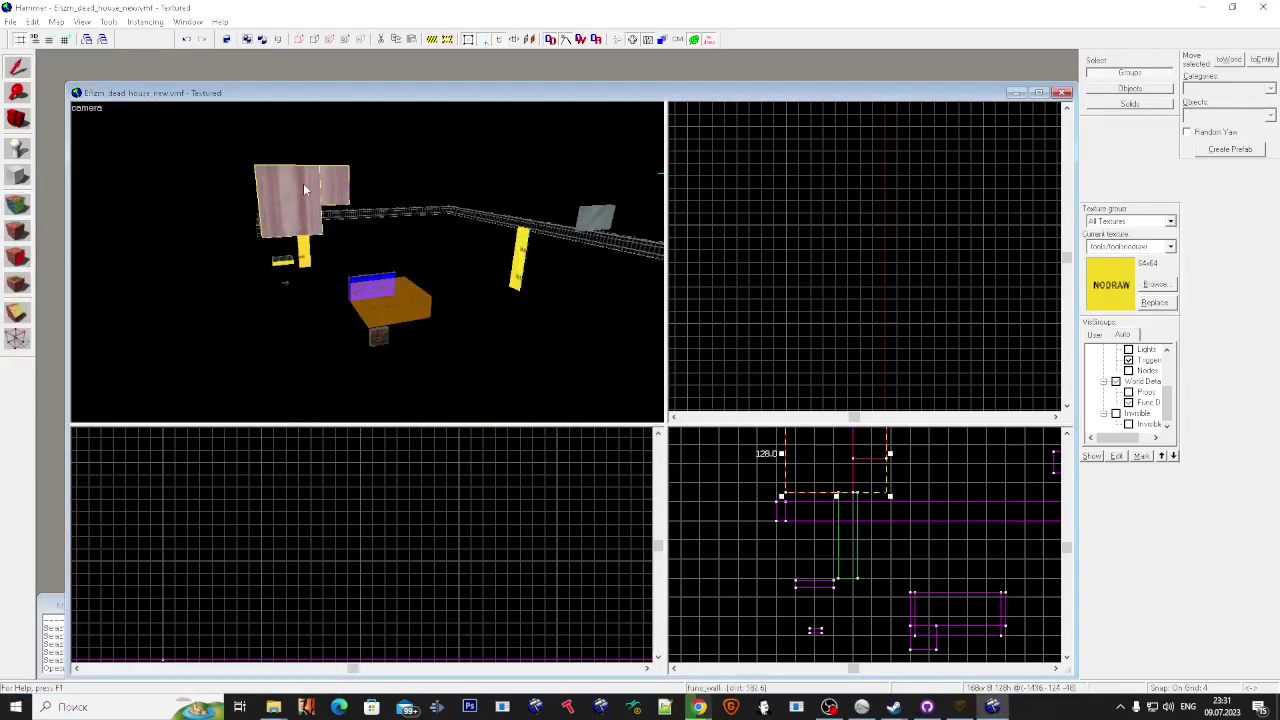
key(a)
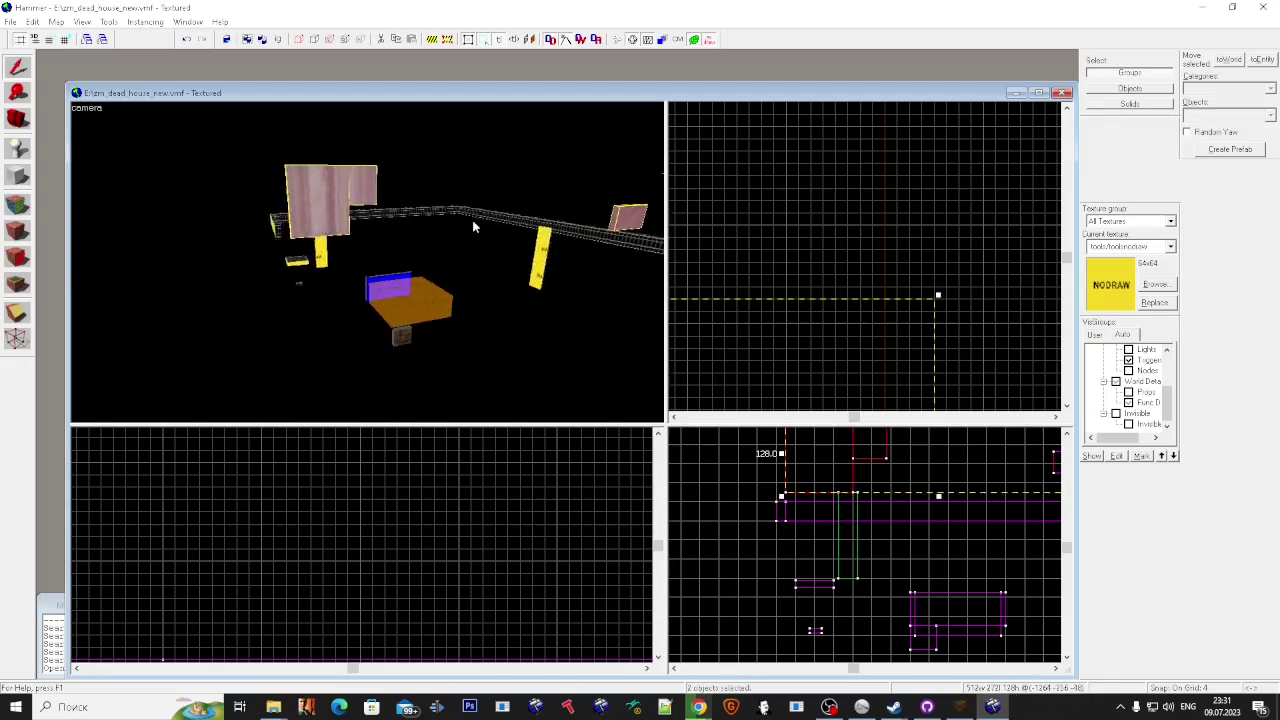
key(alt+Return)
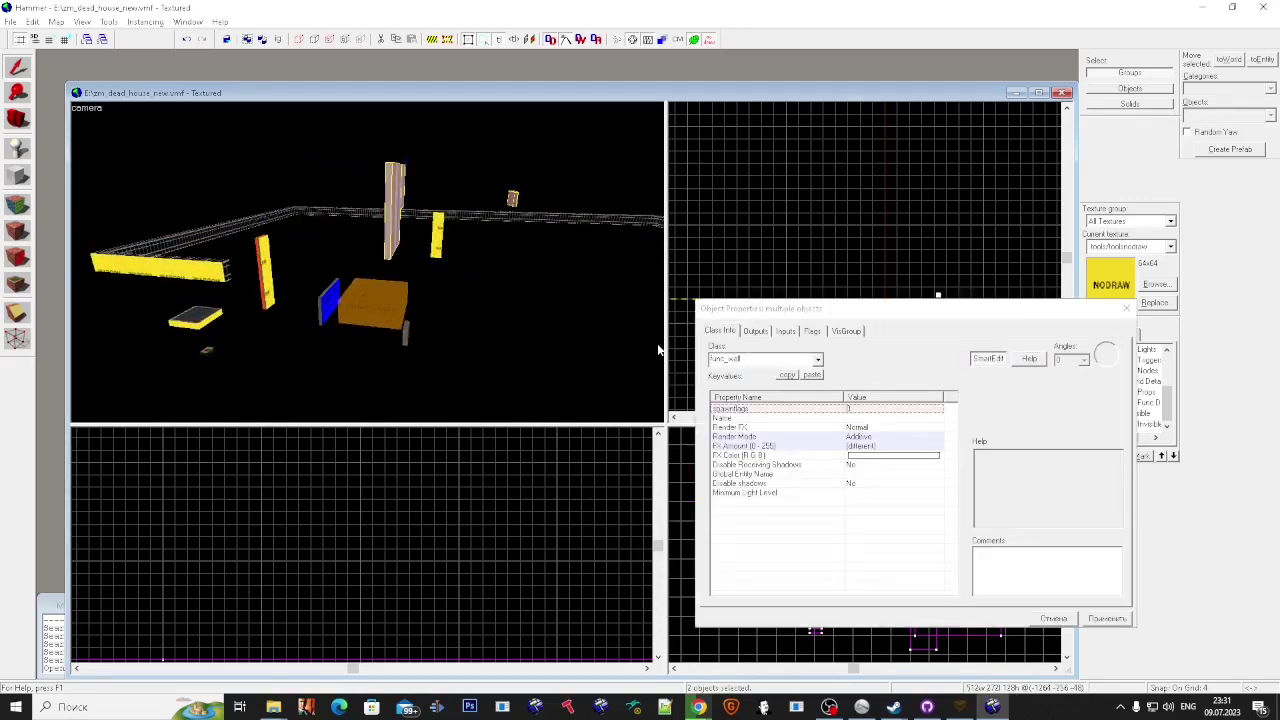
click(868, 439)
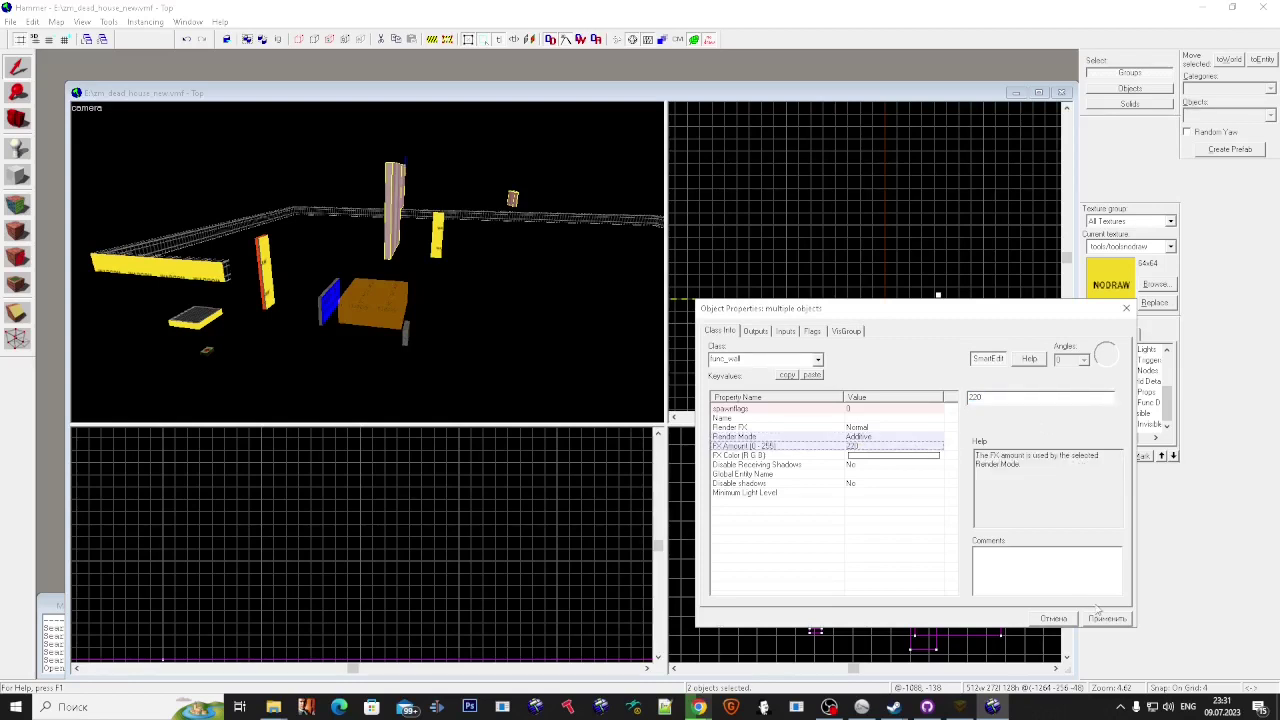
click(1126, 308)
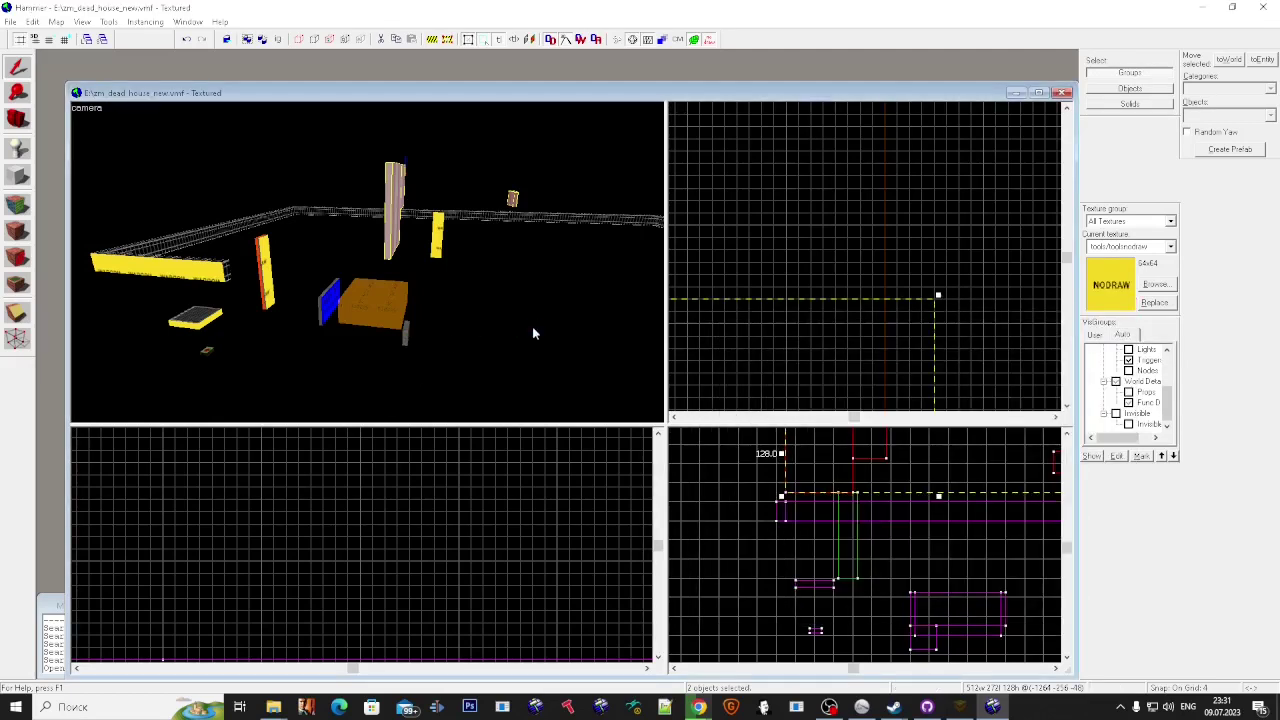
Step: Apply tools/toolsnodraw to the hidden side faces of the large metal sheet panel
click(17, 204)
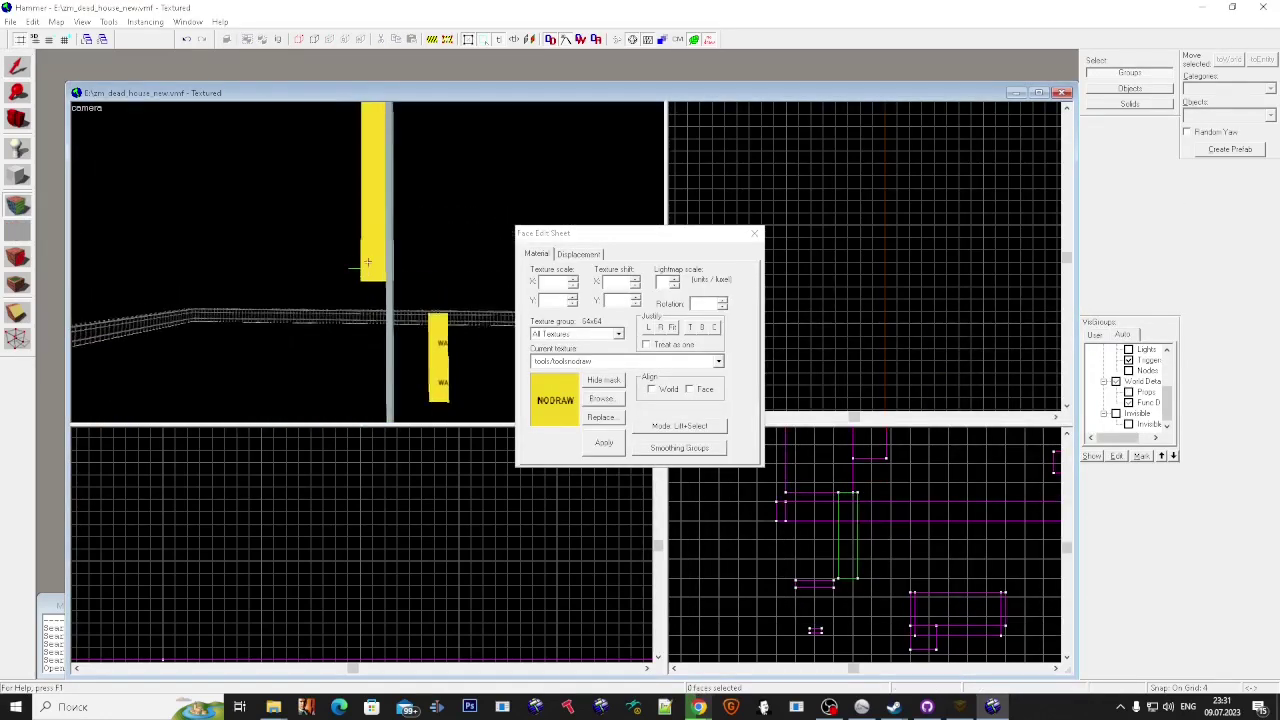
key(w)
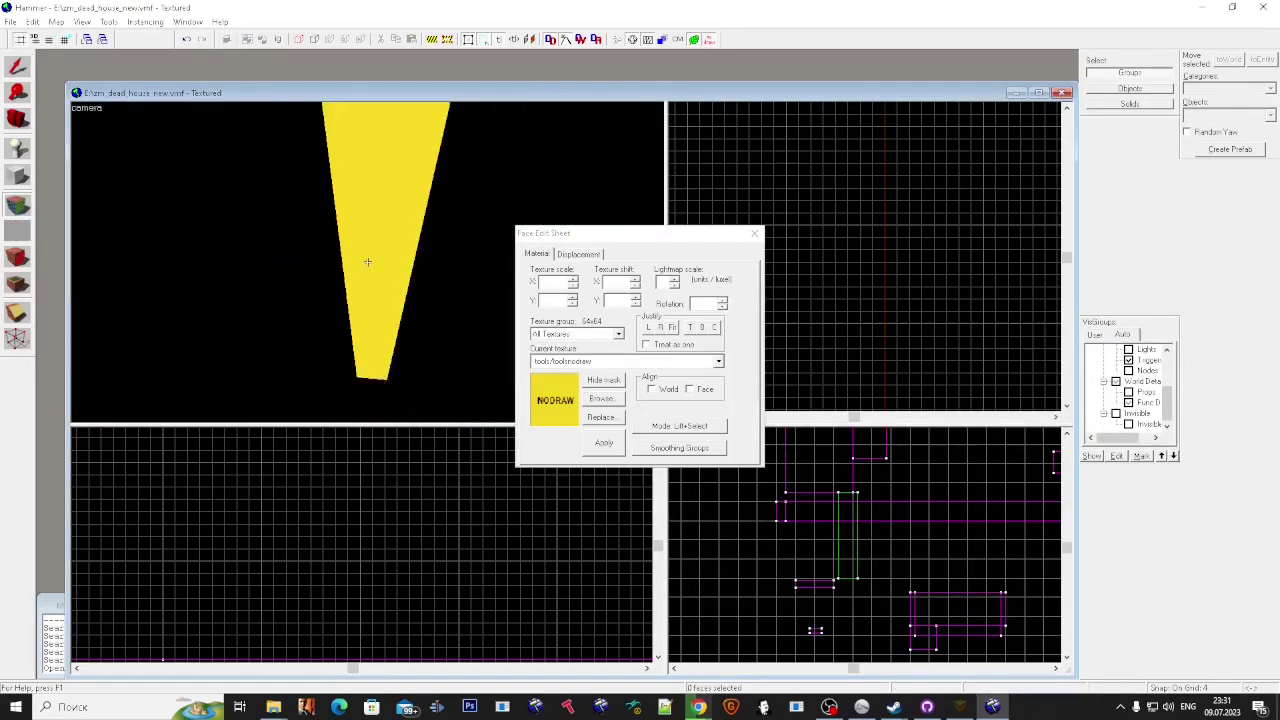
key(a)
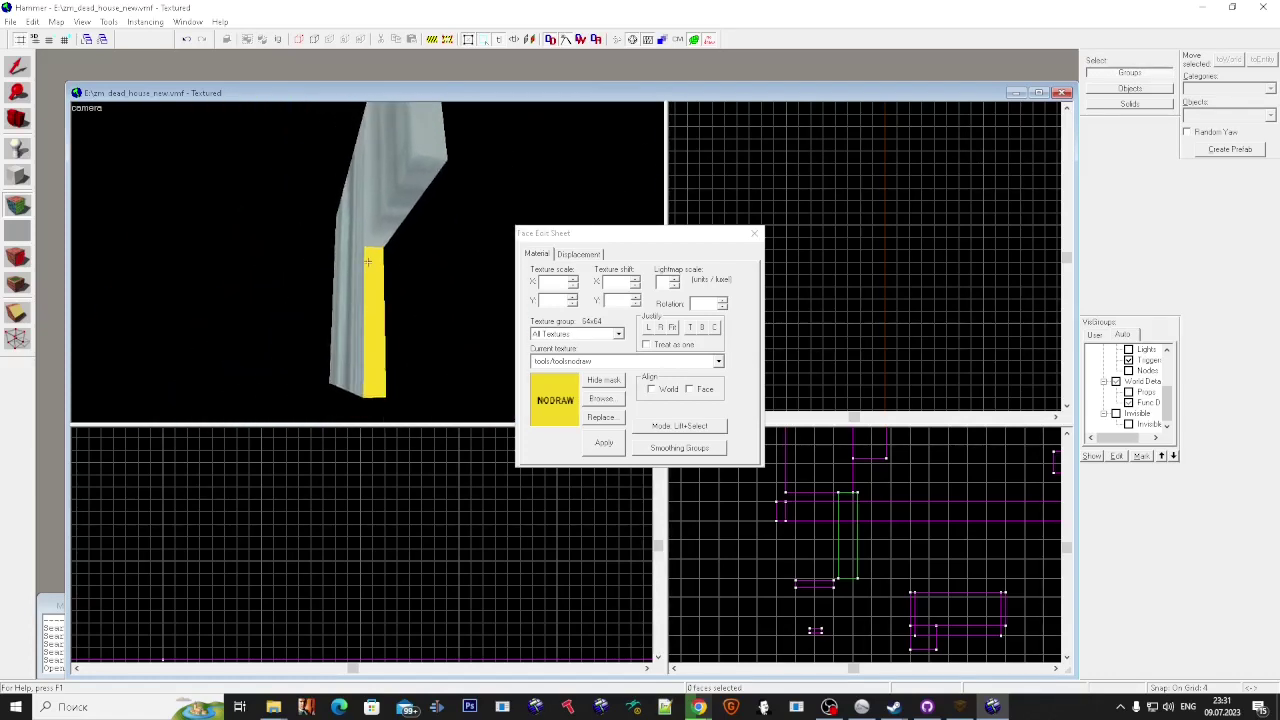
key(w)
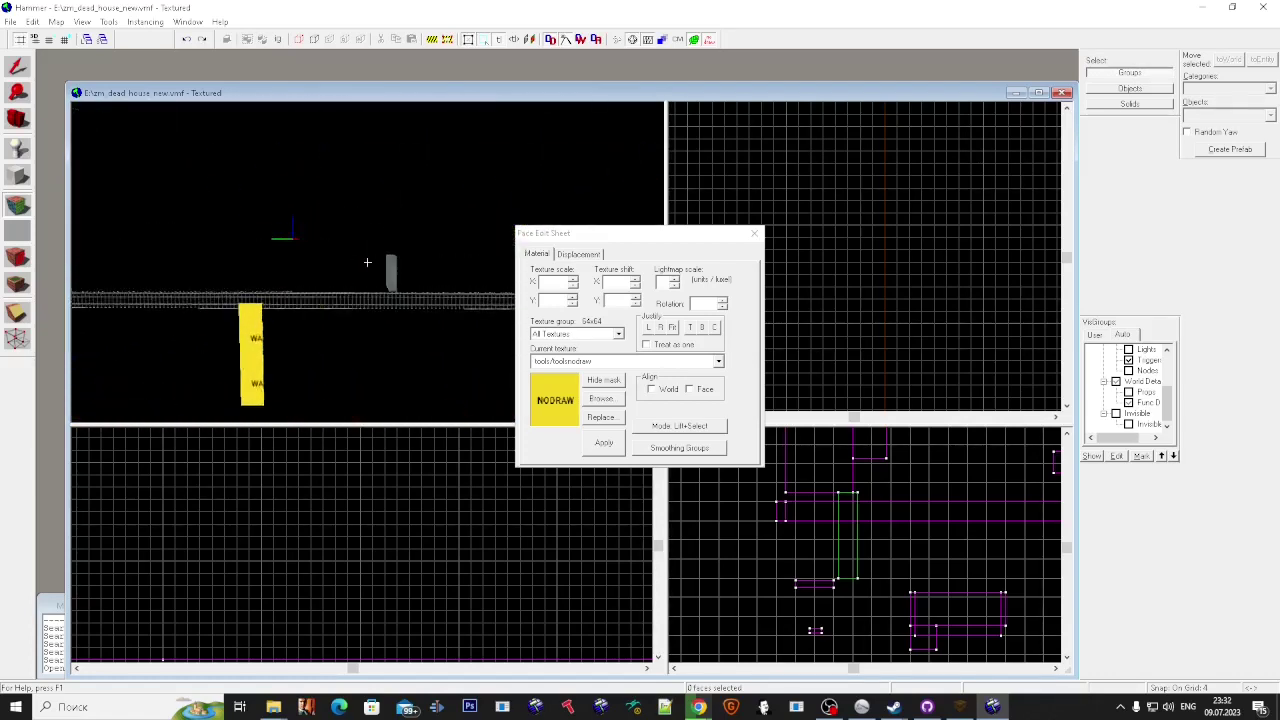
Step: Show all auto visgroups and examine the metal sheet panels and surrounding walls, floor and ceiling inside the house
key(super)
drag(1167, 403, 1167, 362)
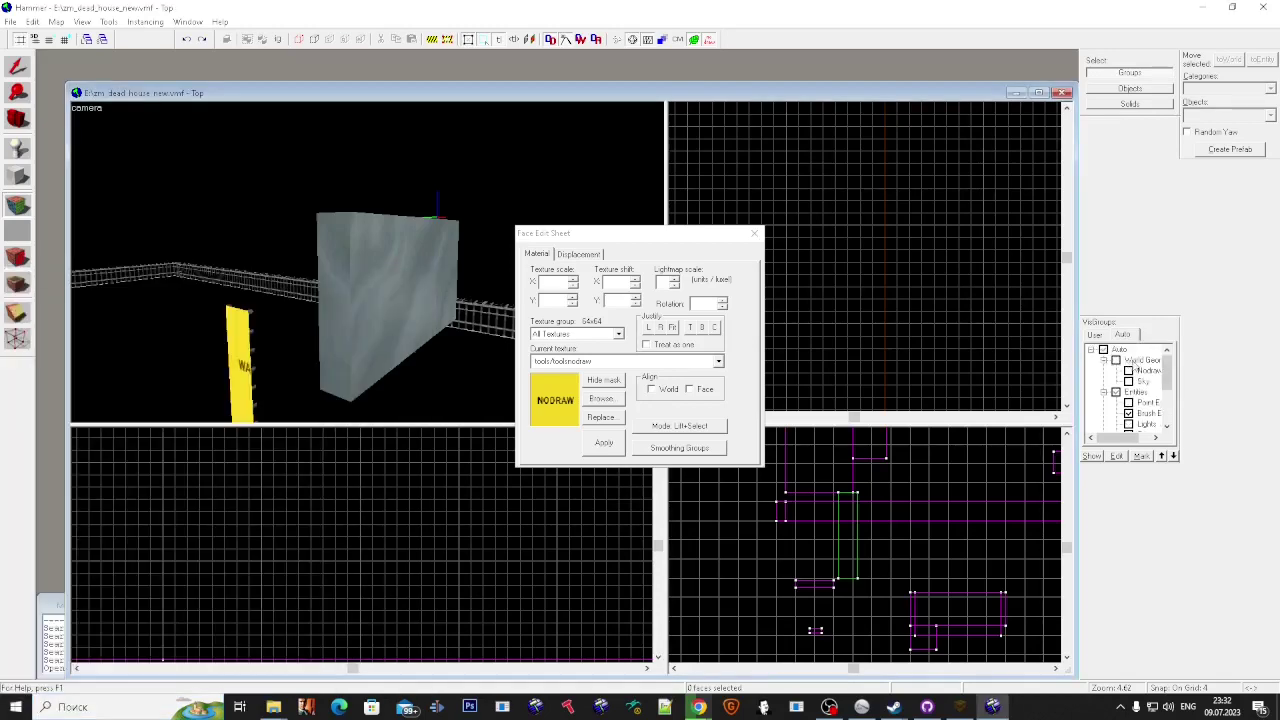
click(1103, 350)
key(w)
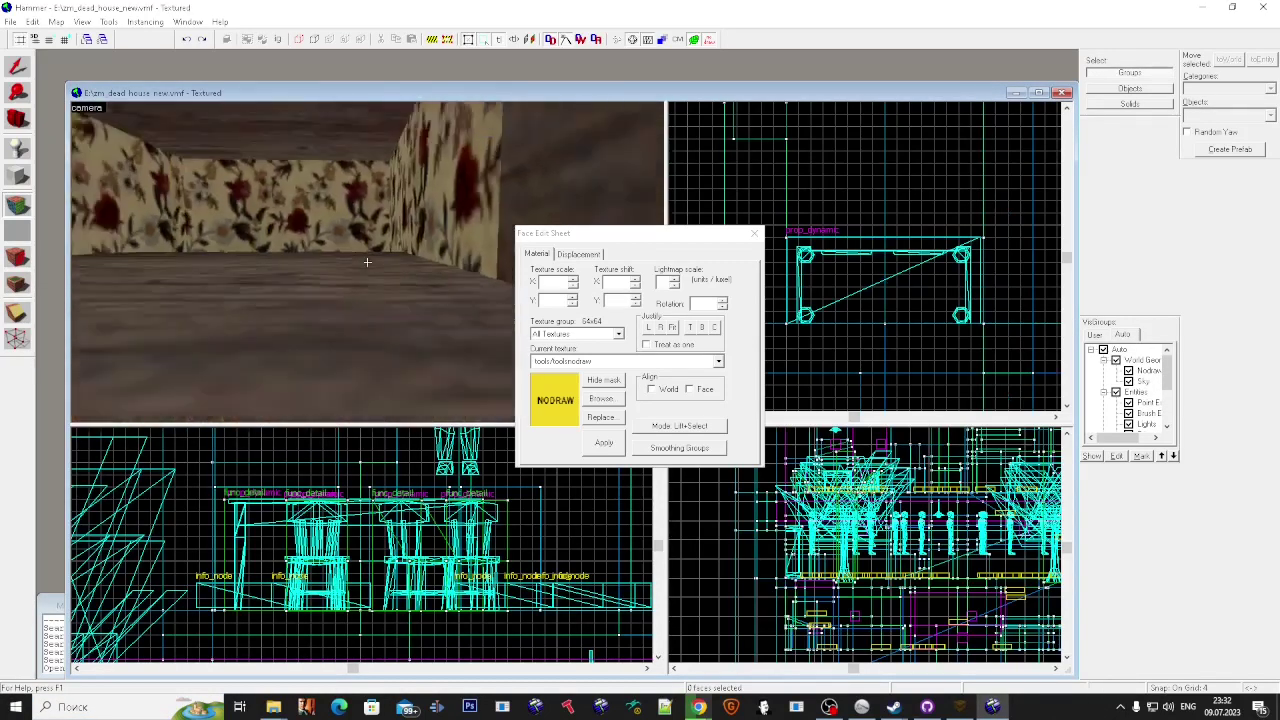
key(w)
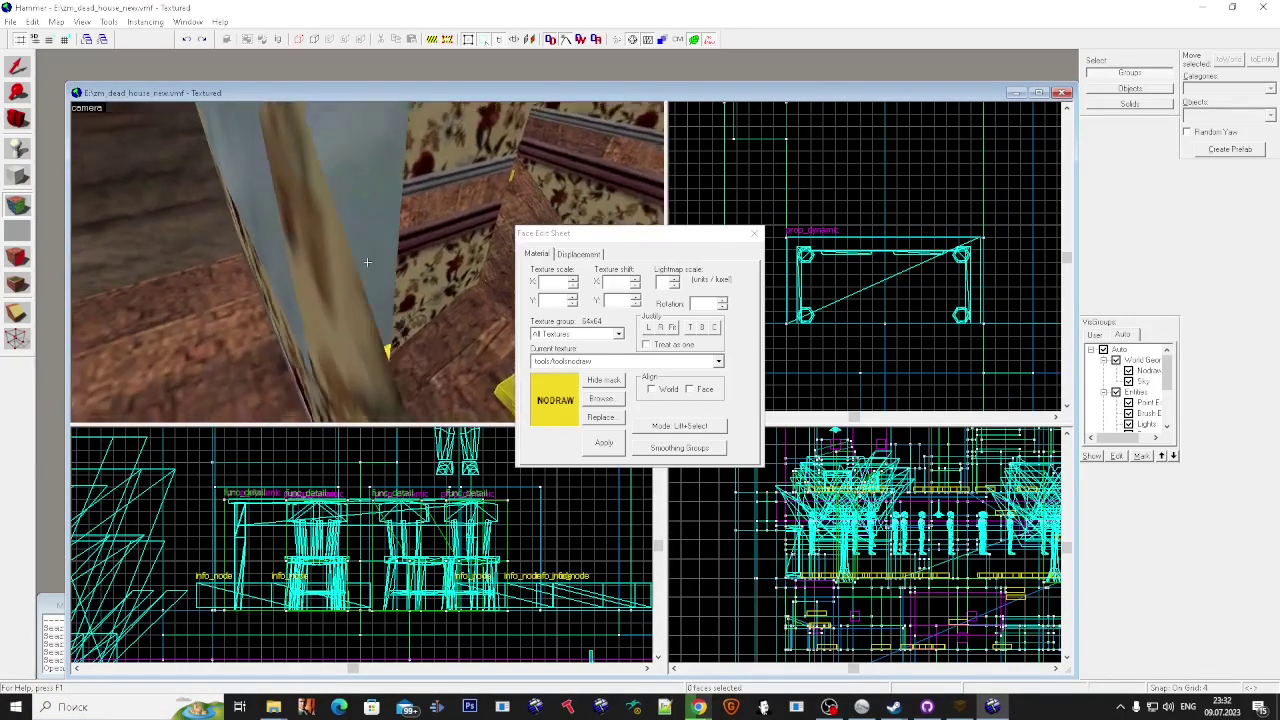
key(w)
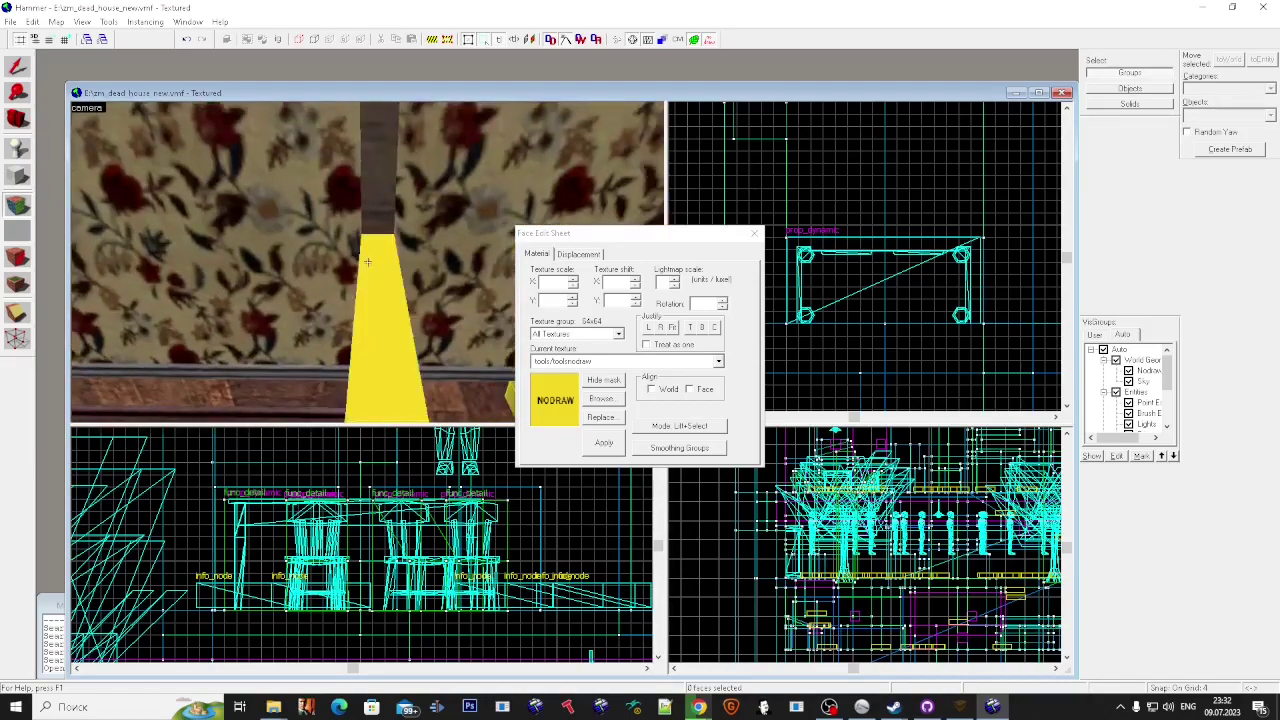
key(w)
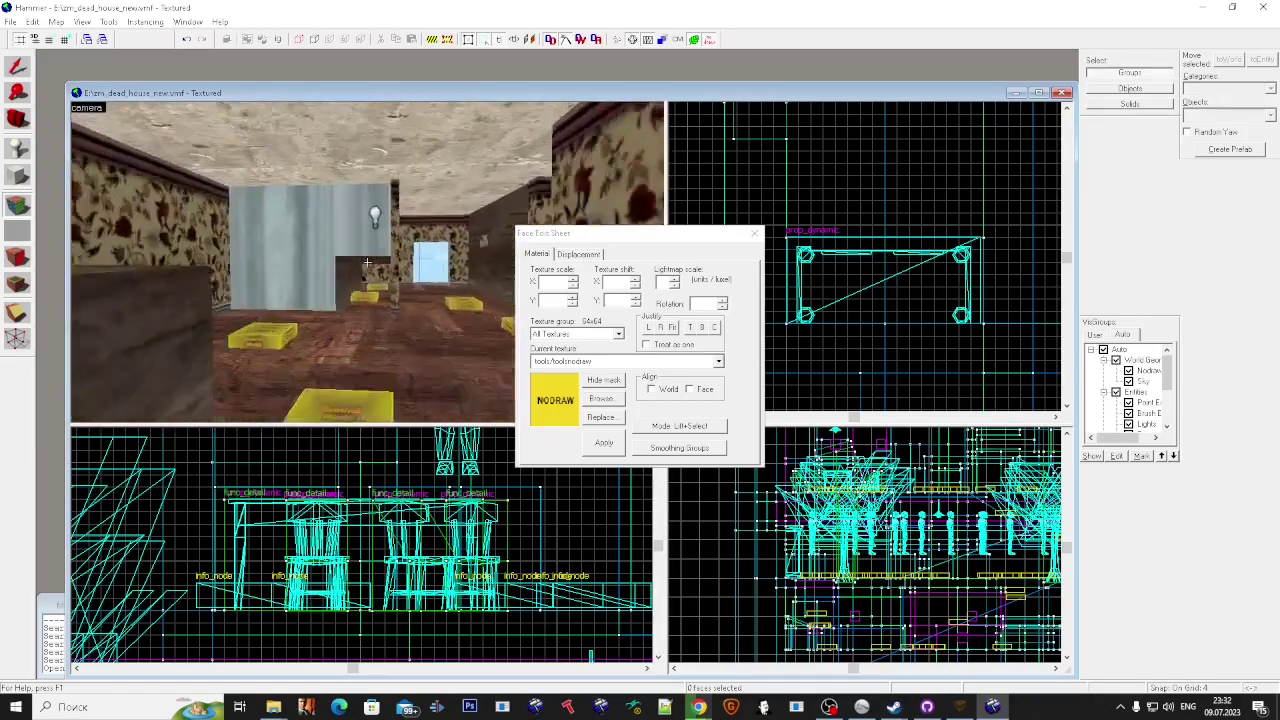
key(w)
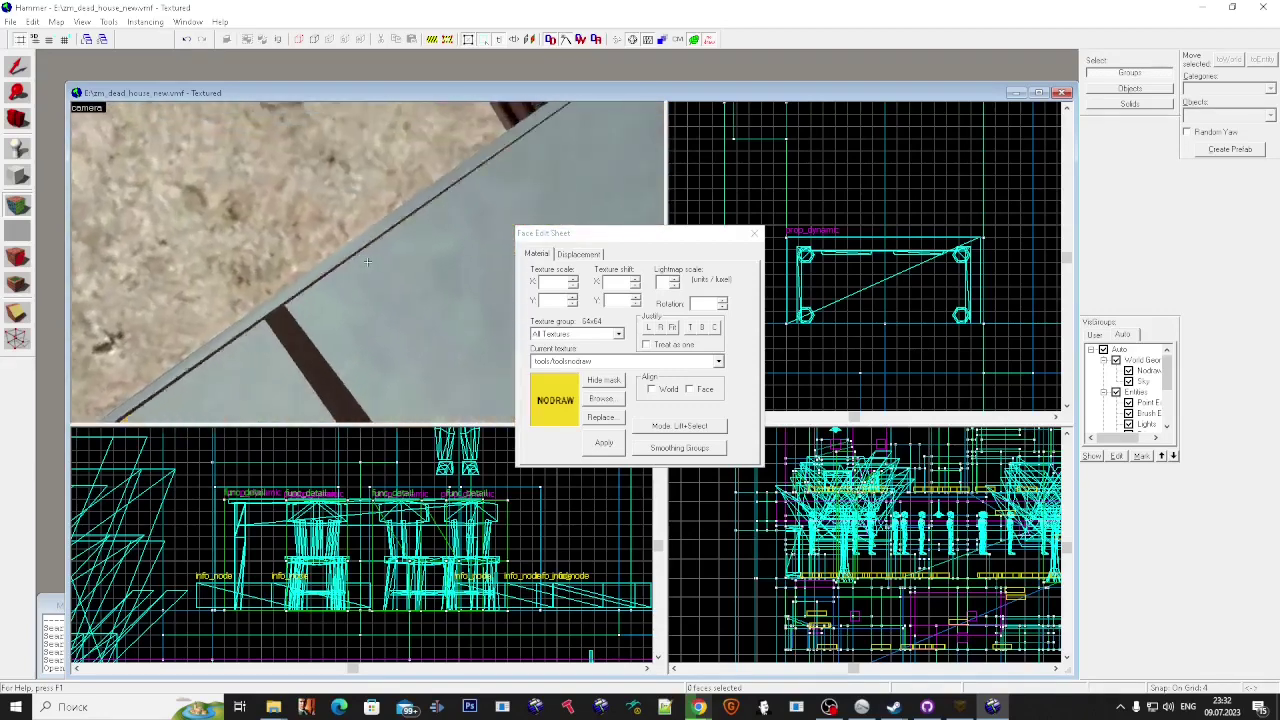
key(w)
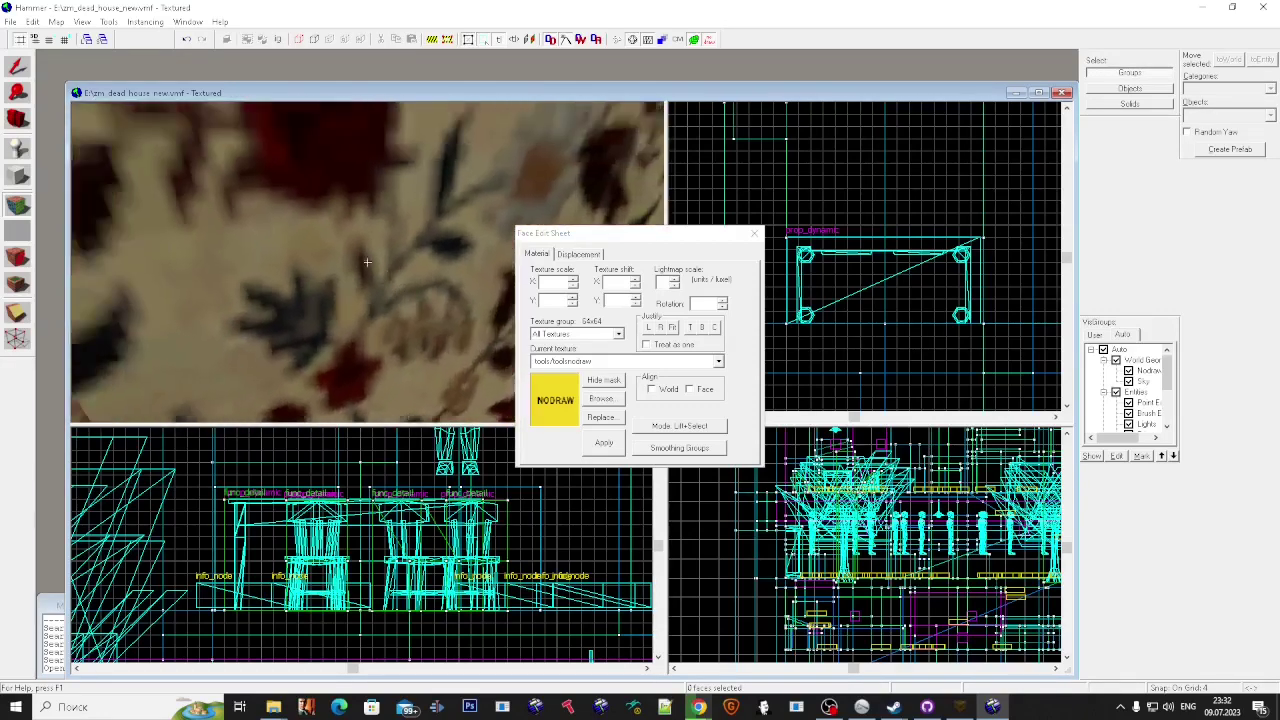
key(w)
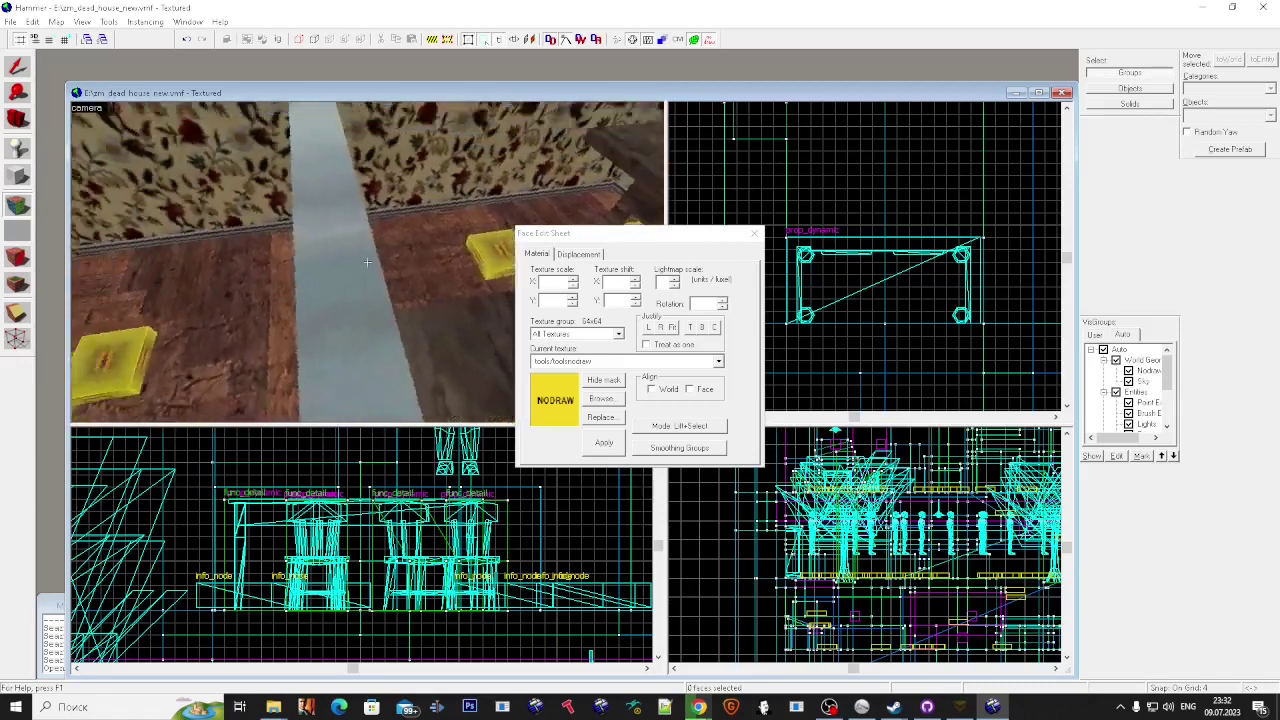
key(w)
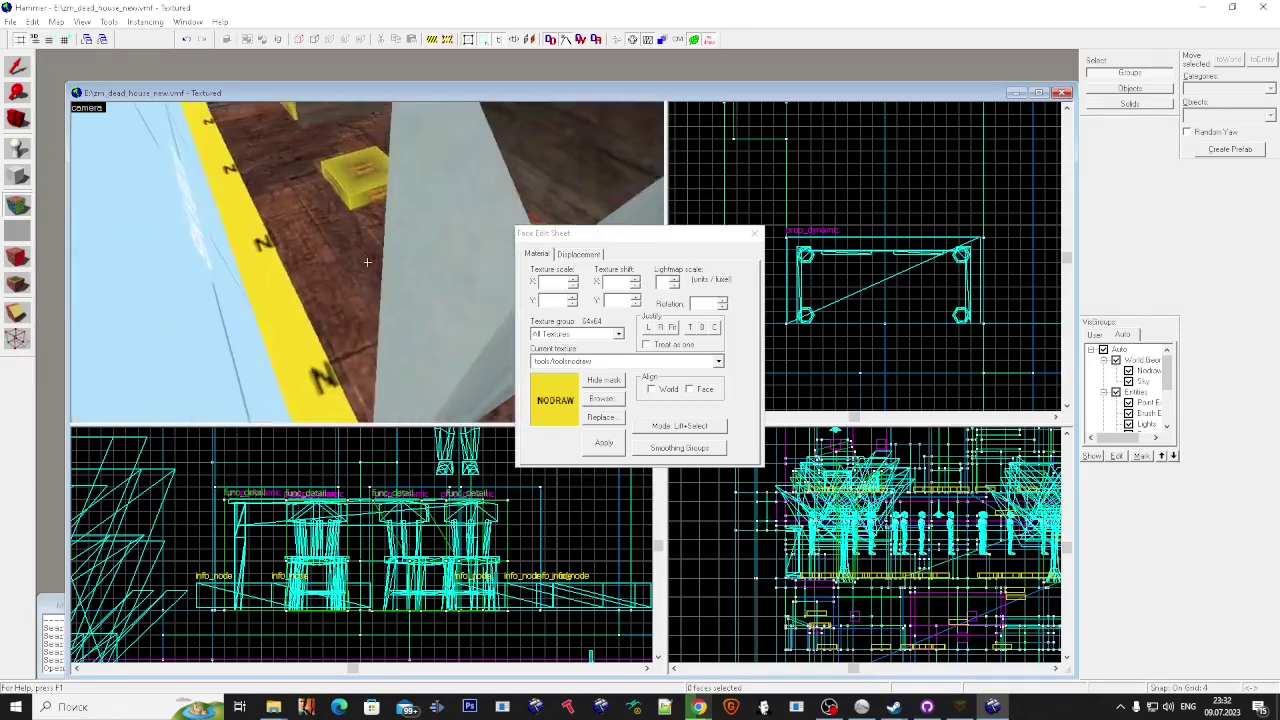
key(w)
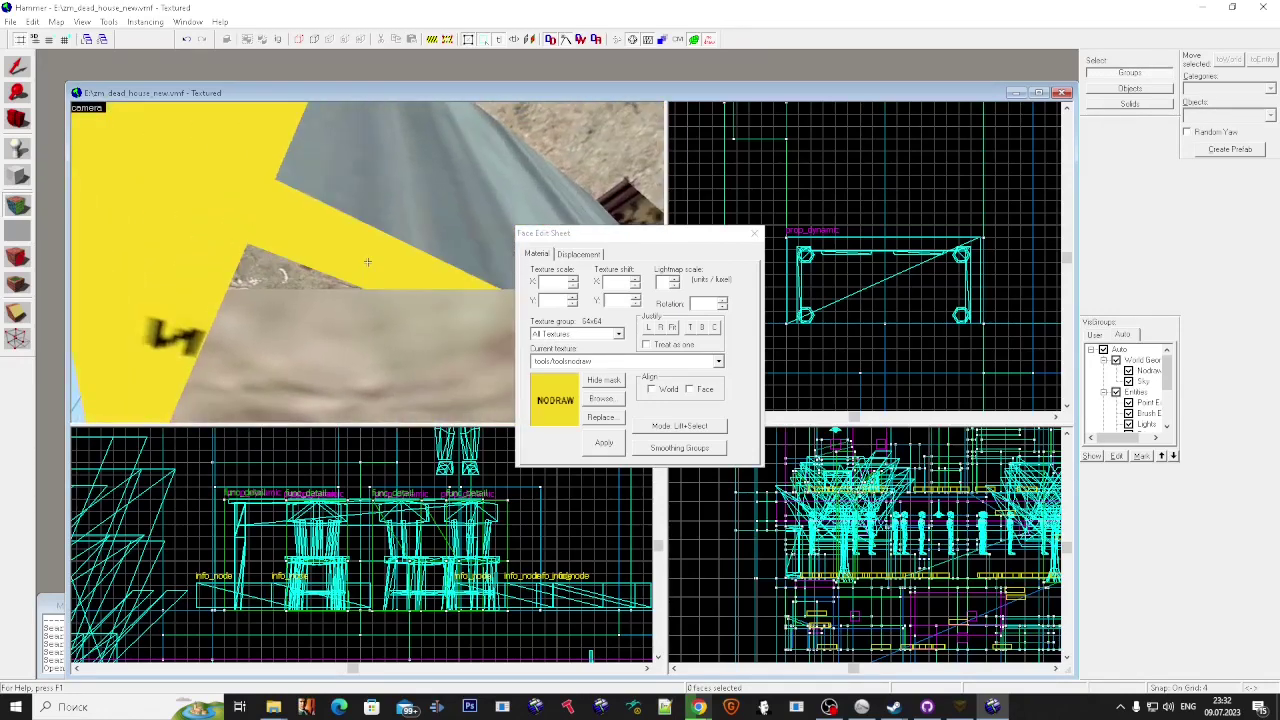
key(w)
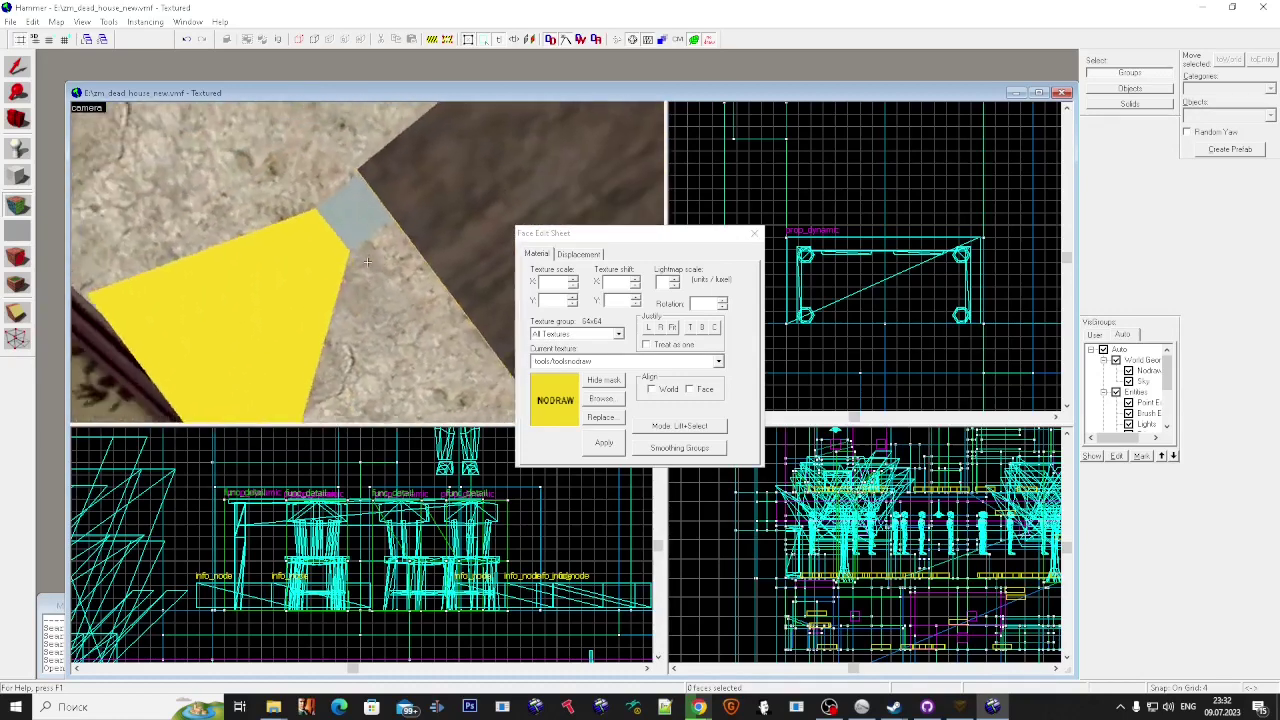
key(w)
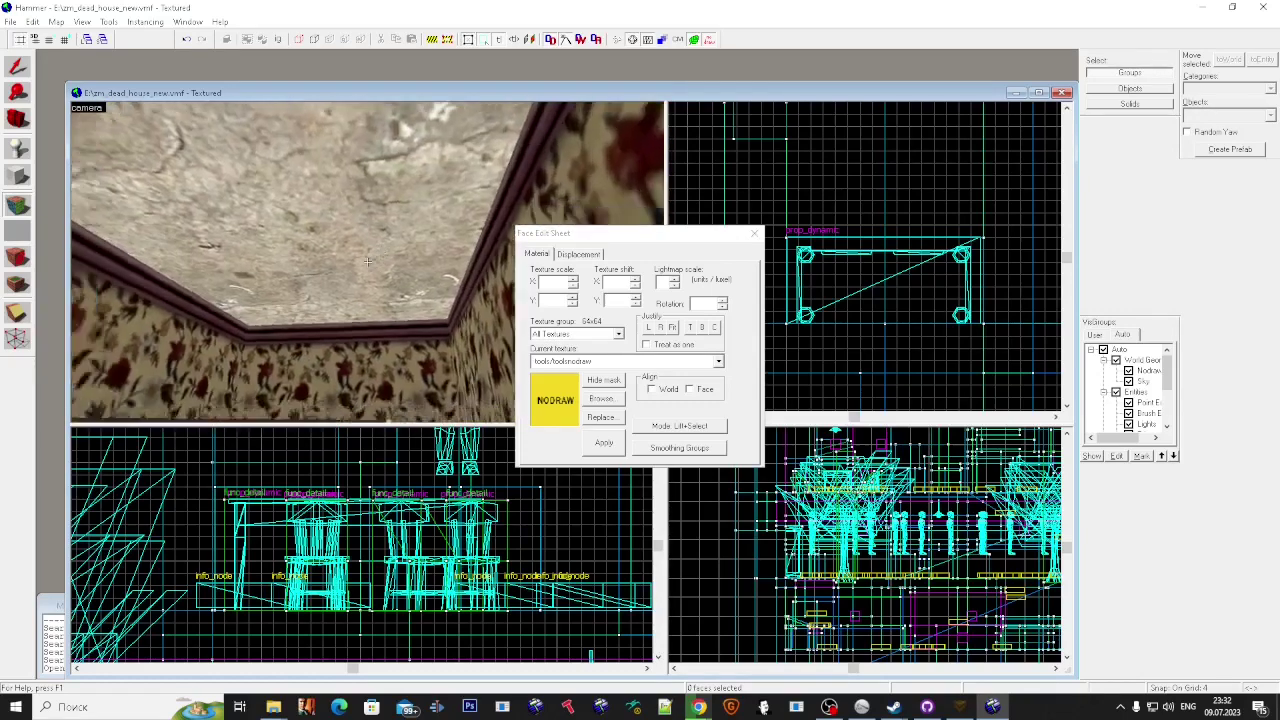
key(s)
key(super)
key(super)
key(shift+s)
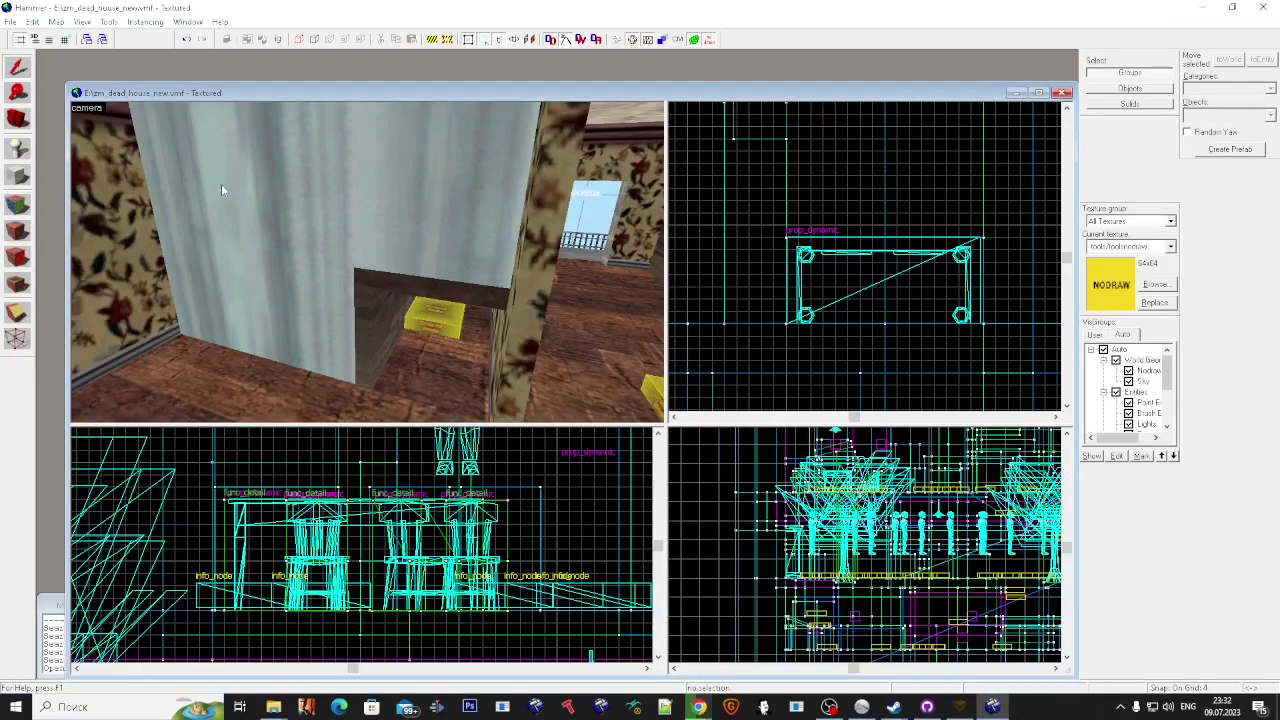
key(d)
Step: Hide world geometry, point entities and the other auto visgroups so only the brush entities are displayed
click(1116, 359)
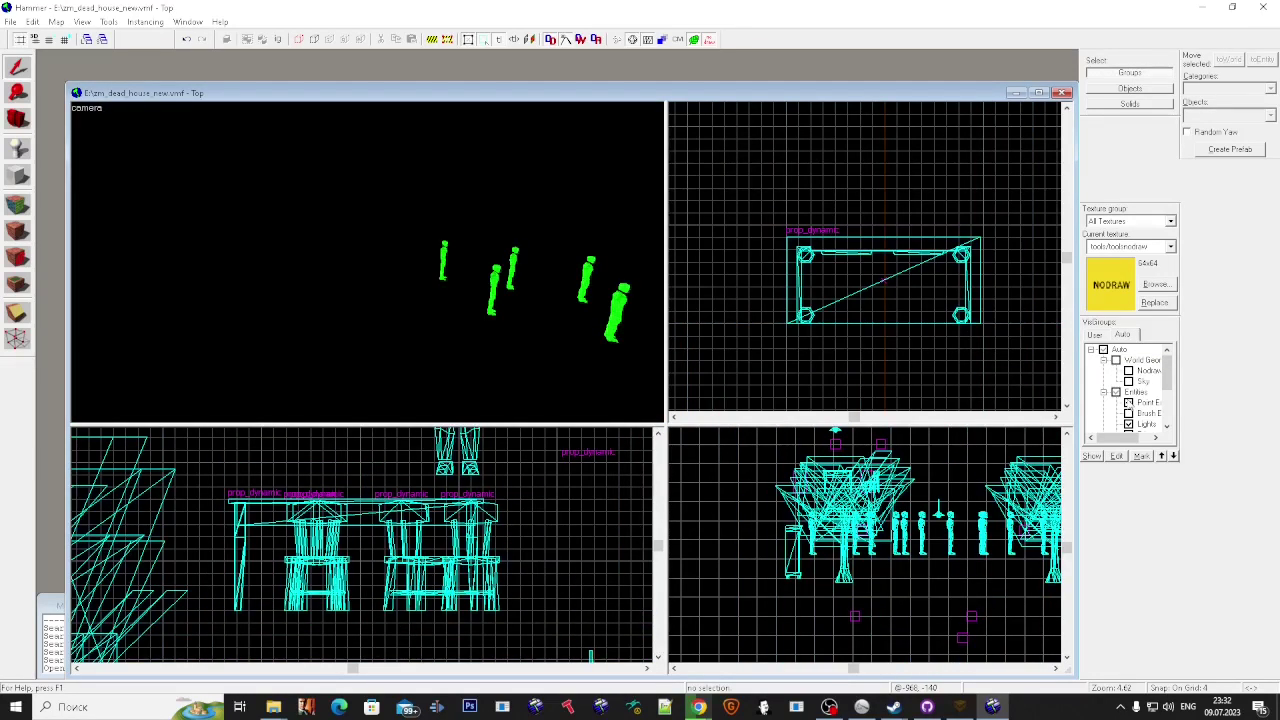
key(Down)
key(super)
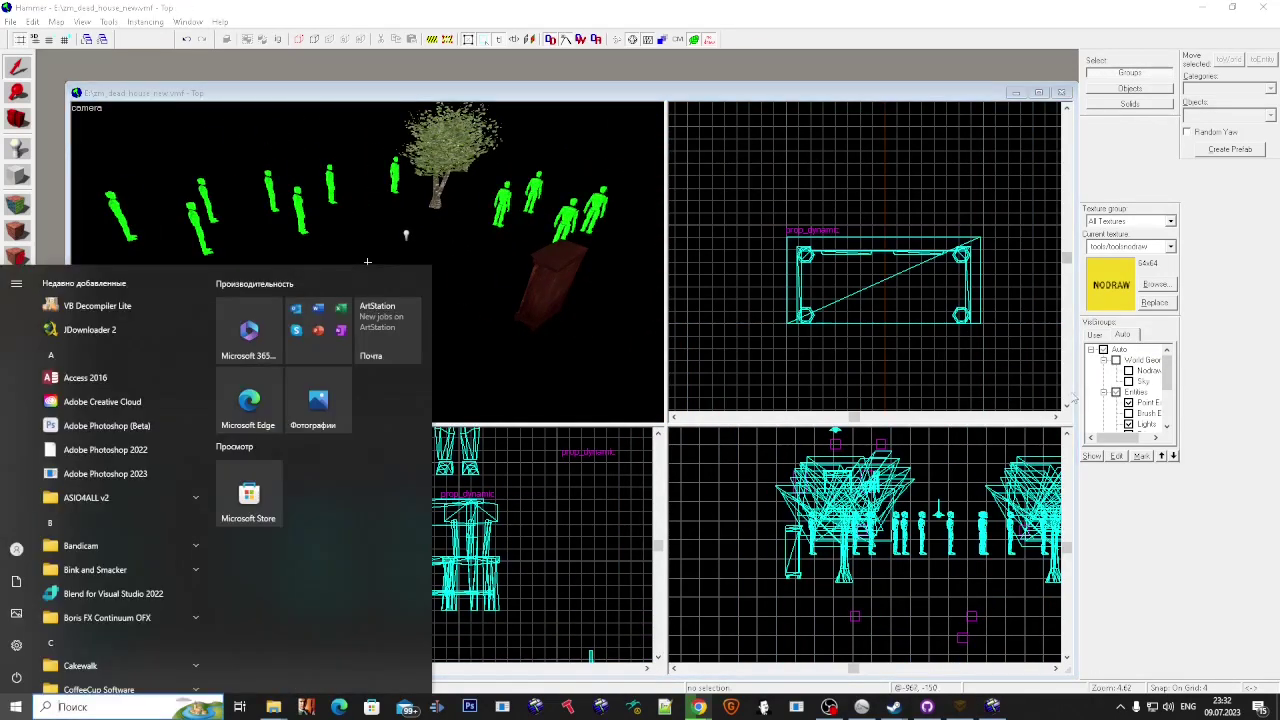
click(1129, 402)
click(1129, 413)
key(z)
key(w)
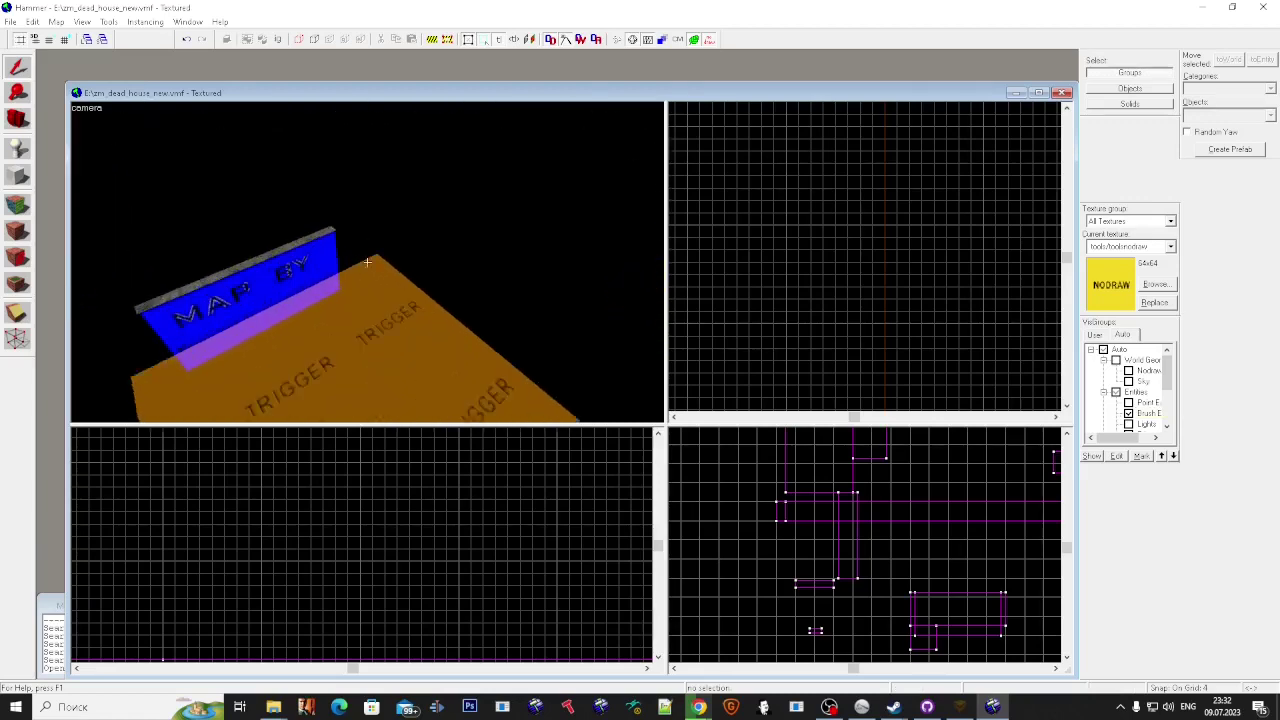
key(Down)
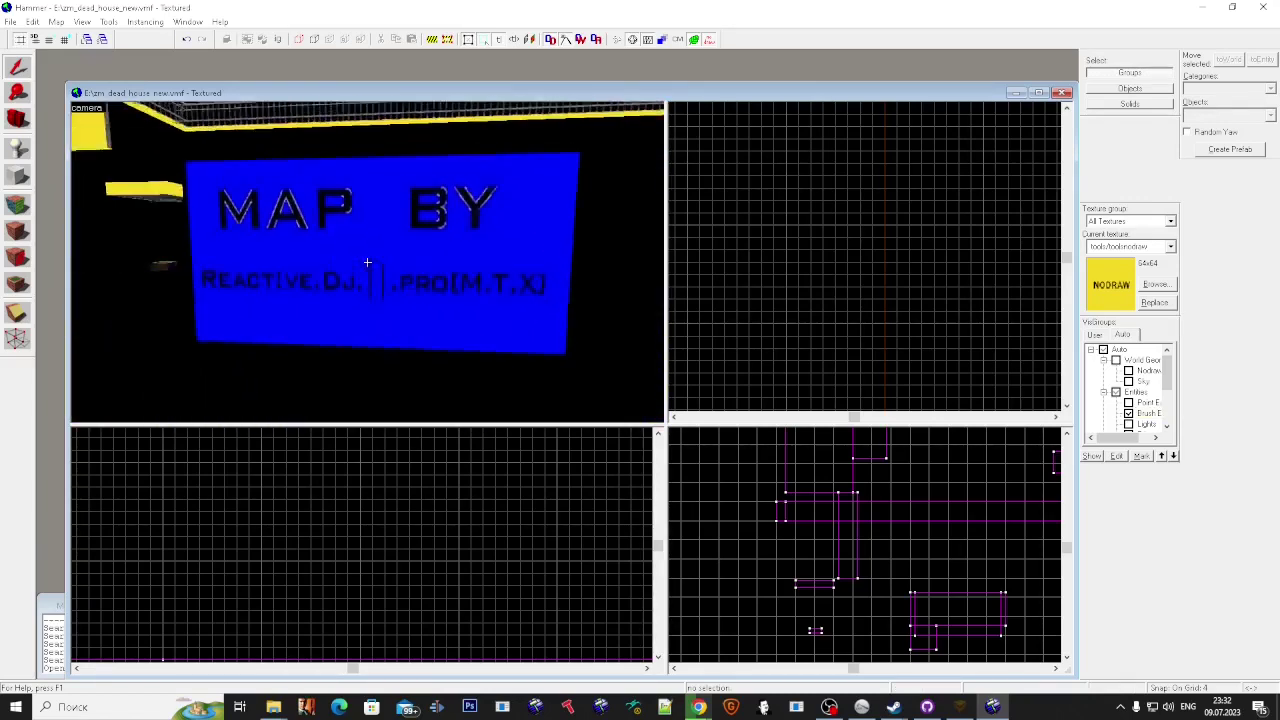
Step: Inspect the face texture settings of the blue MAP BY sign and select its func_wall brush
key(super)
click(22, 207)
click(355, 243)
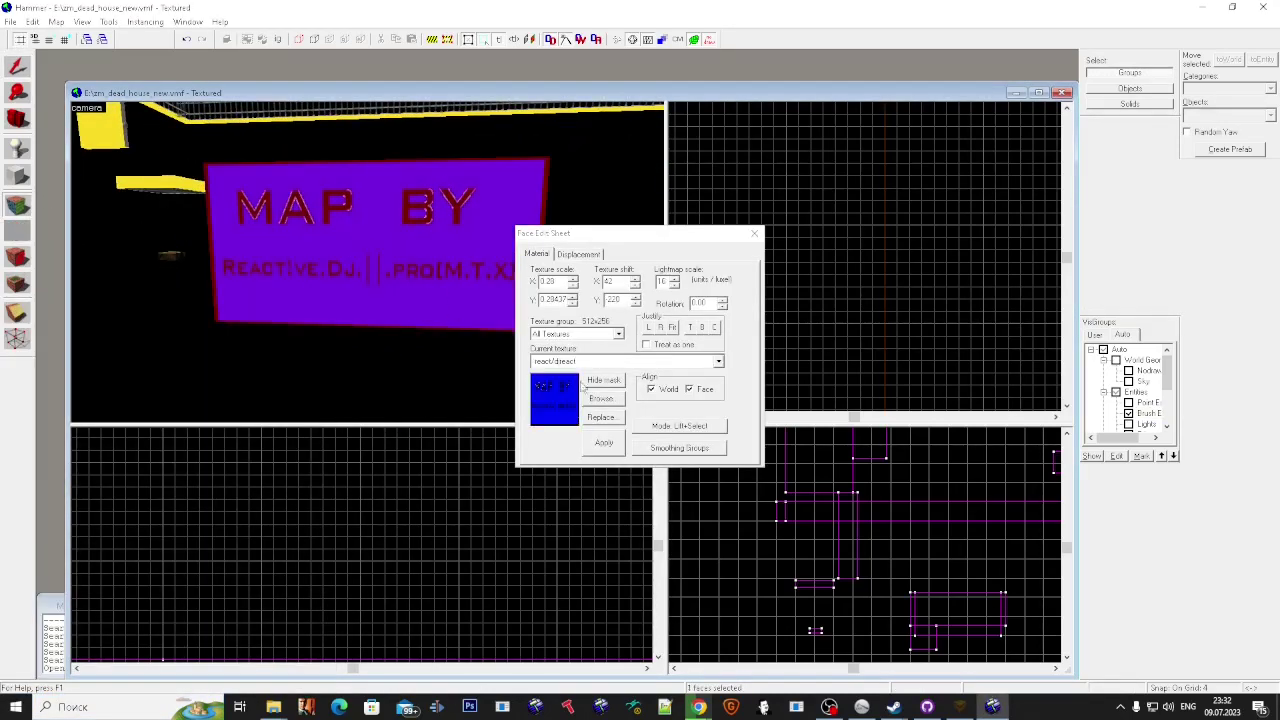
click(756, 234)
click(443, 295)
click(533, 285)
key(s)
click(440, 275)
key(s)
key(s)
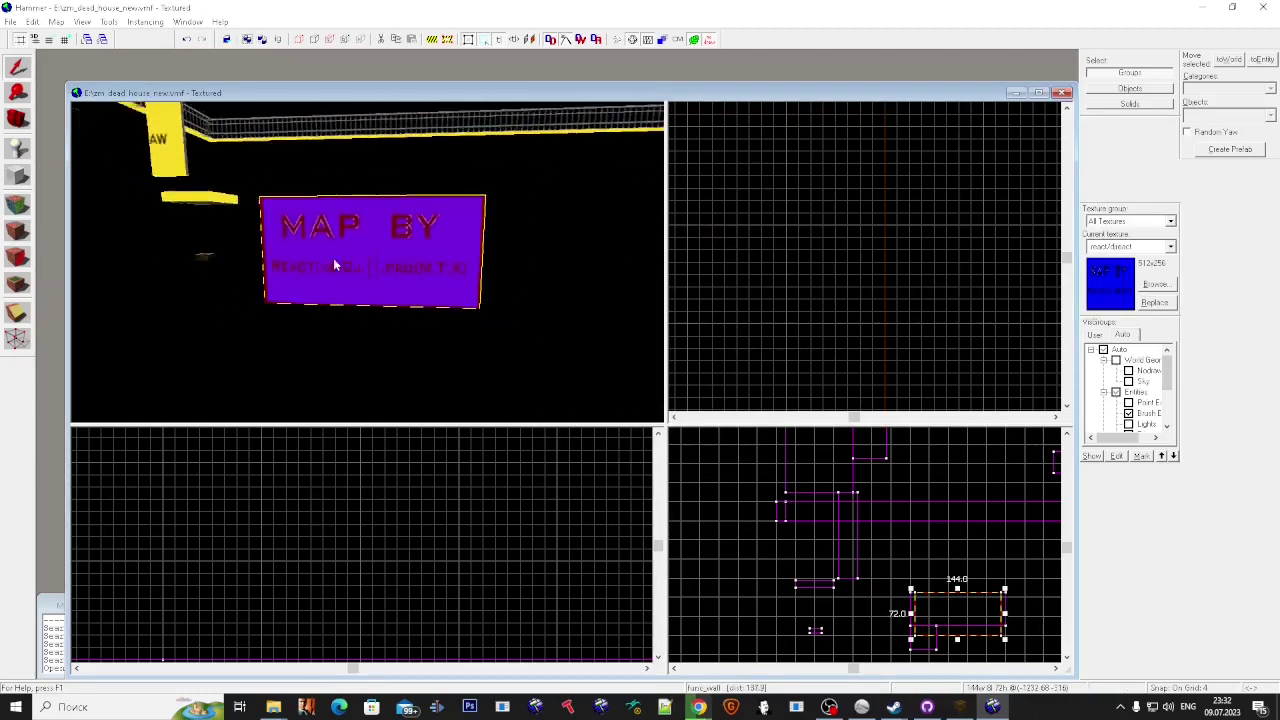
Step: Delete the OnChangeLevel output from the trigger_teleport around the MAP BY sign and apply the change
scroll(333, 259, down, 6)
double_click(421, 290)
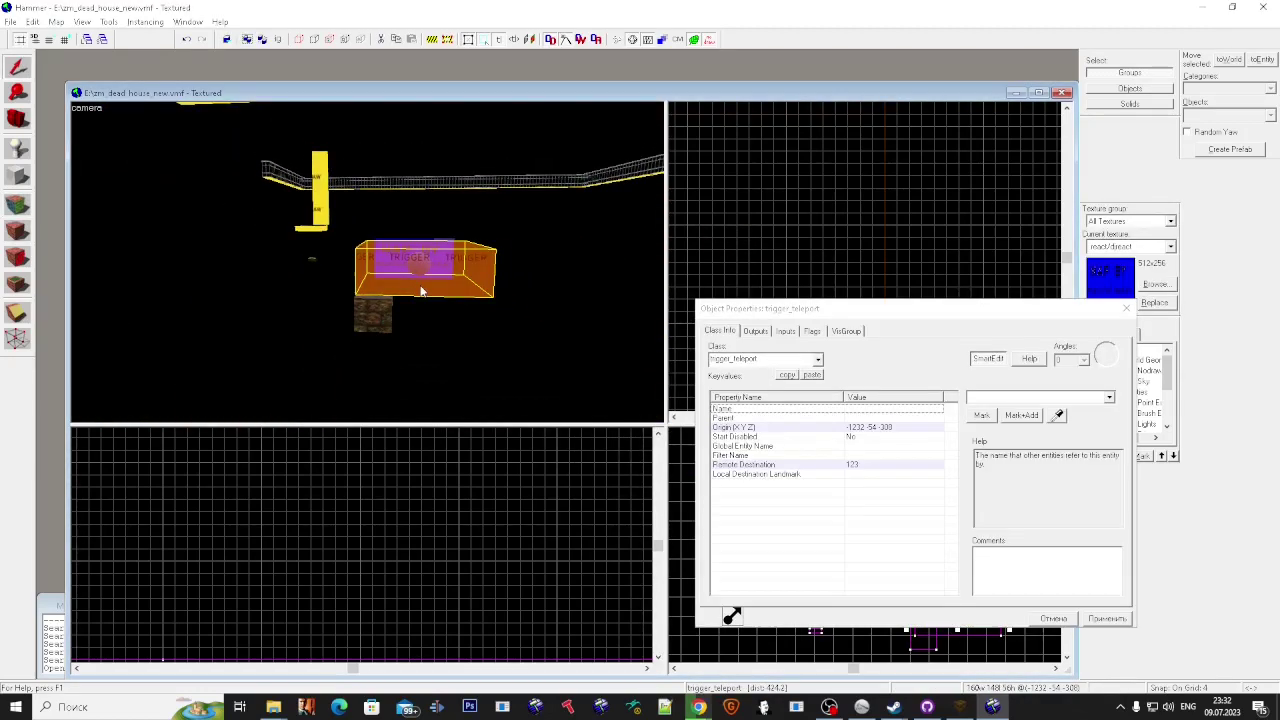
click(811, 331)
click(755, 331)
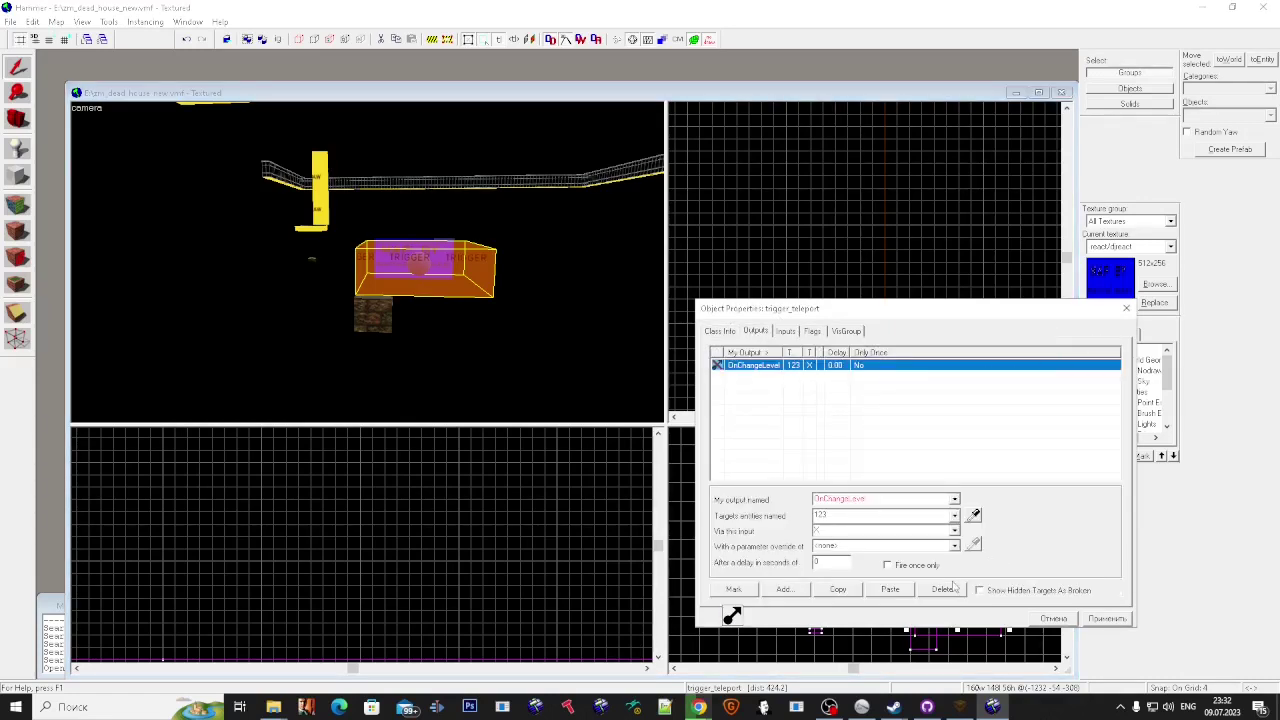
click(1105, 619)
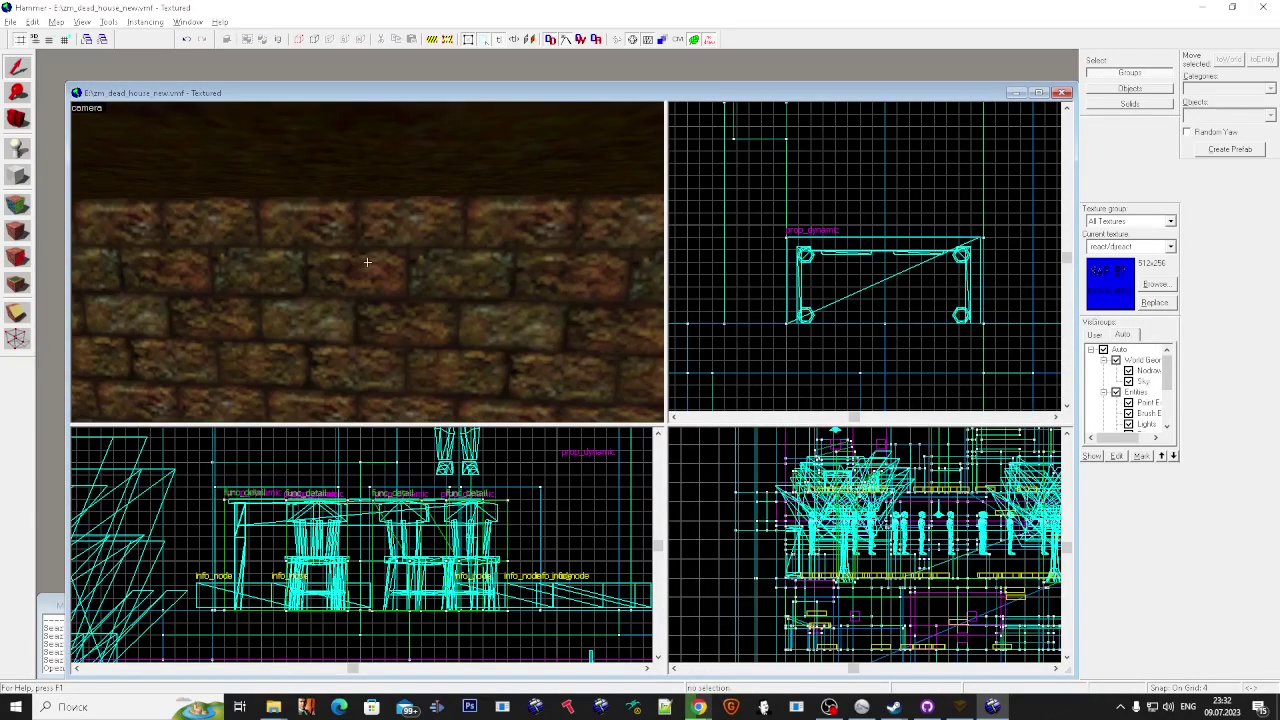
Step: Check the whole map for problems and select the prop_dynamic entries with the unused framerate keyvalue
key(alt+p)
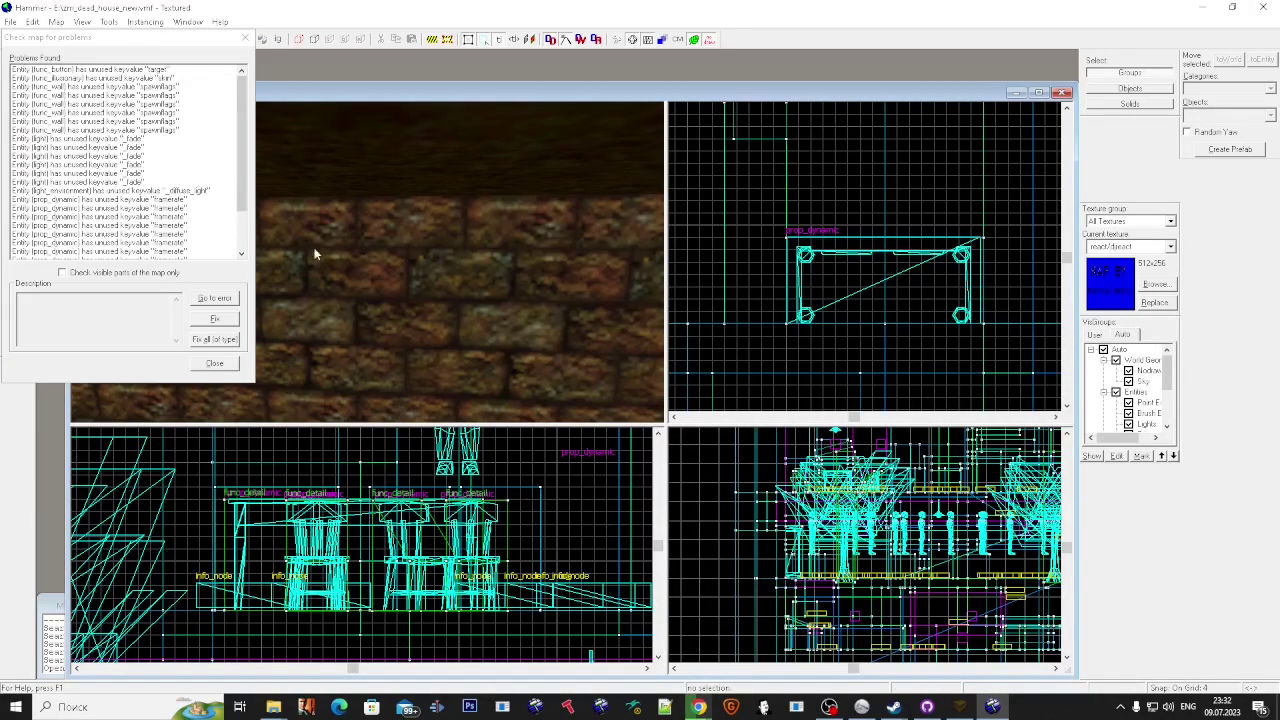
scroll(817, 355, down, 2)
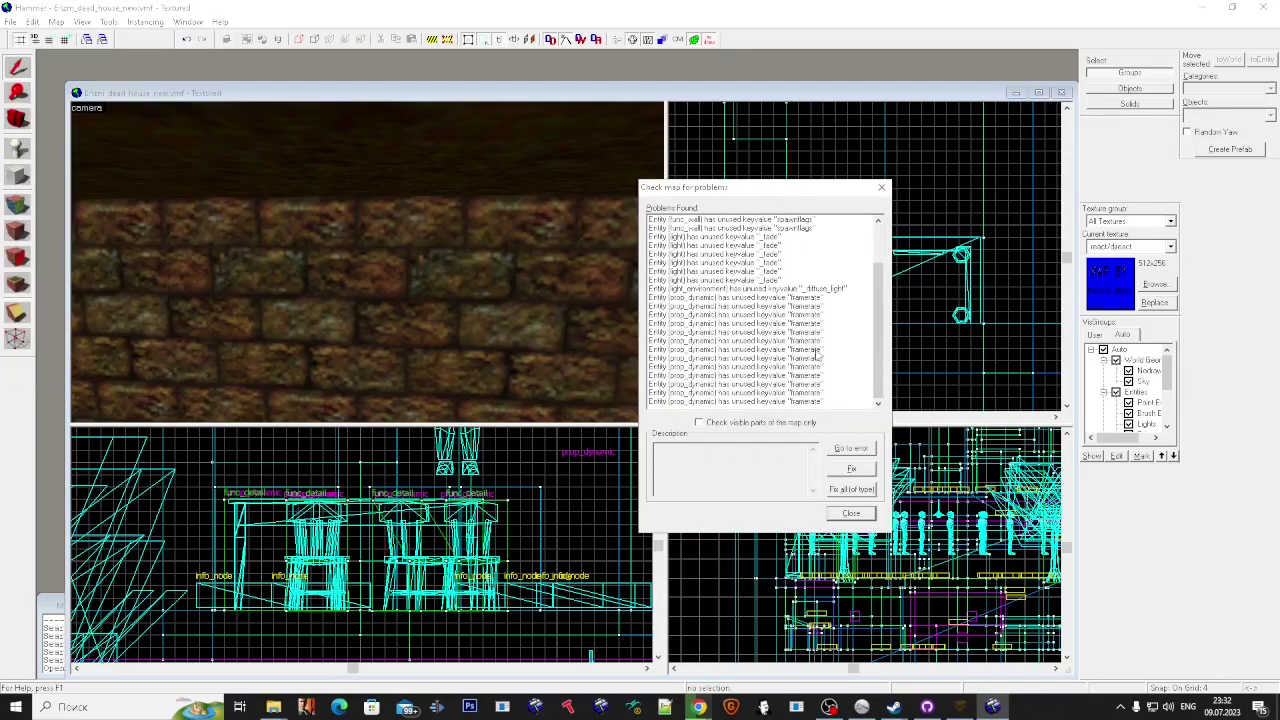
drag(822, 298, 831, 417)
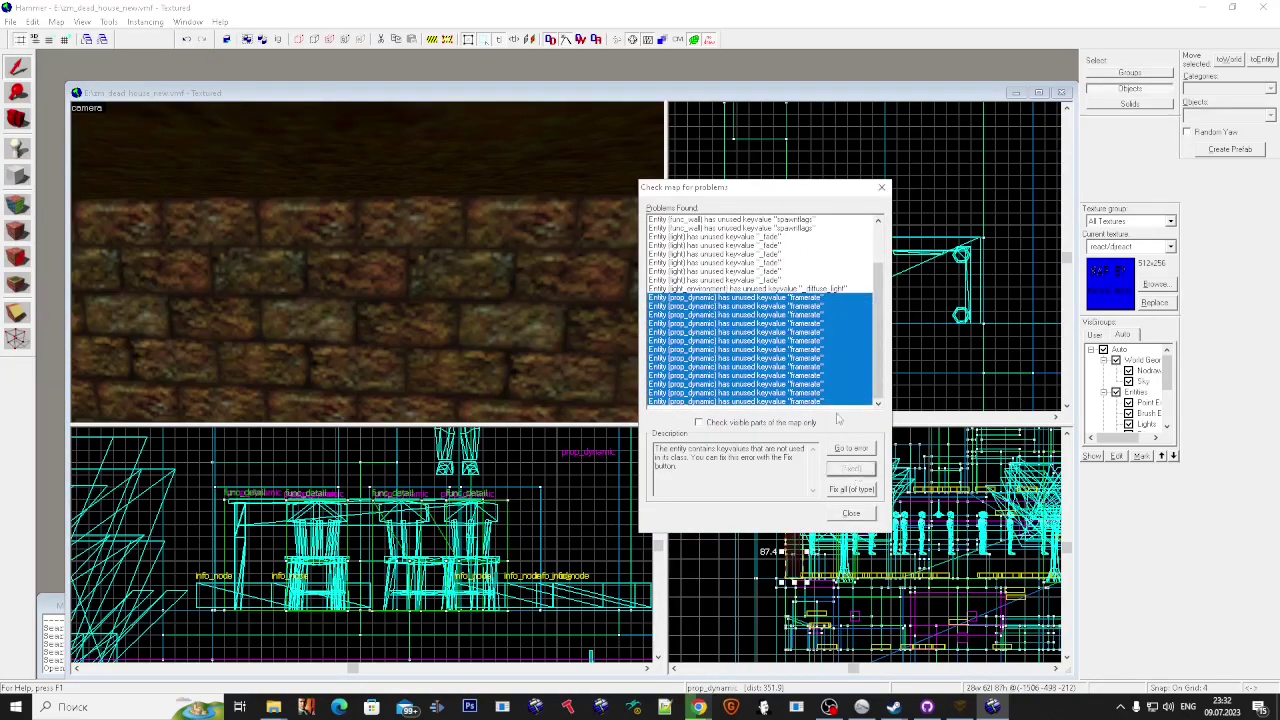
Step: Go to the func_button reported with the unused target keyvalue and review its outputs
scroll(822, 330, up, 2)
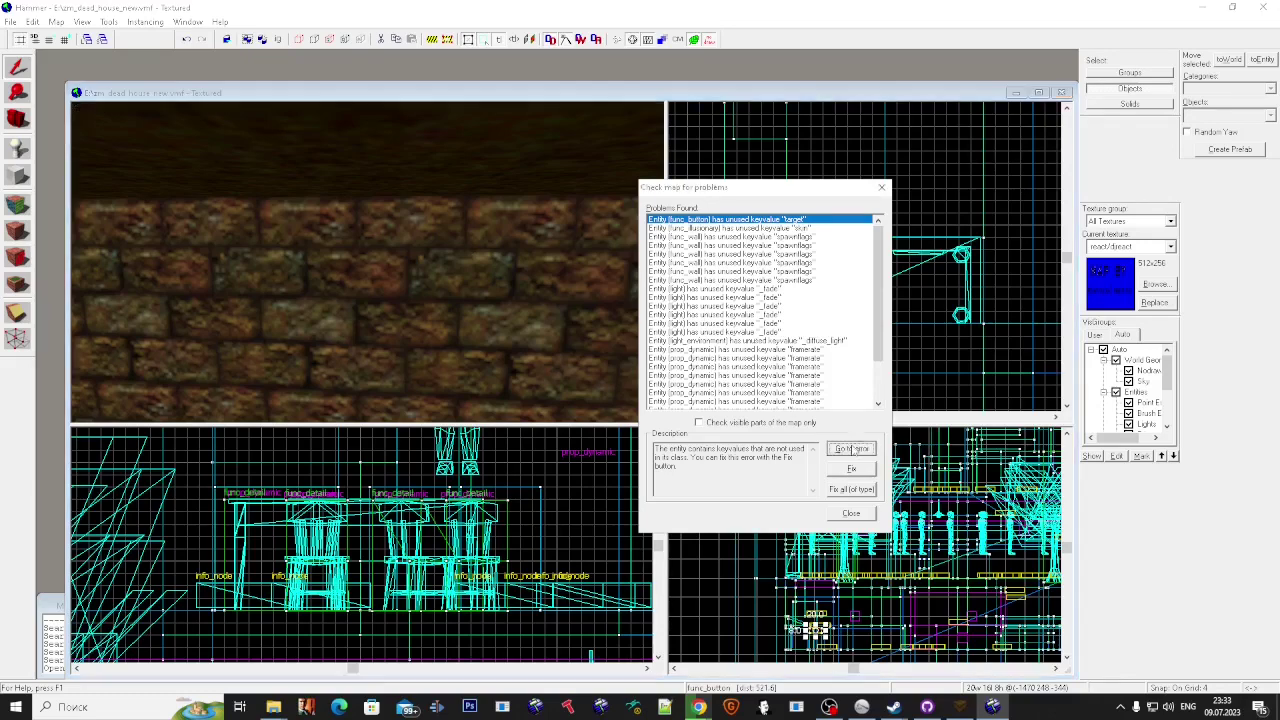
click(851, 448)
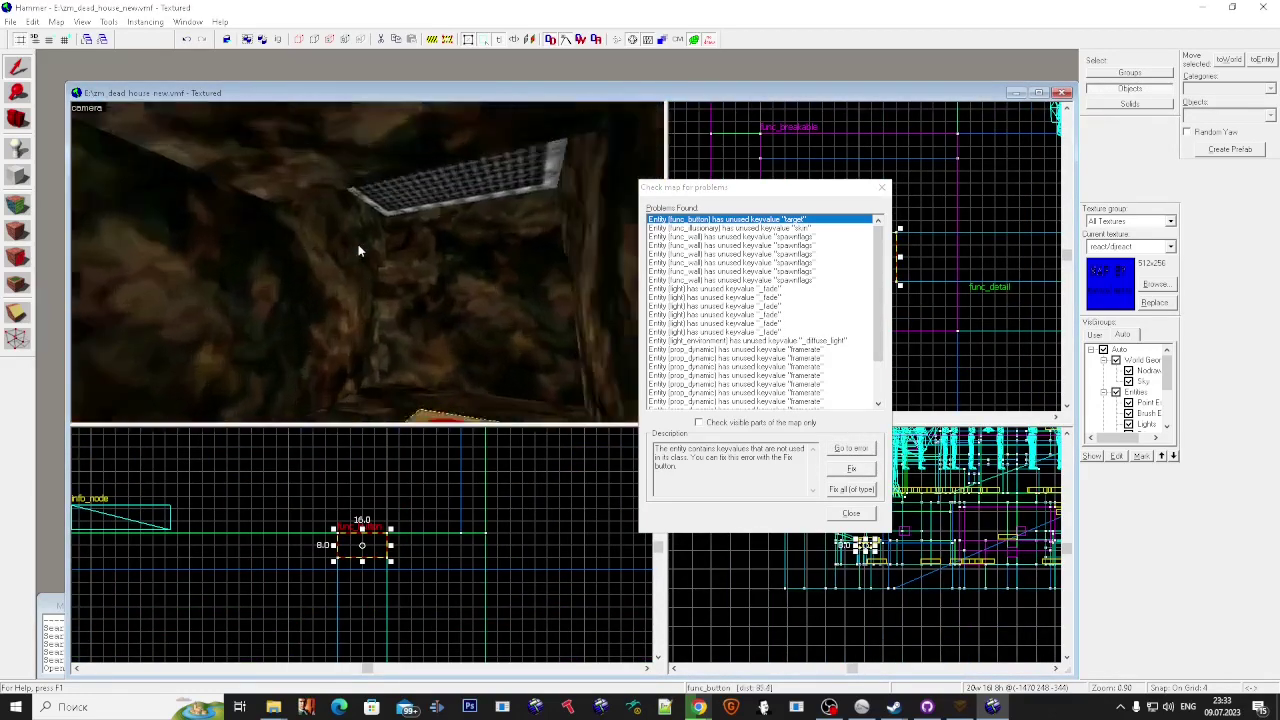
key(alt+Return)
click(756, 331)
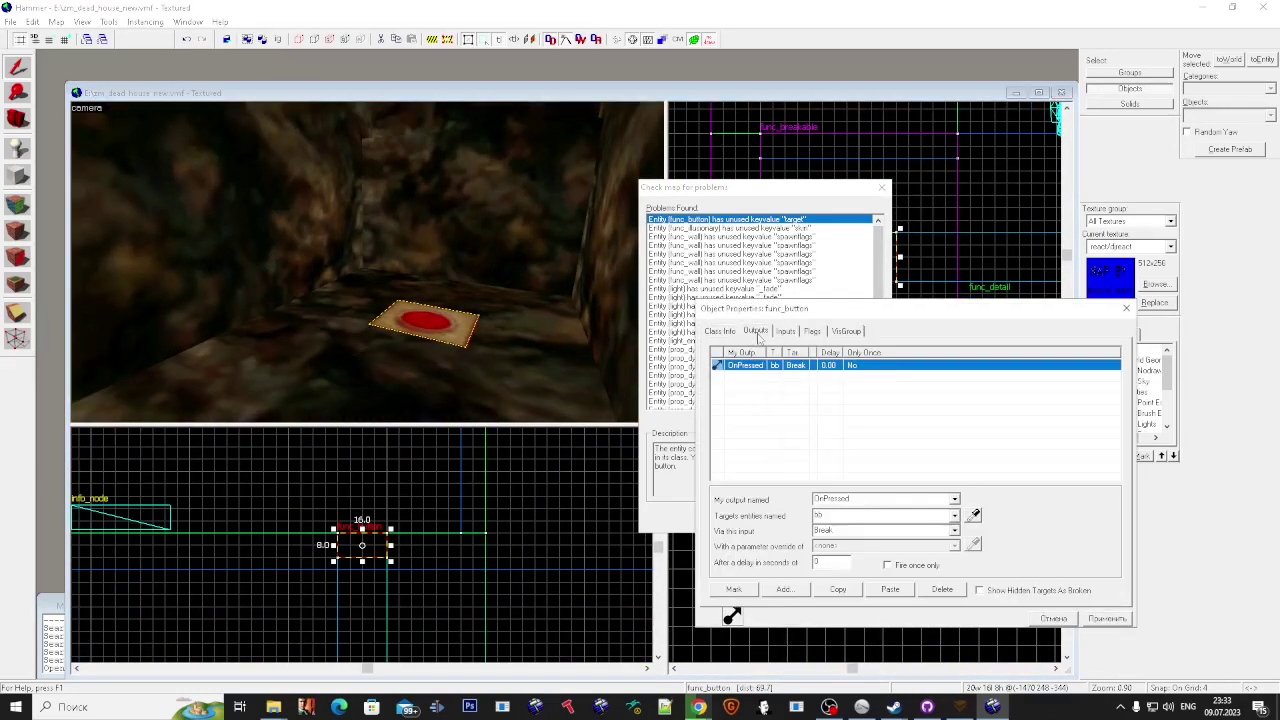
Step: Set the Only Break on Trigger flag on the func_breakable grate named bb and review its Strength property
click(367, 262)
key(w)
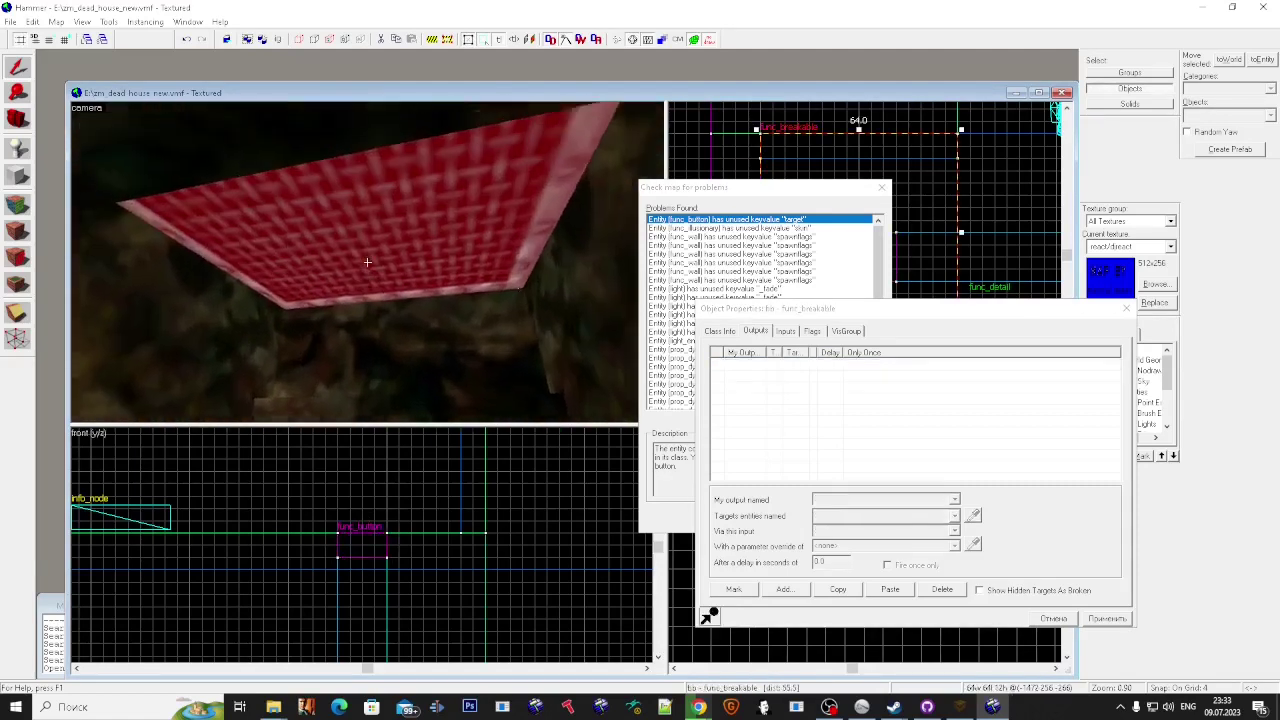
key(super)
click(810, 331)
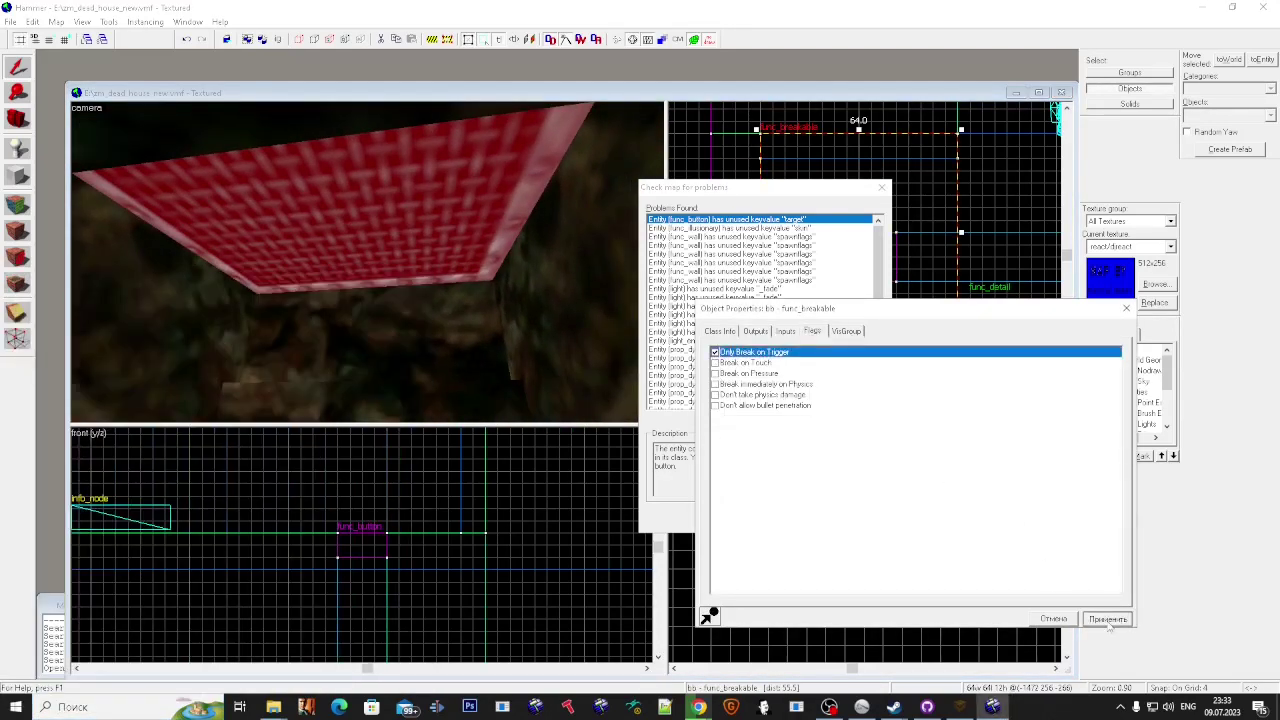
click(722, 331)
scroll(883, 481, down, 2)
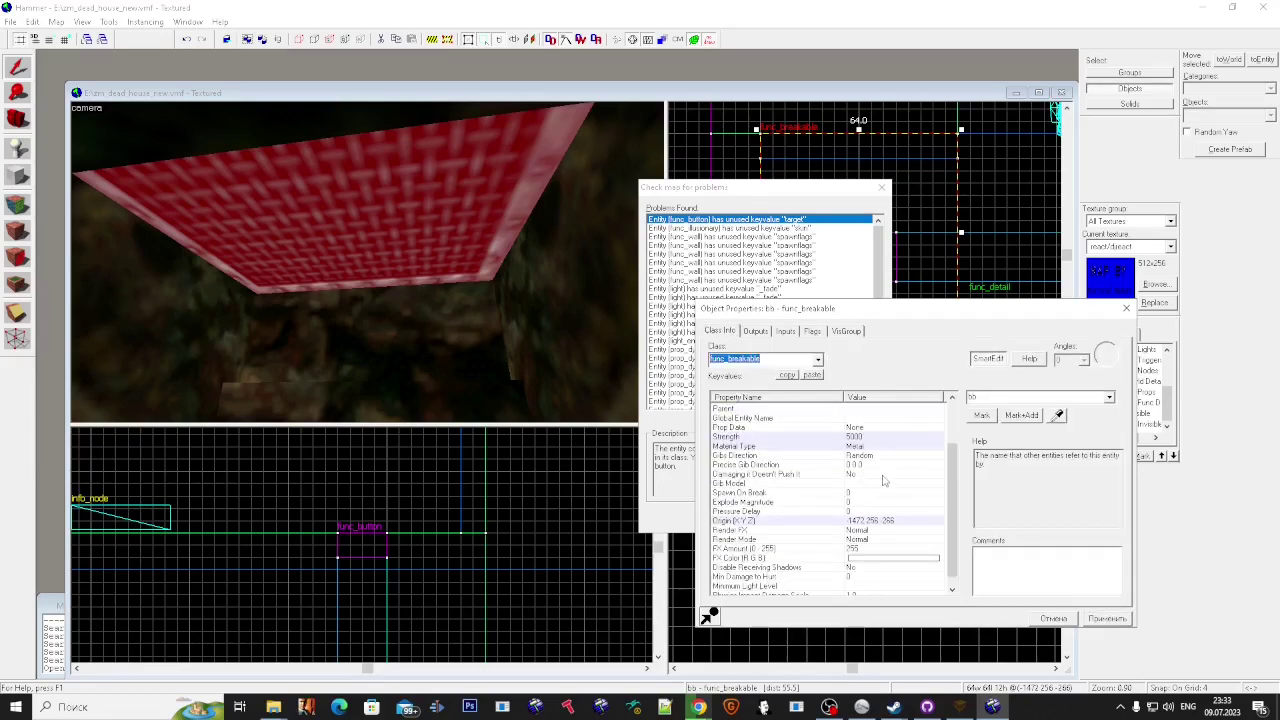
click(857, 438)
Step: Select the red func_button, review its properties and examine the tunnel between the button and the grate
key(z)
click(367, 262)
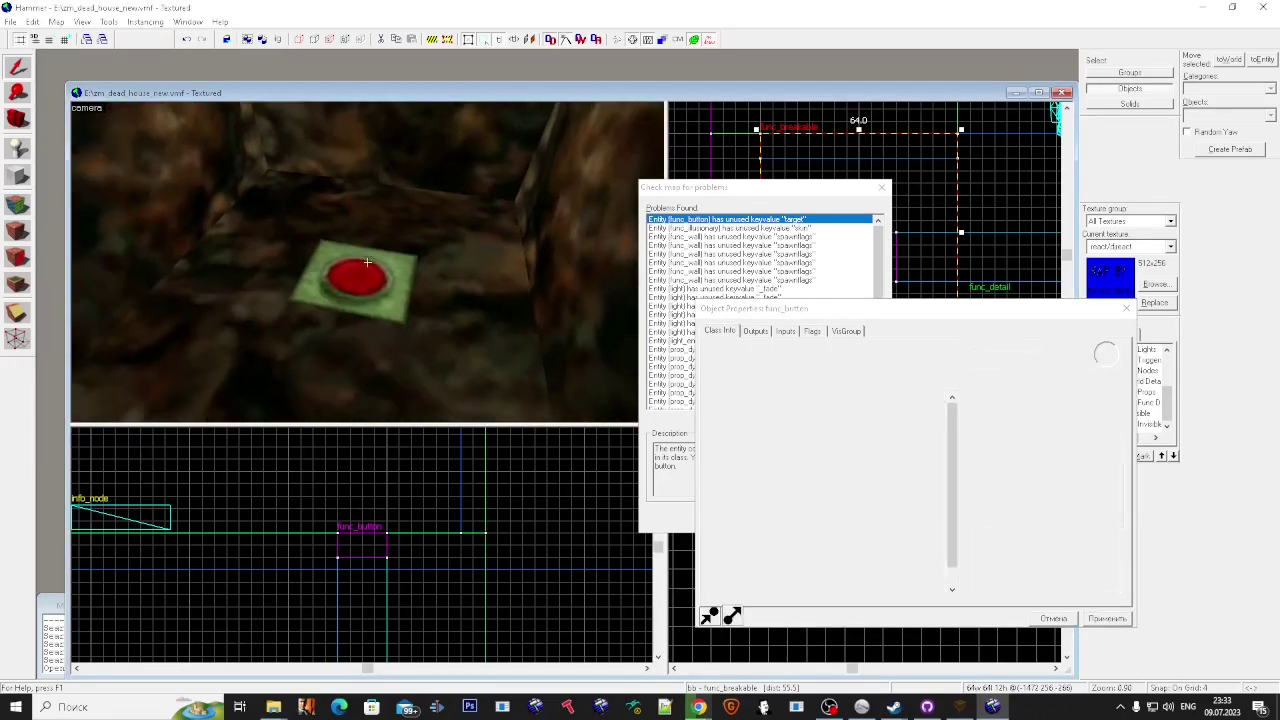
key(w)
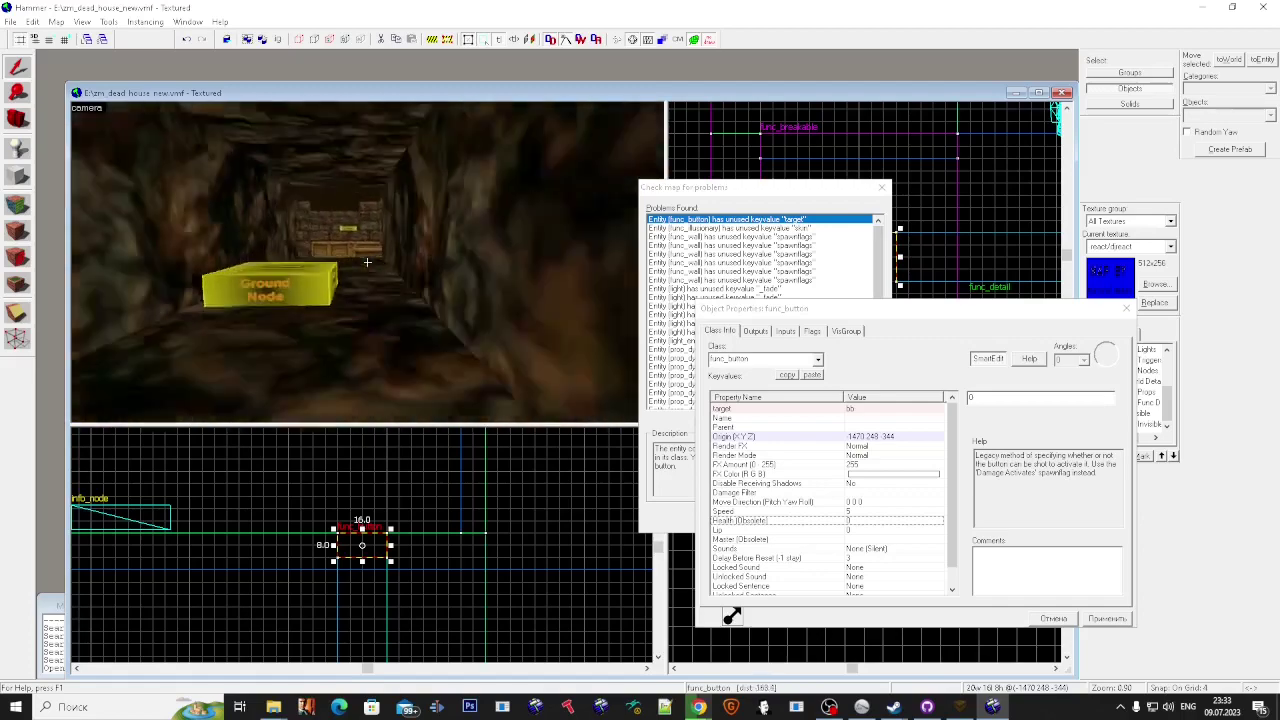
key(w)
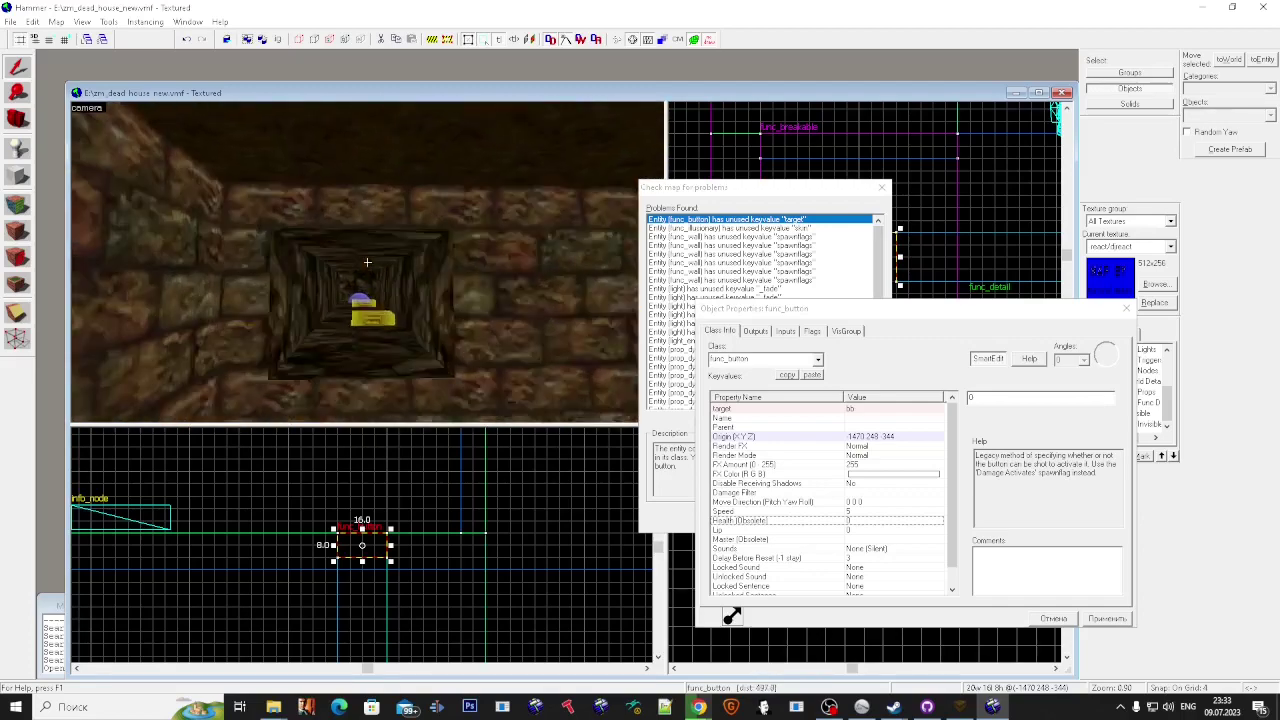
key(w)
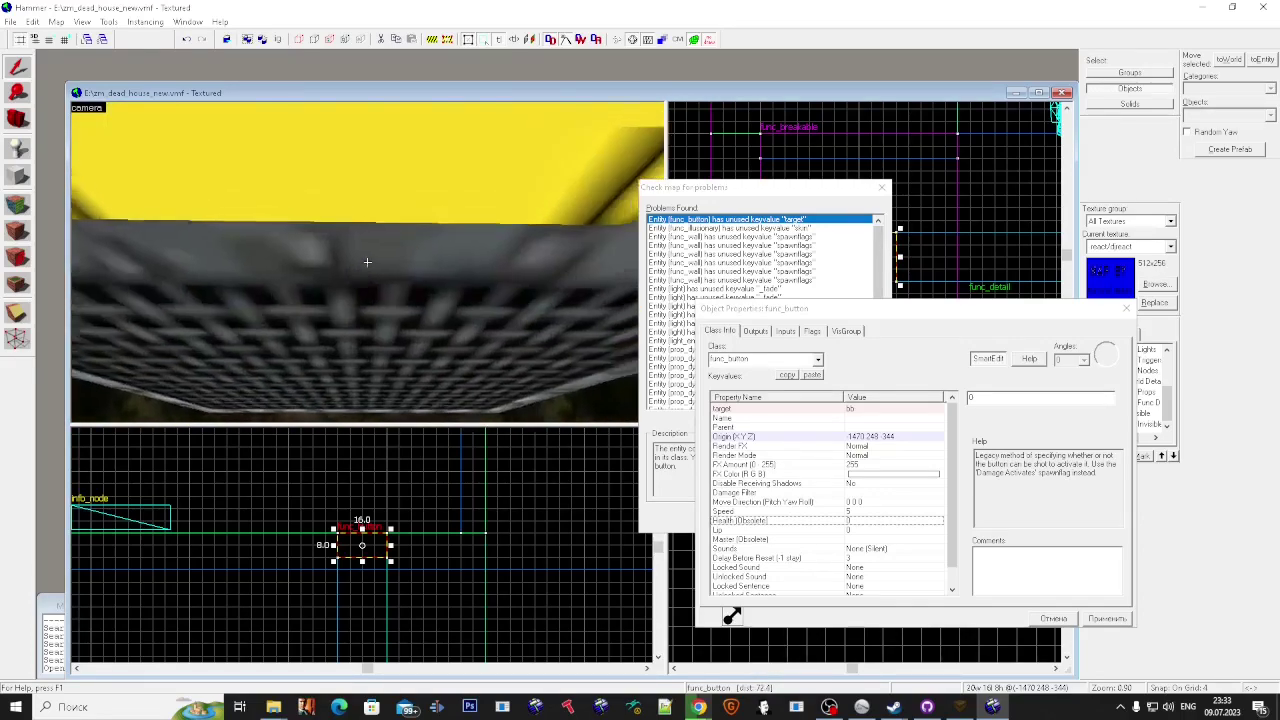
Step: Review the func_button's flags and keyvalues, and close its properties
key(super)
click(812, 331)
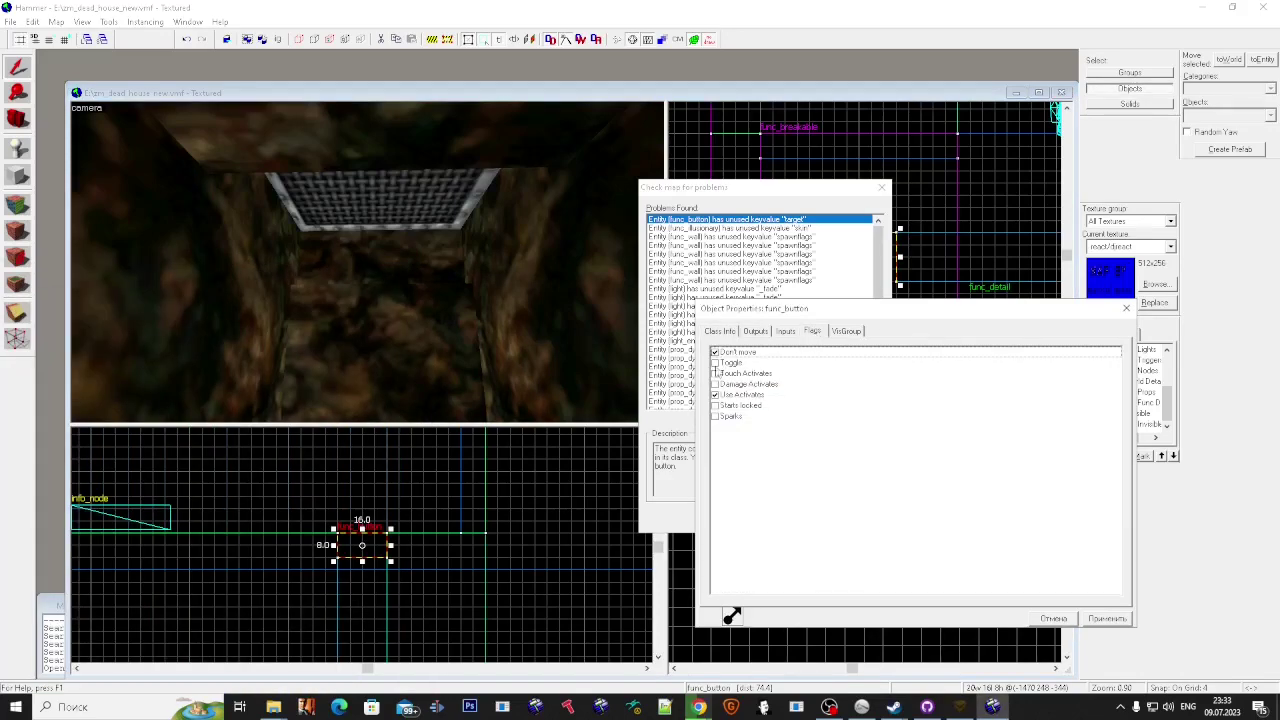
click(721, 334)
scroll(896, 476, down, 1)
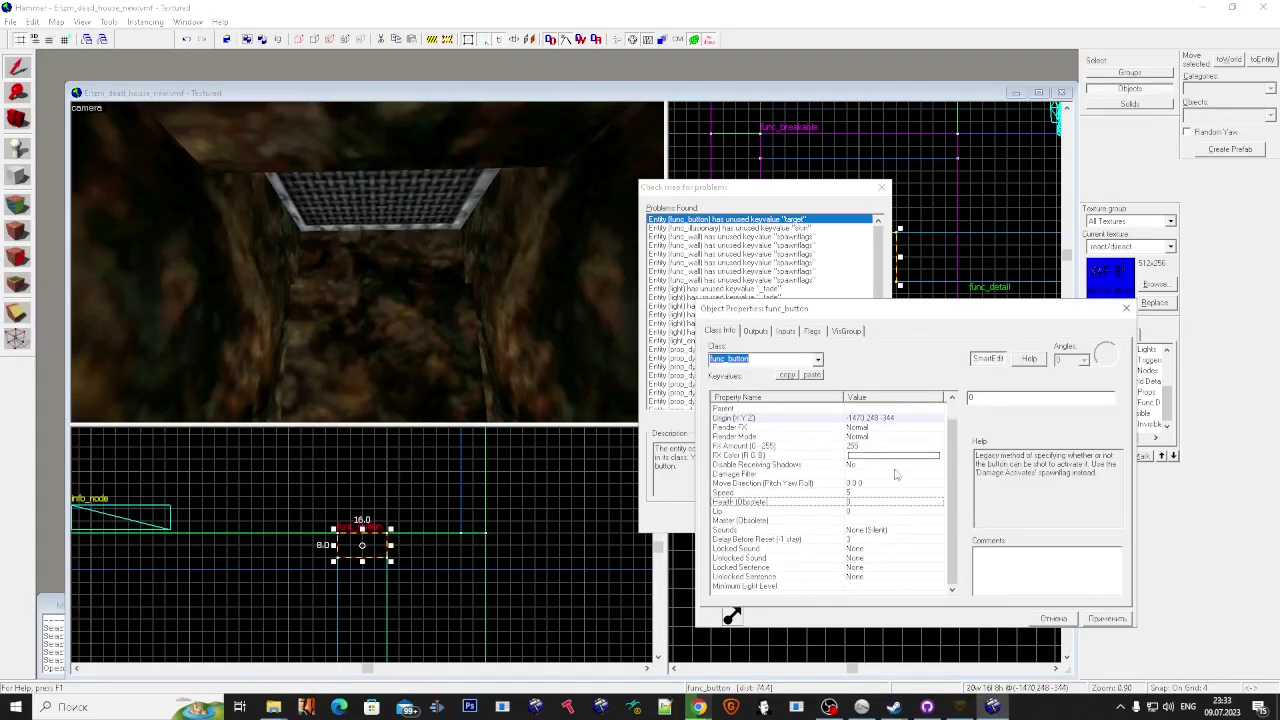
click(1125, 309)
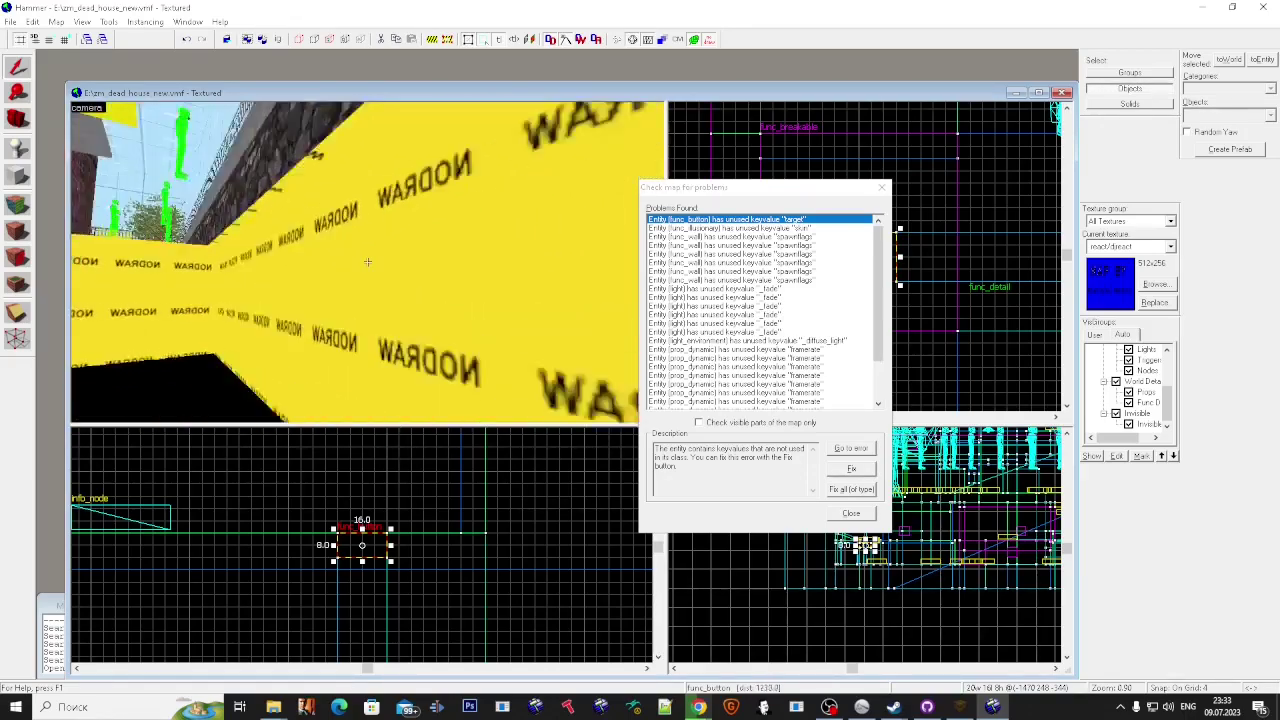
Step: Close the problem check and place an env_cubemap entity on the grass beside the brick house
key(w)
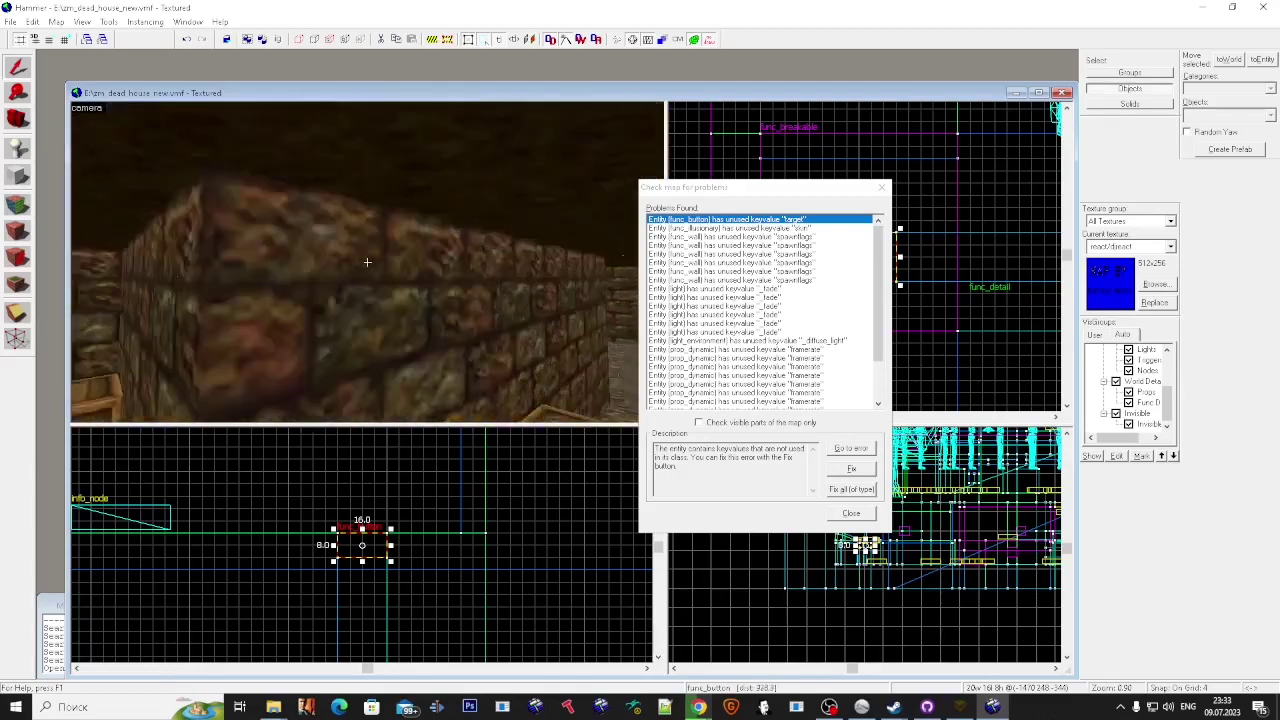
key(w)
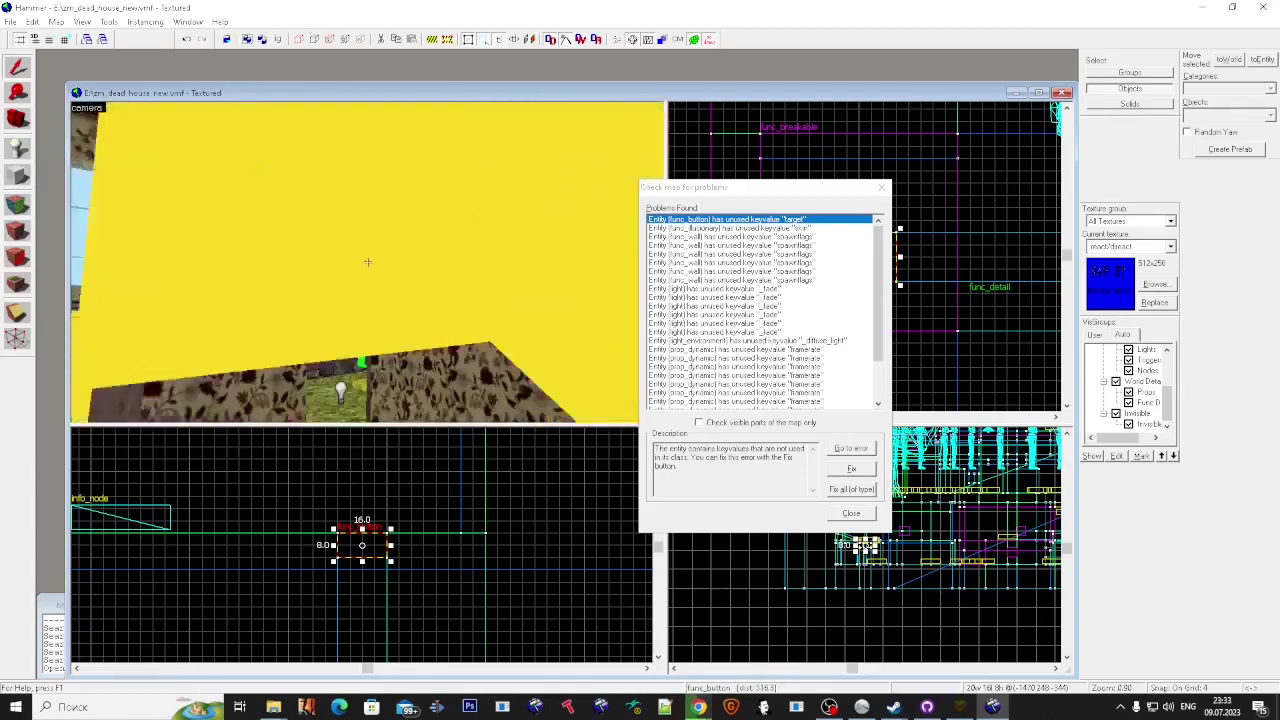
key(s)
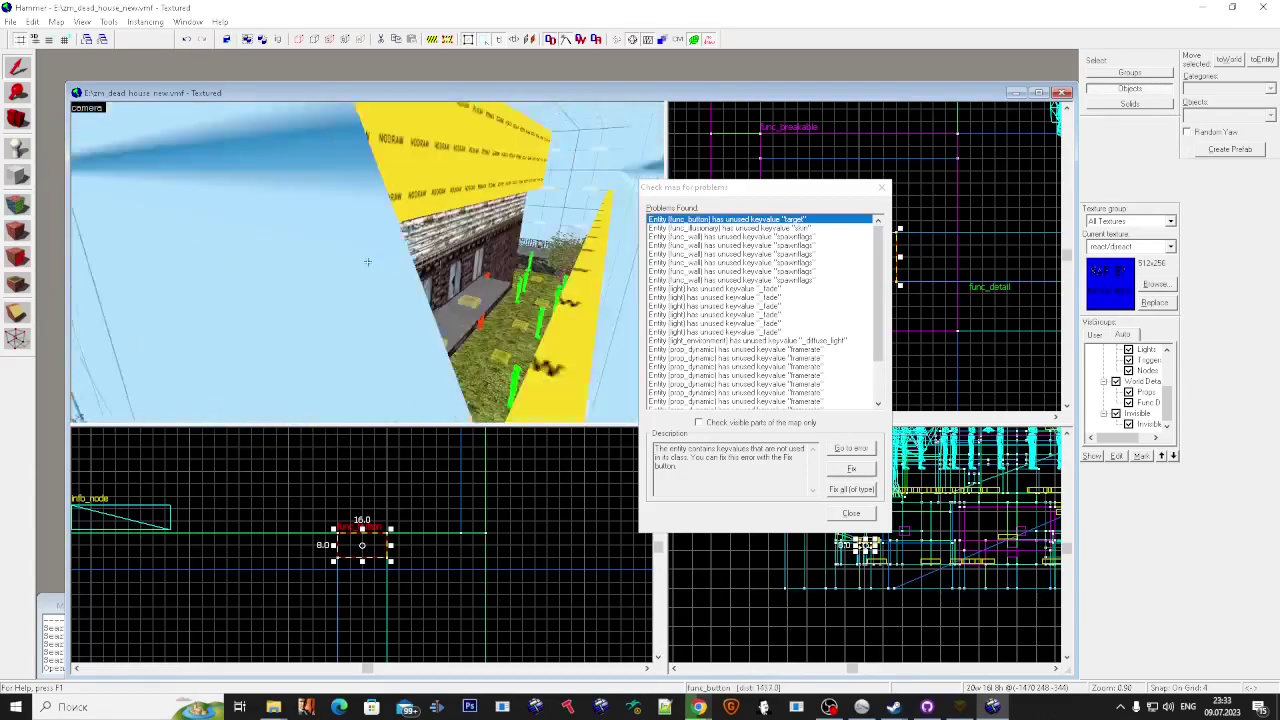
key(w)
key(super)
key(super)
key(w)
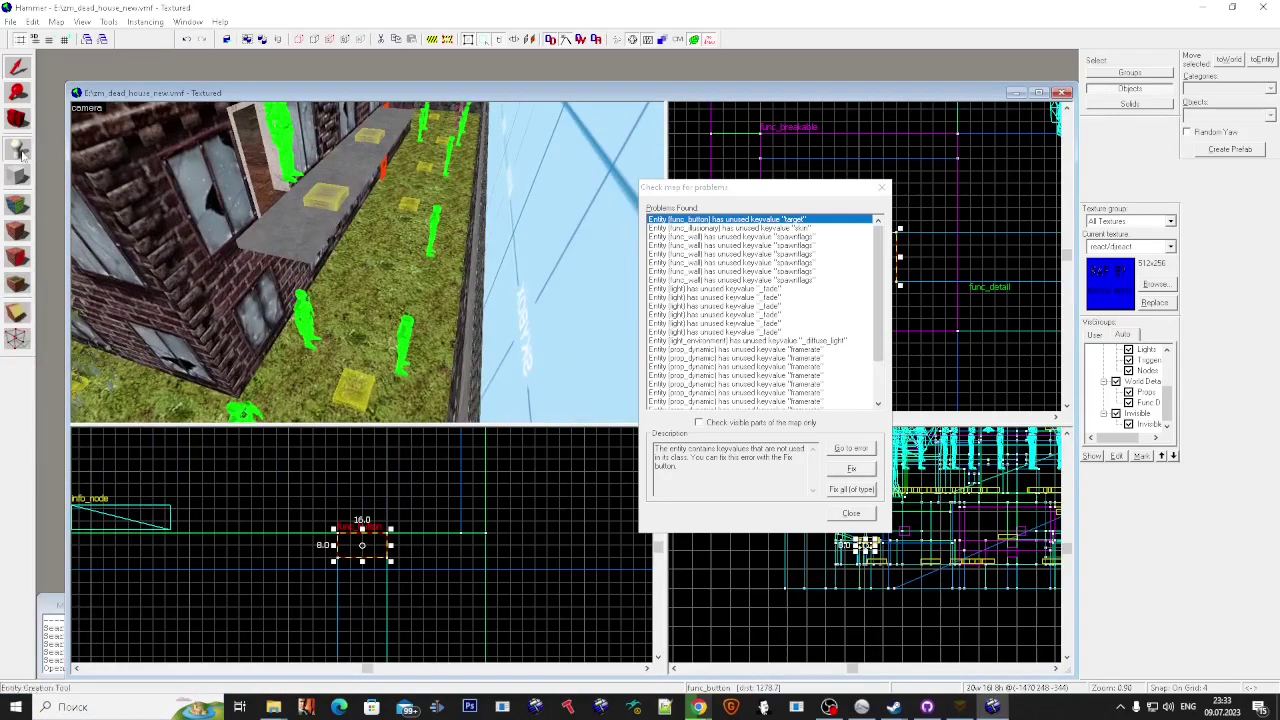
click(22, 154)
click(881, 188)
click(1271, 117)
text(cub)
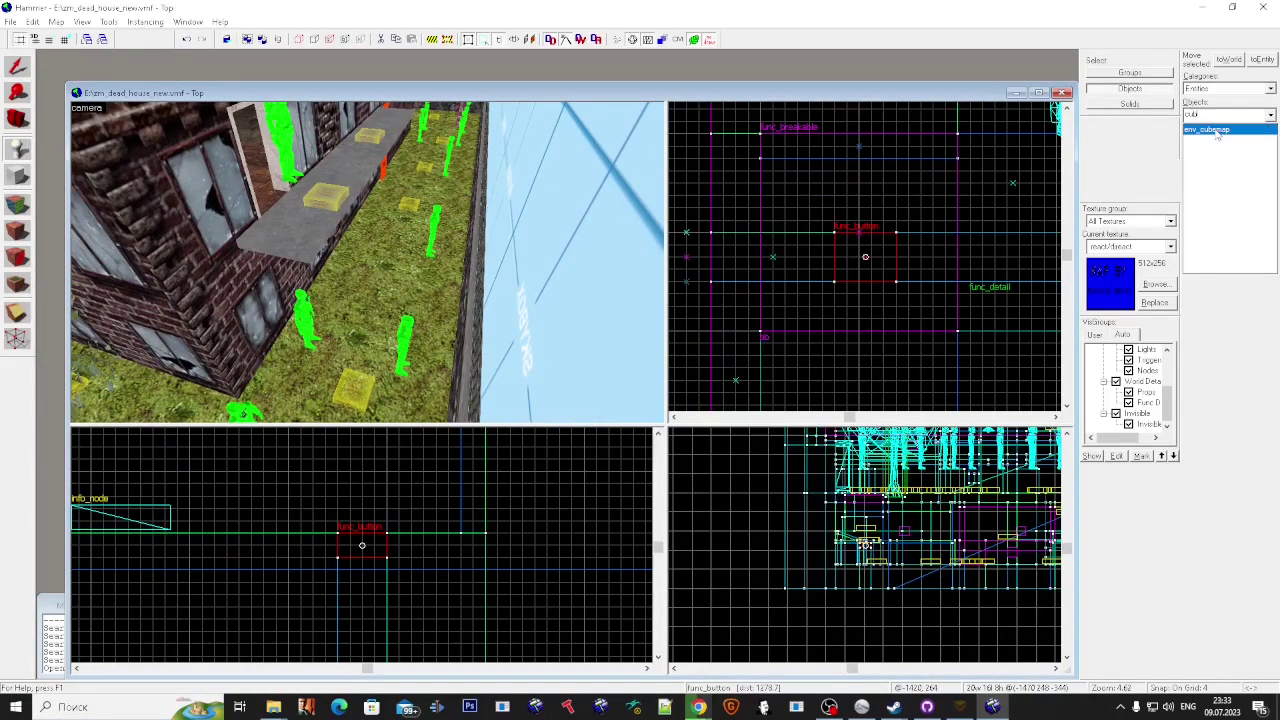
click(1214, 130)
scroll(418, 300, up, 2)
click(418, 313)
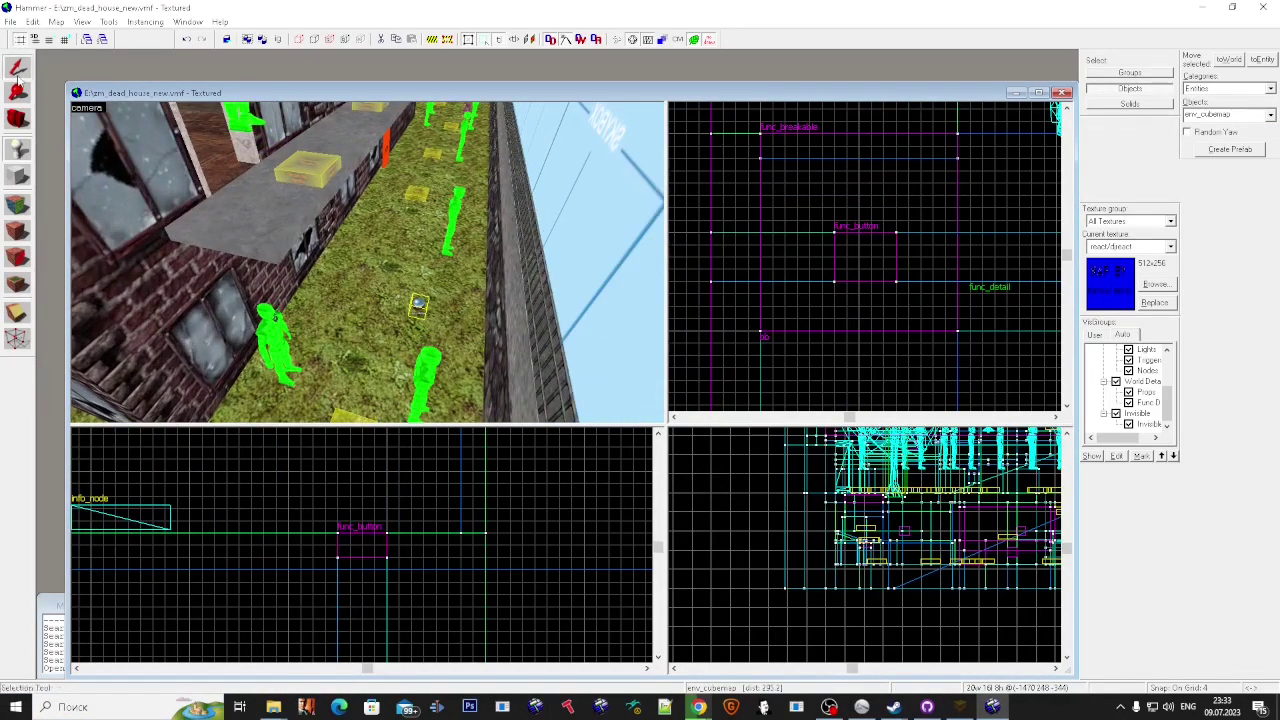
Step: Clone the env_cubemap straight up to about head height and remove the ground-level original
click(17, 68)
scroll(329, 531, down, 8)
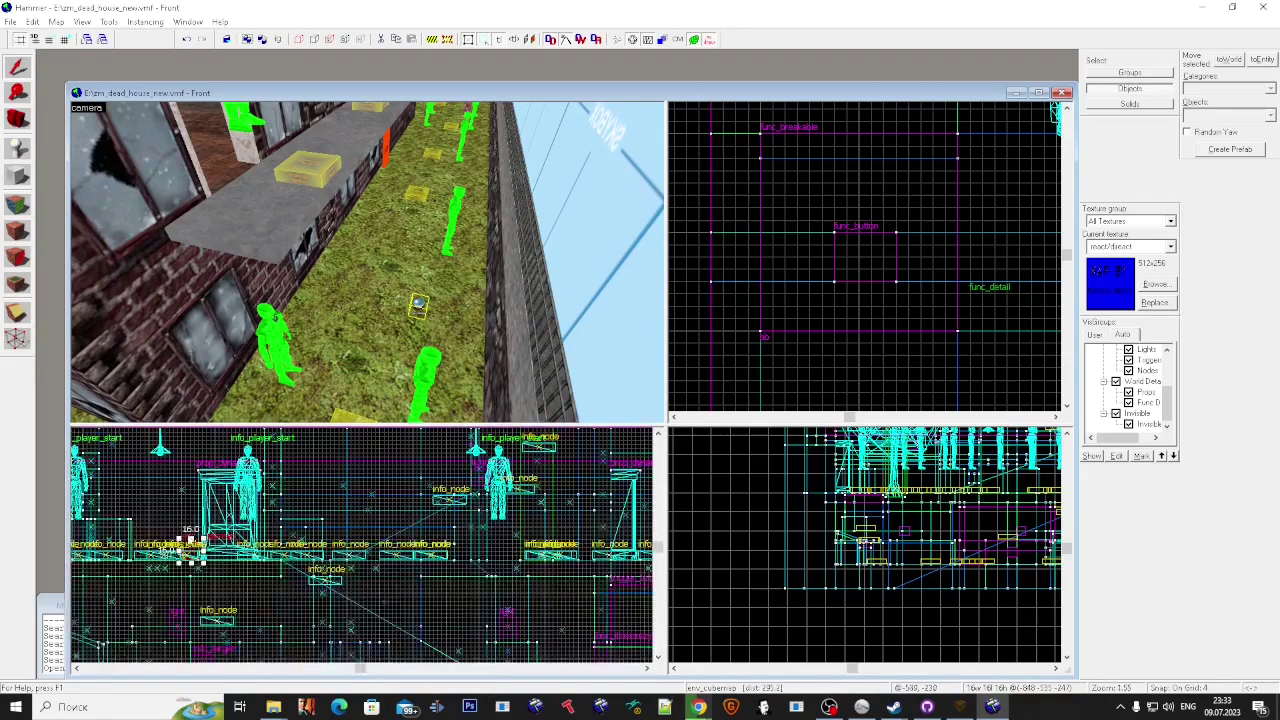
scroll(197, 535, up, 1)
shift+drag(190, 550, 188, 480)
ctrl+click(417, 309)
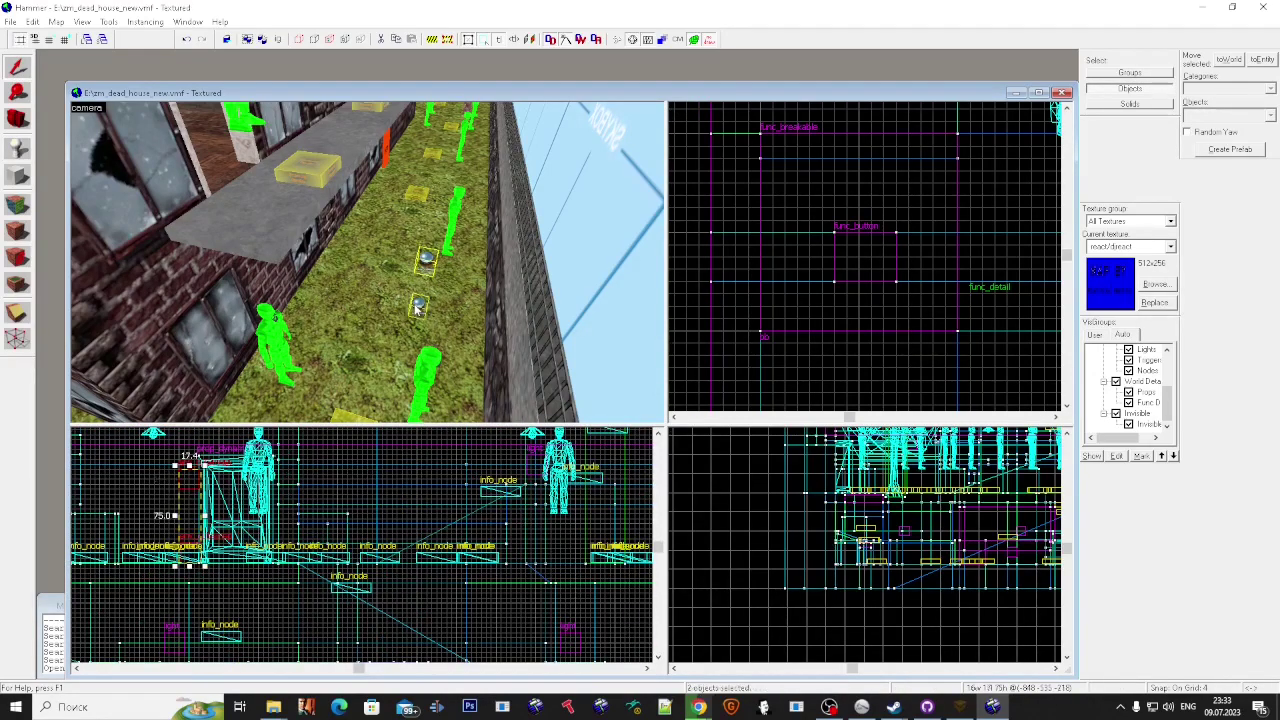
ctrl+click(427, 266)
ctrl+click(419, 306)
key(z)
Step: Paste the copied cubemaps farther along the grass passage beside the house, keeping only the raised one
key(w)
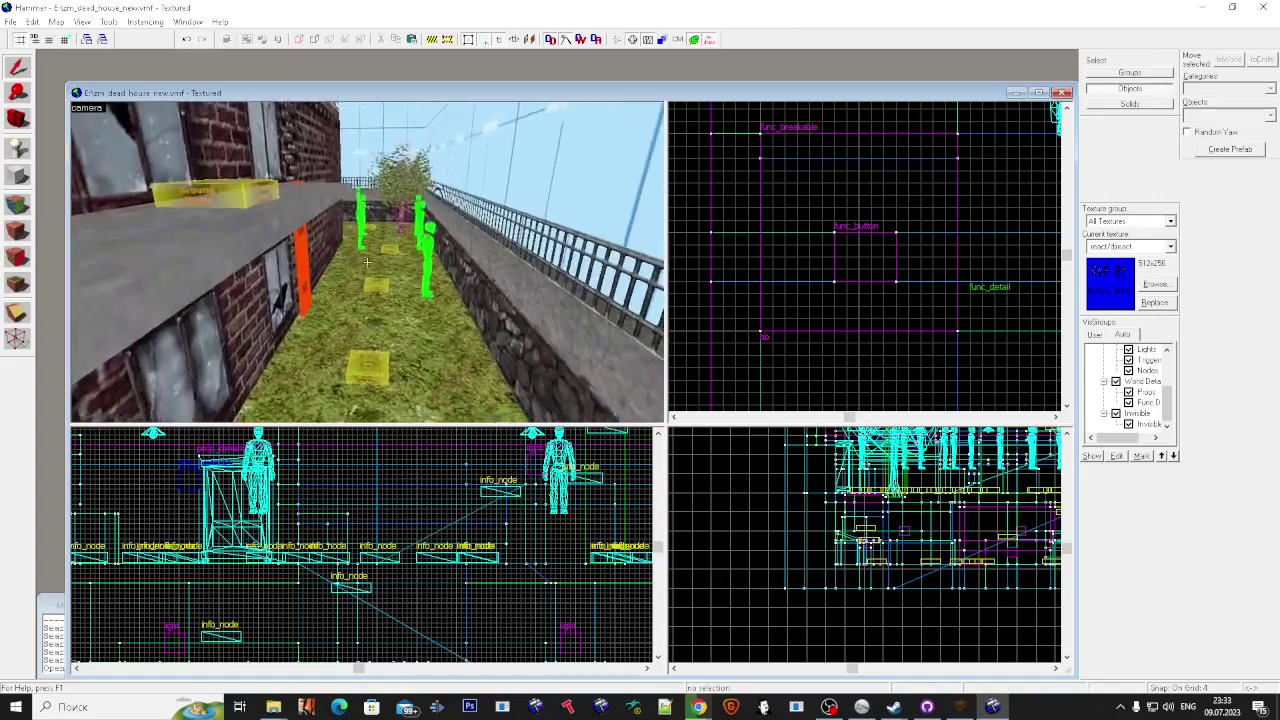
key(ctrl+v)
click(367, 262)
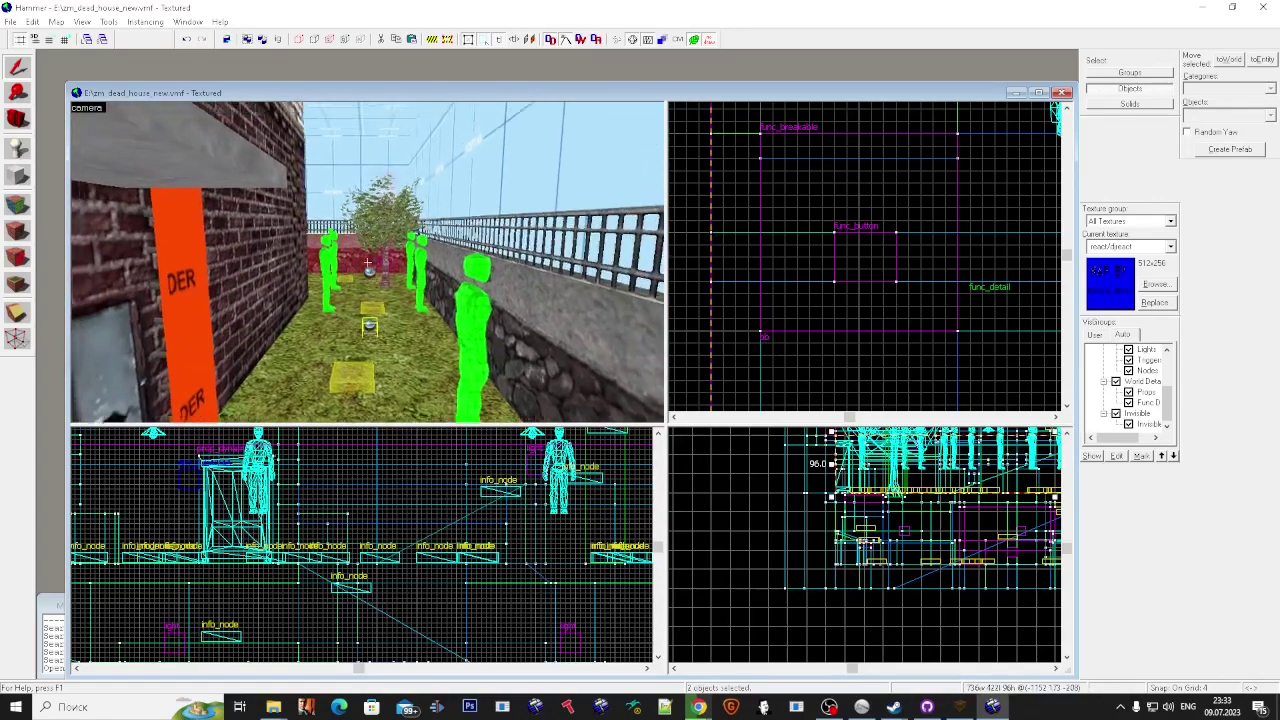
key(w)
click(367, 262)
key(Escape)
key(w)
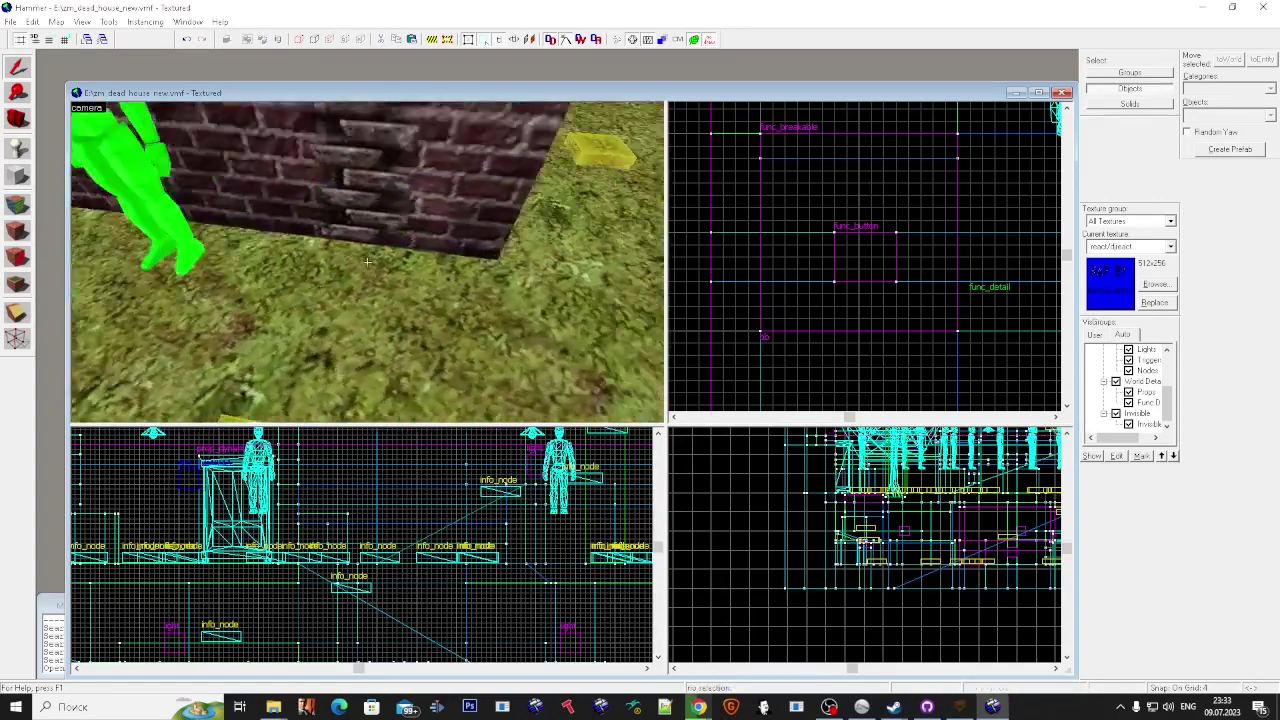
key(w)
click(367, 262)
ctrl+click(367, 262)
key(Delete)
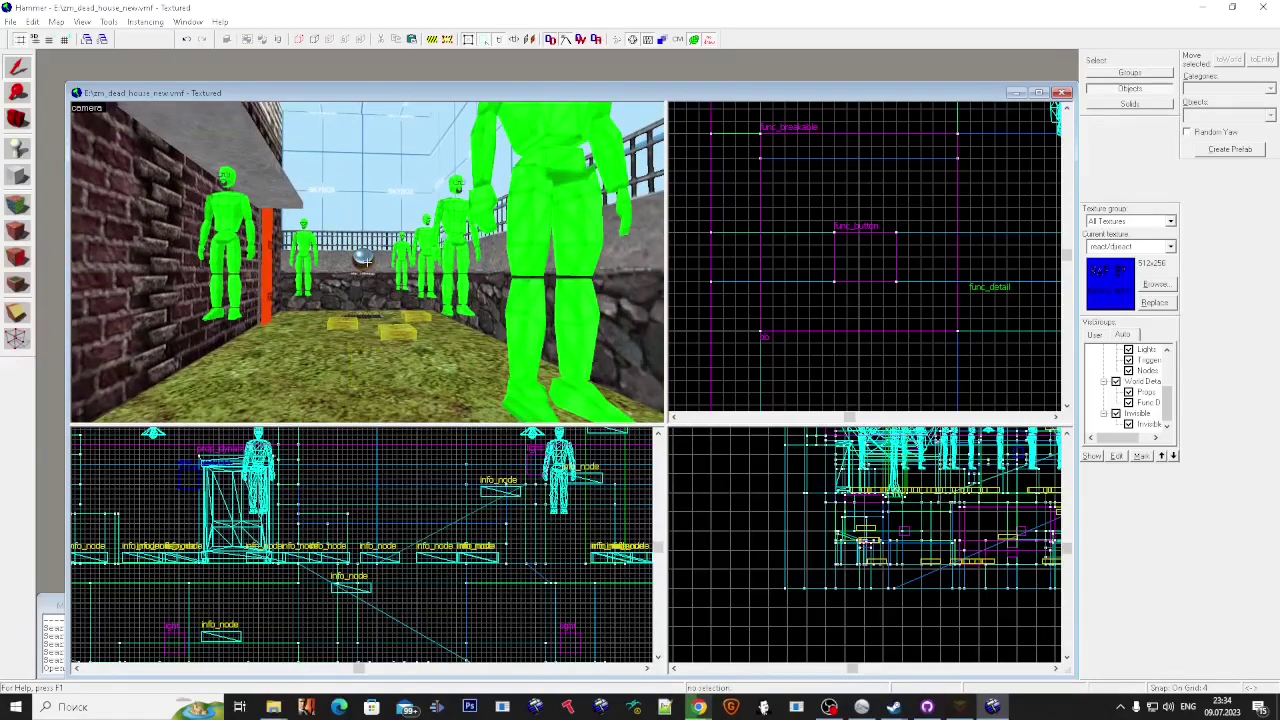
Step: Paste the cubemap pair at two spots near the lights in the brick basement, deleting the ground-level one of each pair
key(w)
key(w)
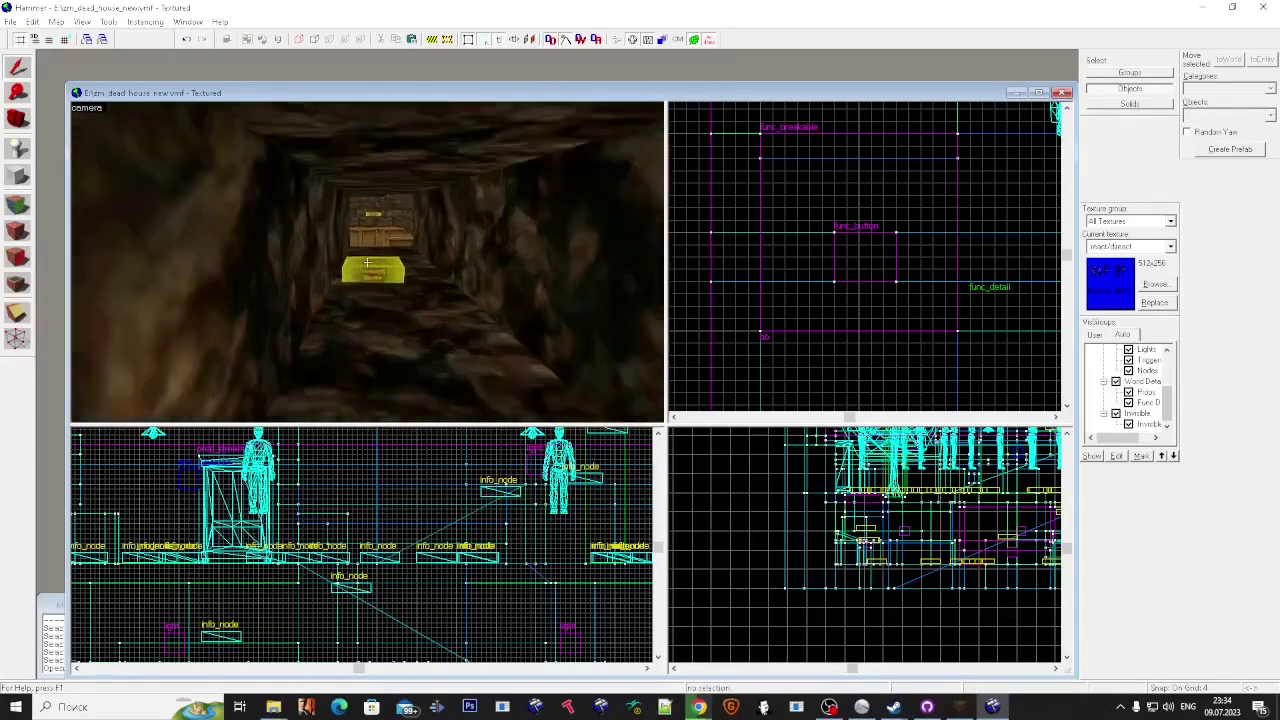
key(ctrl+v)
ctrl+click(367, 262)
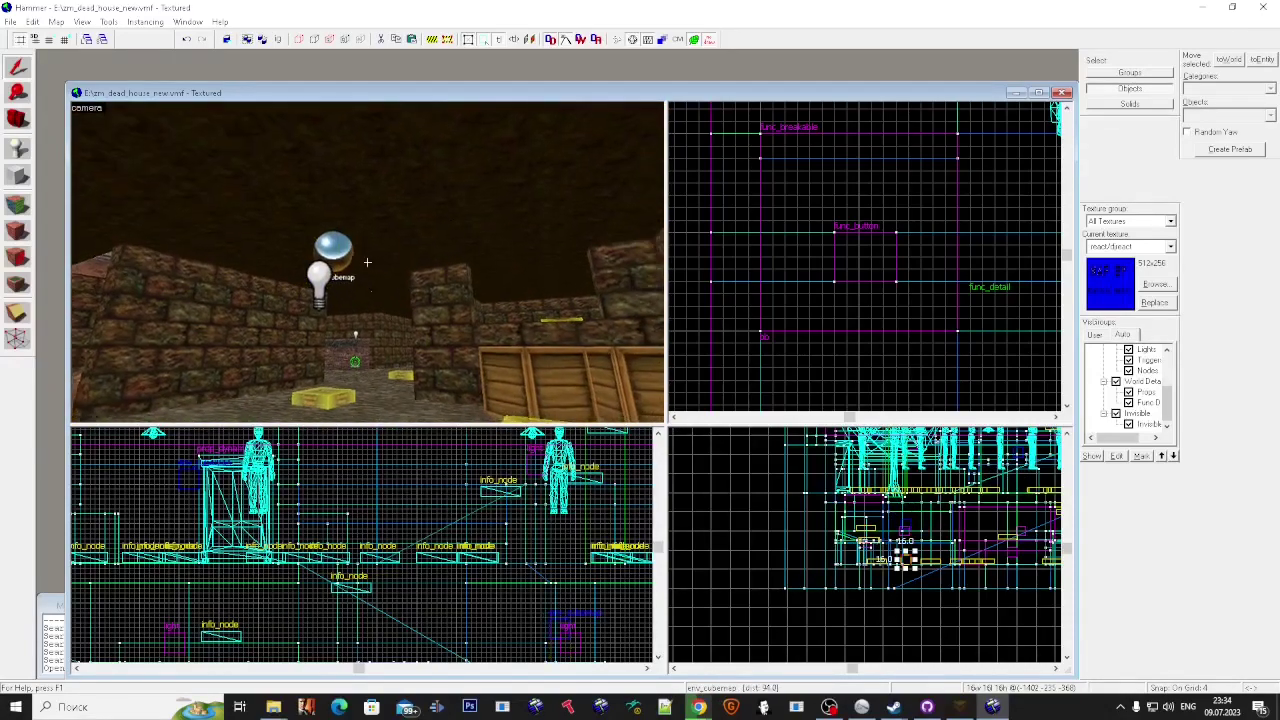
key(Delete)
key(w)
key(ctrl+v)
ctrl+click(367, 262)
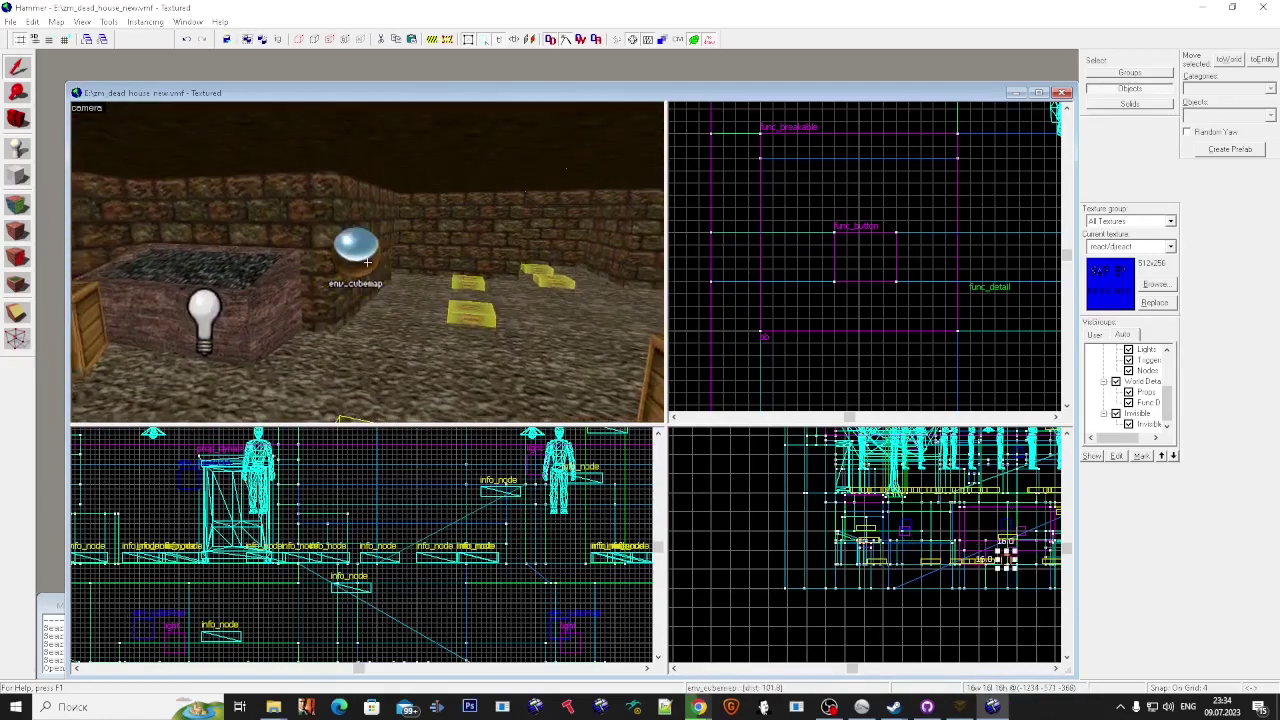
key(Delete)
Step: Paste the cubemap pair in the sloped basement corridor and delete the lower one
key(w)
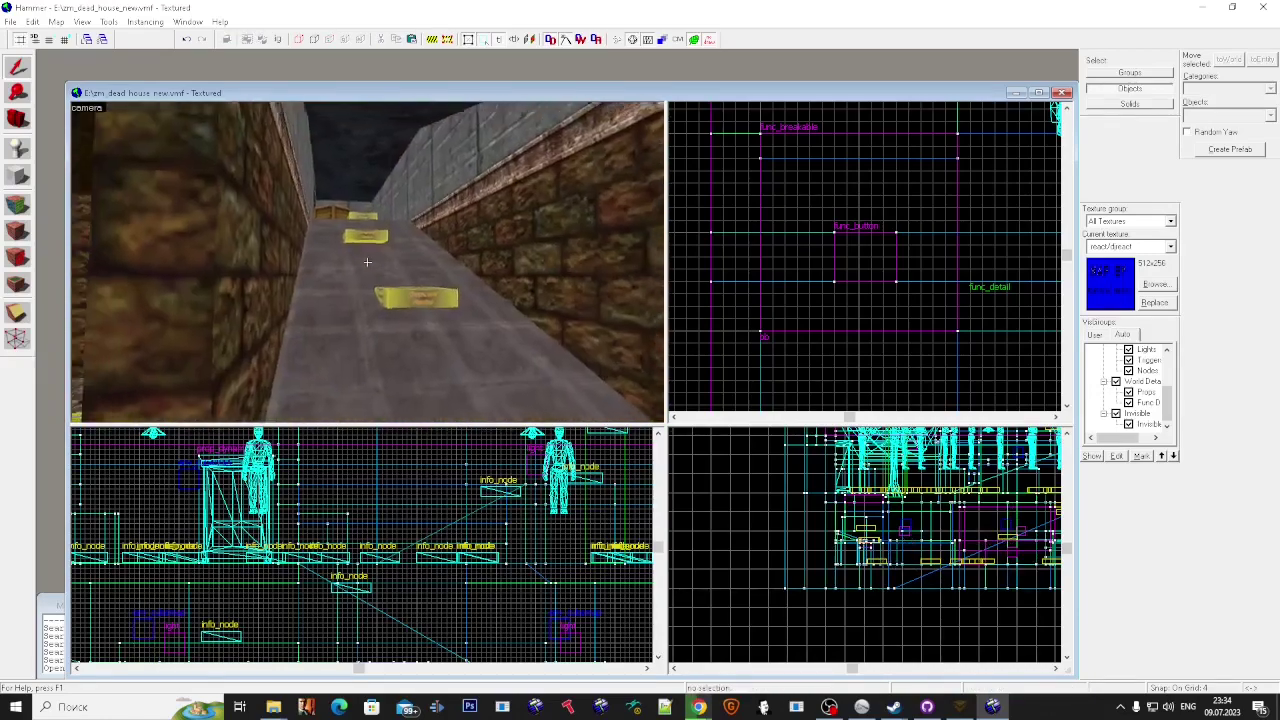
key(ctrl+v)
key(w)
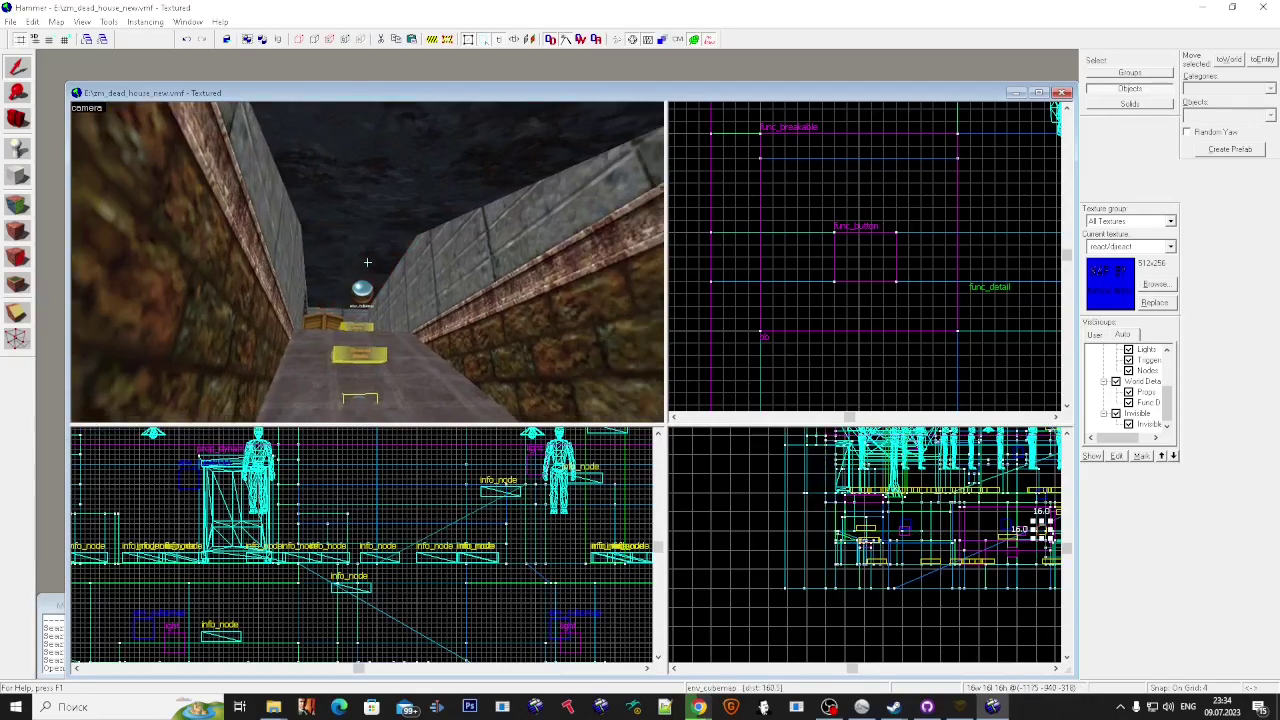
key(Delete)
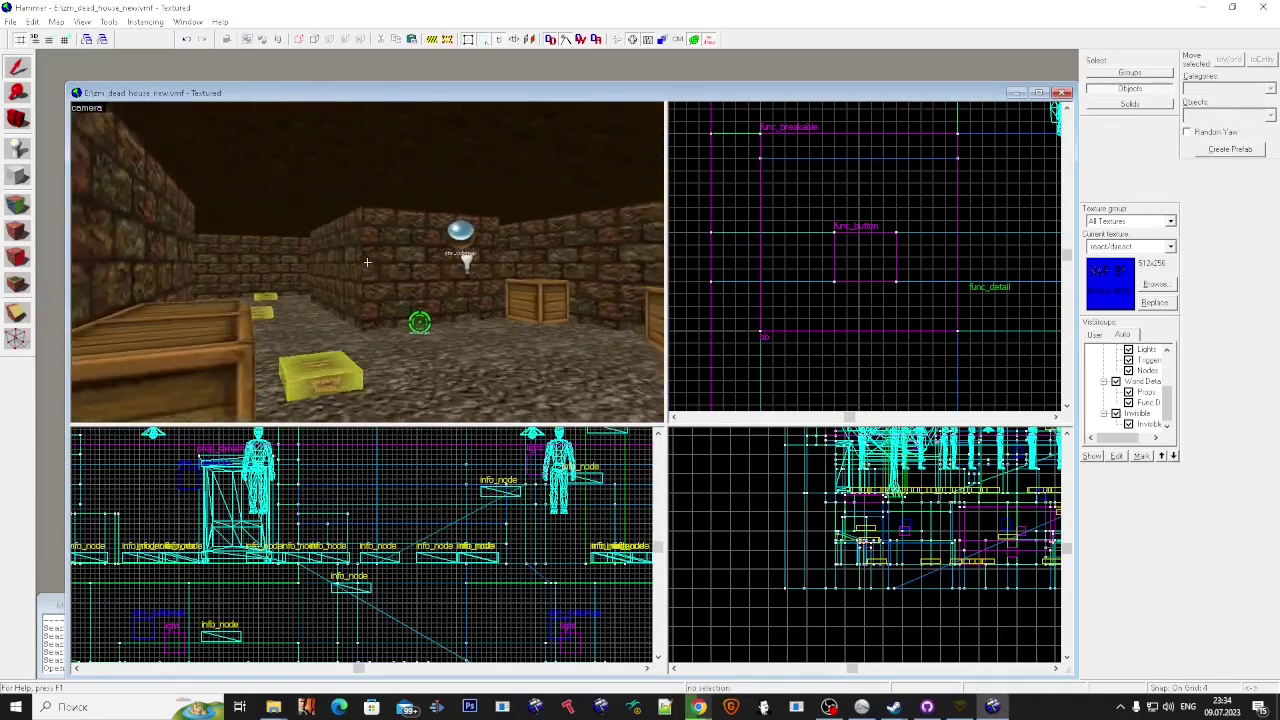
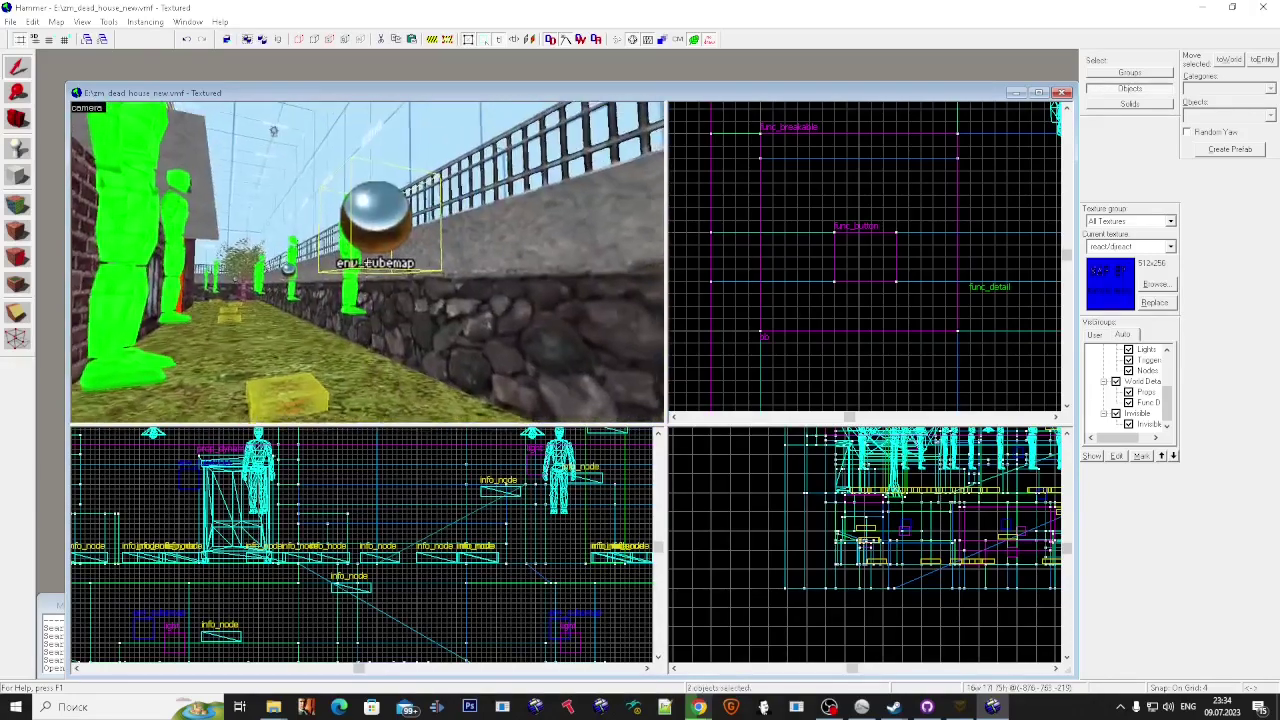
Step: Clean up the cubemap pair pasted at the outer house corner and paste another on the grass along the house's other side
key(Escape)
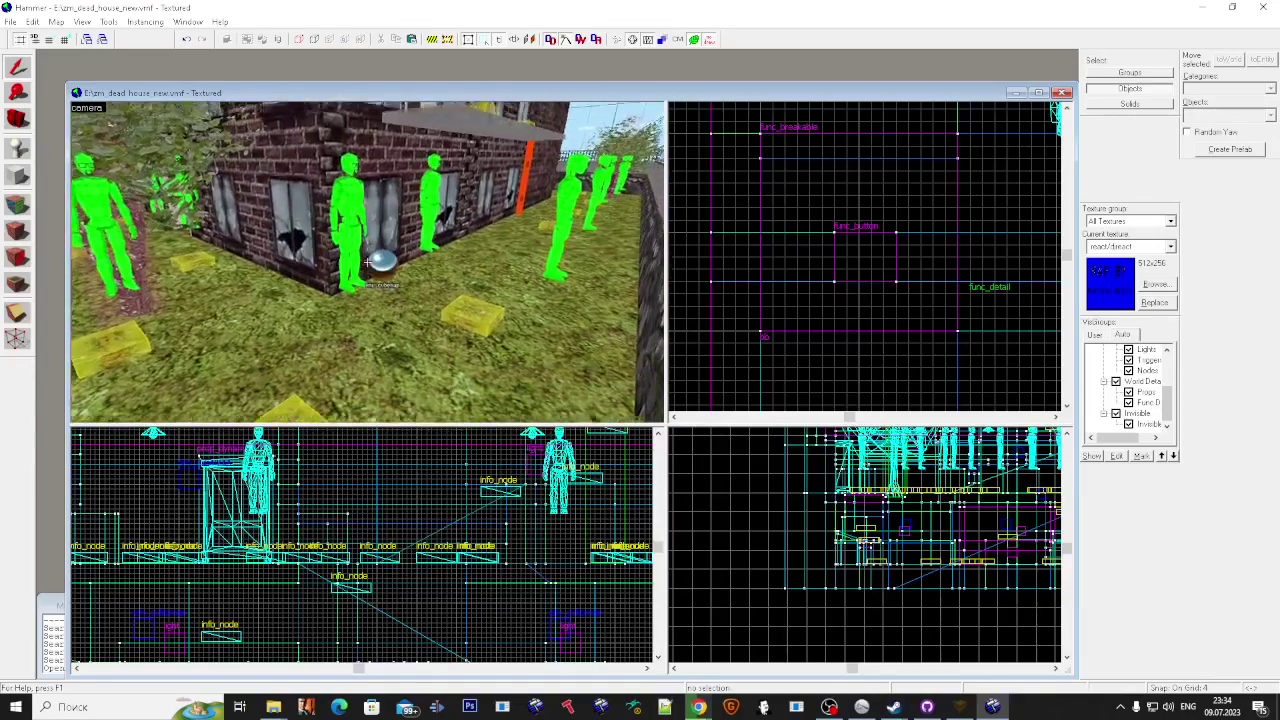
click(367, 262)
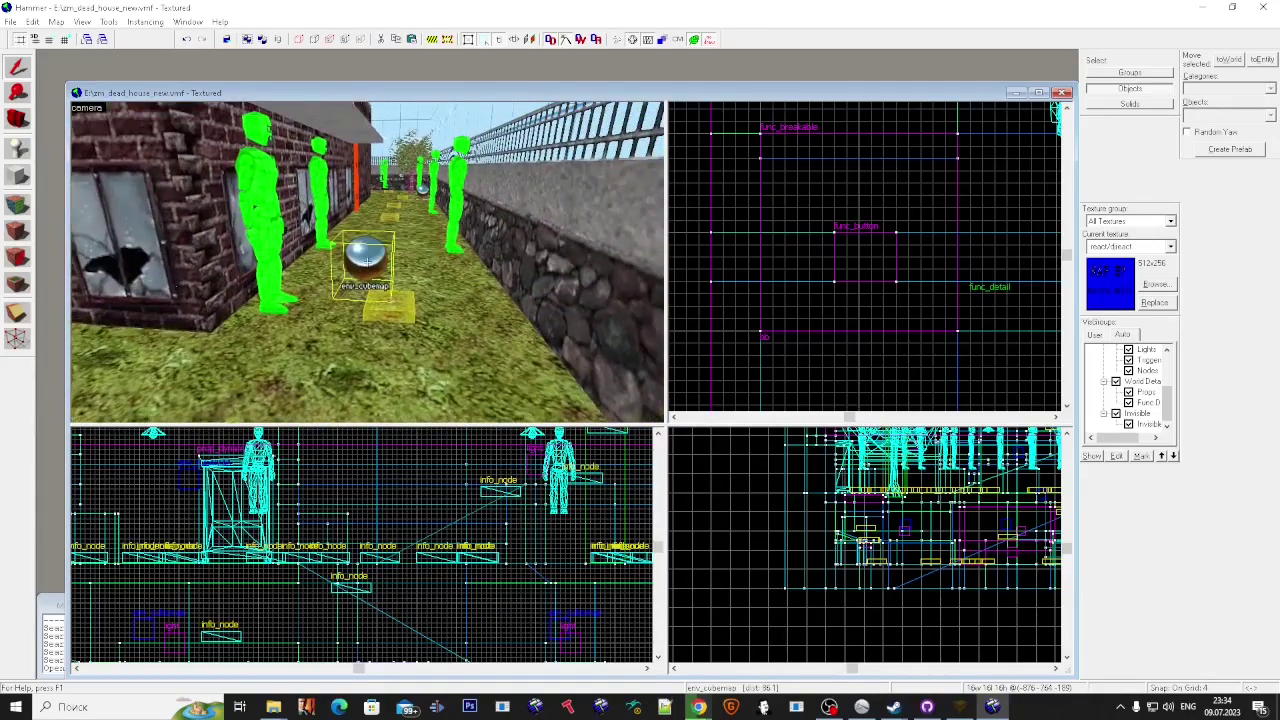
key(Delete)
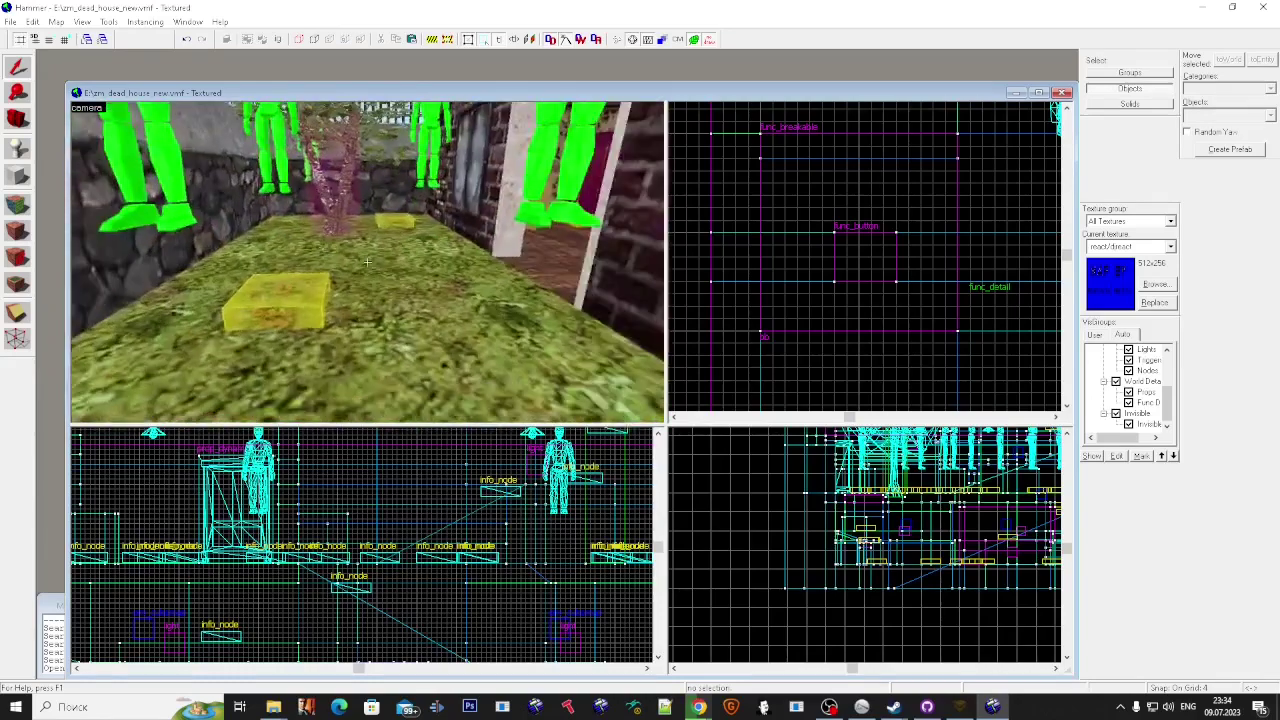
key(ctrl+v)
key(Delete)
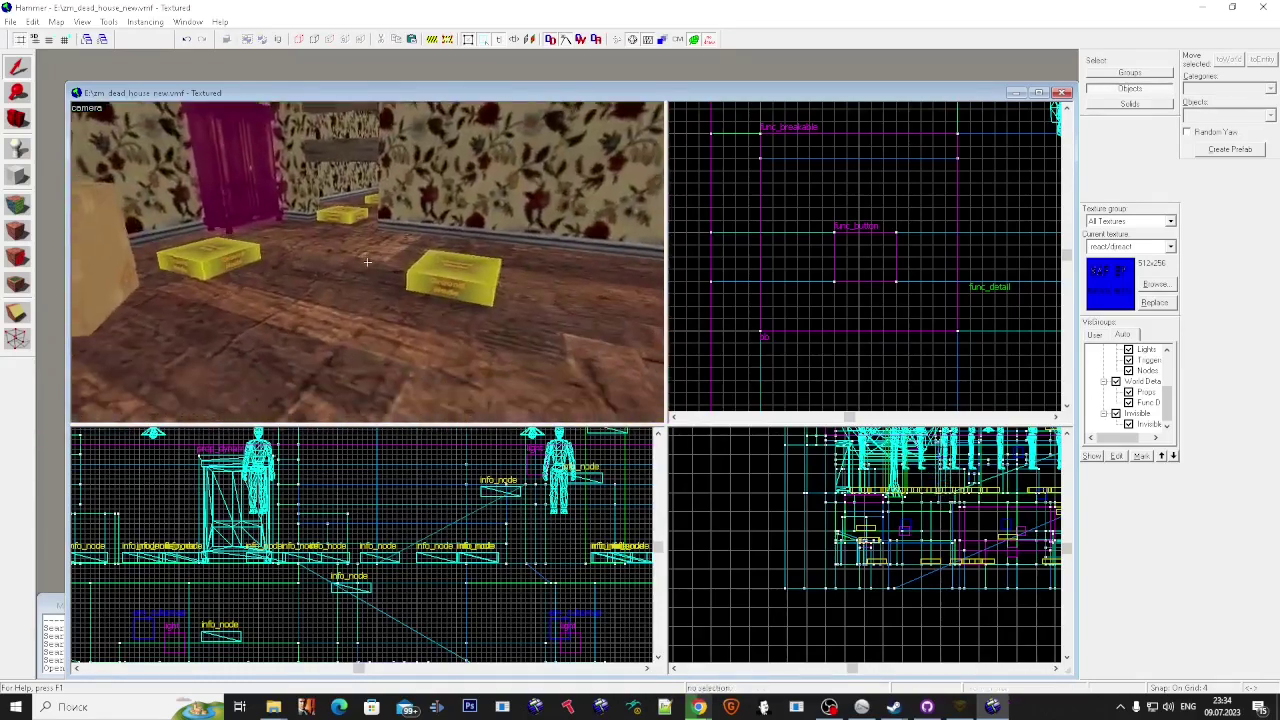
Step: Paste env_cubemap entities inside the house's wallpapered rooms
drag(368, 262, 367, 262)
key(ctrl+v)
key(Escape)
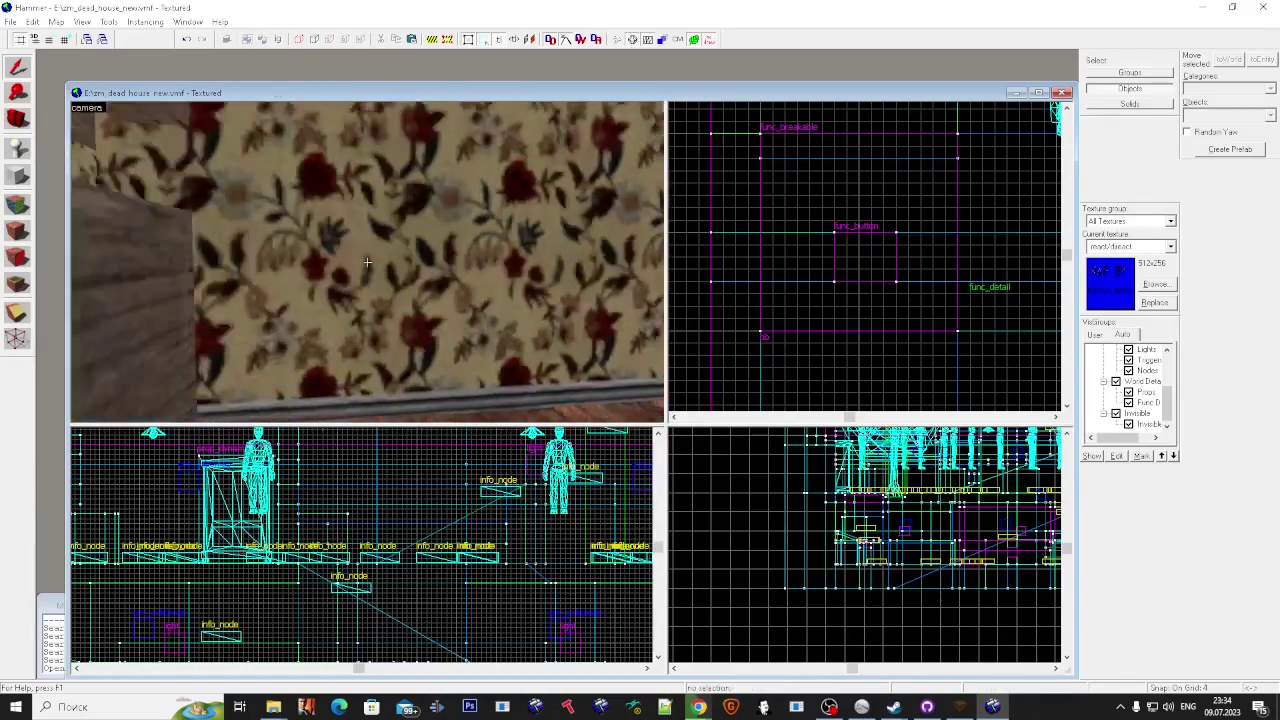
key(ctrl+v)
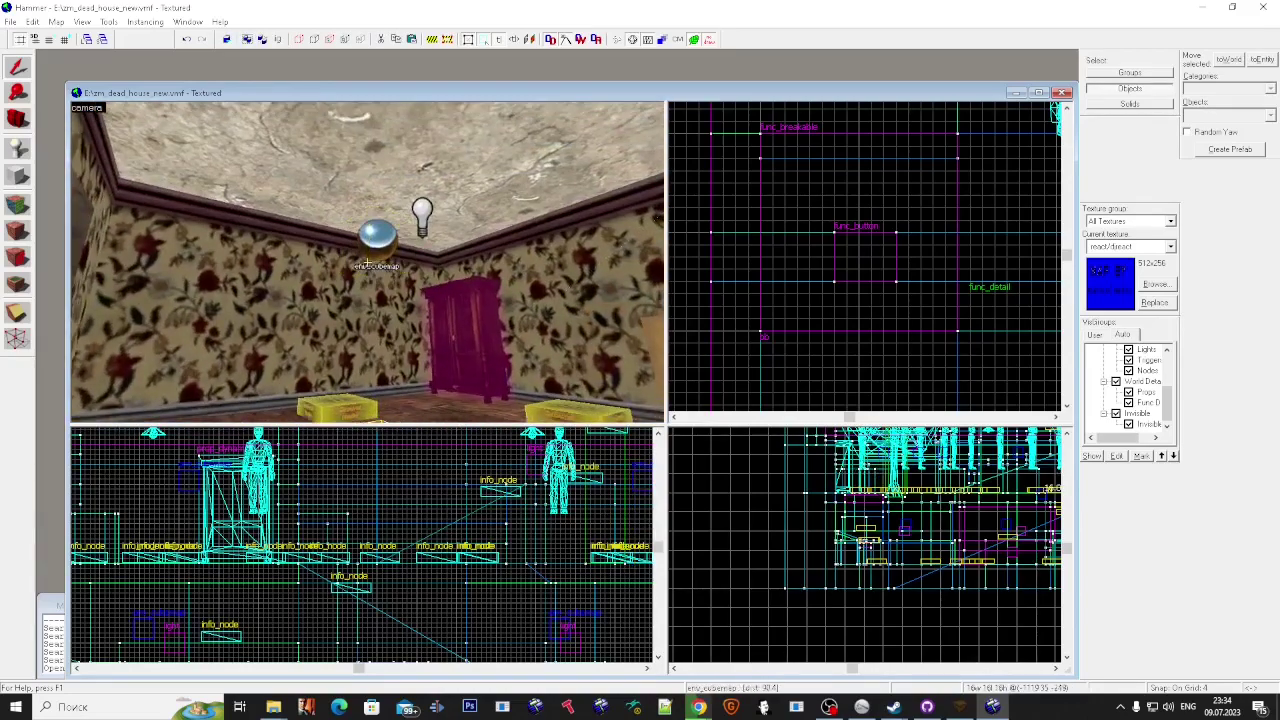
key(Escape)
key(w)
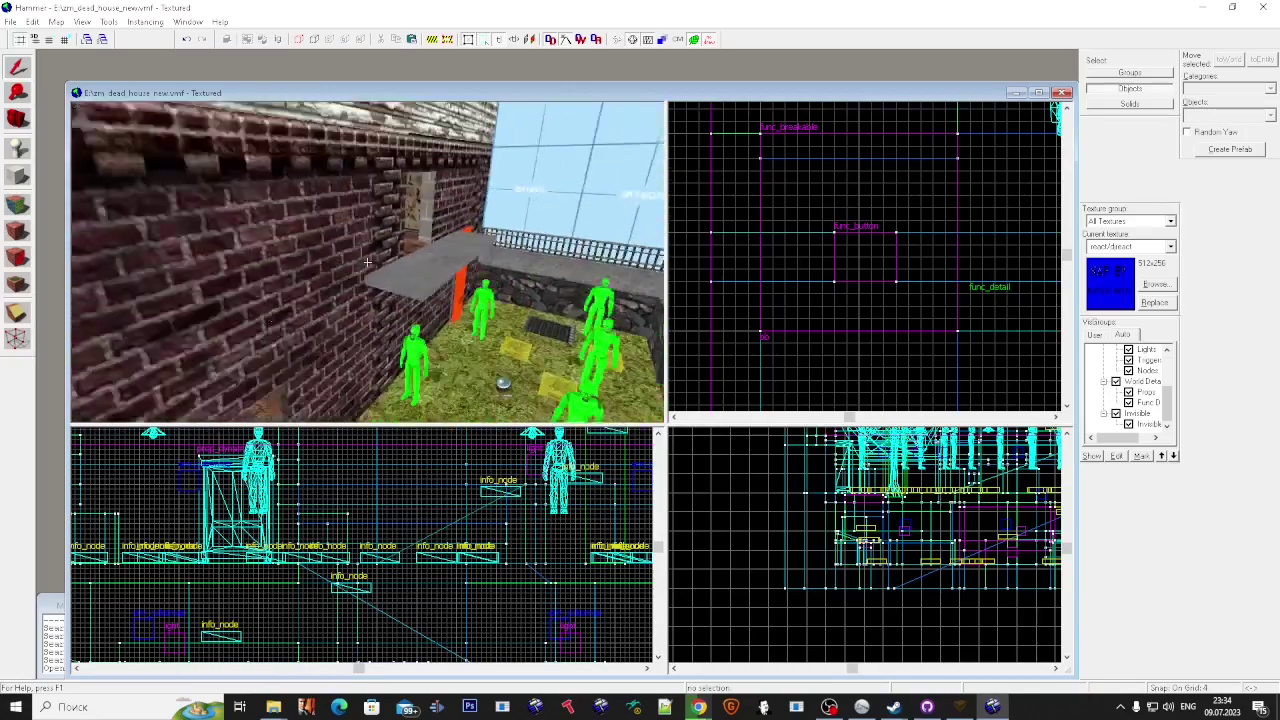
Step: Set the SkyBox Texture Name in the map properties to space
drag(367, 262, 367, 262)
key(super)
click(56, 21)
click(140, 257)
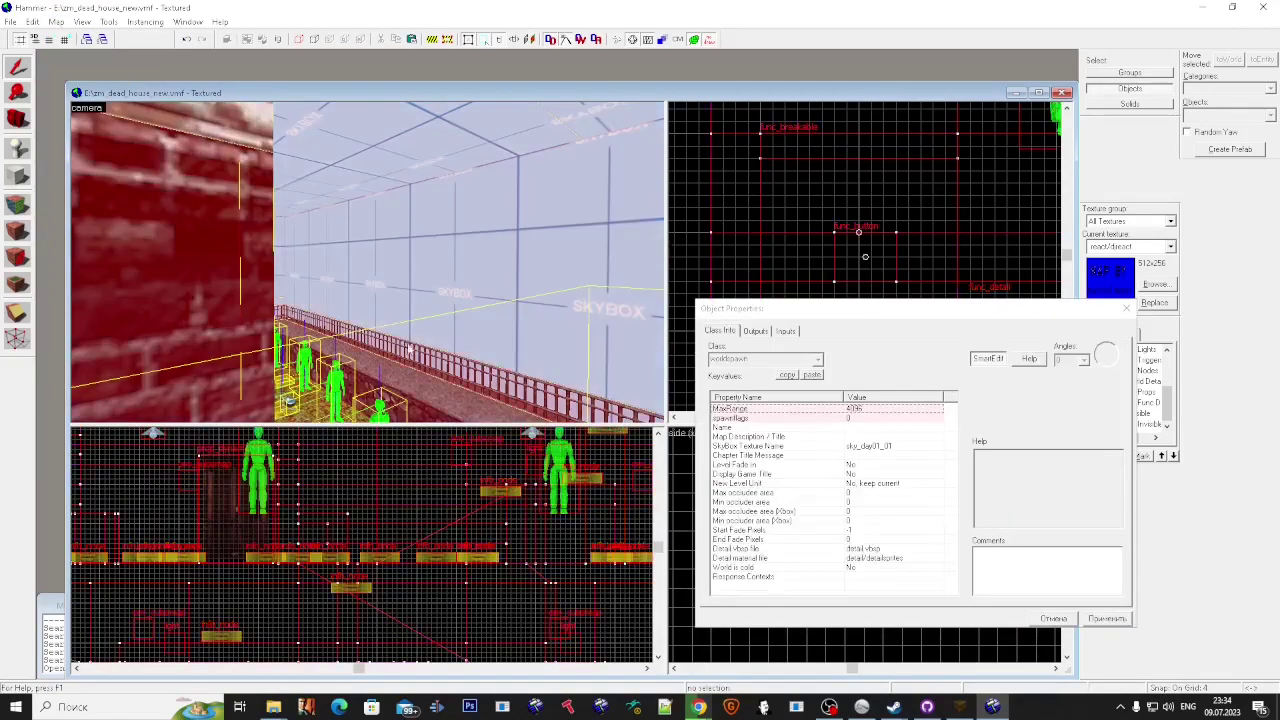
text(space)
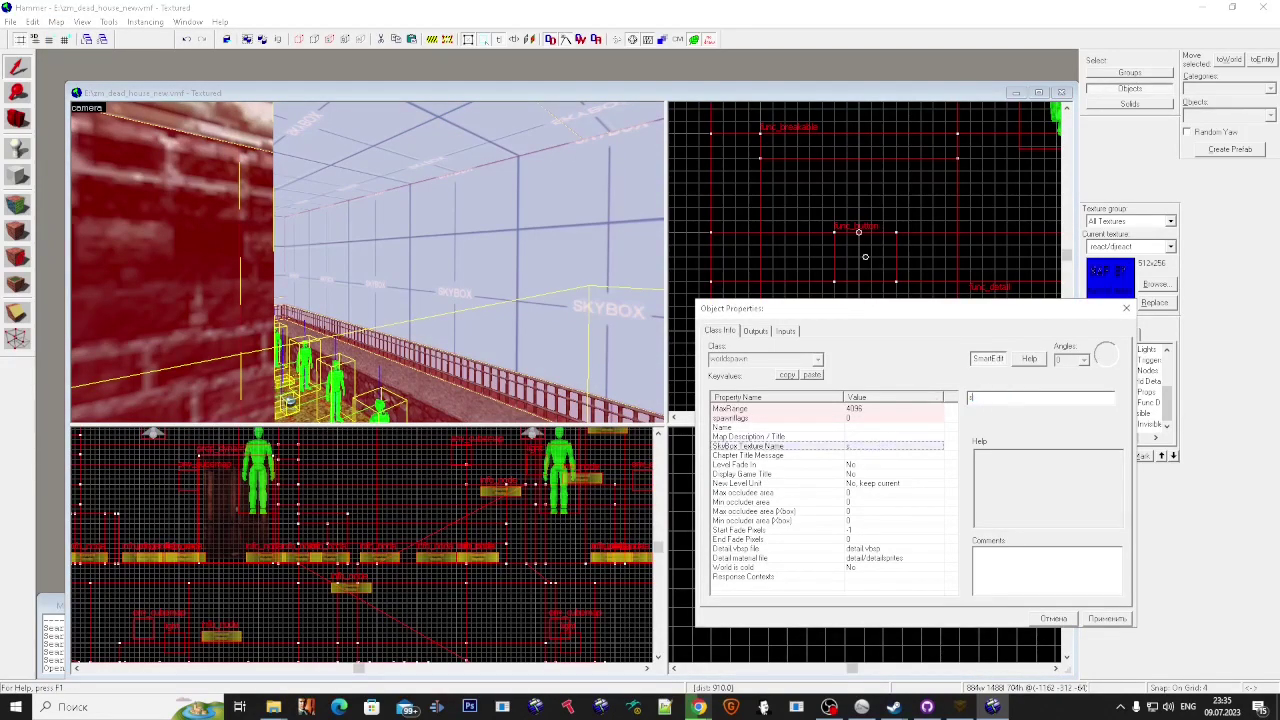
click(1126, 307)
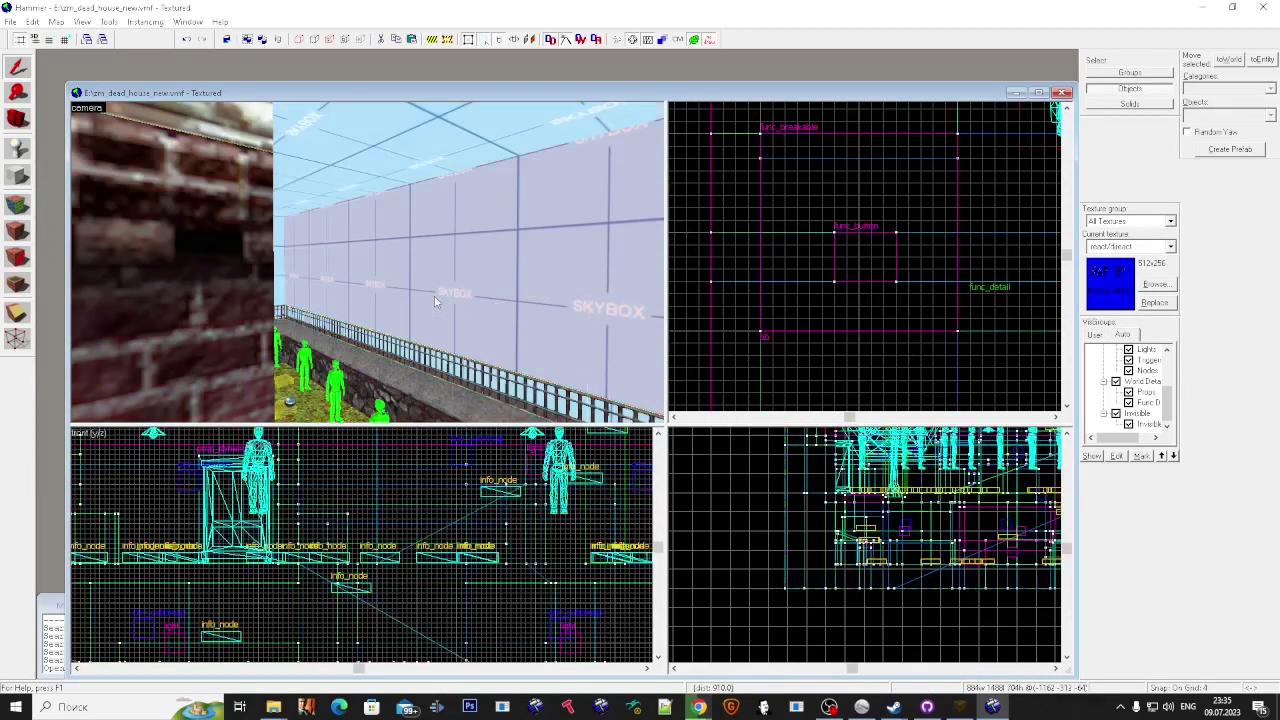
Step: Select the skybox wall face and replace its tools/toolsskybox texture with a skybox tool texture from the filtered texture browser
click(17, 205)
click(497, 298)
click(602, 418)
click(709, 293)
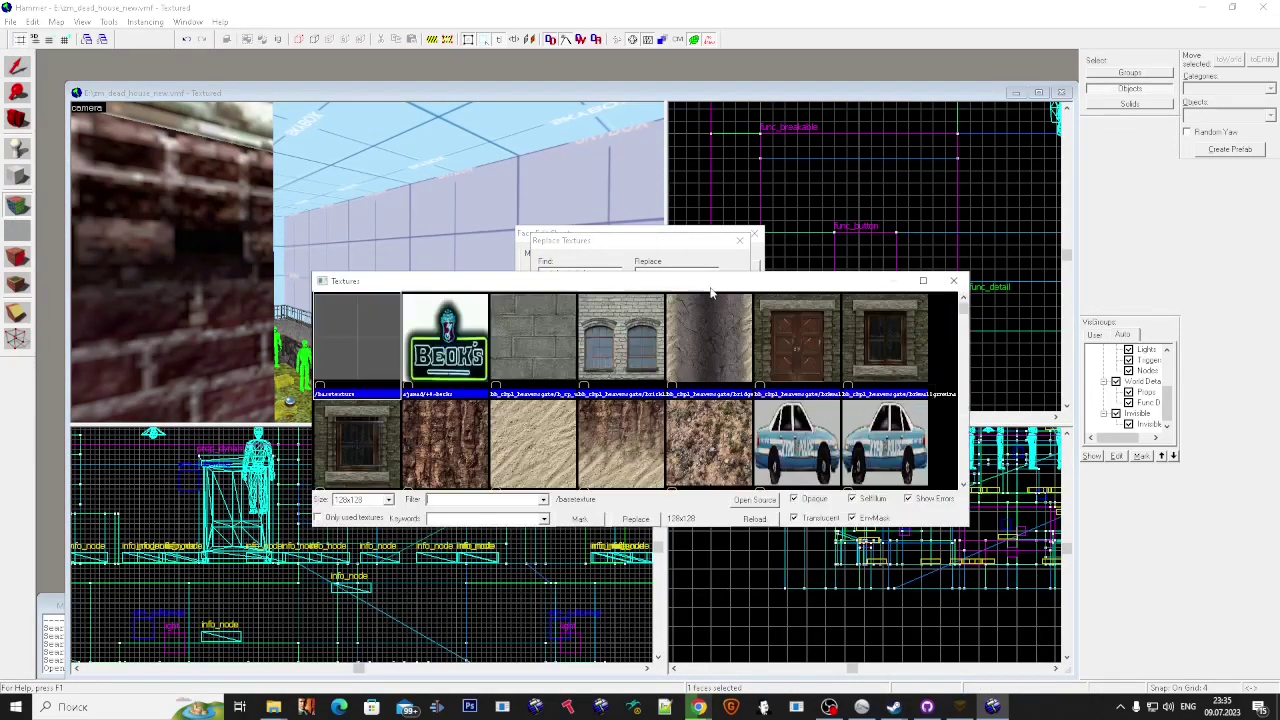
text(tooo)
key(BackSpace)
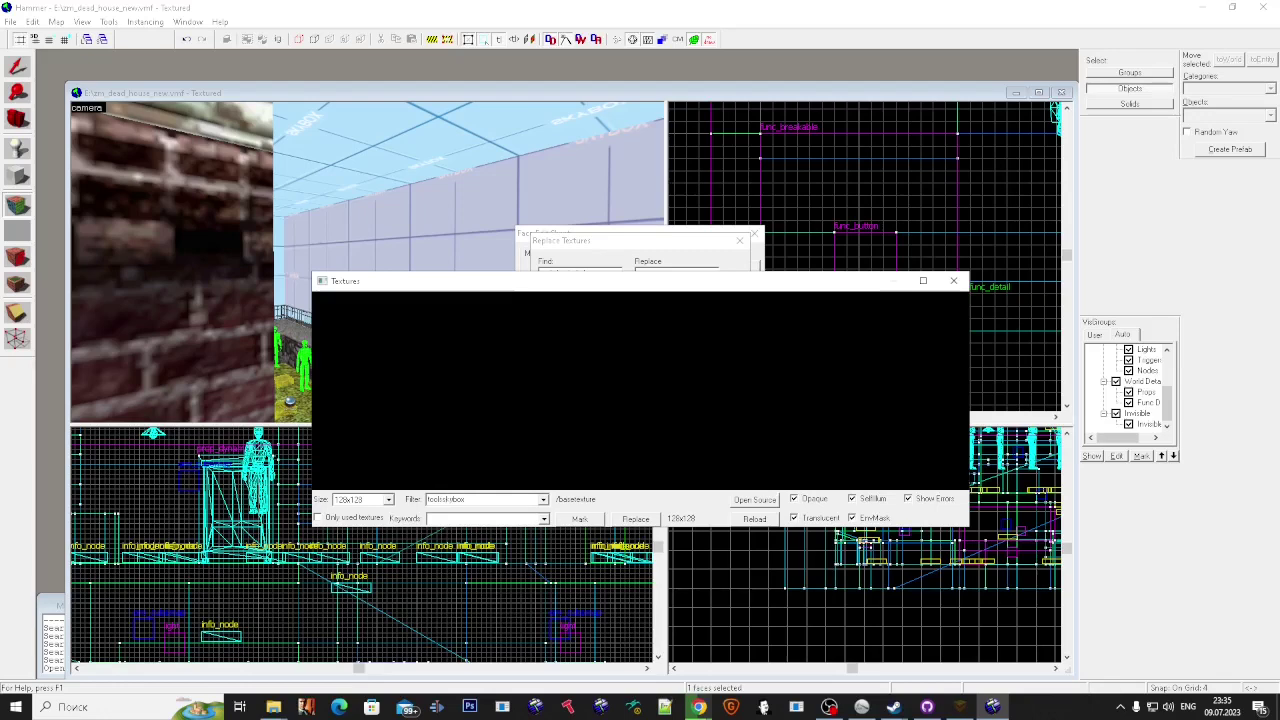
double_click(450, 368)
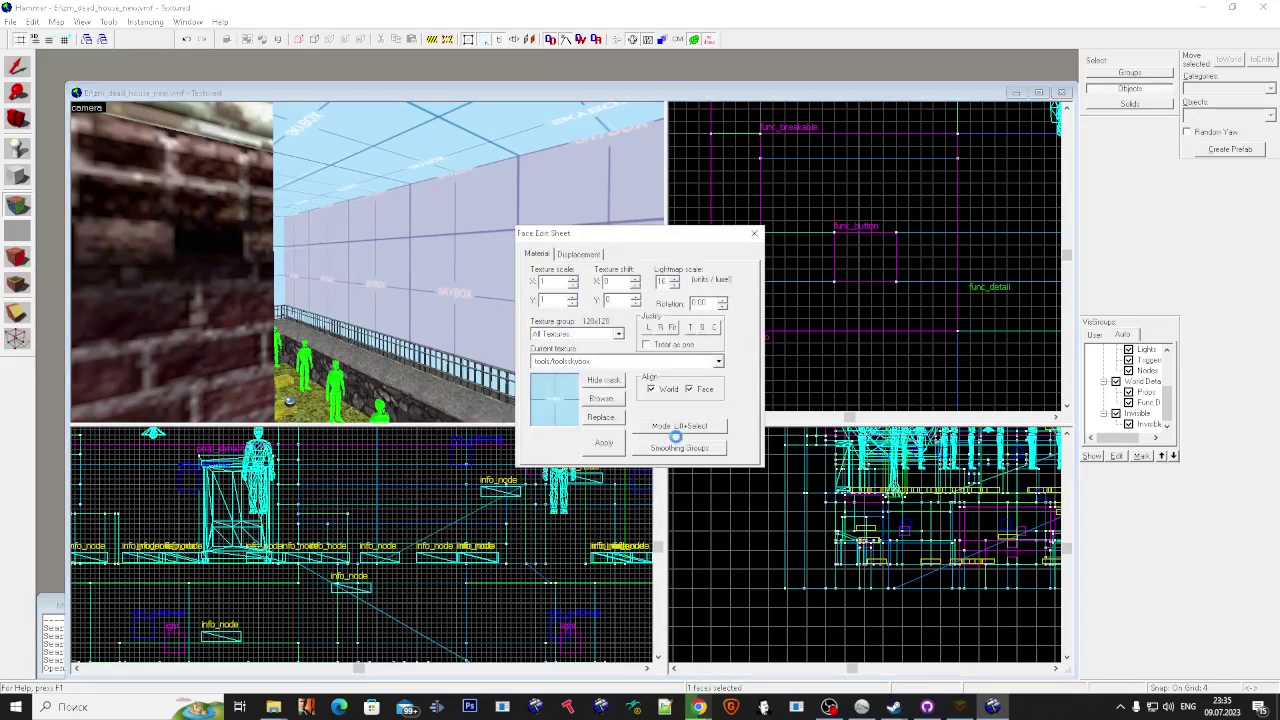
Step: Leave face editing and inspect the nodraw-covered exterior of the map in the camera view
click(676, 409)
click(17, 67)
scroll(366, 352, down, 3)
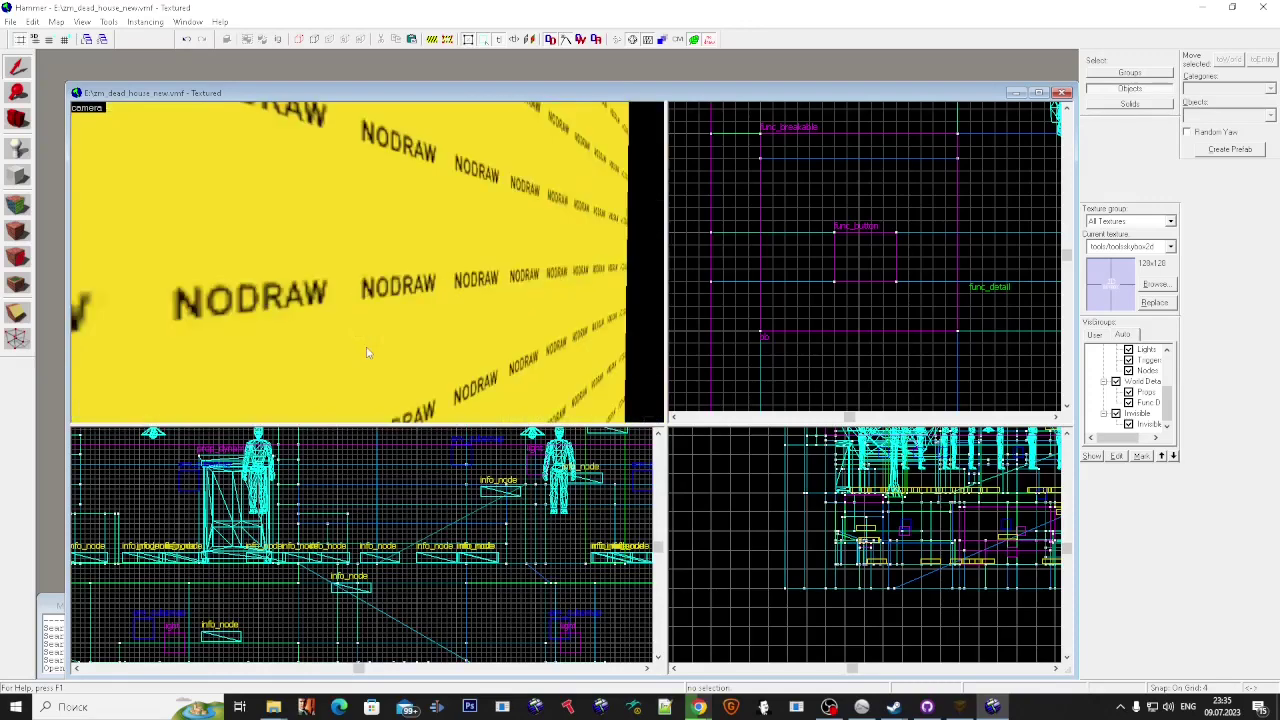
scroll(367, 352, down, 5)
key(z)
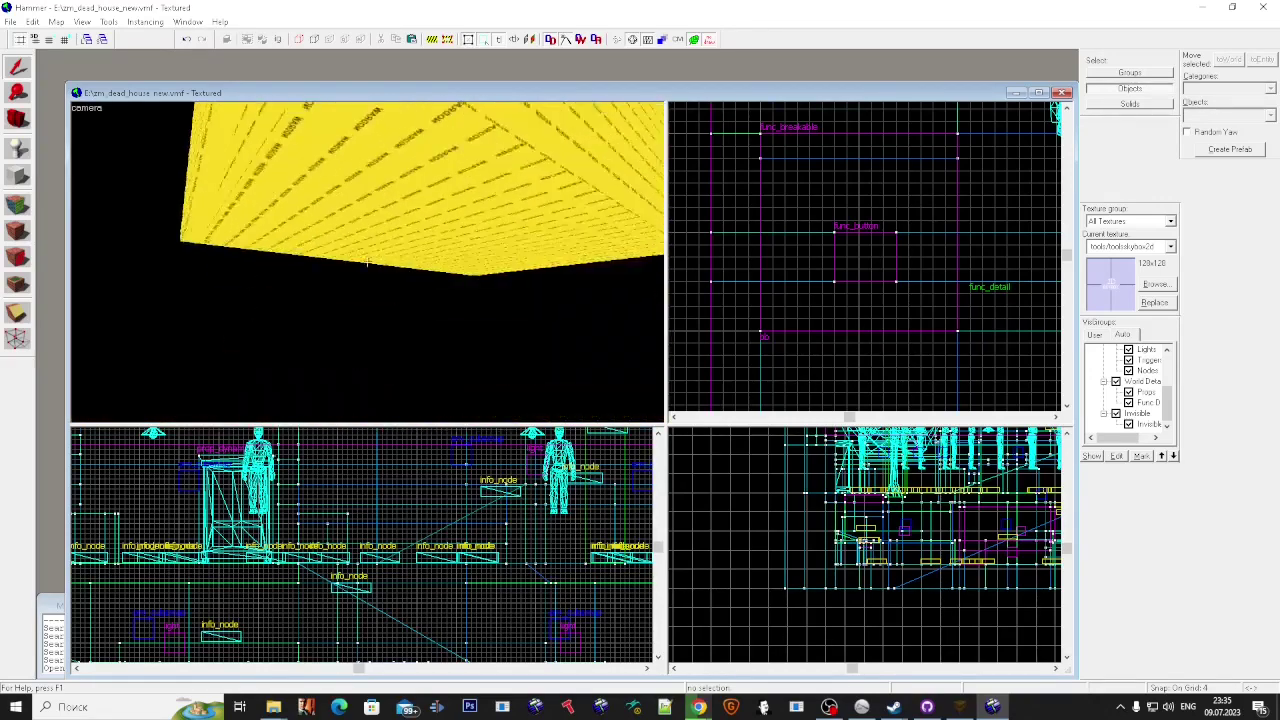
key(w)
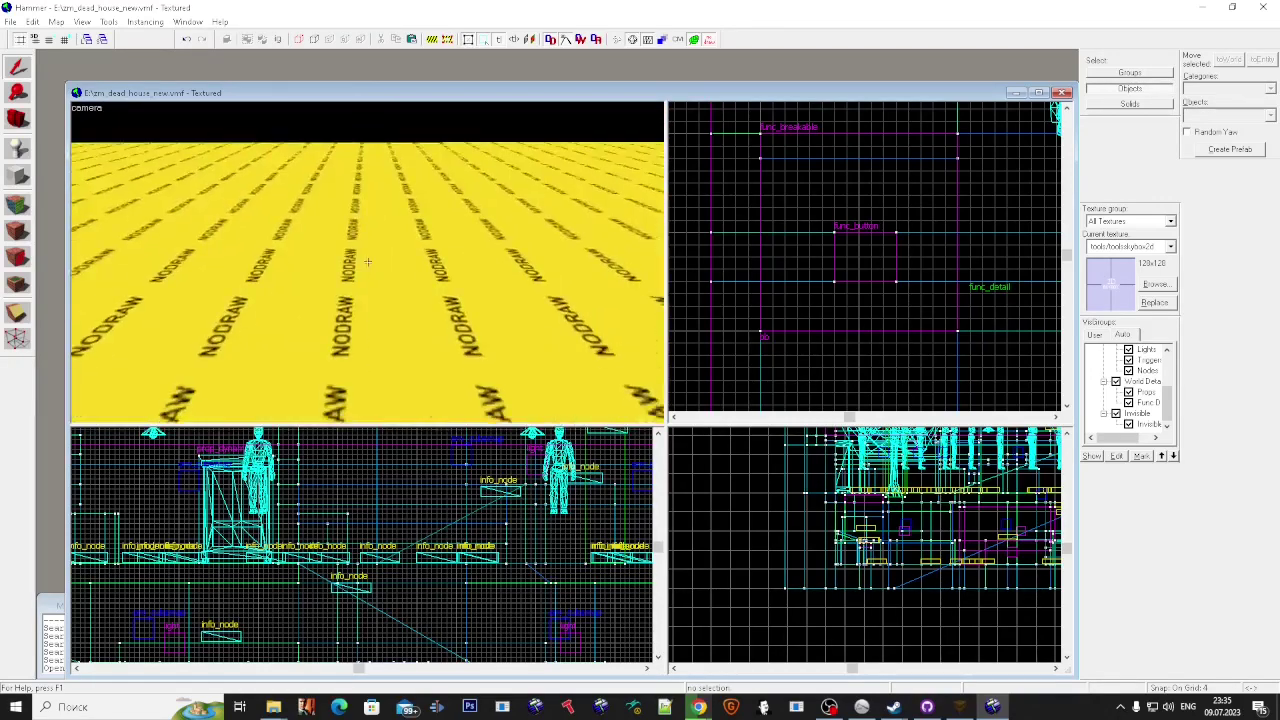
Step: Check the map for problems and delete the unused target keyvalue from the reported func_button, applying the change
key(alt+p)
click(168, 70)
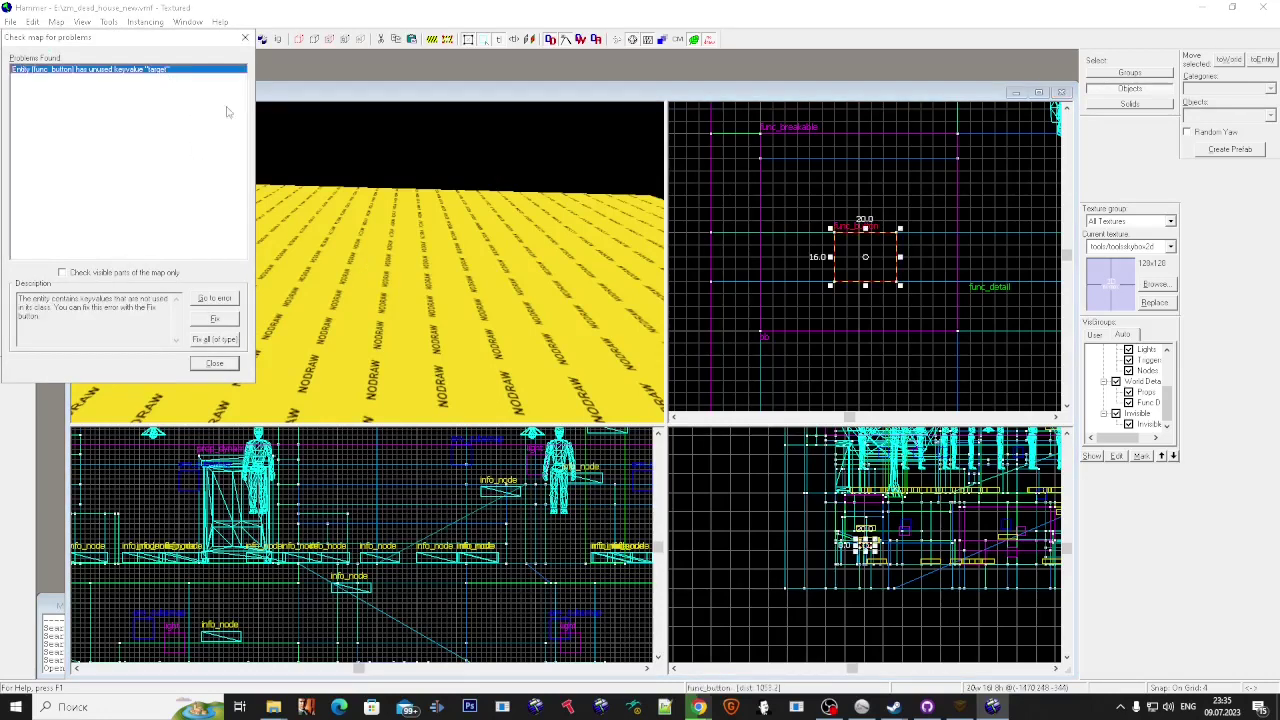
key(alt+Return)
click(989, 360)
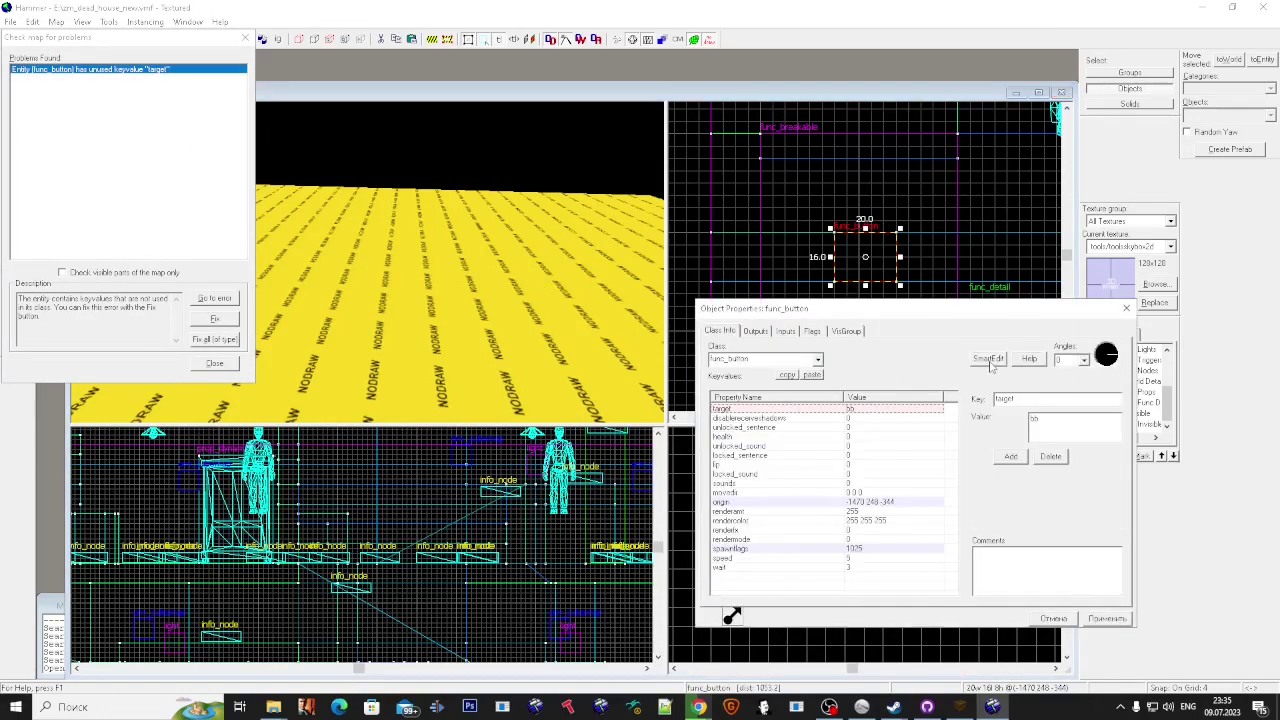
click(1051, 457)
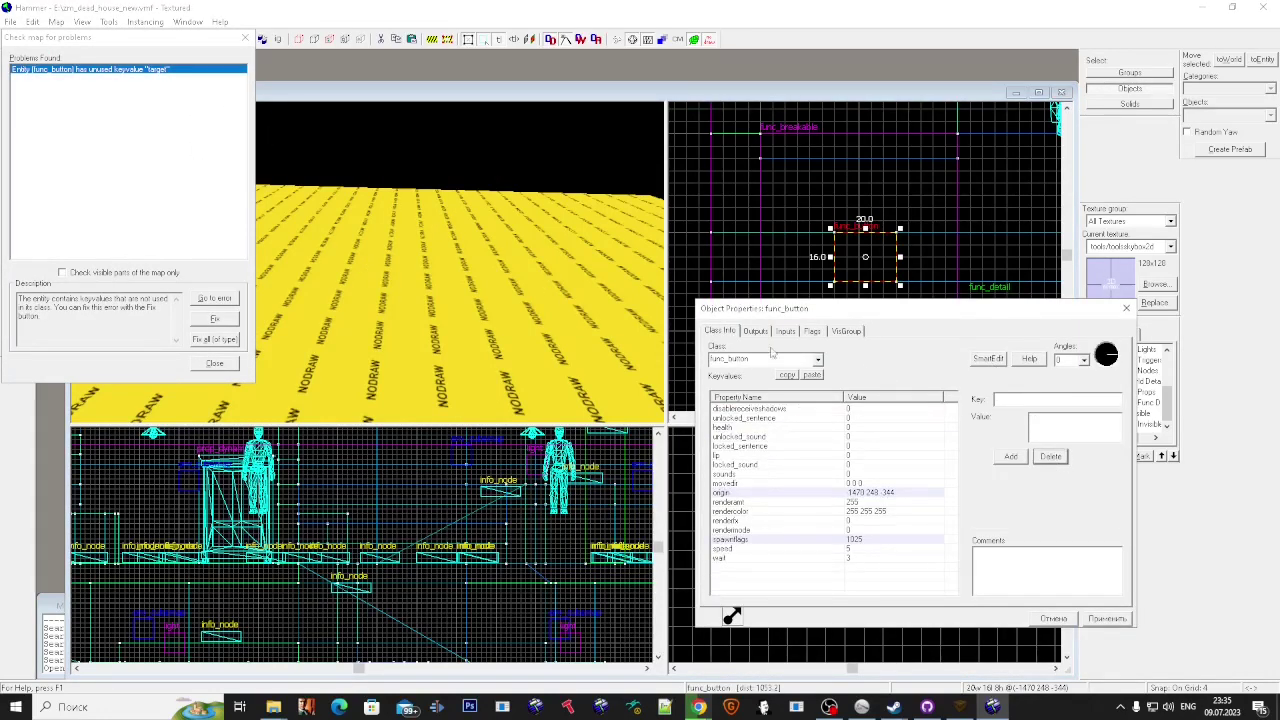
click(755, 333)
click(1100, 617)
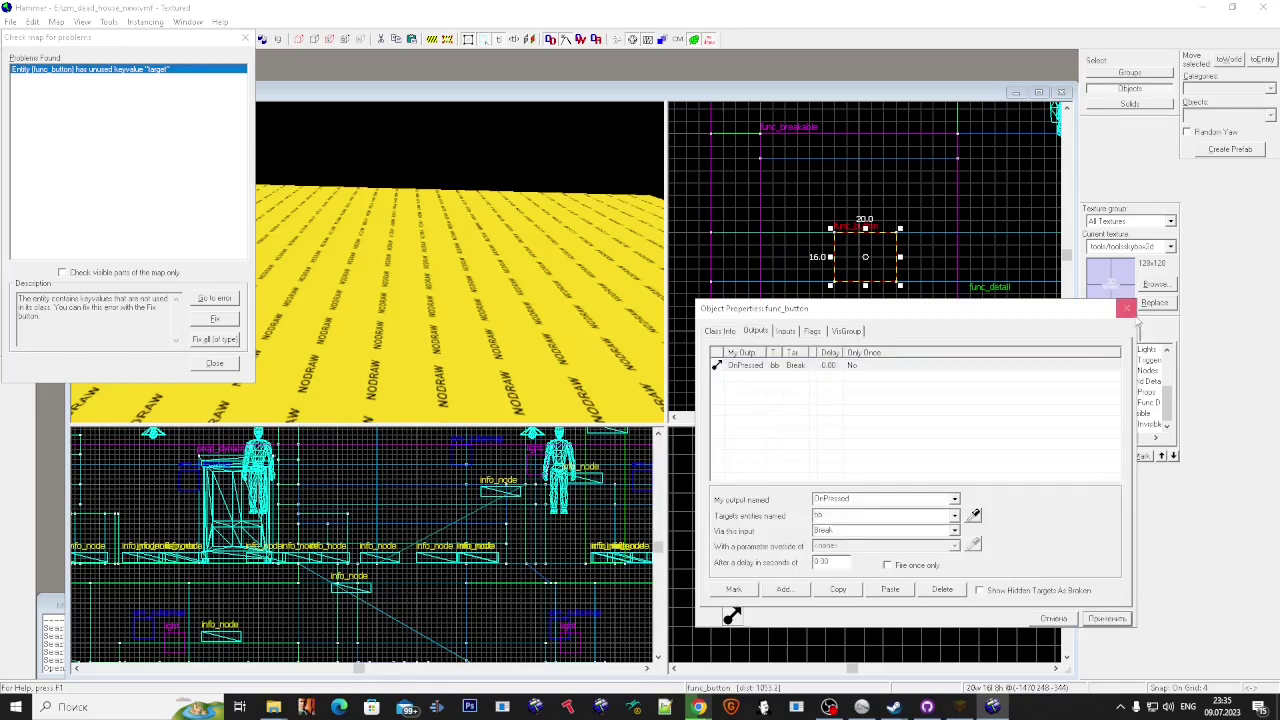
click(1126, 308)
click(245, 38)
key(Escape)
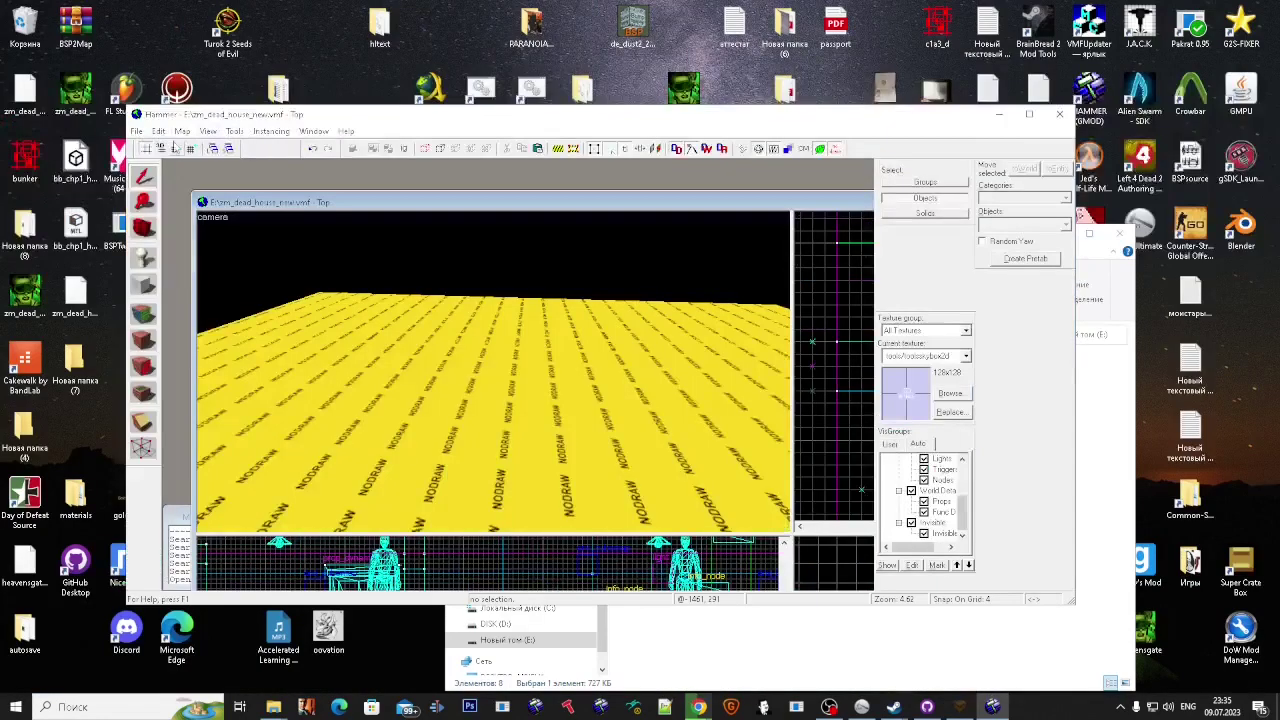
Step: Compile the map with the Full Compile -final (slow!) configuration and close the compile launcher window
click(137, 131)
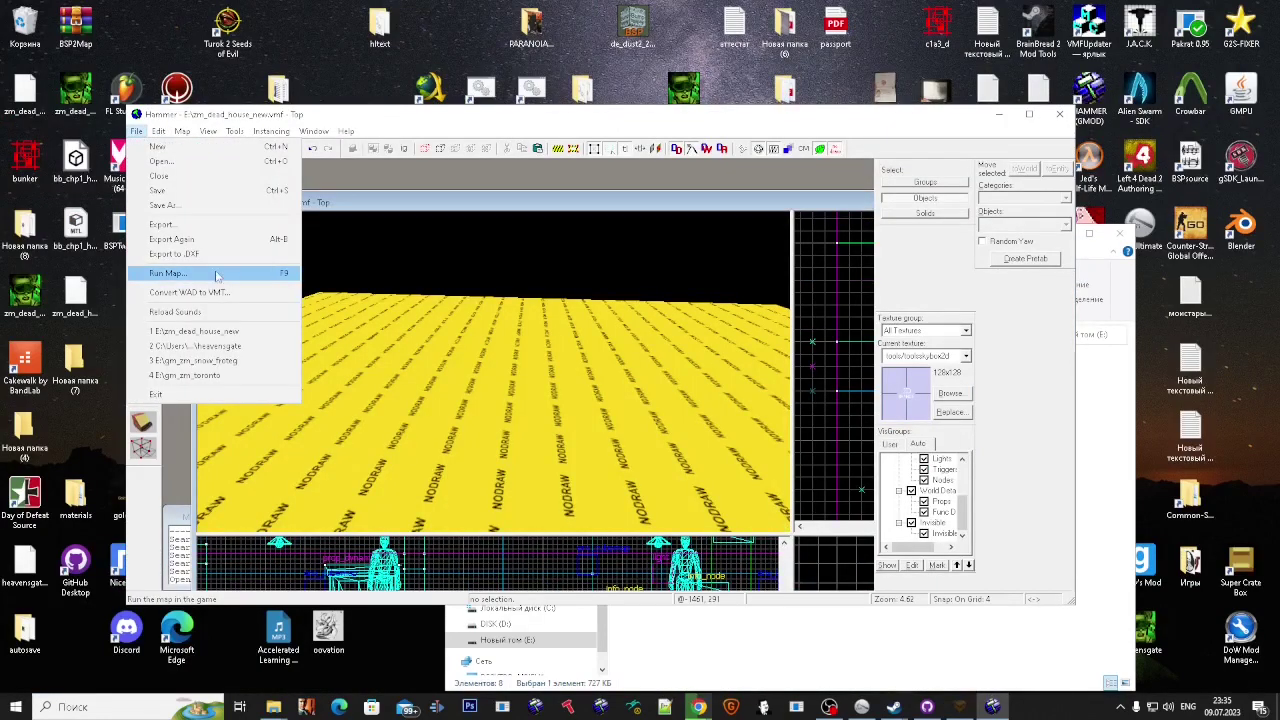
click(217, 275)
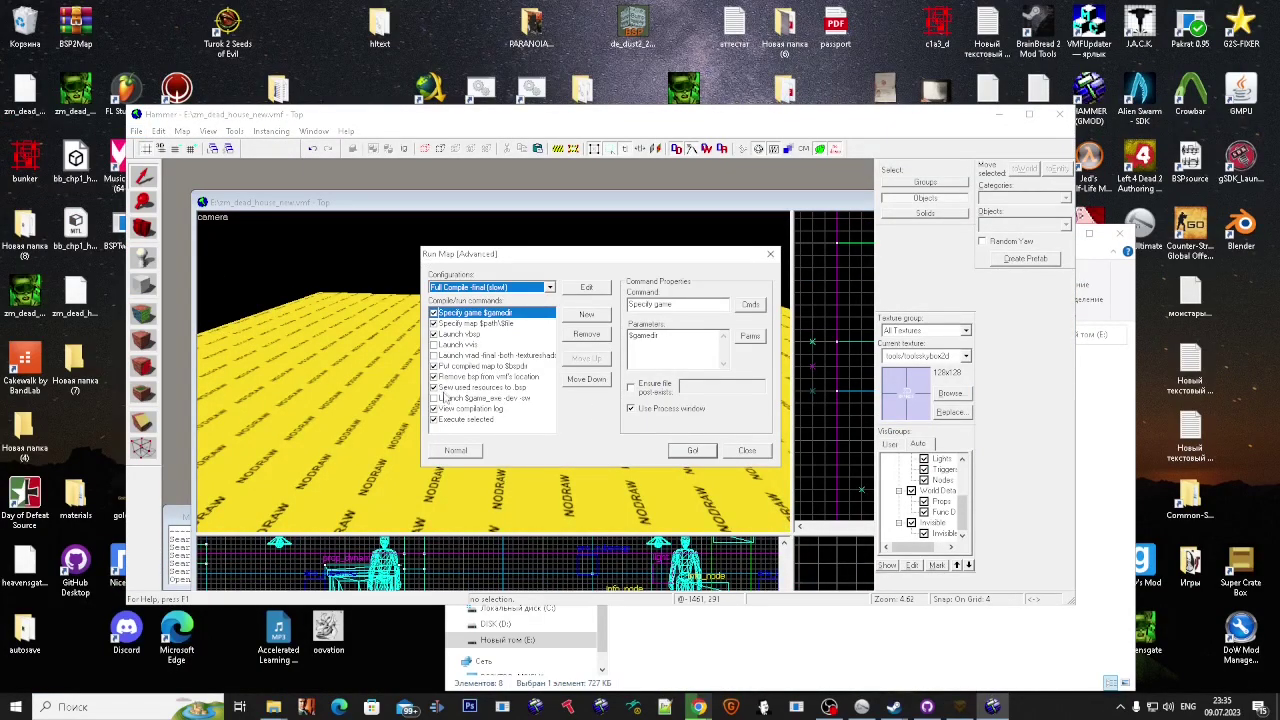
click(695, 451)
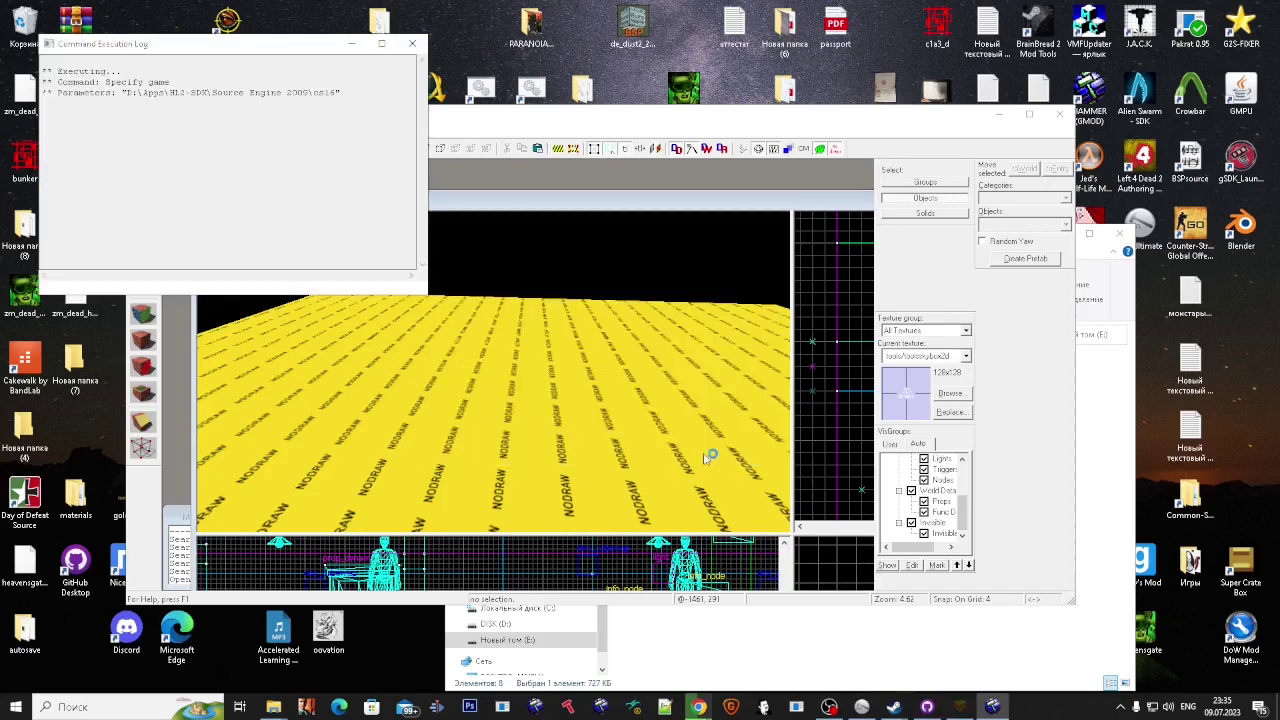
click(770, 609)
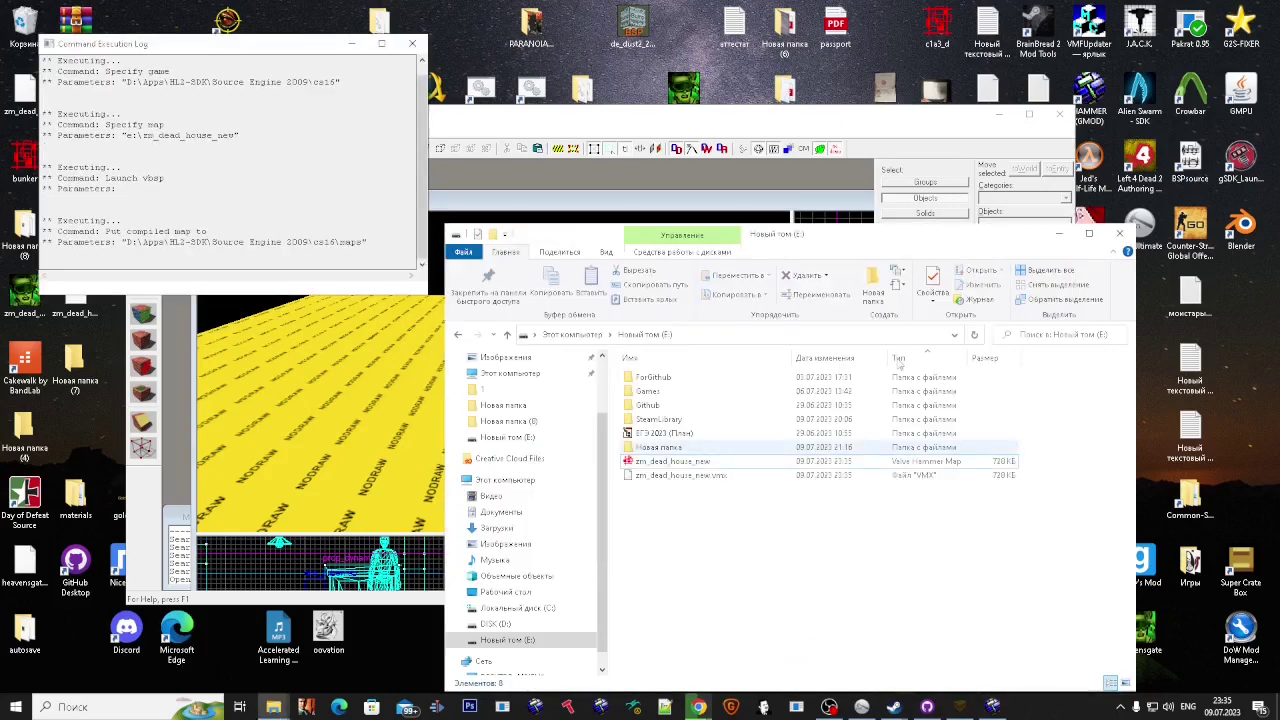
drag(1010, 233, 1027, 444)
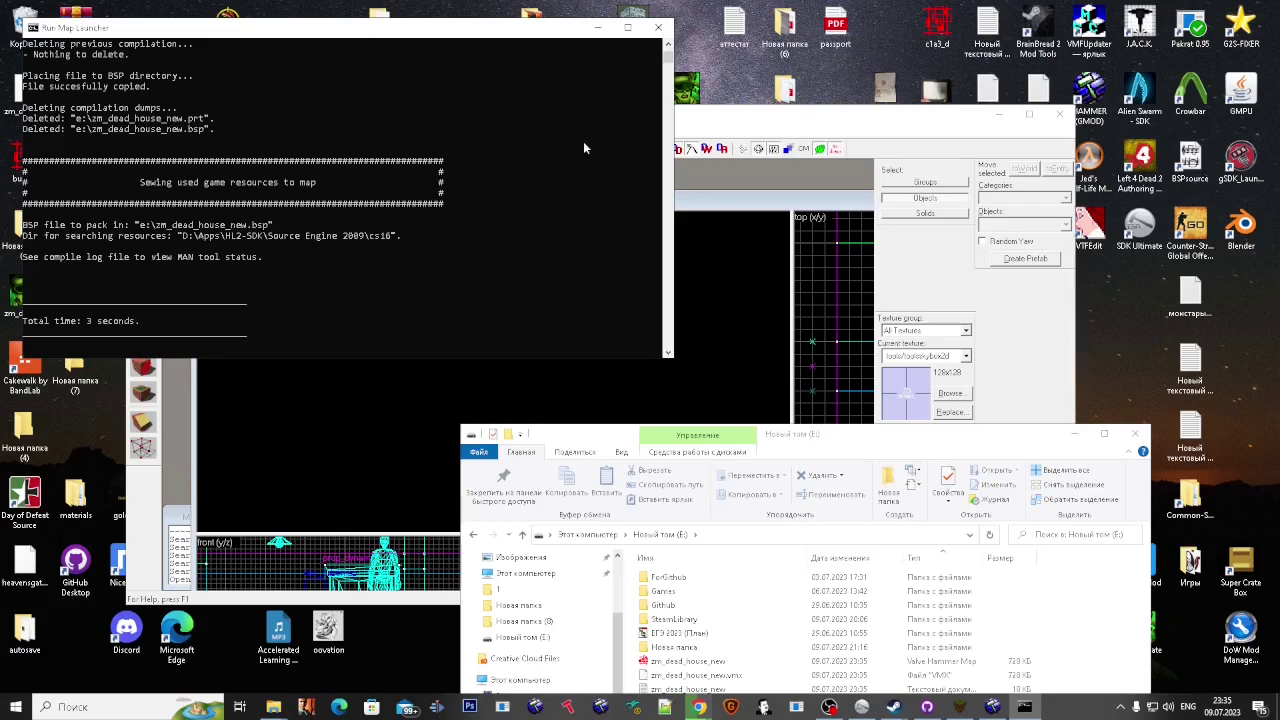
click(664, 31)
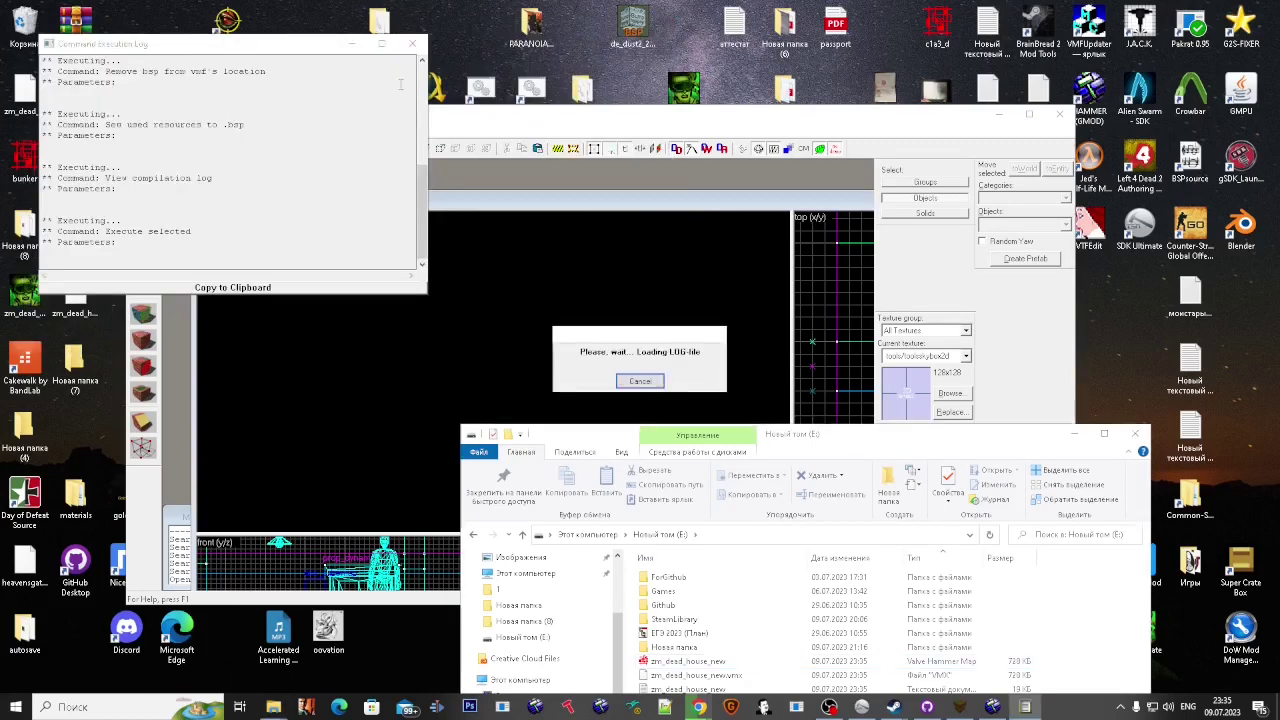
Step: Return to Hammer and close the zm_dead_house_new map document
click(829, 137)
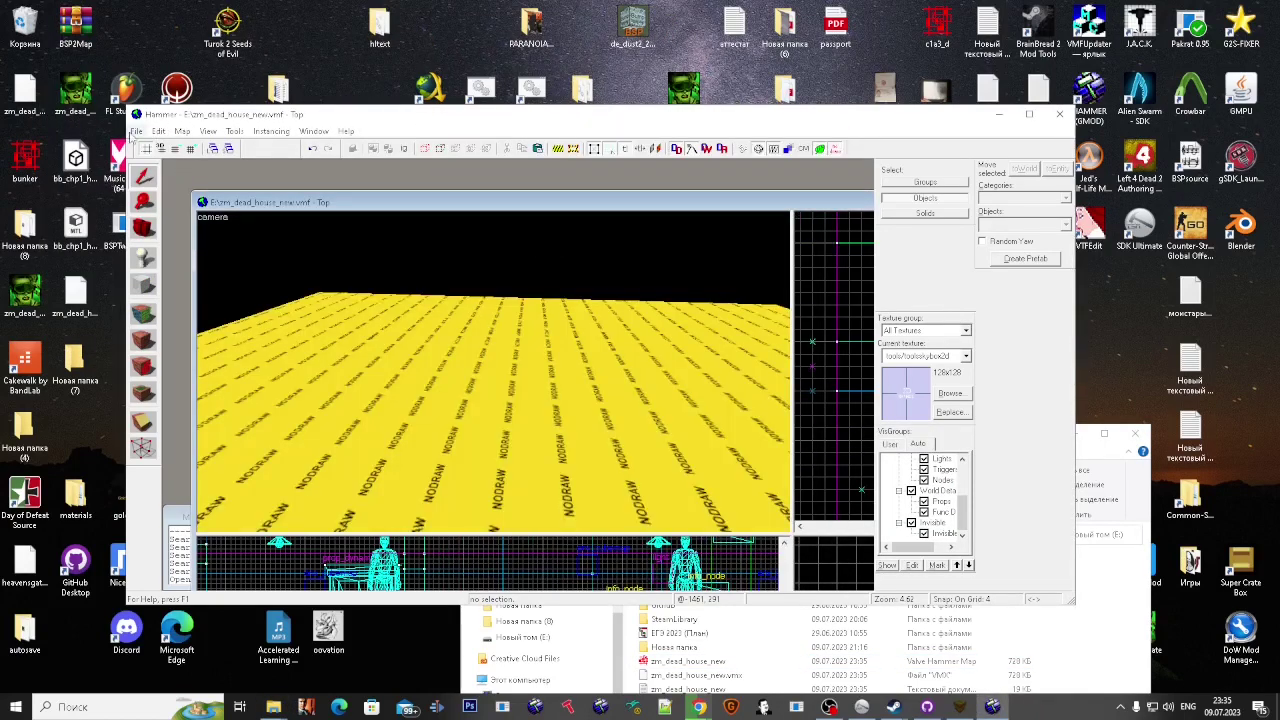
click(136, 131)
click(170, 177)
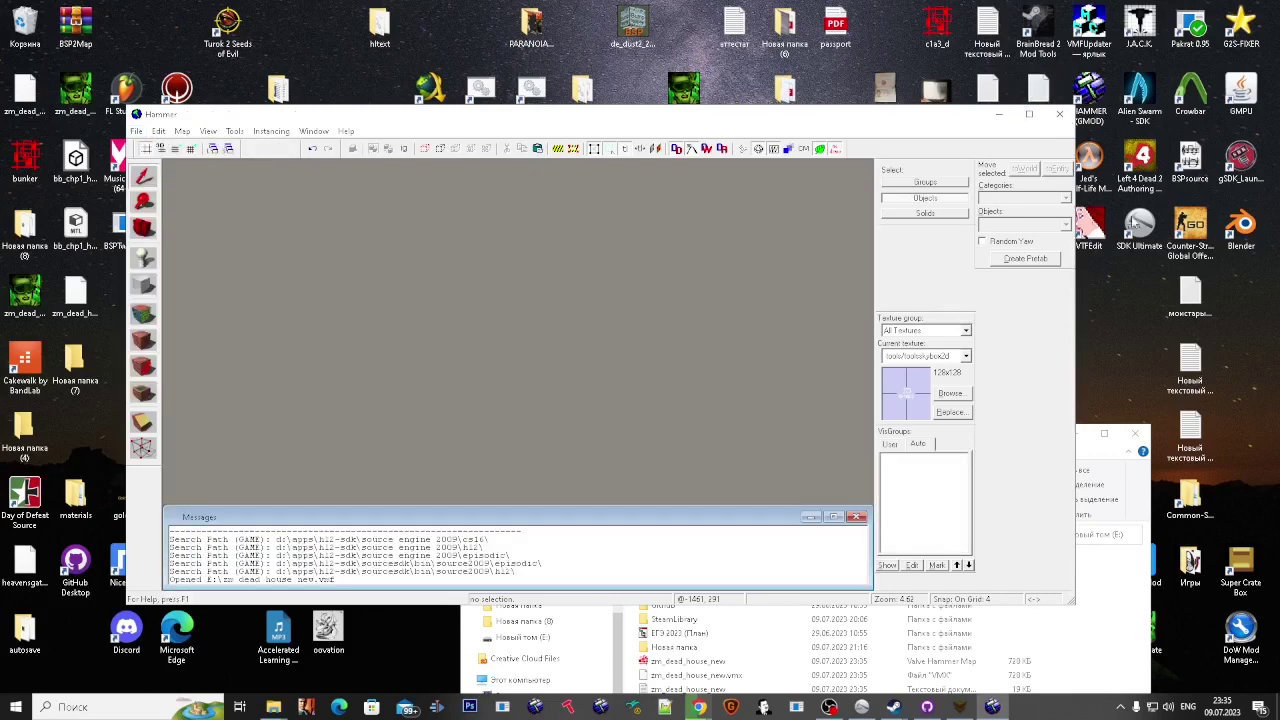
Step: Open SDK Ultimate's file location and select the compiled zm_dead_house_new map in Source Engine 2009\cs16\maps
right_click(1133, 222)
click(1112, 251)
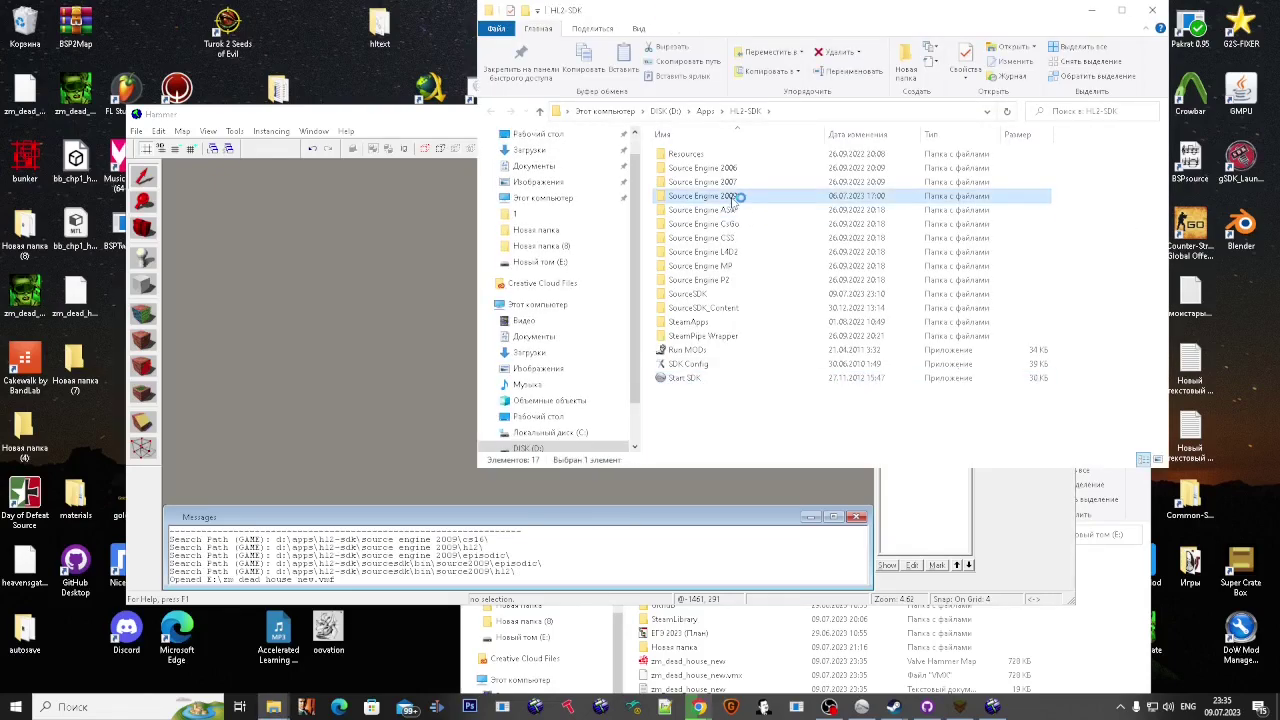
double_click(706, 210)
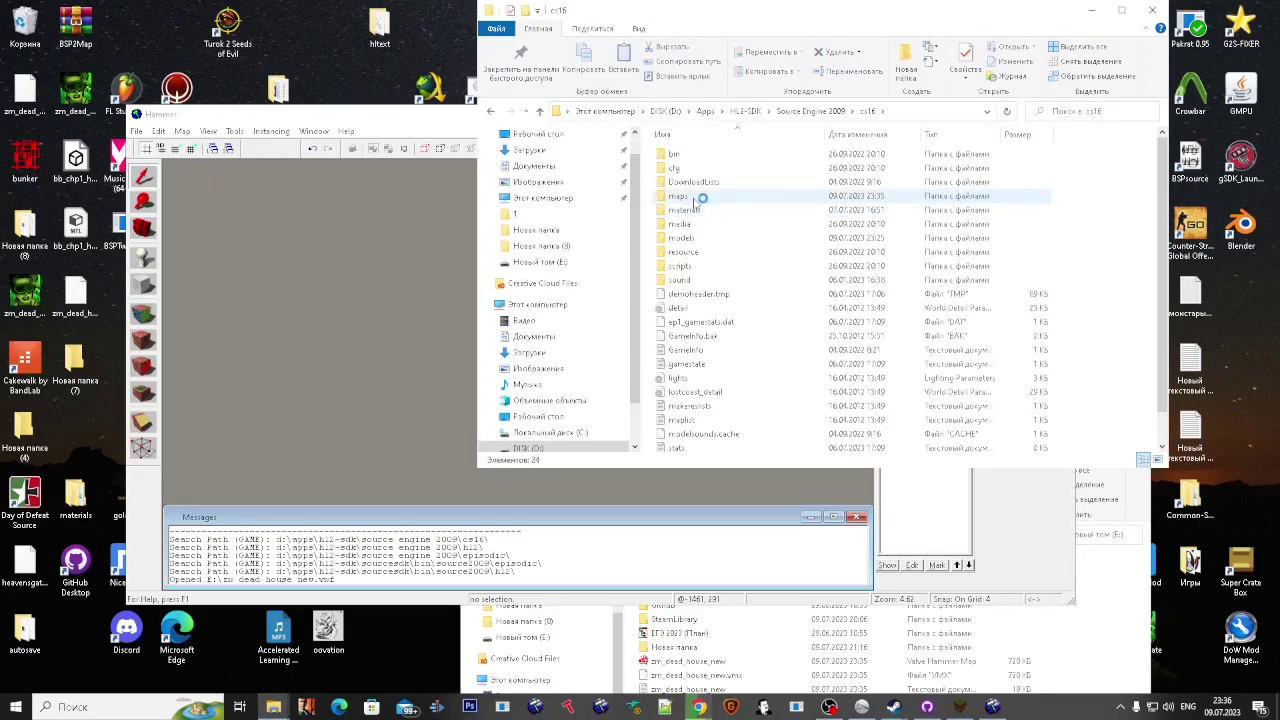
click(702, 197)
double_click(695, 200)
click(698, 186)
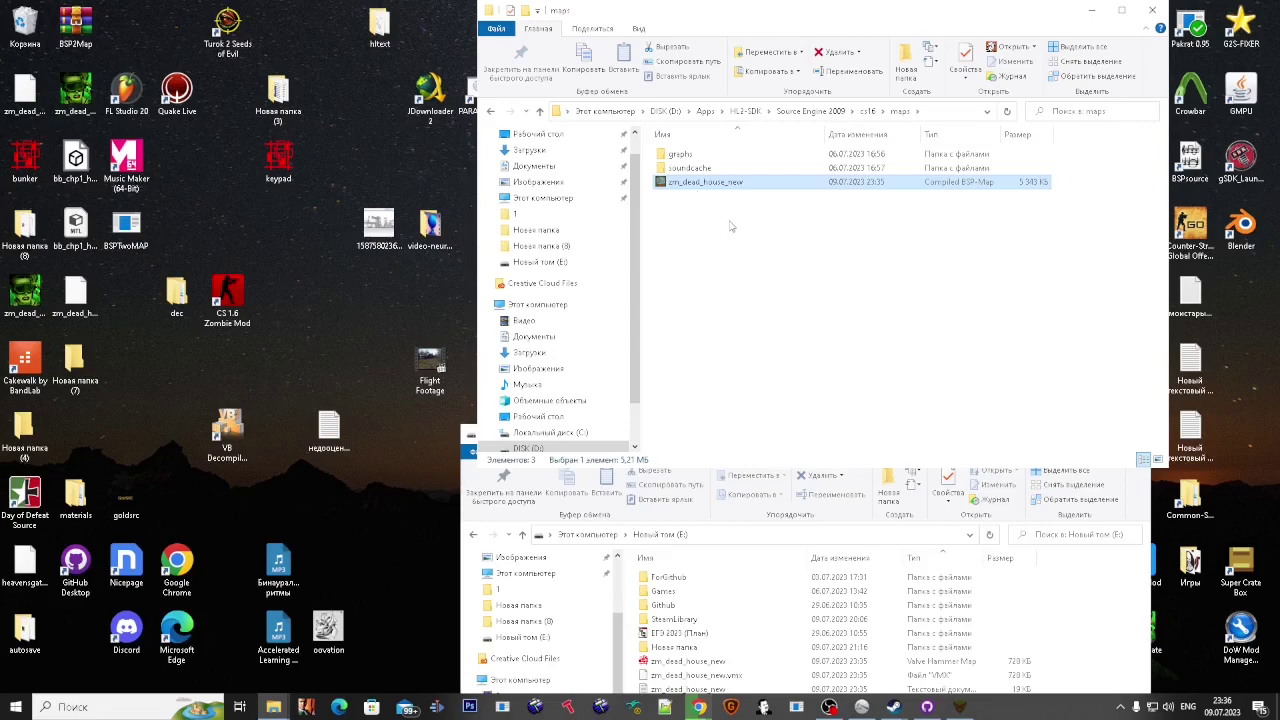
Step: Close the SDK launcher, copy the compiled zm_dead_house_new map into the BSPsource 1.4.0 folder and start BSPSource from there
drag(652, 11, 364, 113)
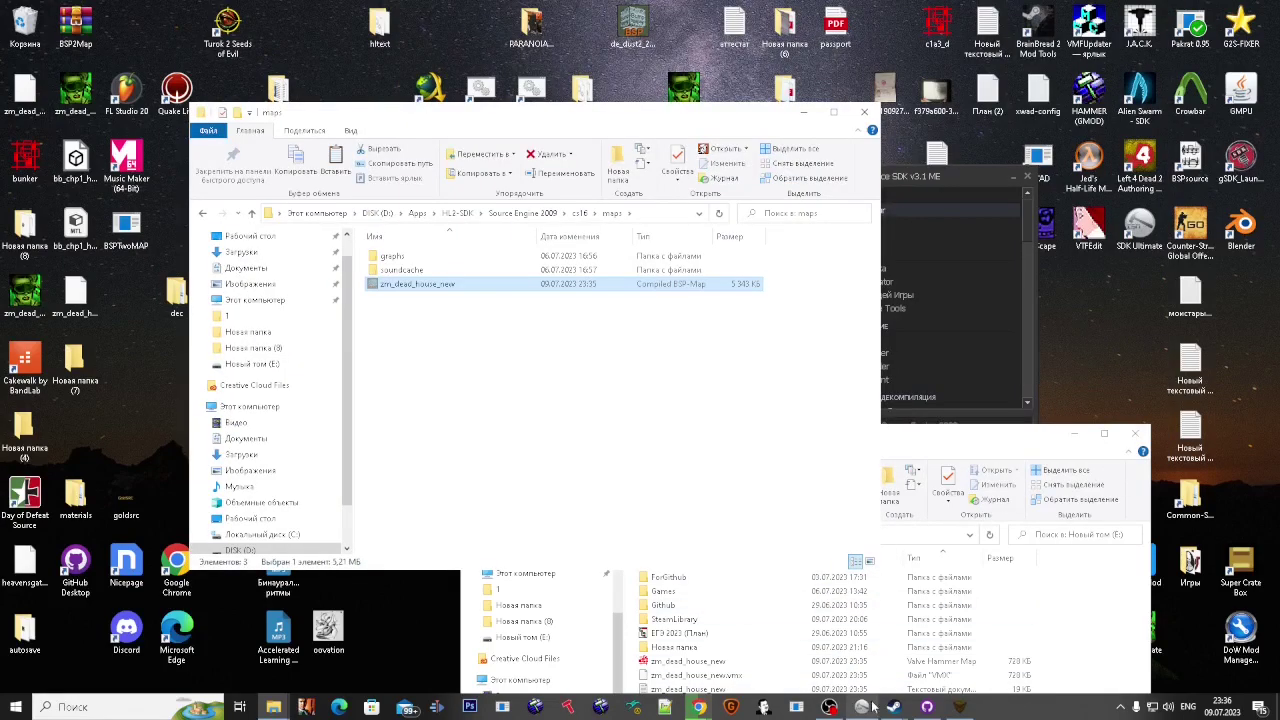
click(1031, 177)
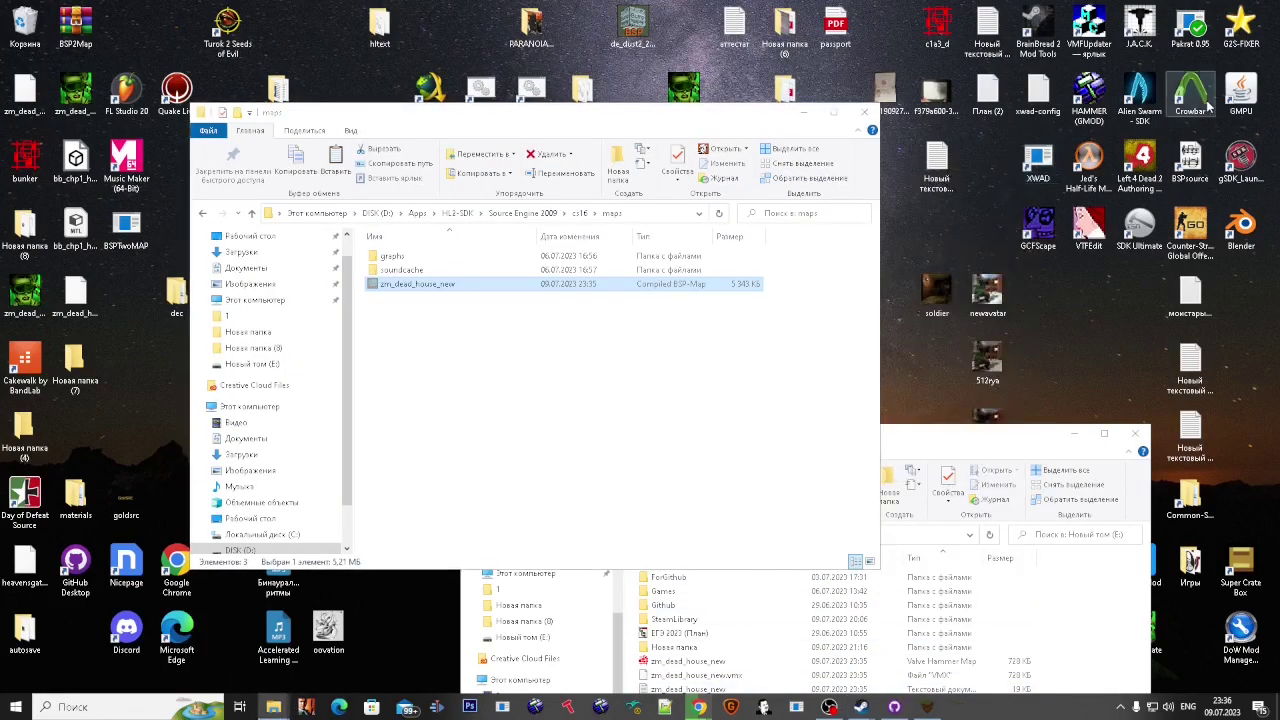
double_click(1190, 162)
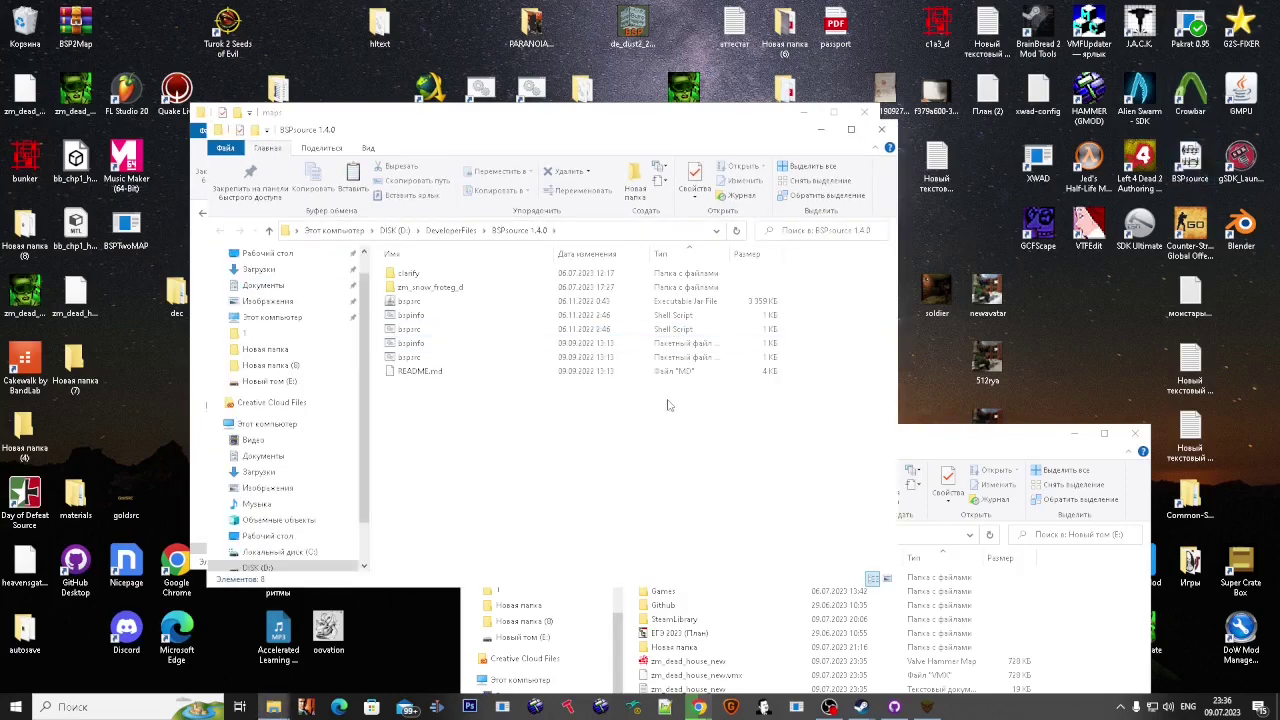
click(445, 320)
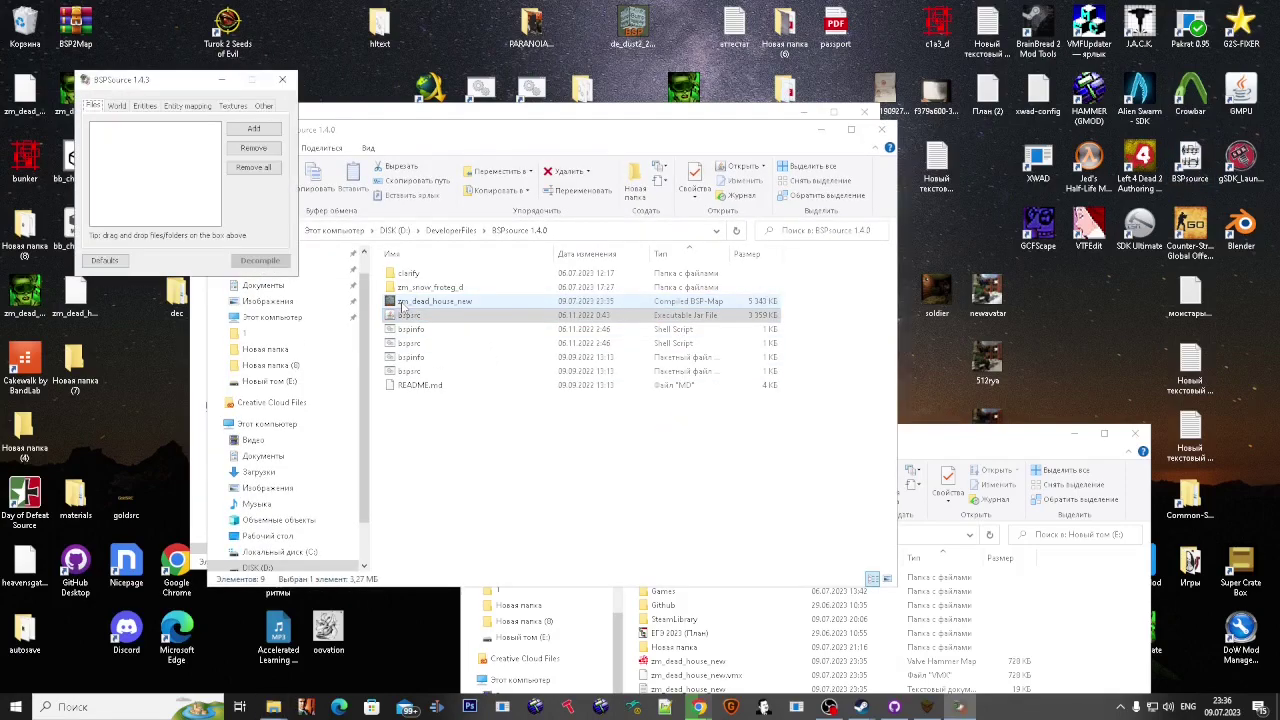
Step: Decompile zm_dead_house_new with Extract embedded files enabled, saving as zm_dead_house_new_d.vmf, and close BSPSource
drag(404, 303, 172, 184)
click(263, 105)
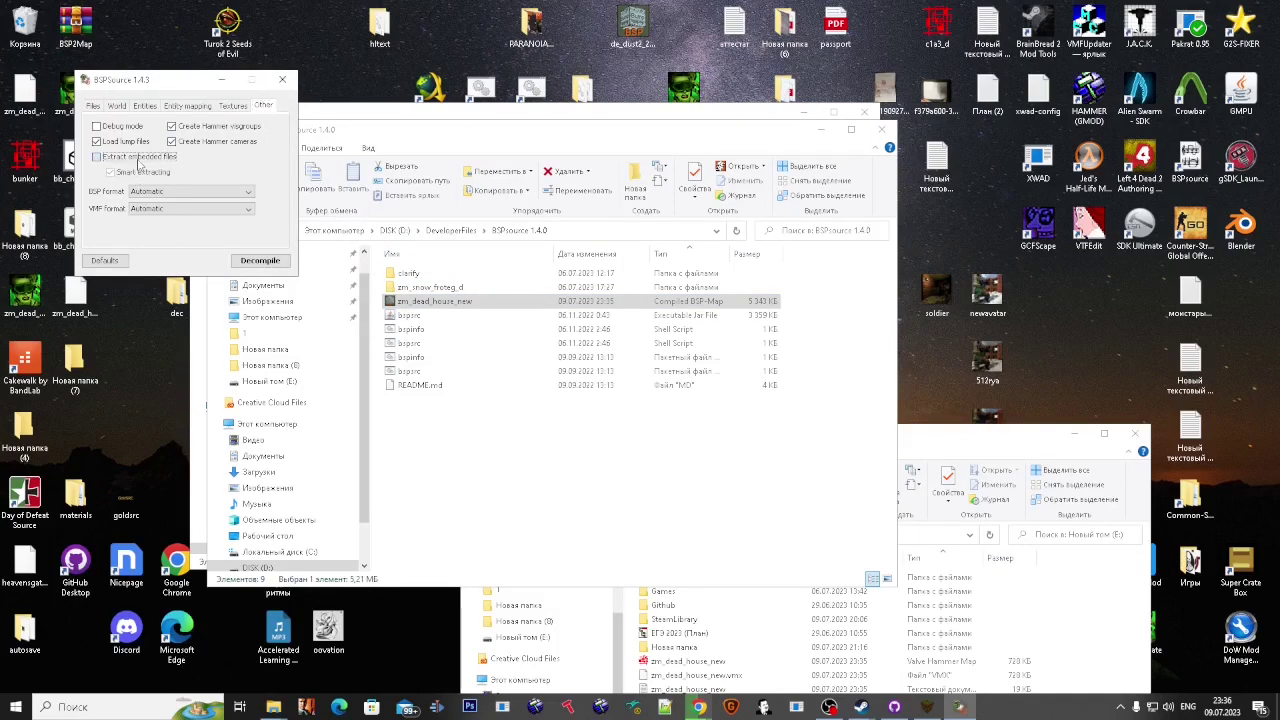
click(140, 158)
click(260, 261)
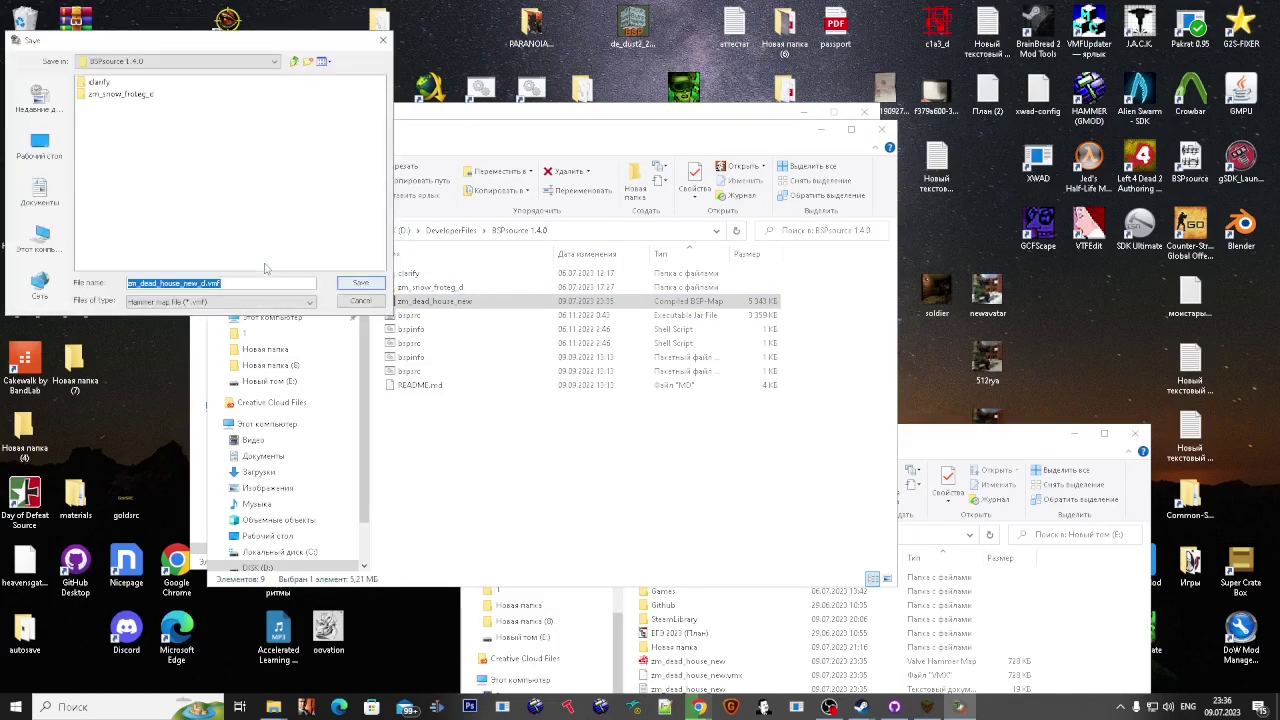
key(Return)
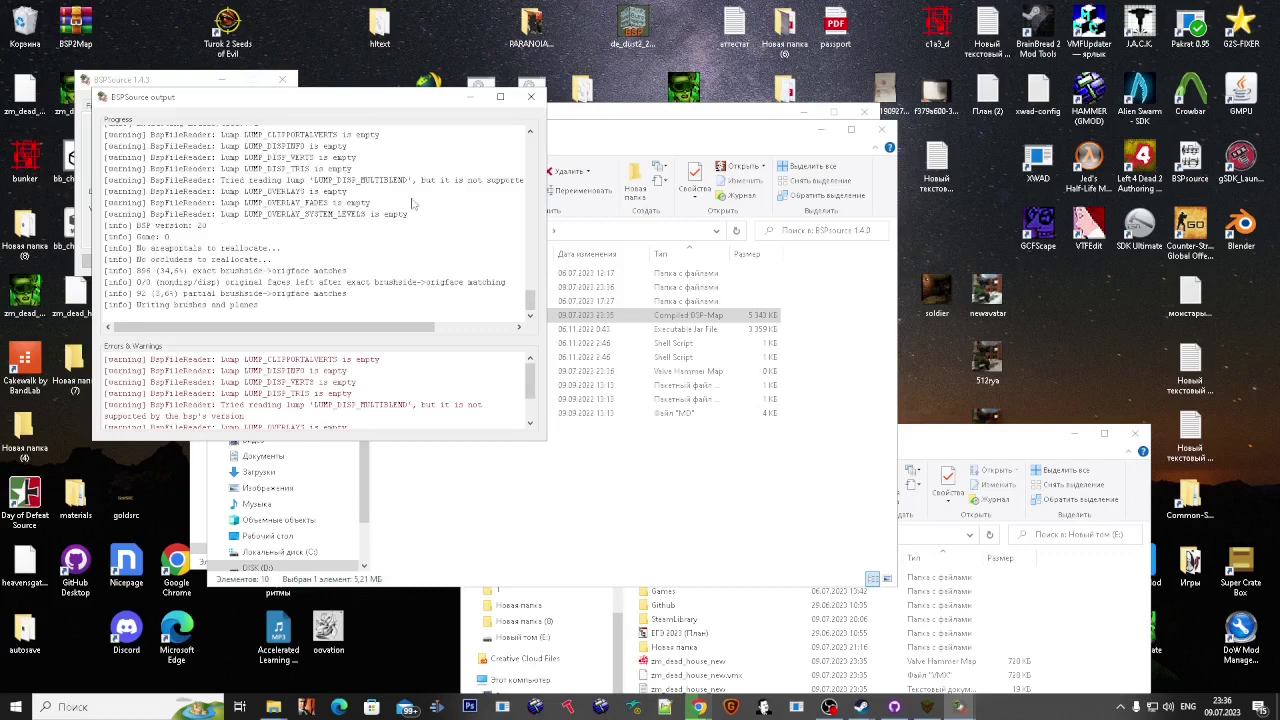
click(531, 96)
click(281, 78)
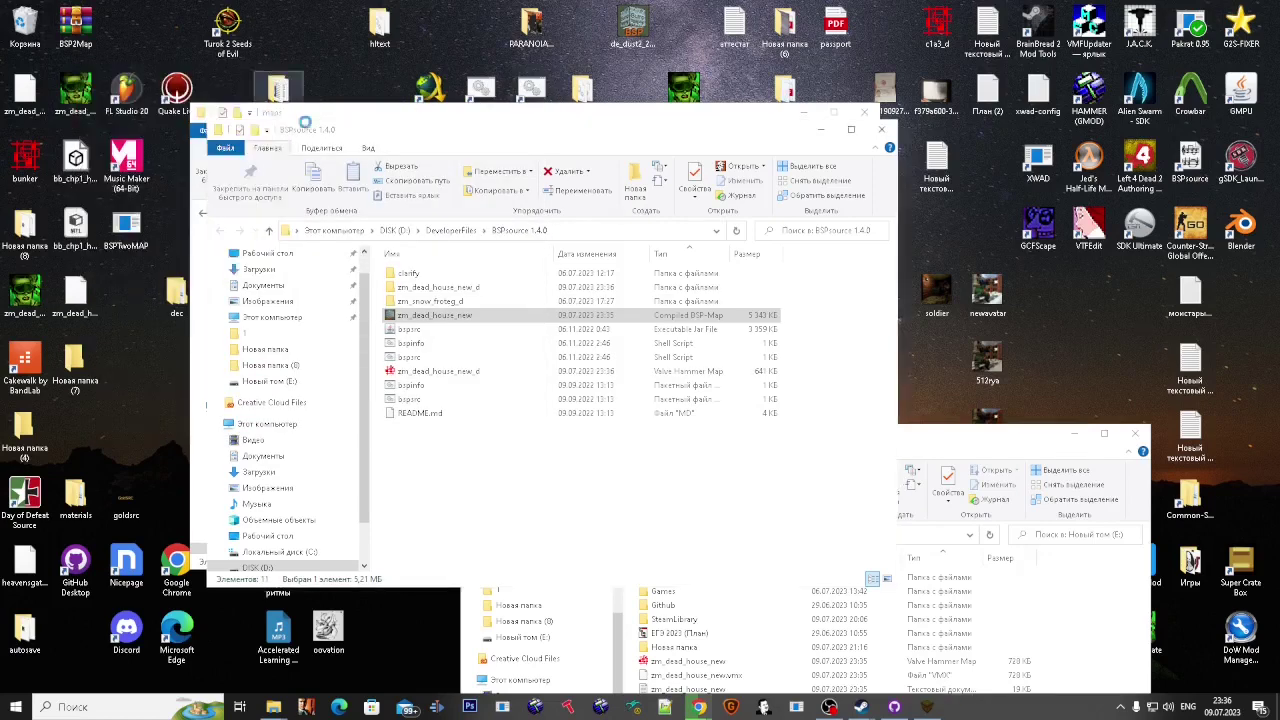
Step: View the DjReact texture in the extracted zm_dead_house_new_d\materials\REACT folder
double_click(440, 287)
double_click(449, 274)
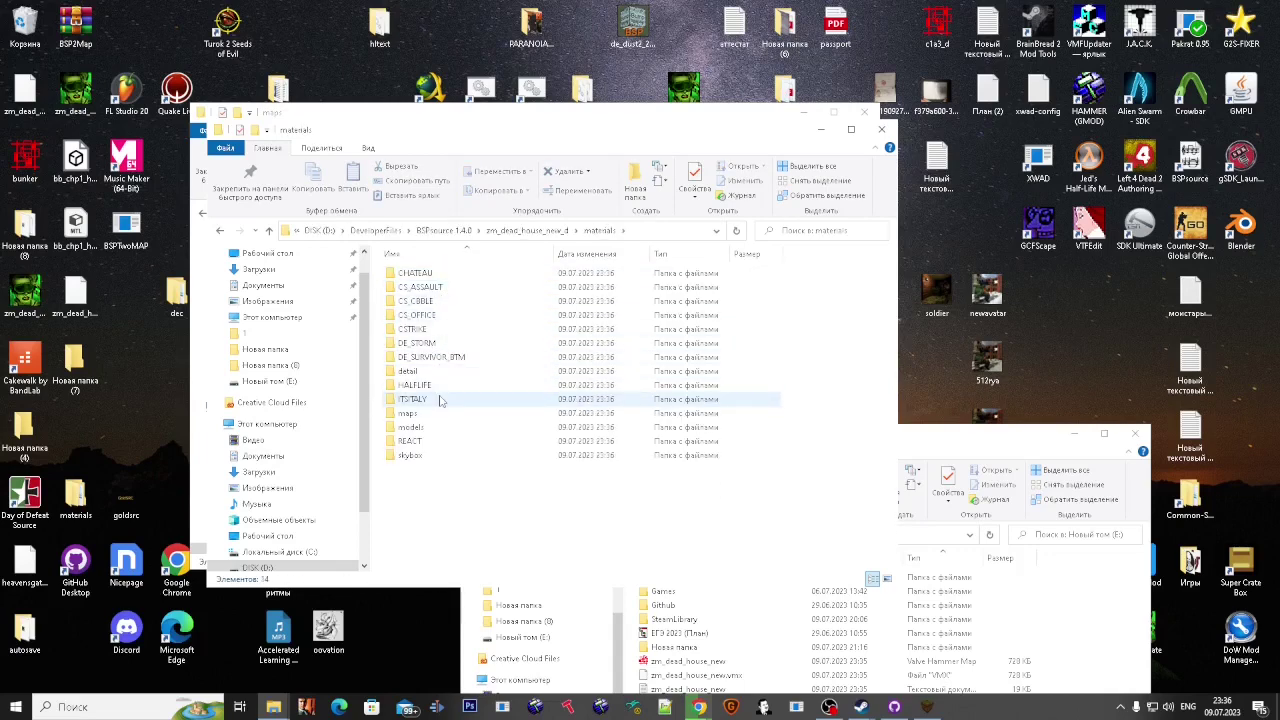
double_click(456, 441)
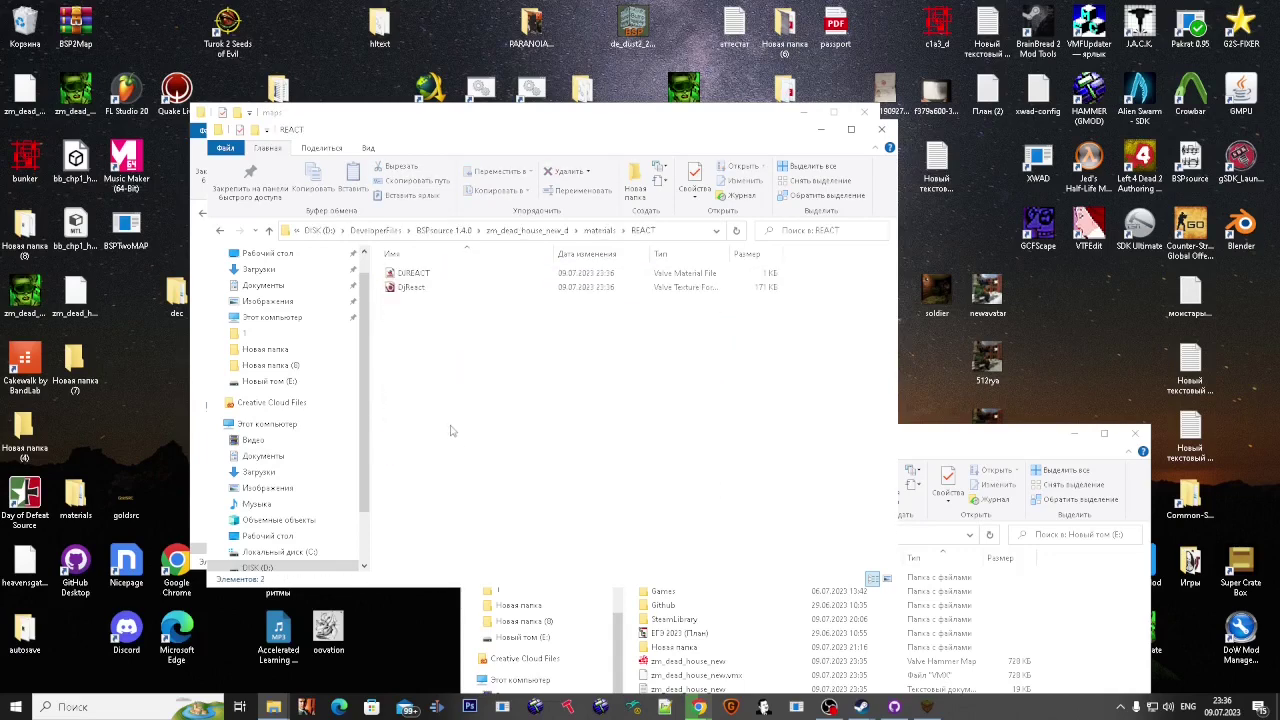
double_click(425, 287)
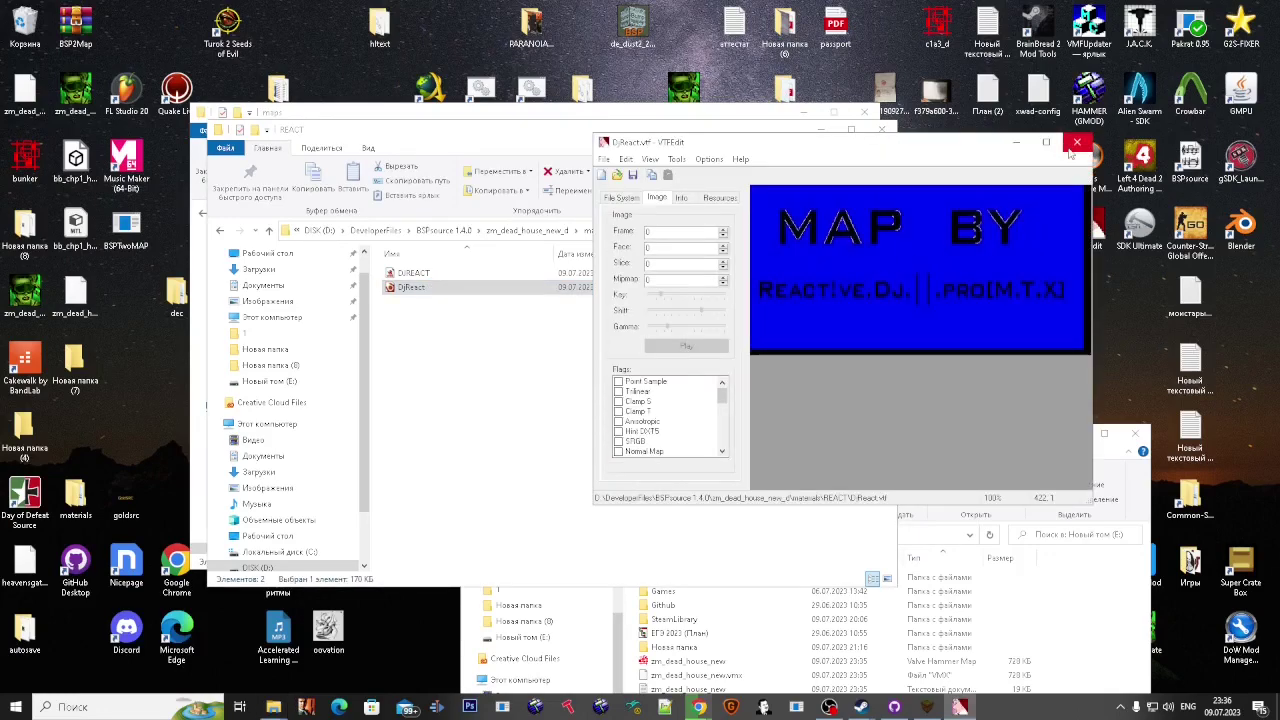
click(1076, 142)
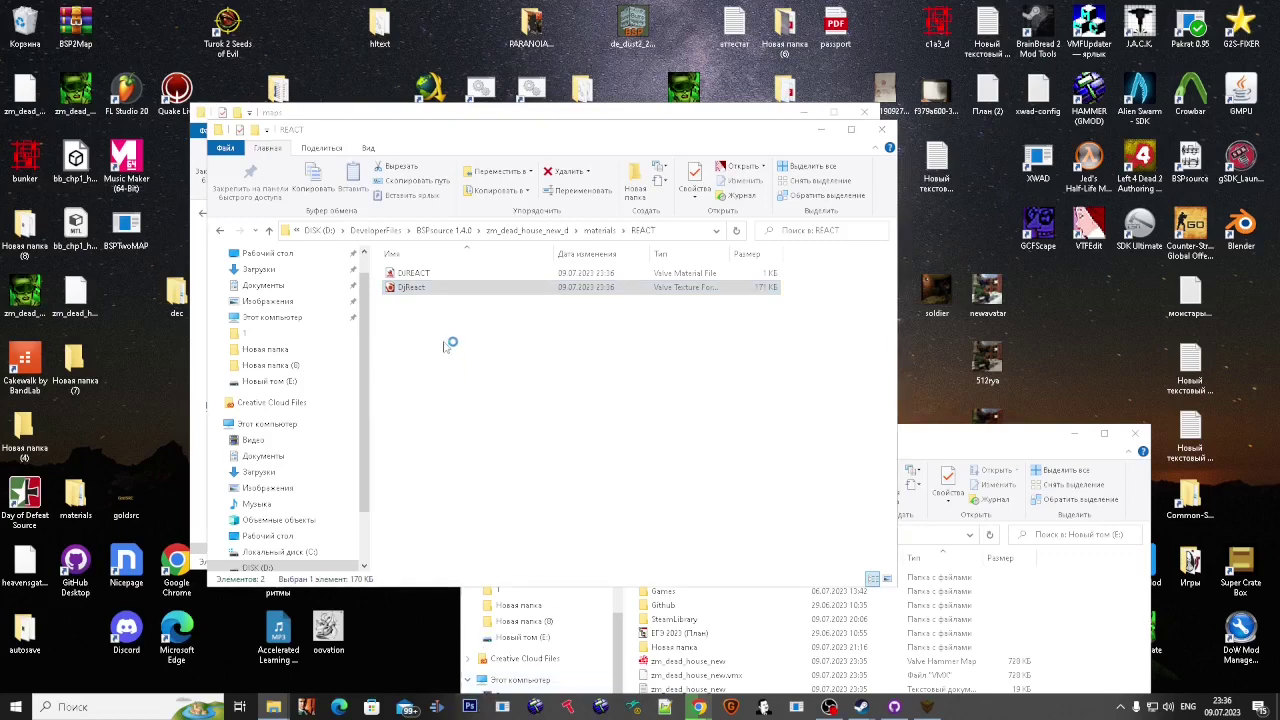
Step: Add an alpha parameter line below $basetexture in the DjREACT material file, then save and close it
double_click(418, 274)
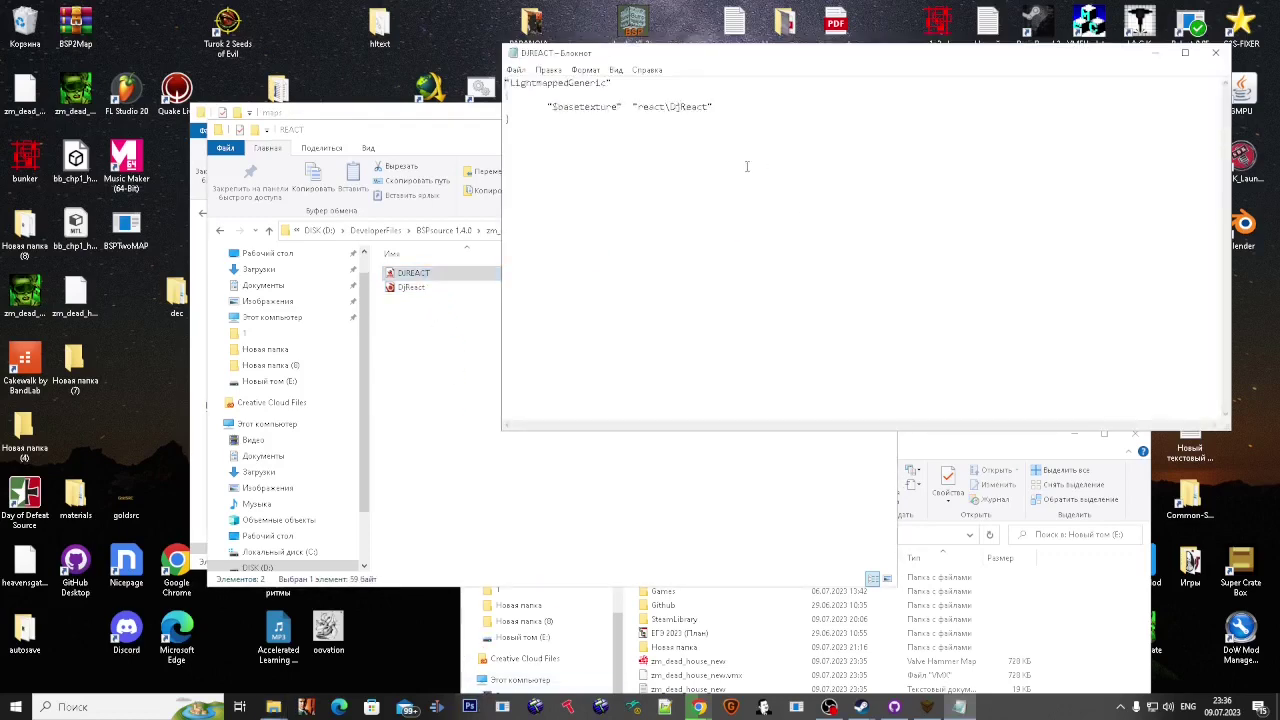
click(733, 107)
key(Return)
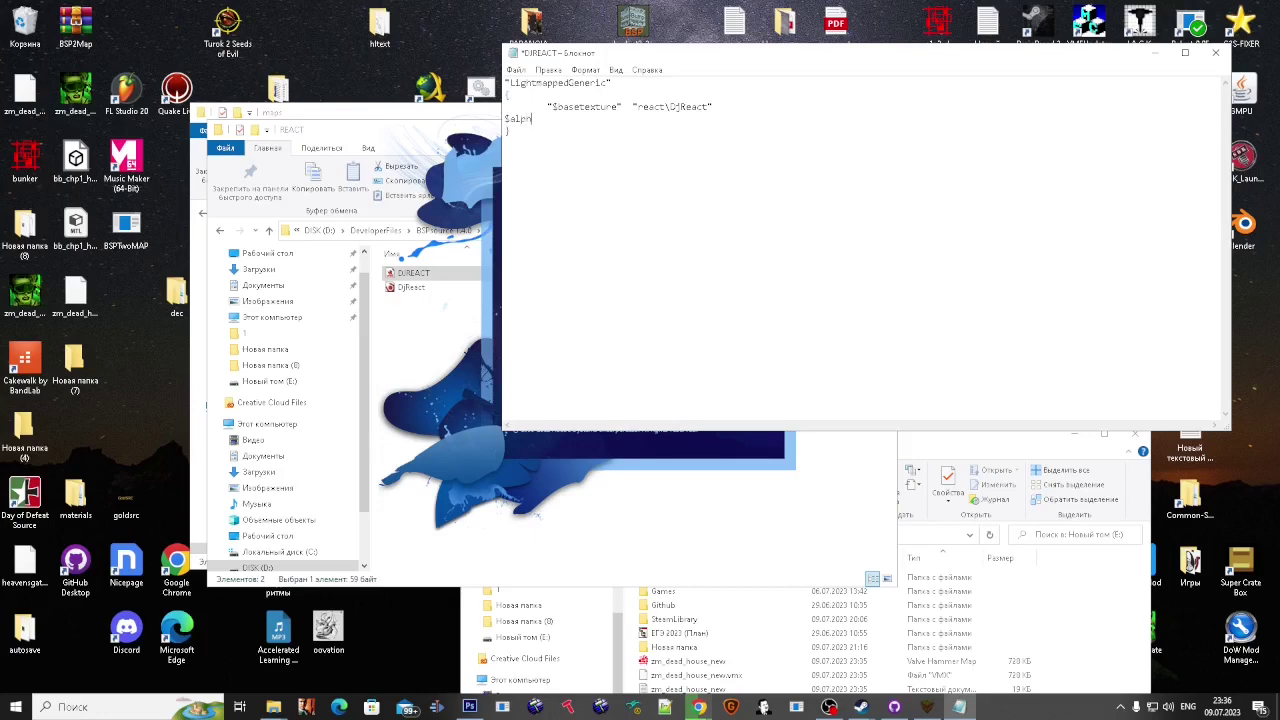
click(1215, 52)
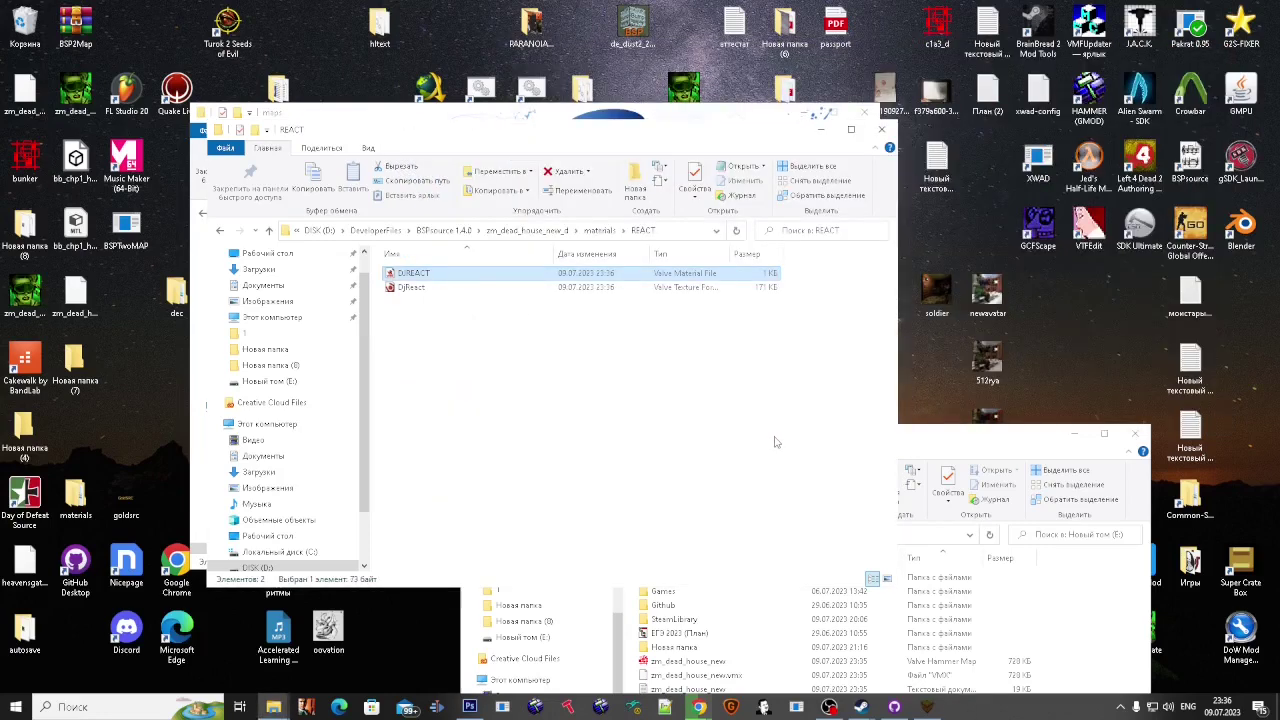
key(BackSpace)
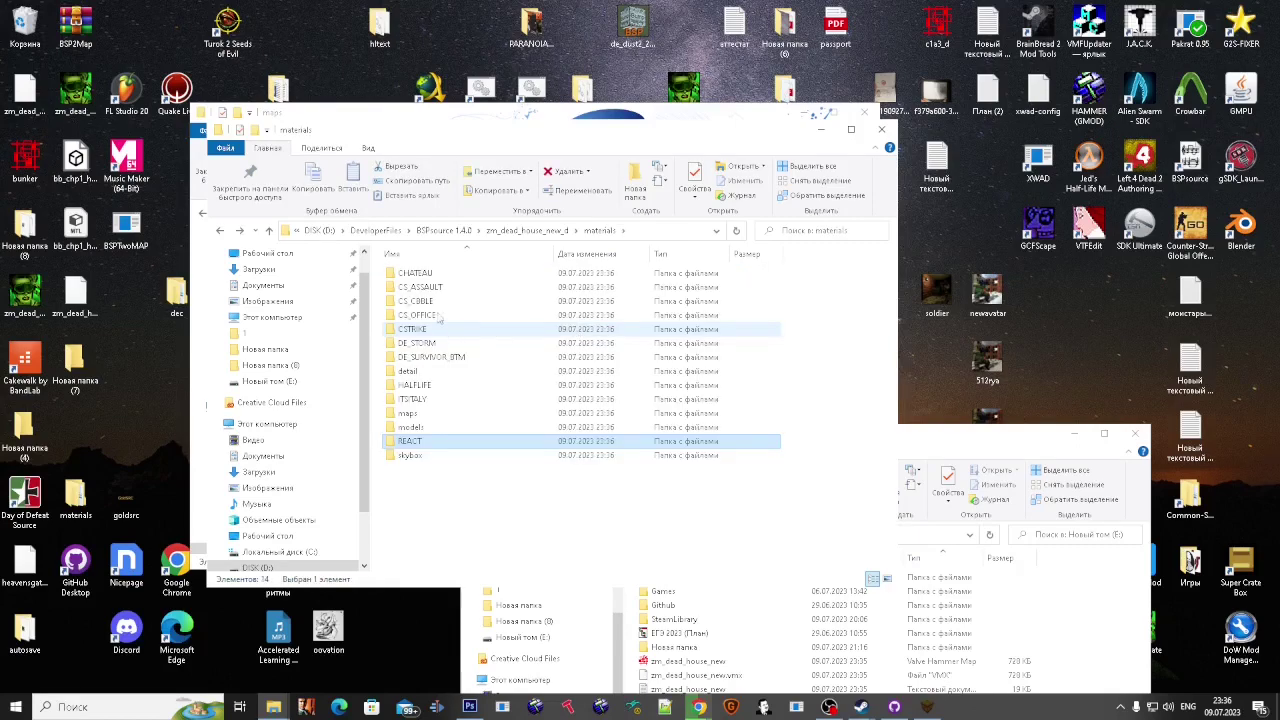
double_click(420, 274)
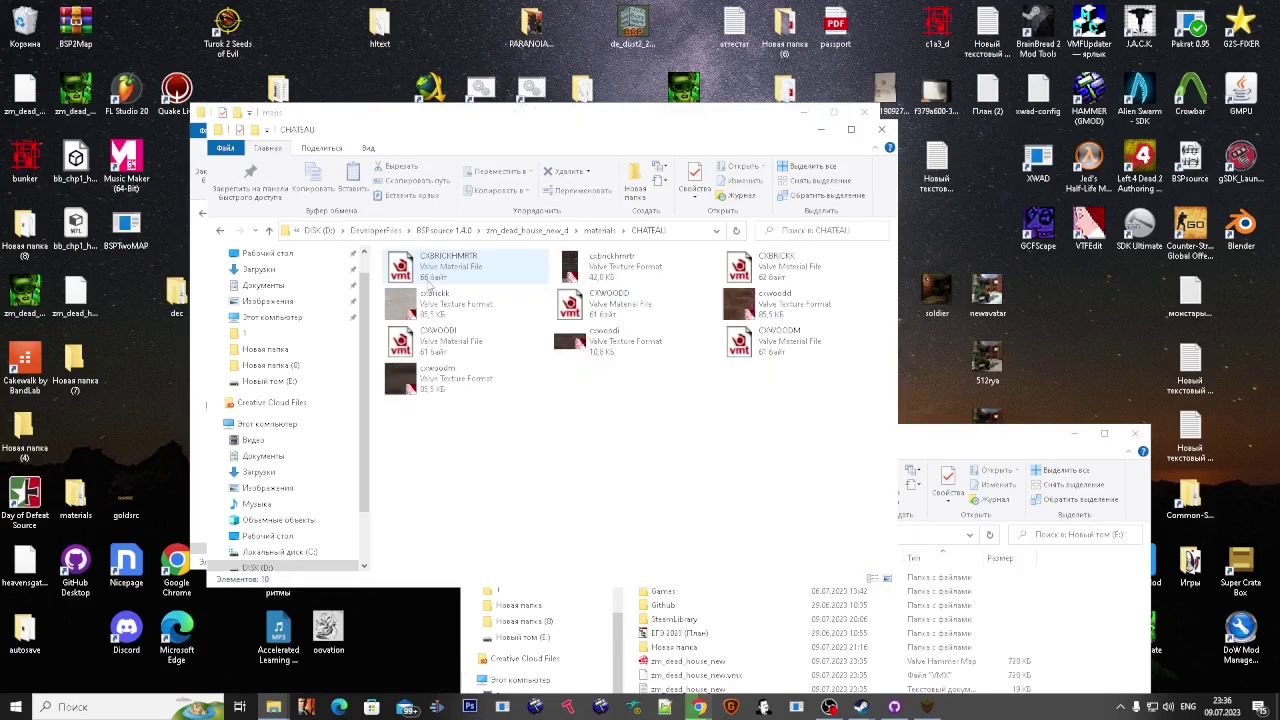
click(428, 276)
key(BackSpace)
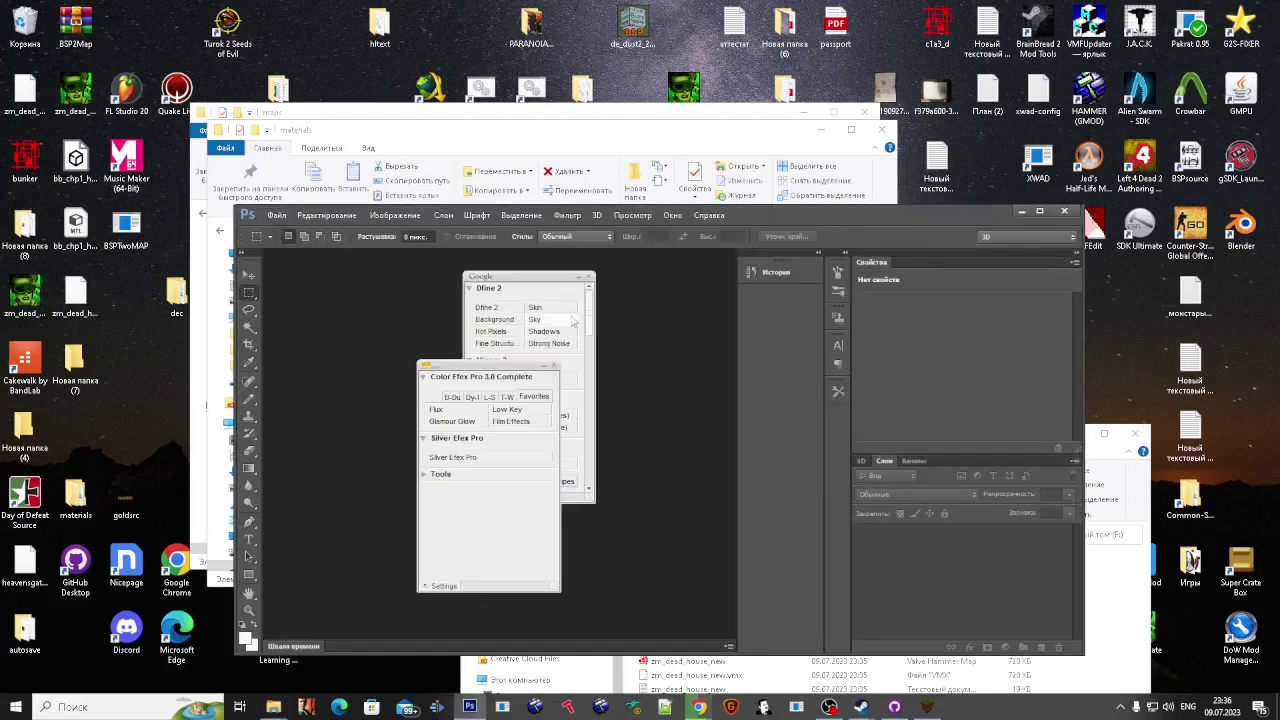
Step: Dismiss the floating filter panels in Photoshop and open the DjReact texture from the REACT folder, accepting the working-space RGB profile
click(589, 278)
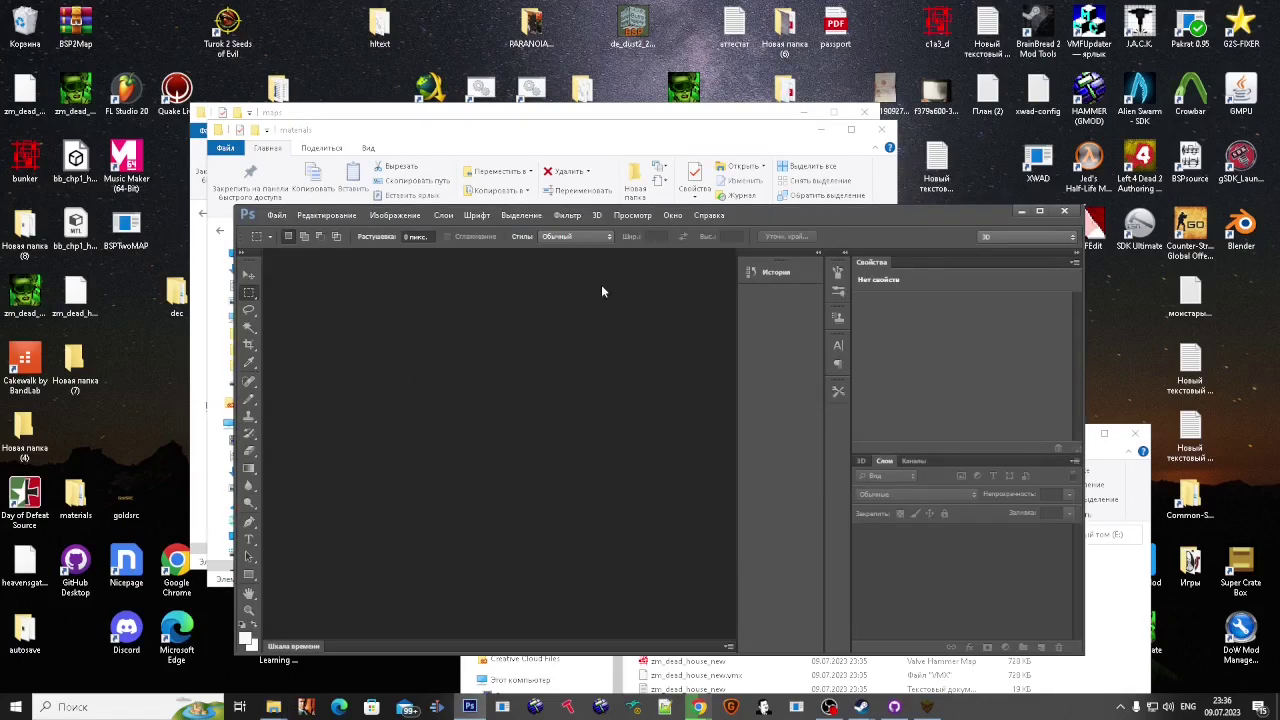
click(595, 163)
double_click(443, 445)
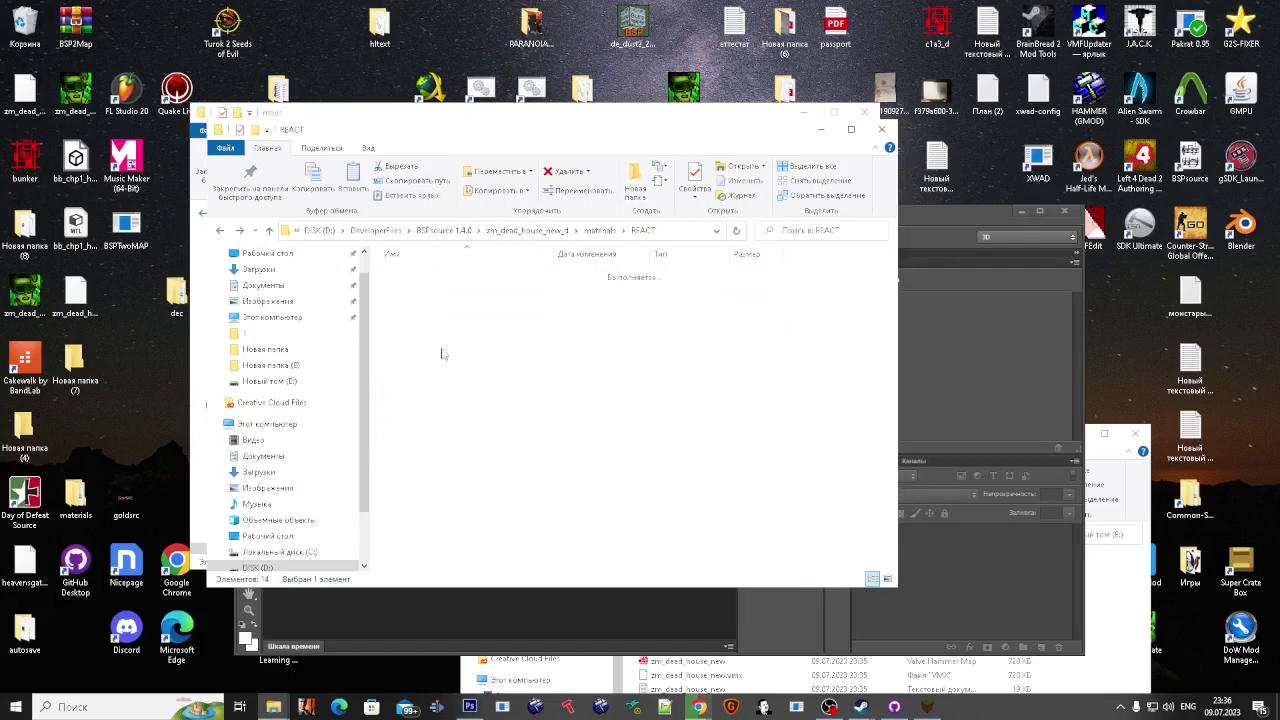
drag(420, 288, 576, 607)
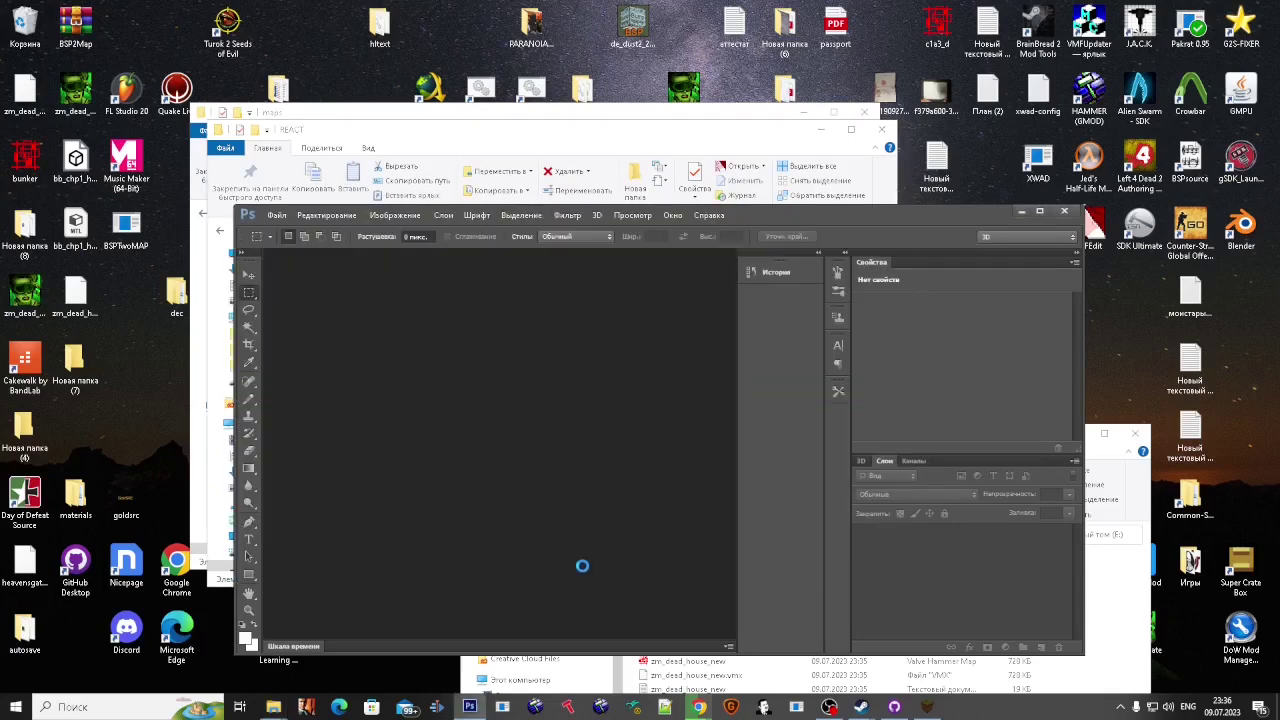
key(Return)
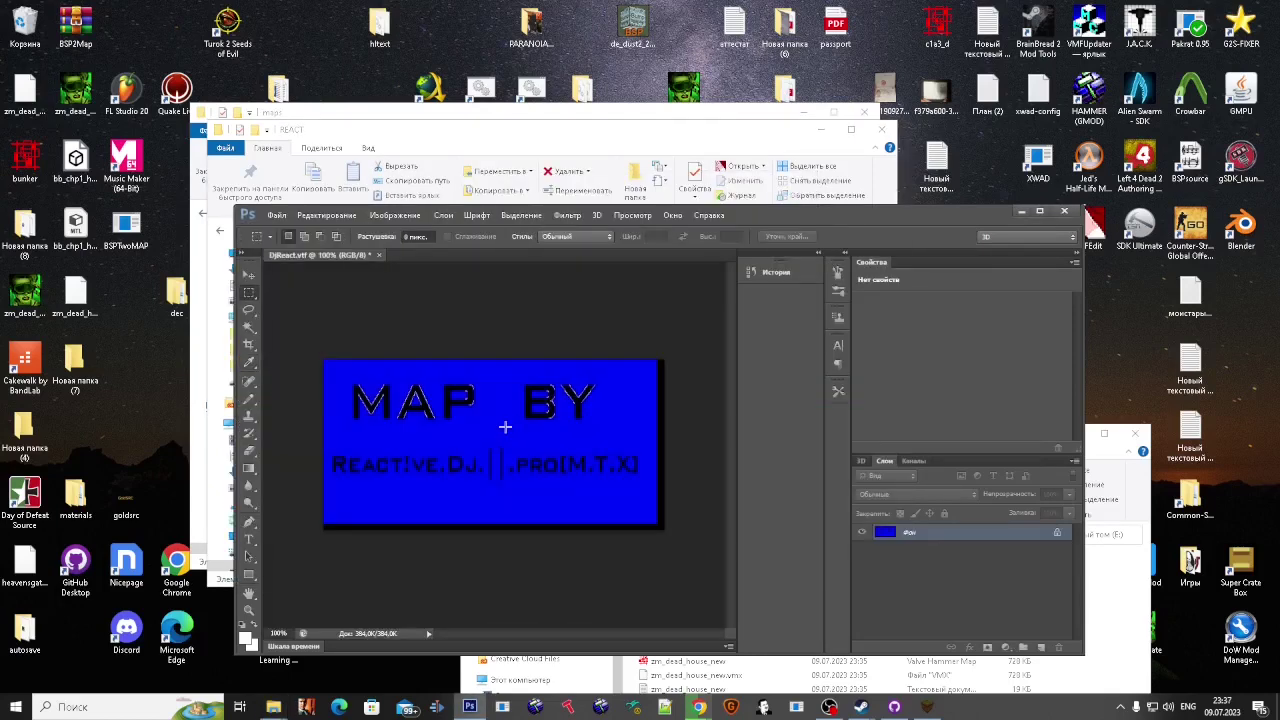
Step: Select the blue background with Color Range at fuzziness 100, convert the background to a normal layer, and delete the selected blue
key(alt+s)
key(c)
click(458, 435)
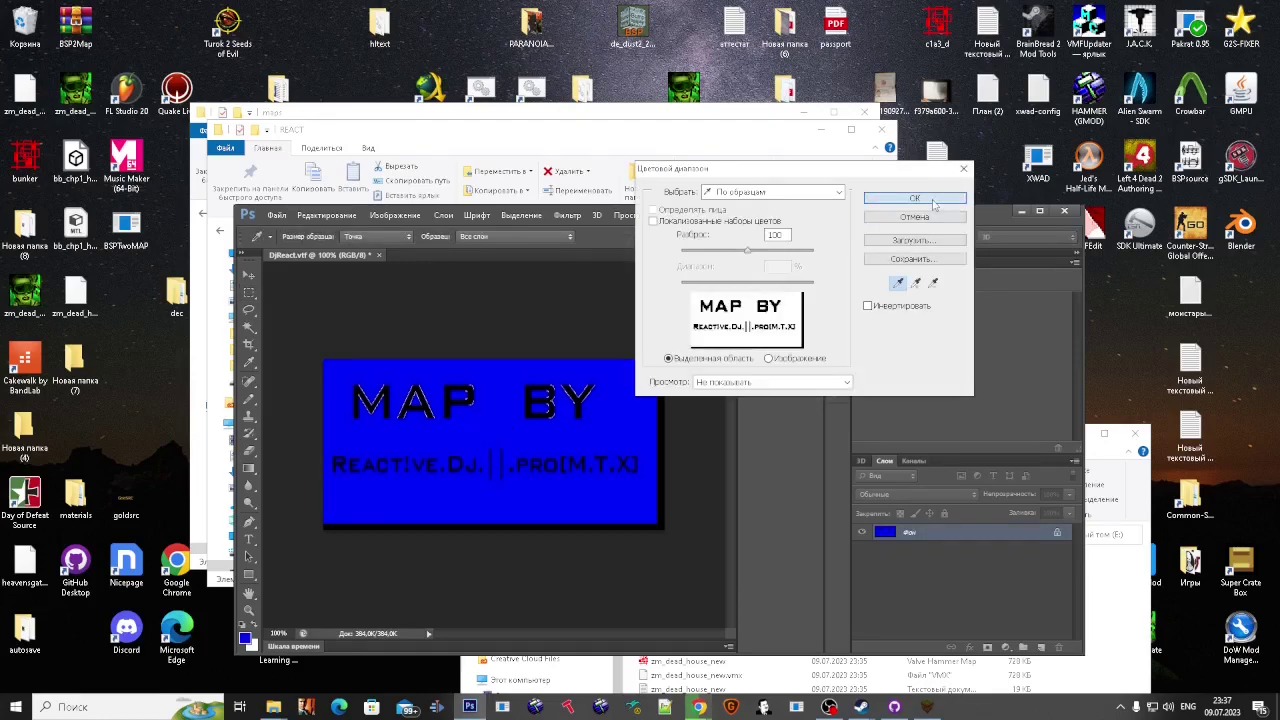
click(914, 199)
double_click(1052, 533)
key(Return)
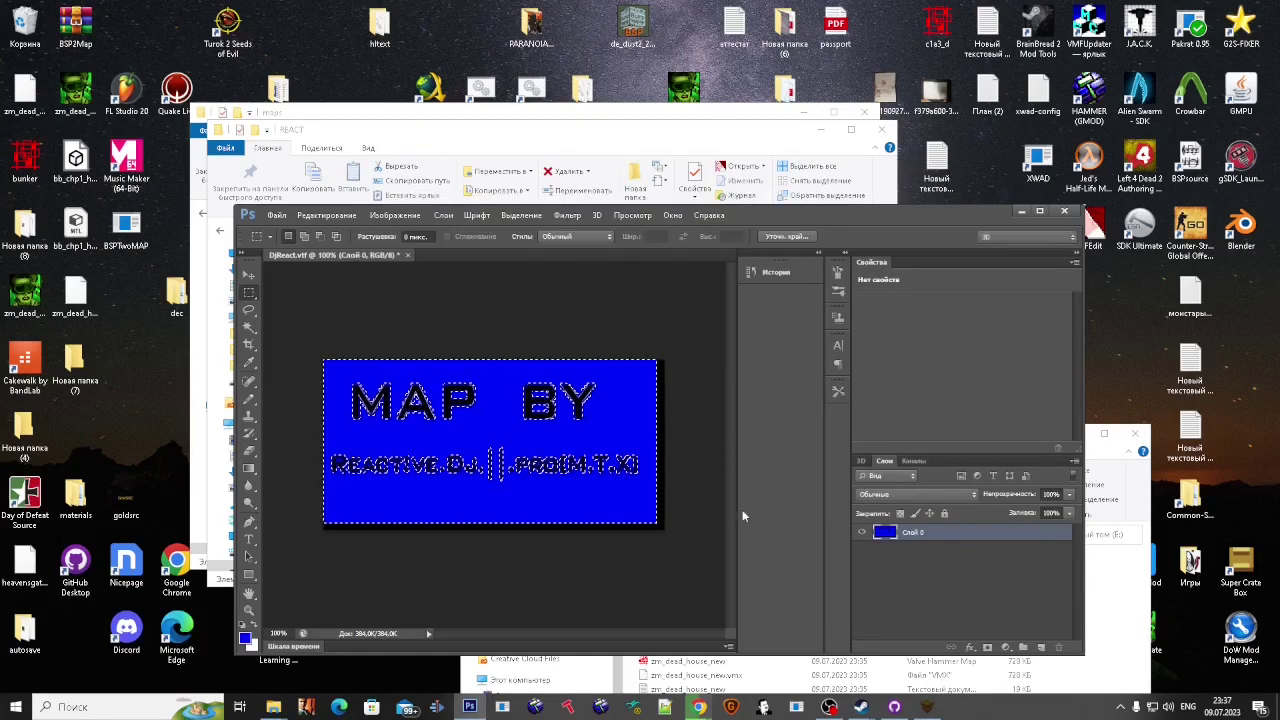
key(Delete)
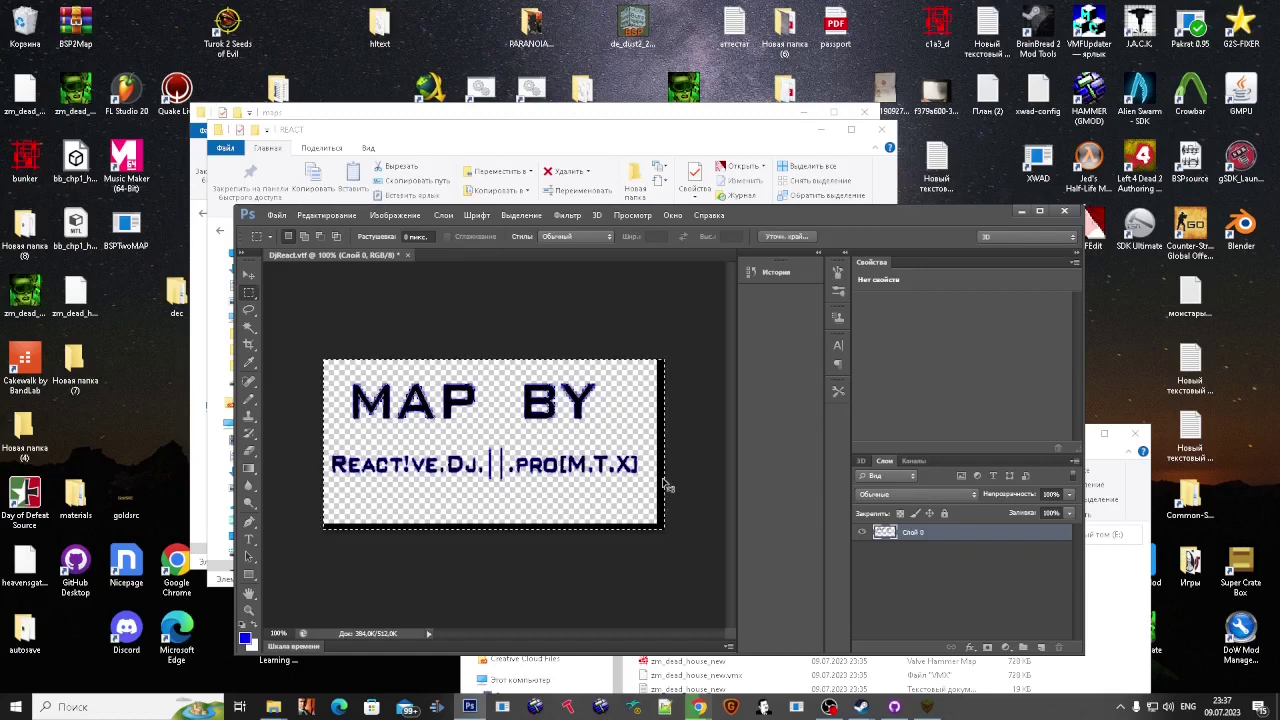
Step: Darken the remaining lettering with Hue/Saturation at lightness -100, clear the selection, and save and close the texture
key(ctrl+u)
drag(965, 430, 766, 439)
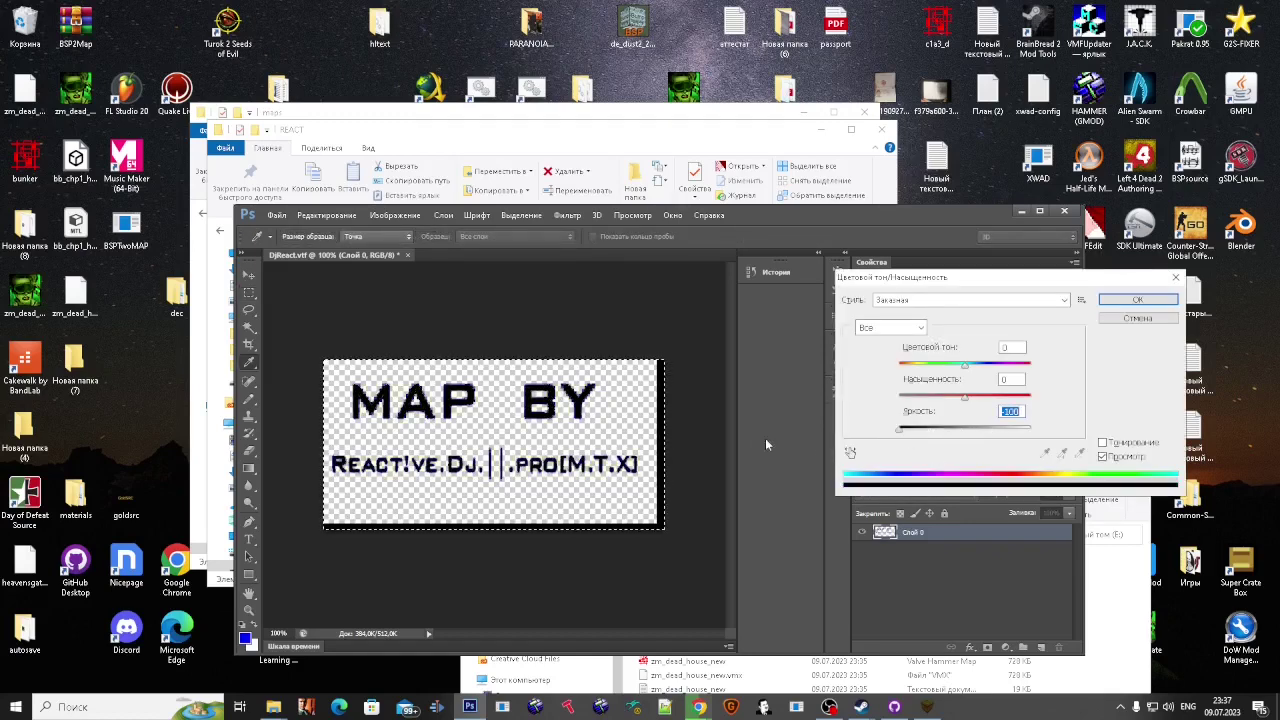
click(1137, 299)
key(ctrl+d)
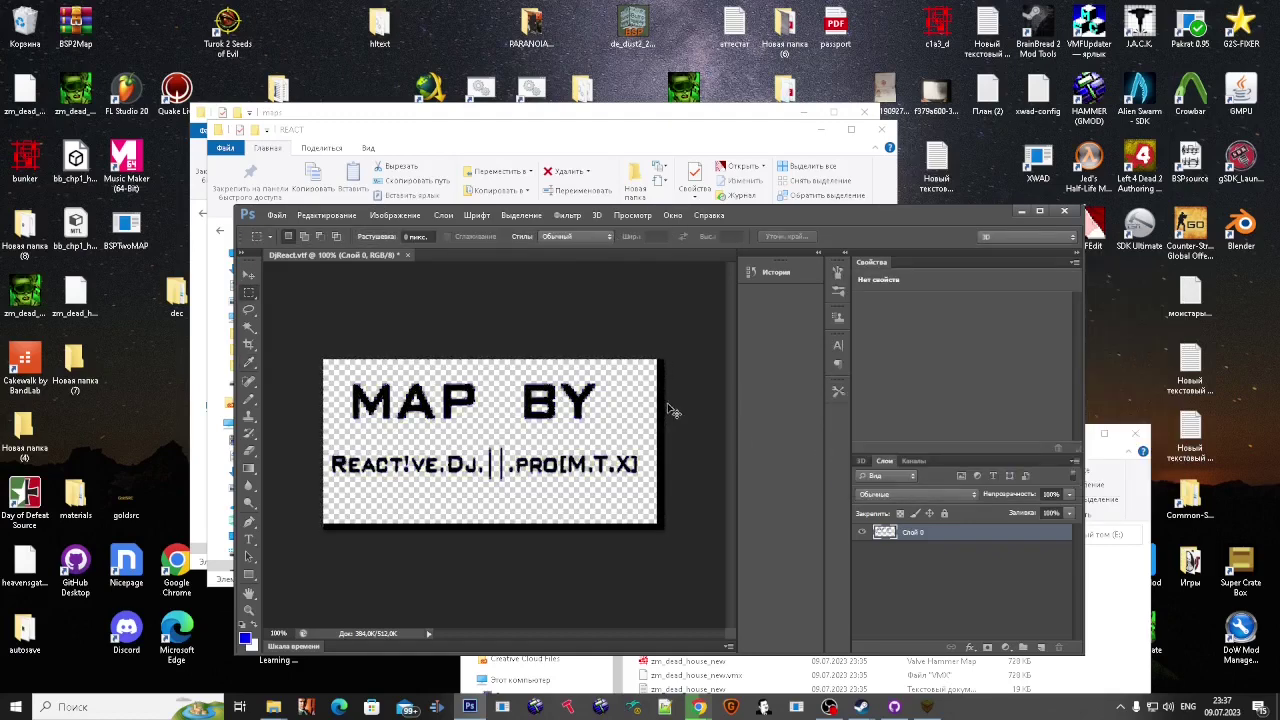
click(656, 488)
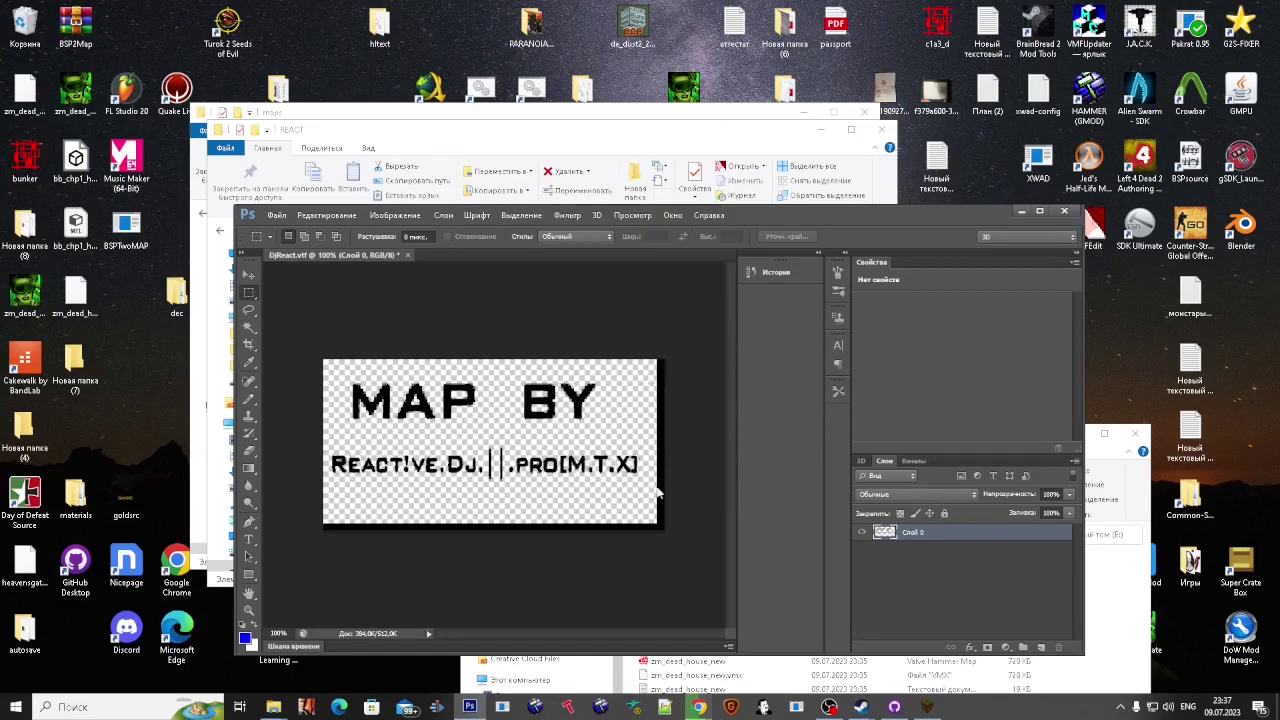
click(403, 256)
Step: Reopen the saved DjReact texture in Photoshop to check it, then return to the REACT folder
click(493, 142)
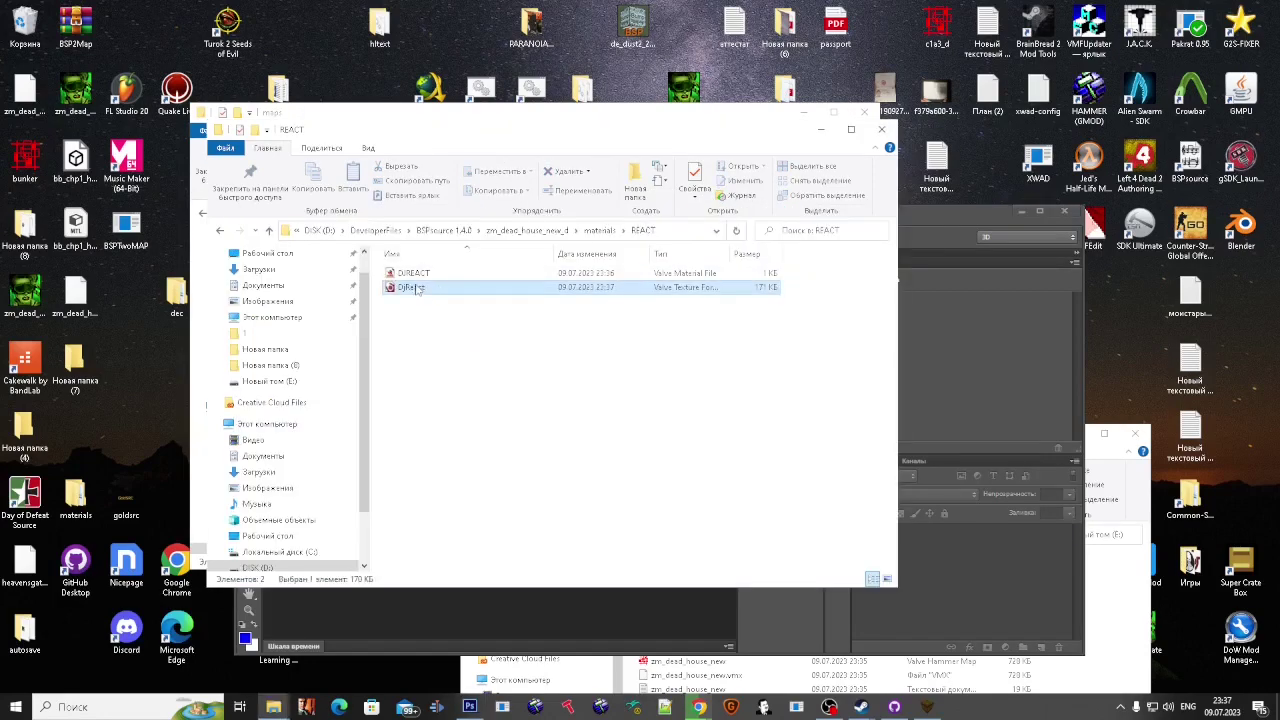
drag(418, 288, 547, 604)
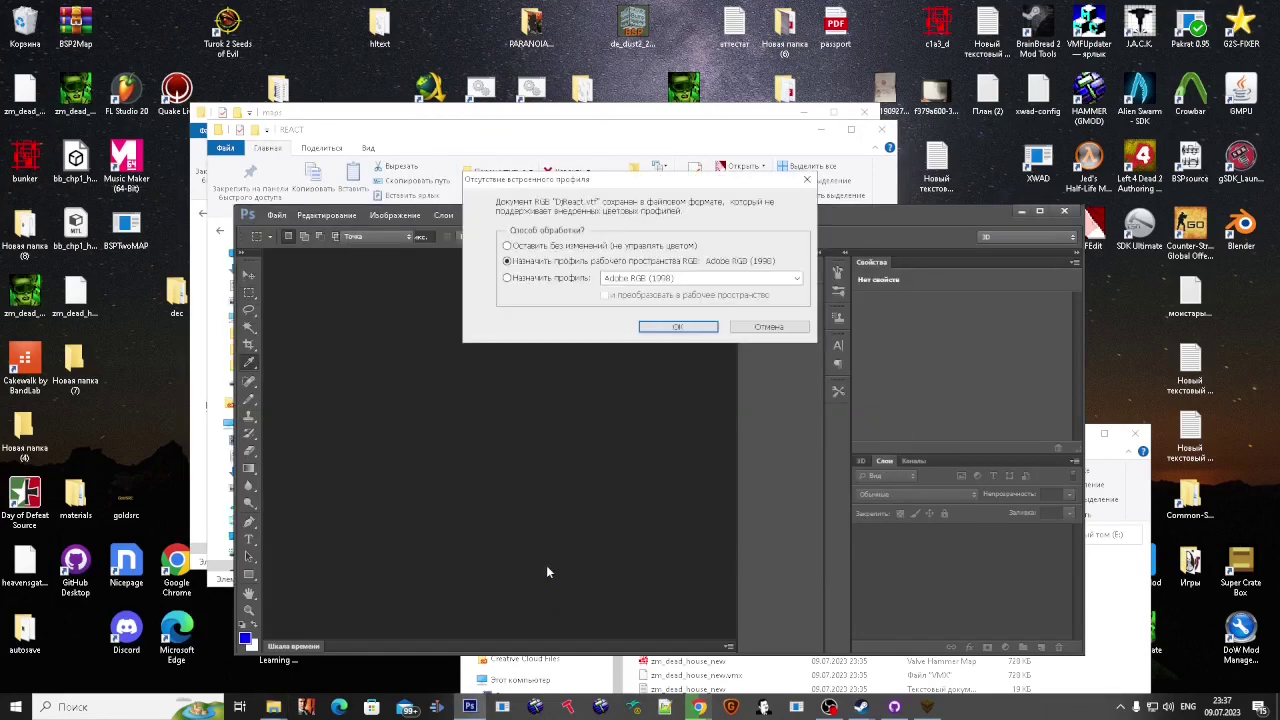
click(378, 255)
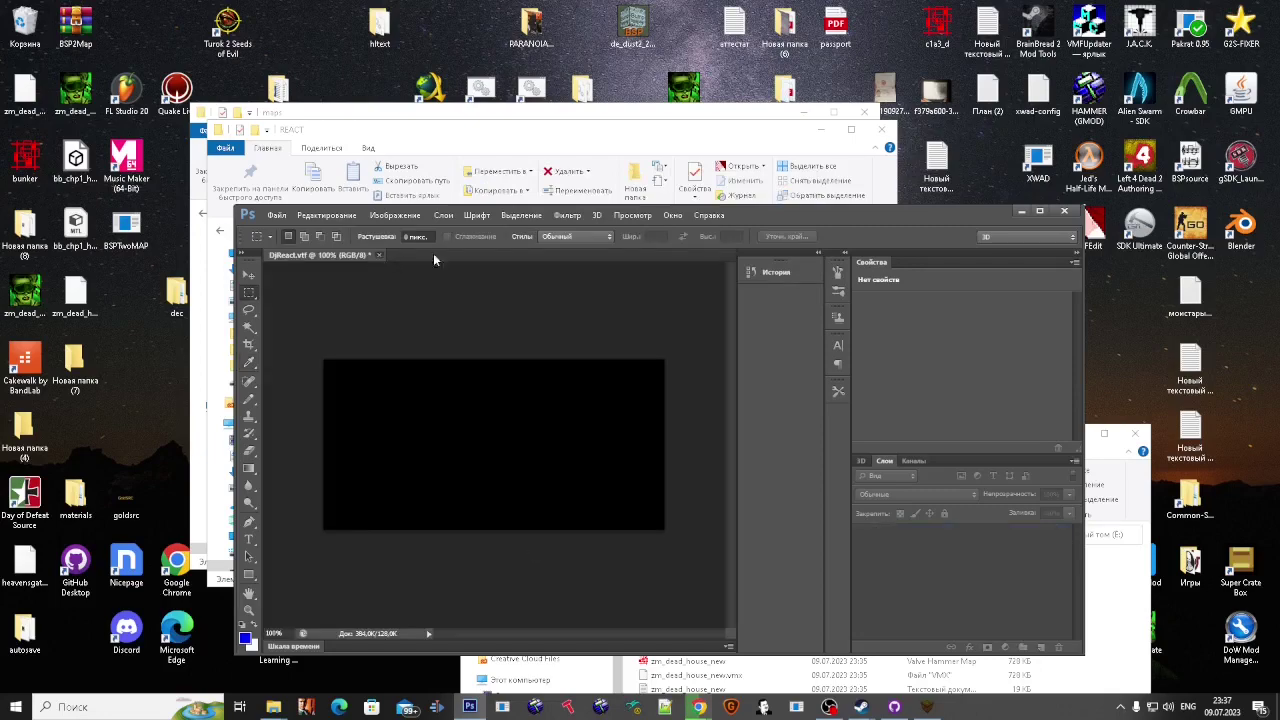
click(620, 147)
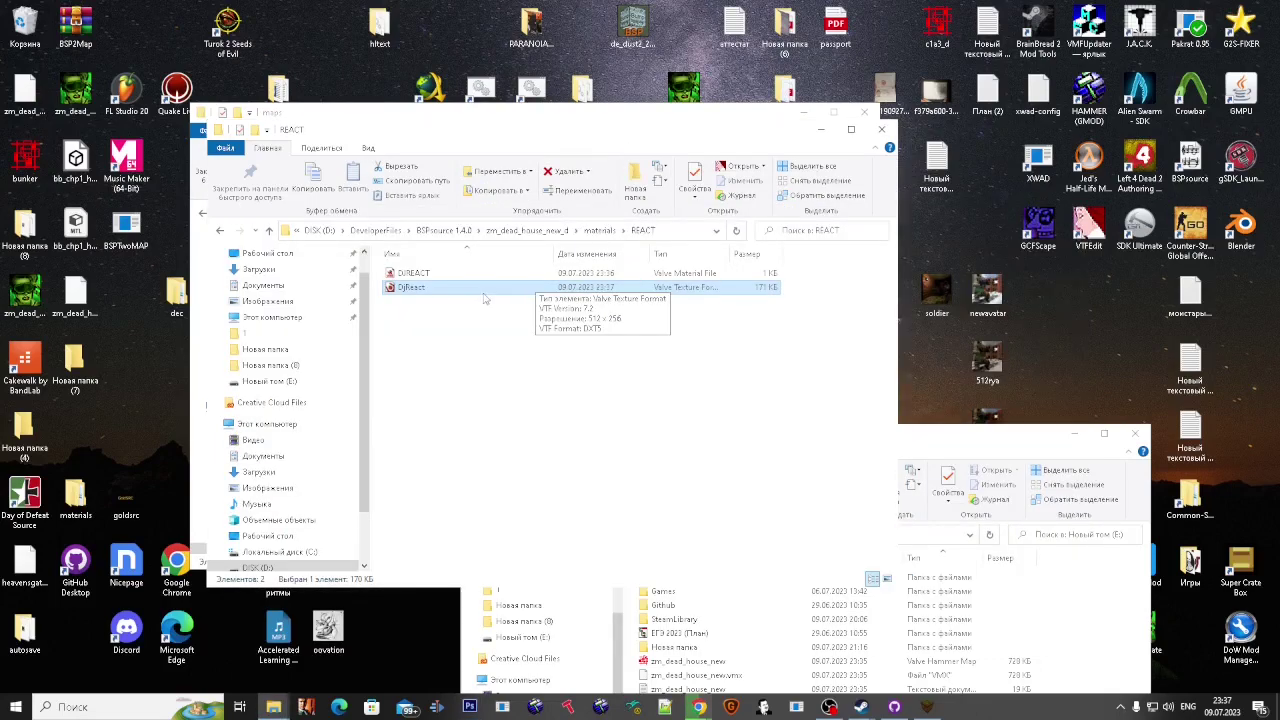
Step: Open the {GRID2 material from the HALFLIFE folder and remove its %compilepassbullets and $alphatest lines
key(BackSpace)
double_click(425, 385)
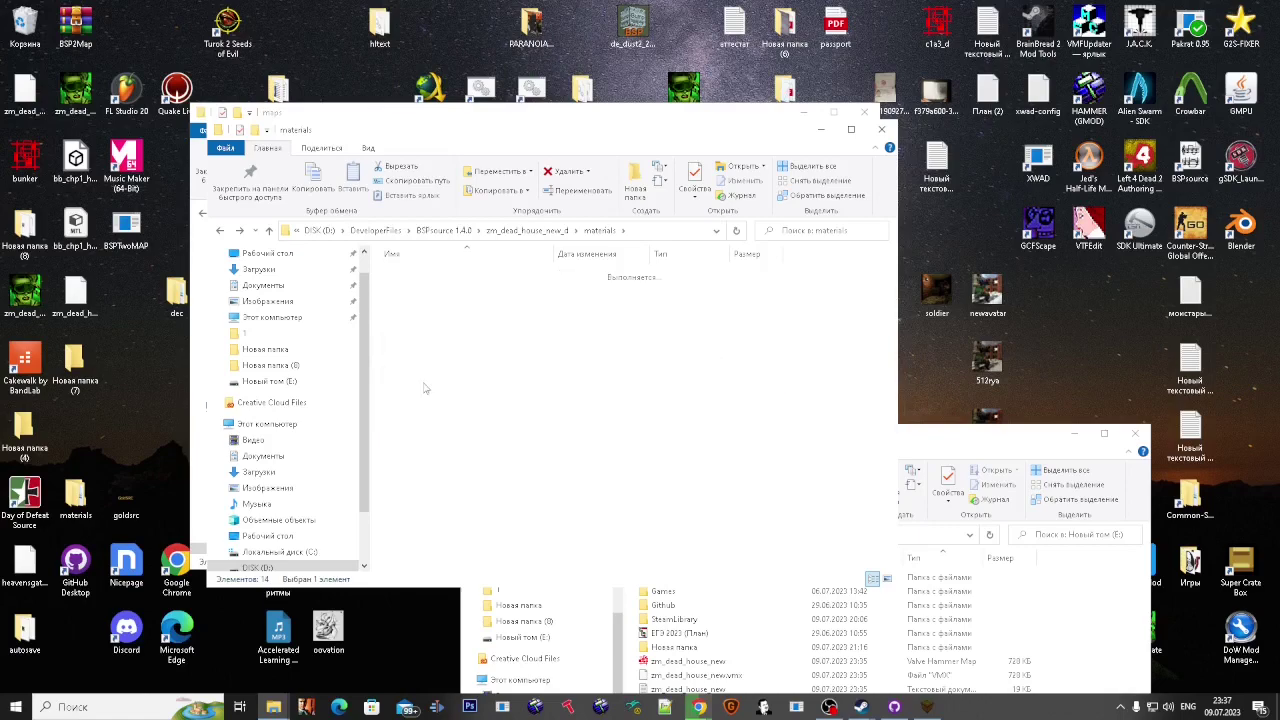
click(432, 278)
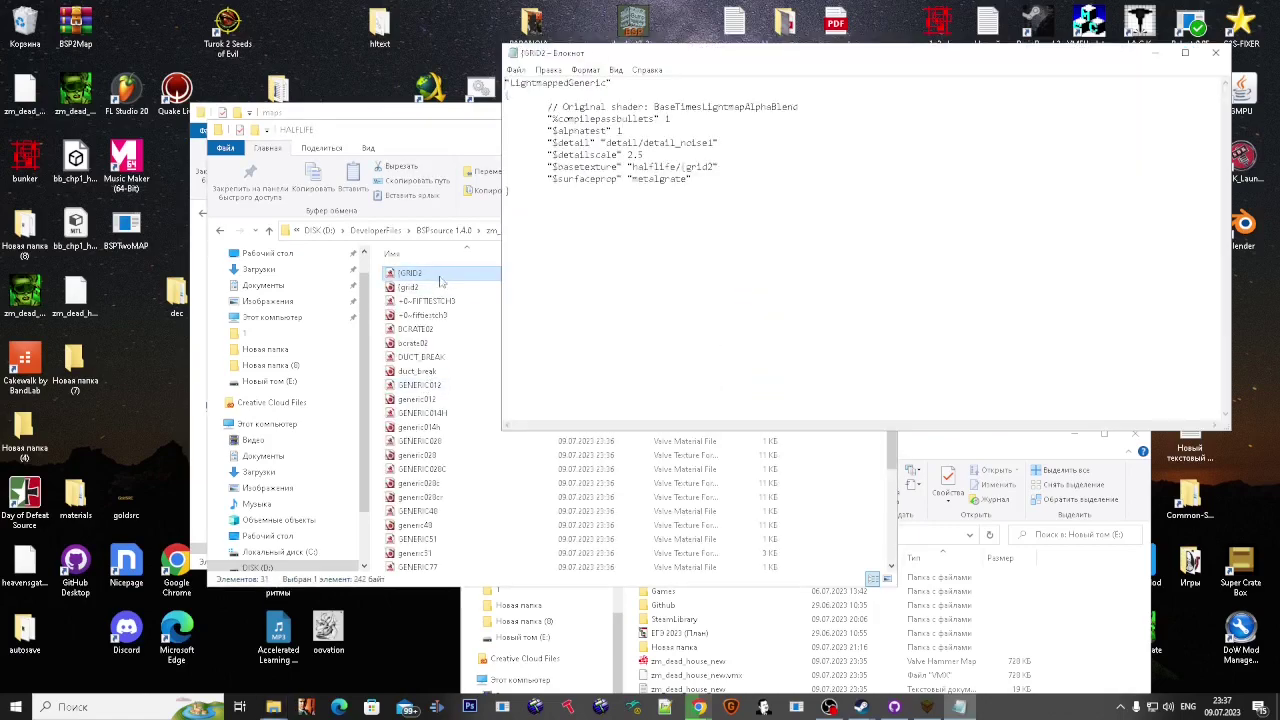
drag(638, 130, 497, 113)
key(BackSpace)
key(BackSpace)
Step: Copy the $surfaceprop "metalgrate" line and insert it directly below the $detailscale line
drag(706, 156, 499, 149)
key(ctrl+c)
click(665, 131)
key(Return)
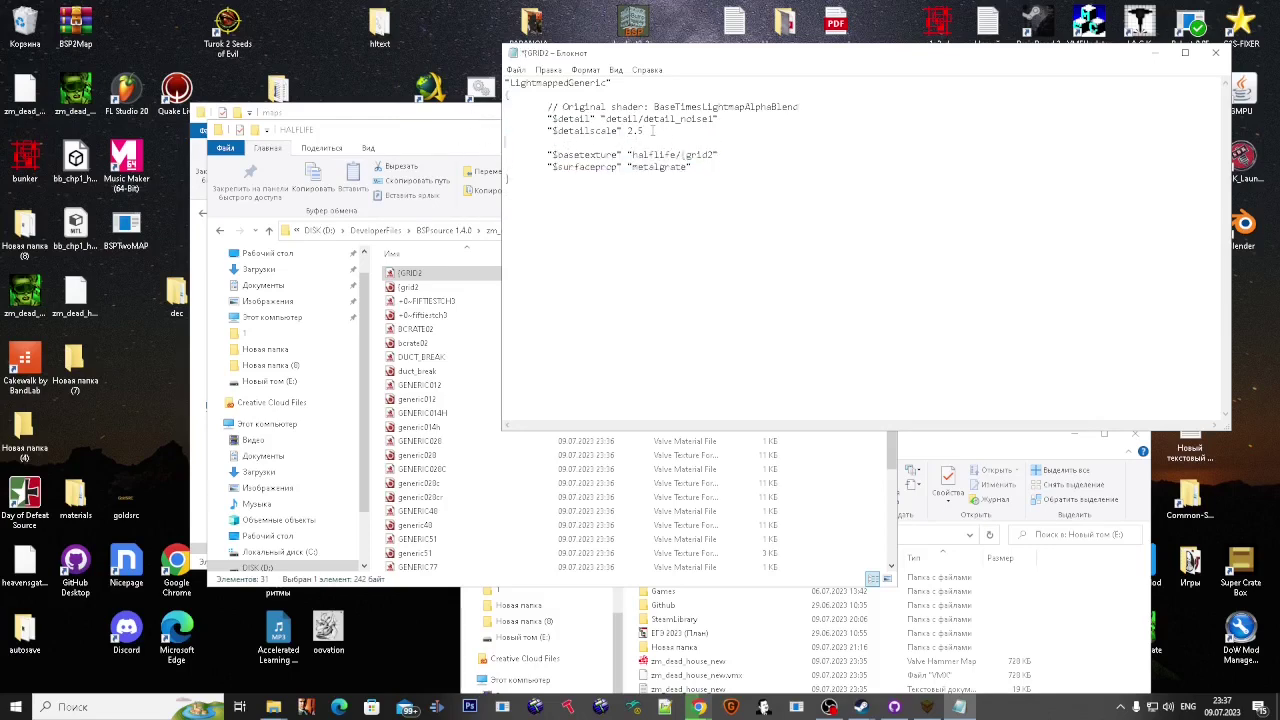
key(ctrl+v)
Step: Set $detailscale to 10.0, copy the $detail, $detailscale and $surfaceprop lines, and close {GRID2 without saving
double_click(636, 131)
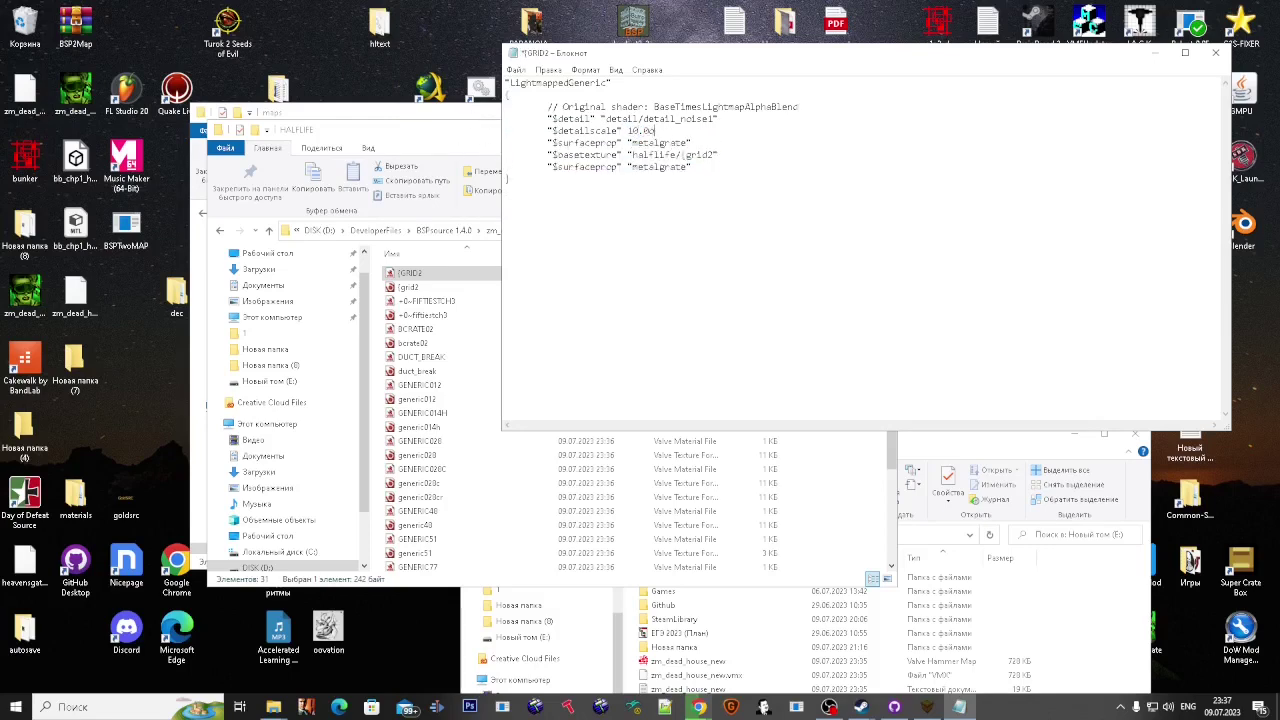
drag(698, 141, 505, 117)
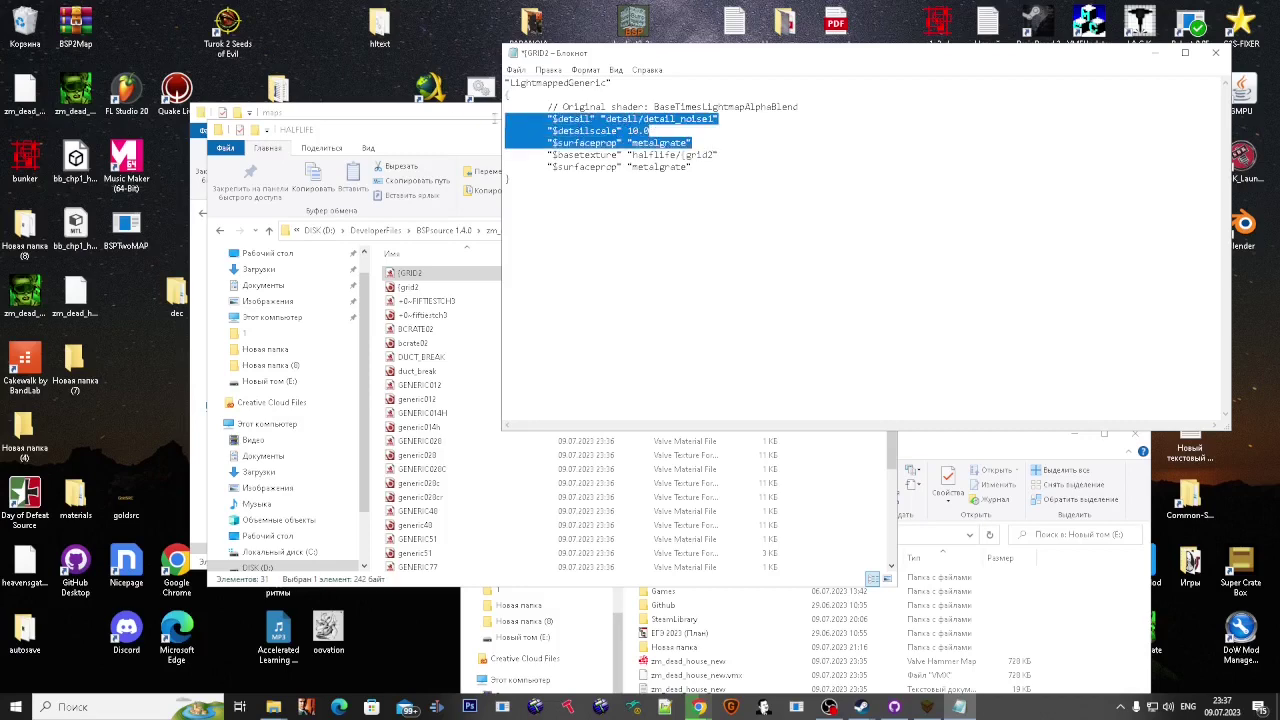
click(1215, 52)
click(653, 368)
Step: Open the CXBRICKHMRTR material in the CHATEAU folder and paste the copied detail lines below $basetexture
key(BackSpace)
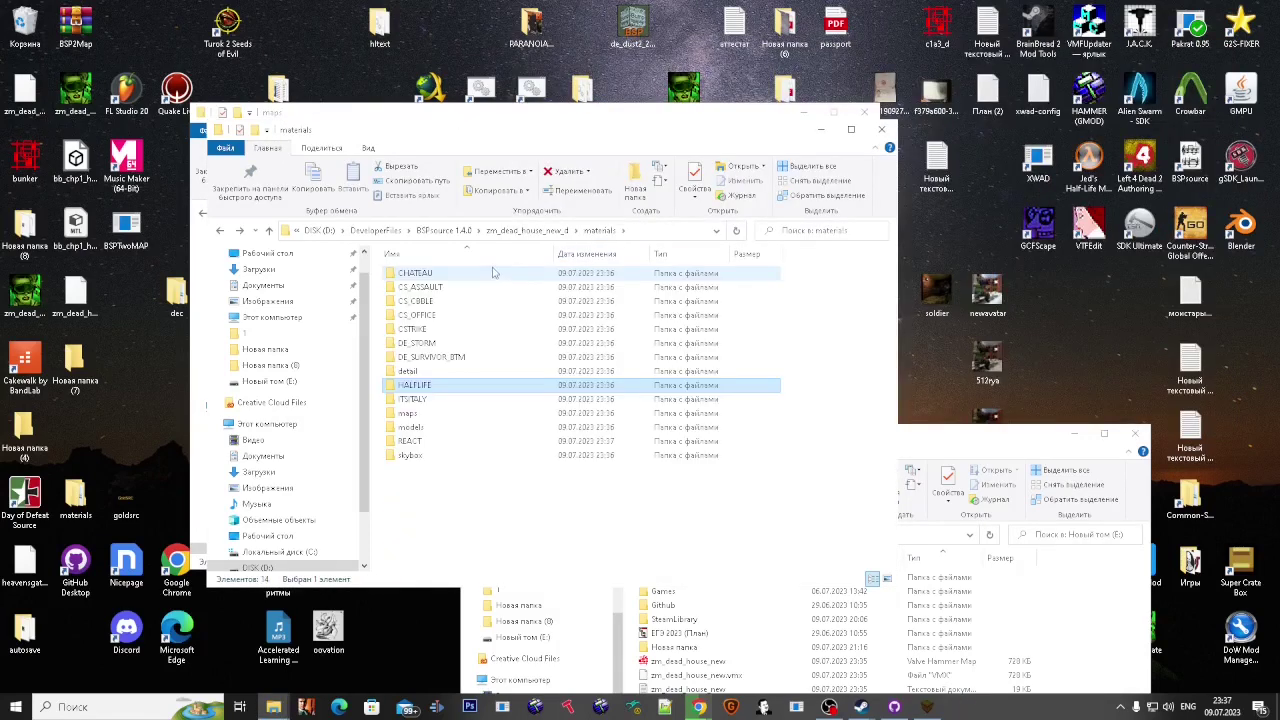
double_click(492, 272)
double_click(494, 282)
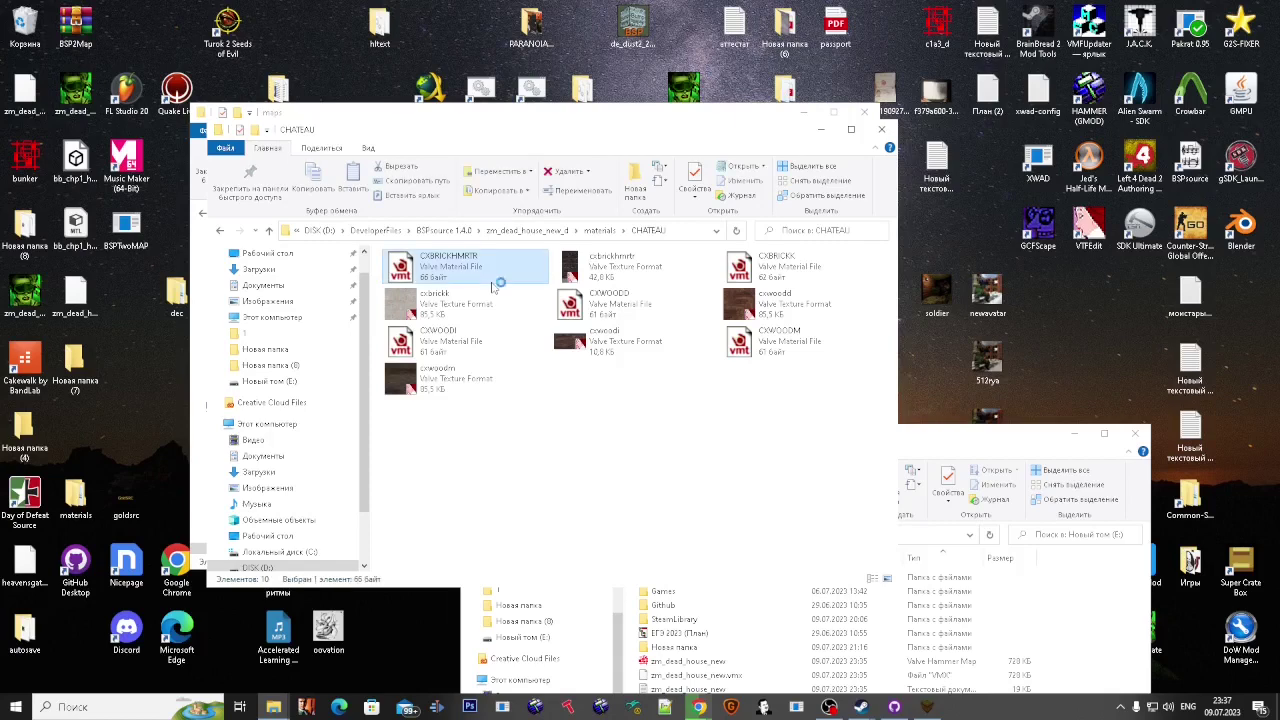
key(ctrl+v)
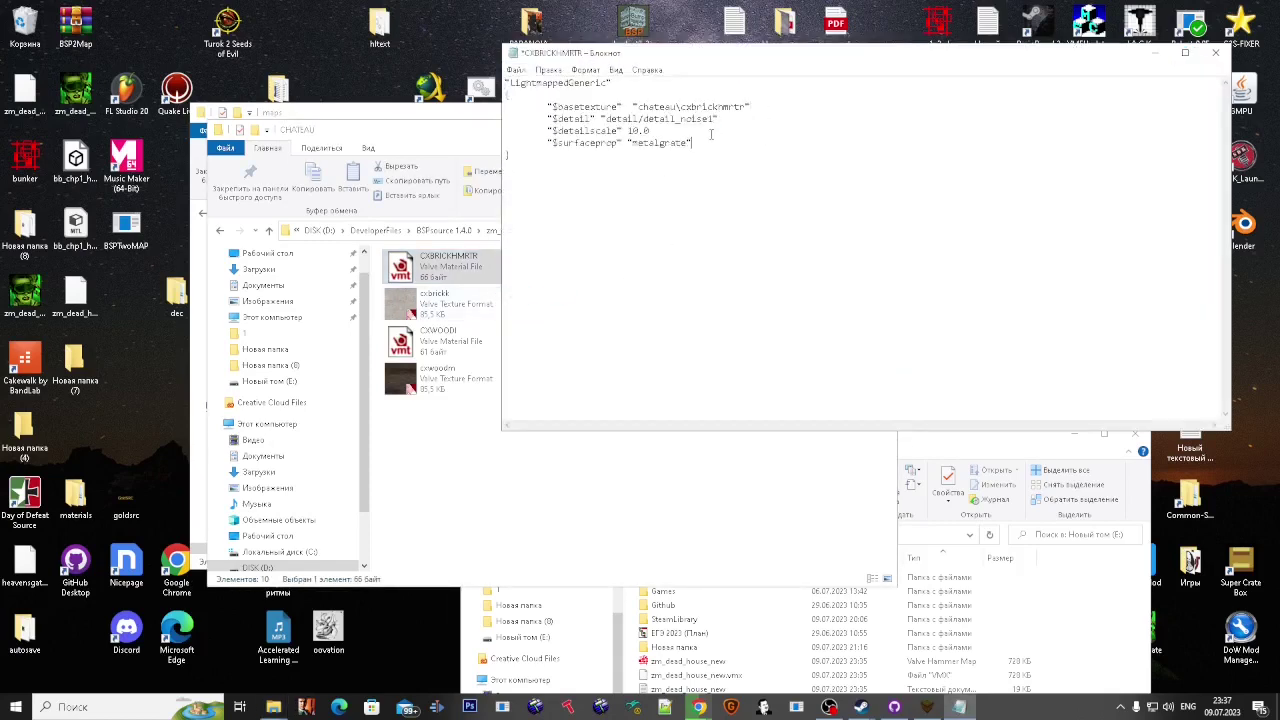
Step: Change the $surfaceprop value in CXBRICKHMRTR to "brick"
key(shift+Left)
key(shift+Left)
key(shift+Left)
key(shift+Left)
key(shift+Left)
key(shift+Left)
key(shift+Left)
key(shift+Left)
key(shift+Left)
key(shift+Left)
text(br)
Step: Copy the $detail, $detailscale and $surfaceprop lines from CXBRICKHMRTR, then save and close the file
drag(507, 118, 510, 156)
key(ctrl+c)
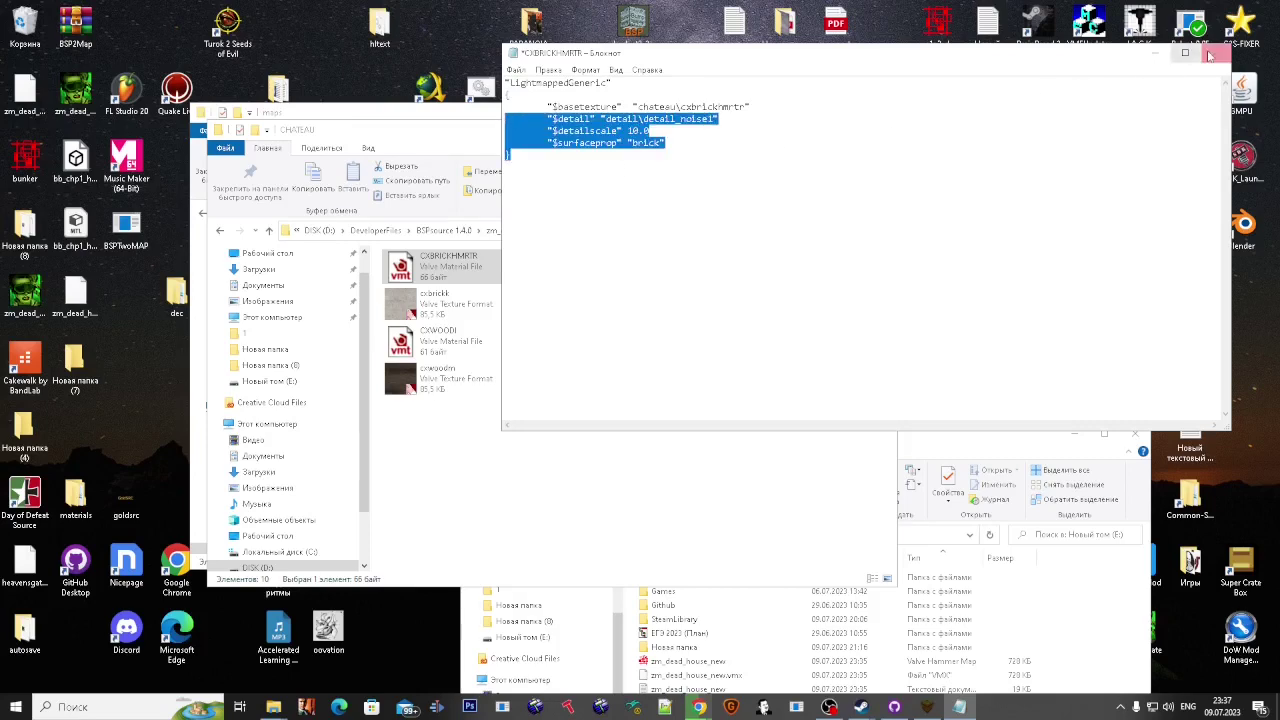
click(1215, 52)
click(565, 368)
Step: Paste the copied brick detail lines below $basetexture in the CXBRICKK material, then save and close it
click(745, 270)
double_click(745, 270)
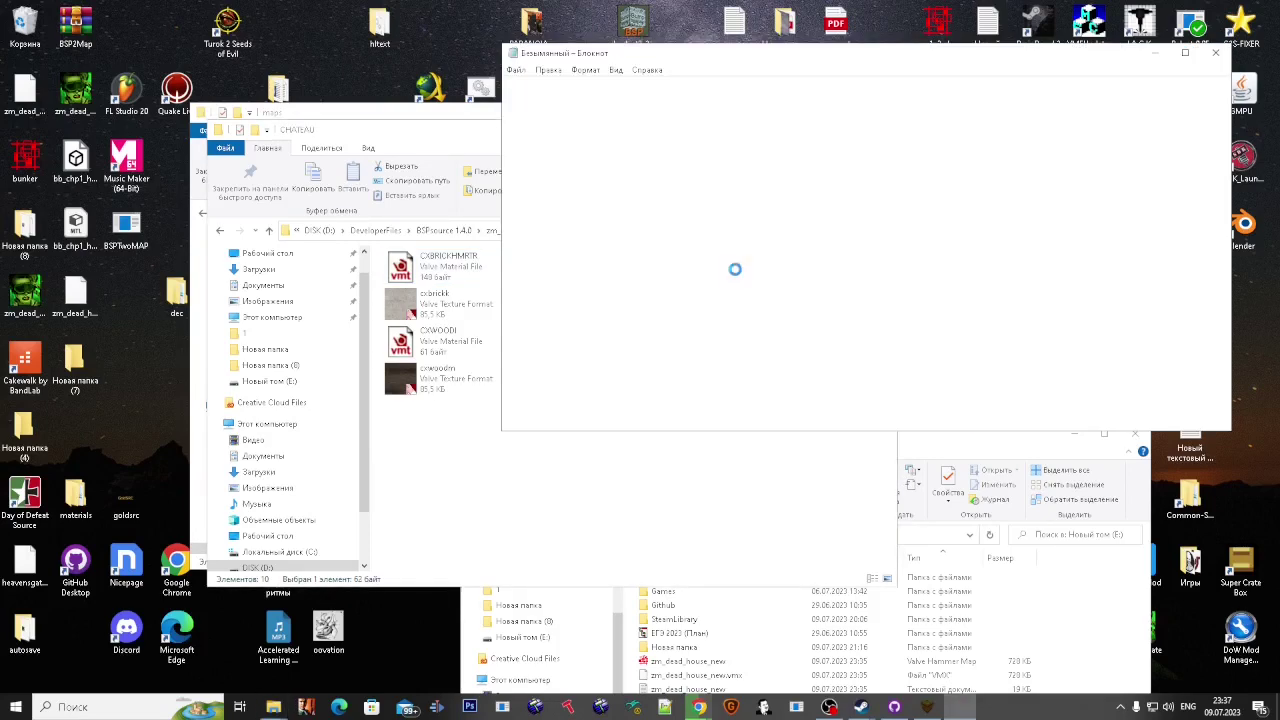
key(ctrl+v)
key(ctrl+s)
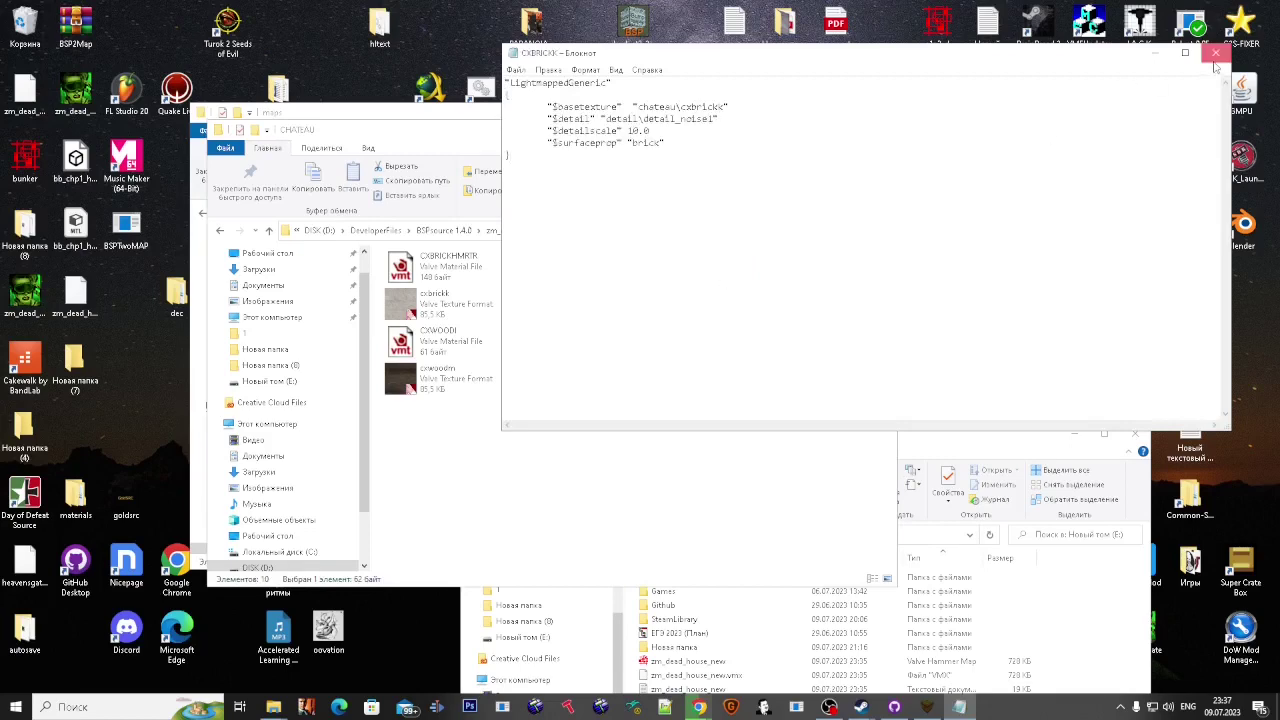
click(1215, 54)
Step: Paste the detail lines below $basetexture in the CXWOODD material, change $surfaceprop to "wood", and save and close it
double_click(672, 302)
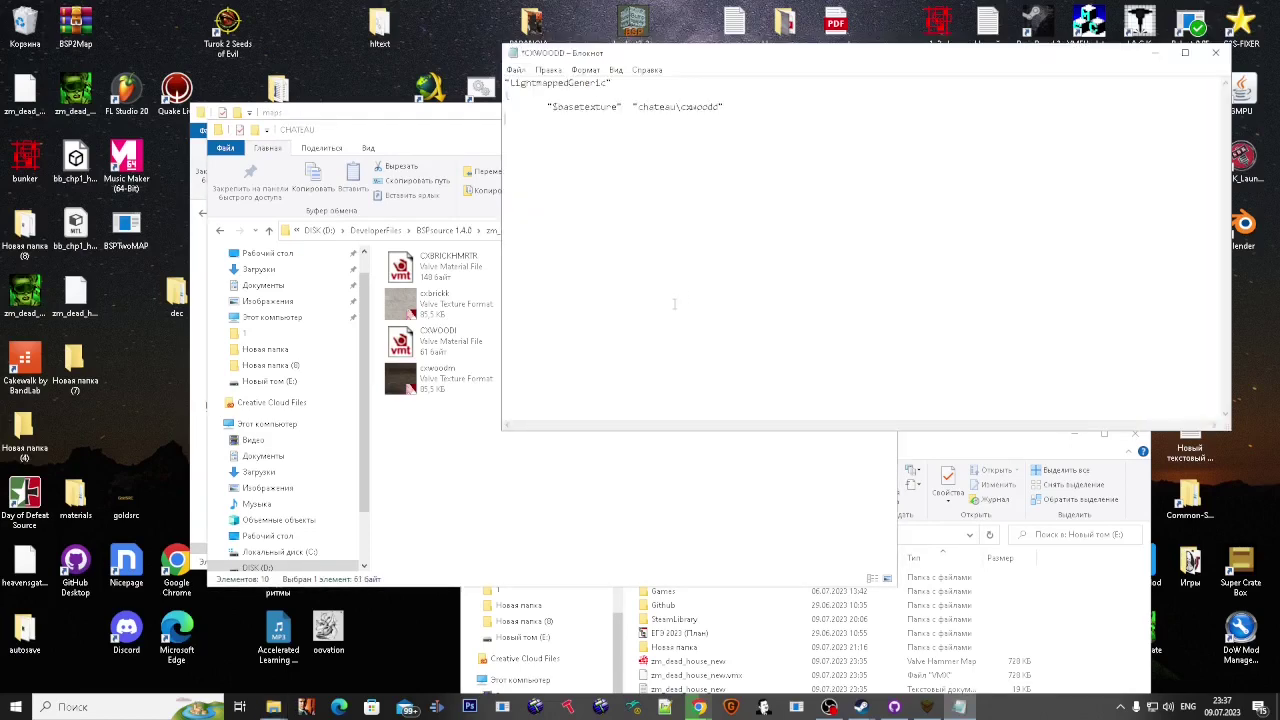
key(ctrl+v)
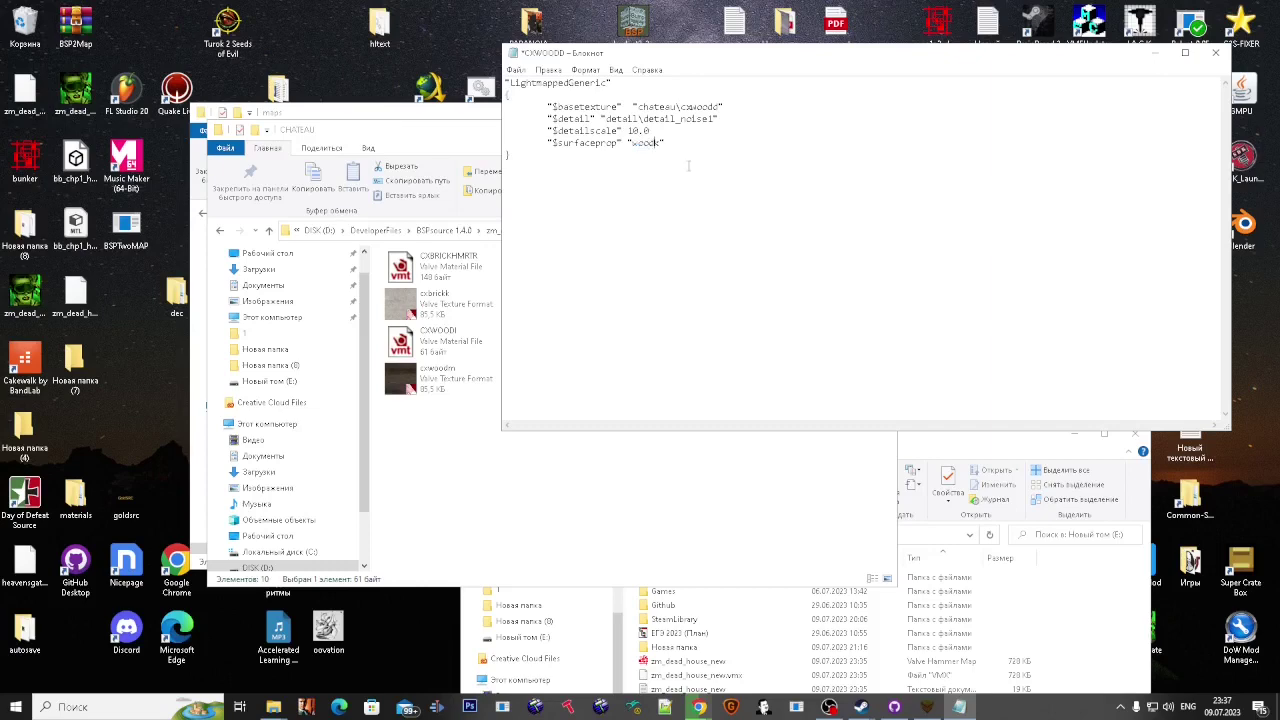
key(ctrl+s)
click(1215, 52)
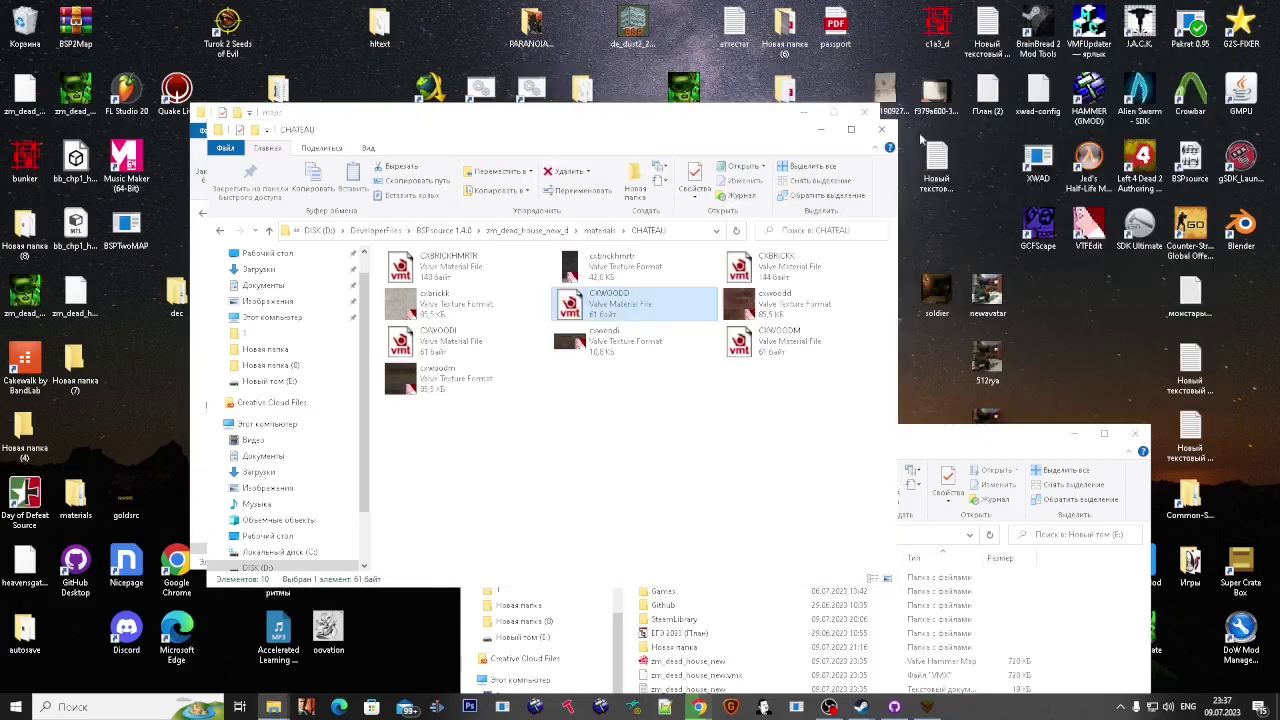
Step: Paste the detail lines with $surfaceprop "wood" below $basetexture in the CXWOODI material, copy them again, and save and close the file
double_click(452, 338)
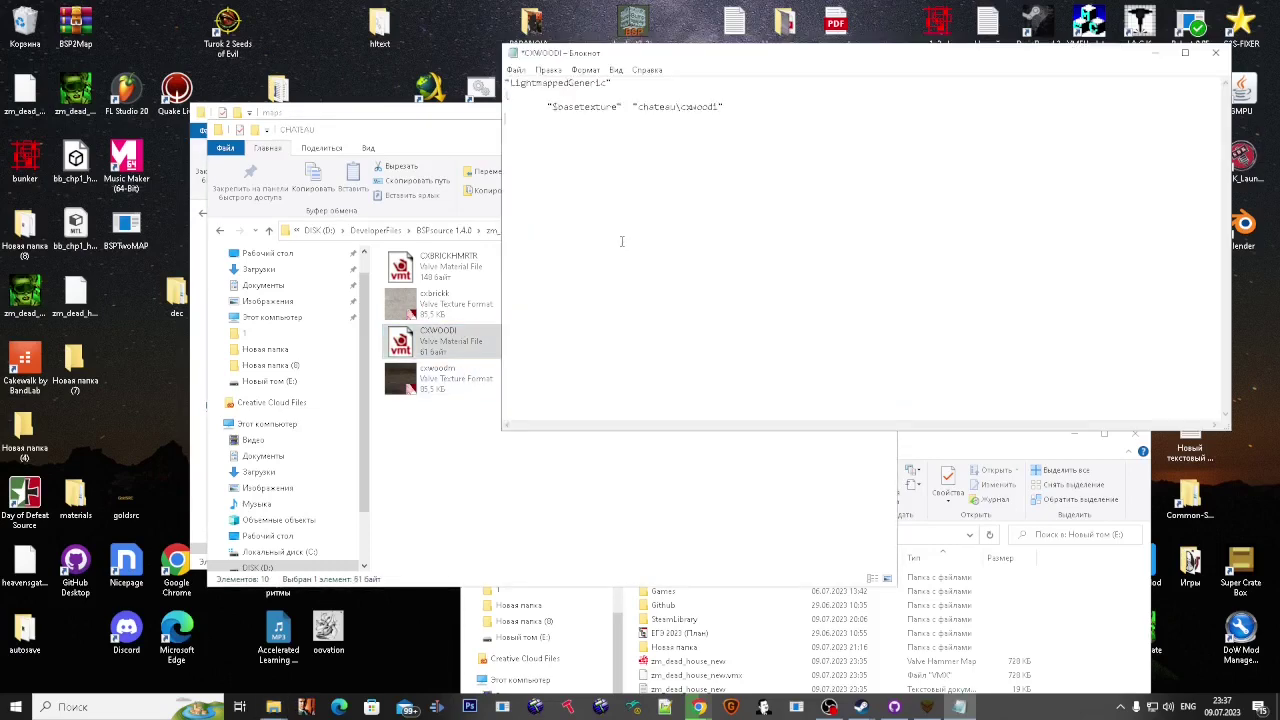
key(ctrl+v)
text(d)
drag(513, 156, 508, 118)
key(ctrl+c)
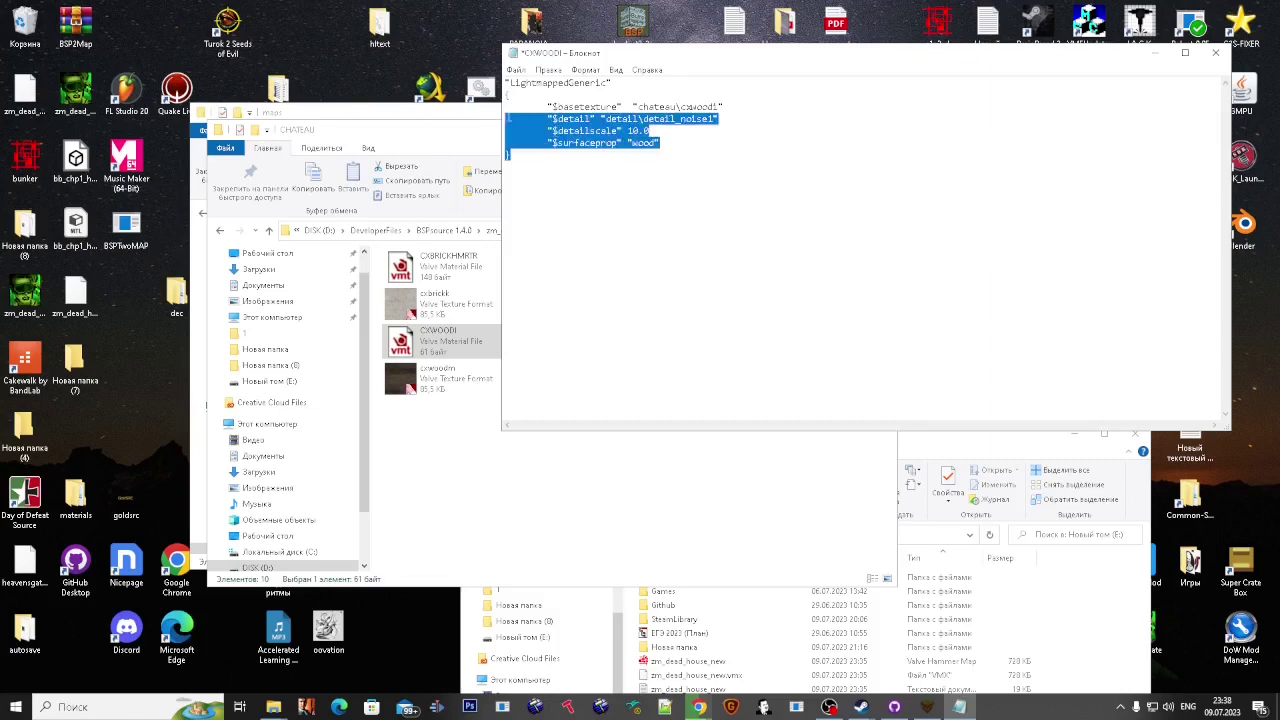
click(1215, 52)
key(Return)
Step: Paste the wood detail lines below $basetexture in the CXWOODM material, then save and close it
double_click(772, 338)
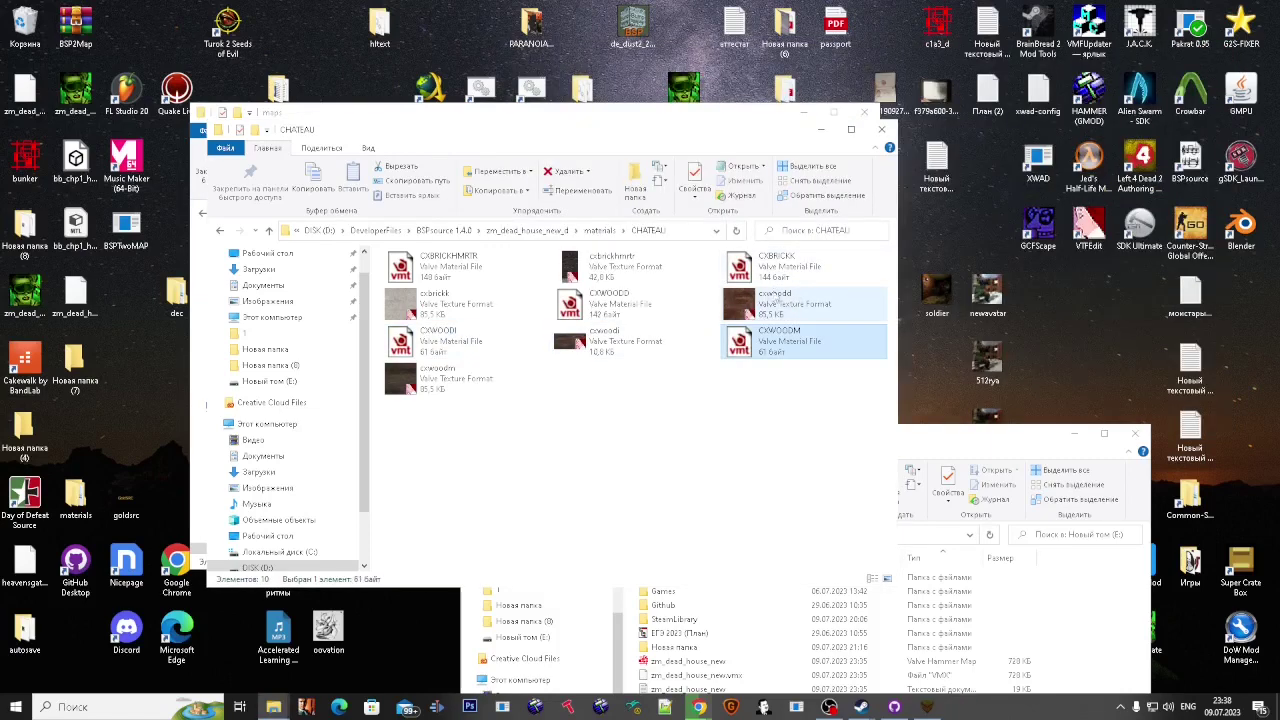
key(BackSpace)
text($detail "detail\detail_noise1" 	$detailscale 10.0 	$surfaceprop "wood" })
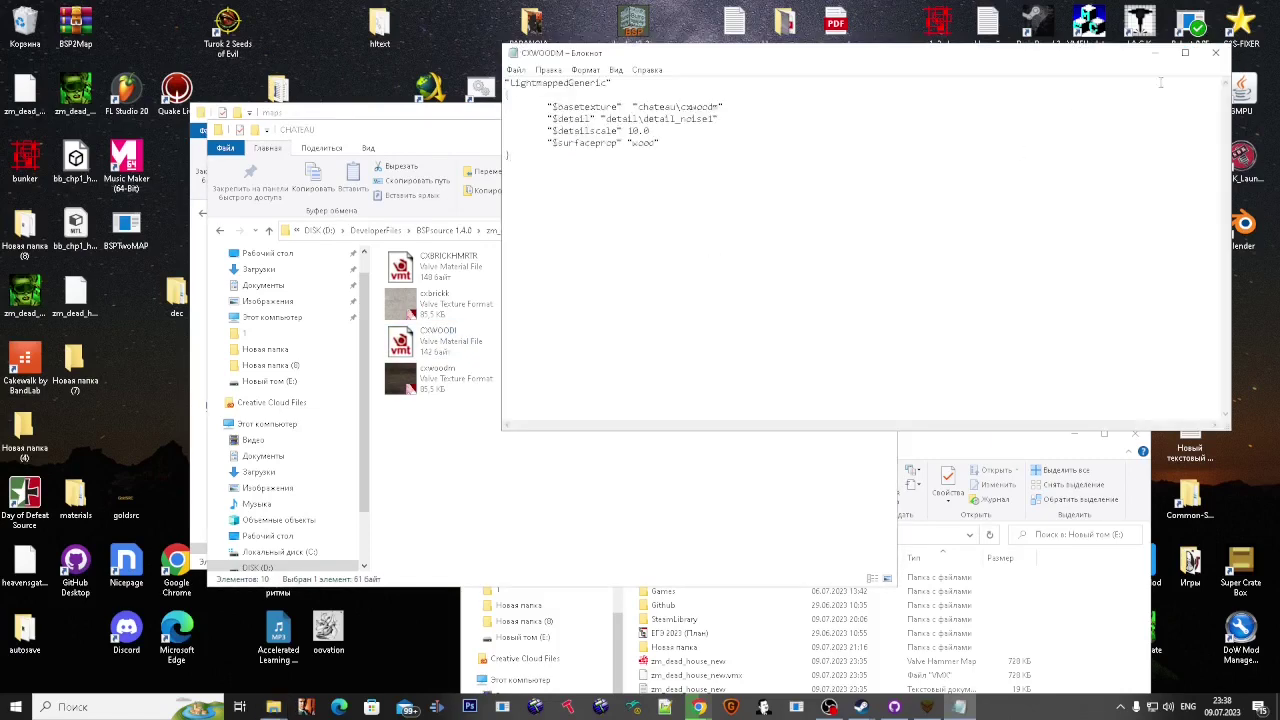
click(1215, 52)
Step: In CS_ASSAULT's C_ROCKWALL material, paste the detail lines, change $surfaceprop to "rock", copy the modified lines, and save and close it
key(BackSpace)
key(Down)
key(Return)
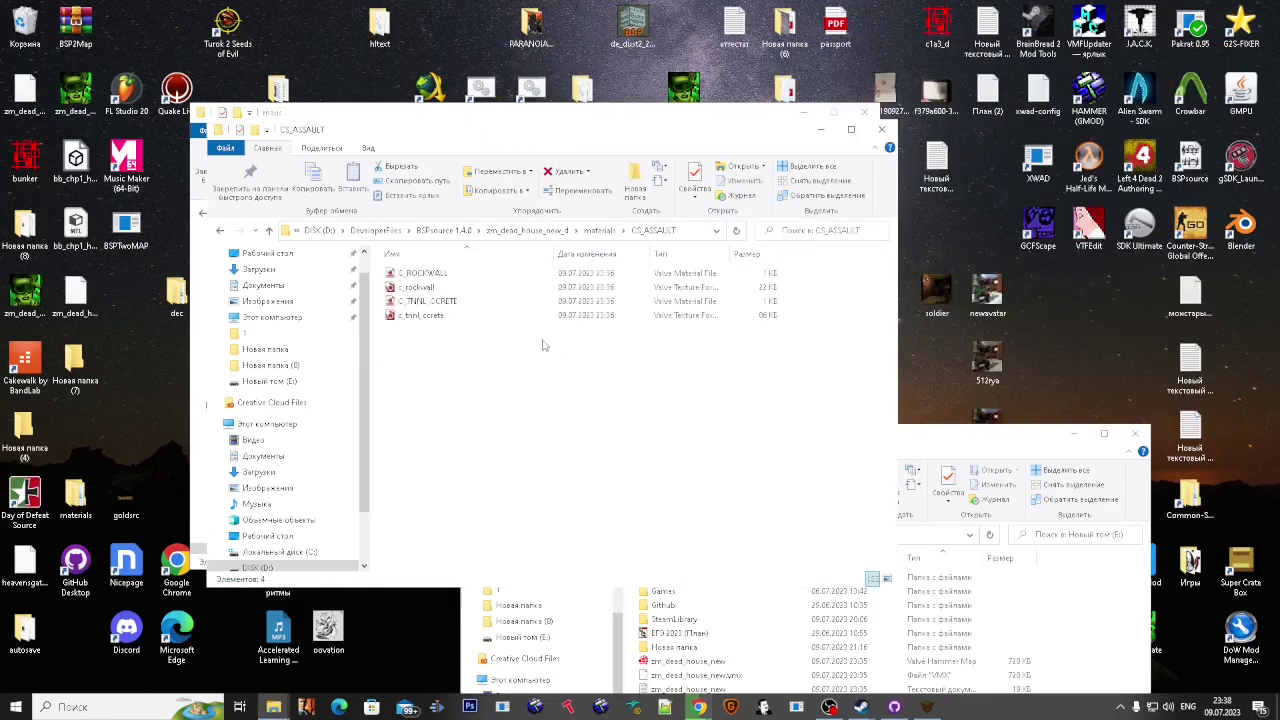
ctrl+scroll(480, 311, down, 1)
double_click(445, 274)
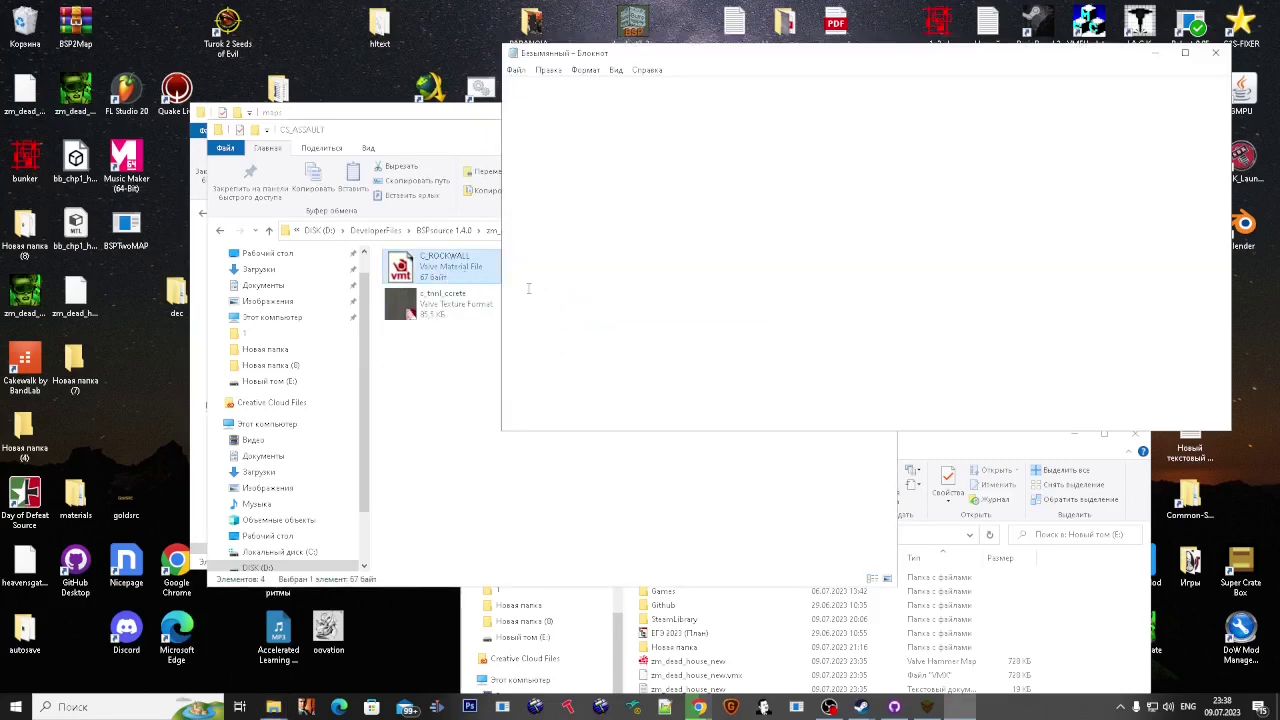
key(BackSpace)
key(ctrl+v)
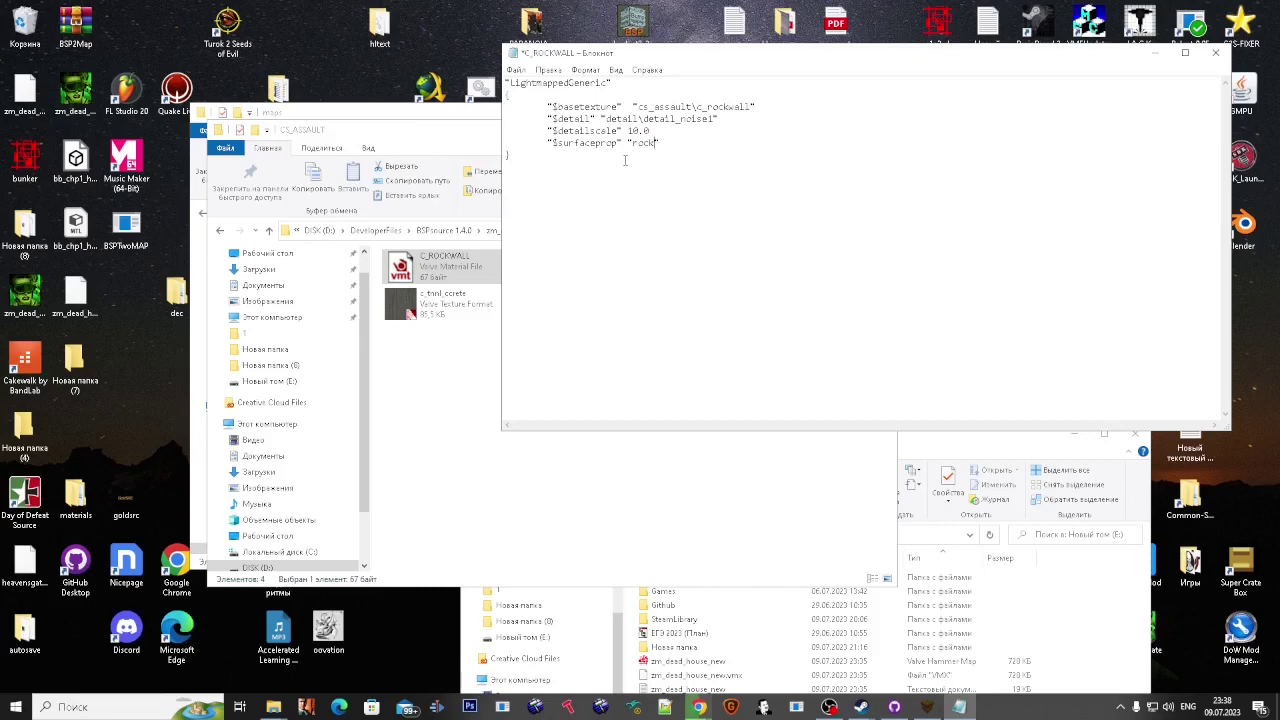
drag(625, 160, 515, 122)
key(ctrl+c)
click(1216, 52)
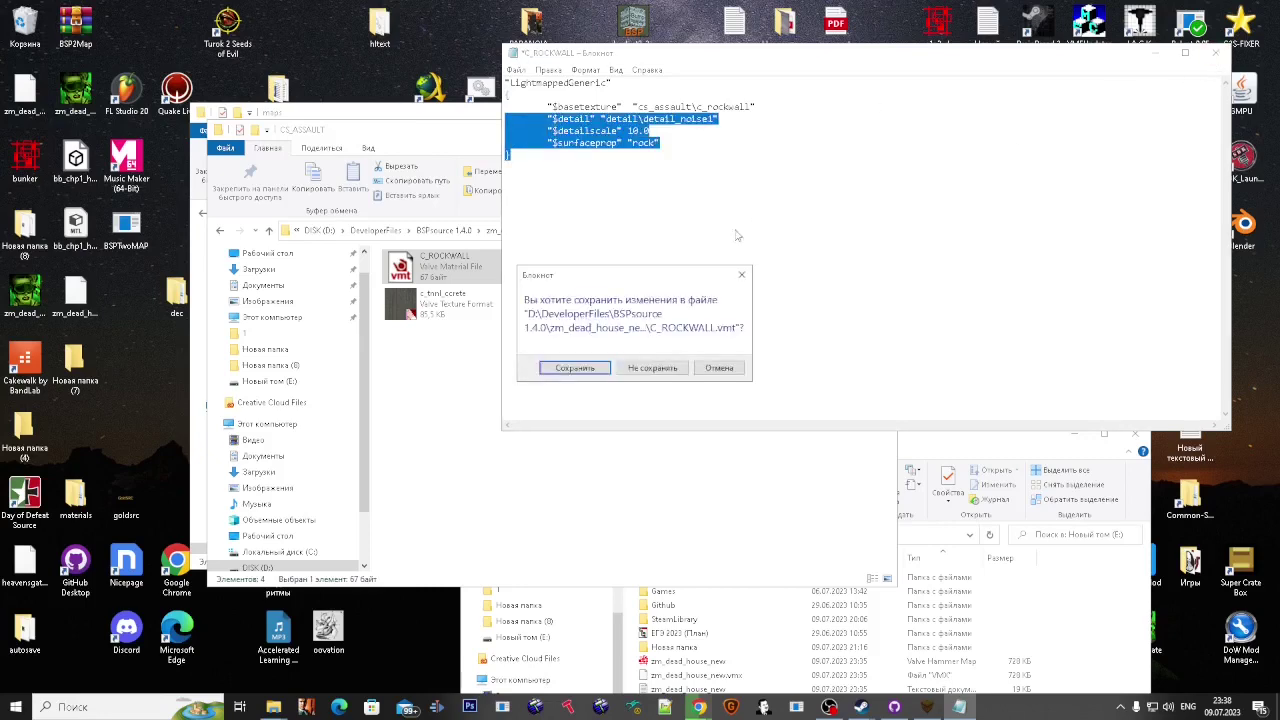
click(565, 370)
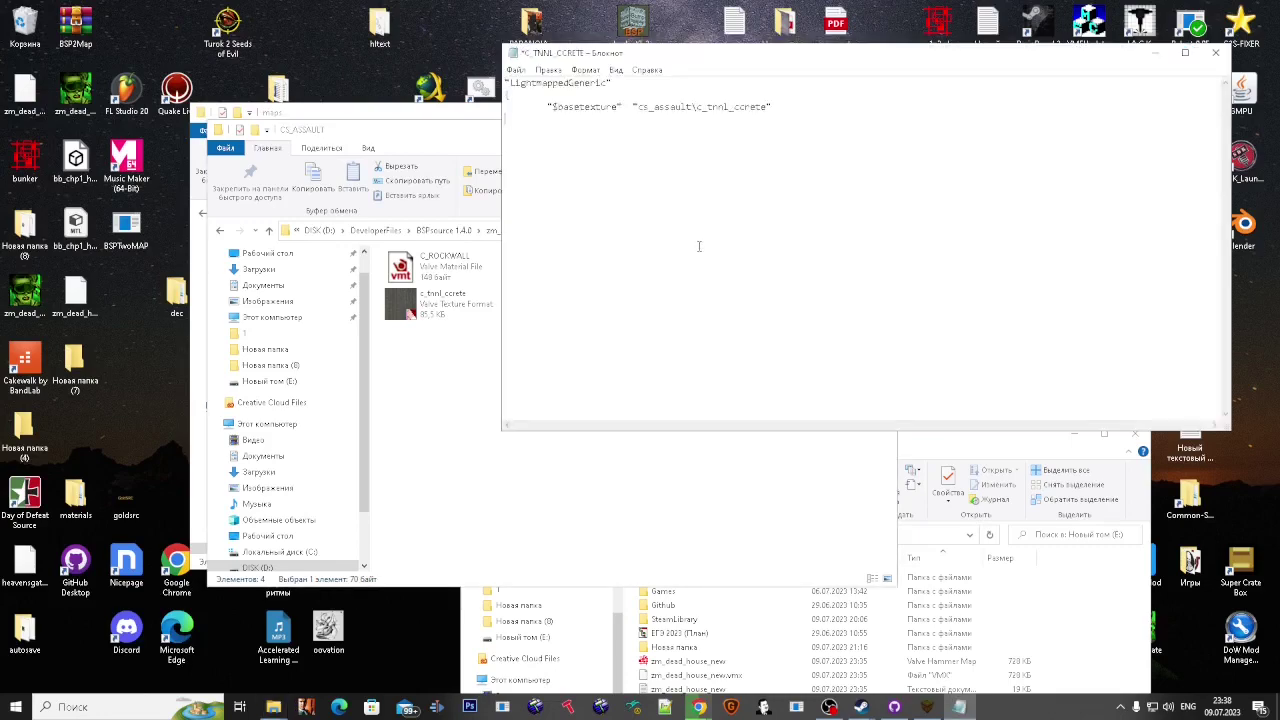
Step: Paste the detail lines below $basetexture in the C_TNNL_CCRETE material, replace its $surfaceprop value, and save and close it
key(ctrl+v)
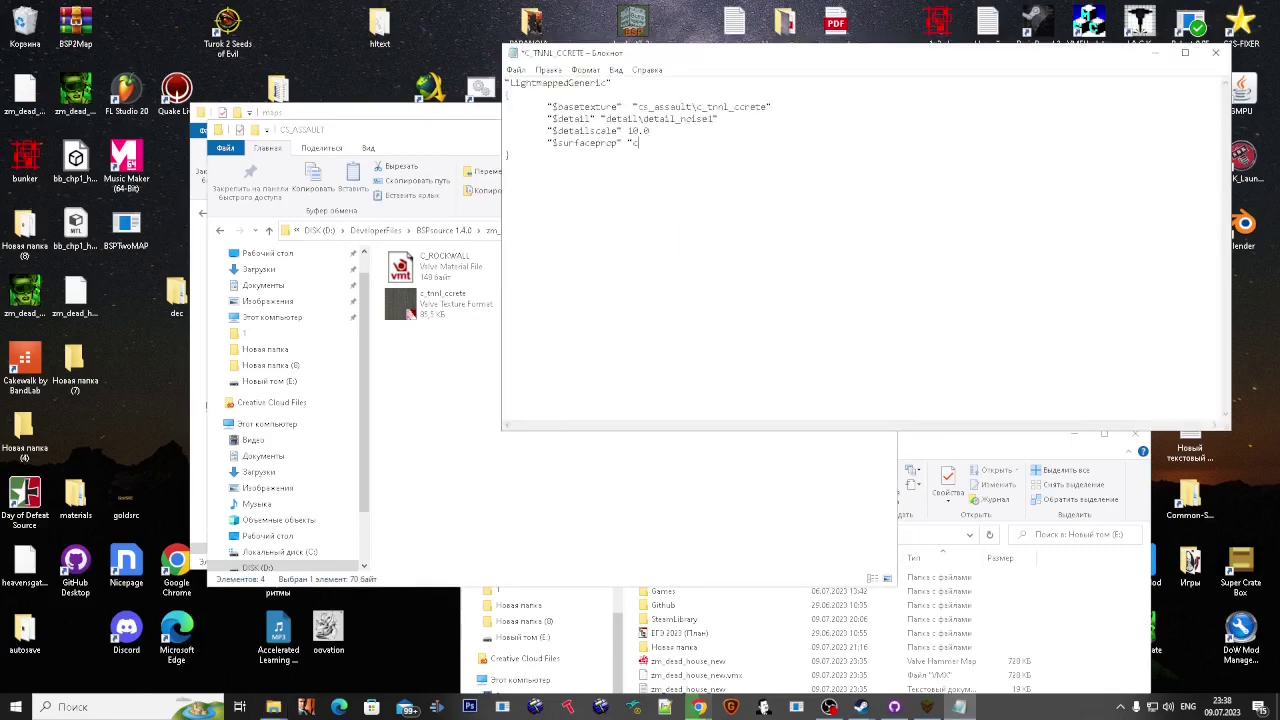
click(1216, 52)
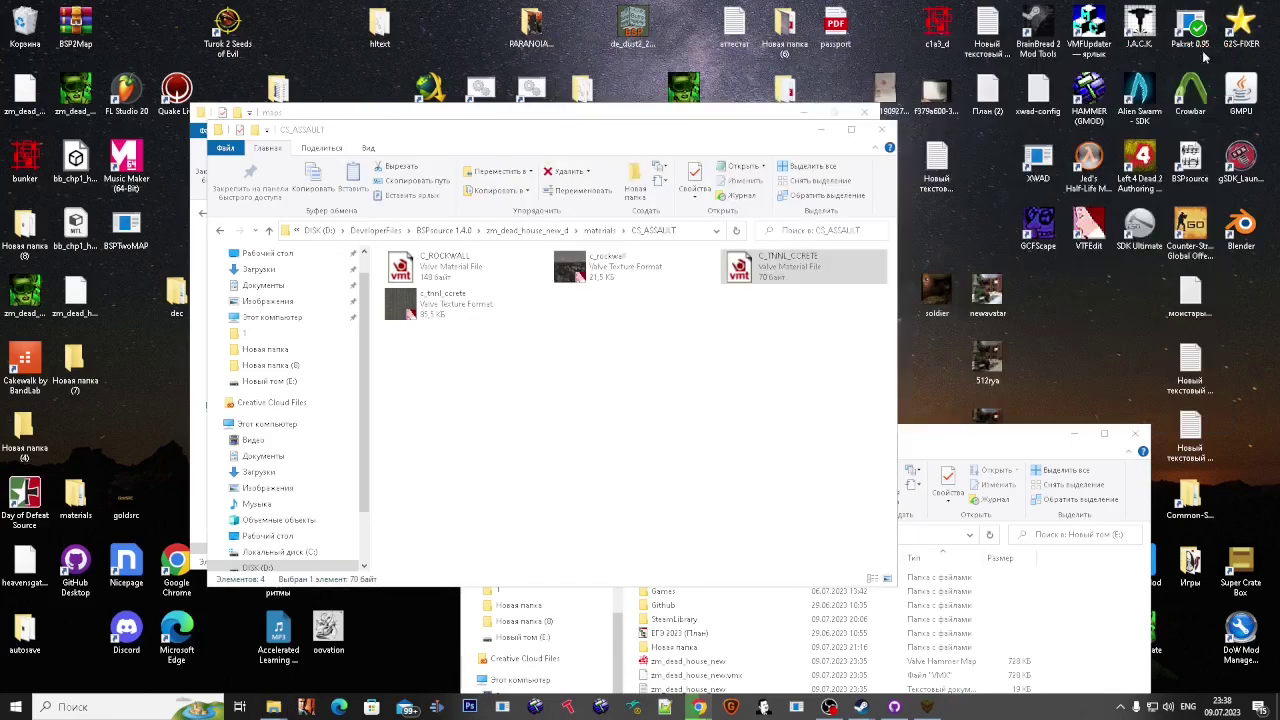
Step: In CS_CBBLE's CSTLGRASS material, paste the detail lines below $basetexture, change $surfaceprop to "grass", and save and close it
key(BackSpace)
double_click(566, 333)
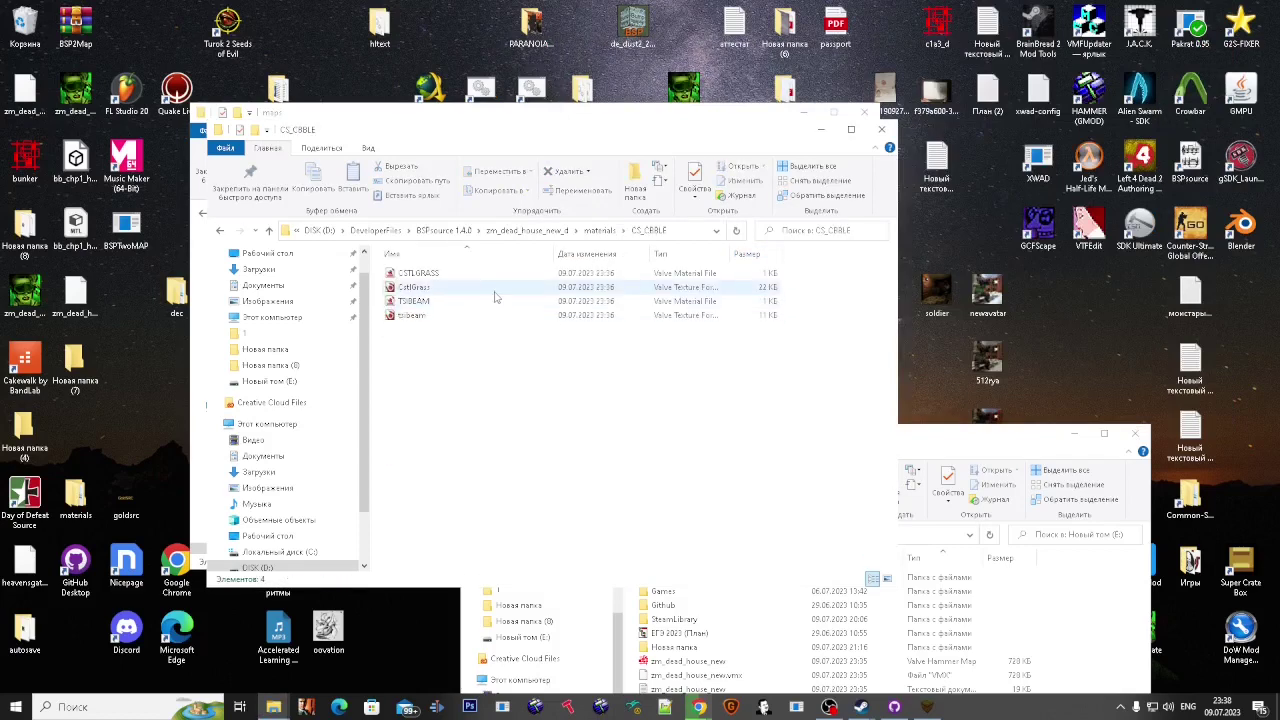
ctrl+scroll(490, 295, down, 1)
double_click(440, 262)
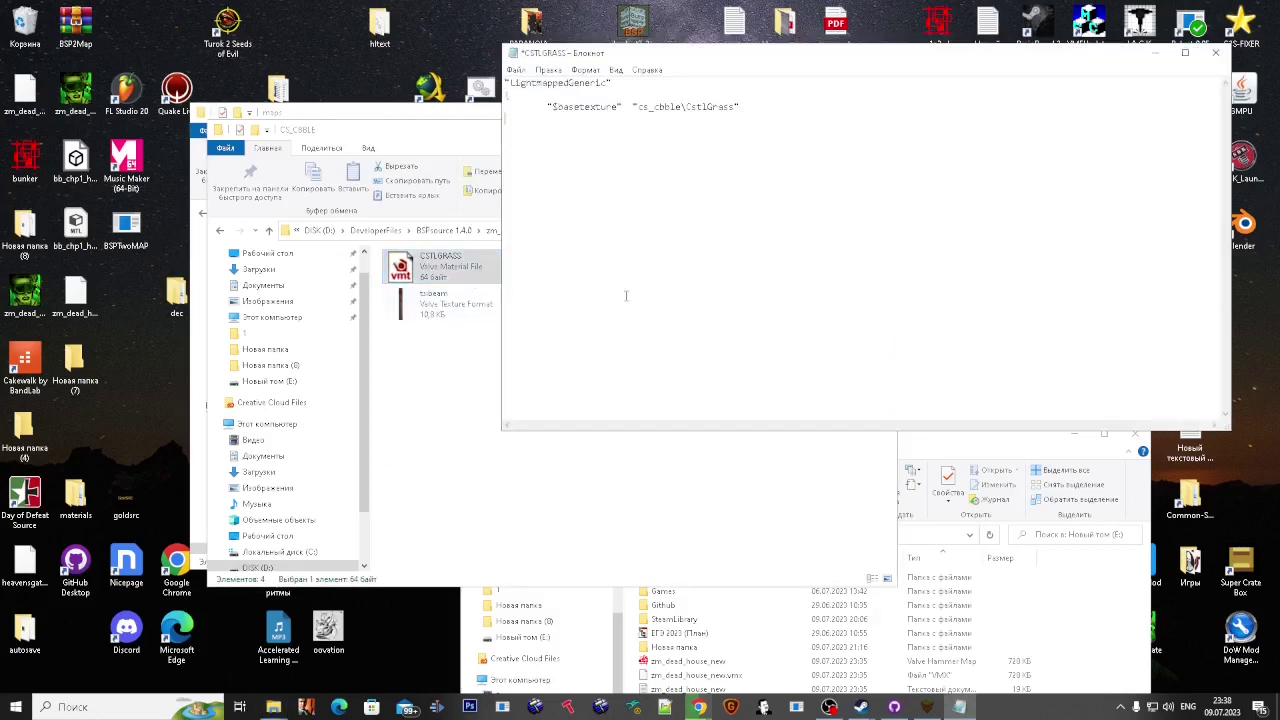
click(635, 167)
text("$detail" "detail\detail_noise1" "$detailscale" 10.0 "$surfaceprop" "rock")
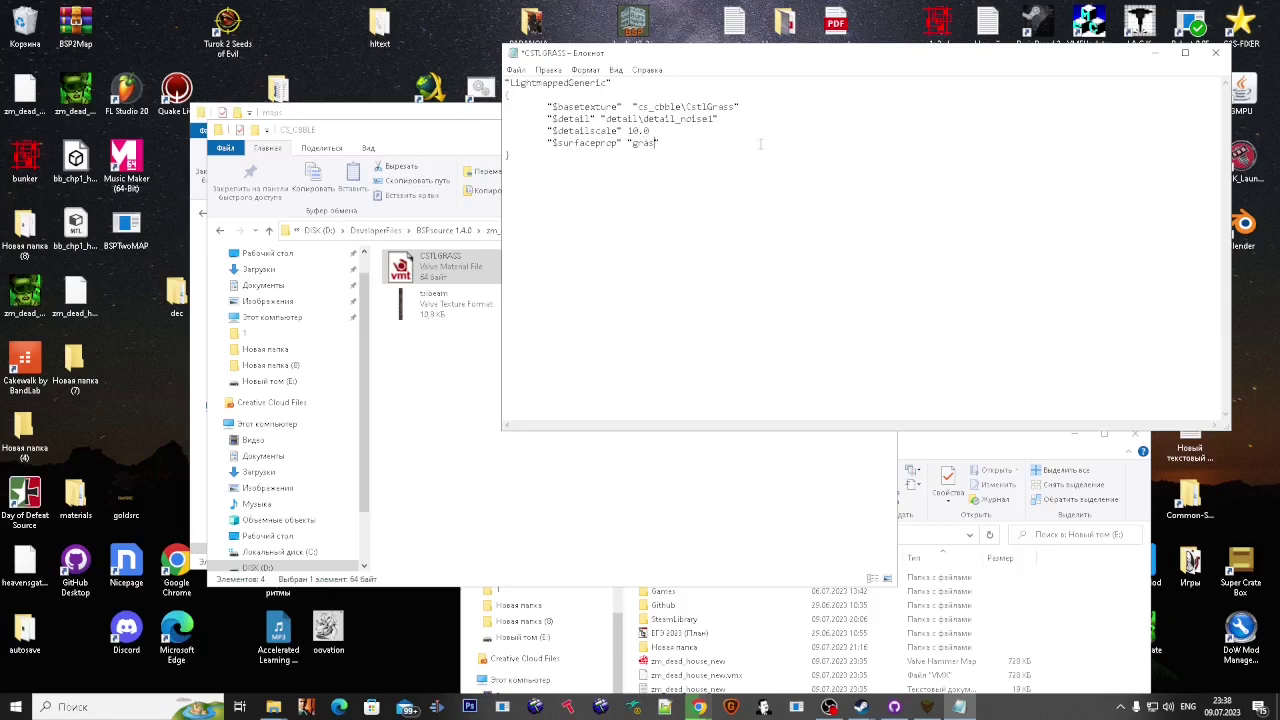
click(1216, 52)
key(Return)
Step: Check the tsibeam texture, then add the detail lines with $surfaceprop "metal" to the TSIBEAM material and save it
key(Down)
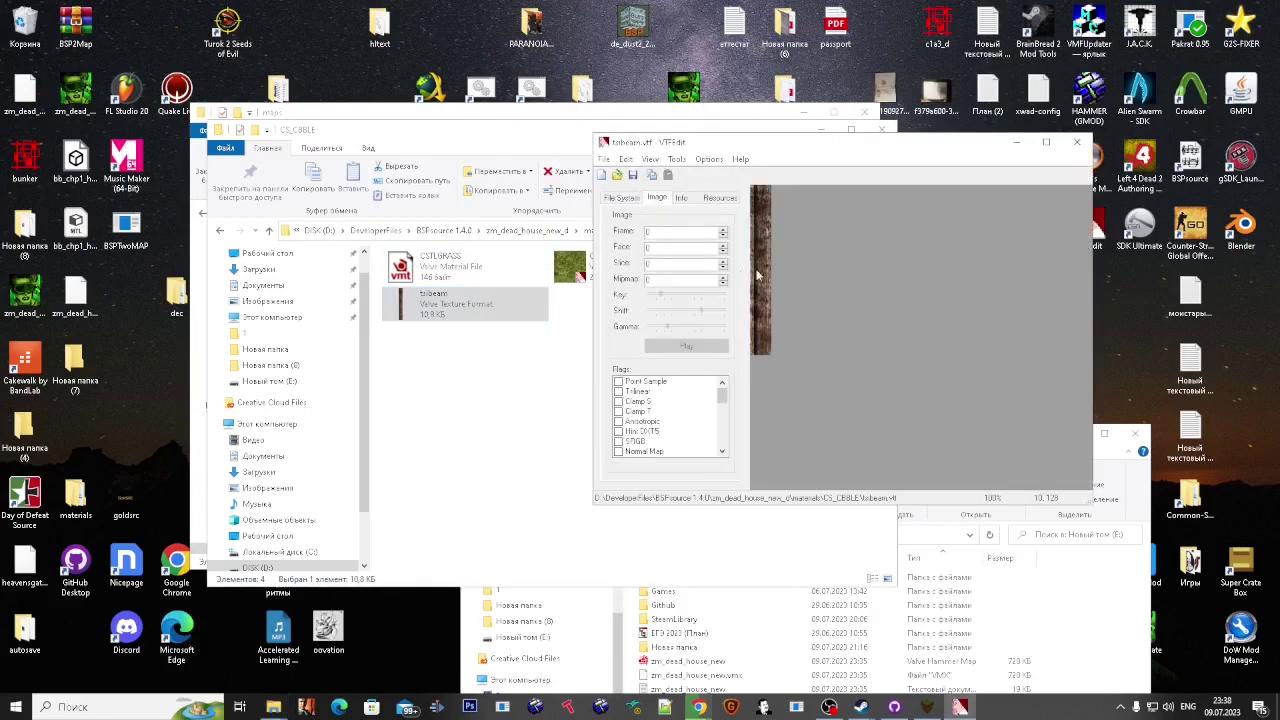
click(1077, 142)
key(Left)
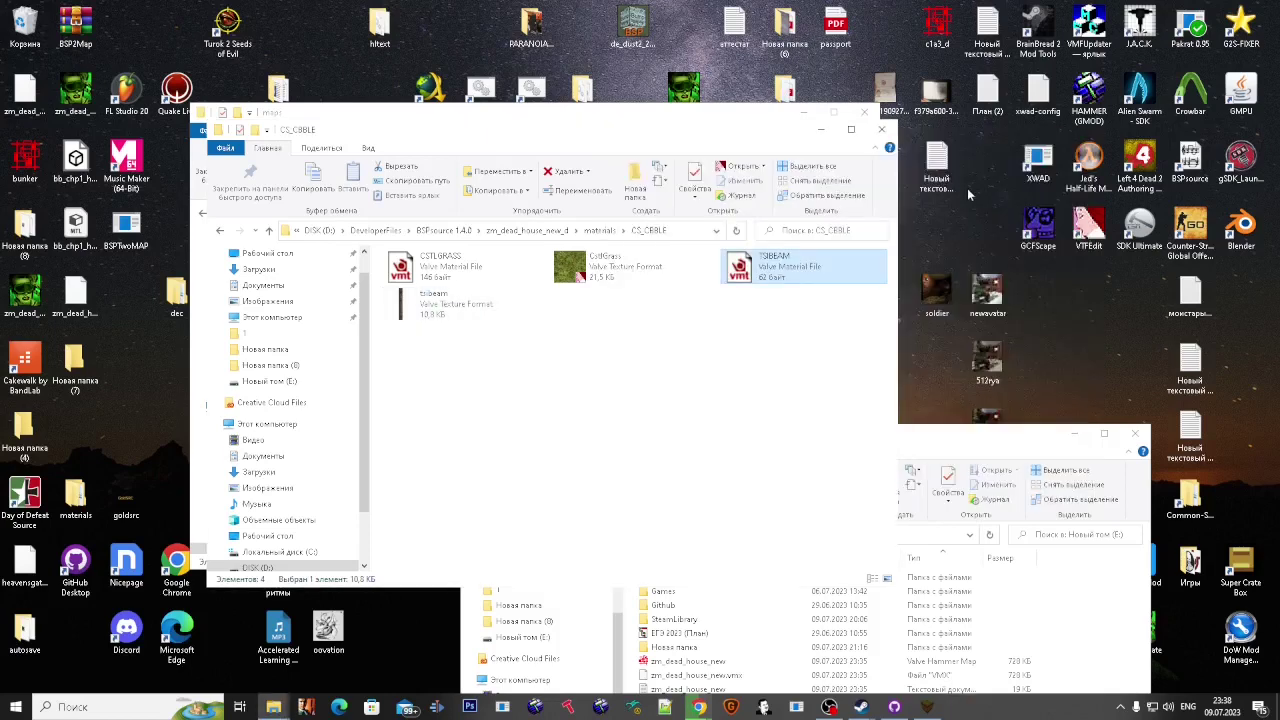
key(Return)
text("$detail" "detail\detail_noise1" 	"$detailscale" 10.0 	"$surfaceprop" "rock")
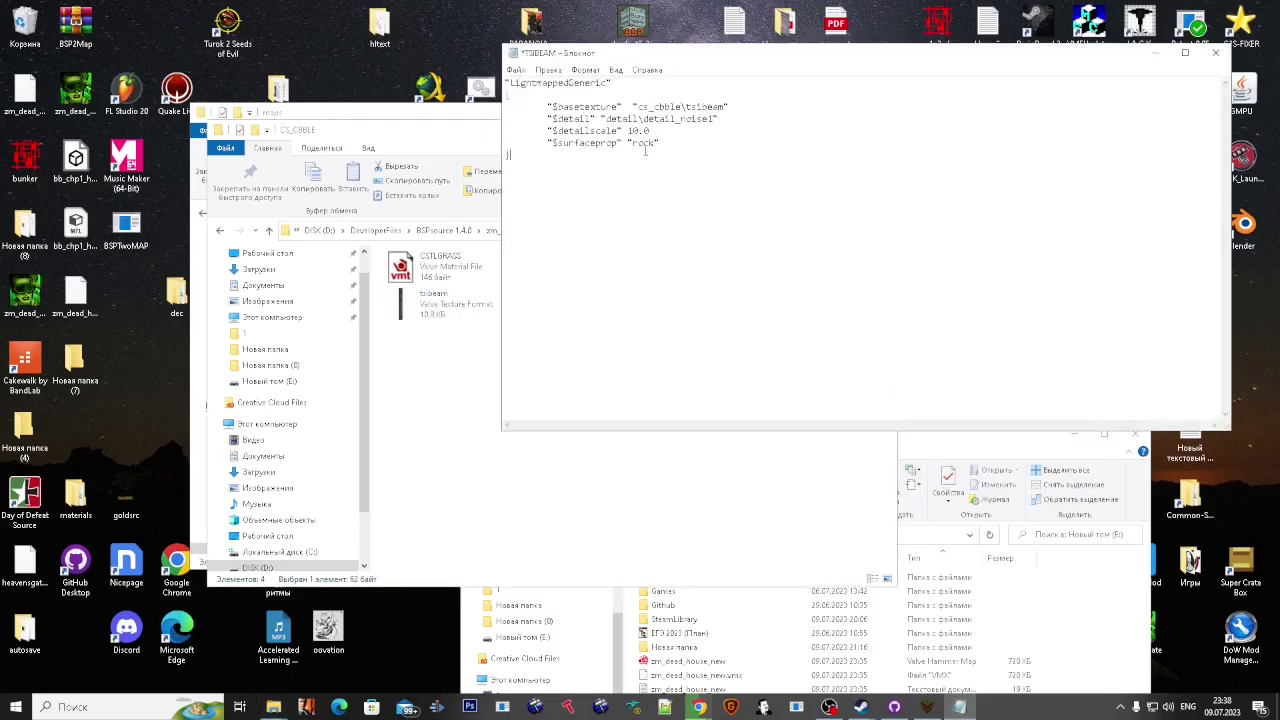
click(1216, 53)
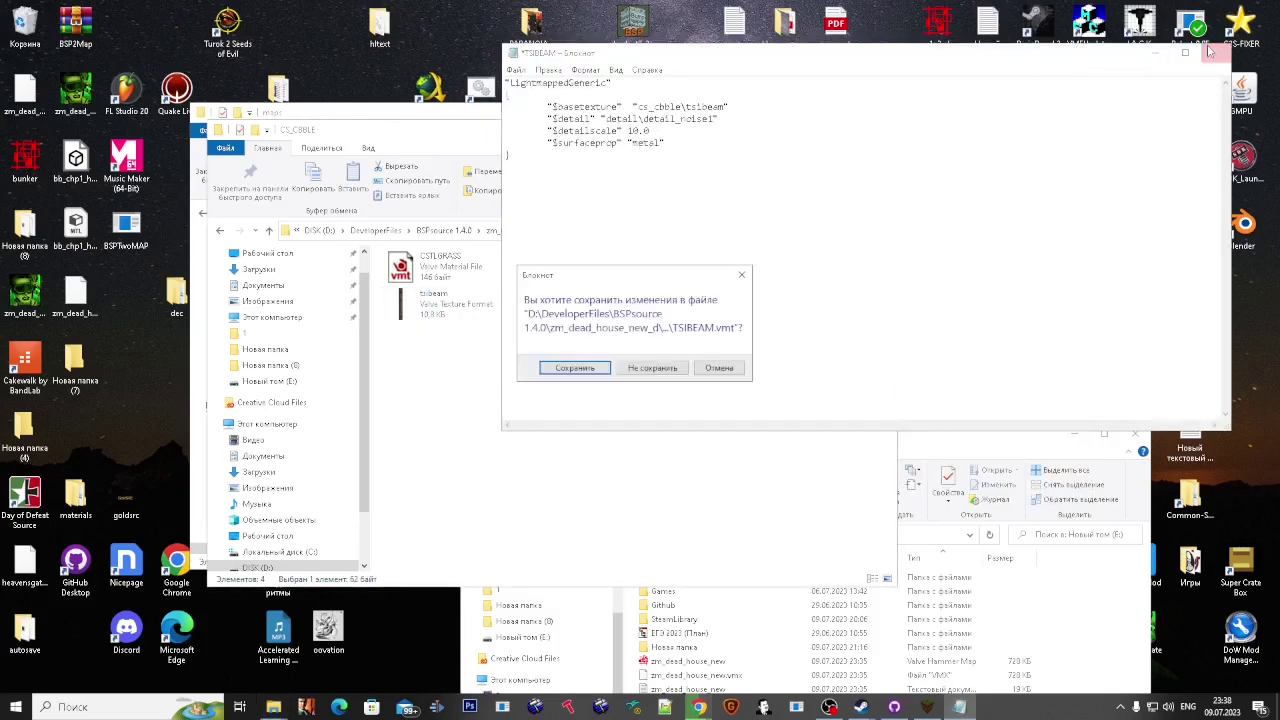
key(Return)
Step: In CS_OFFICE's CORE_URBAN_023 material, paste the detail lines, change $surfaceprop to "brick", copy the modified lines, and save and close it
key(BackSpace)
key(Down)
key(Return)
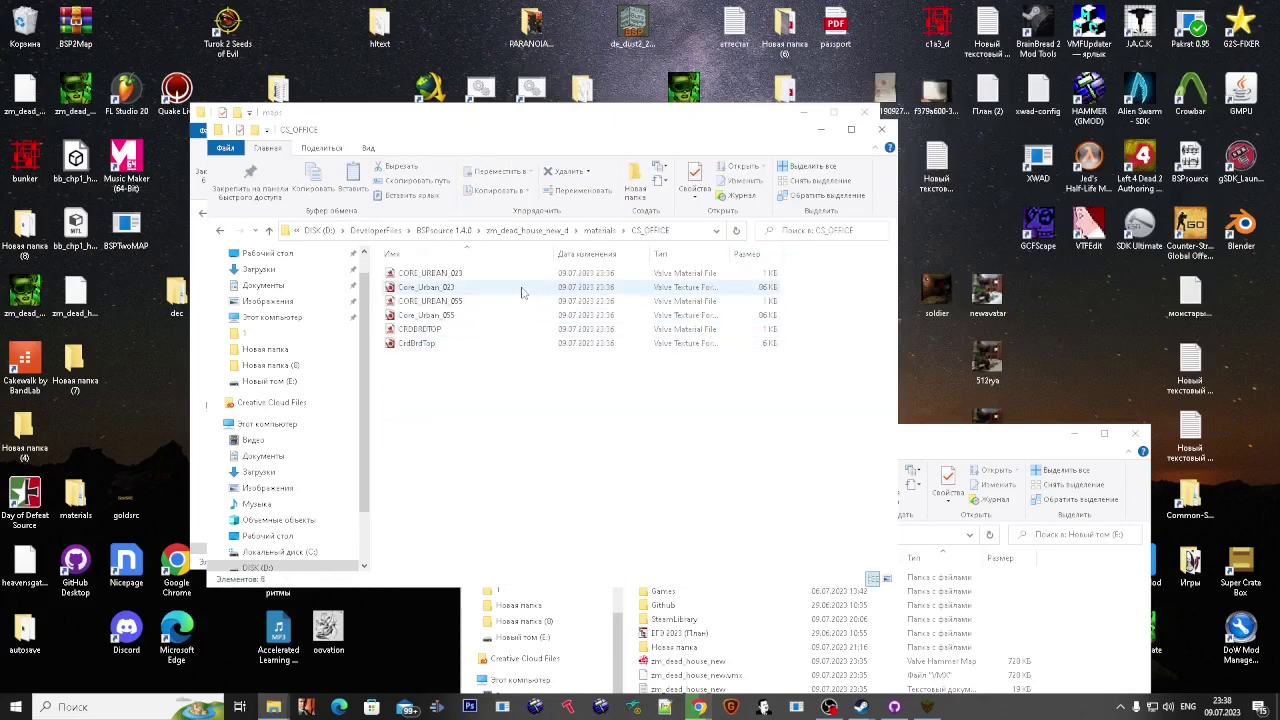
ctrl+scroll(518, 289, down, 1)
double_click(486, 276)
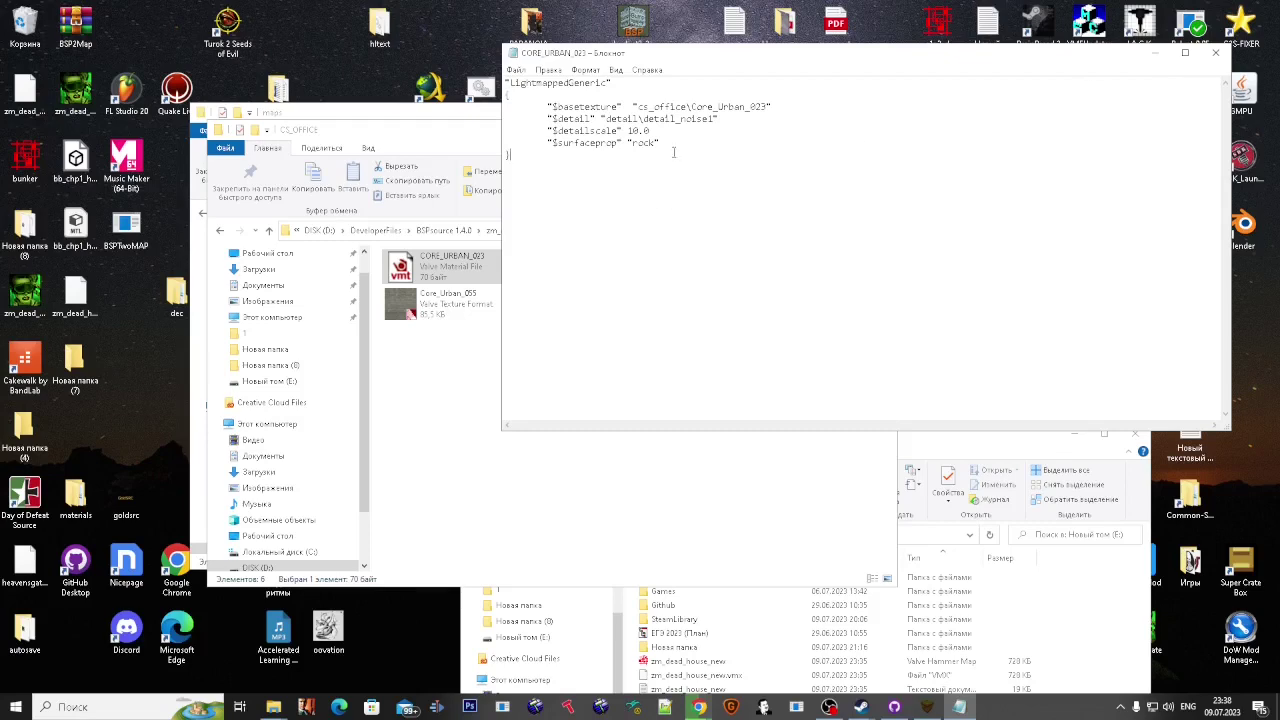
text(brick)
key(Down)
key(shift+Up)
key(shift+Up)
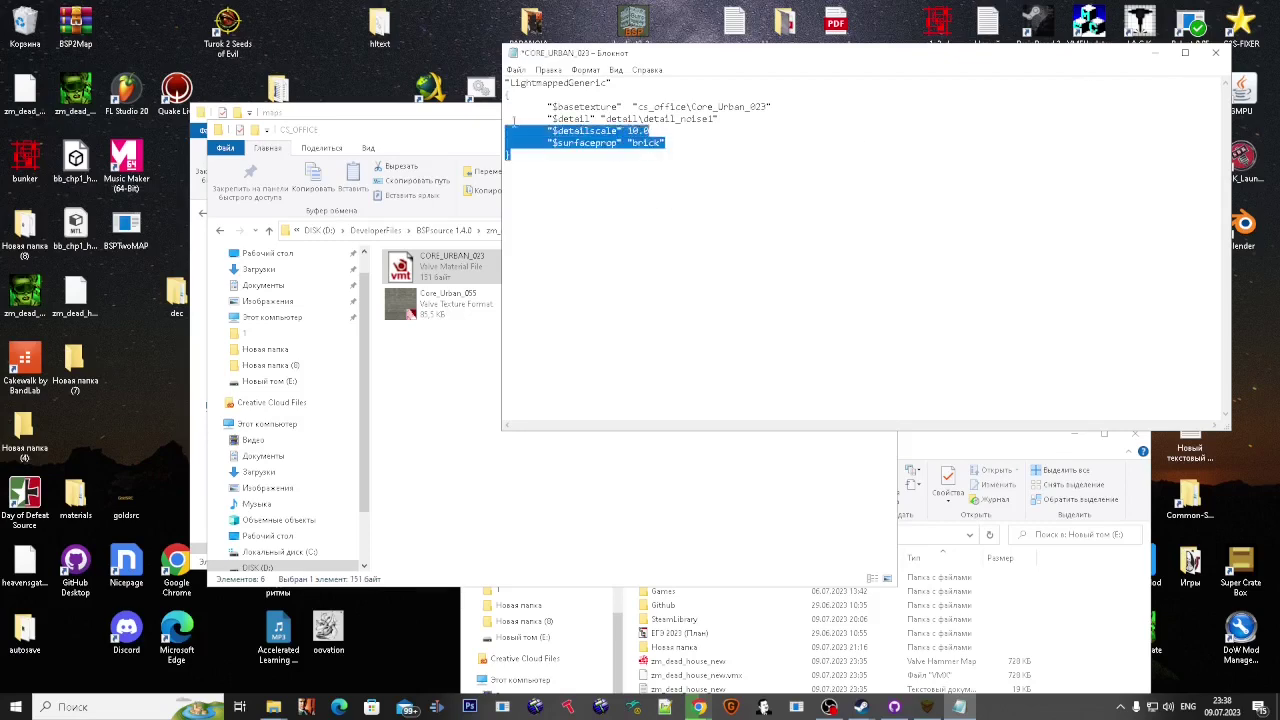
key(shift+Up)
click(1214, 53)
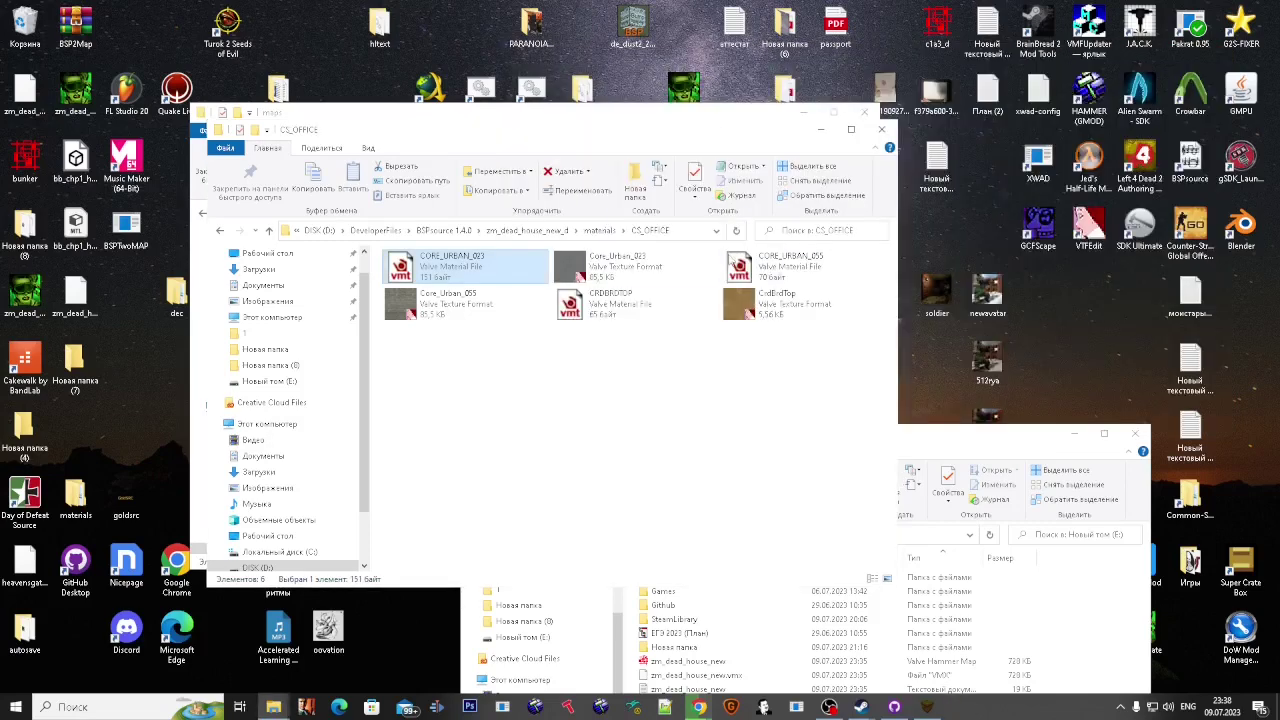
Step: Paste the copied brick detail lines below $basetexture in the CORE_URBAN_055 material, then save and close it
double_click(765, 265)
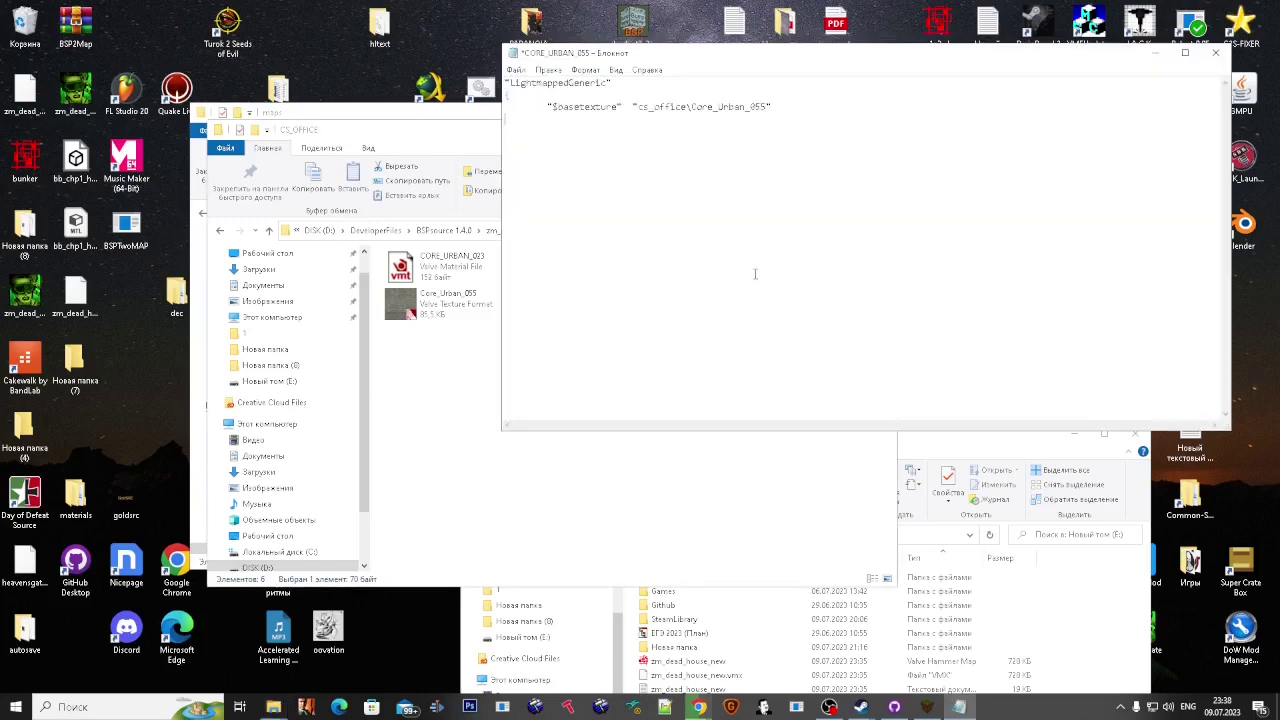
click(1214, 53)
Step: Paste the detail lines into the CRDBRDTOP material, change $surfaceprop to "paper", and save and close it
double_click(660, 305)
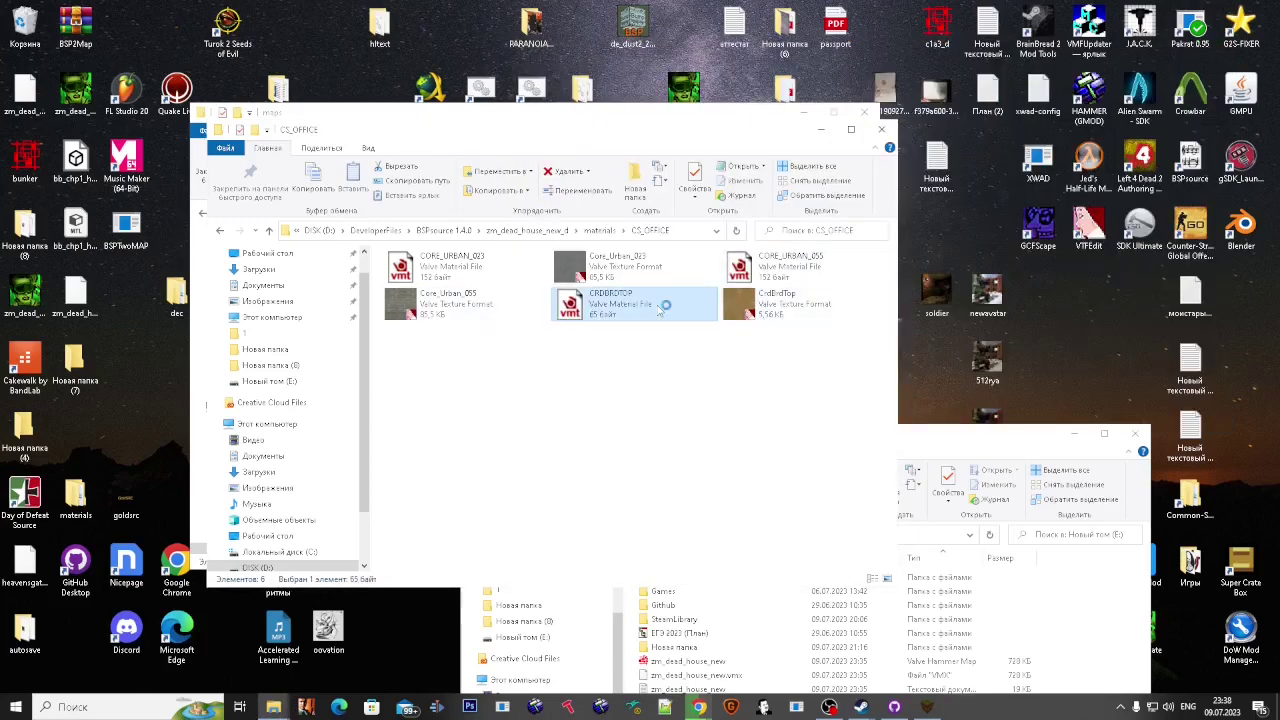
text("$detail" "detail\detail_noise1" 	"$detailscale" 10.0 	"$surfaceprop" "brick" })
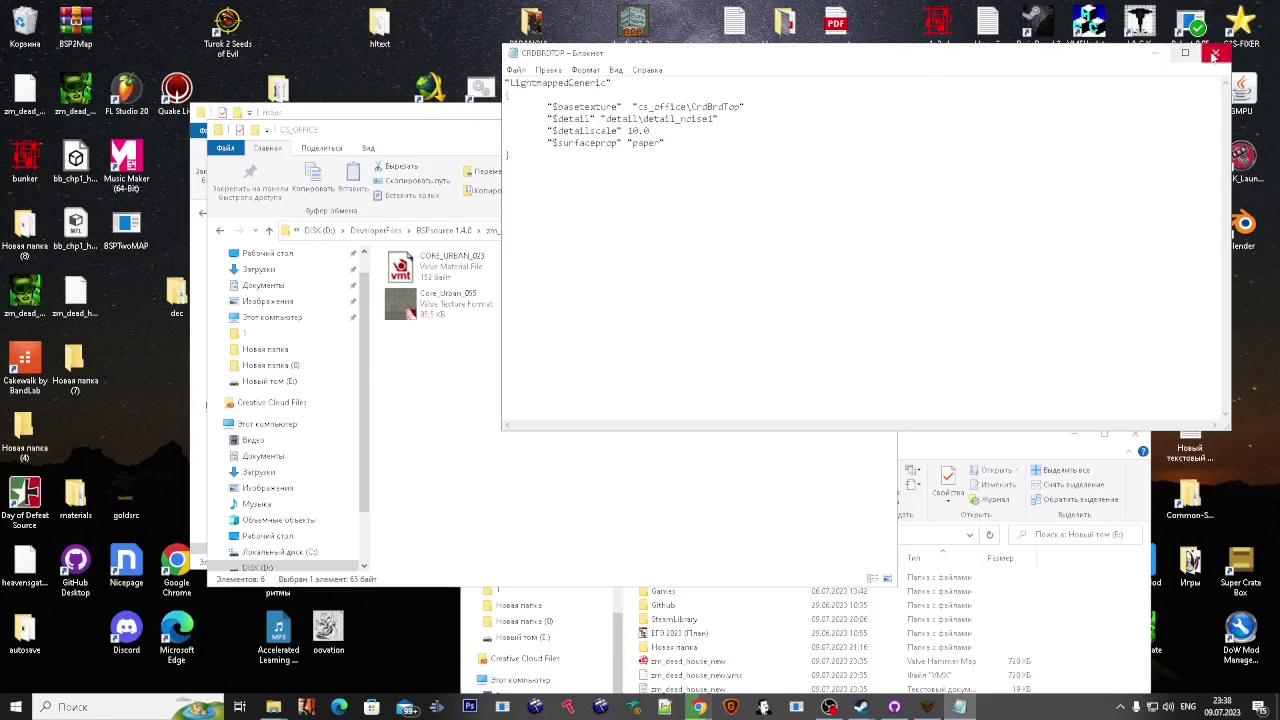
click(1215, 54)
Step: In the CSTRIKE folder's -0CSTRIKE_FR4GR material, add the detail lines with $surfaceprop "brick", then save and close it
key(alt+Left)
click(503, 330)
double_click(503, 331)
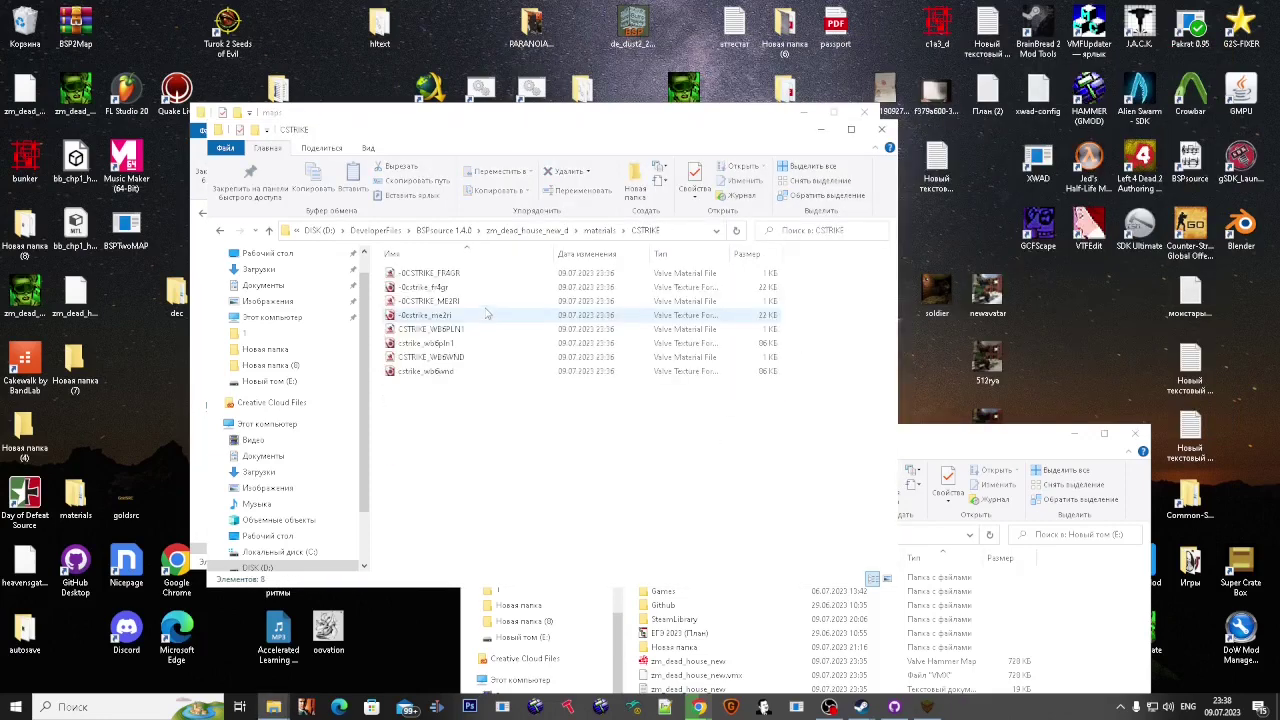
double_click(450, 262)
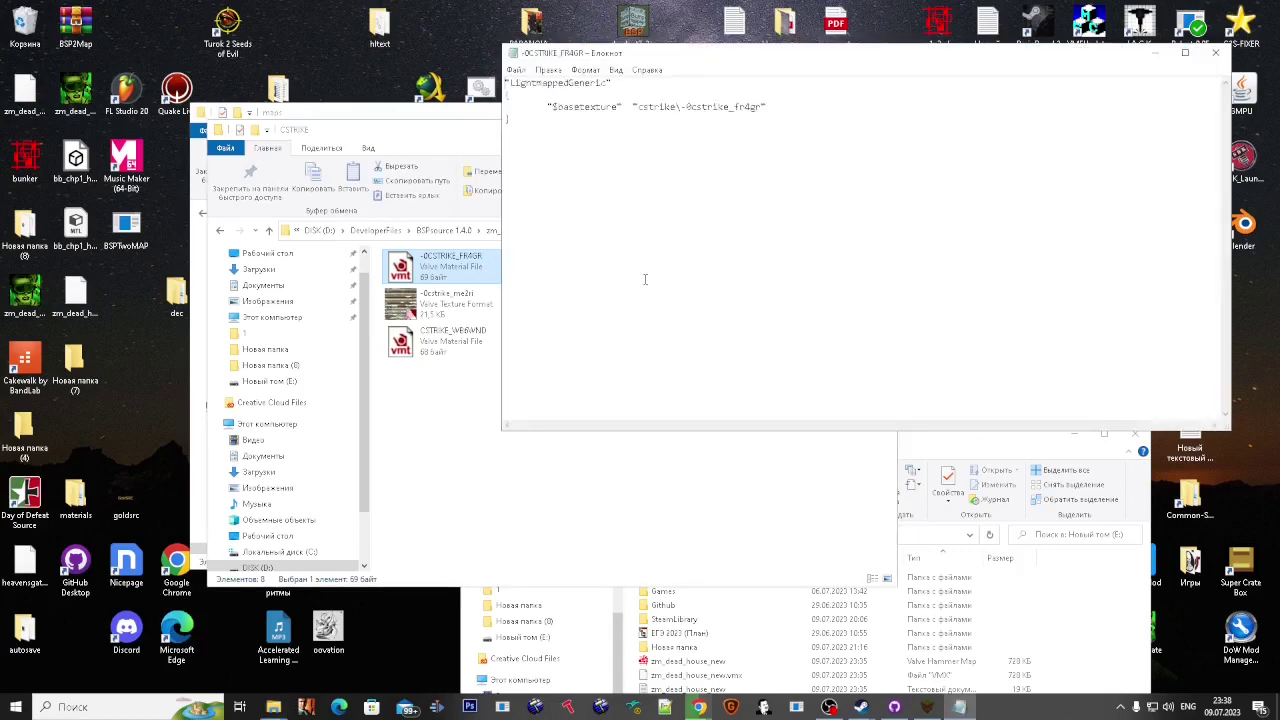
text("$detail" "detail\detail_noise1" "$detailscale" 10.0 "$surfaceprop" "brick")
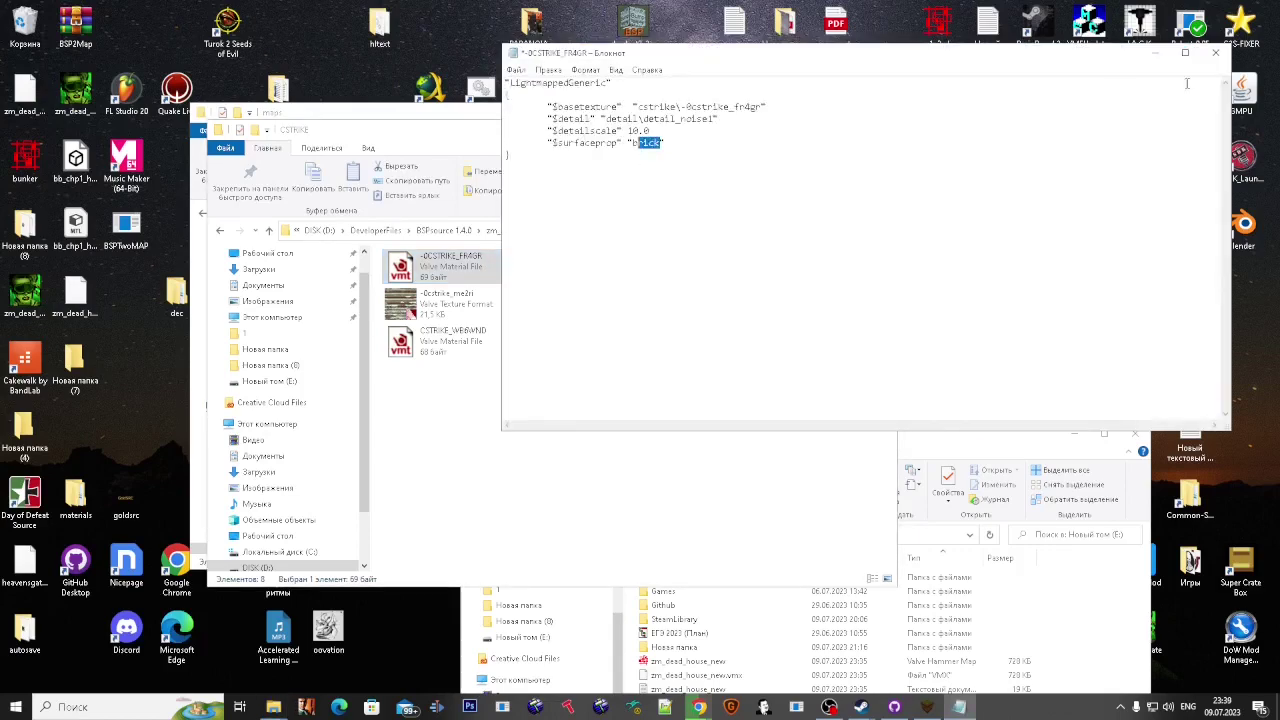
key(ctrl+s)
click(1216, 52)
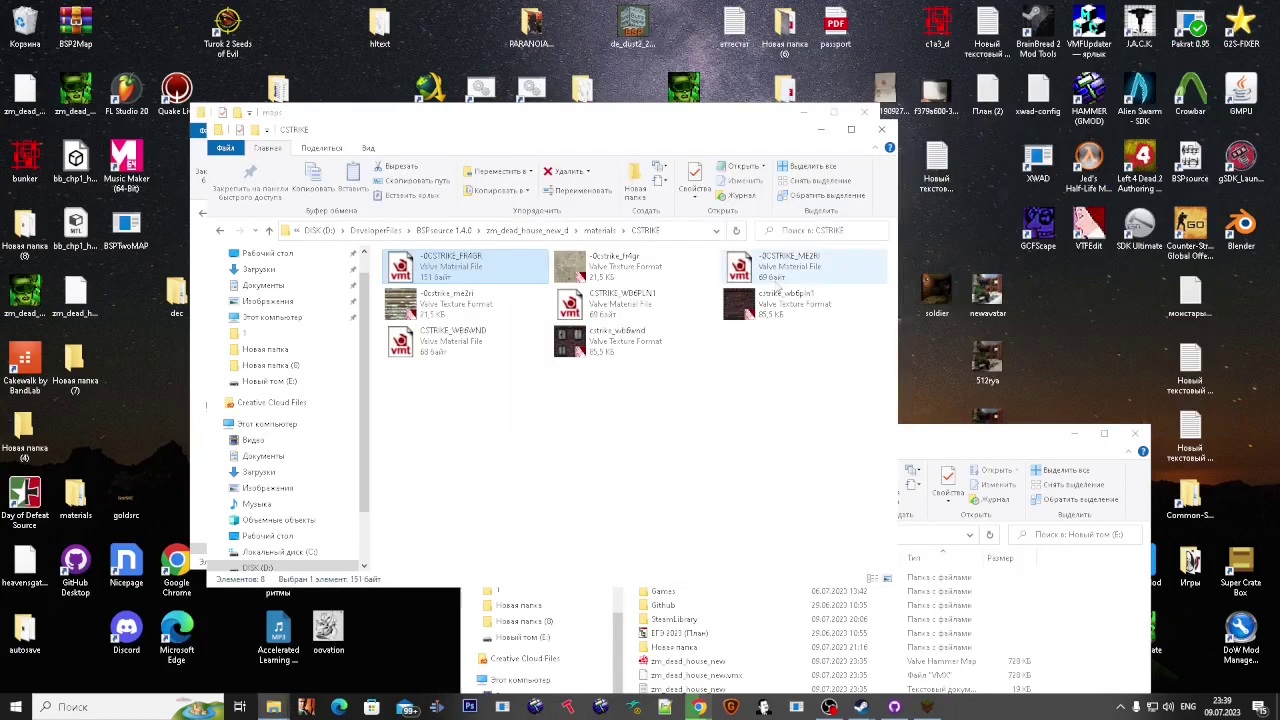
Step: Paste the detail lines into the -0CSTRIKE_ME2RI material, change $surfaceprop to "metal", and save and close it
double_click(783, 262)
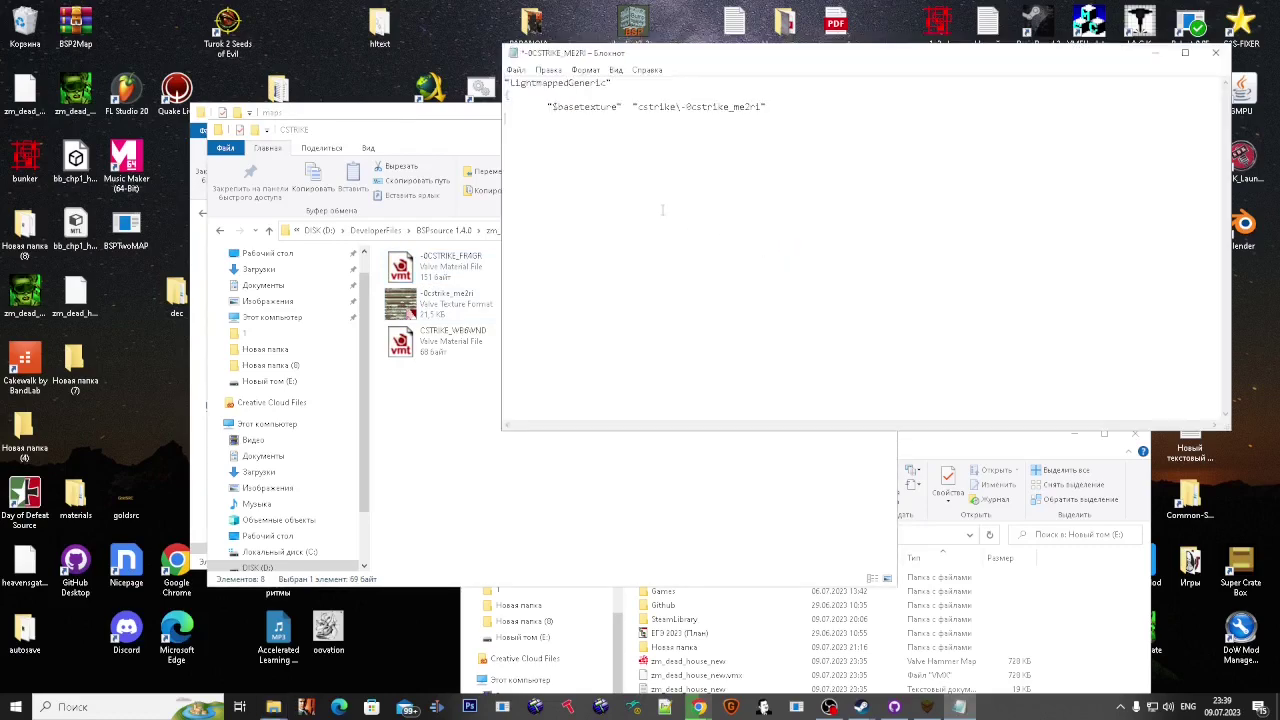
text("$detail" "detail\detail_noise1" 	"$detailscale" 10.0 	"$surfaceprop" "brick" })
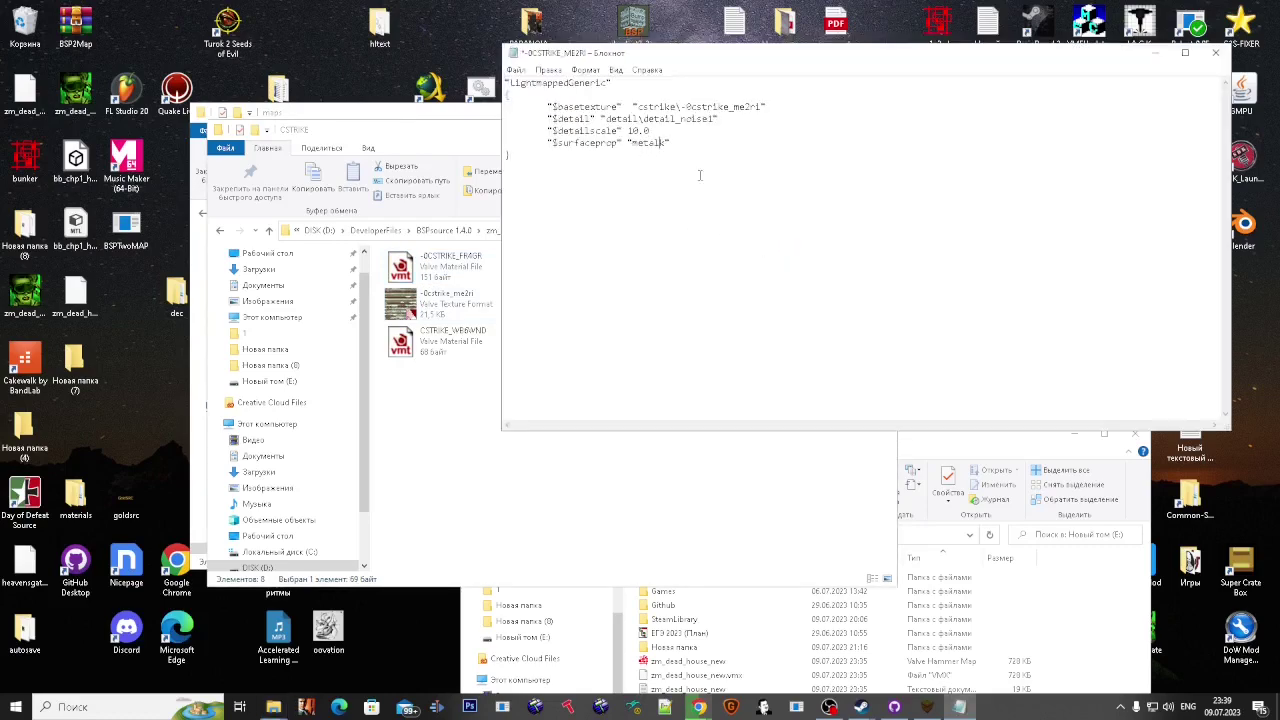
key(ctrl+s)
click(1216, 52)
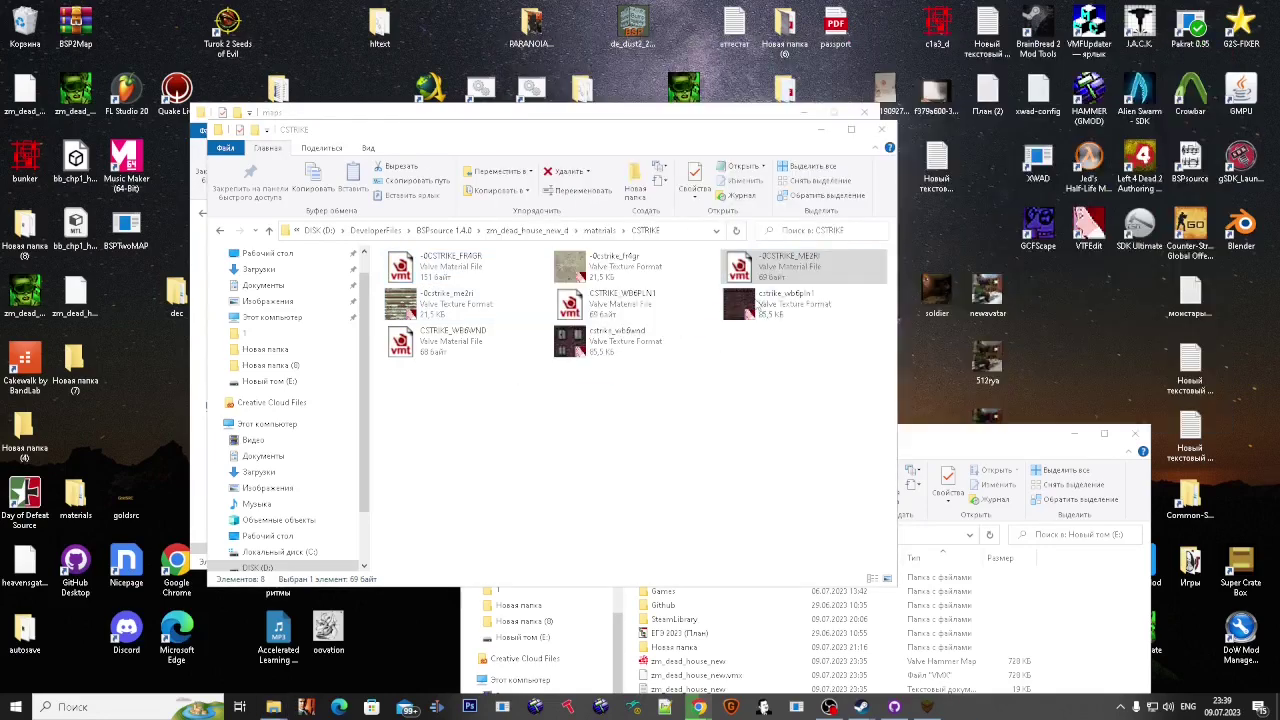
Step: Paste the brick detail lines below $basetexture in the CSTRIKE_WB6PLN1 material, then save and close it
double_click(665, 300)
text("$detail" "detail\detail_noise1" 	"$detailscale" 10.0 	"$surfaceprop" "brick" })
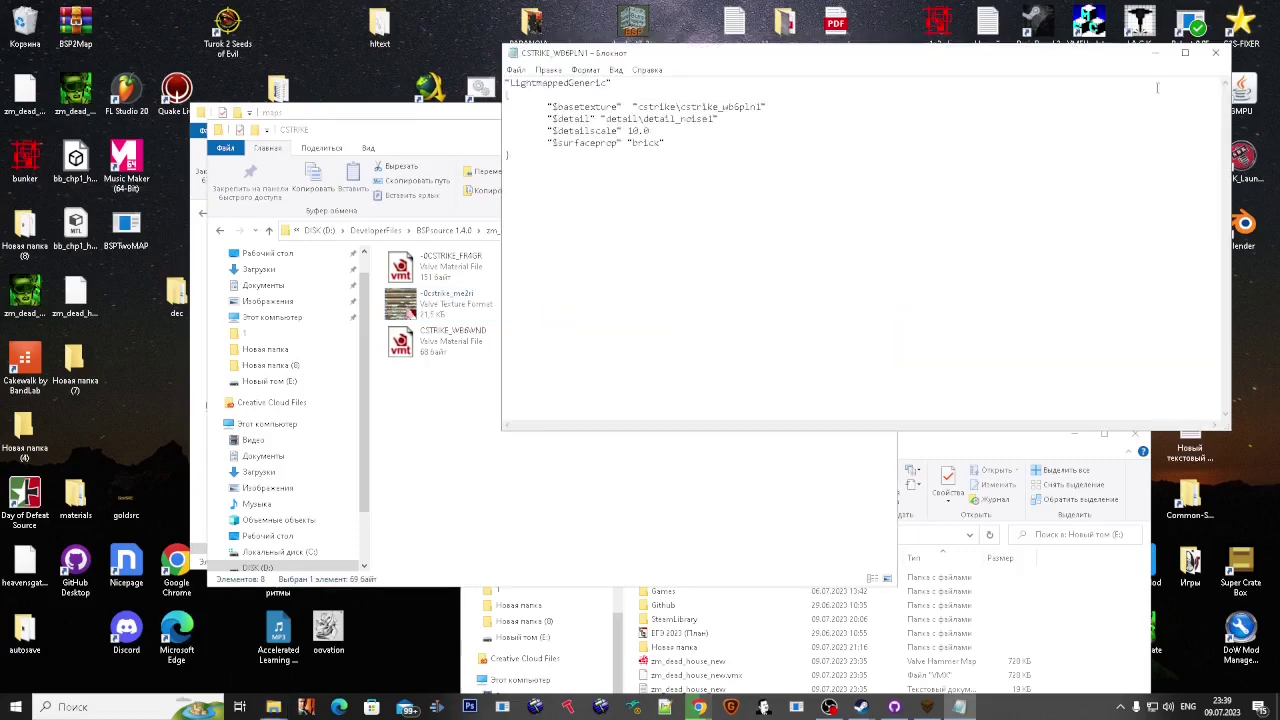
click(1216, 52)
Step: Paste the brick detail lines below $basetexture in the CSTRIKE_WB6WND material, then save and close it
double_click(445, 336)
click(548, 284)
key(BackSpace)
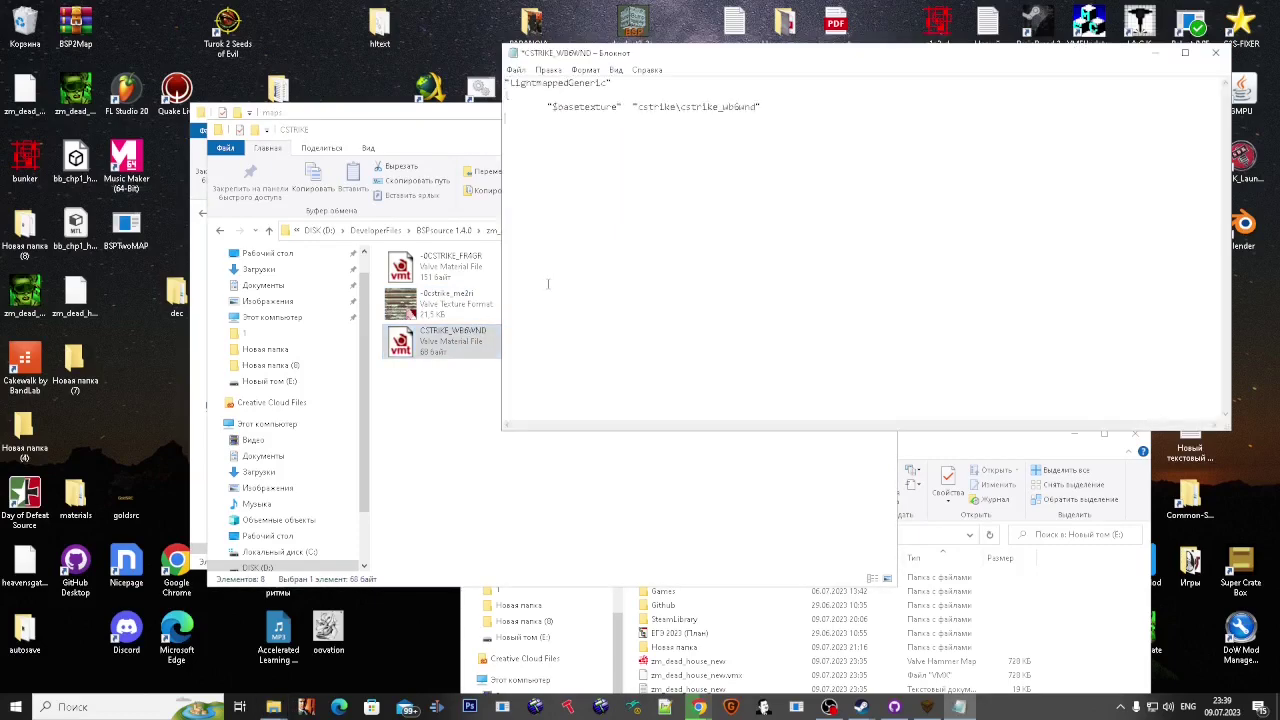
text("$detail" "detail\detail_noise1" 	"$detailscale" 10.0 	"$surfaceprop" "brick" })
click(1216, 52)
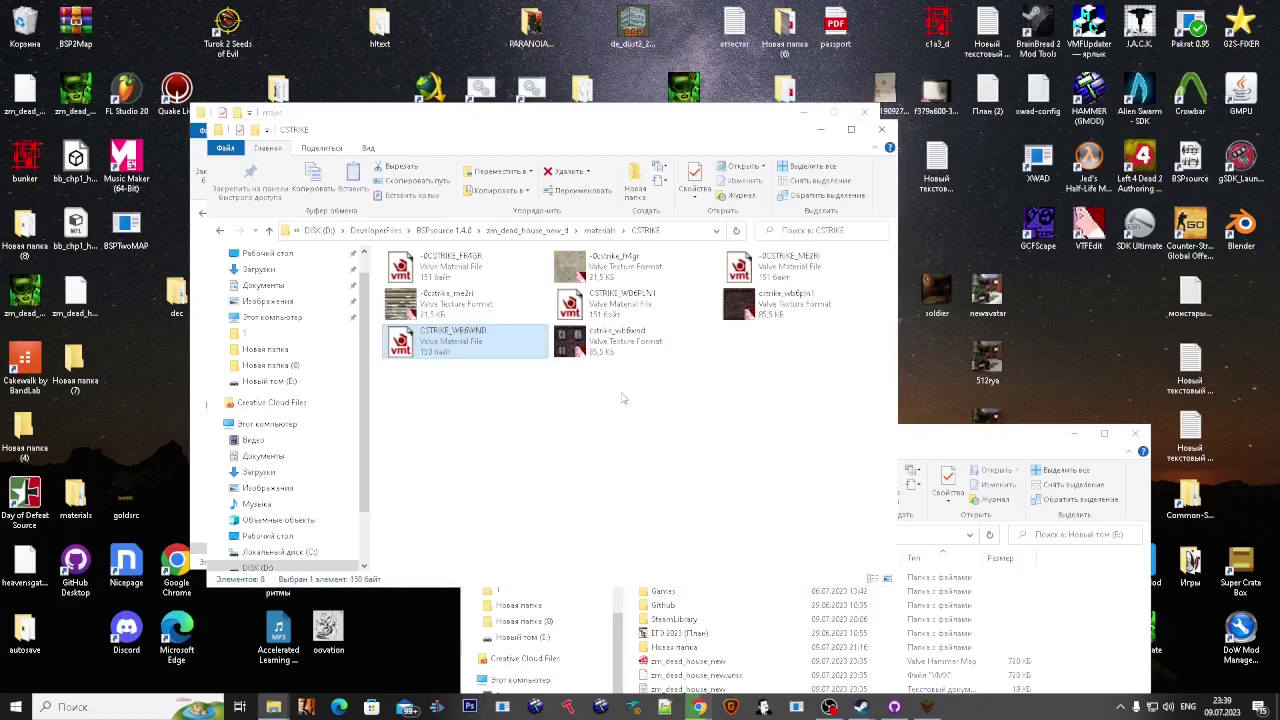
Step: Look into the DE_STORM folder, then delete that folder from materials
key(alt+Left)
double_click(572, 344)
ctrl+scroll(523, 343, down, 1)
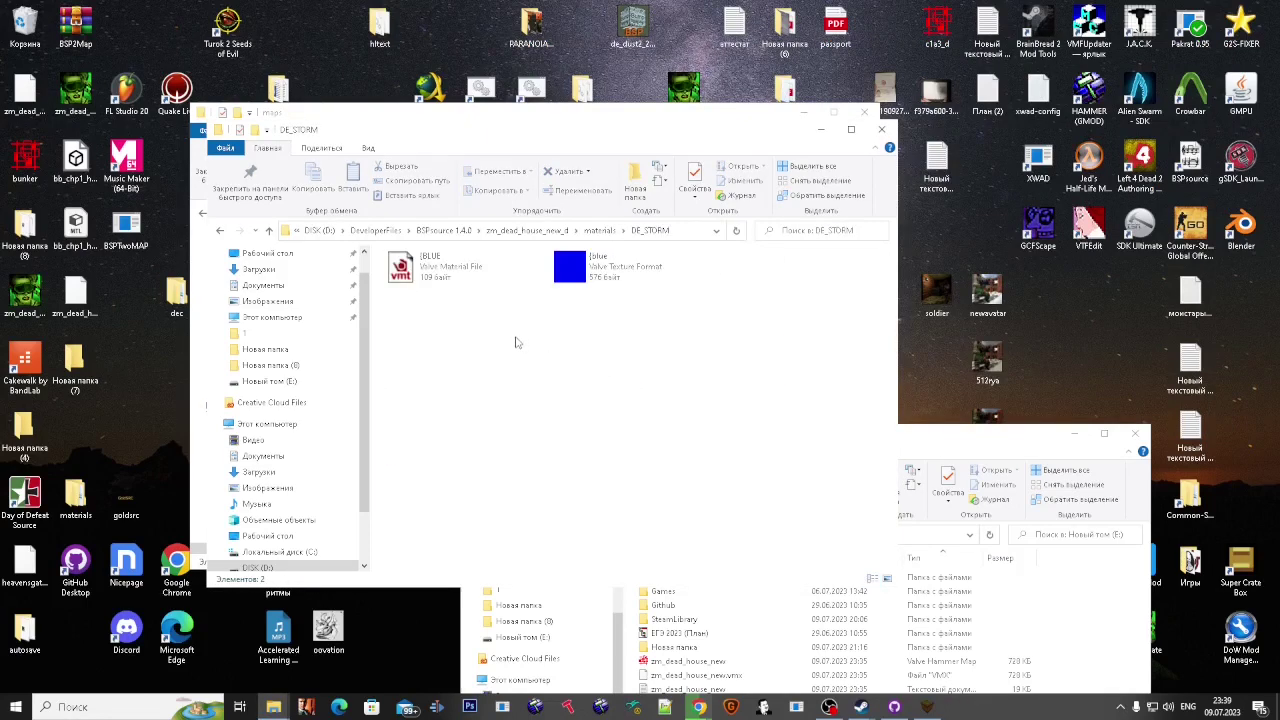
key(BackSpace)
key(Delete)
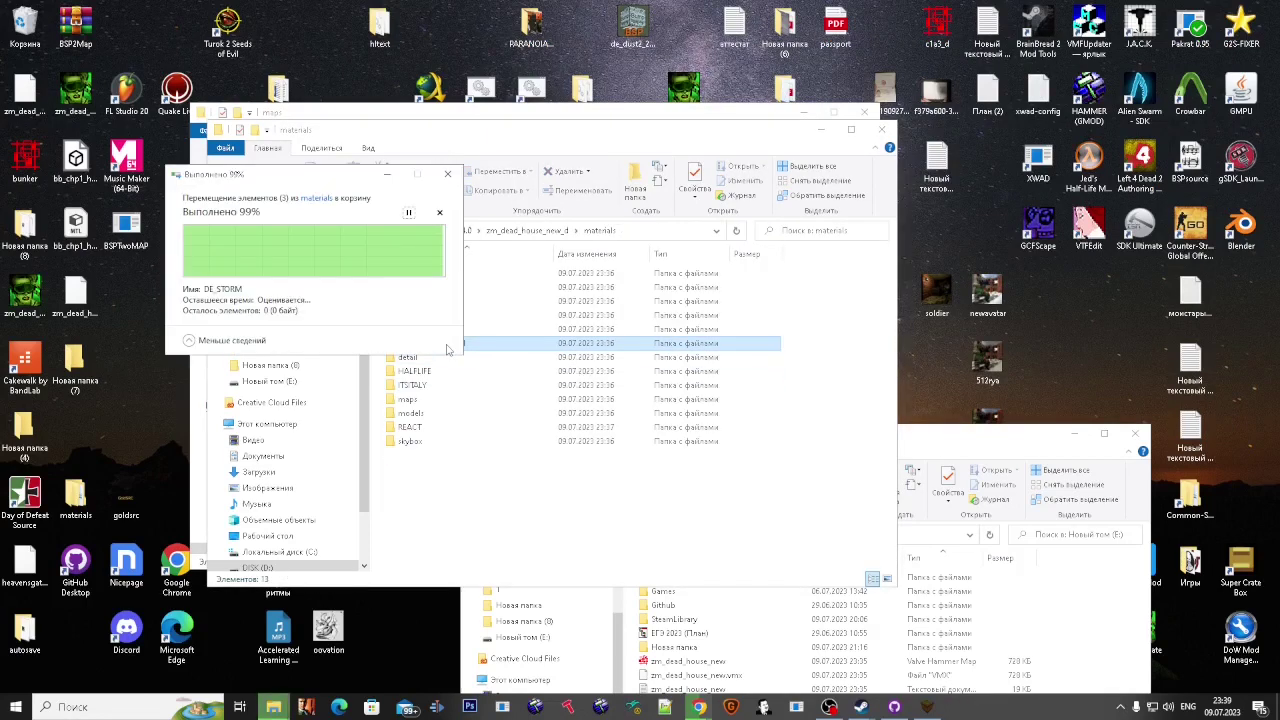
Step: Look through the DE_SURVIVOR_BTM, detail and HALFLIFE folders, opening the {LADDER2 material to check it without editing
double_click(481, 343)
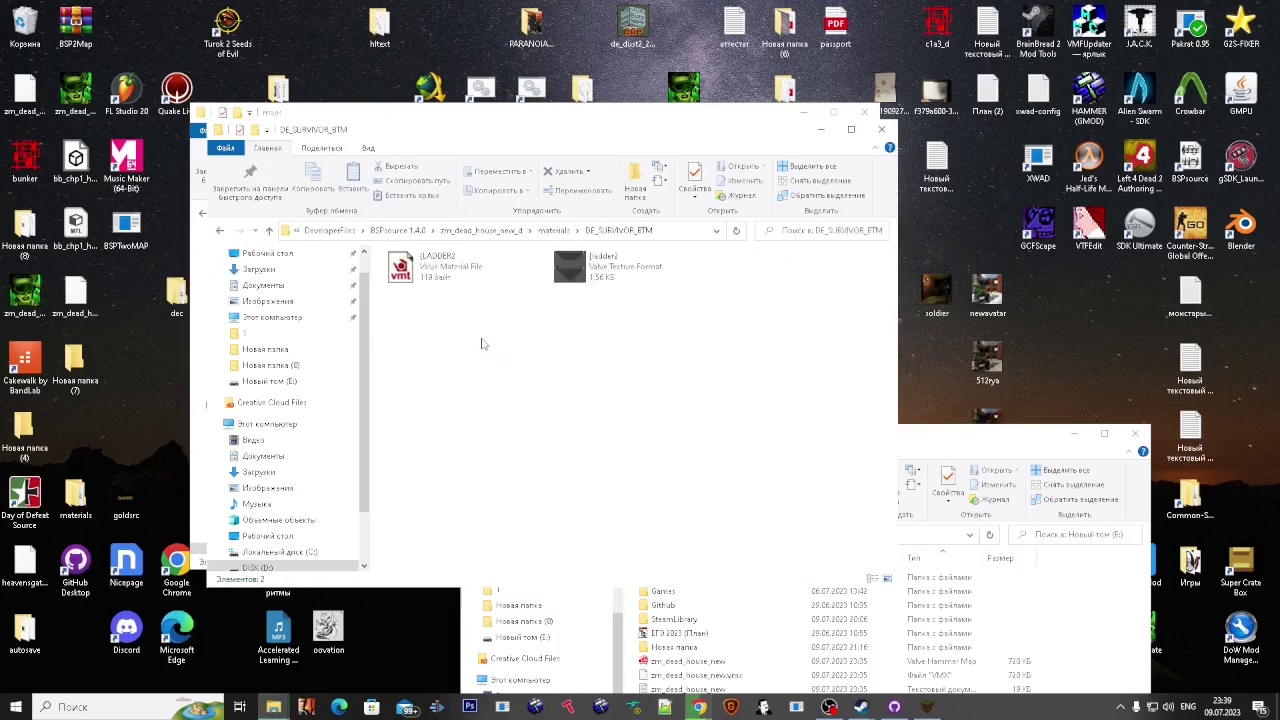
double_click(490, 272)
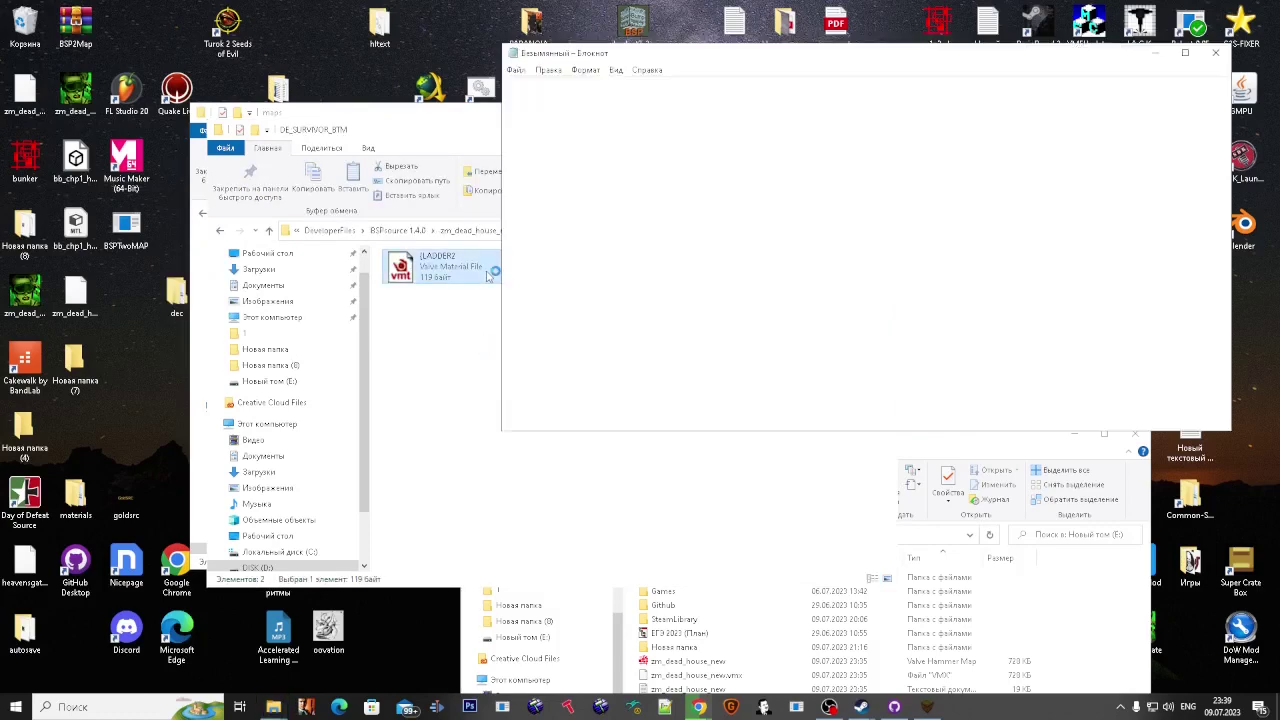
click(1215, 52)
key(BackSpace)
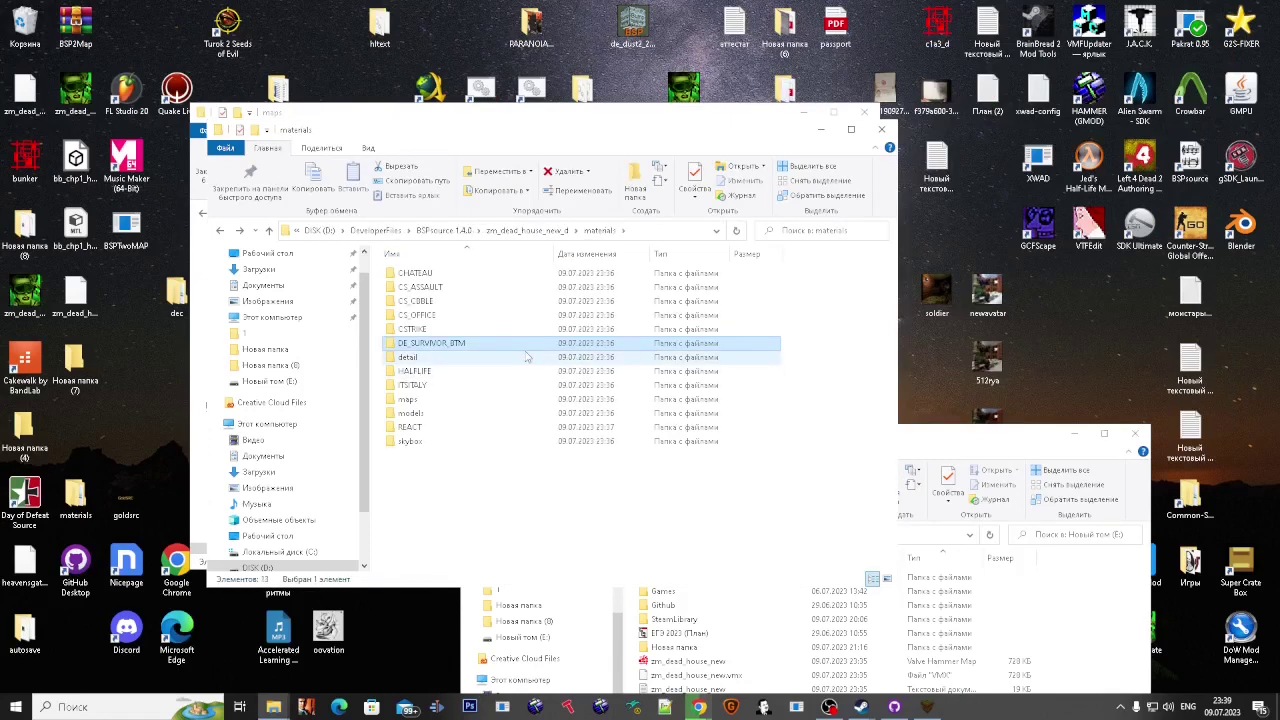
double_click(520, 355)
key(BackSpace)
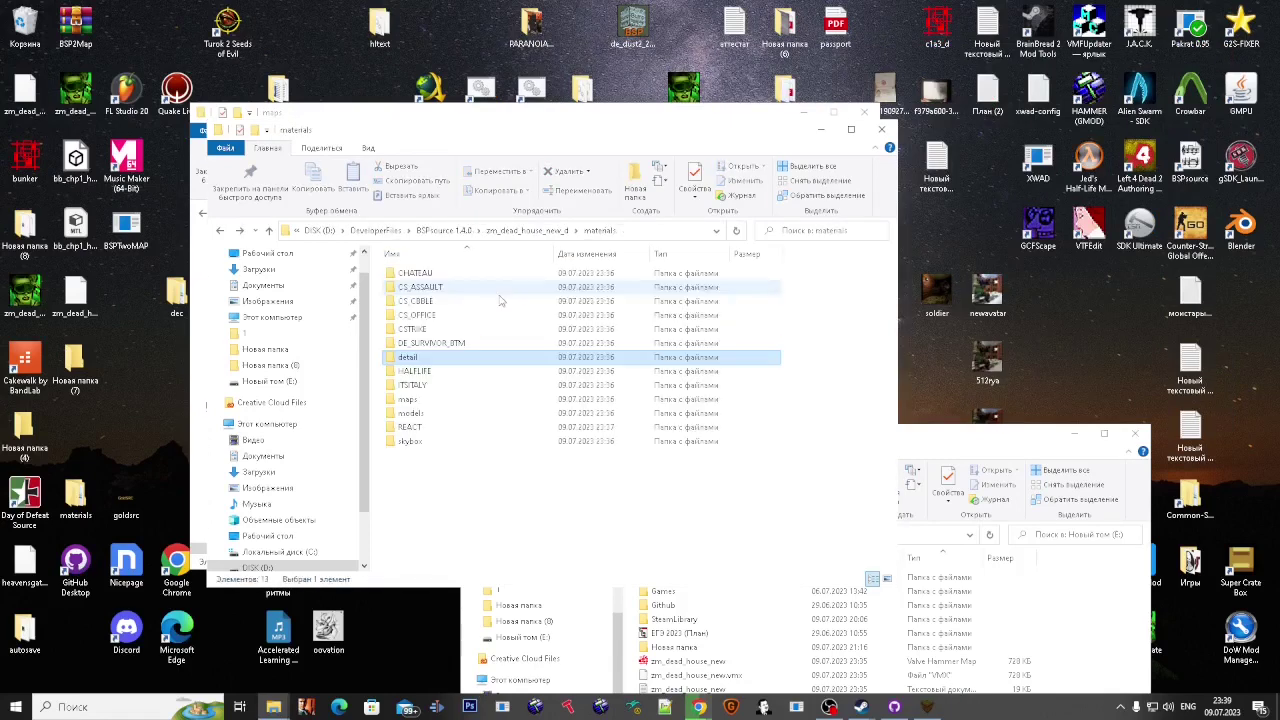
double_click(500, 369)
key(BackSpace)
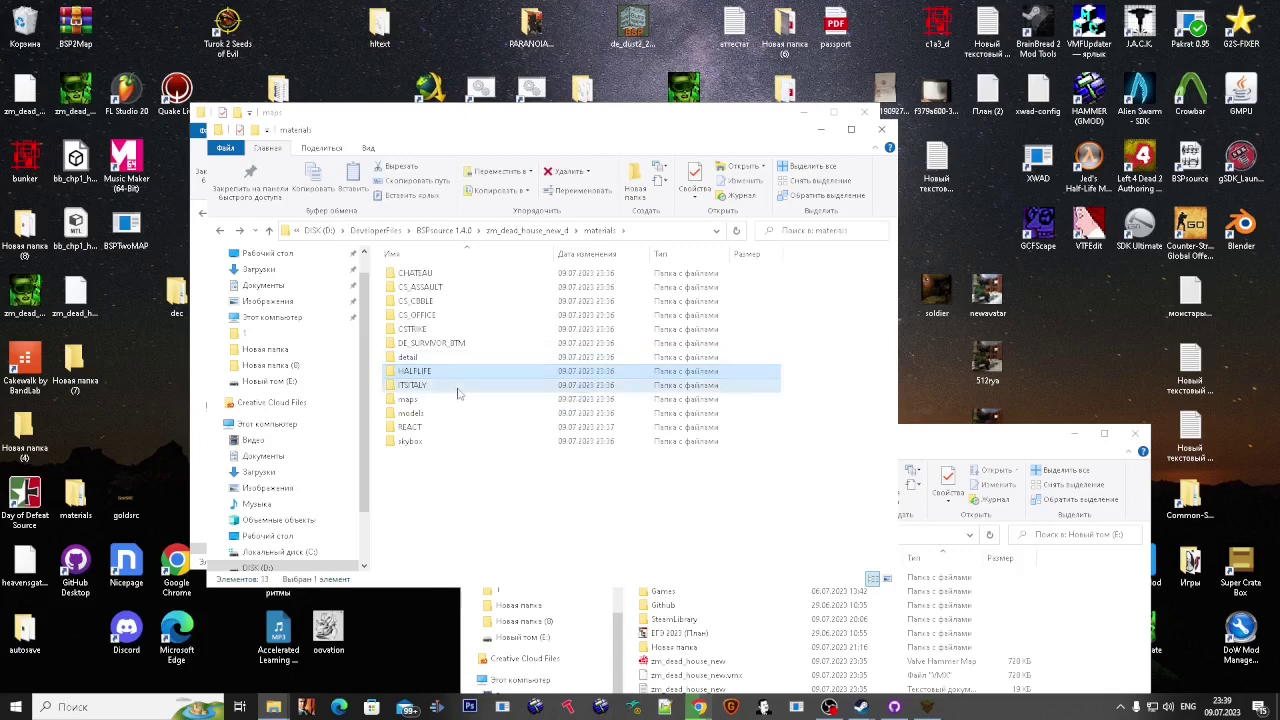
Step: In ITSITALY's WLPAPER material, add $detail "detail\detail_noise1", $detailscale 10.0 and a paper-type $surfaceprop below $basetexture, then save and close it
double_click(458, 392)
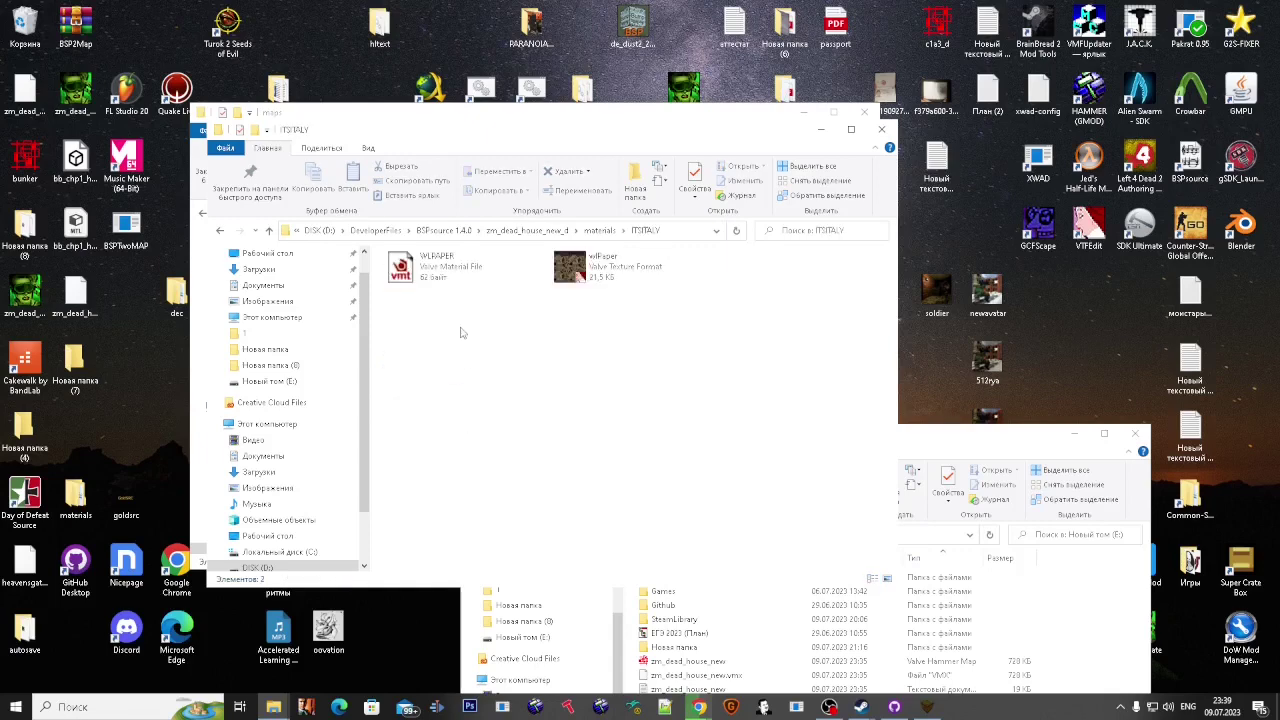
double_click(420, 266)
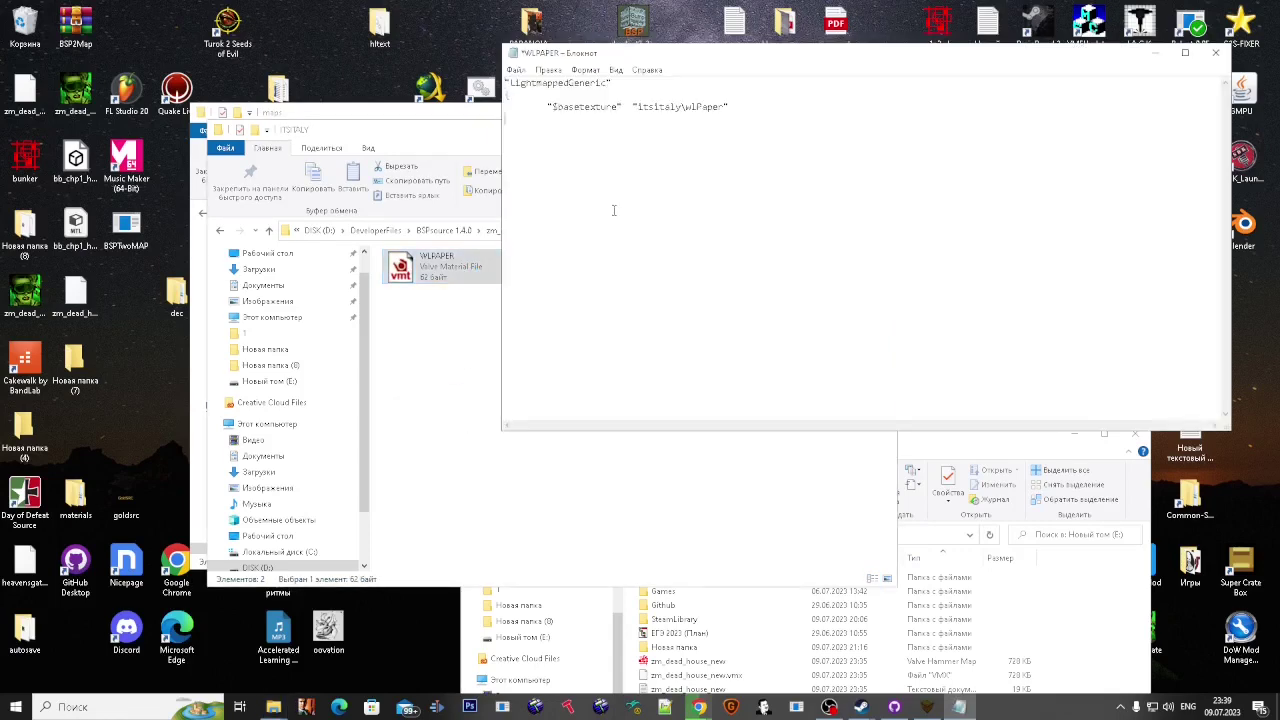
text("$detail" "detail\detail_noise1" 	"$detailscale" 10.0 	"$surfaceprop" "brick")
drag(640, 62, 598, 264)
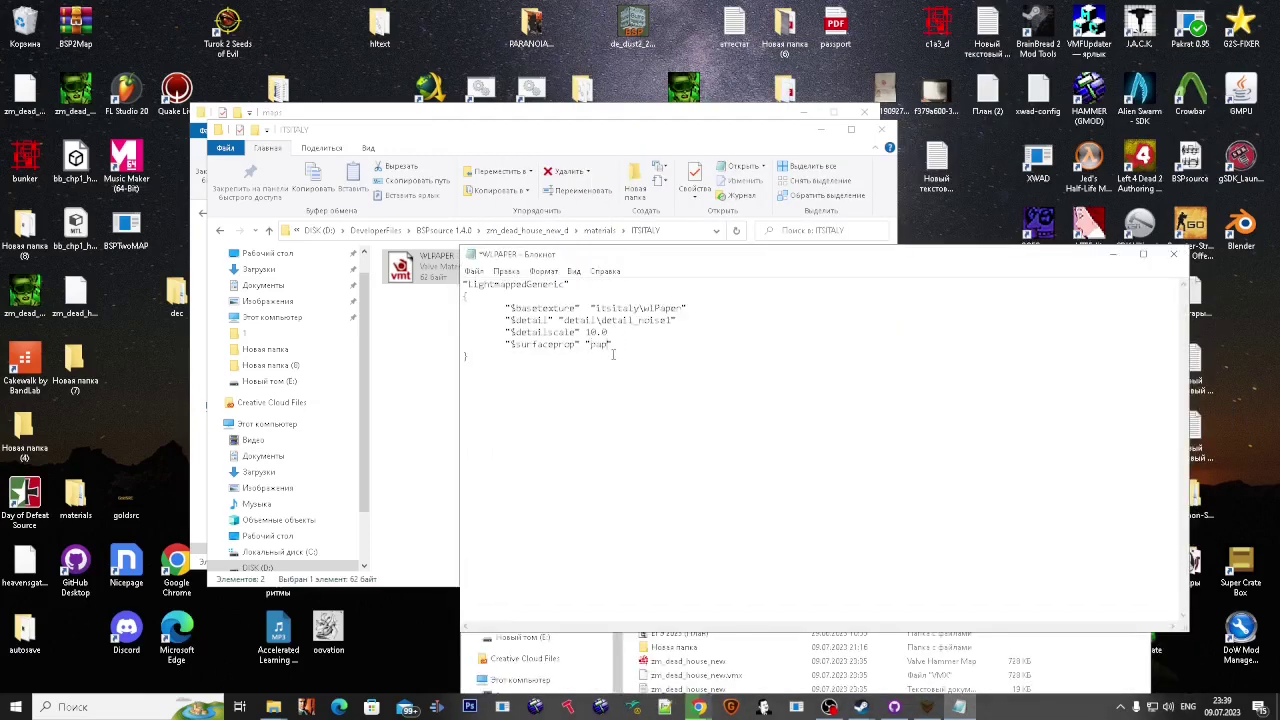
click(1173, 254)
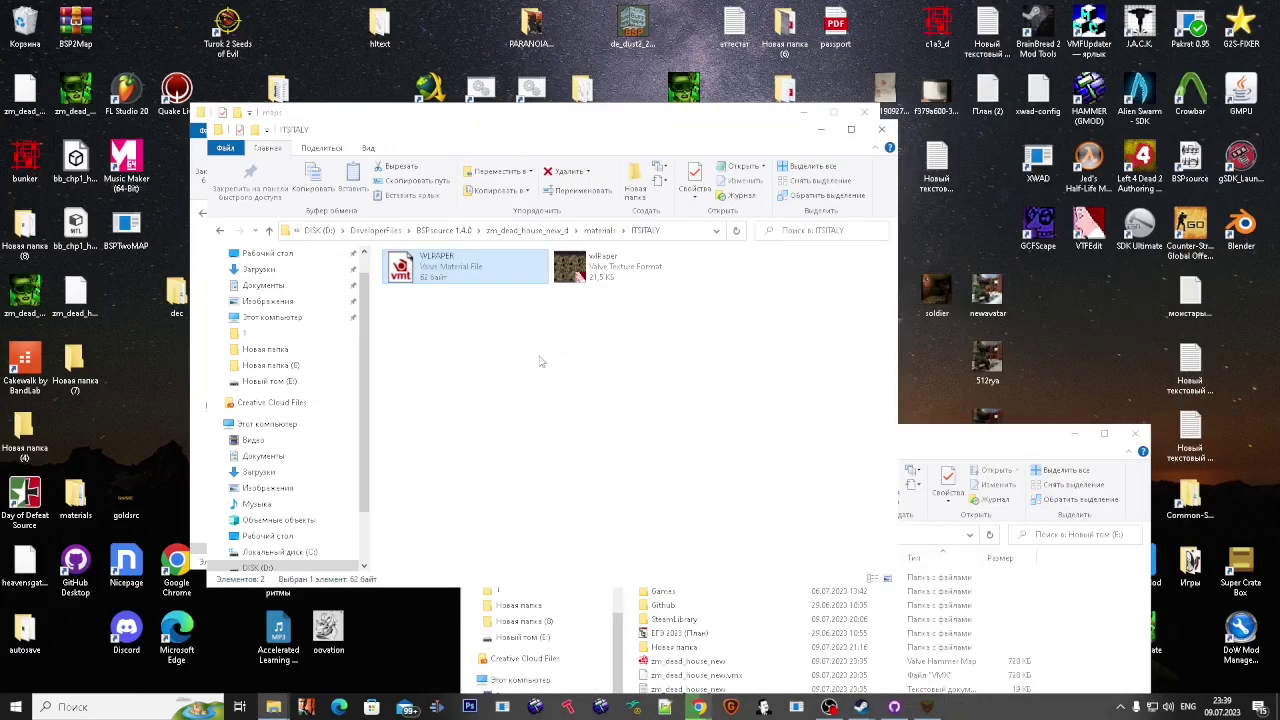
Step: Check the maps folder and delete it from materials, then look into the skybox folder
key(BackSpace)
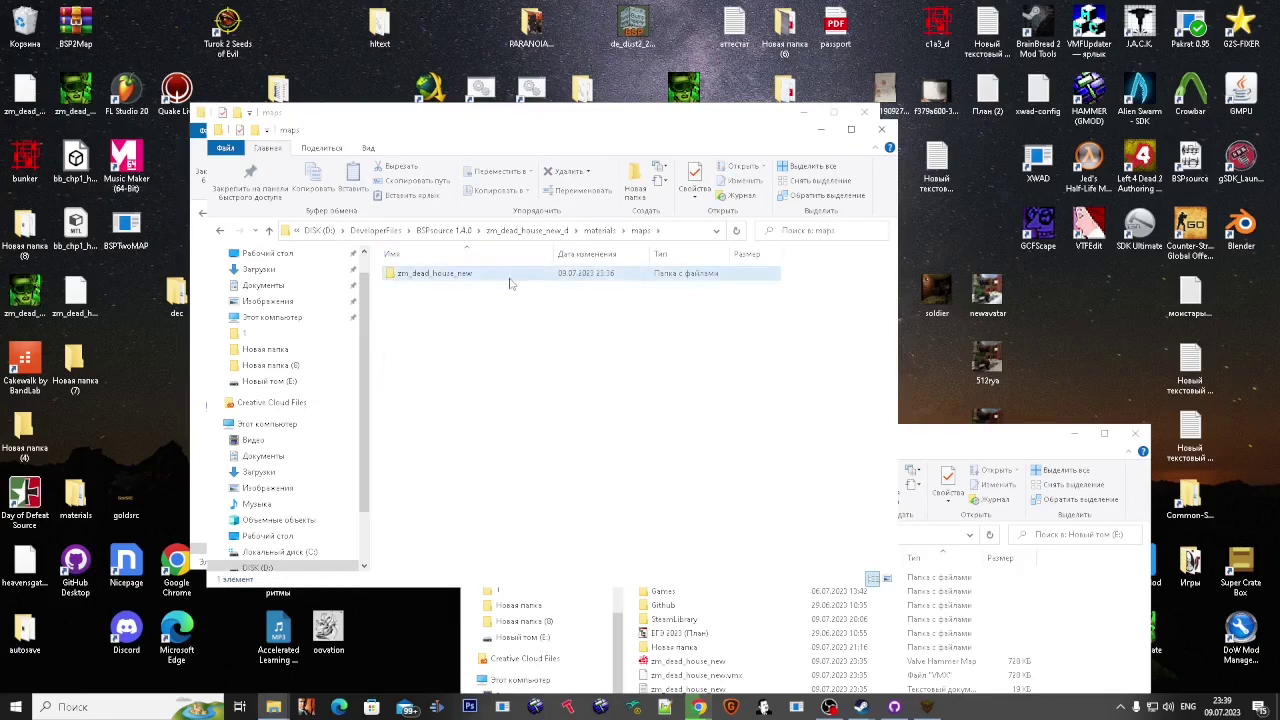
double_click(509, 279)
key(BackSpace)
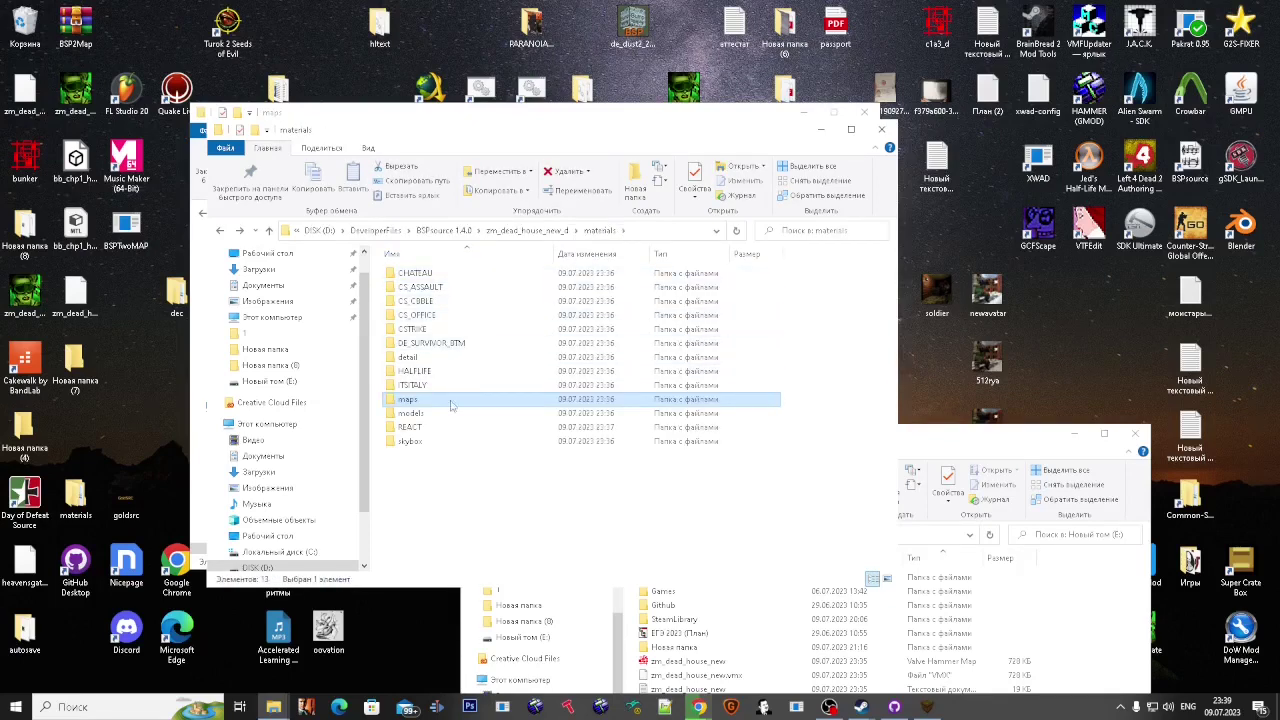
key(Delete)
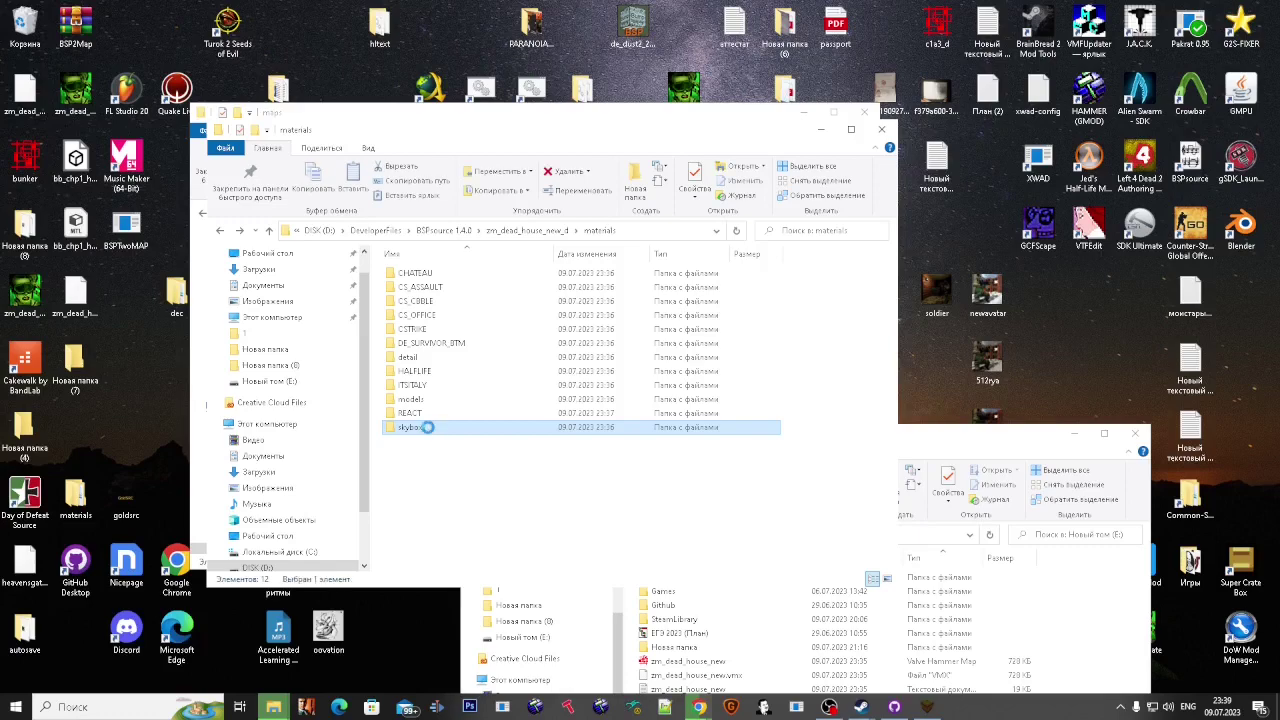
double_click(428, 429)
key(BackSpace)
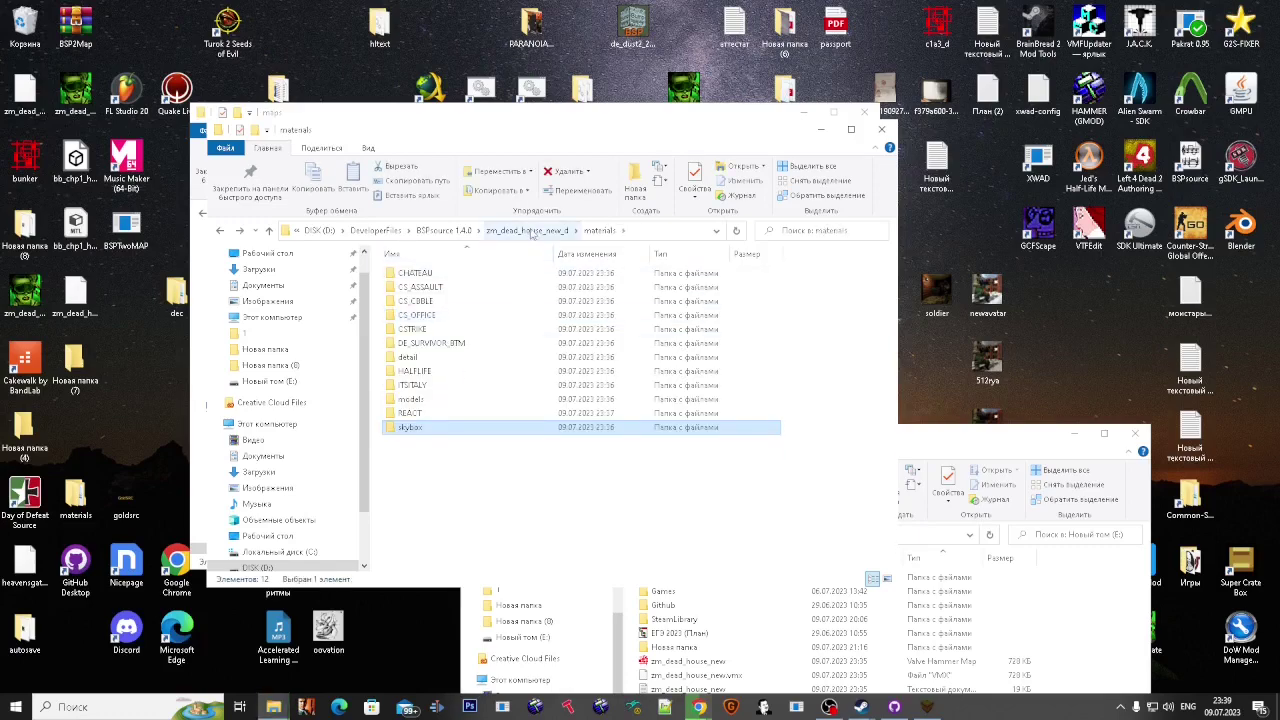
Step: Return to the zm_dead_house_new_d folder and open the garrysmod folder of the GarrysMod installation, starting from Hammer's file location
key(BackSpace)
right_click(1097, 113)
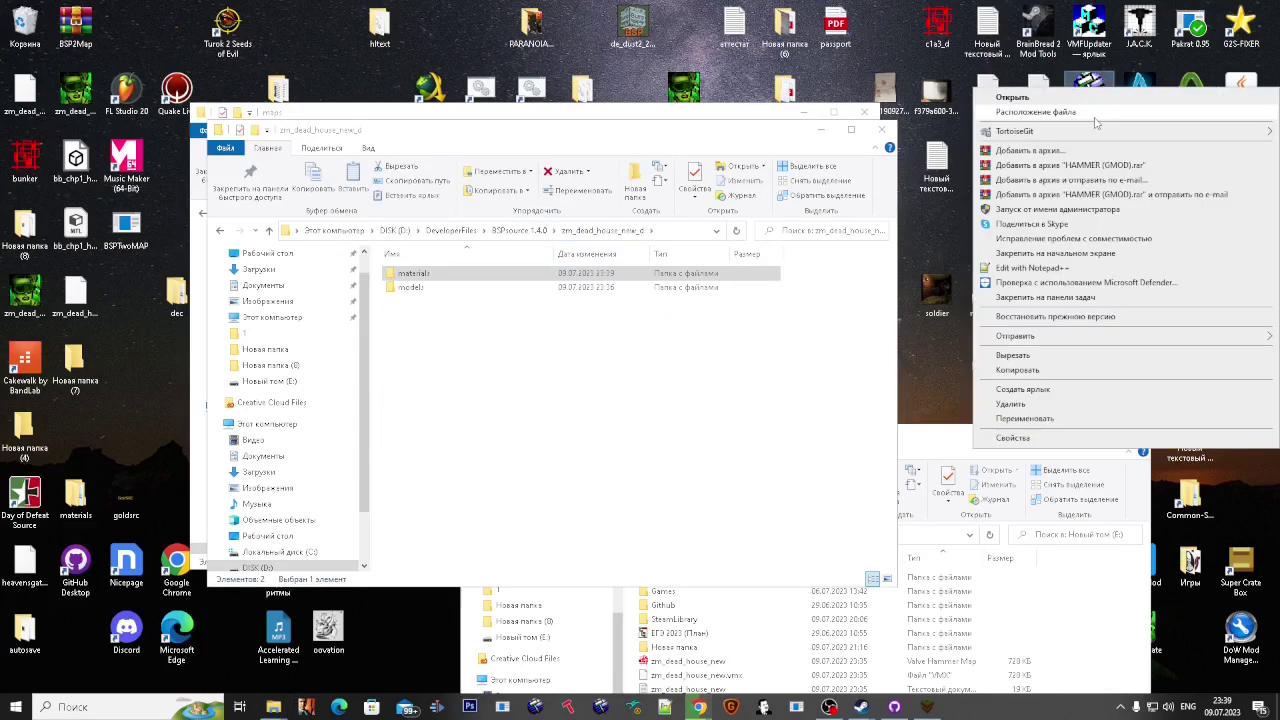
click(1100, 121)
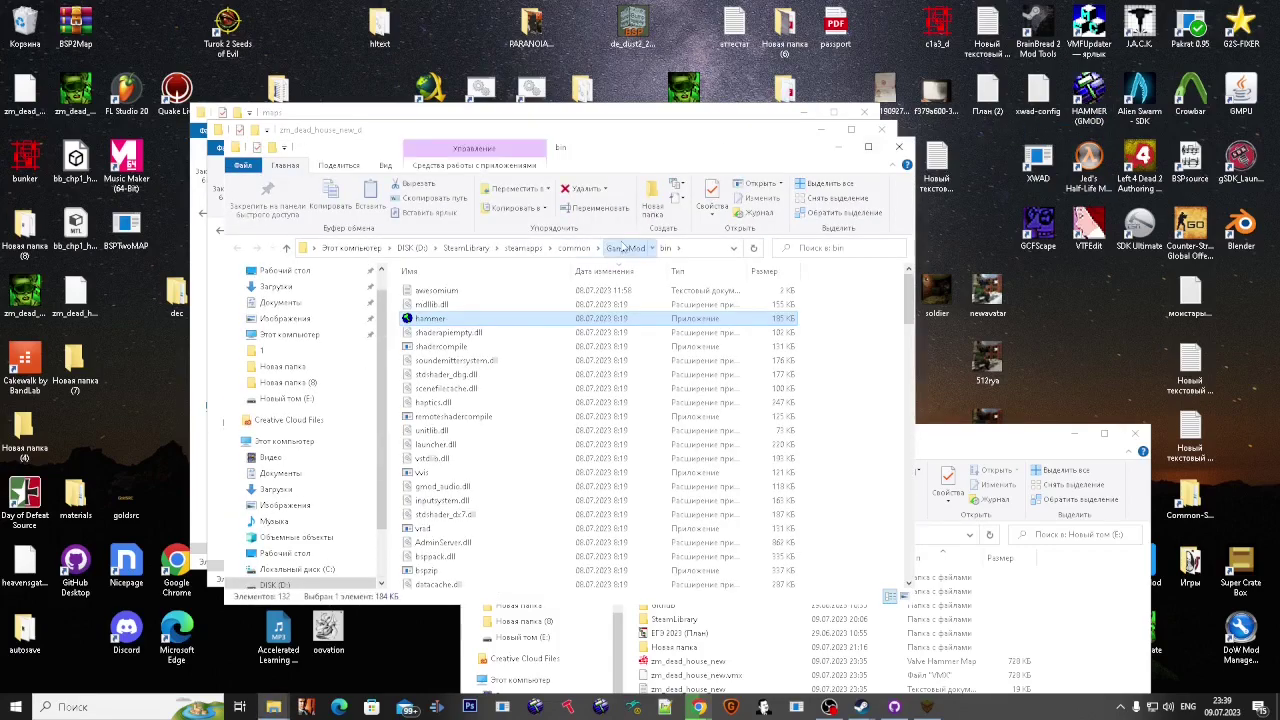
click(626, 247)
drag(335, 152, 551, 216)
double_click(638, 370)
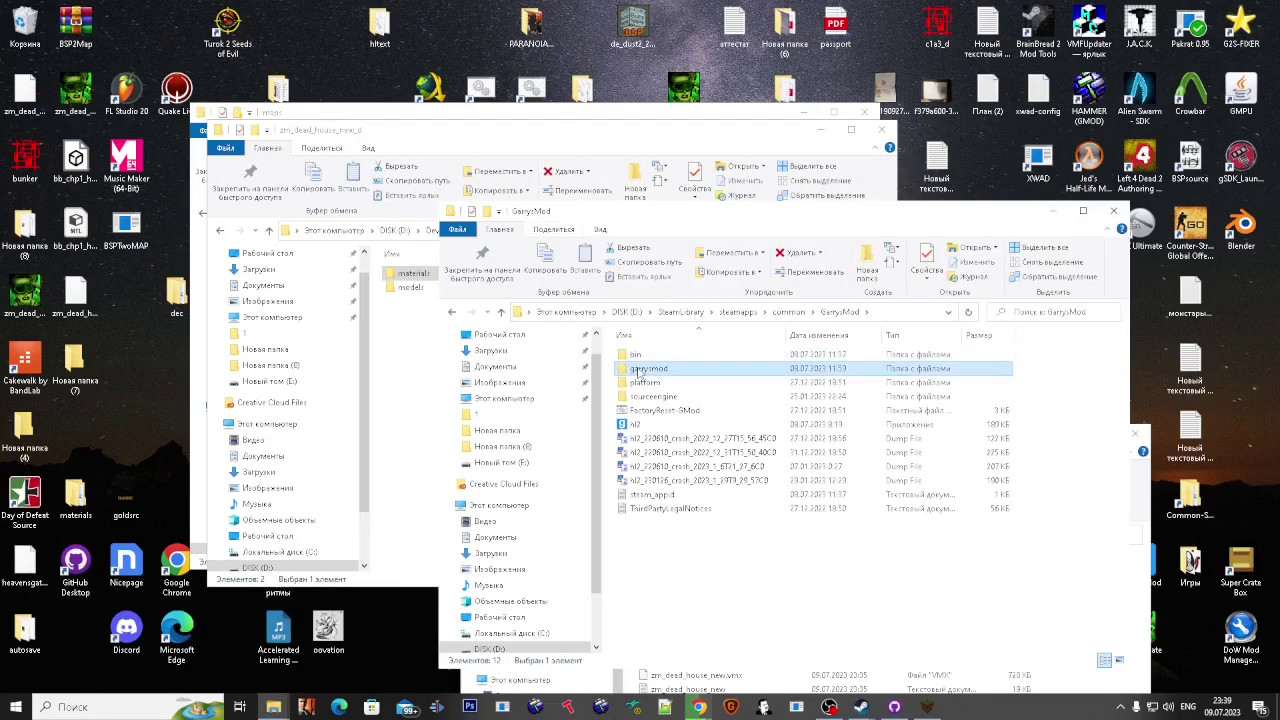
Step: Copy the materials and models folders from zm_dead_house_new_d into the garrysmod folder
click(413, 291)
key(ctrl+a)
click(1036, 430)
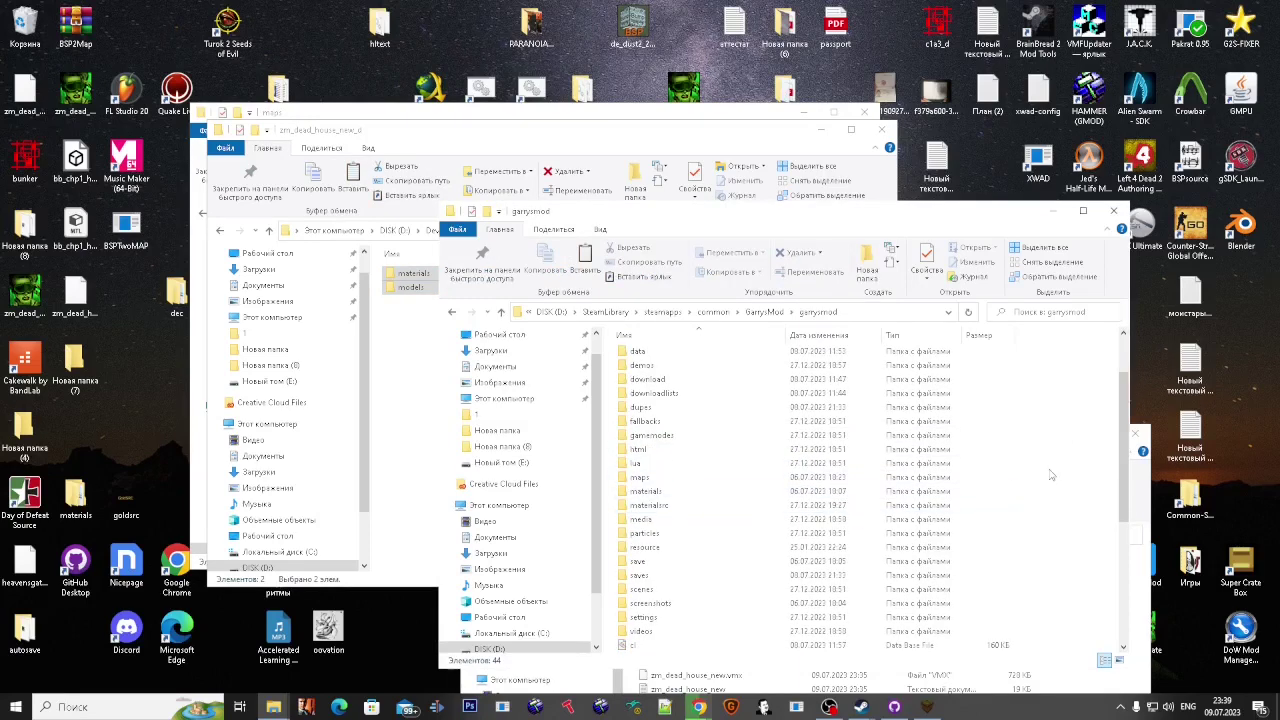
key(ctrl+v)
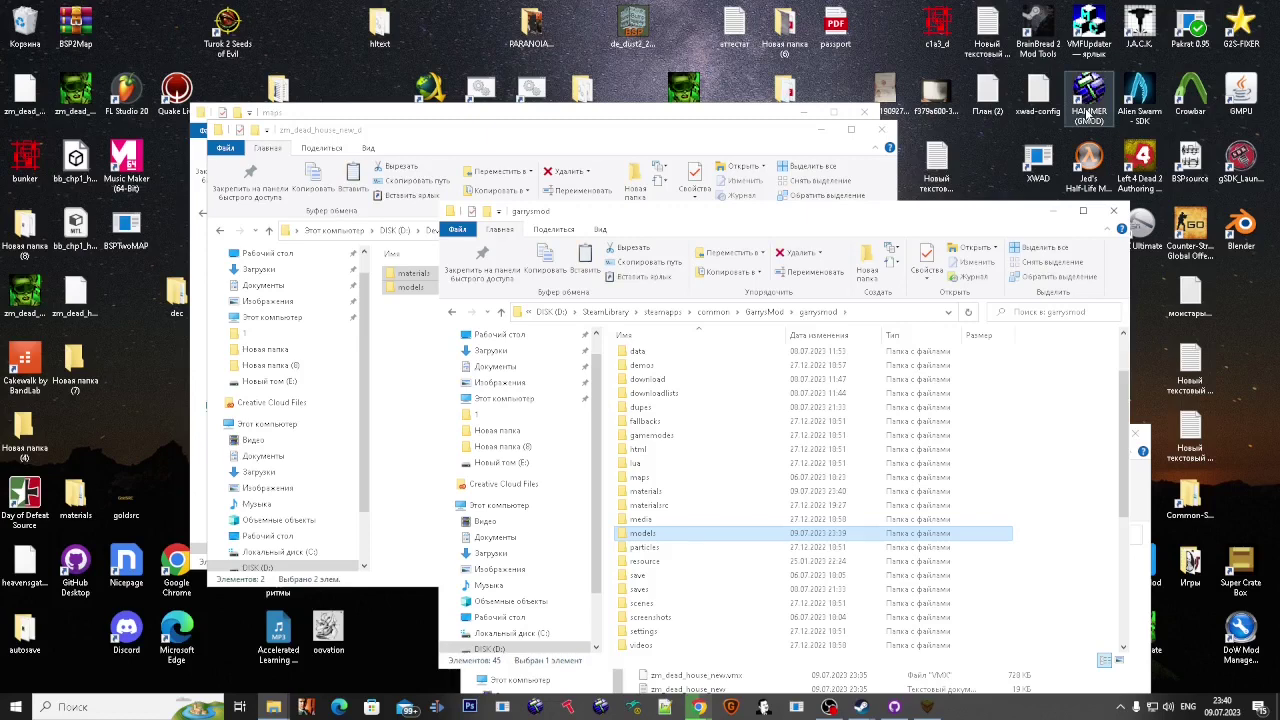
Step: Launch Hammer for Garry's Mod, load the last saved zm_dead_house_new.vmf and look over the textured house
double_click(1088, 114)
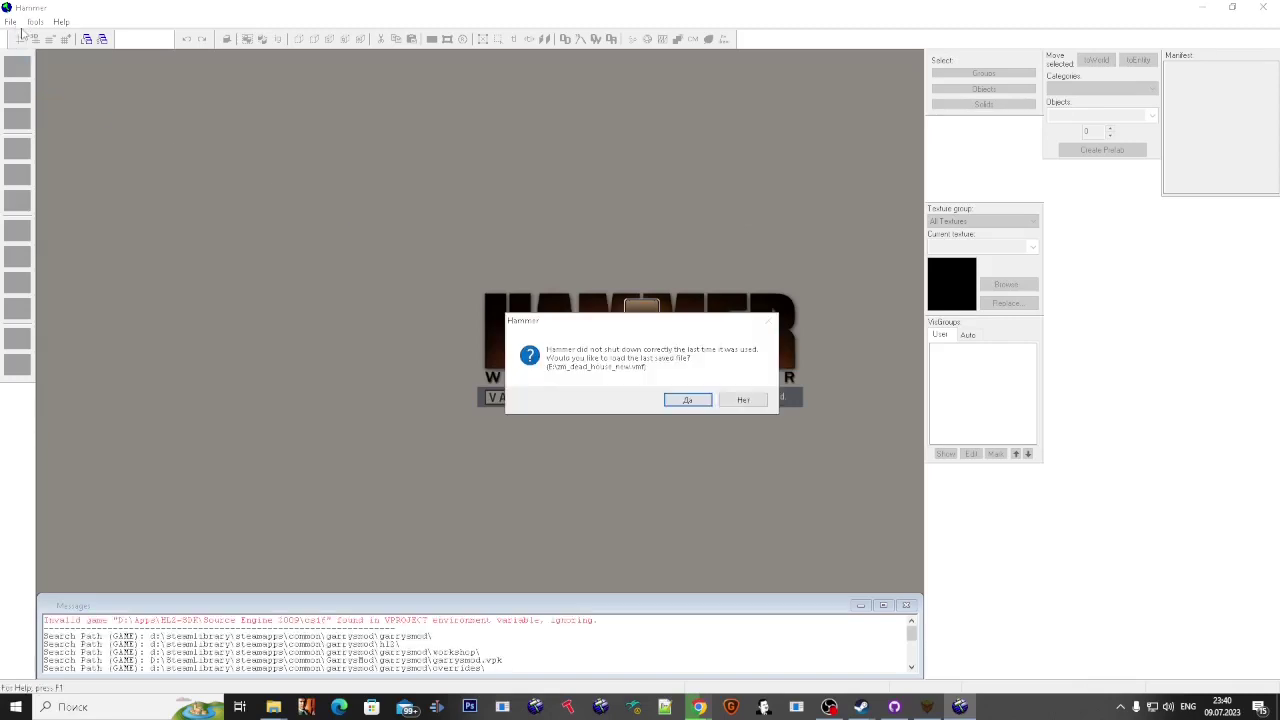
click(698, 400)
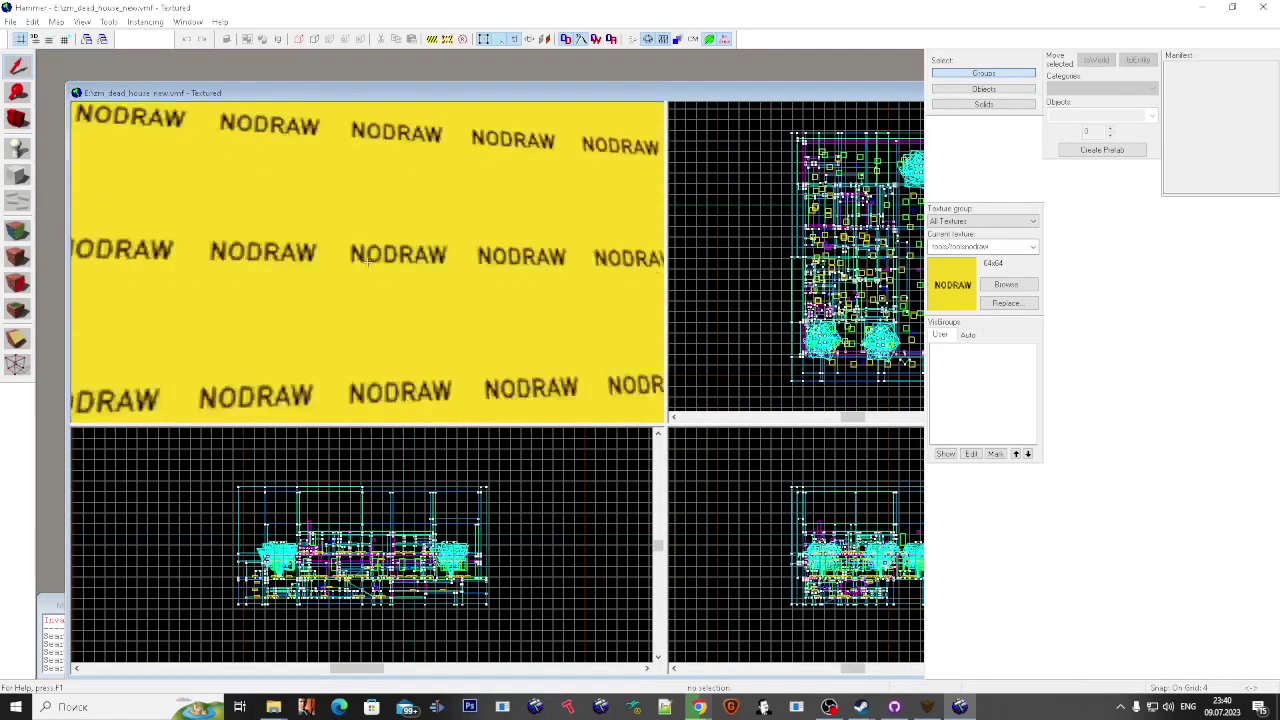
key(w)
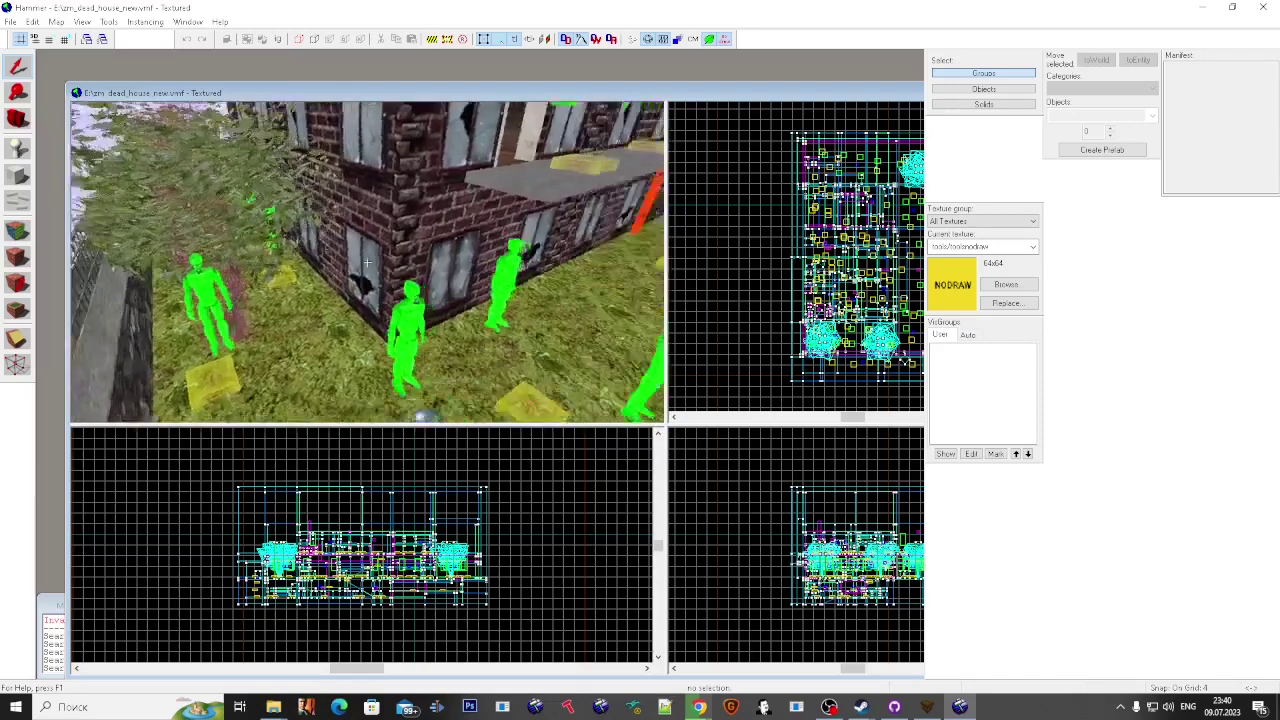
key(super)
key(super)
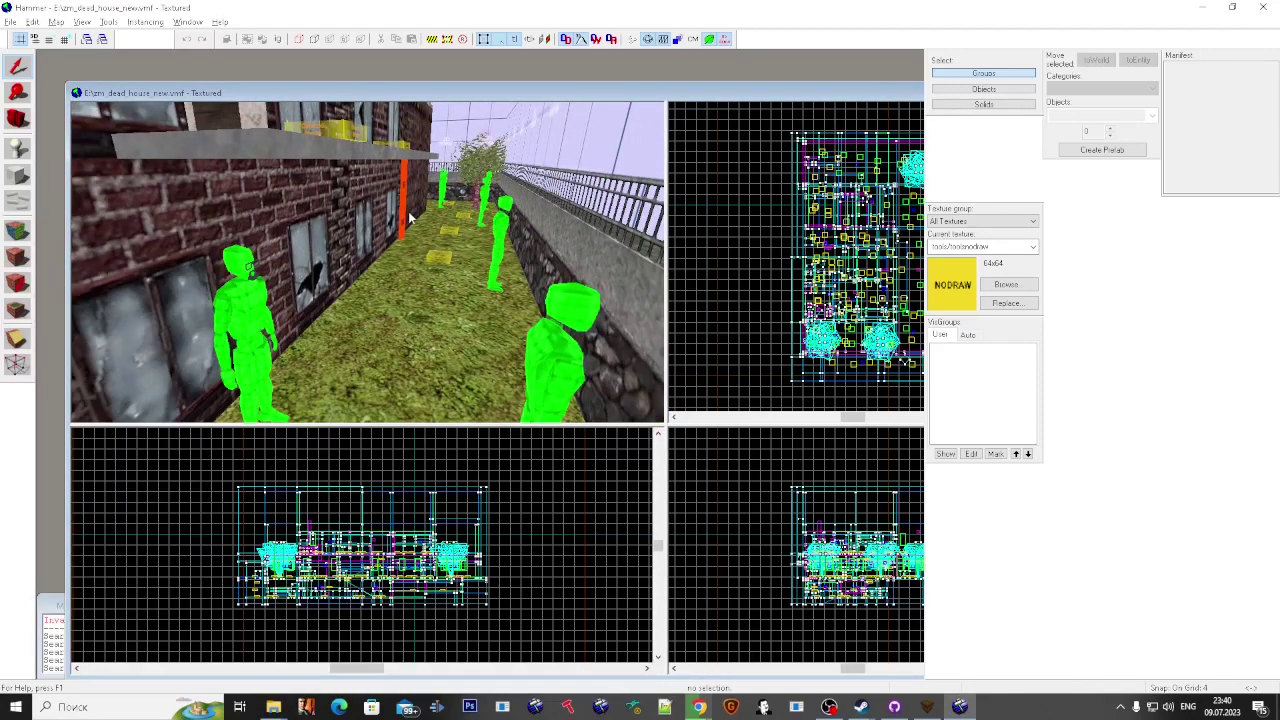
Step: Check the map for problems and fix all errors of the invalid DE_STORM/{BLUE texture type
key(alt+p)
click(106, 72)
click(231, 339)
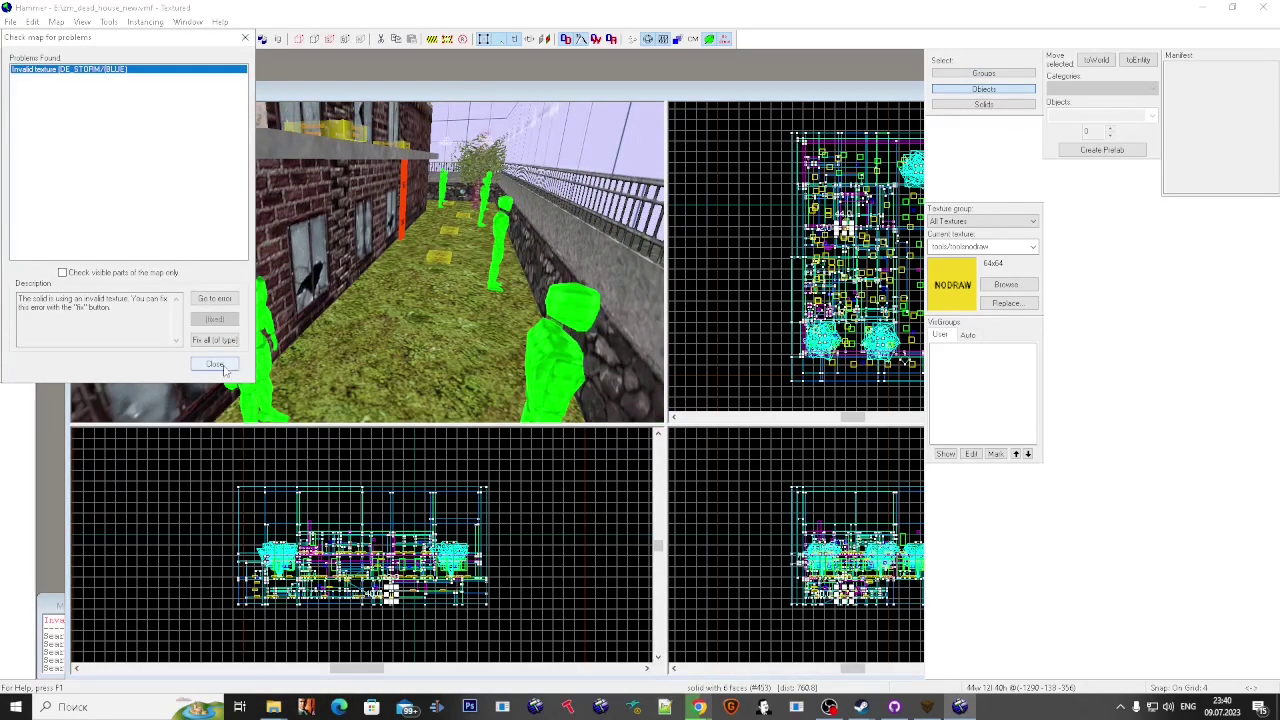
click(220, 365)
Step: Open the light_environment entity's properties, set the last number of Ambient Color and Brightness to 35, and apply it
key(z)
key(w)
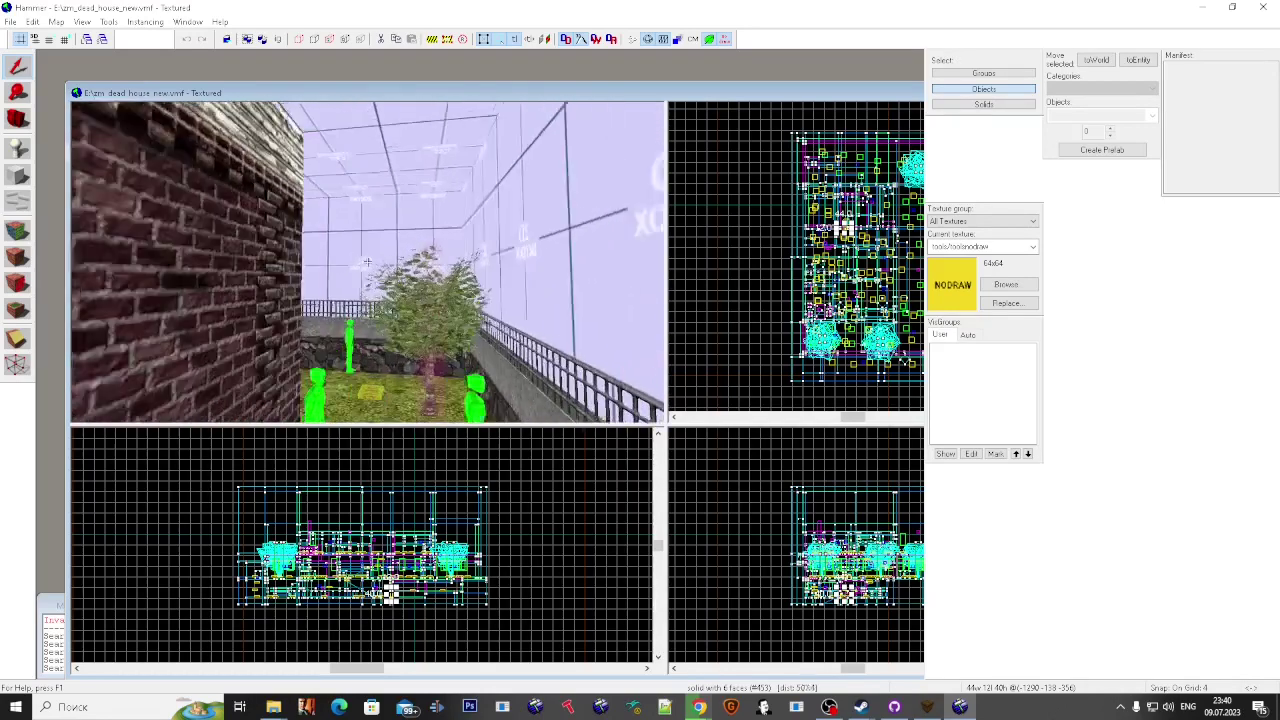
double_click(367, 262)
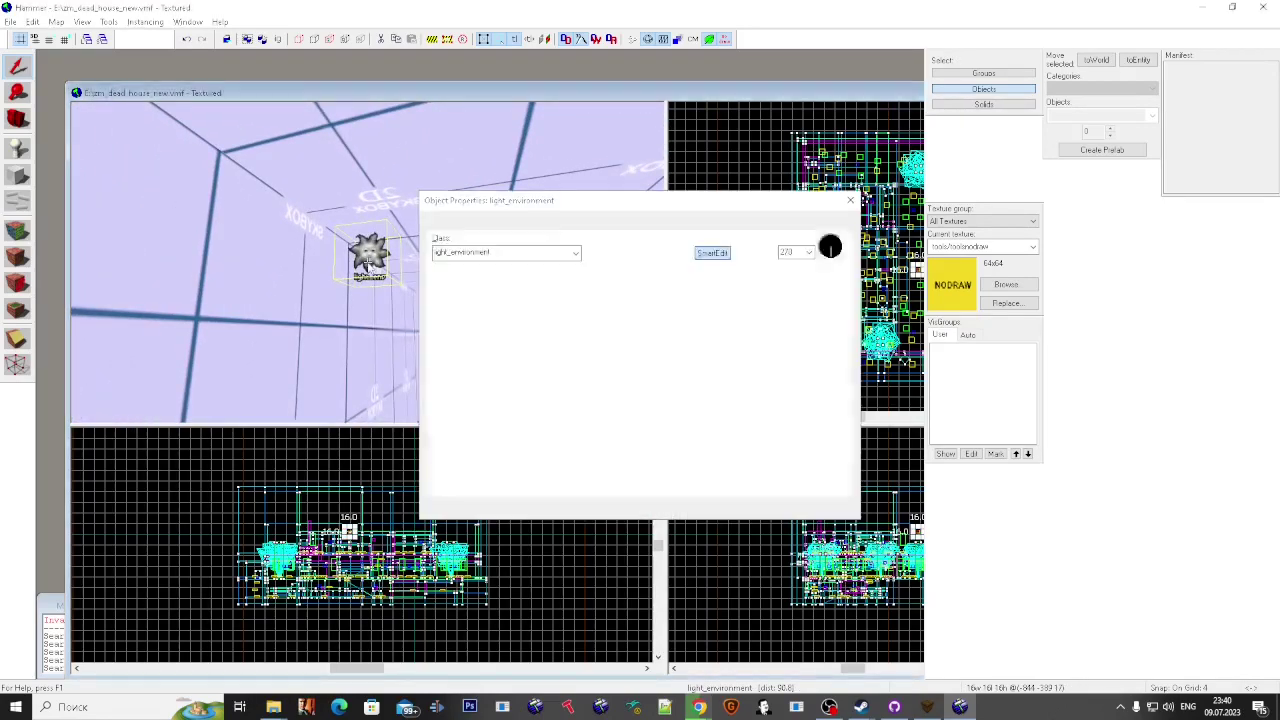
click(595, 314)
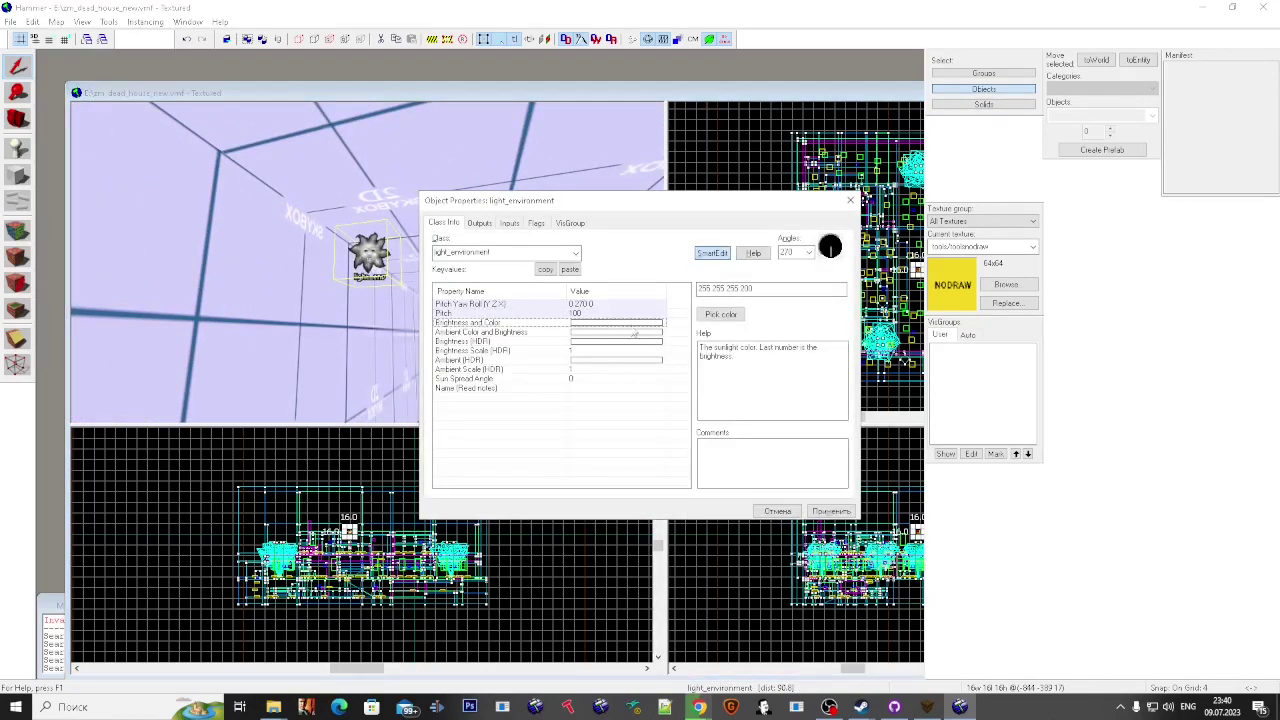
click(647, 325)
double_click(746, 288)
click(587, 333)
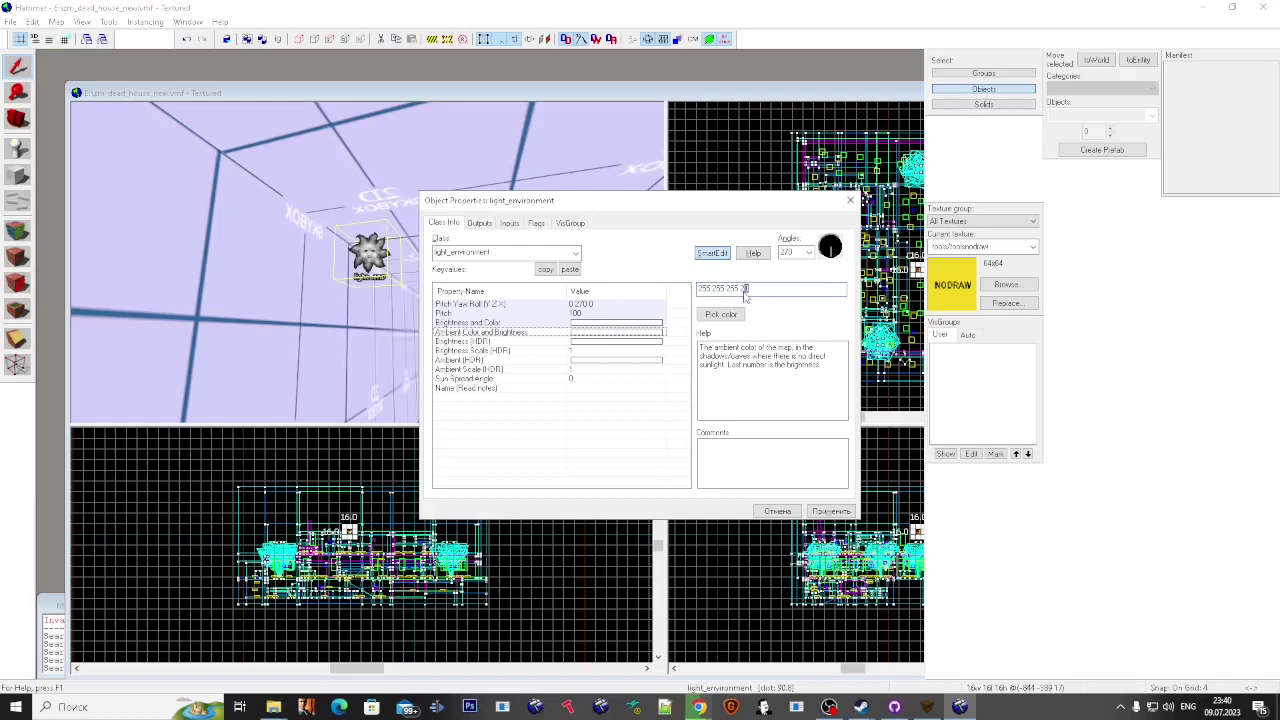
double_click(745, 288)
text(35)
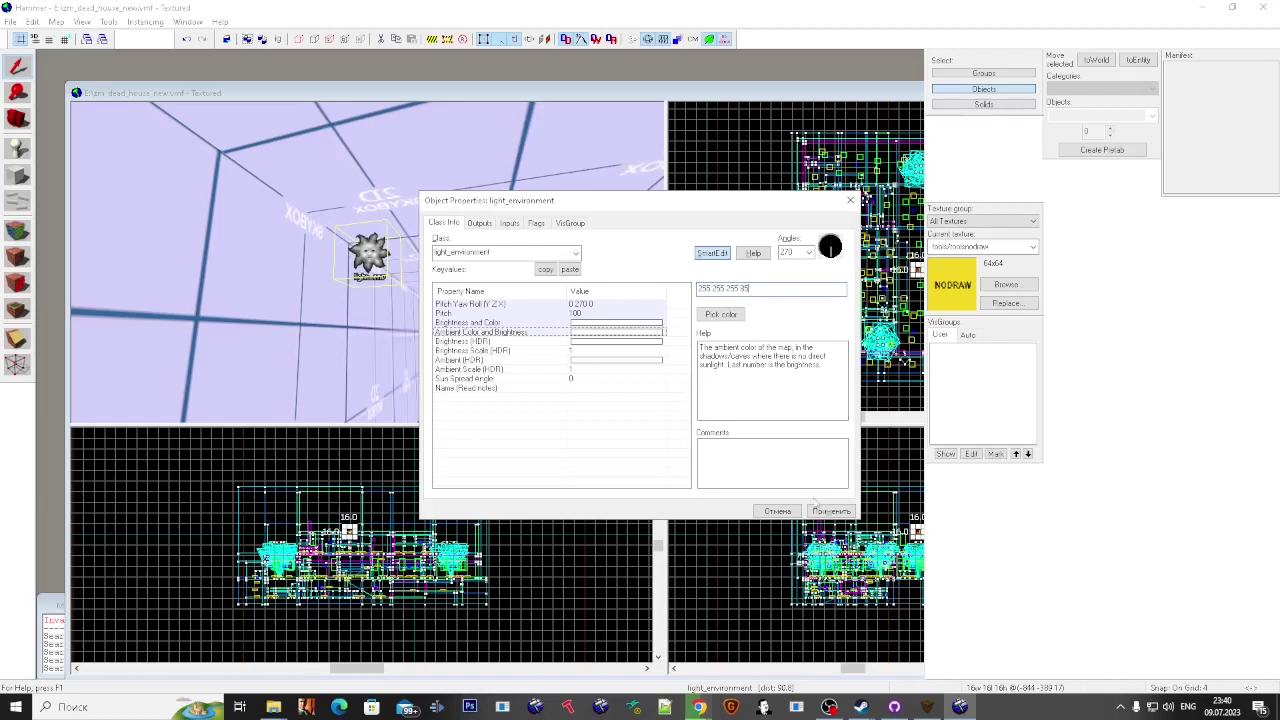
click(820, 512)
Step: Change the last number of the light_environment's brightness value to 6, then close the properties and clear the selection
double_click(744, 289)
text(6)
click(850, 200)
key(Escape)
Step: Hide all of the map's automatic visgroups, then show only the Point Entities group
key(z)
key(s)
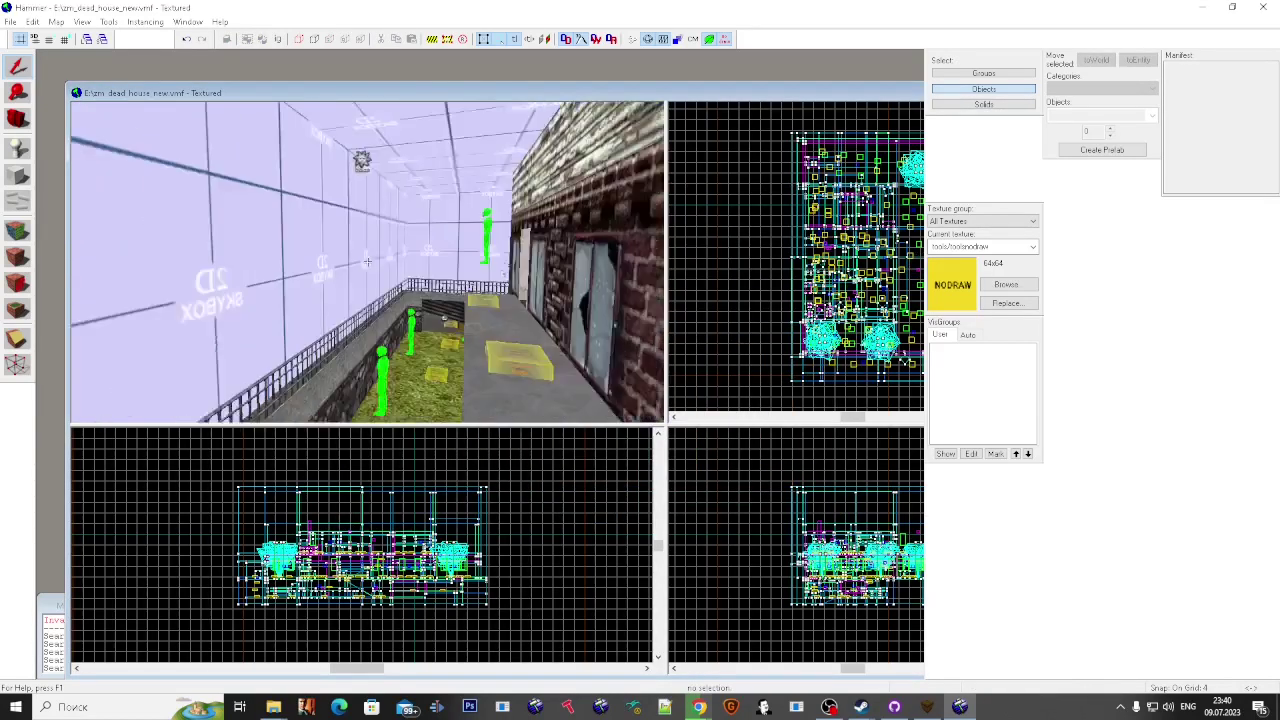
key(w)
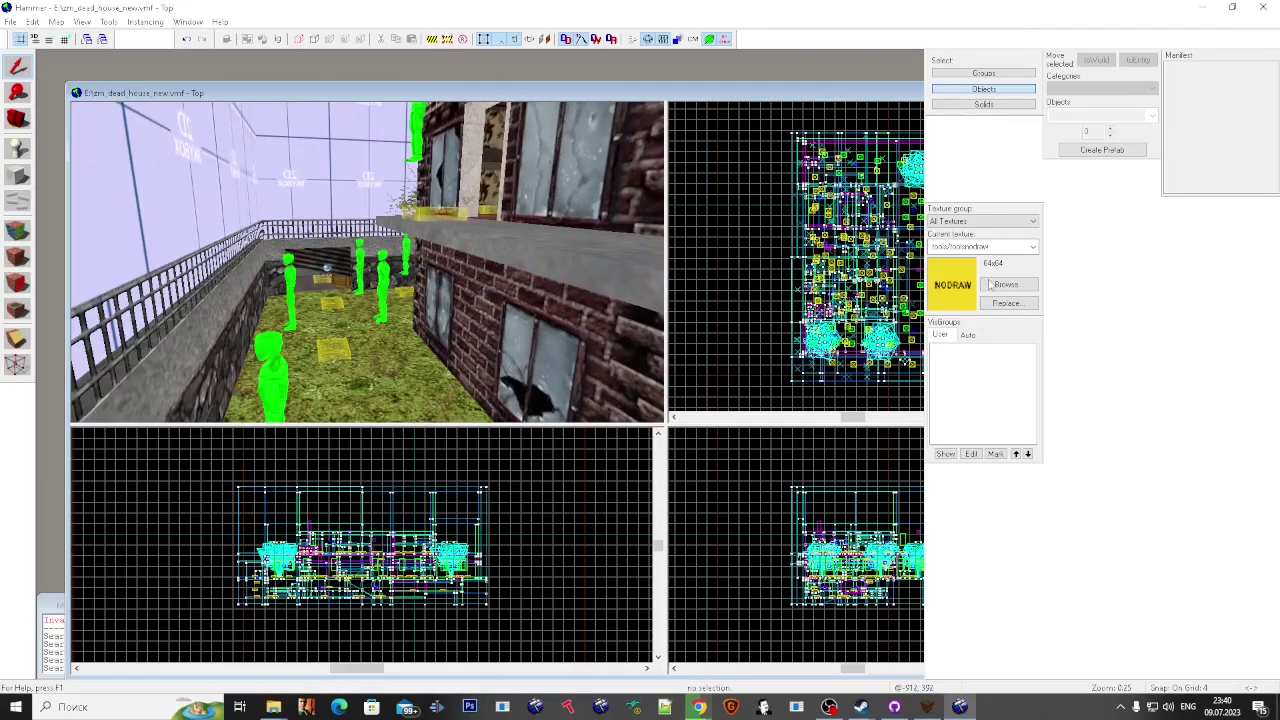
click(967, 334)
click(951, 350)
scroll(988, 382, down, 2)
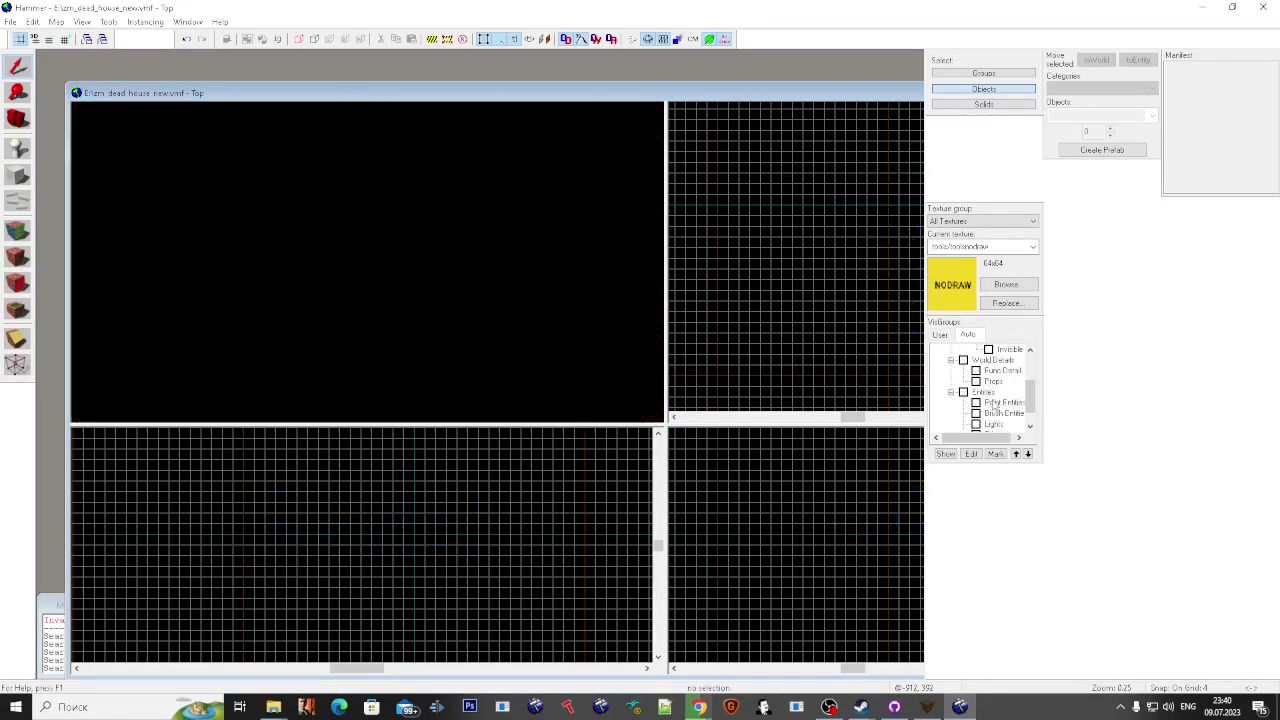
click(976, 403)
scroll(985, 400, down, 1)
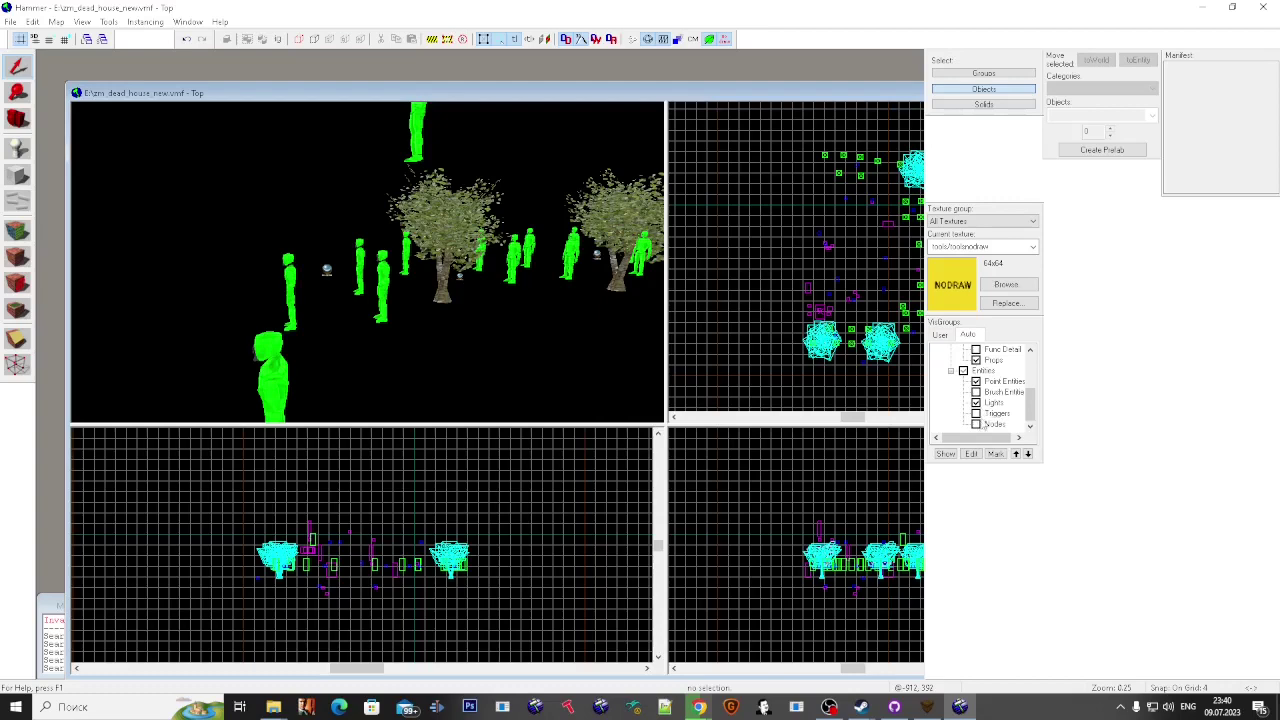
Step: Select all the visible point entities with a selection box in the top view
scroll(768, 324, down, 5)
drag(734, 223, 851, 366)
key(Return)
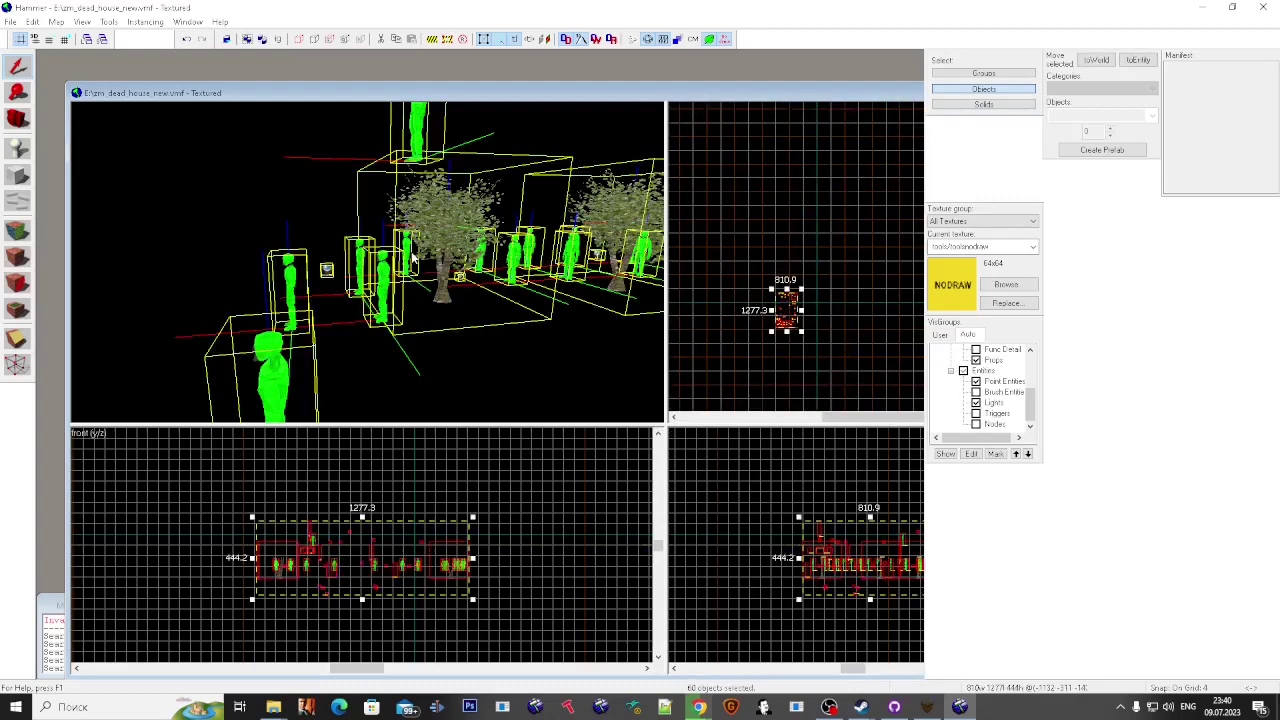
Step: Set gmod_allowphysgun to 0 for all the selected point entities, apply it, then close the properties and clear the selection
key(alt+Return)
click(550, 350)
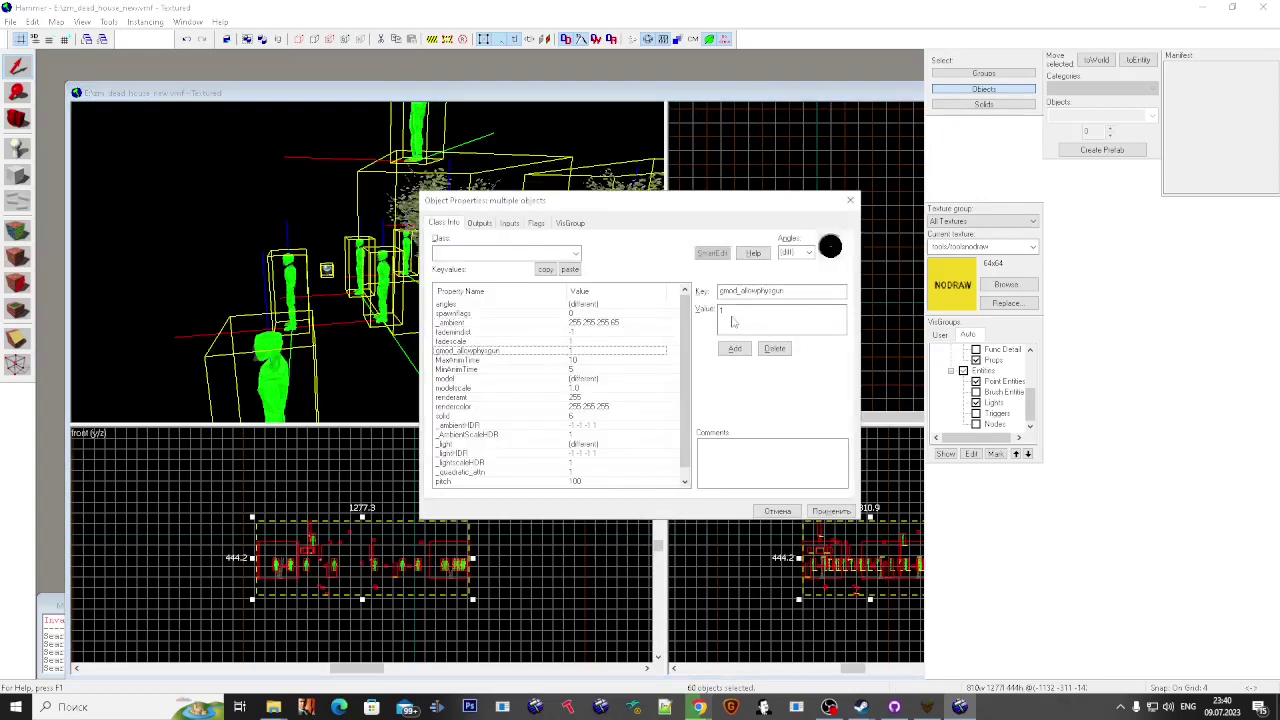
click(831, 511)
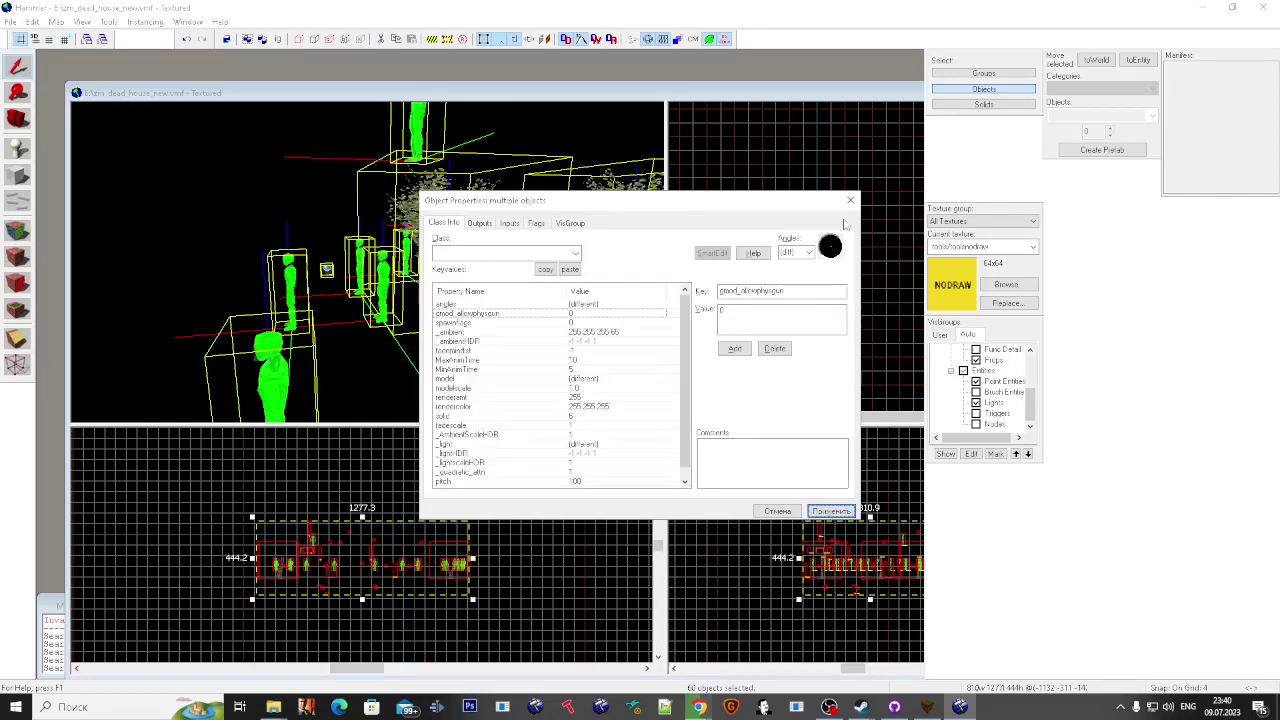
click(850, 200)
click(834, 246)
Step: Show the Triggers and Brush Entities visgroups and hide the Point Entities group so only brush-based entities are displayed
click(977, 413)
click(977, 392)
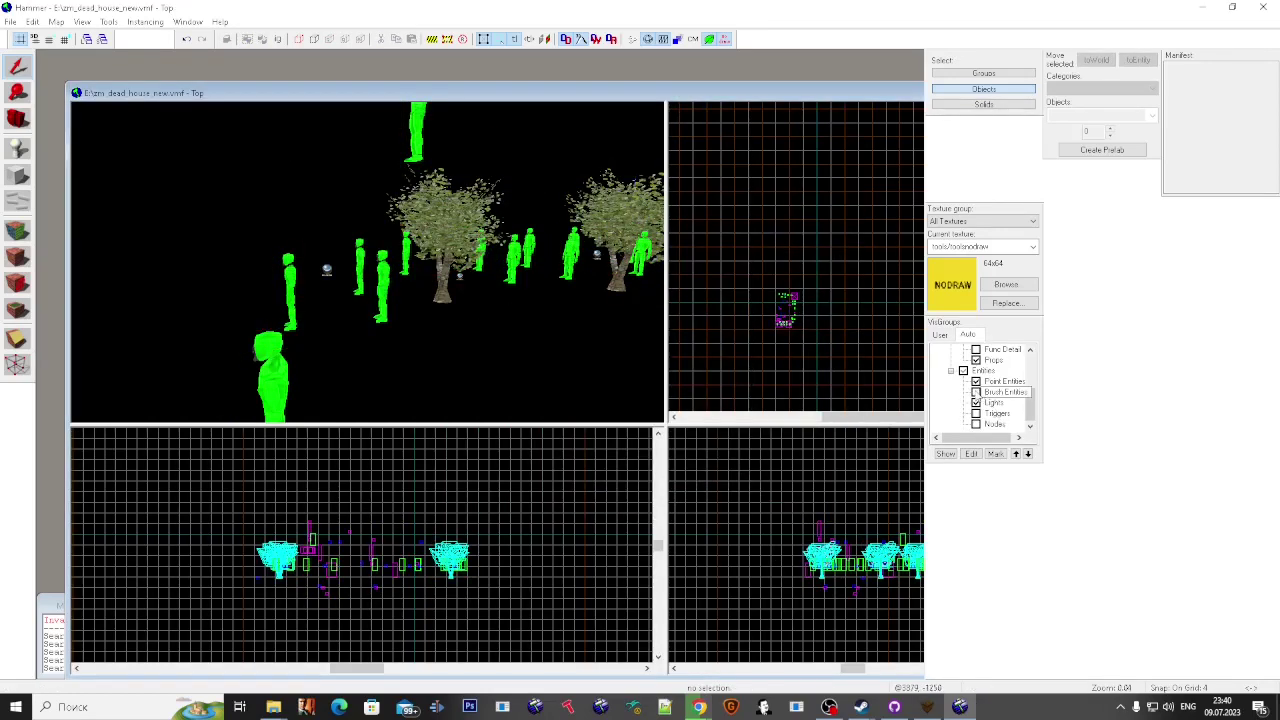
click(304, 232)
scroll(304, 232, down, 3)
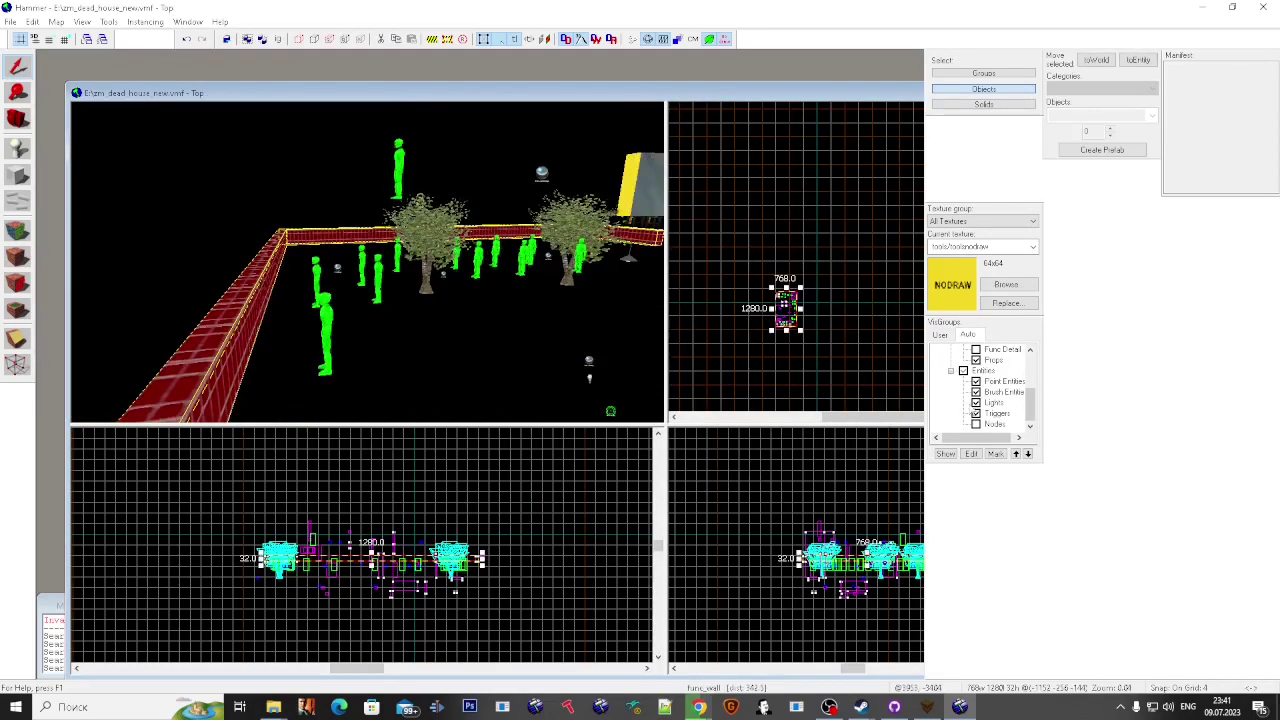
scroll(425, 297, down, 5)
click(425, 297)
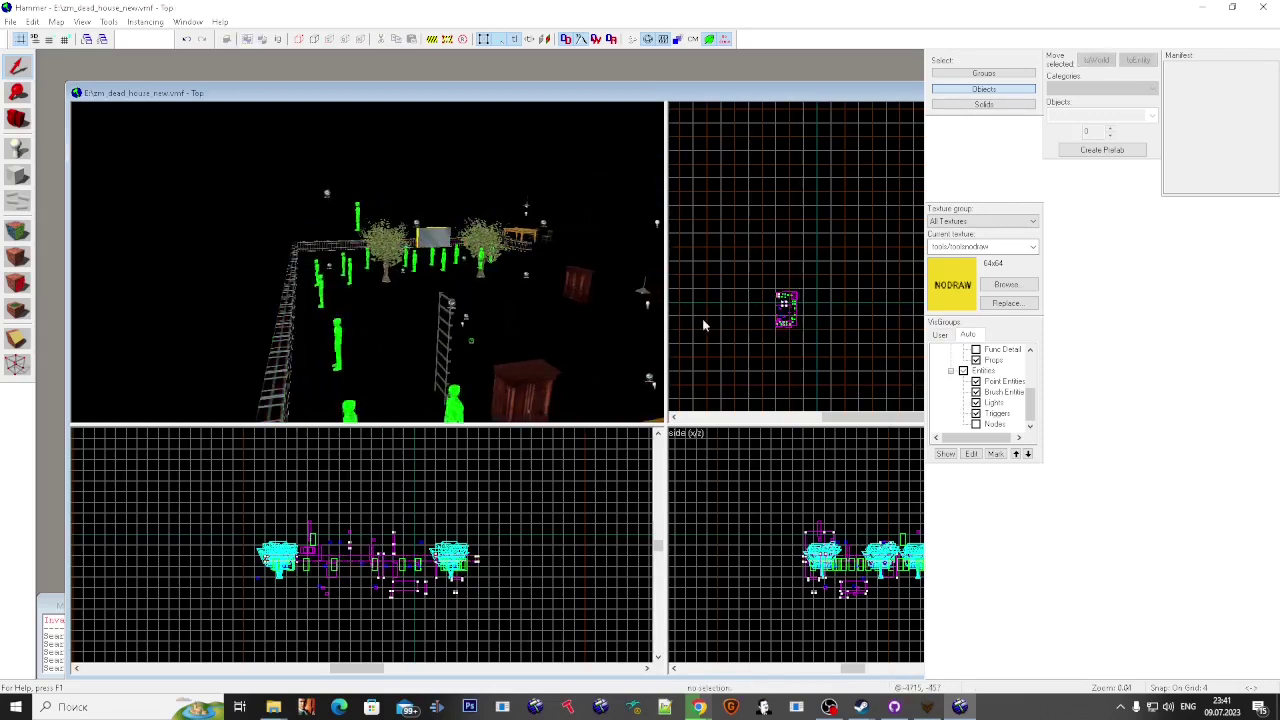
click(976, 381)
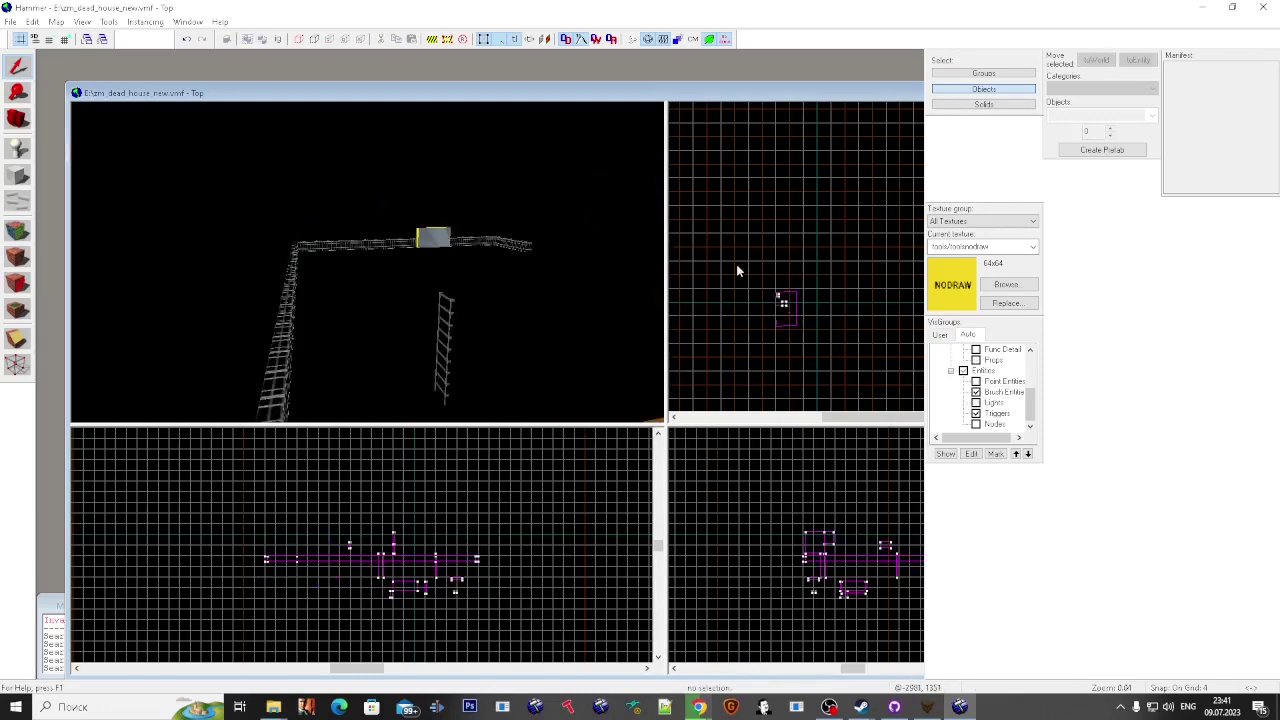
Step: Select all the visible brush entities in the top view, change their gmod_allowphysgun value, apply it and clear the selection
drag(736, 264, 846, 350)
key(alt+Return)
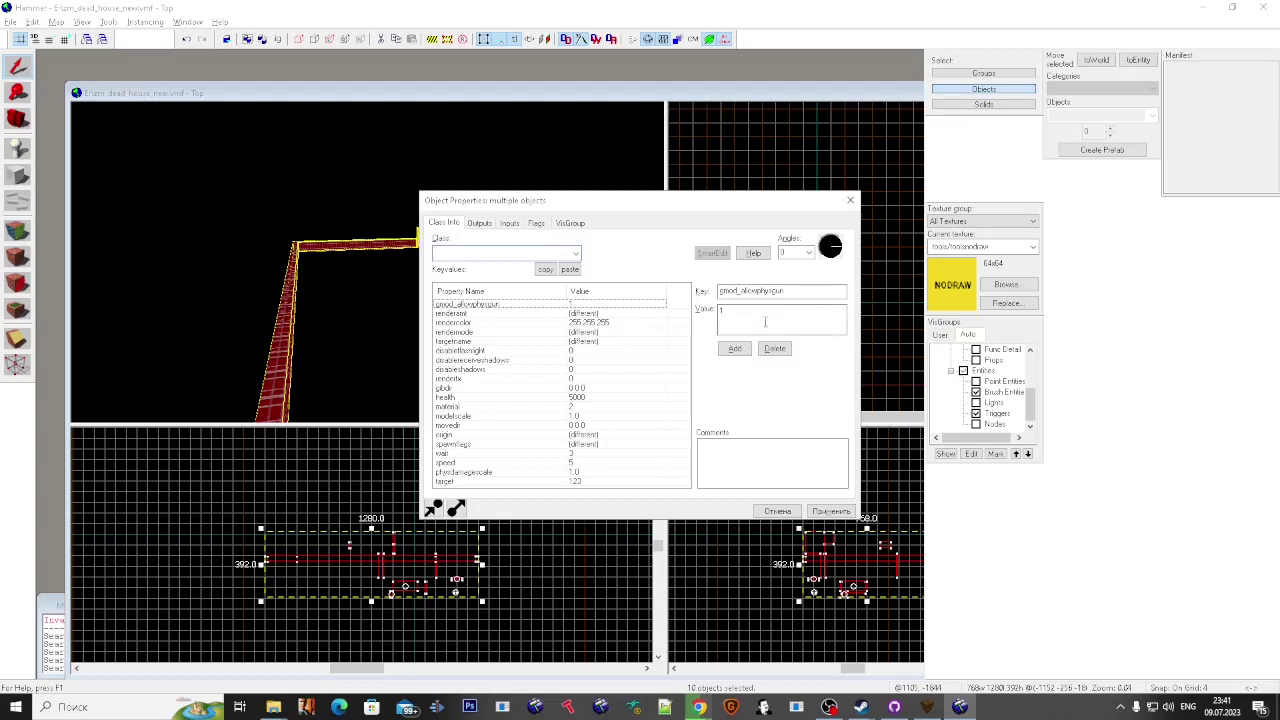
click(827, 511)
click(850, 201)
key(Escape)
Step: Make all of the map's automatic visgroups visible again using the Auto group
scroll(940, 364, up, 4)
click(950, 350)
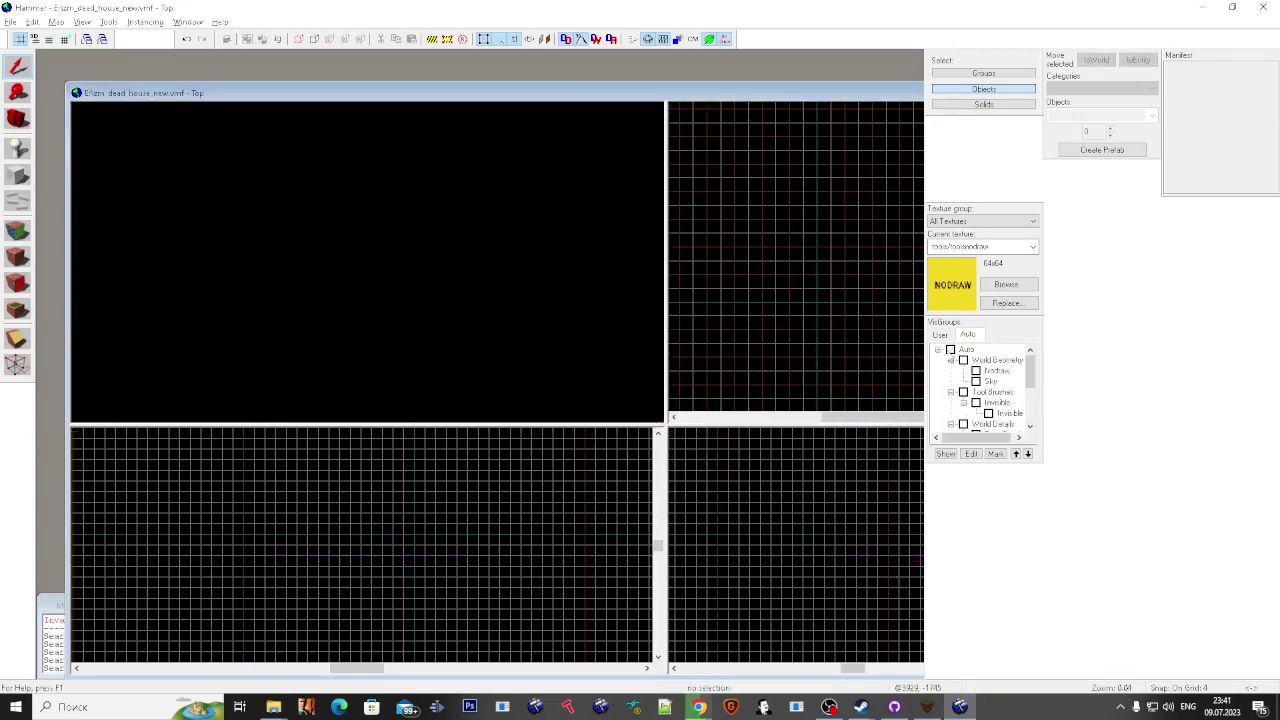
click(950, 350)
scroll(348, 294, down, 5)
scroll(348, 295, up, 5)
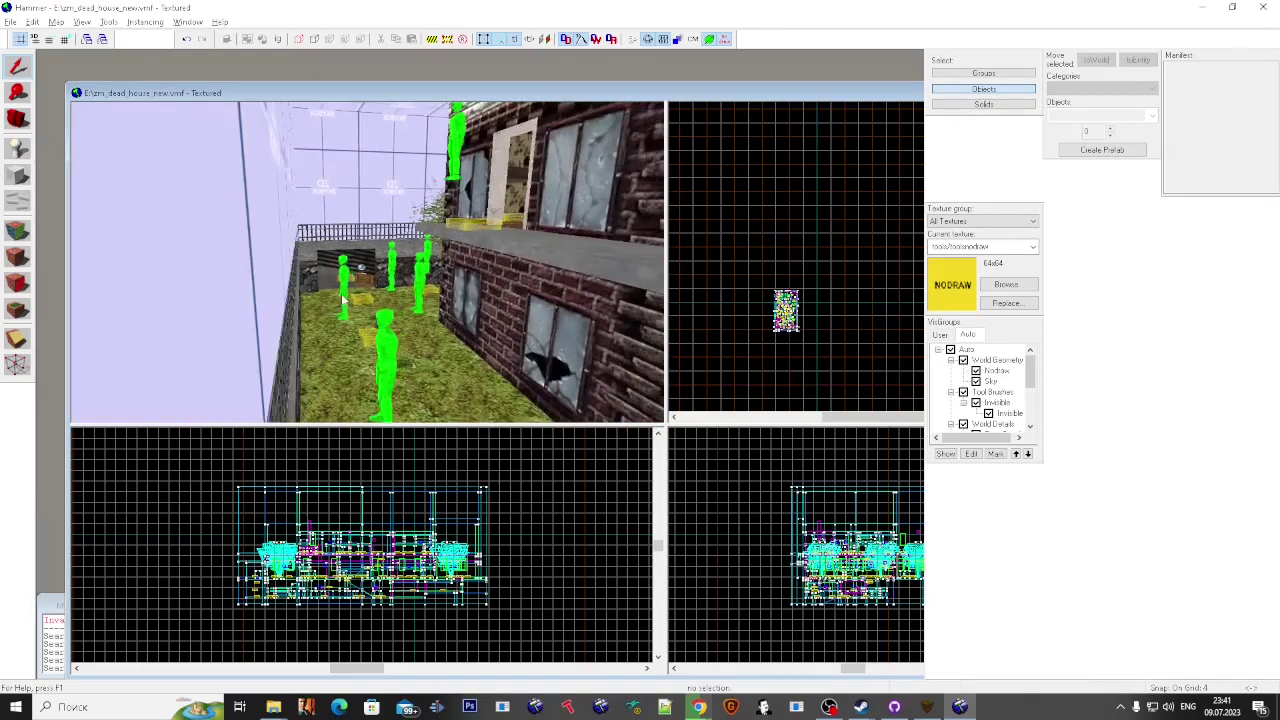
Step: Check the map for problems and fix all errors of the unused gmod_allowphysgun keyvalue type
key(alt+p)
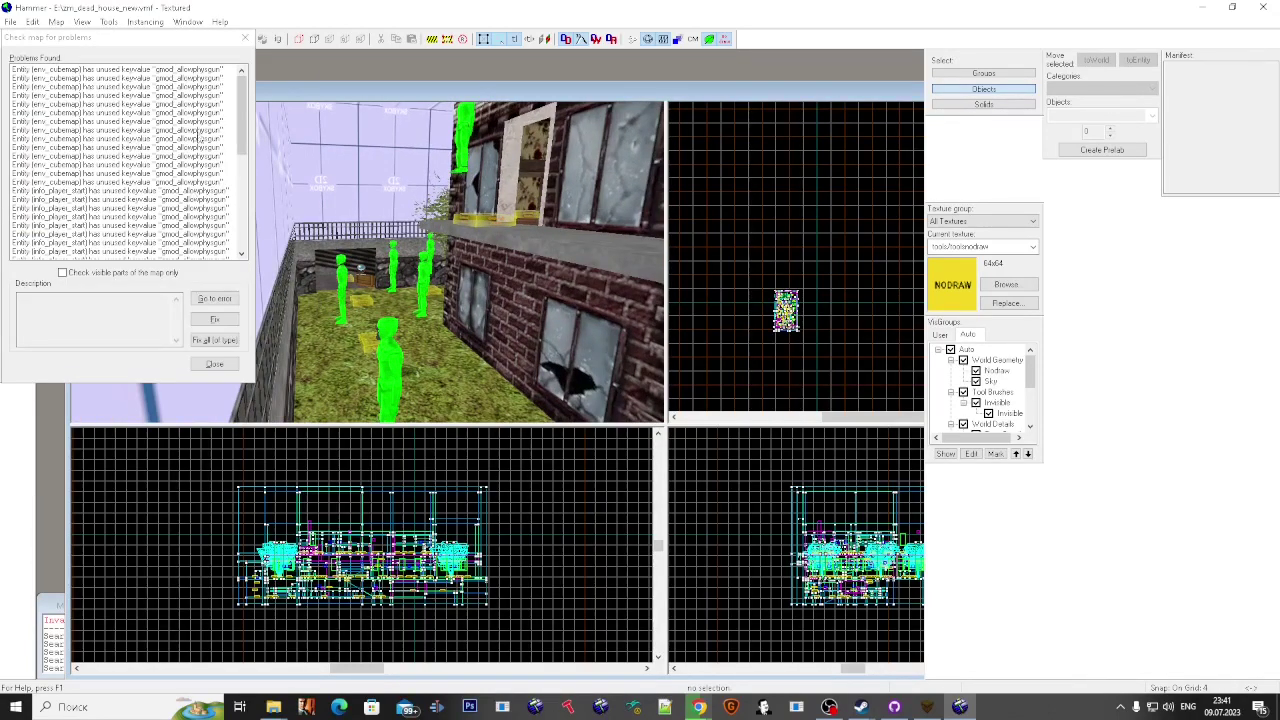
drag(200, 104, 208, 226)
click(222, 342)
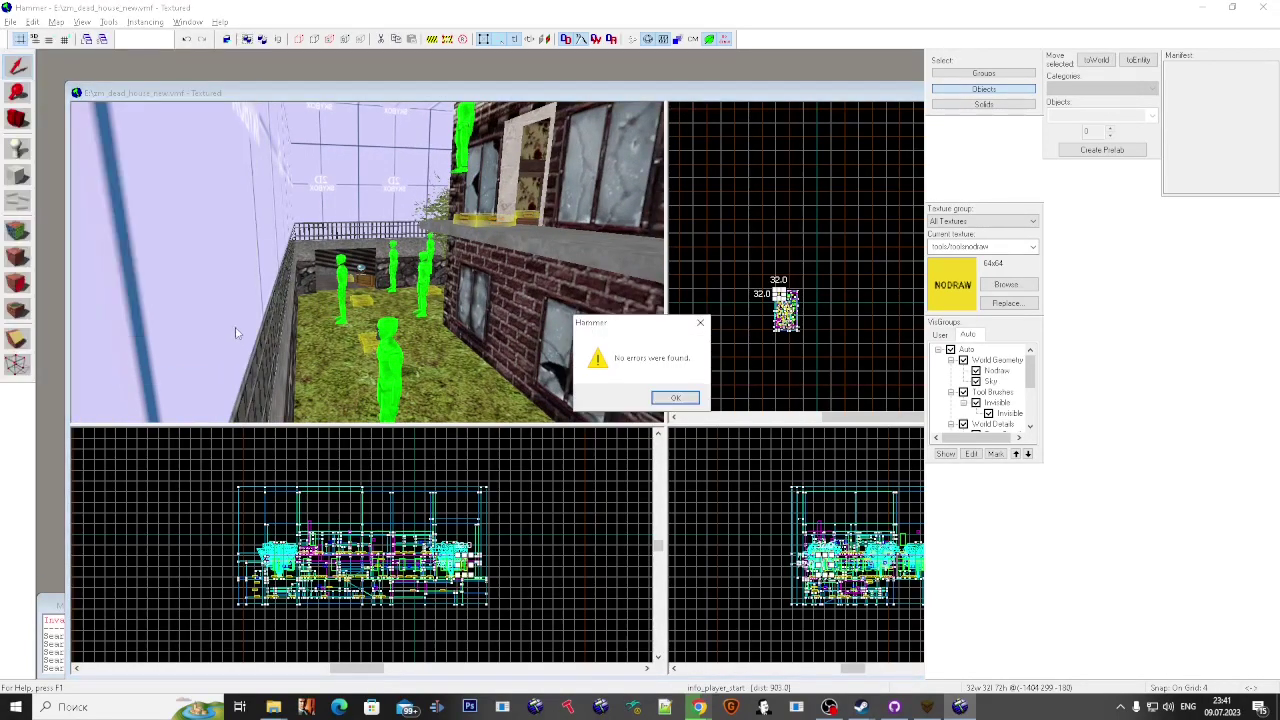
key(Return)
Step: Compile and run the map with the HDR Full compile -final (slow) configuration, reviewing its light, copy and game commands
click(10, 22)
click(30, 166)
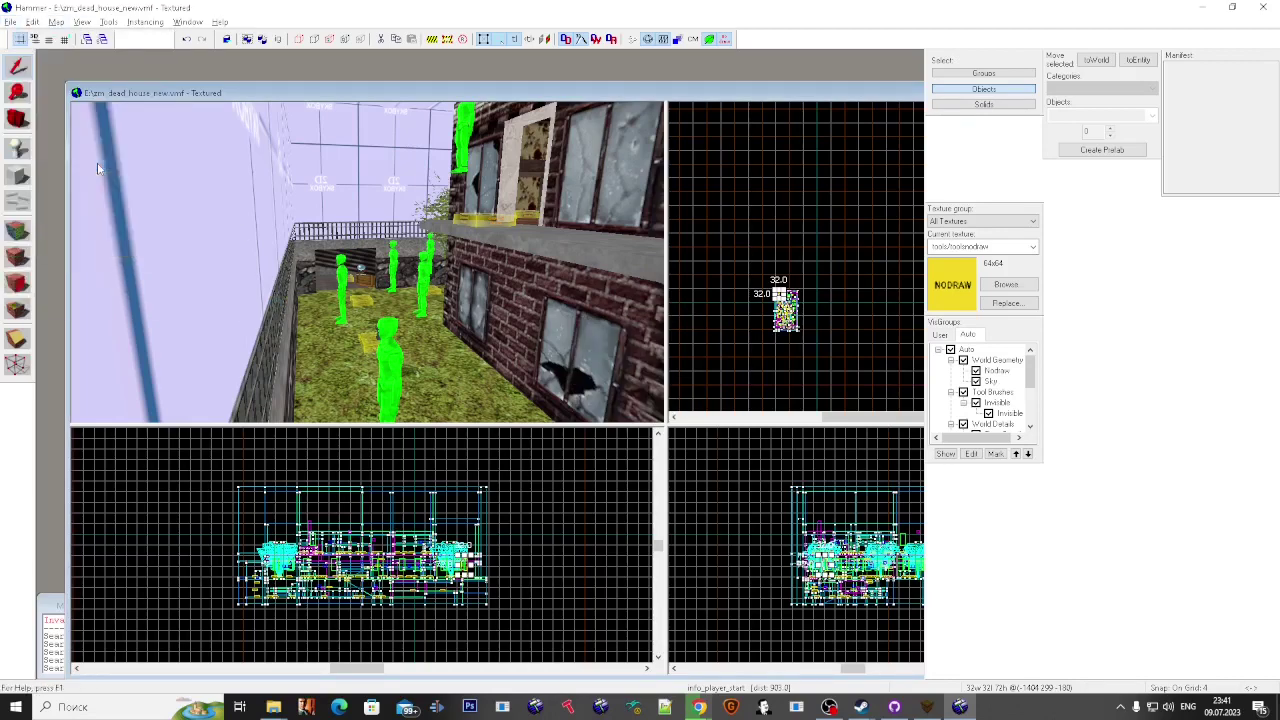
click(508, 278)
click(508, 279)
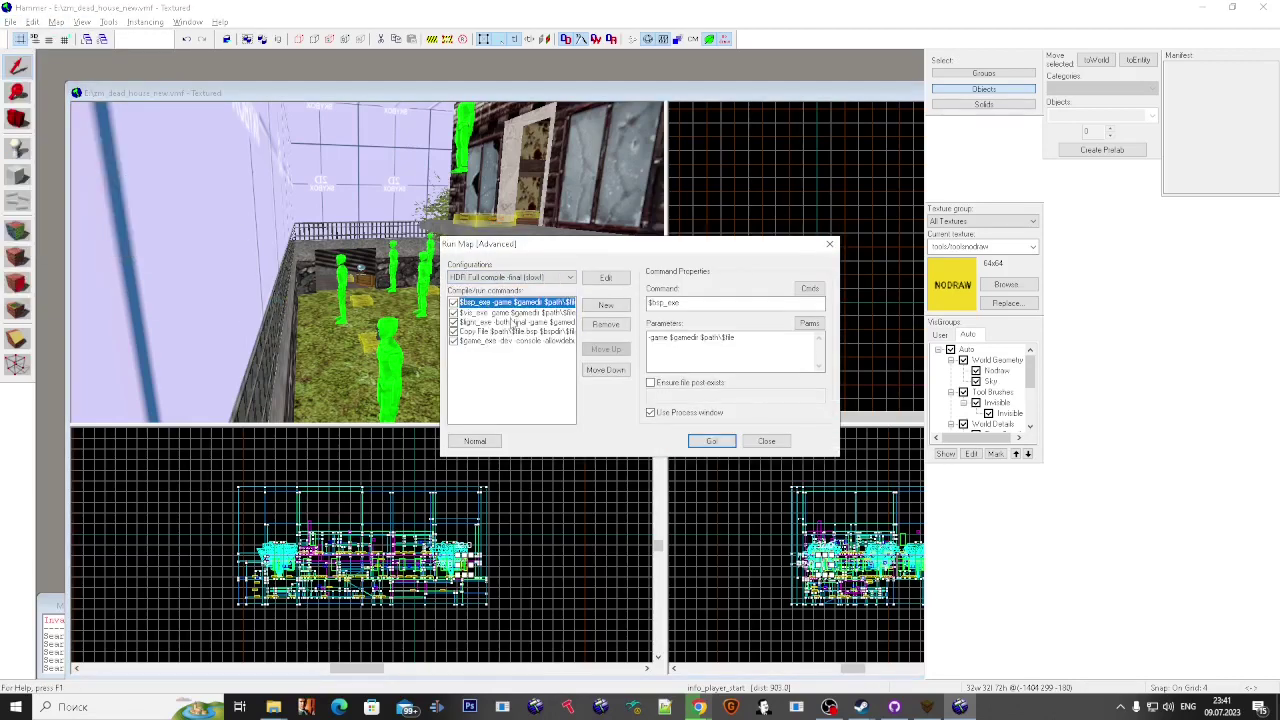
click(512, 321)
click(516, 330)
click(522, 340)
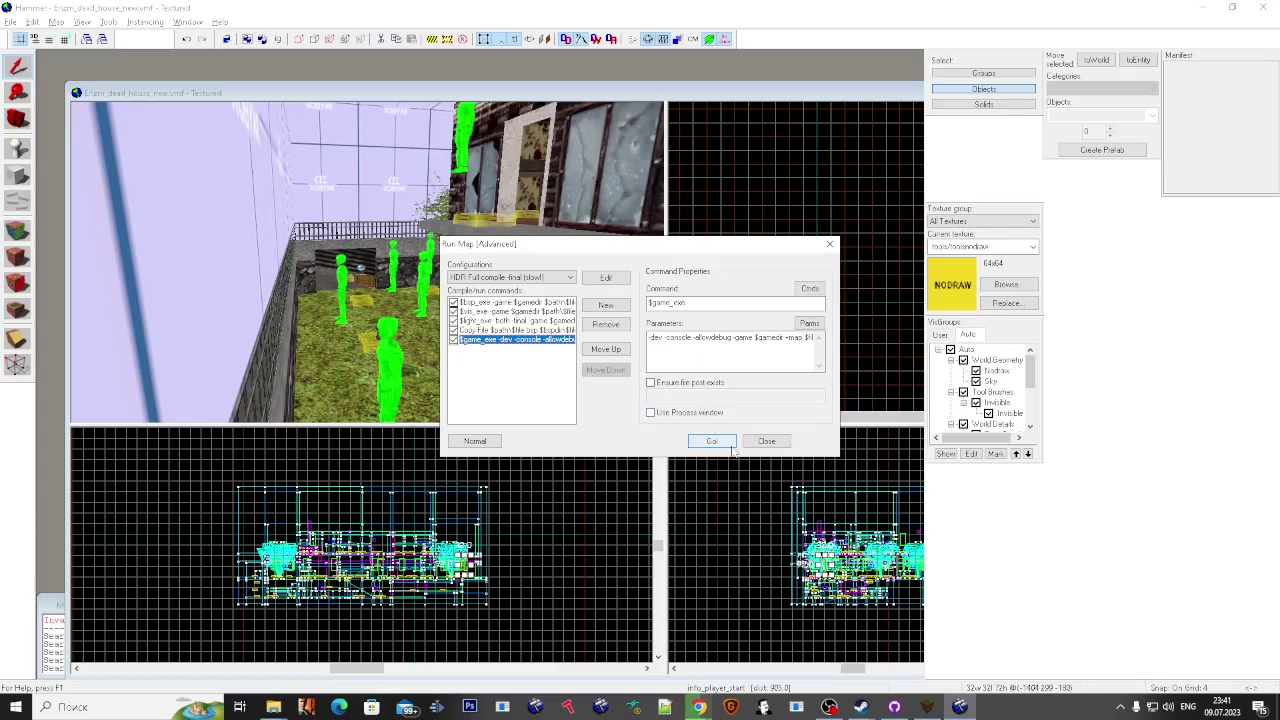
click(721, 441)
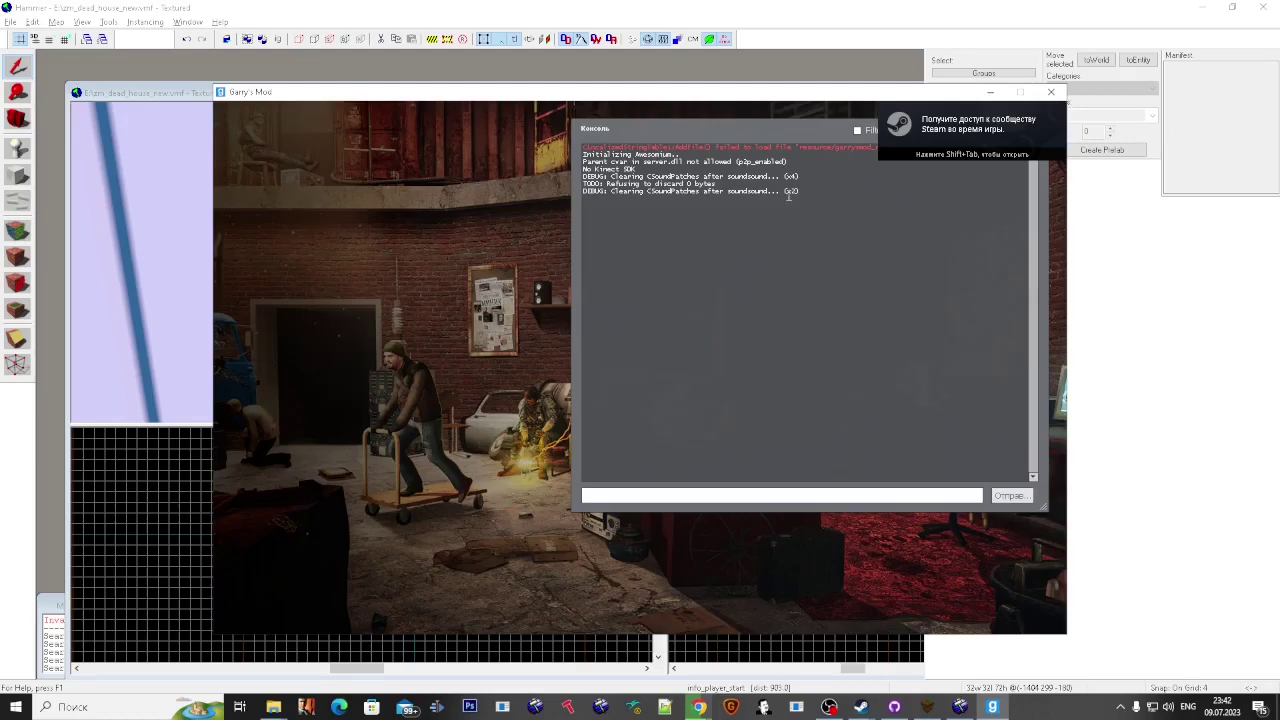
Step: Close Hammer, then walk through the compiled map in Garry's Mod to inspect the balcony, yard and hatch in the grass
click(1260, 8)
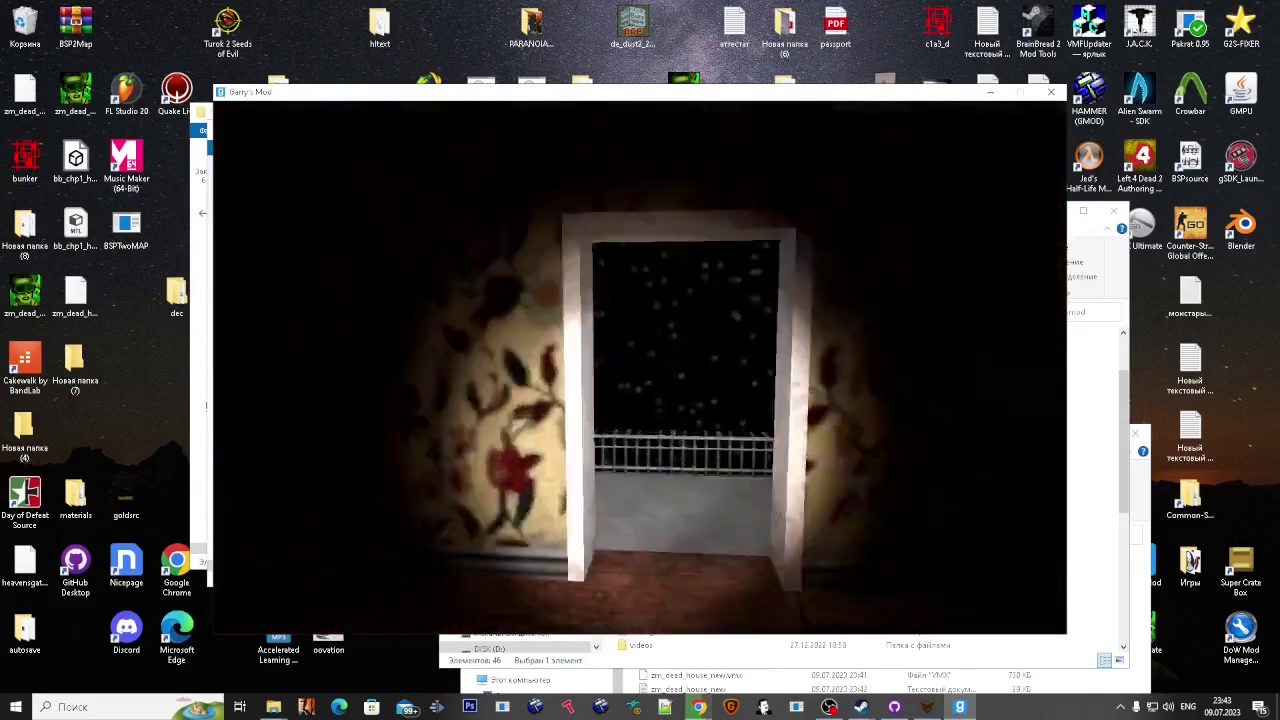
key(w)
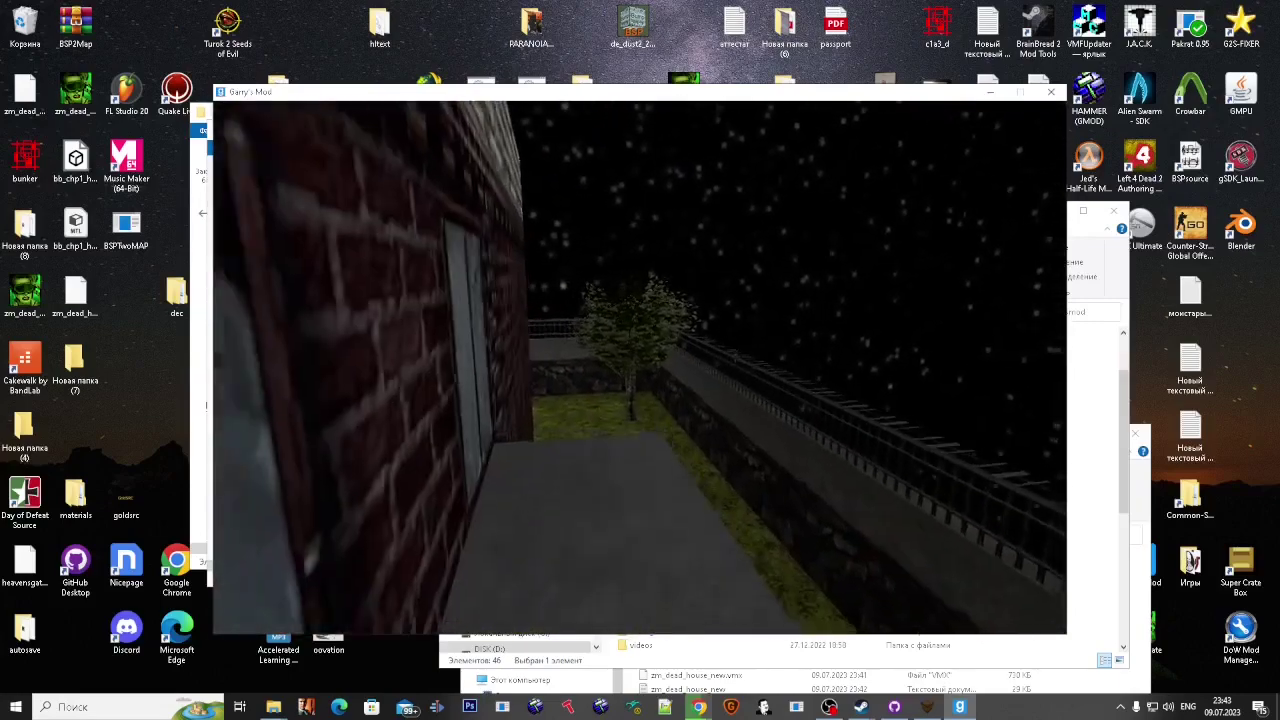
key(w)
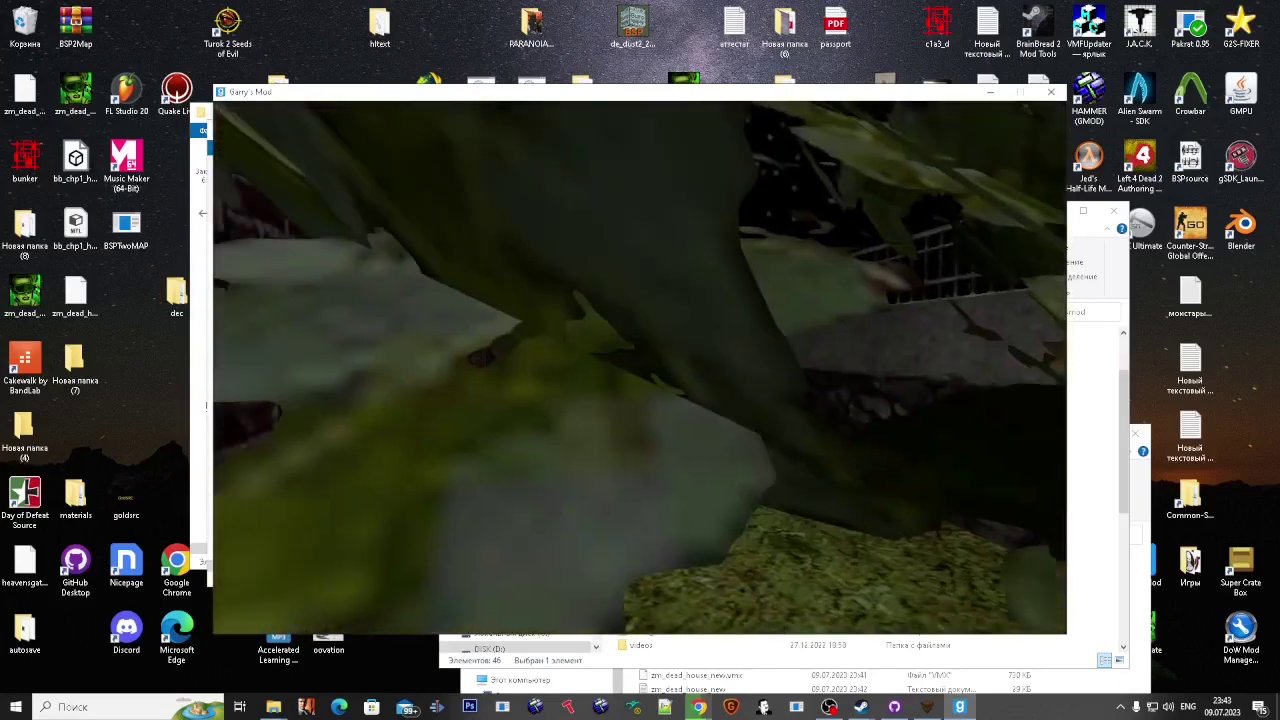
key(w)
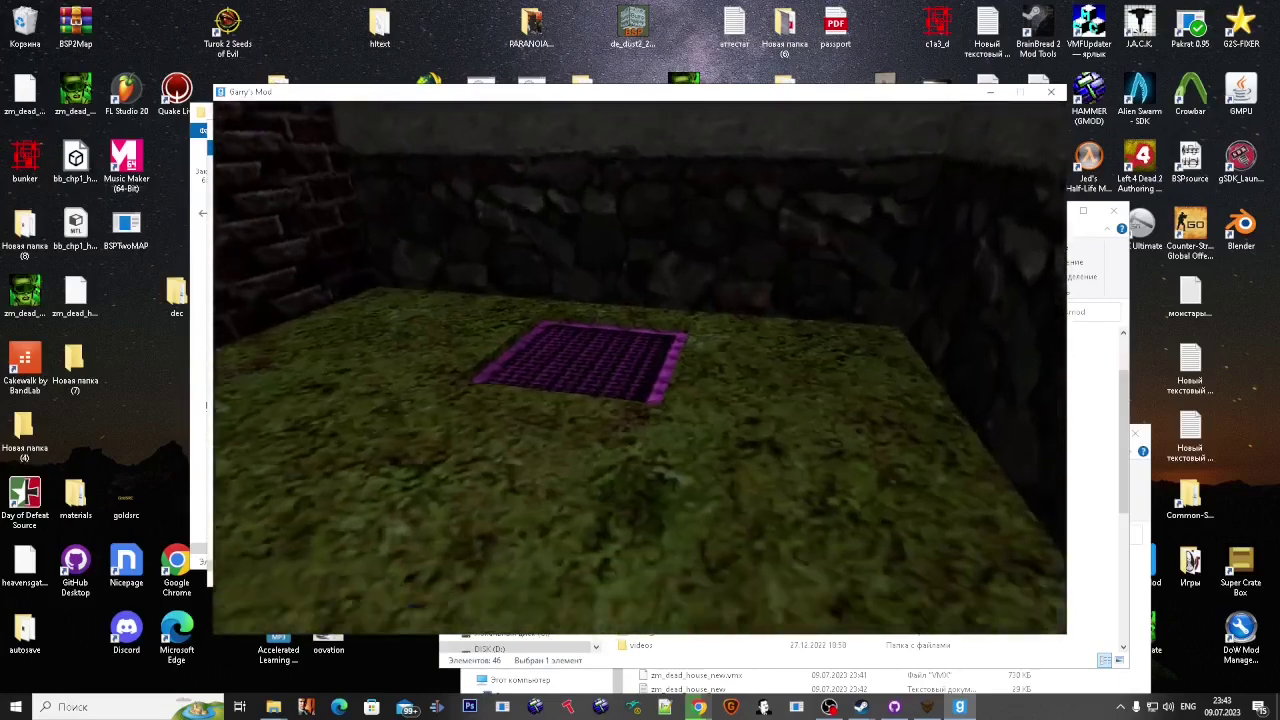
key(Escape)
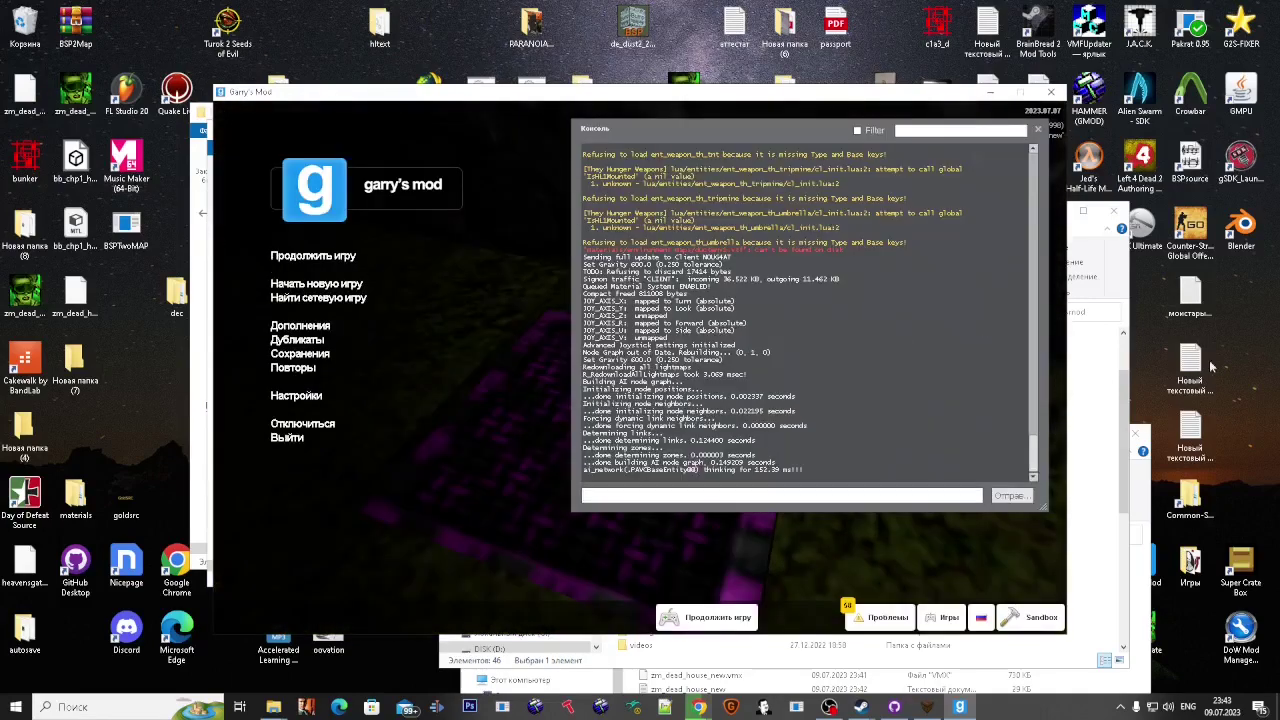
Step: Switch to File Explorer and open the materials folder of zm_dead_house_new_d inside the BSPsource 1.4.0 folder
click(1081, 363)
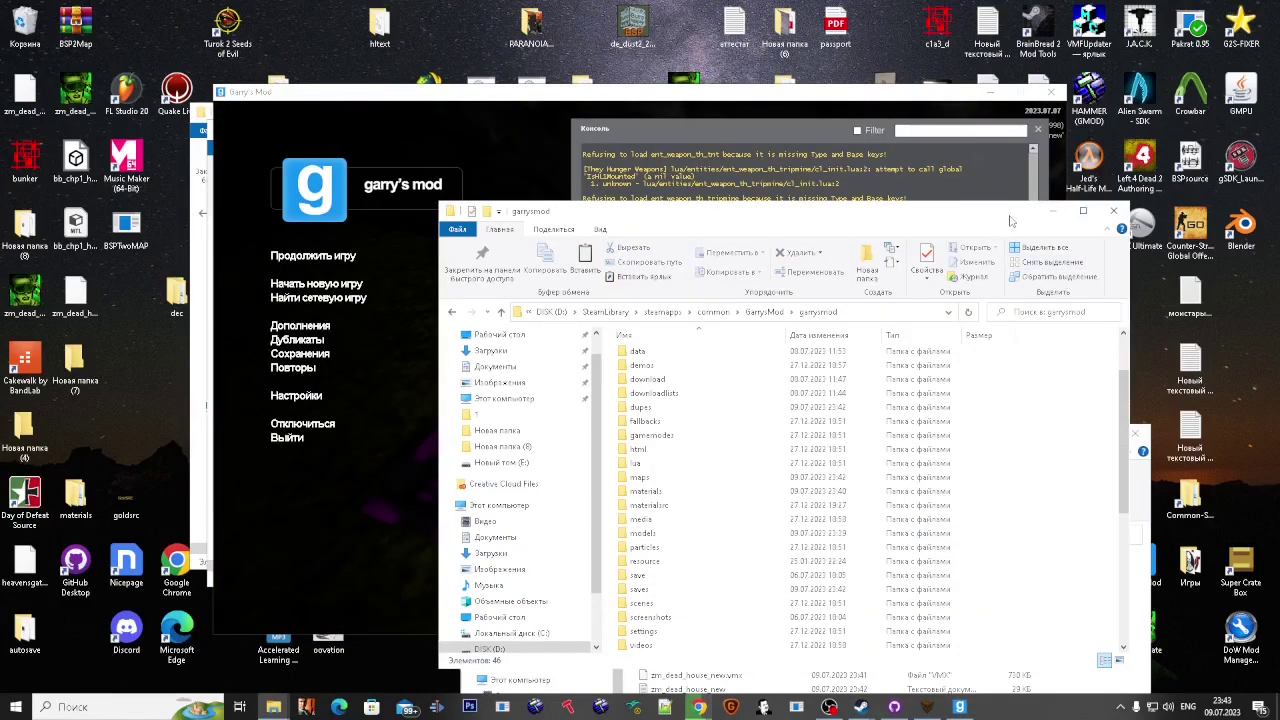
drag(1025, 212, 1066, 166)
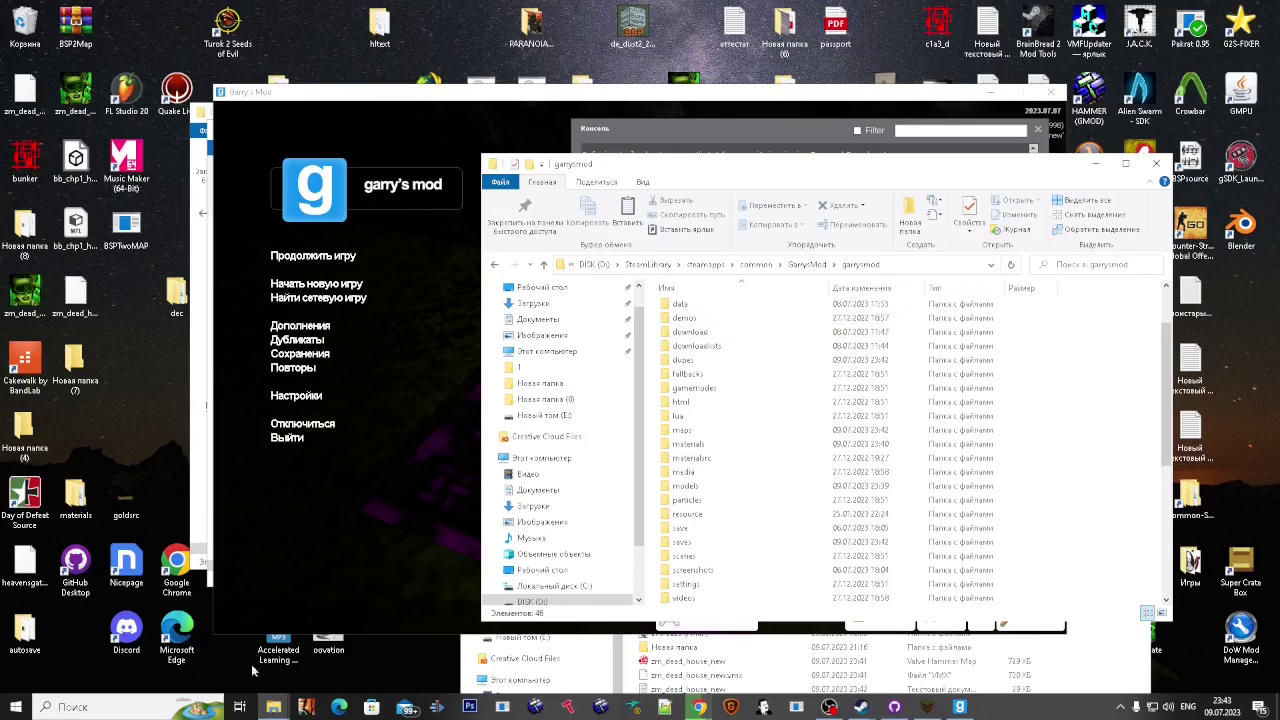
mouse_move(276, 708)
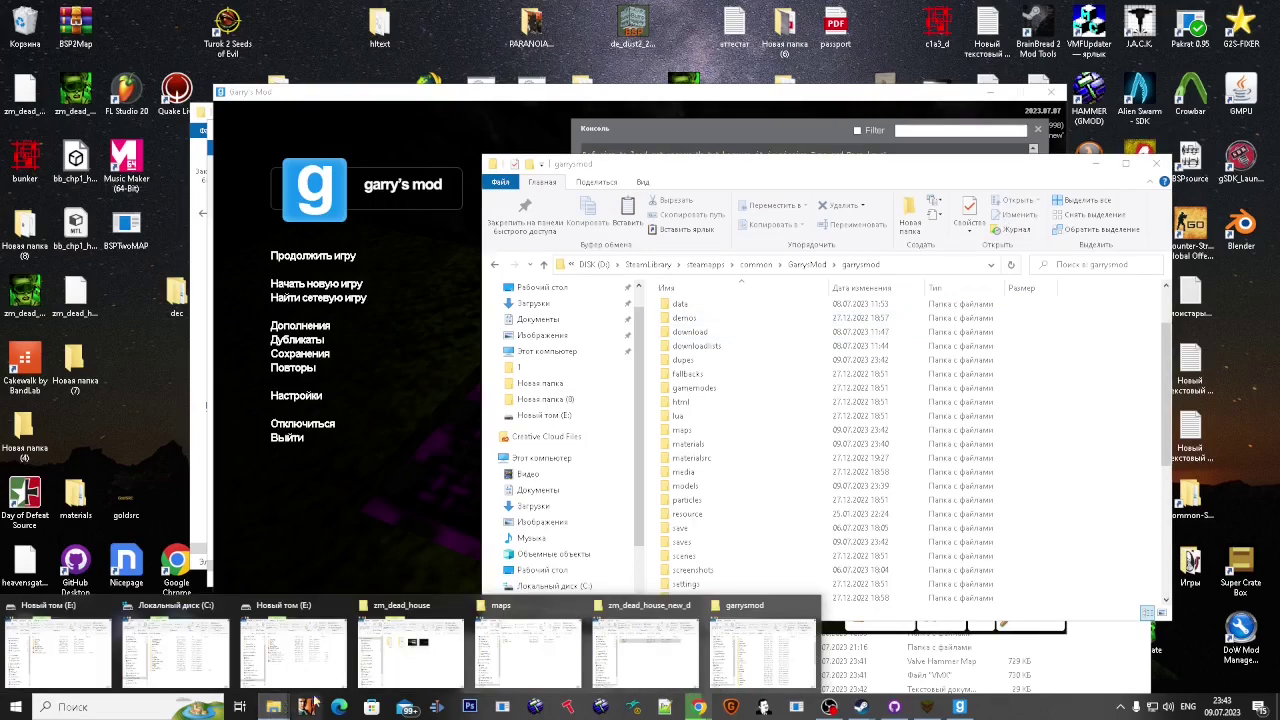
double_click(1188, 161)
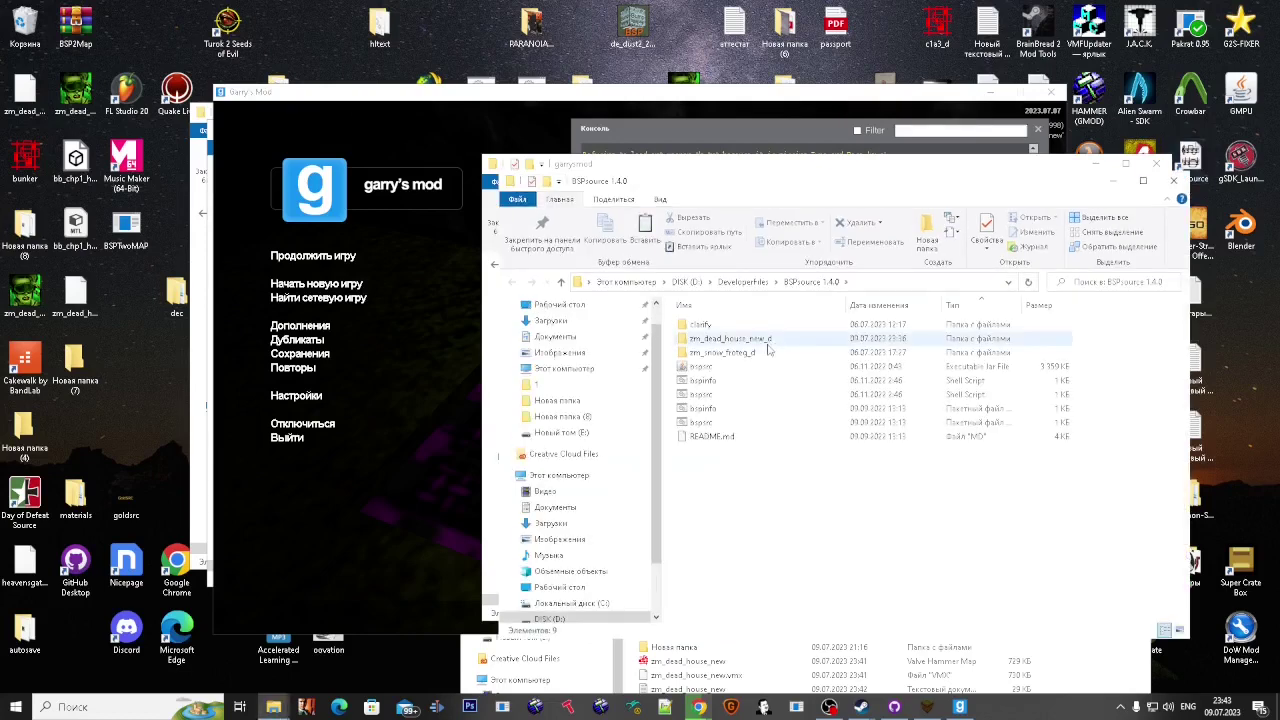
double_click(749, 334)
click(749, 326)
double_click(749, 328)
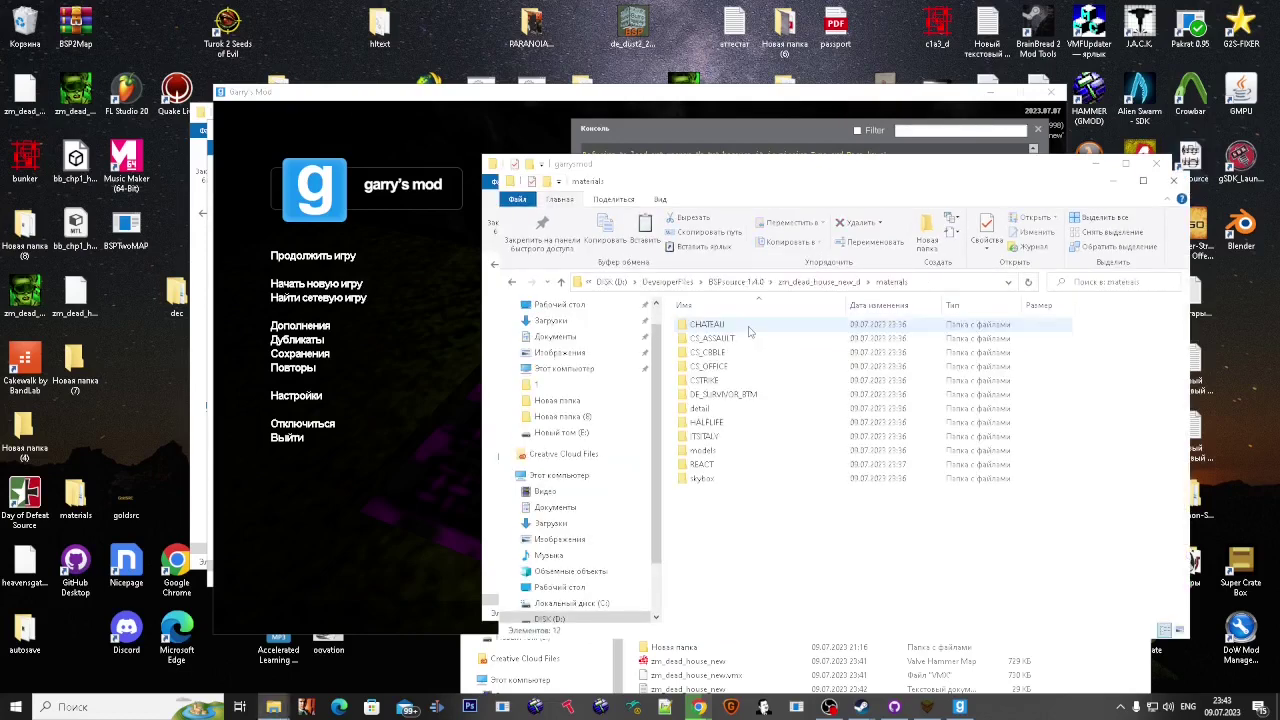
Step: Find the DUCT_BREAK material file in the HALFLIFE folder with texture previews shown, and open it in Notepad
double_click(729, 421)
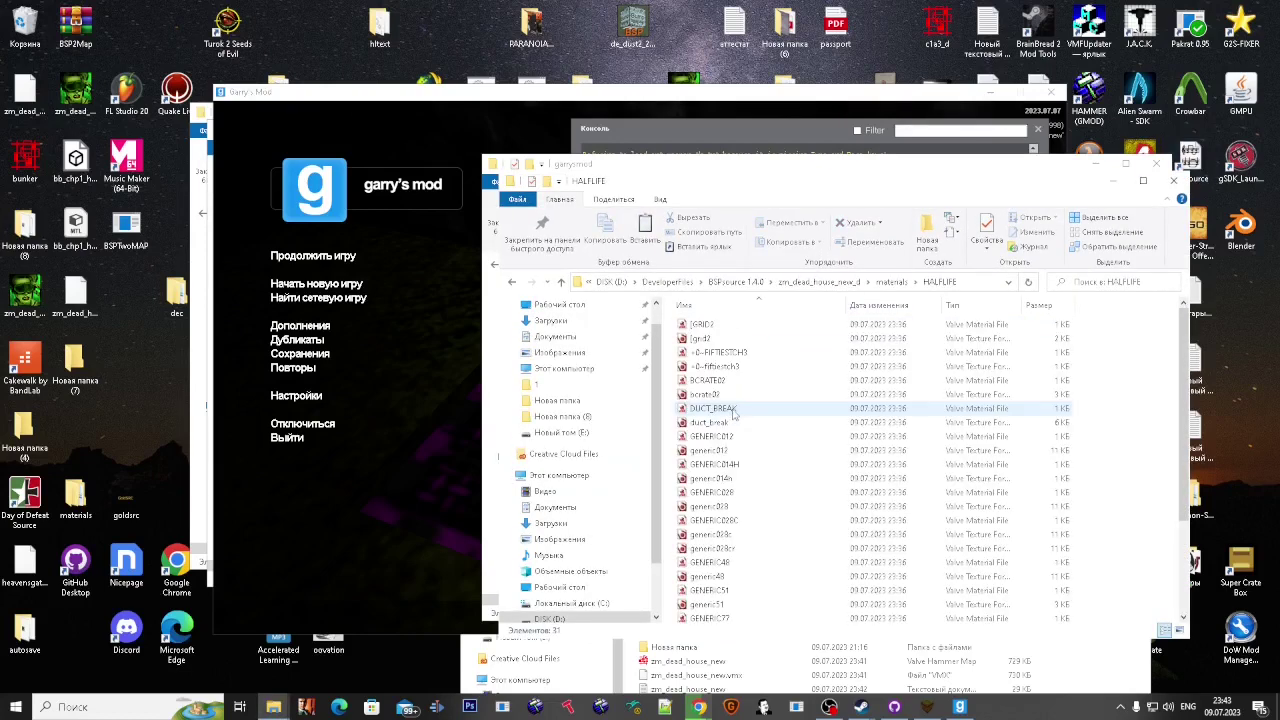
scroll(735, 416, down, 3)
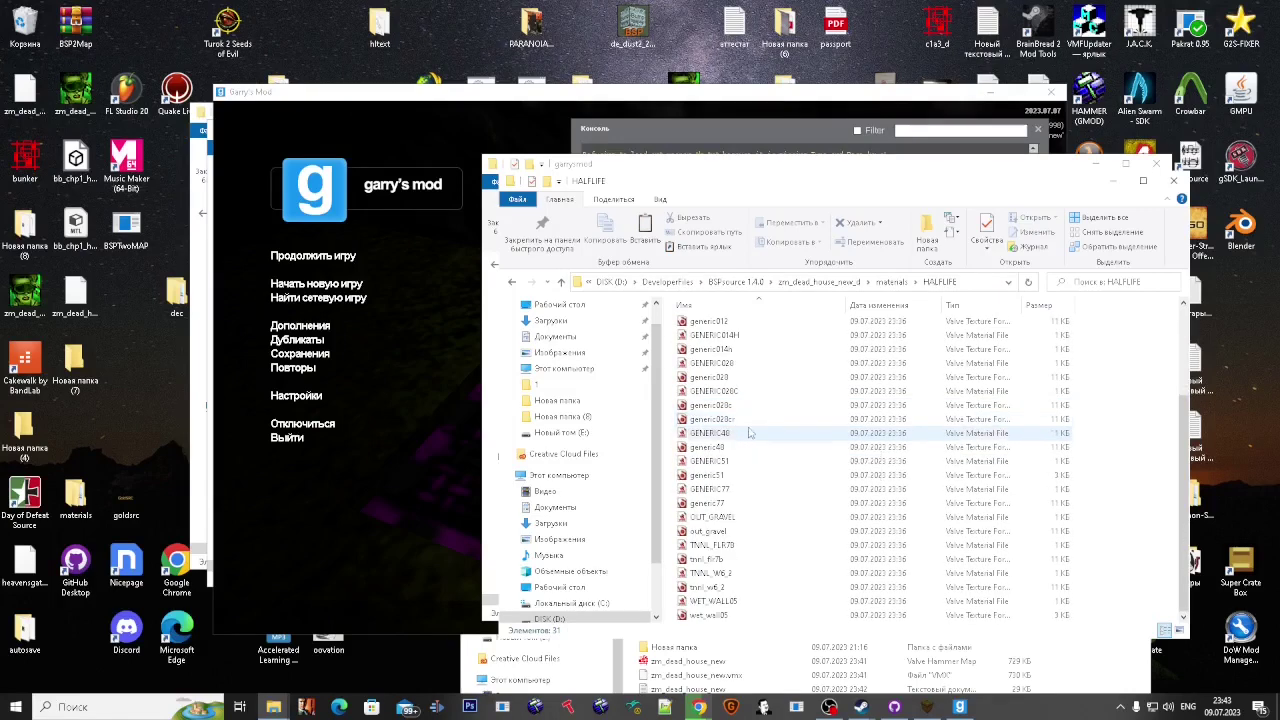
ctrl+scroll(767, 455, down, 1)
scroll(767, 455, down, 1)
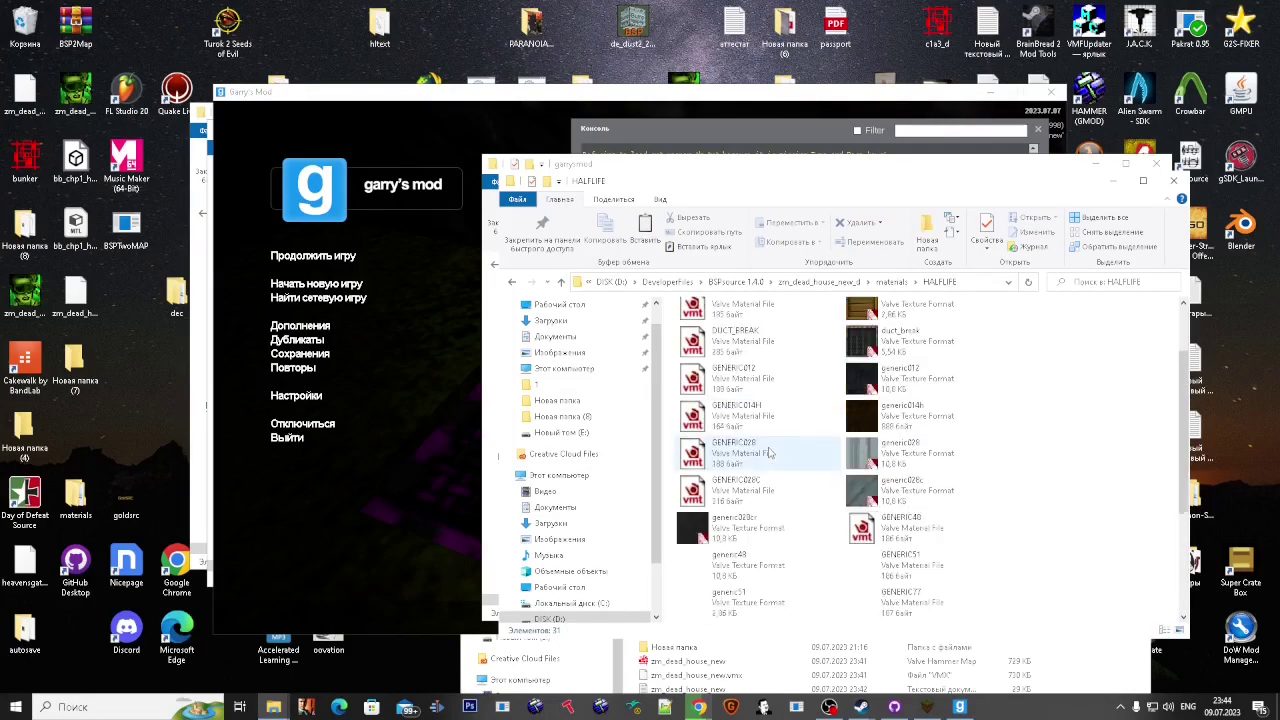
click(788, 348)
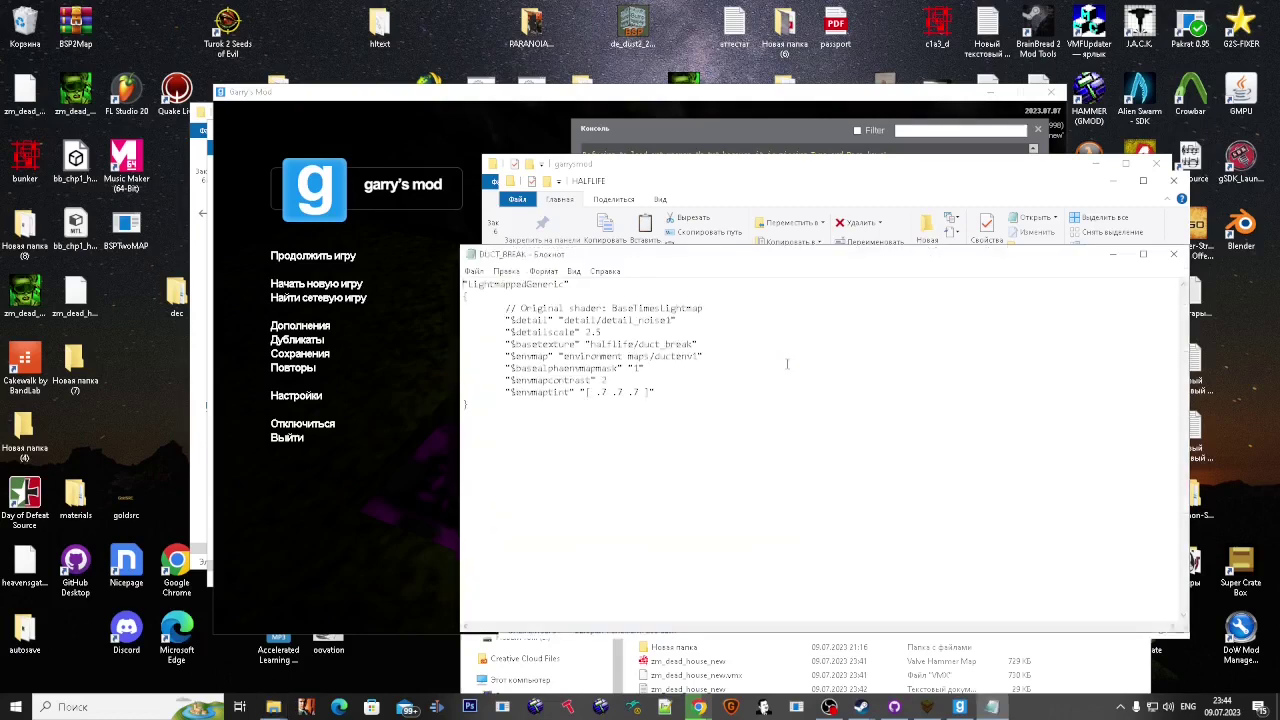
Step: Delete the $envmap, $basealphaenvmapmask, $envmapcontrast and $envmaptint lines from the DUCT_BREAK material, then save and close the file
drag(656, 393, 426, 355)
key(BackSpace)
key(BackSpace)
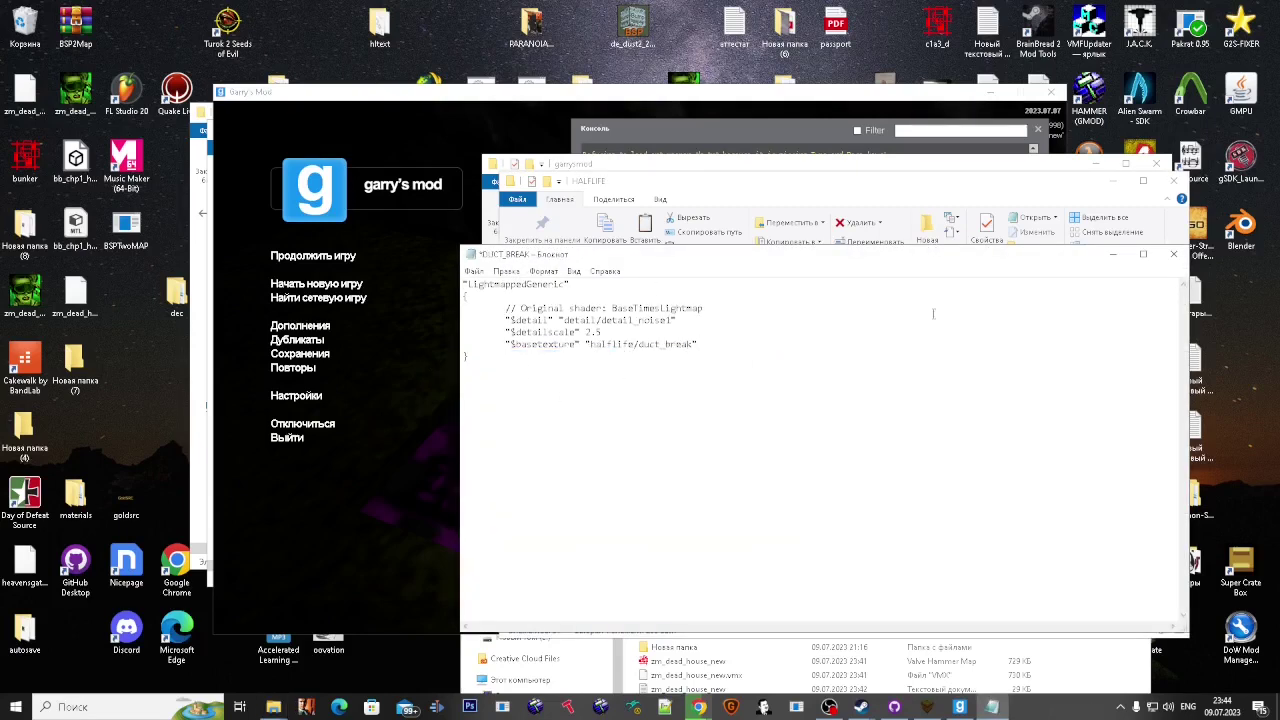
key(ctrl+s)
click(1173, 254)
Step: Return to Garry's Mod and walk through the hatch opening and underground brick tunnels to inspect the map's lighting and textures
click(412, 422)
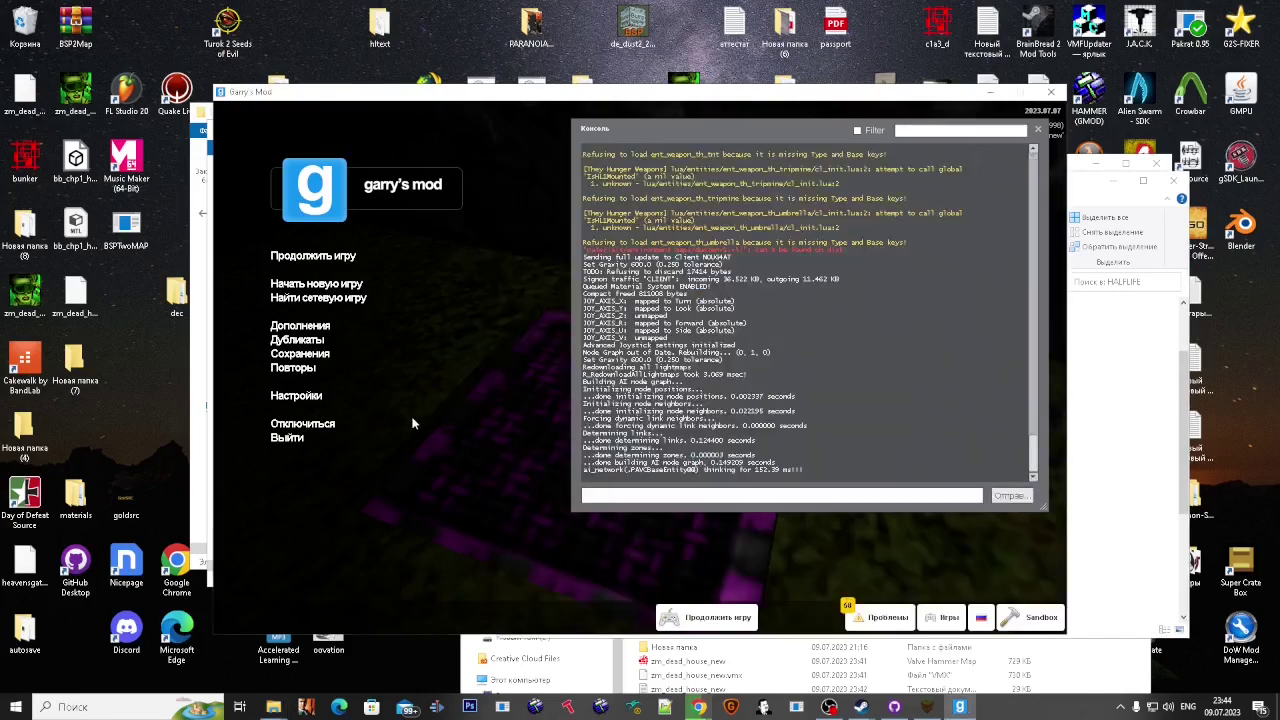
key(Escape)
key(w)
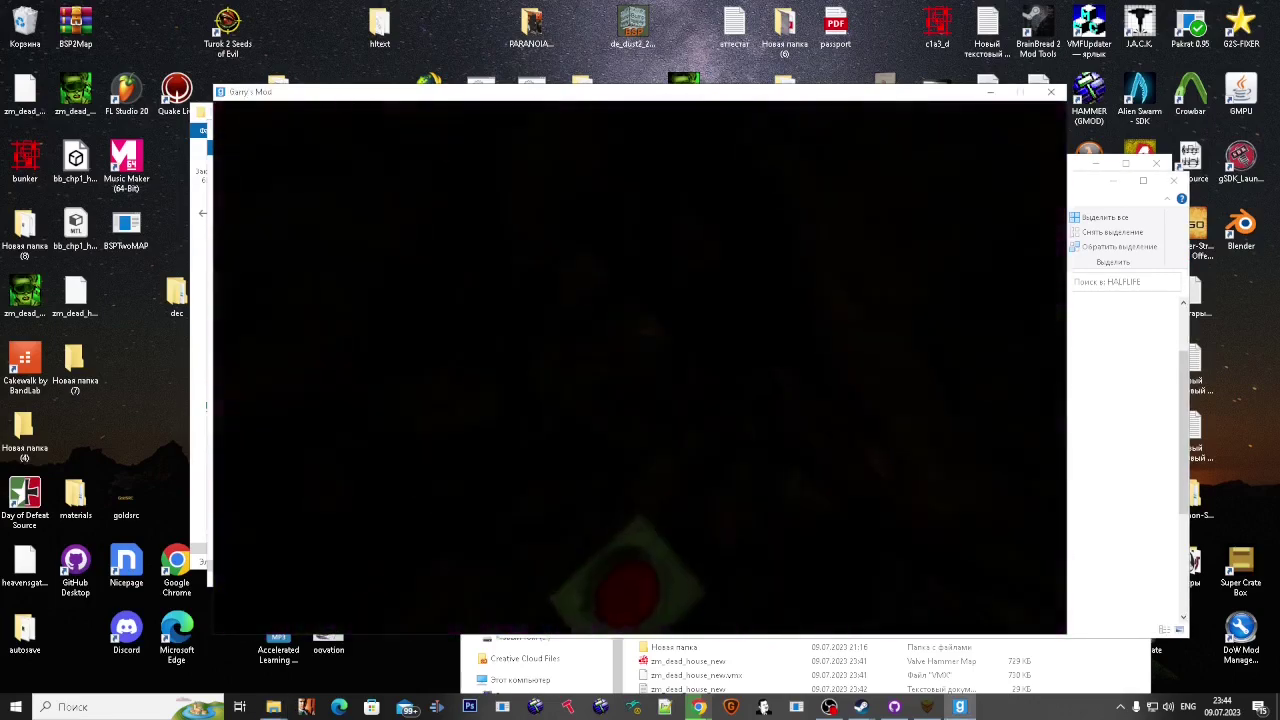
key(f)
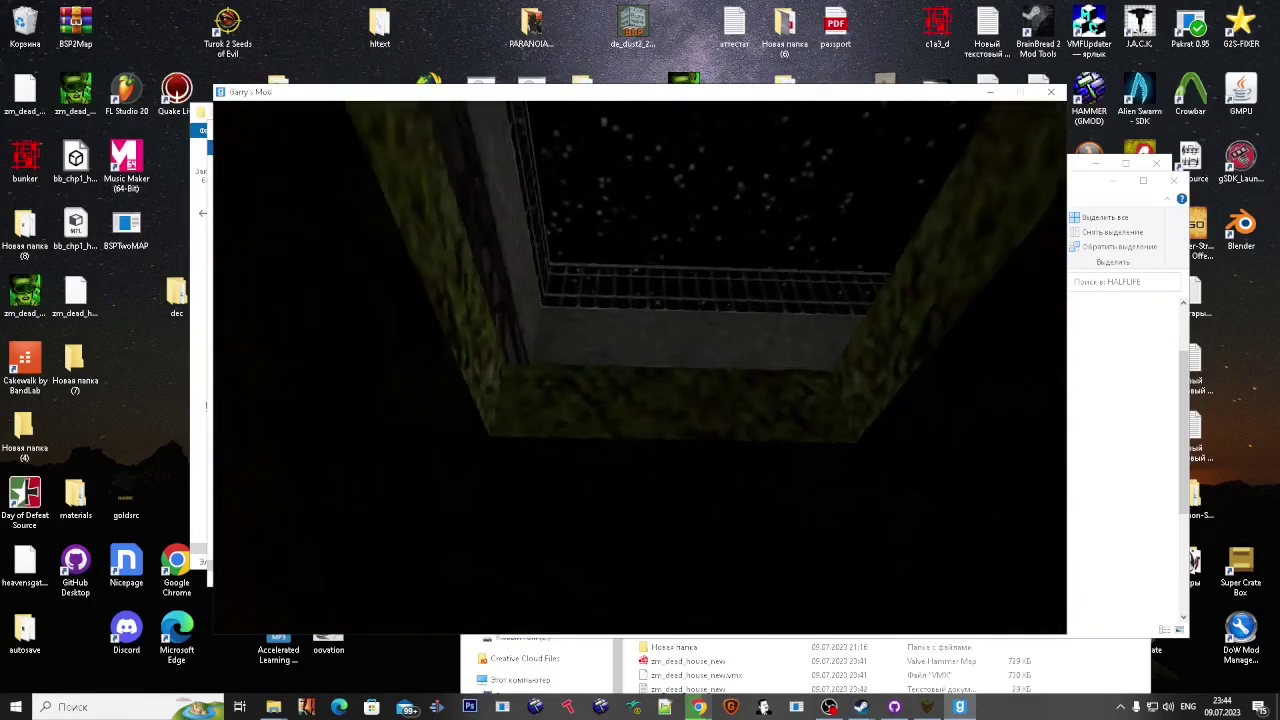
key(w)
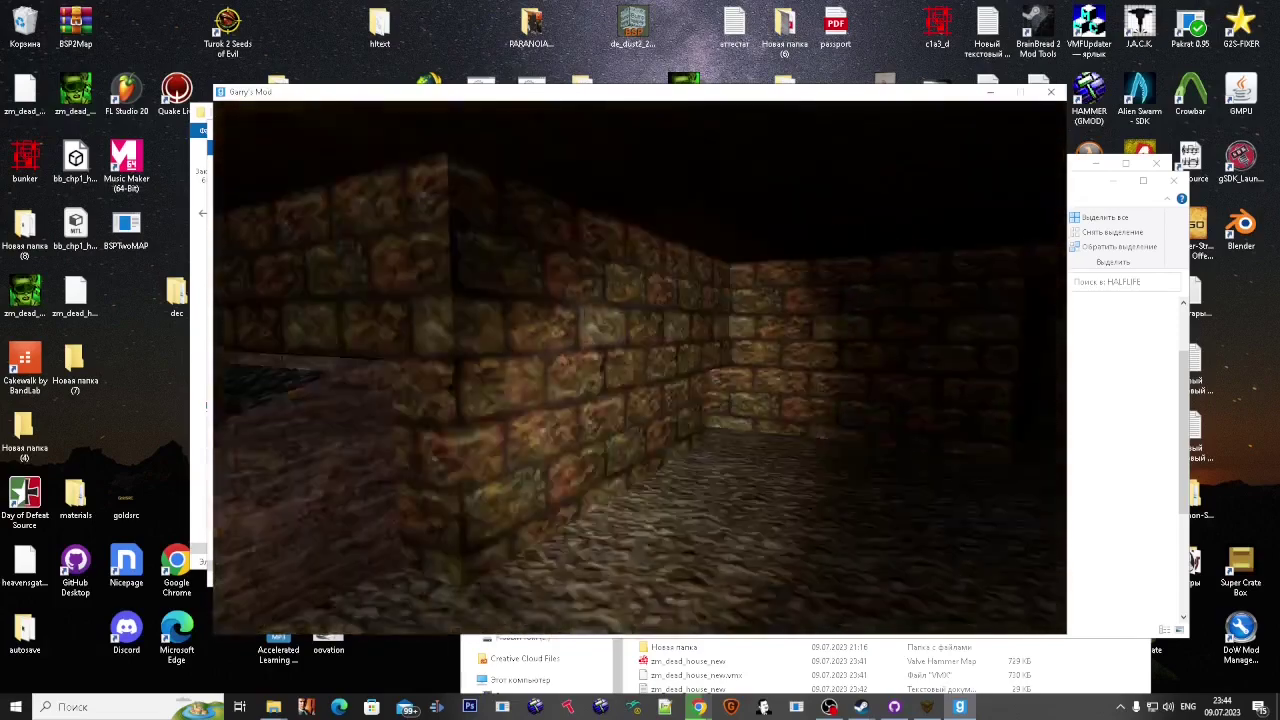
key(w)
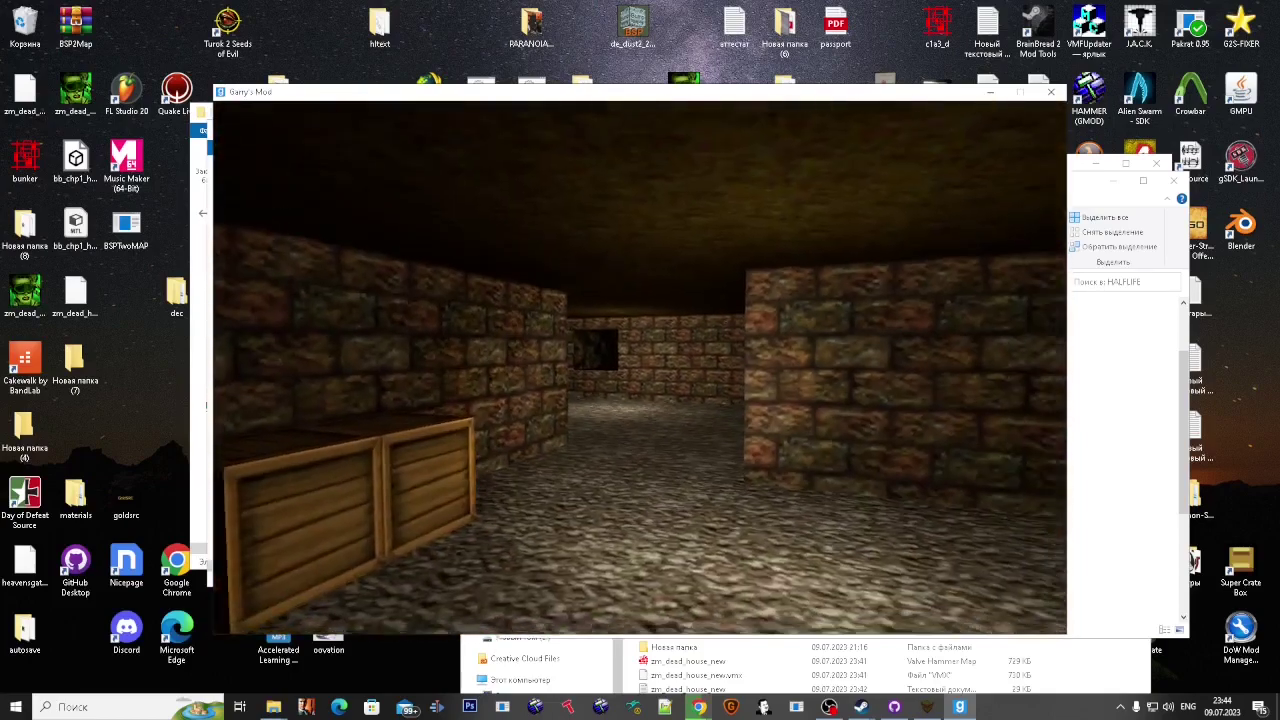
Step: Walk out of the tunnels into the yard and take an in-game screenshot of the brick house beside the tree
key(w)
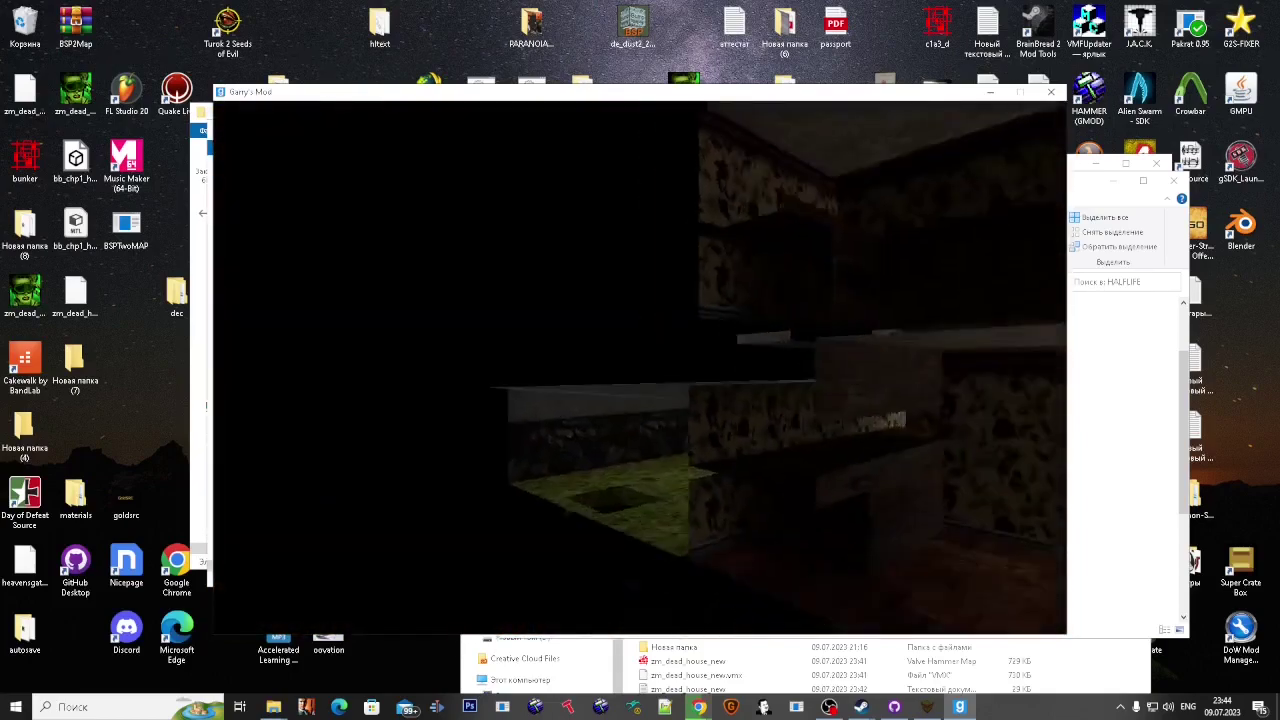
key(w)
key(w)
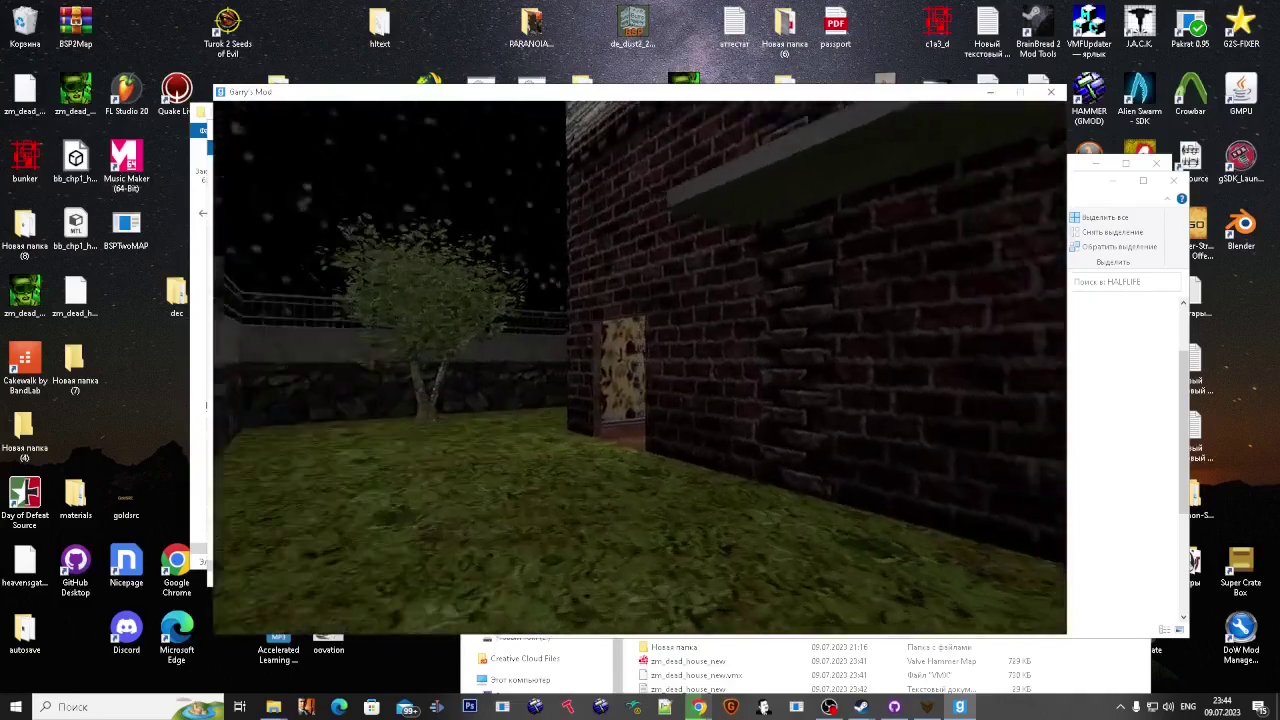
key(s)
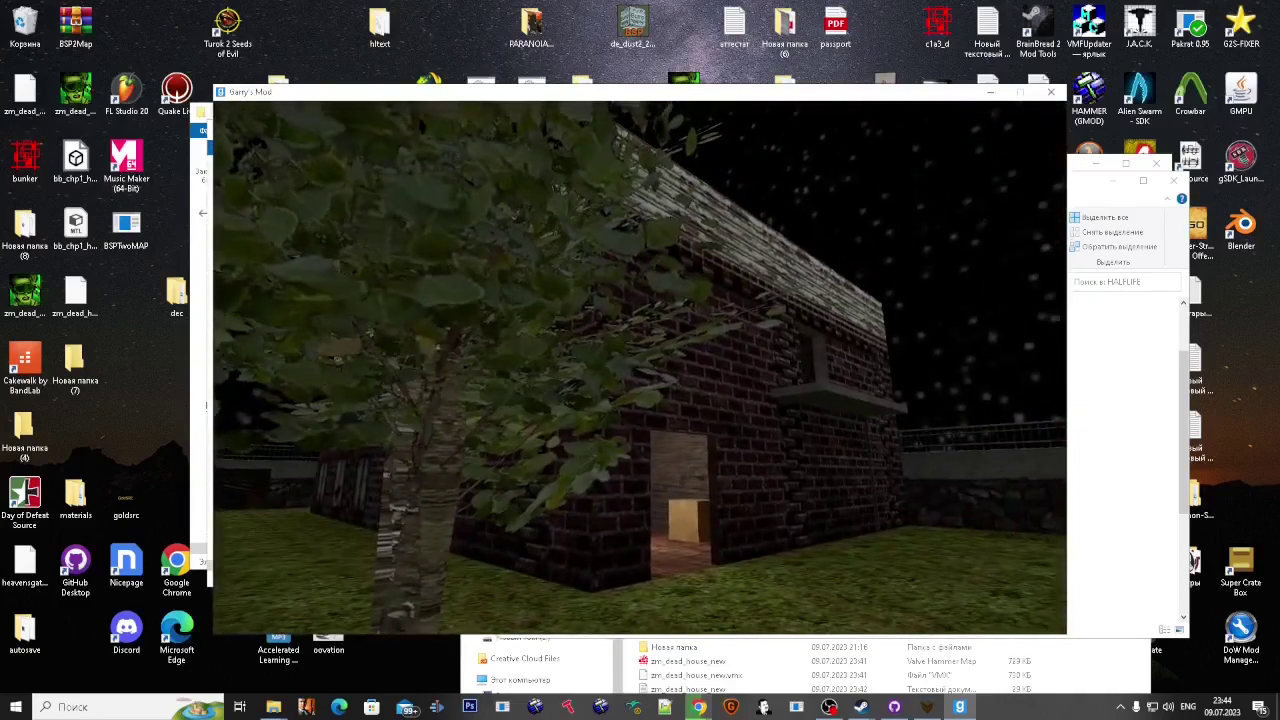
key(w)
key(F5)
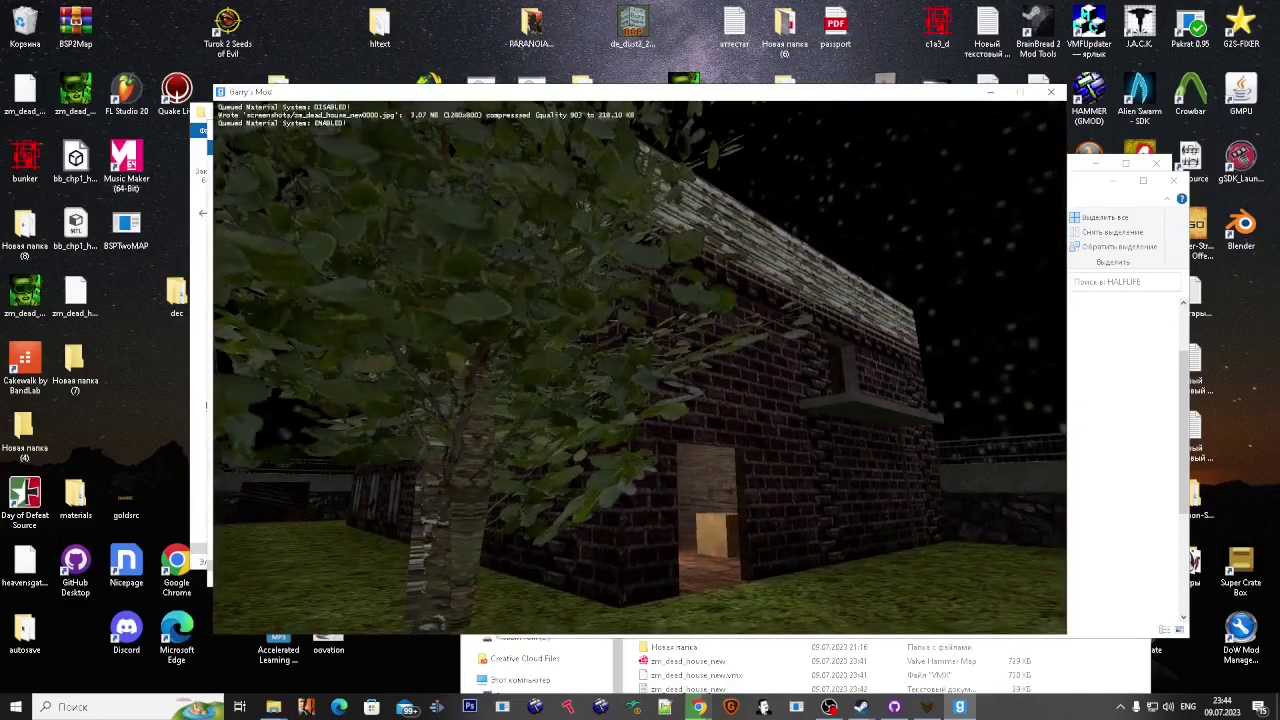
Step: Set developer to 0 through the console and return to the game
key(grave)
text(developer 0)
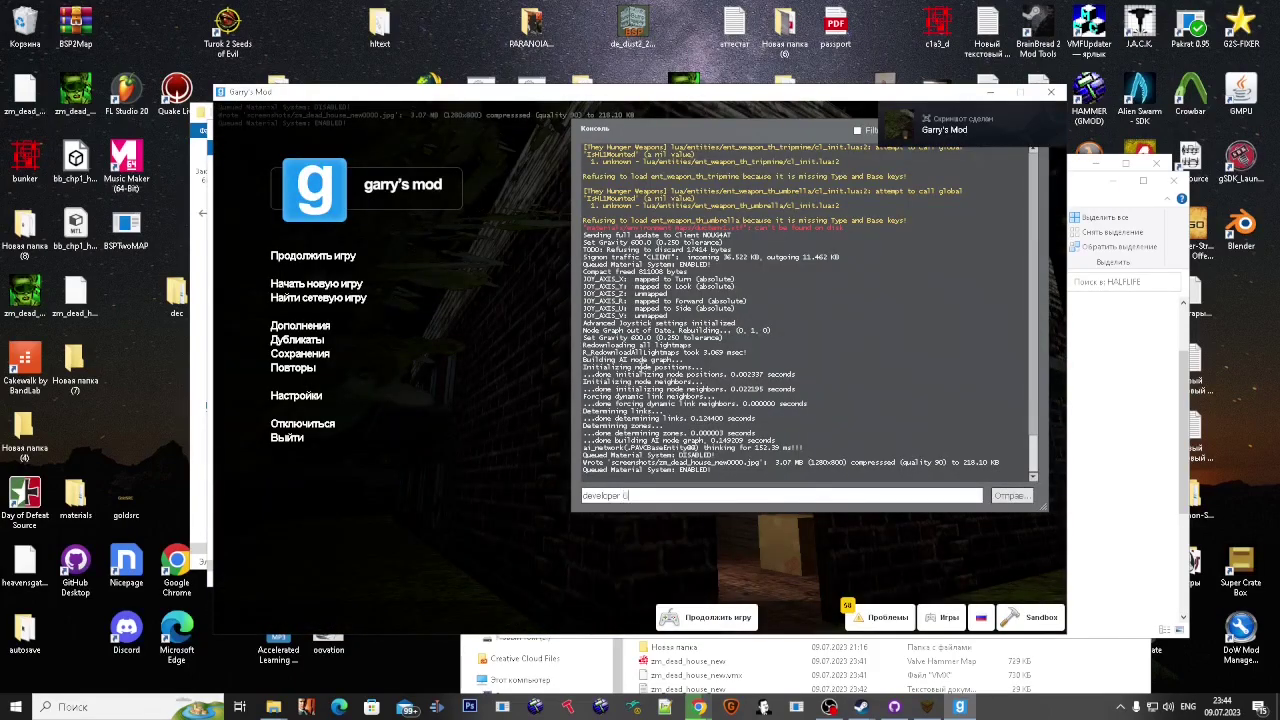
key(Return)
key(grave)
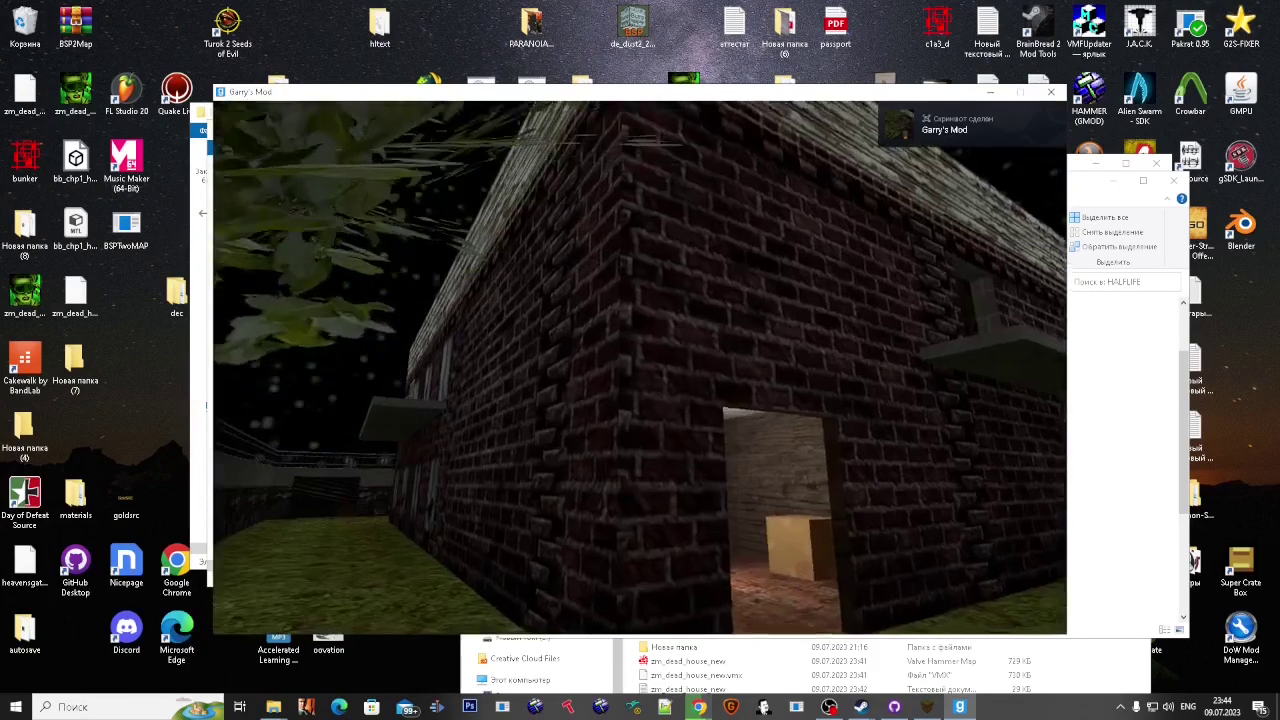
Step: Take in-game screenshots of the underground brick tunnel and the lamp-lit rooms with floral wallpaper inside the house
key(w)
key(w)
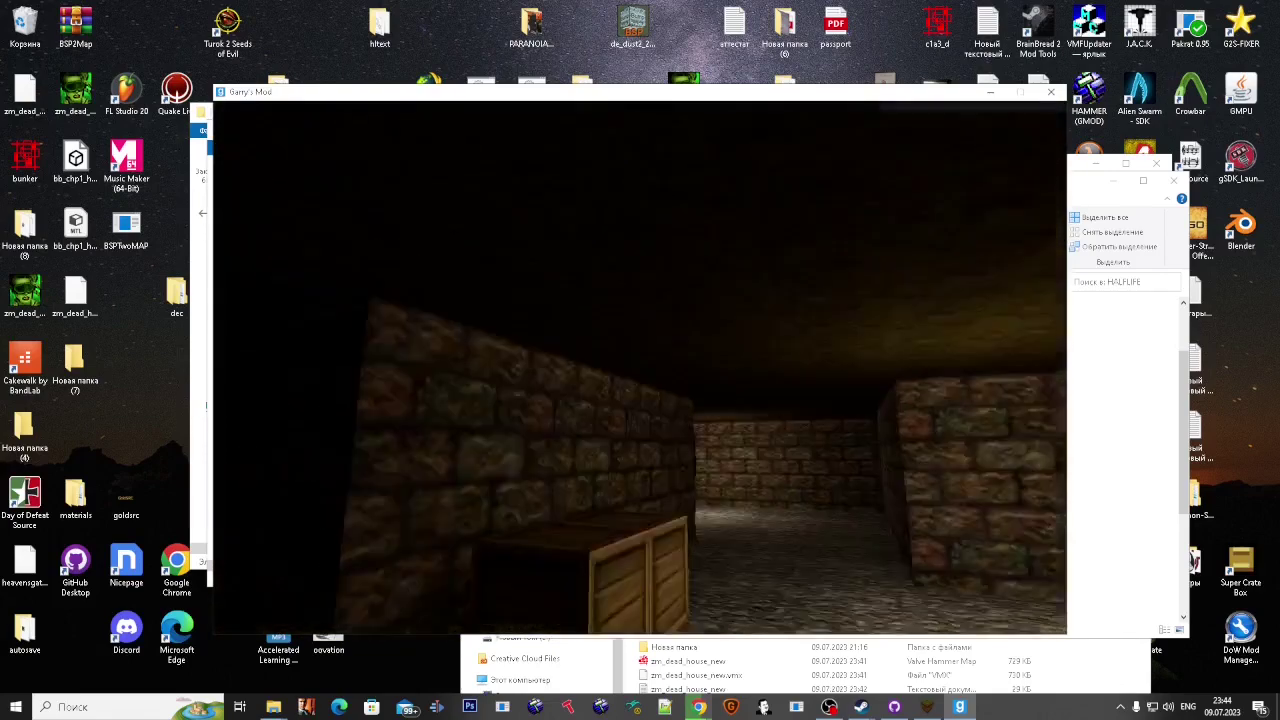
key(F12)
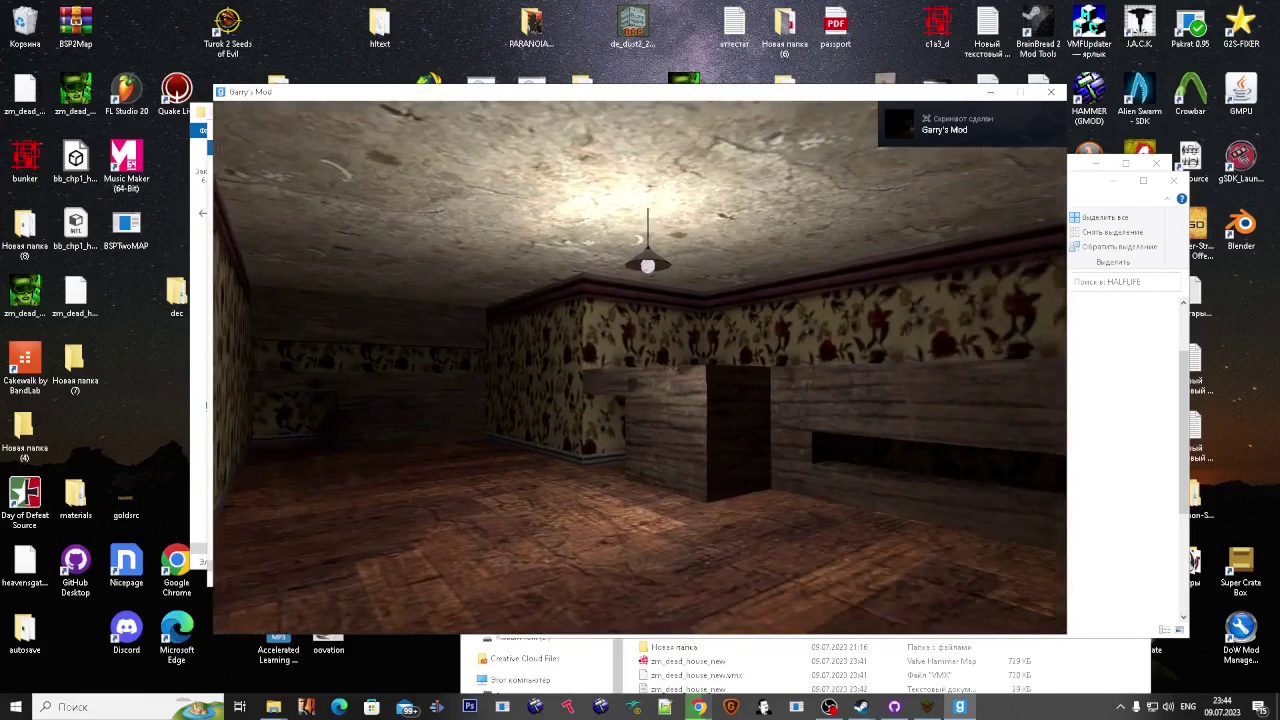
key(a)
key(F12)
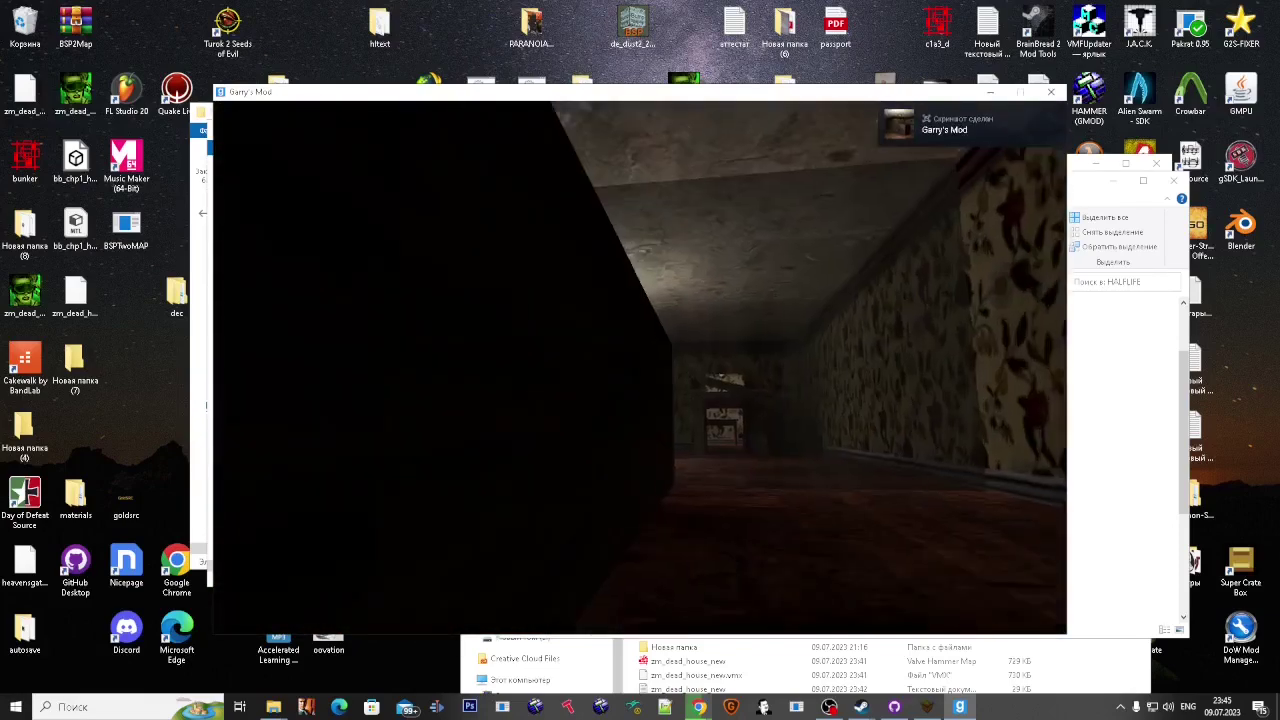
key(s)
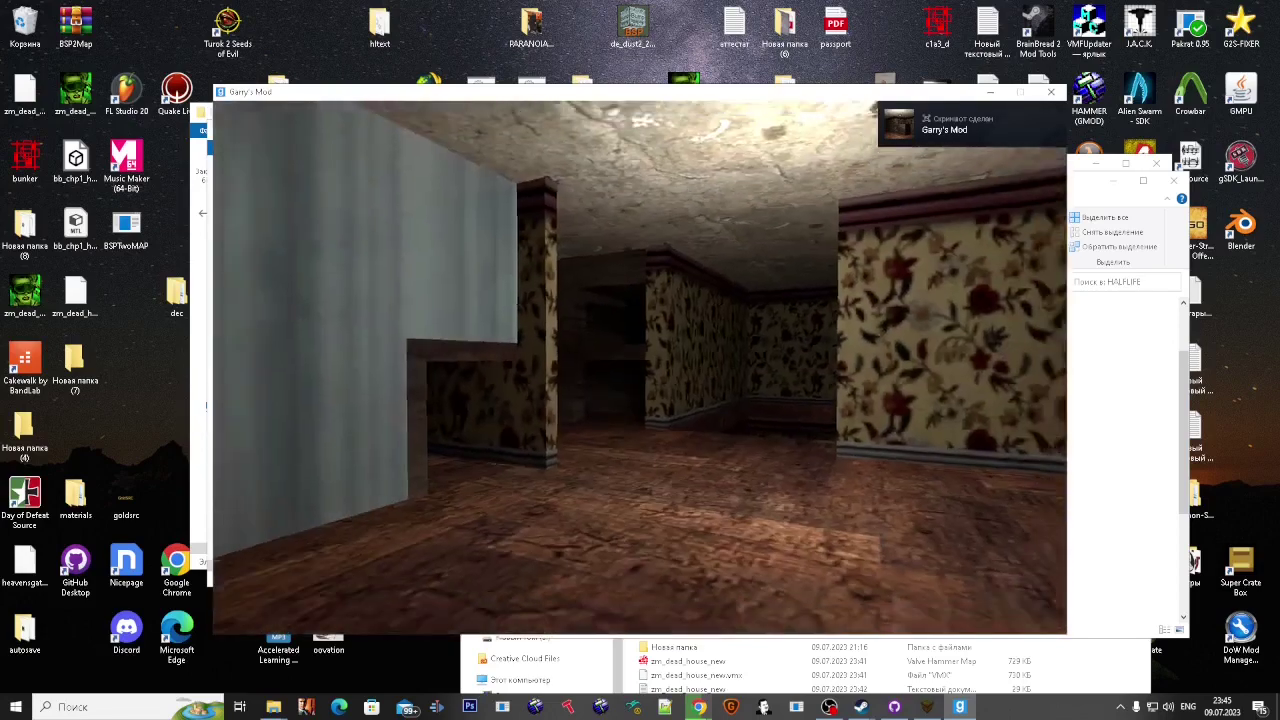
key(F12)
key(s)
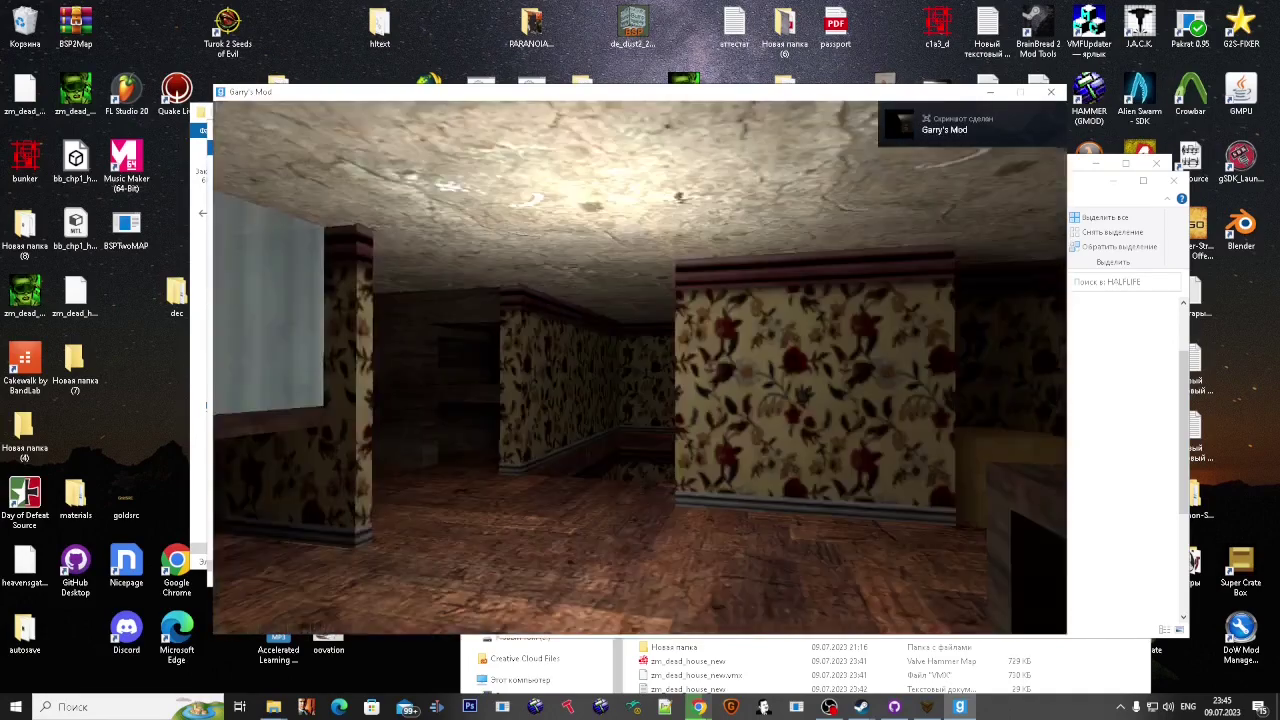
Step: Go outside and take an in-game screenshot of the fenced yard beside the house's broken window
key(w)
key(w)
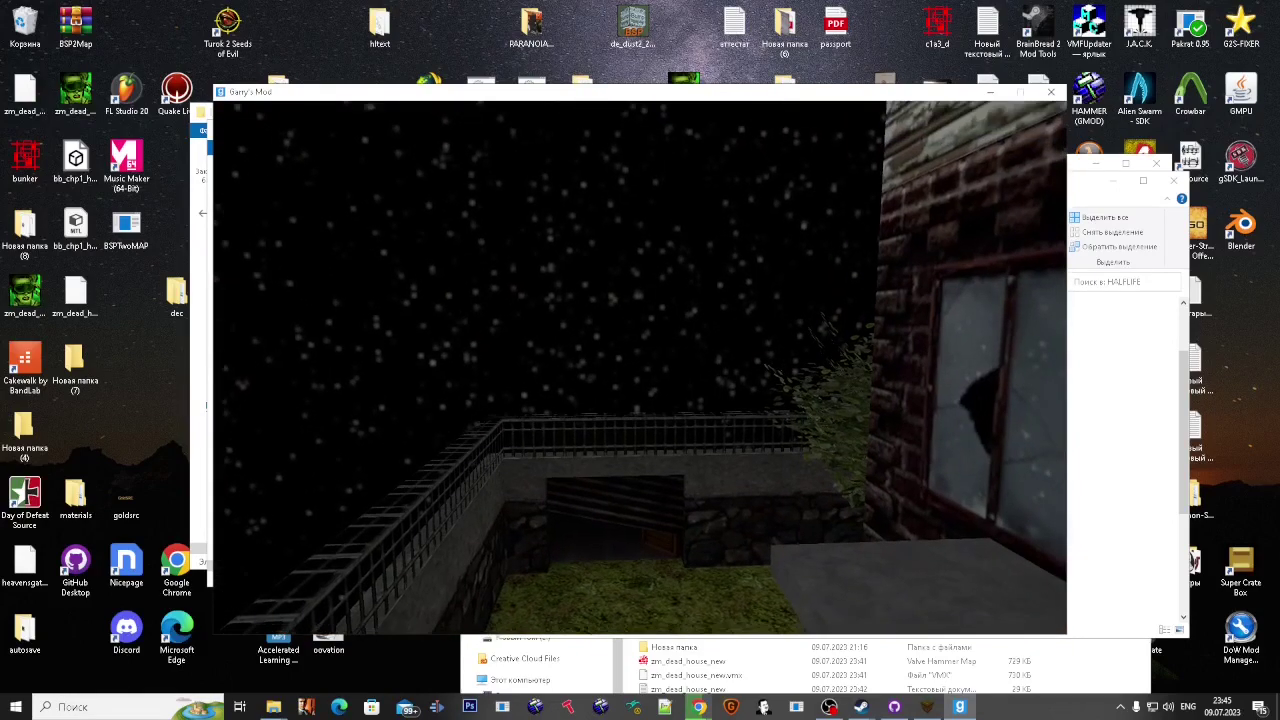
key(w)
key(F12)
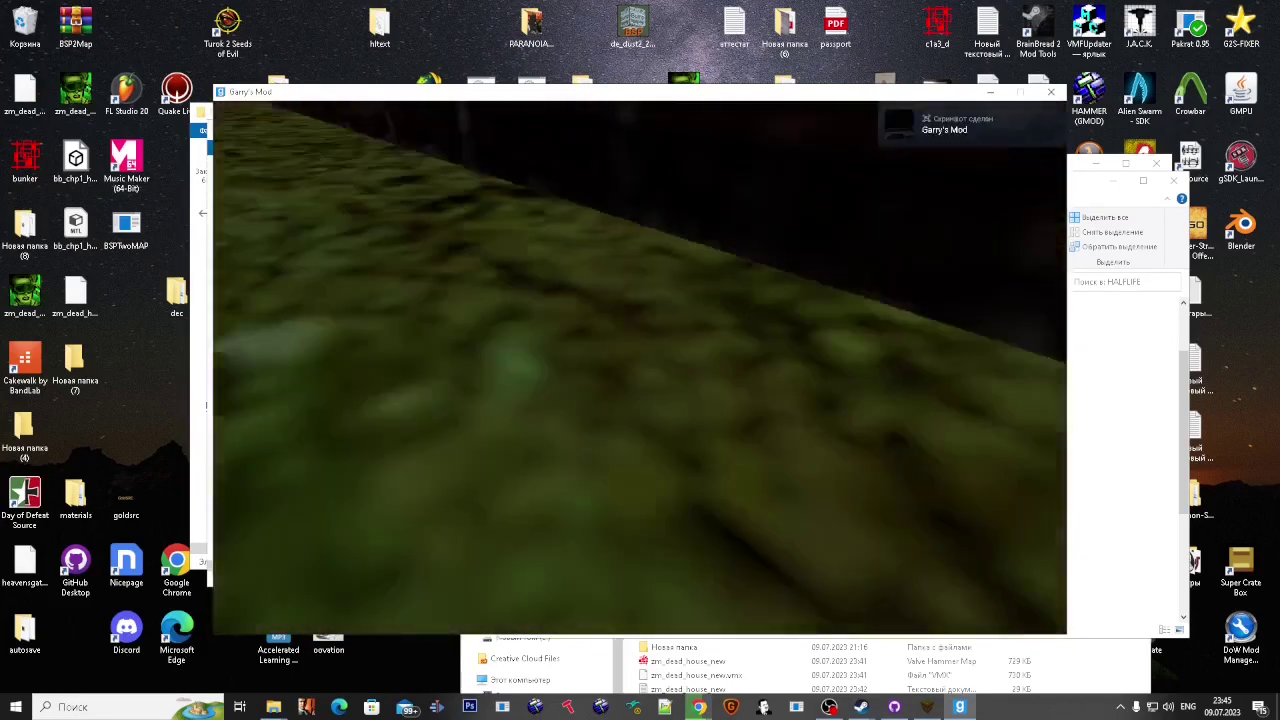
Step: Query mat_hdr_enabled in the console, and build the map's cubemaps with the buildcubemaps command
key(grave)
text(mat_hdr_enabled)
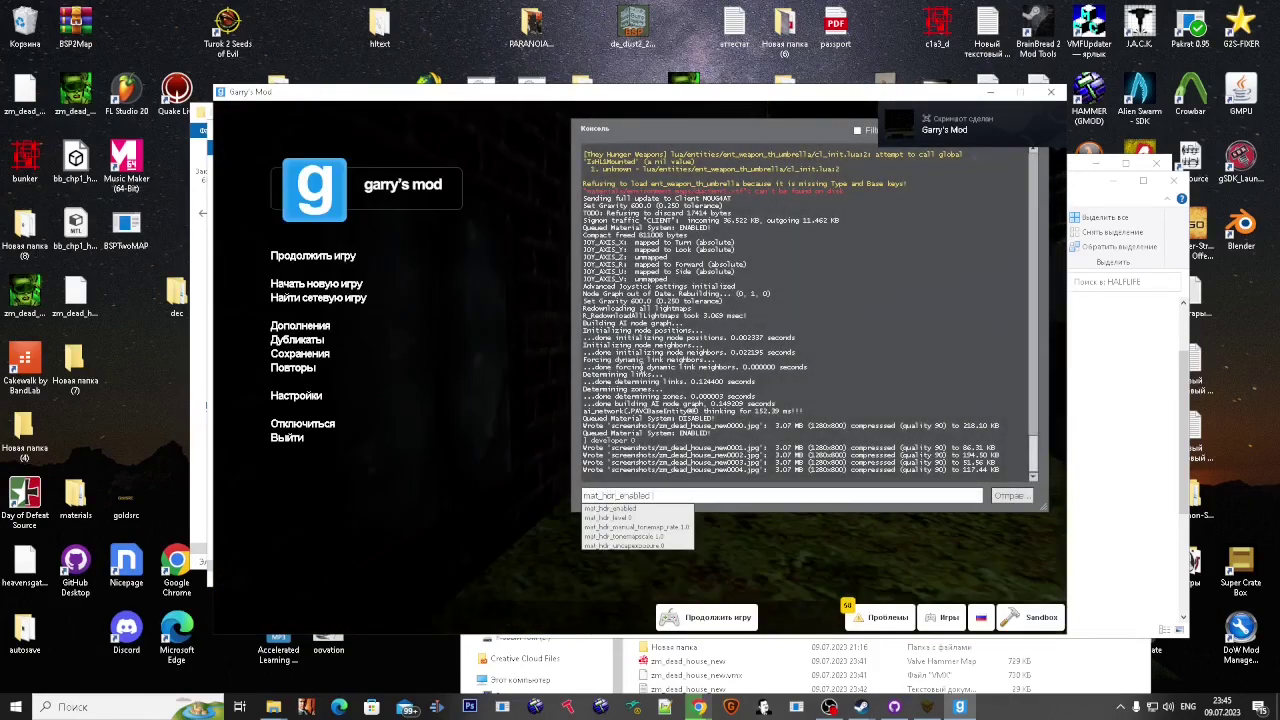
key(Return)
text(buildcubemaps)
key(Return)
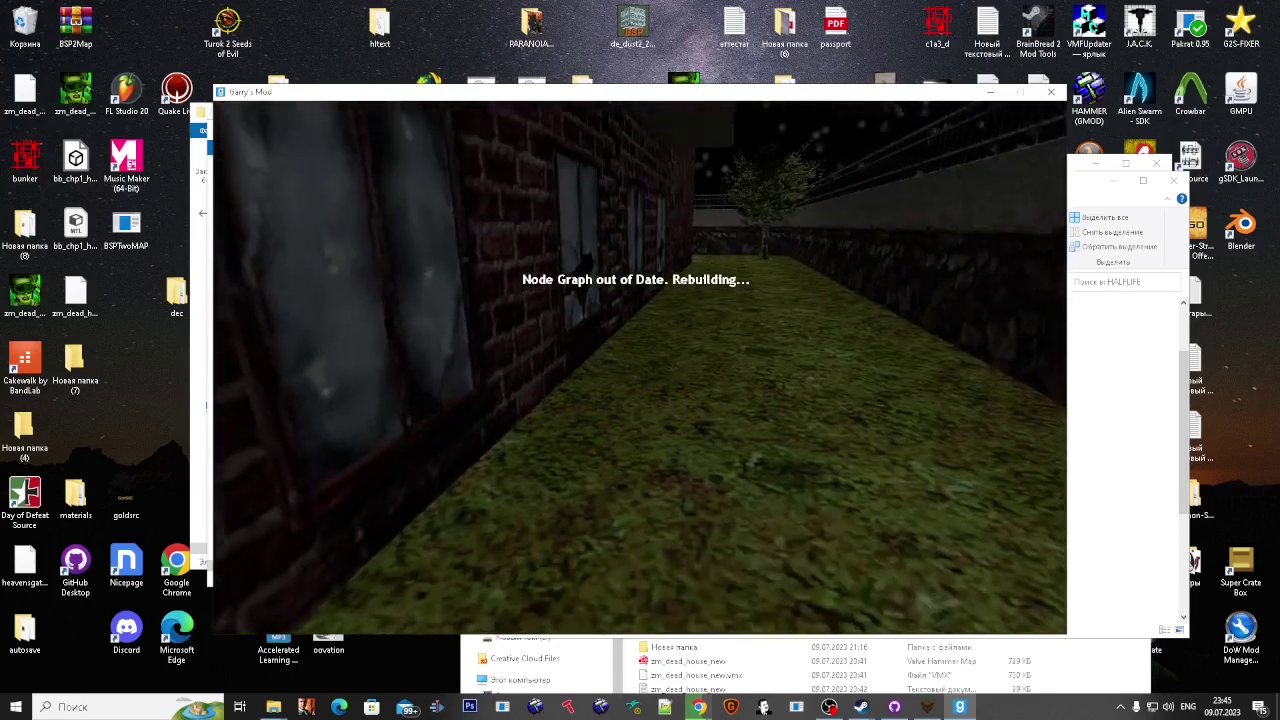
Step: Set mat_hdr_level to 2 in the console, and query mat_hdr_level to check the setting
key(grave)
text(mat_hdr_level 2)
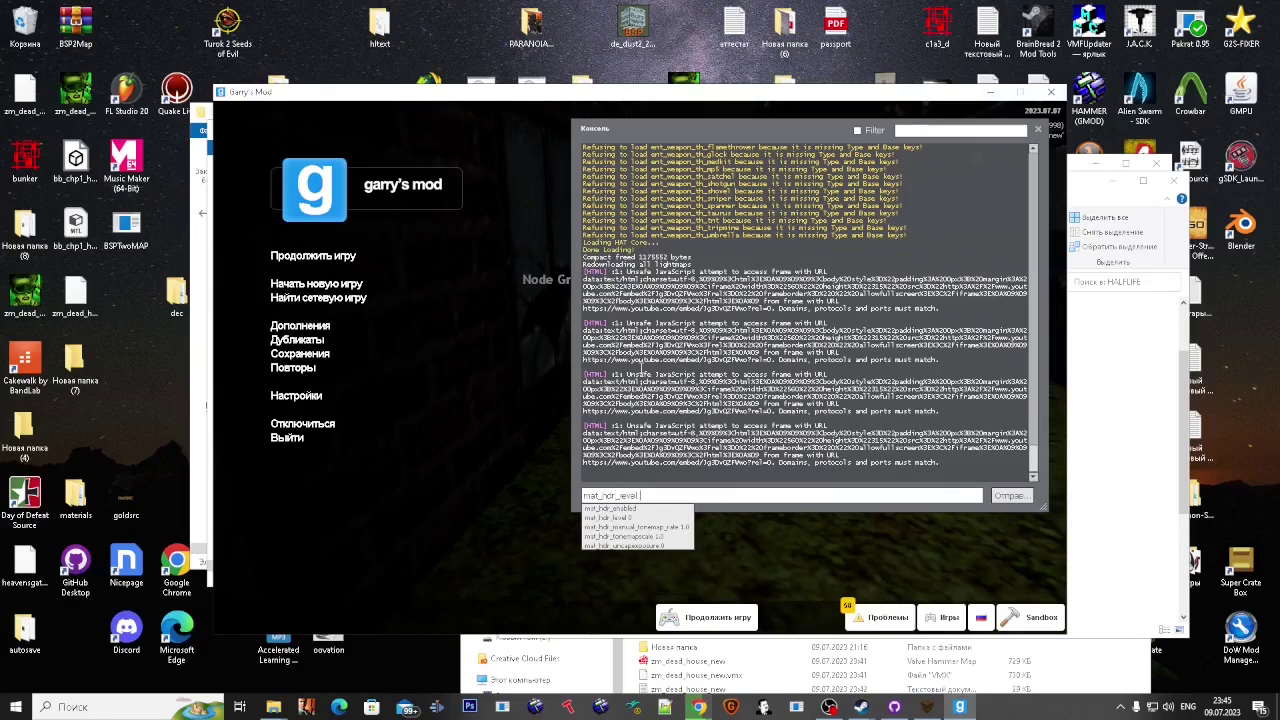
key(Return)
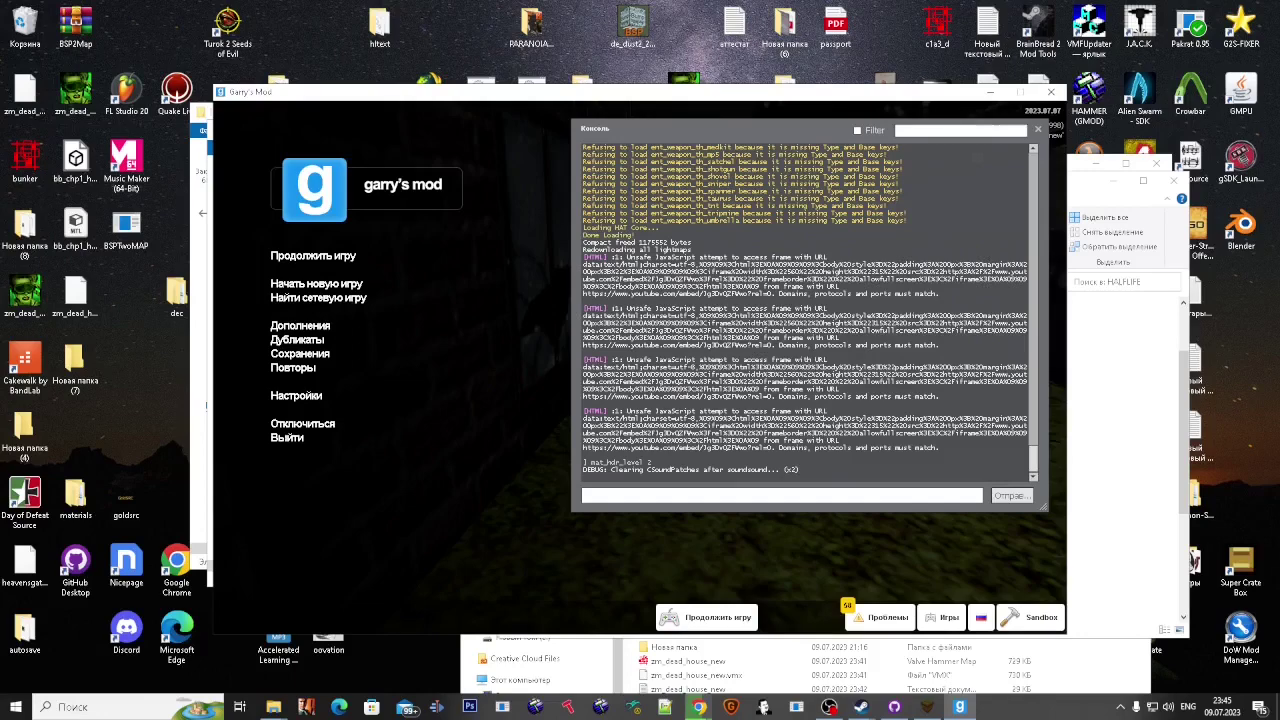
key(Escape)
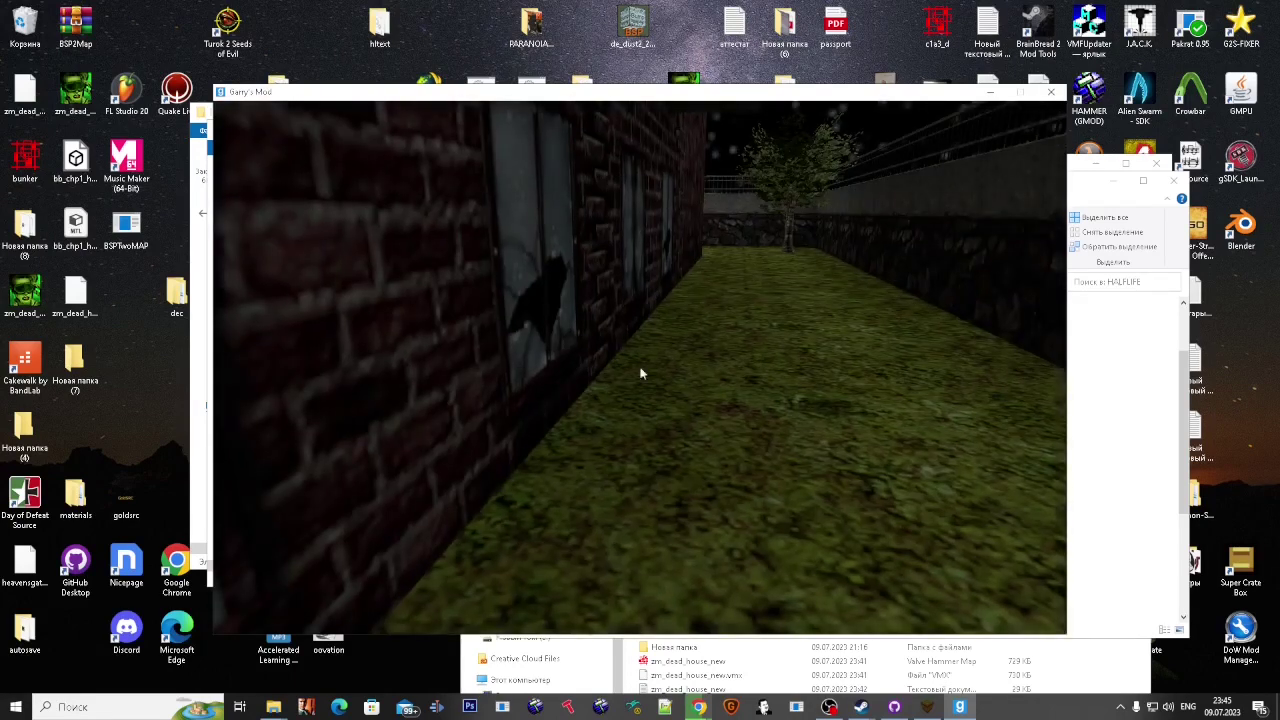
key(Escape)
text(mat_hdr_level)
key(Return)
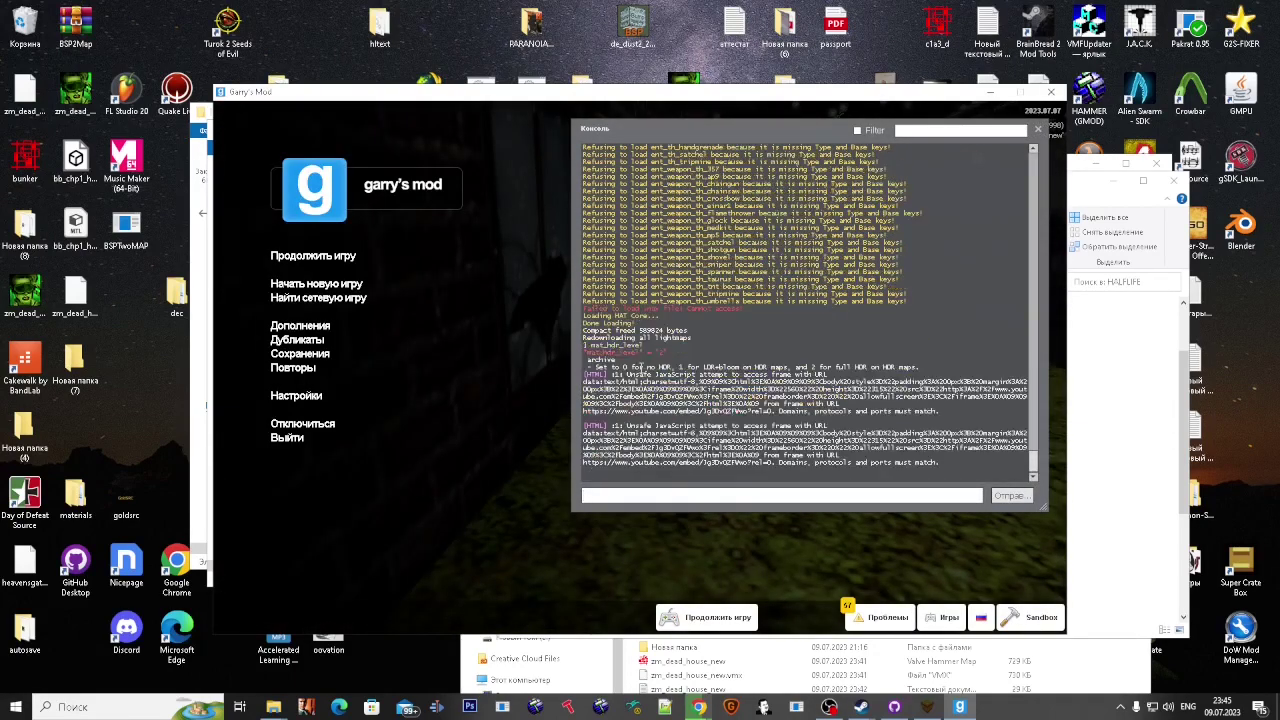
key(Escape)
Step: Get the cubemap viewer with give weapon_cubemap and inspect its reflection spheres in the yard and at the house doorway
key(Escape)
text(give wea)
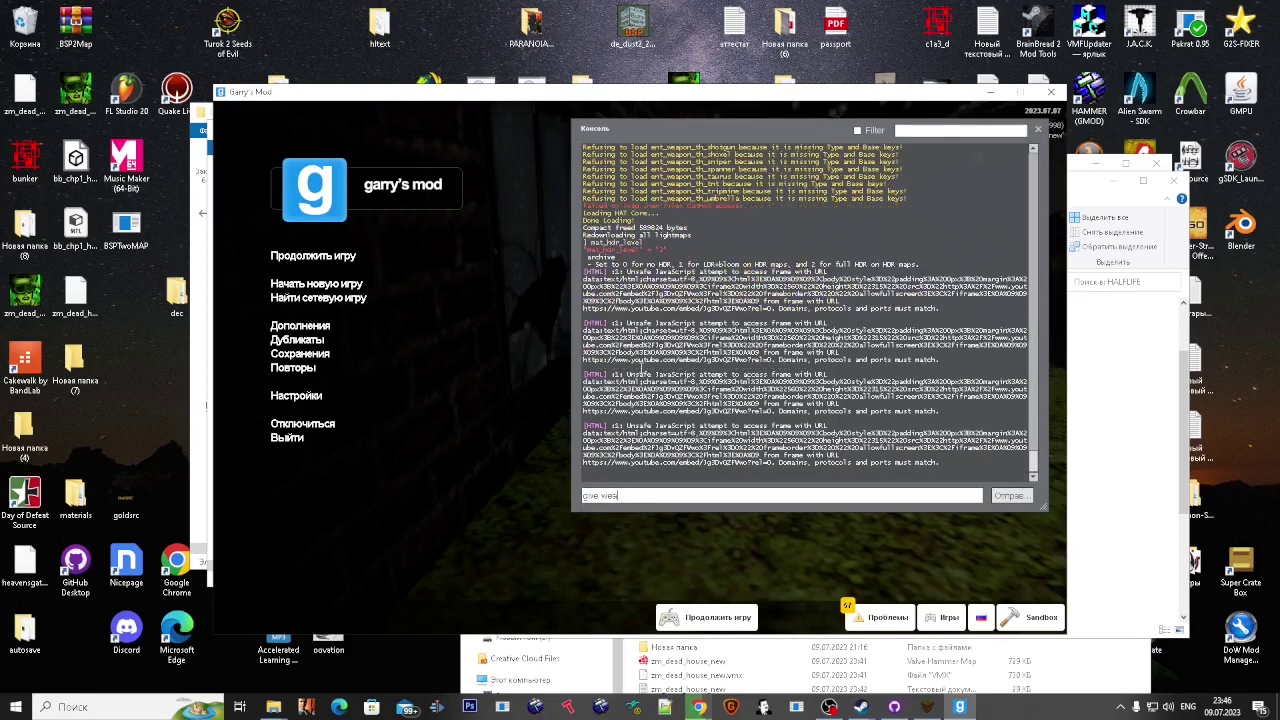
text(pon_cubemaps)
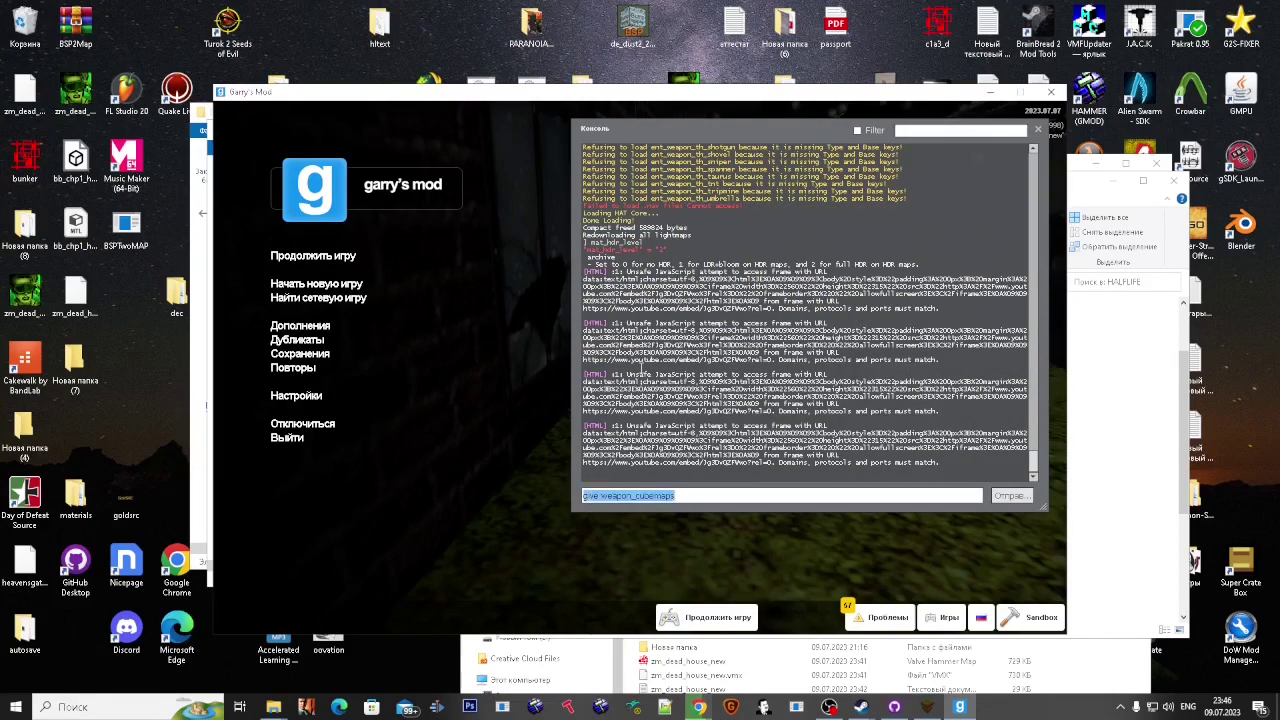
key(Return)
key(Escape)
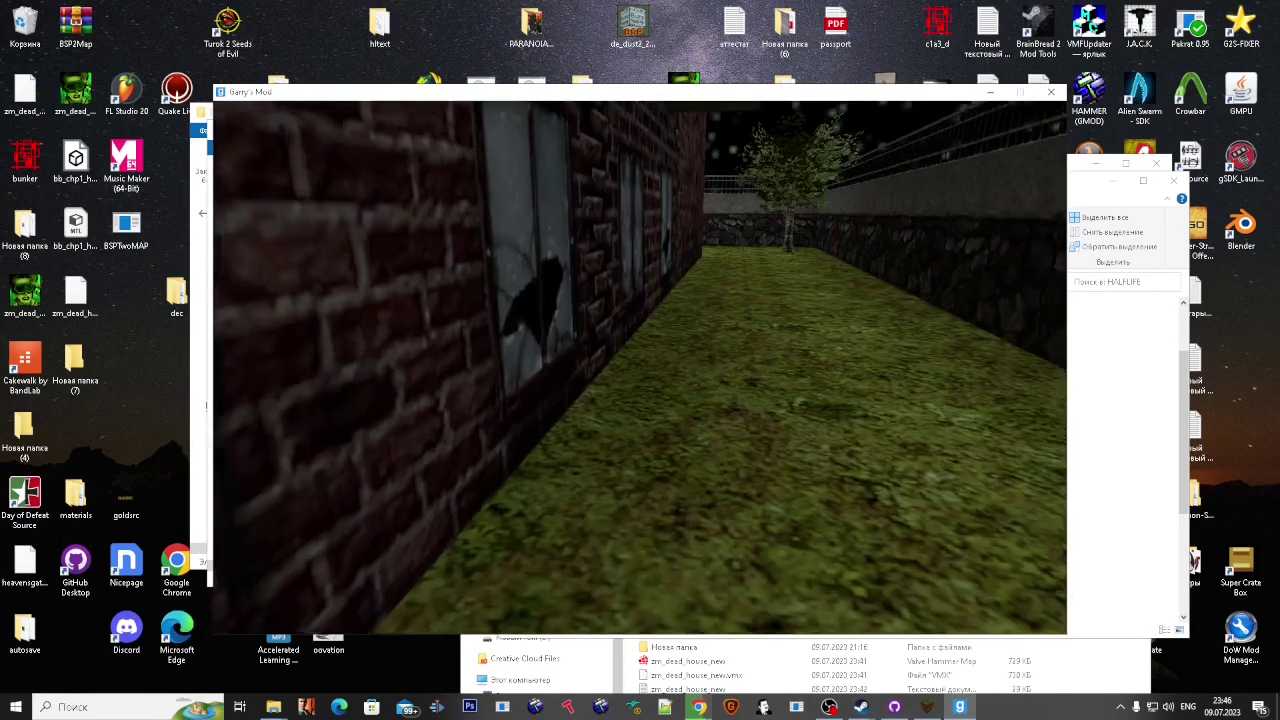
key(w)
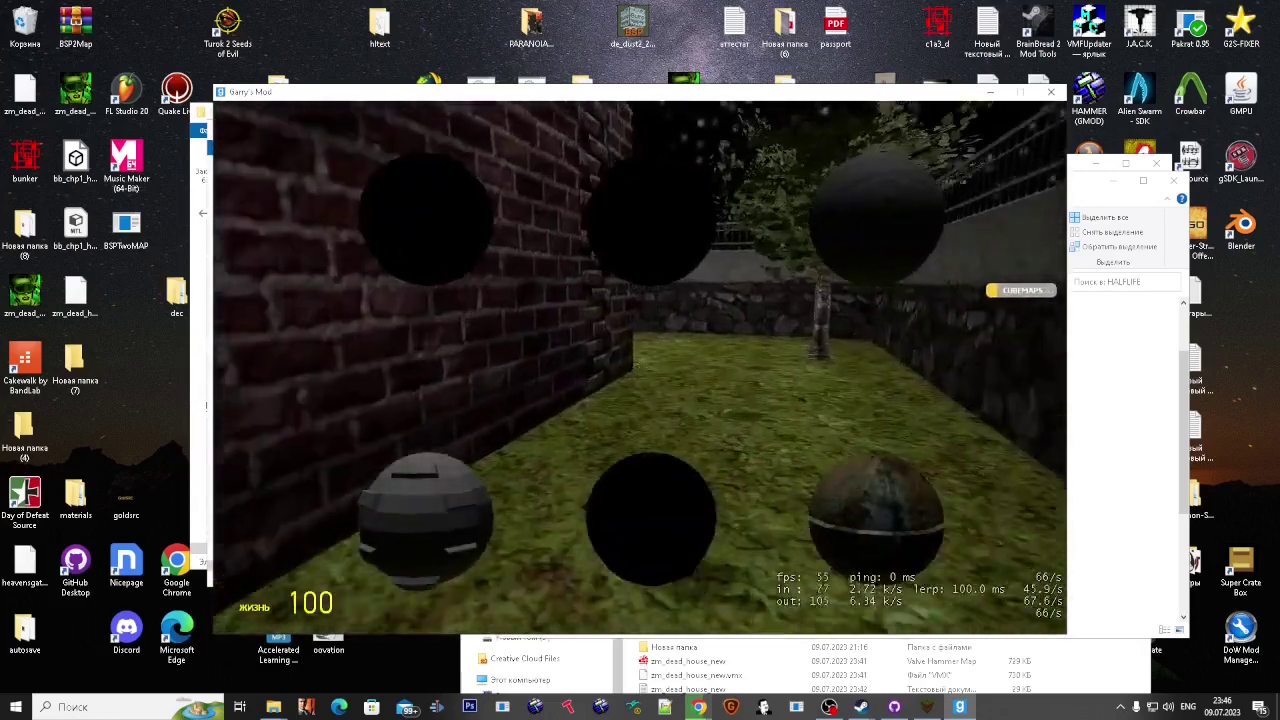
key(w)
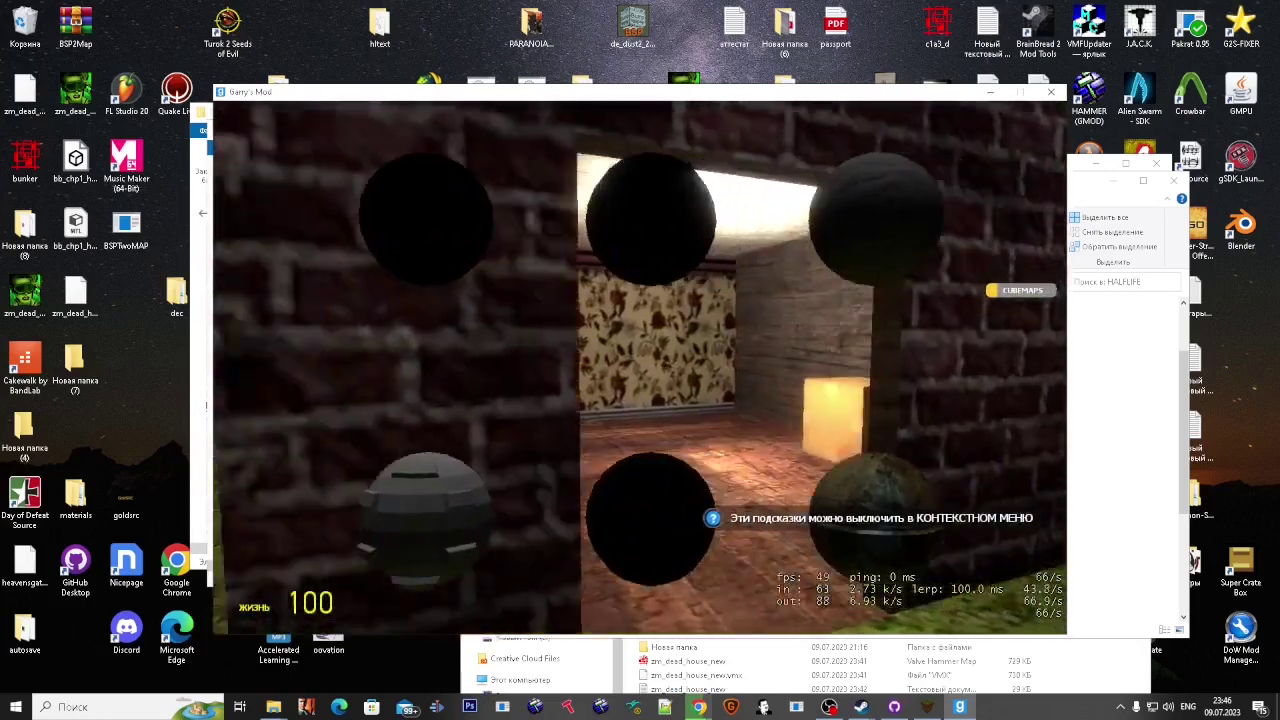
scroll(640, 367, down, 1)
Step: Run buildcubemaps again to build the cubemaps at HDR level 2
key(grave)
text(buildcubemaps)
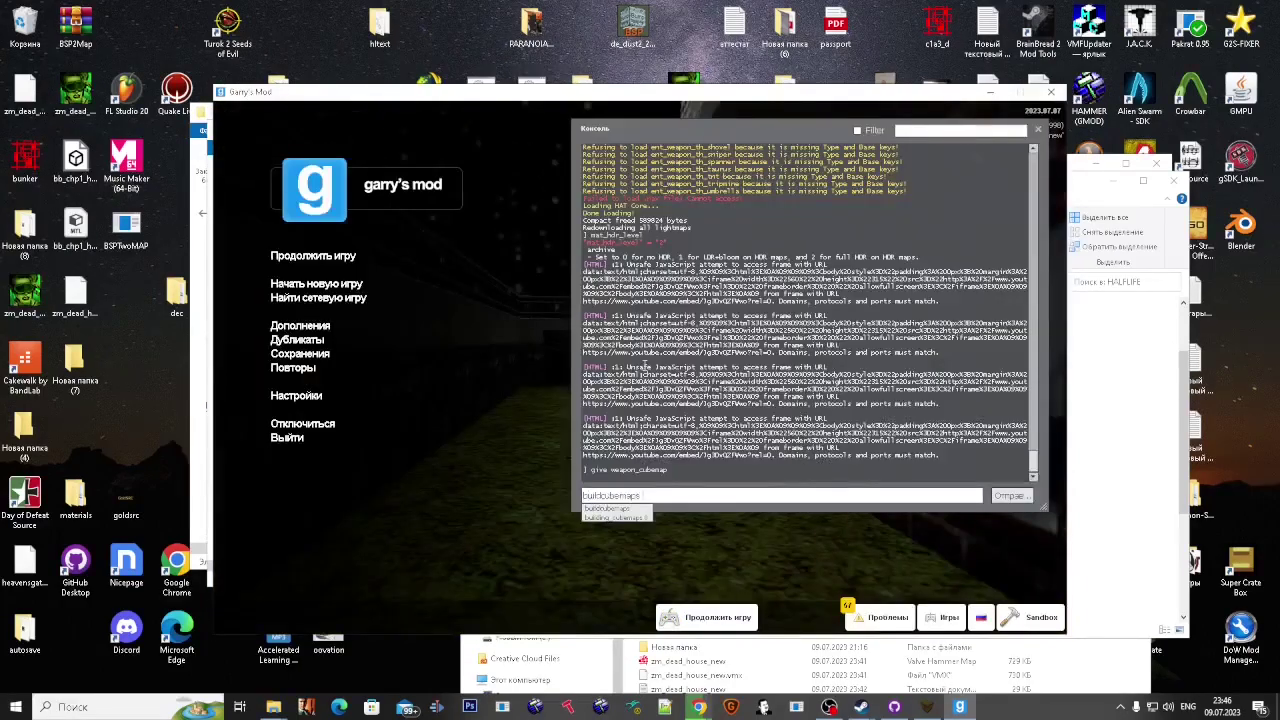
key(Return)
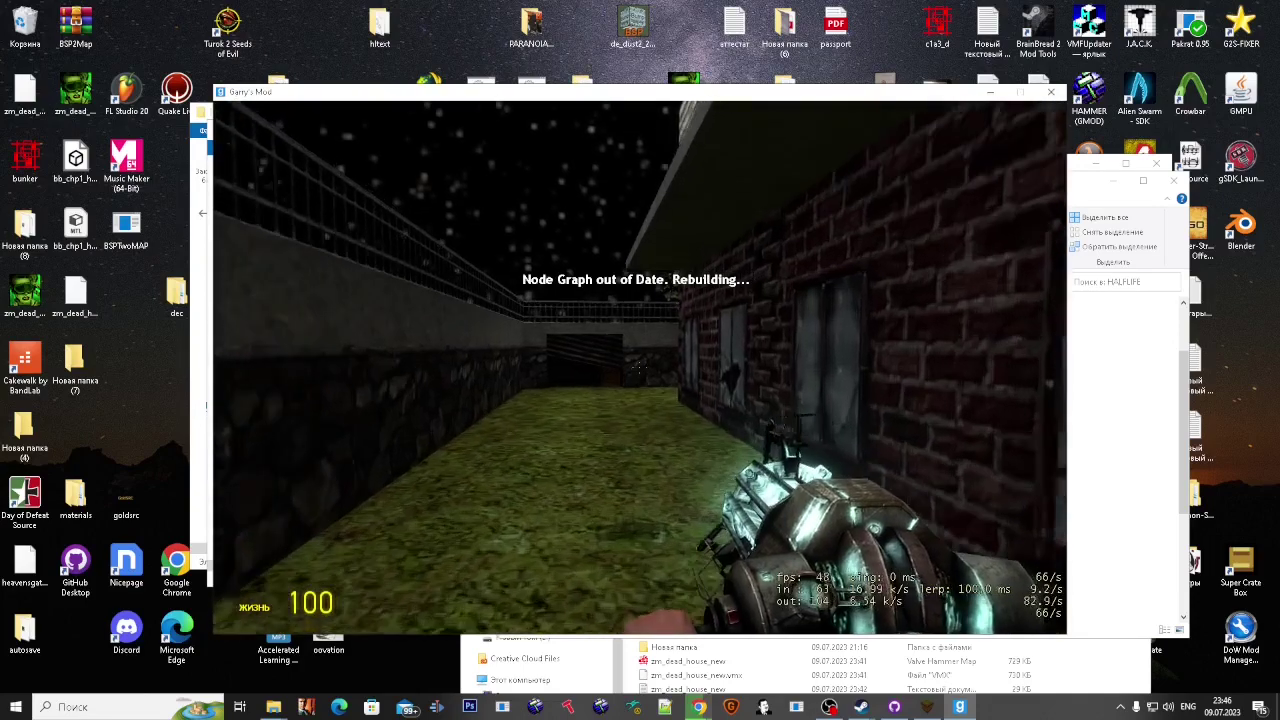
Step: Get weapon_cubemap again and check the rebuilt reflections on its spheres beside the house
key(grave)
text(give weapon_cubemaps)
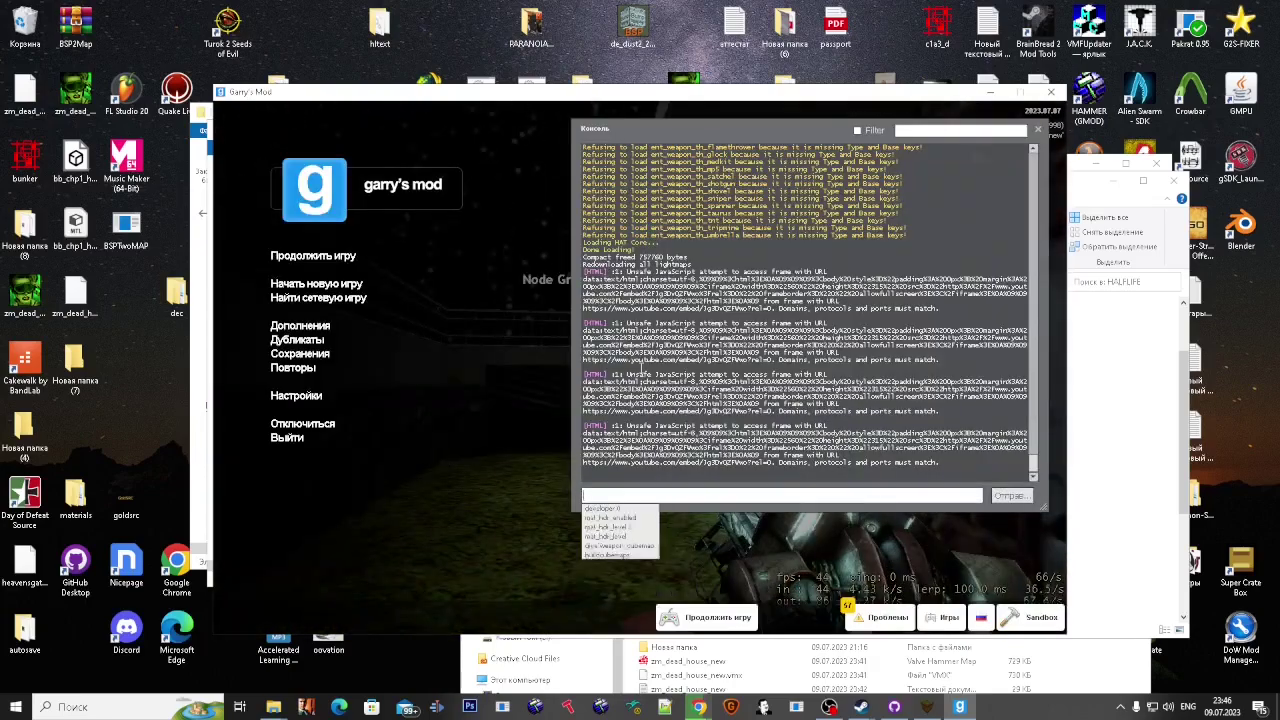
key(Return)
key(grave)
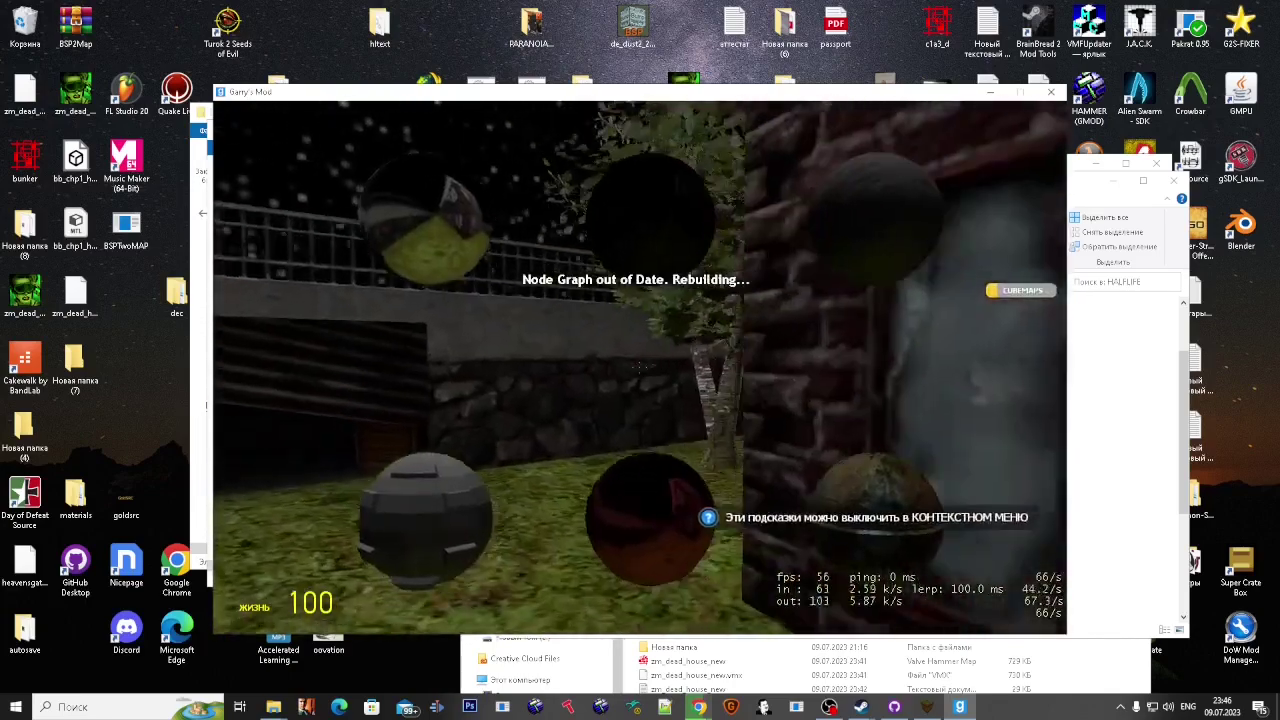
Step: Quit Garry's Mod with the exit console command
key(grave)
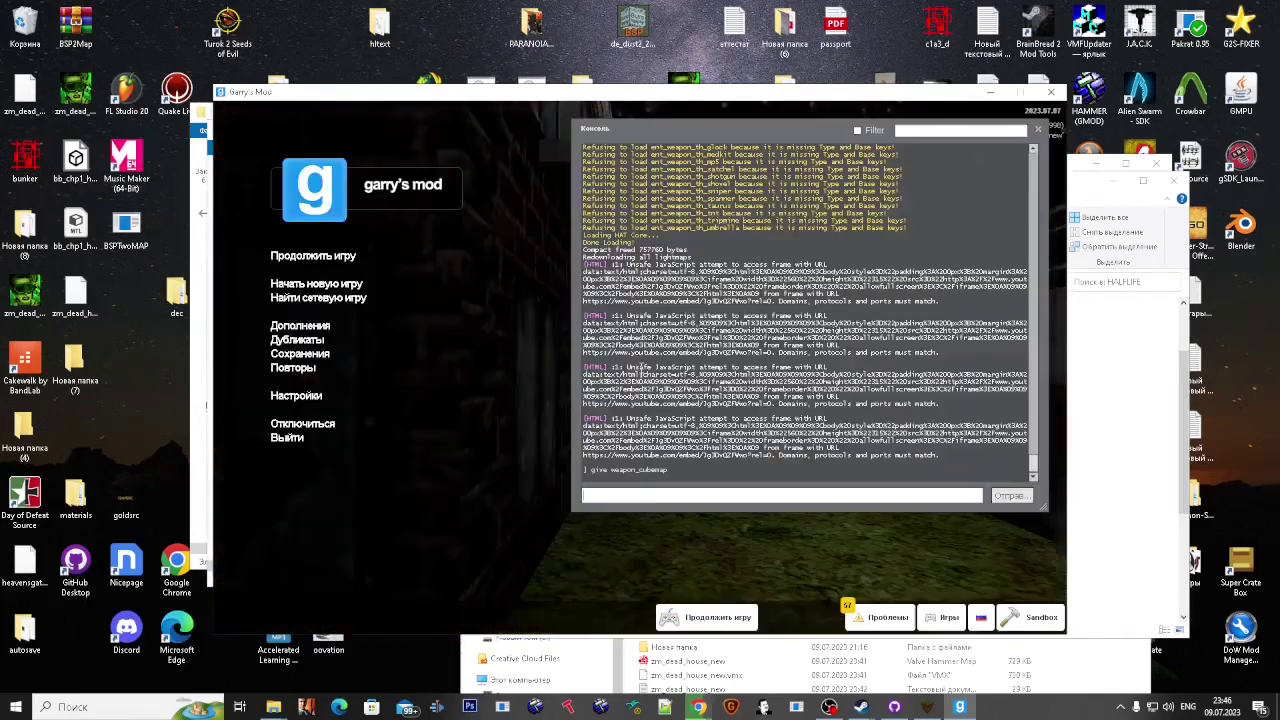
text(exit)
key(Return)
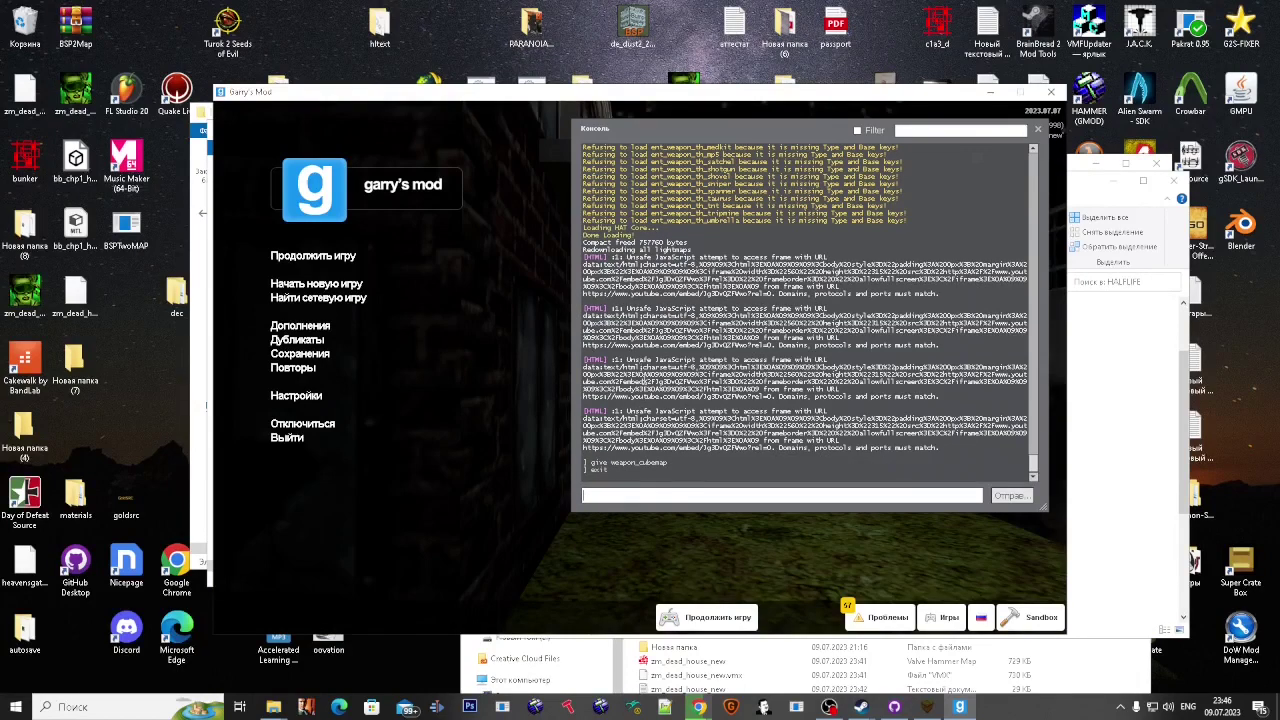
Step: Switch to File Explorer, go up to the zm_dead_house_new_d folder, and minimise the window
click(1143, 378)
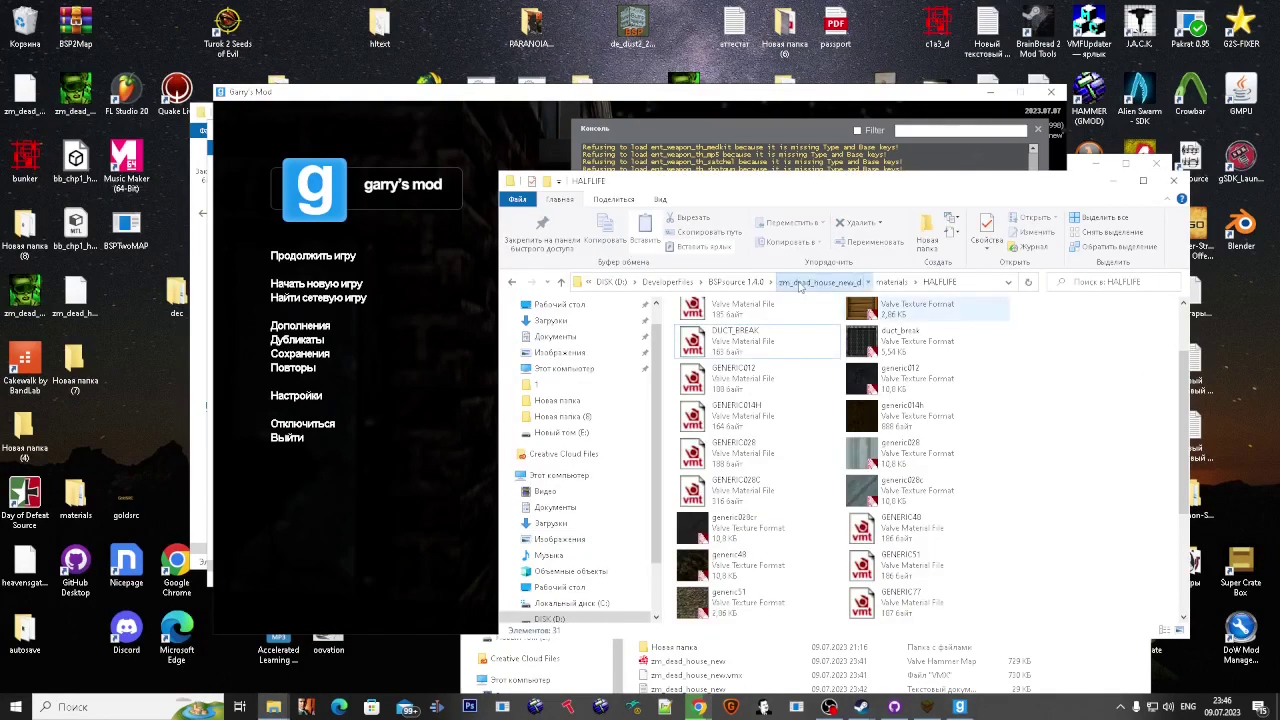
click(818, 283)
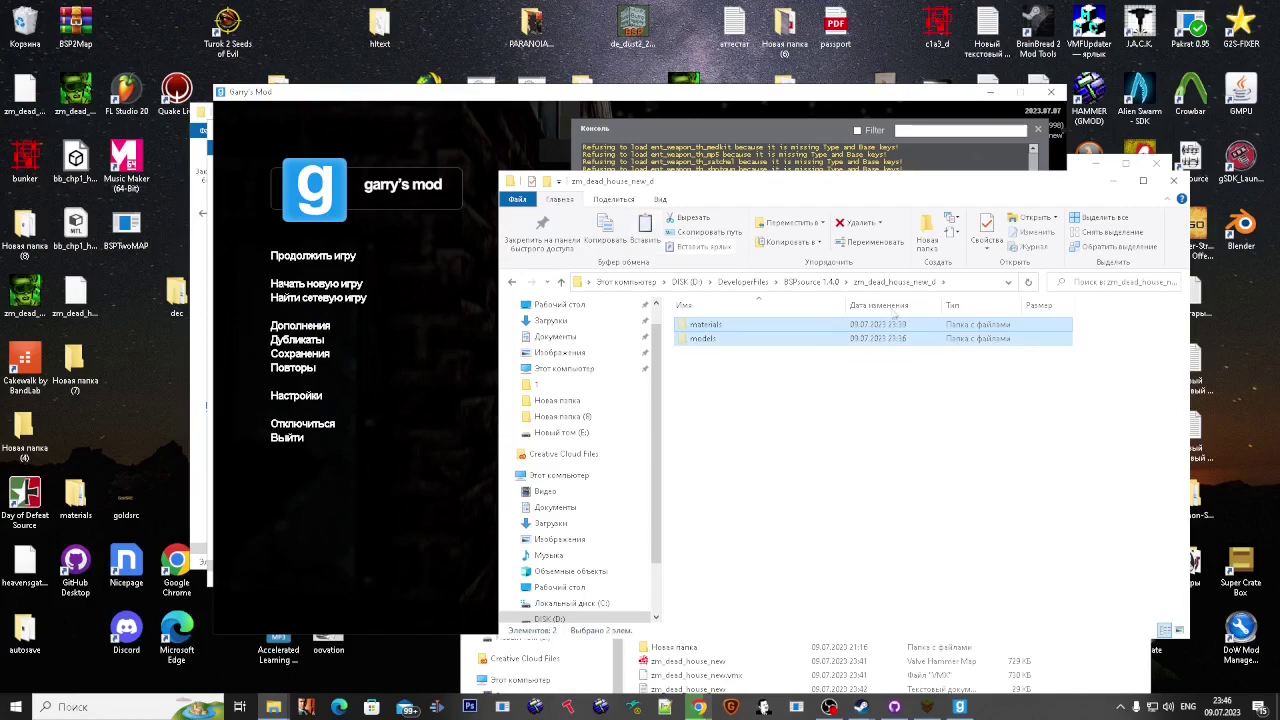
click(1115, 181)
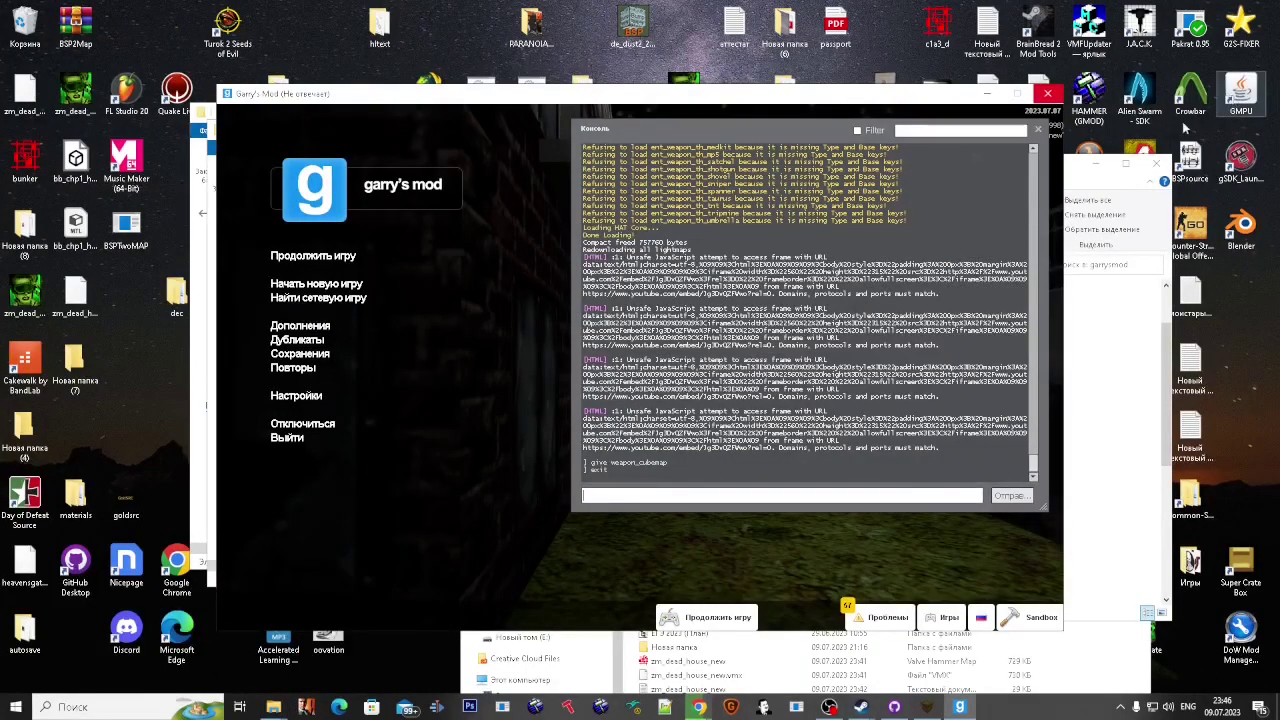
Step: Open the Pakrat 0.95 folder from the desktop
double_click(1188, 28)
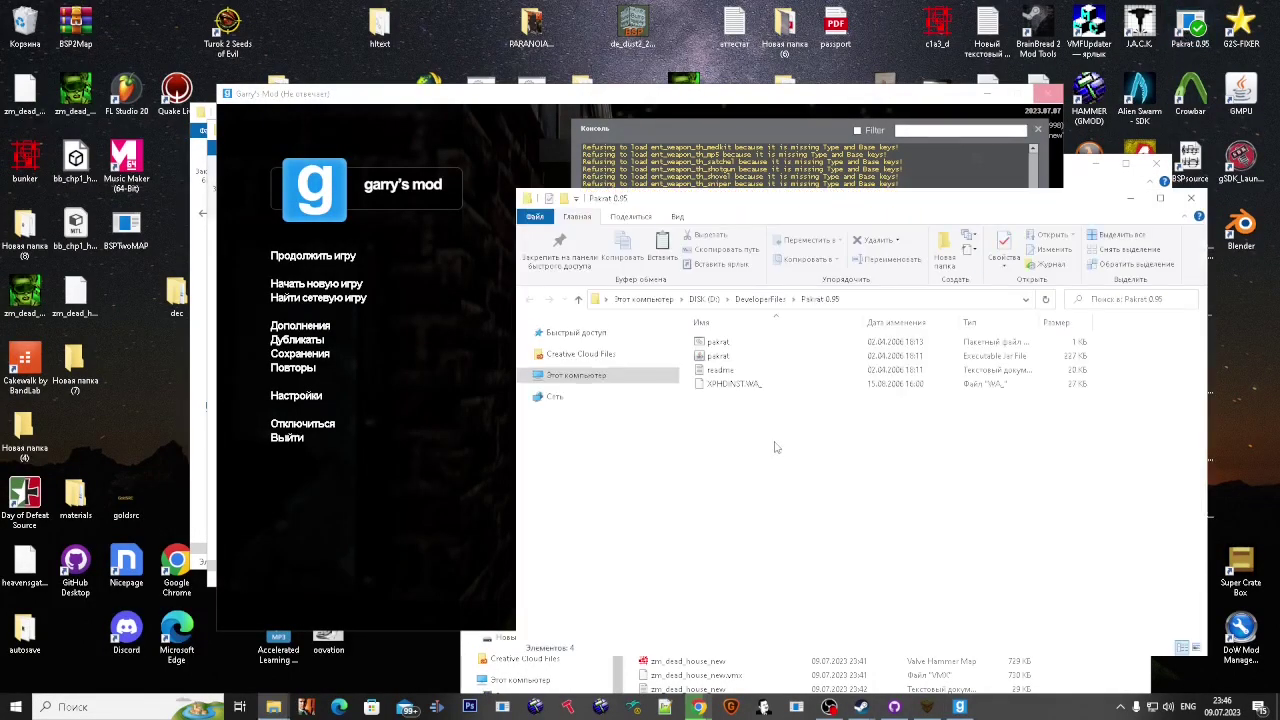
right_click(776, 449)
click(822, 251)
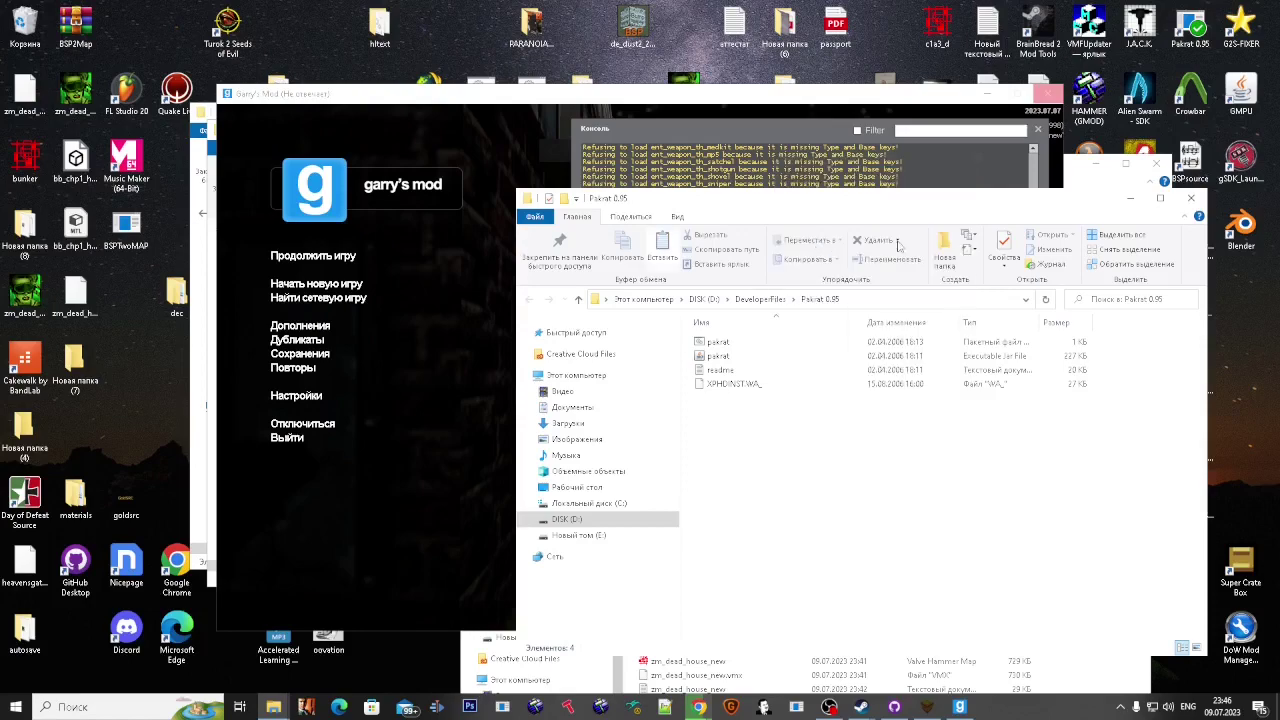
Step: Delete the materials and models folders from the garrysmod folder, and the graphs folder from its maps folder
drag(901, 204, 557, 195)
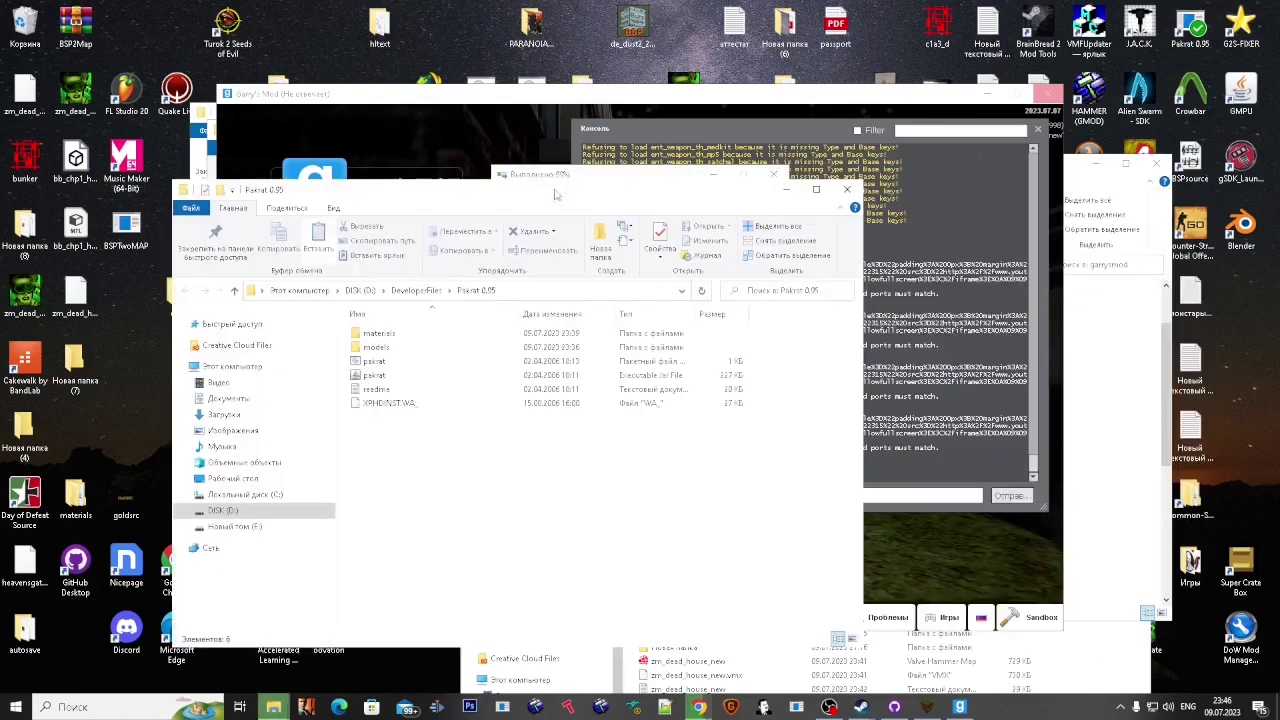
click(1125, 456)
click(688, 443)
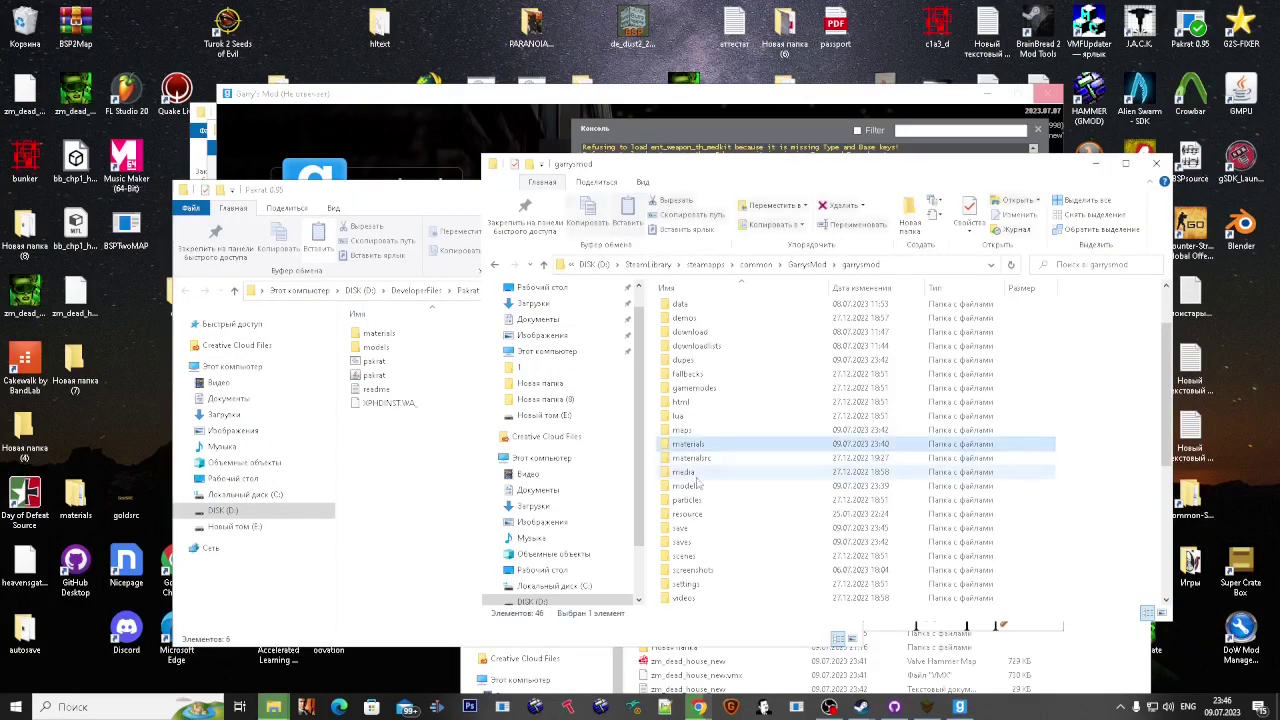
ctrl+click(700, 487)
key(Delete)
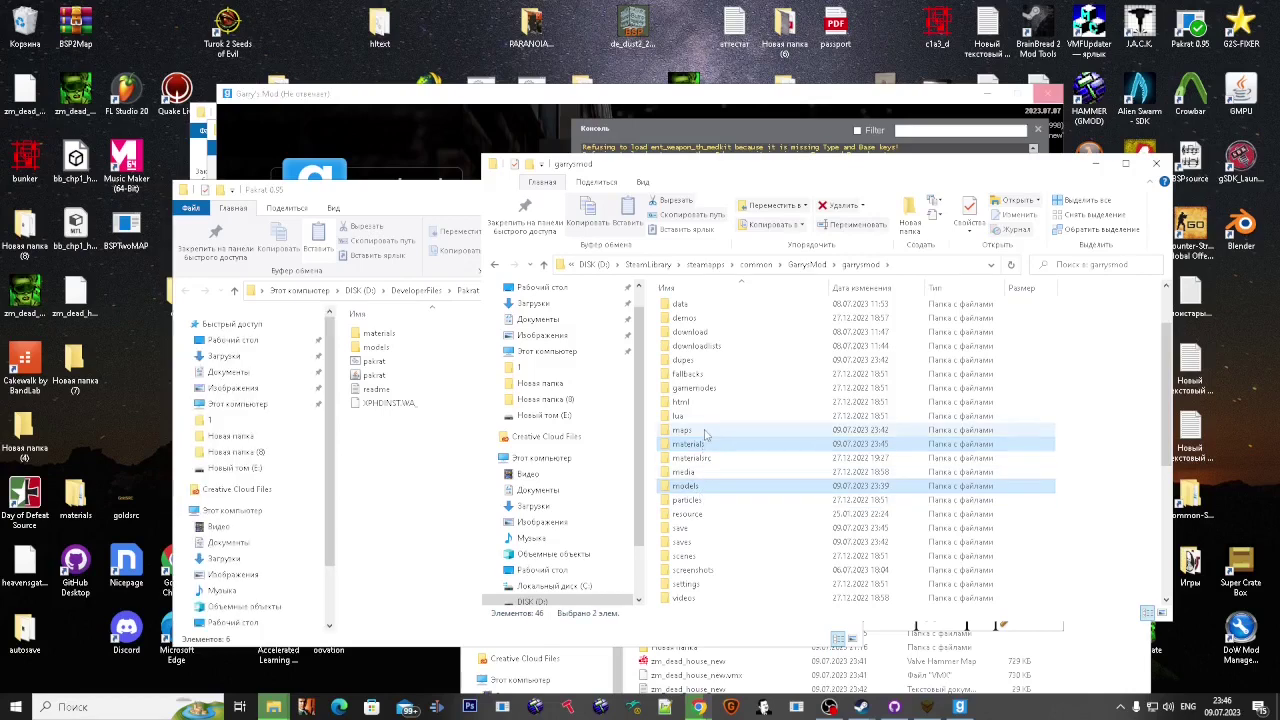
double_click(811, 436)
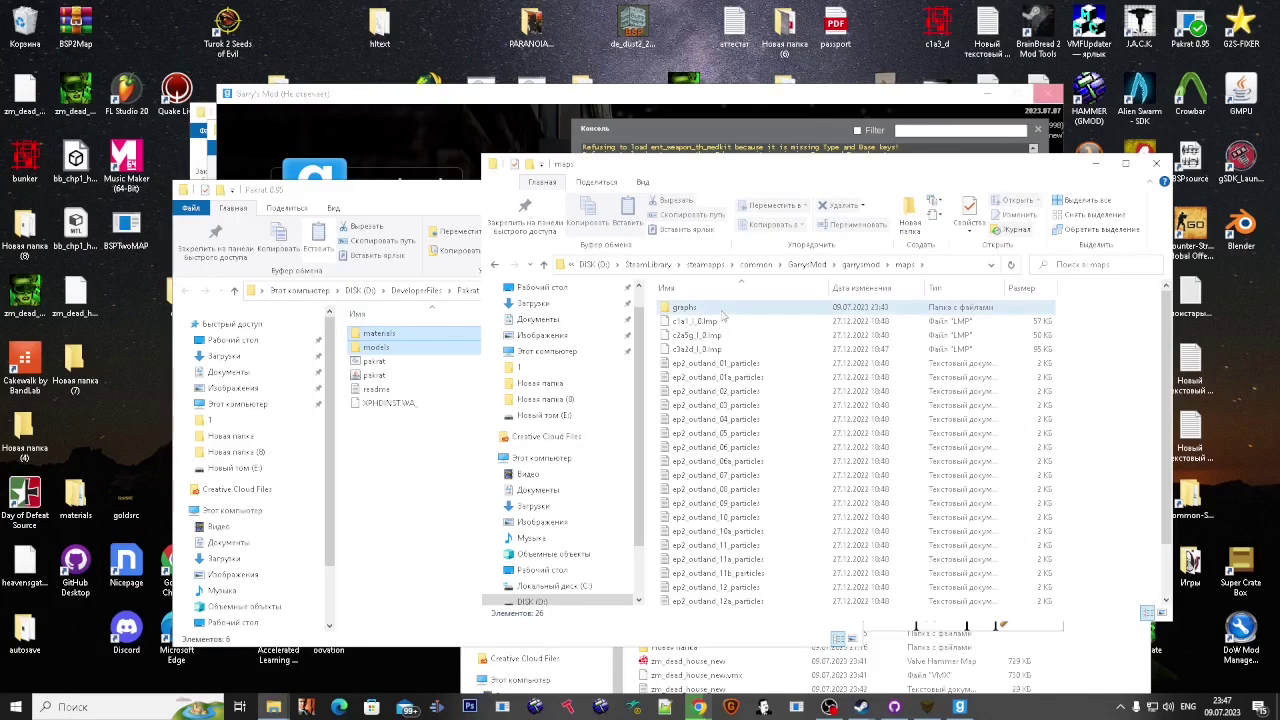
key(Delete)
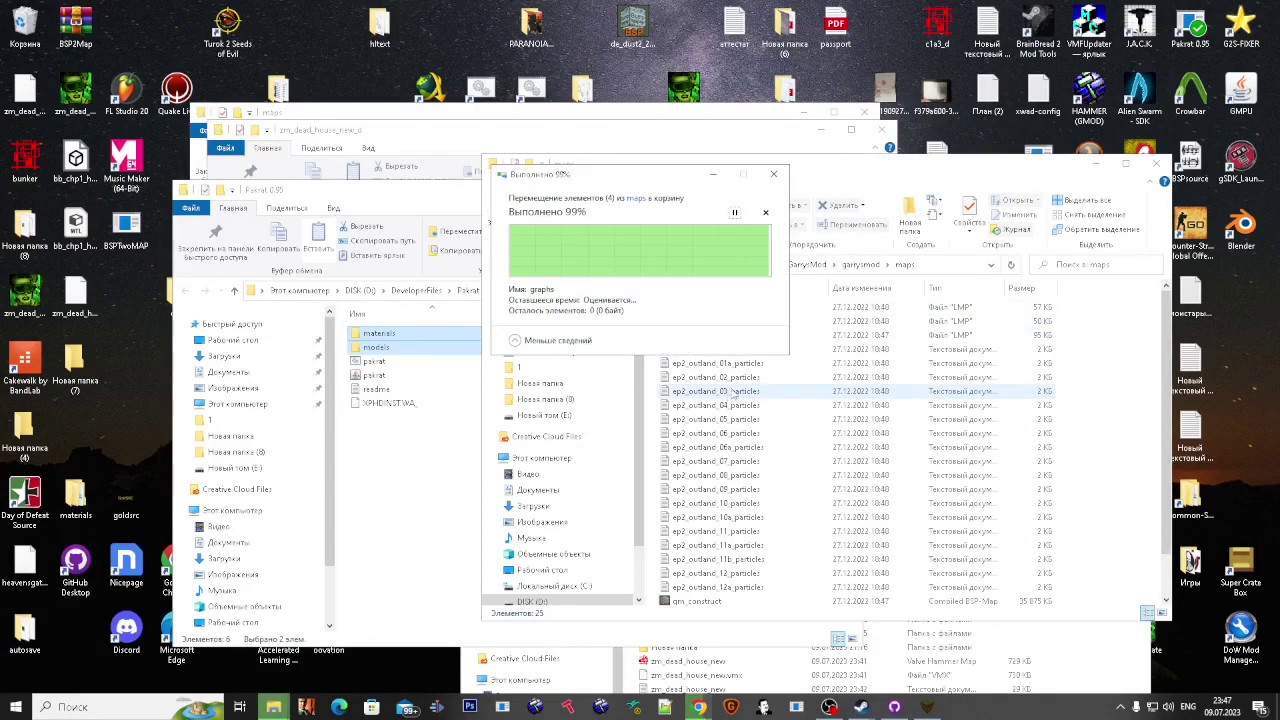
Step: Move the compiled zm_dead_house_new map from Garry's Mod's maps folder into the Pakrat 0.95 folder
click(732, 394)
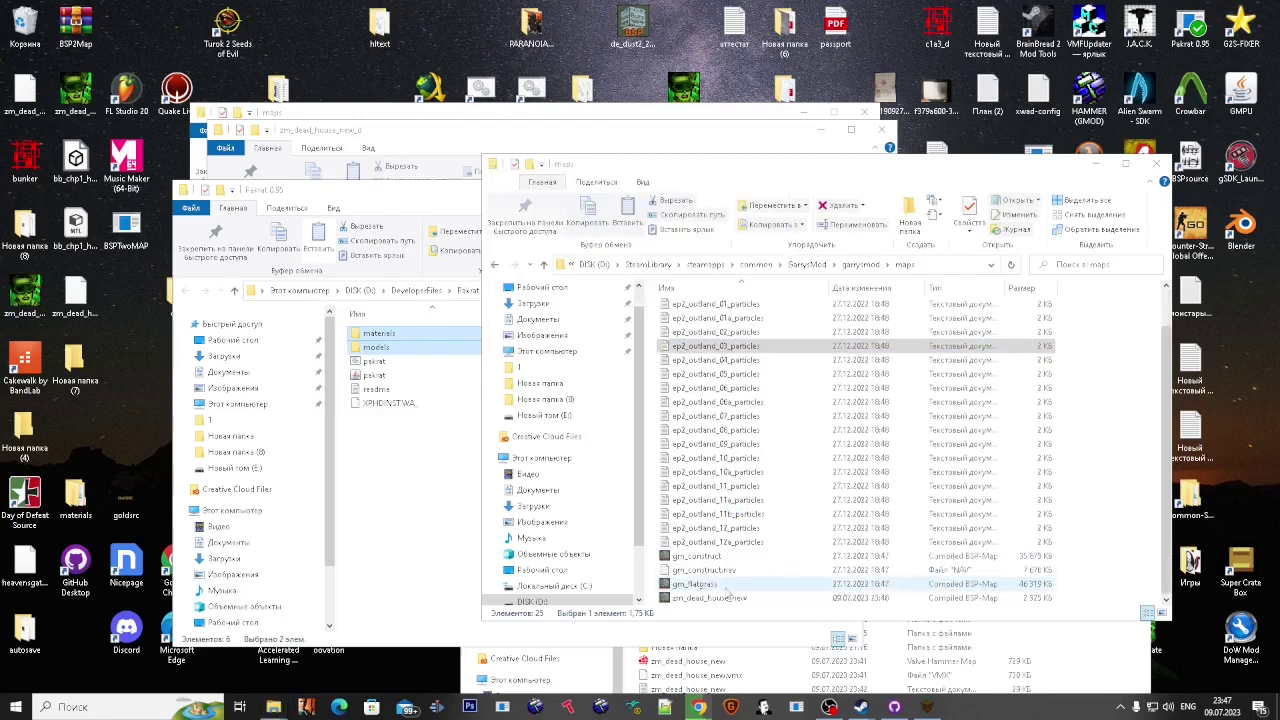
click(730, 597)
click(452, 470)
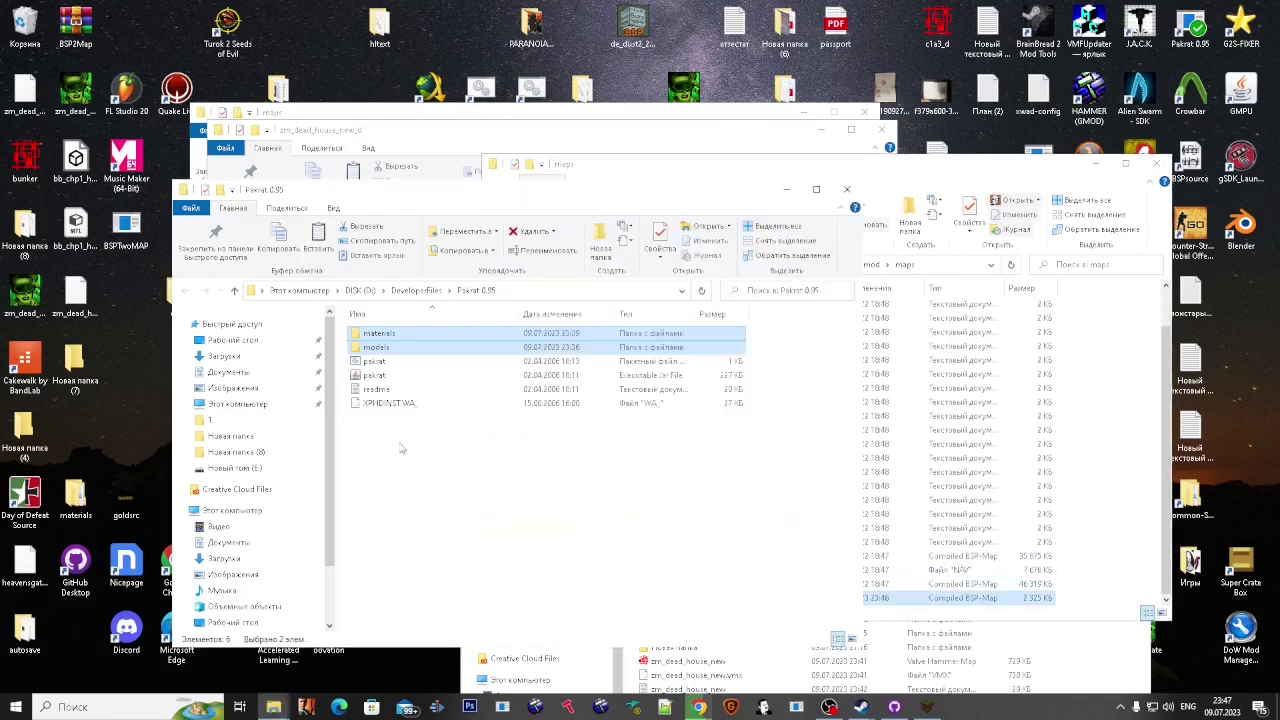
key(ctrl+v)
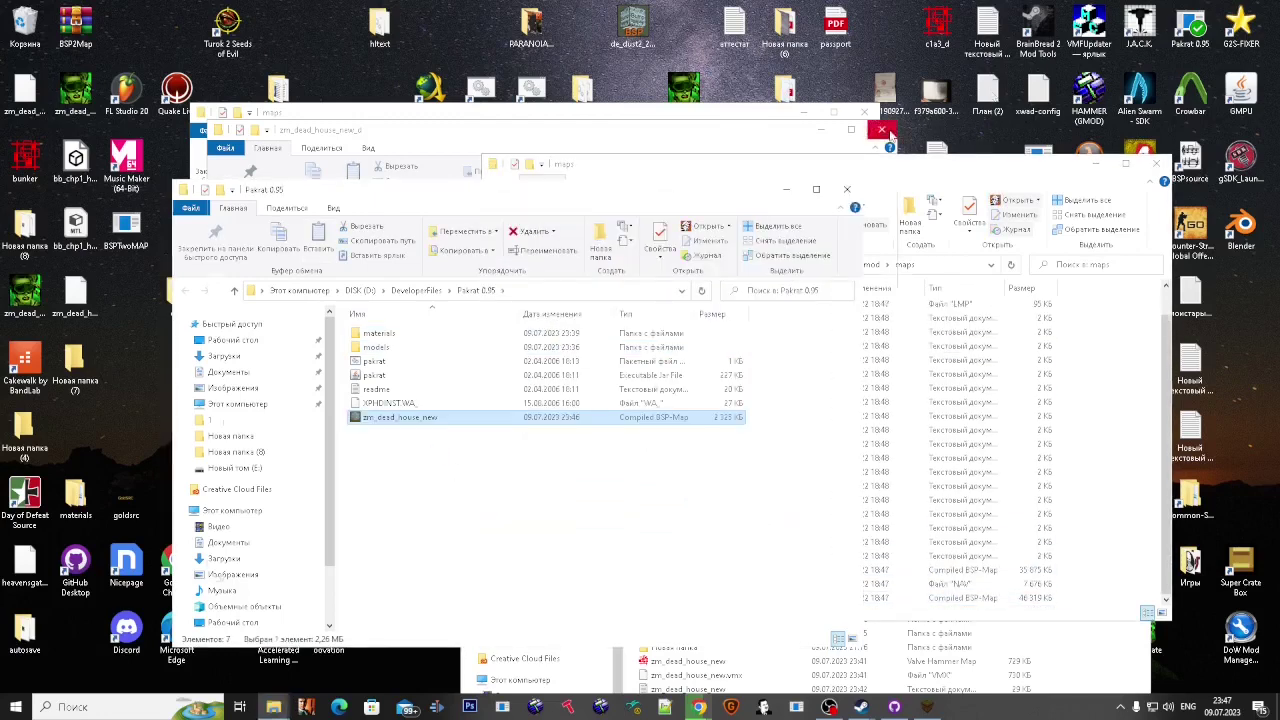
Step: Close the zm_dead_house_new_d and other maps folder windows behind, and start the Pakrat executable jar
click(881, 130)
click(865, 113)
click(470, 511)
click(384, 377)
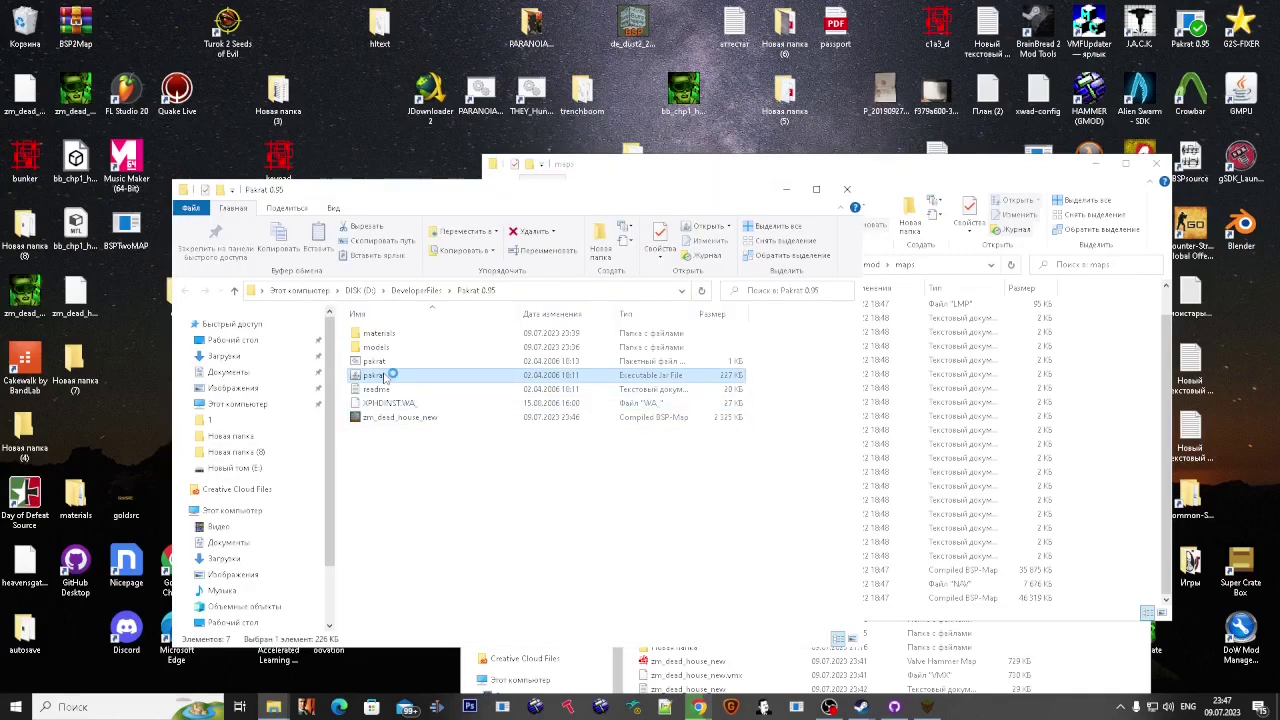
double_click(384, 377)
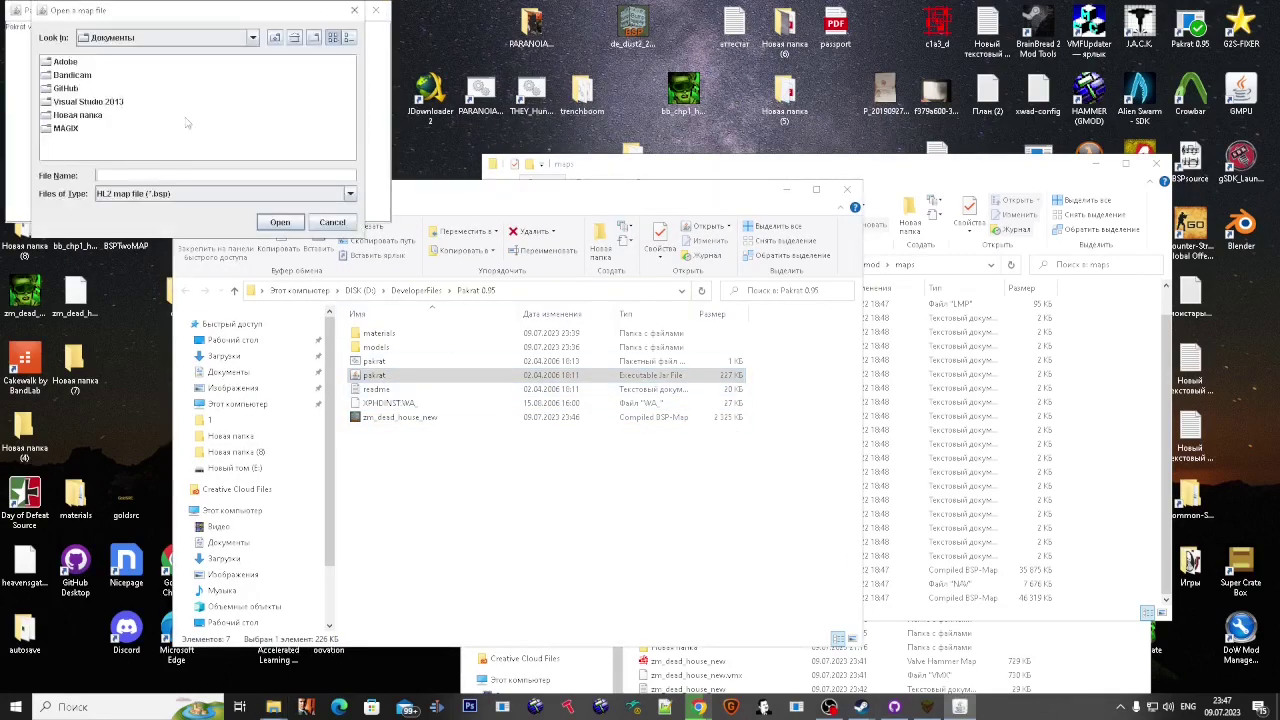
Step: Load zm_dead_house_new.bsp into Pakrat from the Pakrat 0.95 folder on the desktop
click(142, 38)
scroll(132, 72, up, 1)
click(114, 56)
scroll(181, 112, down, 3)
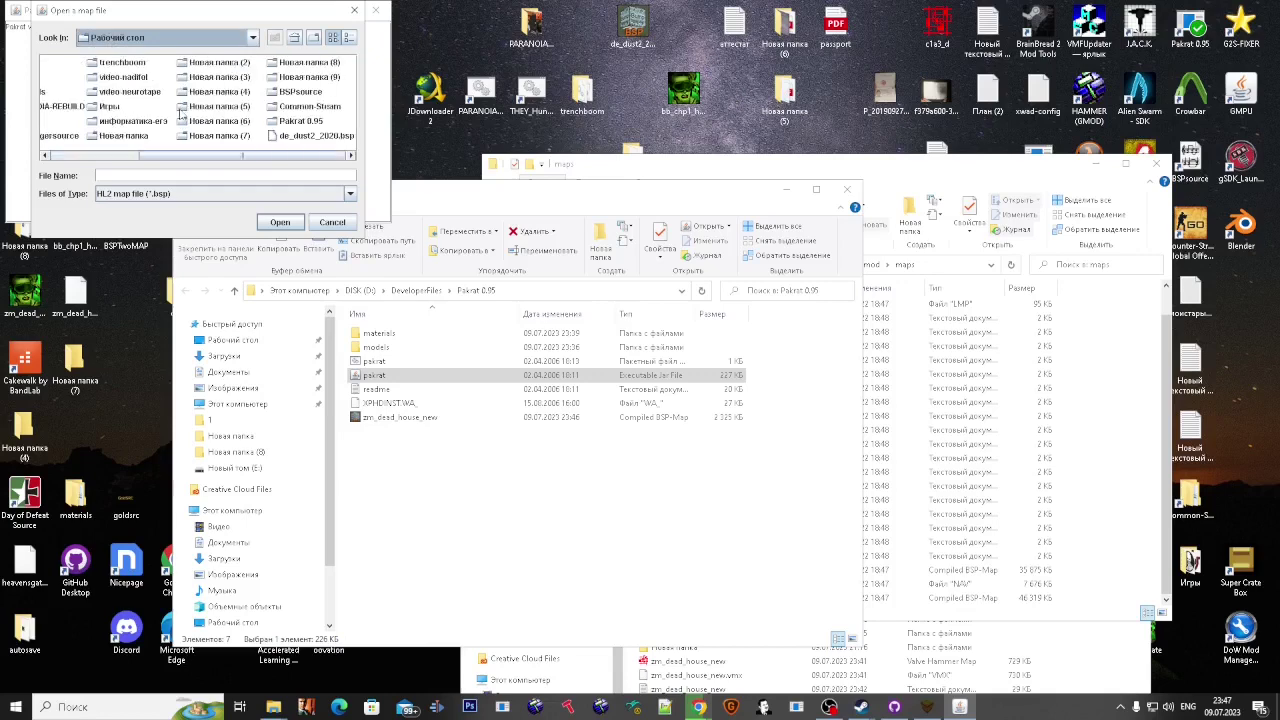
double_click(293, 121)
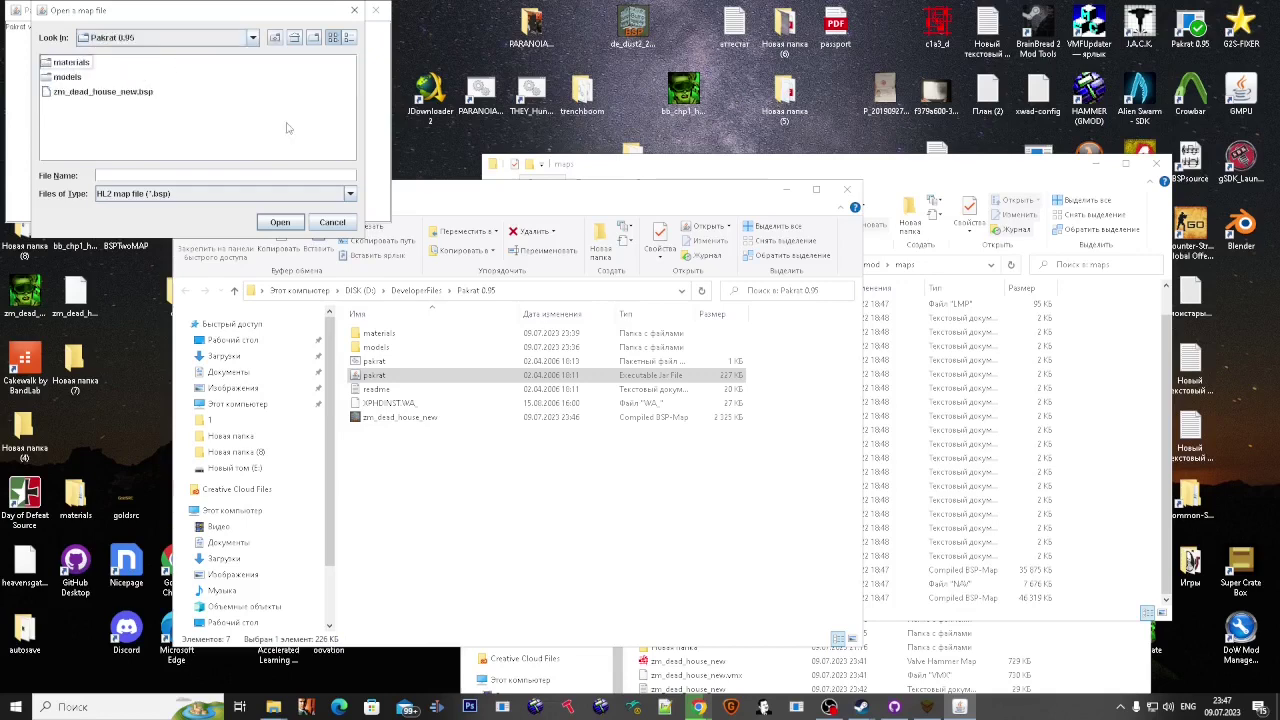
double_click(96, 90)
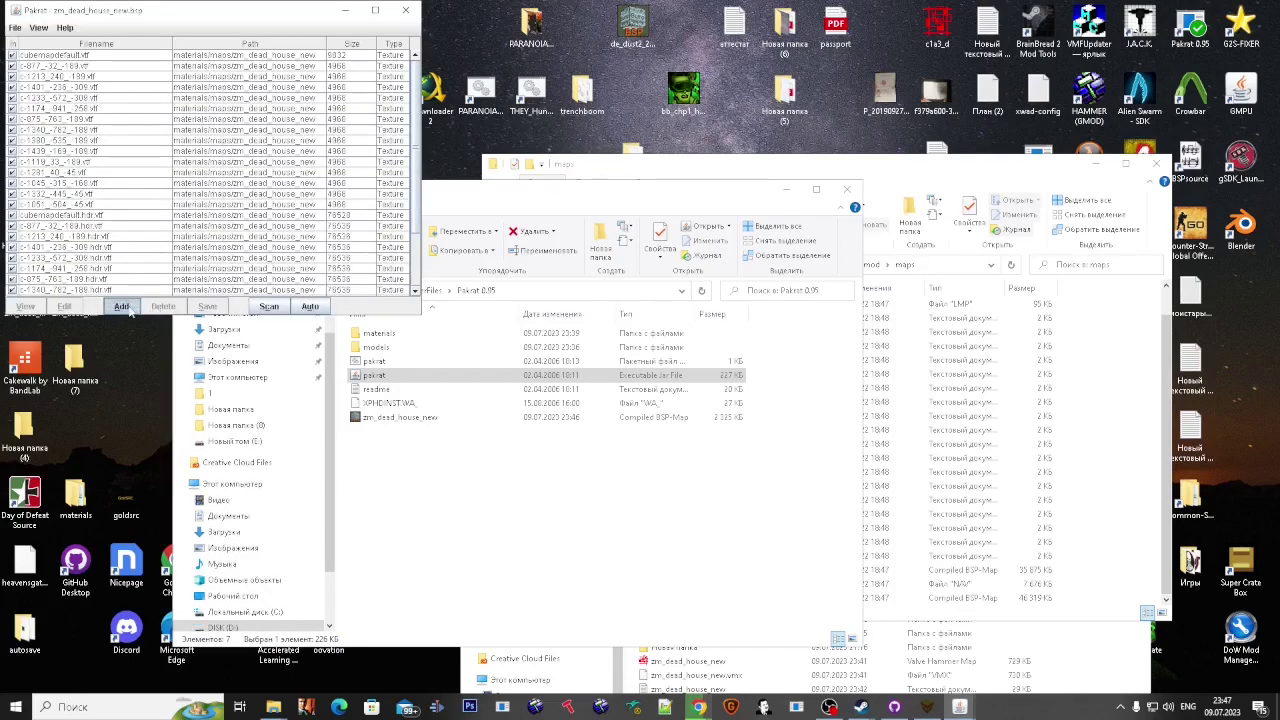
Step: Add the contents of the materials and models folders to the map's packed files, accepting the path fix-up for all
click(121, 306)
click(85, 100)
click(295, 260)
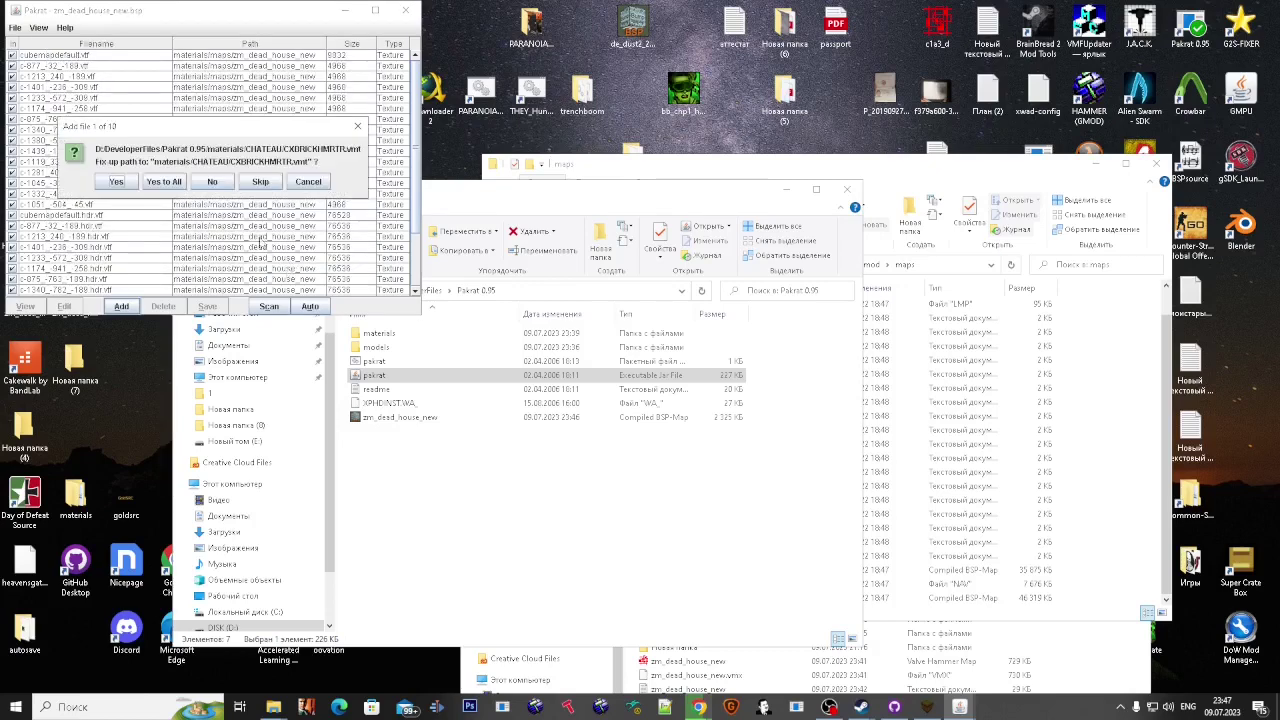
click(170, 186)
Step: Save the packed BSP over zm_dead_house_new.bsp and close Pakrat
click(20, 28)
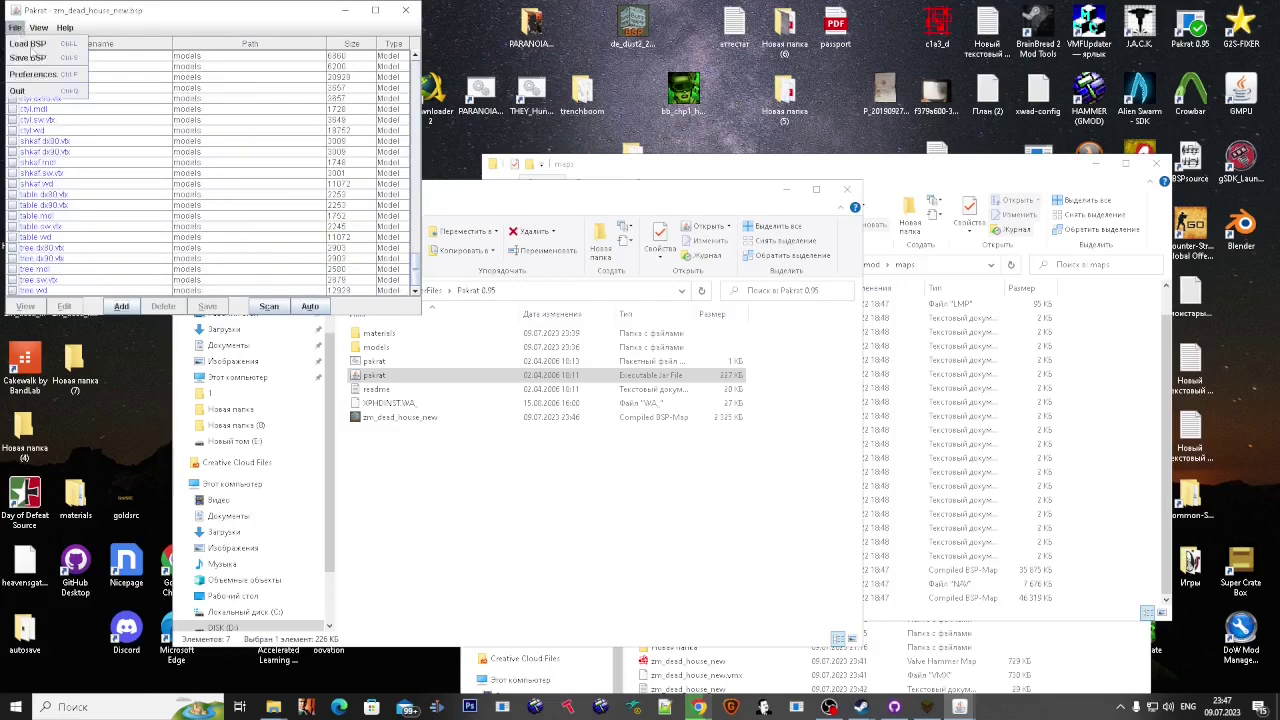
click(42, 60)
click(303, 261)
click(195, 181)
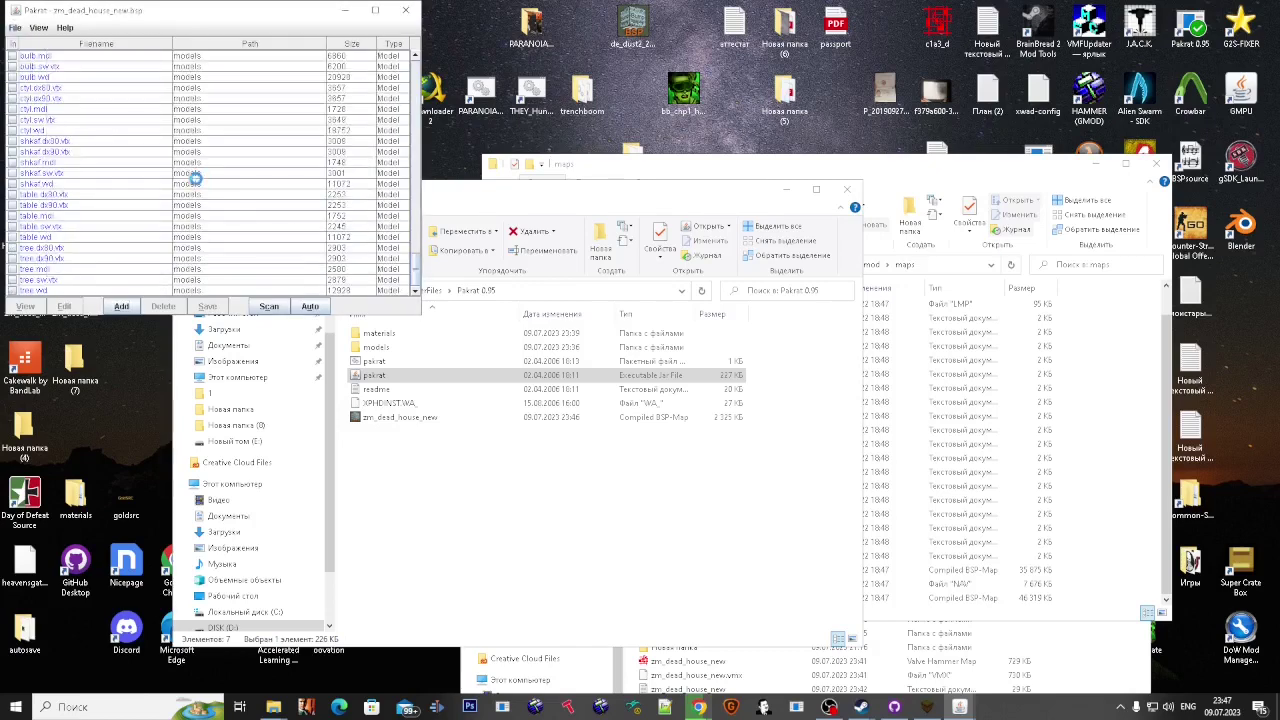
click(405, 10)
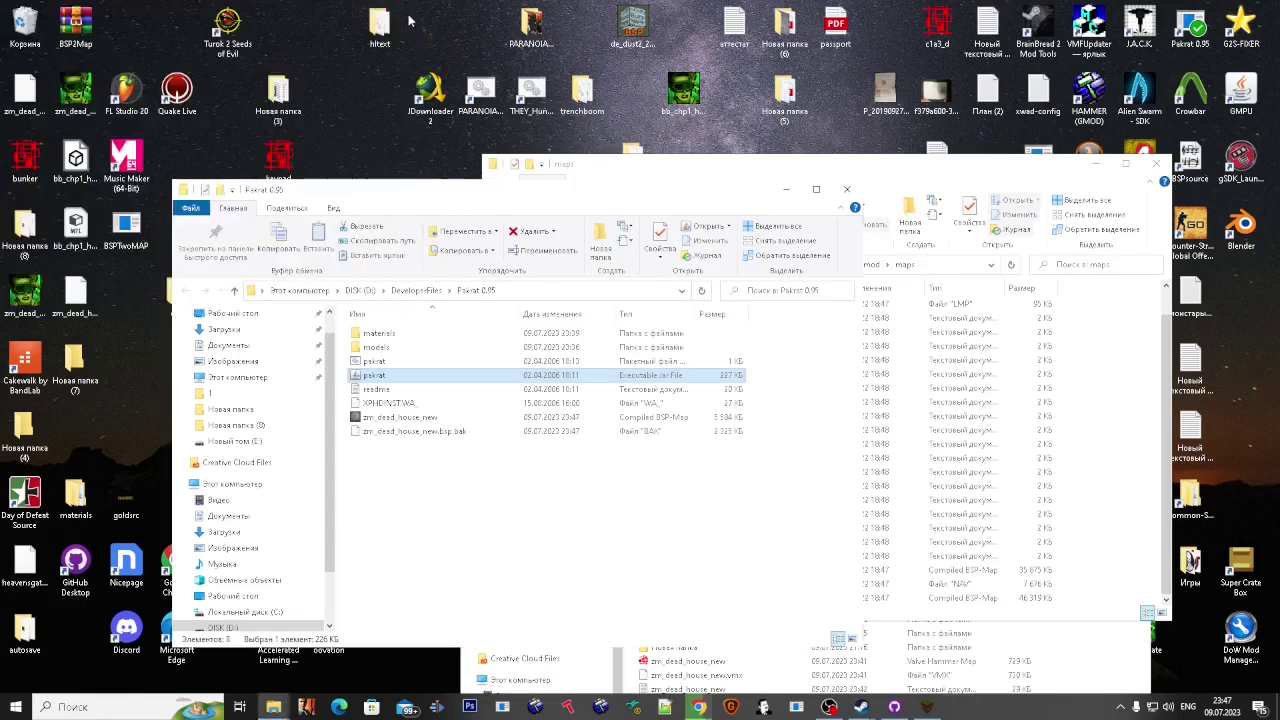
Step: Move the packed zm_dead_house_new map from the Pakrat 0.95 folder back into Garry's Mod's maps folder
click(540, 417)
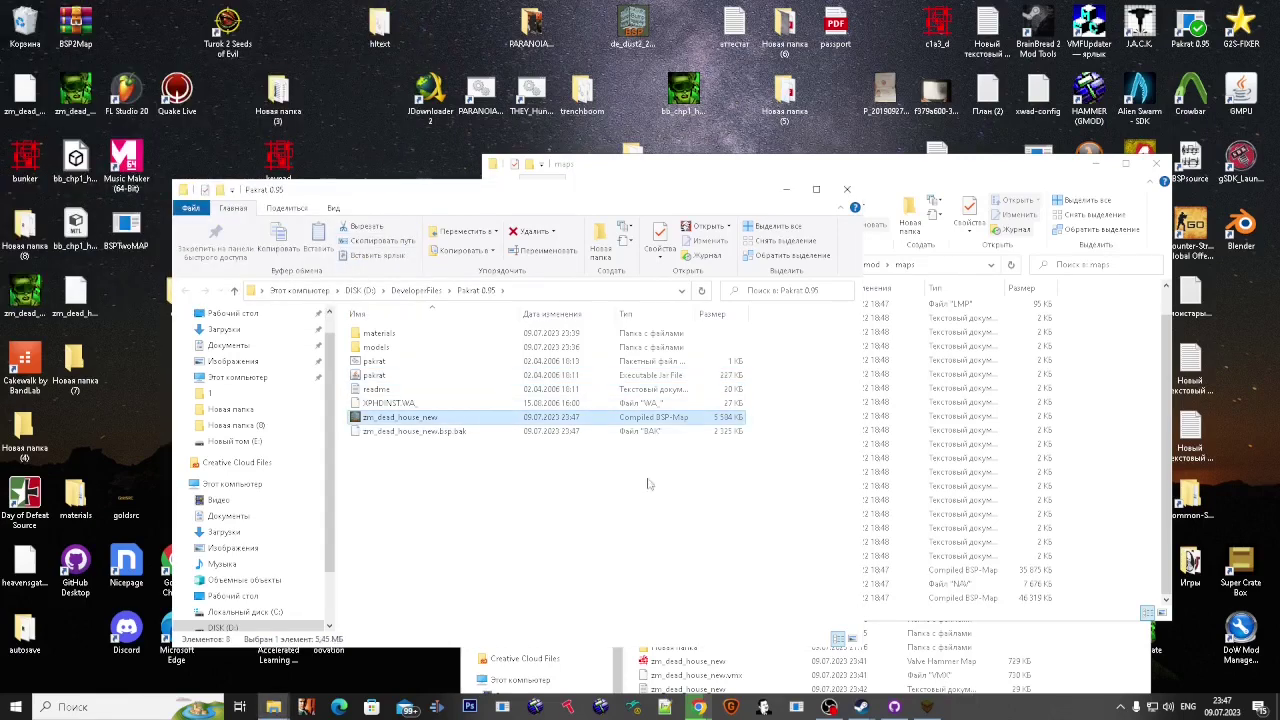
click(1147, 456)
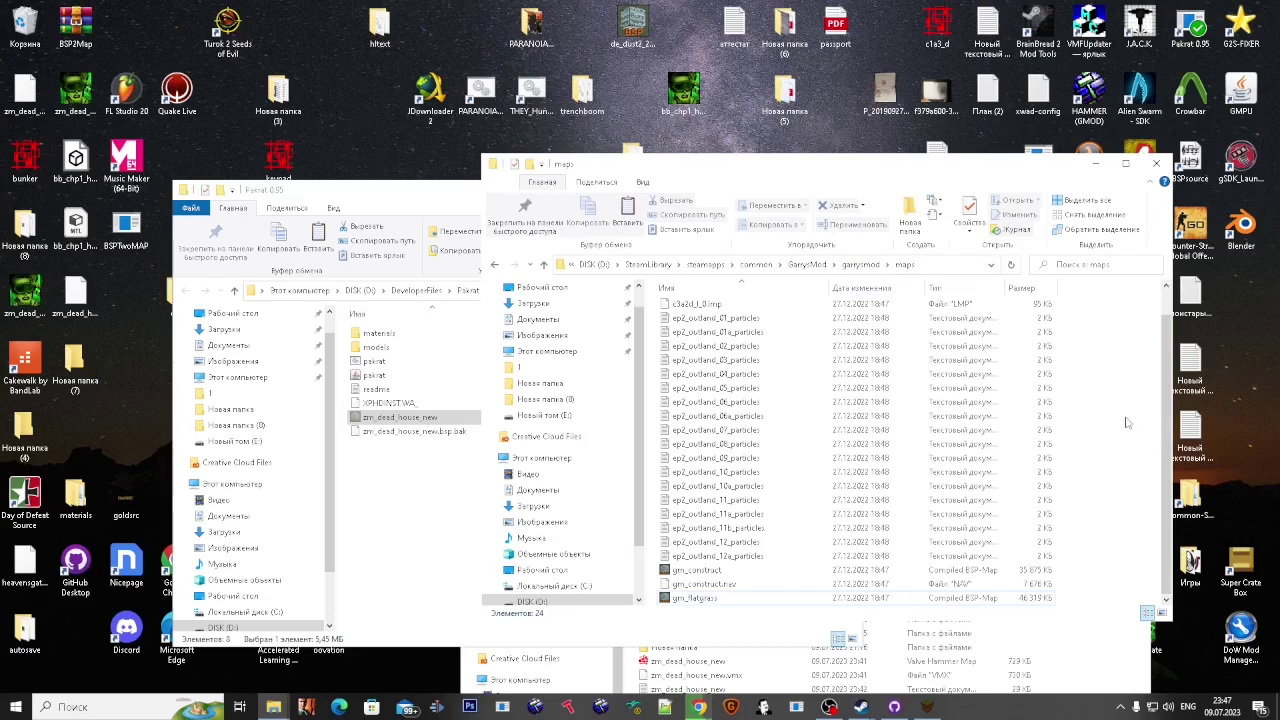
key(ctrl+v)
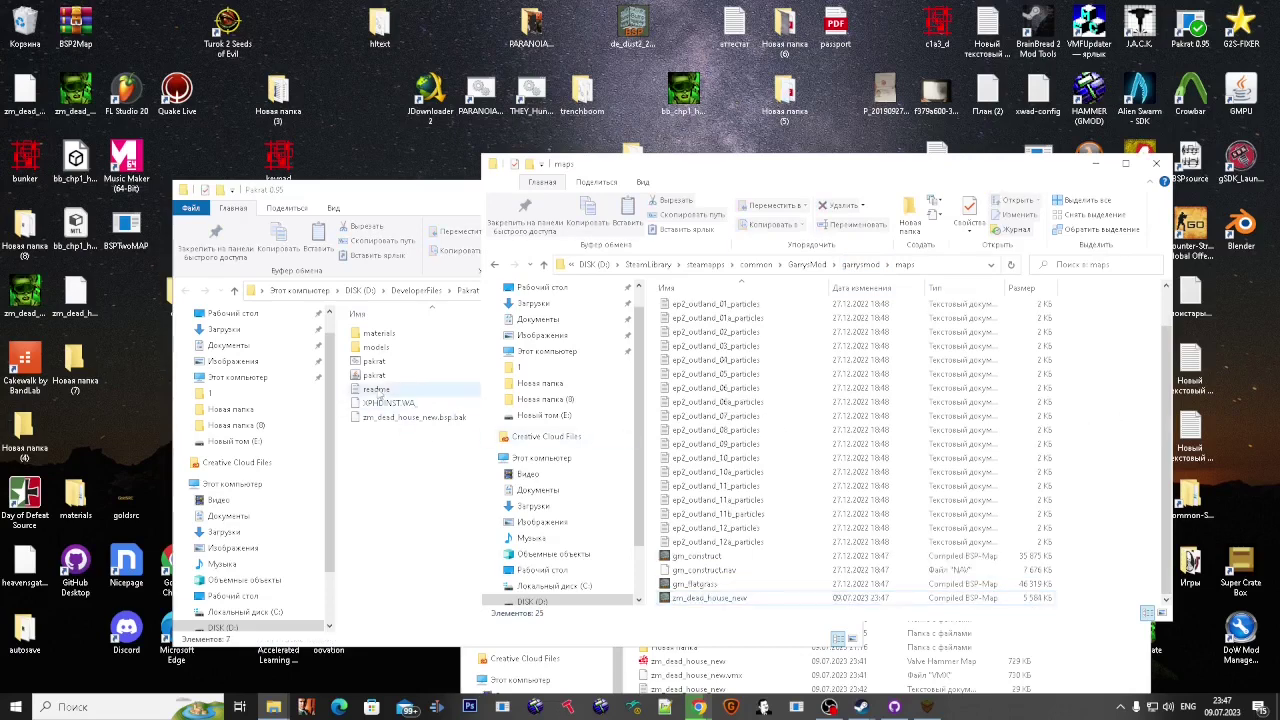
Step: Delete the materials and models folders and zm_dead_house_new.bsp.bak from the Pakrat 0.95 folder
click(415, 417)
ctrl+click(383, 346)
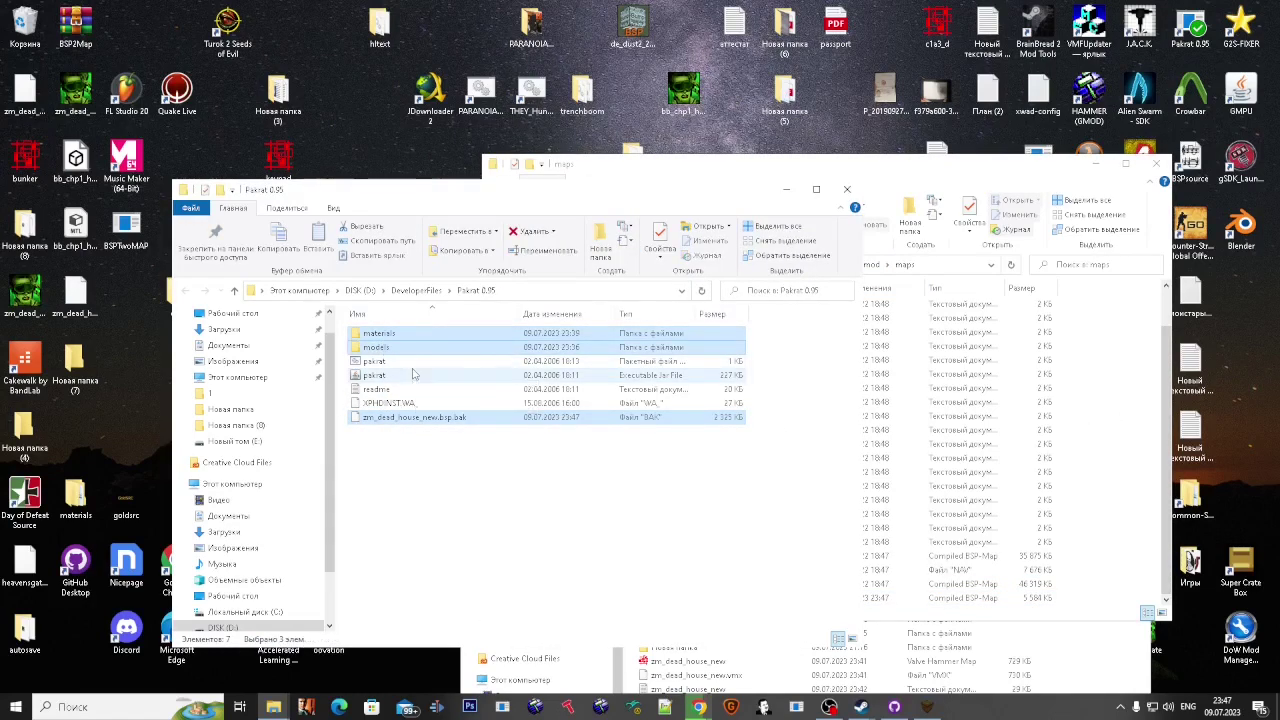
key(Delete)
Step: Launch Garry's Mod through Steam
click(1135, 708)
click(1122, 708)
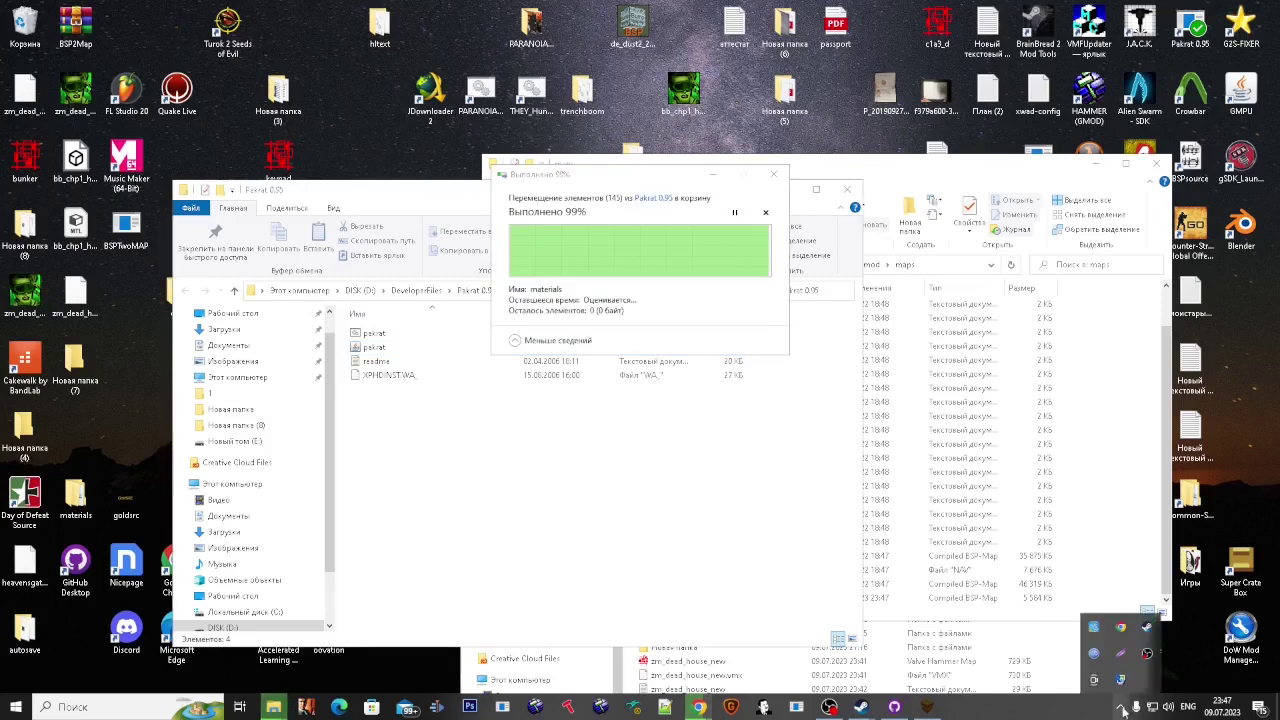
click(833, 188)
right_click(1145, 628)
click(1067, 349)
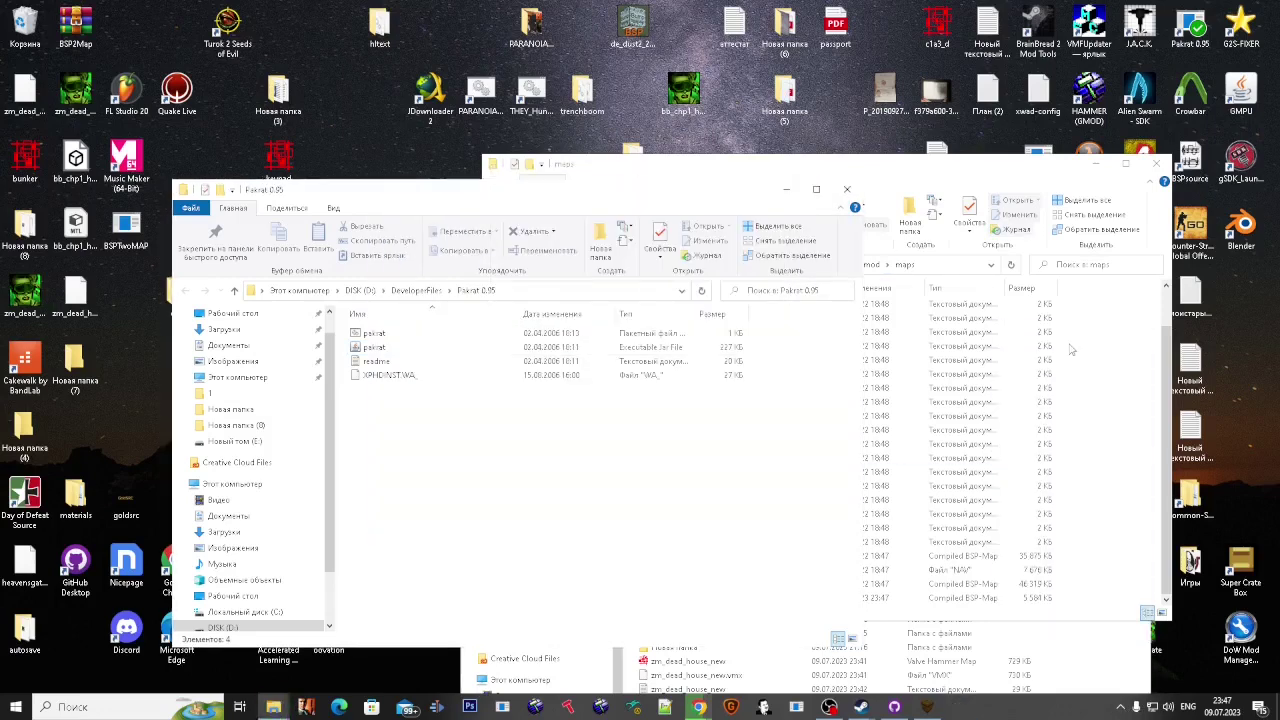
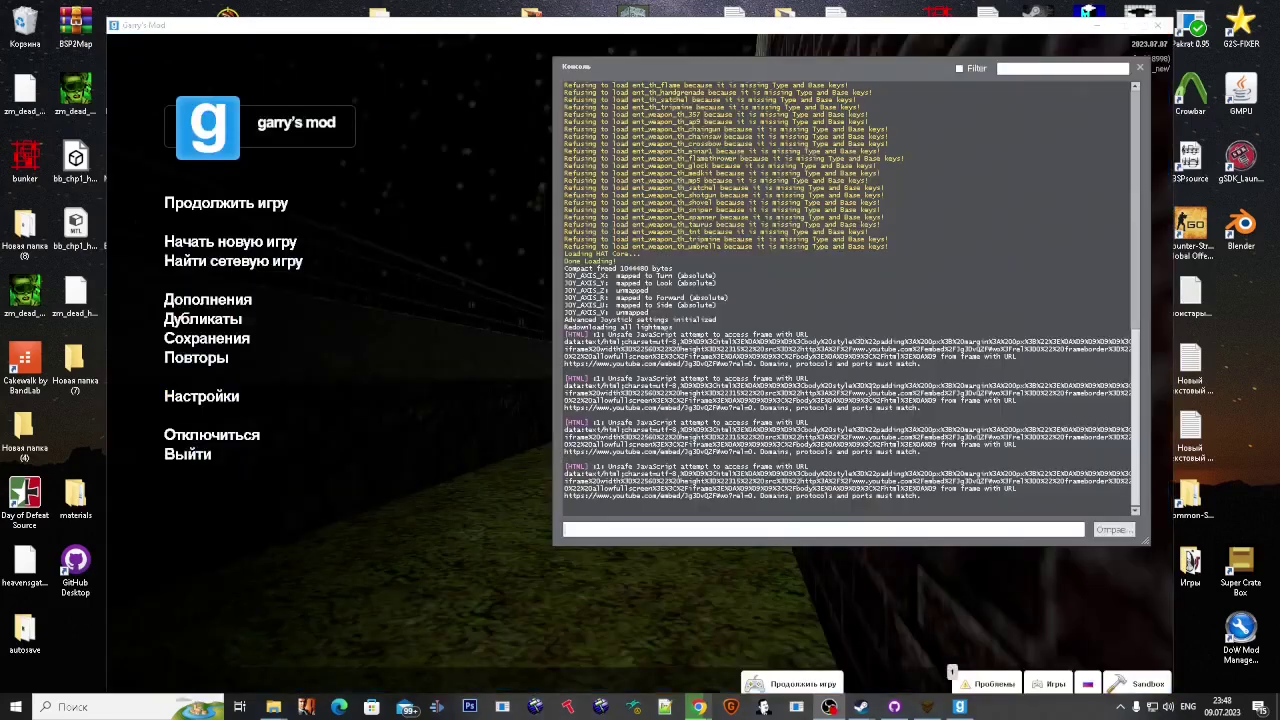
Step: Generate the map's navigation mesh with the nav_generate console command
key(Escape)
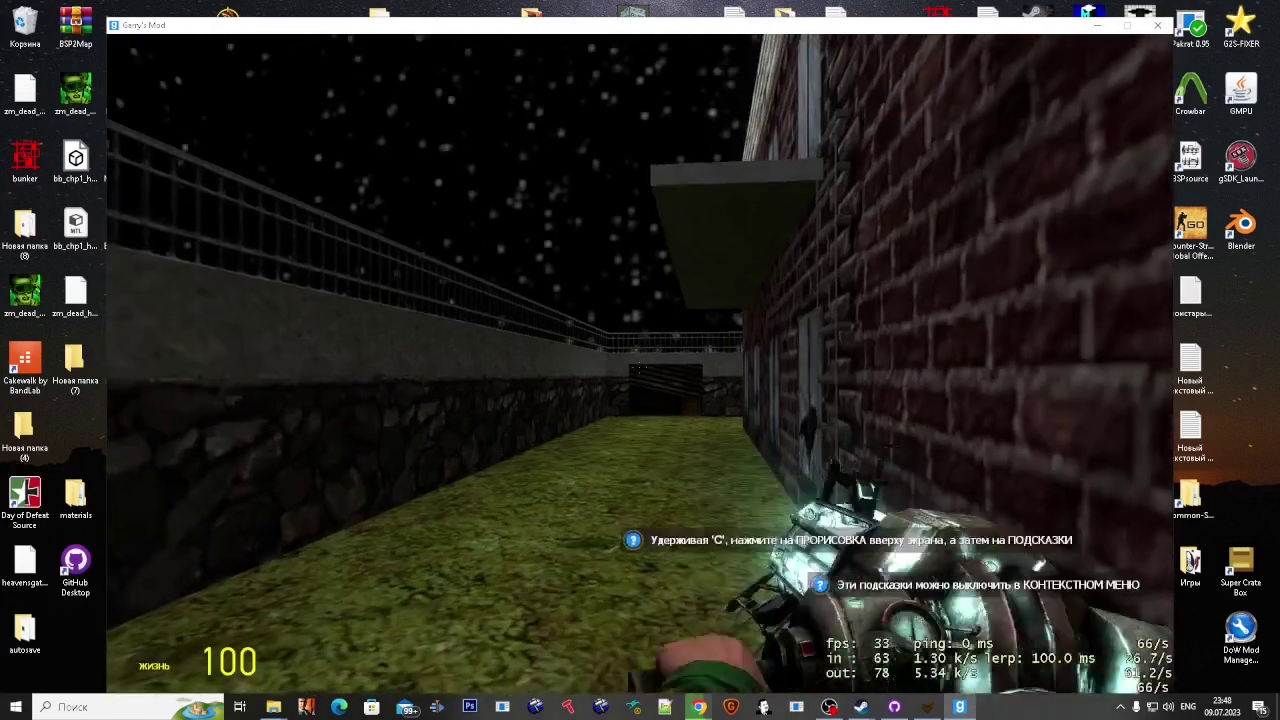
key(grave)
text(nav)
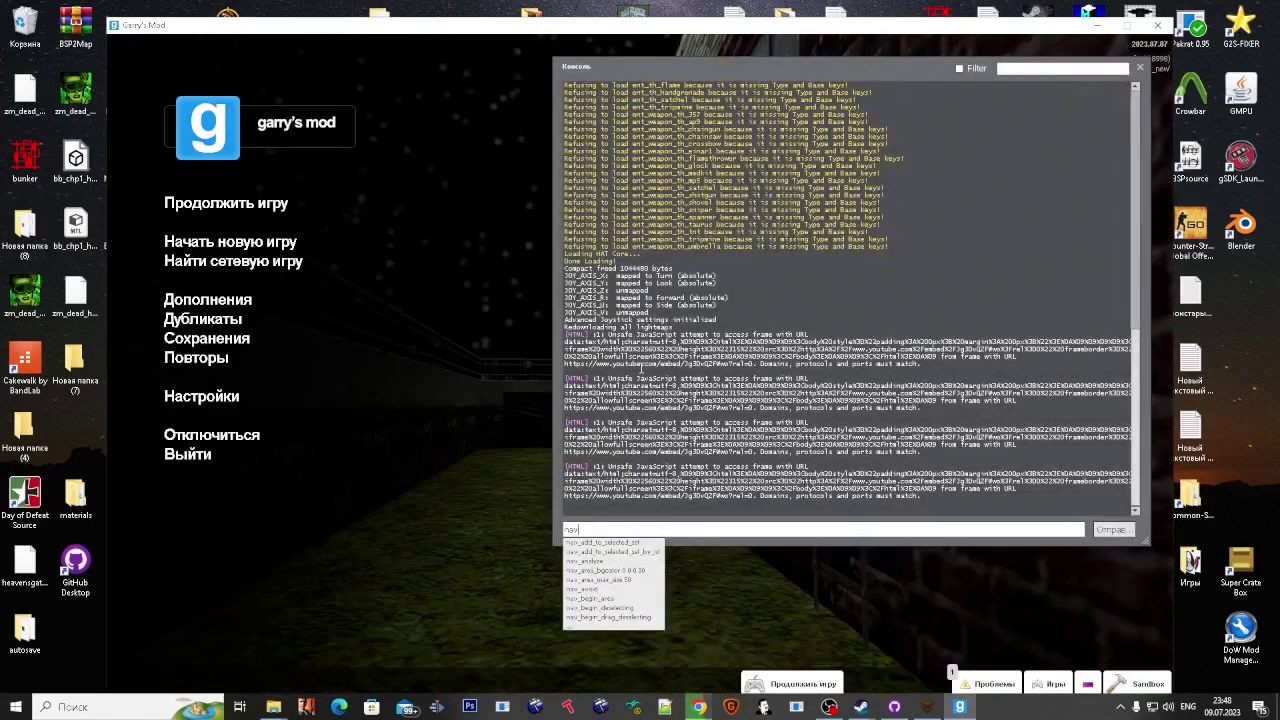
text(_generate)
key(Return)
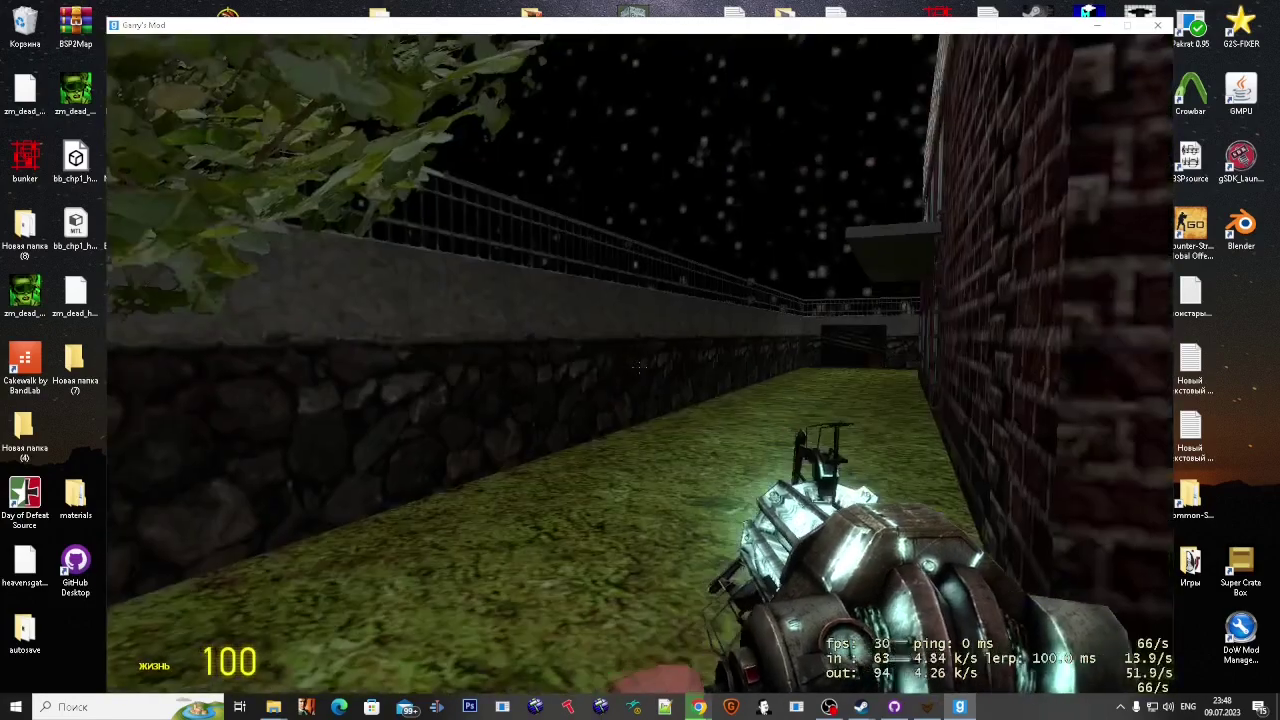
Step: Switch to weapon slot 6 in the map, then quit Garry's Mod with the exit console command
key(6)
click(640, 365)
key(grave)
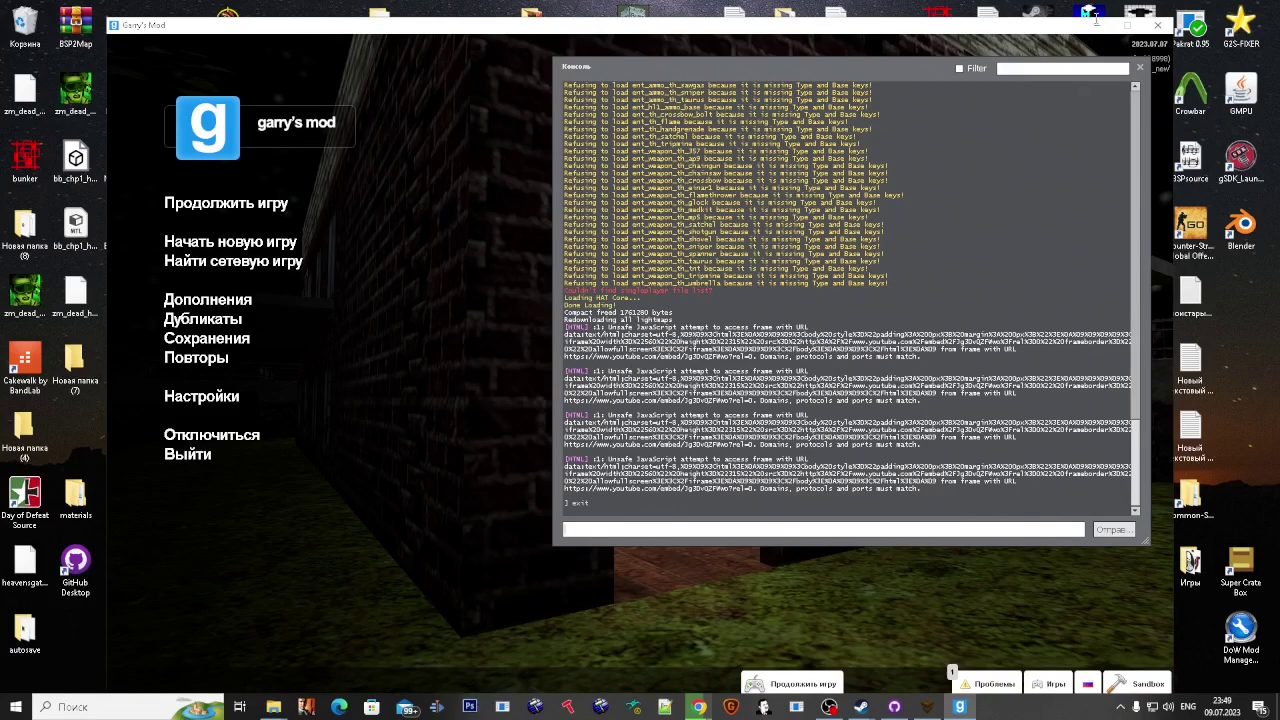
Step: Switch to File Explorer's maps folder and copy the zm_dead_house_new map together with zm_dead_house_new.nav
mouse_move(273, 707)
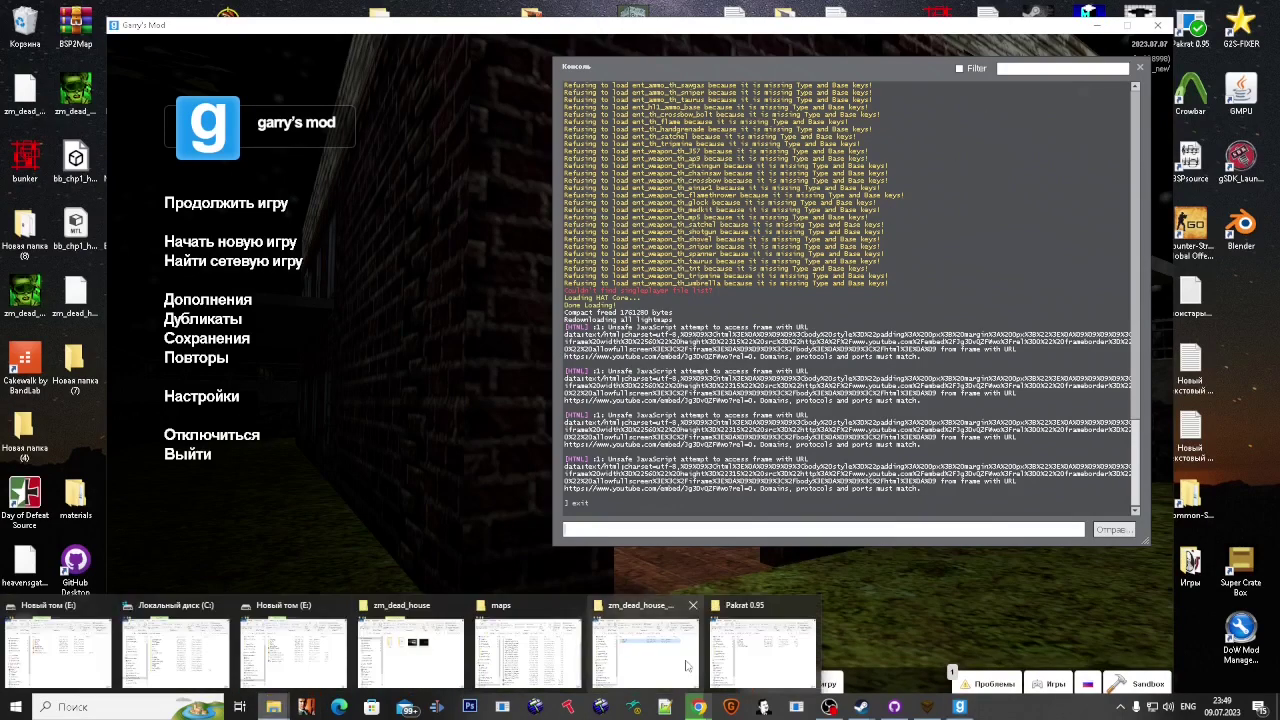
click(493, 660)
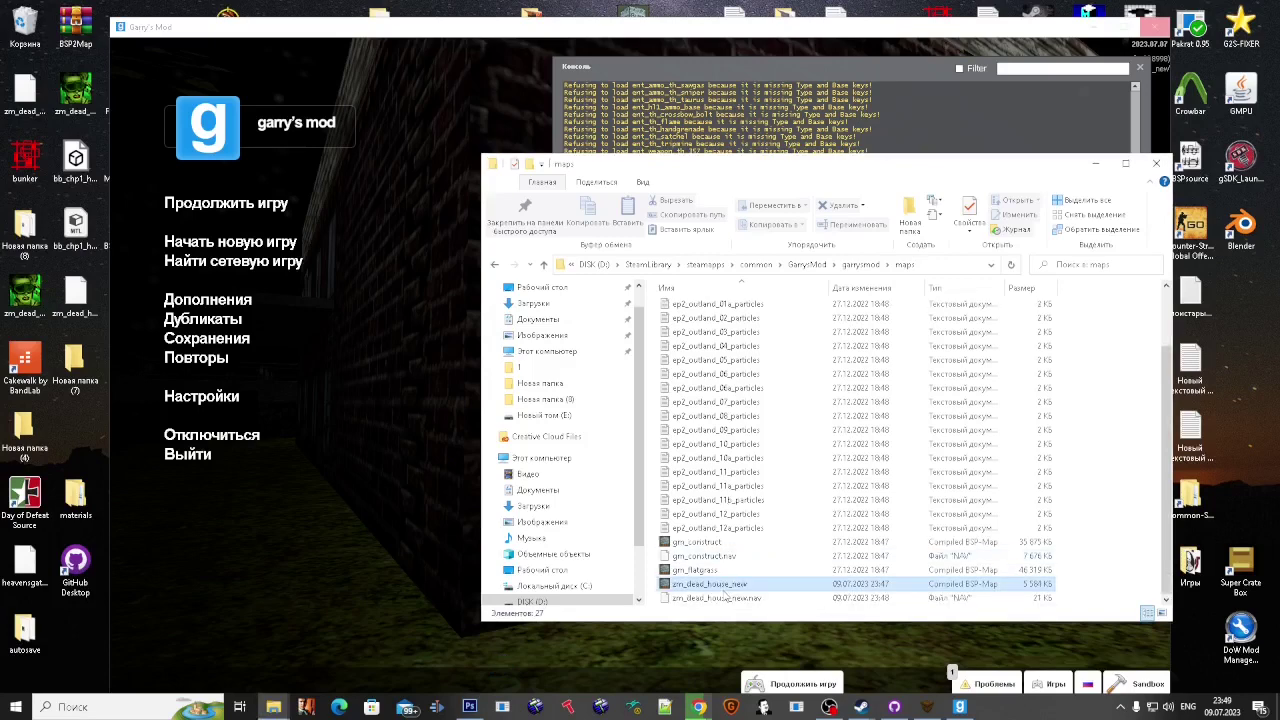
shift+click(749, 598)
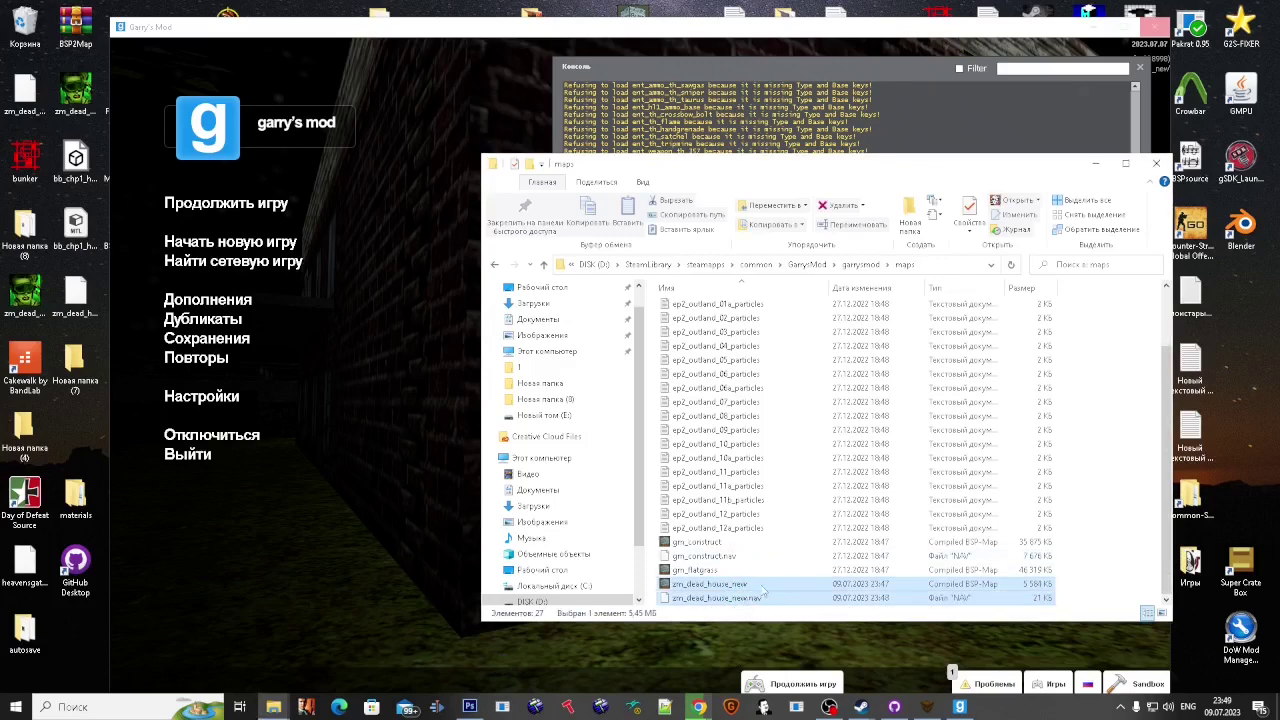
scroll(740, 500, up, 2)
scroll(783, 518, down, 2)
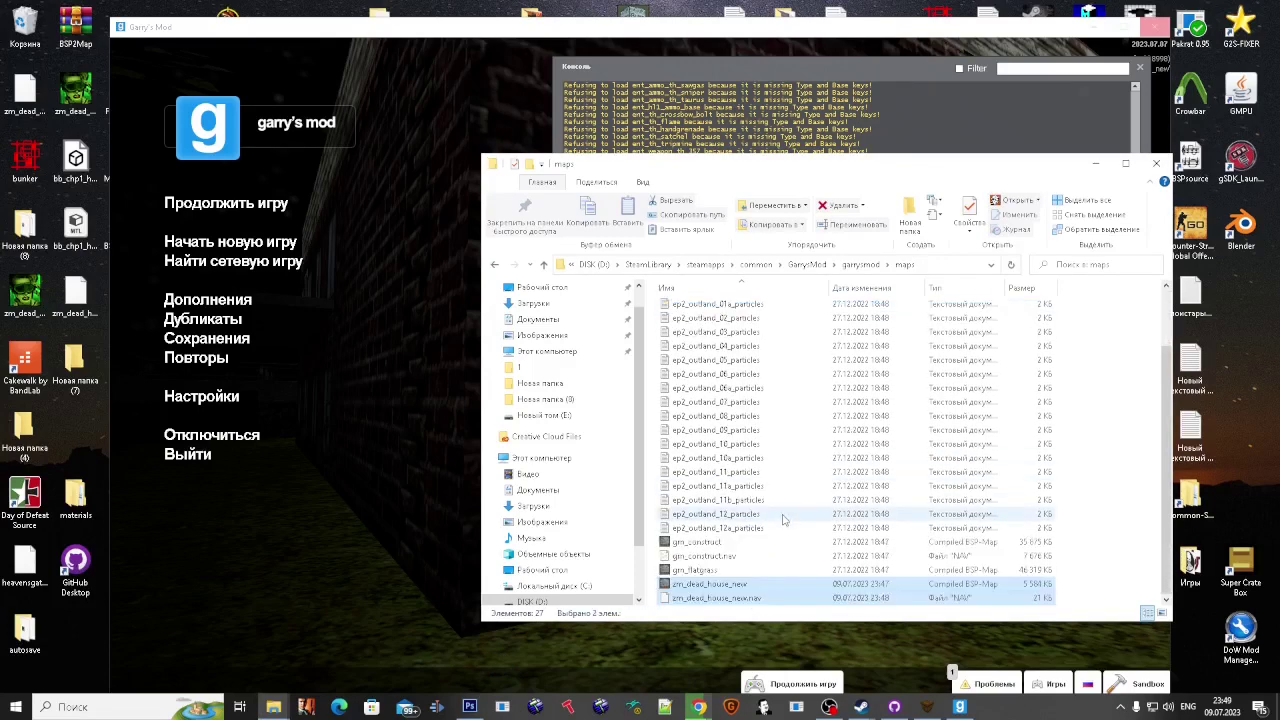
scroll(590, 595, down, 1)
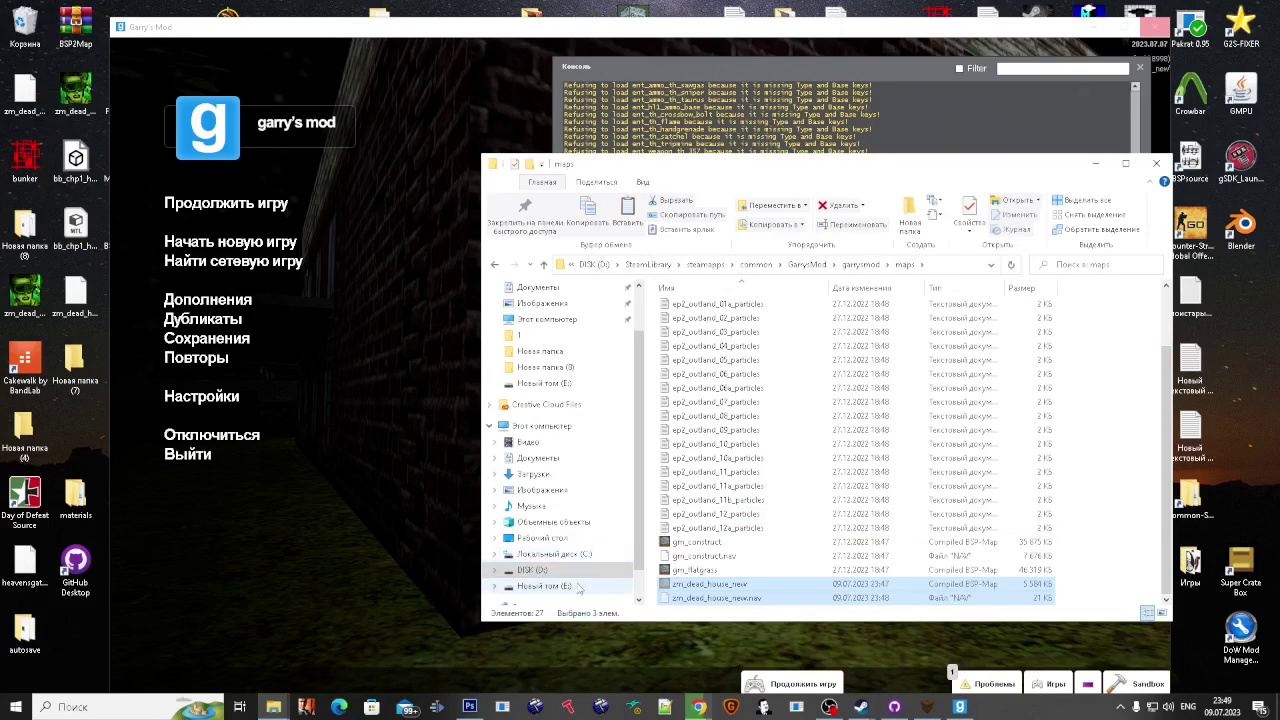
Step: Create a folder named dead_house_new in the root of drive E:
click(576, 590)
right_click(777, 500)
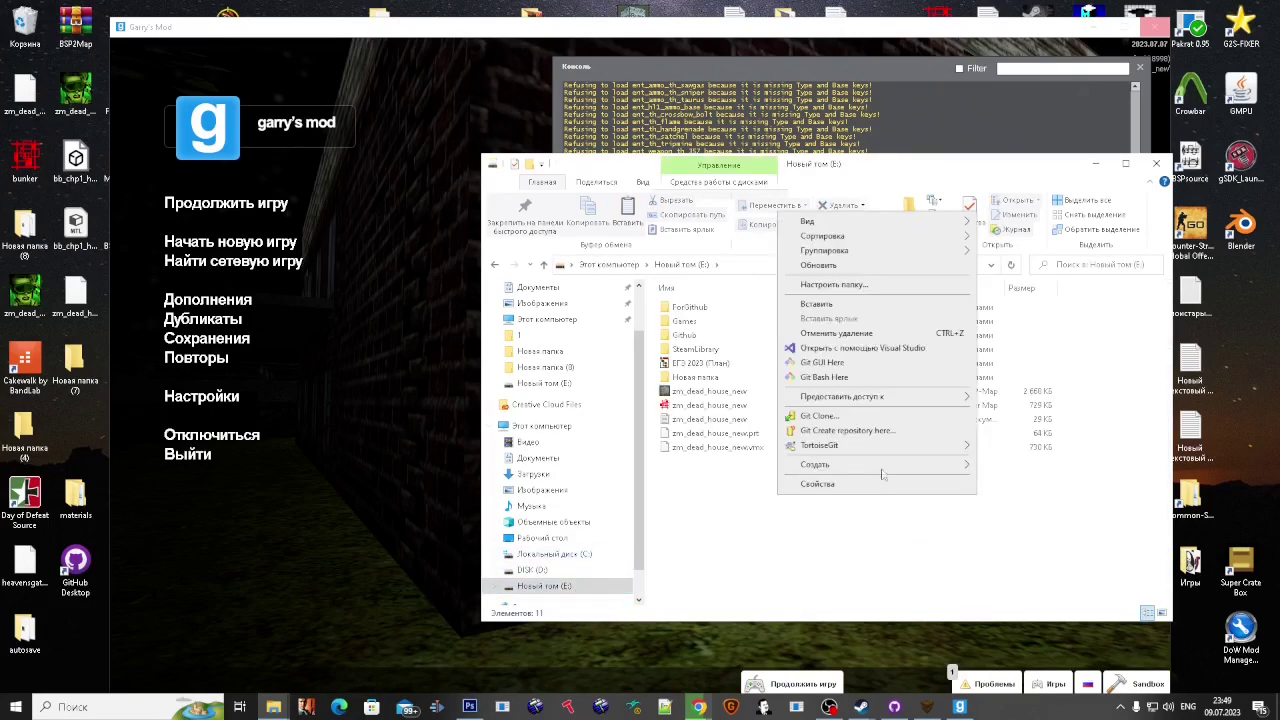
mouse_move(900, 468)
click(1007, 466)
text(dead_house_new)
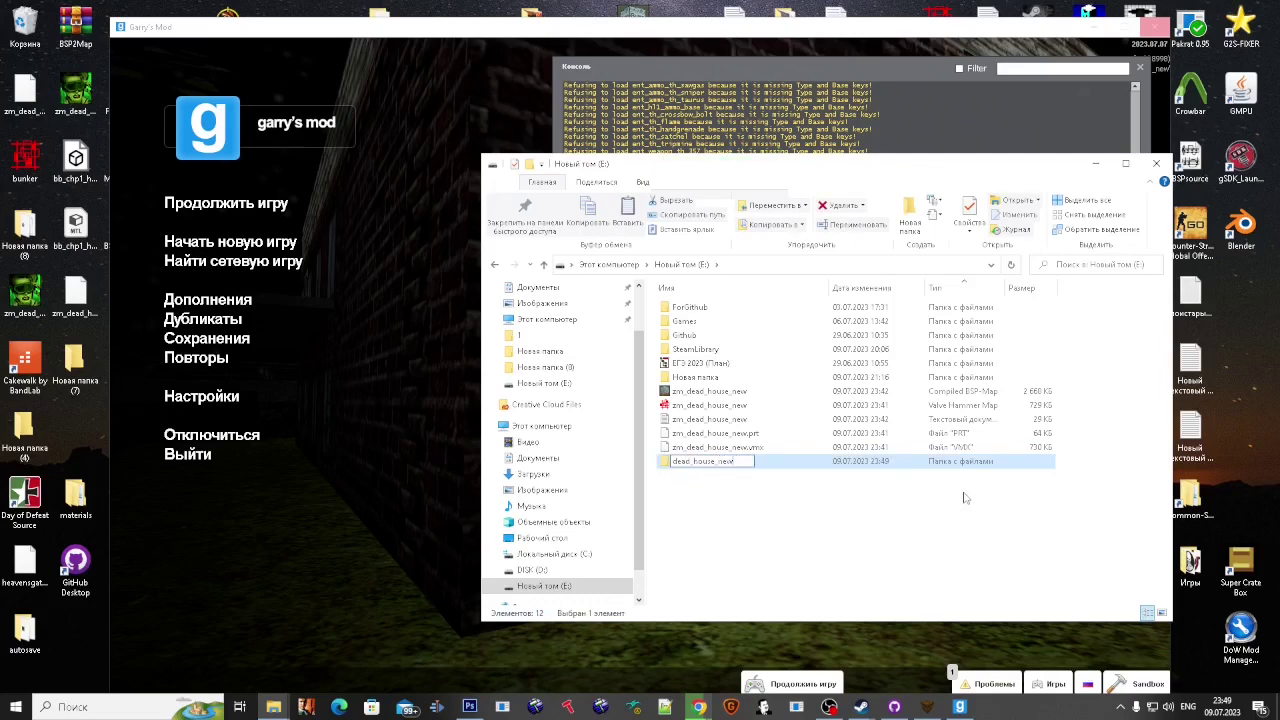
key(Return)
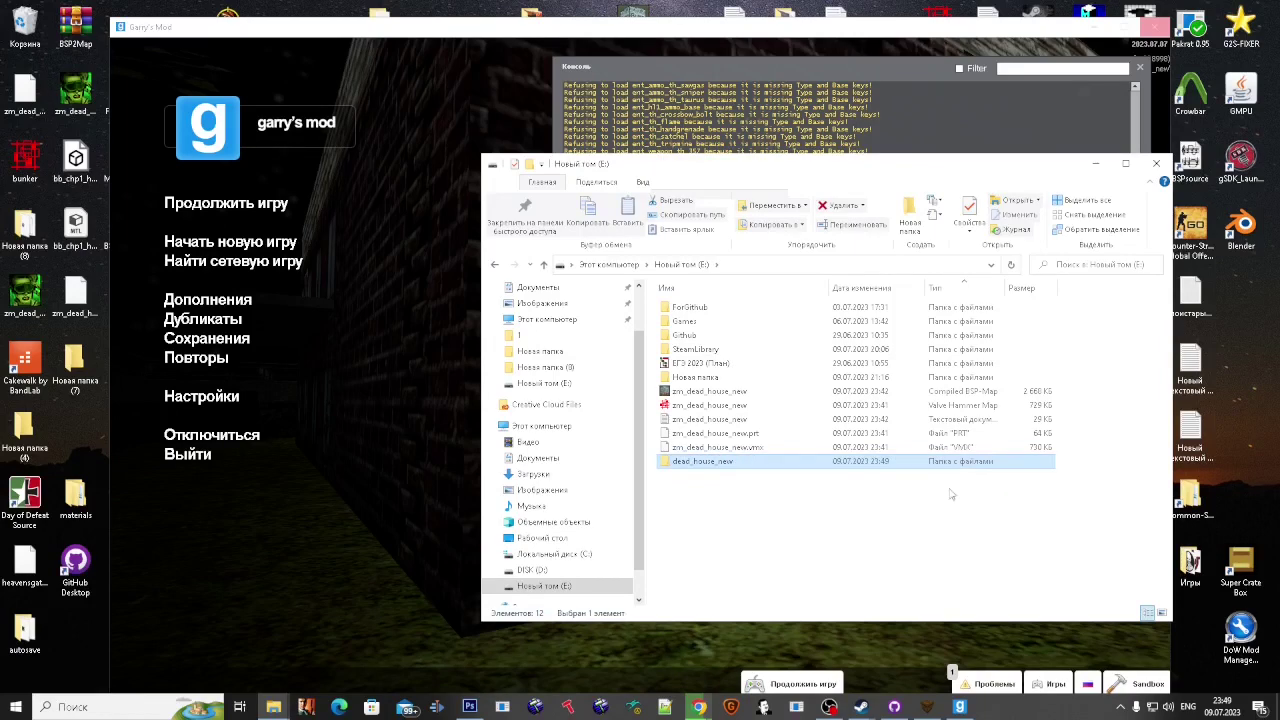
Step: Create a folder named maps inside the dead_house_new folder
key(Return)
right_click(813, 375)
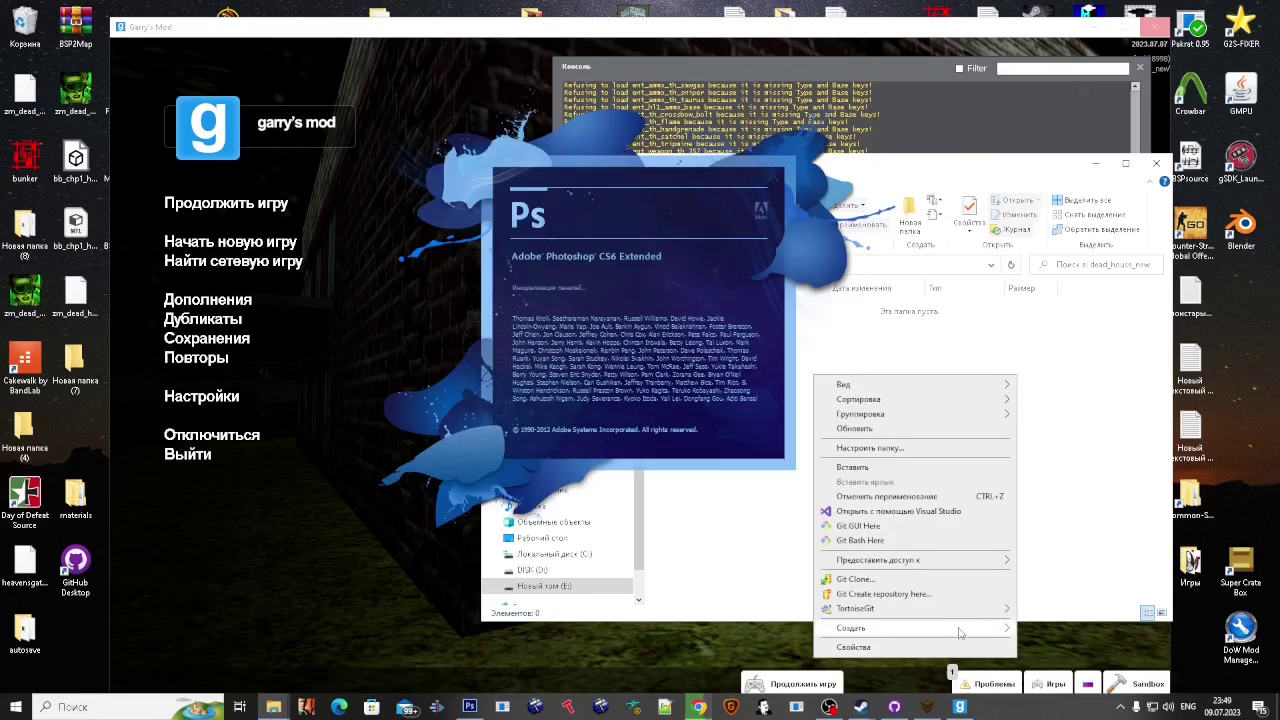
mouse_move(985, 627)
click(1035, 489)
text(maps)
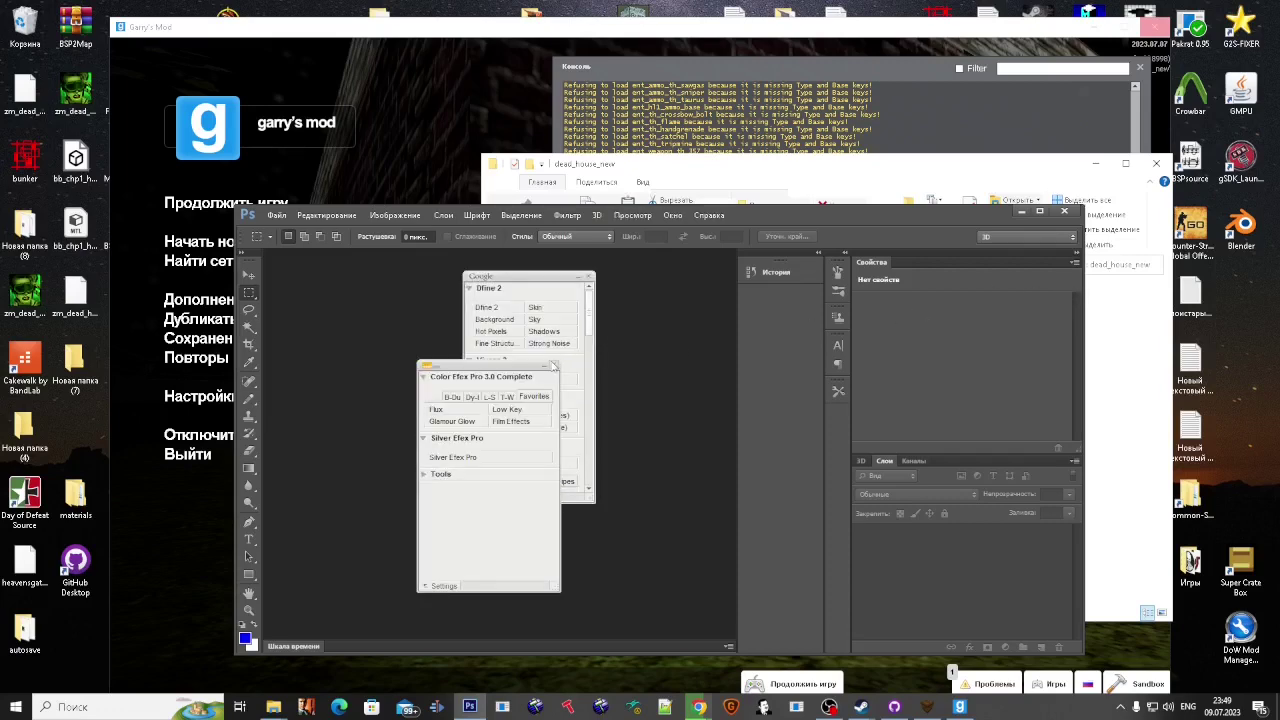
click(1130, 391)
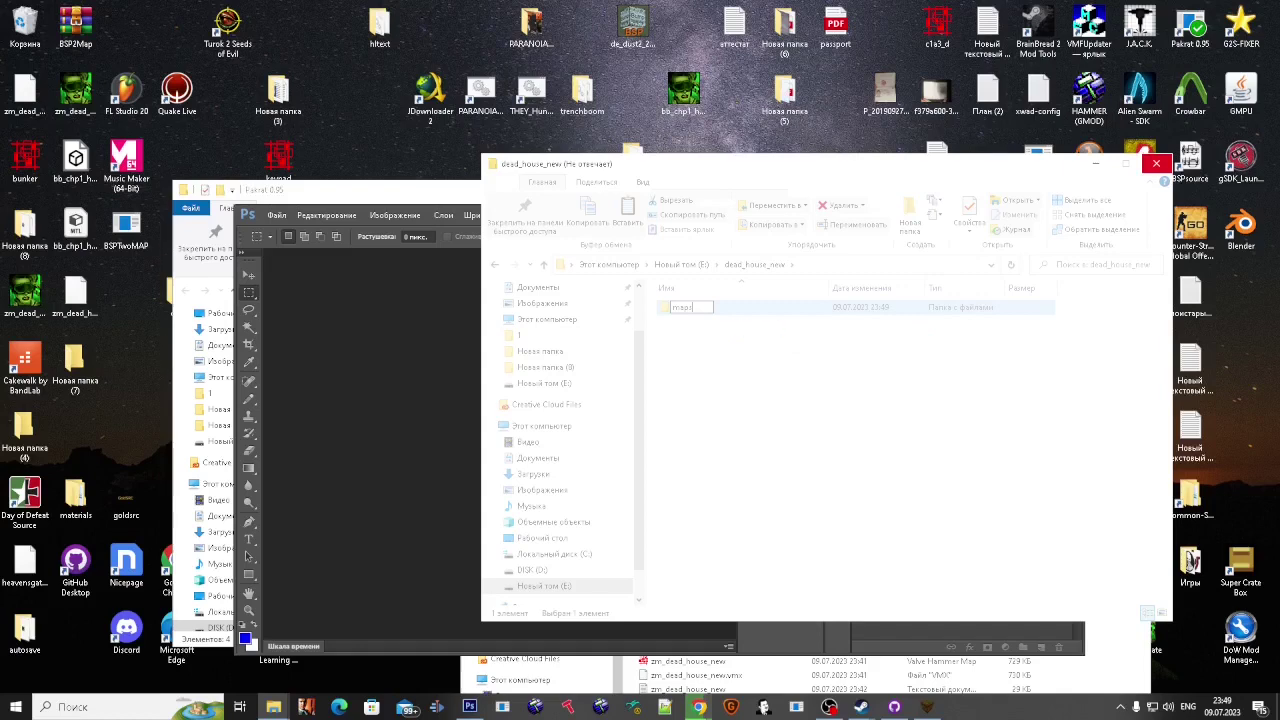
click(925, 309)
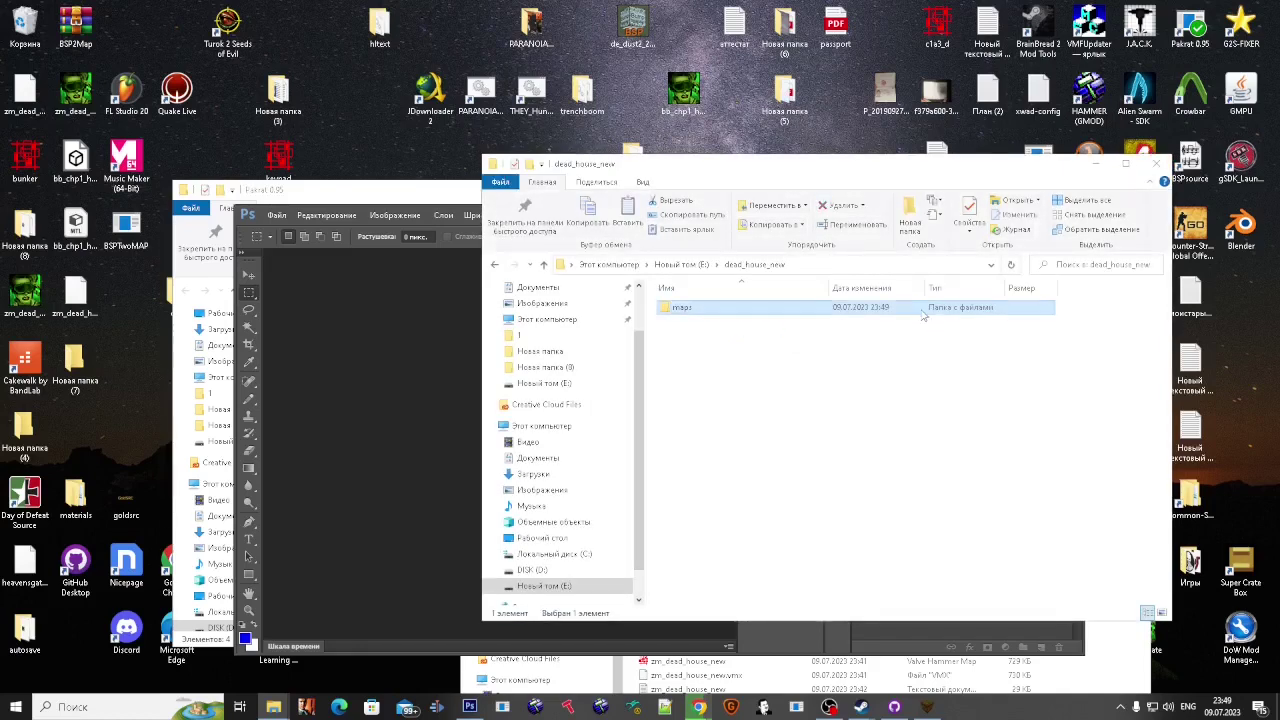
Step: Create a thumb folder inside maps and paste the copied zm_dead_house_new map and navigation files beside it
double_click(924, 316)
right_click(900, 322)
mouse_move(1086, 574)
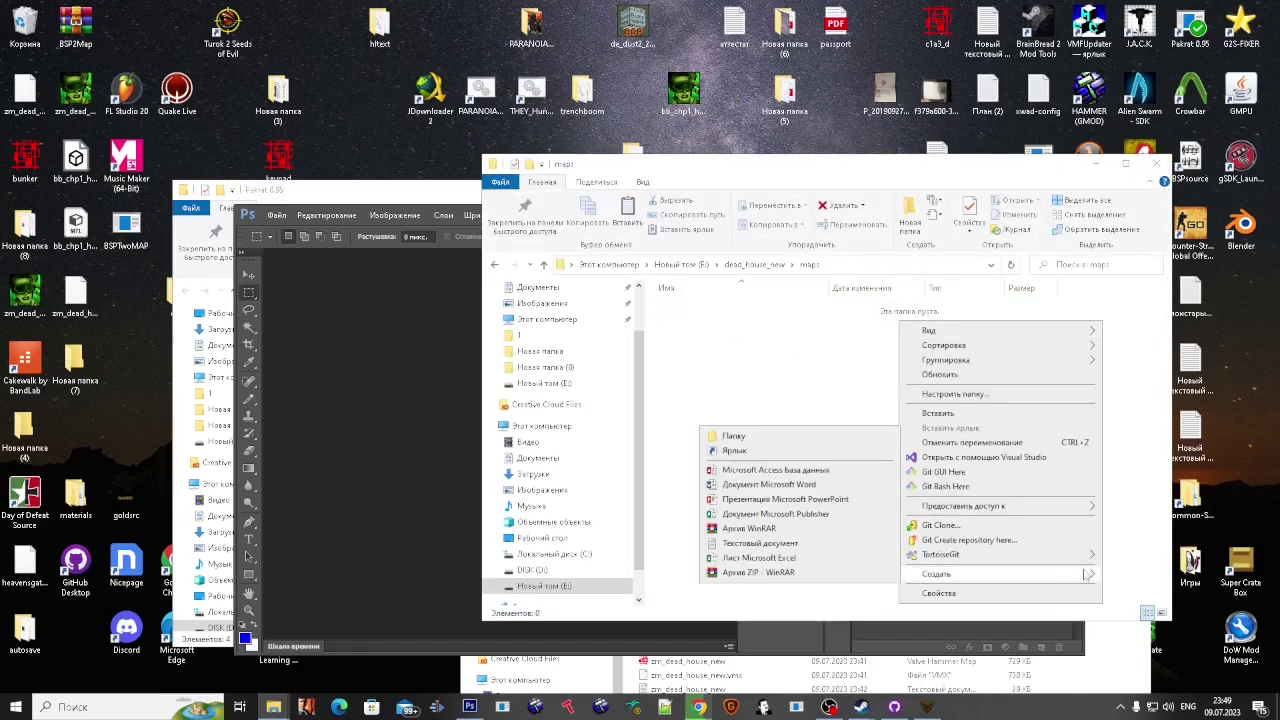
click(740, 436)
text(thumb)
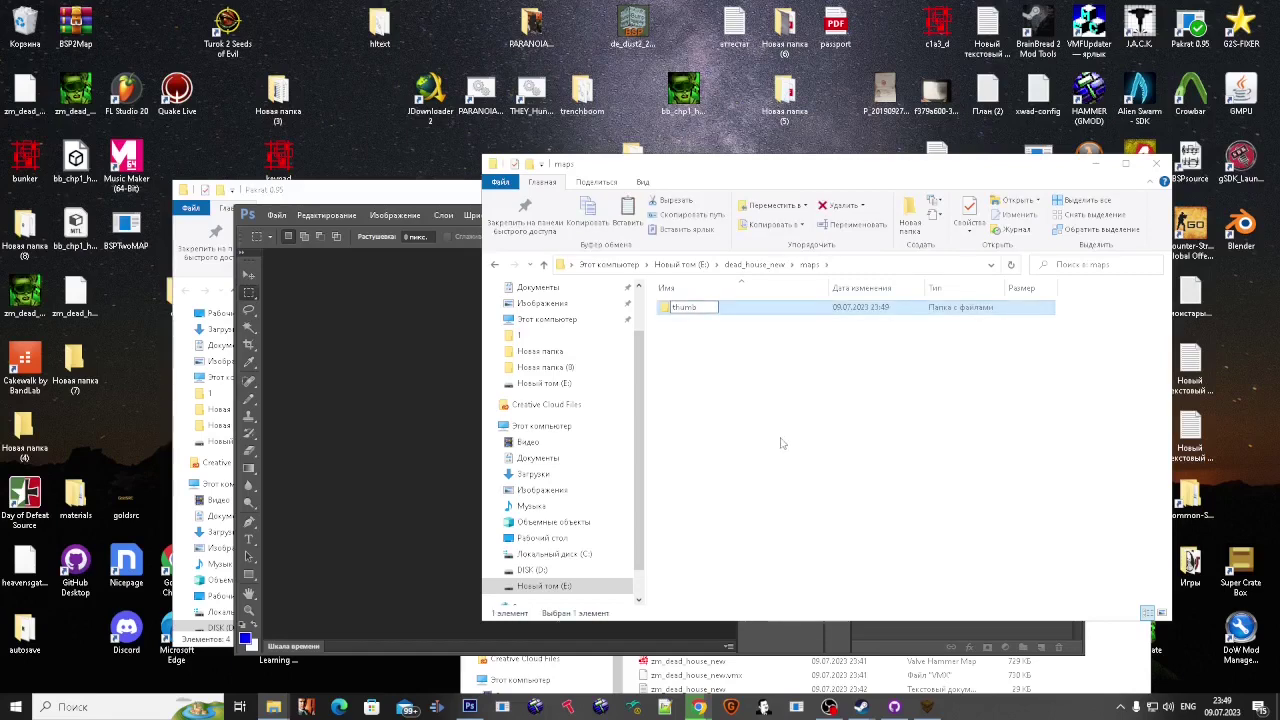
click(833, 411)
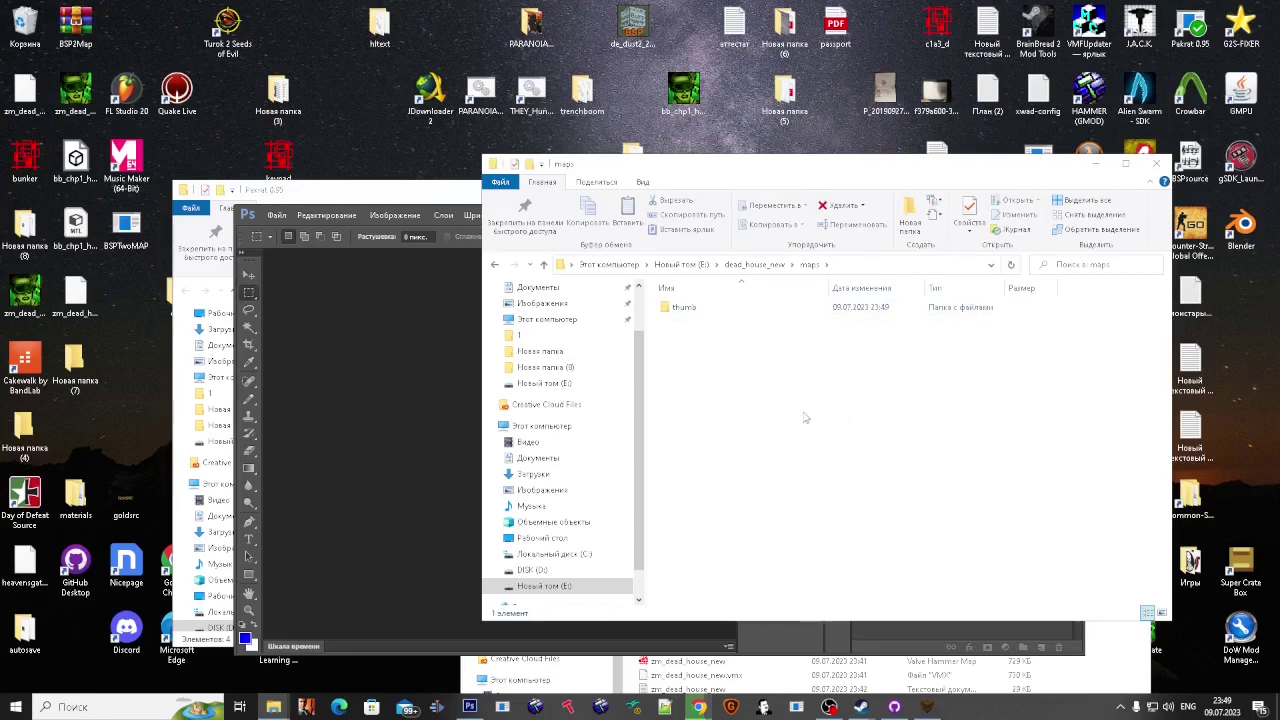
key(ctrl+v)
Step: Switch to Steam, open the screenshot manager and show the Garry's Mod screenshots folder on disk beside Photoshop
click(867, 701)
click(847, 654)
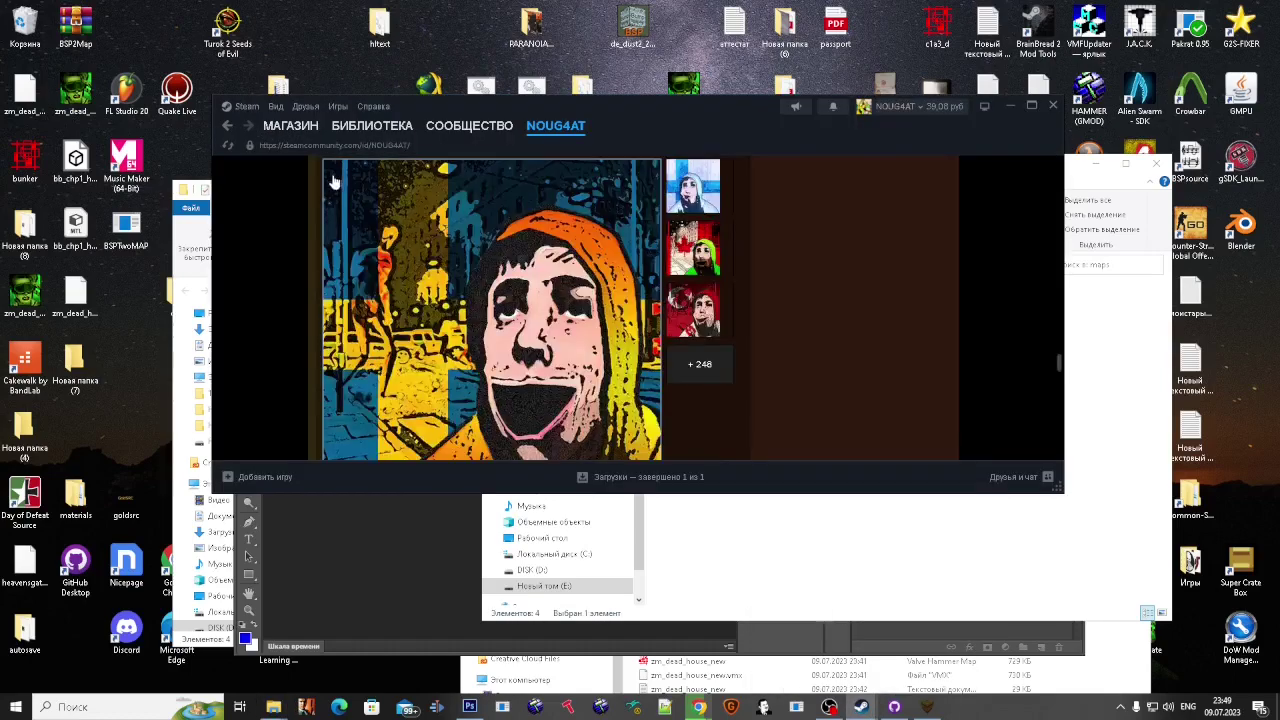
click(275, 106)
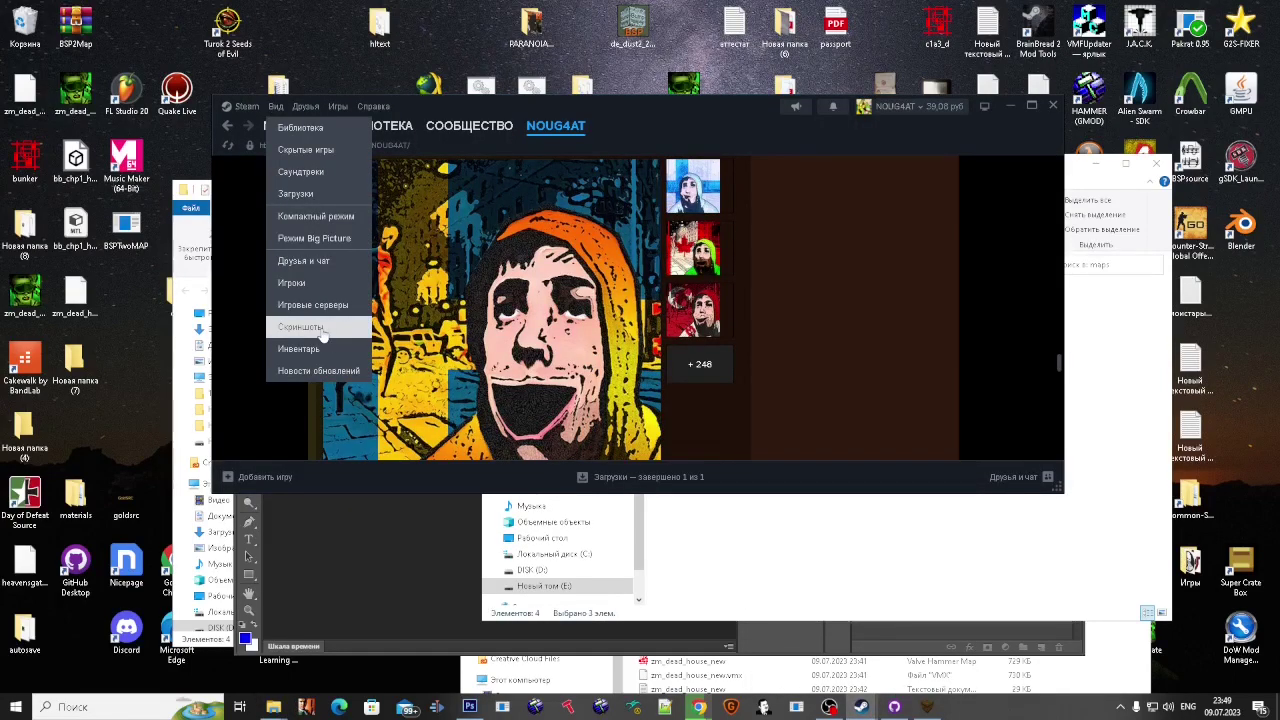
click(336, 334)
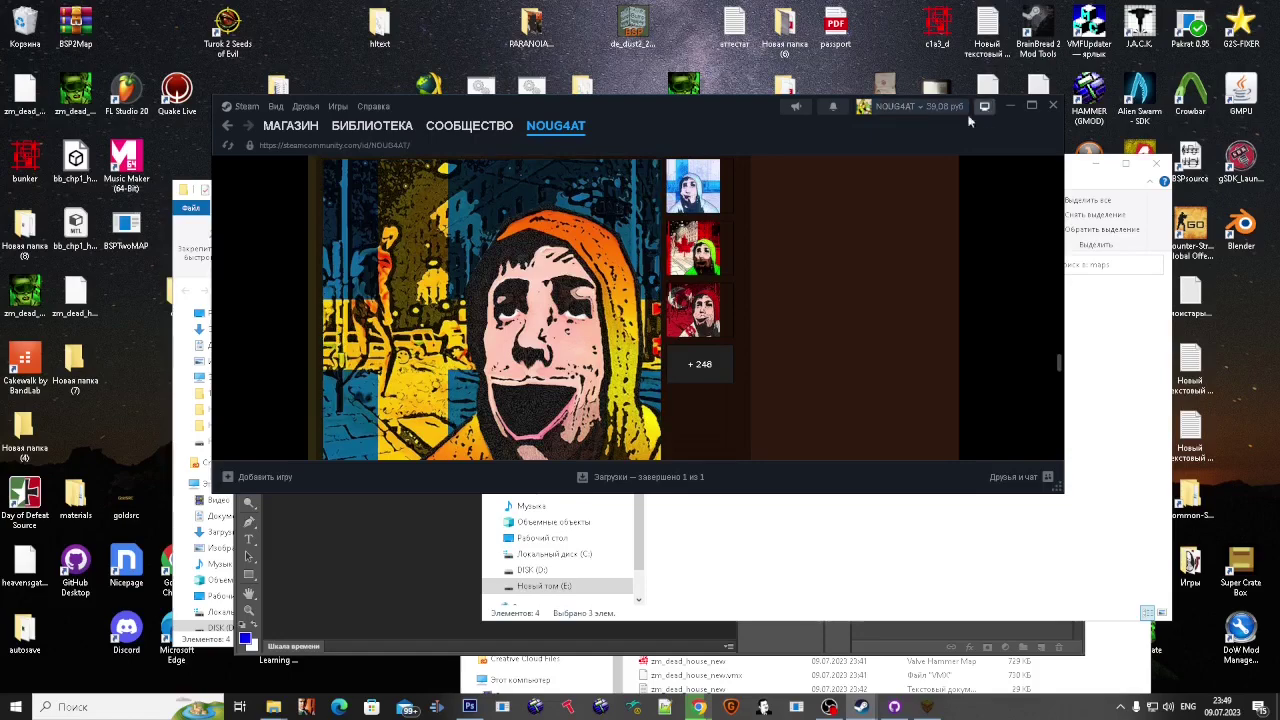
drag(923, 134, 978, 155)
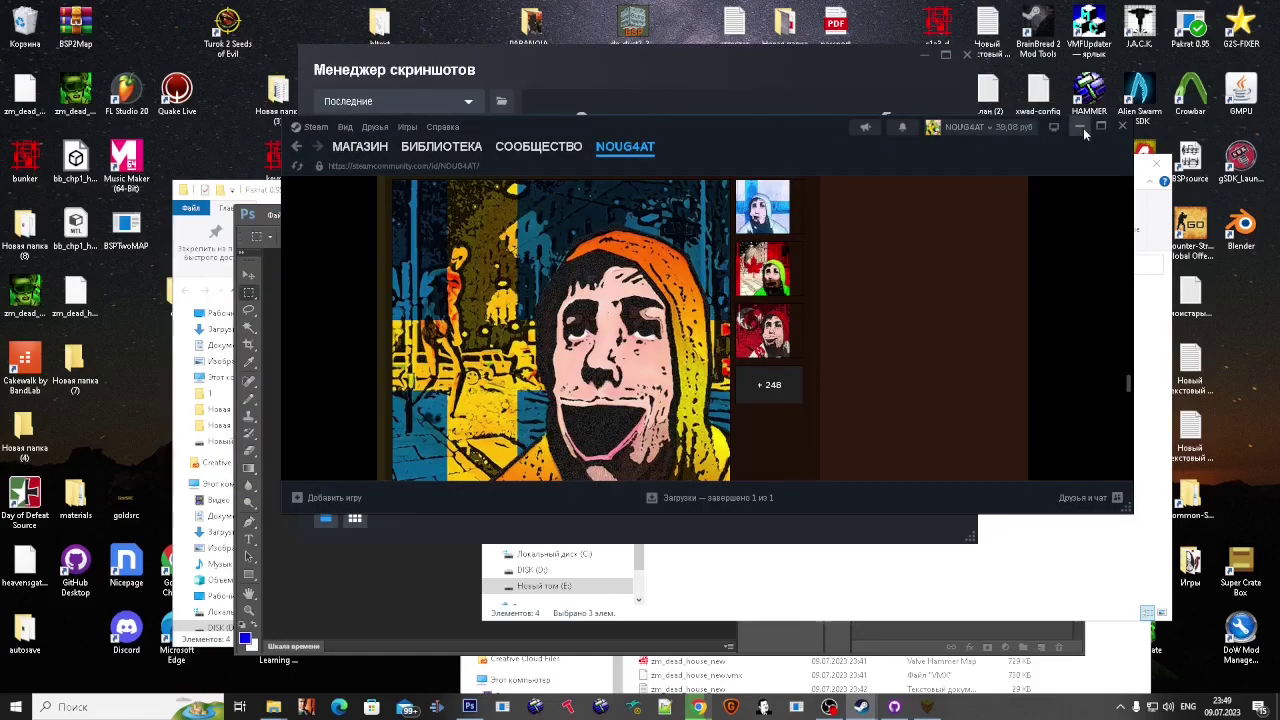
click(1081, 127)
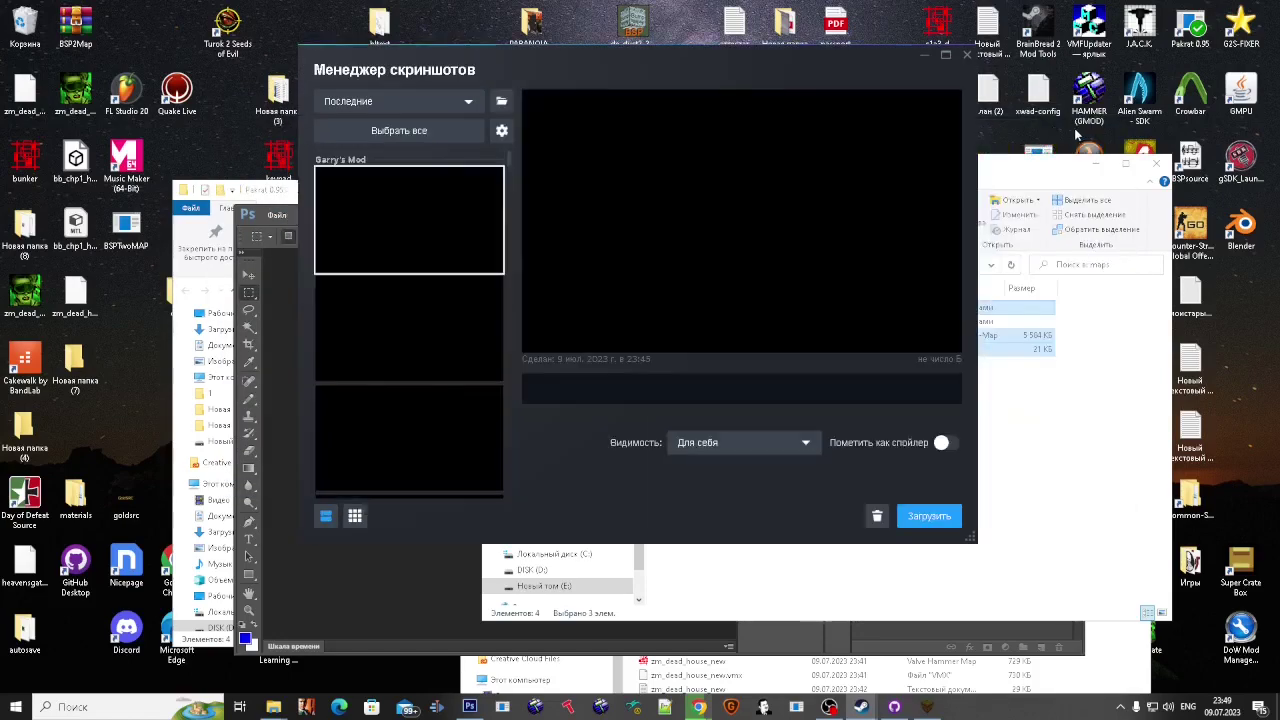
click(502, 104)
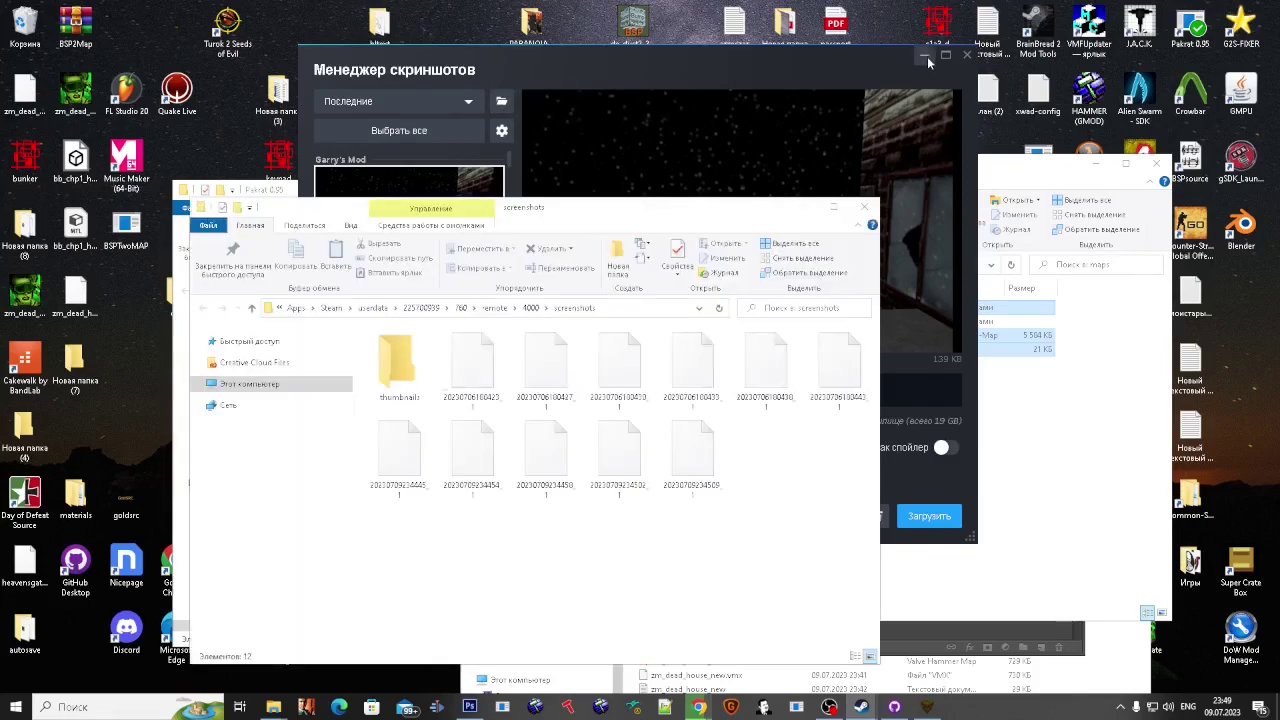
click(925, 56)
drag(538, 212, 850, 343)
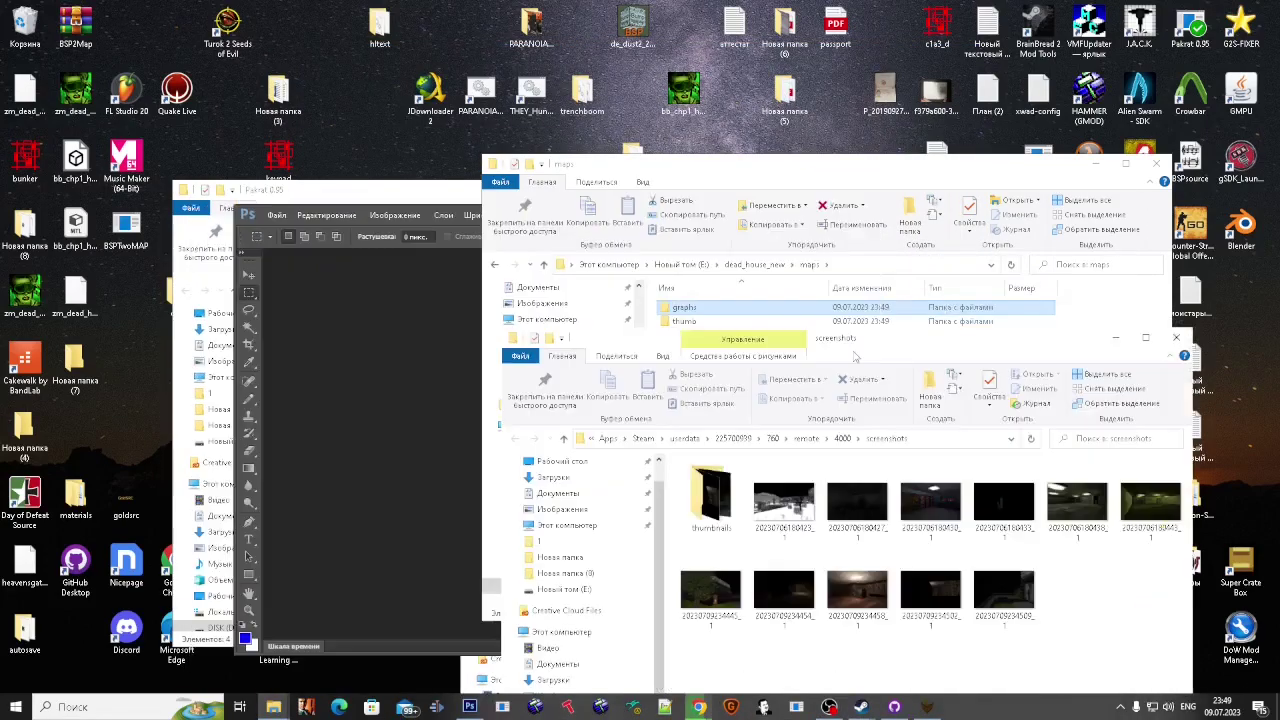
Step: Switch to Photoshop and create a new transparent document of 128 × 128 pixels
click(277, 216)
click(281, 230)
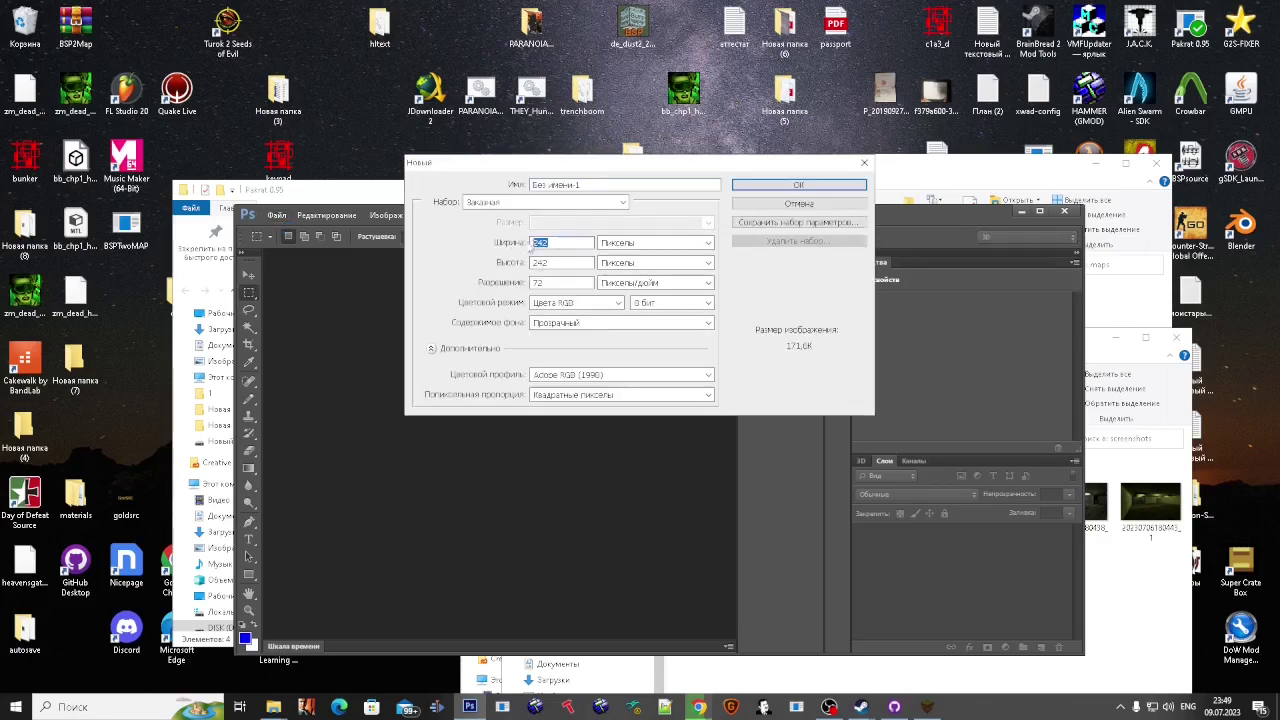
click(799, 203)
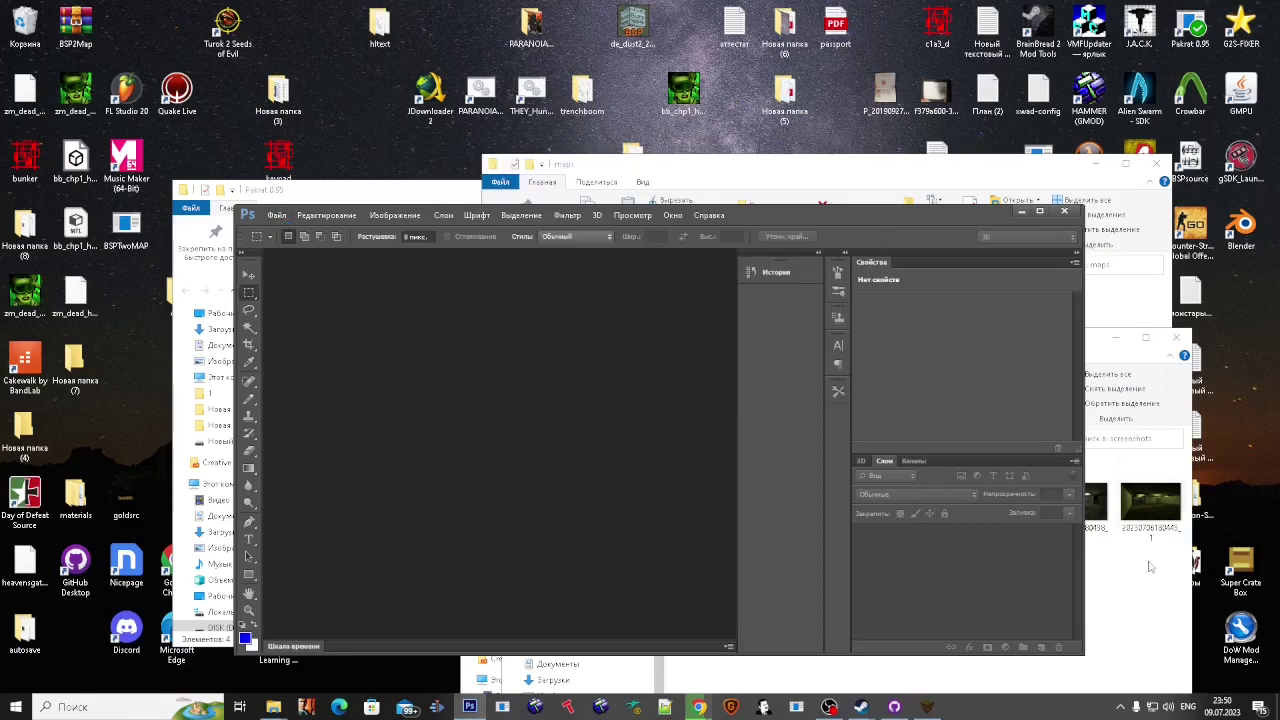
Step: Delete the six older screenshots whose names start with 20230706 from the screenshots folder
click(1150, 567)
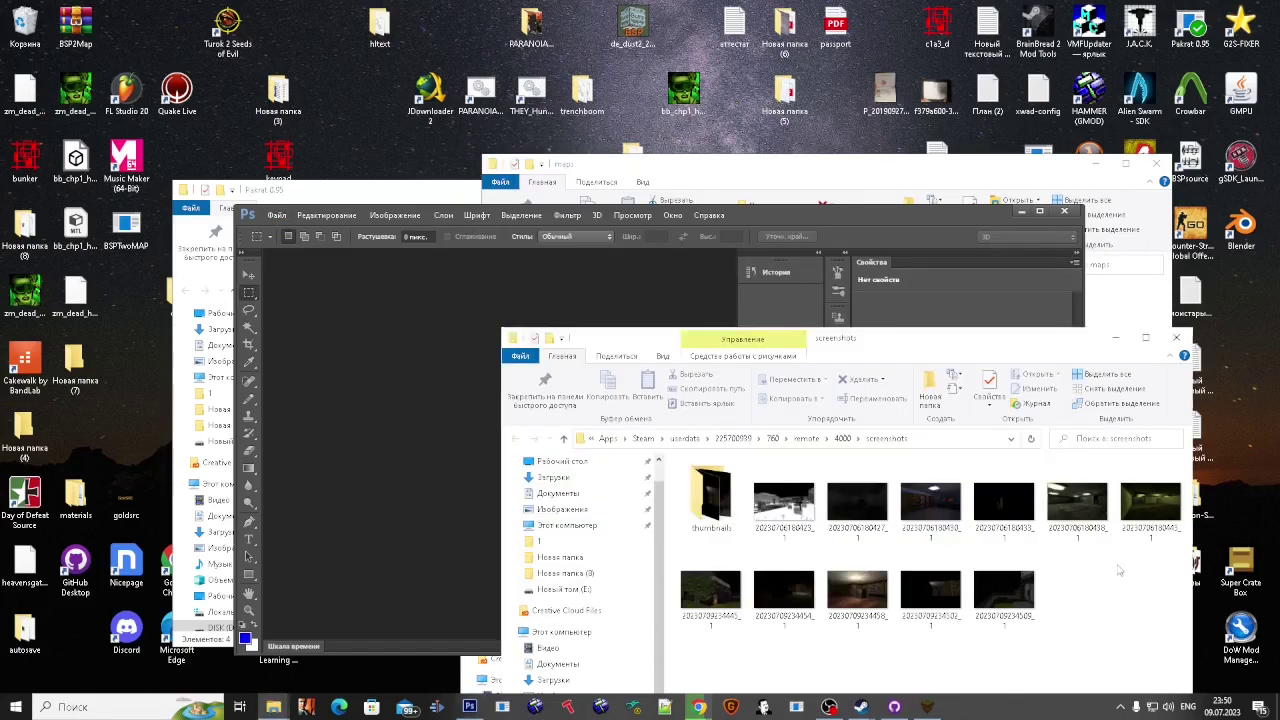
click(781, 530)
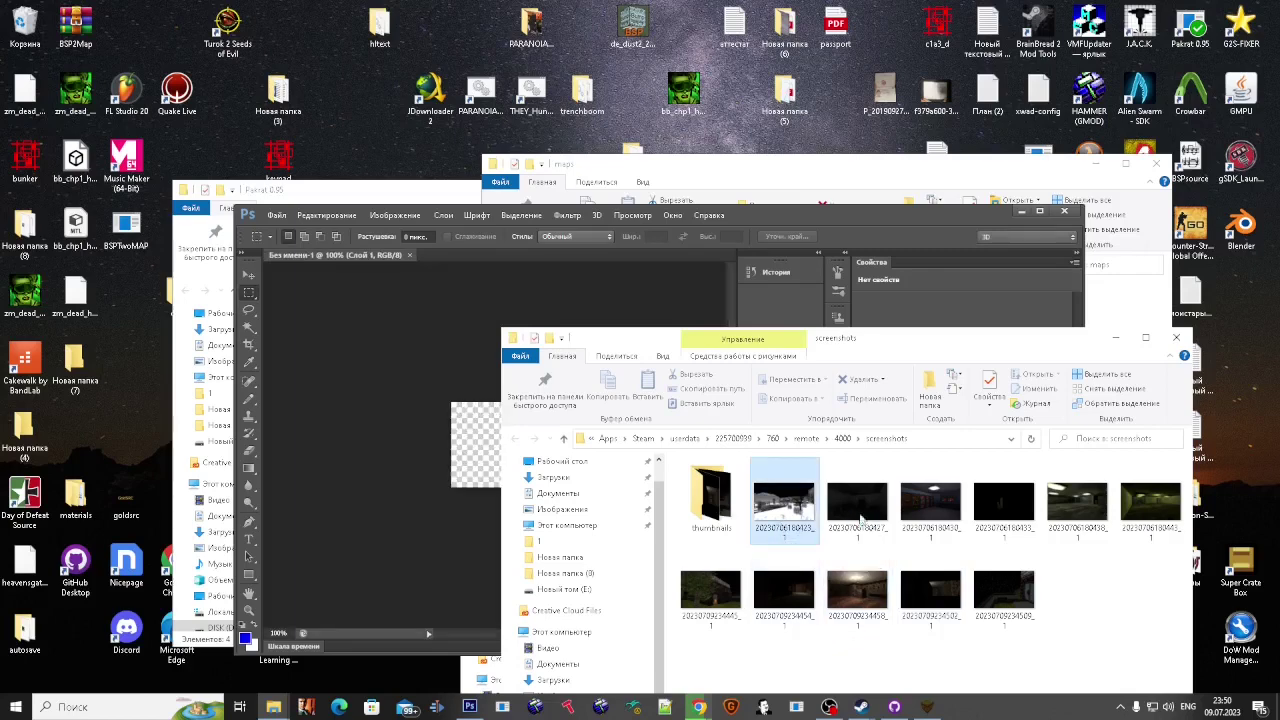
drag(860, 518, 1097, 513)
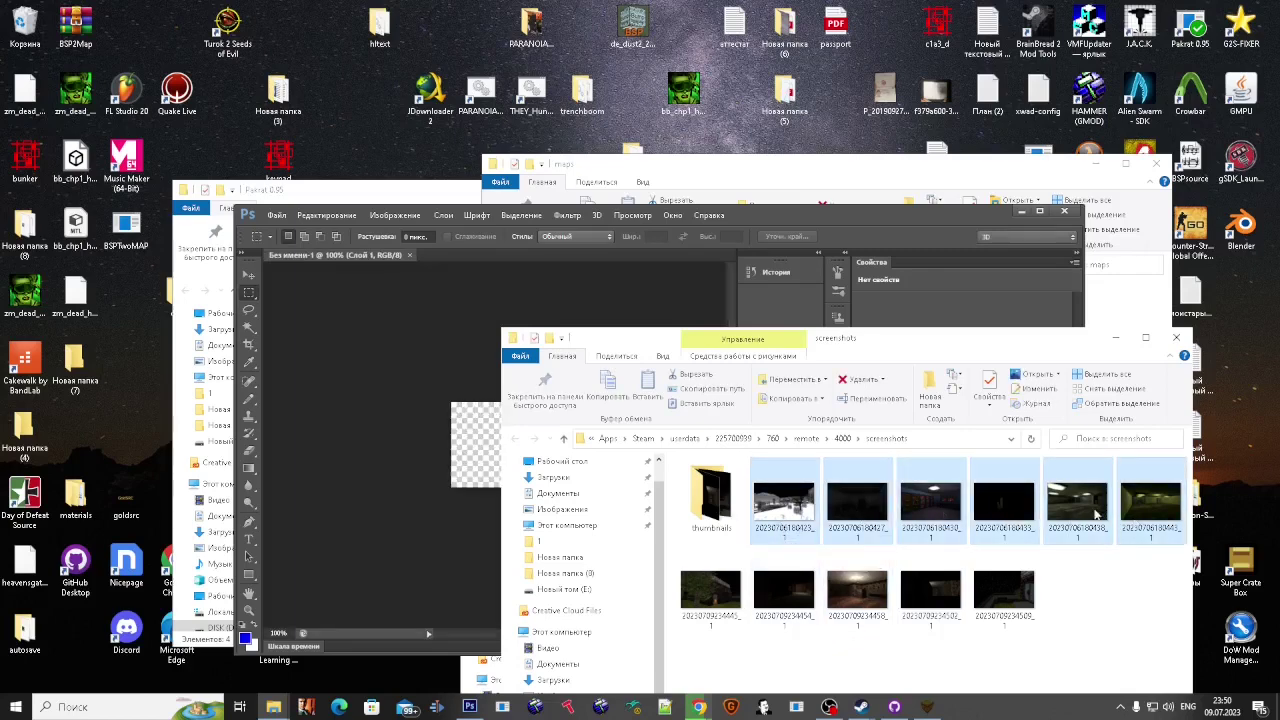
key(Delete)
drag(784, 508, 453, 487)
shift+drag(540, 474, 610, 516)
drag(558, 500, 526, 472)
key(Return)
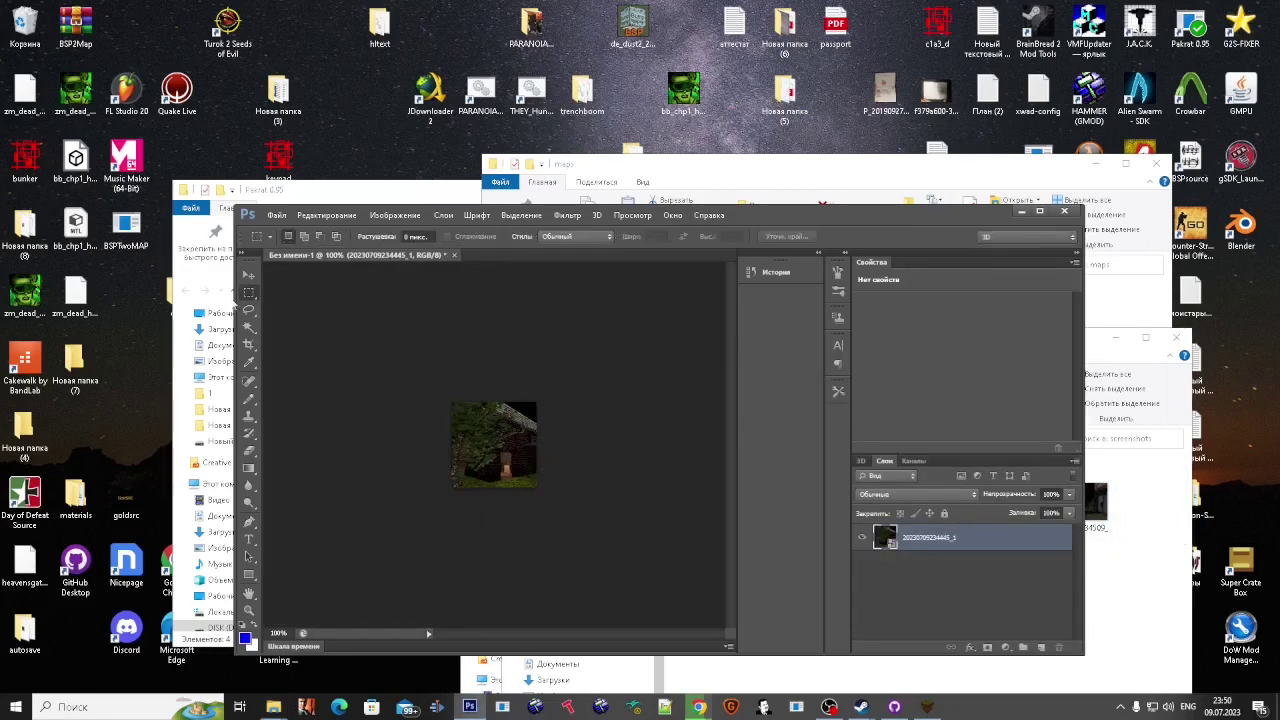
Step: Set up a Save As of the image in PNG format on drive E: with the file name zm_dead_house_new
click(276, 215)
click(335, 379)
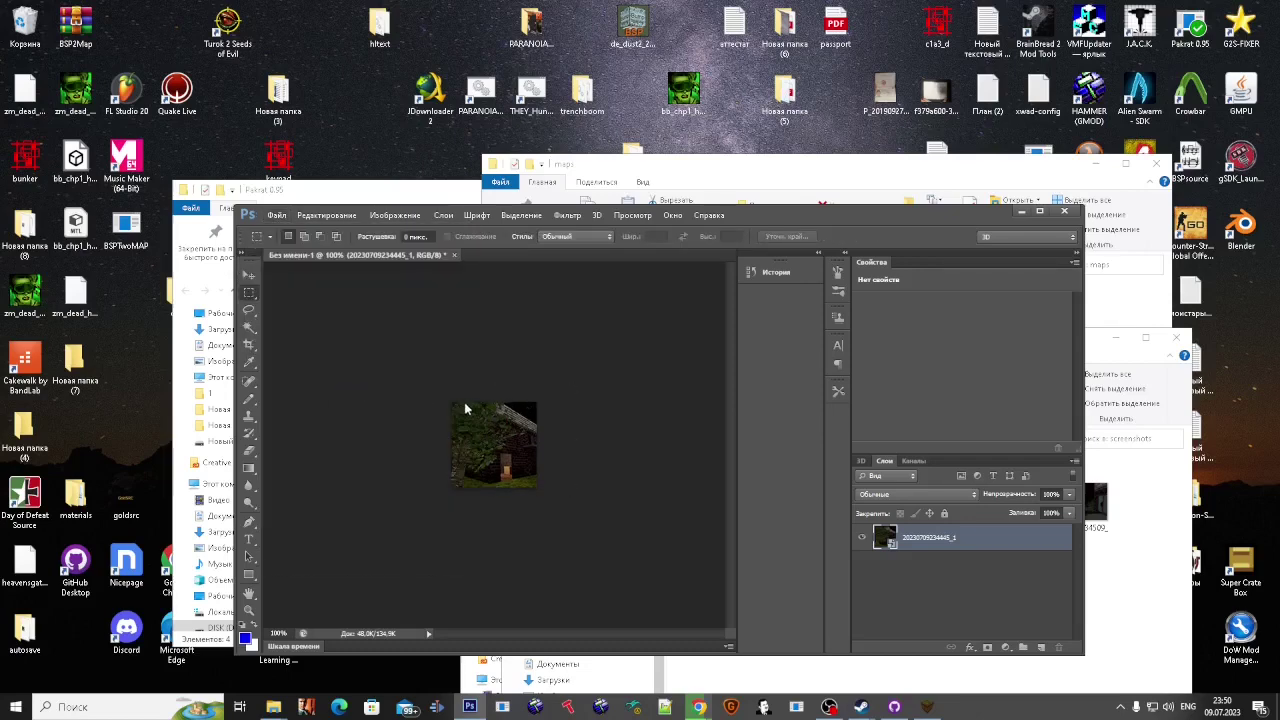
click(497, 425)
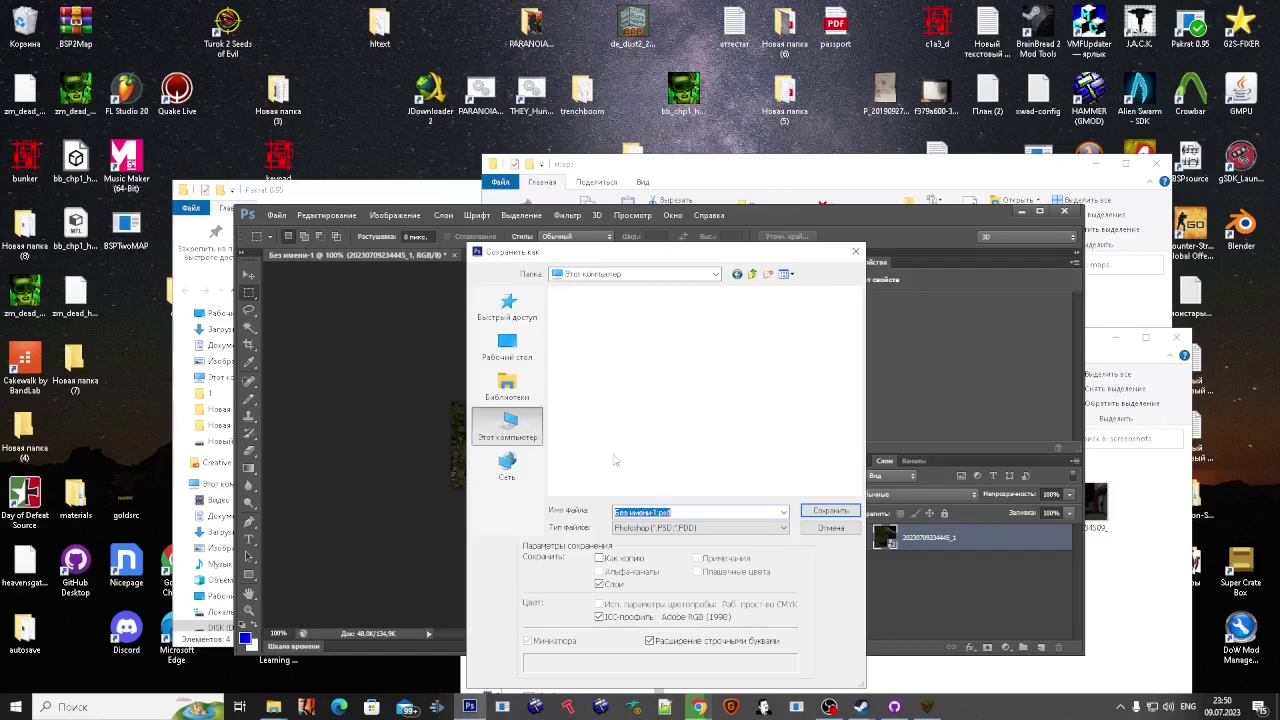
click(700, 527)
click(775, 472)
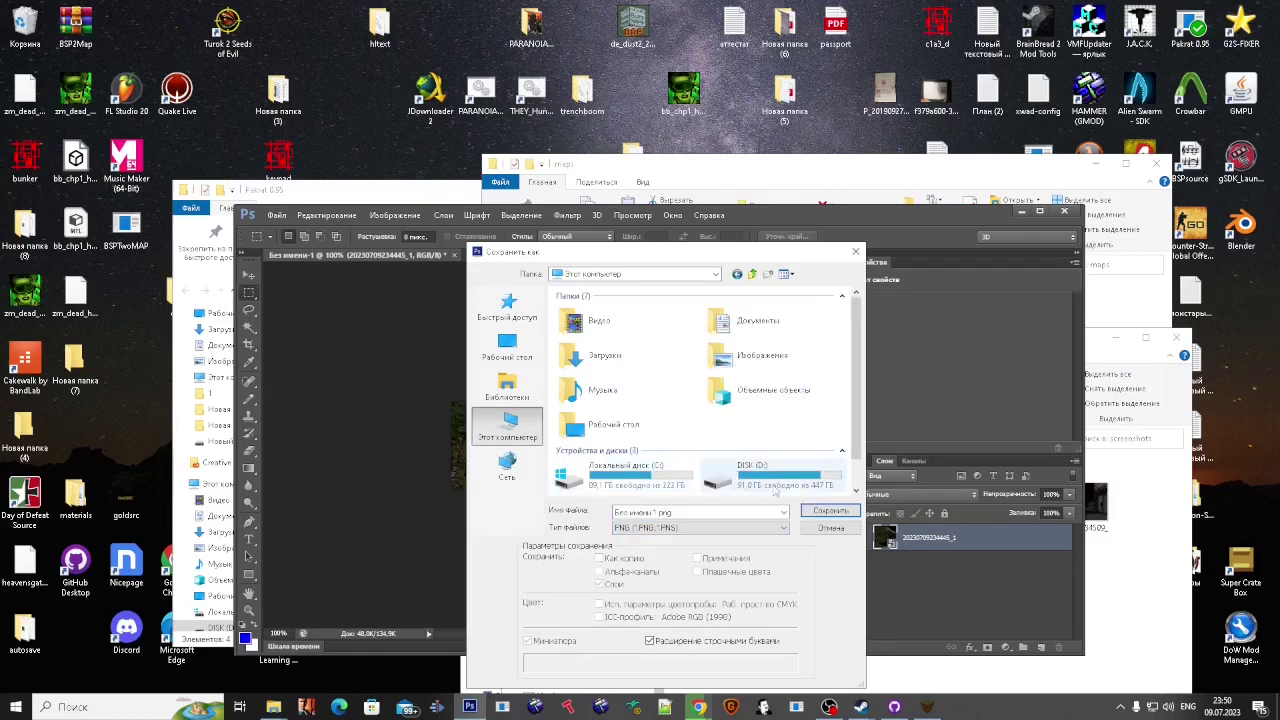
scroll(775, 490, down, 2)
double_click(620, 477)
text(zm_dead_house_new)
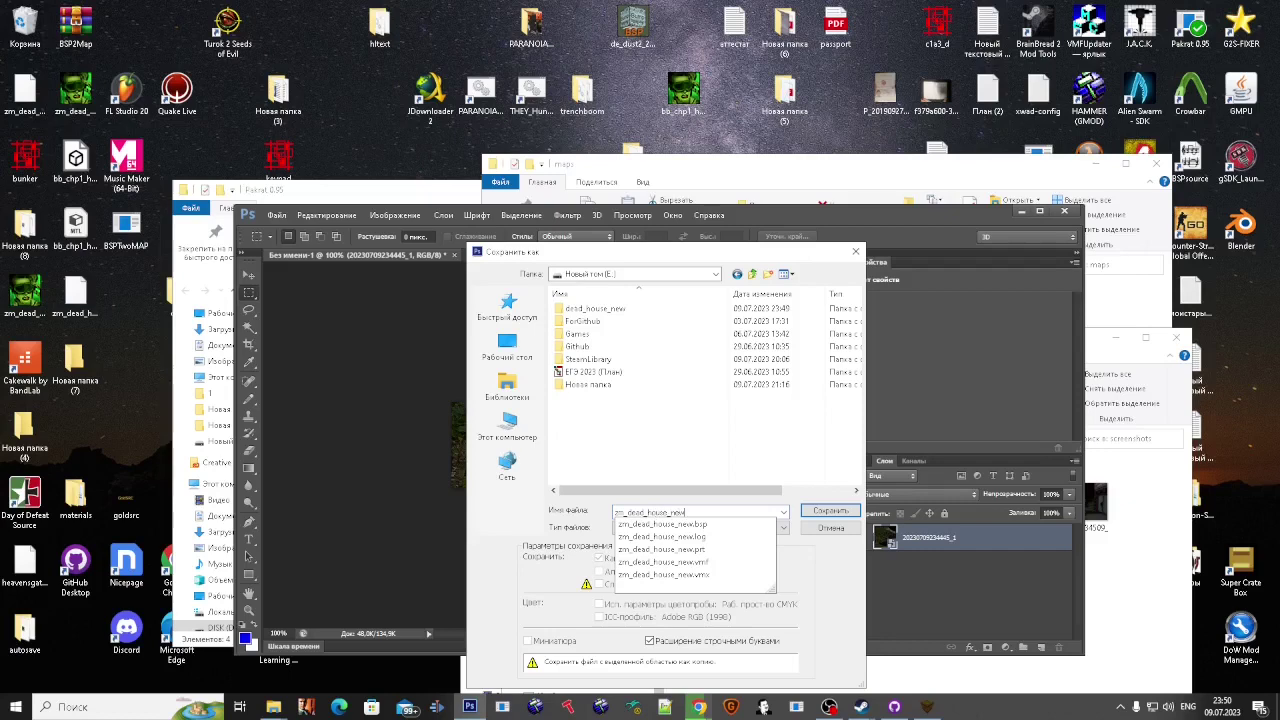
Step: Save the PNG into the thumb folder under dead_house_new\maps with the default PNG options
click(584, 324)
double_click(586, 312)
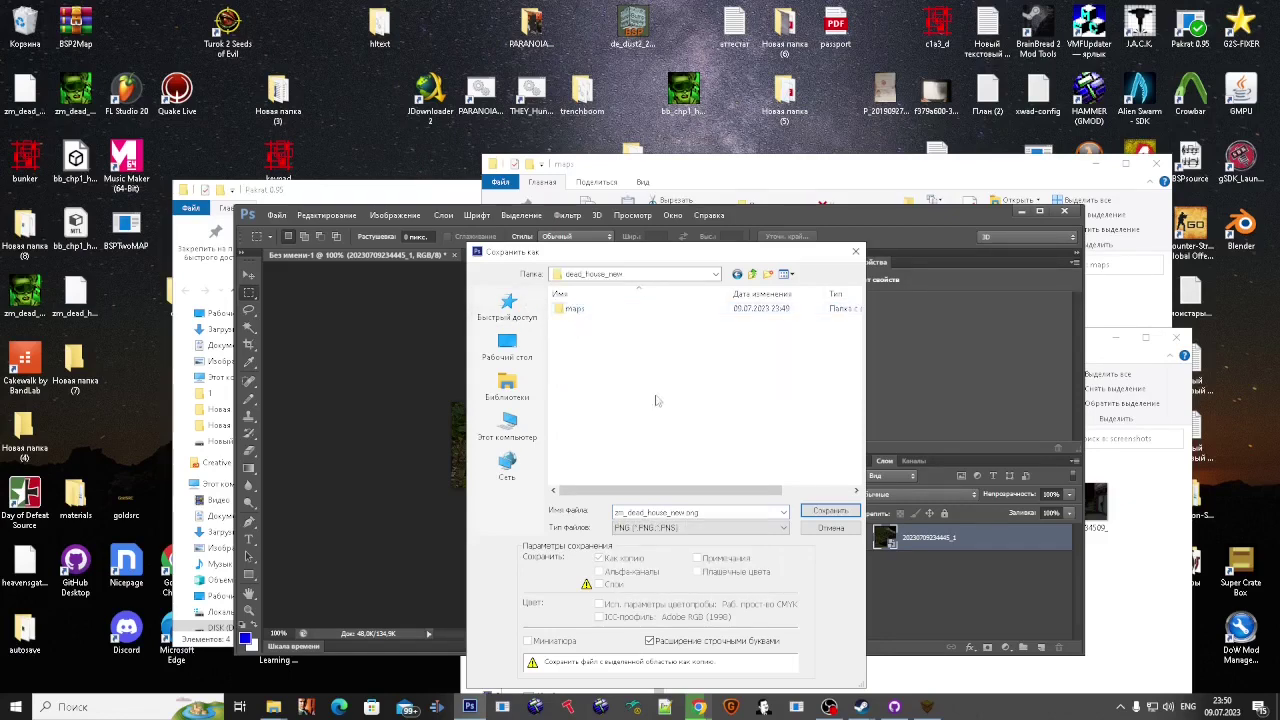
double_click(580, 313)
double_click(582, 321)
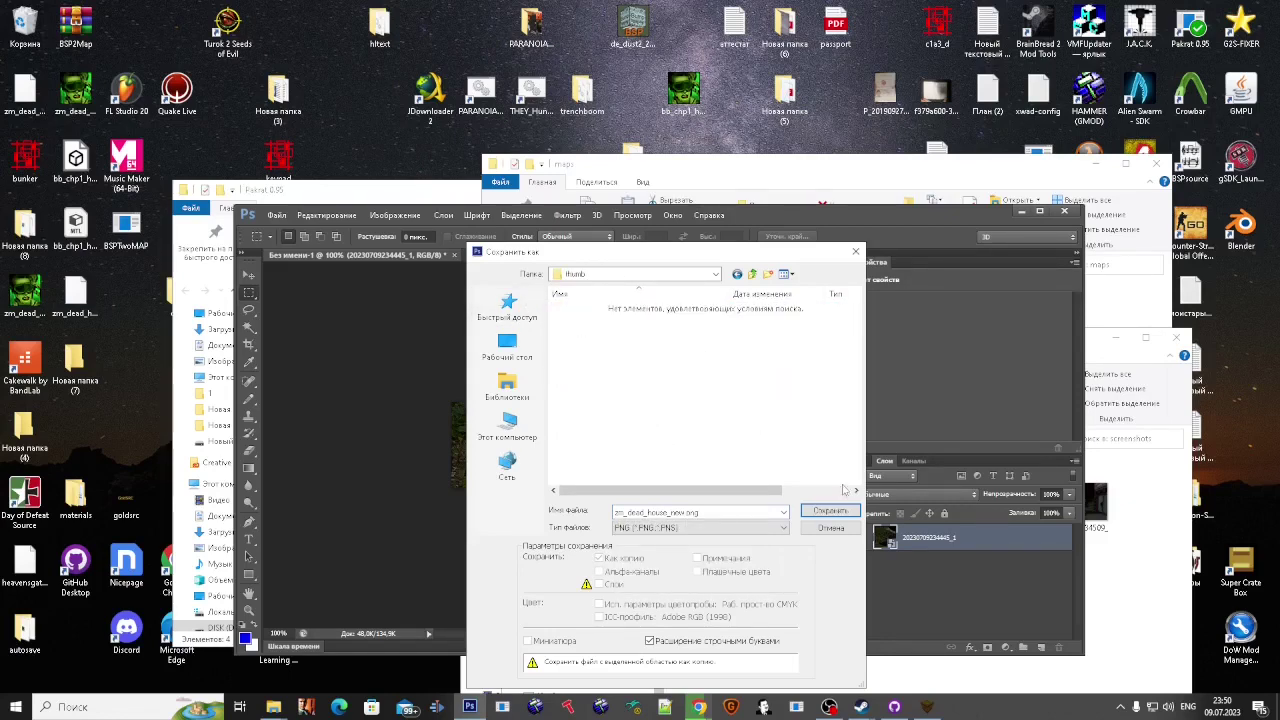
click(830, 511)
key(Return)
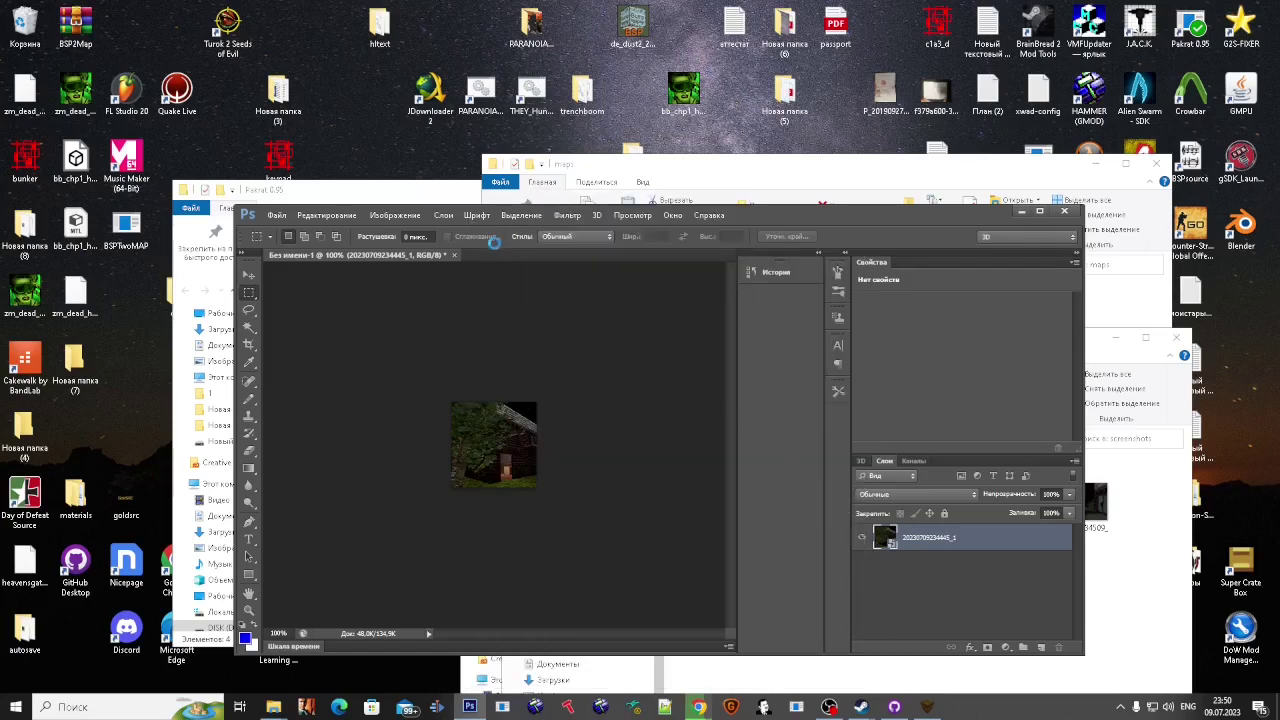
Step: Close the thumbnail document without saving its changes and create a new transparent 512 × 512 pixel document
click(453, 256)
key(n)
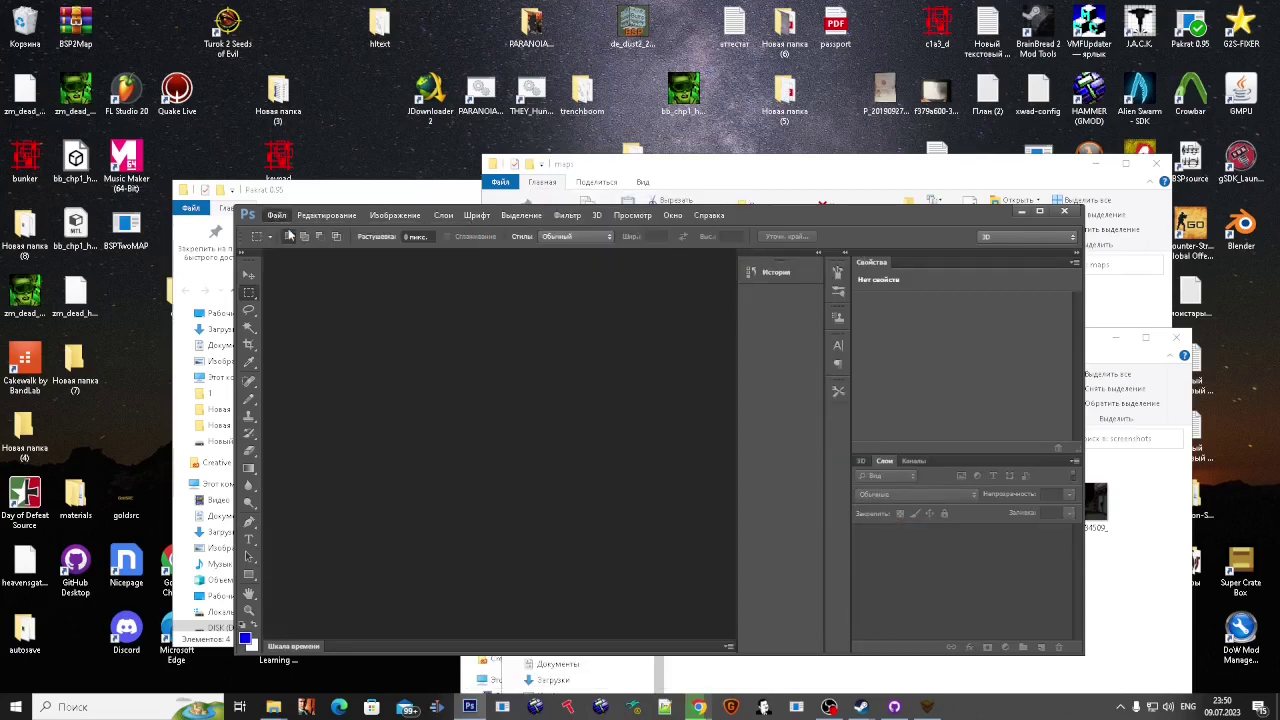
key(ctrl+n)
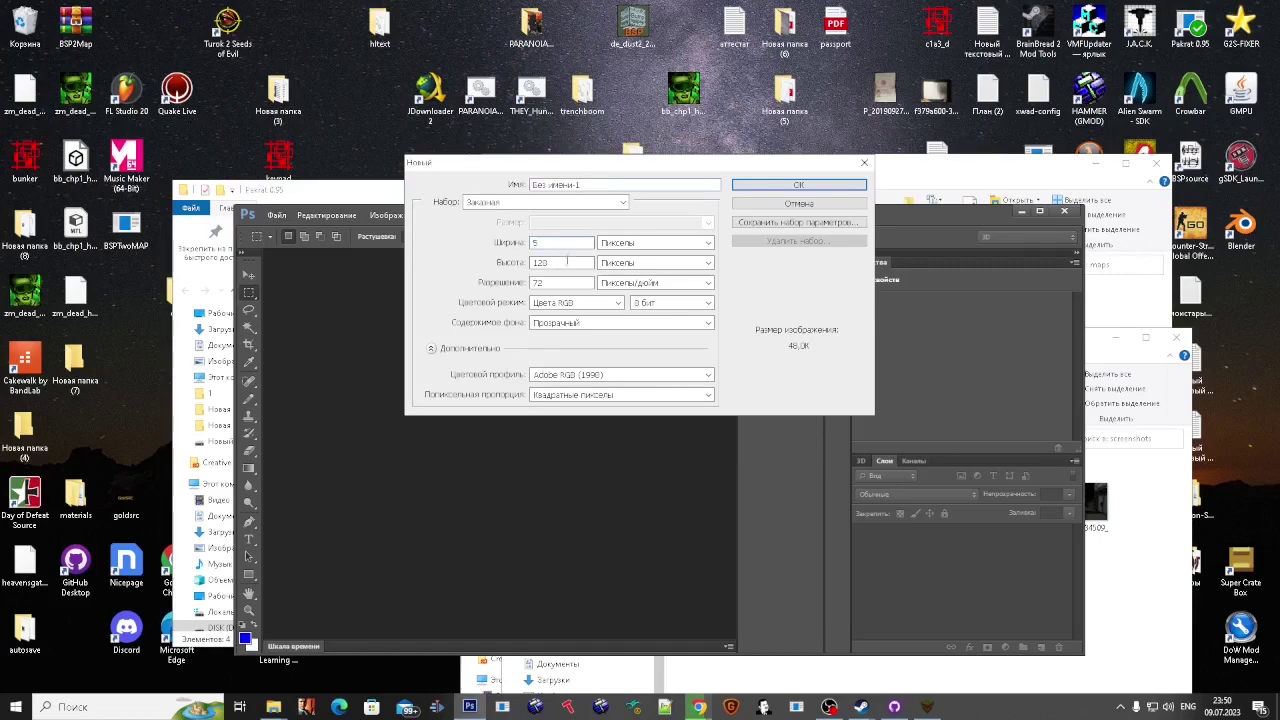
text(512)
click(746, 187)
click(1092, 578)
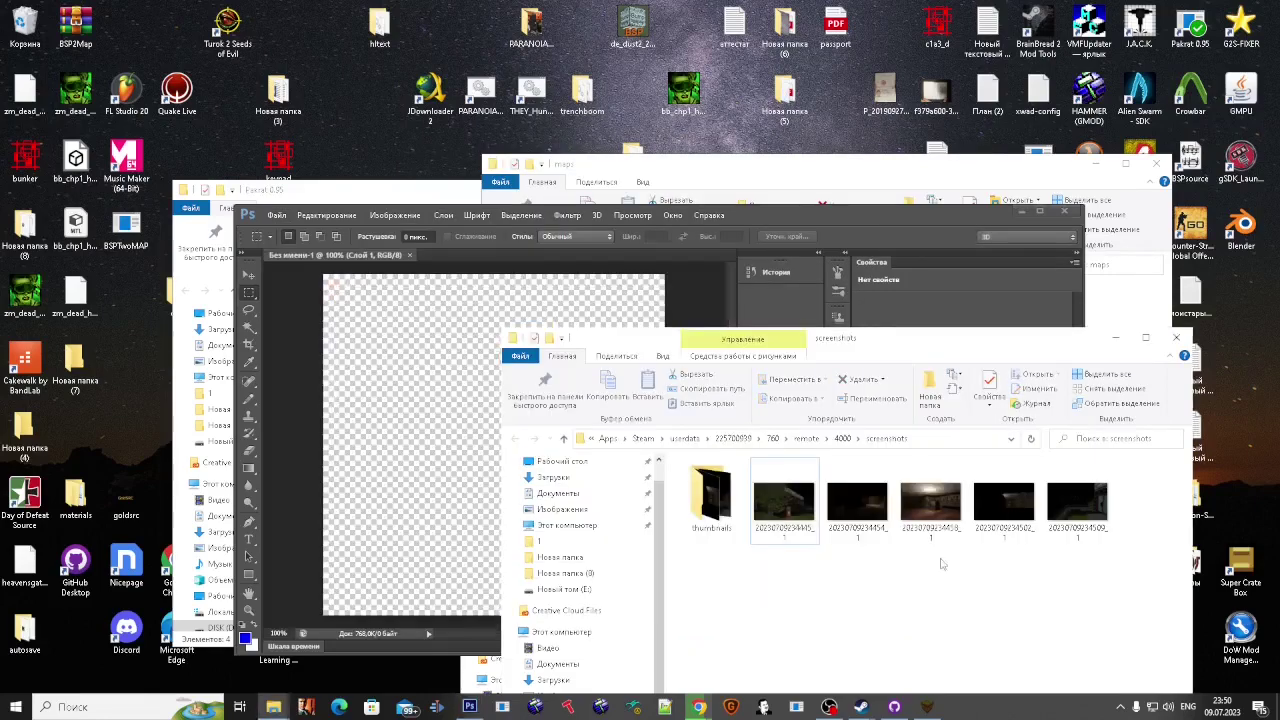
drag(808, 530, 450, 470)
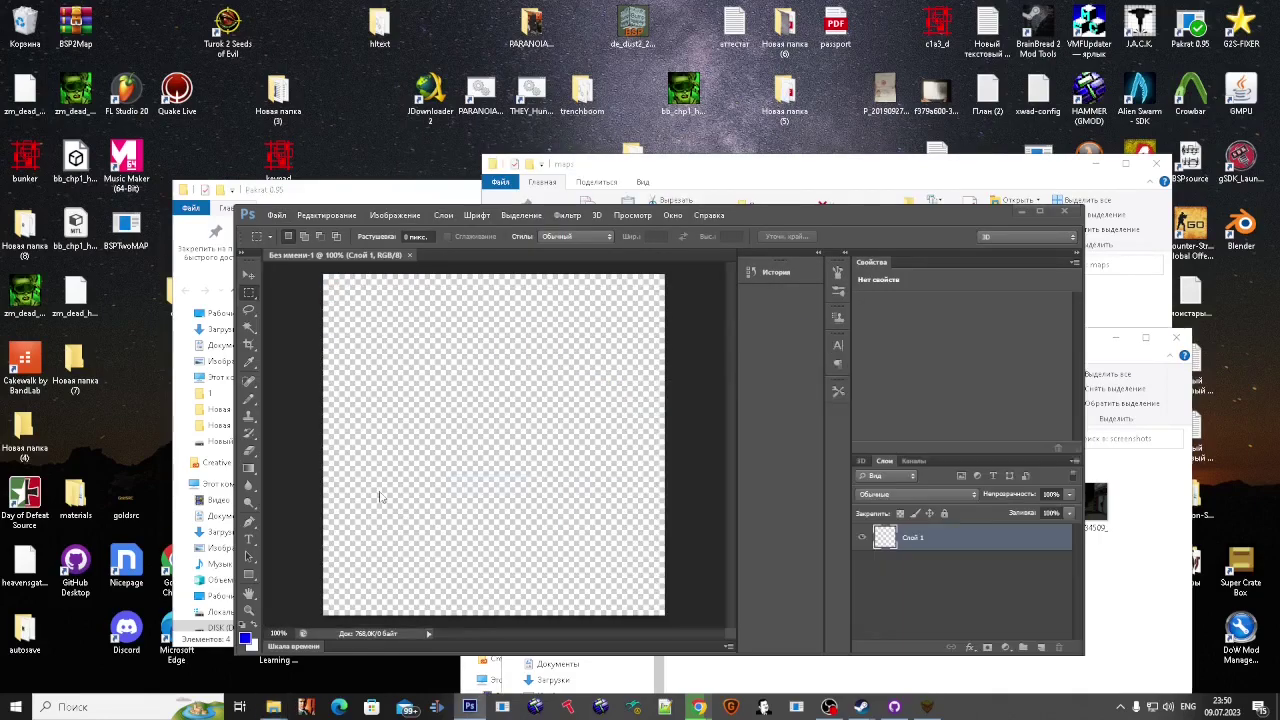
shift+drag(660, 548, 726, 627)
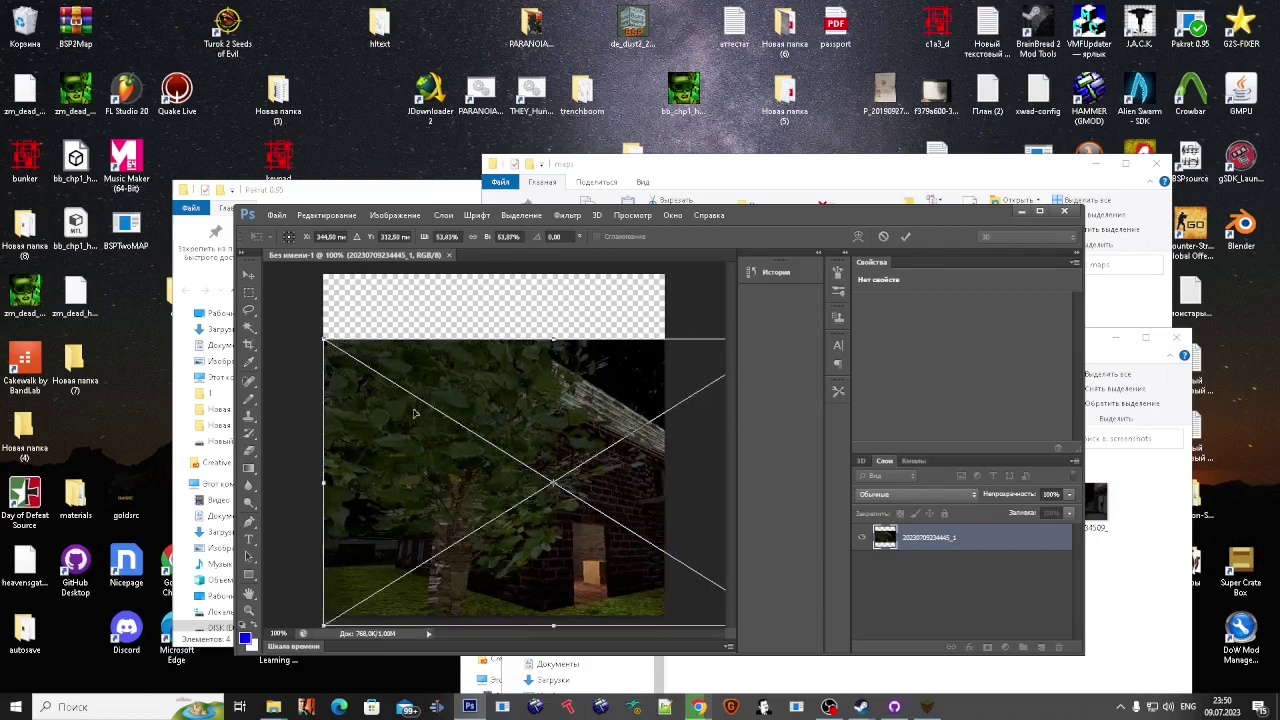
shift+drag(325, 340, 218, 275)
drag(500, 446, 409, 422)
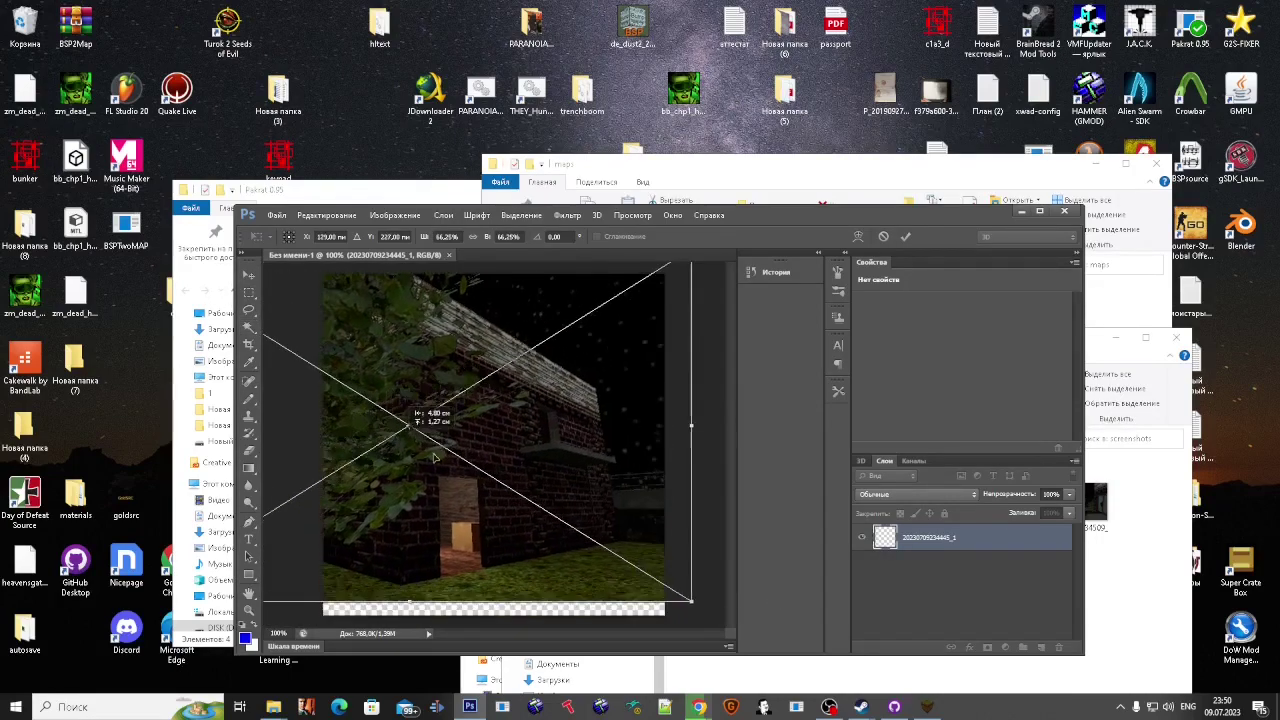
shift+drag(694, 602, 724, 620)
mouse_move(601, 551)
mouse_down()
mouse_move(672, 560)
mouse_move(615, 560)
mouse_up()
key(Return)
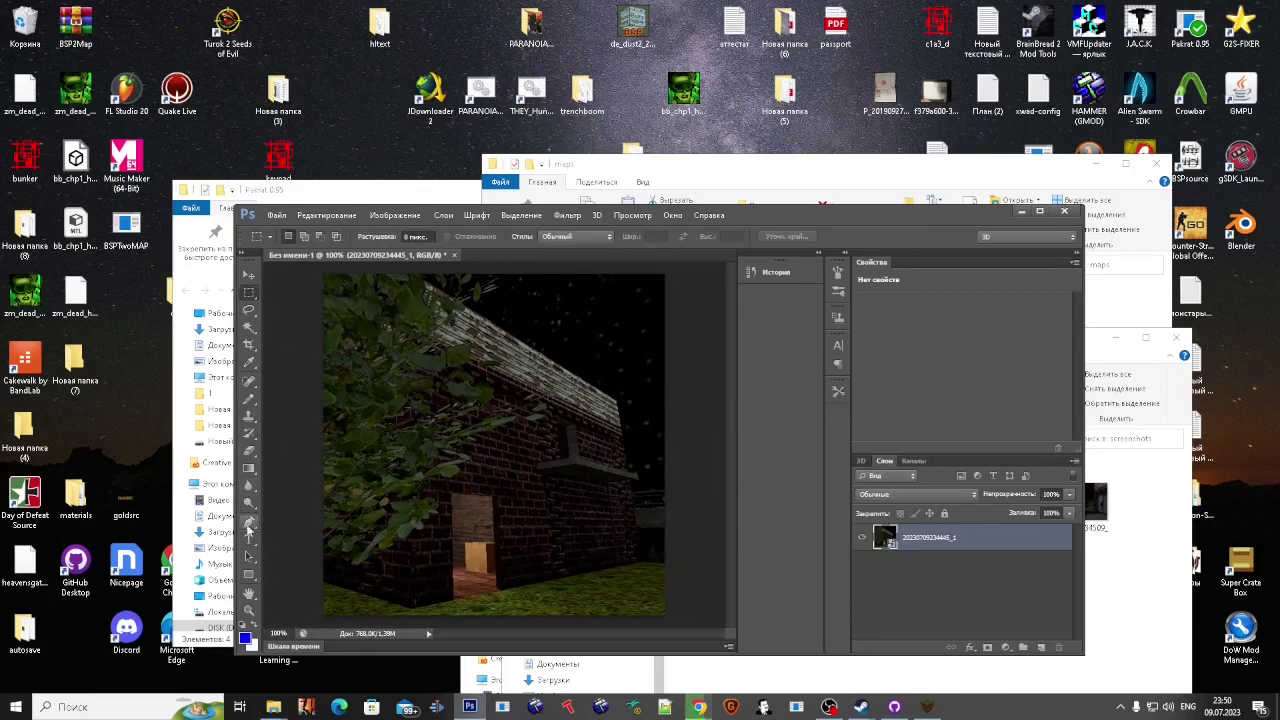
Step: Add a dark red text layer reading ZOMBIE MOD on two lines over the upper part of the house image
click(478, 321)
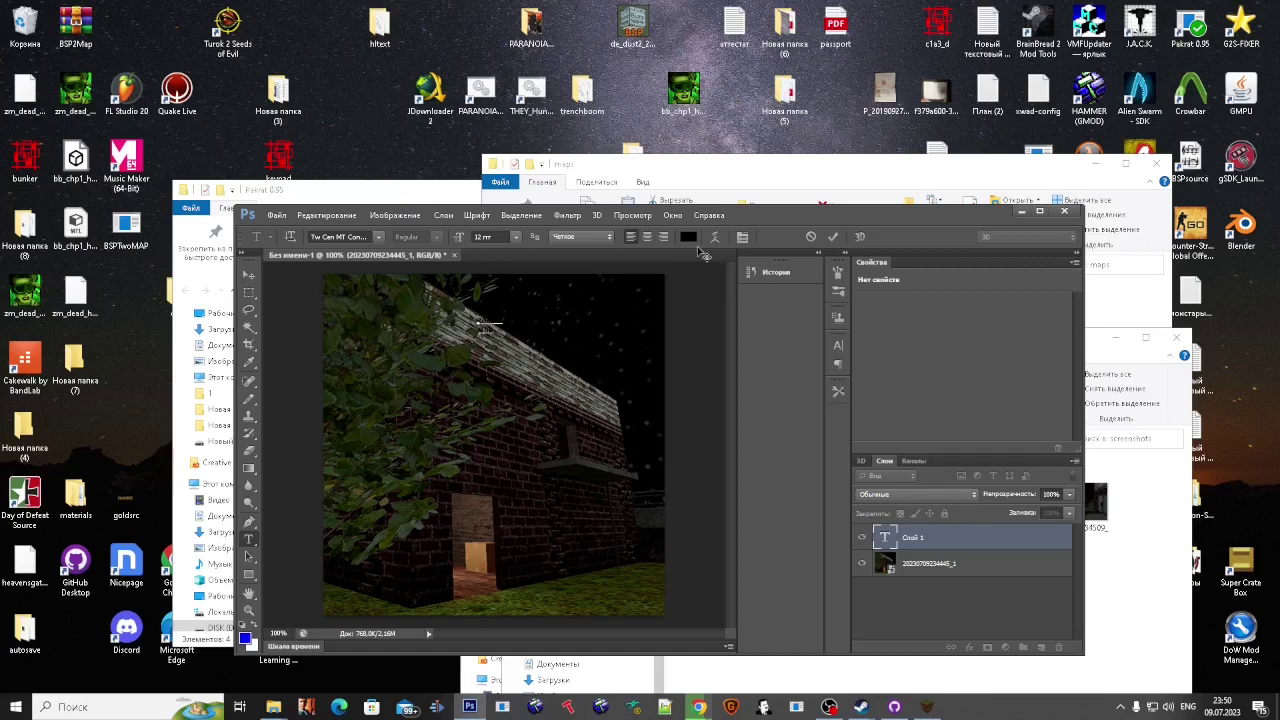
click(688, 237)
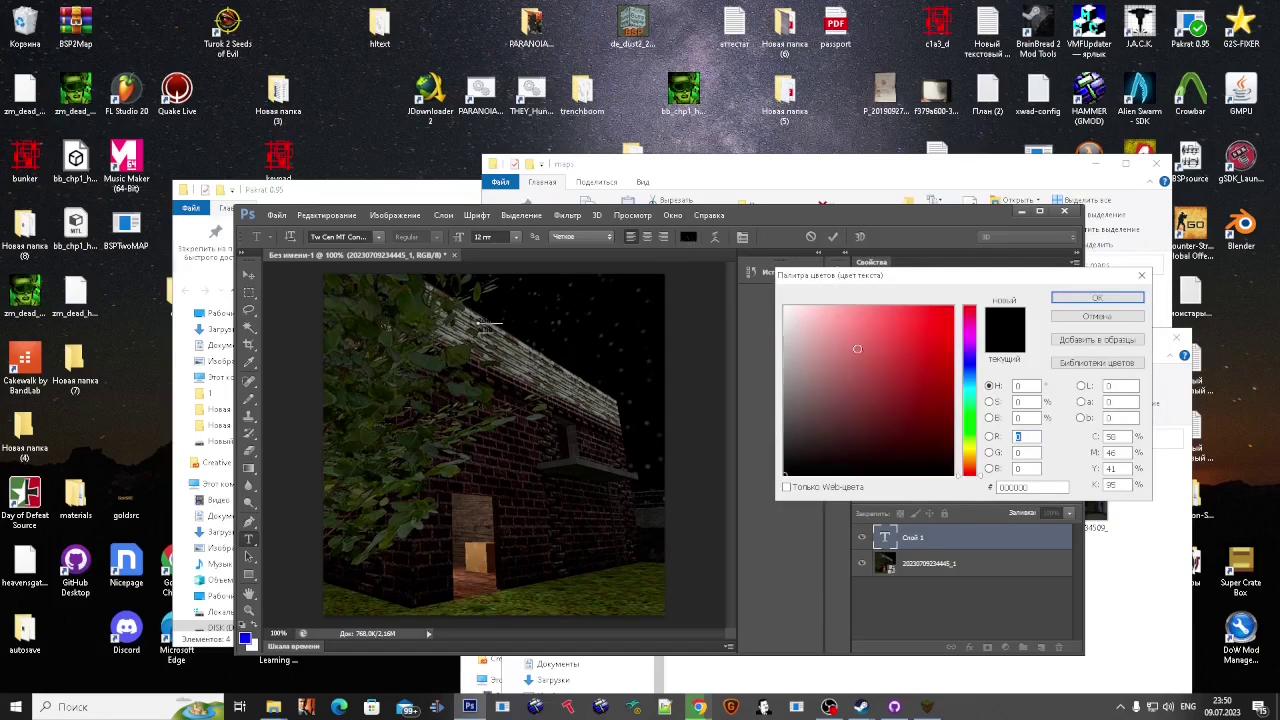
click(858, 349)
mouse_move(858, 349)
mouse_down()
mouse_move(951, 351)
mouse_move(948, 423)
mouse_up()
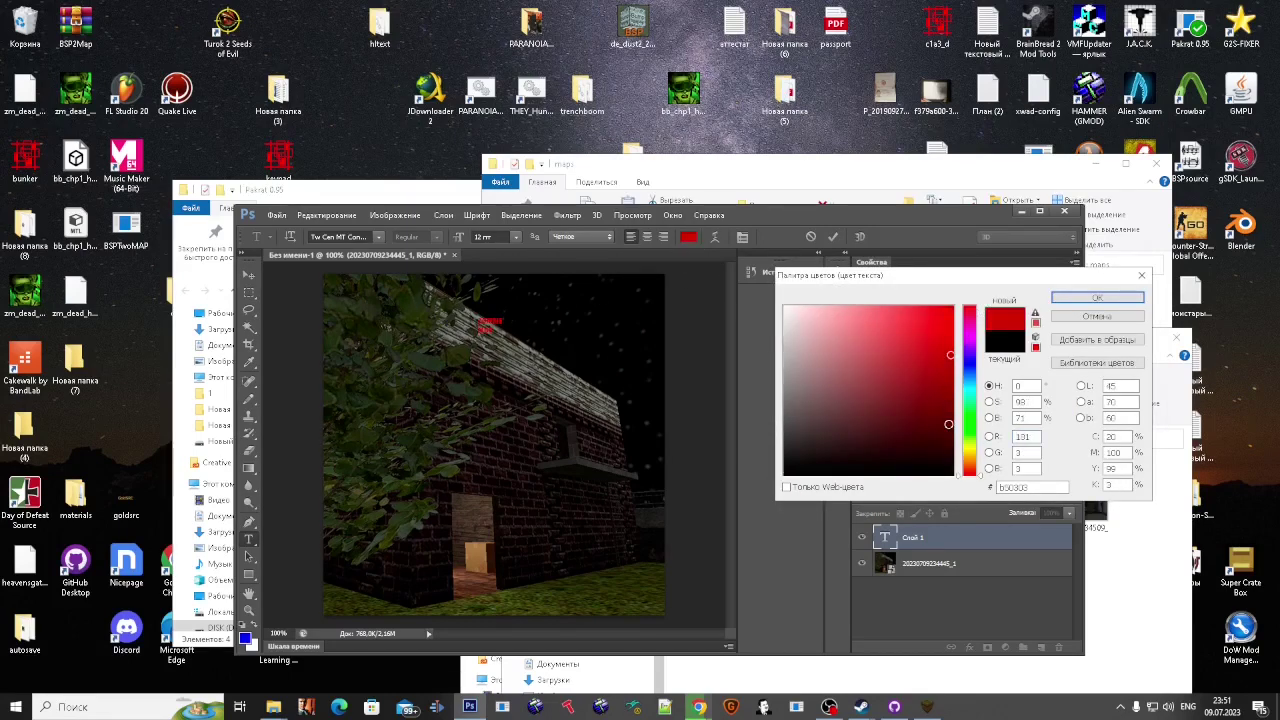
click(1078, 297)
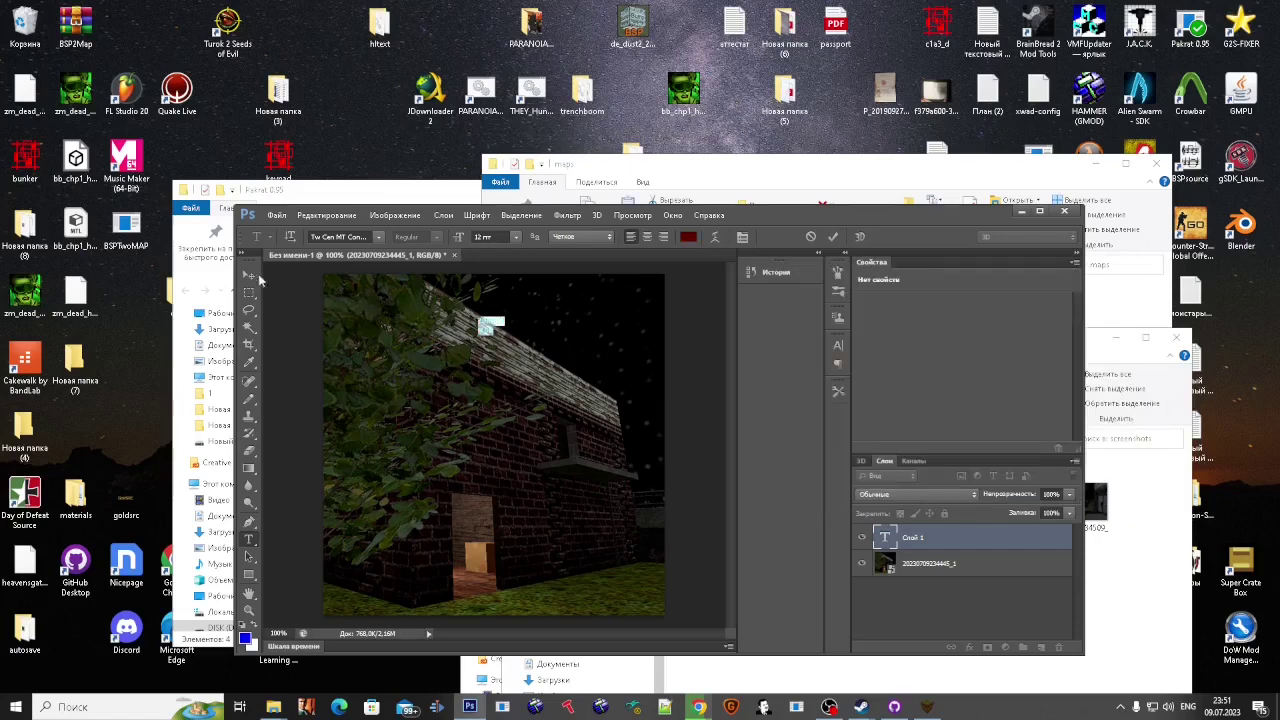
click(251, 276)
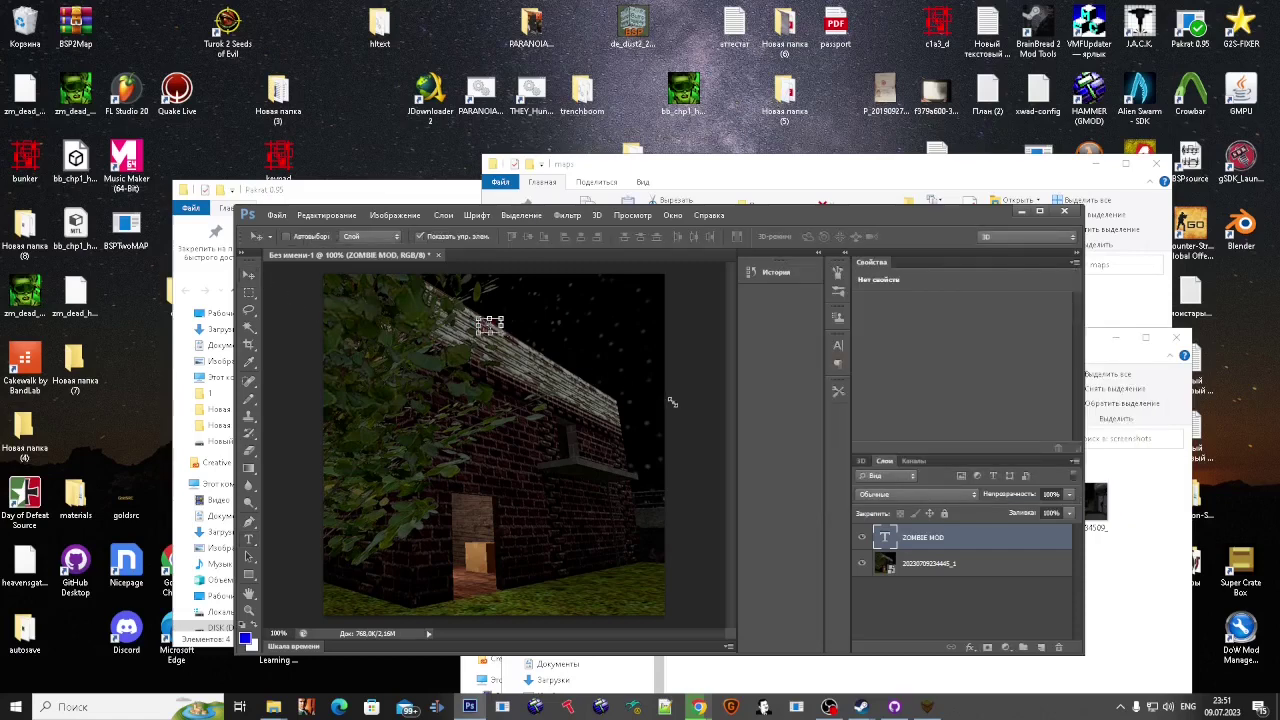
Step: Enlarge the ZOMBIE MOD text, align its lines to the right and move it into the canvas's upper-right corner
drag(501, 332, 612, 410)
key(Return)
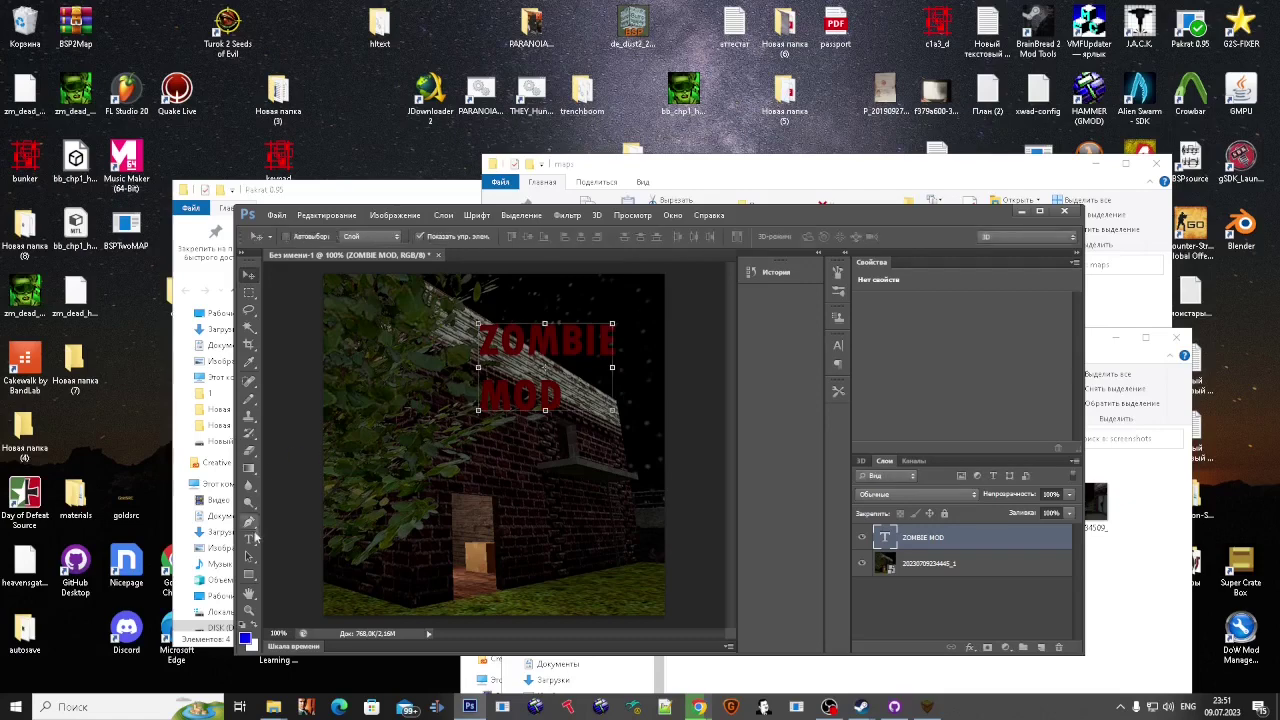
click(252, 538)
click(562, 350)
key(ctrl+a)
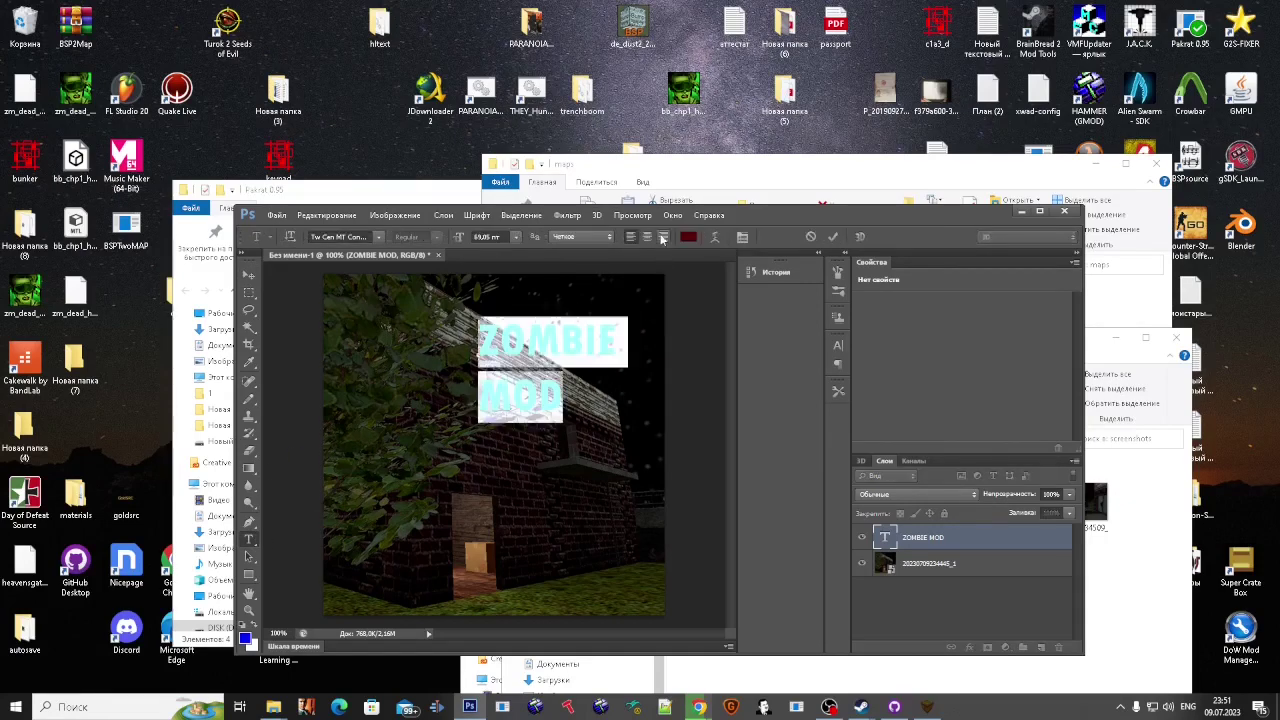
click(661, 238)
click(251, 276)
drag(465, 336, 638, 310)
Step: Give the ZOMBIE MOD layer a dark red #4c0202 Outer Glow with 12% noise, plus a Bevel & Emboss effect
right_click(925, 537)
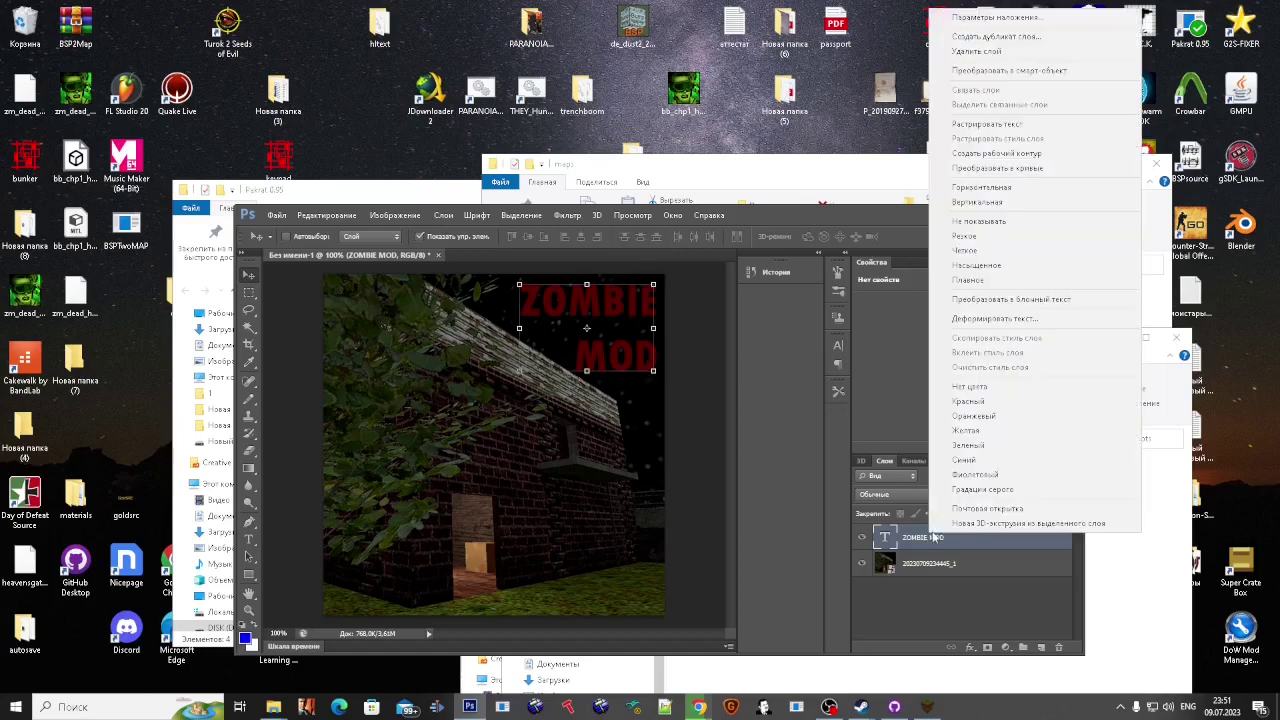
click(1012, 28)
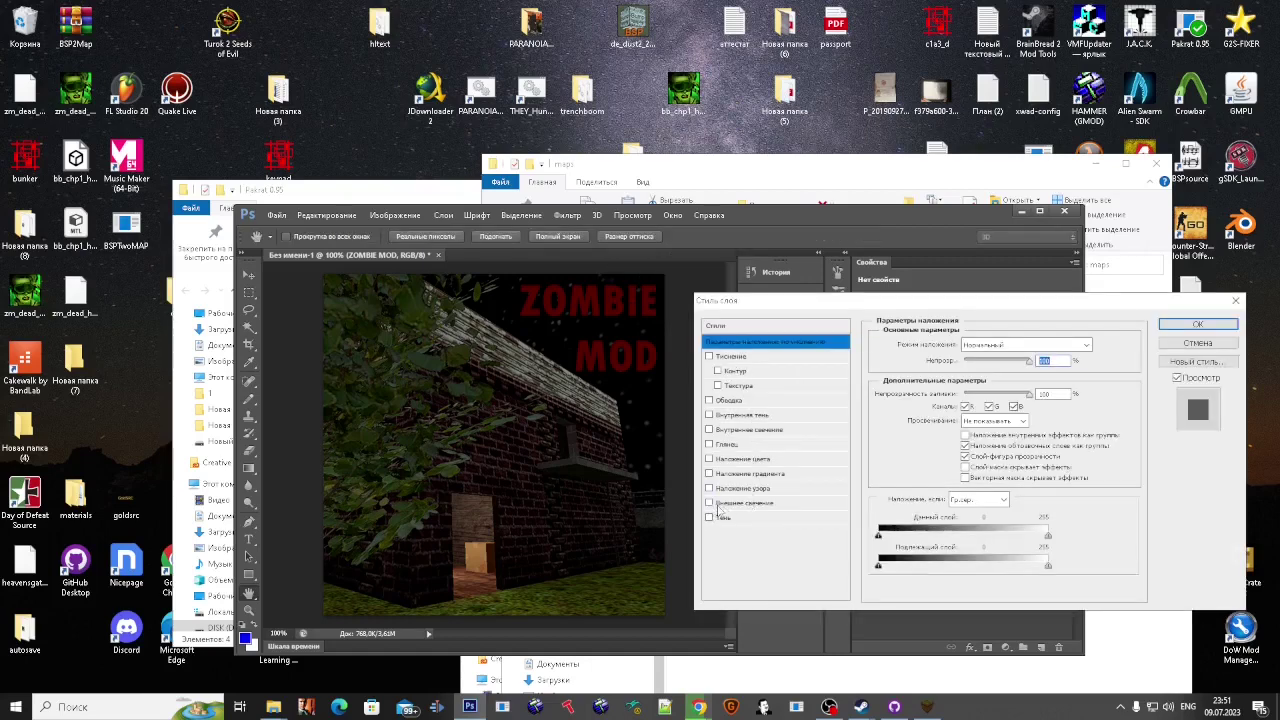
click(745, 502)
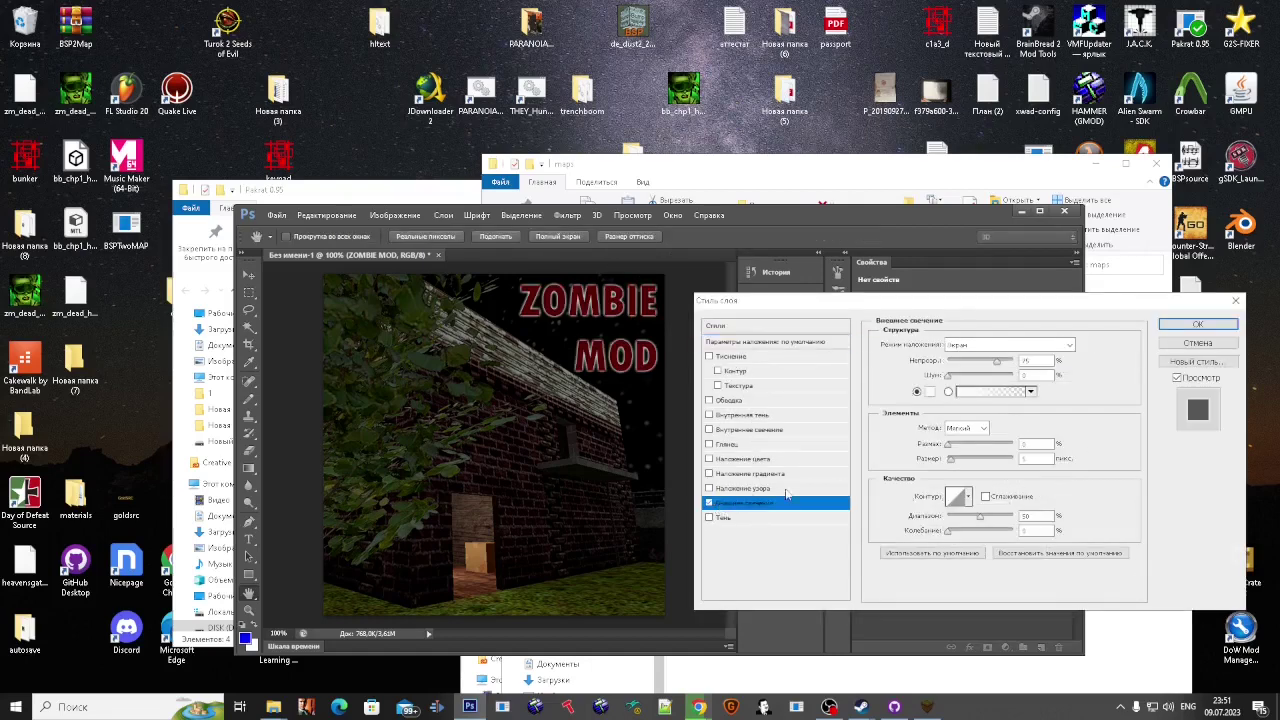
click(929, 391)
click(615, 298)
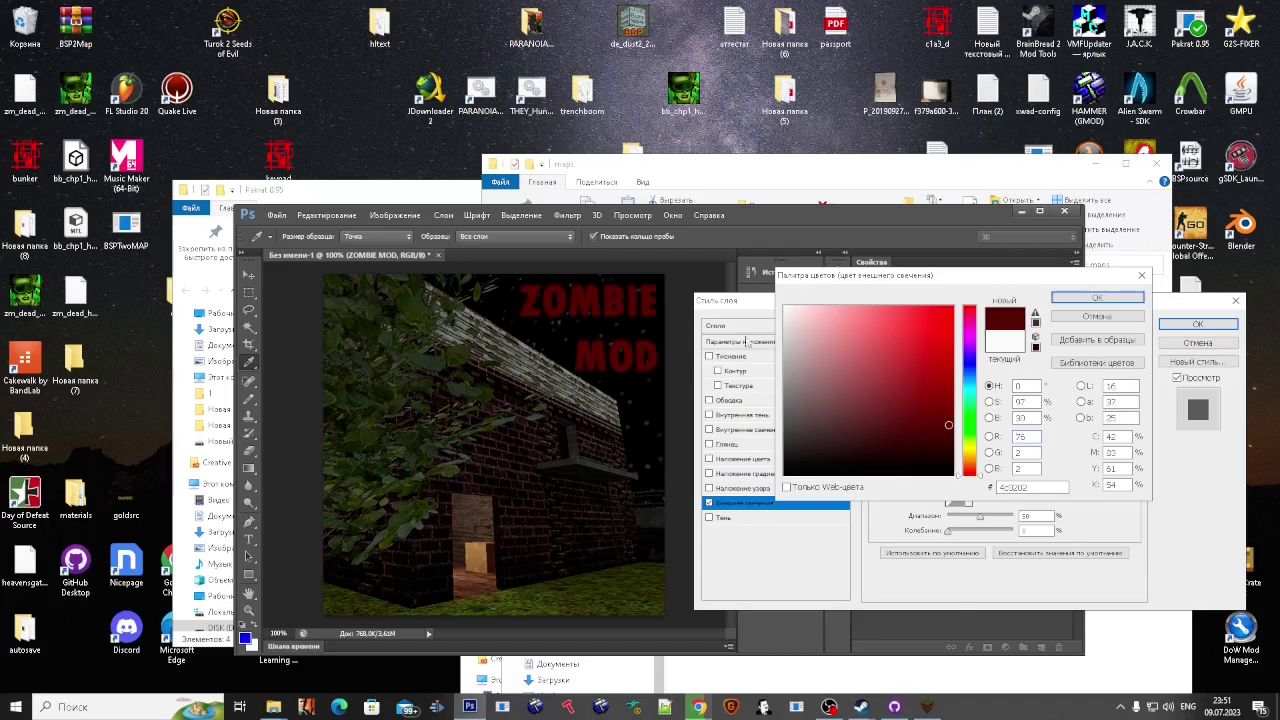
click(1097, 297)
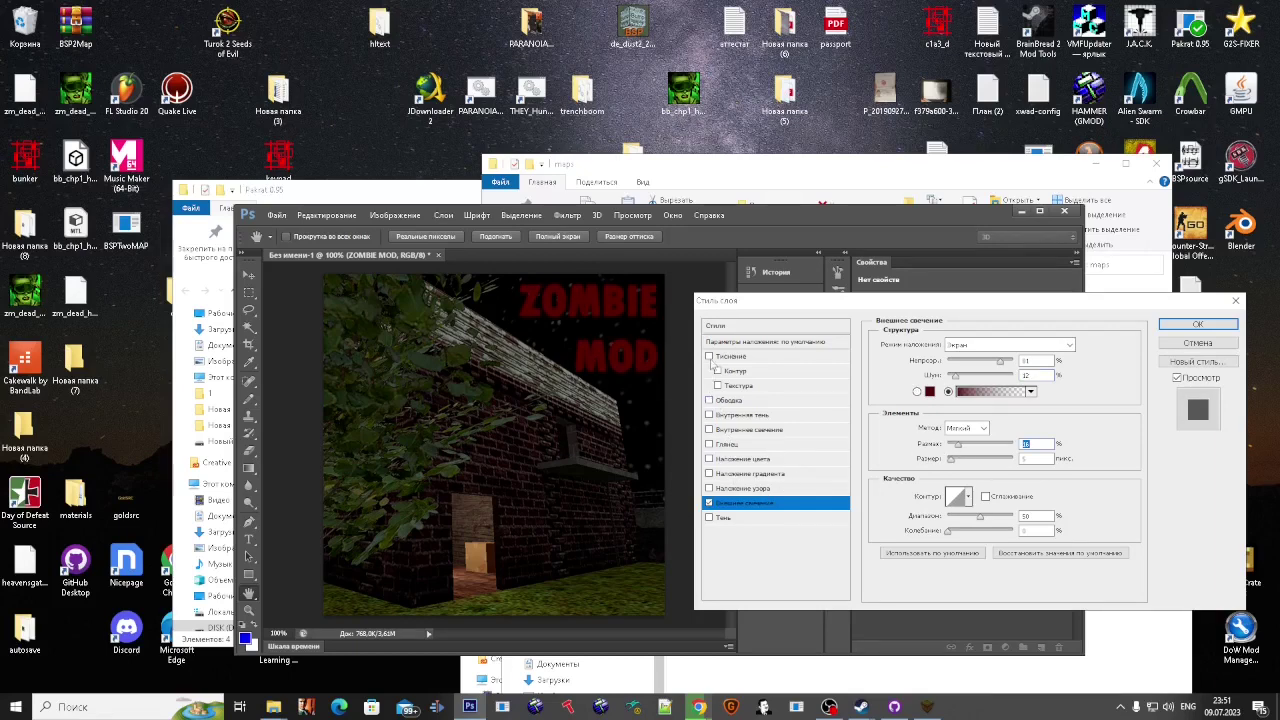
click(709, 357)
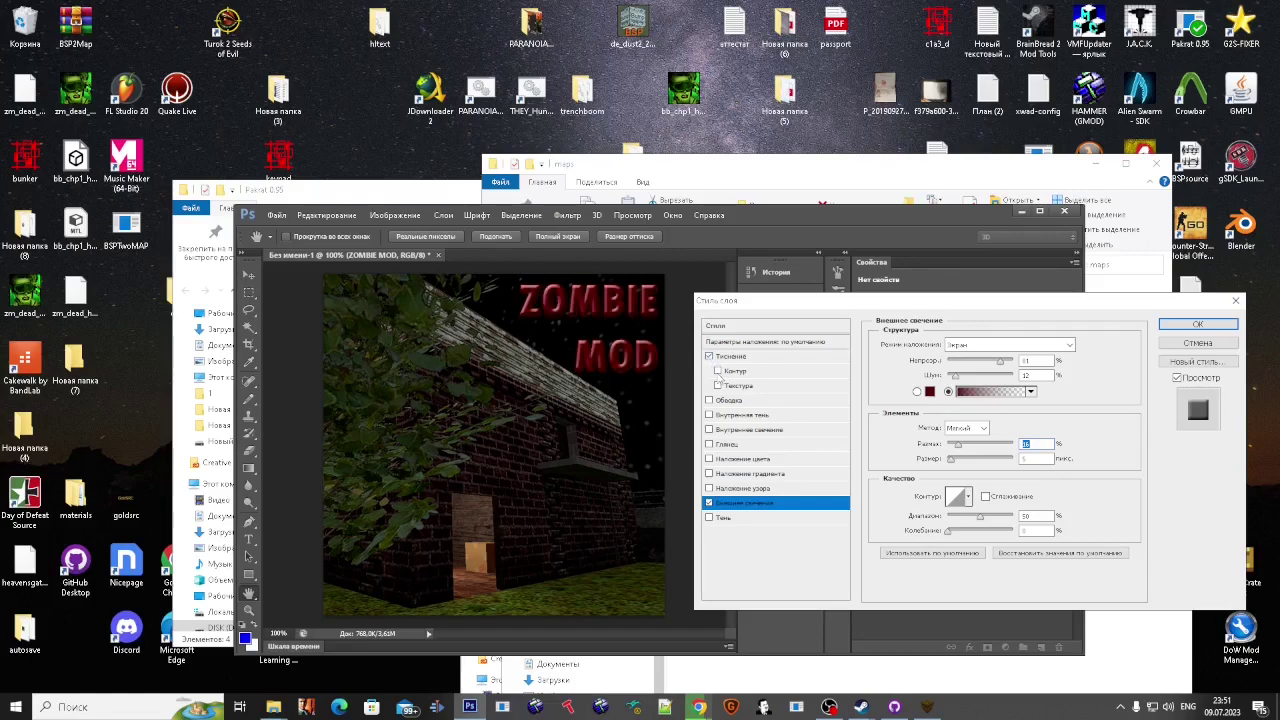
click(1198, 324)
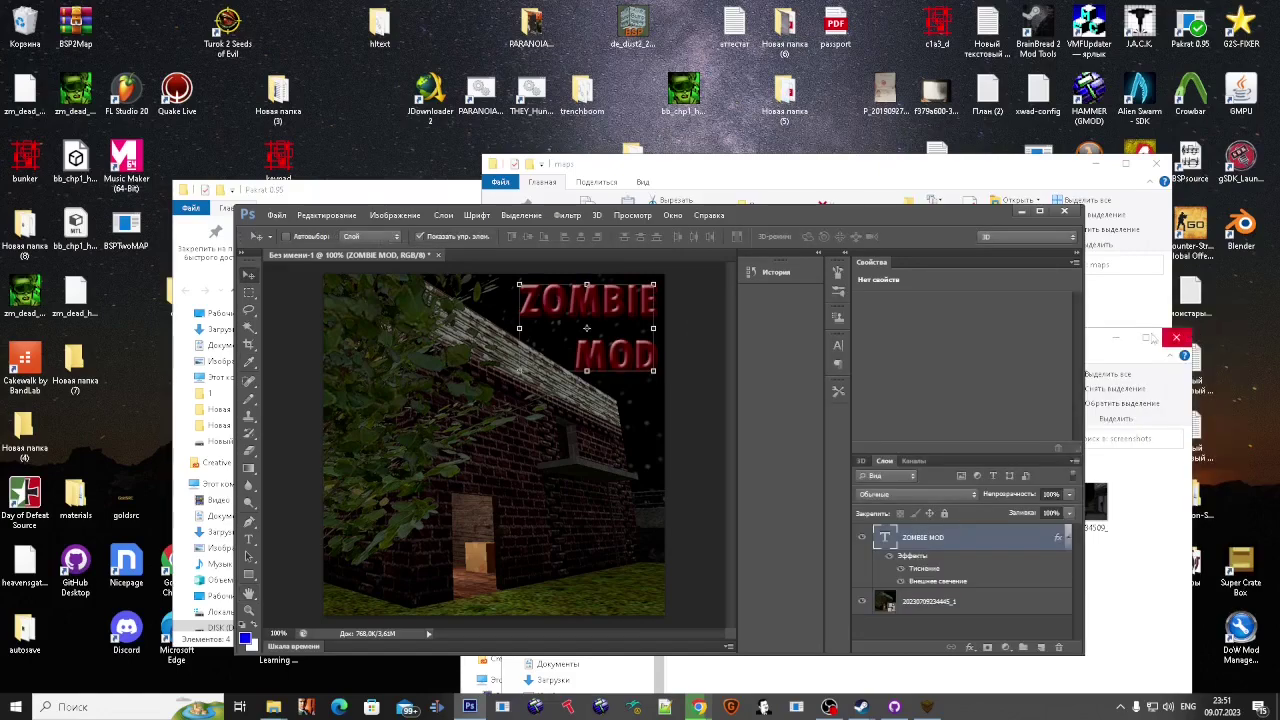
Step: Scale the ZOMBIE MOD text up to about 125% and position it near the canvas's upper-right corner
drag(520, 374, 457, 427)
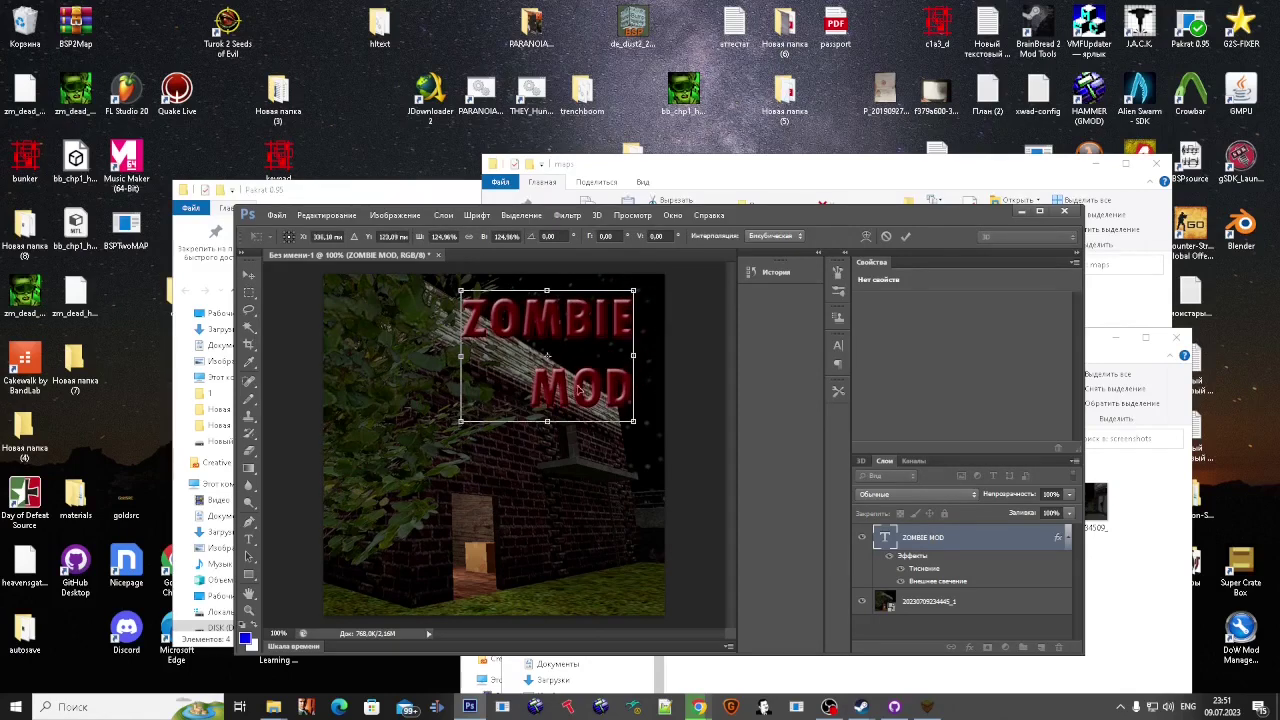
drag(581, 392, 601, 384)
key(Return)
click(251, 292)
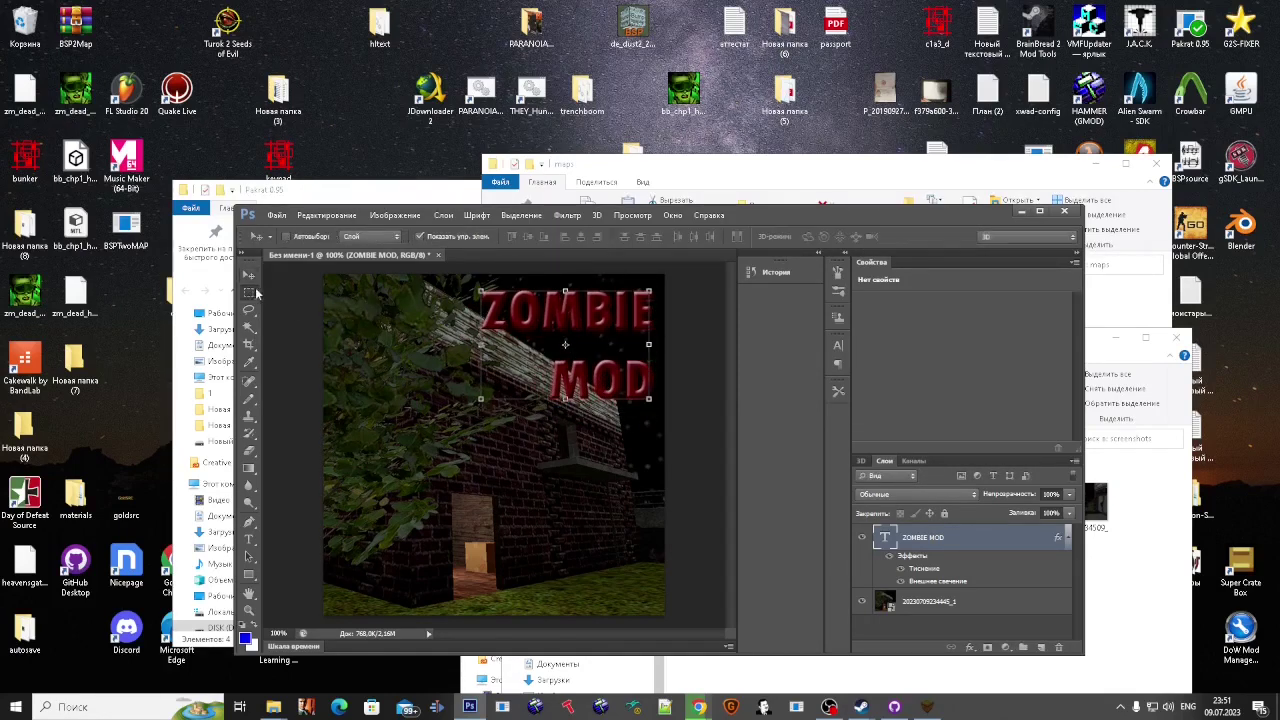
Step: Set up a Save As of the image in JPEG format on drive E: with the file name zombie_yyyy
click(276, 215)
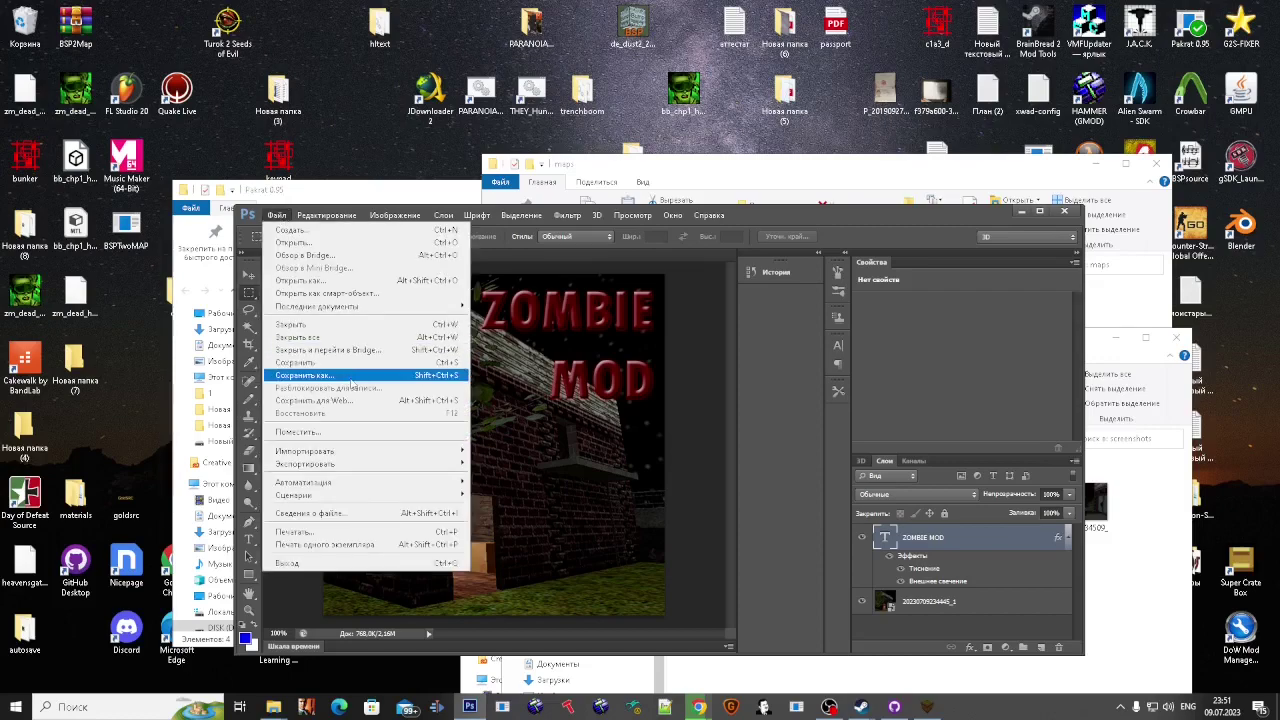
click(352, 378)
click(507, 428)
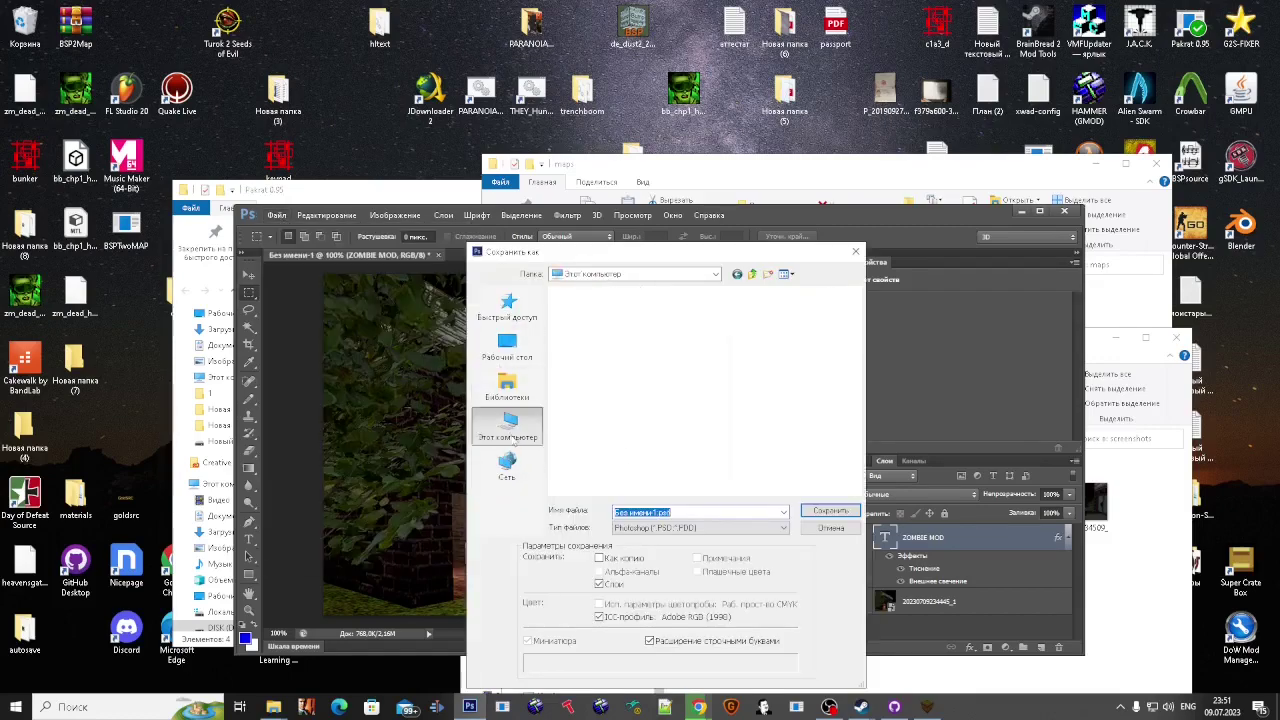
click(660, 478)
double_click(660, 478)
click(679, 513)
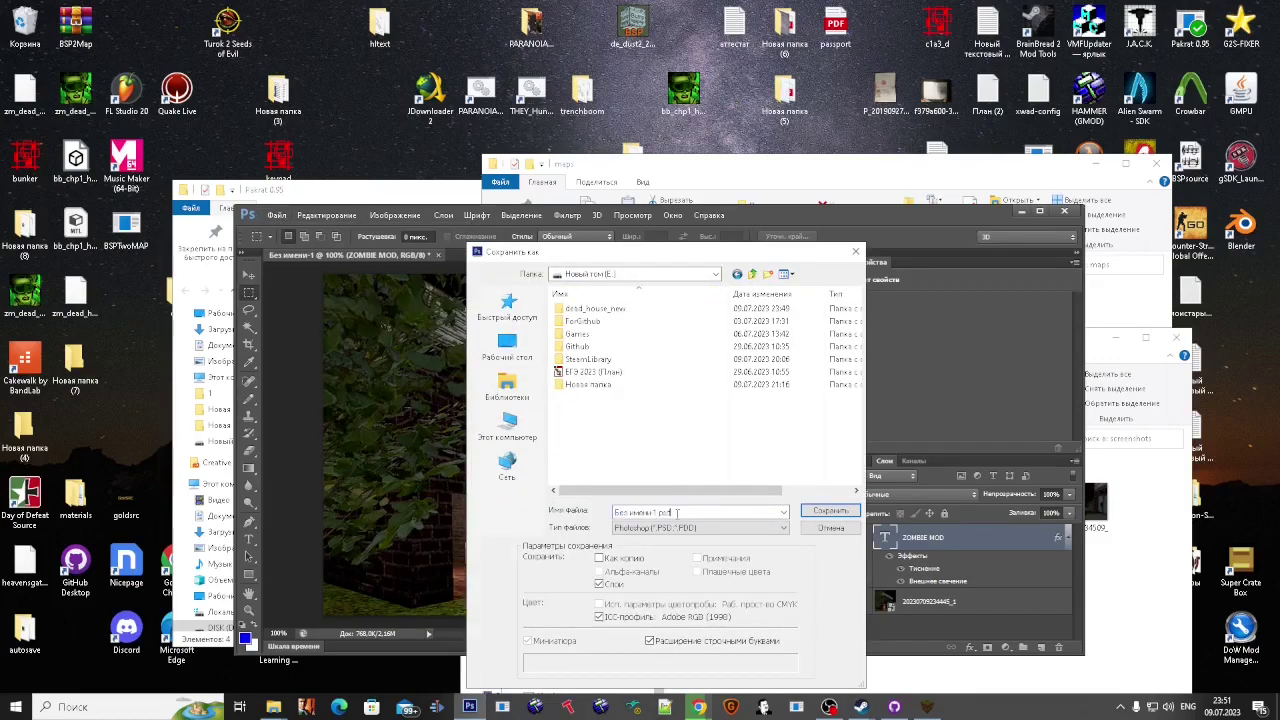
key(ctrl+a)
text(zmombi)
click(700, 527)
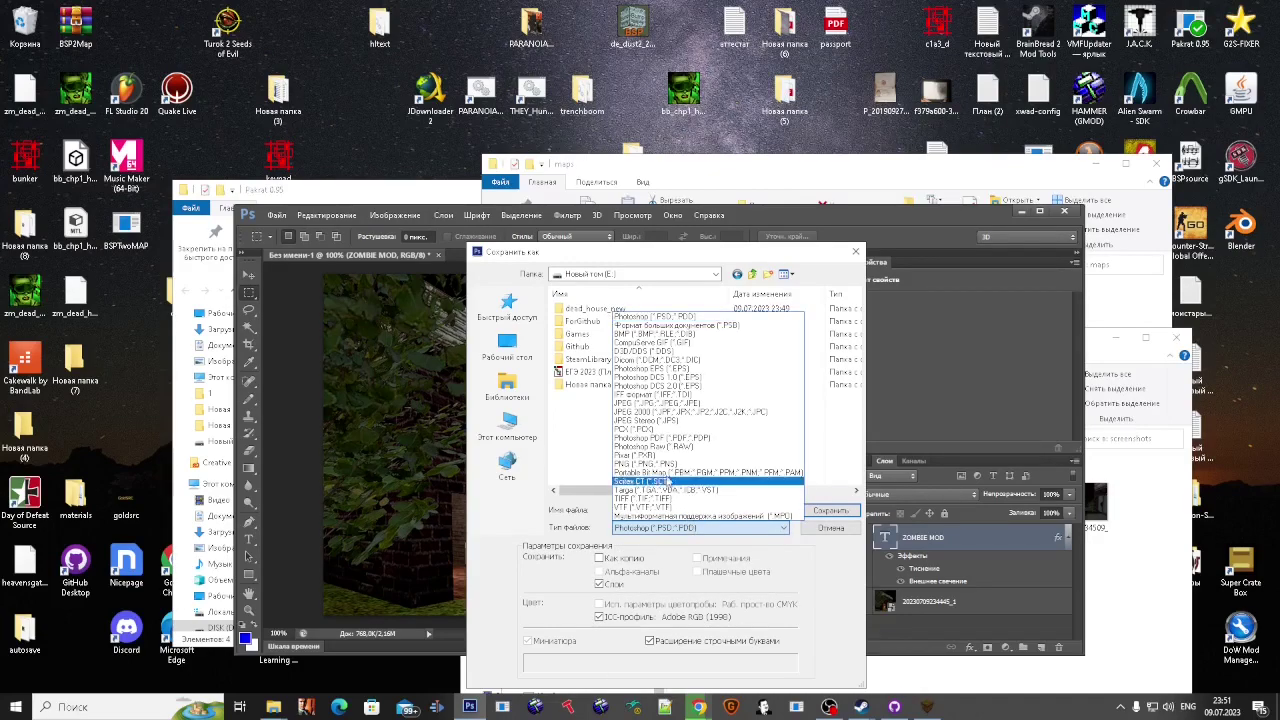
click(663, 404)
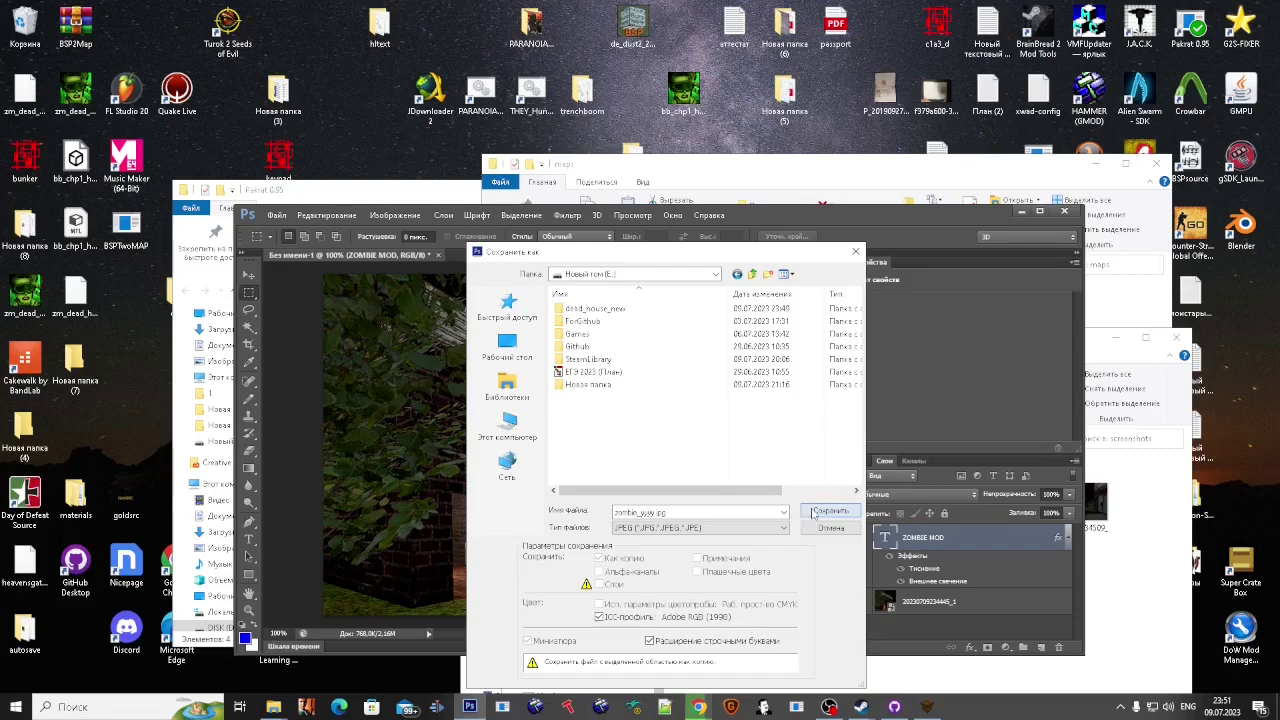
Step: Save the JPEG with the default options, close the document without saving its changes and exit the image editor
click(830, 511)
key(Return)
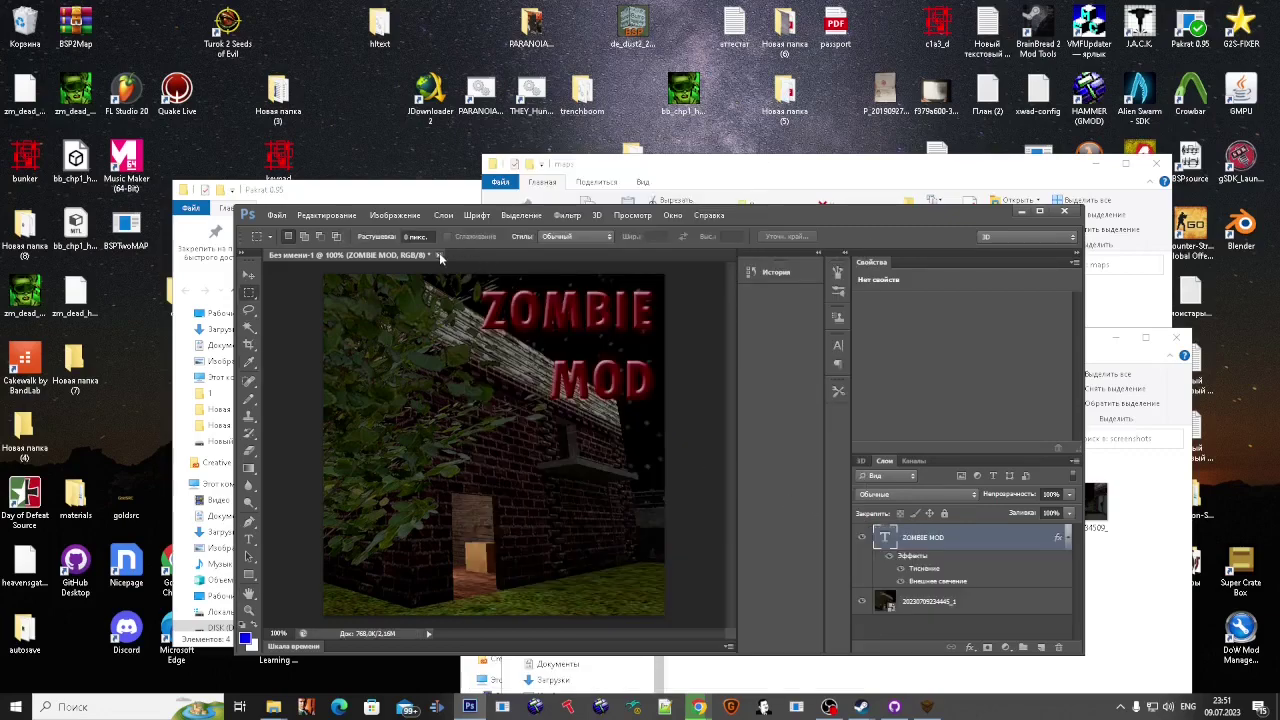
click(438, 256)
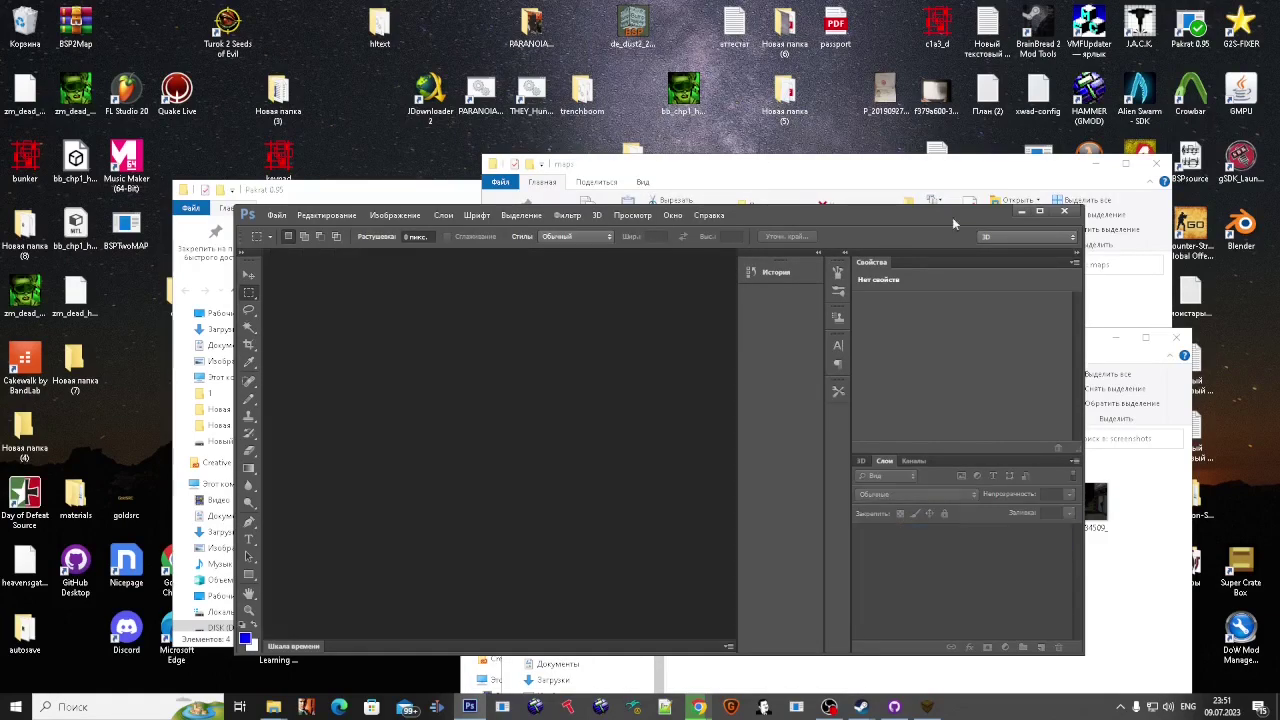
click(1066, 216)
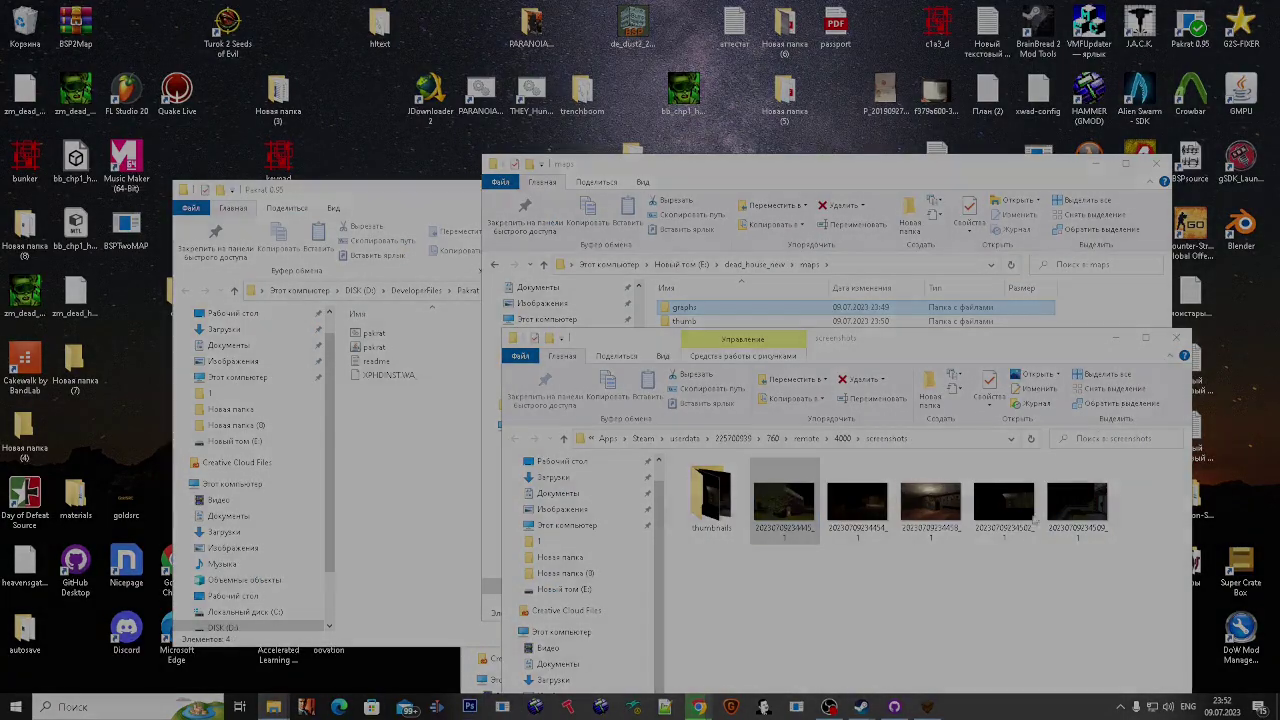